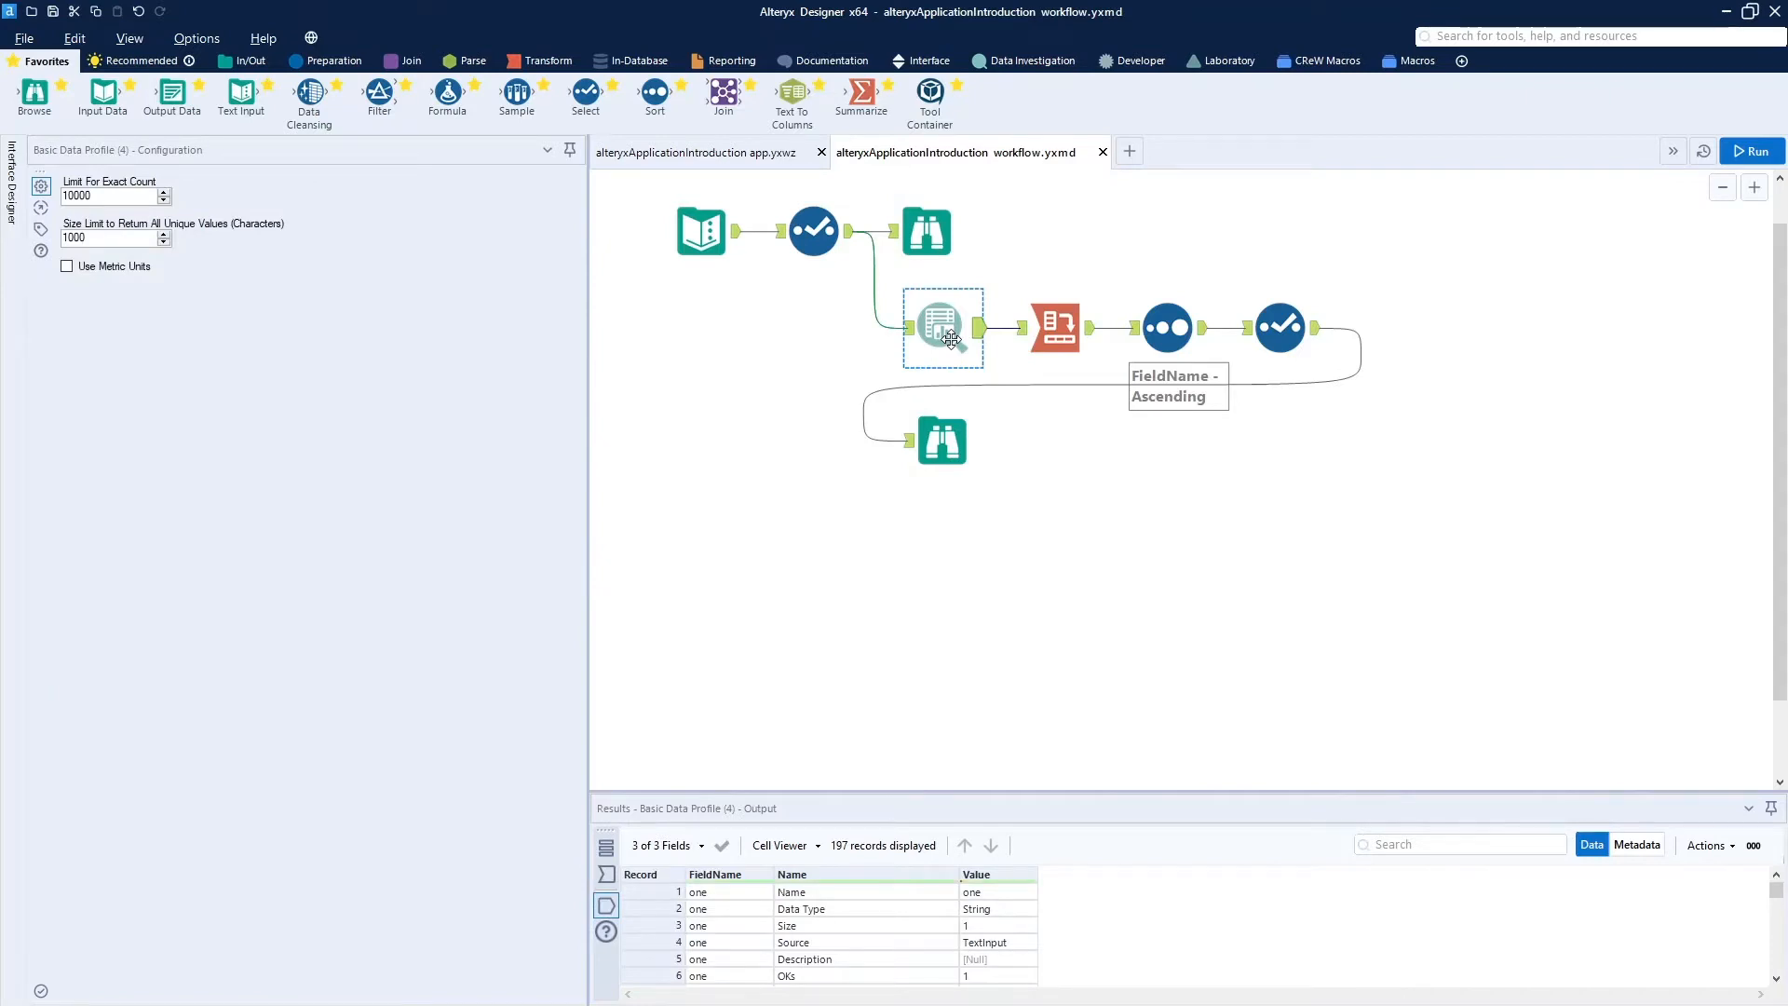
Examine the profile and records in the lower Browse tool and look over the available Interface tools.
{"action": "left_click", "coordinate": [929, 447]}
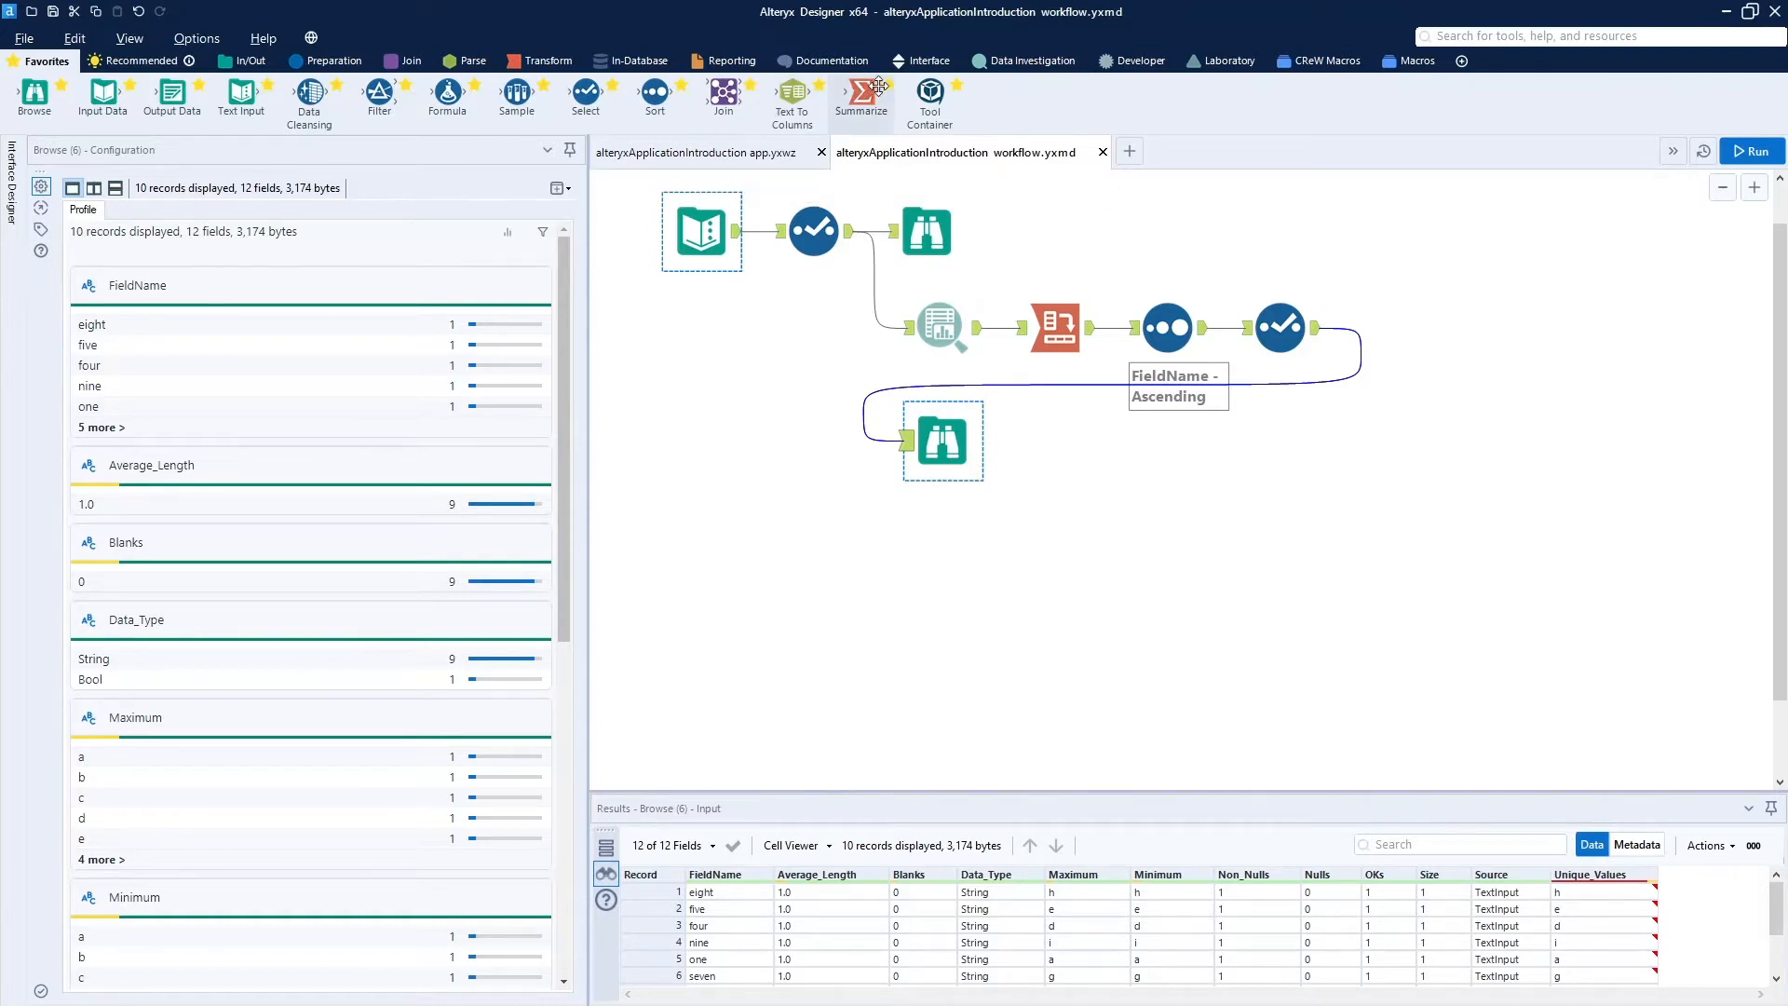
{"action": "left_click", "coordinate": [921, 63]}
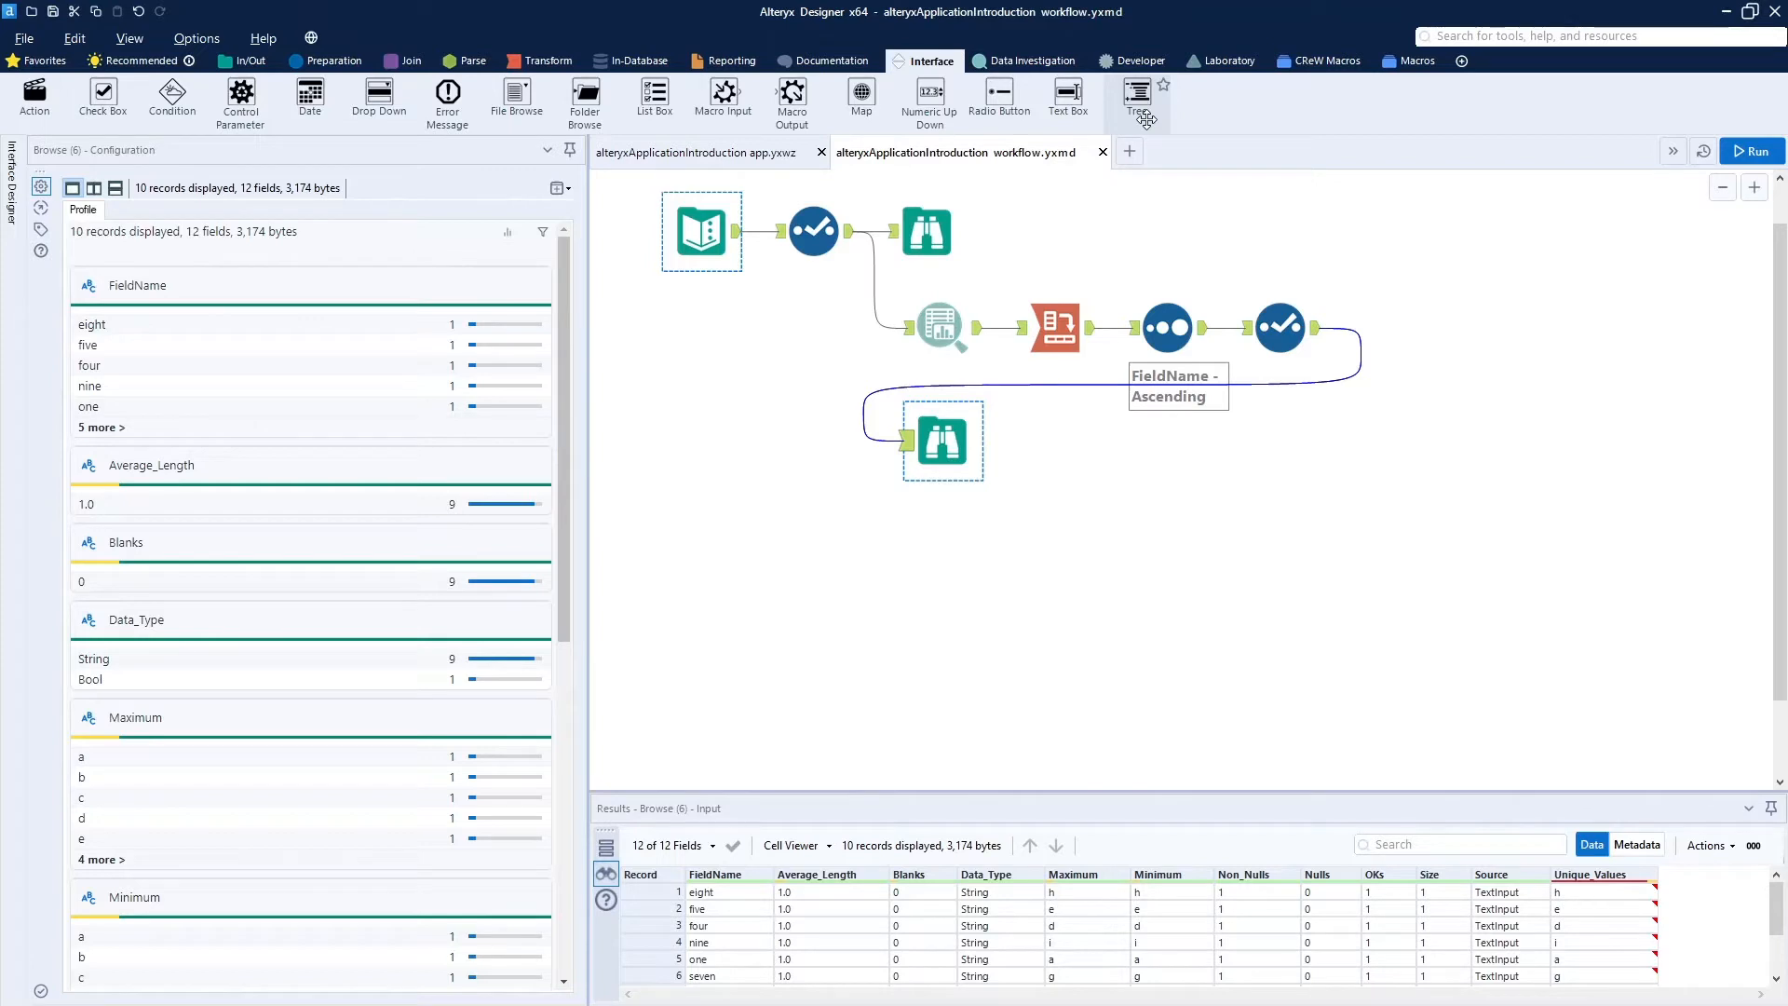
{"action": "left_click_drag", "start_coordinate": [1146, 119], "coordinate": [943, 622]}
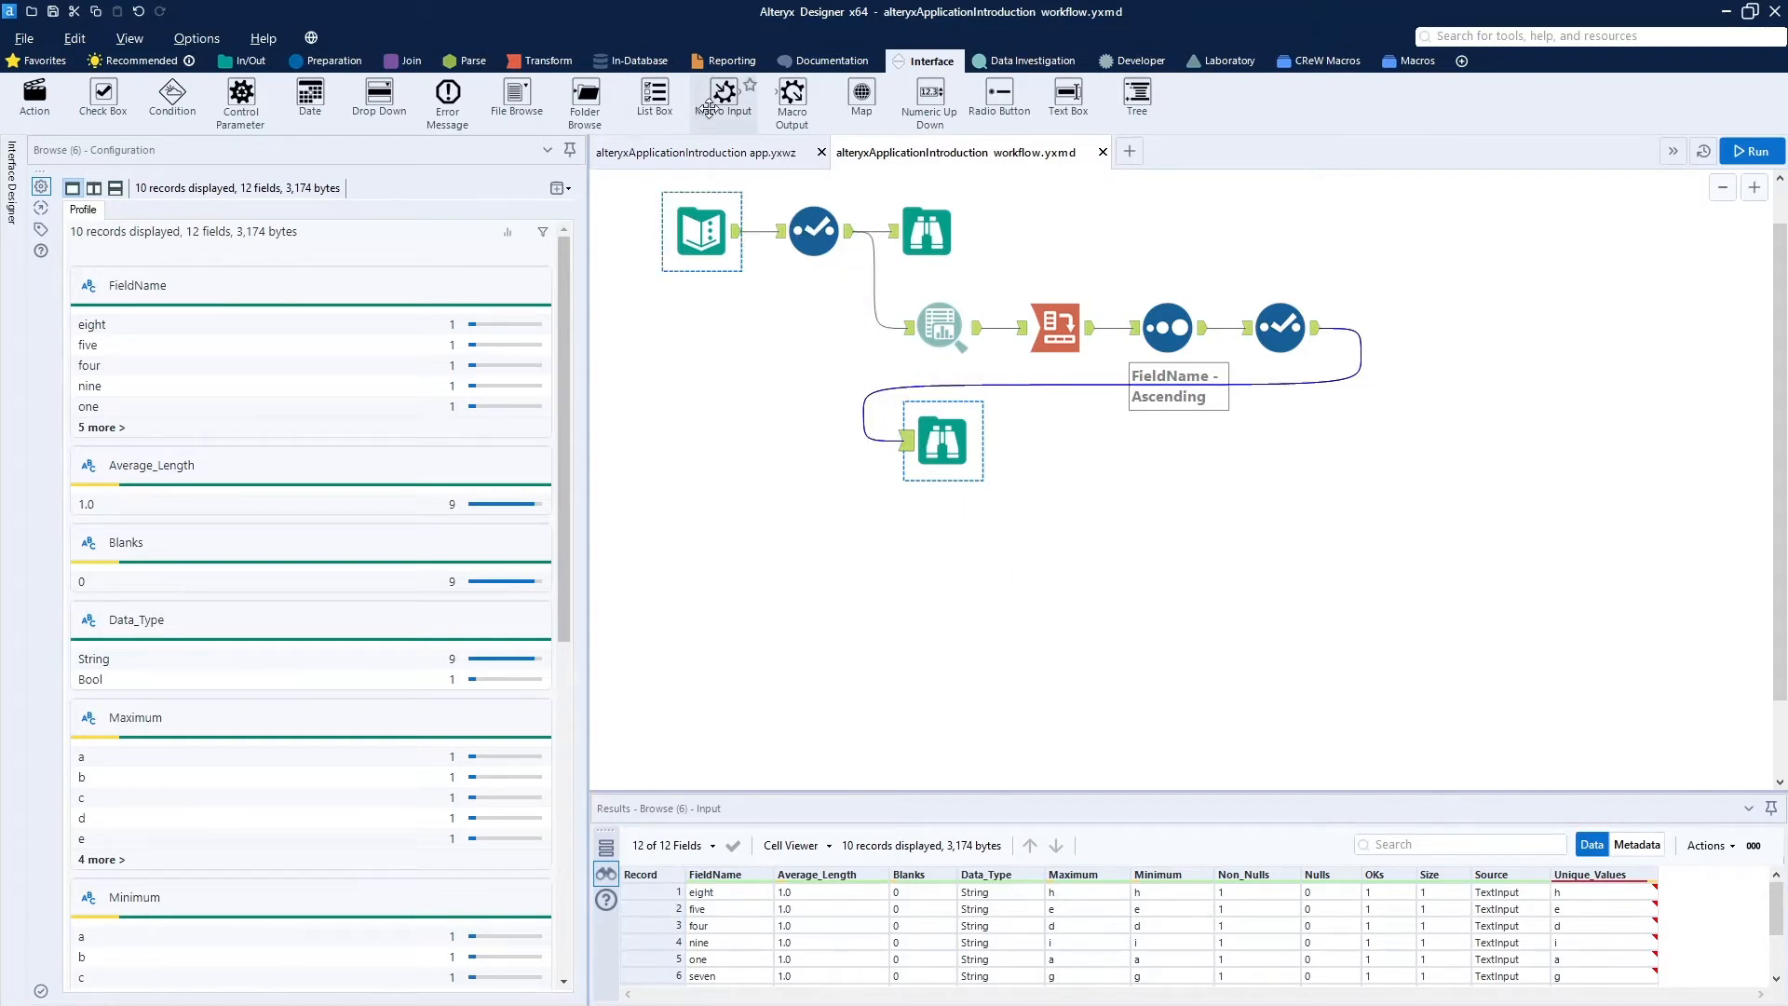
Review the canvas of the finished alteryxApplicationIntroduction app and return to the plain workflow.
{"action": "left_click", "coordinate": [641, 155]}
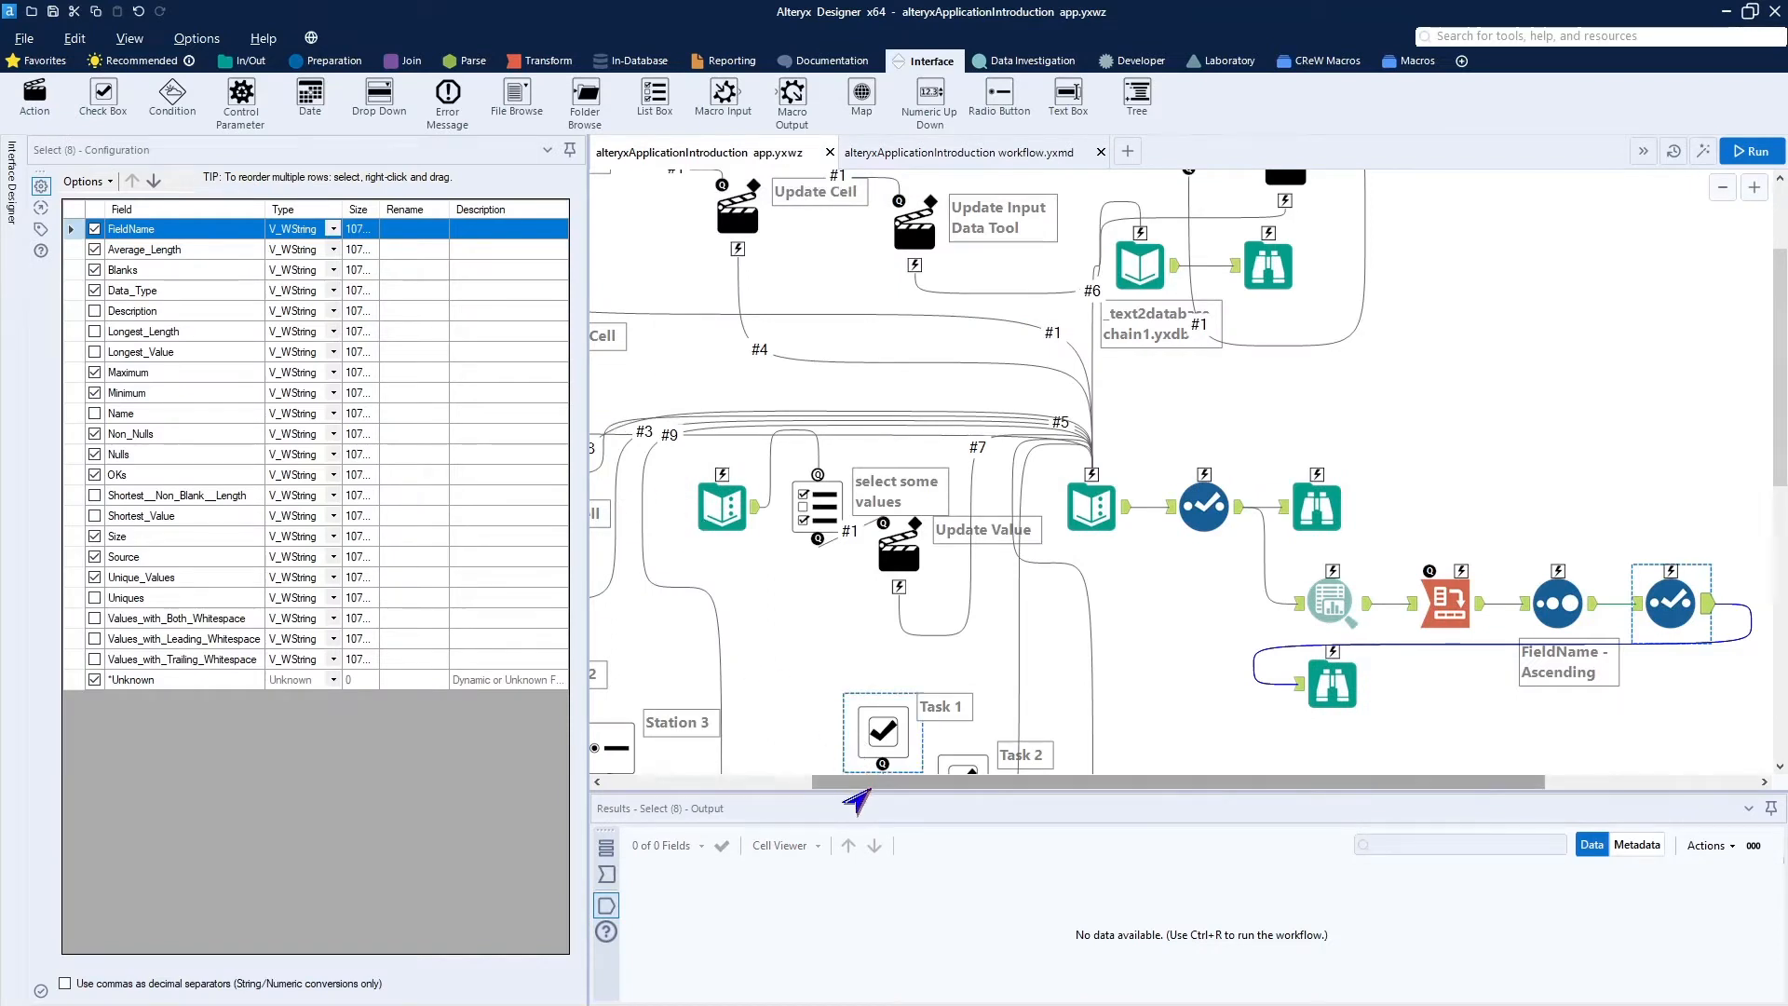
{"action": "left_click_drag", "start_coordinate": [857, 790], "coordinate": [670, 722]}
{"action": "left_click", "coordinate": [678, 725]}
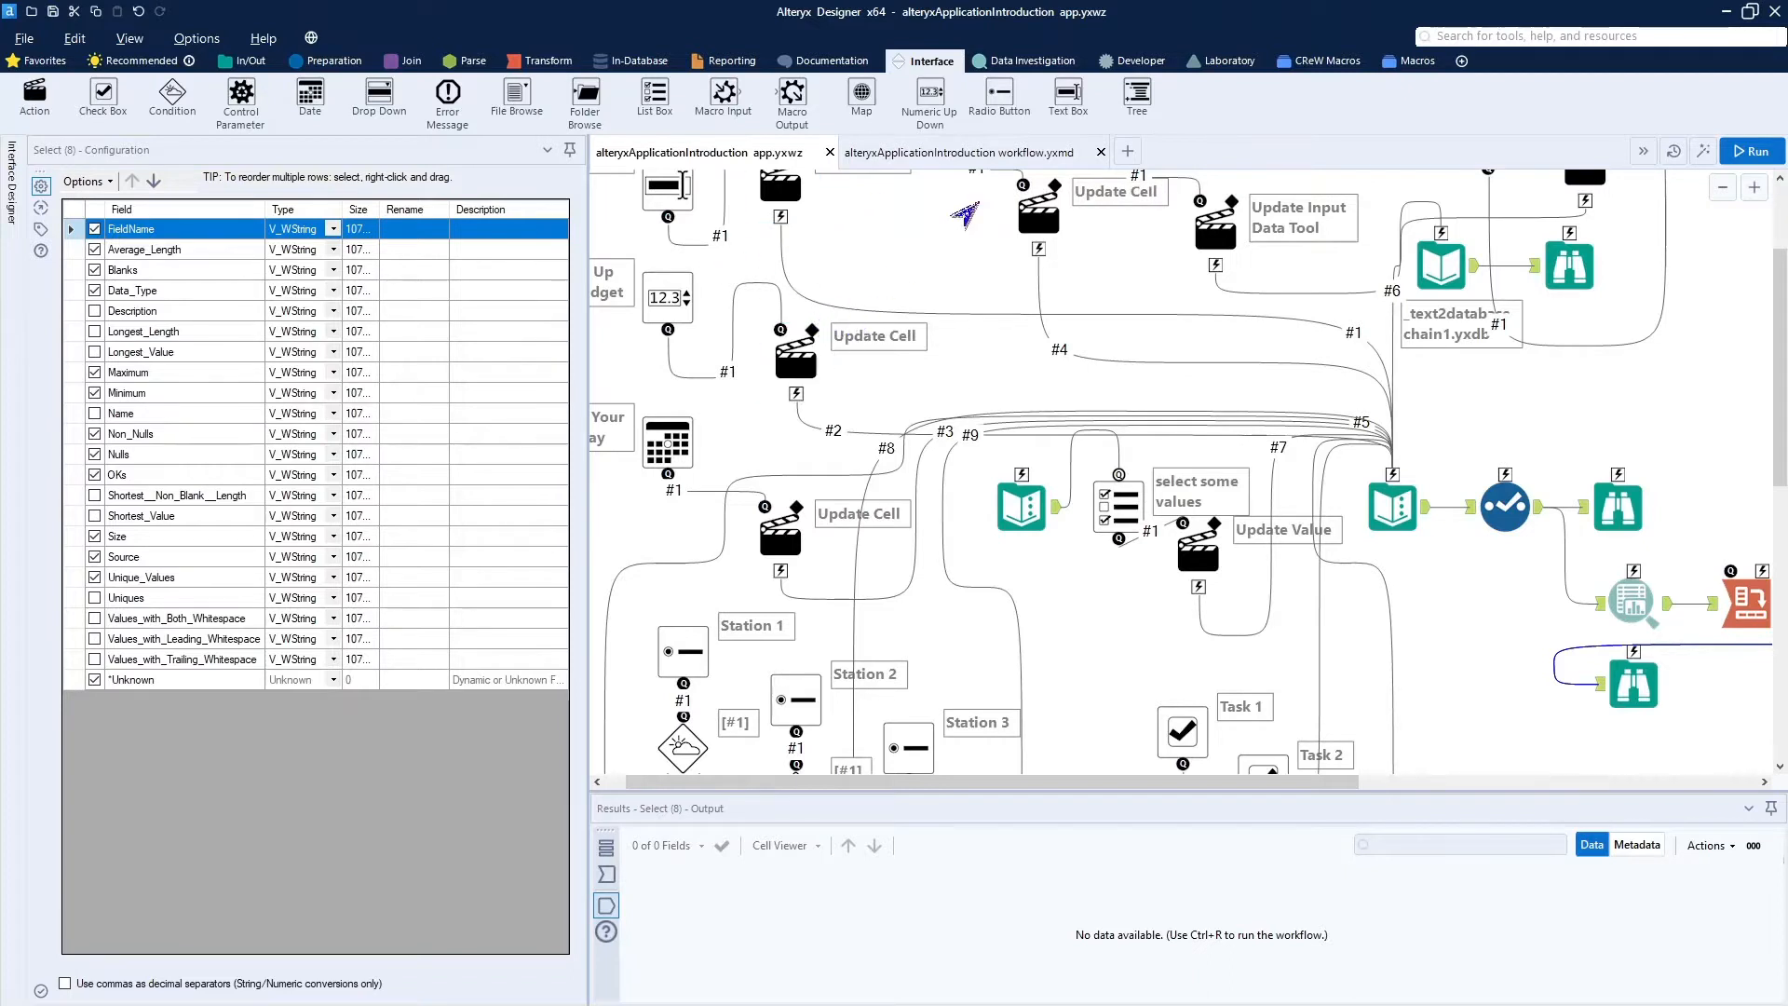
{"action": "left_click", "coordinate": [936, 167]}
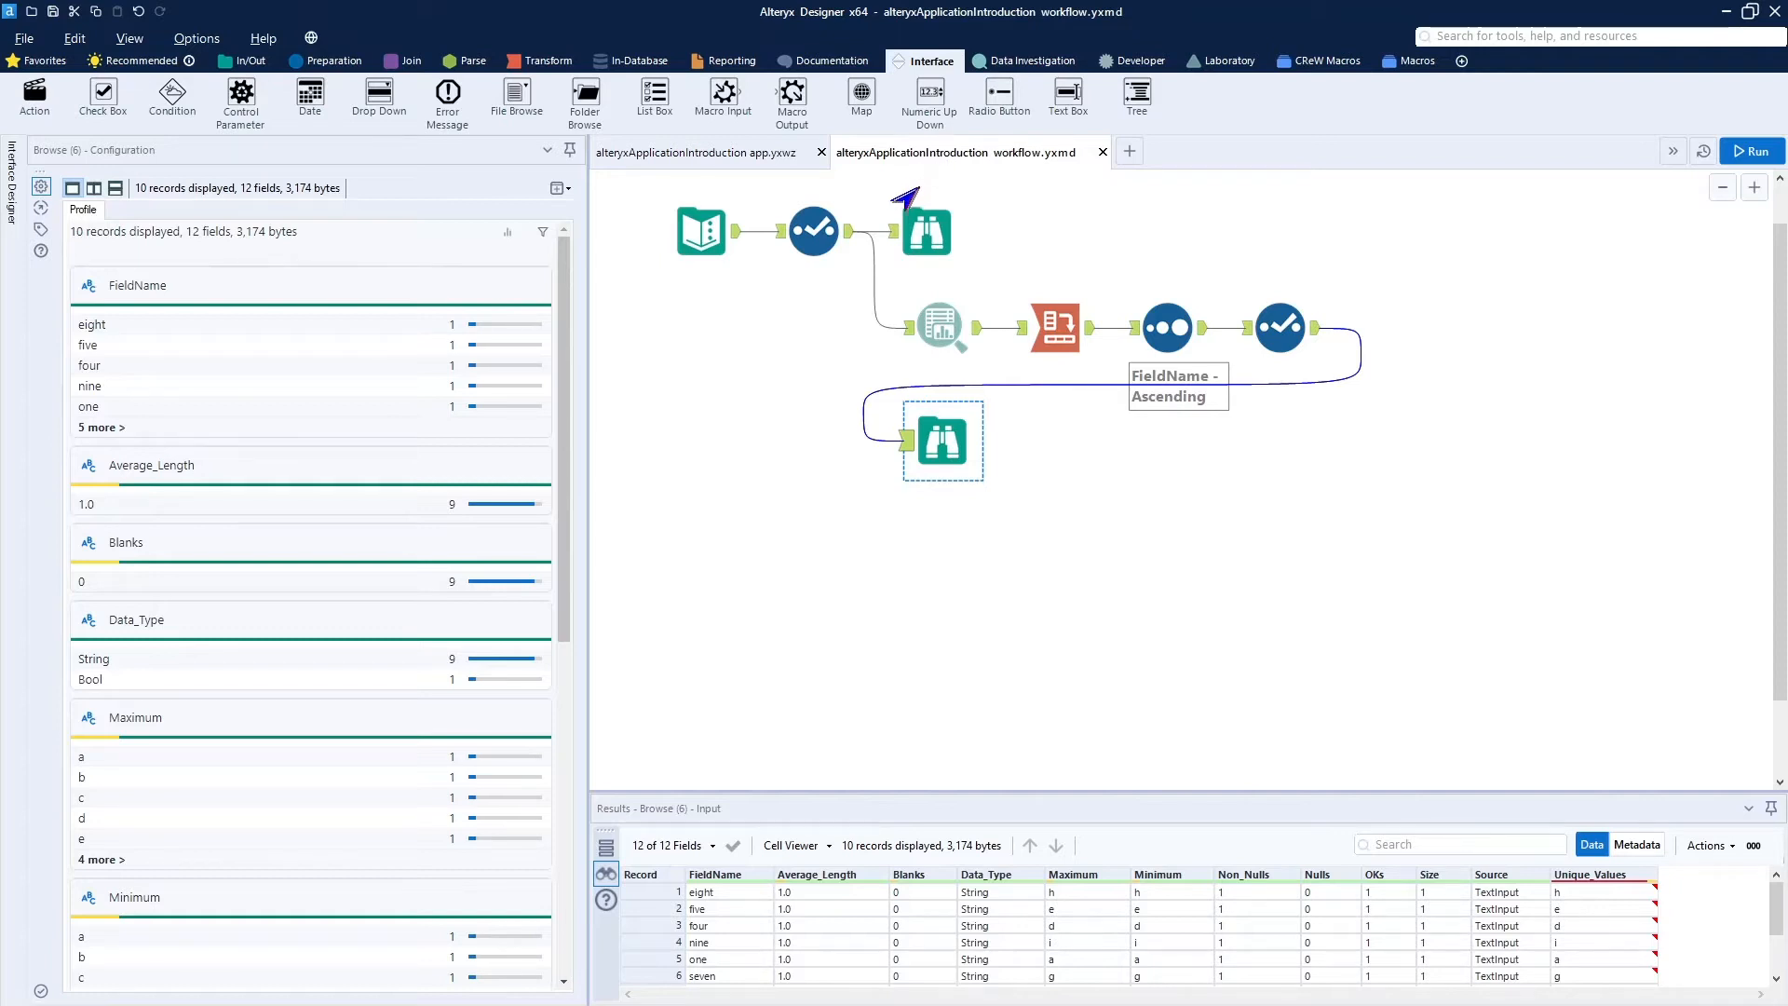
Copy all the tools of the alteryxApplicationIntroduction workflow and paste them into a new workflow.
{"action": "left_click_drag", "start_coordinate": [625, 174], "coordinate": [1415, 715]}
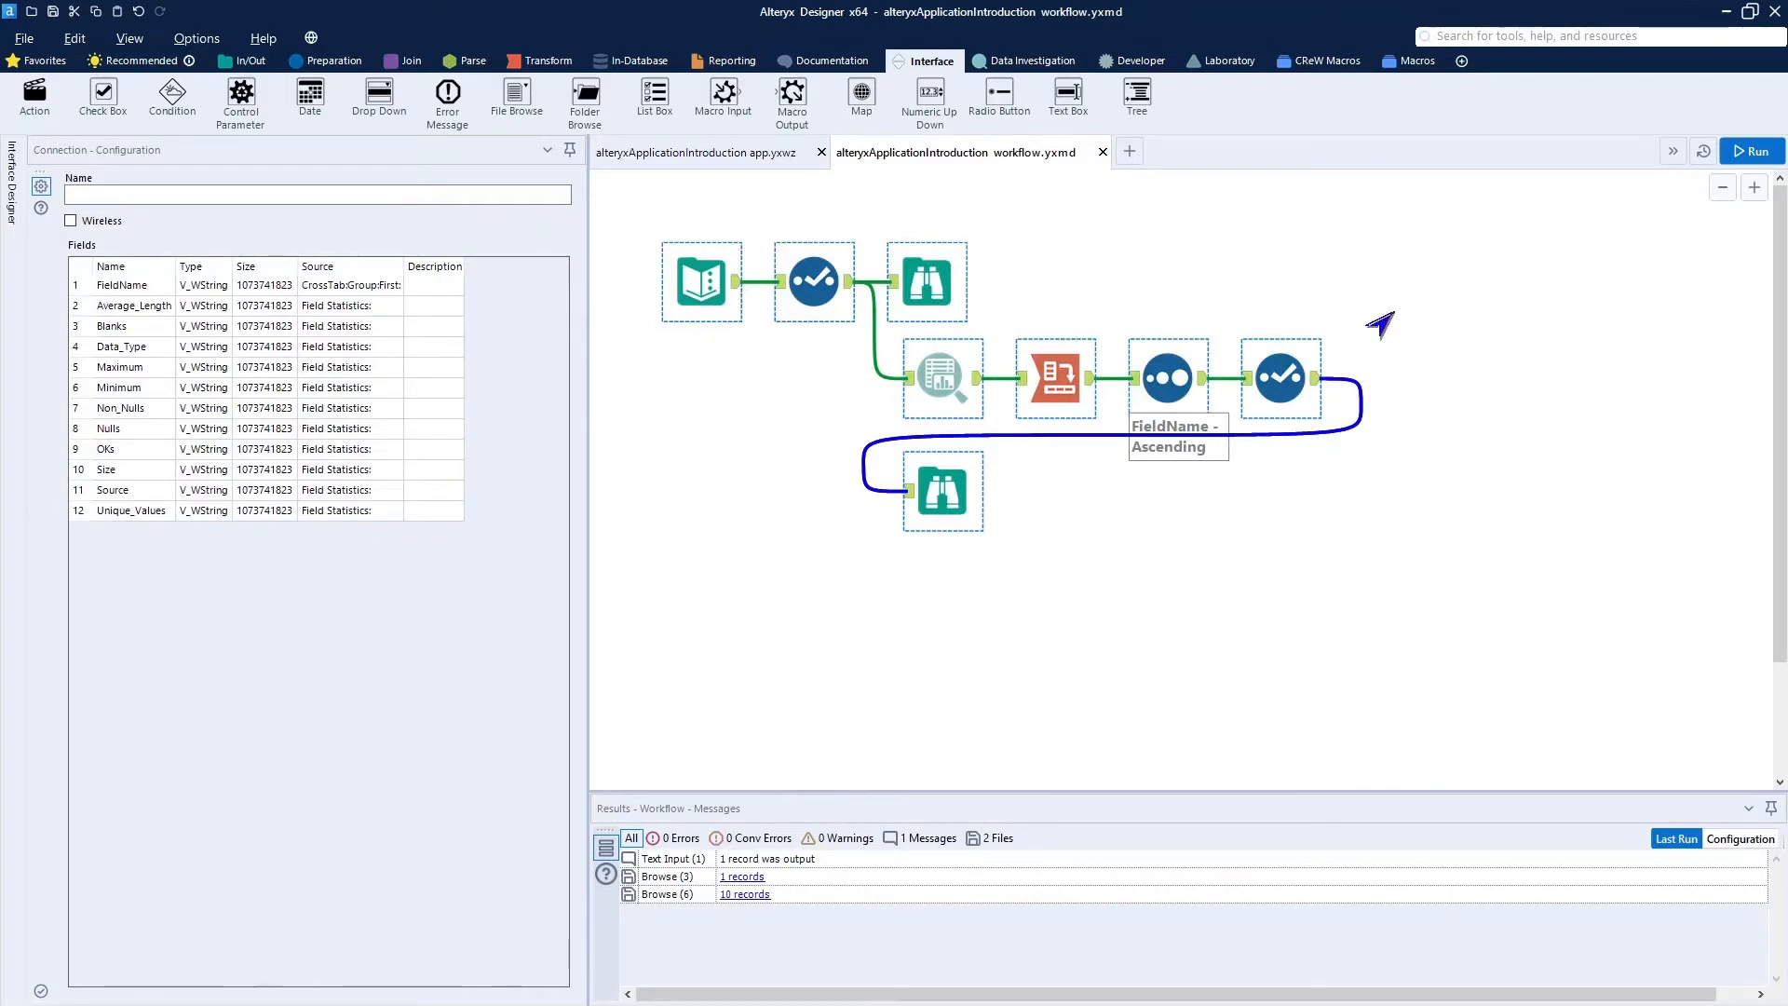
{"action": "right_click", "coordinate": [1189, 382]}
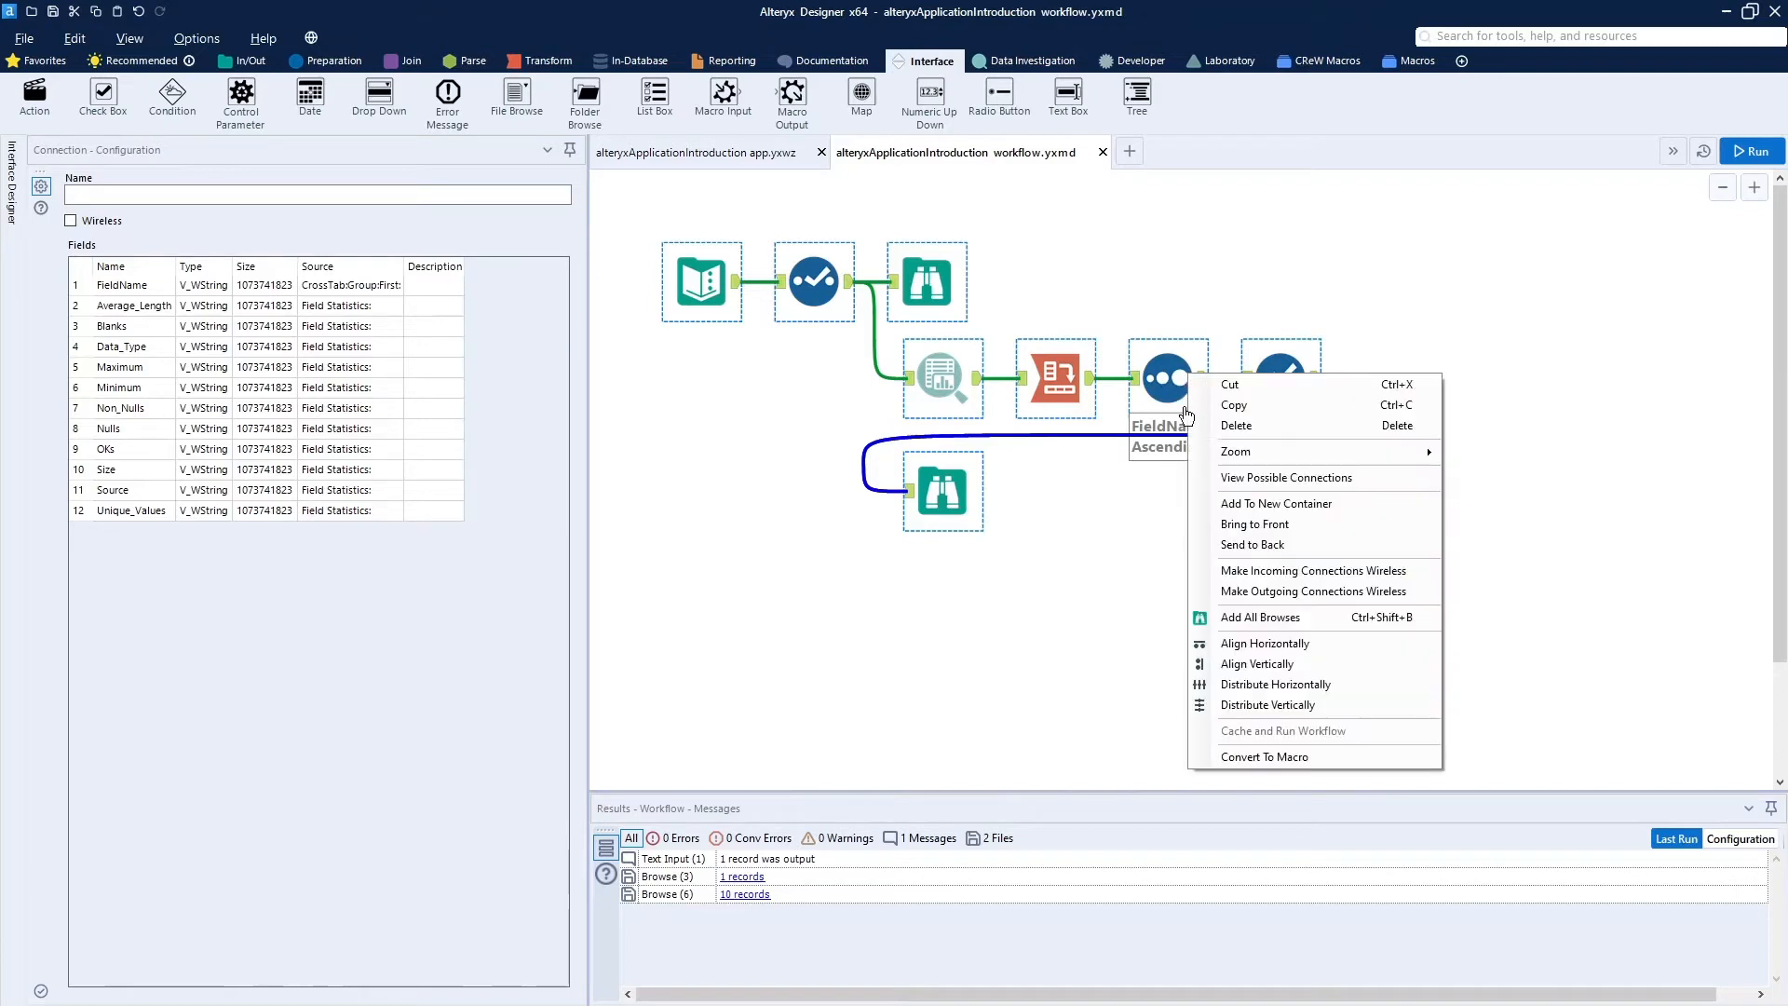
{"action": "left_click", "coordinate": [1241, 407]}
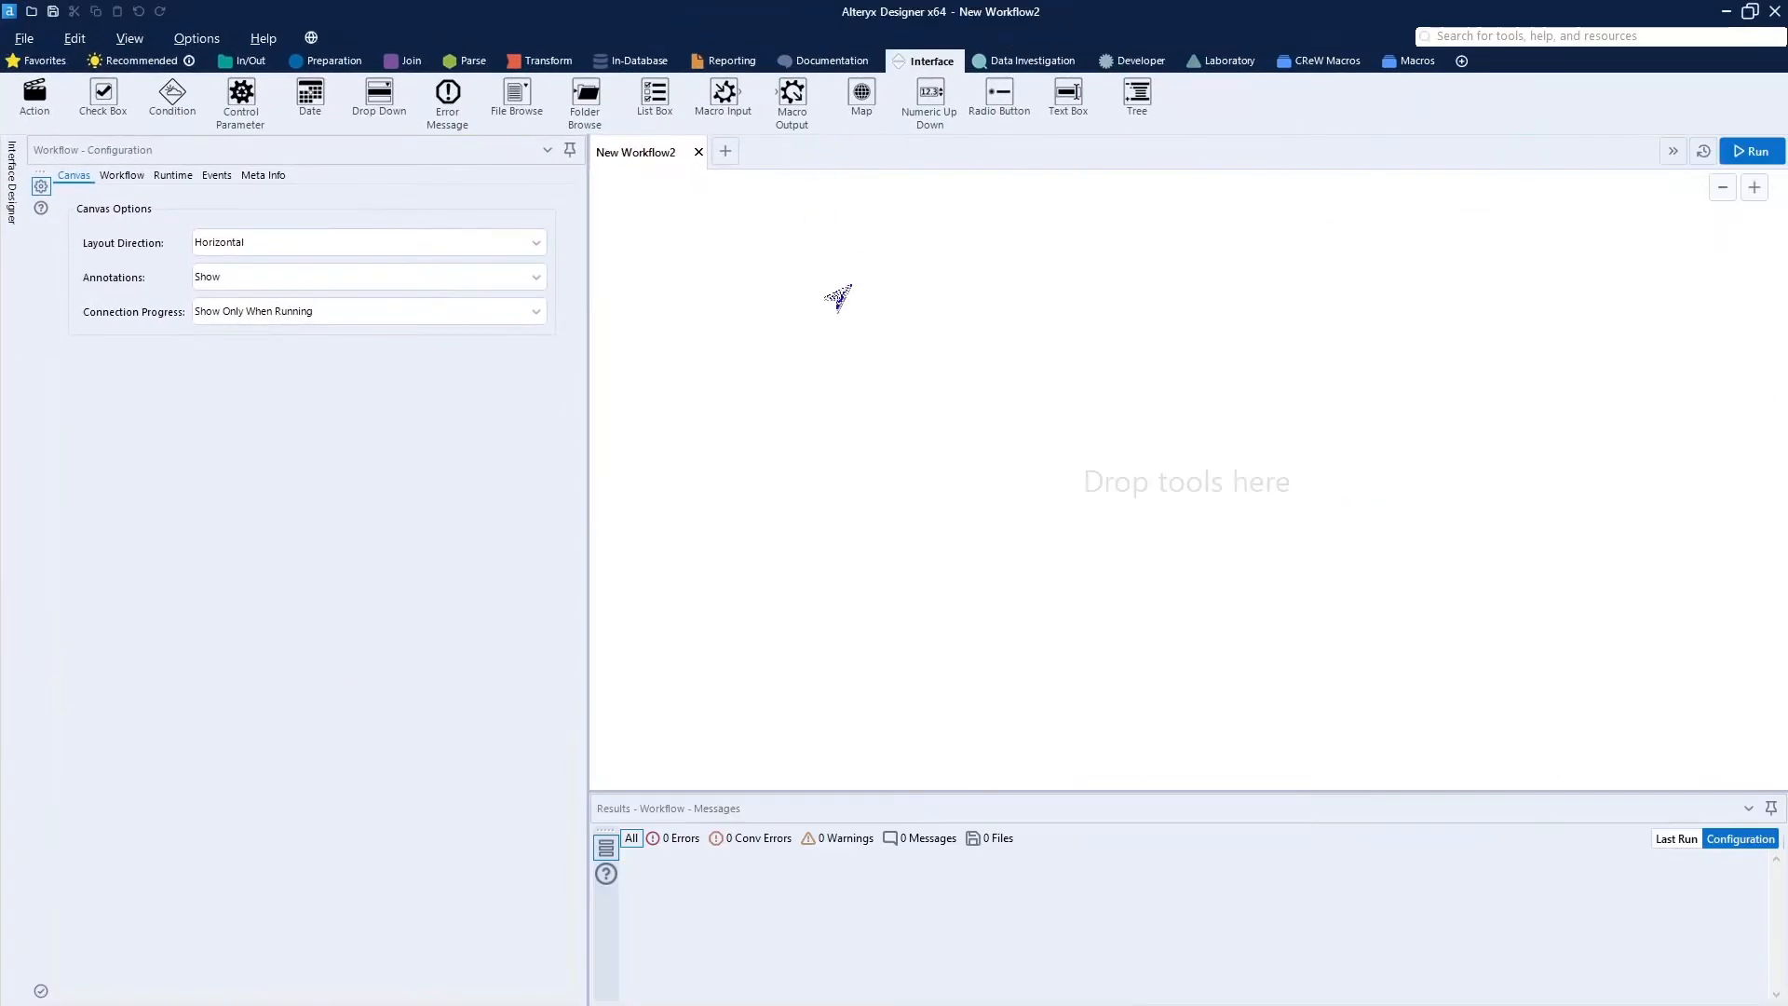
{"action": "key", "text": "ctrl+v"}
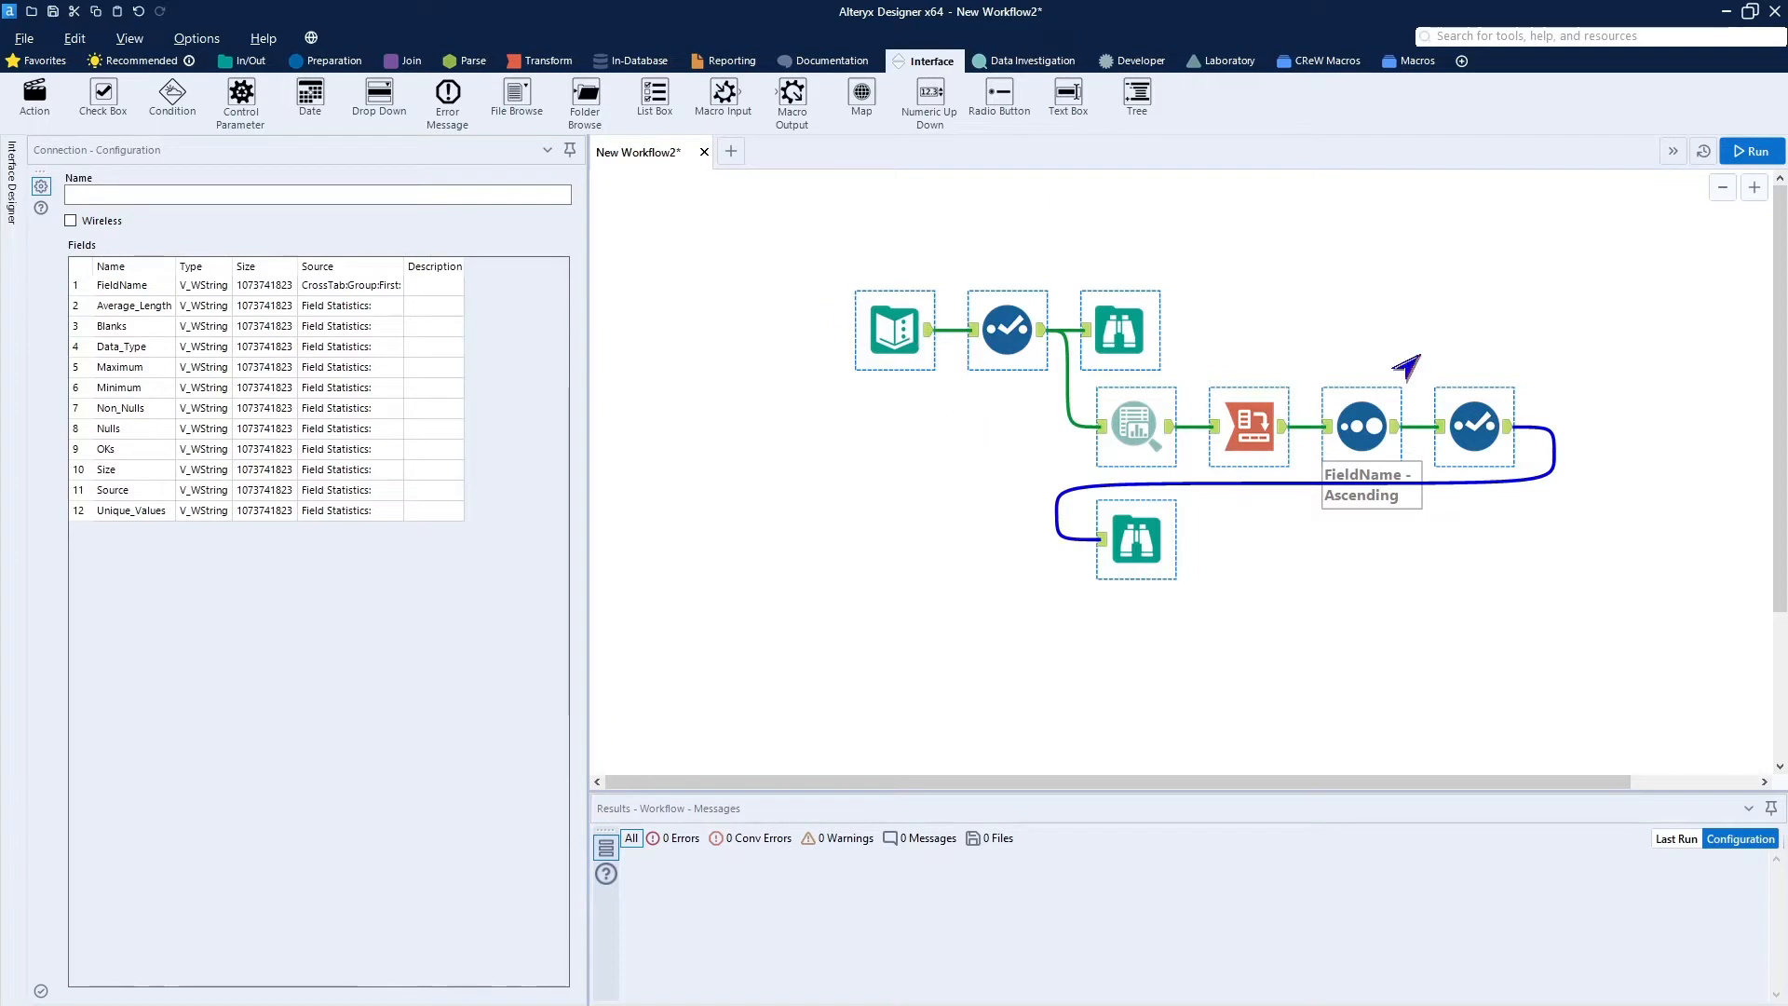
Run the new workflow and inspect the results in both Browse tools.
{"action": "left_click", "coordinate": [1752, 150]}
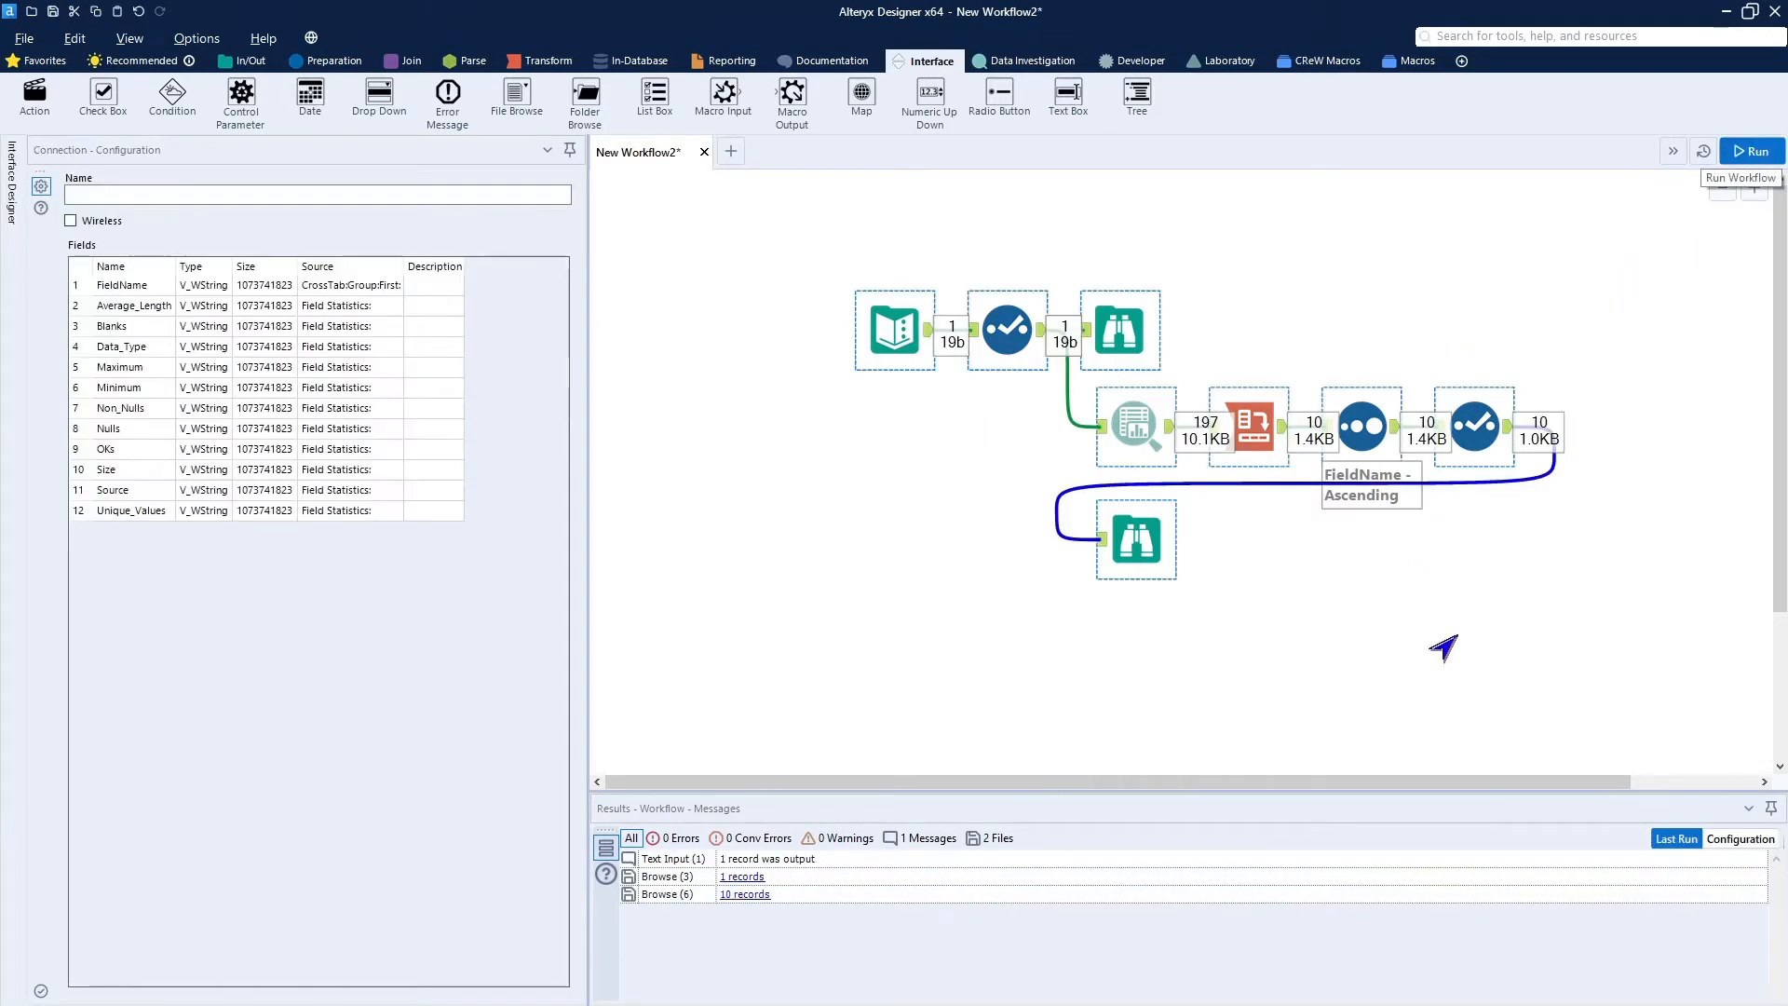
{"action": "left_click", "coordinate": [1135, 540]}
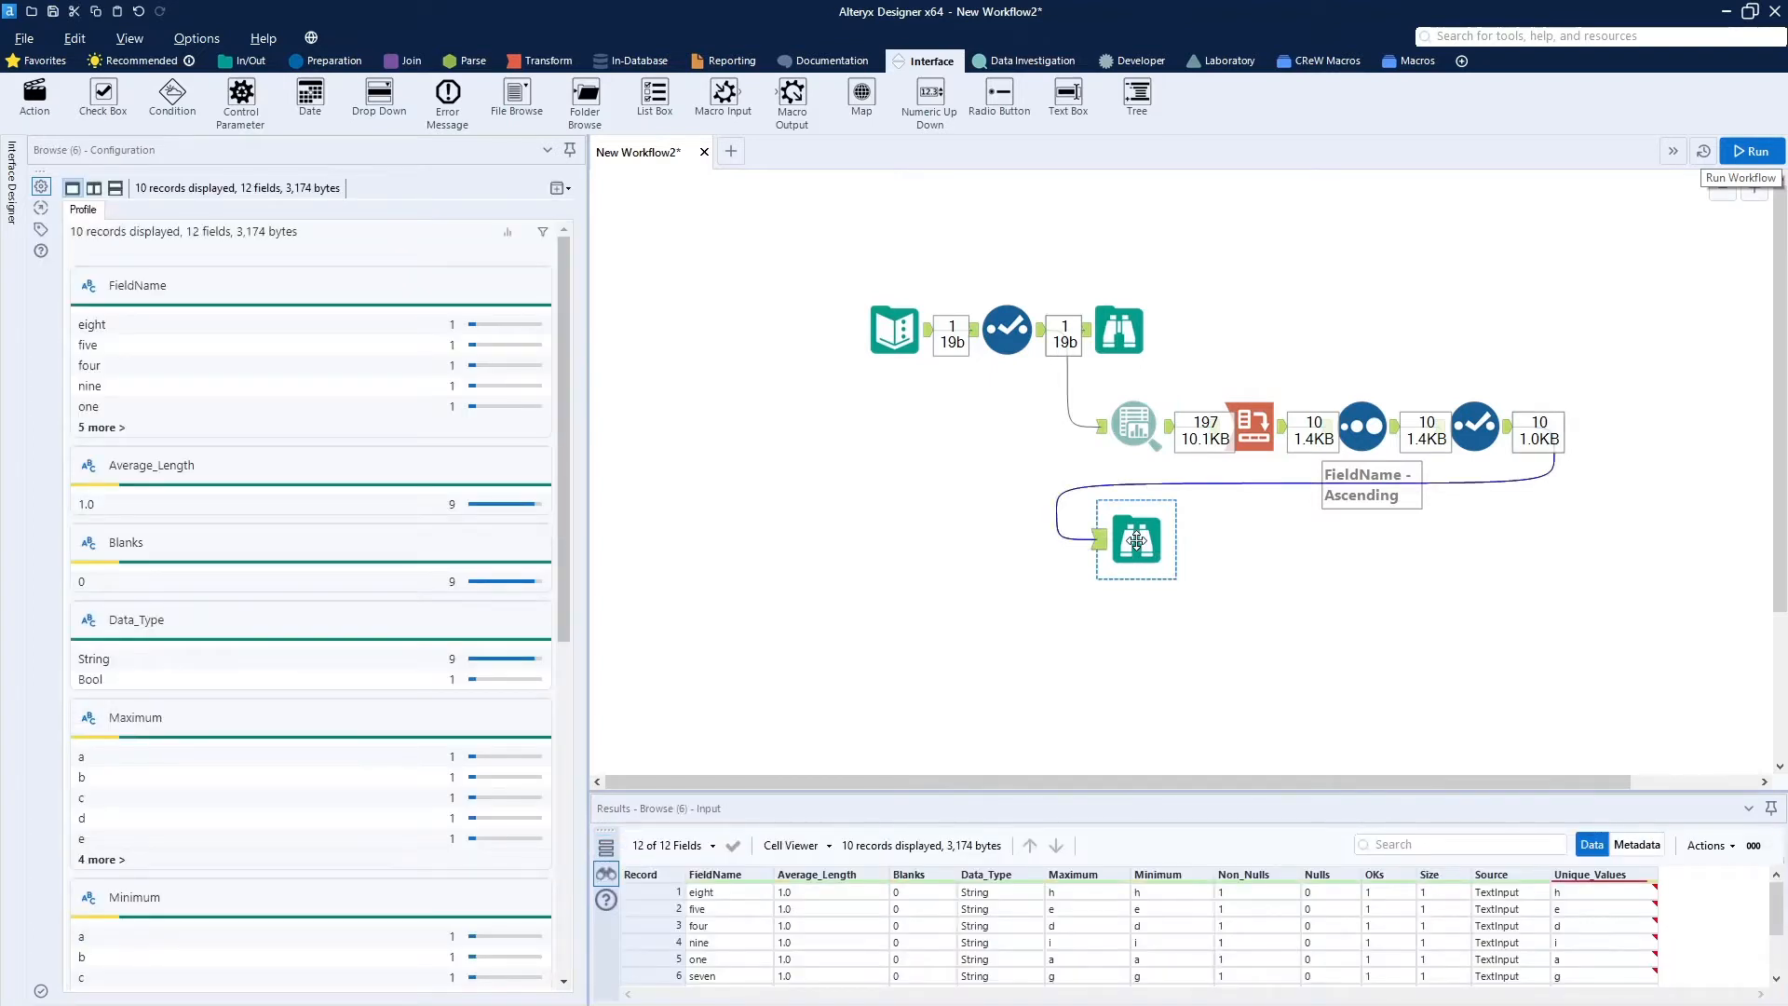
{"action": "left_click", "coordinate": [1118, 340]}
Shift the whole tool chain down and to the right on the canvas and rerun the workflow.
{"action": "left_click_drag", "start_coordinate": [818, 258], "coordinate": [1609, 685]}
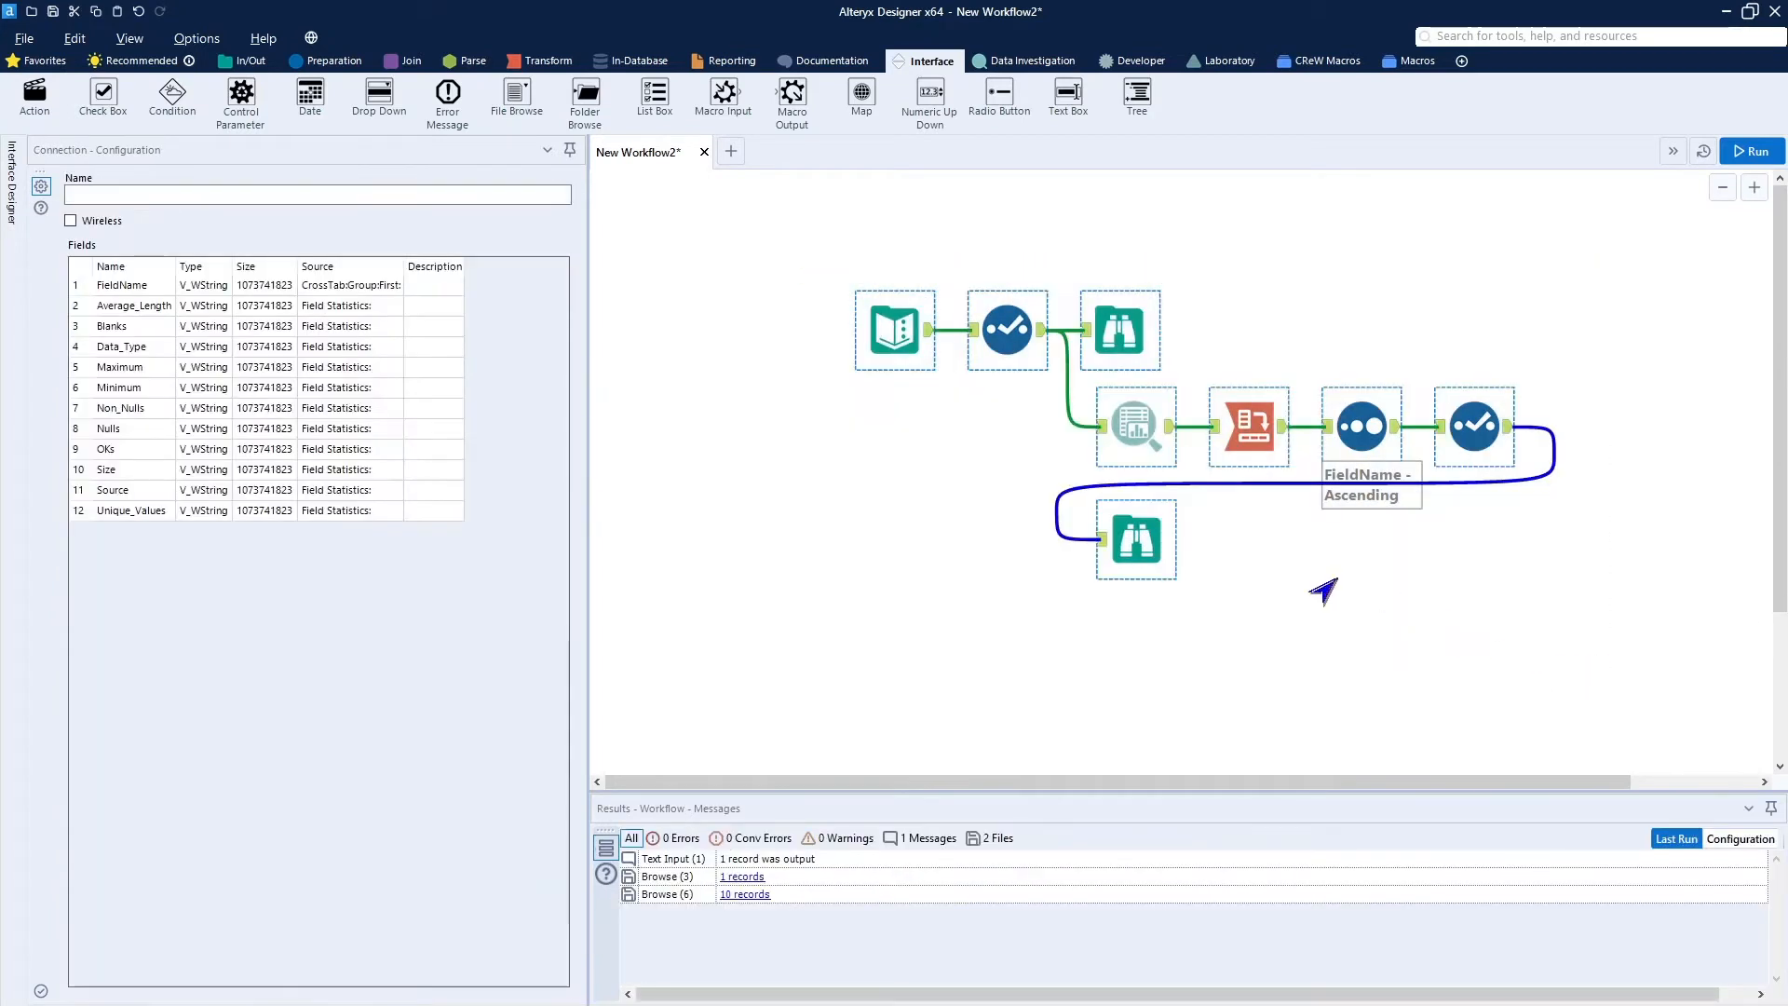
{"action": "left_click_drag", "start_coordinate": [1007, 324], "coordinate": [1024, 373]}
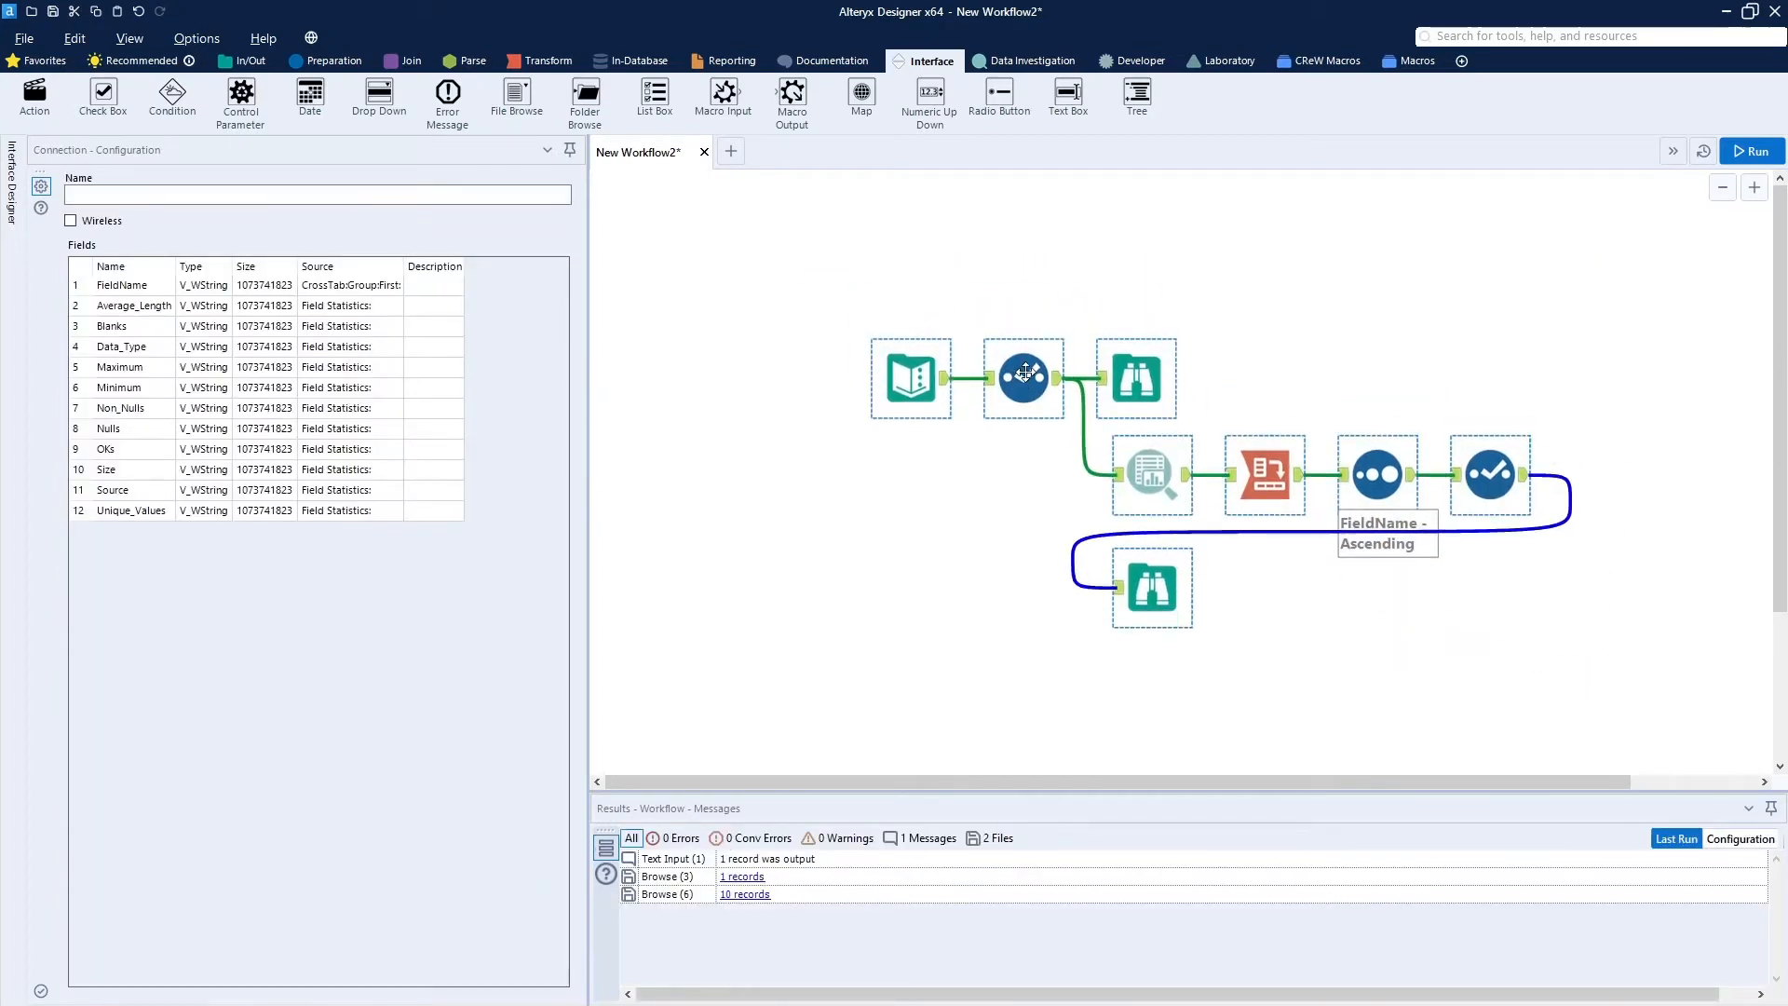
{"action": "left_click", "coordinate": [800, 286]}
{"action": "key", "text": "ctrl+r"}
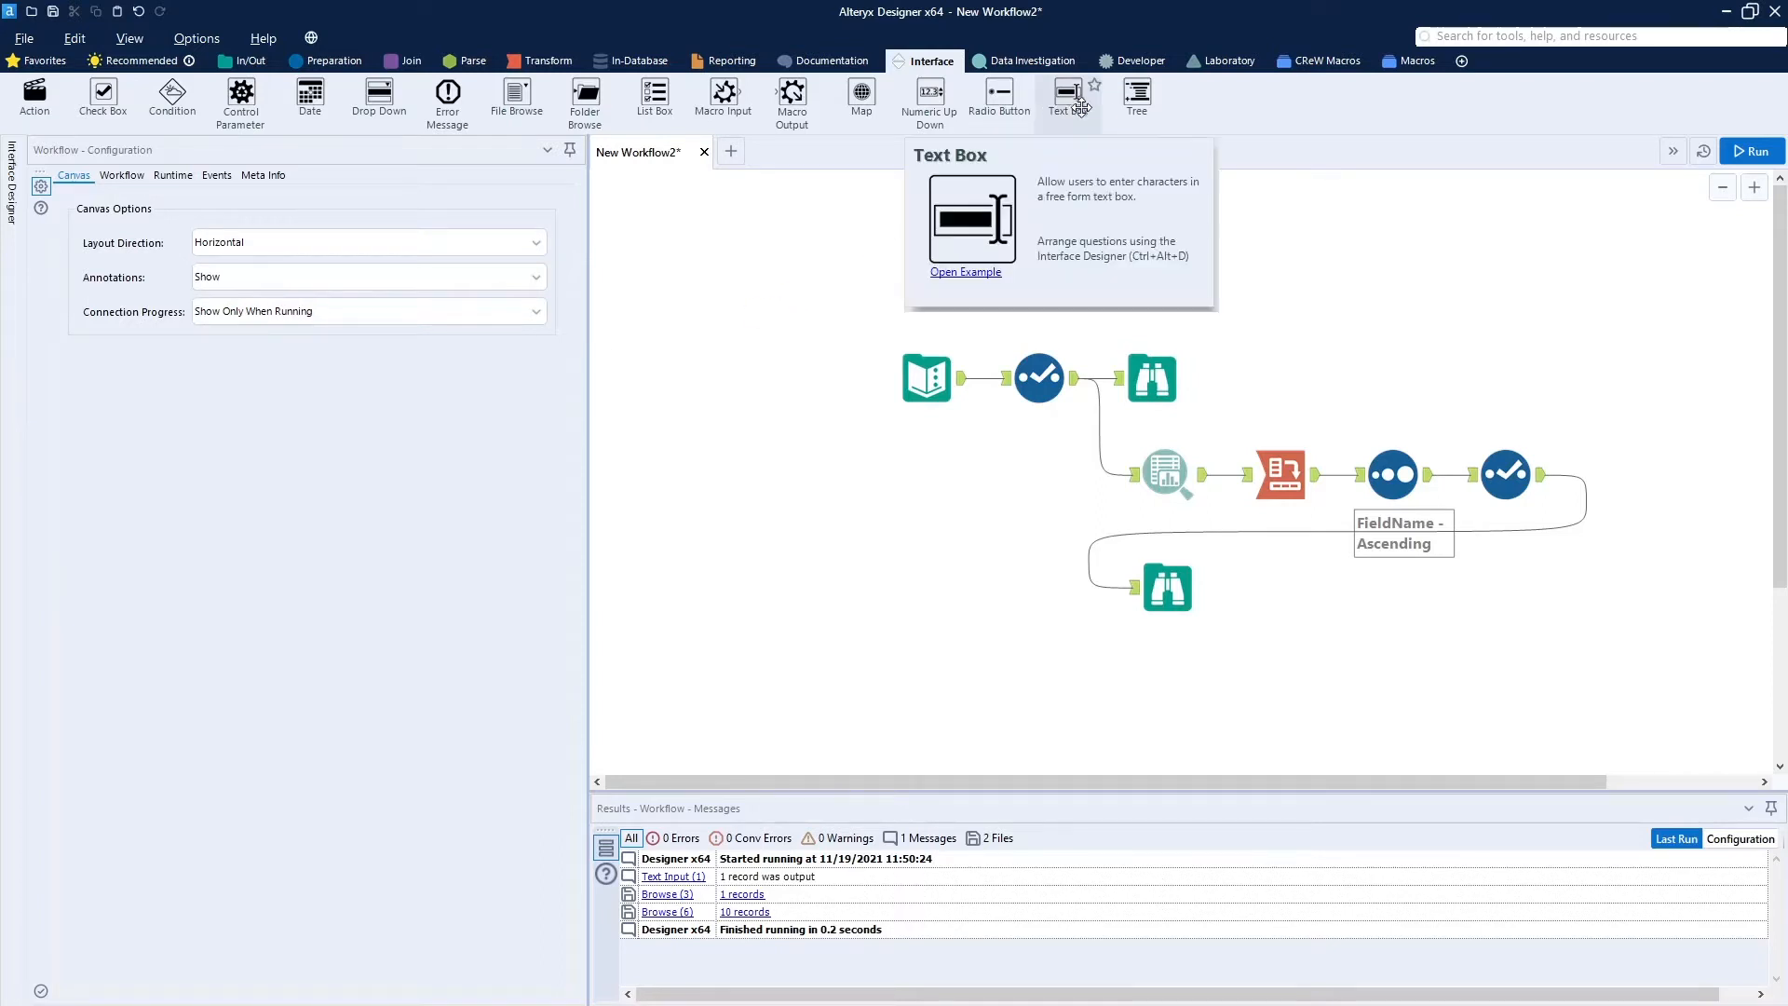
Add a Text Box interface tool above the chain with the question "Enter Your Text" and the default text "default text".
{"action": "left_click_drag", "start_coordinate": [1071, 97], "coordinate": [686, 281]}
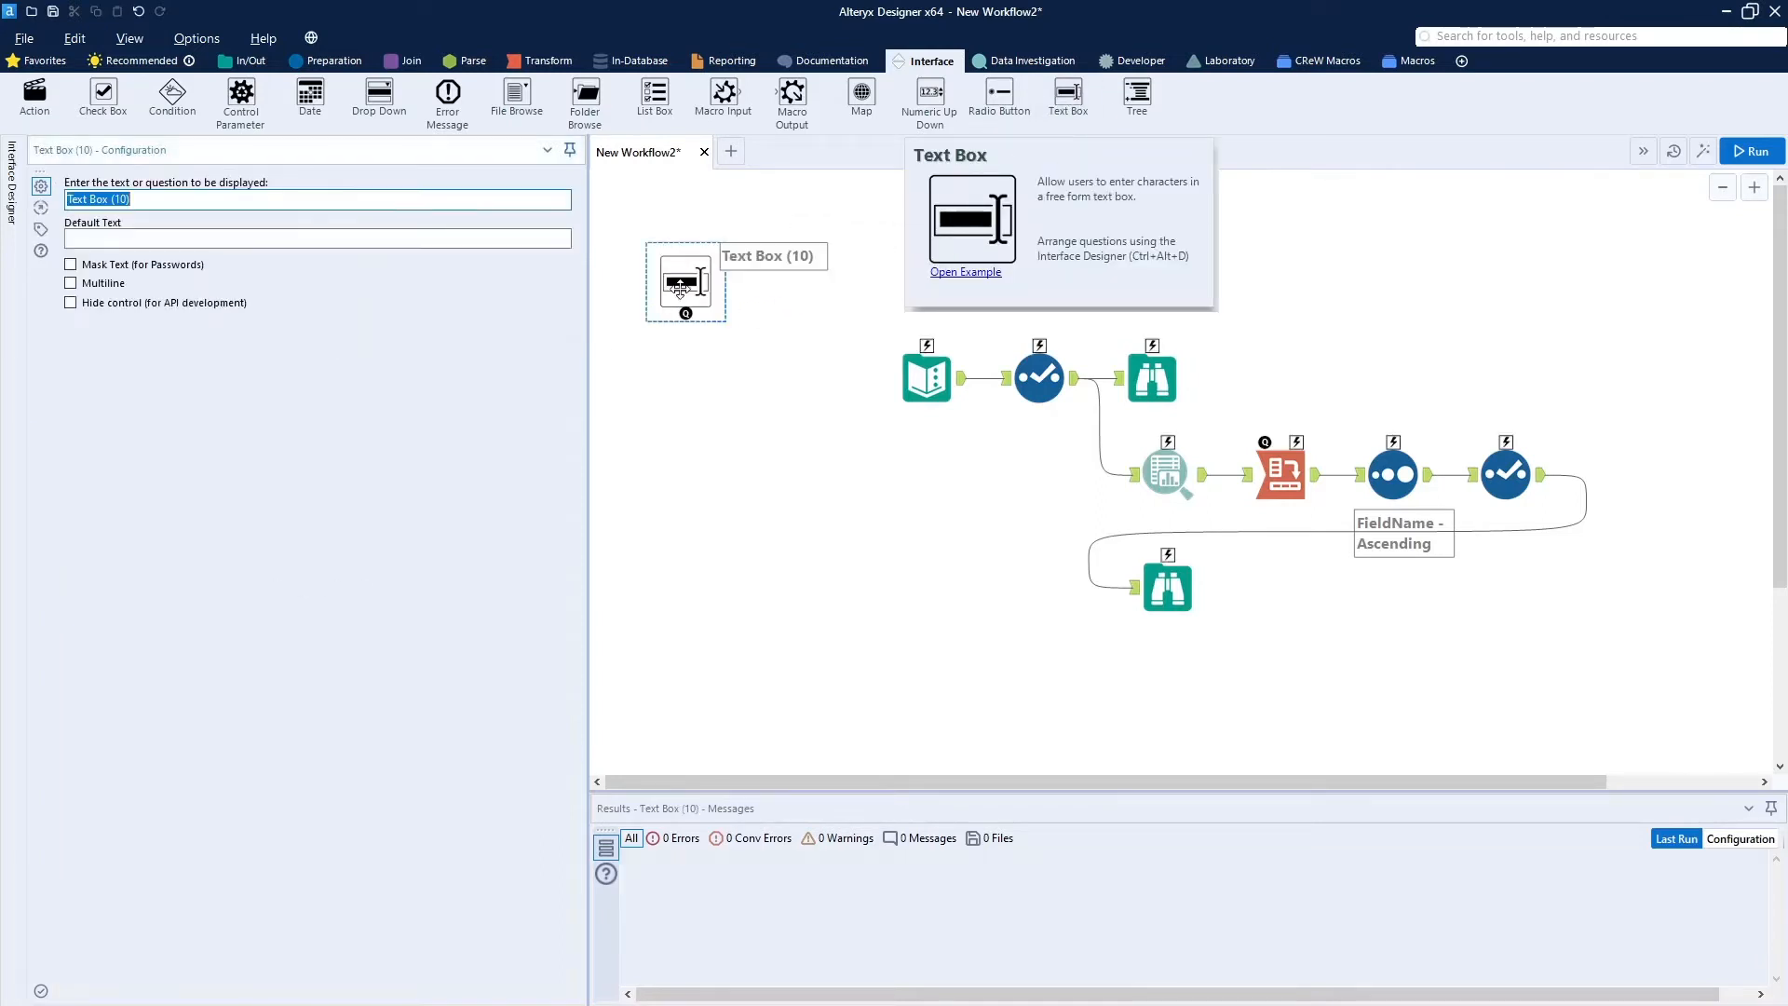
{"action": "left_click", "coordinate": [264, 205]}
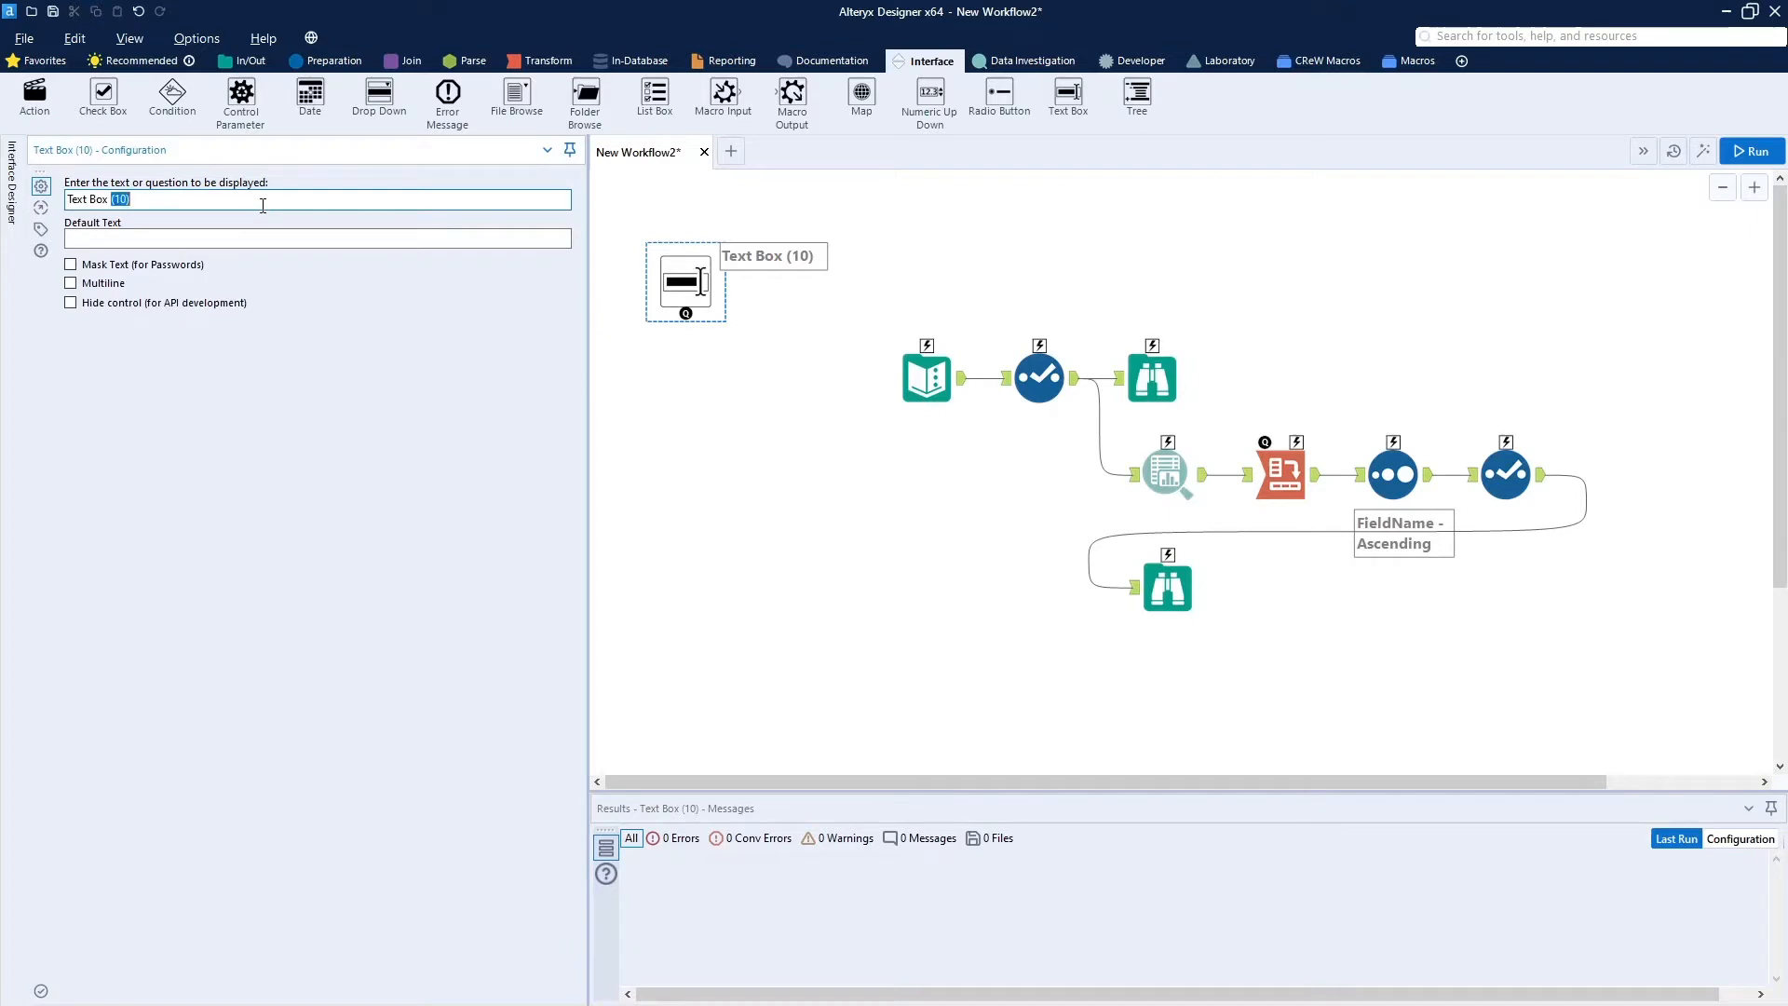
{"action": "left_click_drag", "start_coordinate": [264, 205], "coordinate": [53, 188]}
{"action": "type", "text": "Enter Your Text"}
{"action": "left_click", "coordinate": [156, 240]}
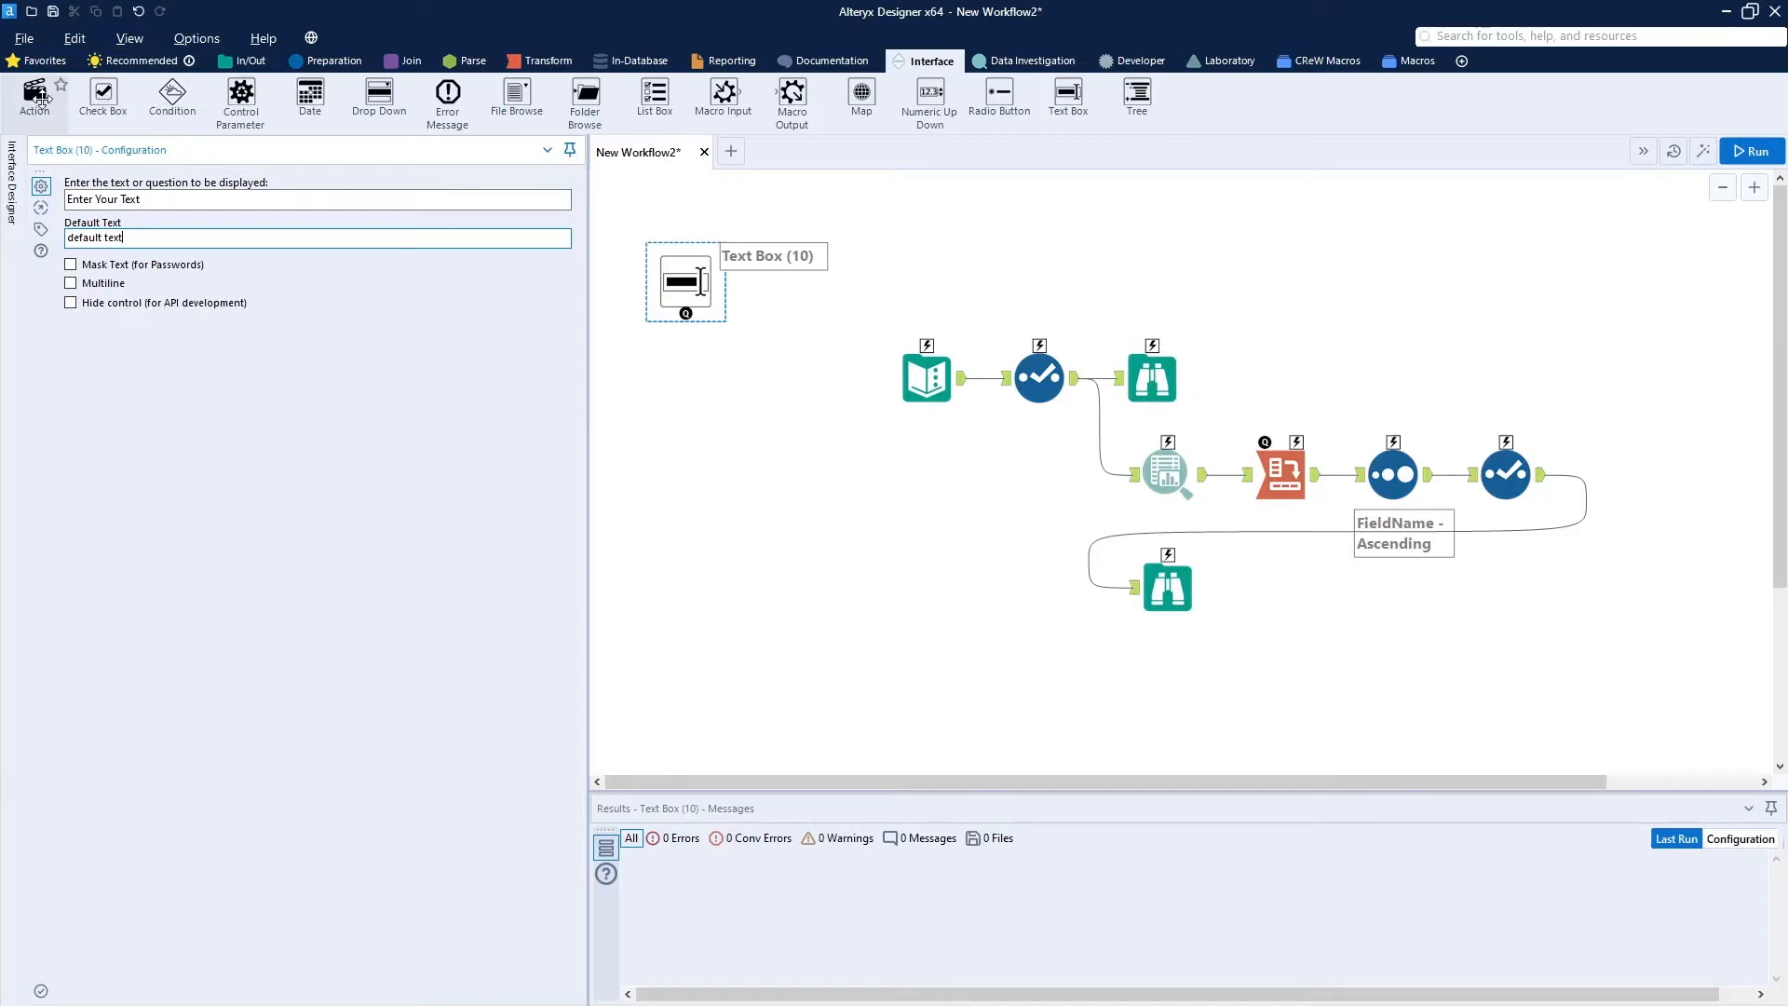
Add an Action tool below the Text Box and link it to the Text Box's question output.
{"action": "left_click_drag", "start_coordinate": [35, 93], "coordinate": [816, 553]}
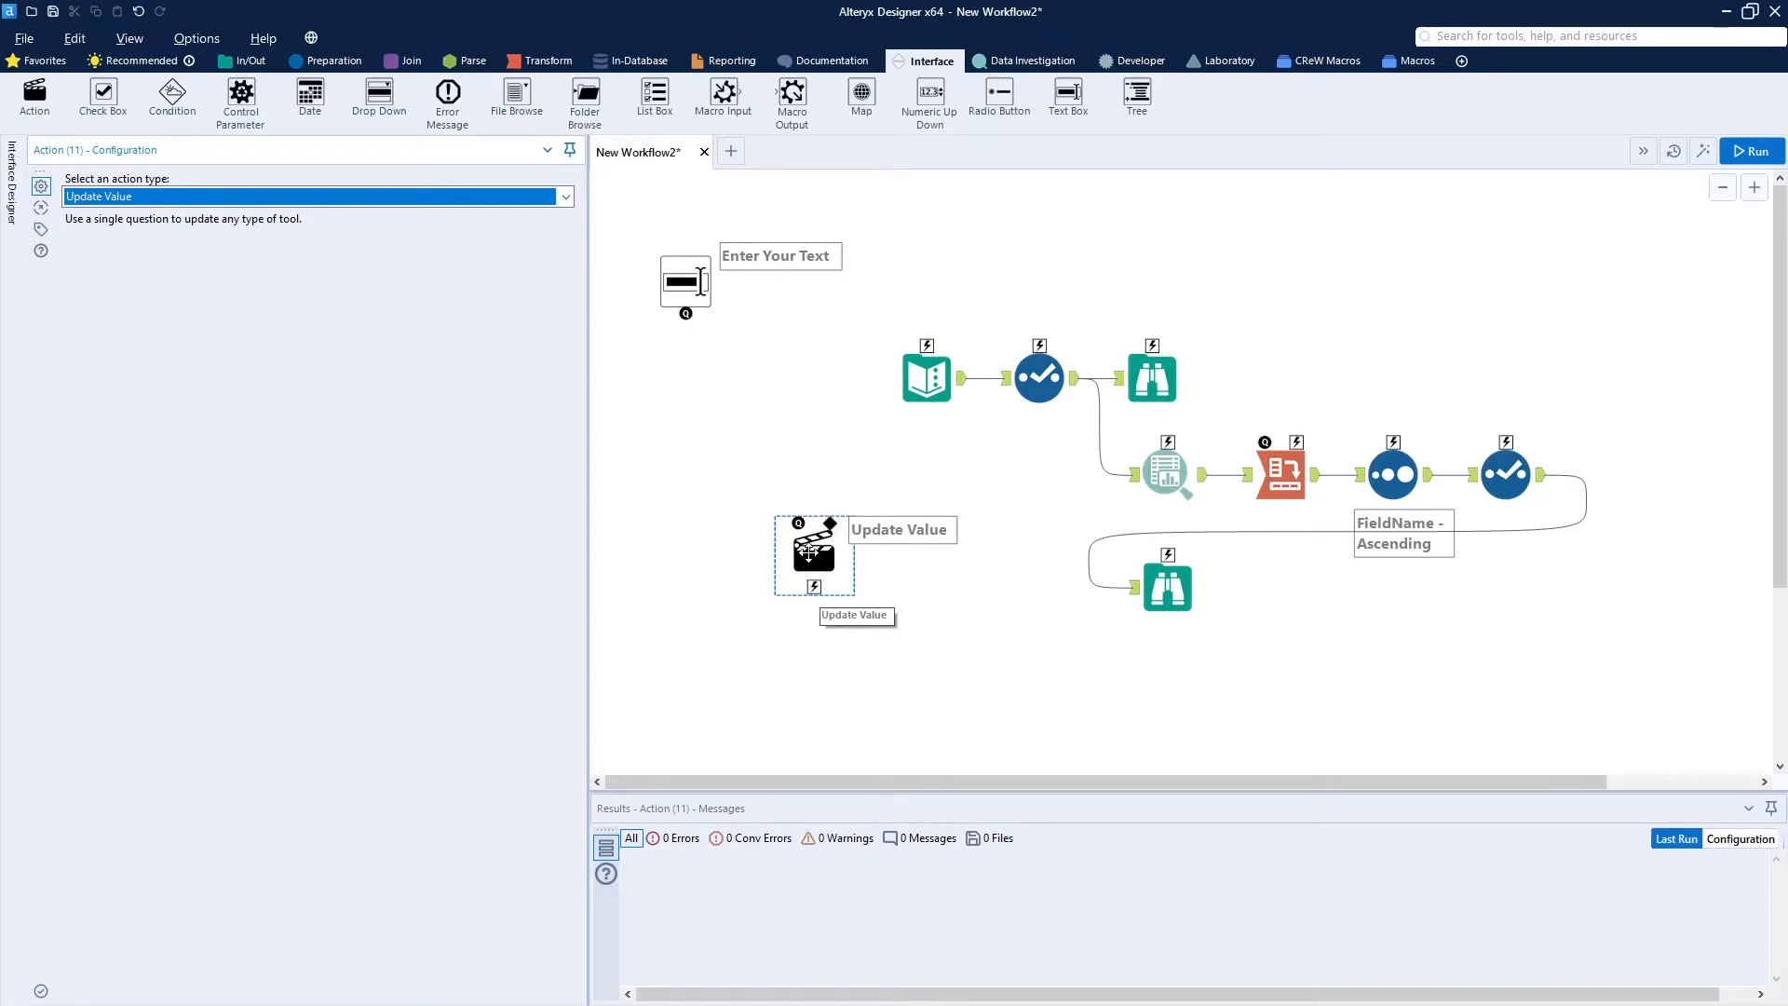
{"action": "left_click_drag", "start_coordinate": [809, 553], "coordinate": [742, 392]}
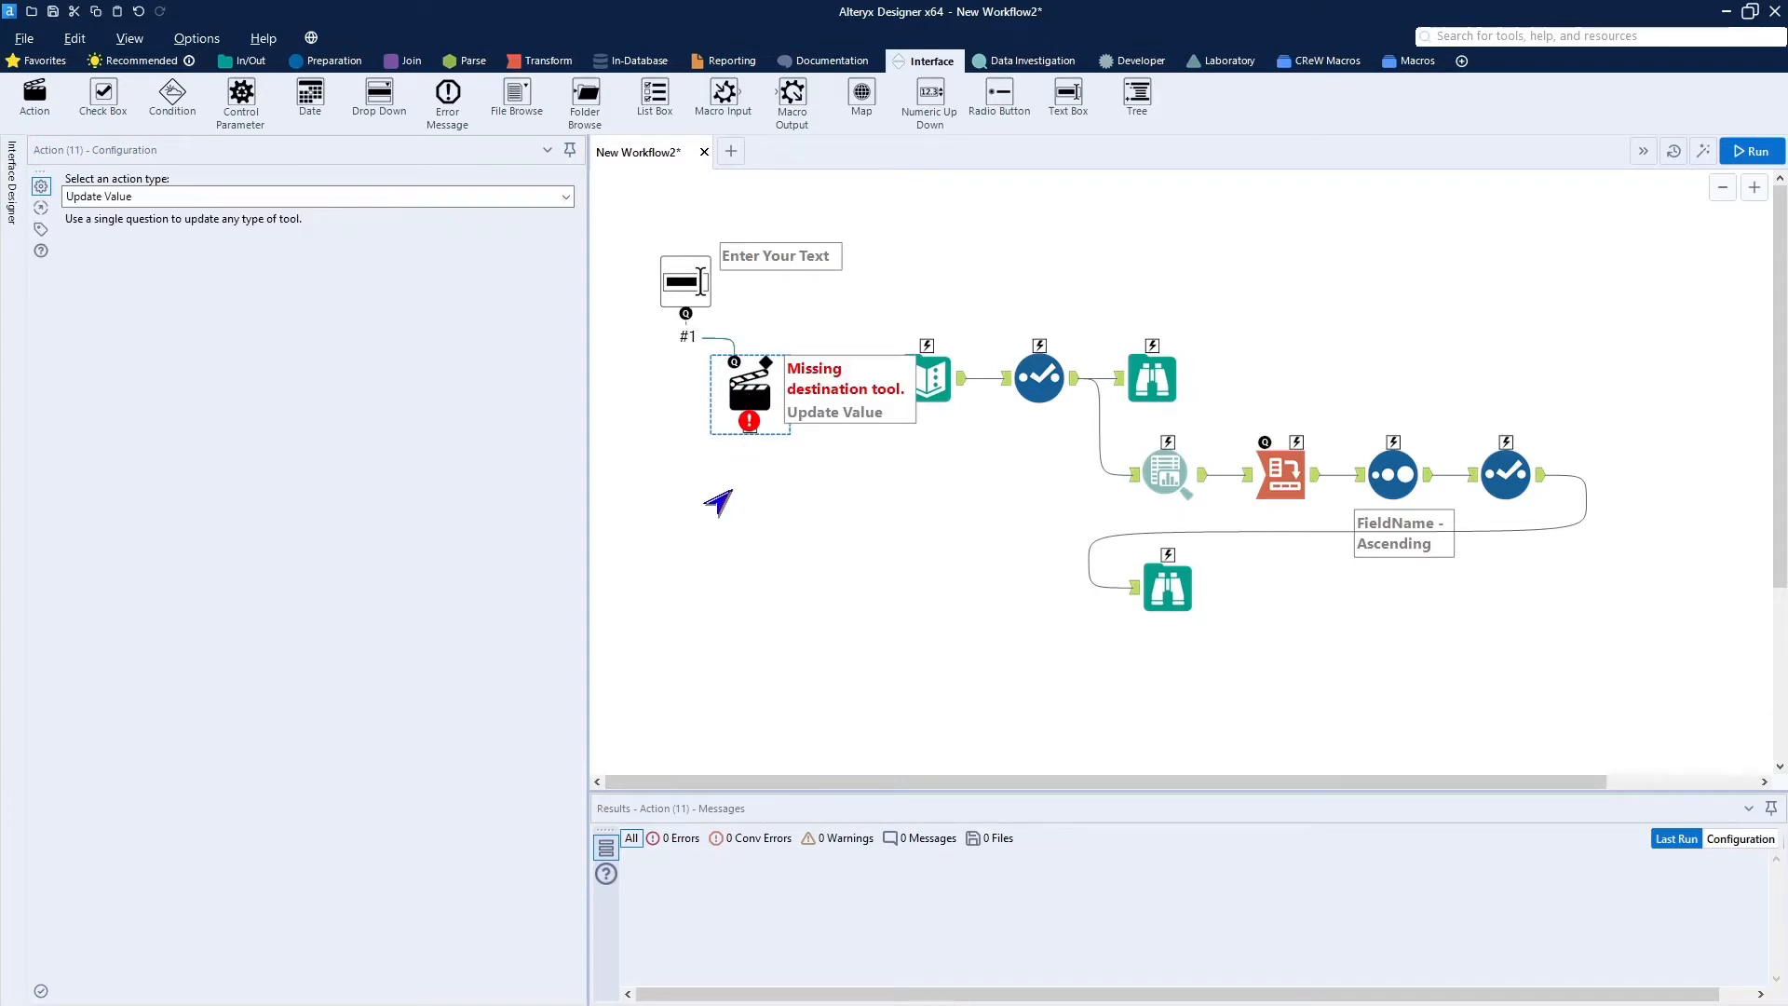
Try linking the Action tool to the Text Input tool and to the upper Browse tool, deleting each link.
{"action": "left_click_drag", "start_coordinate": [750, 435], "coordinate": [920, 375]}
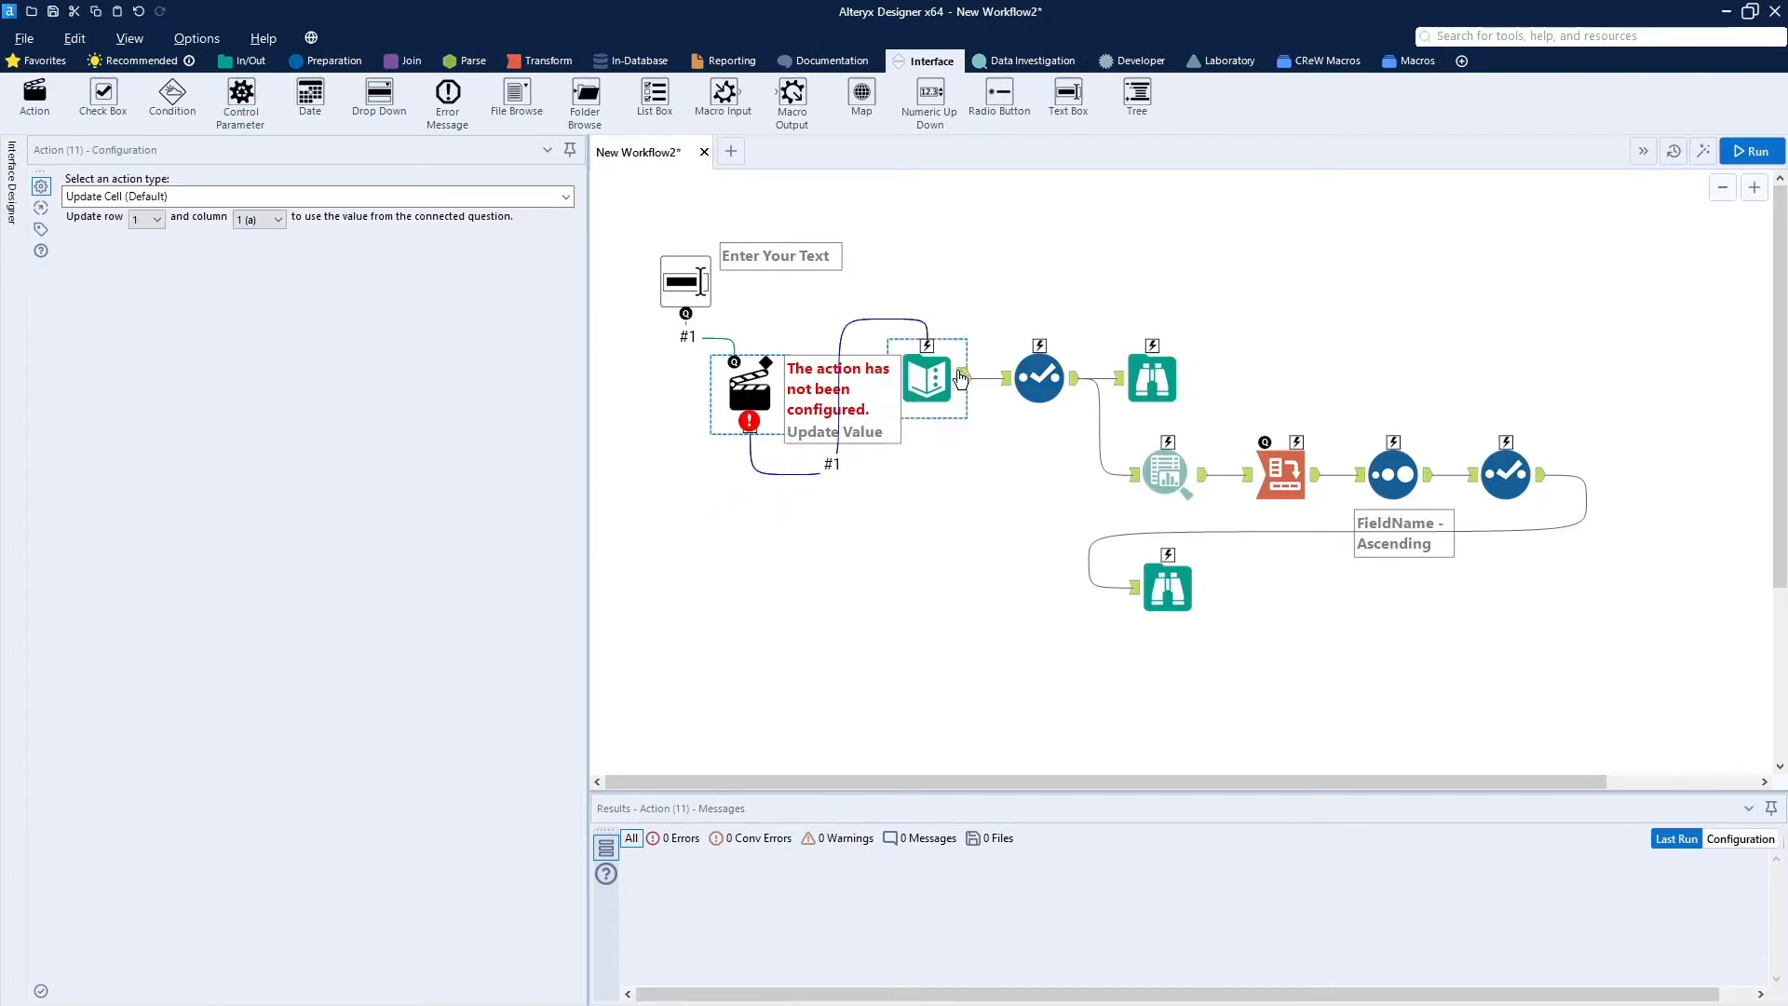
{"action": "left_click", "coordinate": [921, 322]}
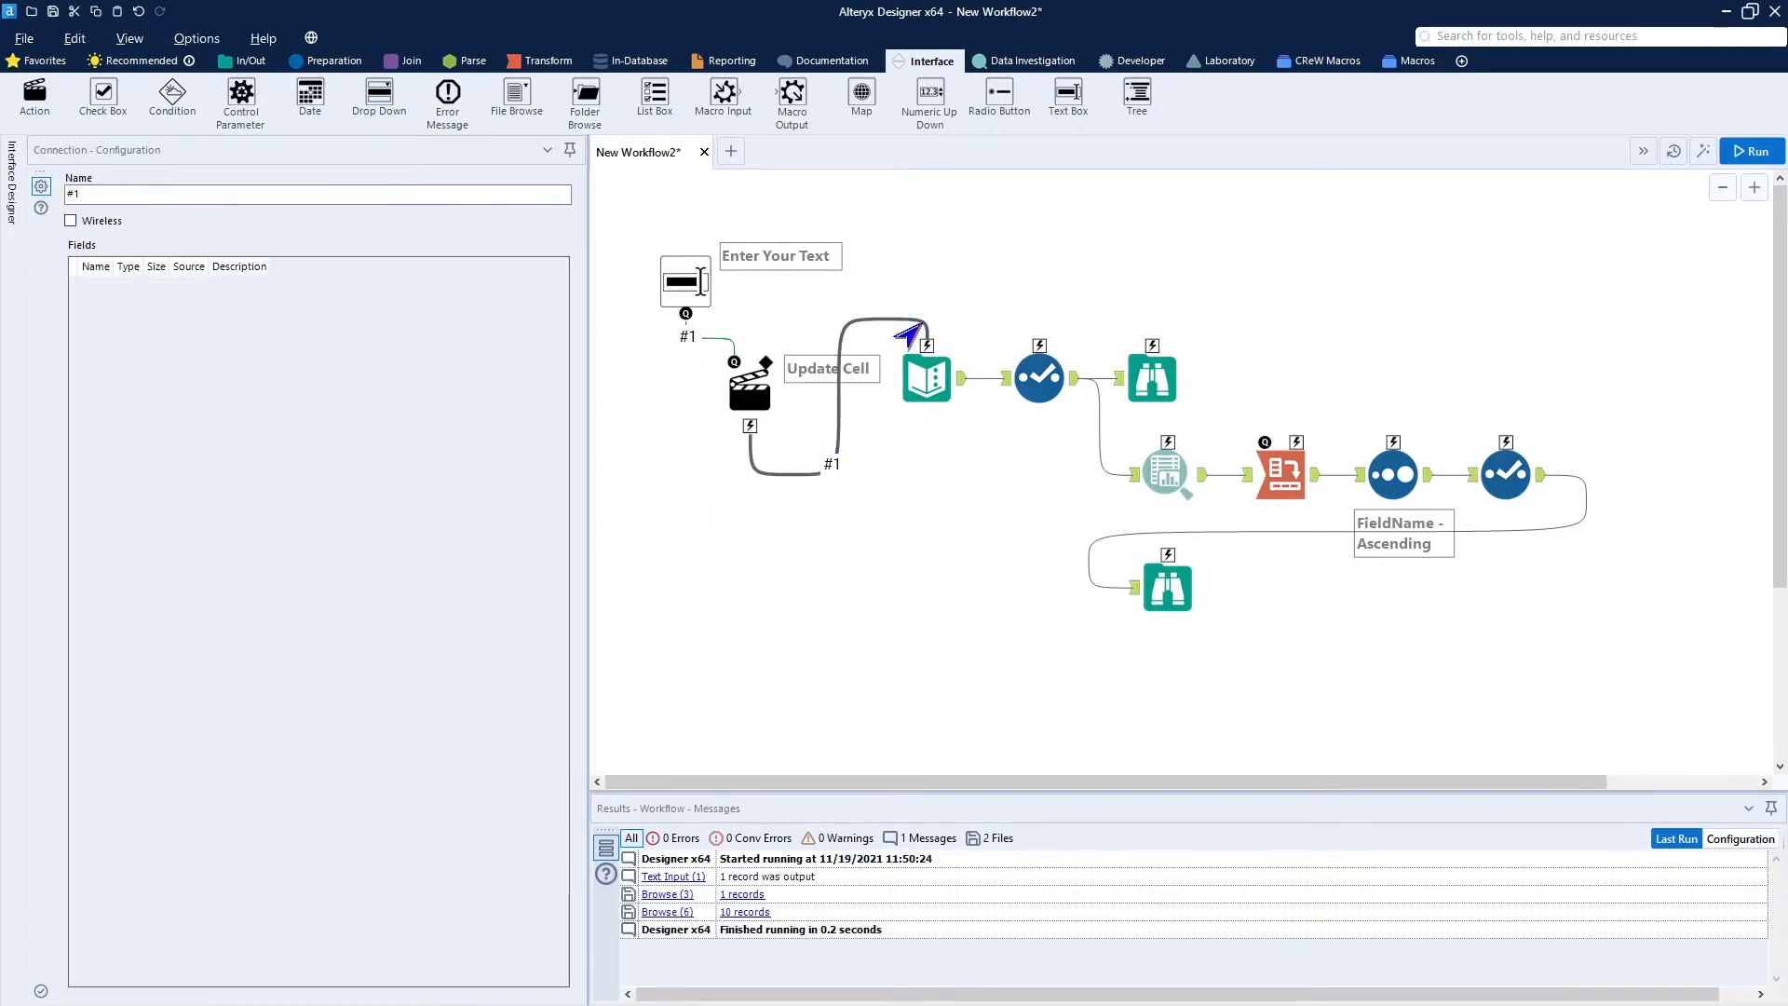
{"action": "key", "text": "Delete"}
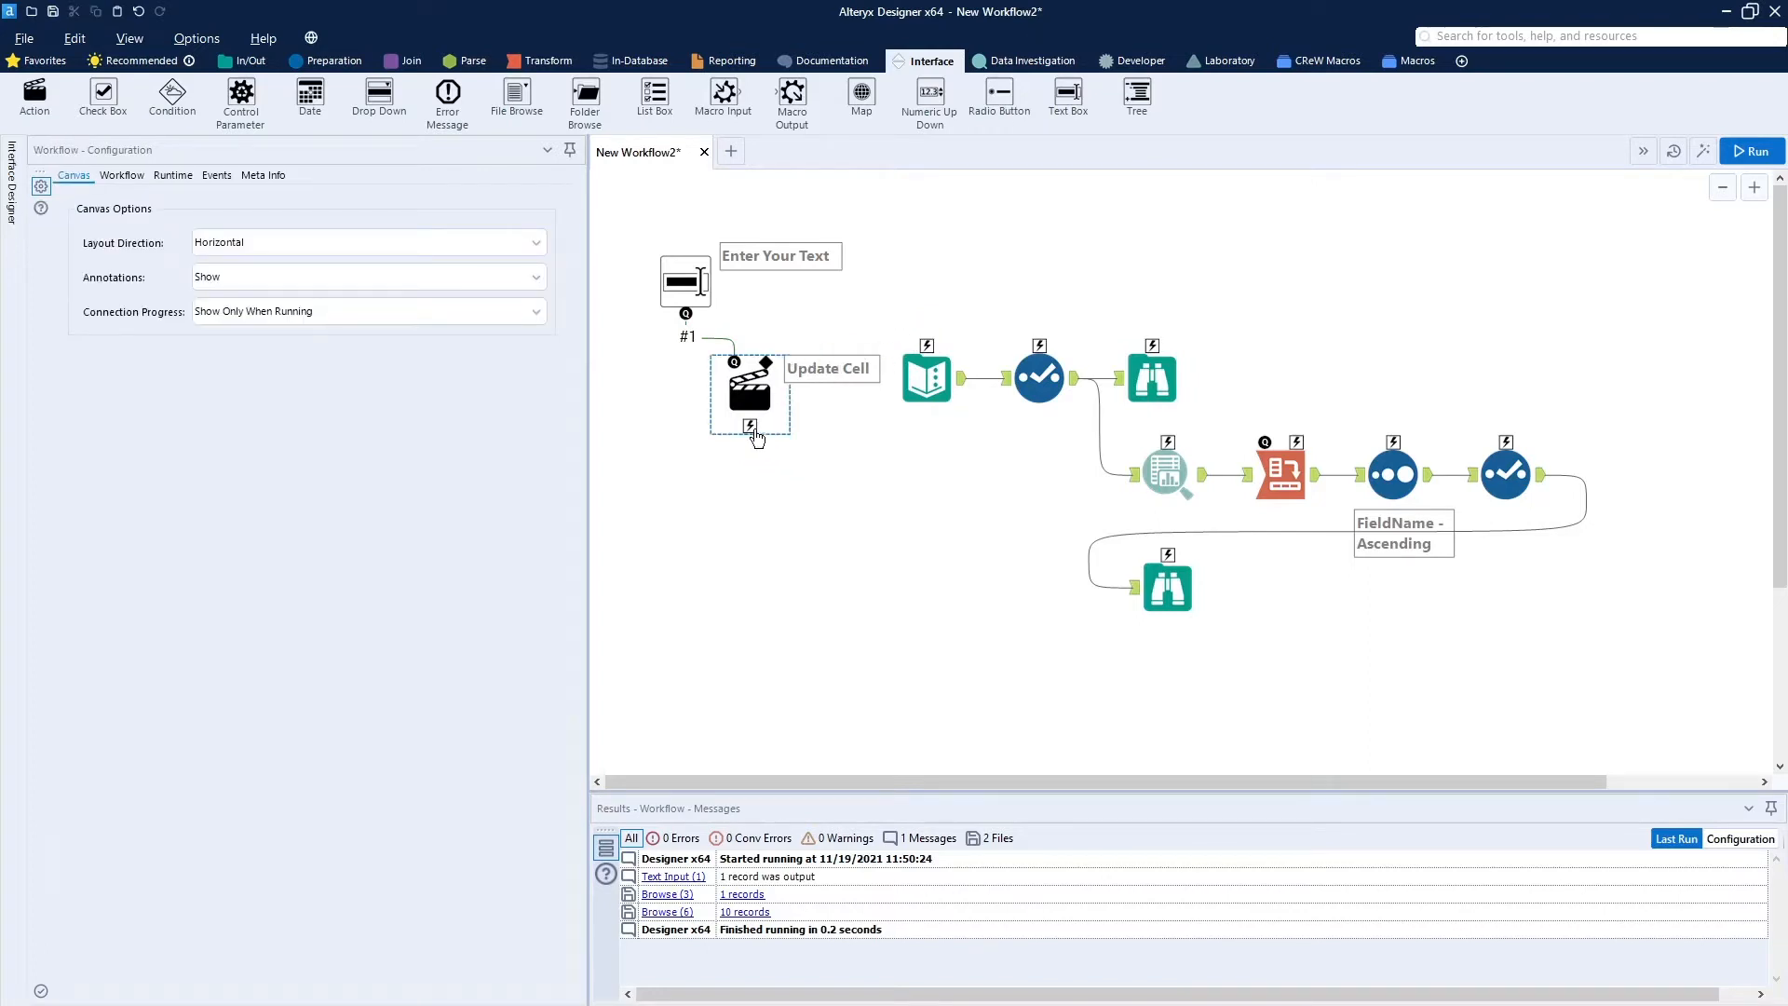
{"action": "mouse_move", "coordinate": [750, 427]}
{"action": "left_mouse_down"}
{"action": "mouse_move", "coordinate": [1043, 352]}
{"action": "mouse_move", "coordinate": [1155, 368]}
{"action": "left_mouse_up"}
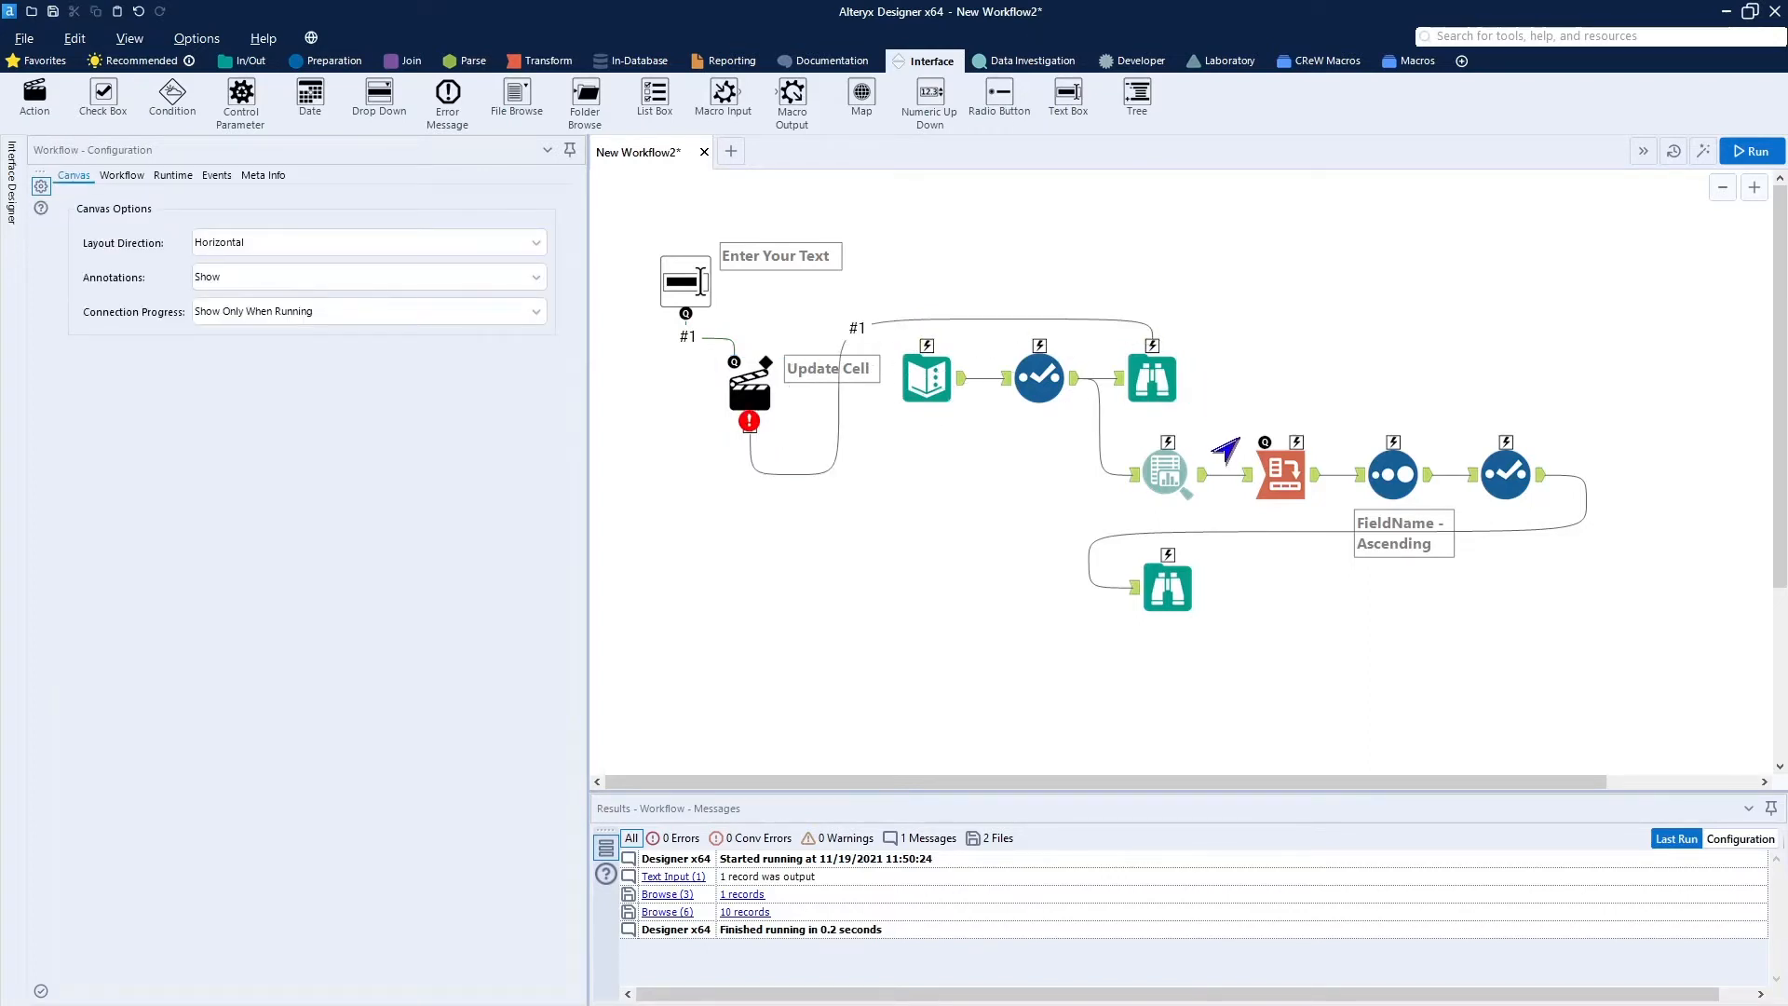
{"action": "left_click", "coordinate": [1172, 412]}
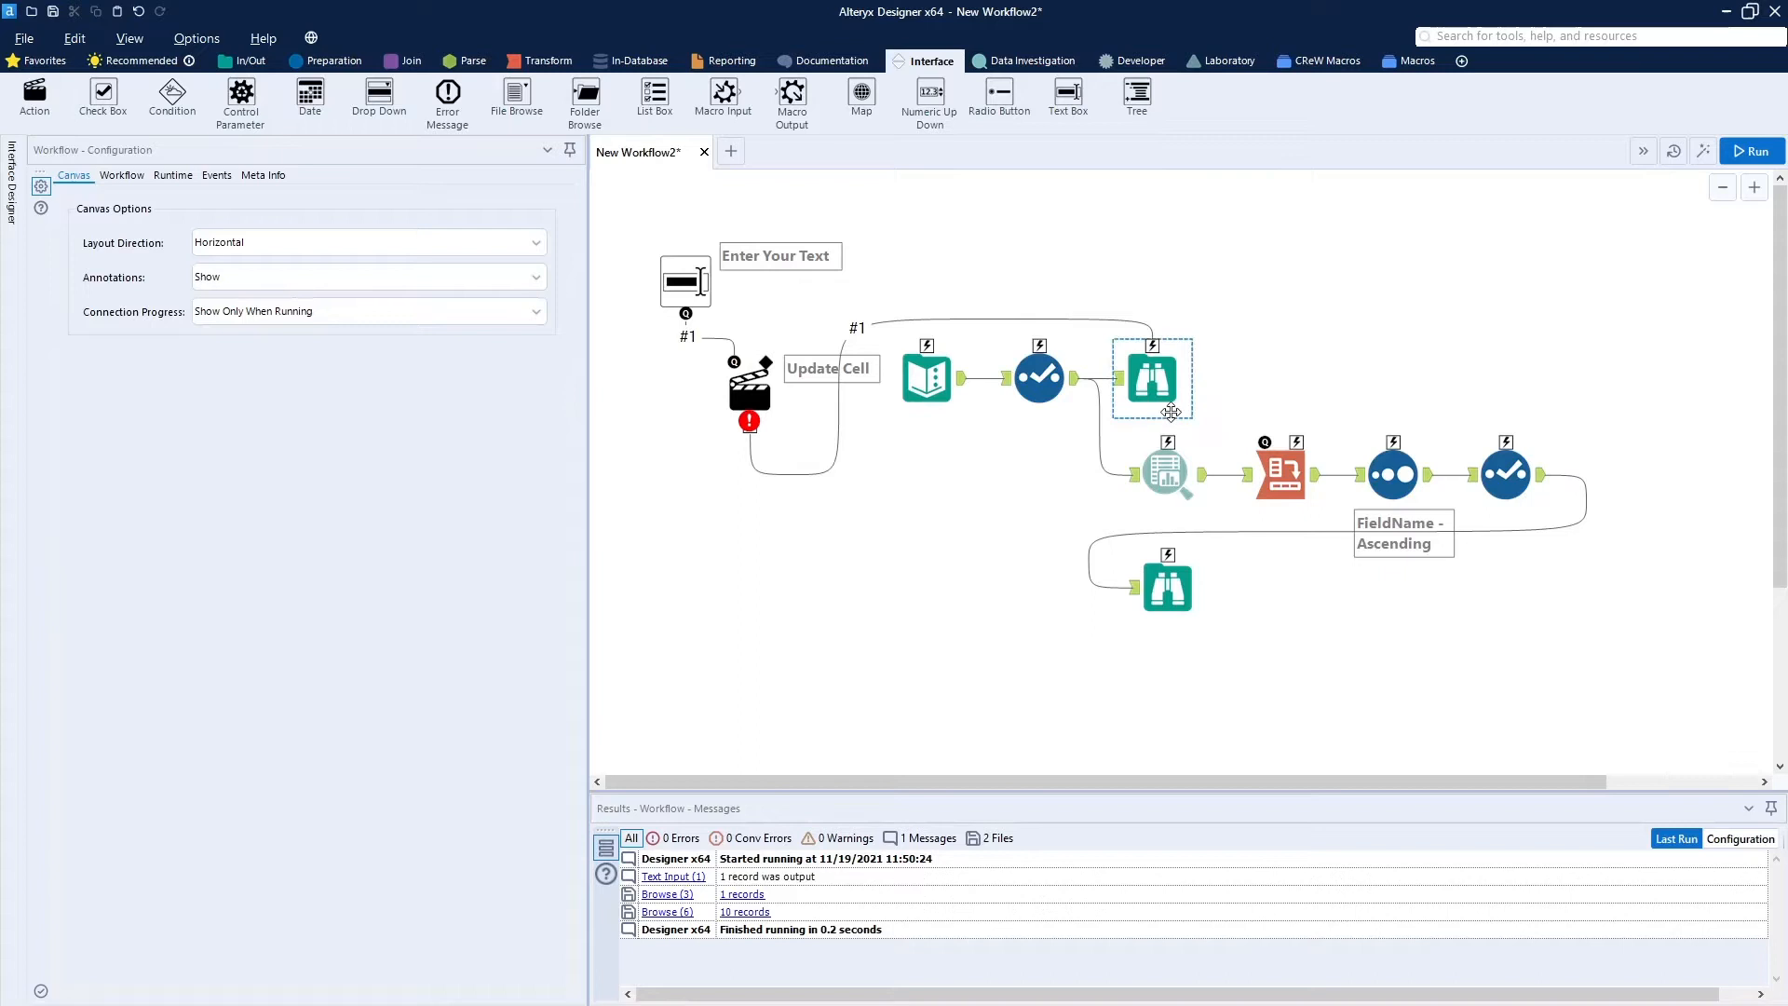
{"action": "left_click", "coordinate": [1078, 323]}
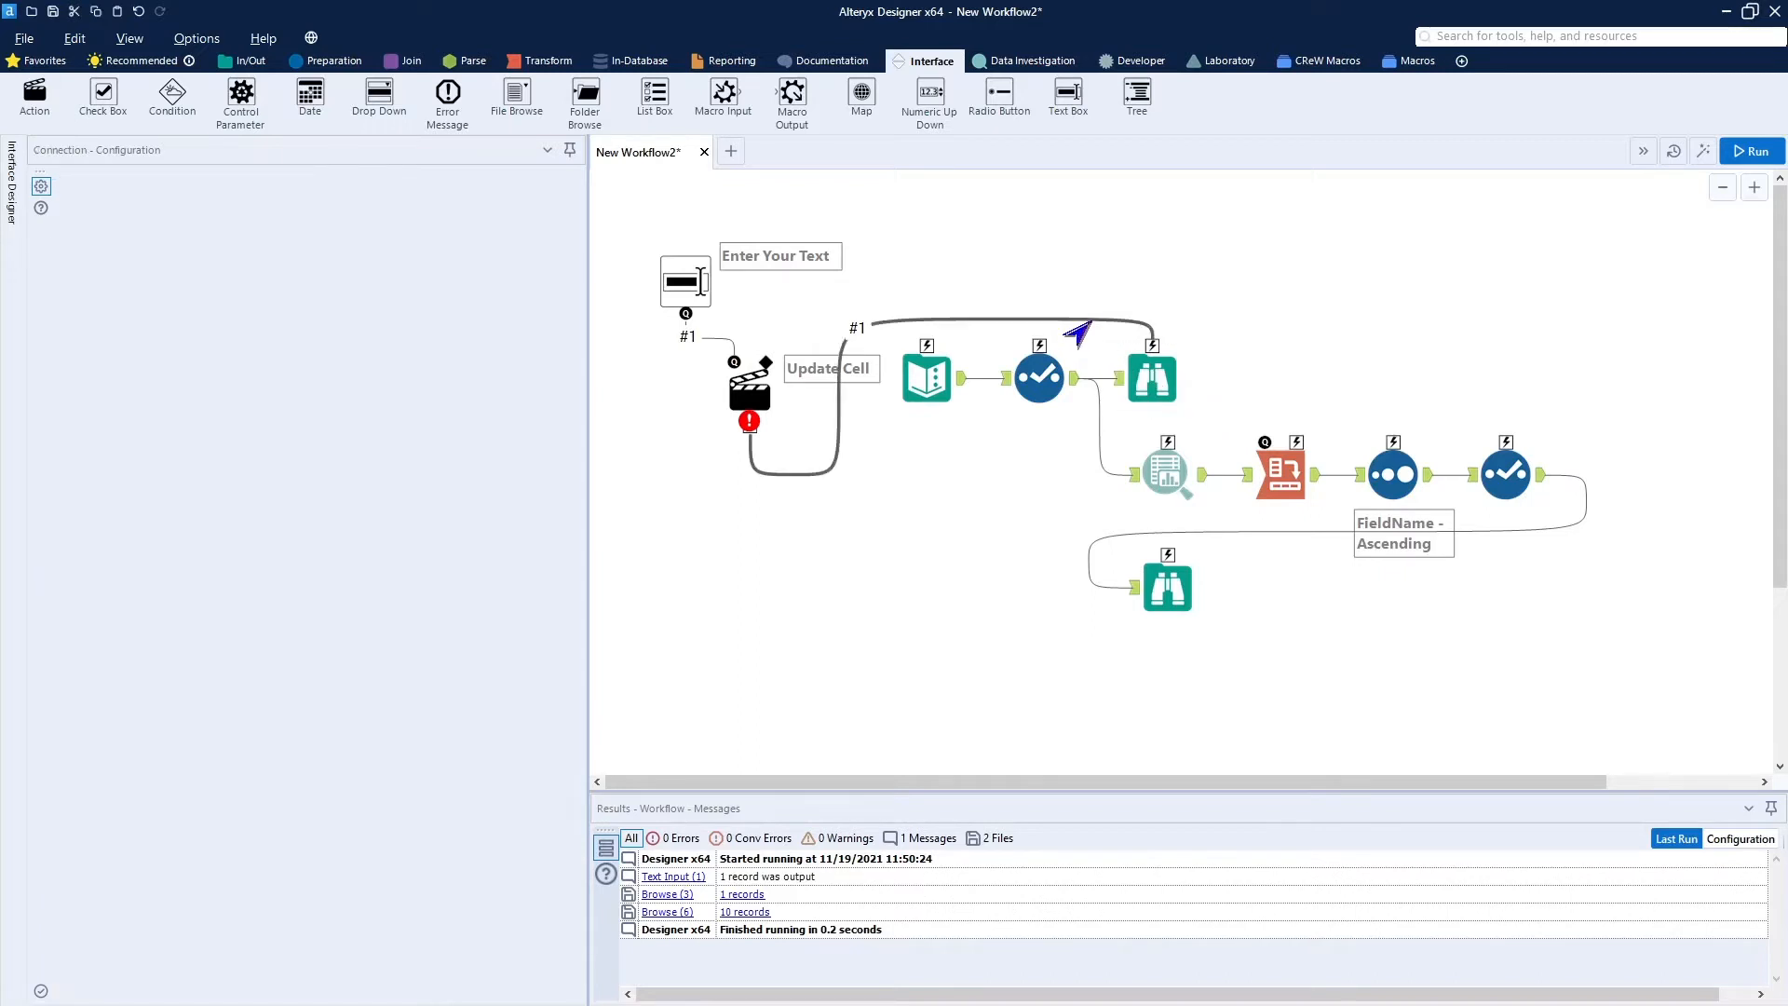
{"action": "key", "text": "Delete"}
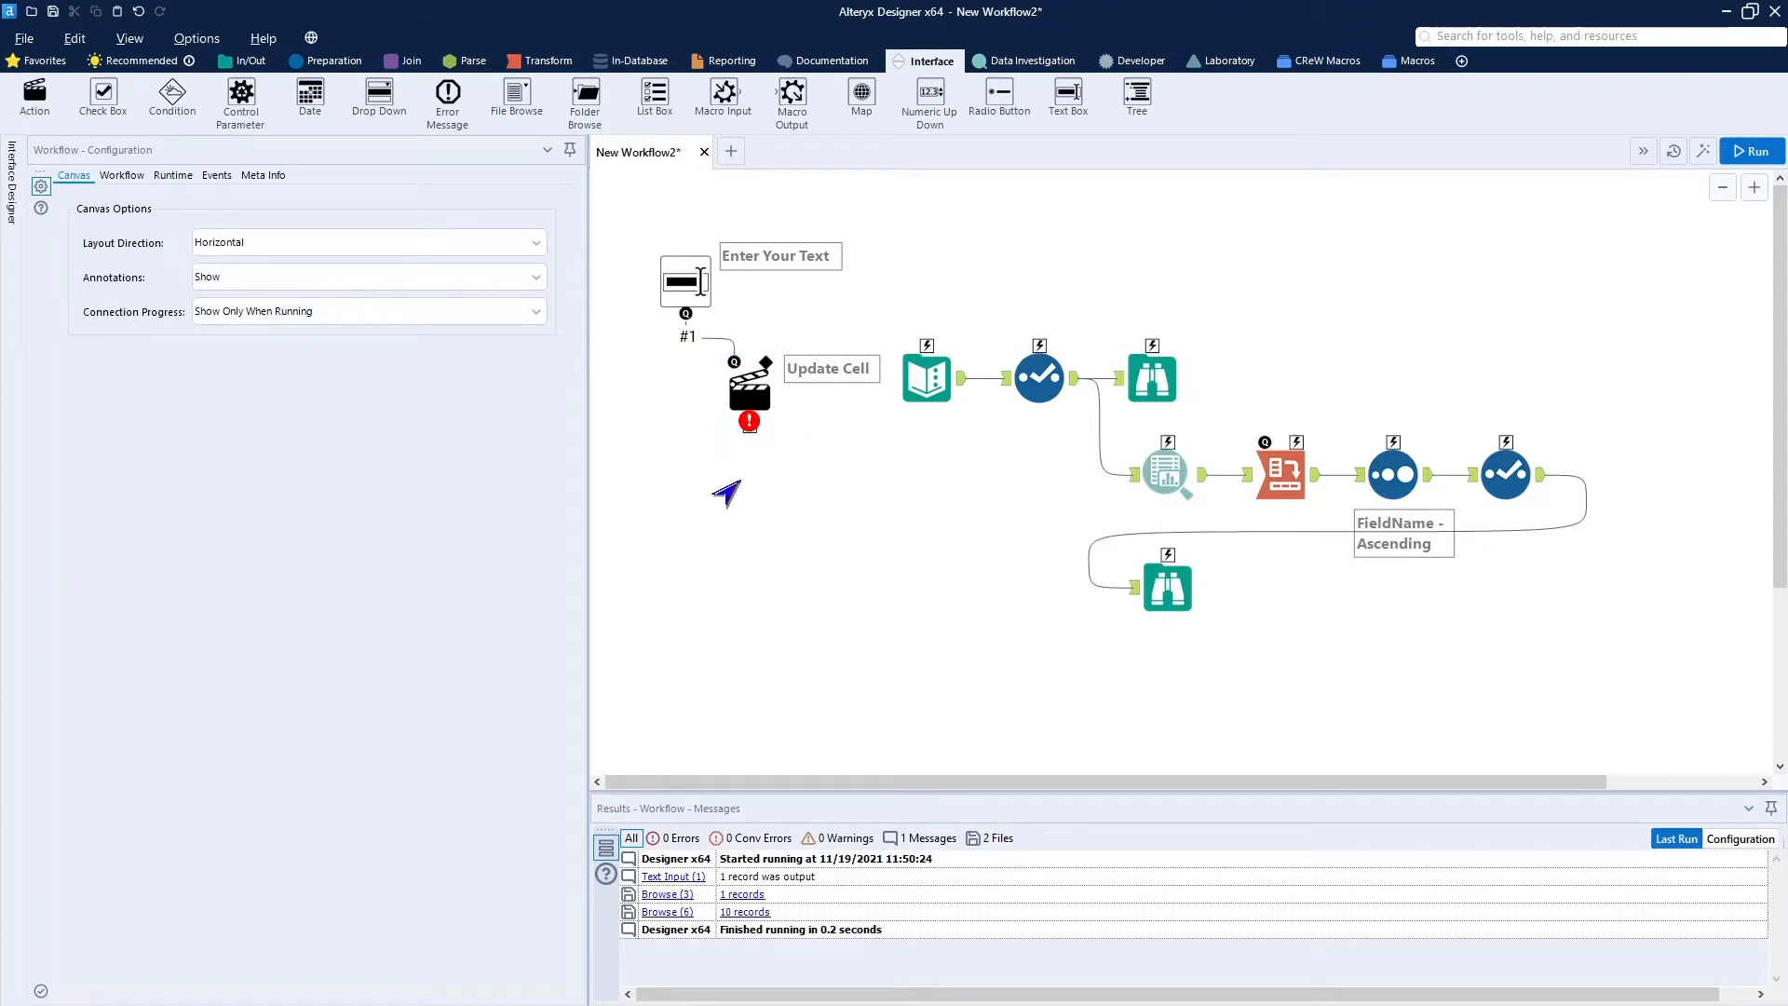
Try linking the Action tool to the Cross Tab tool, examine its updatable attributes, and delete the link.
{"action": "left_click_drag", "start_coordinate": [754, 435], "coordinate": [1296, 436]}
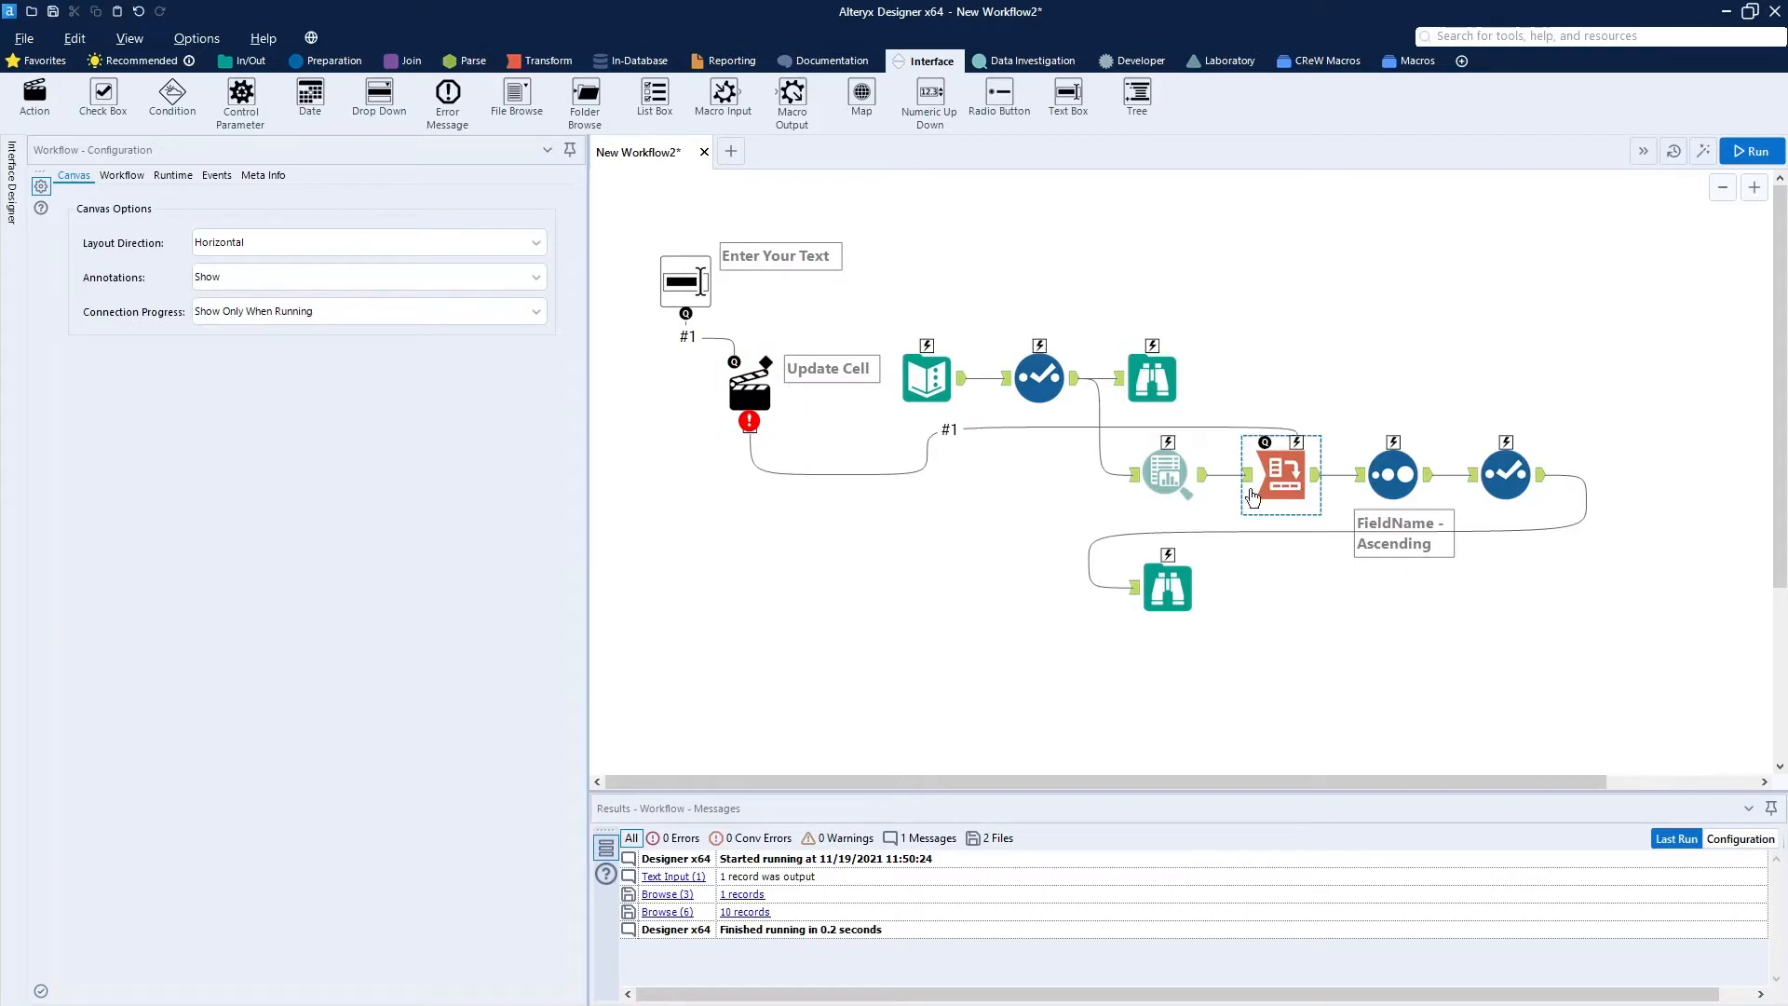
{"action": "left_click", "coordinate": [754, 389]}
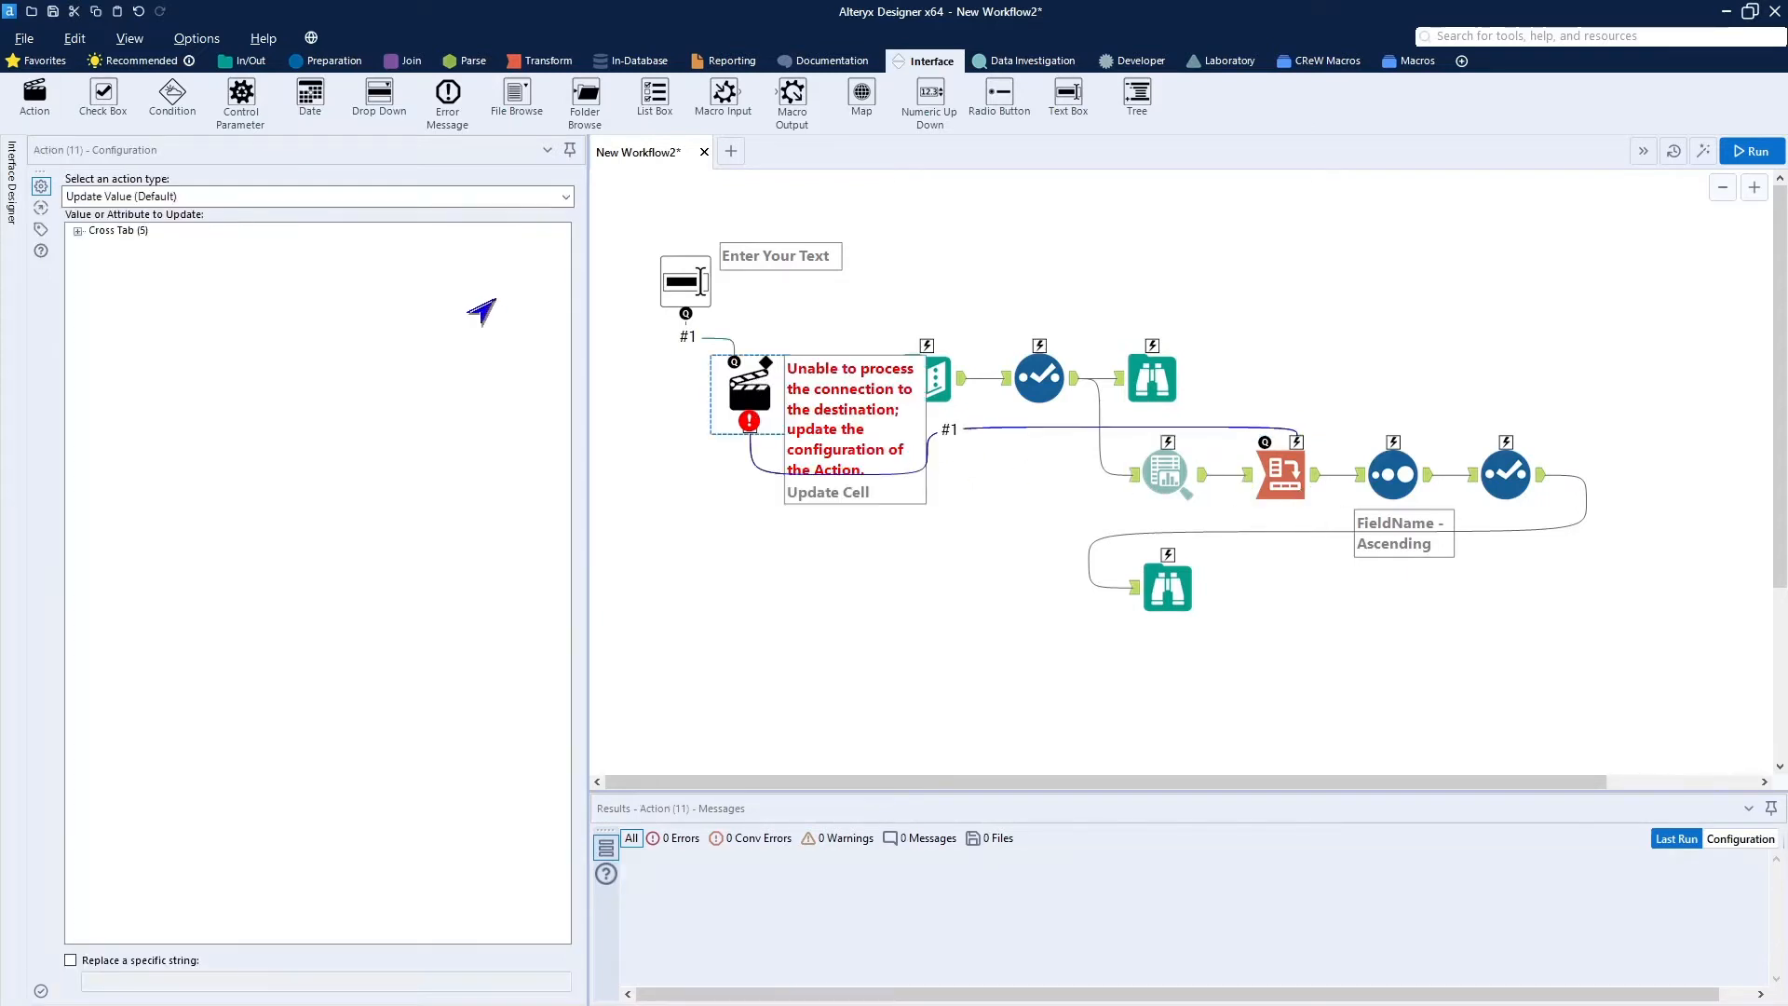
{"action": "left_click", "coordinate": [78, 231]}
{"action": "left_click", "coordinate": [95, 246]}
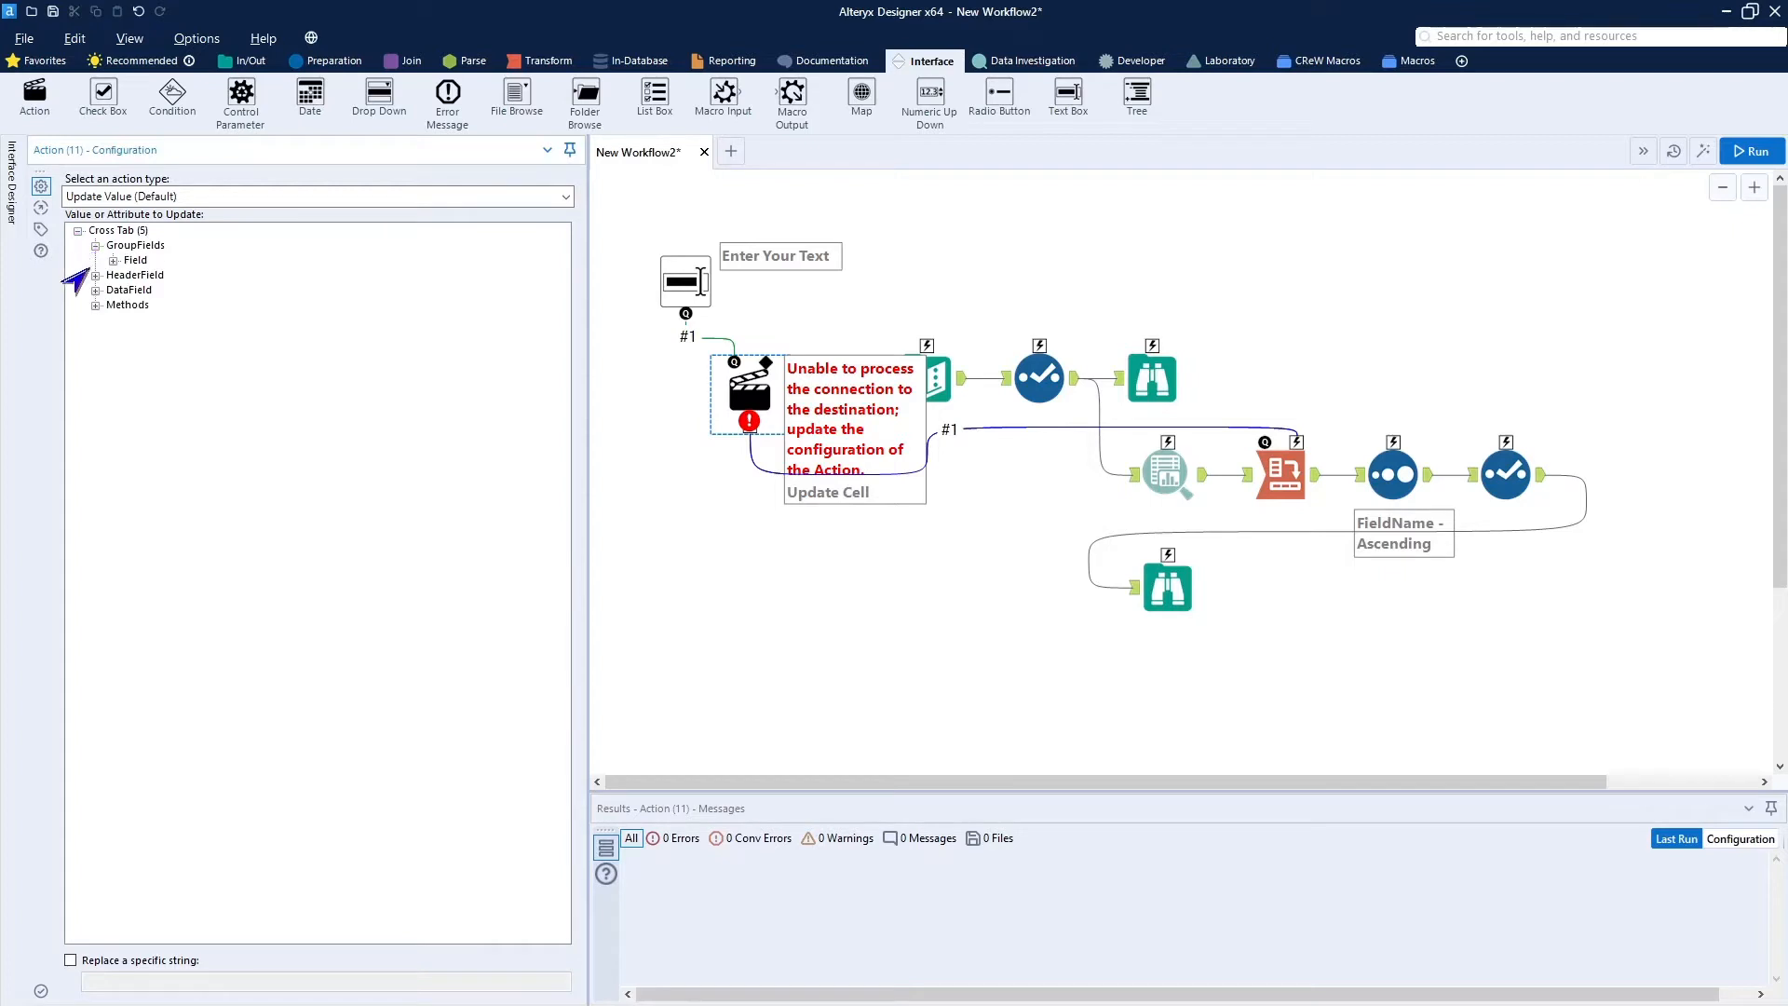
{"action": "left_click", "coordinate": [95, 275]}
{"action": "left_click", "coordinate": [97, 305]}
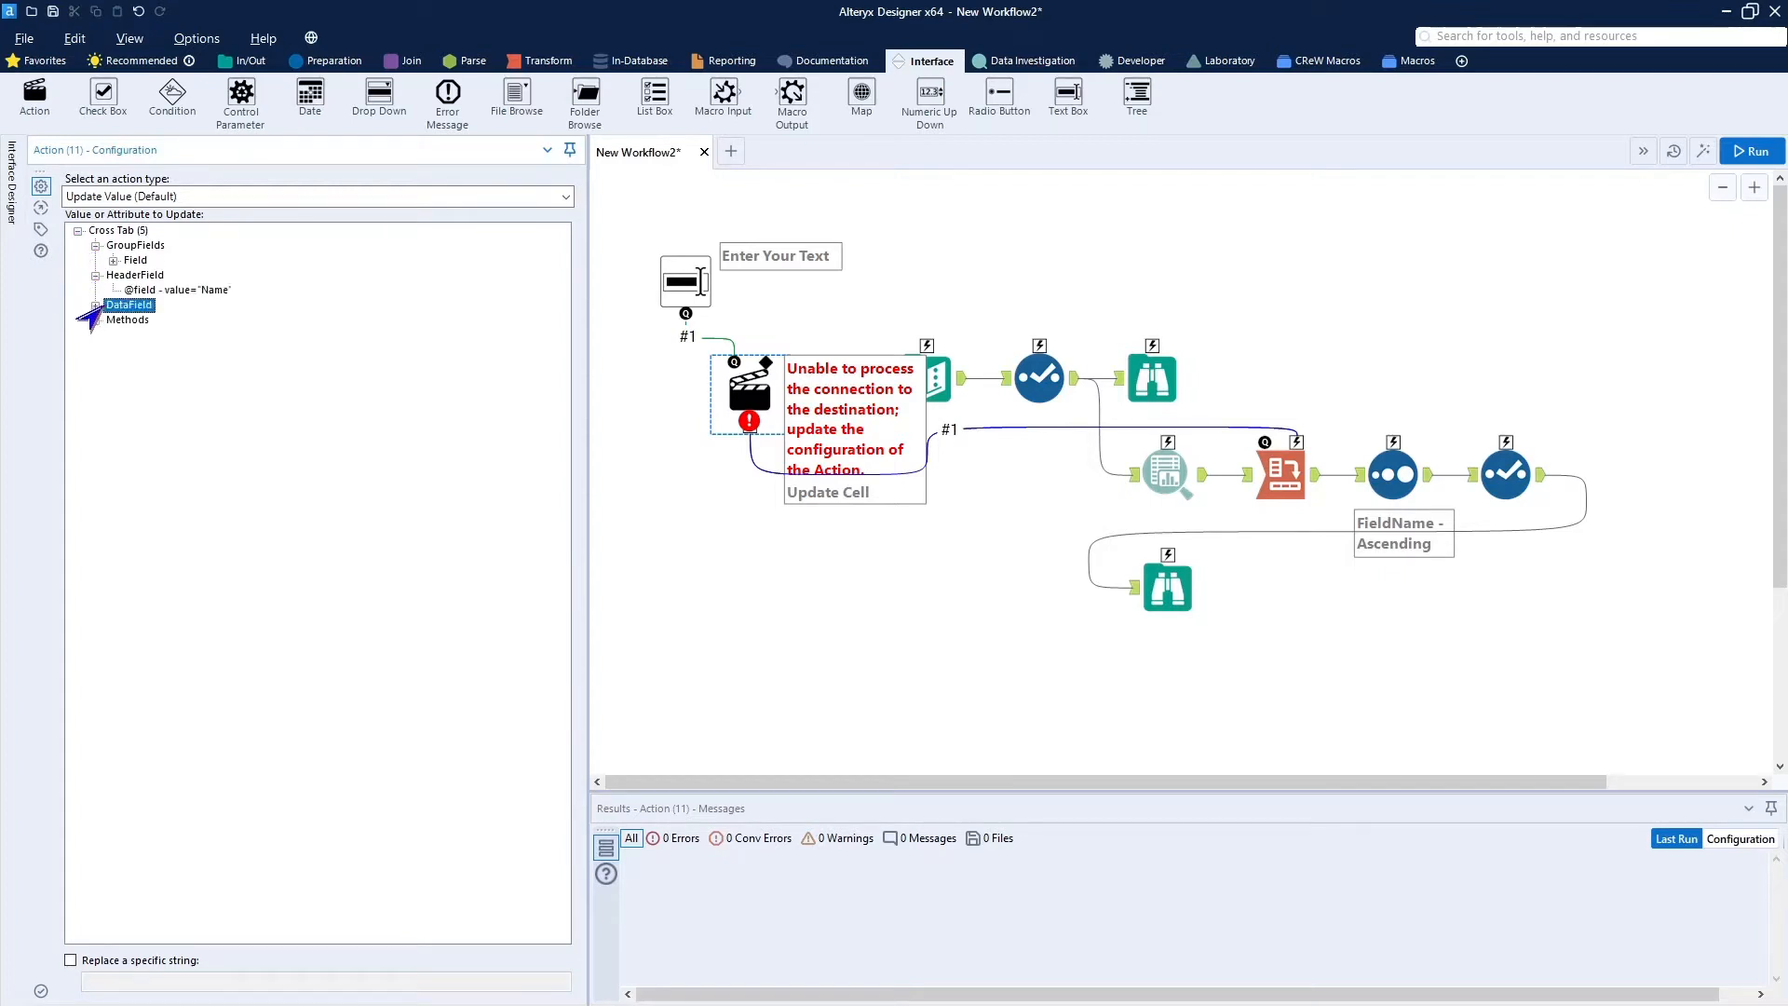
{"action": "left_click", "coordinate": [95, 319]}
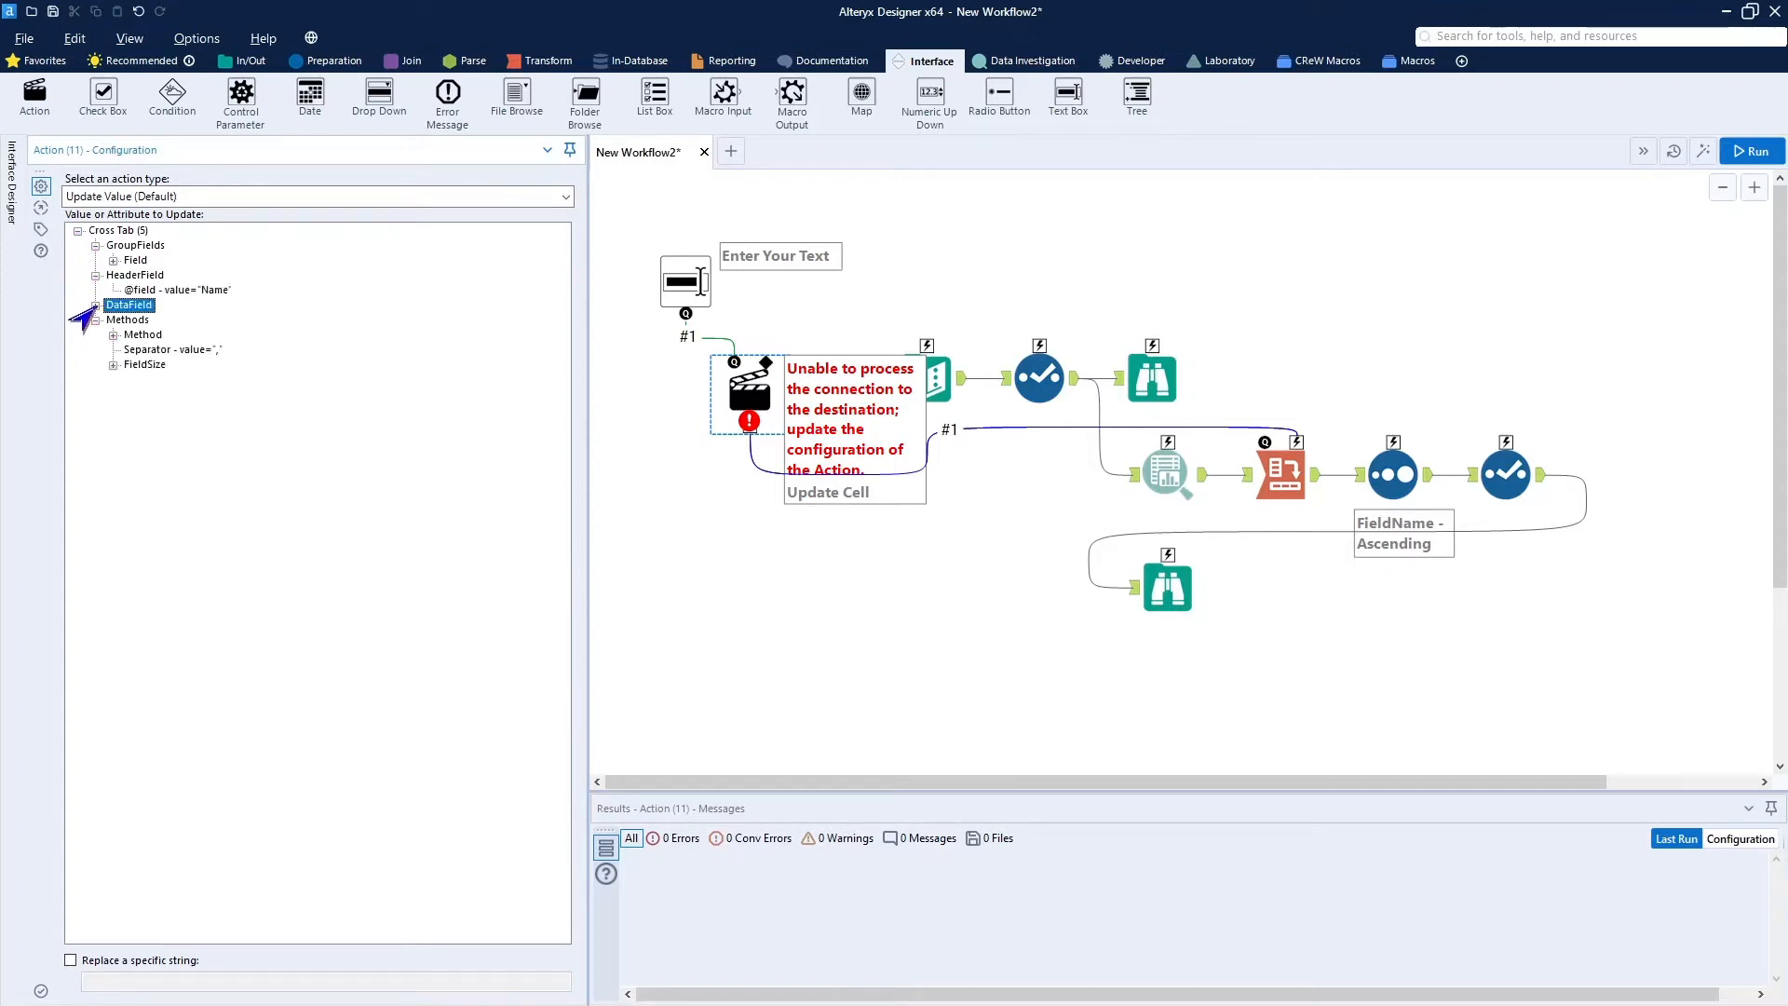
{"action": "left_click", "coordinate": [95, 305]}
{"action": "left_click", "coordinate": [113, 260]}
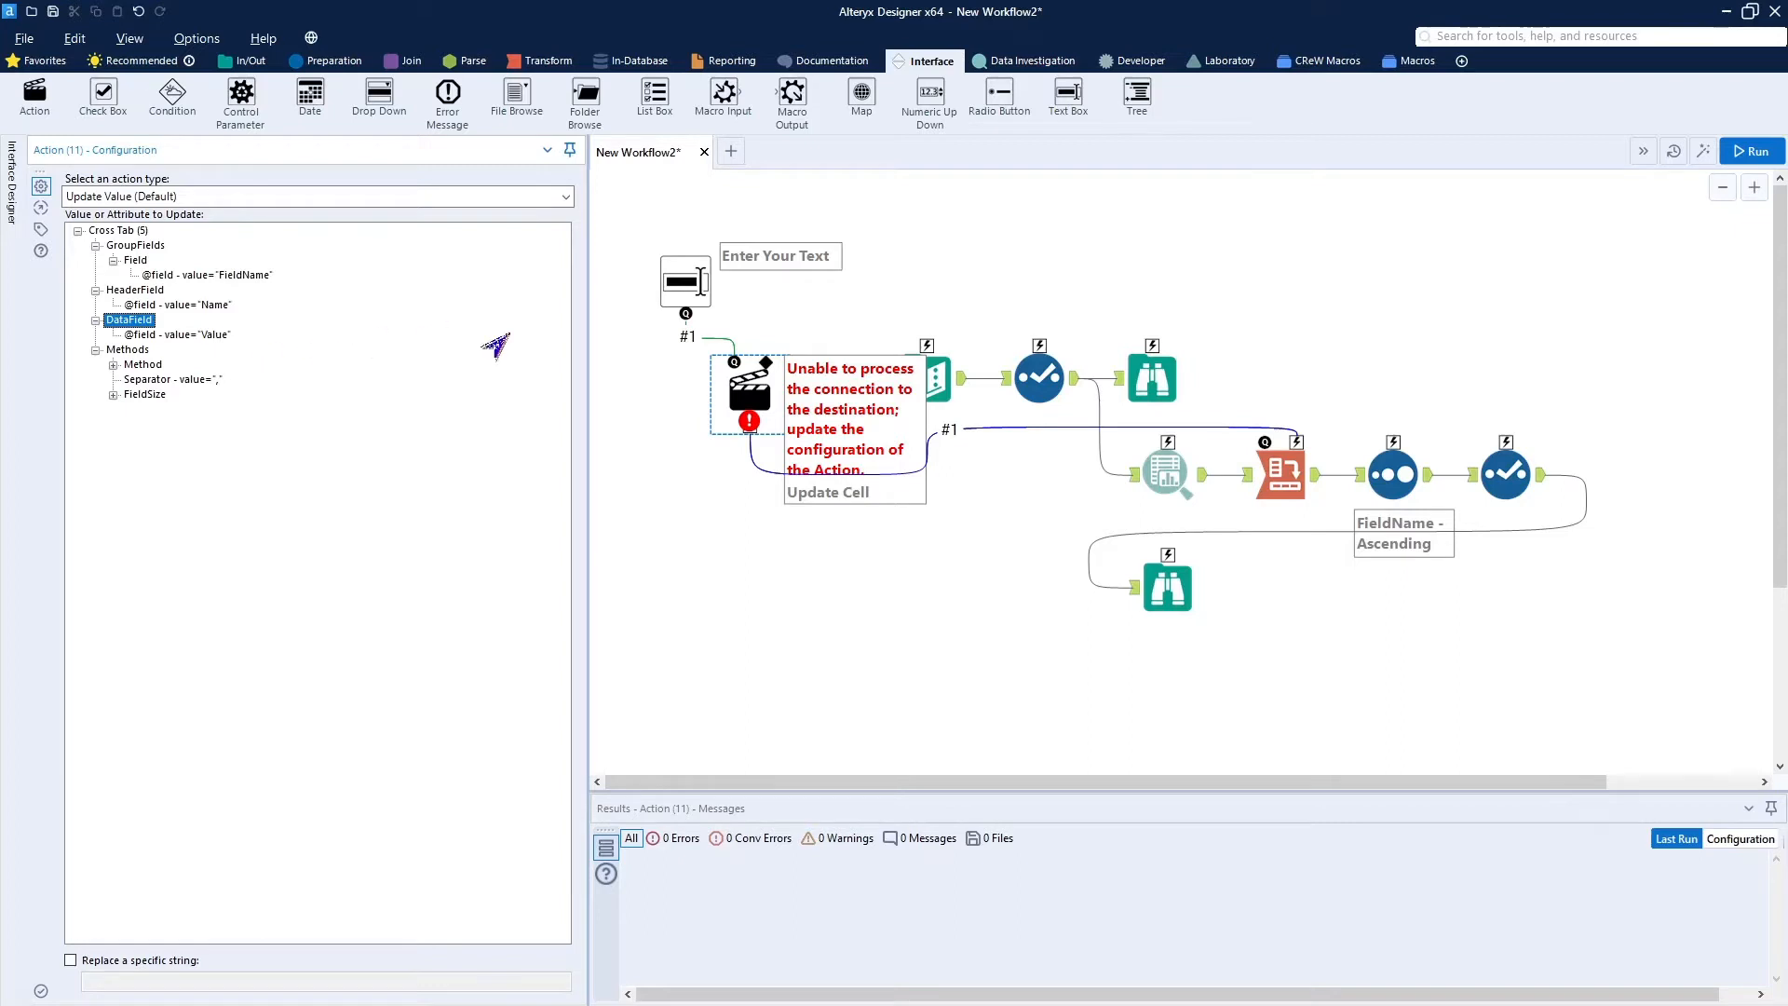
{"action": "left_click", "coordinate": [1024, 438]}
{"action": "key", "text": "Delete"}
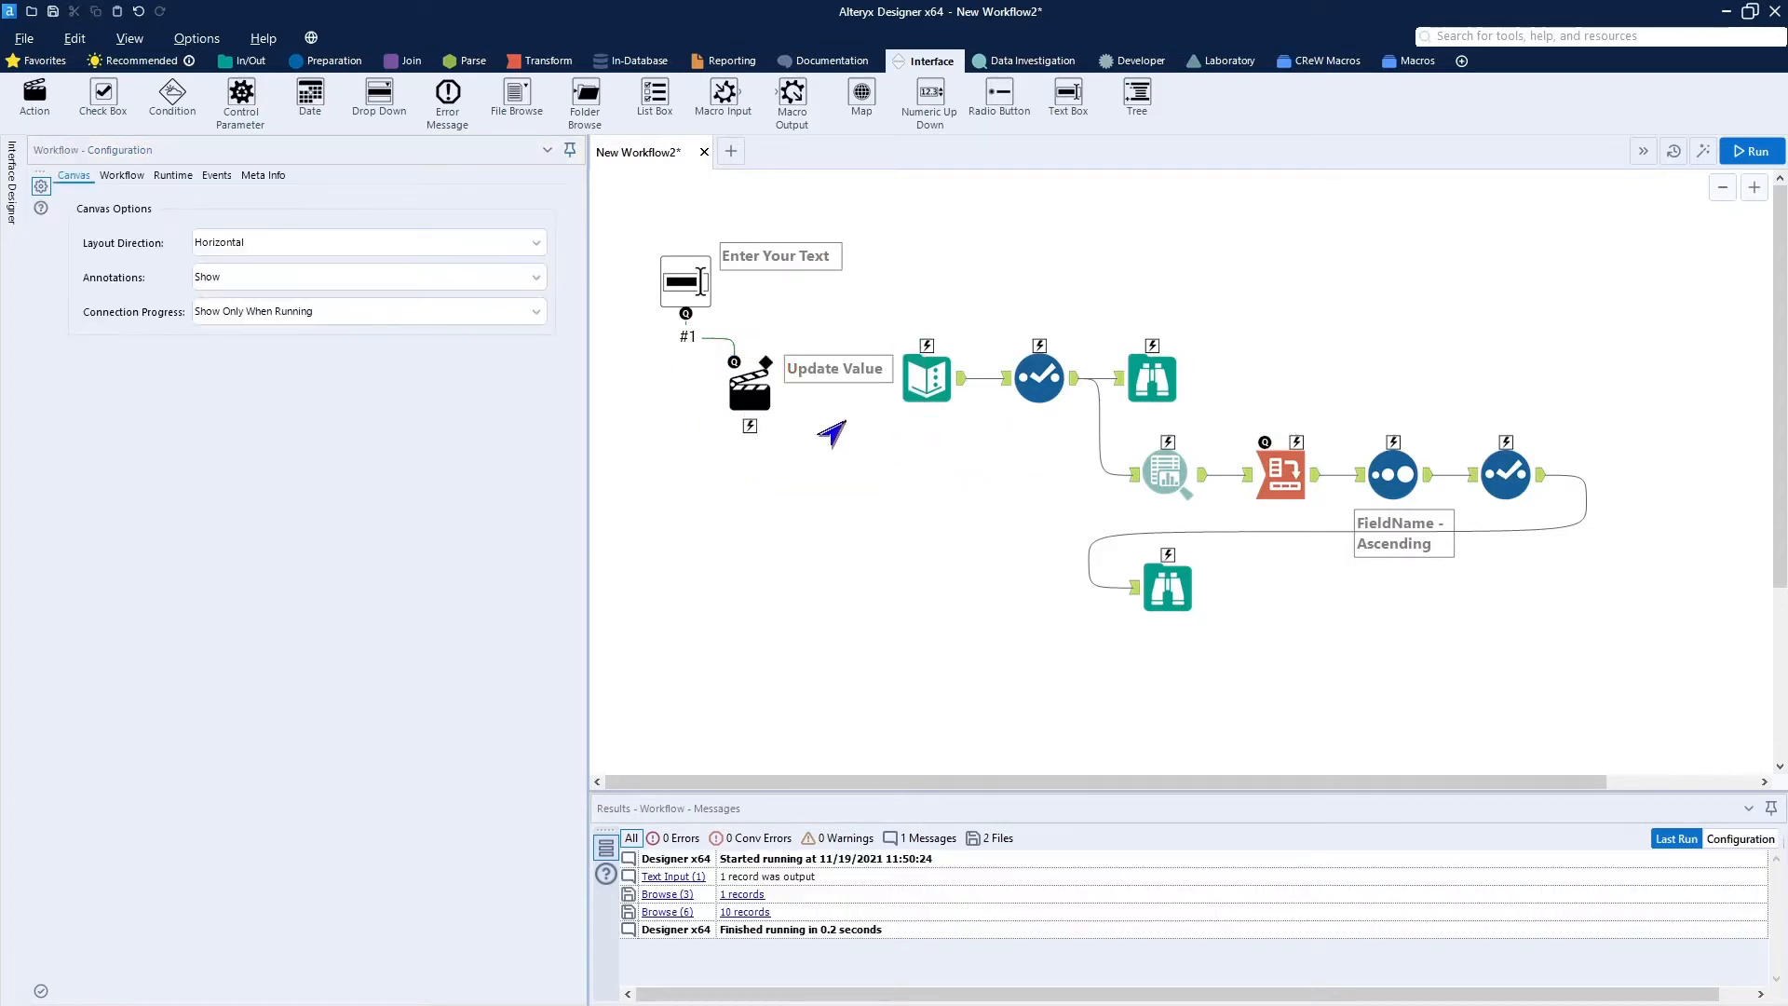
Link the Action tool to the Text Input tool and set its action type to Update Cell (Default) for row 1, column 1 (a).
{"action": "left_click_drag", "start_coordinate": [749, 443], "coordinate": [911, 374]}
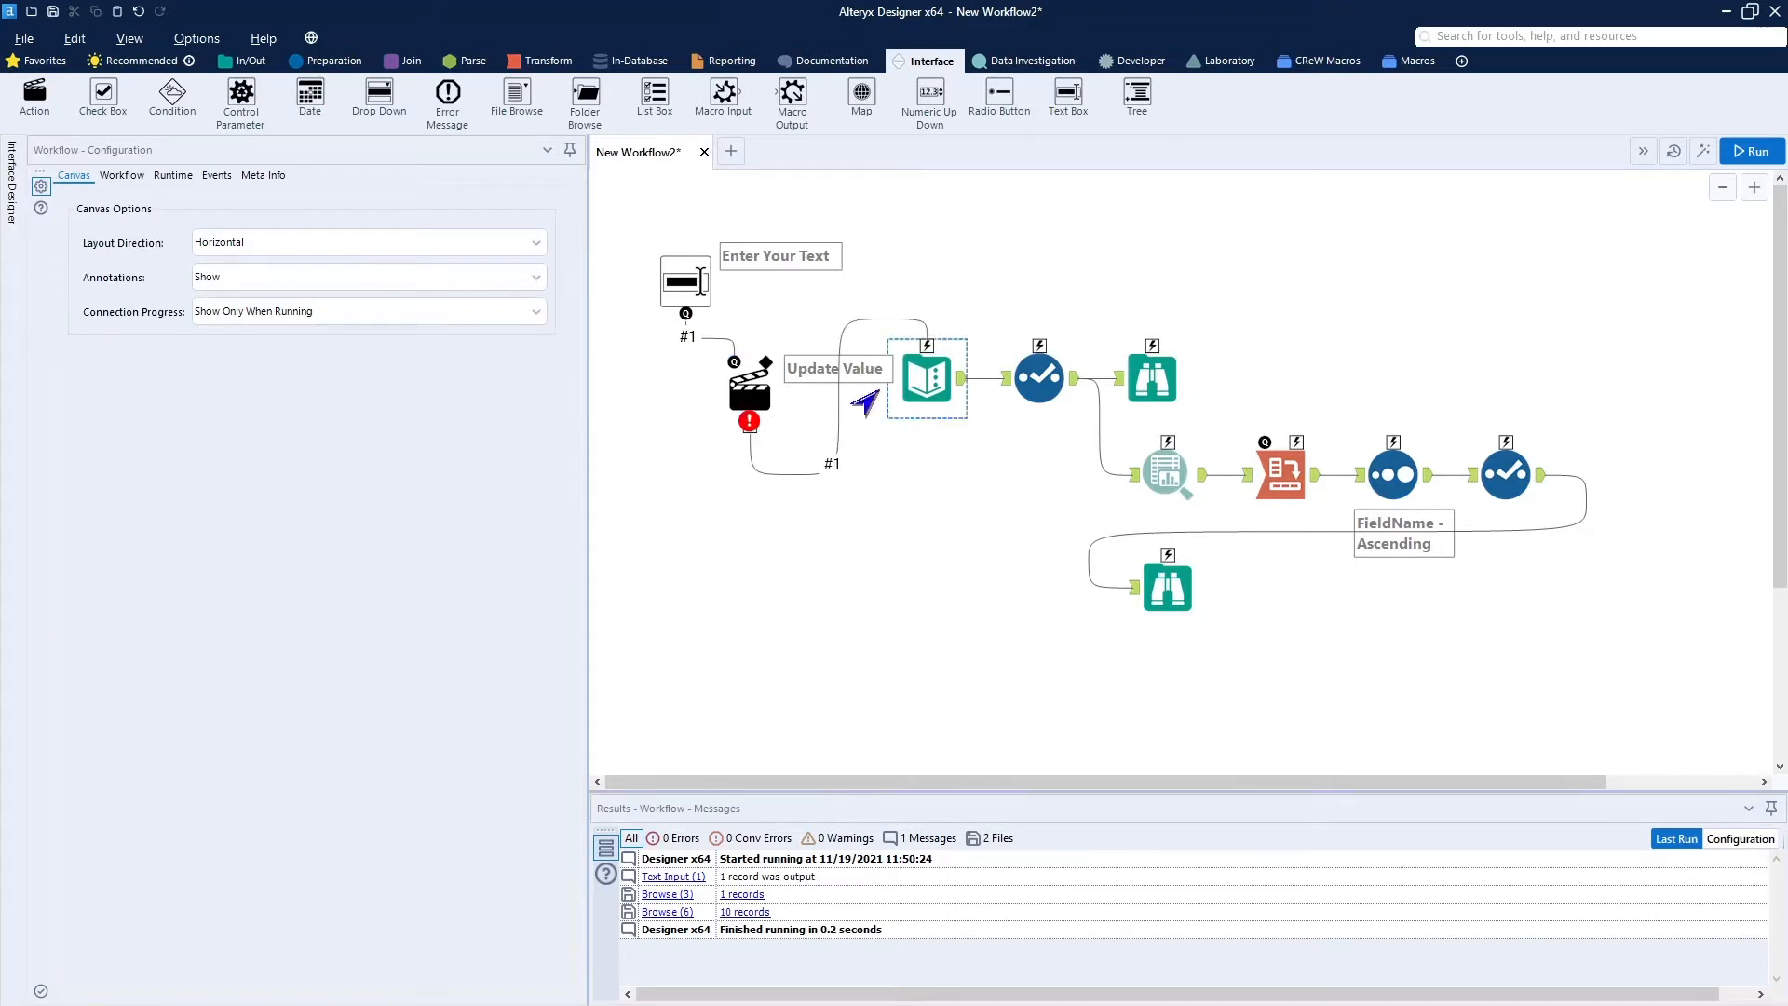
{"action": "left_click", "coordinate": [746, 393]}
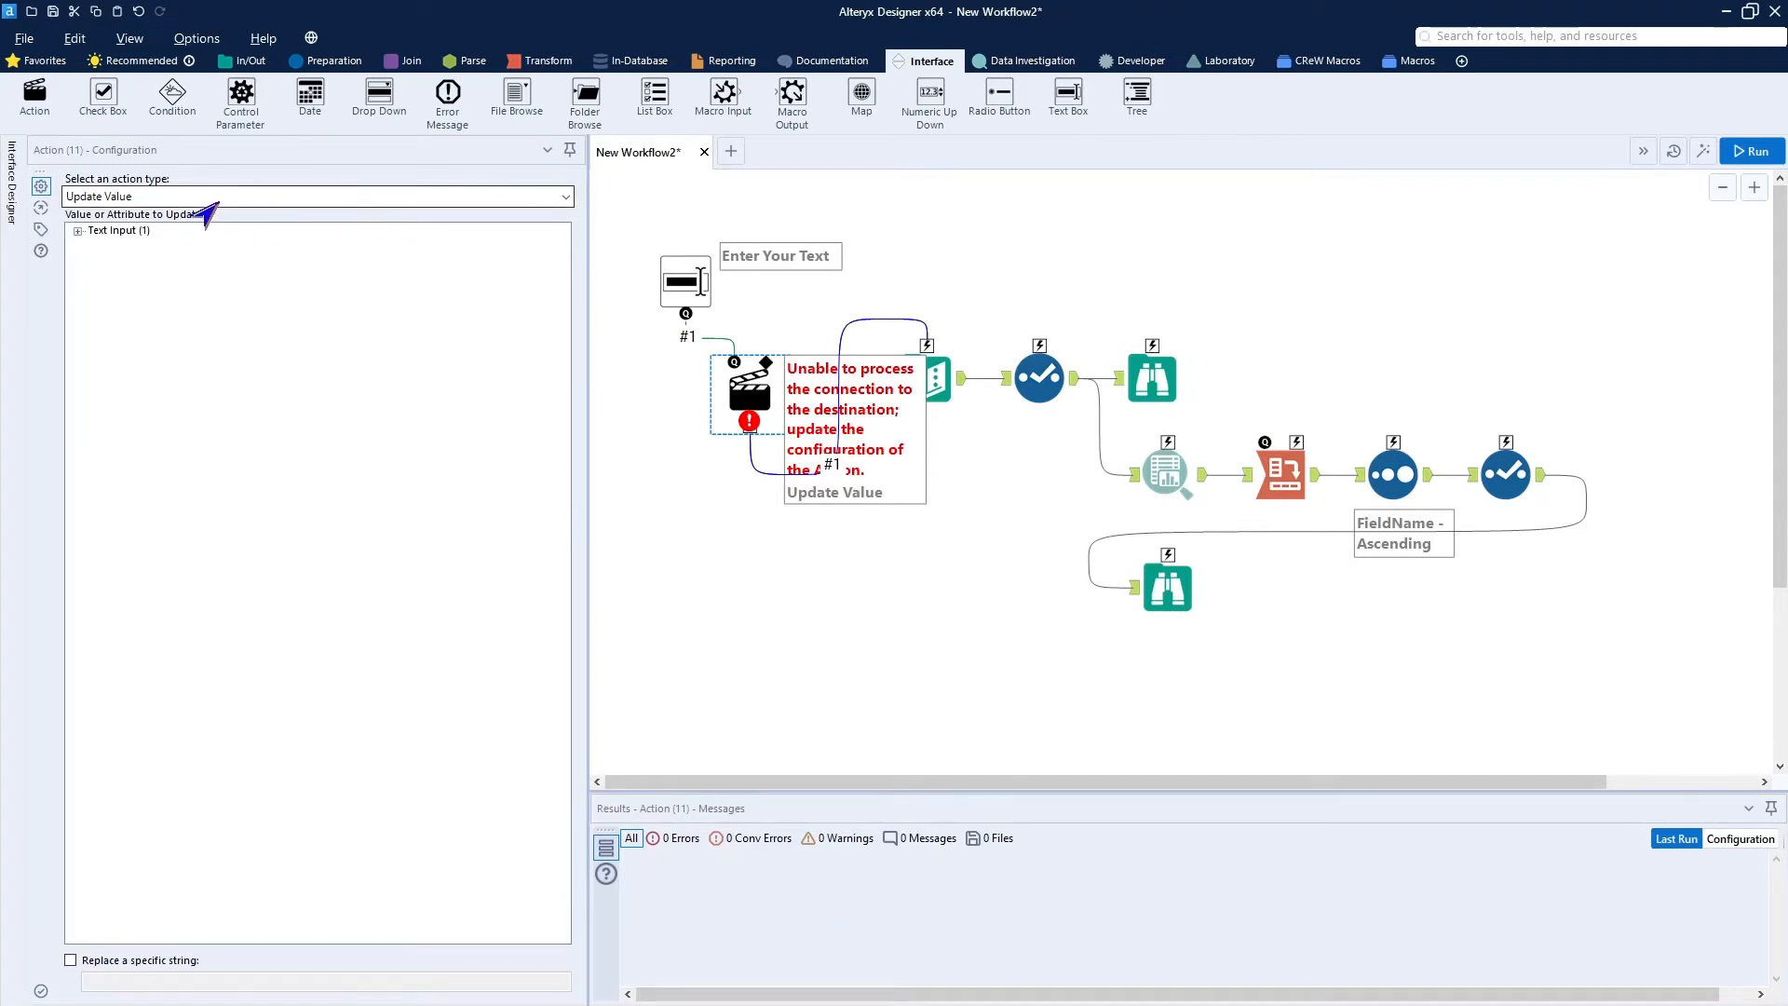
{"action": "left_click", "coordinate": [562, 199]}
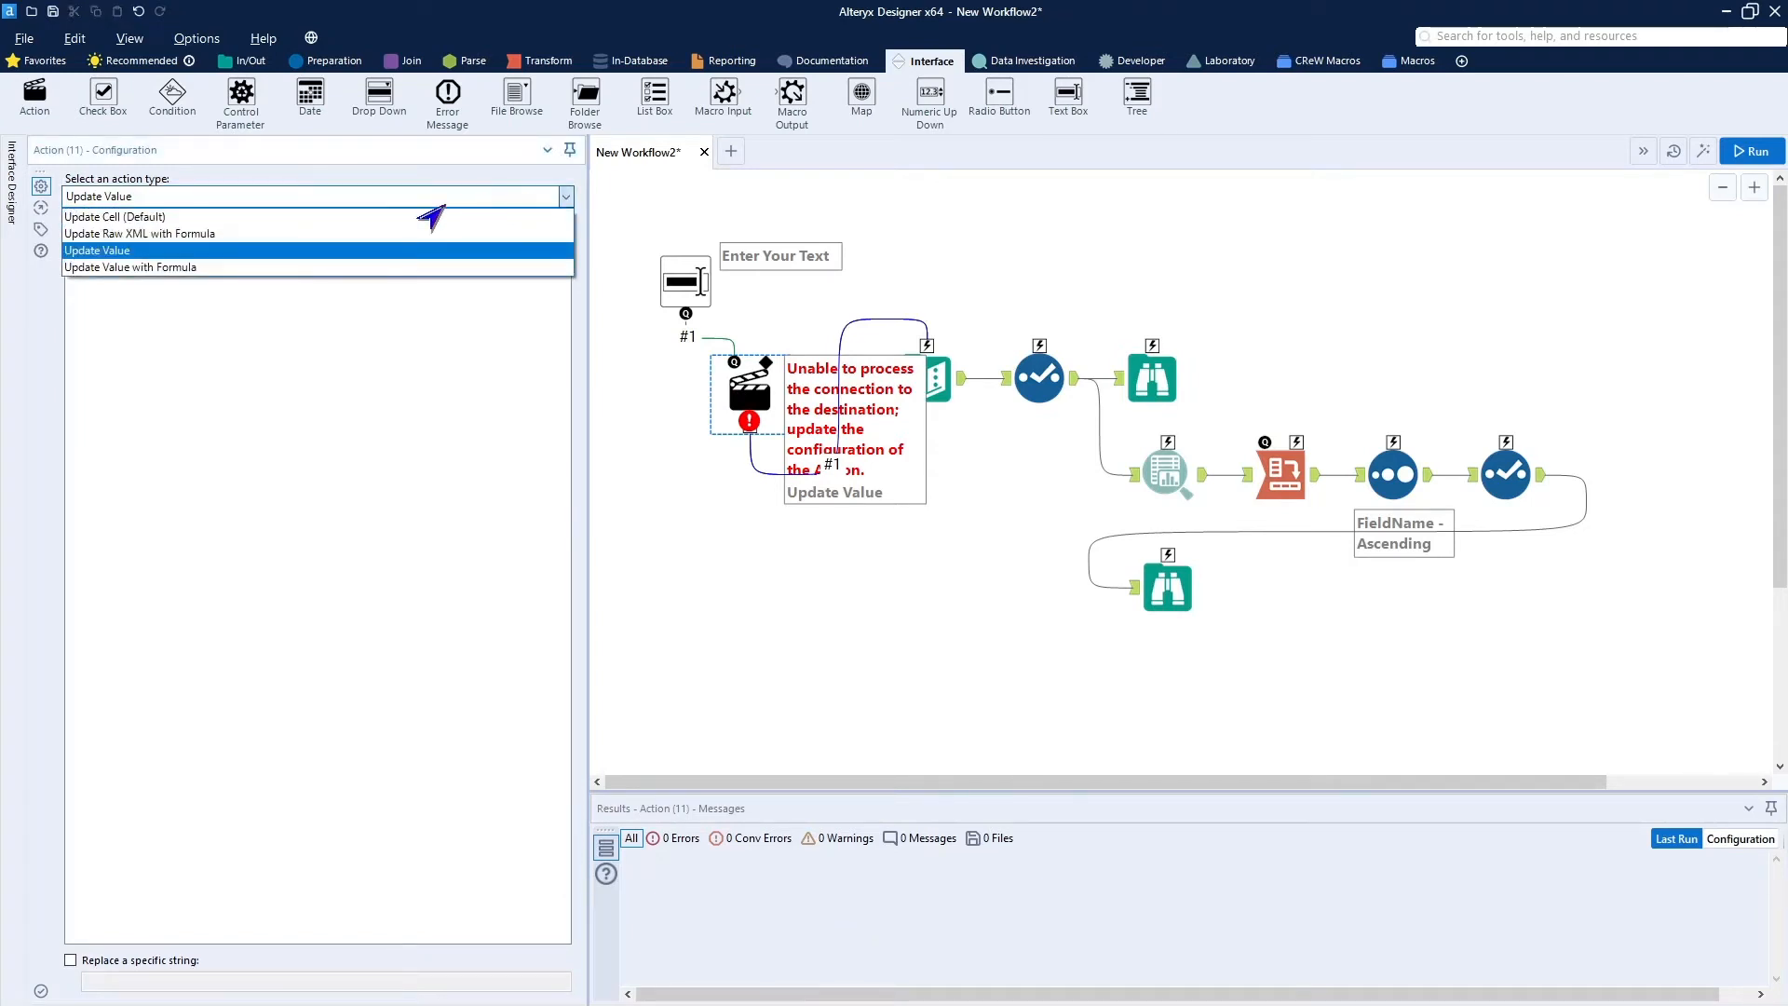
{"action": "left_click", "coordinate": [237, 218]}
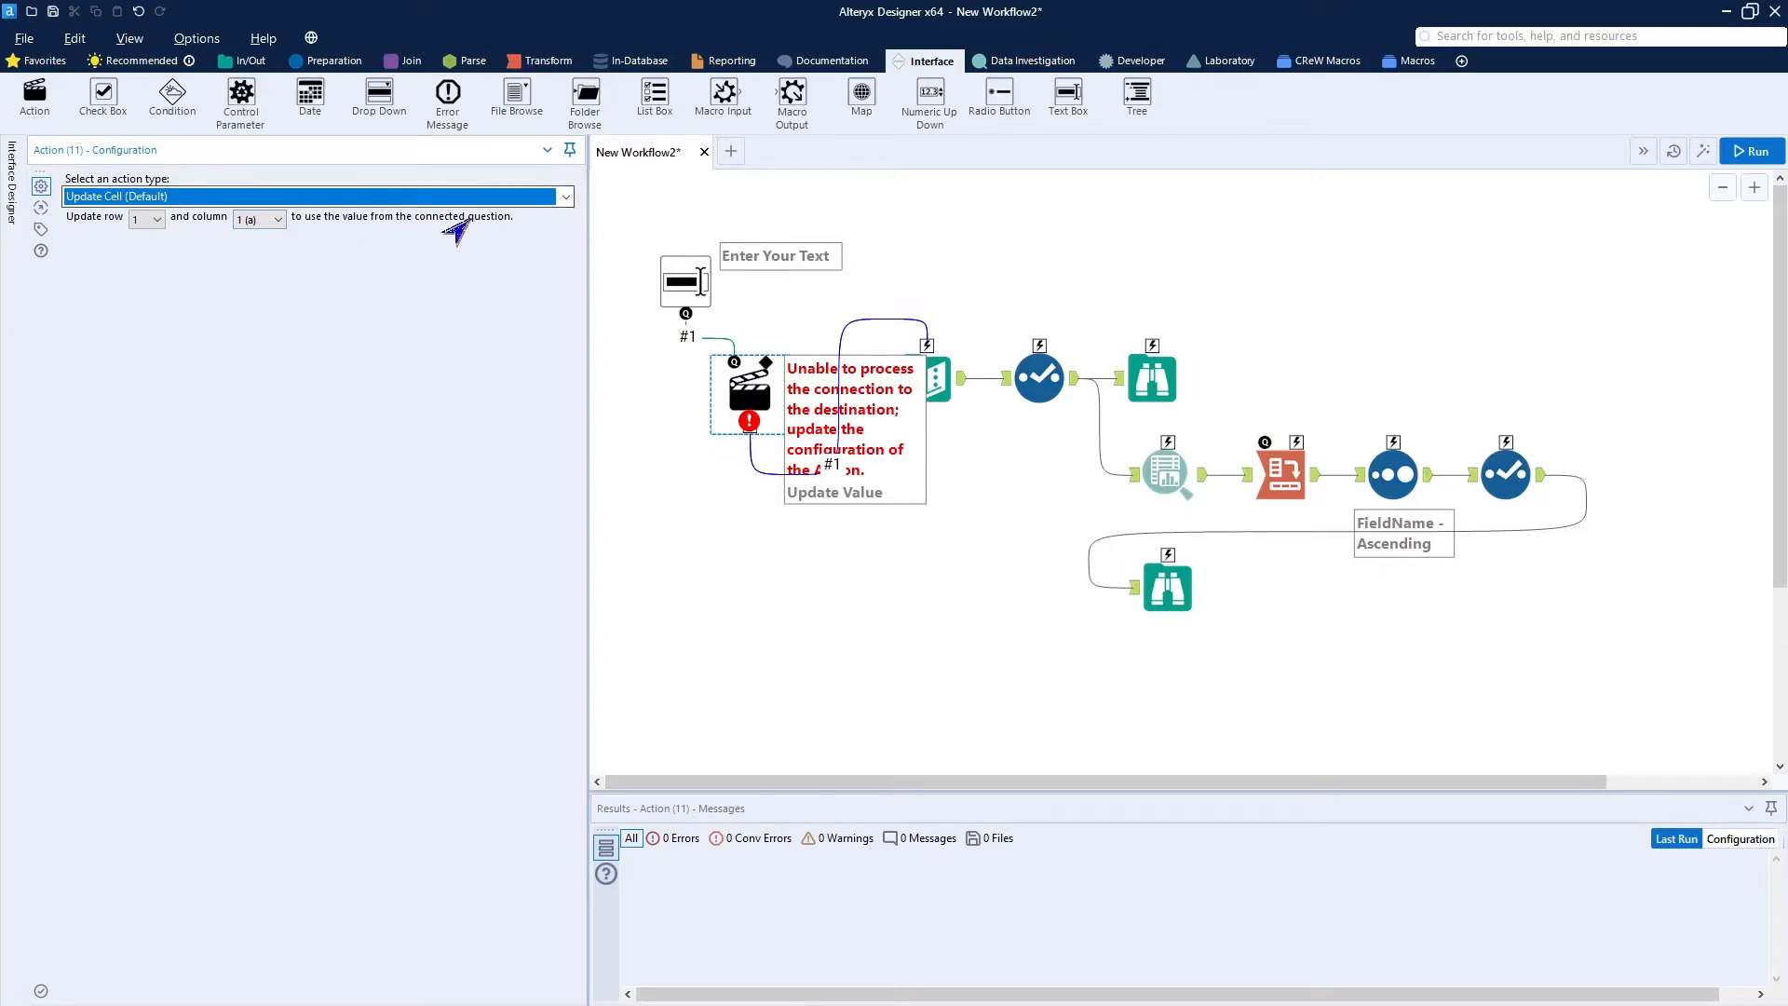
Try the Update Value action type and examine the Text Input's NumRows and Fields attributes.
{"action": "left_click", "coordinate": [557, 198]}
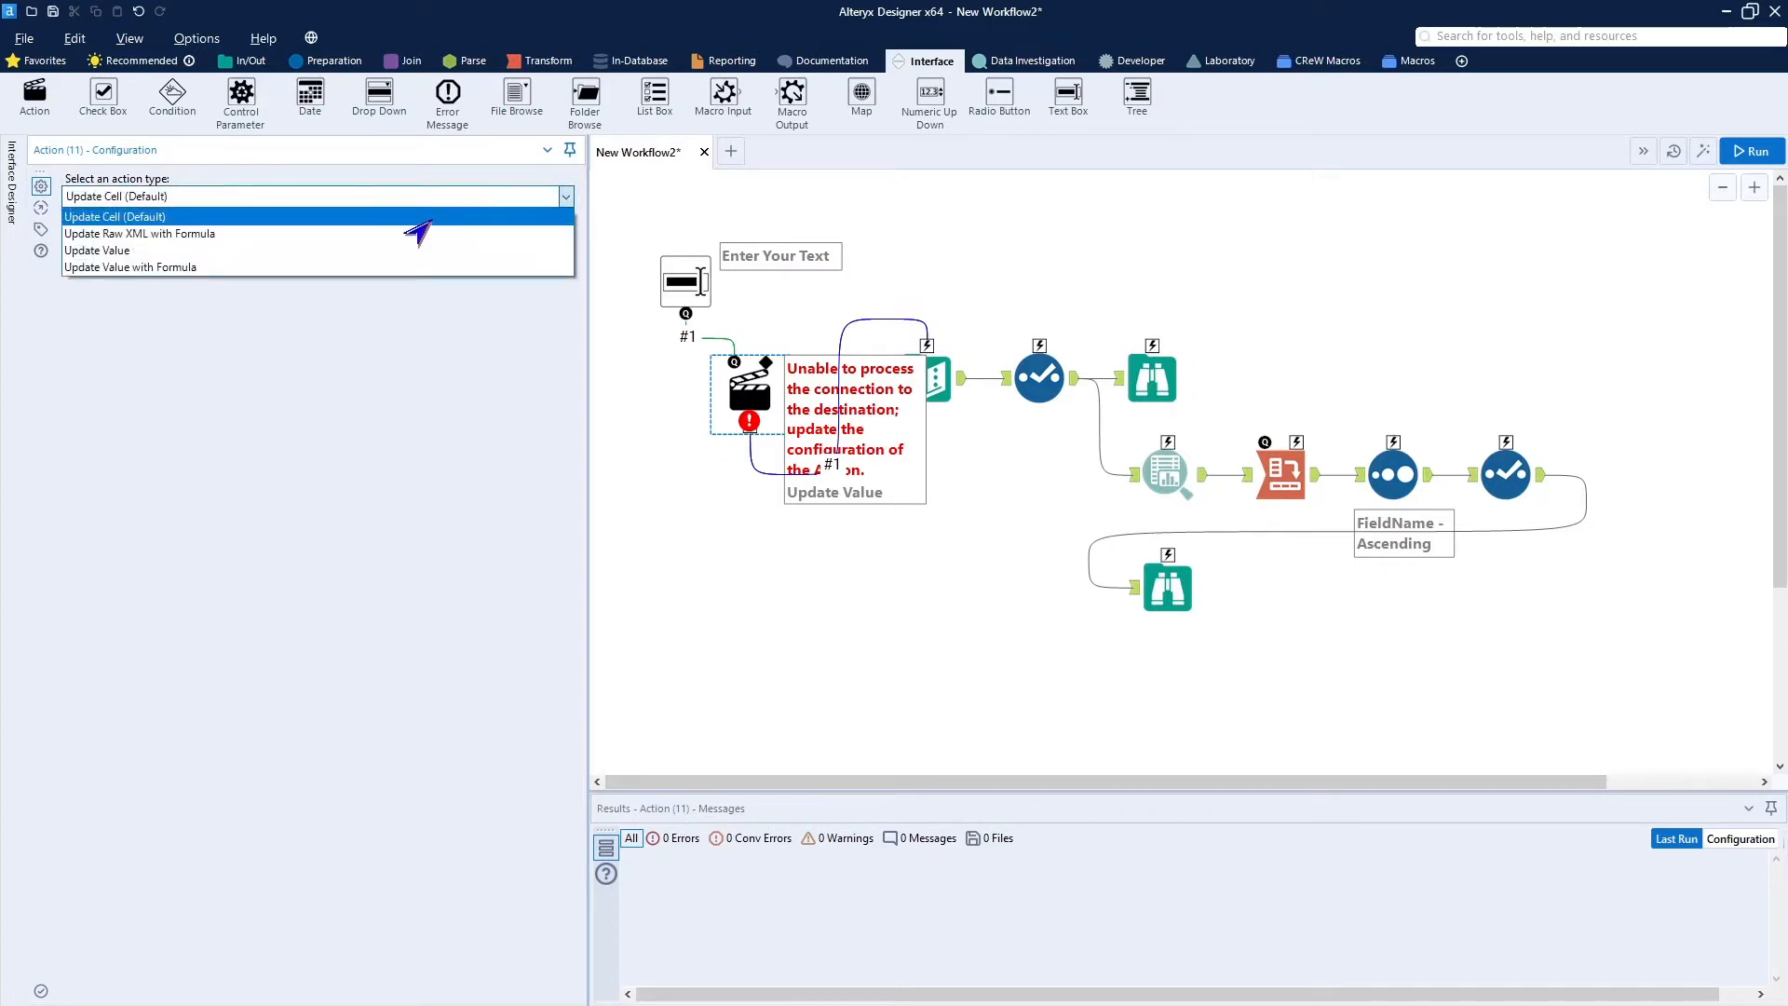
{"action": "left_click", "coordinate": [149, 252]}
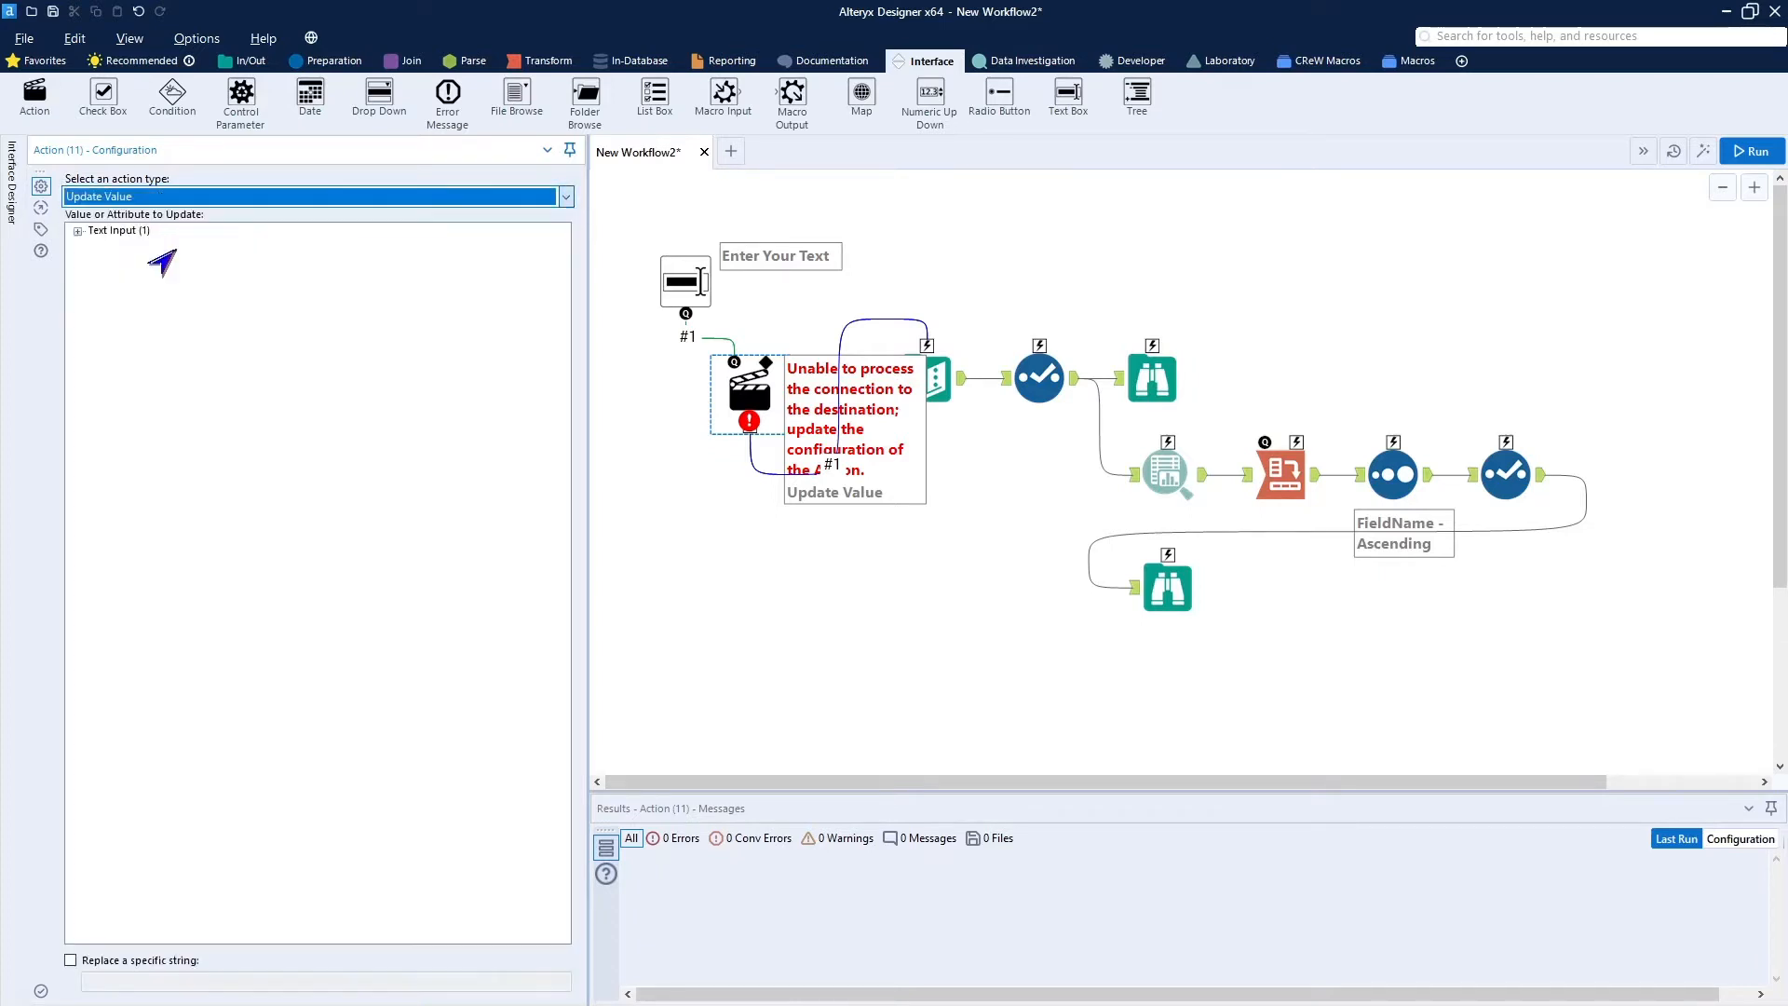
{"action": "left_click", "coordinate": [77, 231]}
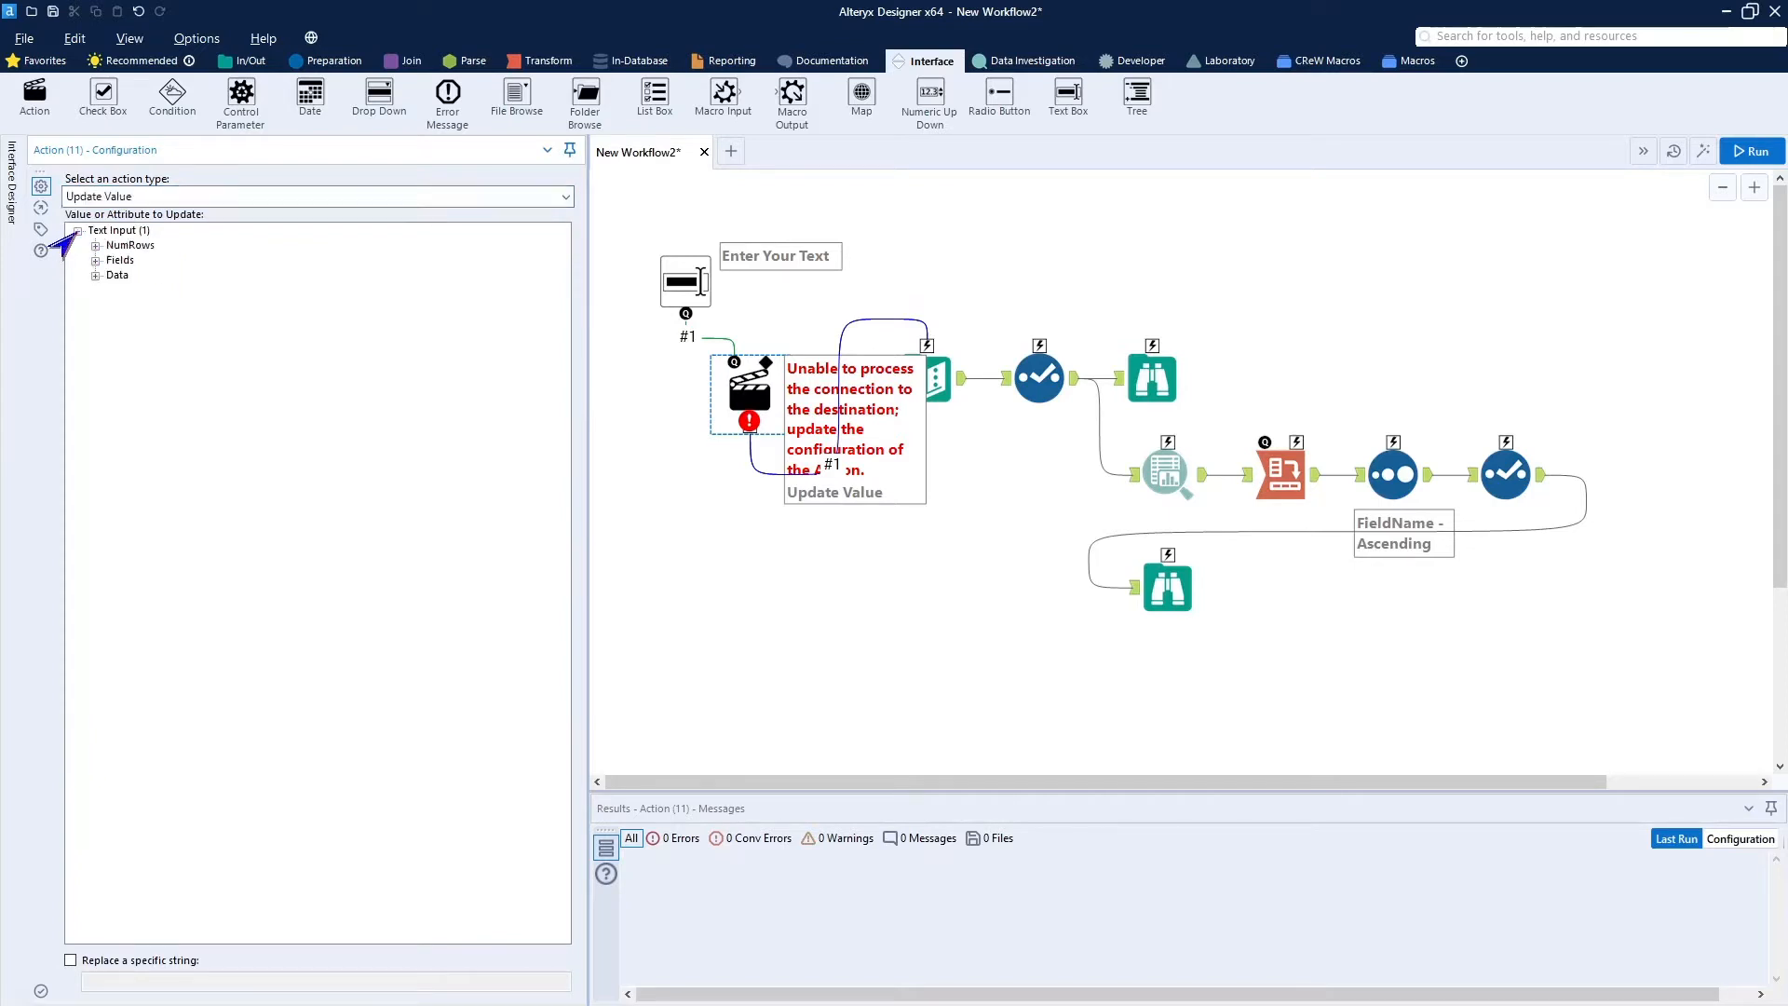
{"action": "left_click", "coordinate": [95, 245]}
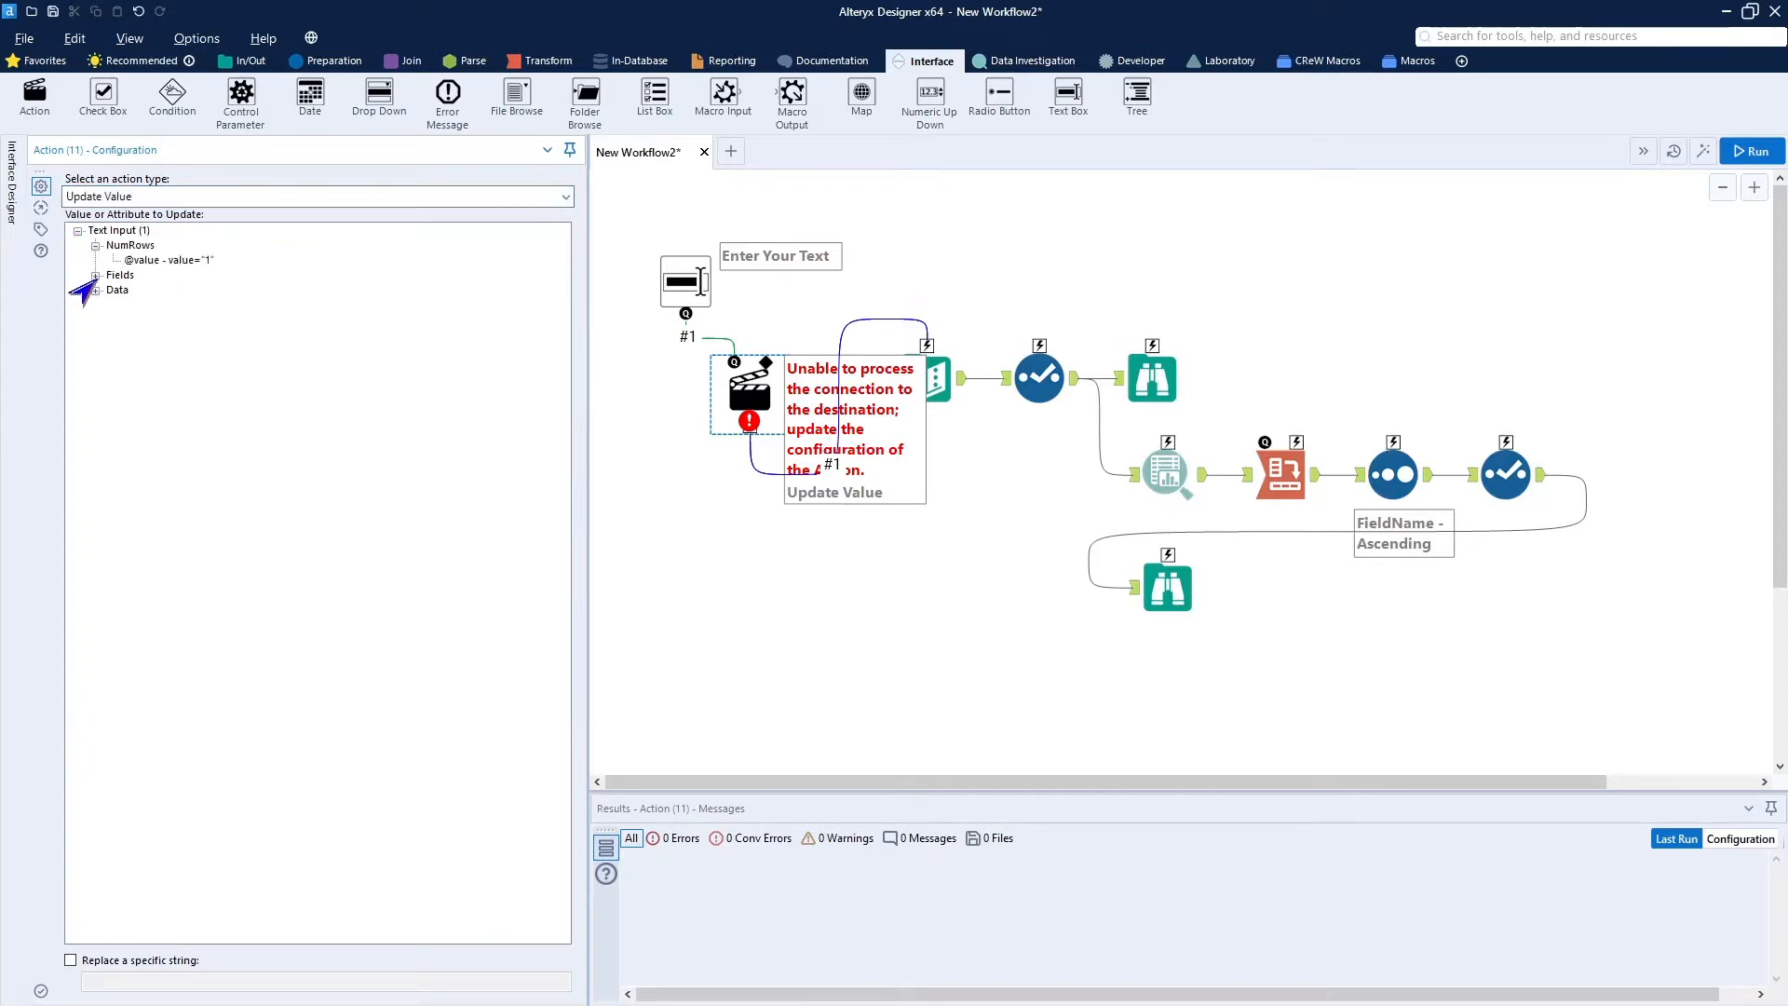
{"action": "left_click", "coordinate": [95, 275]}
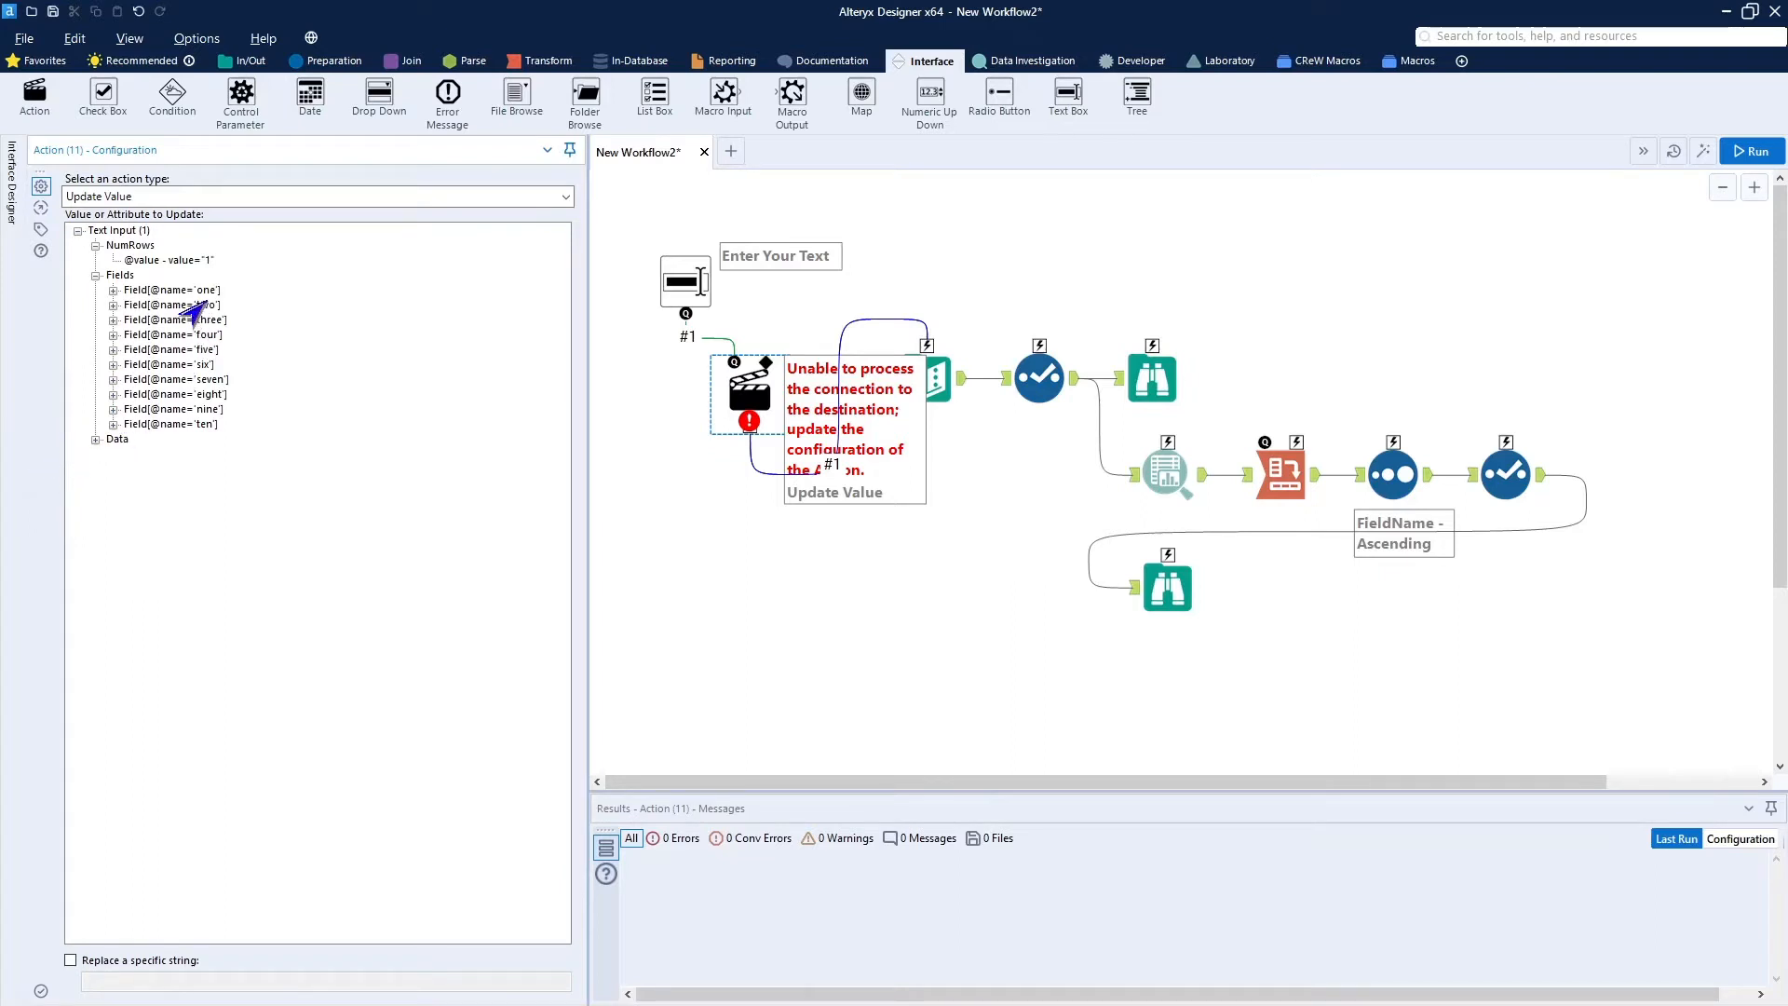
Try the Update Value with Formula action type, and return the Action tool to Update Value.
{"action": "left_click", "coordinate": [362, 200]}
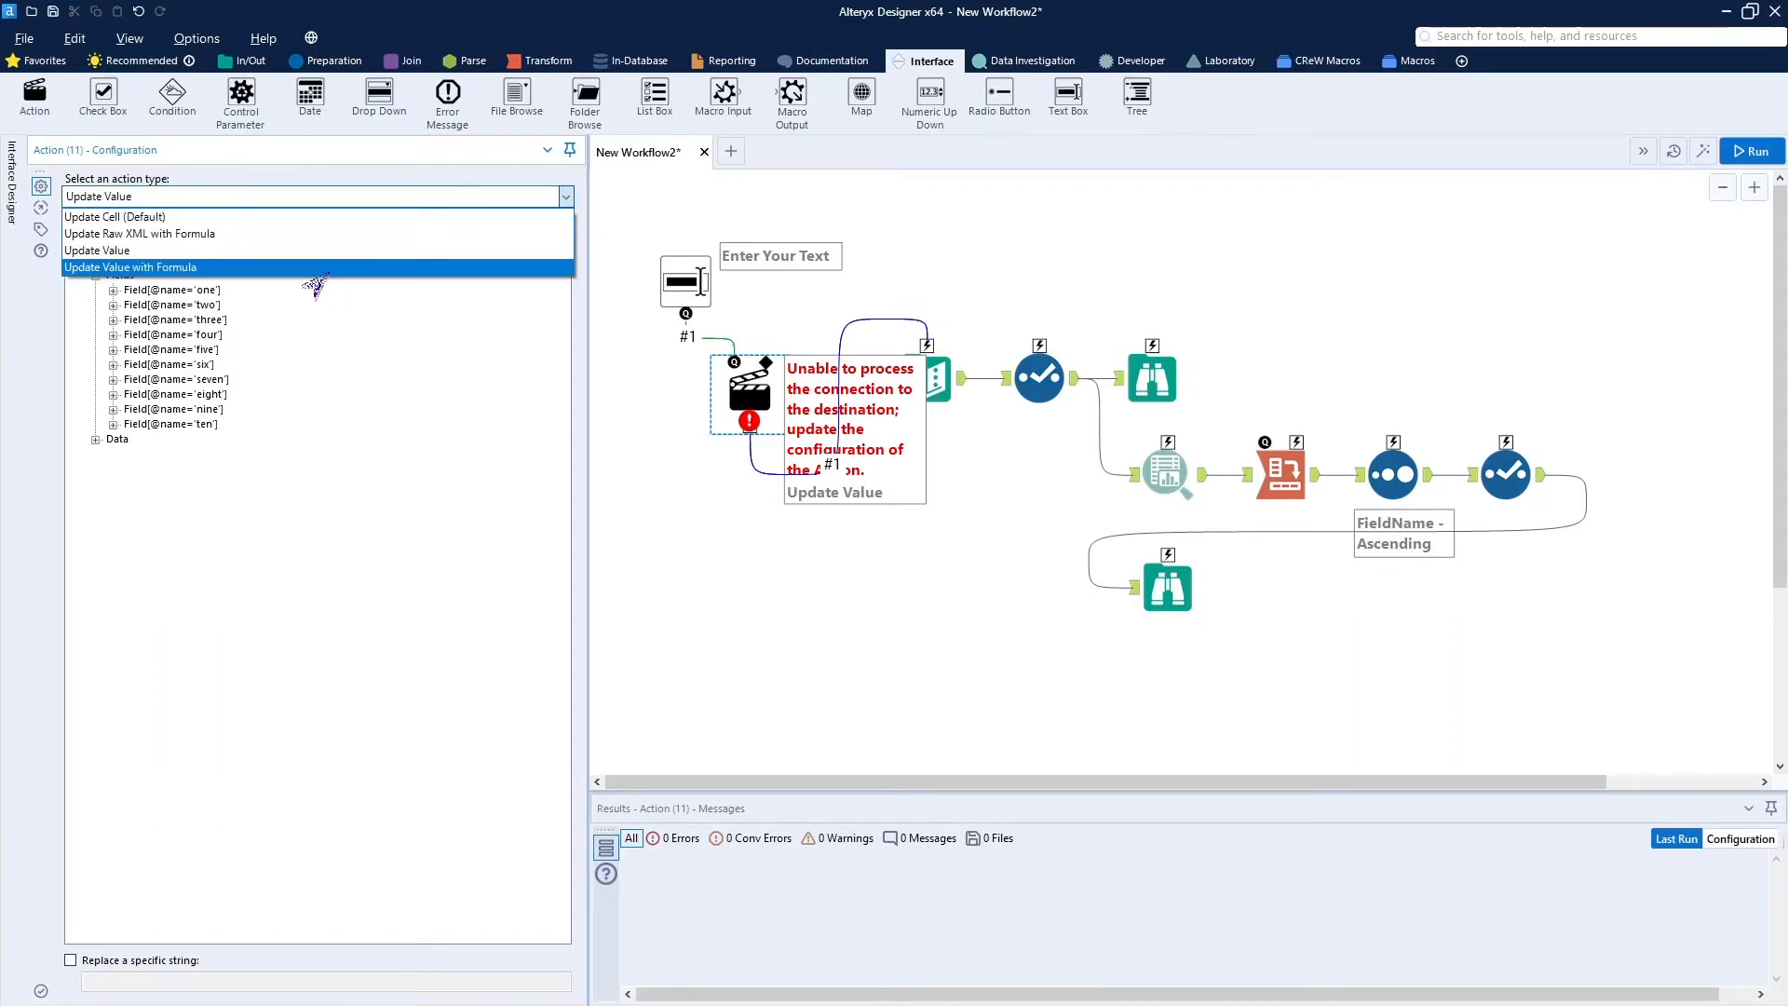
{"action": "left_click", "coordinate": [315, 268]}
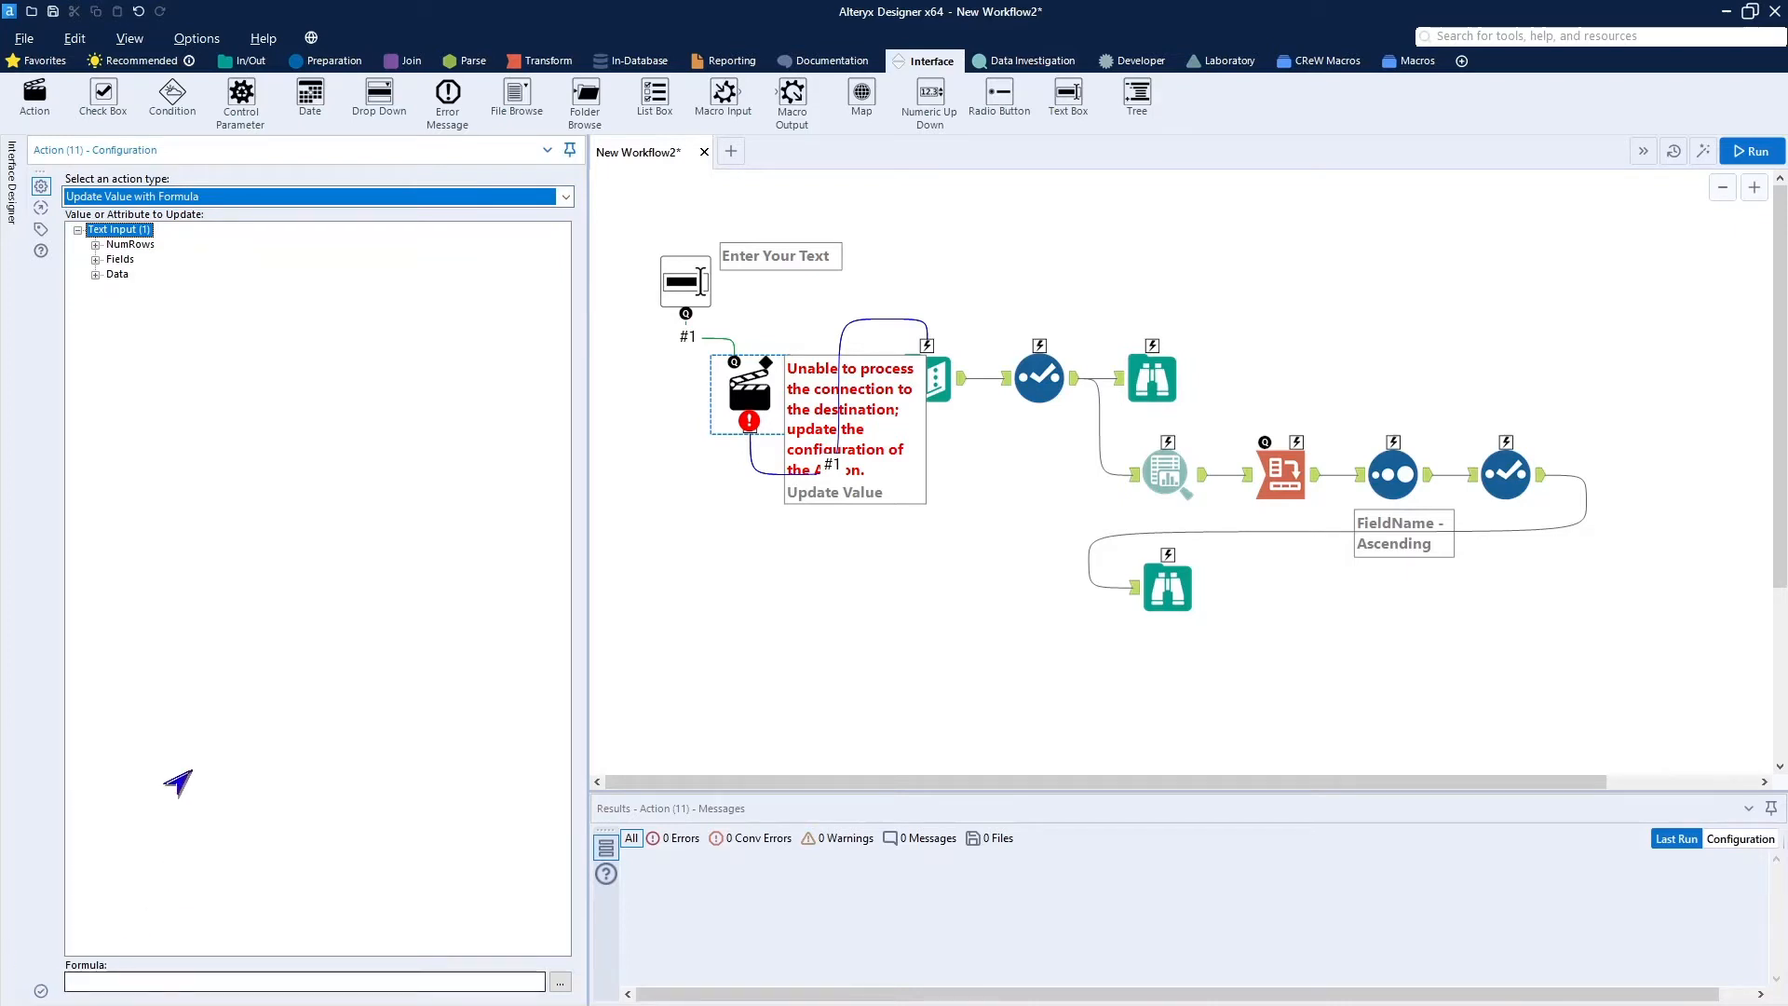
{"action": "left_click", "coordinate": [183, 196]}
{"action": "left_click", "coordinate": [135, 252]}
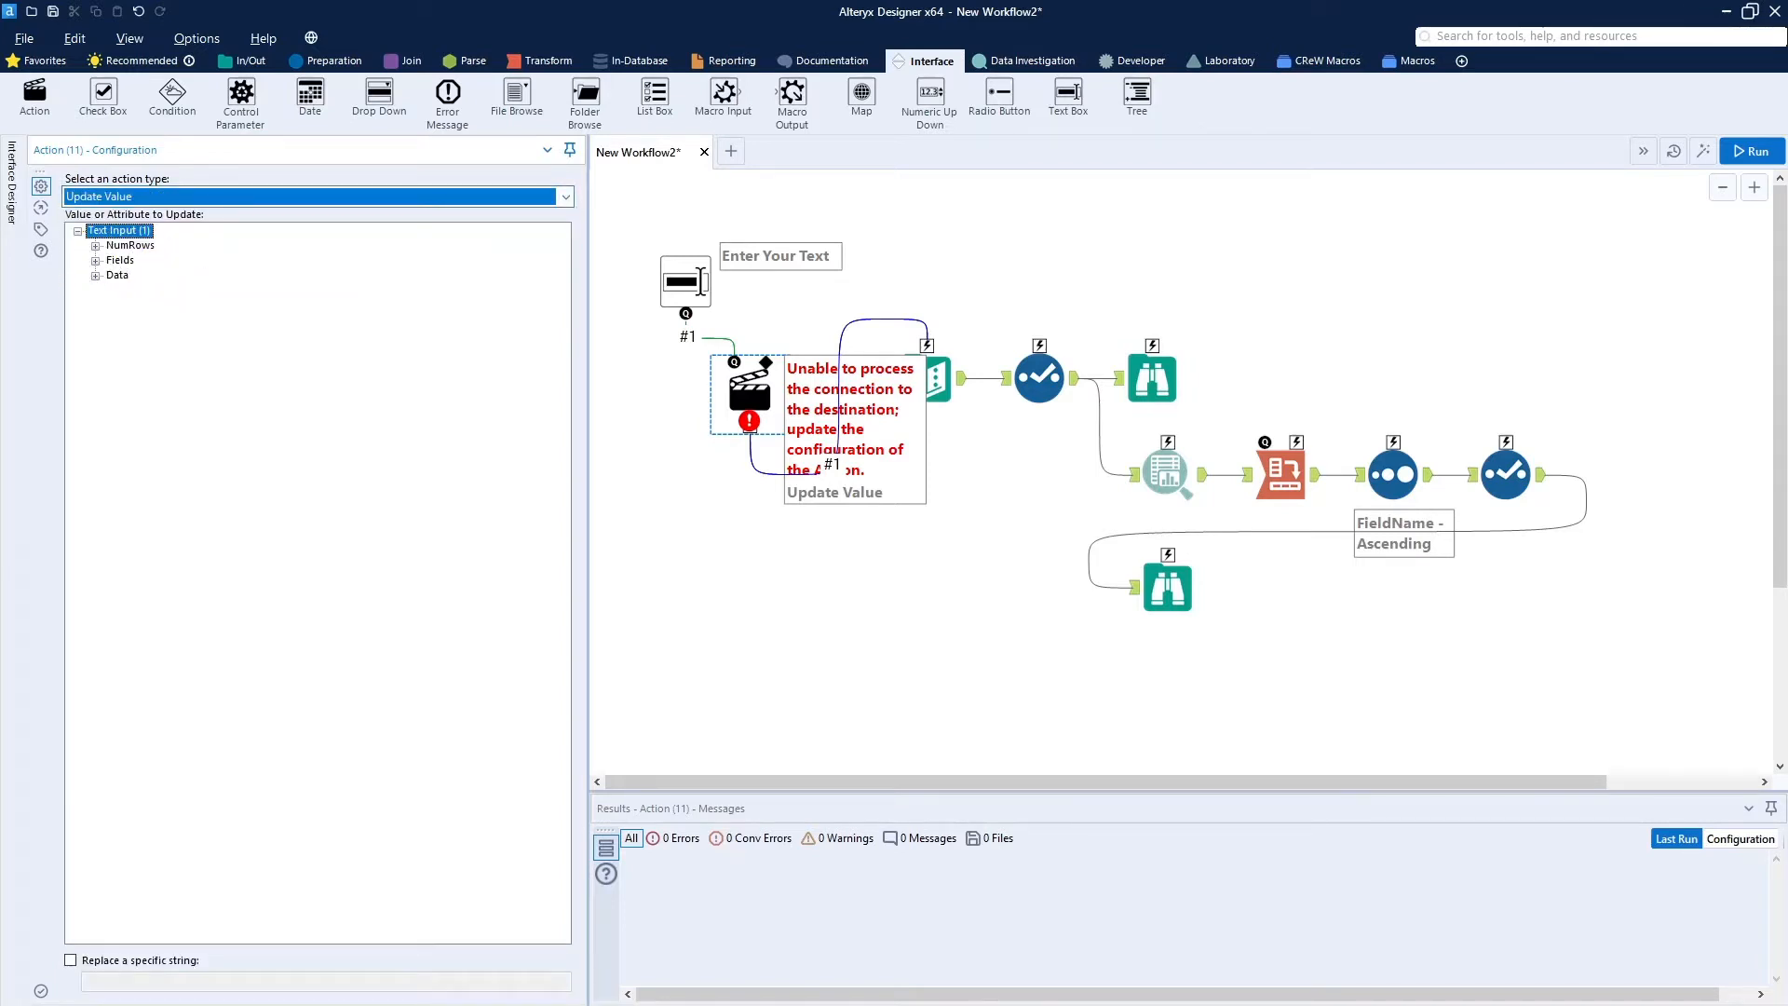
Try the option to replace a specific string, and restore the action type to Update Cell (Default).
{"action": "left_click", "coordinate": [70, 960]}
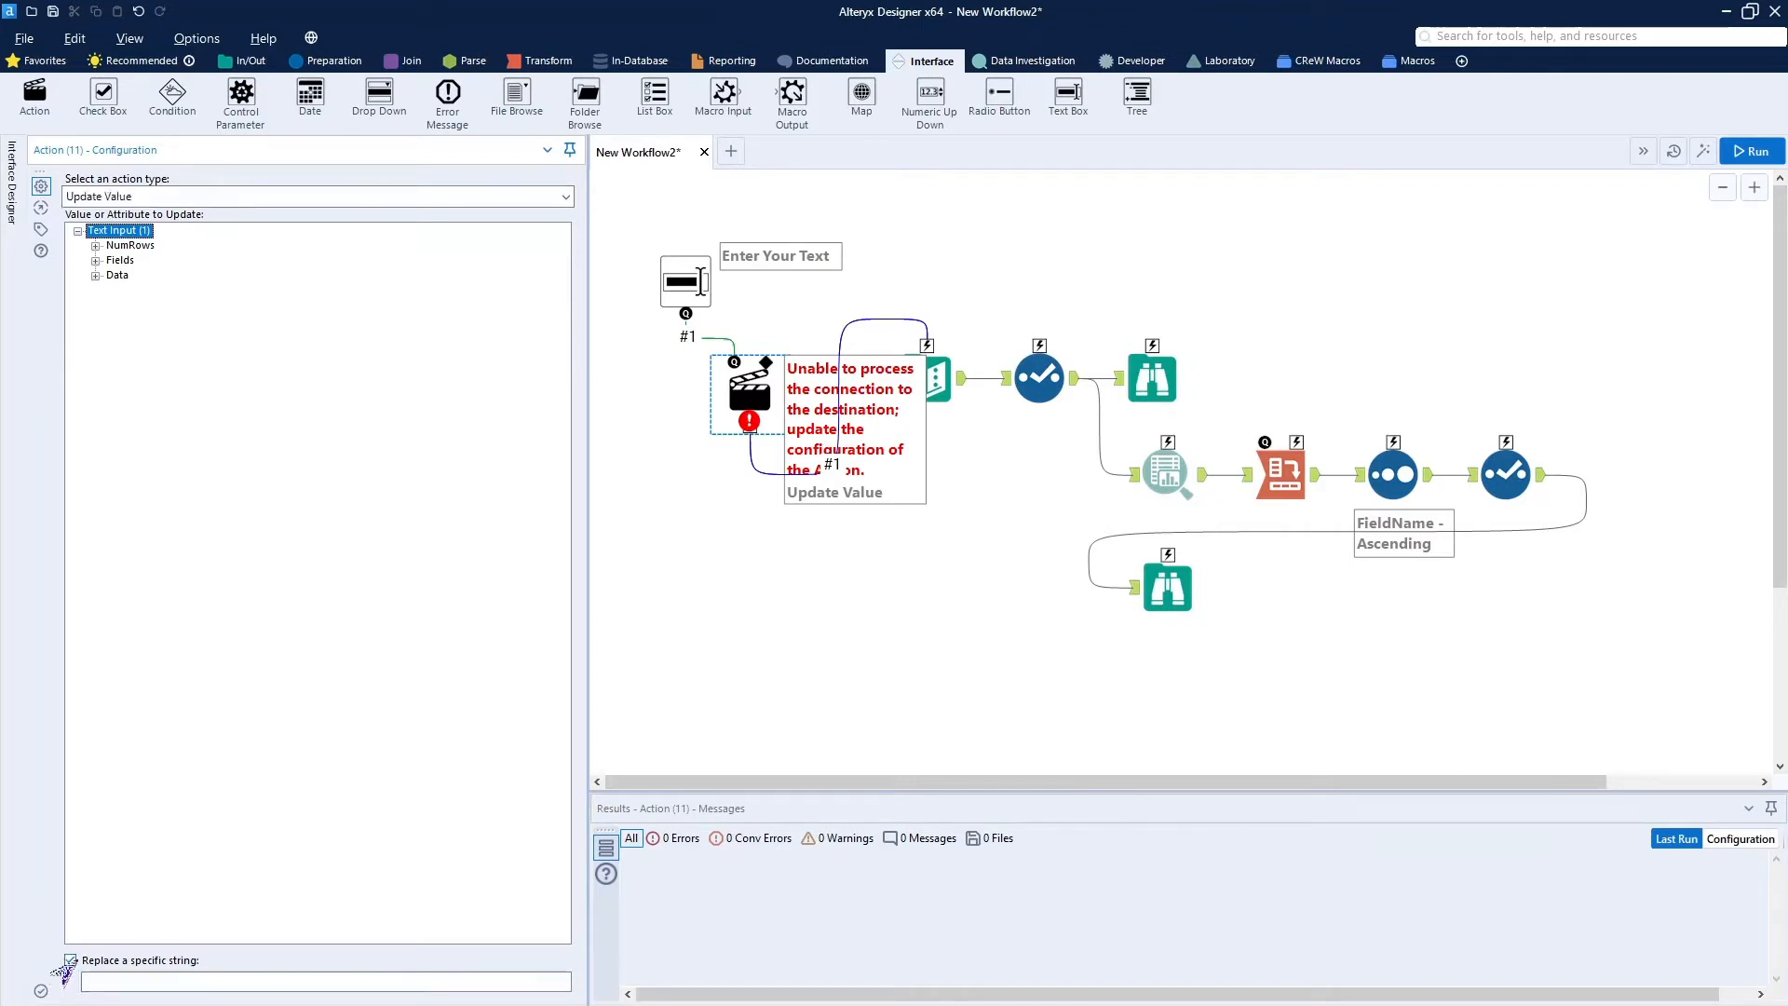
{"action": "left_click", "coordinate": [137, 980]}
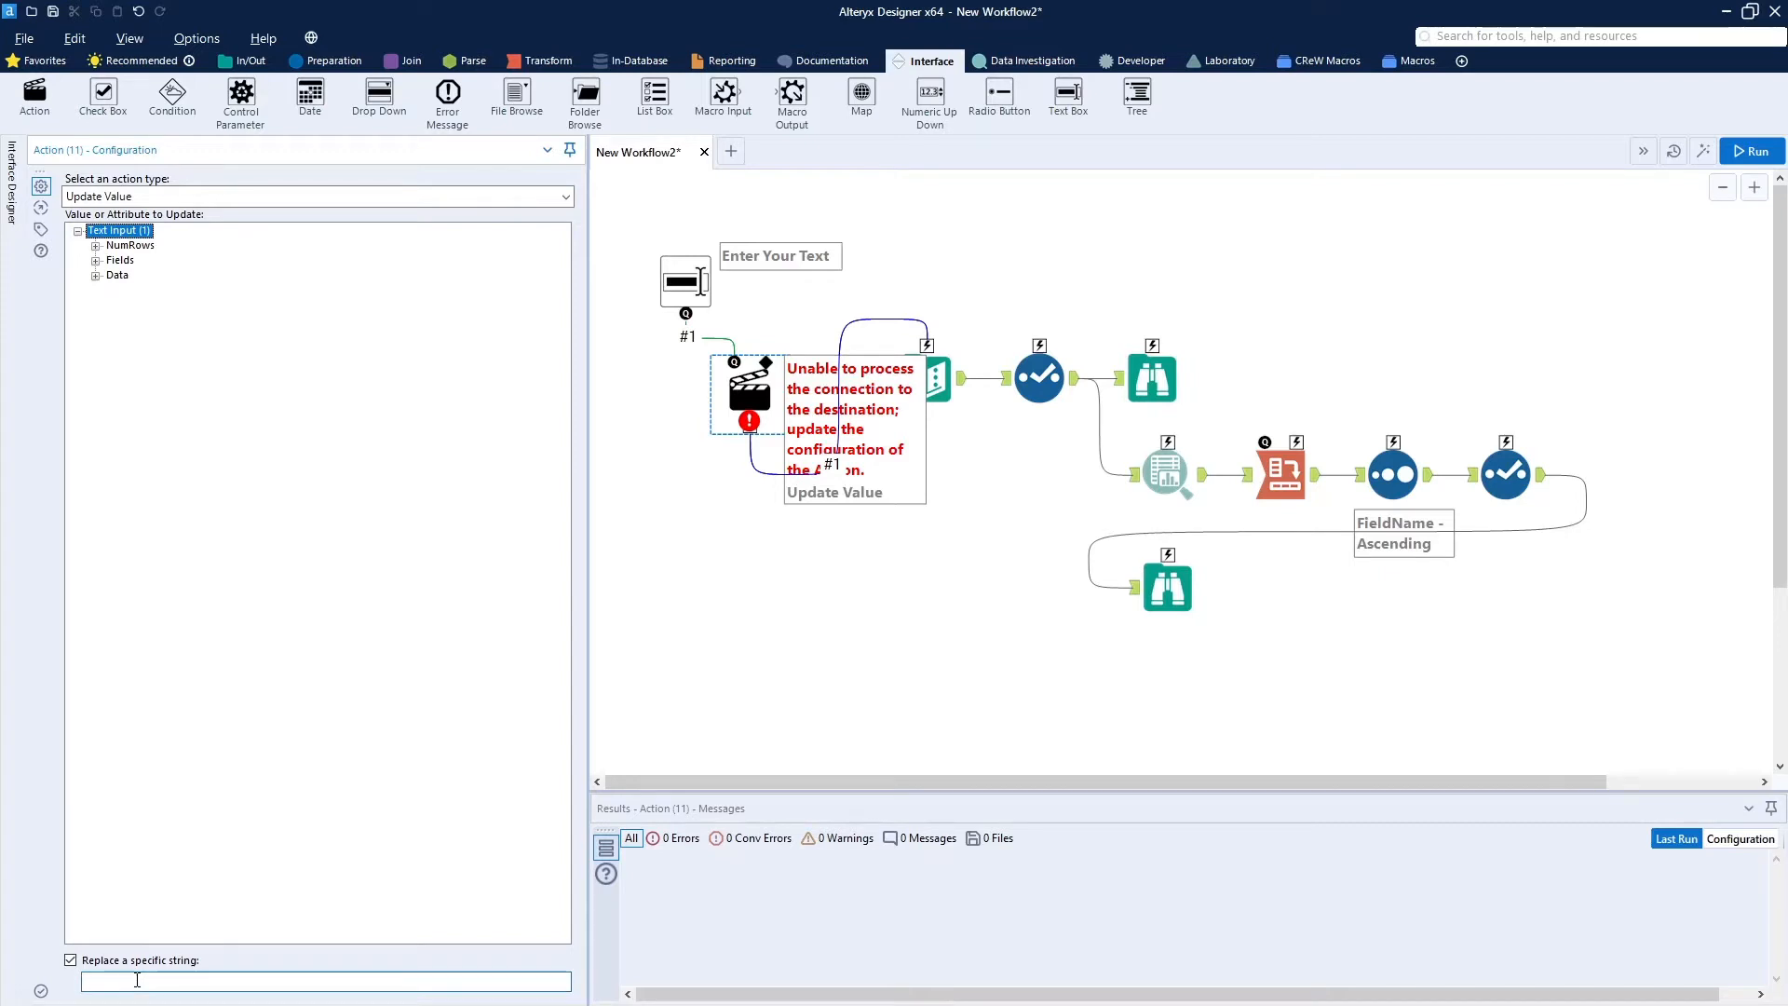
{"action": "left_click", "coordinate": [565, 196]}
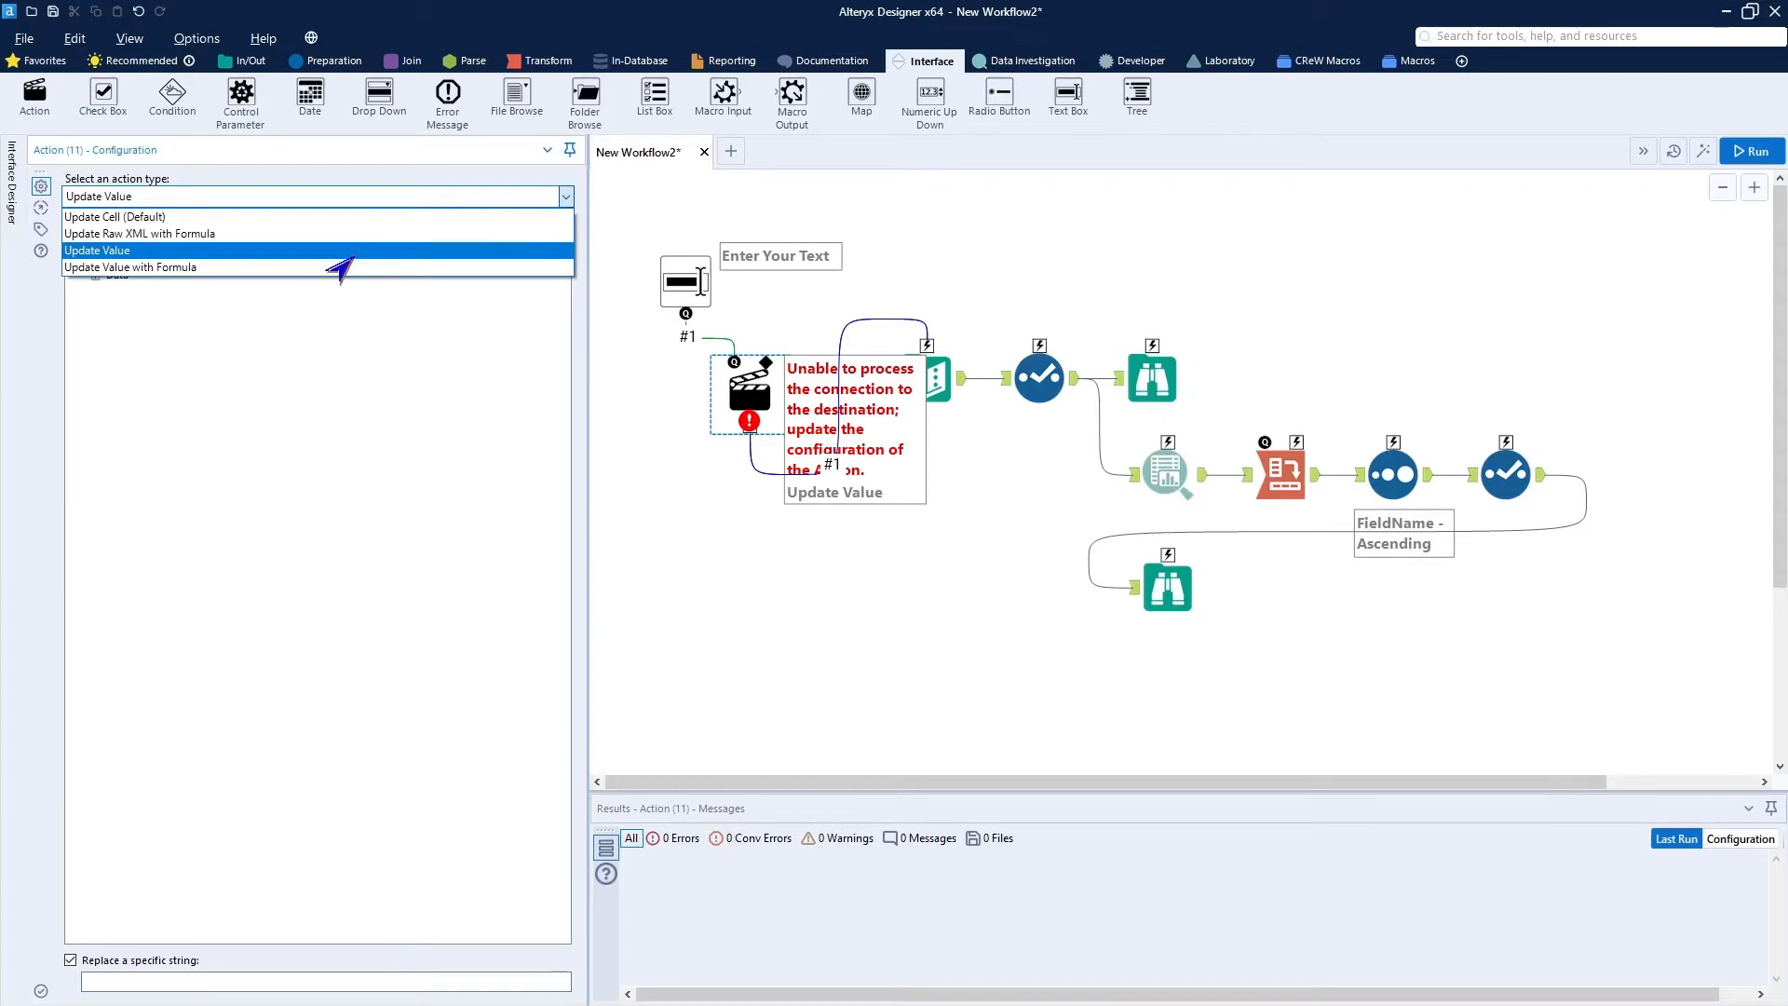
{"action": "left_click", "coordinate": [333, 220]}
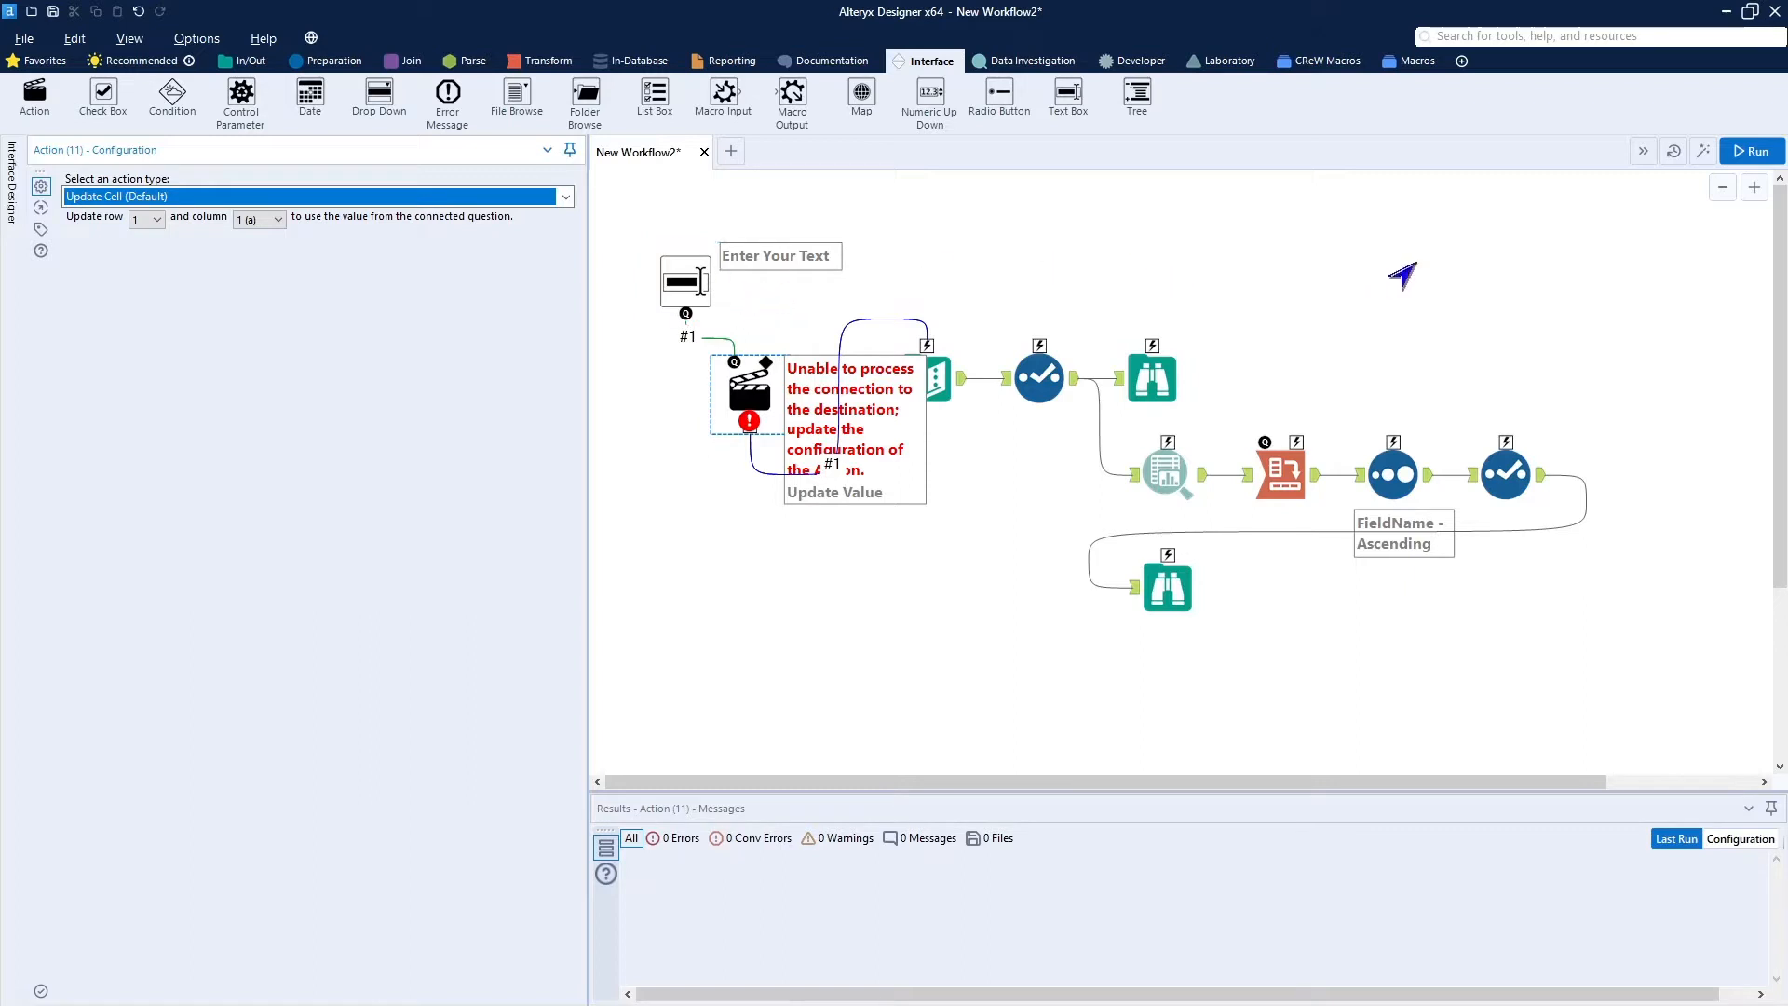
View the app's question layout in the Interface Designer and check which windows are enabled for display.
{"action": "left_click", "coordinate": [12, 207]}
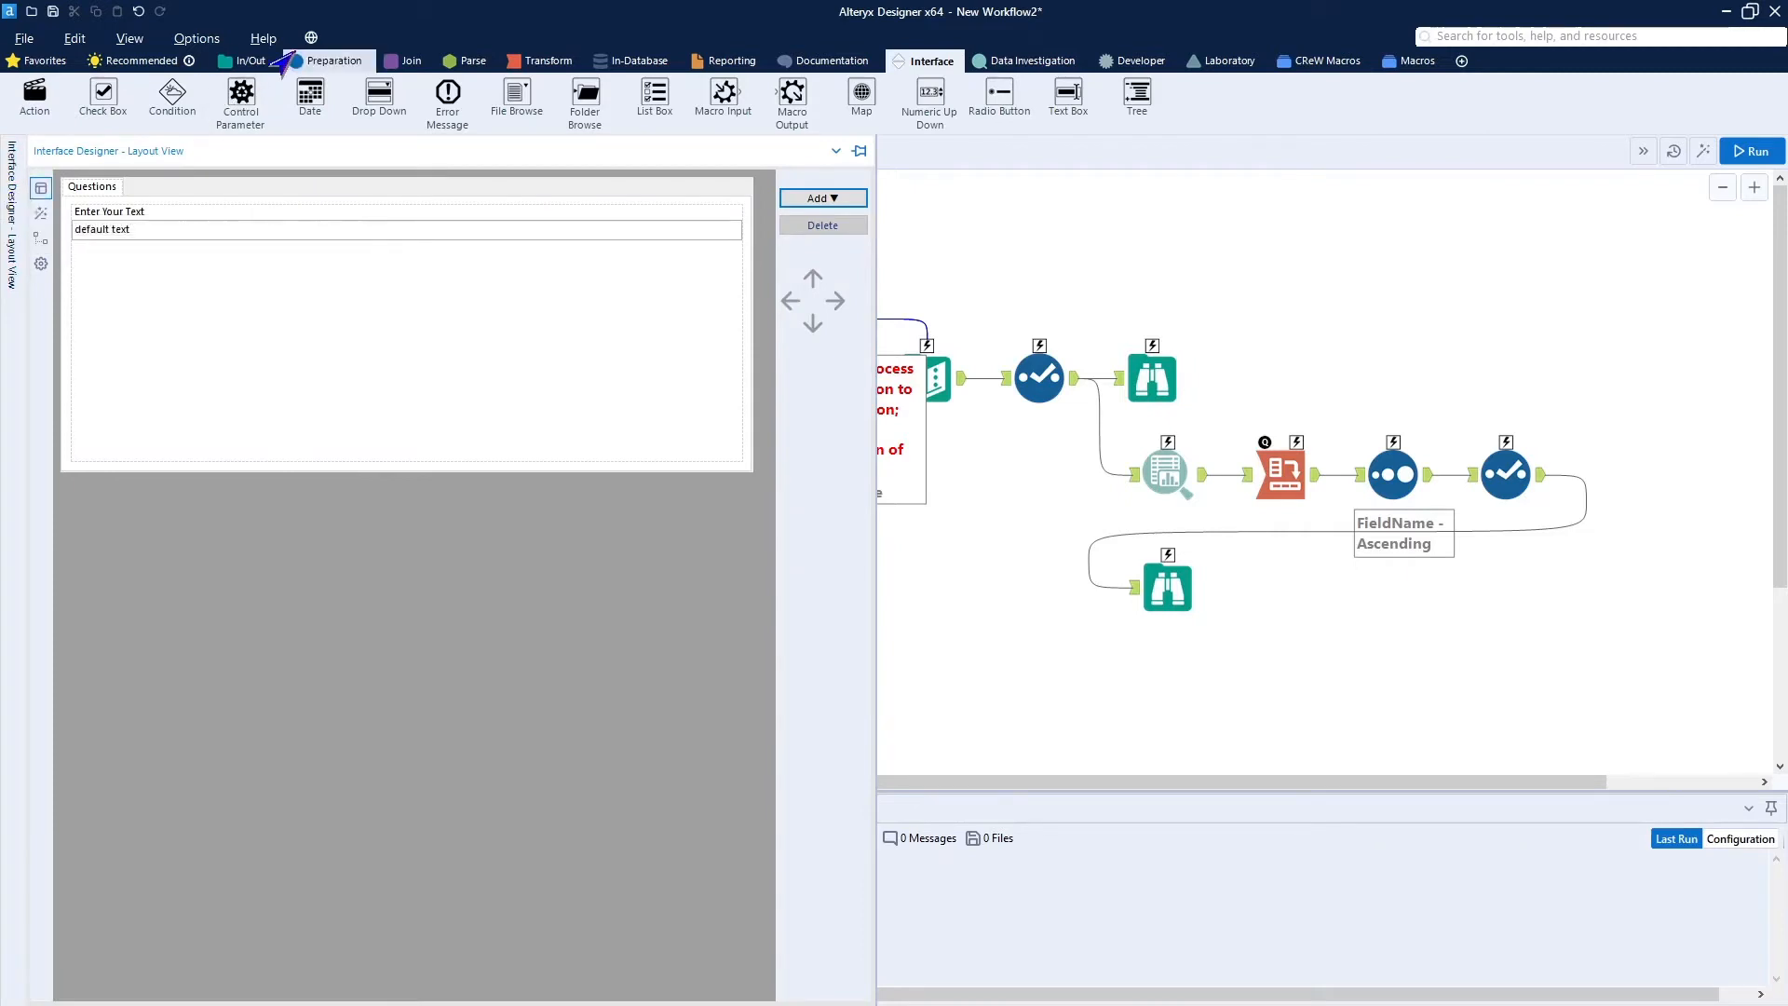
{"action": "left_click", "coordinate": [129, 38]}
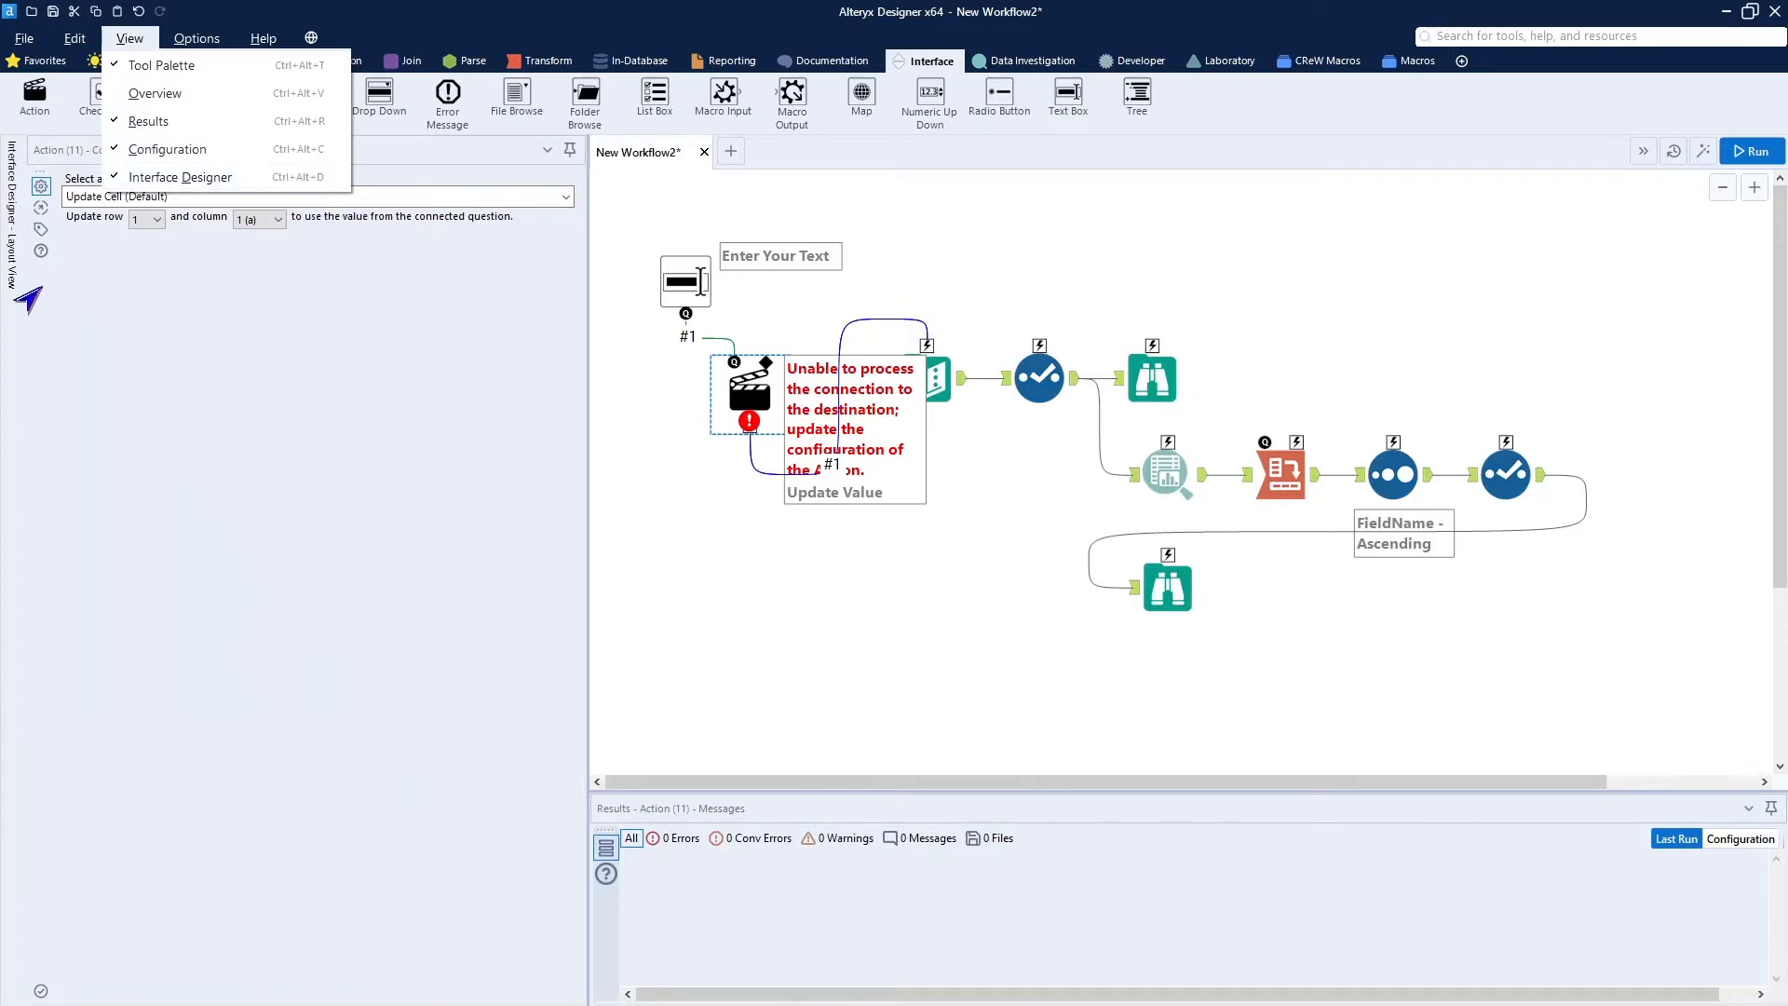
{"action": "left_click", "coordinate": [184, 348]}
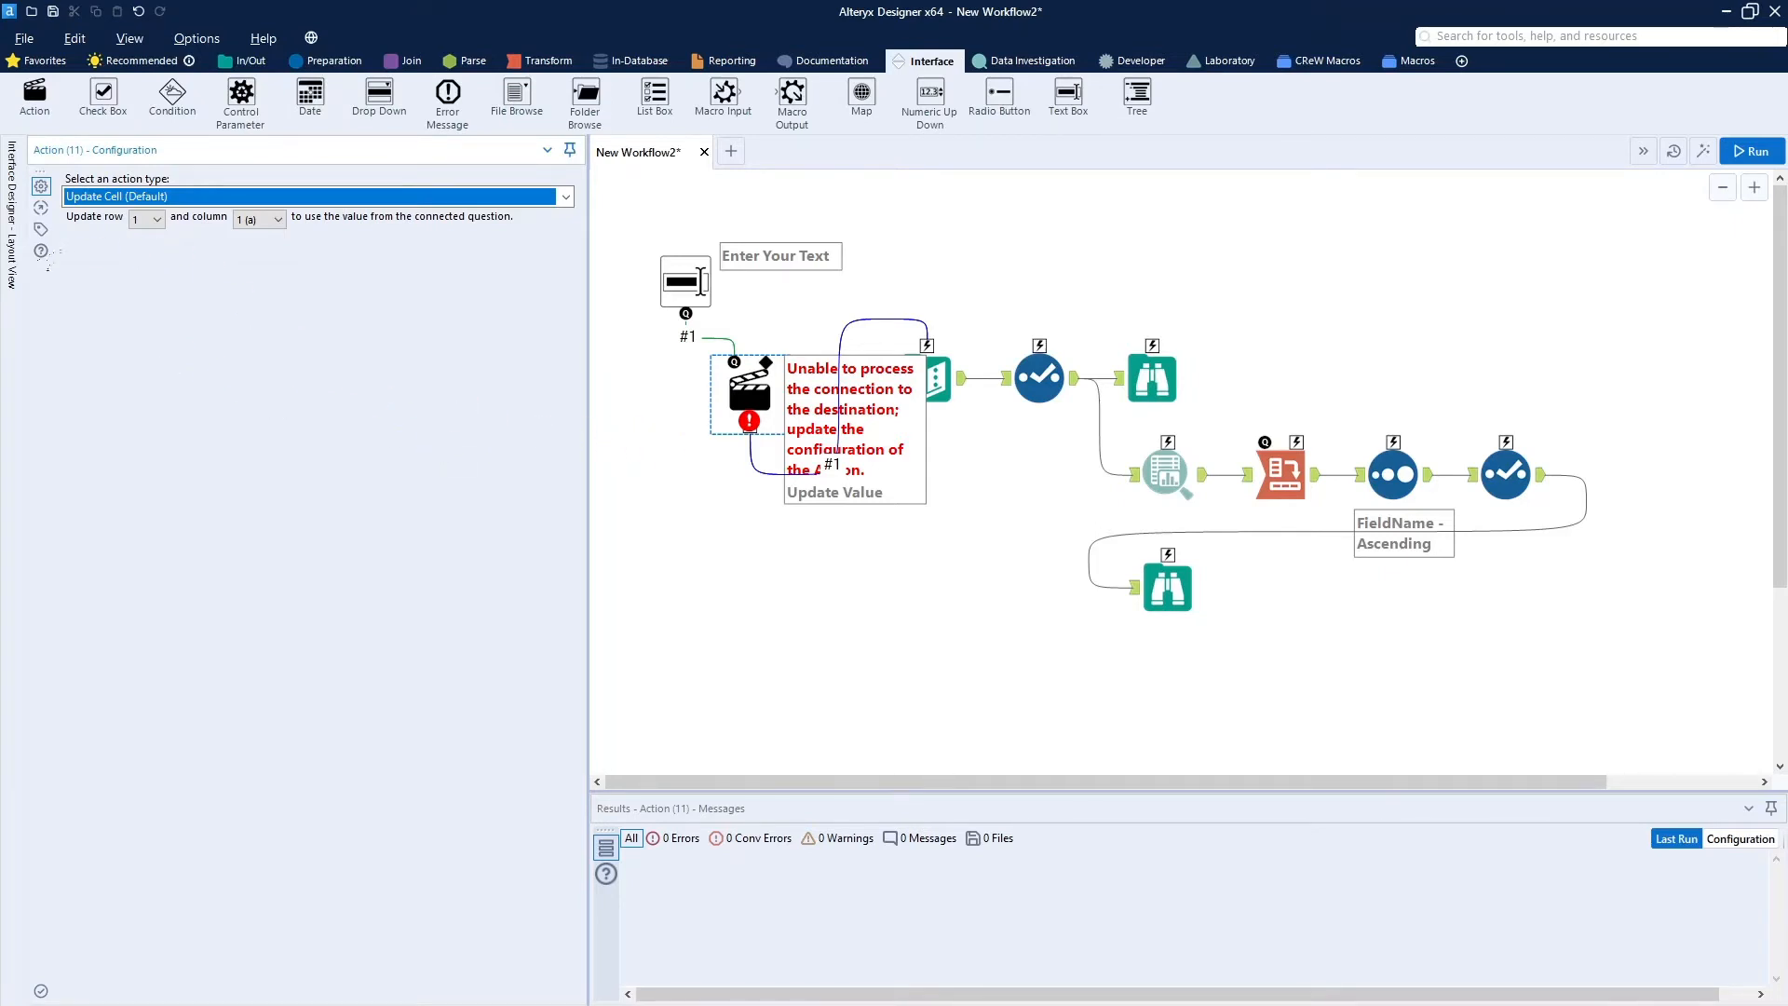
Set the Interface Designer properties to show the results of Browse (3) and Browse (6) on success.
{"action": "mouse_move", "coordinate": [11, 251]}
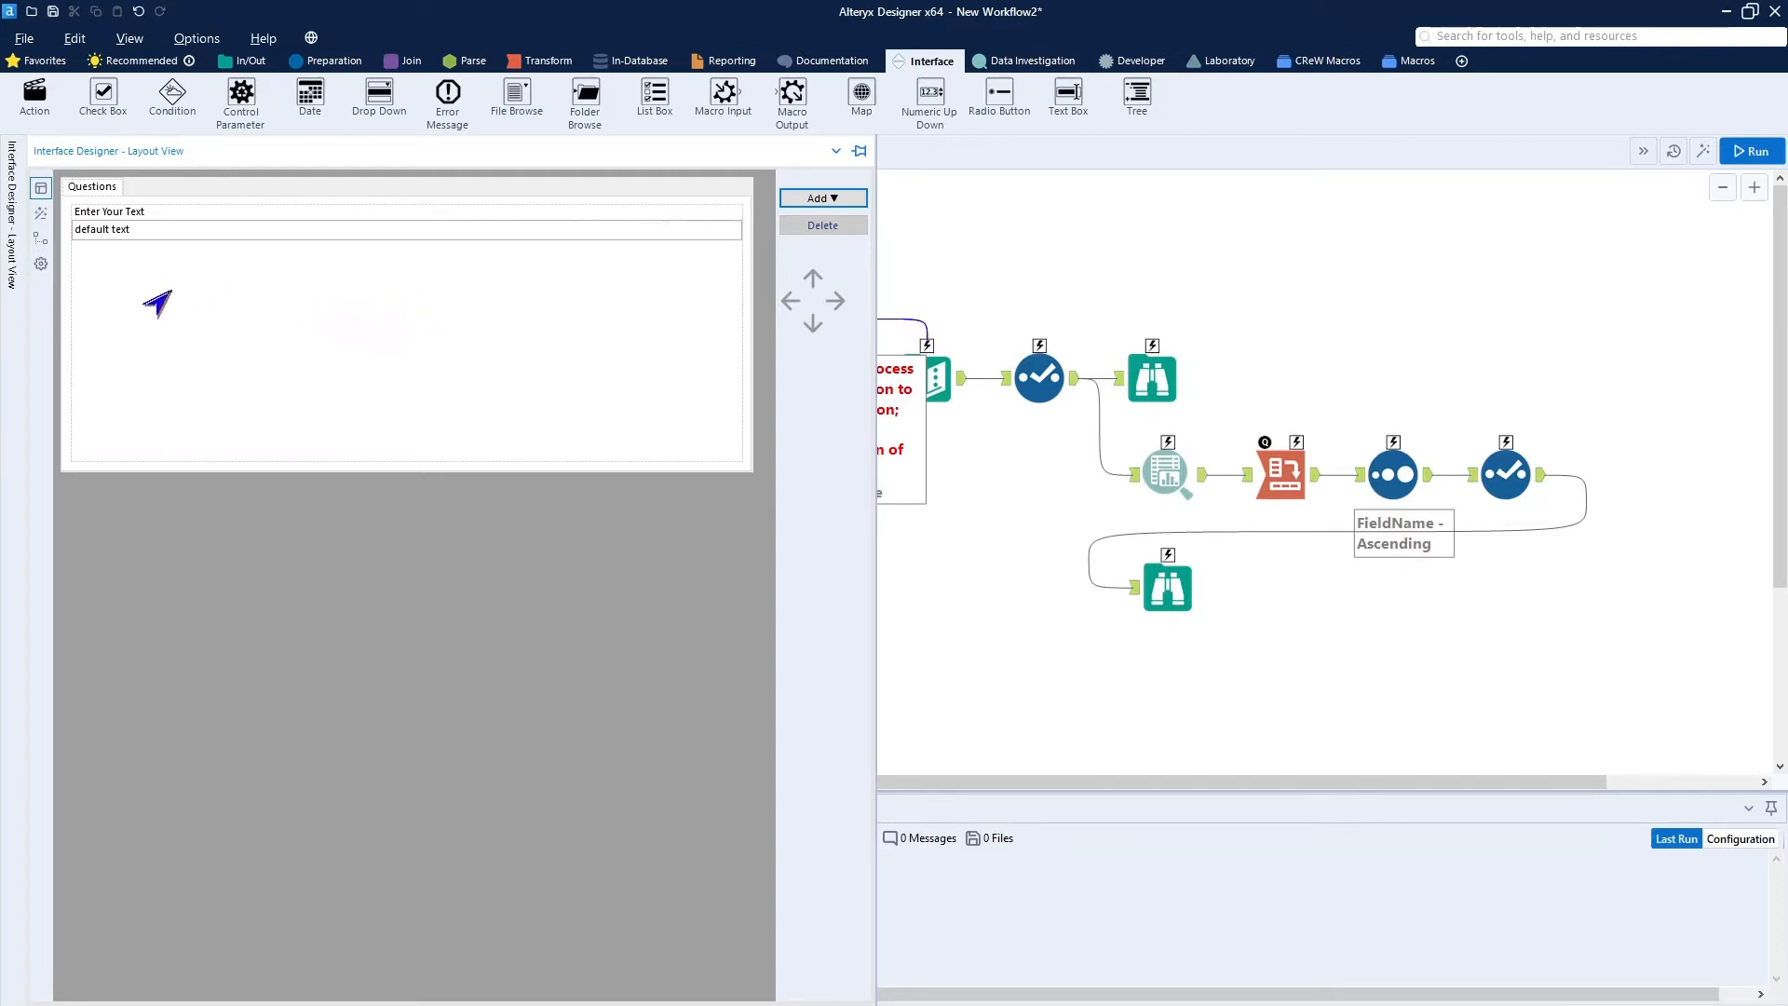
{"action": "left_click", "coordinate": [40, 264]}
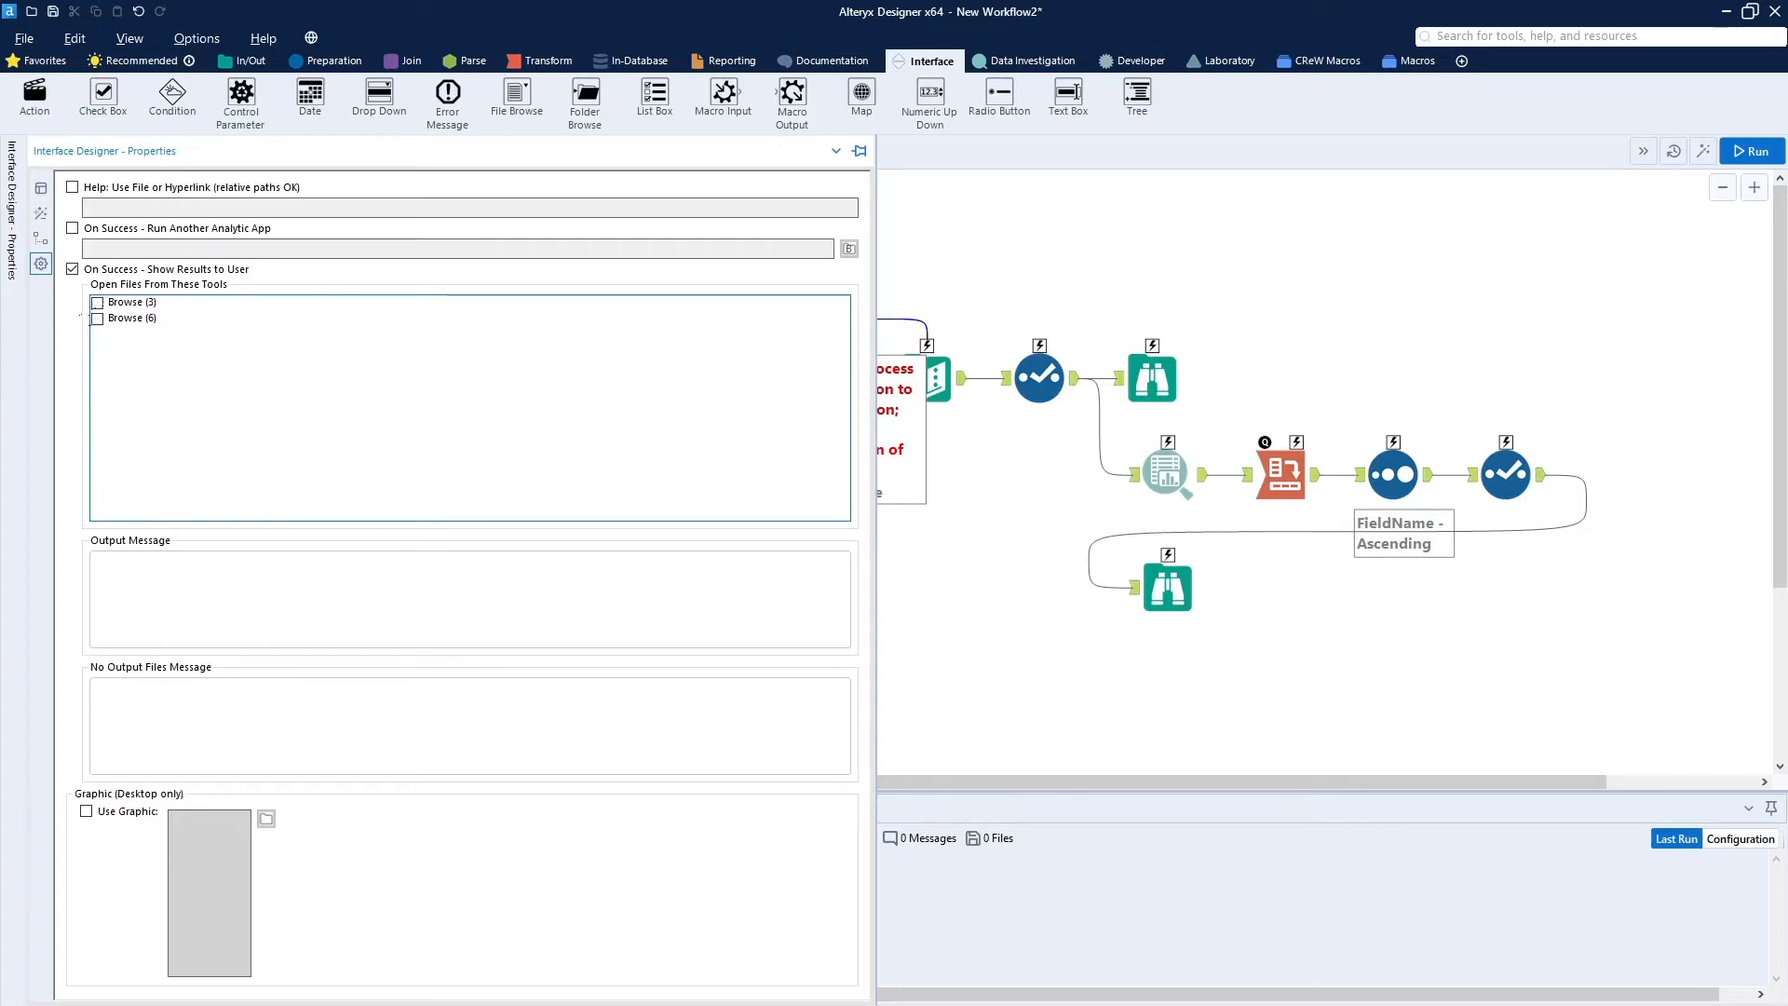
{"action": "left_click", "coordinate": [97, 301]}
{"action": "left_click", "coordinate": [97, 318]}
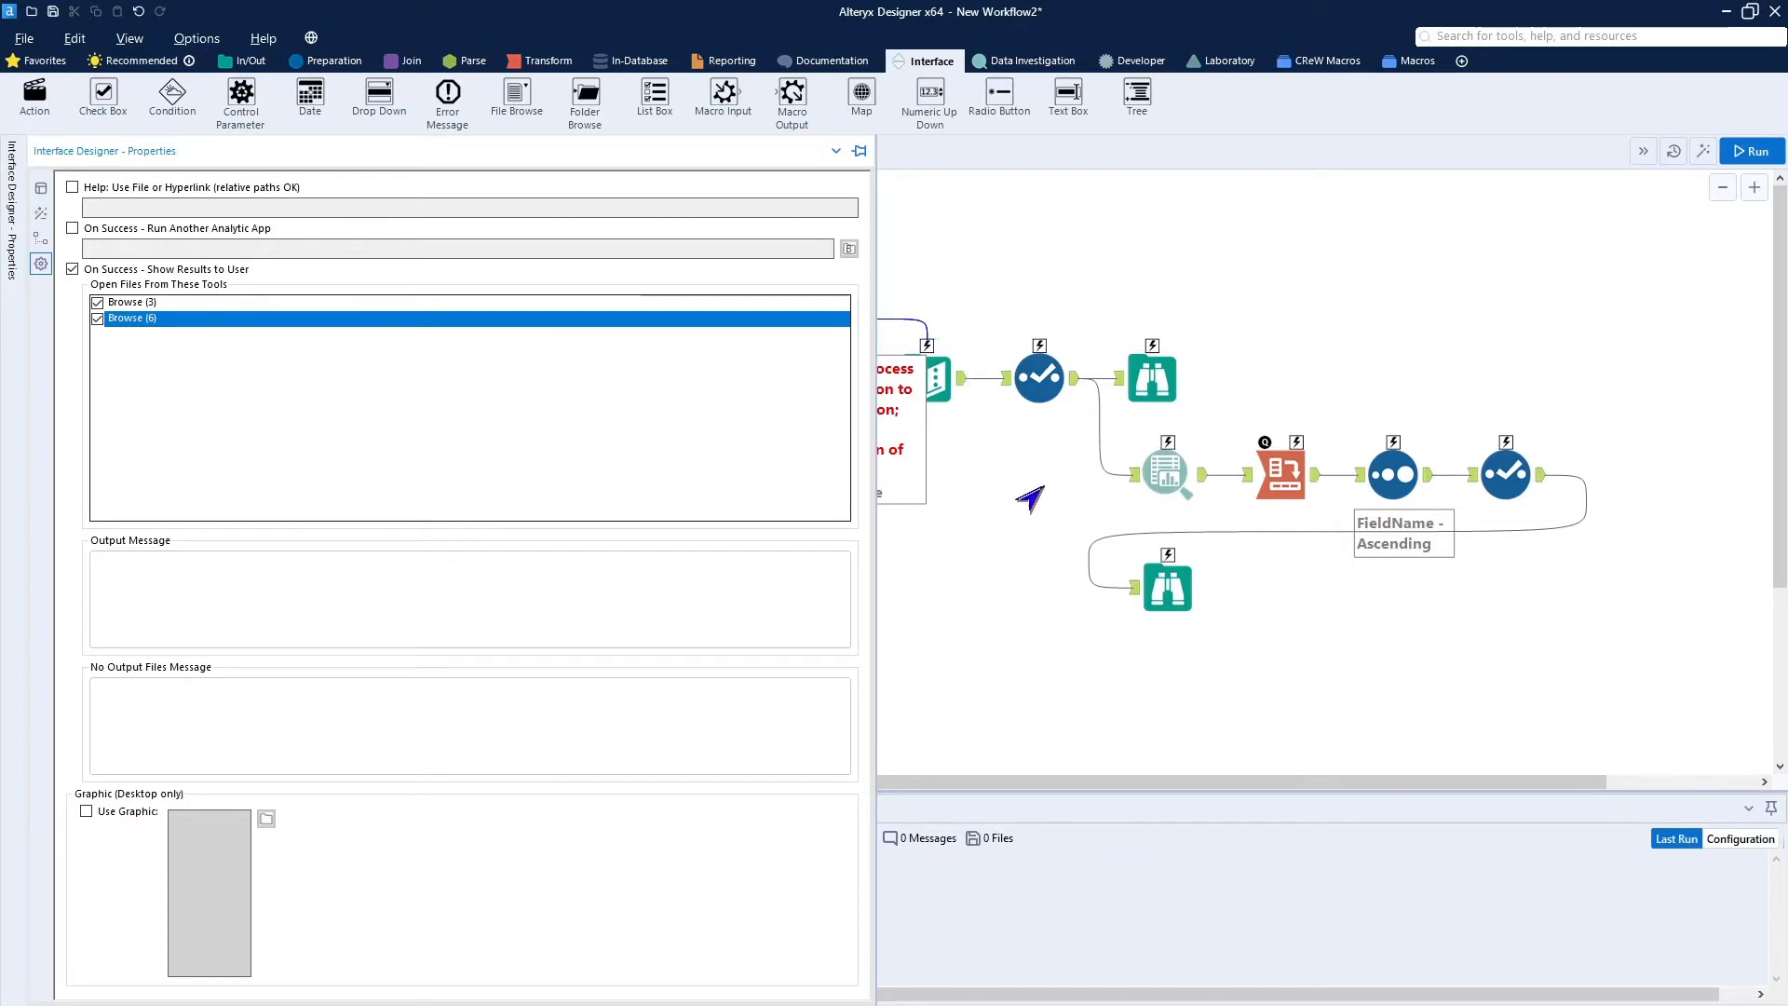
{"action": "left_click", "coordinate": [987, 652]}
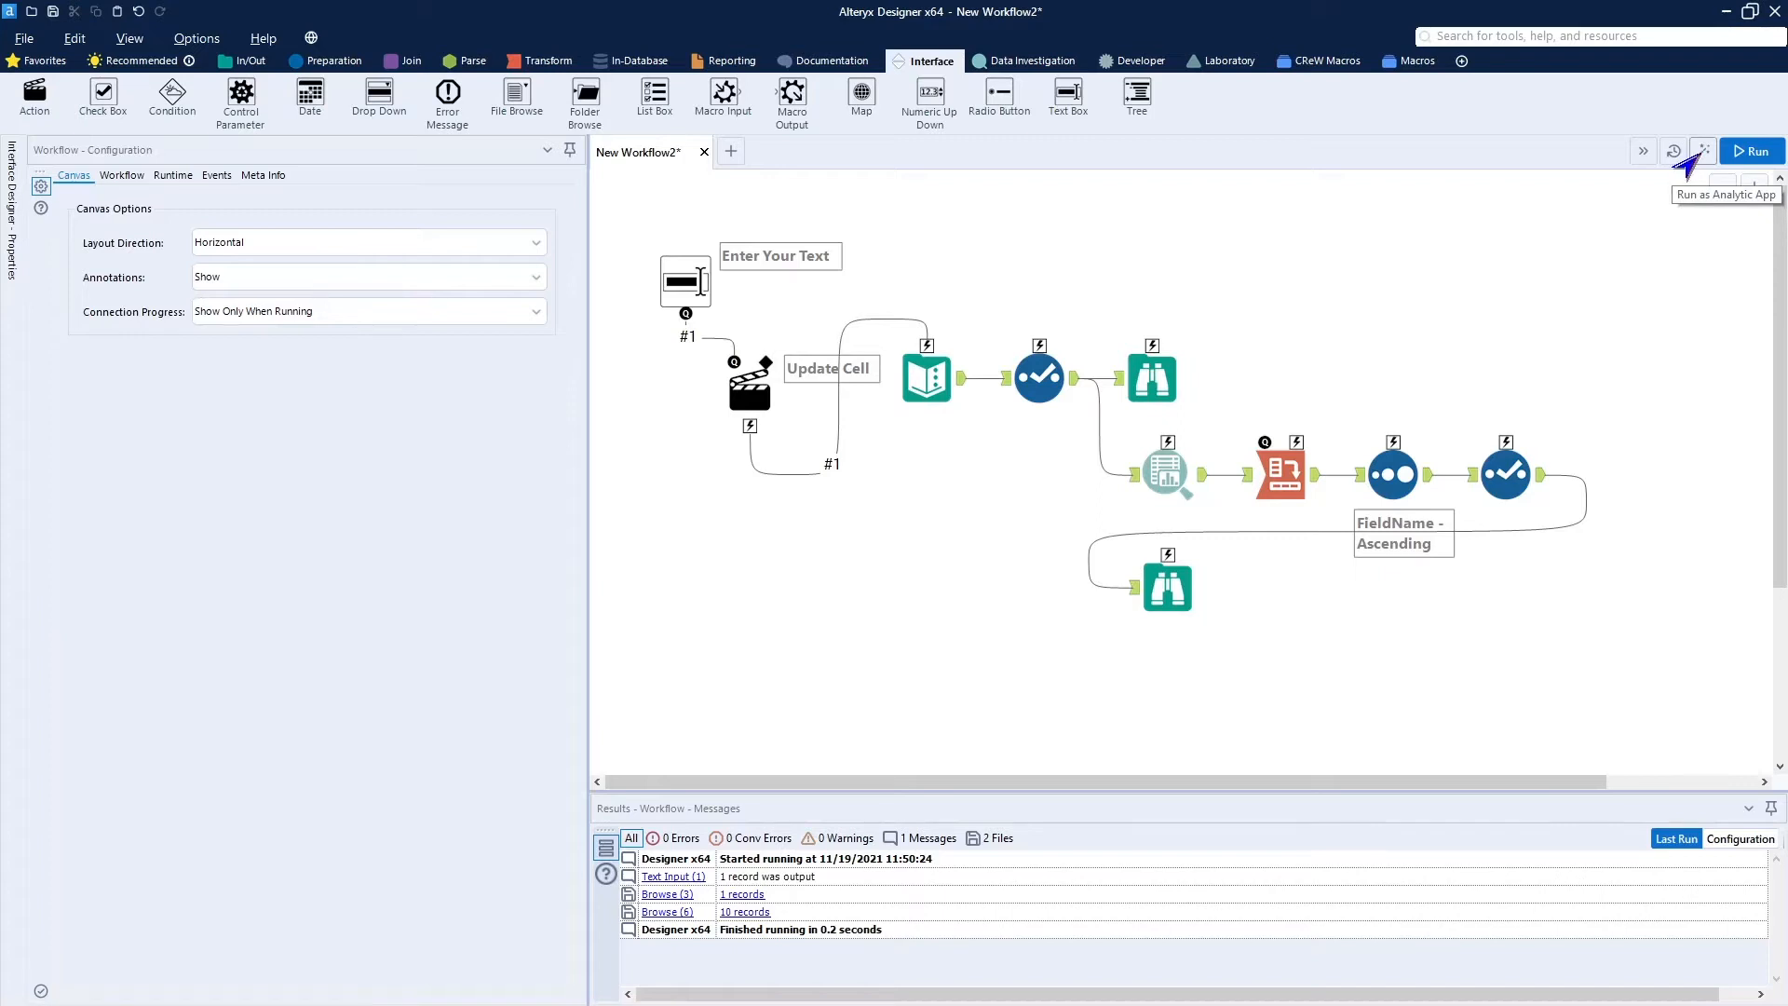
Run the workflow as an analytic app with "this is my text" as the answer to Enter Your Text.
{"action": "left_click", "coordinate": [1692, 155]}
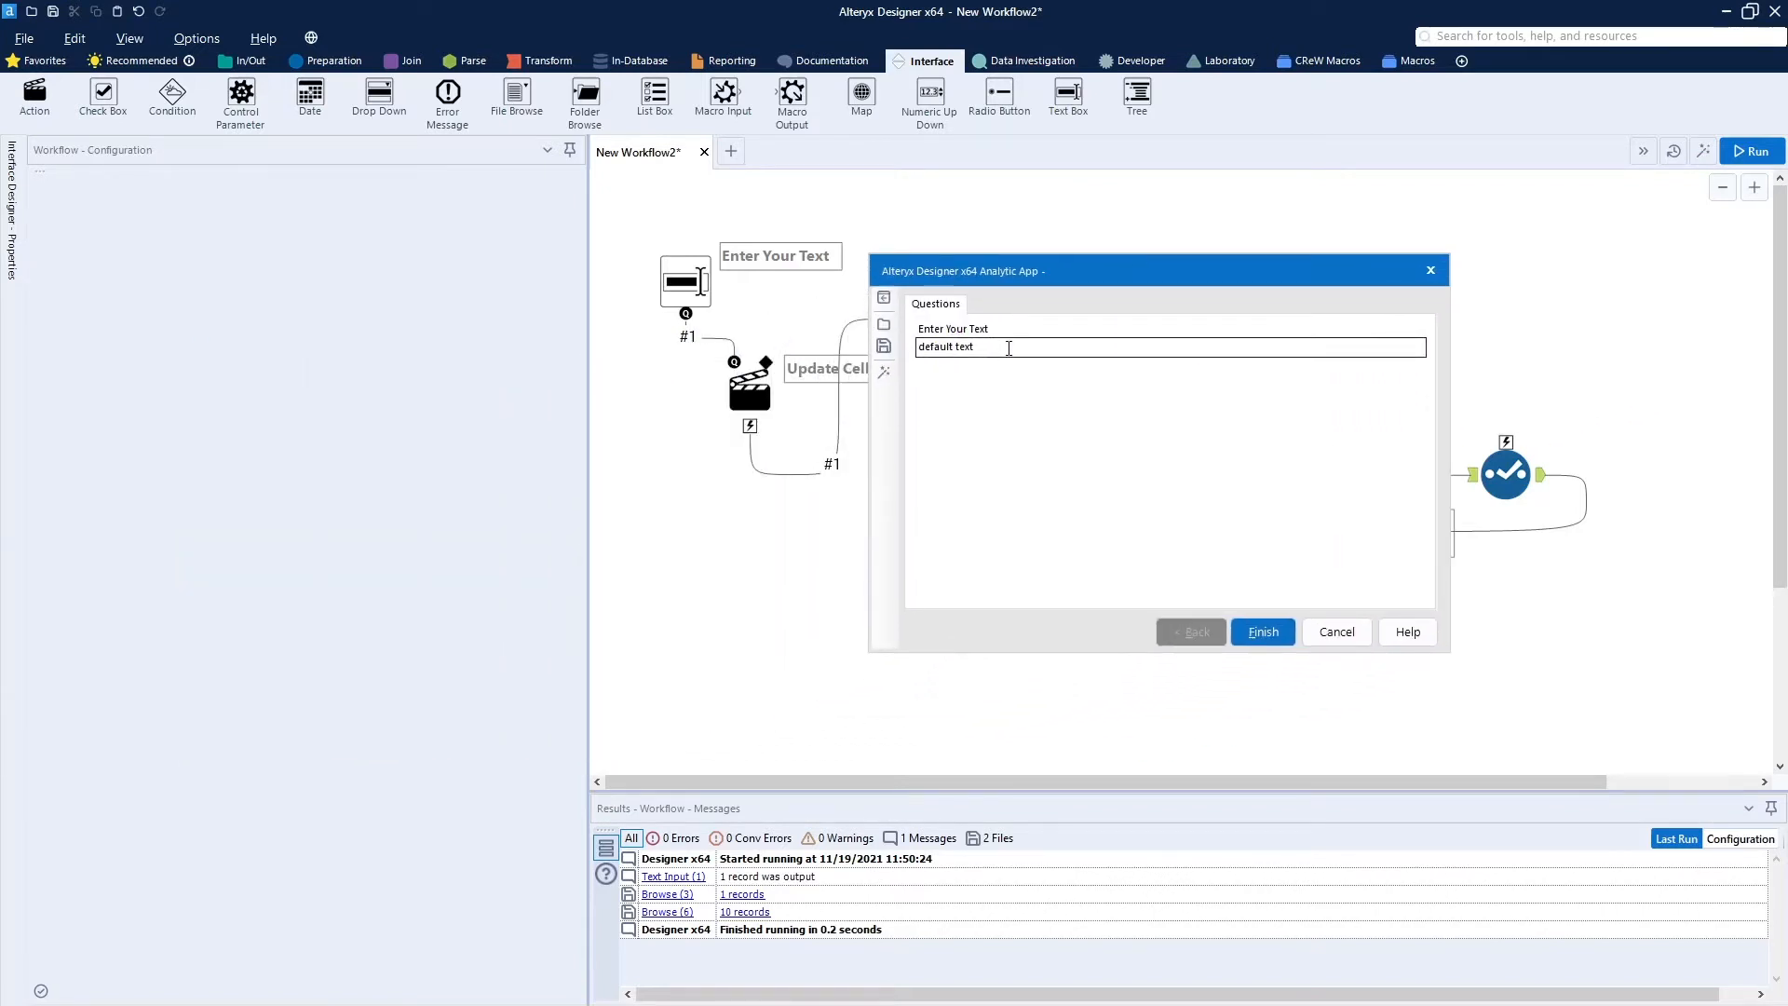
{"action": "triple_click", "coordinate": [1010, 345]}
{"action": "type", "text": "this is my"}
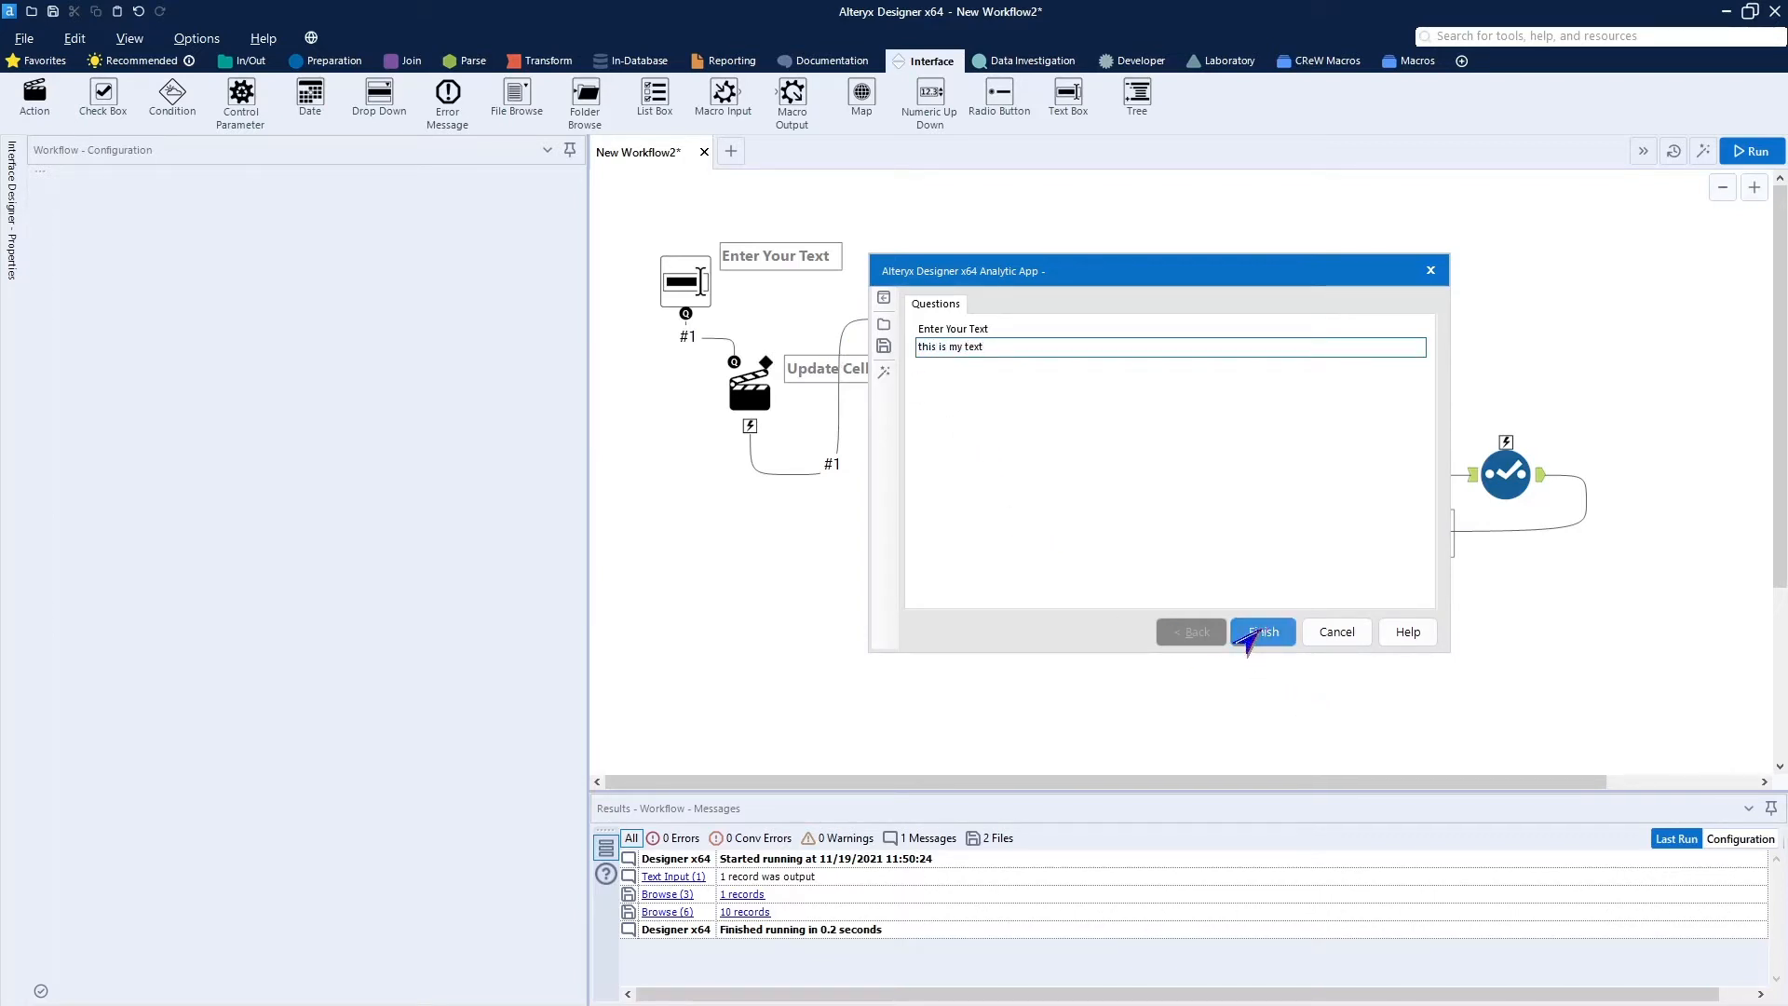
{"action": "left_click", "coordinate": [1253, 635]}
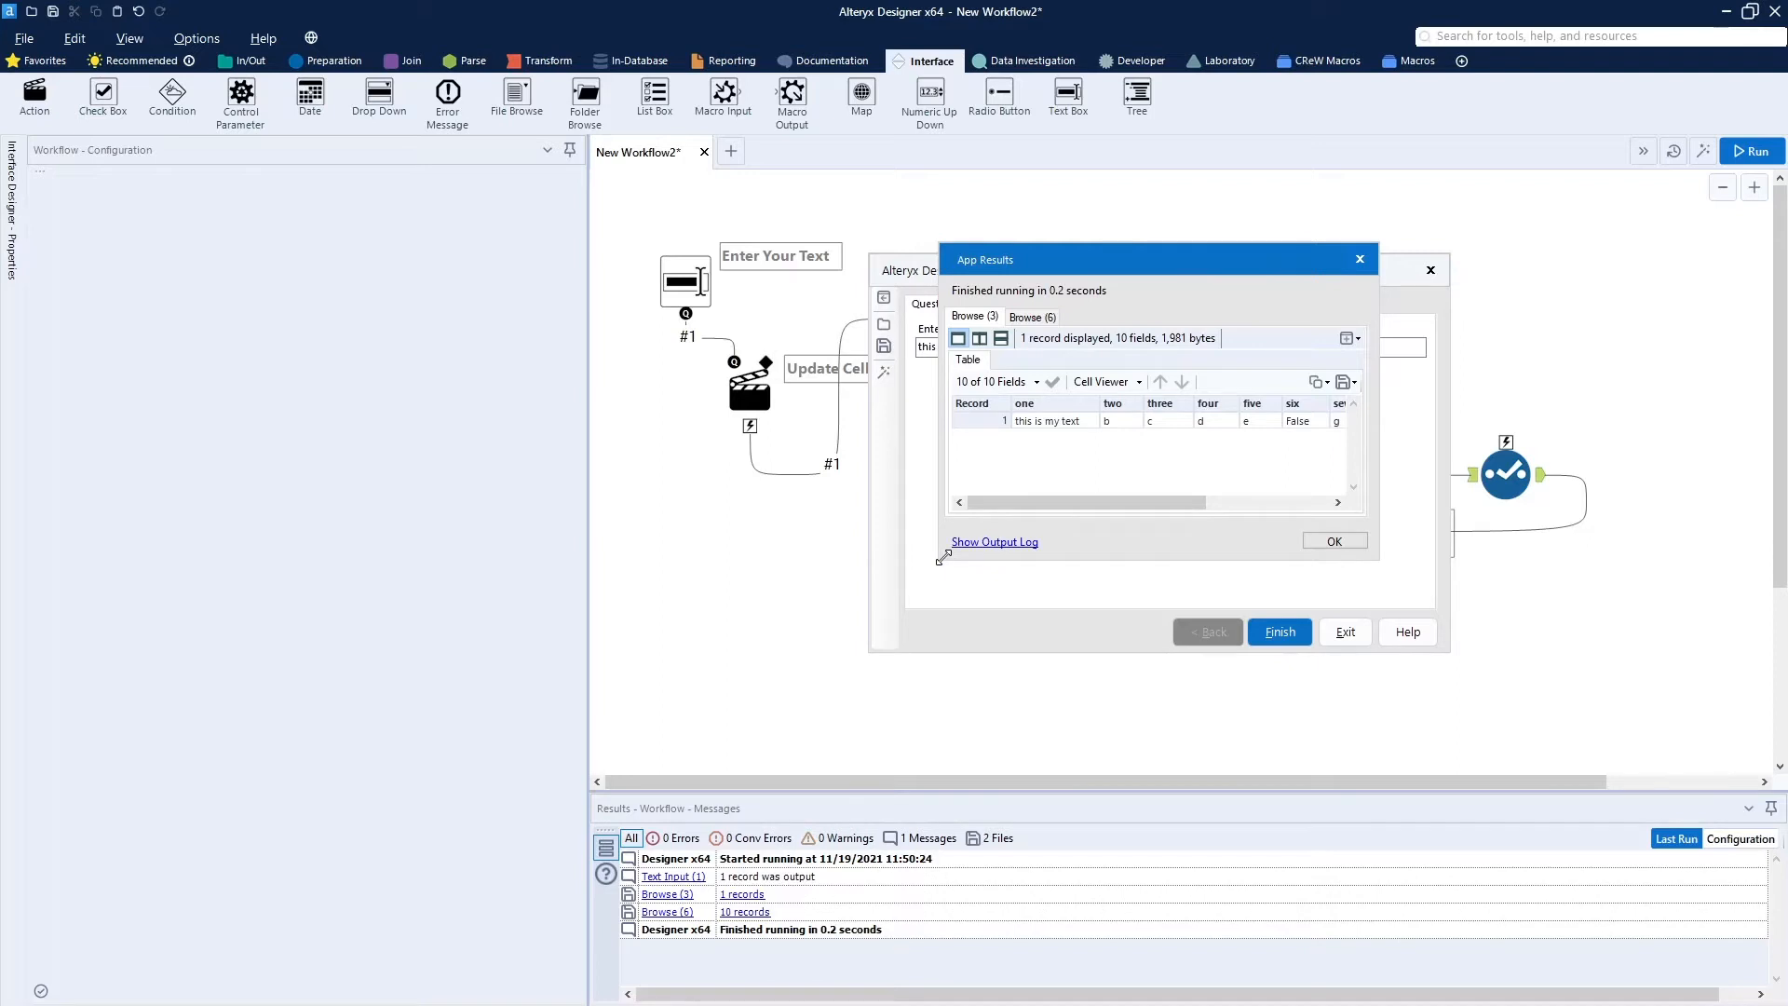
Enlarge the app results, examine the output log and the Browse (3) and Browse (6) tables, and exit the app.
{"action": "left_click_drag", "start_coordinate": [943, 557], "coordinate": [635, 725]}
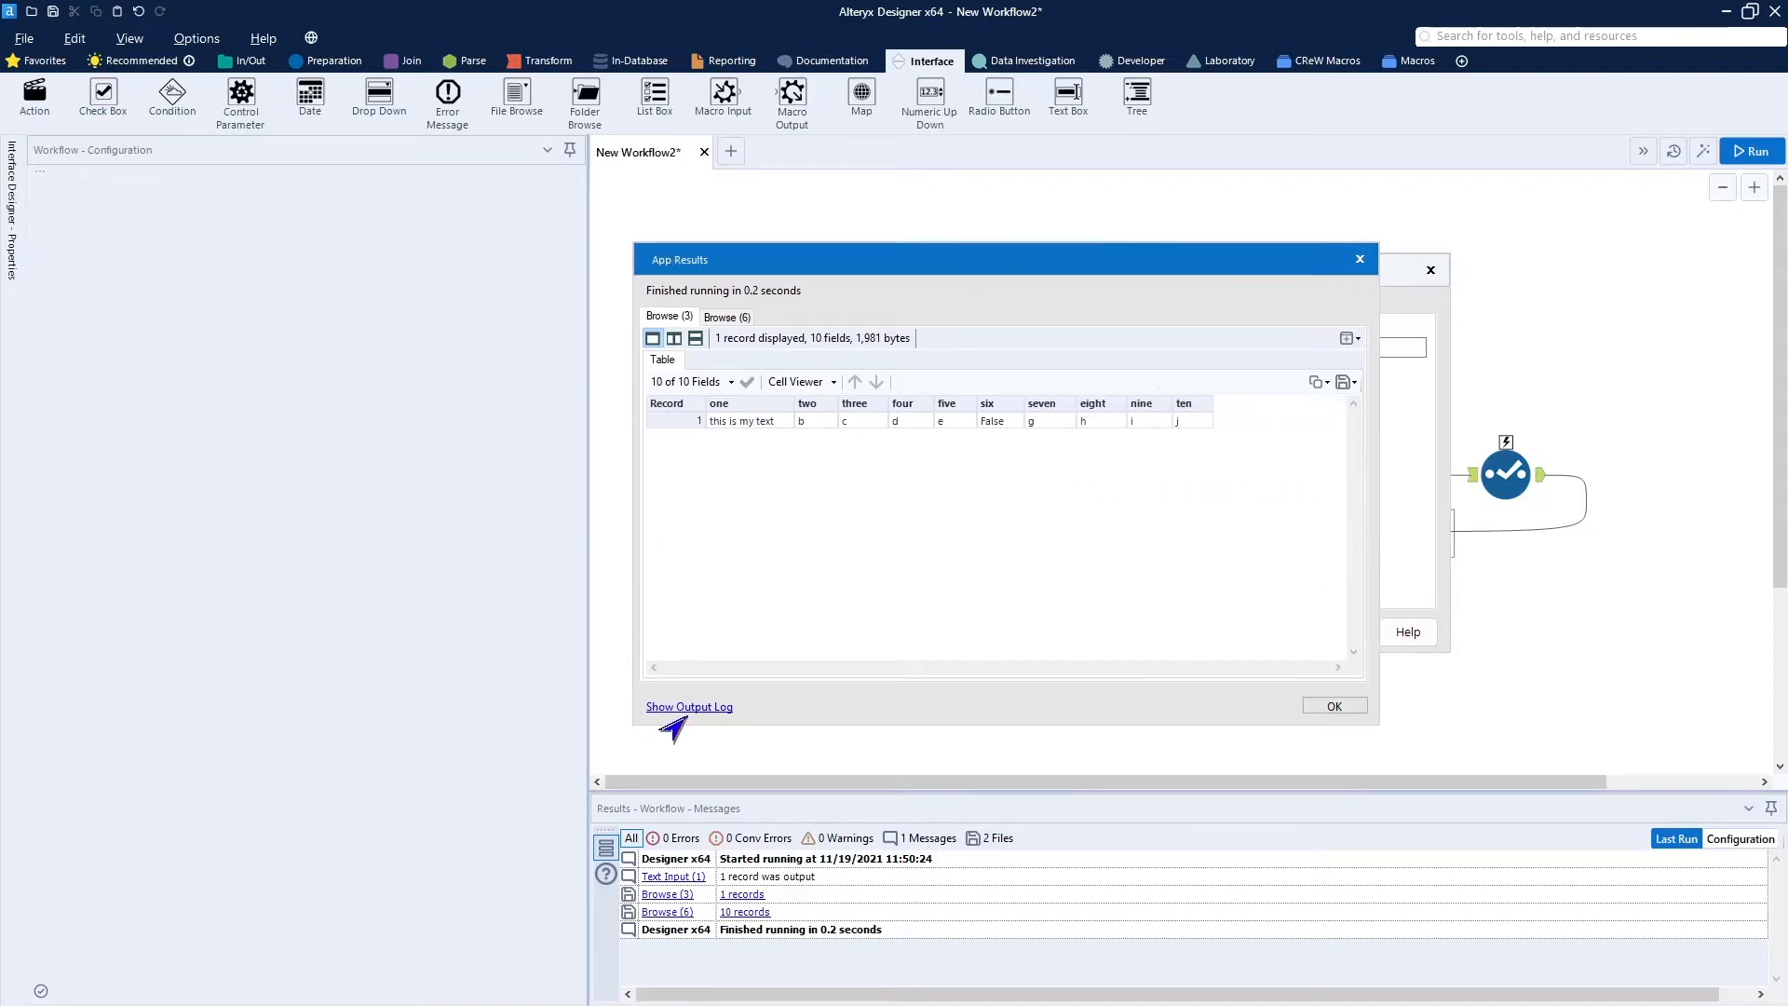
{"action": "left_click", "coordinate": [694, 709]}
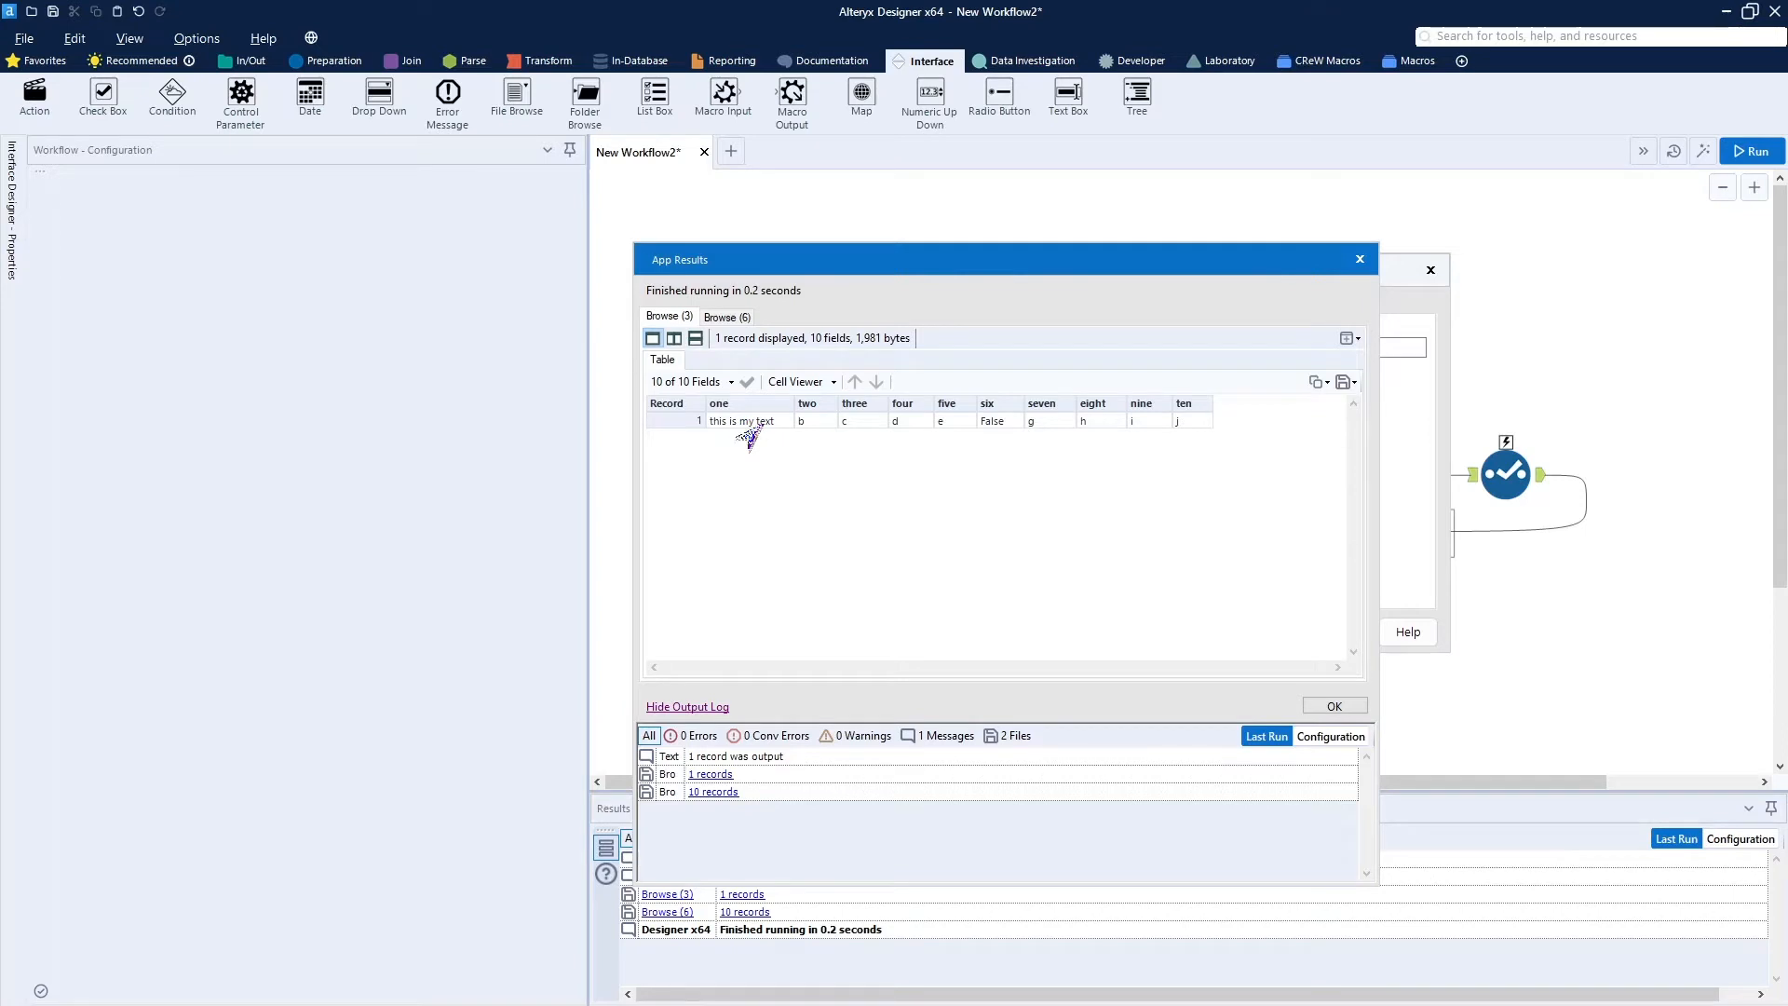
{"action": "left_click", "coordinate": [719, 318]}
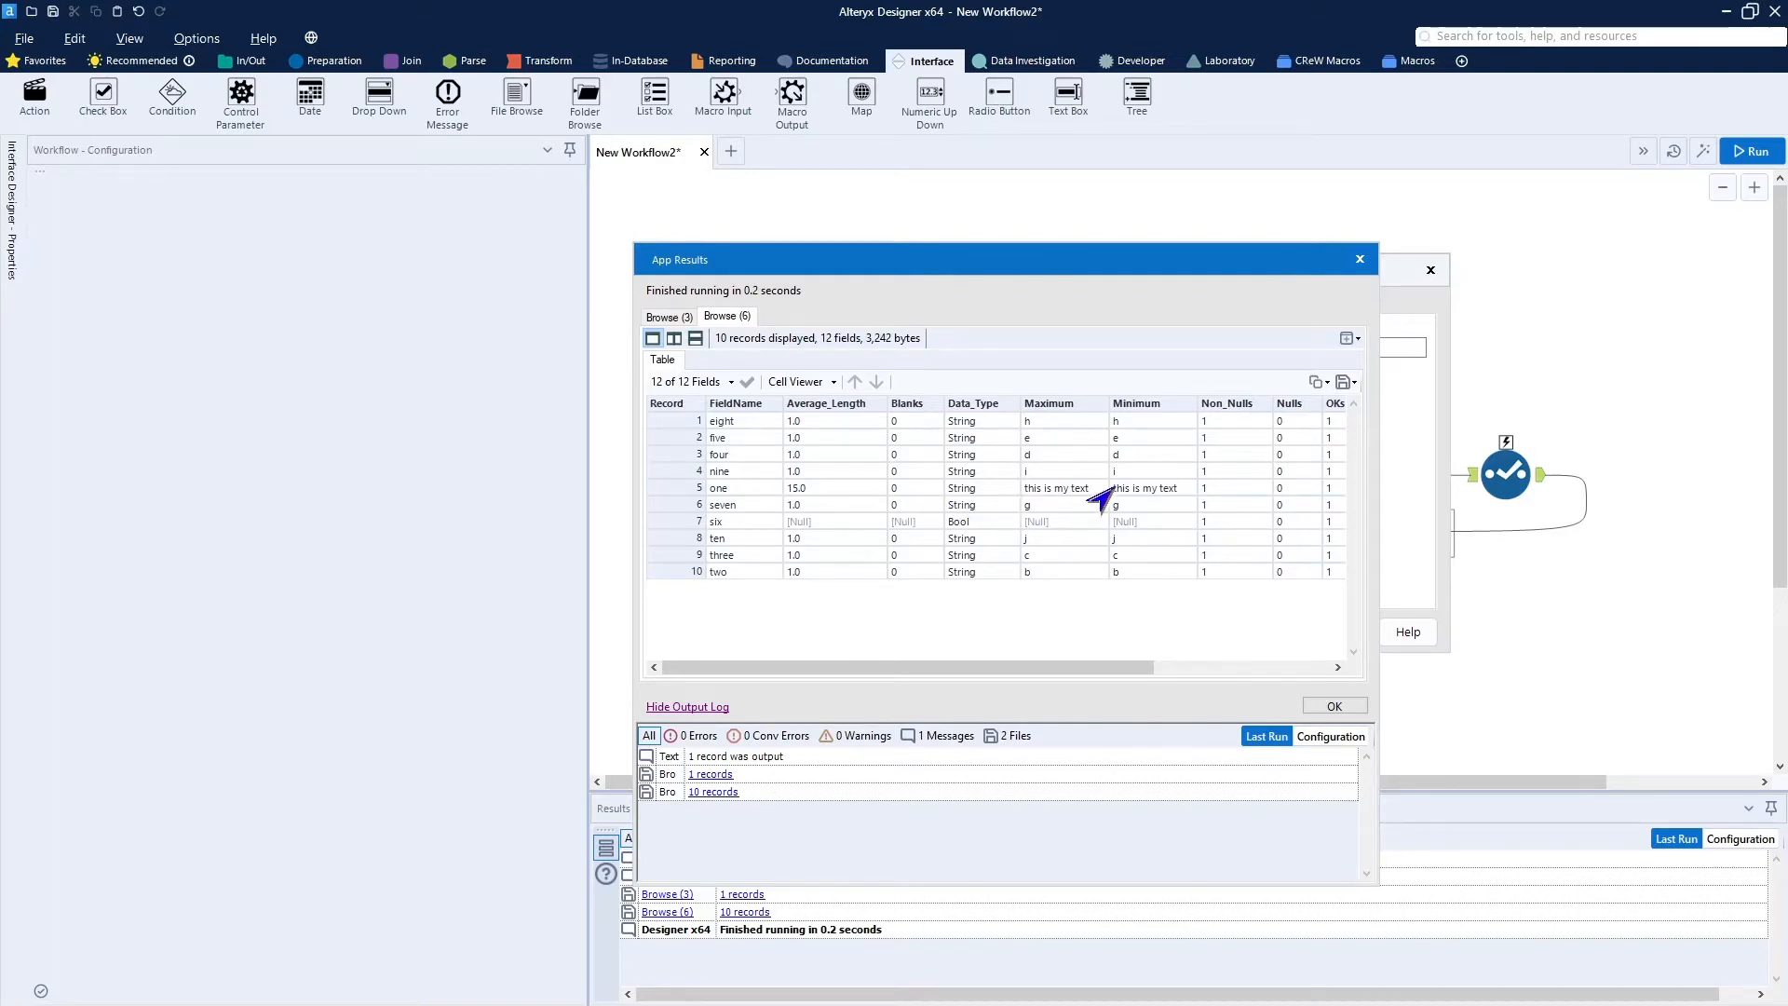
{"action": "left_click_drag", "start_coordinate": [987, 671], "coordinate": [1085, 672]}
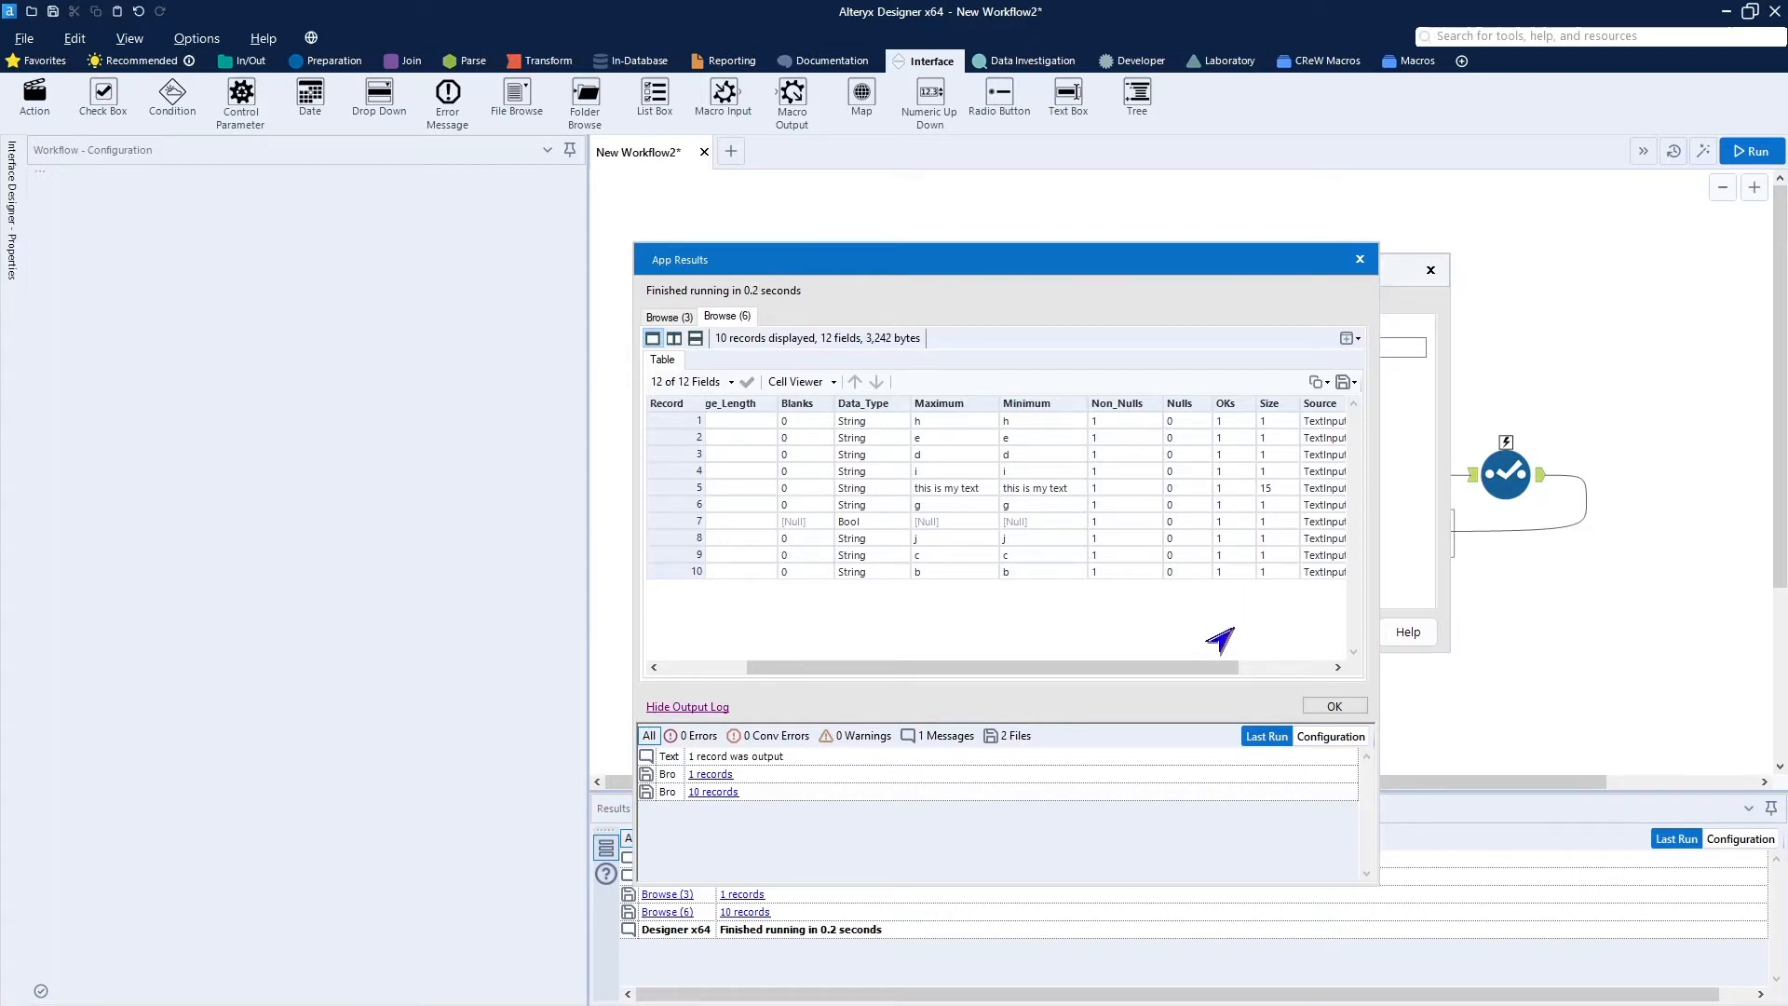
{"action": "left_click", "coordinate": [1334, 706]}
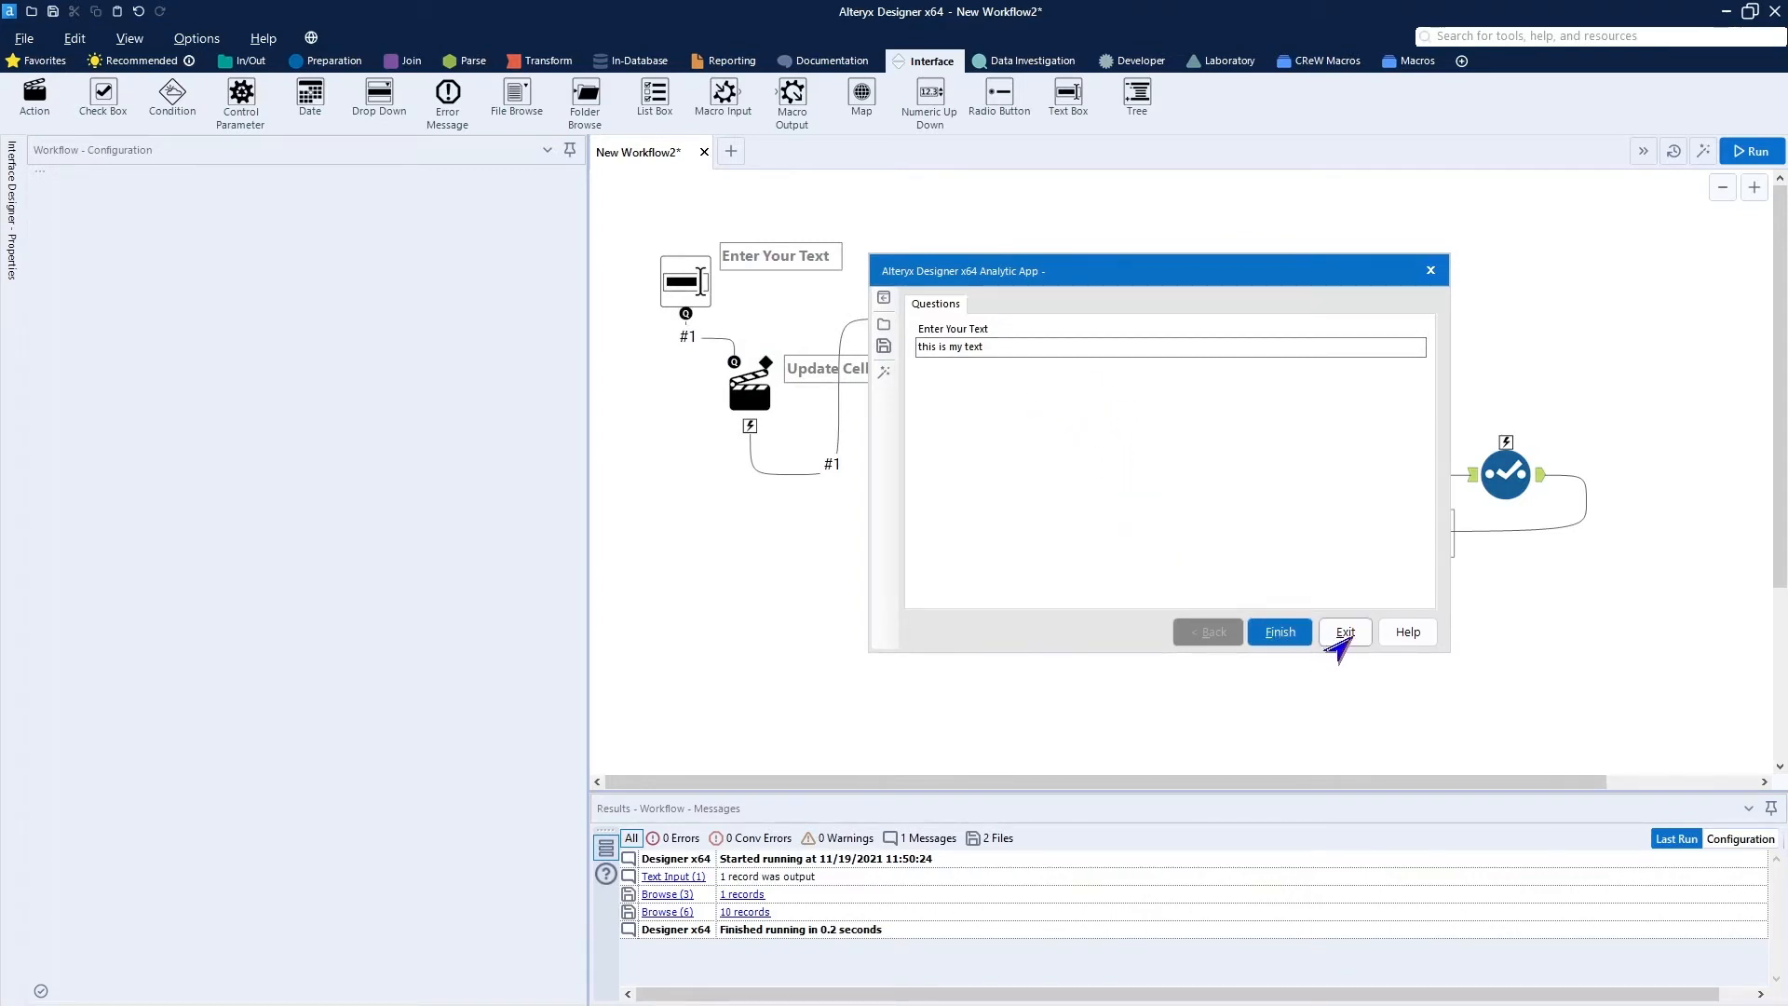
{"action": "left_click", "coordinate": [1346, 634]}
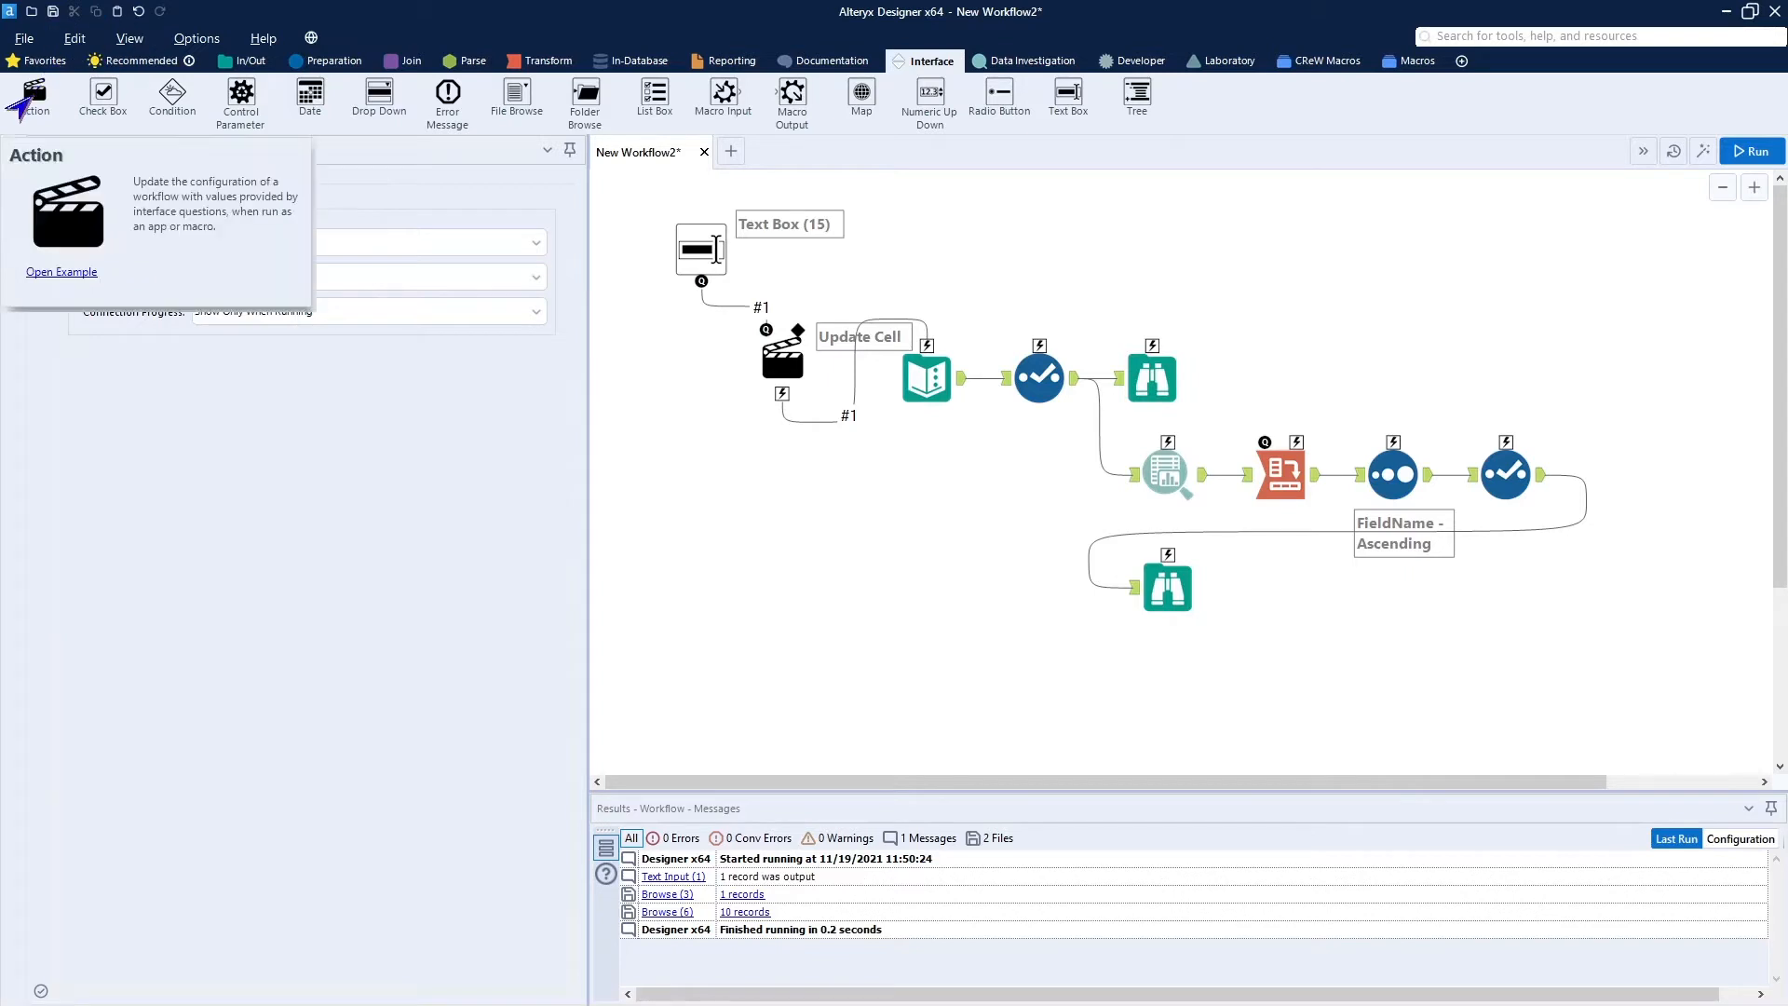
Try adding a second Action tool linked from the Text Box to the Text Input tool, and delete it.
{"action": "left_click_drag", "start_coordinate": [28, 98], "coordinate": [670, 408]}
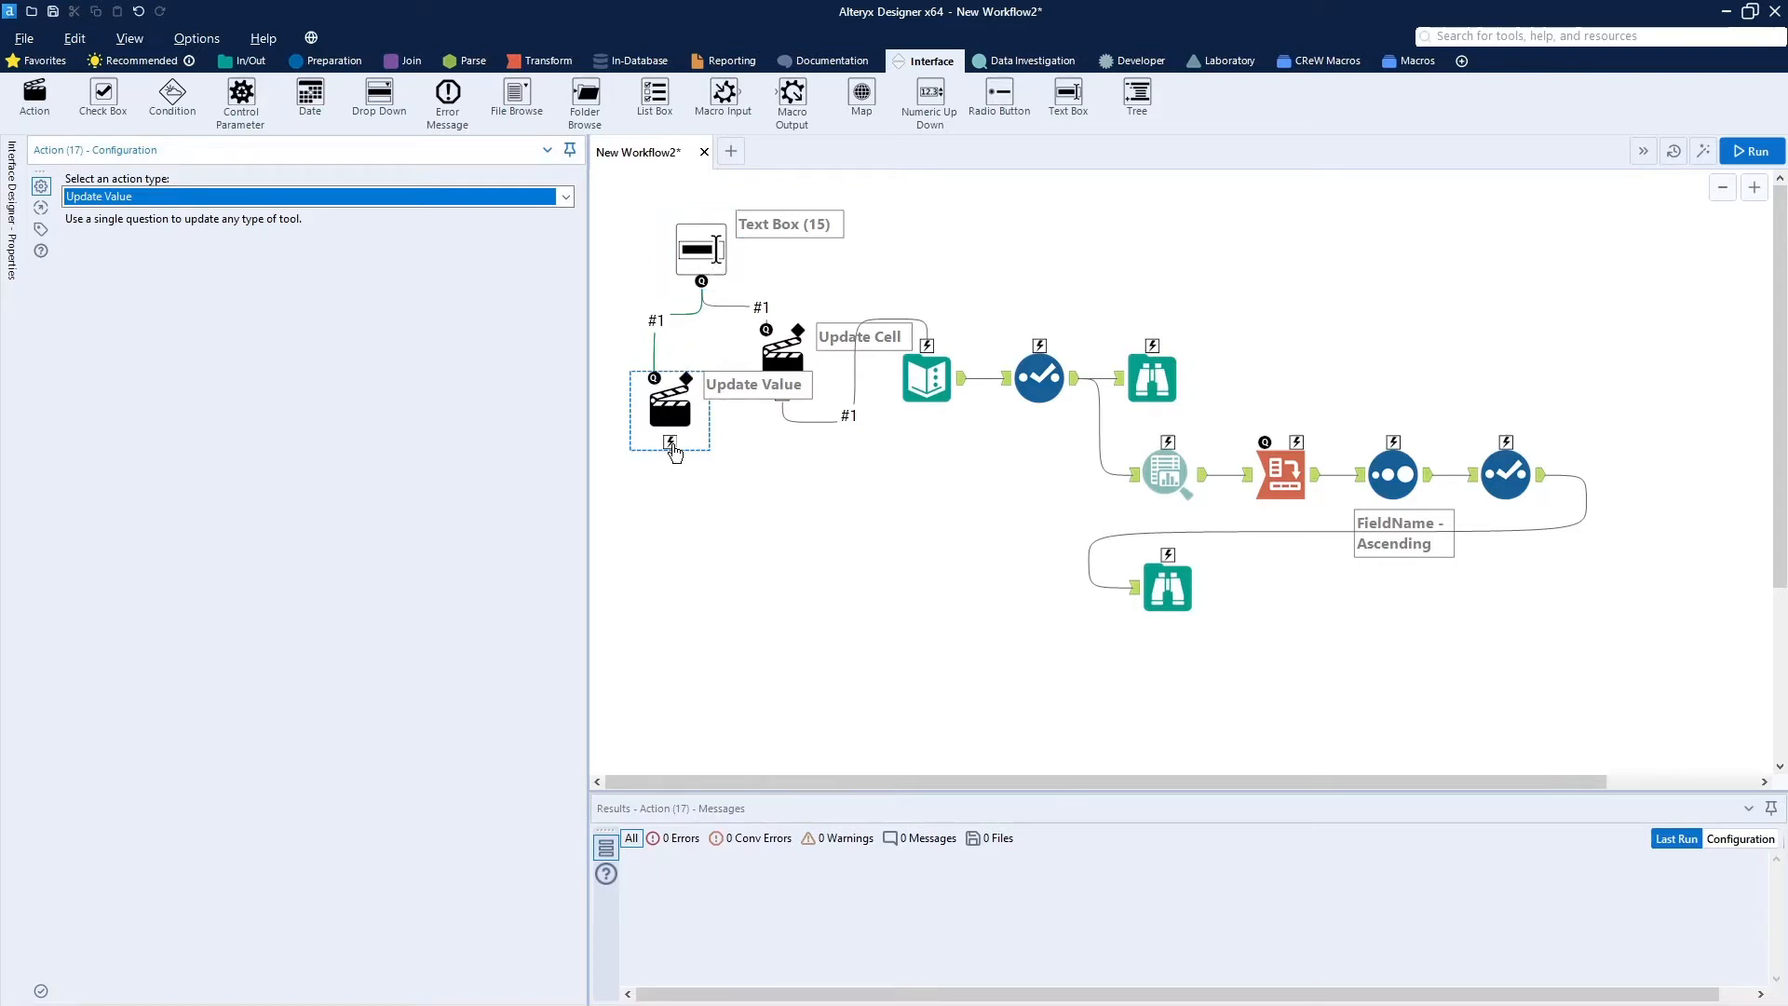
{"action": "left_click_drag", "start_coordinate": [675, 453], "coordinate": [923, 392]}
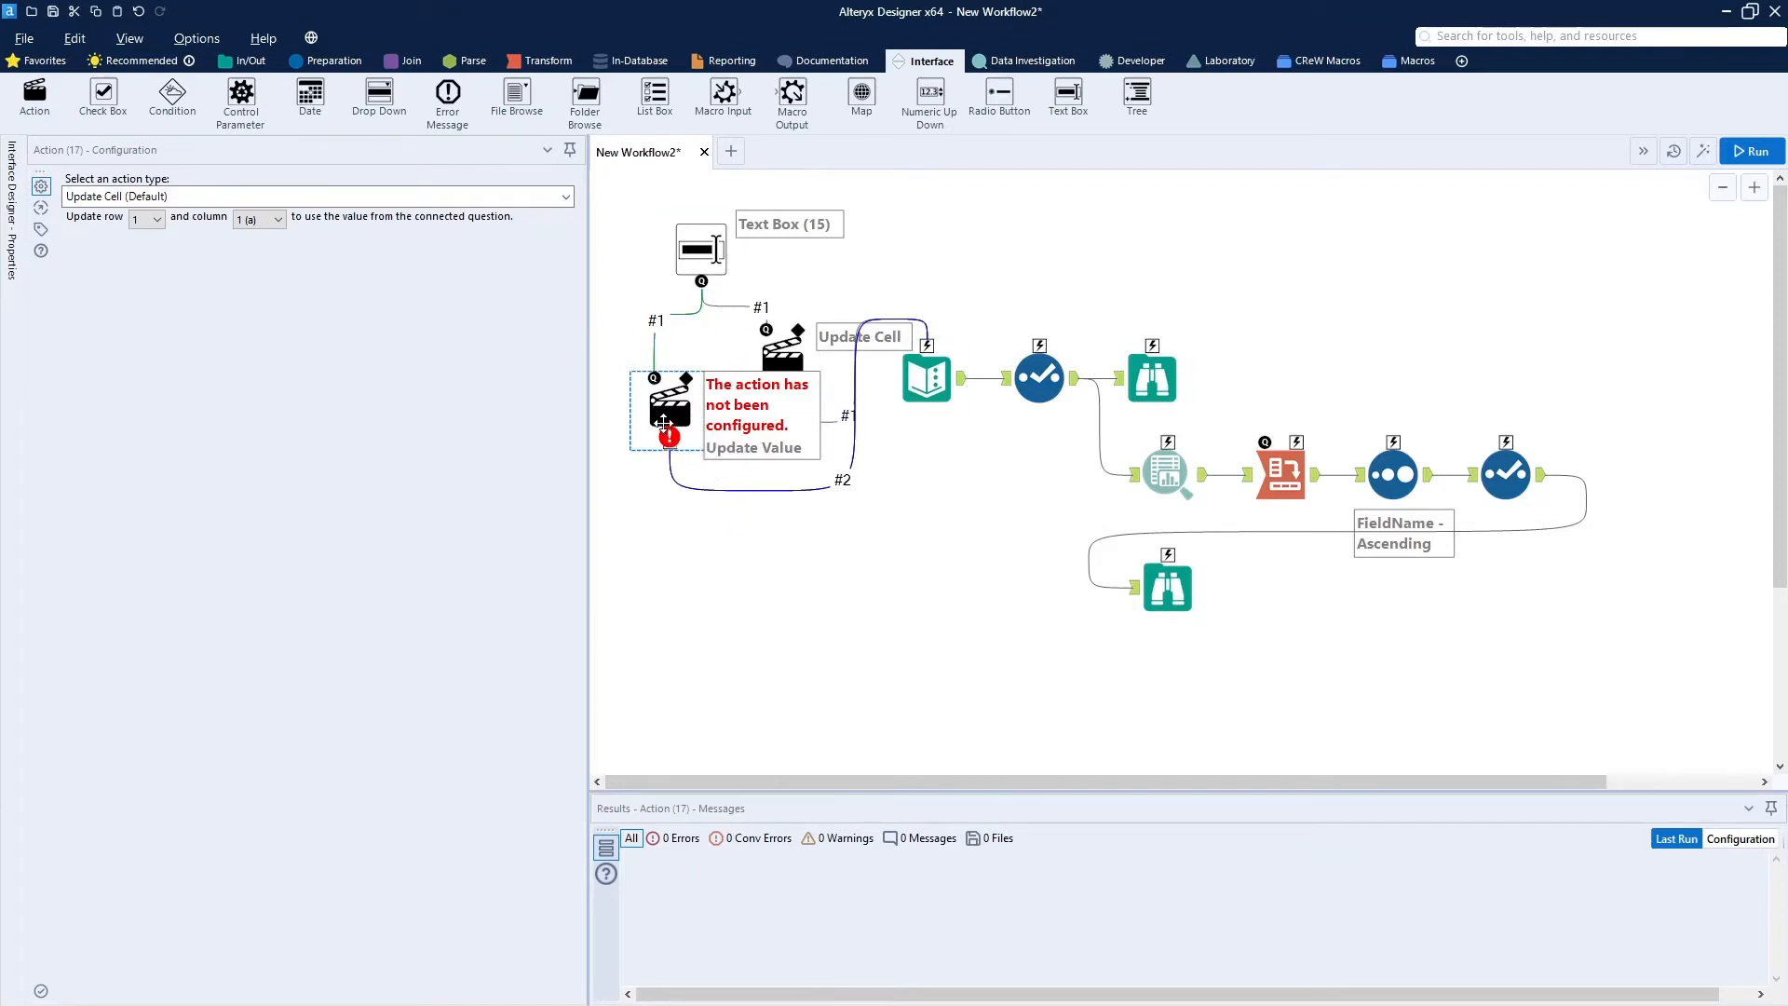
{"action": "key", "text": "Delete"}
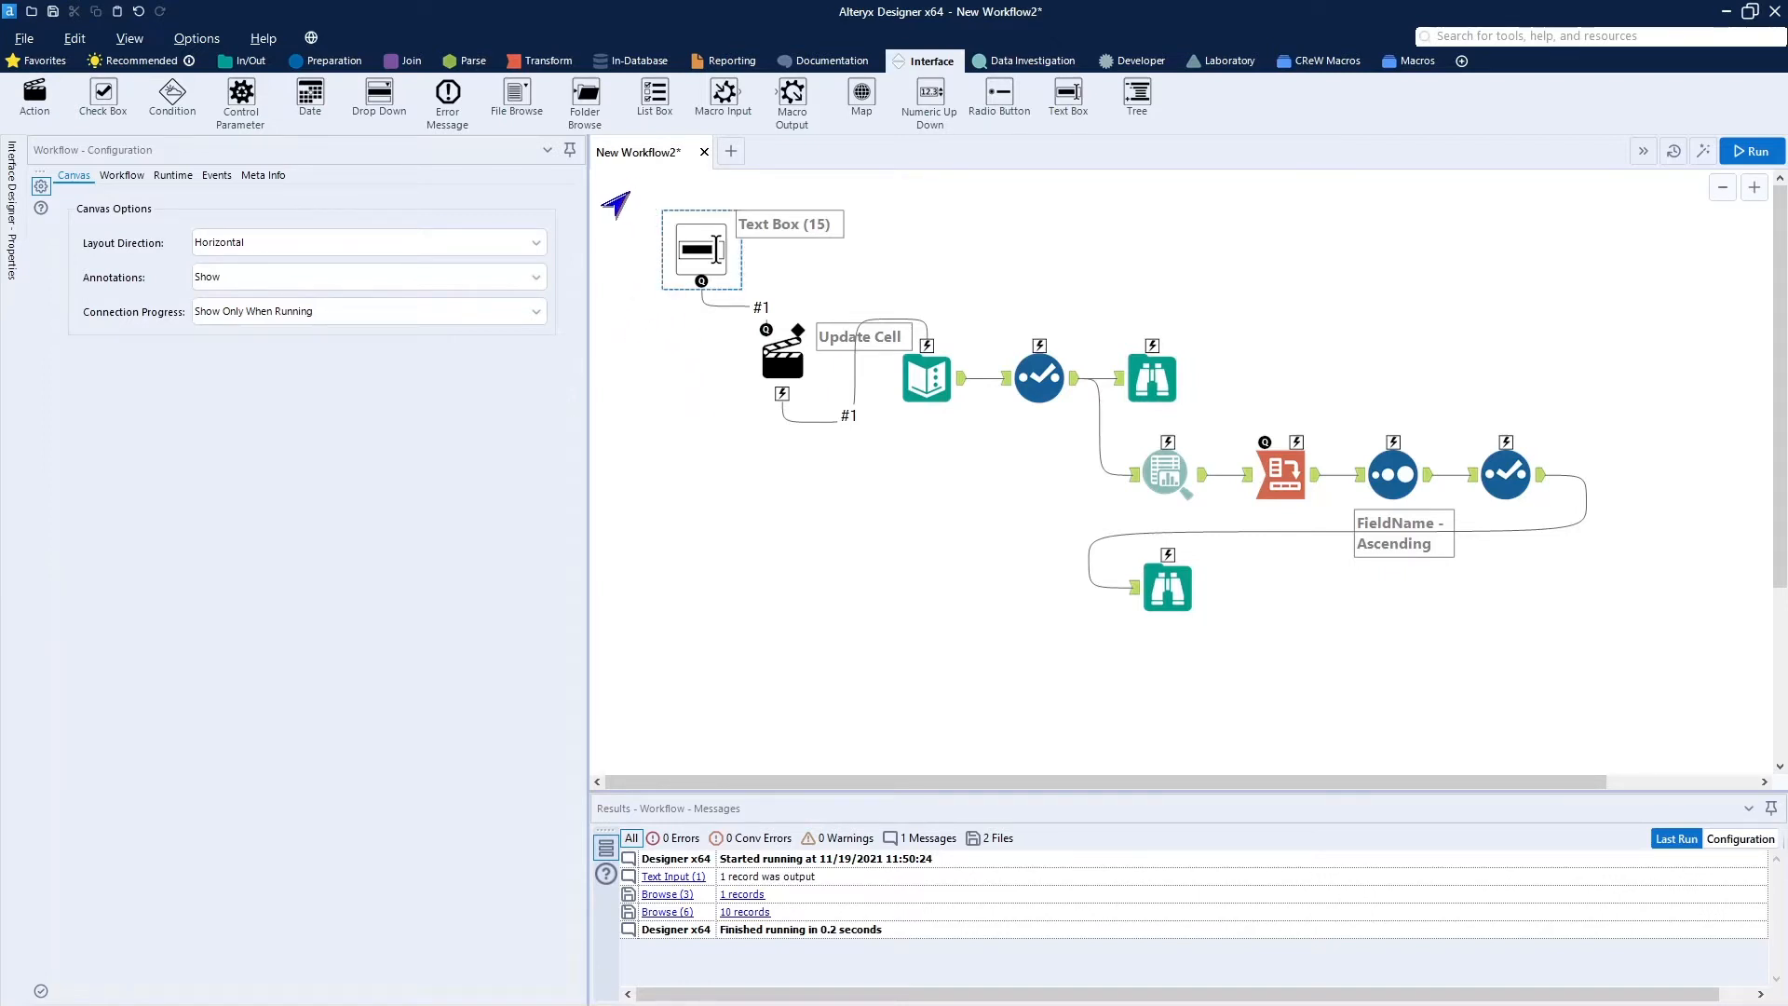
Replace the Text Box and its Action tool with a Numeric Up Down tool using minimum 1, maximum 10 and default 5.
{"action": "left_click_drag", "start_coordinate": [625, 190], "coordinate": [805, 448]}
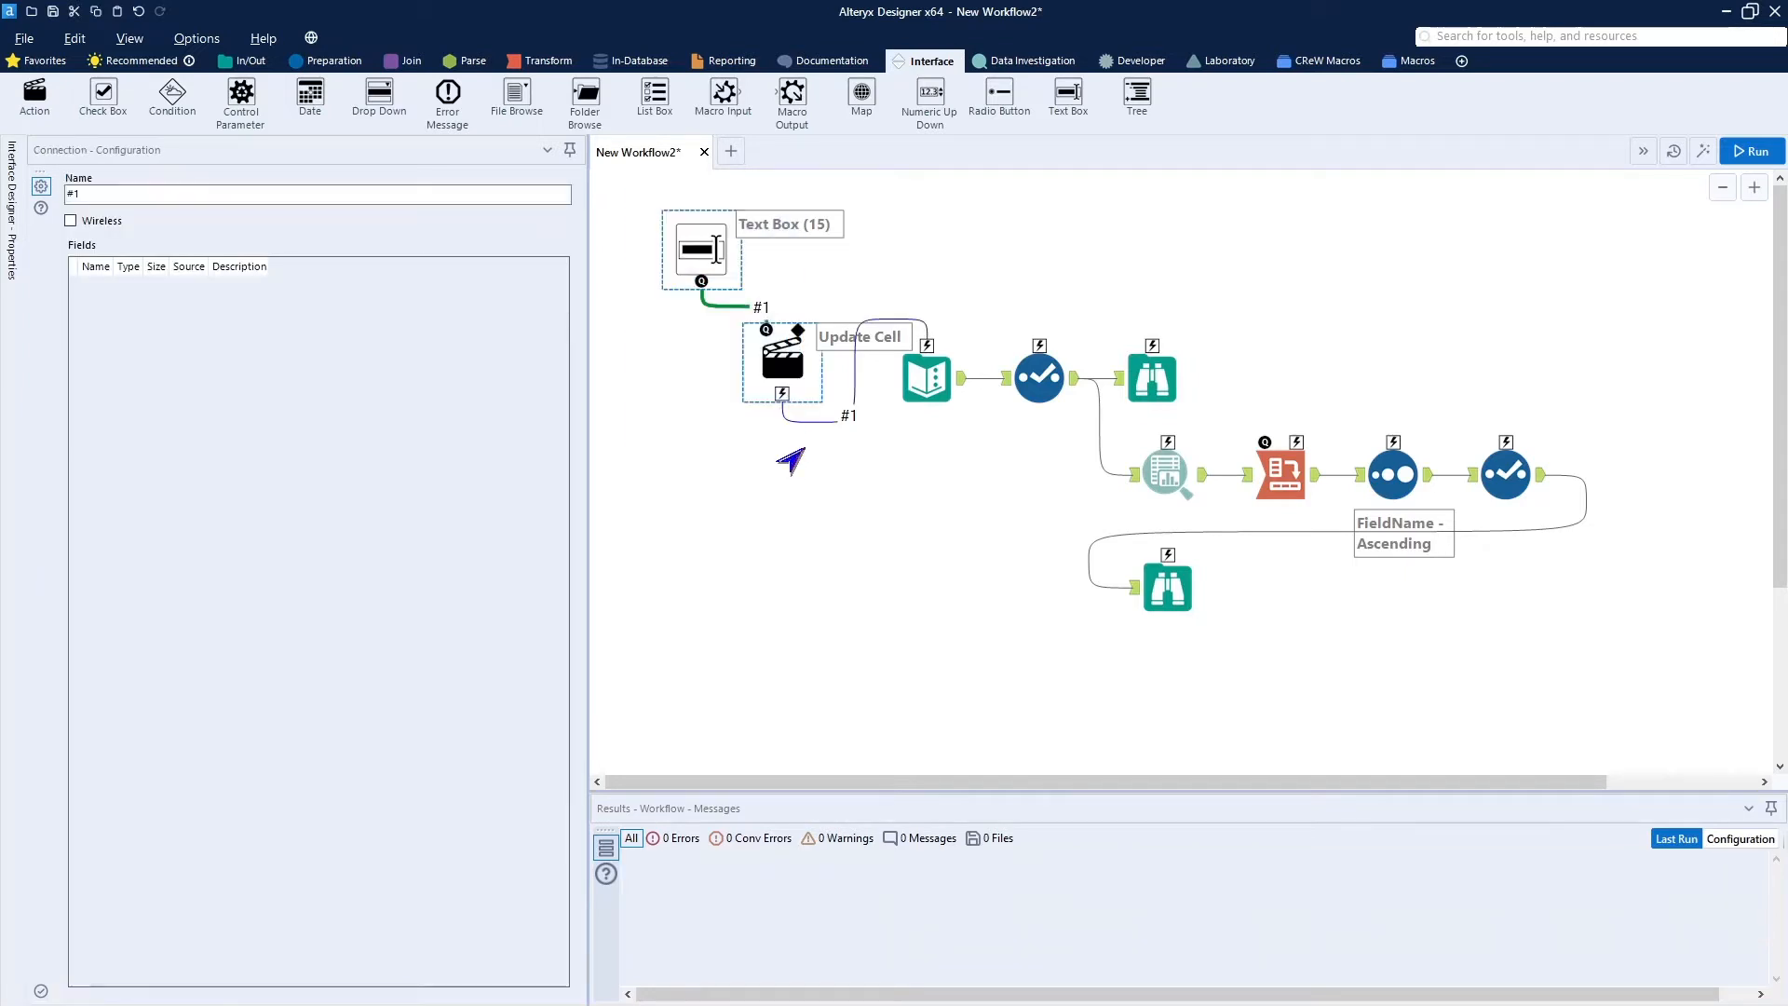
{"action": "key", "text": "Delete"}
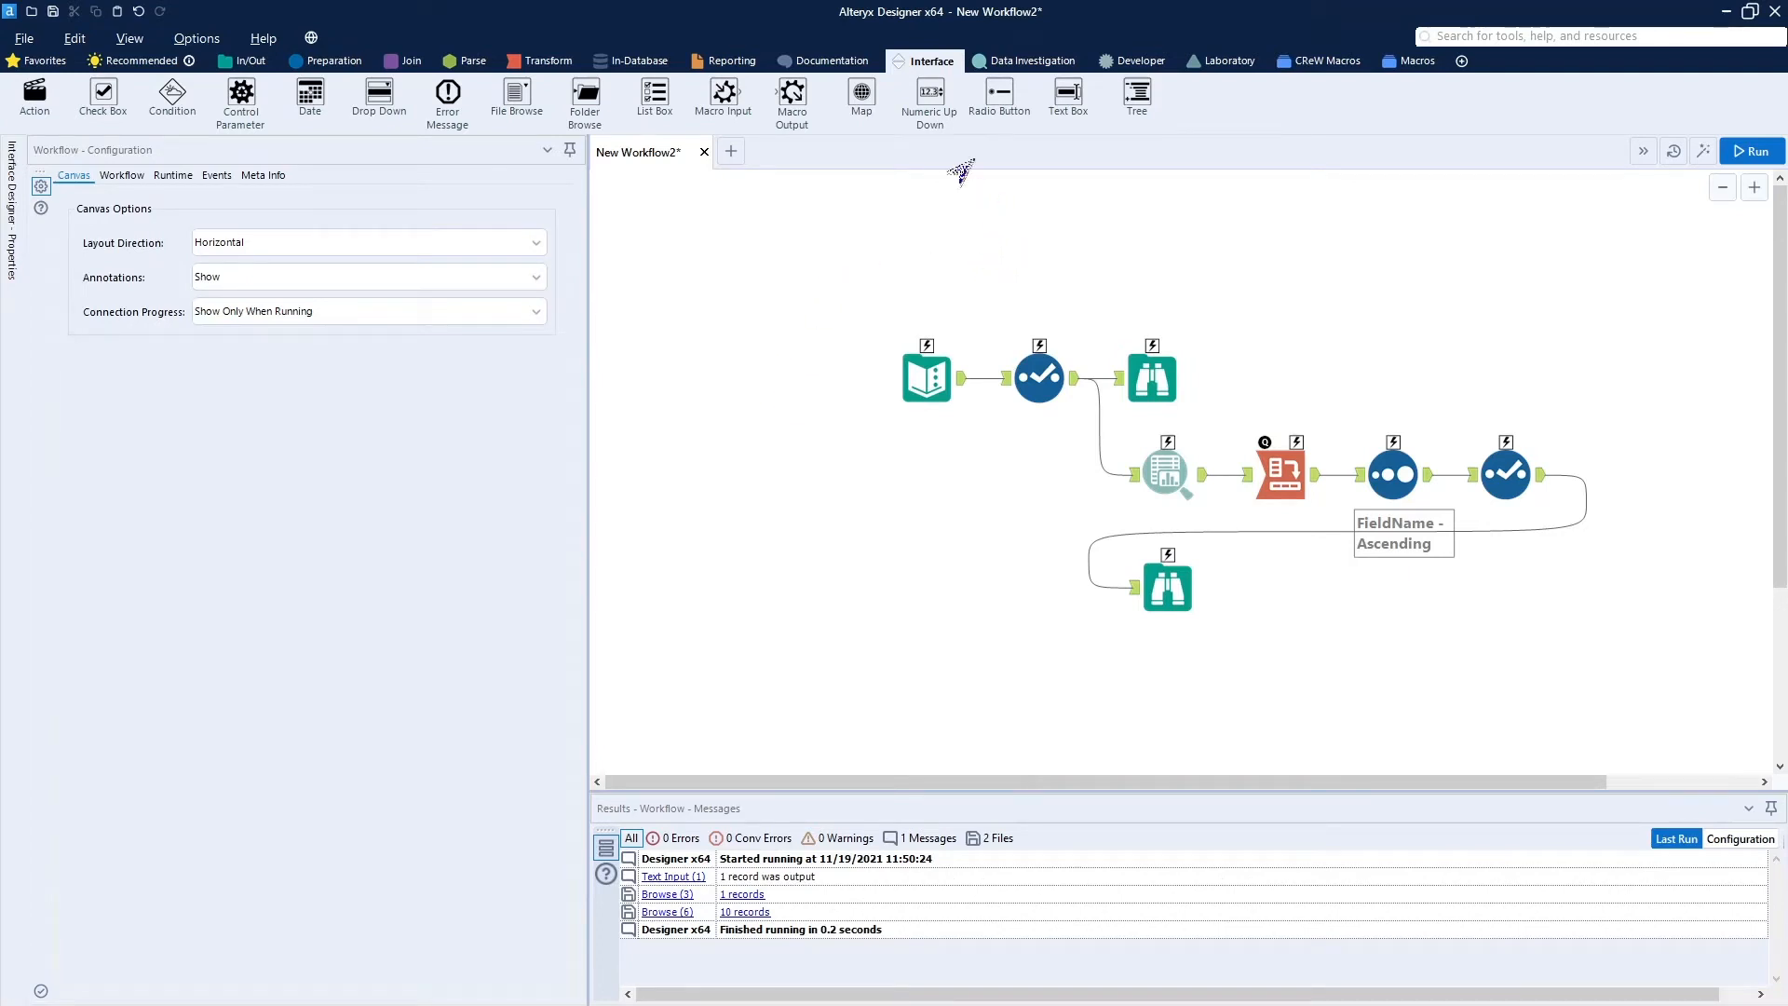
{"action": "left_click_drag", "start_coordinate": [929, 93], "coordinate": [708, 272]}
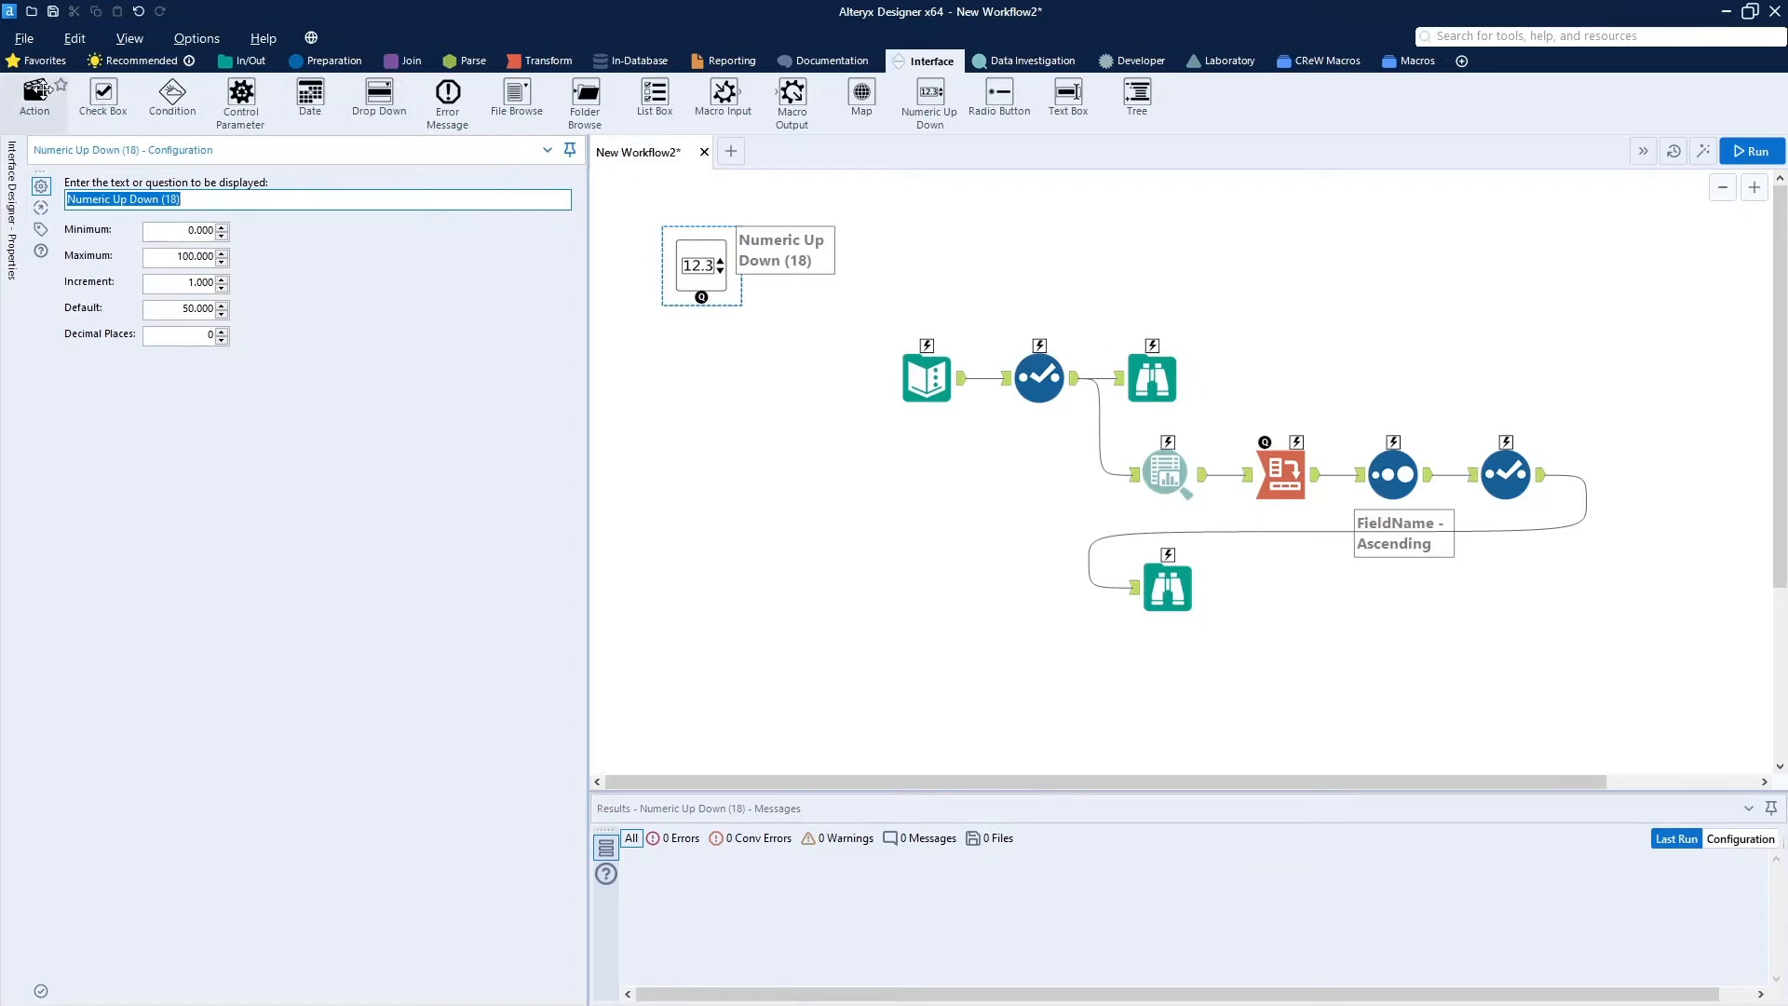
{"action": "left_click", "coordinate": [188, 231]}
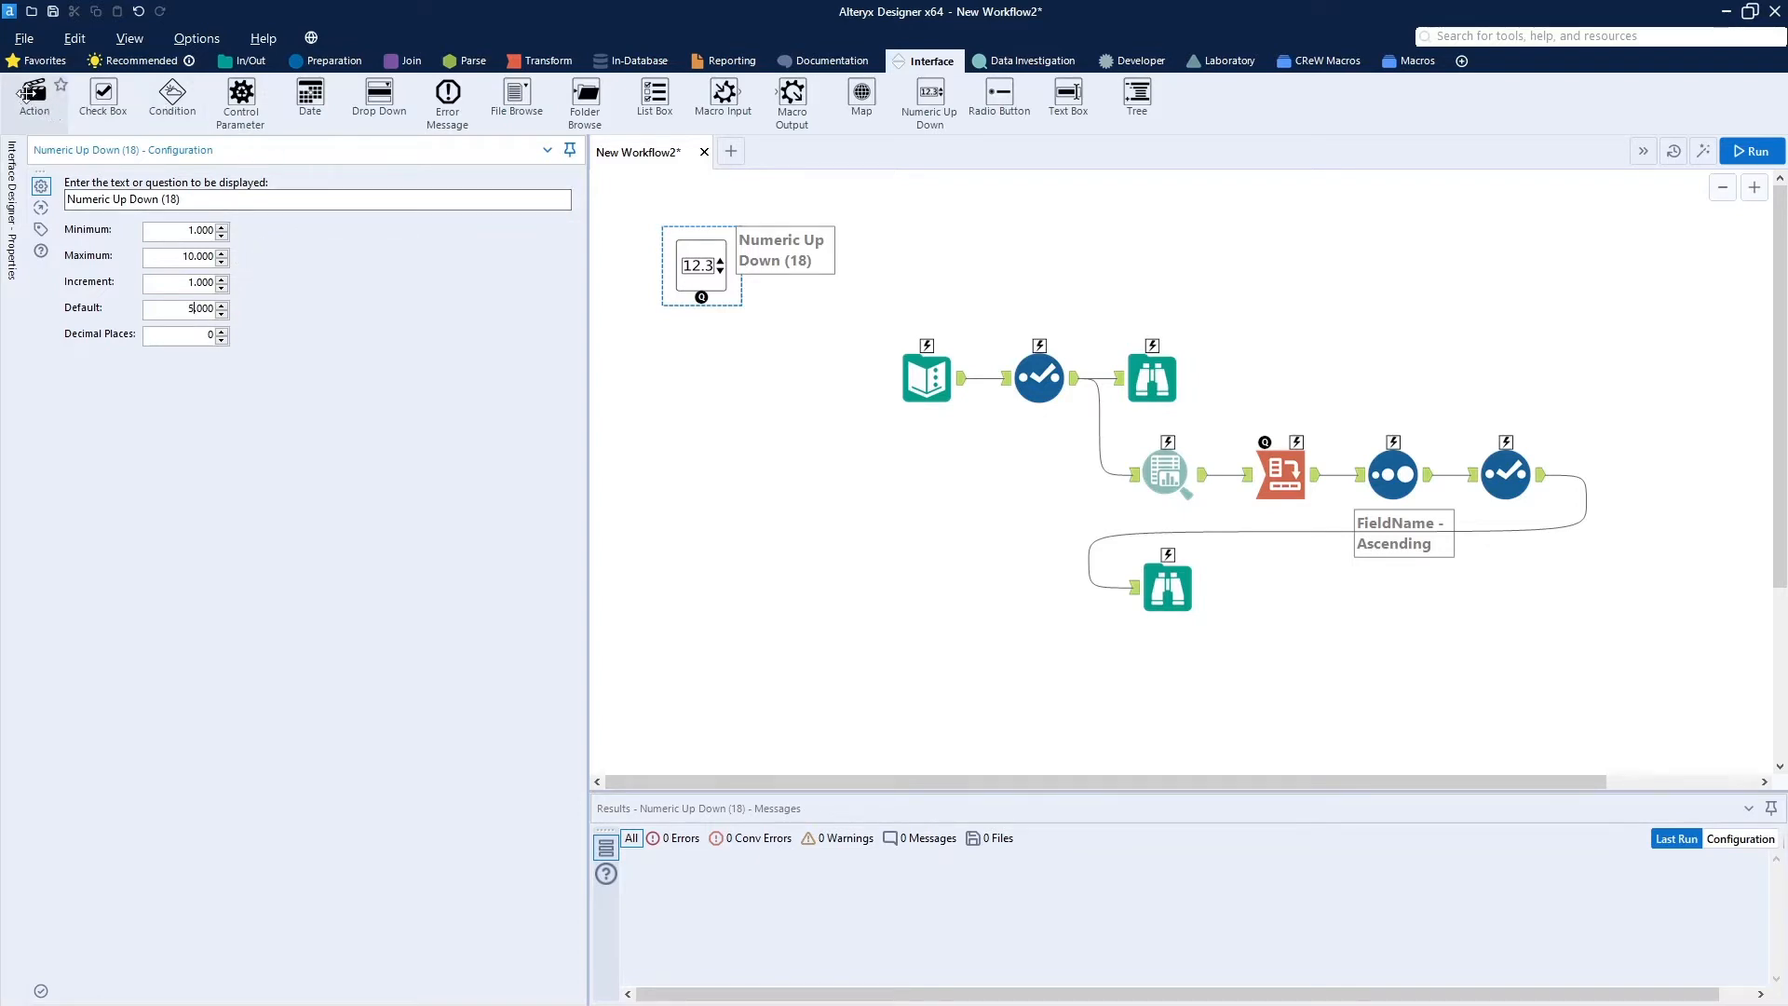
Link the Numeric Up Down to the Text Input through an Action tool that updates the cell in row 1, column 1.
{"action": "left_click_drag", "start_coordinate": [52, 117], "coordinate": [928, 373]}
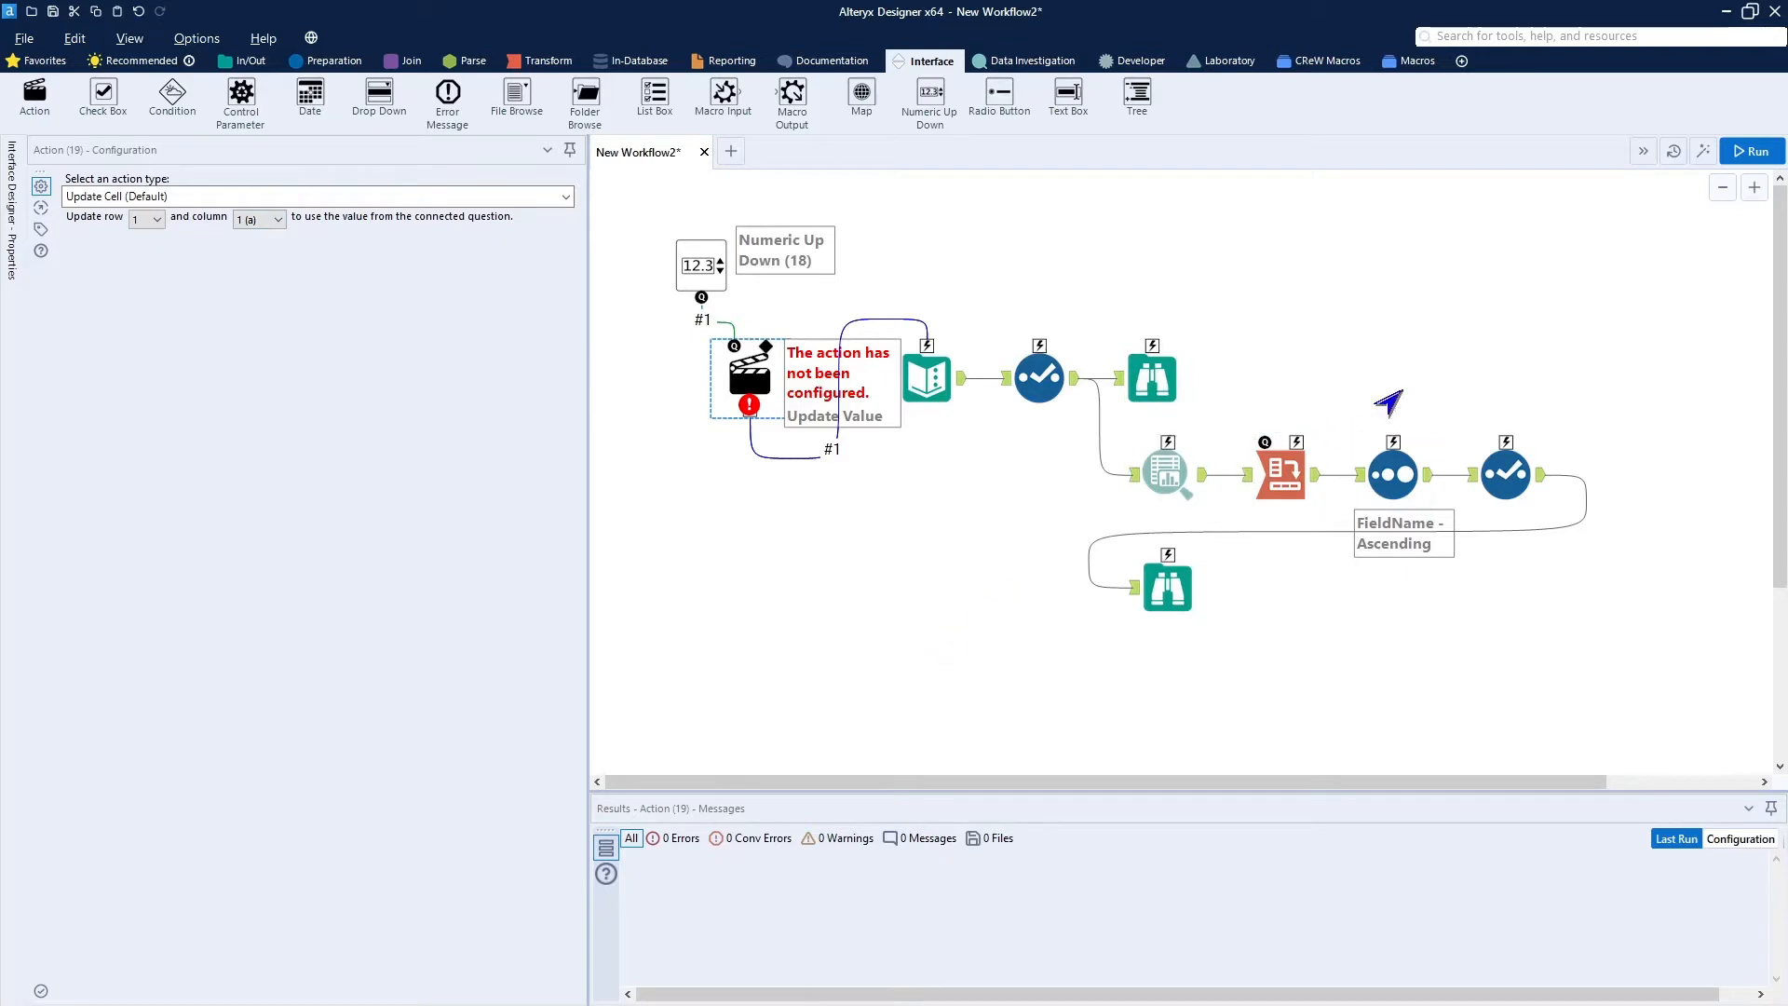
{"action": "left_click", "coordinate": [1736, 156]}
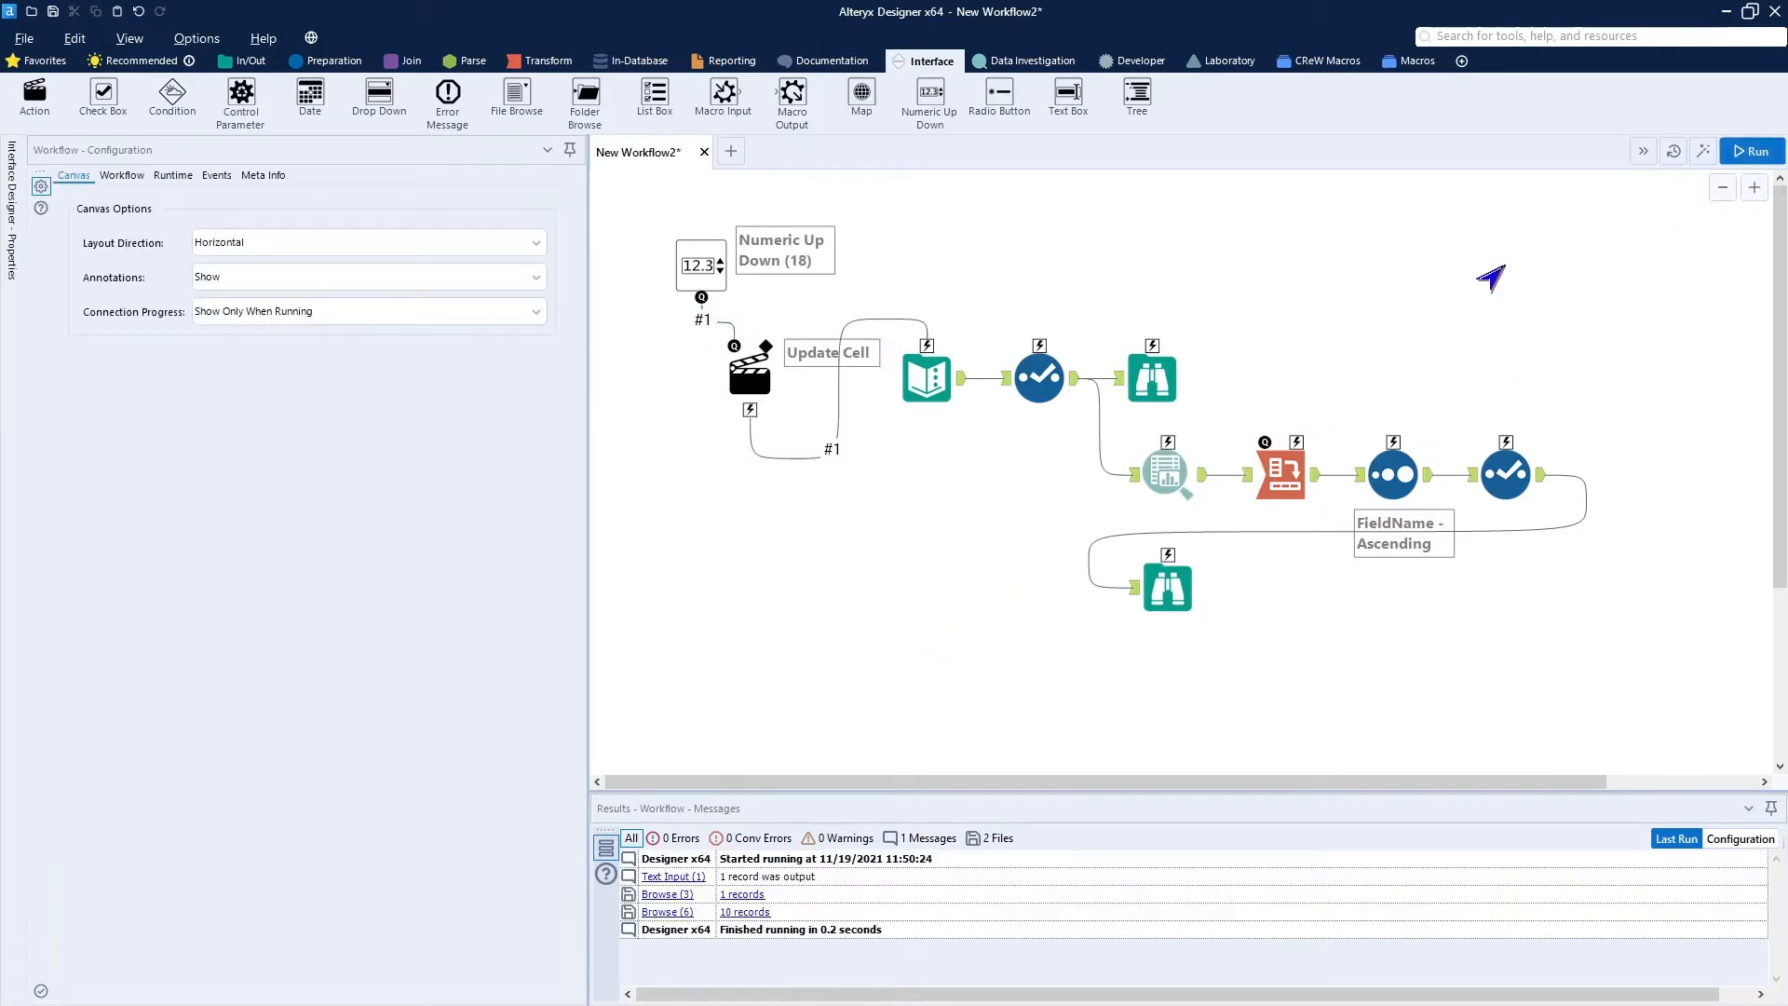
Run the workflow as an analytic app with 8 as the Numeric Up Down answer.
{"action": "left_click", "coordinate": [1699, 150]}
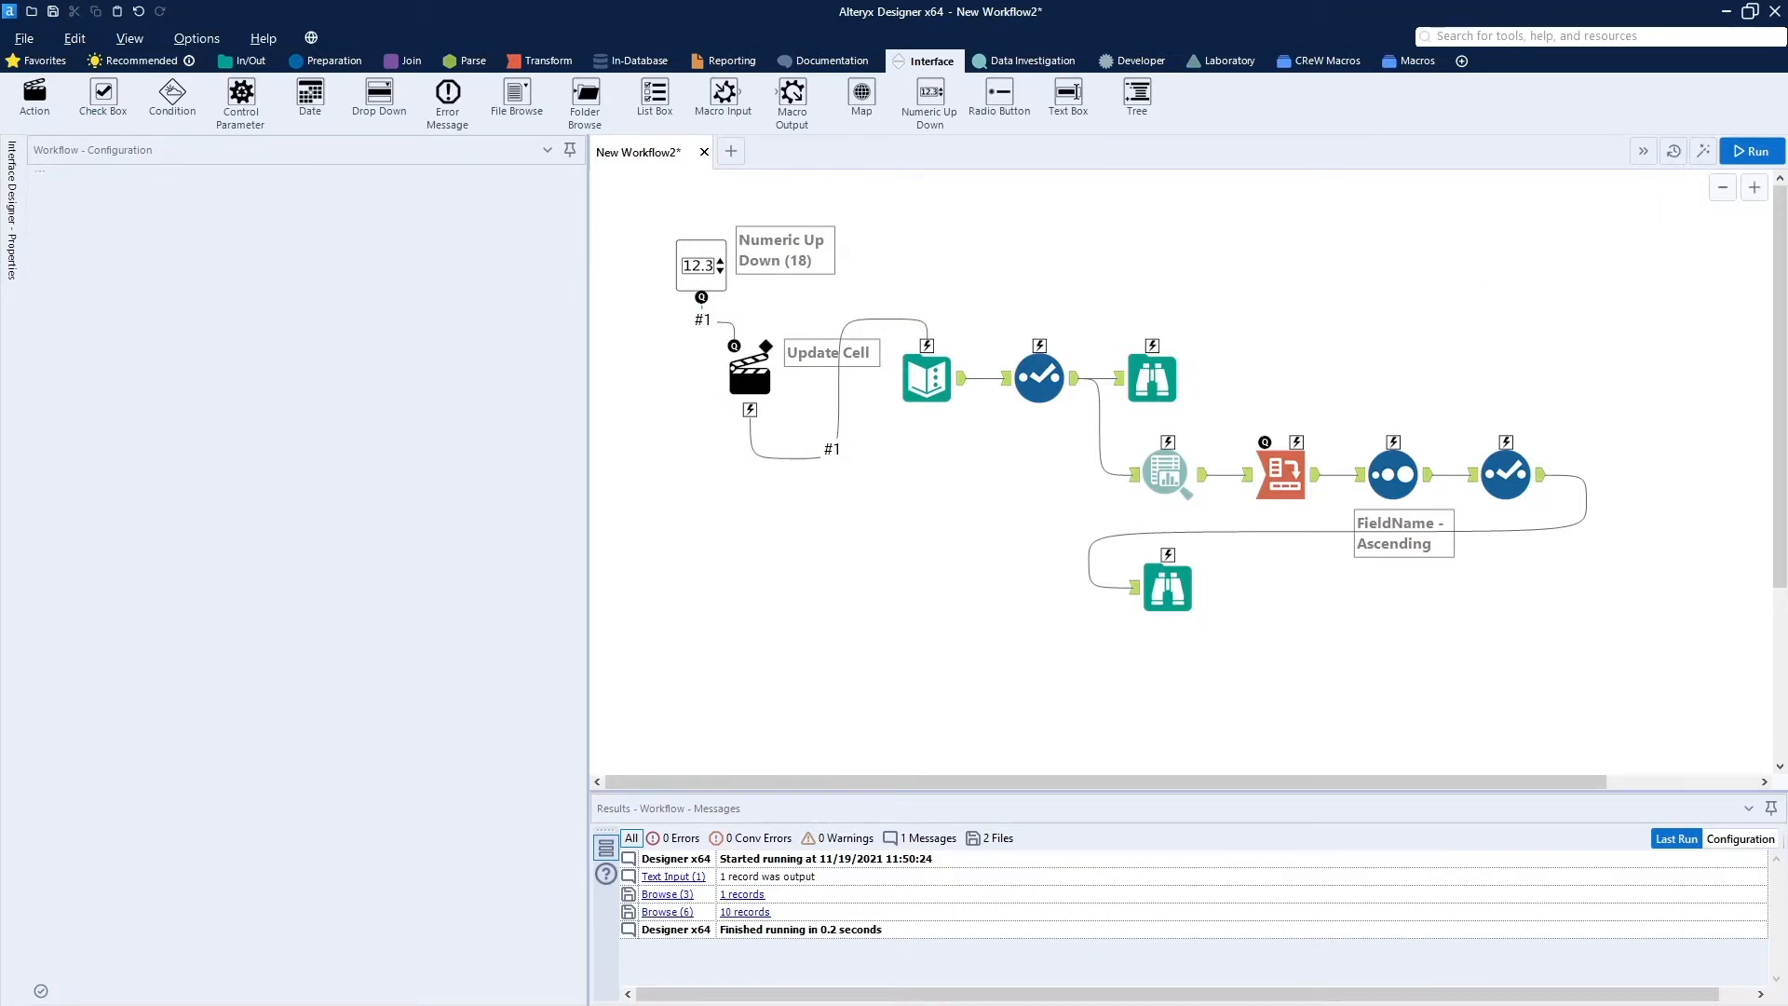
{"action": "left_click_drag", "start_coordinate": [167, 471], "coordinate": [875, 264]}
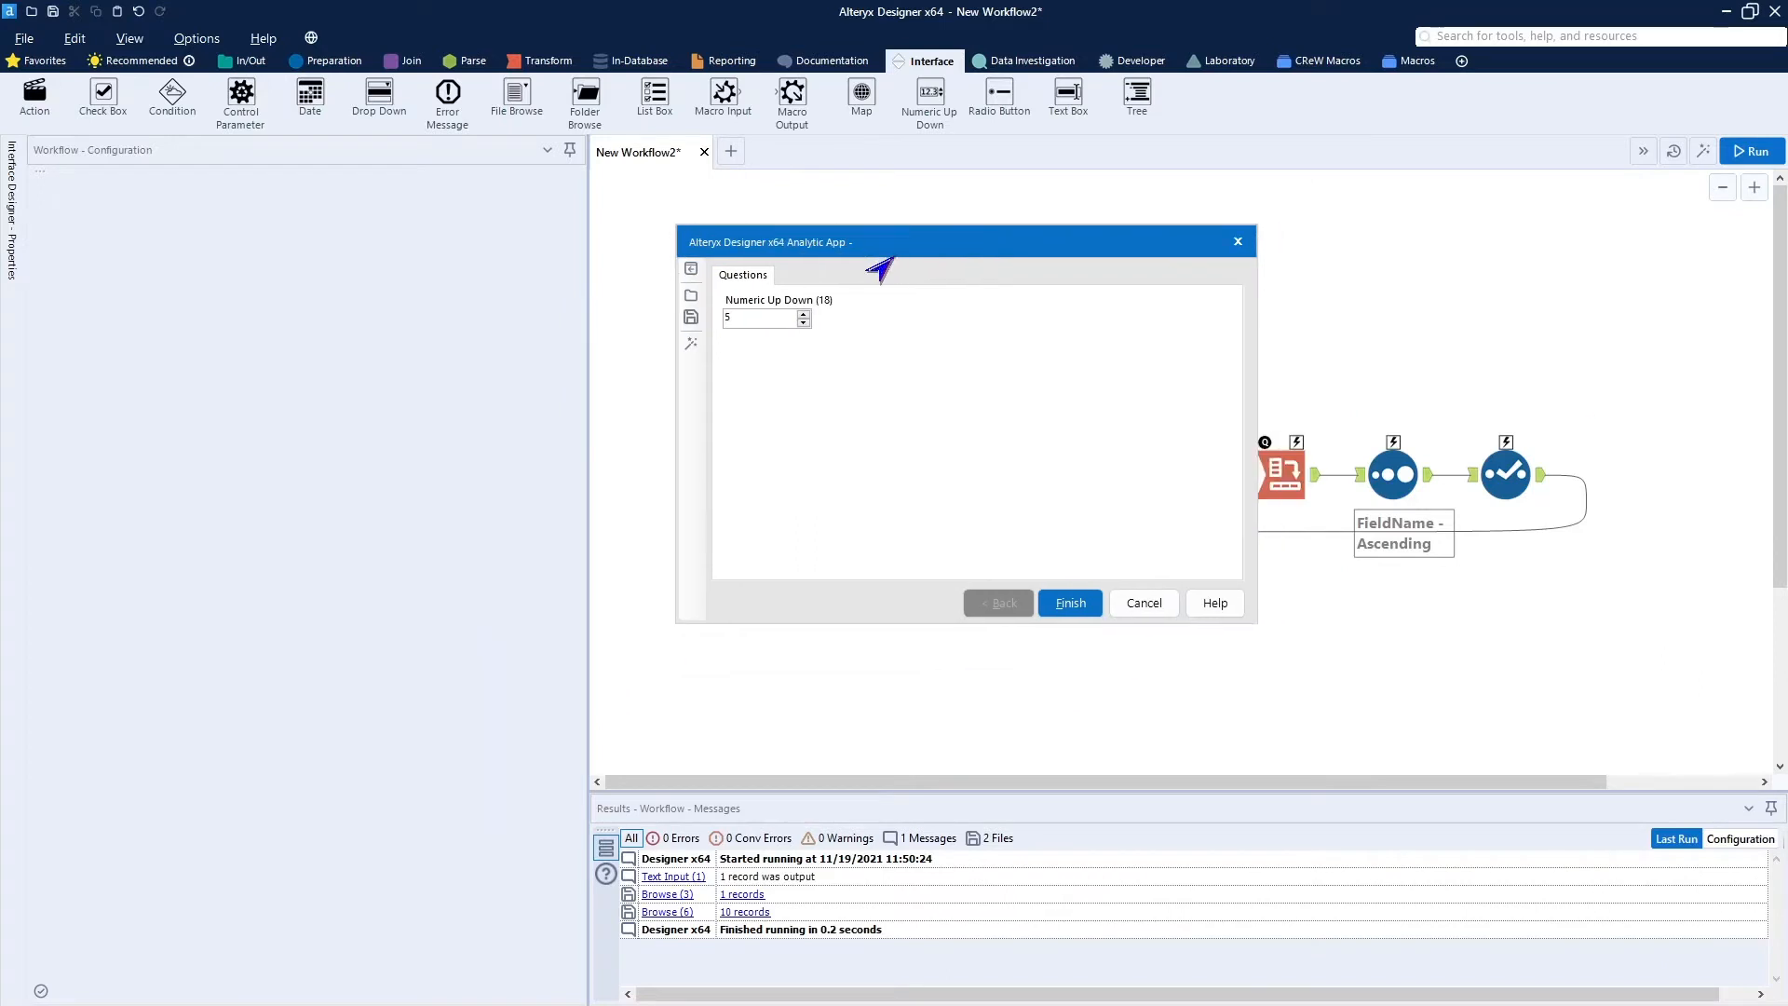
{"action": "left_click", "coordinate": [803, 313]}
{"action": "type", "text": "8"}
{"action": "left_click", "coordinate": [1070, 604]}
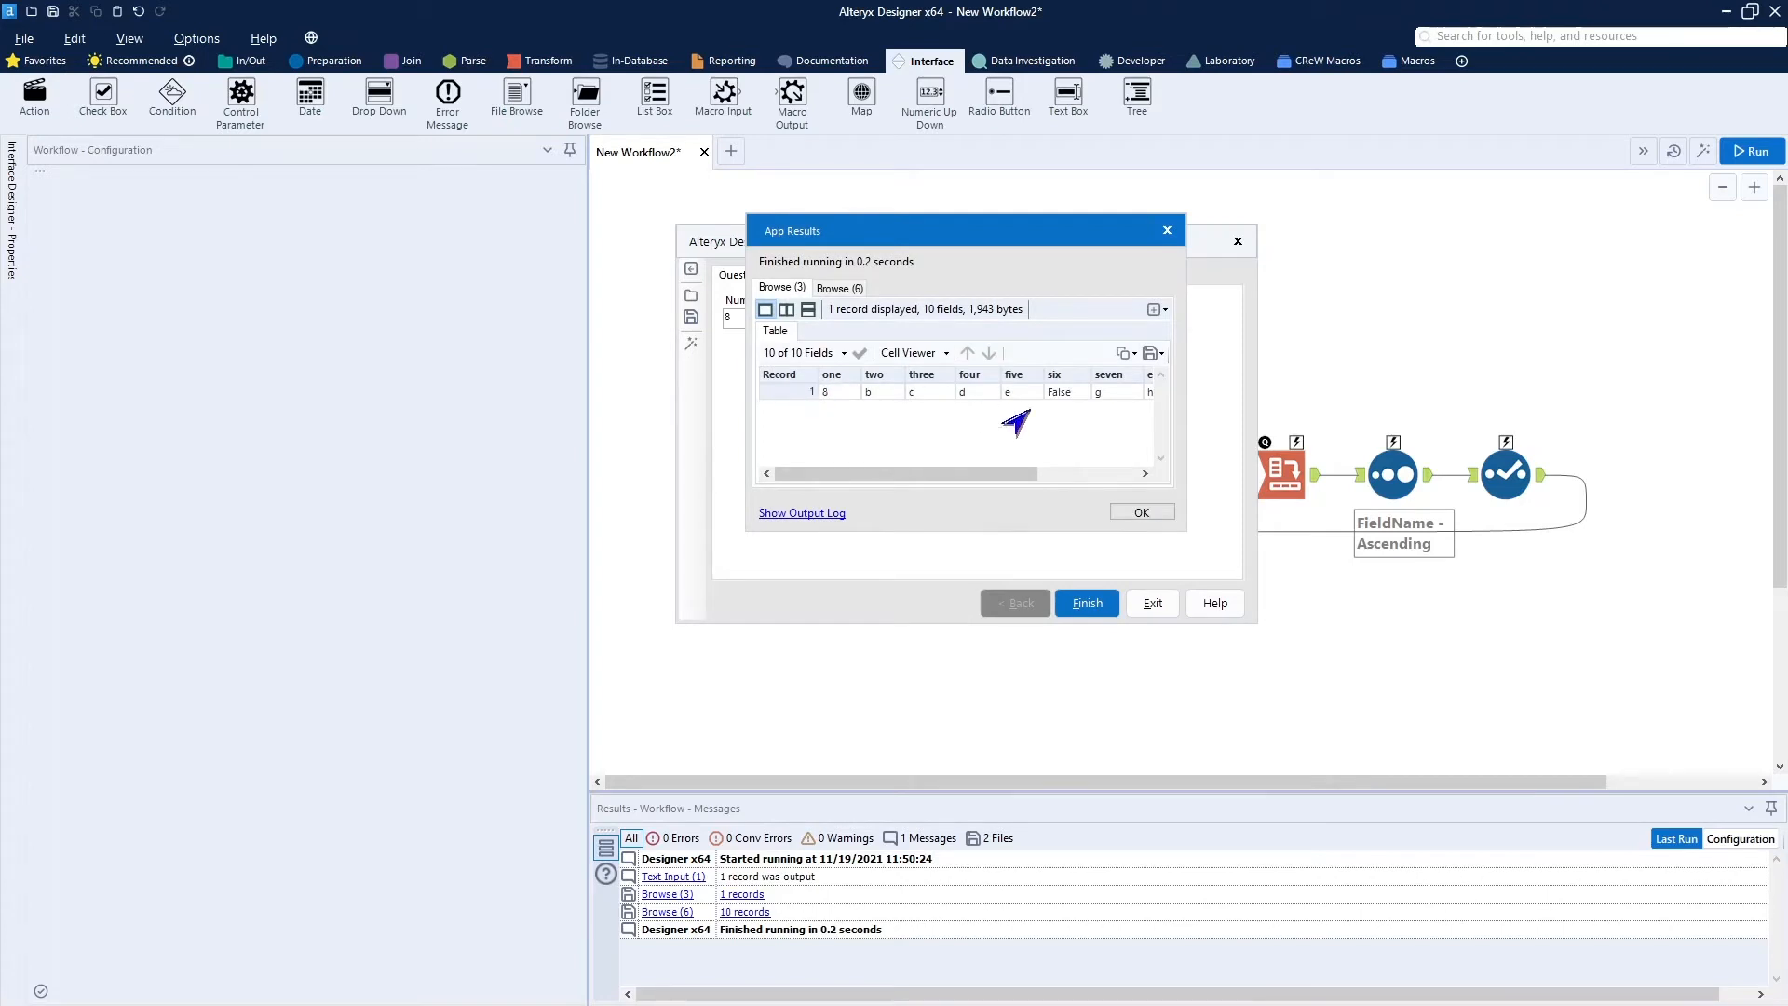
Examine the records and field data types in the Browse (6) results, and exit the app.
{"action": "left_click", "coordinate": [832, 292]}
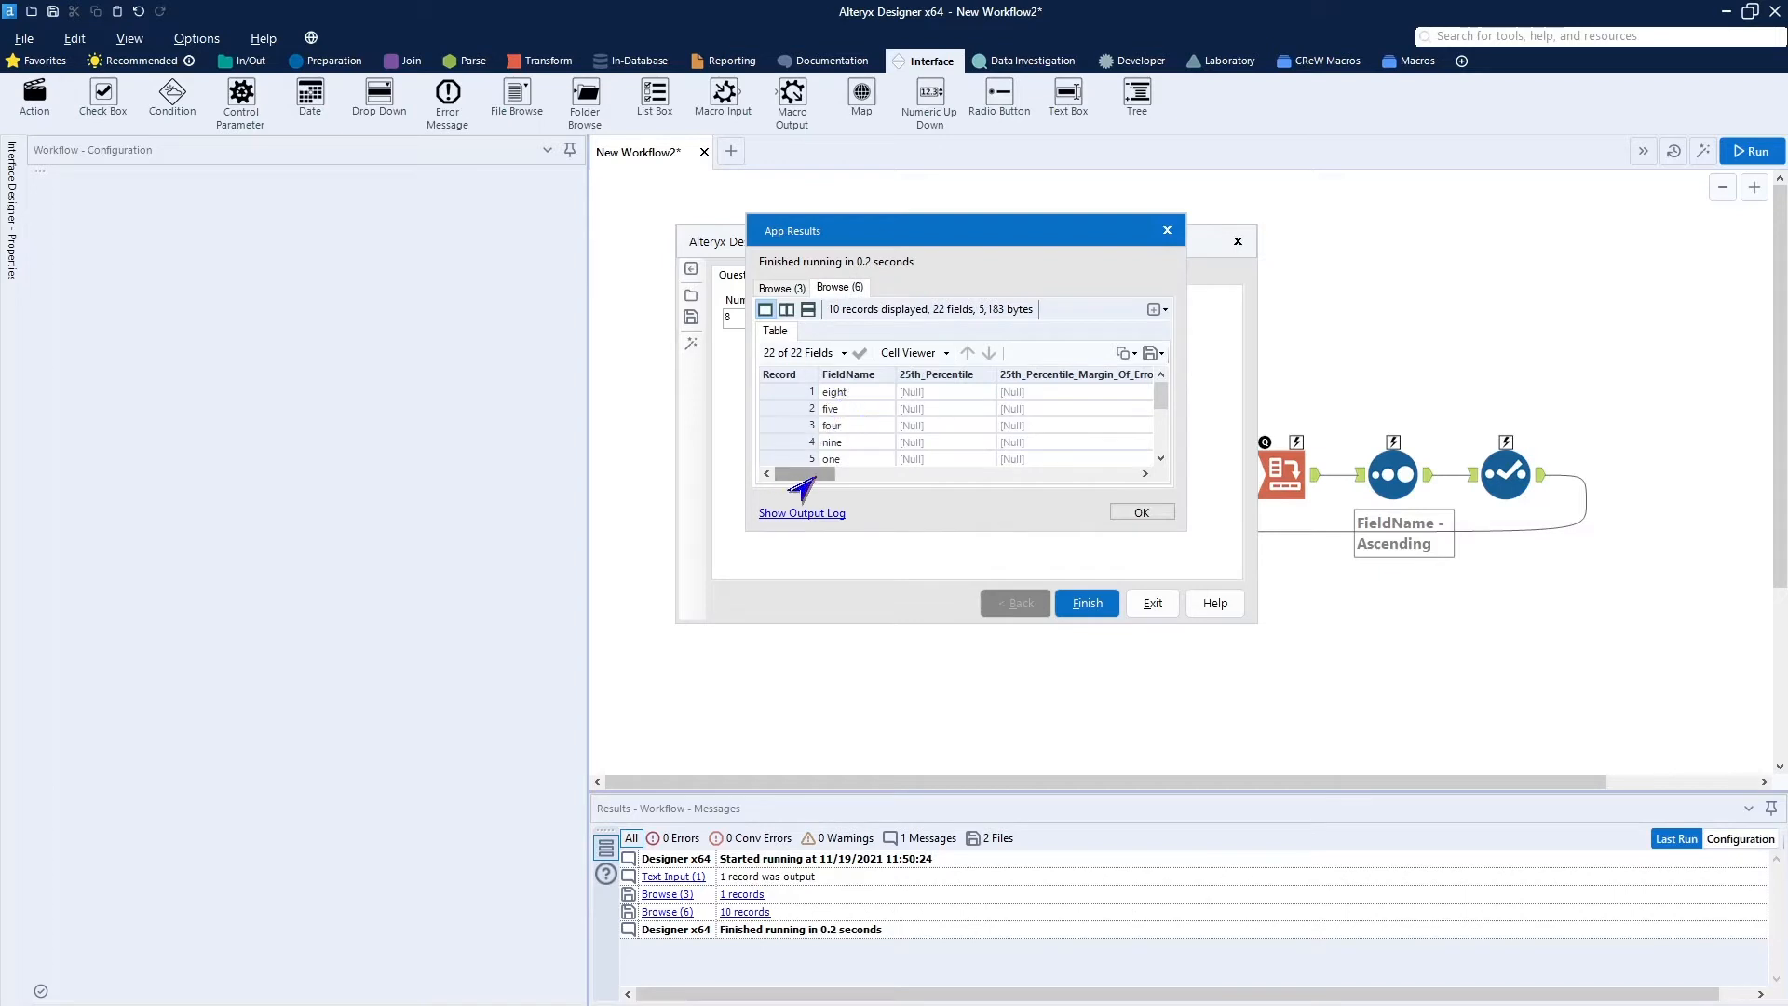
{"action": "scroll", "coordinate": [887, 430], "scroll_direction": "down", "scroll_amount": 2}
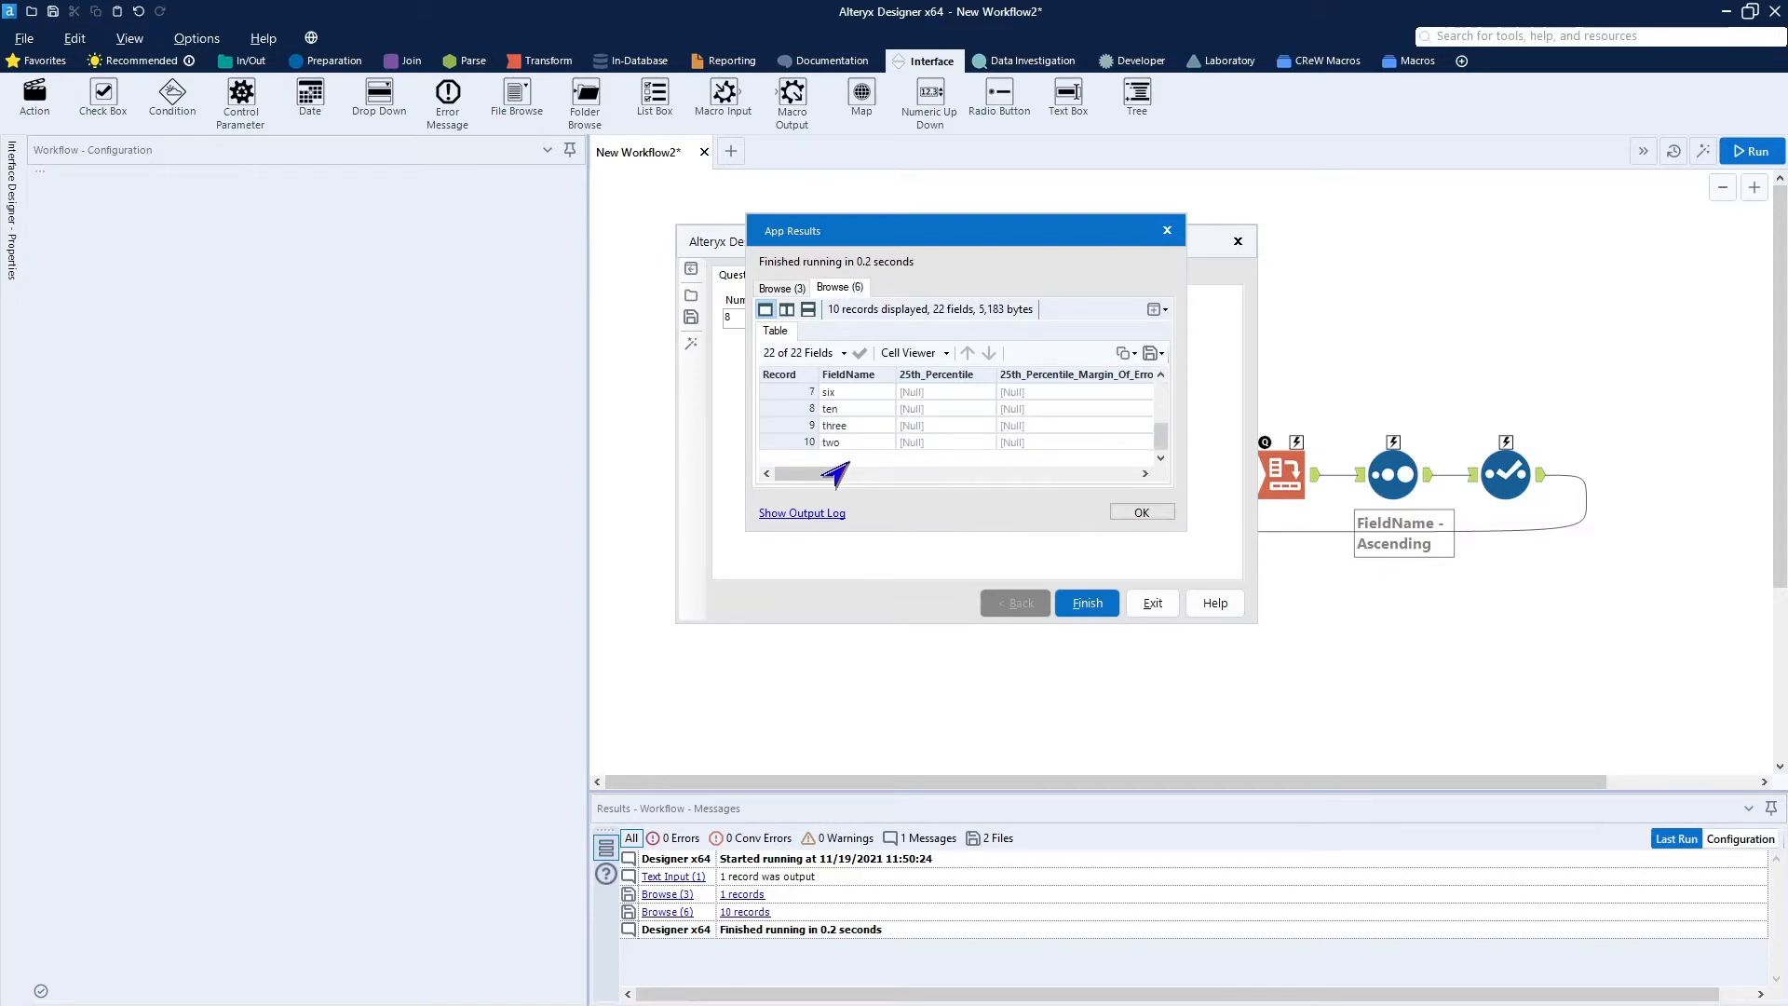
{"action": "scroll", "coordinate": [851, 447], "scroll_direction": "up", "scroll_amount": 2}
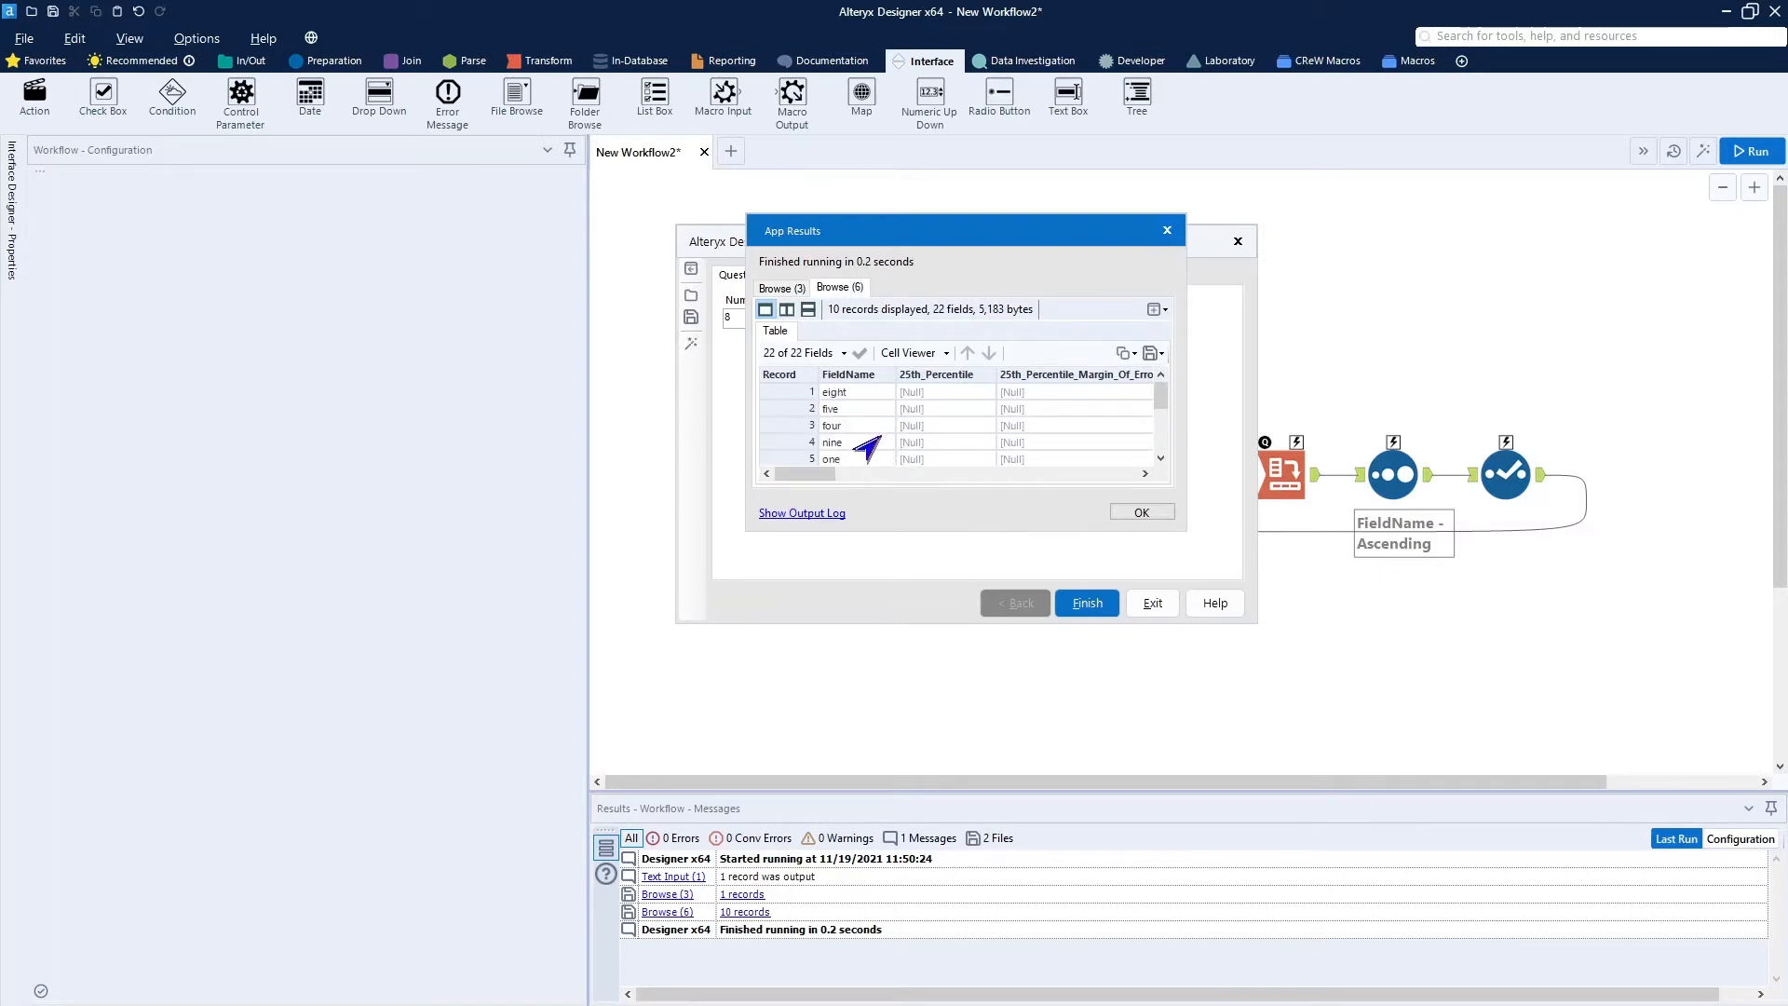
{"action": "left_click_drag", "start_coordinate": [803, 475], "coordinate": [981, 532]}
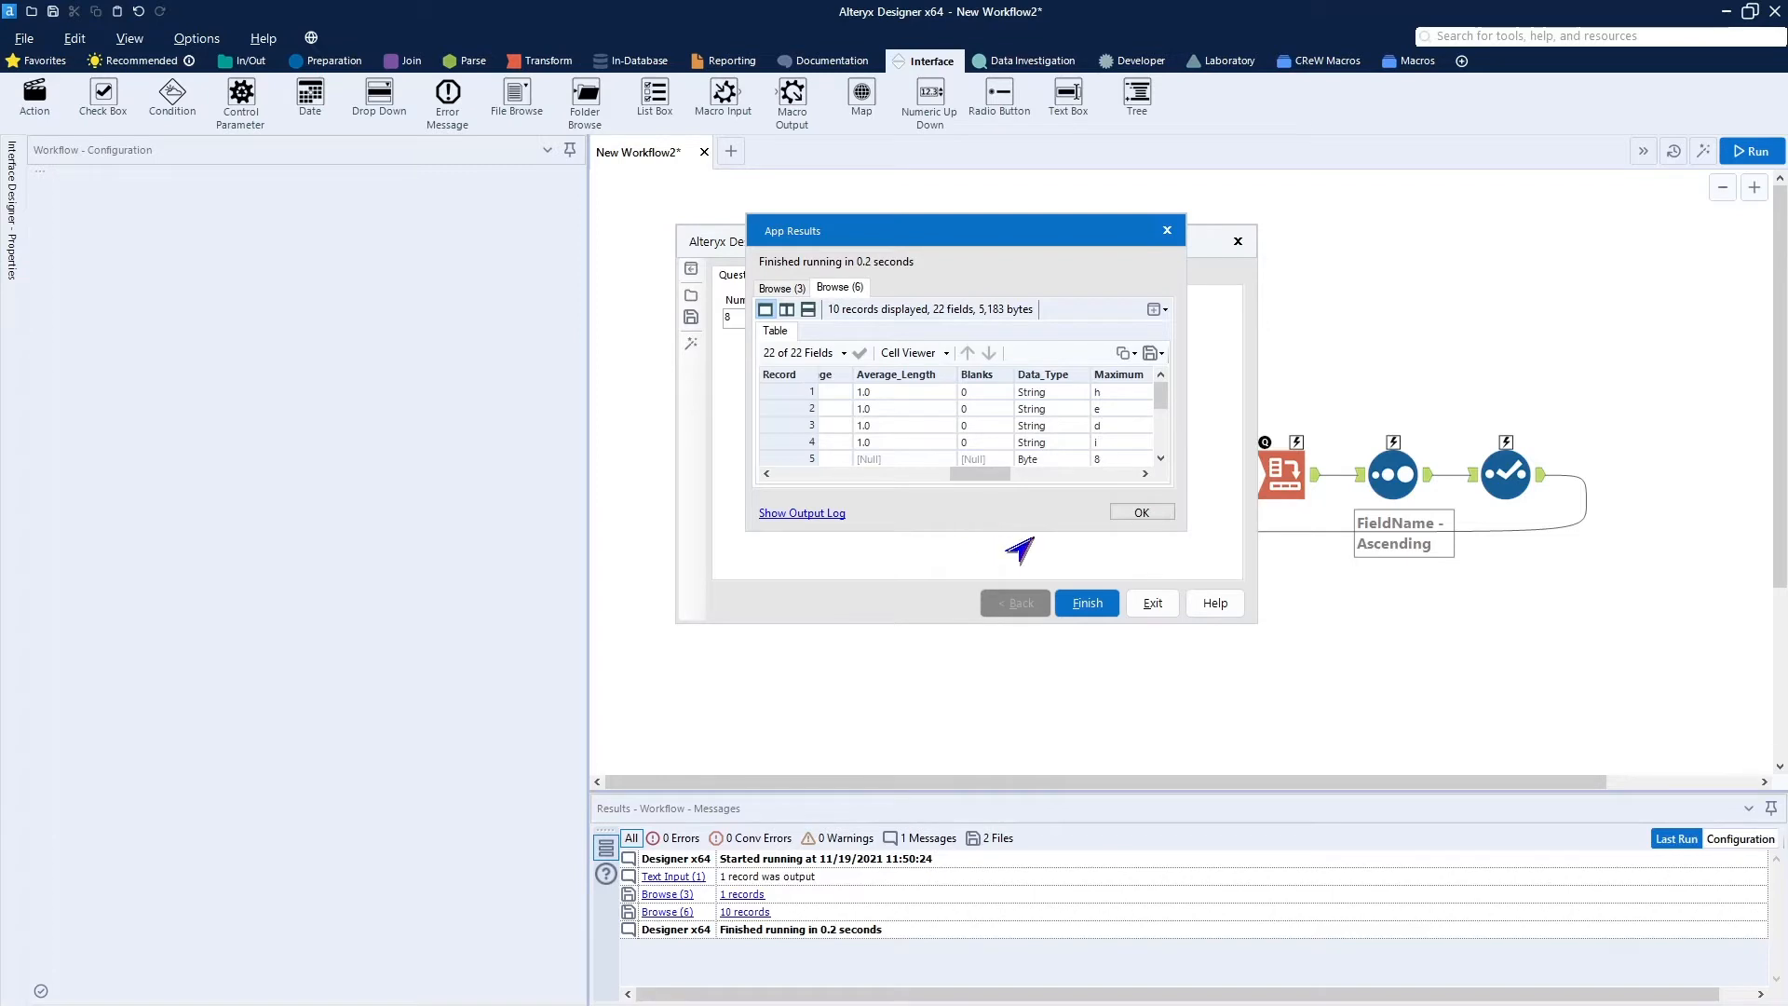
{"action": "left_click", "coordinate": [1138, 513]}
{"action": "left_click", "coordinate": [1151, 605]}
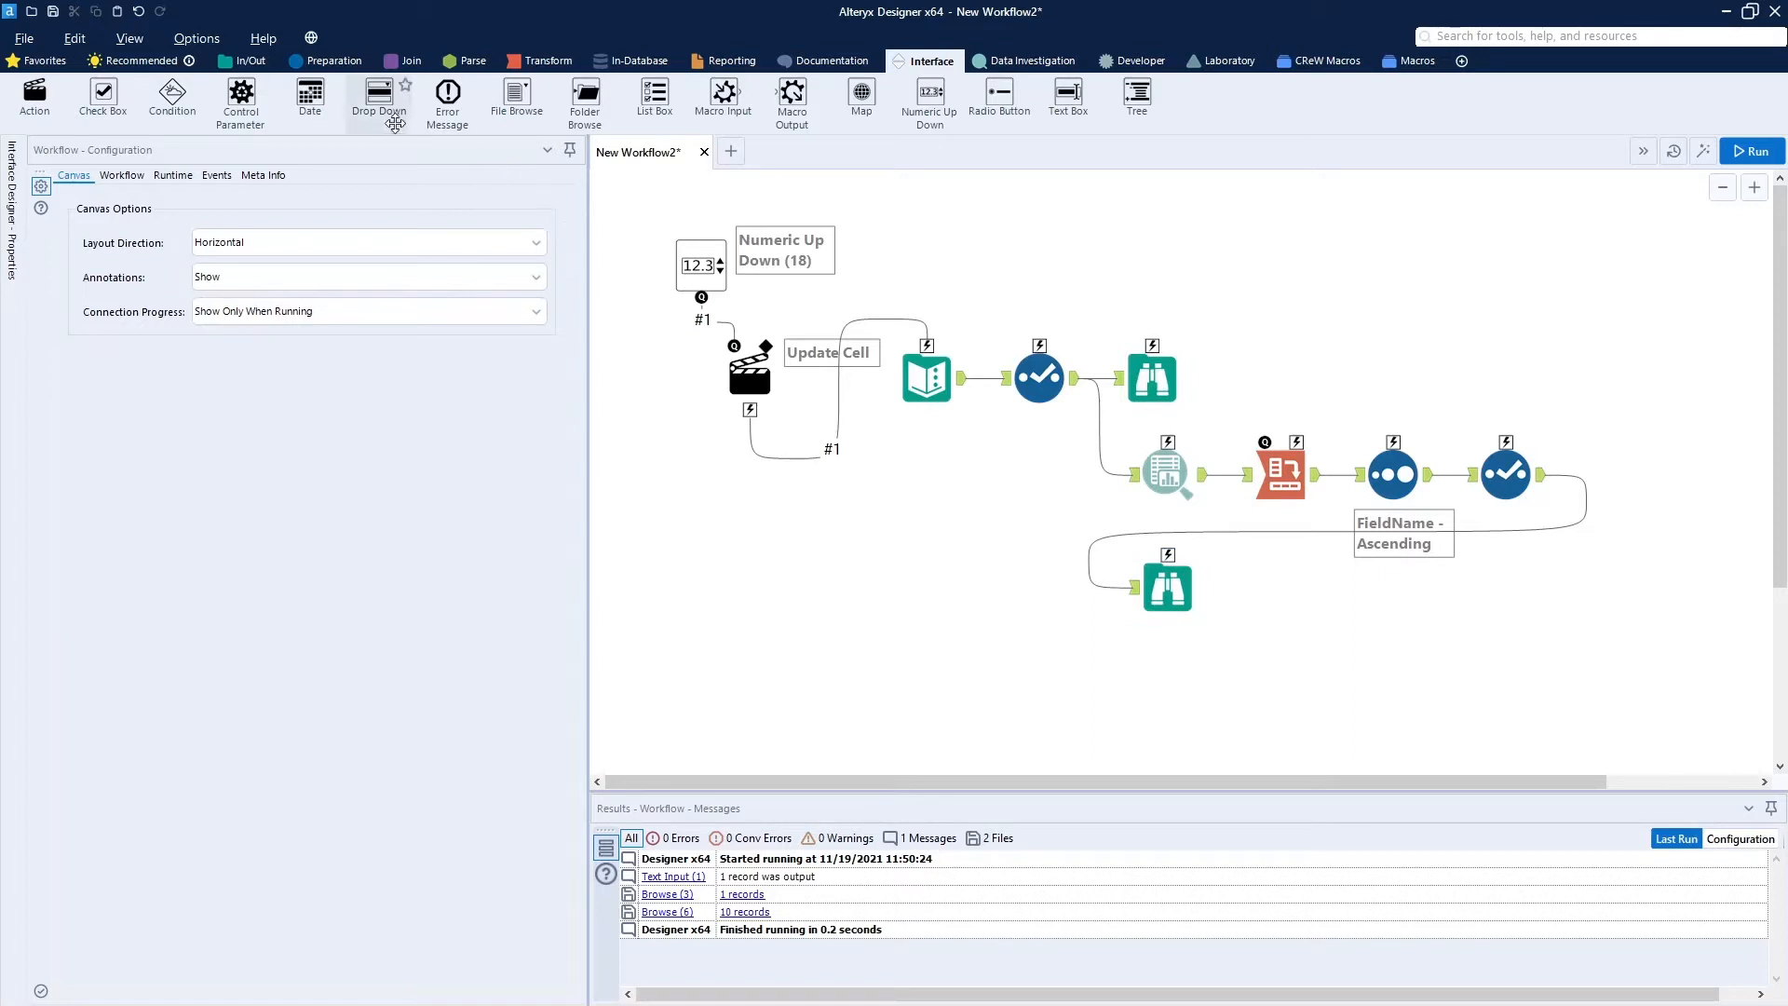
Add a second Action tool below the first, linking the Numeric Up Down to the Sort tool.
{"action": "left_click_drag", "start_coordinate": [28, 100], "coordinate": [783, 551]}
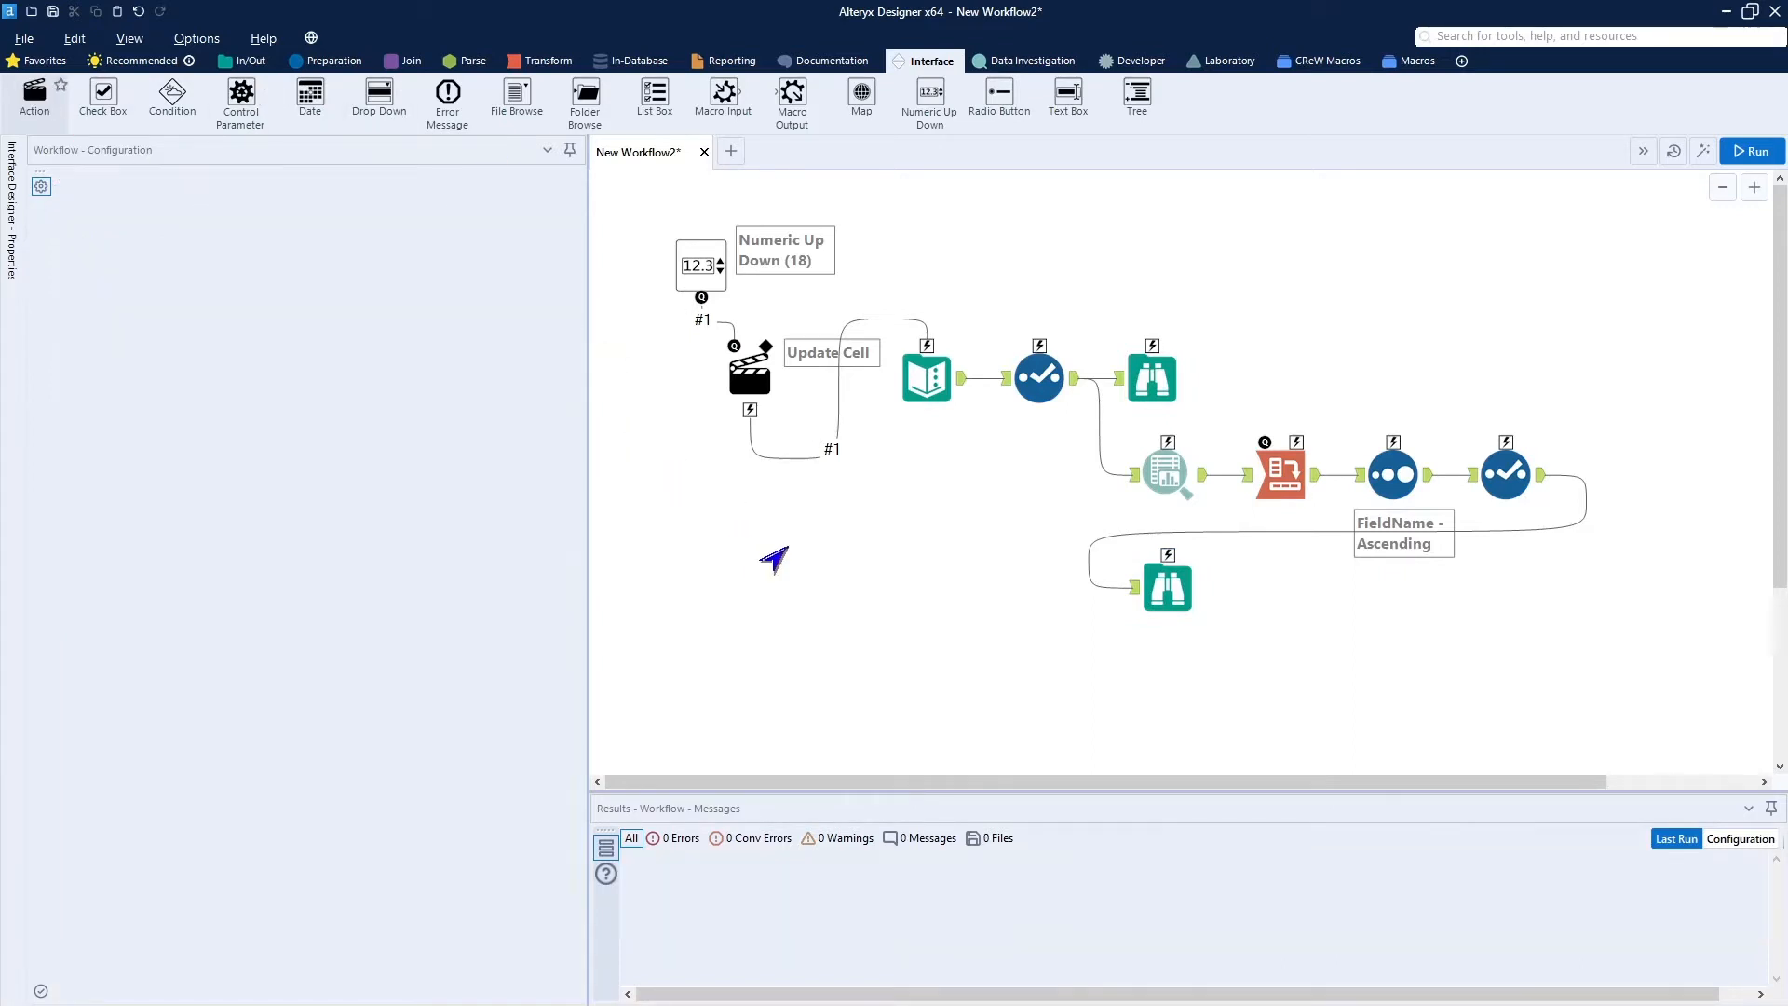
{"action": "left_click_drag", "start_coordinate": [705, 311], "coordinate": [765, 508]}
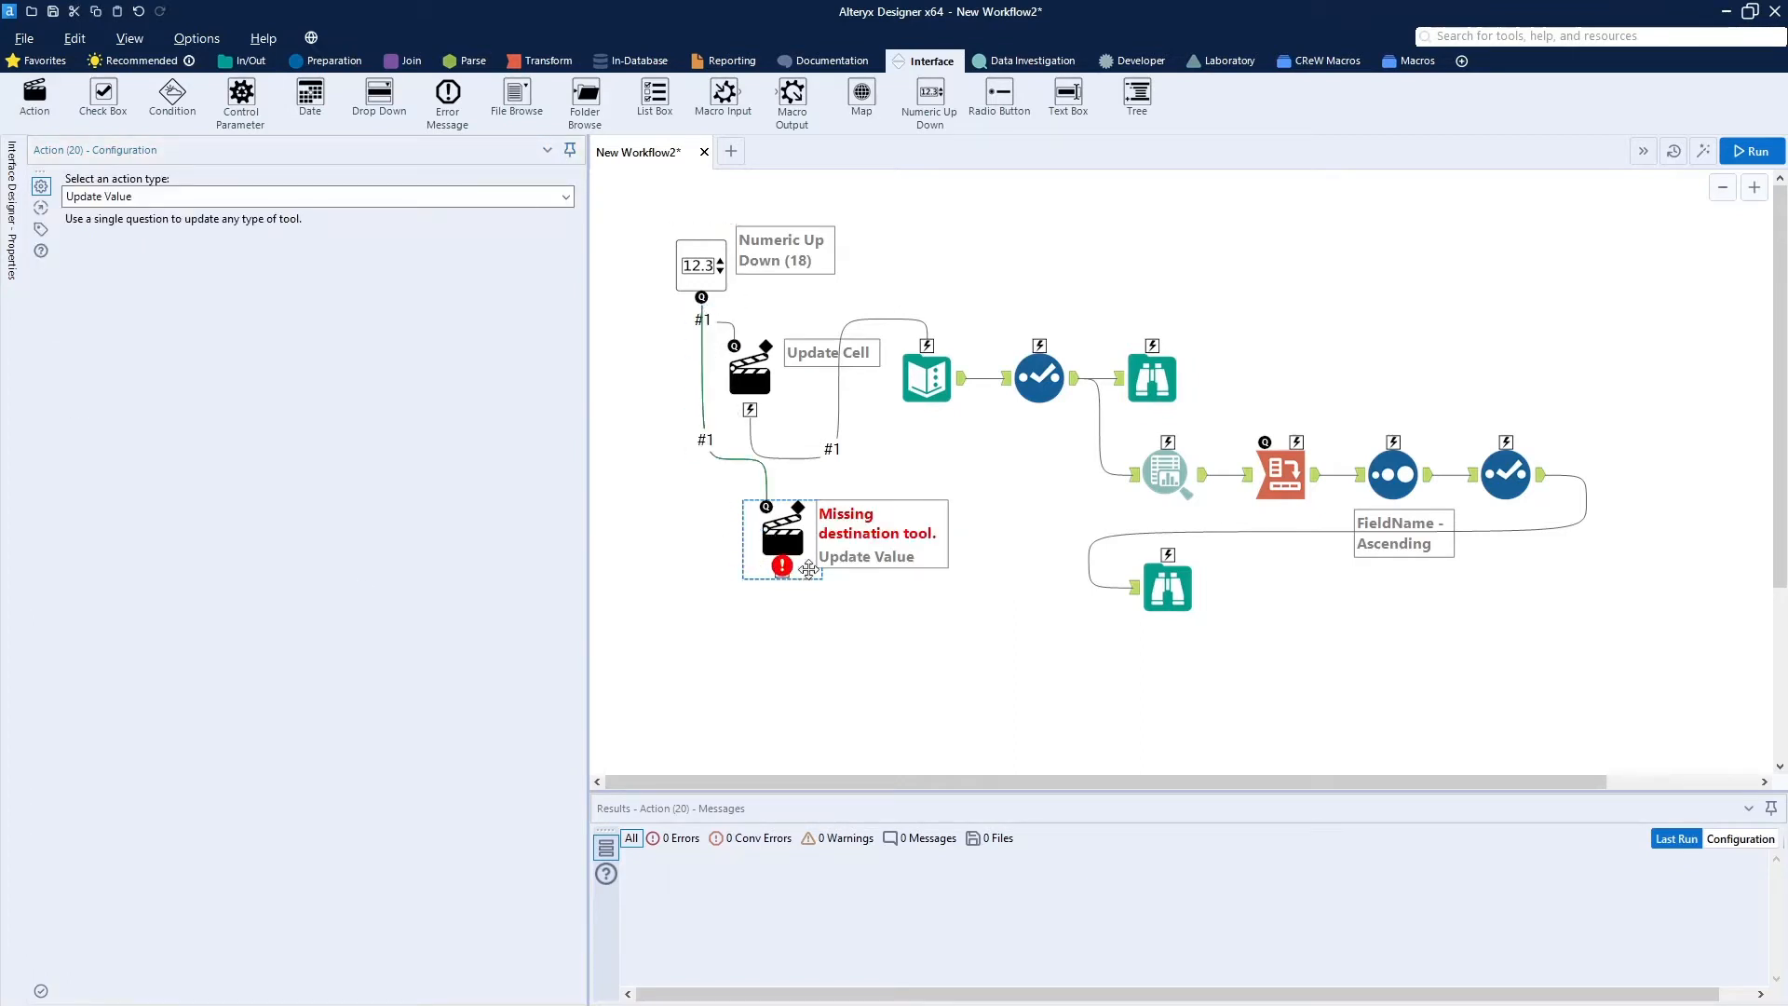
{"action": "left_click_drag", "start_coordinate": [782, 576], "coordinate": [1397, 480]}
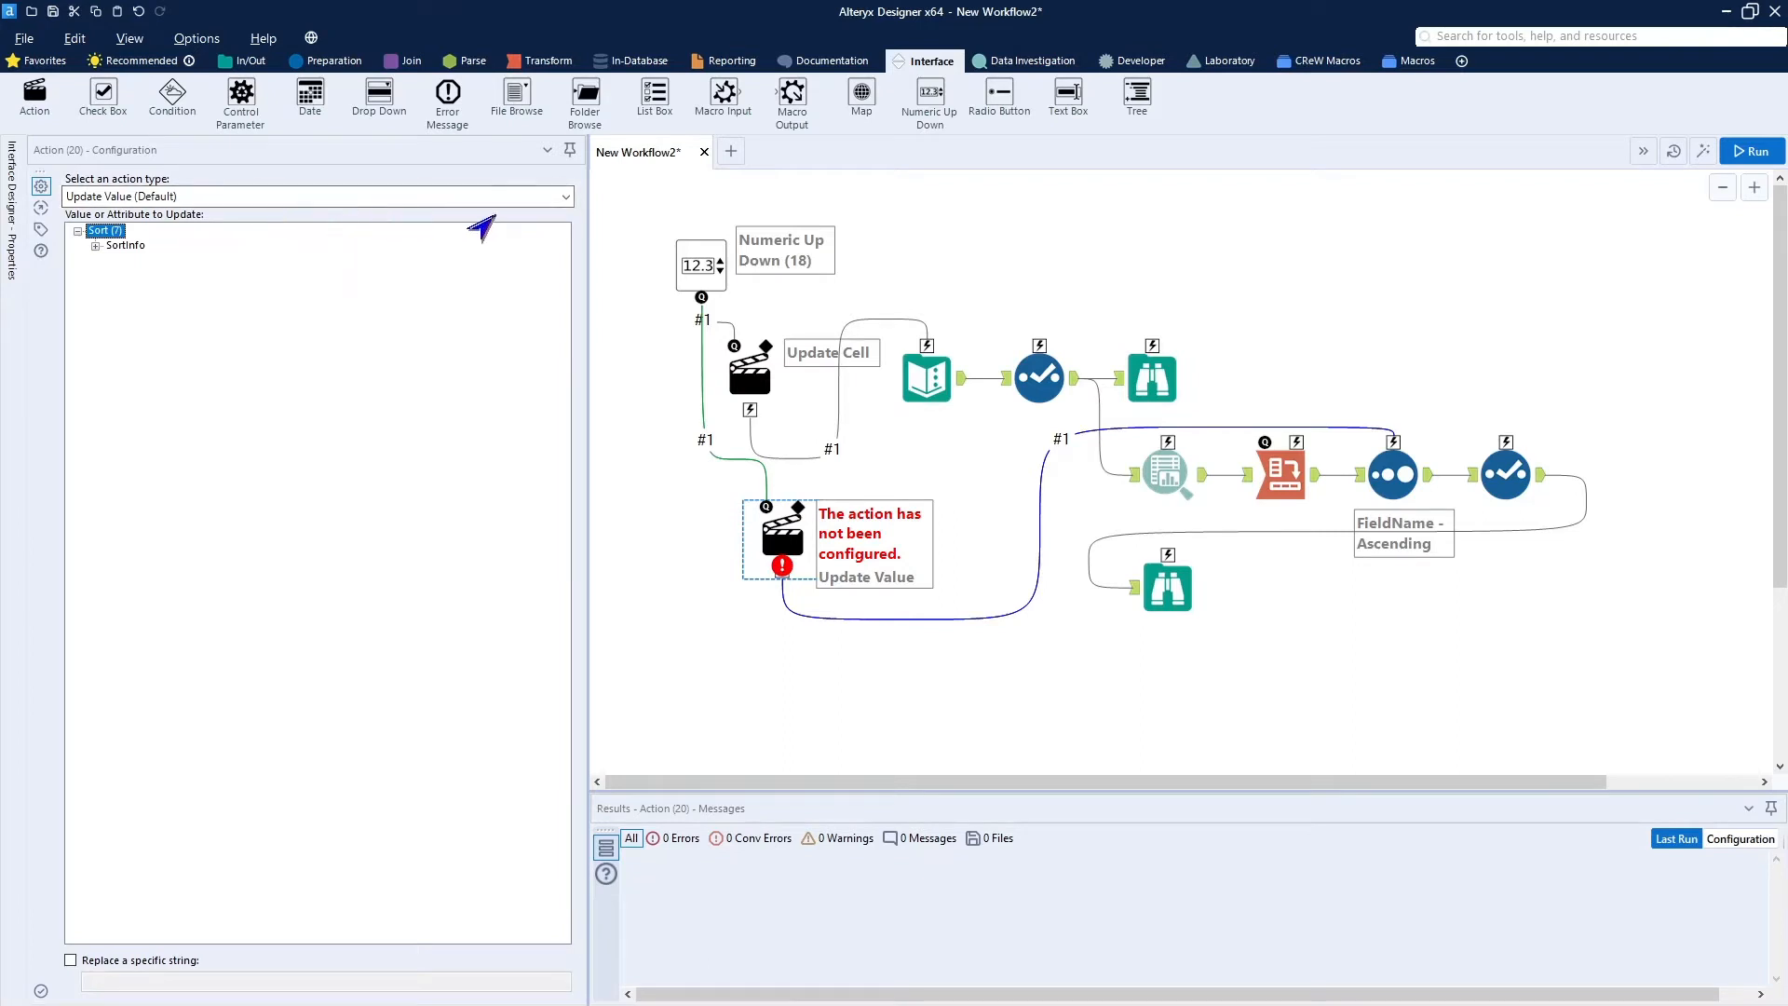
{"action": "left_click", "coordinate": [563, 197]}
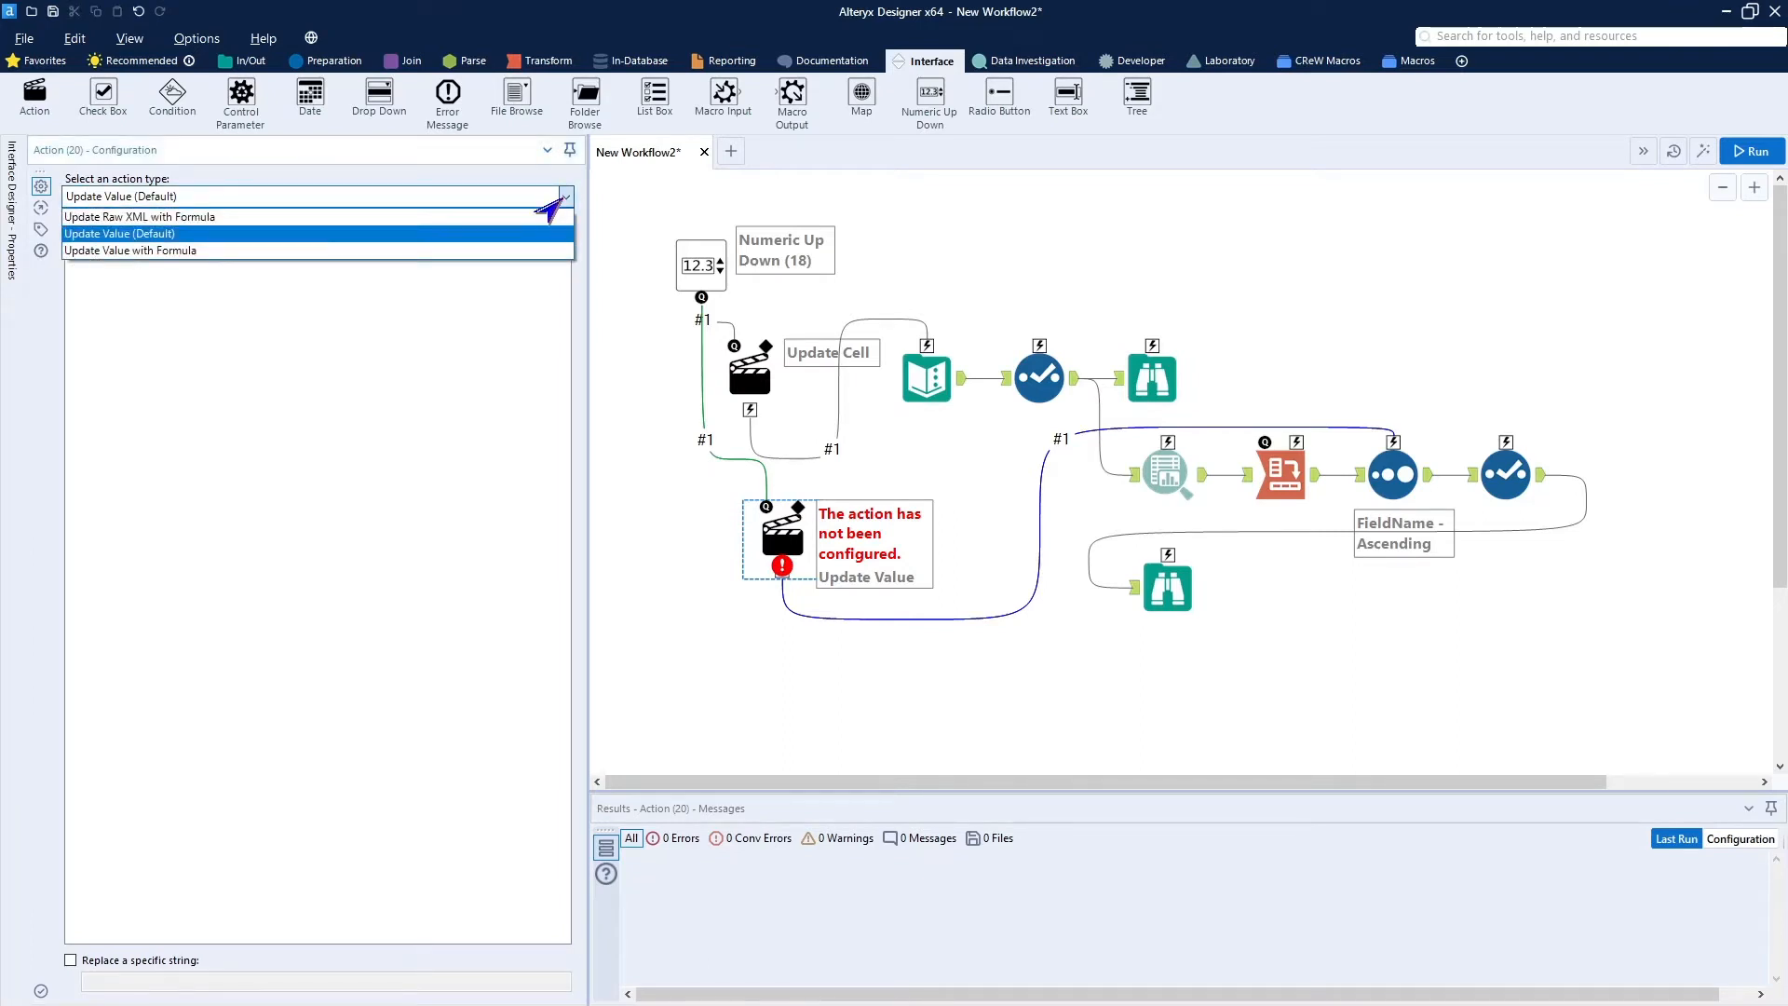
{"action": "left_click", "coordinate": [558, 233]}
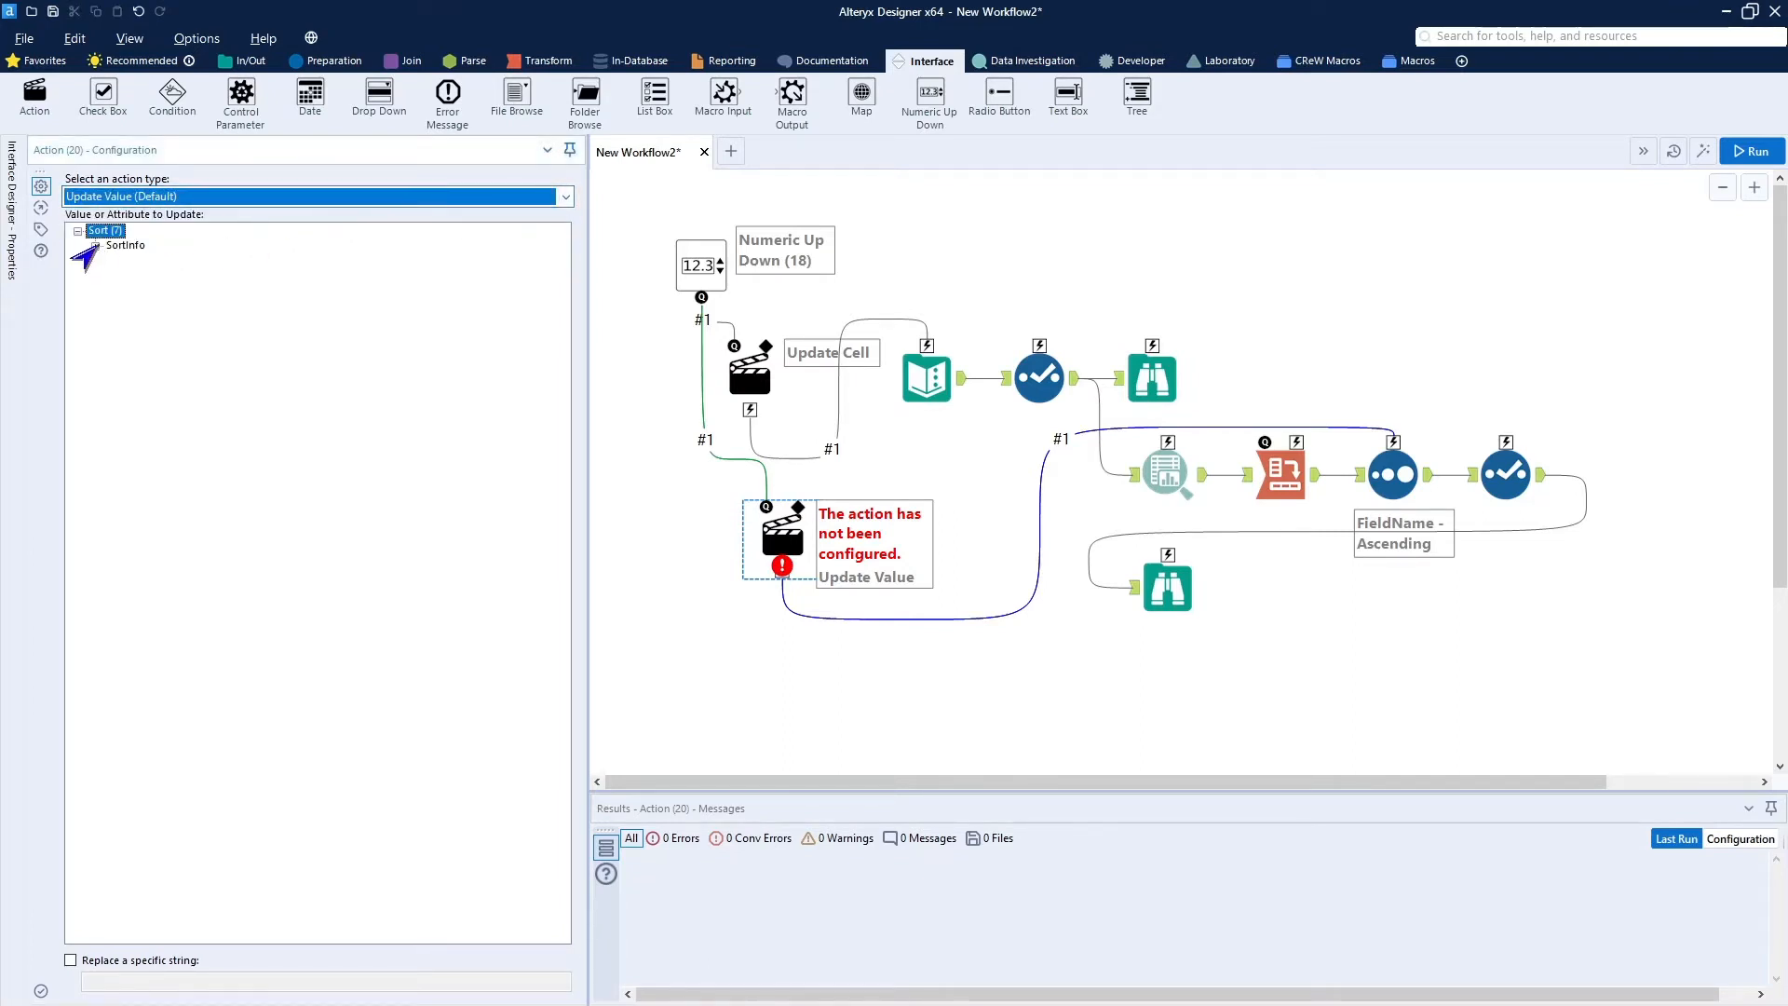
{"action": "left_click", "coordinate": [96, 244]}
{"action": "left_click", "coordinate": [112, 261]}
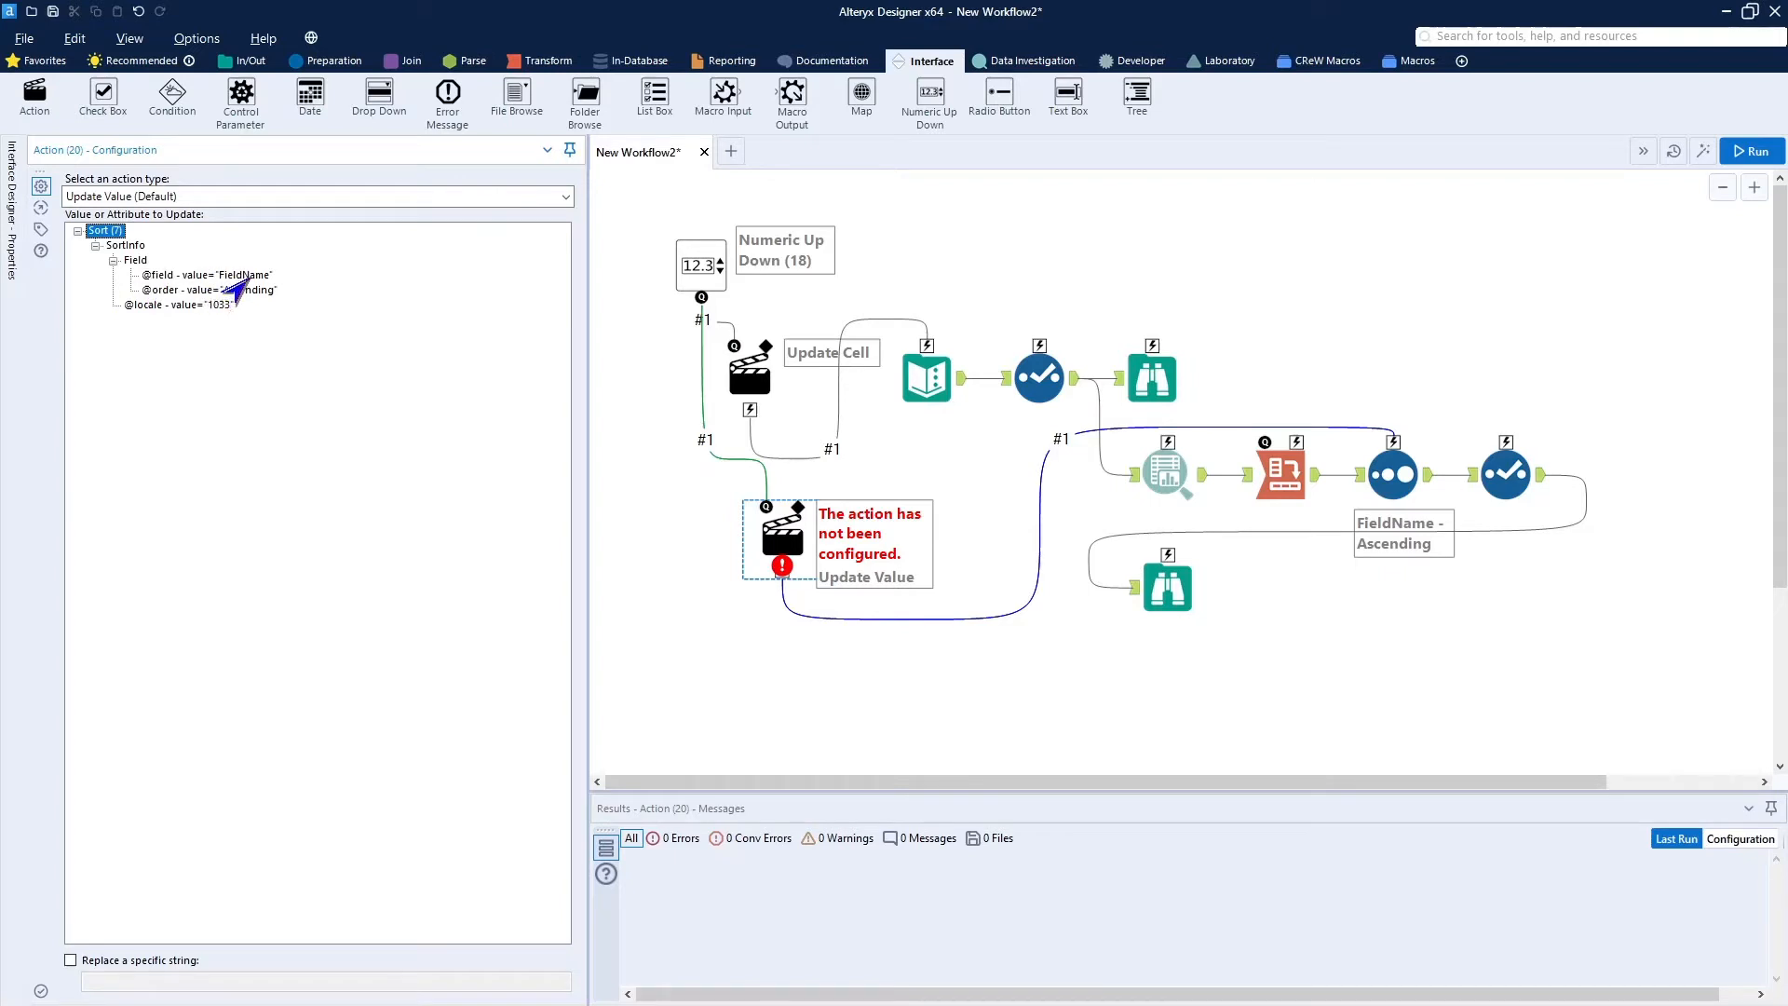
{"action": "left_click", "coordinate": [229, 292]}
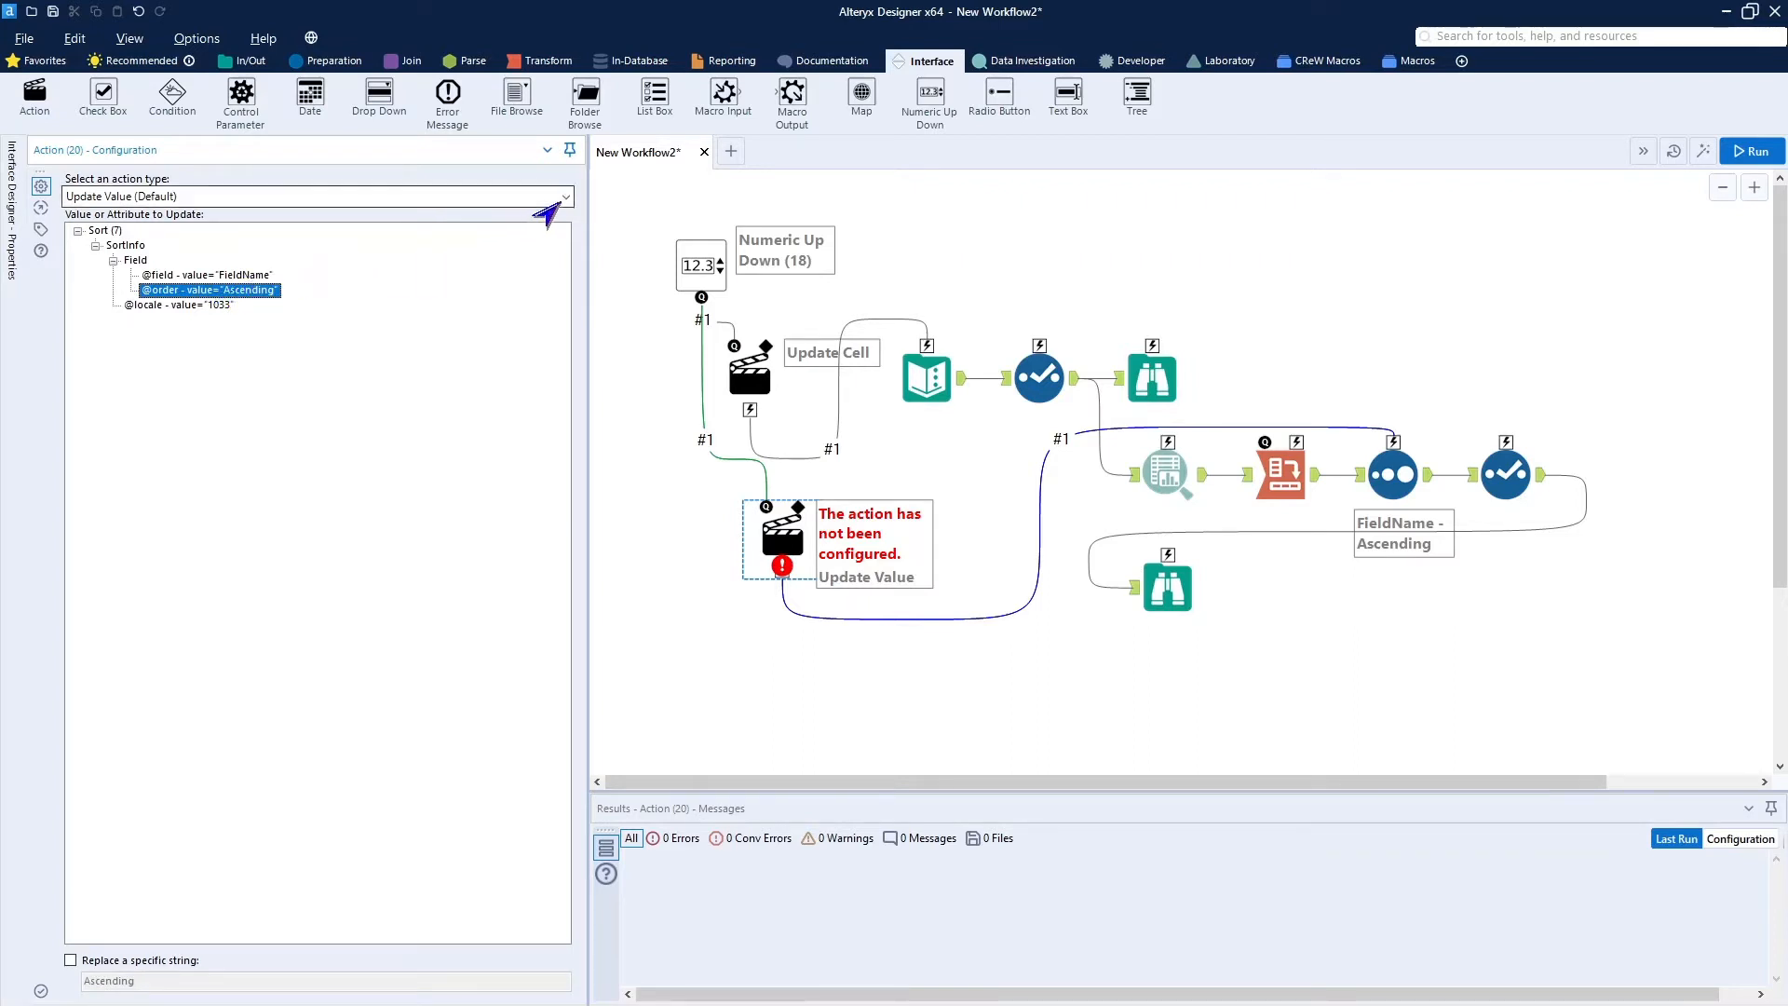
{"action": "left_click", "coordinate": [564, 203]}
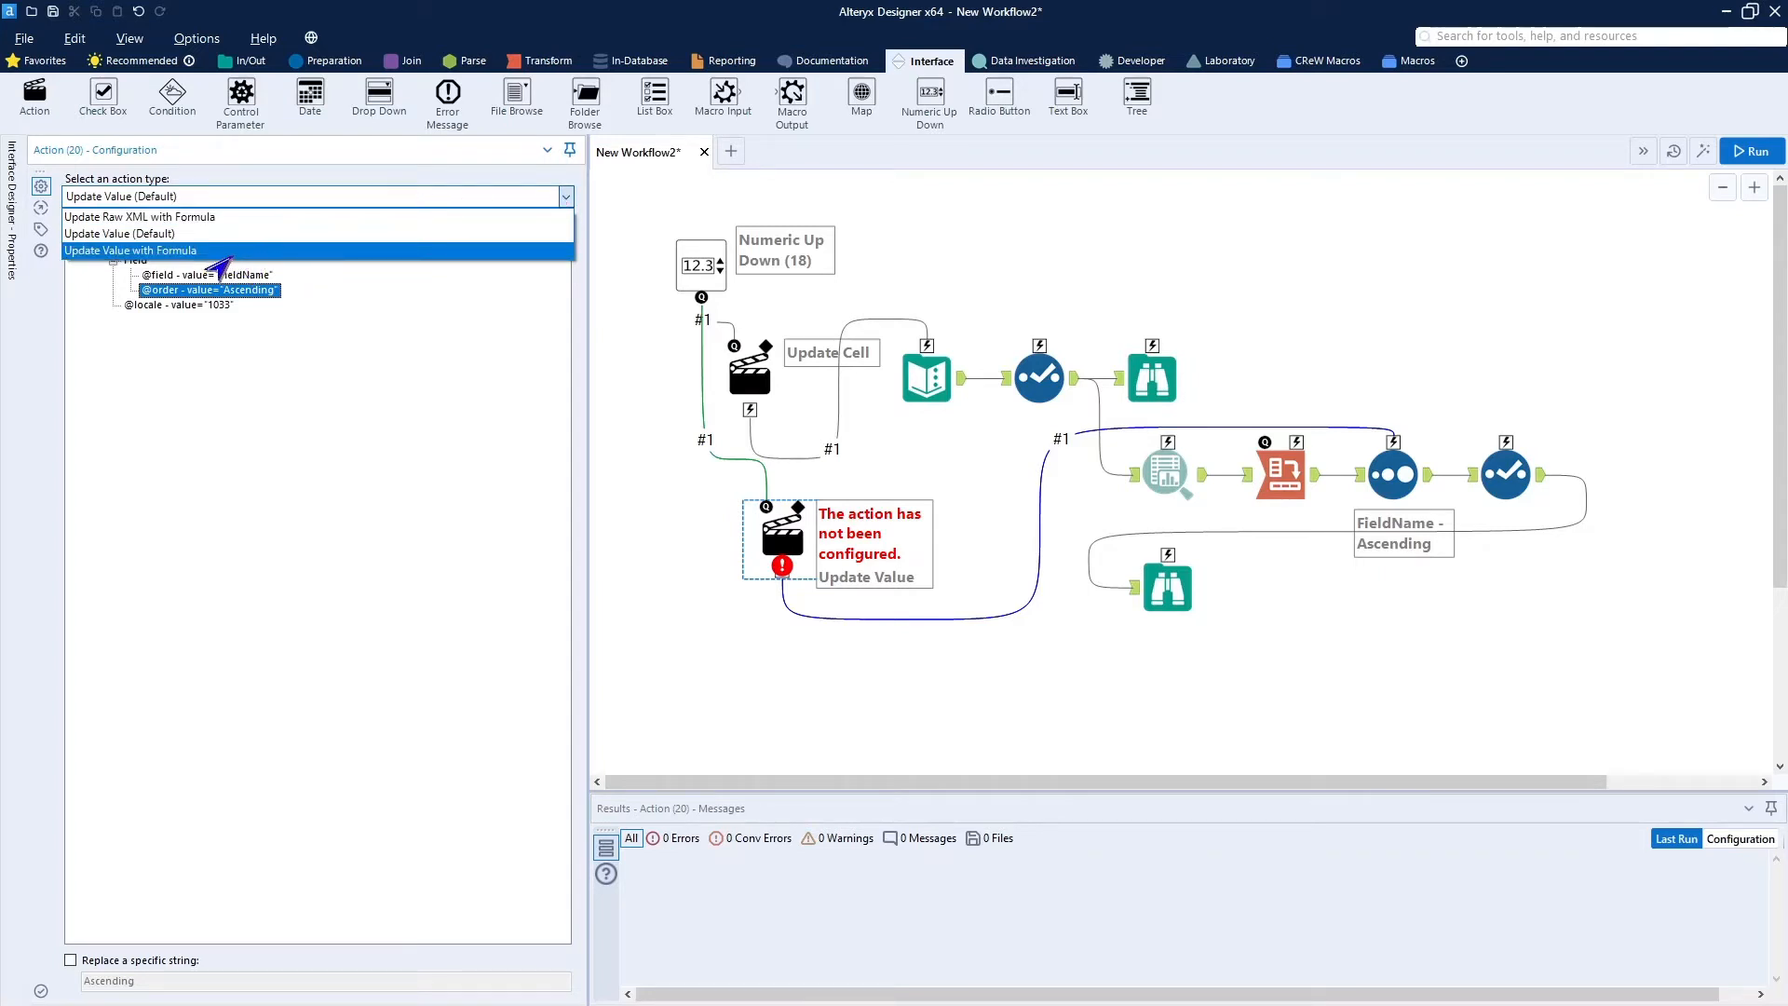
{"action": "left_click", "coordinate": [175, 251]}
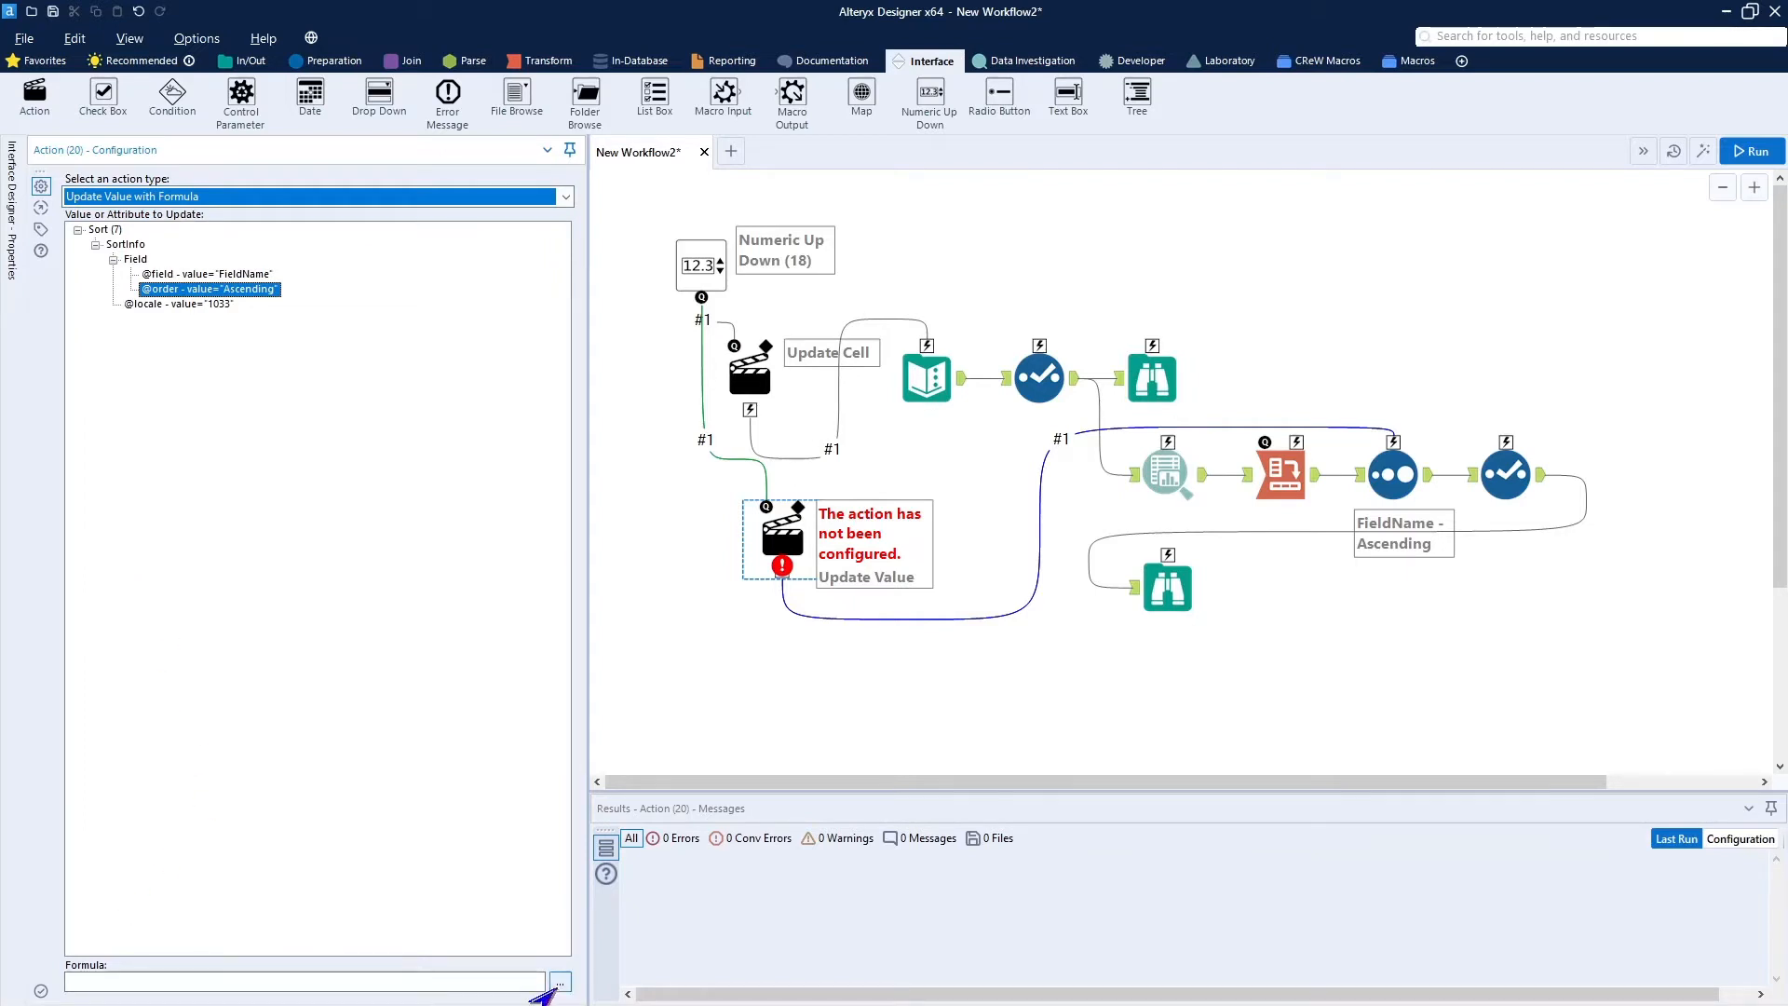
Set the action's formula to IIF([#1]='5', 'Descending', 'Ascending').
{"action": "left_click", "coordinate": [559, 984]}
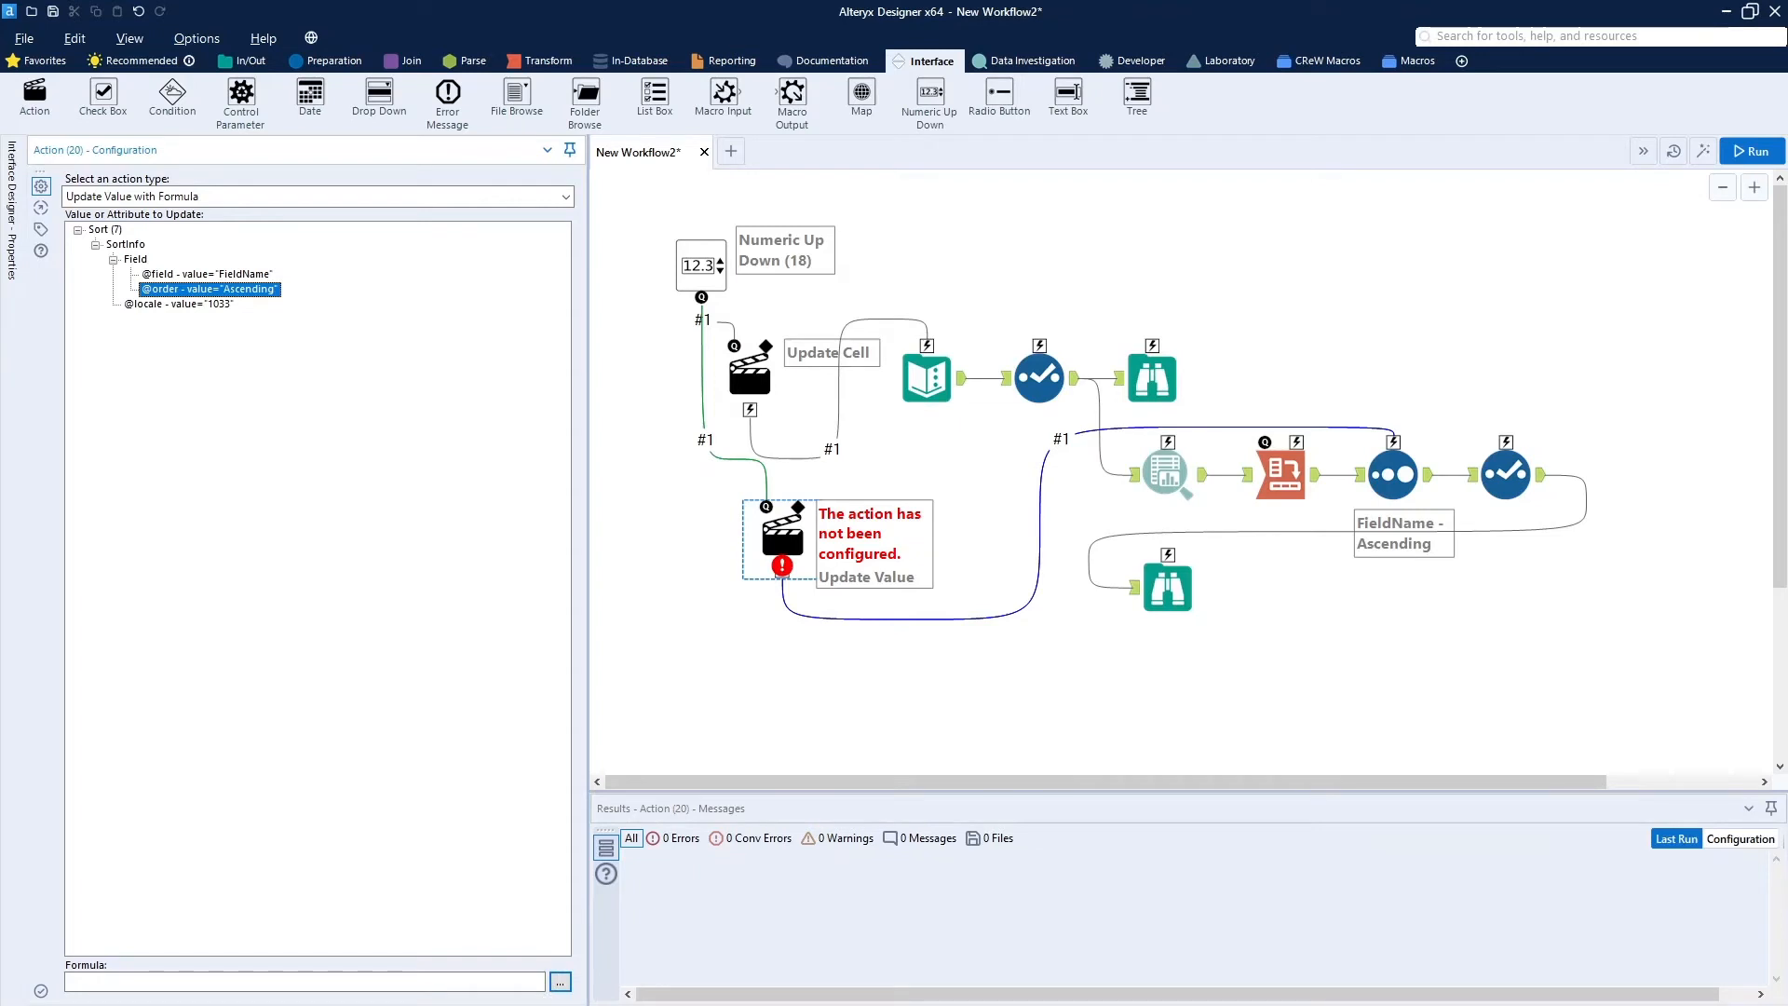
{"action": "left_click_drag", "start_coordinate": [371, 359], "coordinate": [855, 362]}
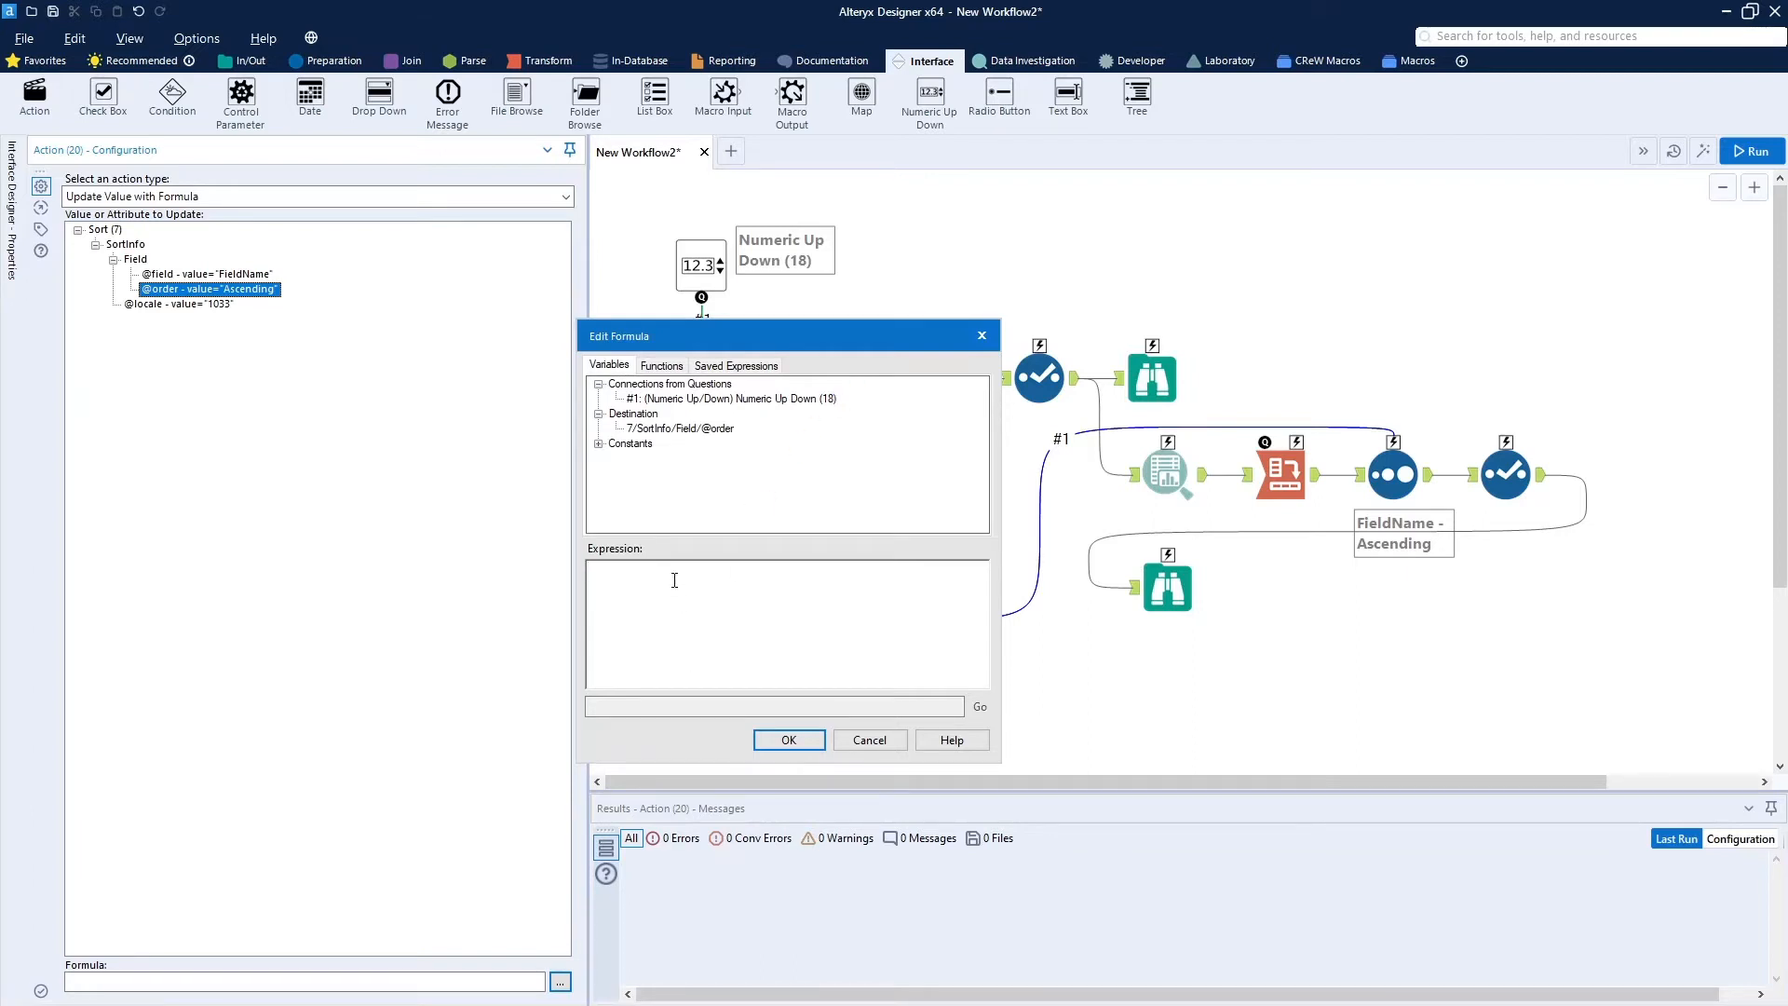
{"action": "left_click", "coordinate": [675, 580]}
{"action": "type", "text": "IIF"}
{"action": "type", "text": "("}
{"action": "left_click", "coordinate": [706, 399]}
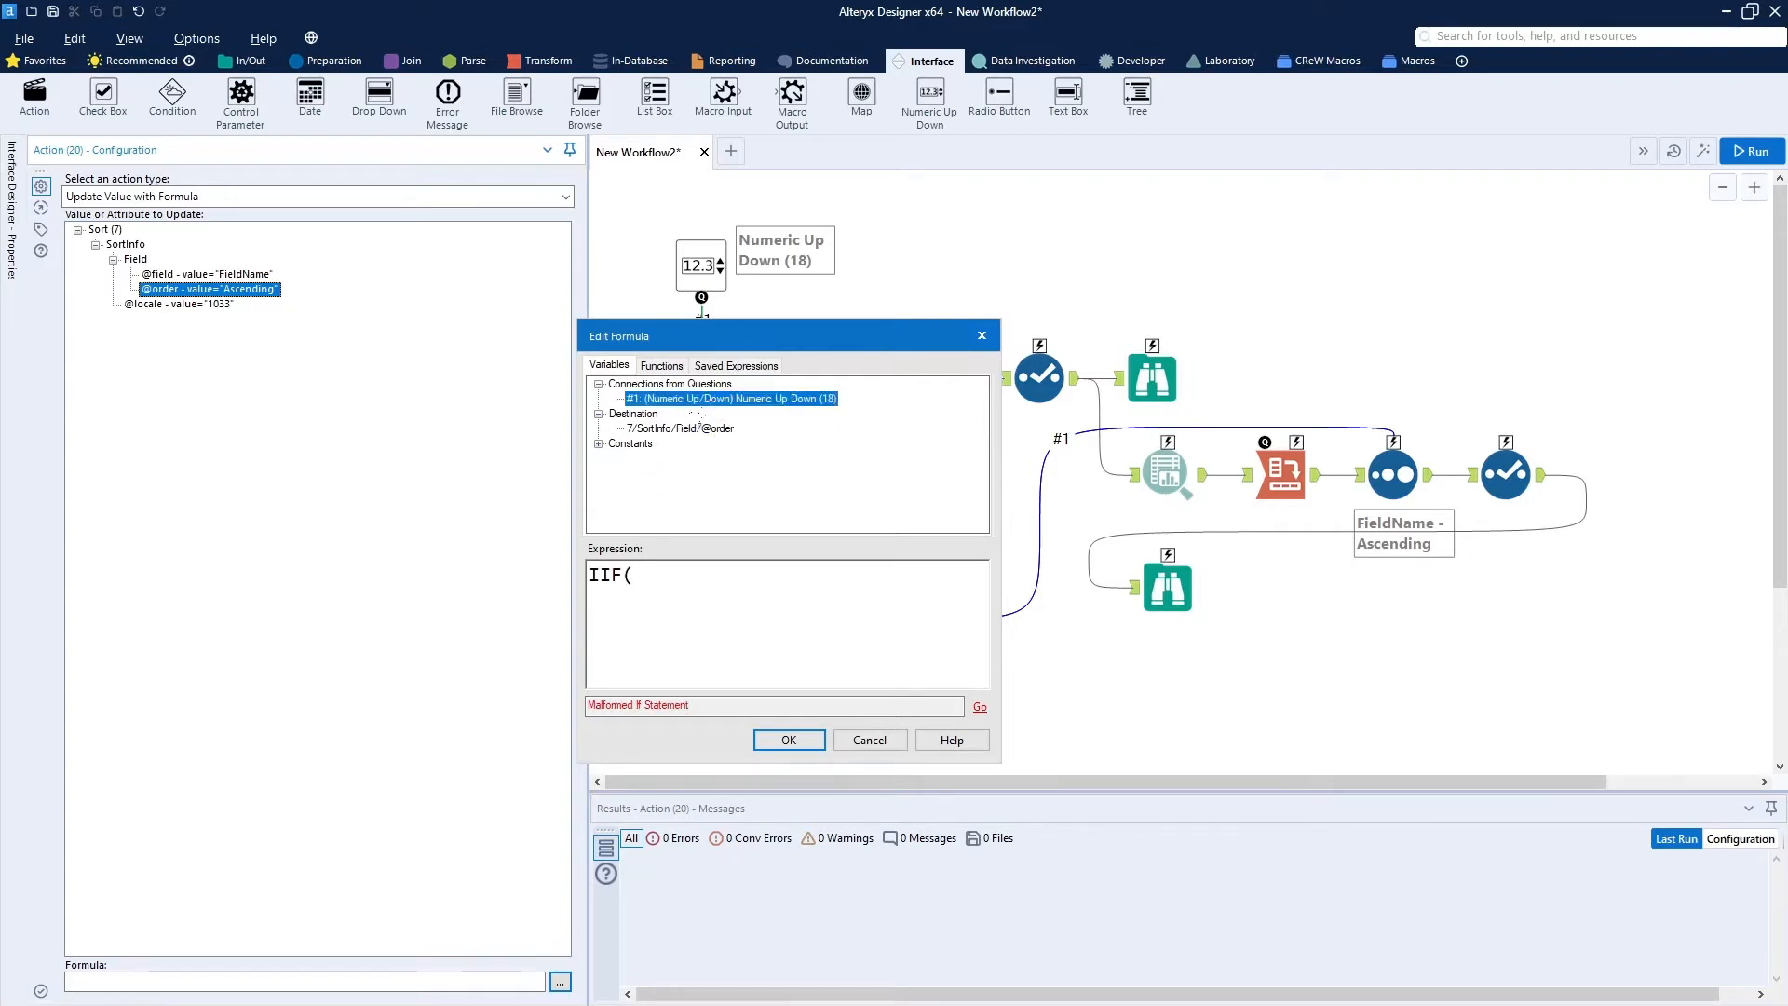
{"action": "left_click_drag", "start_coordinate": [700, 416], "coordinate": [665, 581]}
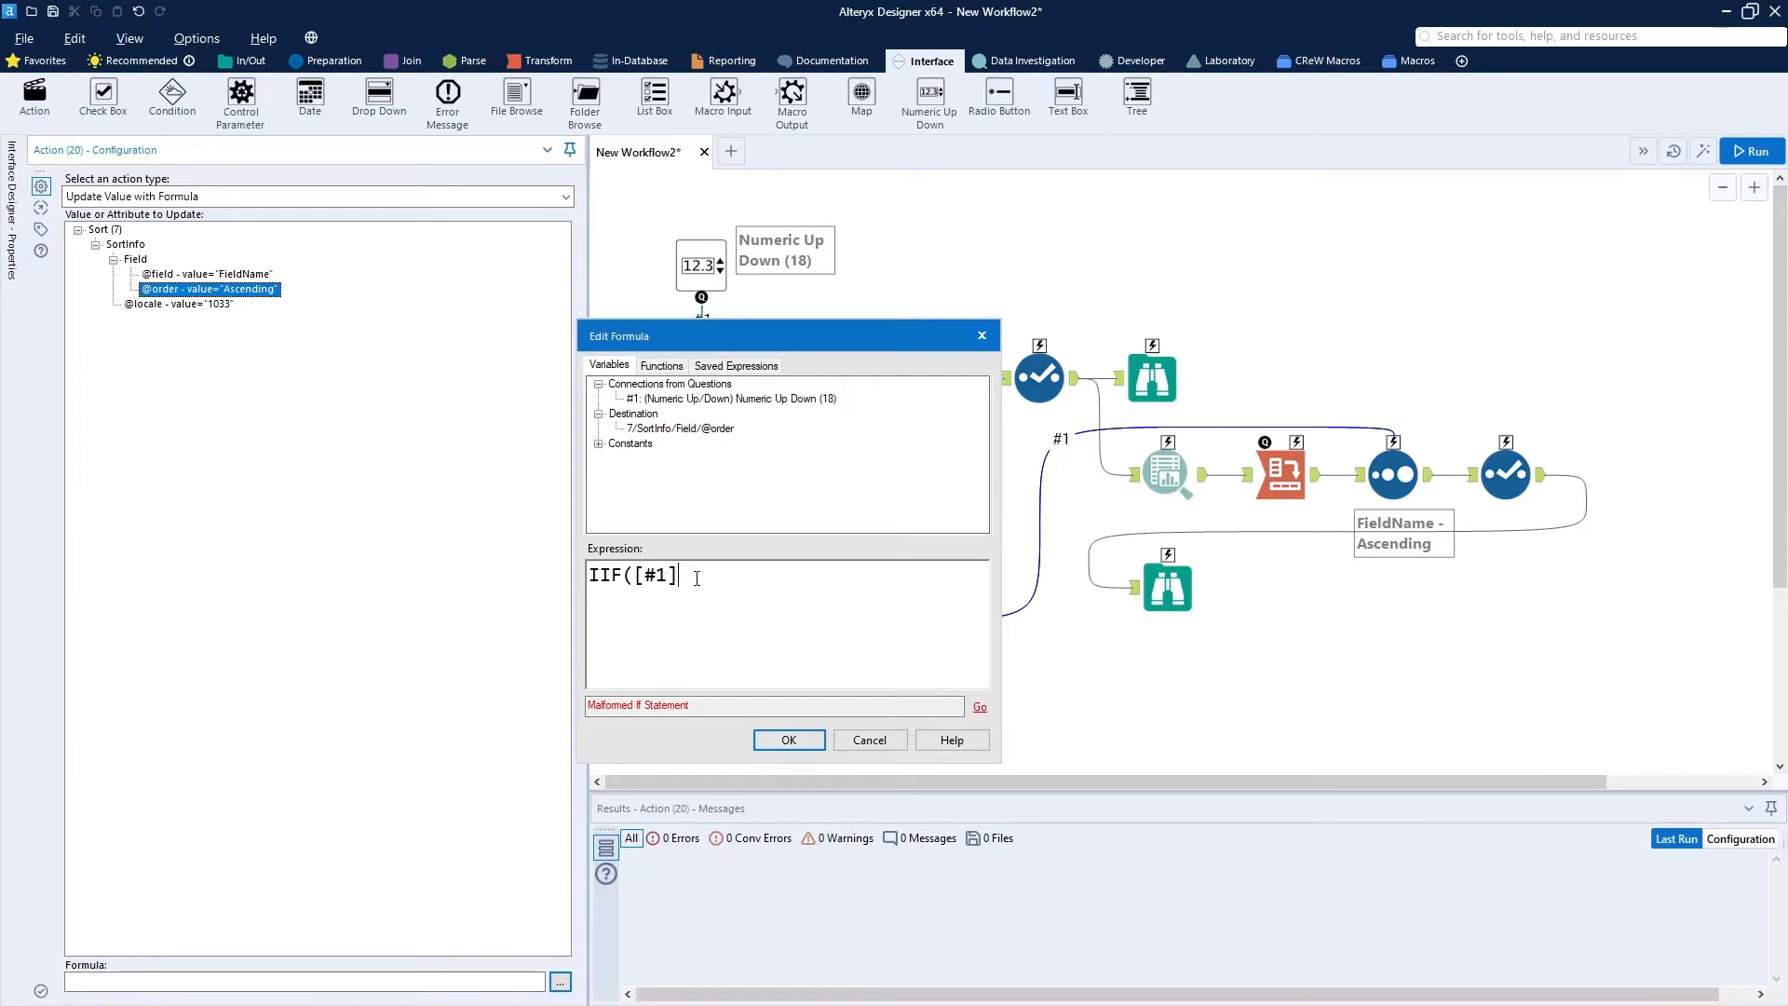
{"action": "type", "text": "='5'"}
{"action": "type", "text": ", 'De"}
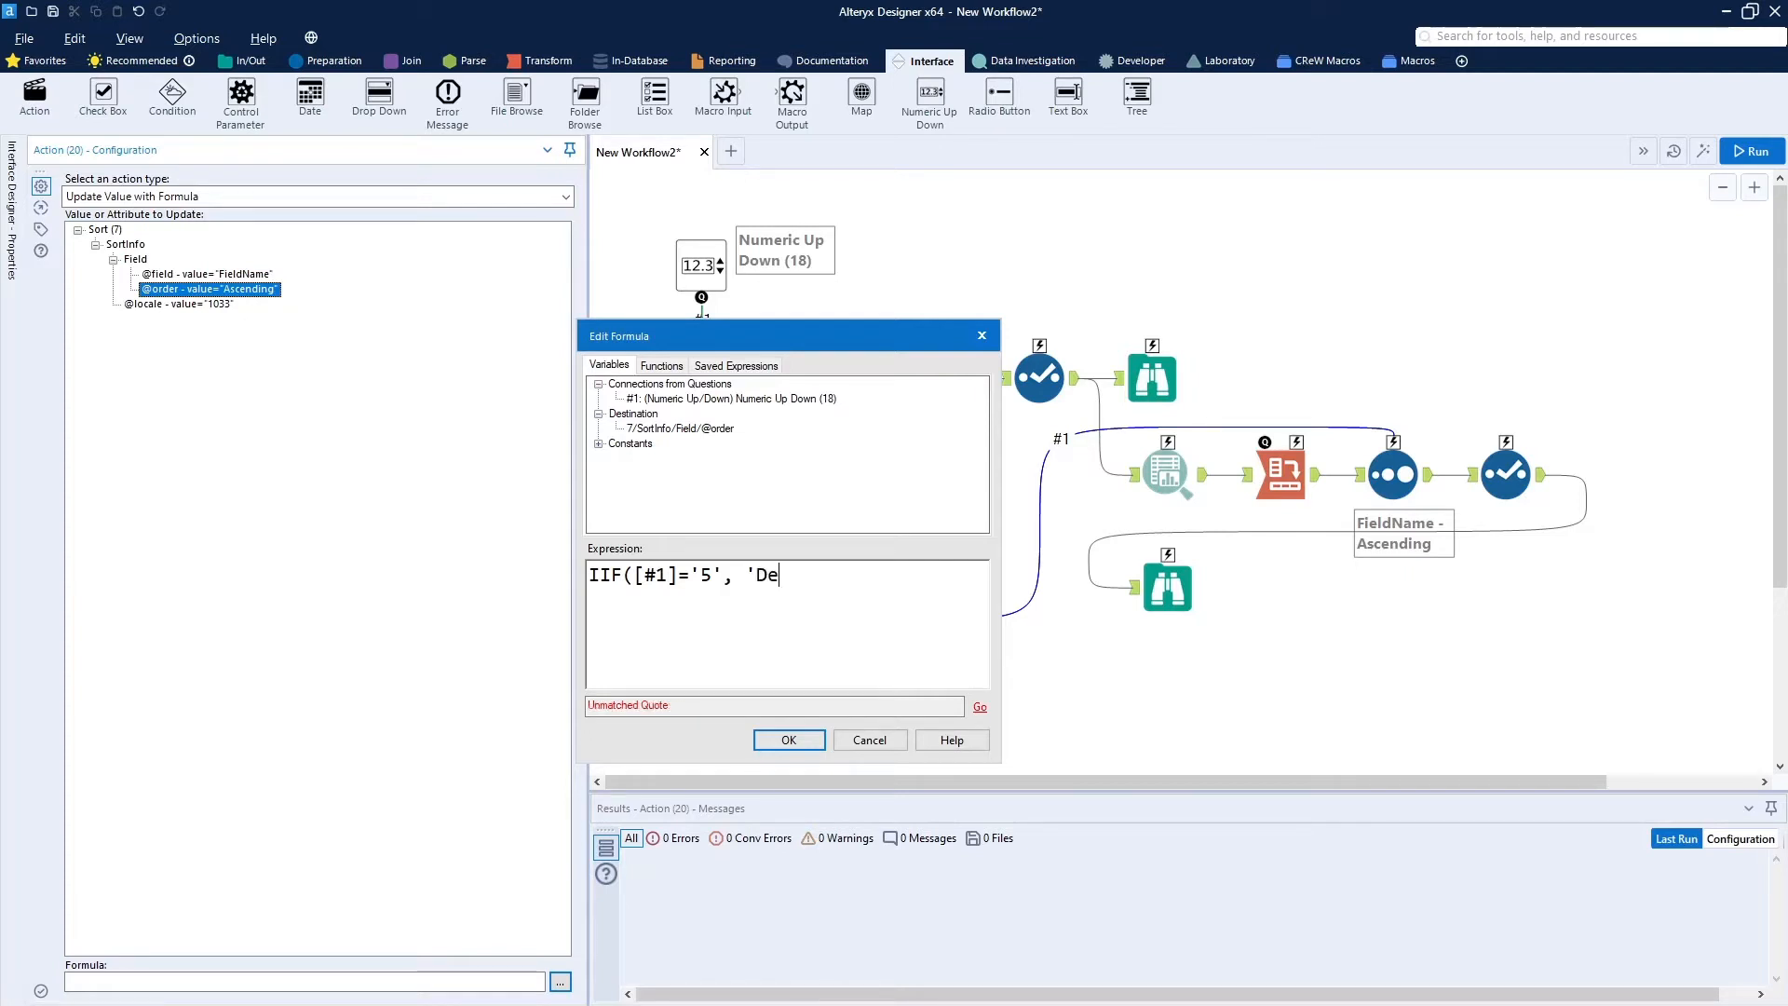
{"action": "type", "text": "scend"}
{"action": "type", "text": "',"}
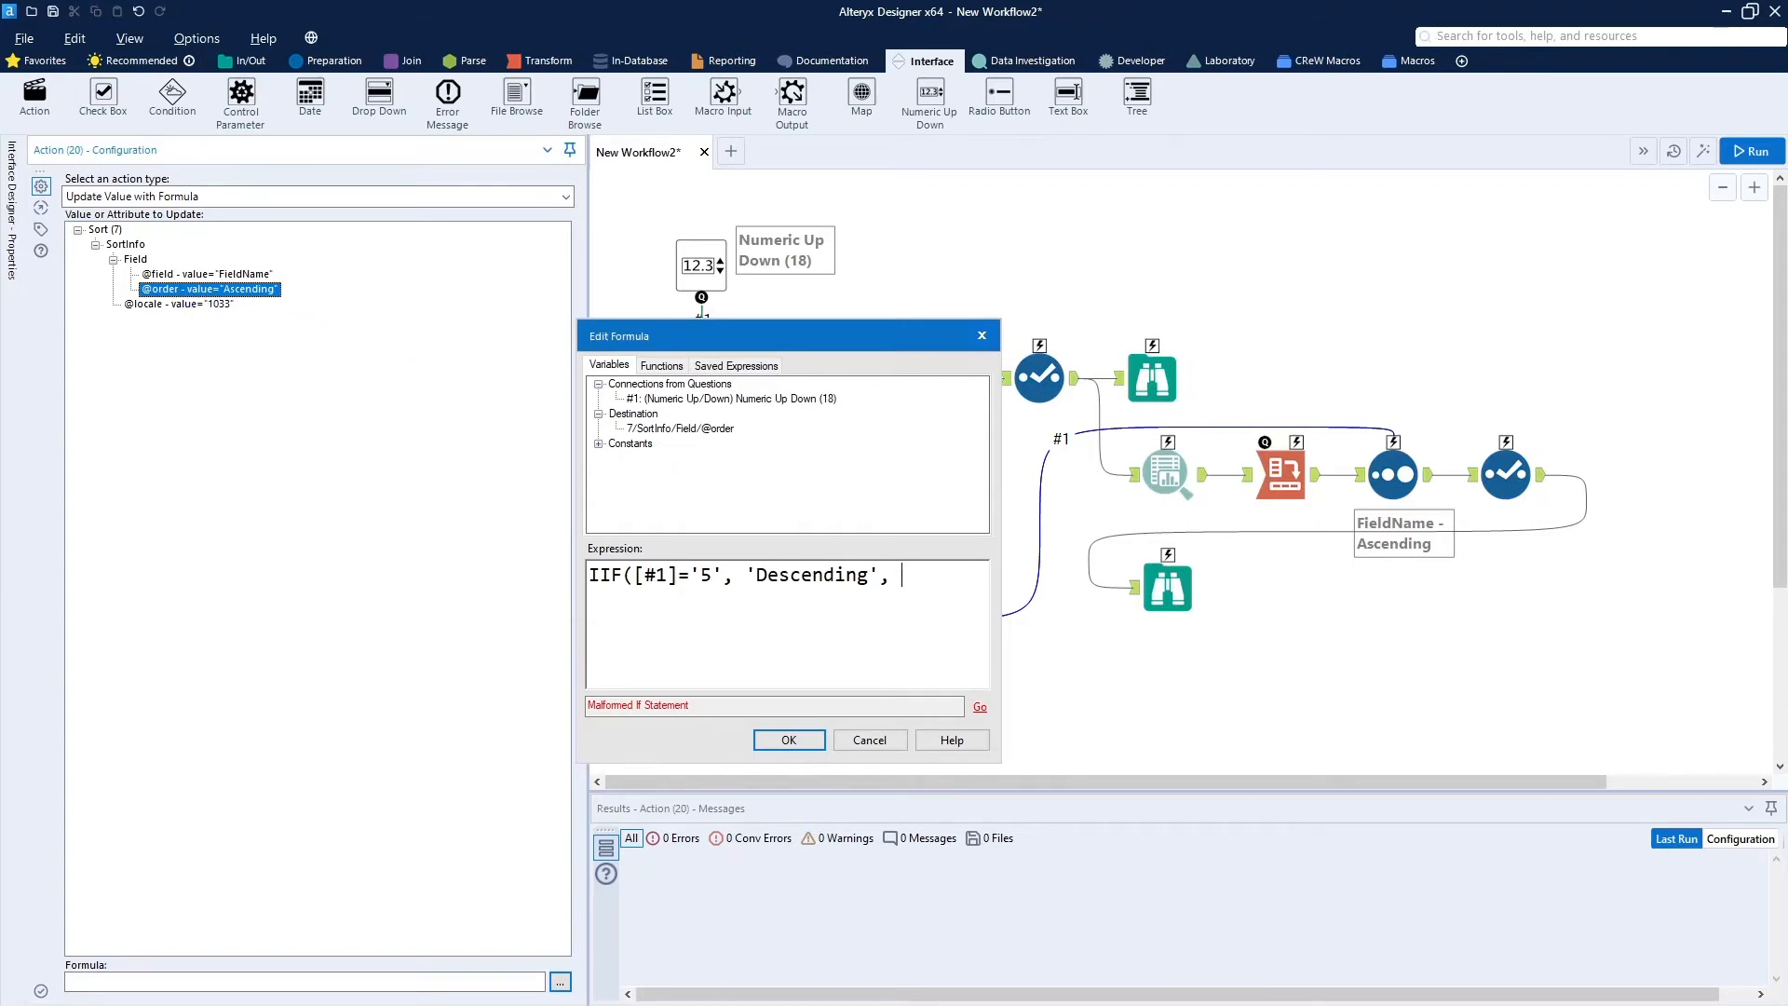
{"action": "type", "text": "'Ascending')"}
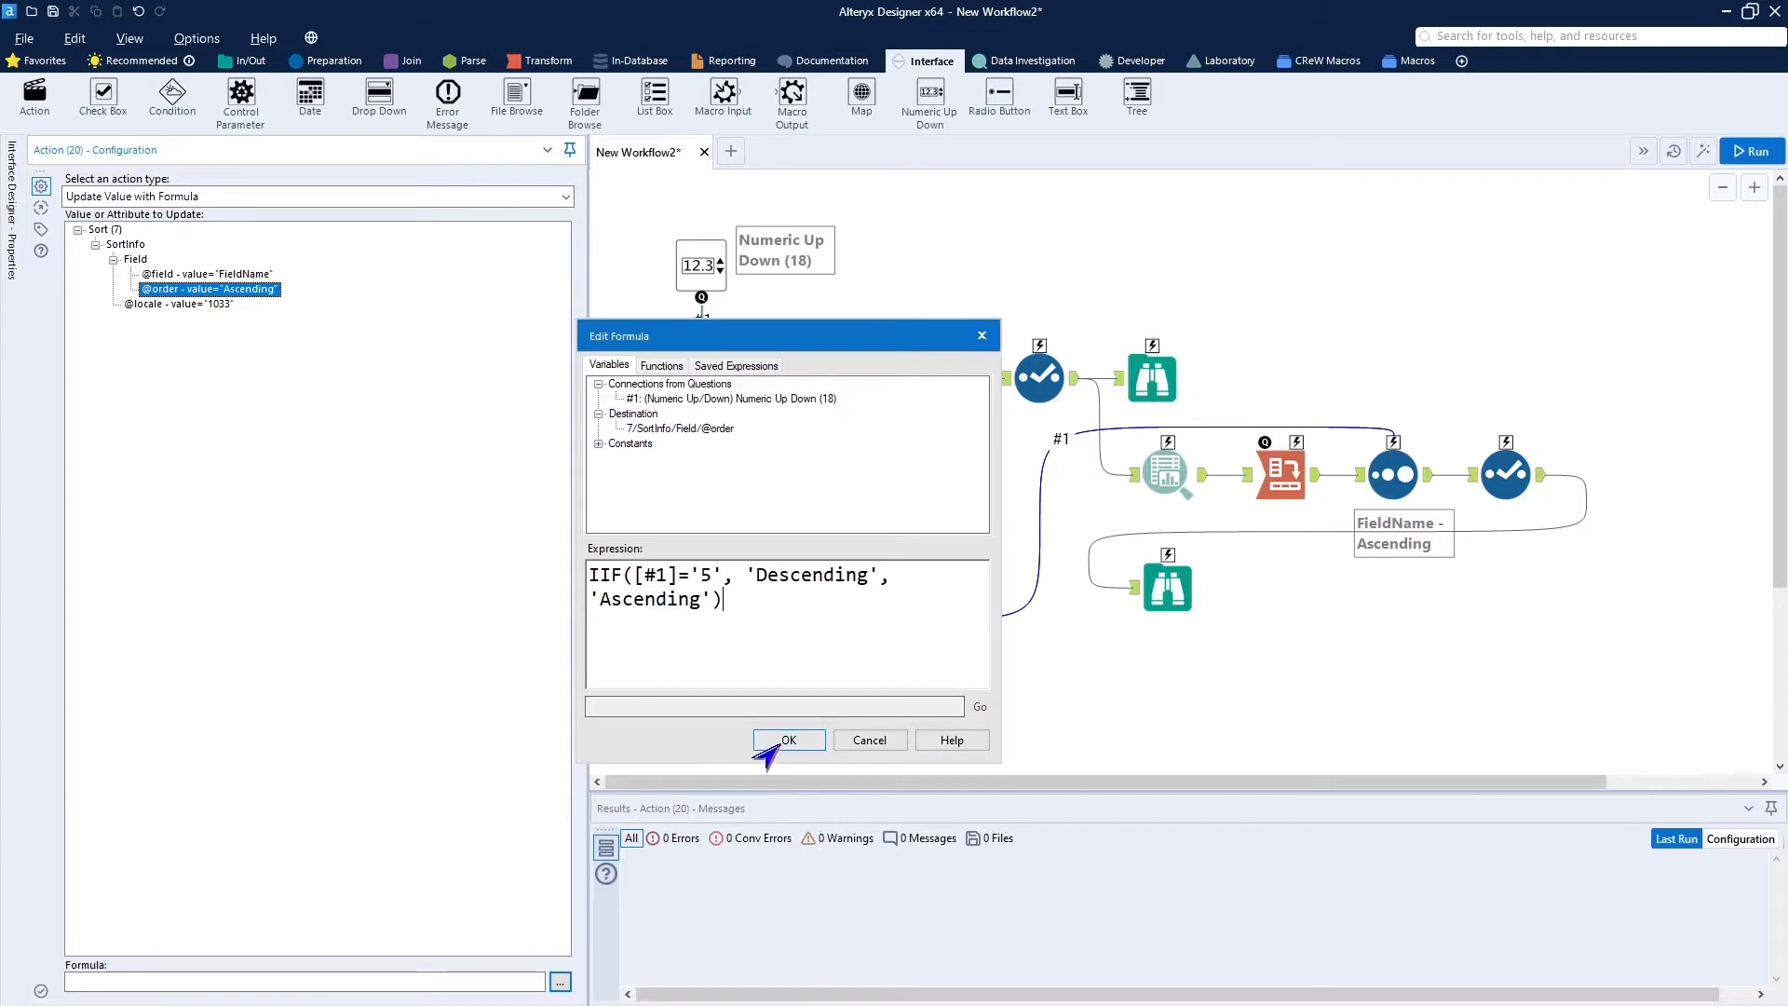
{"action": "left_click", "coordinate": [788, 741]}
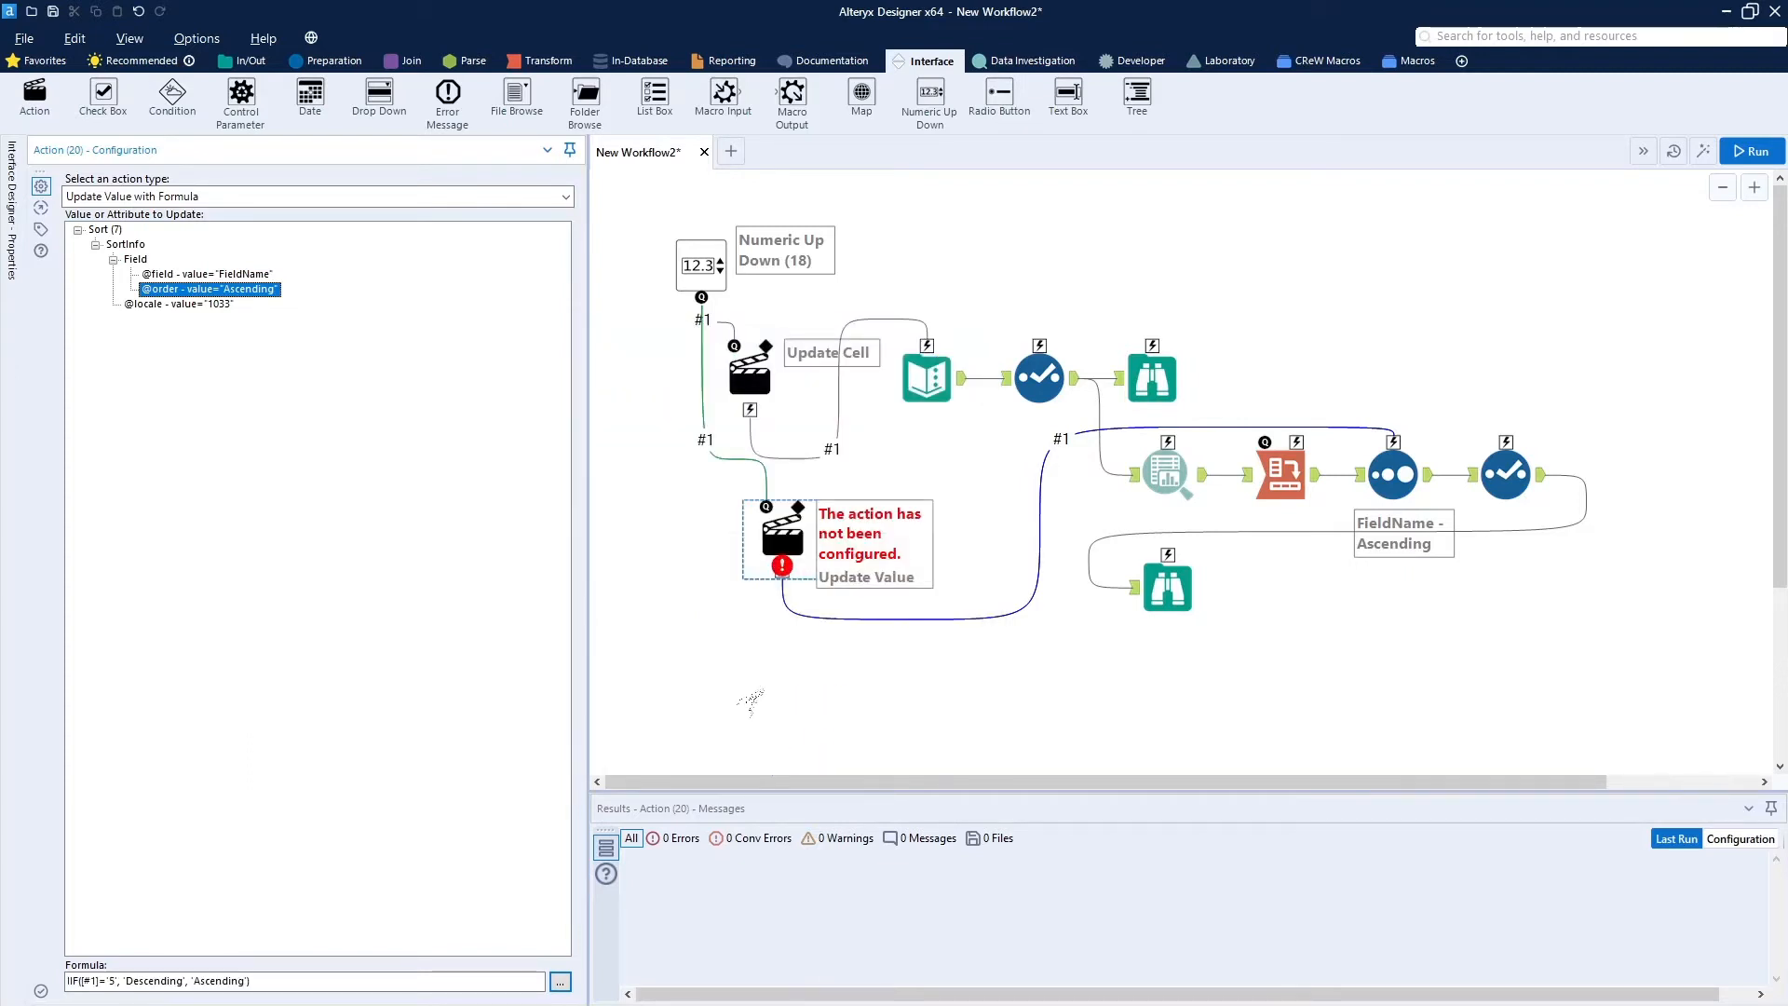
{"action": "left_click", "coordinate": [748, 700]}
{"action": "key", "text": "ctrl+r"}
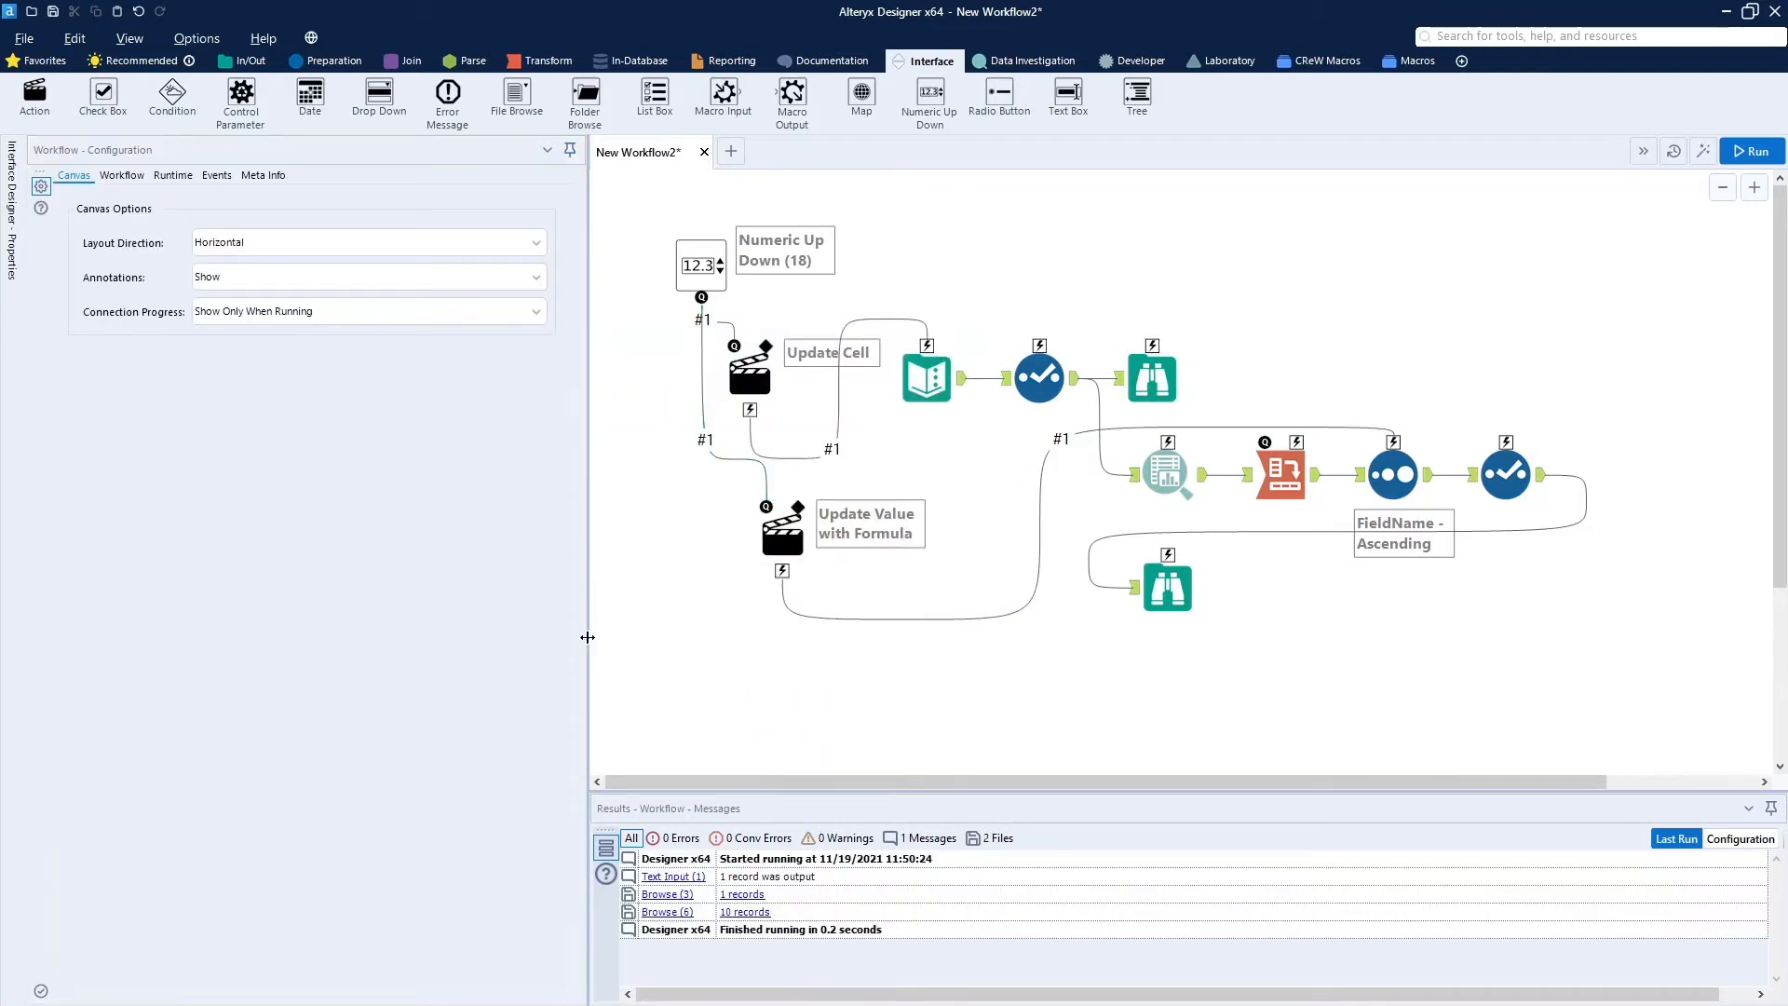
Run the workflow as an analytic app with the Numeric Up Down at 5 and check the record order in Browse (6).
{"action": "left_click", "coordinate": [793, 549]}
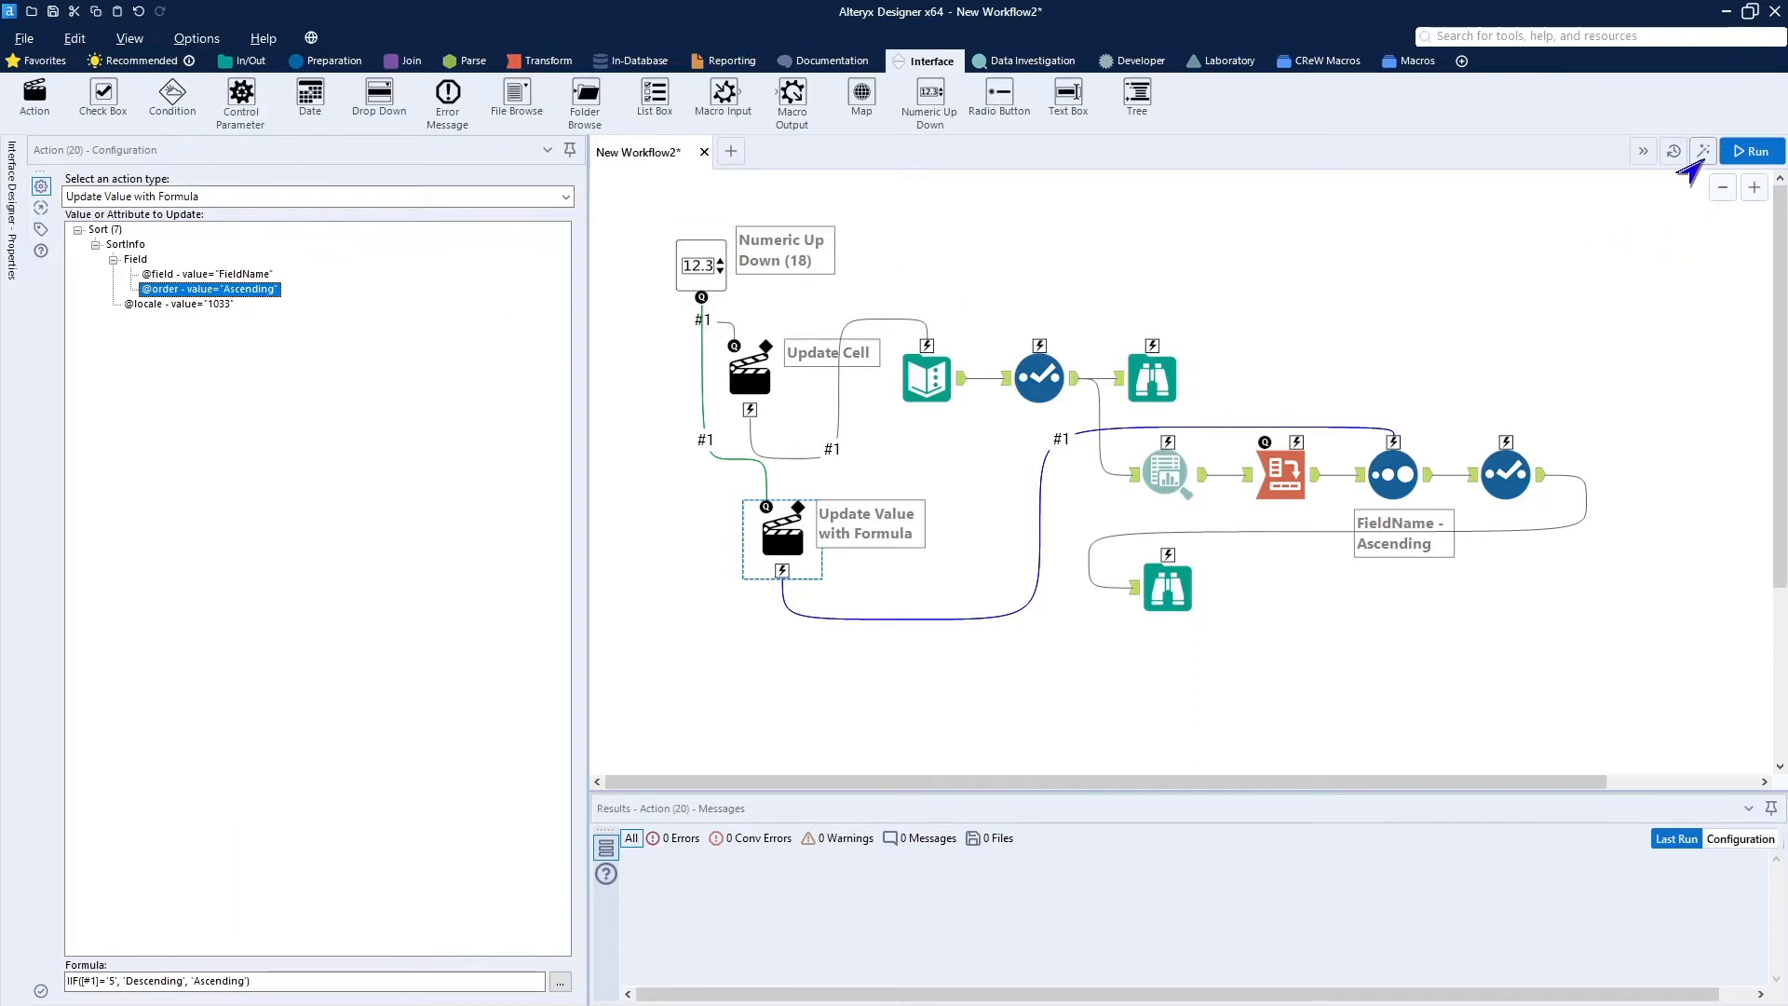
{"action": "left_click", "coordinate": [1693, 164]}
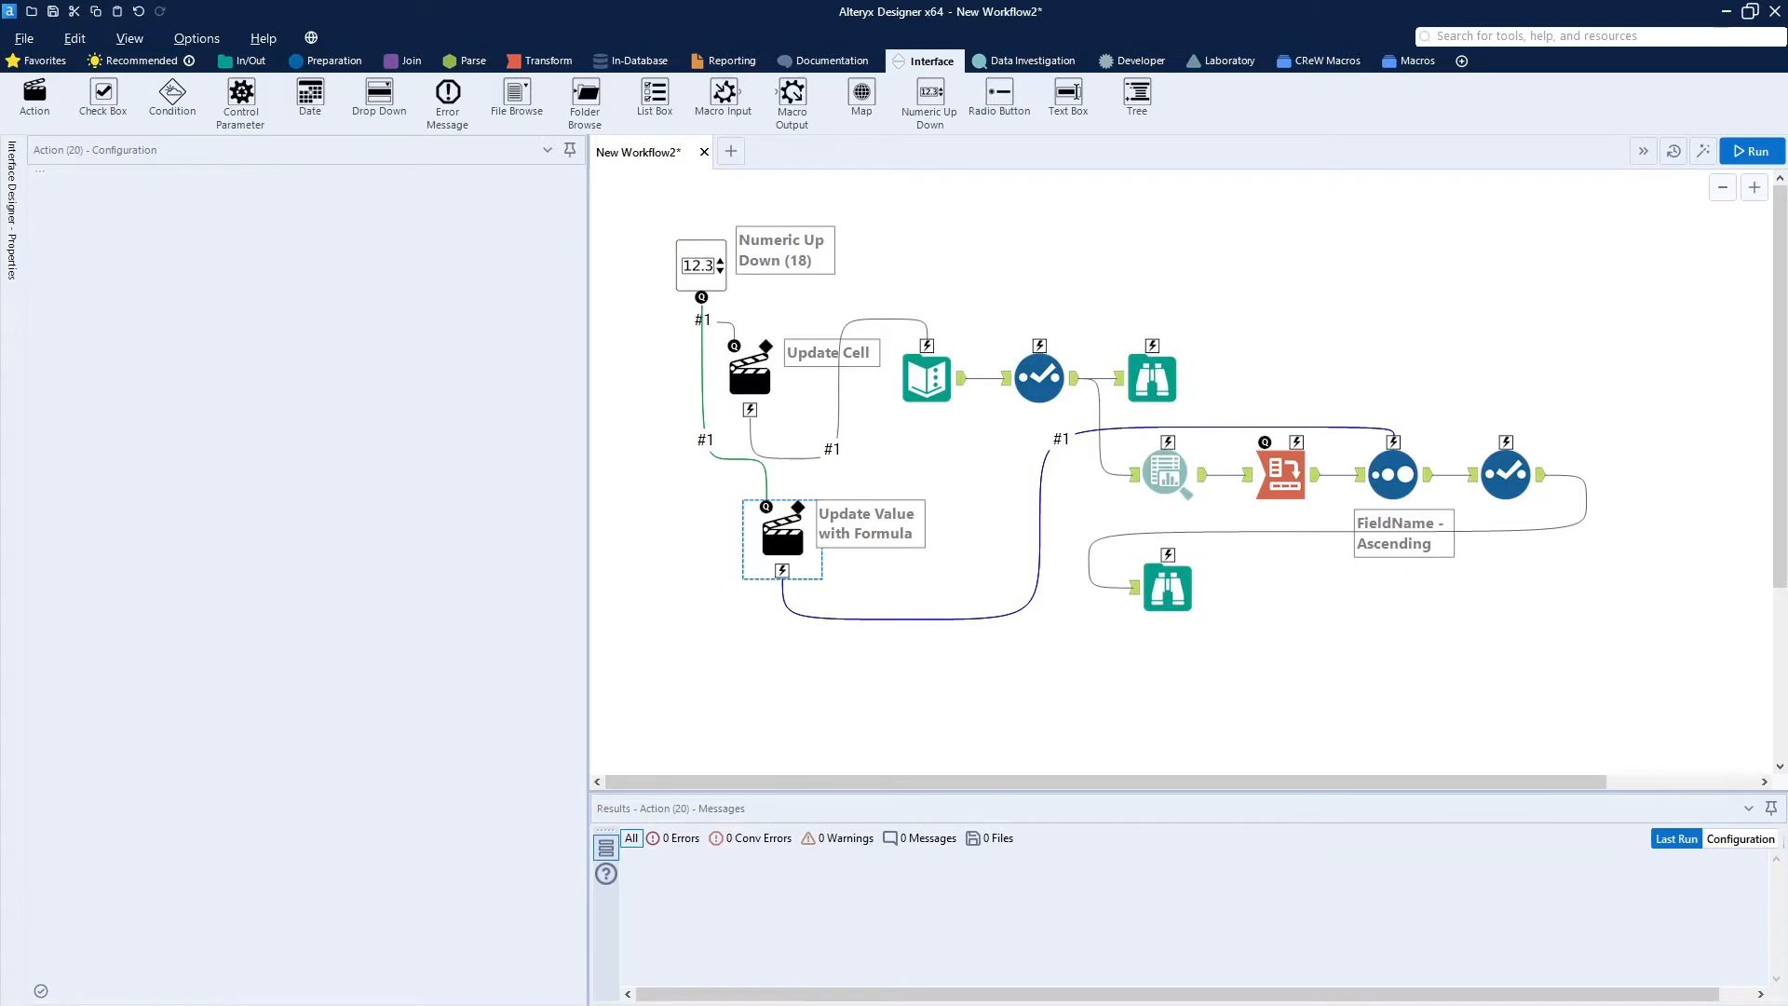
{"action": "left_click_drag", "start_coordinate": [520, 412], "coordinate": [1086, 304]}
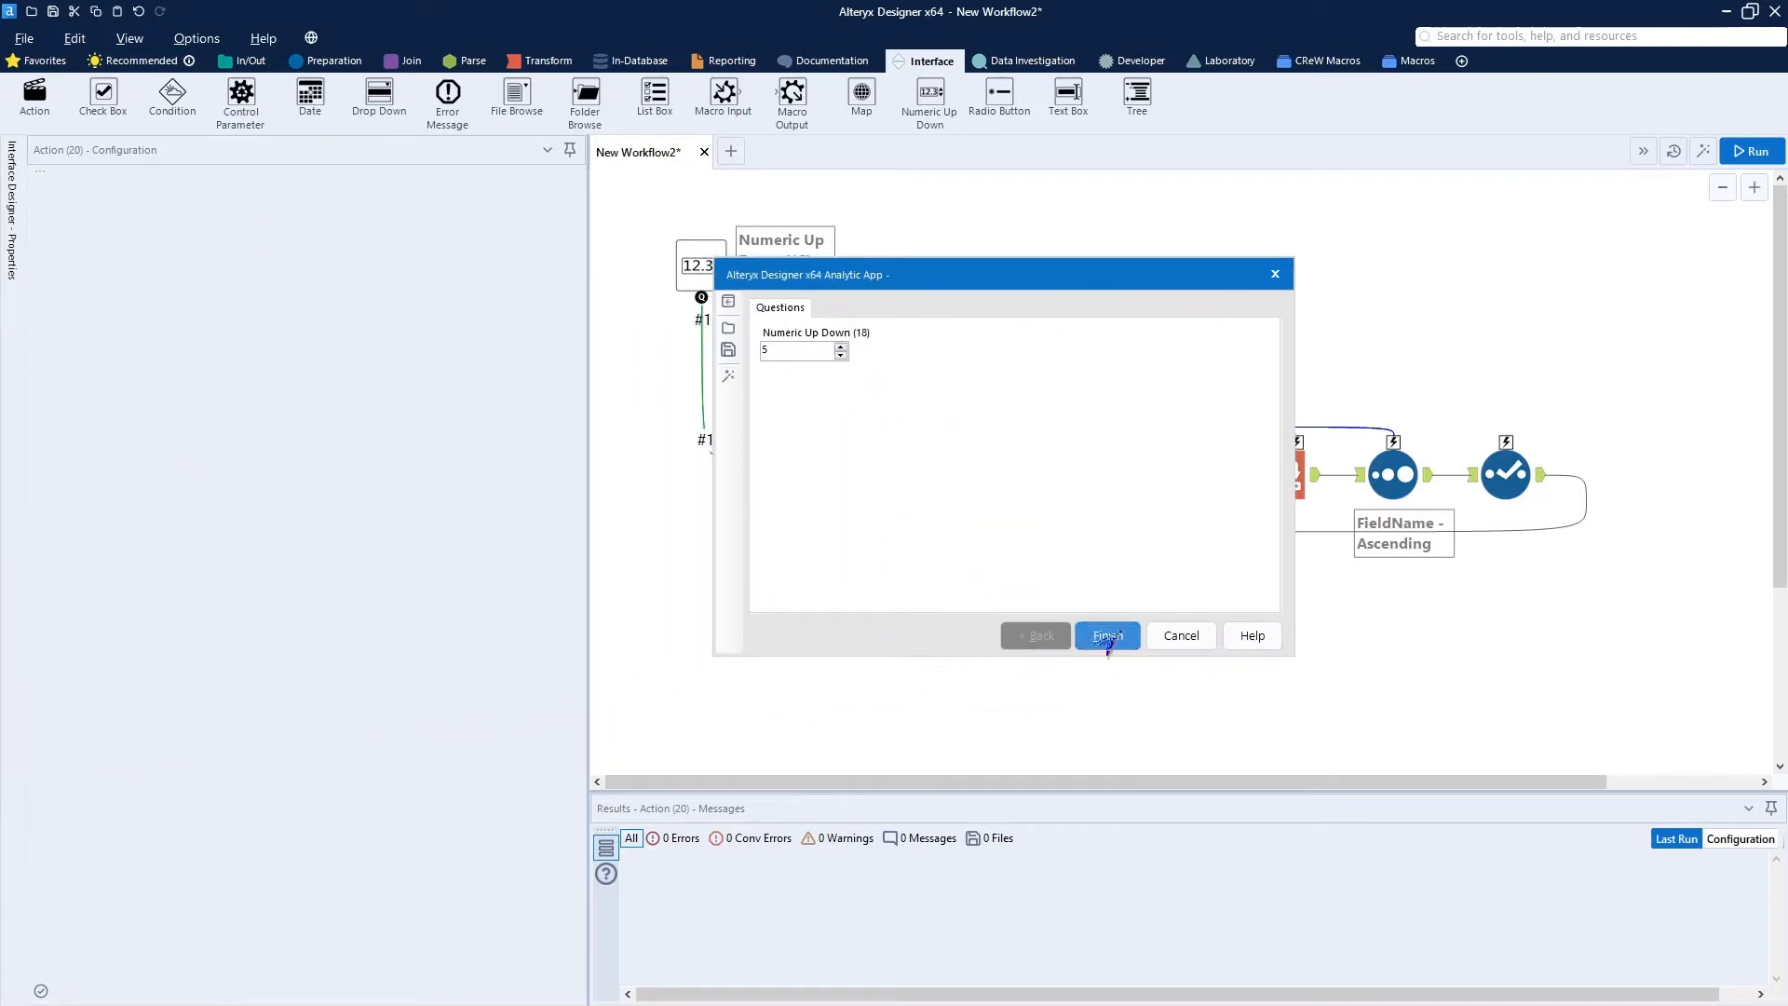
{"action": "left_click", "coordinate": [1108, 636]}
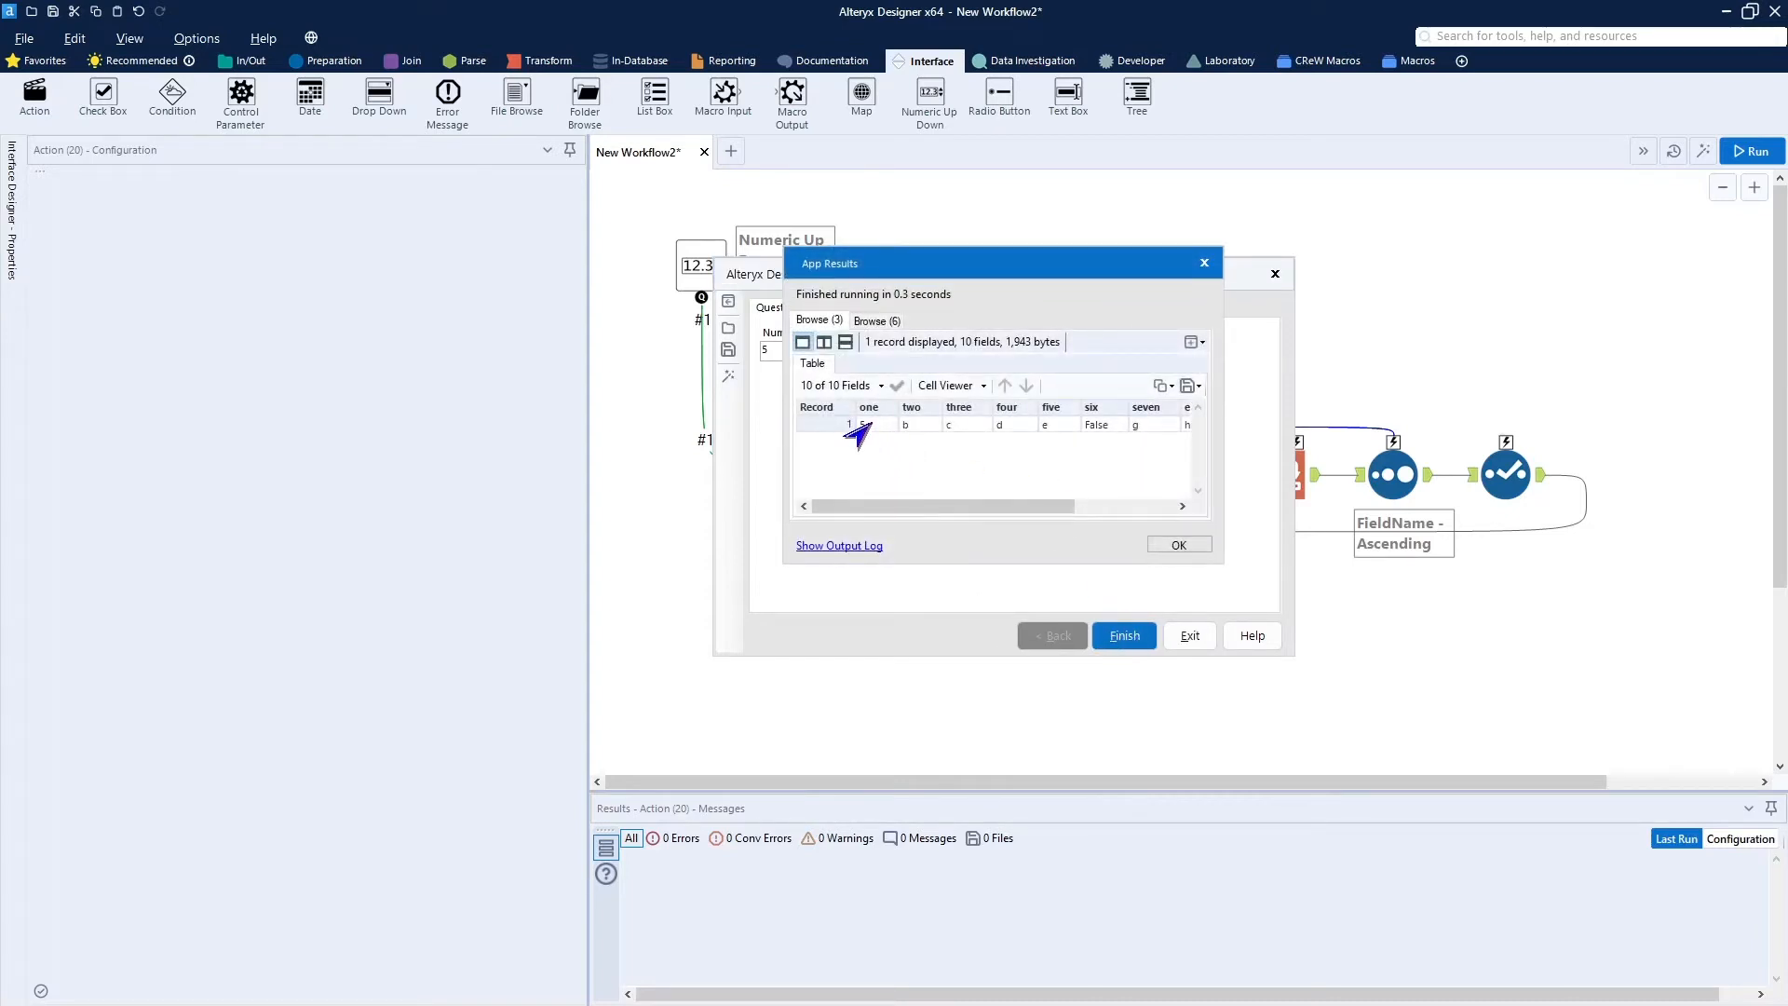
{"action": "left_click", "coordinate": [868, 324]}
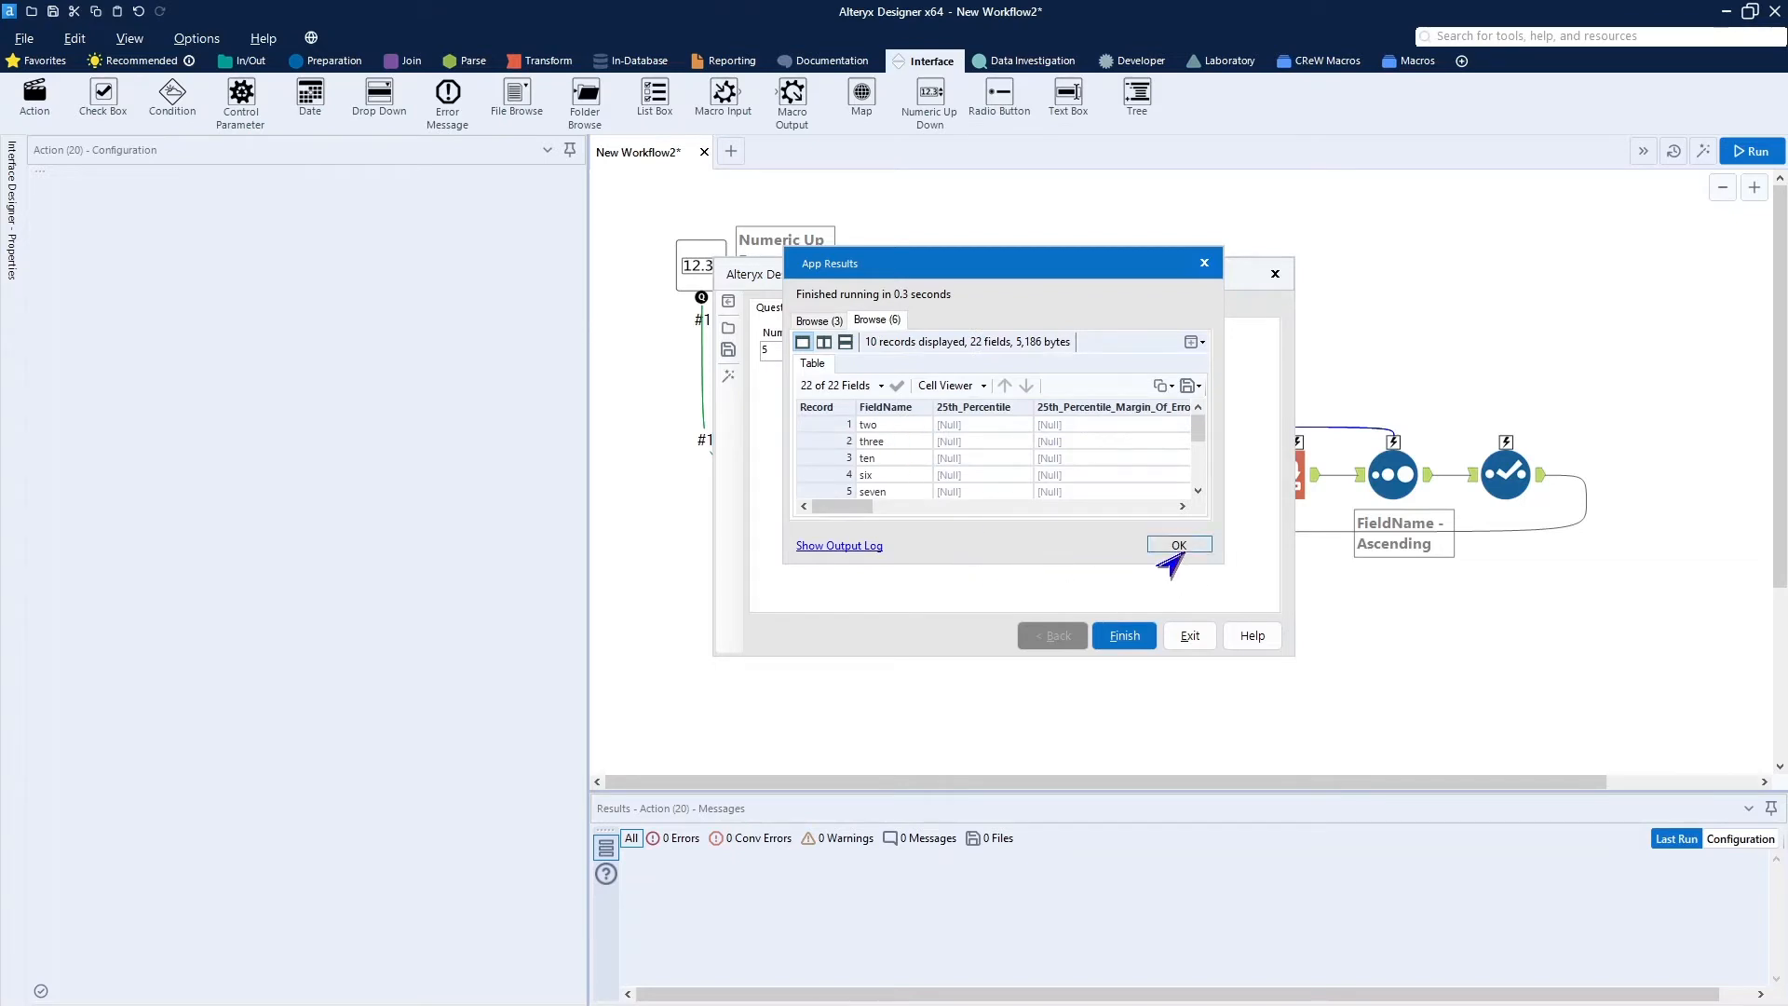
{"action": "left_click", "coordinate": [1179, 546]}
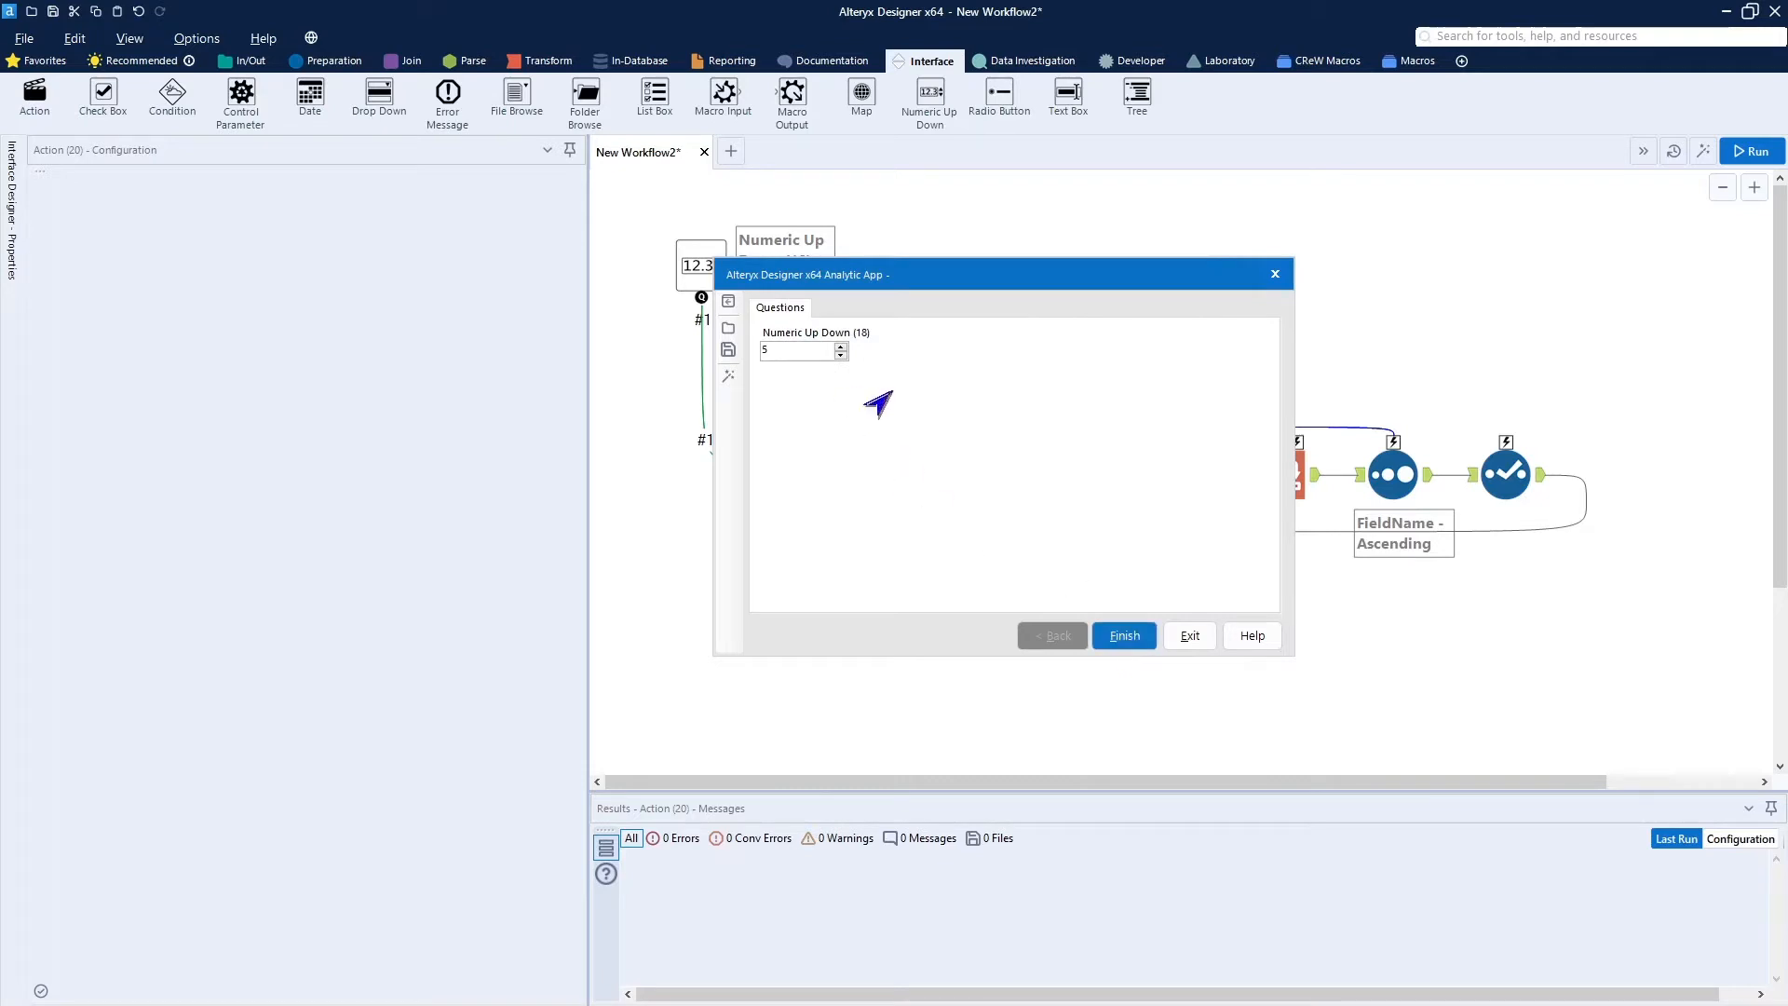
Rerun the app with the Numeric Up Down set to 4, check the record order in Browse (6), and exit the app.
{"action": "left_click", "coordinate": [842, 355]}
{"action": "left_click", "coordinate": [1135, 642]}
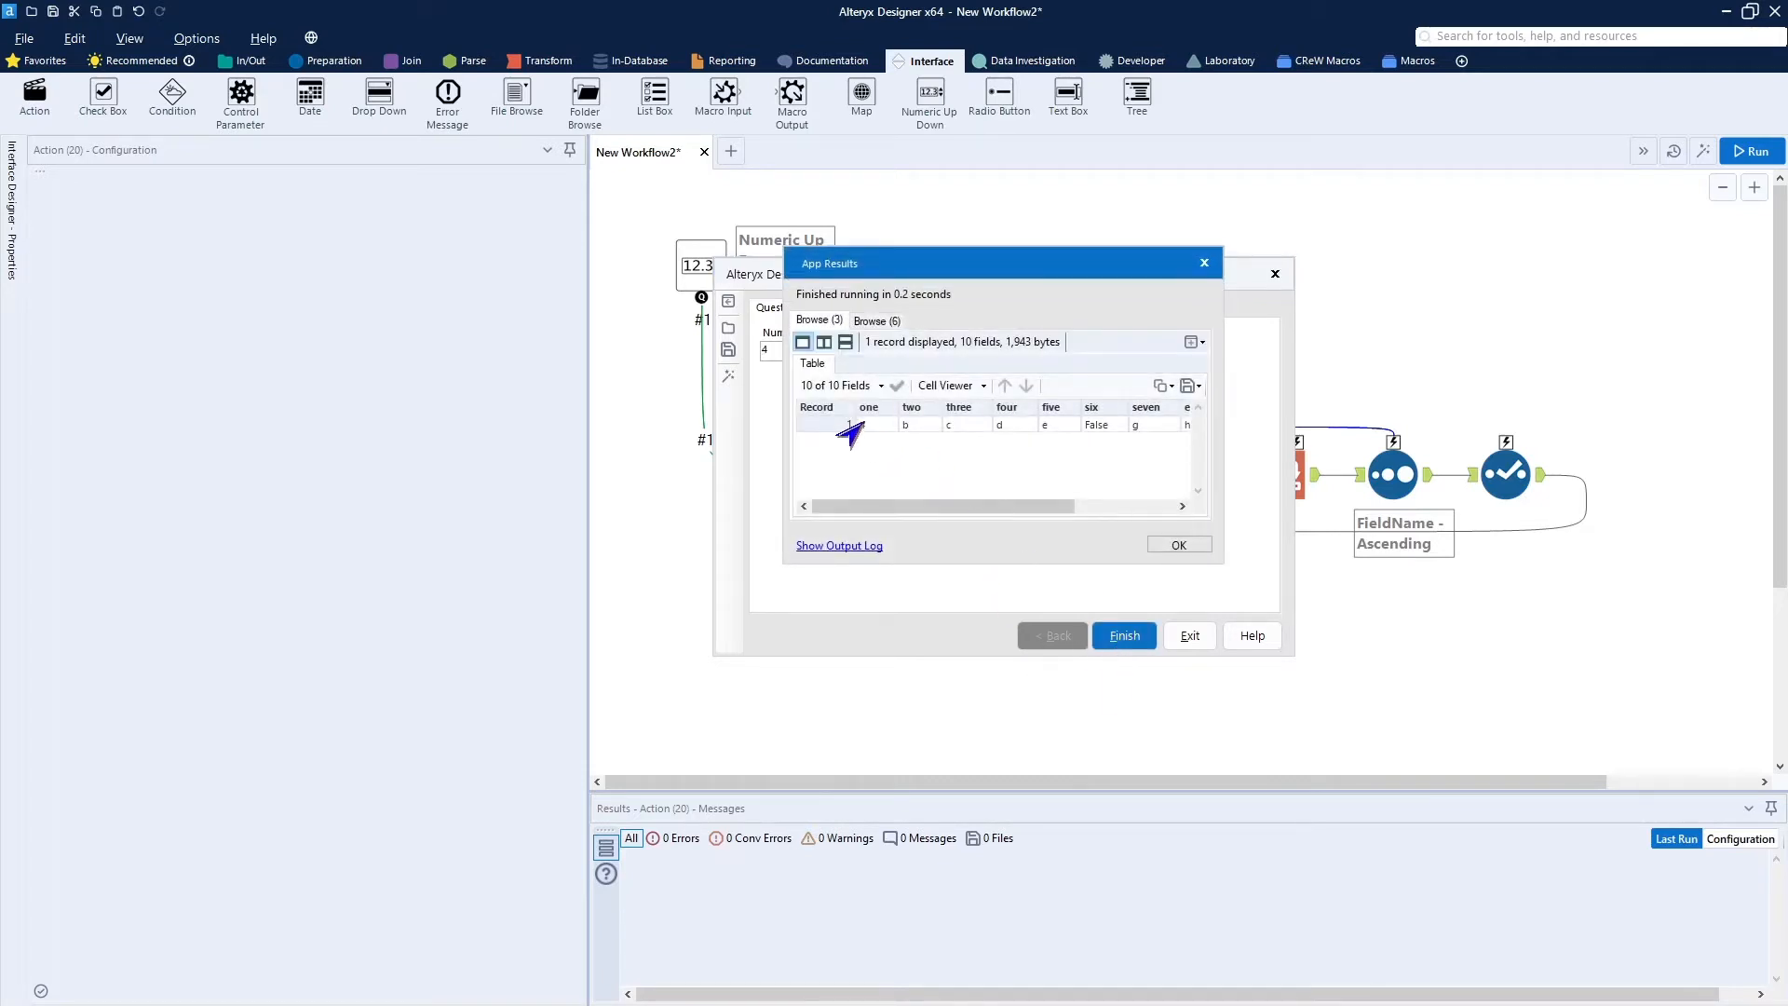
{"action": "left_click", "coordinate": [870, 321]}
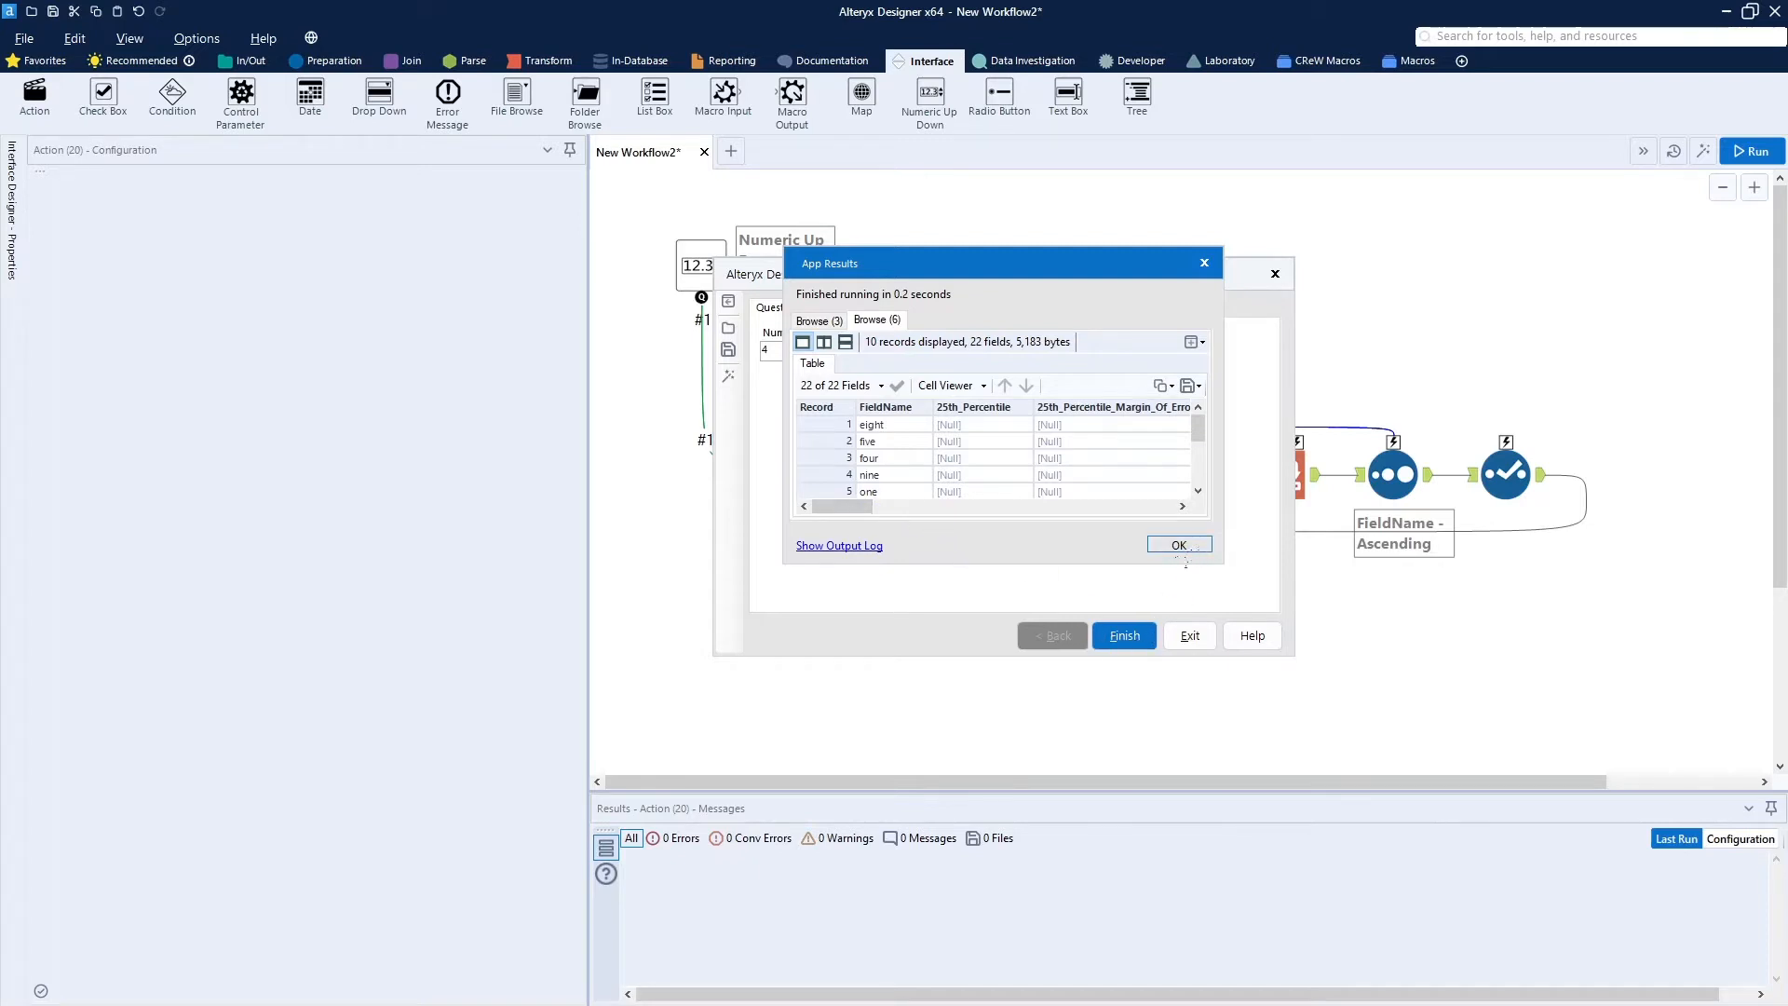
{"action": "left_click", "coordinate": [1177, 547]}
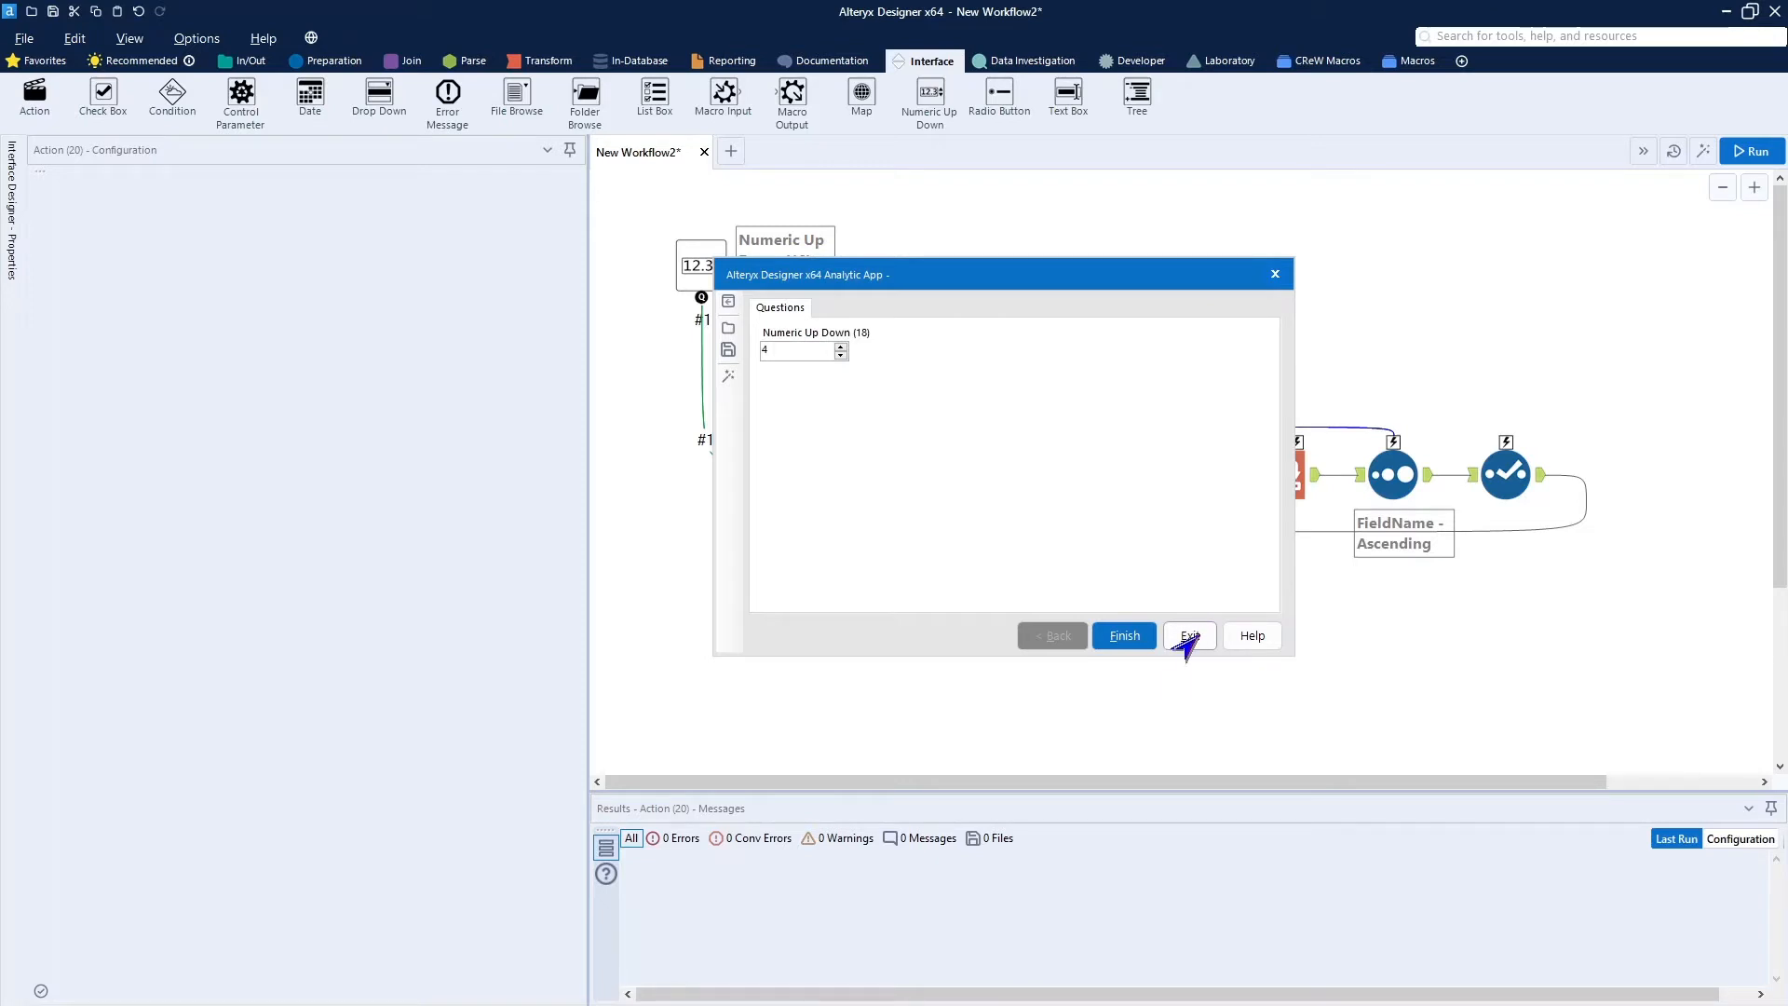
{"action": "left_click", "coordinate": [1188, 637]}
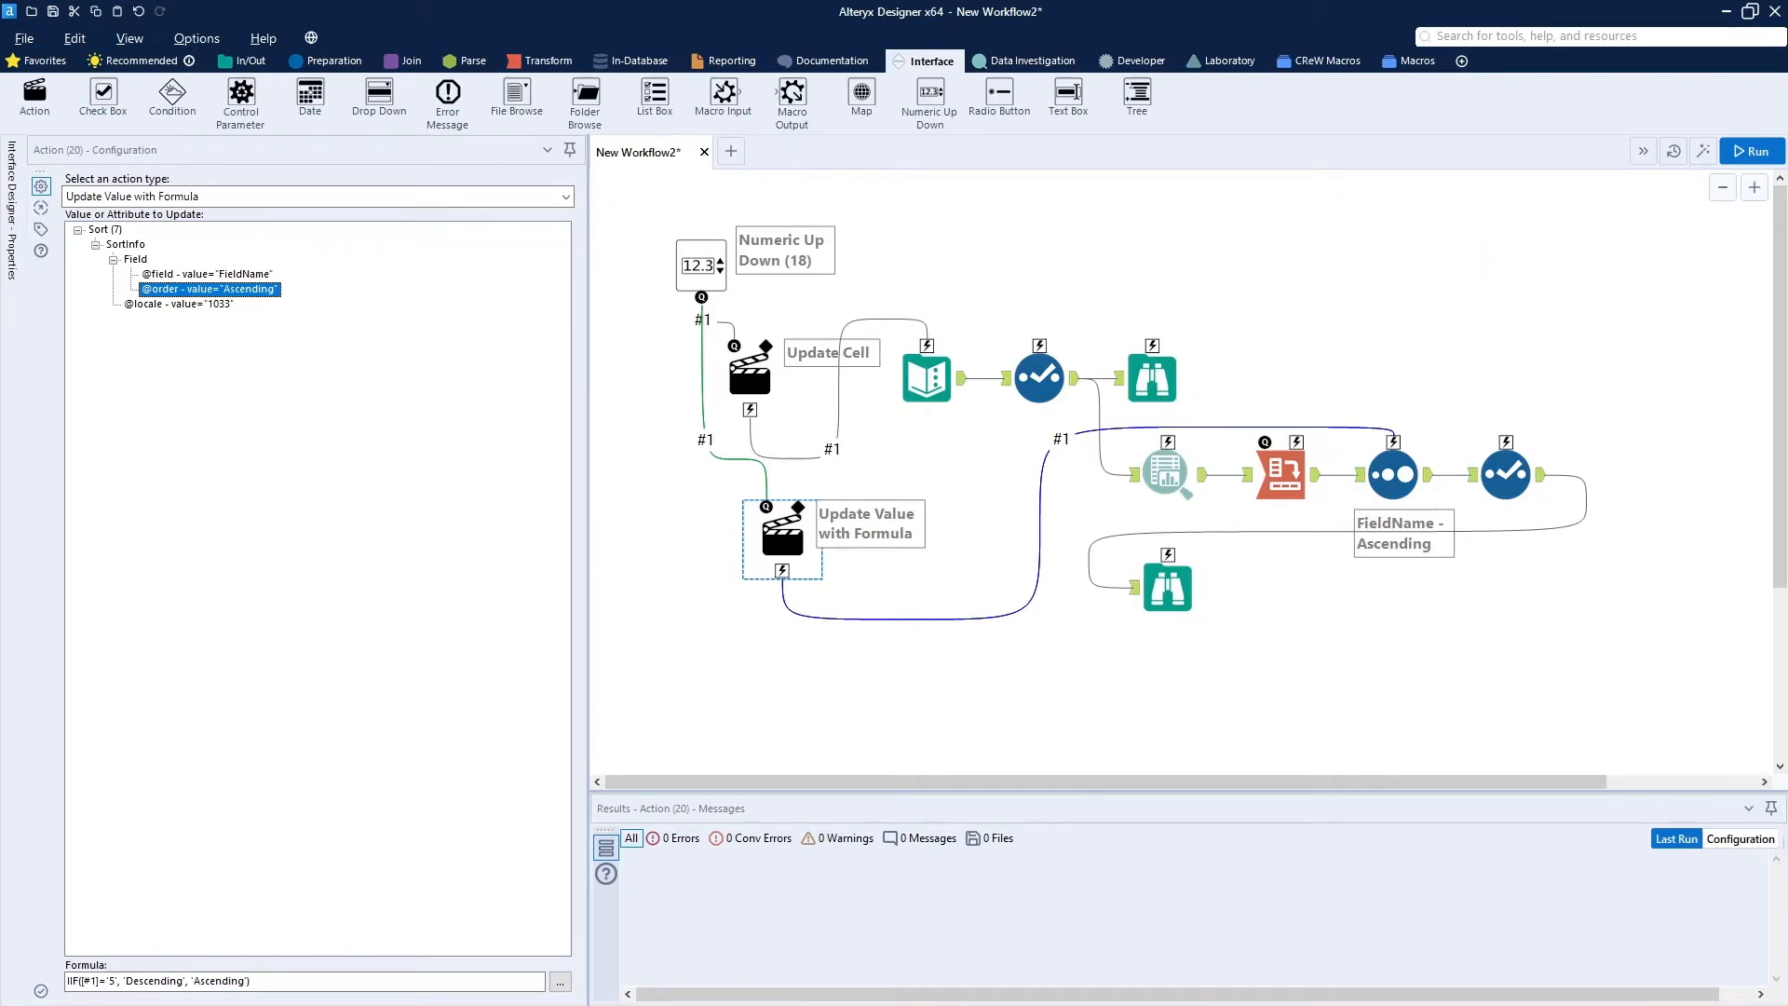
Delete the Numeric Up Down tool and both Action tools from the canvas.
{"action": "key", "text": "ctrl+r"}
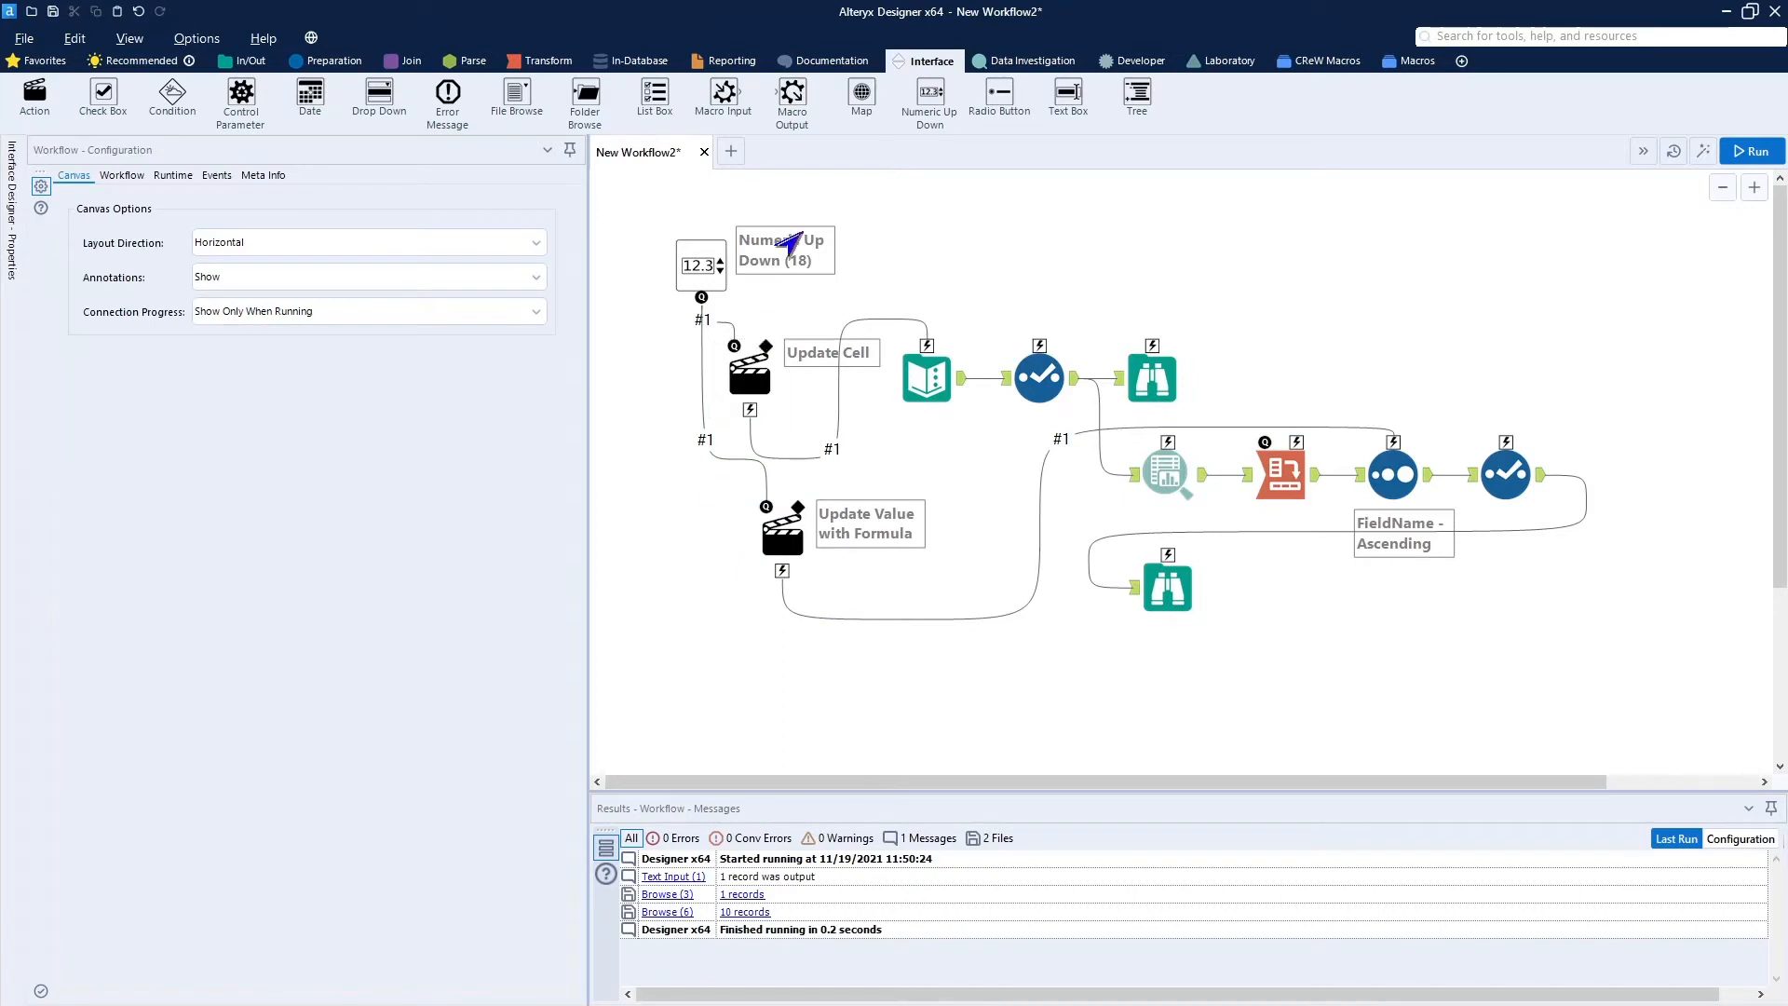
{"action": "left_click_drag", "start_coordinate": [620, 215], "coordinate": [809, 602]}
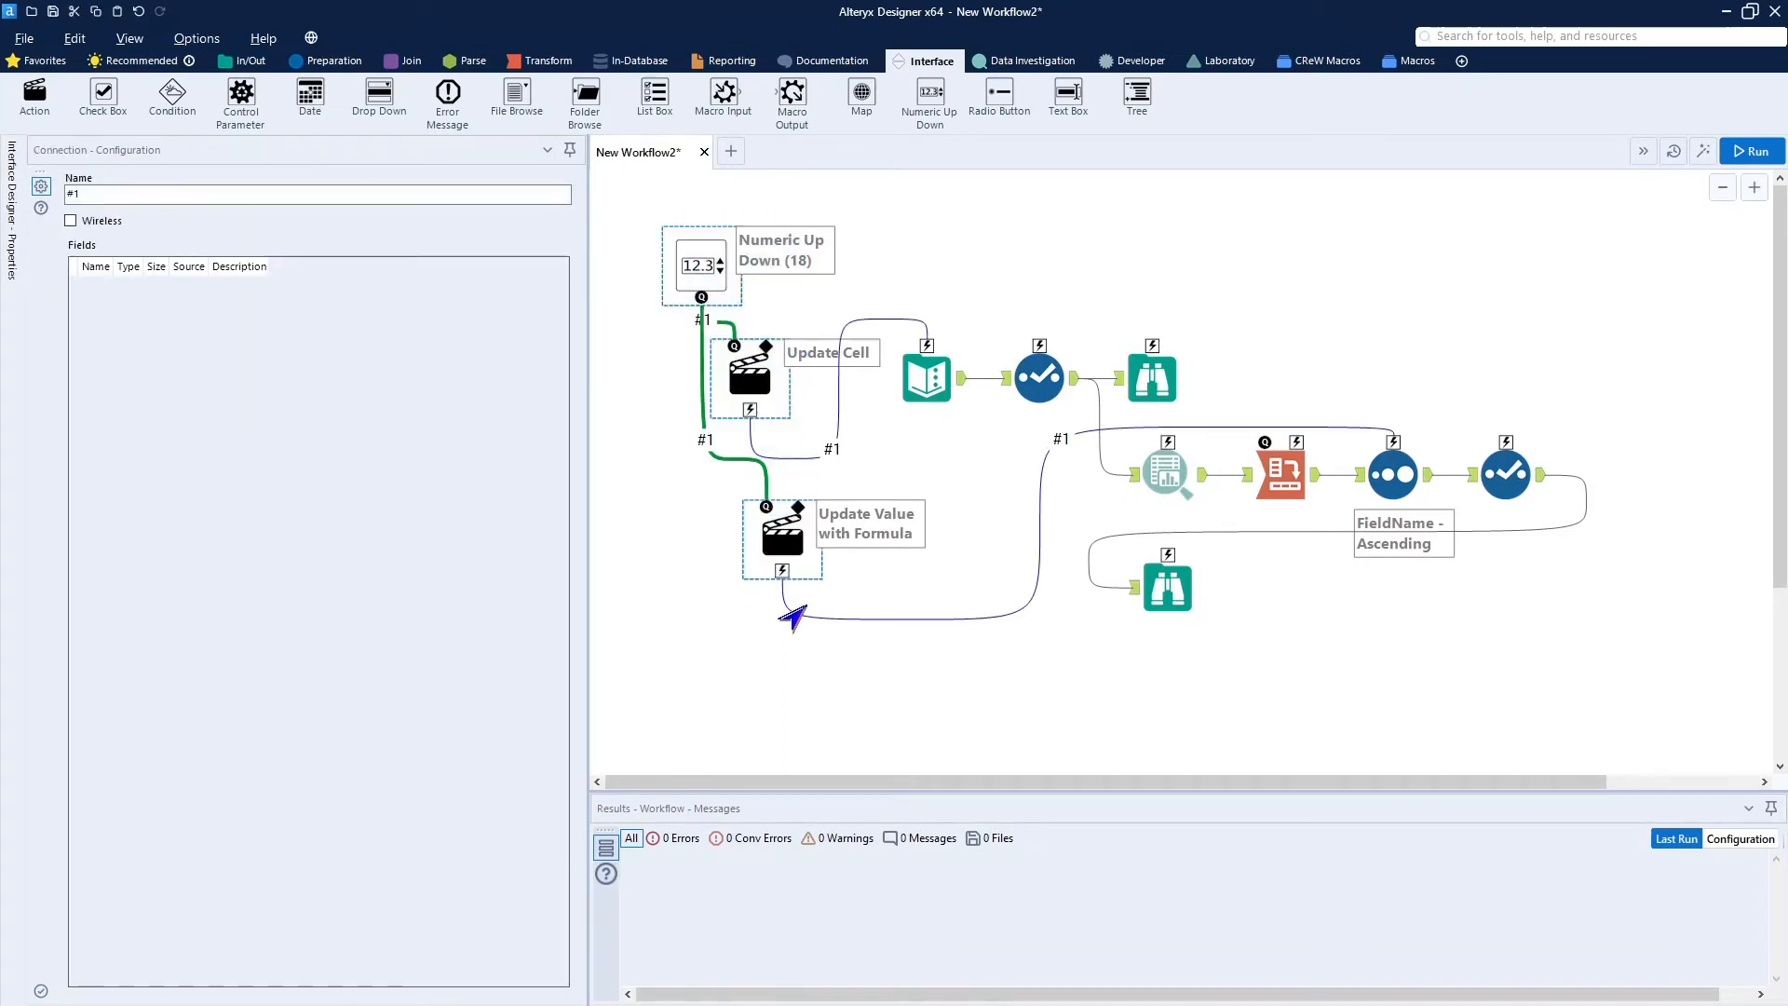
{"action": "key", "text": "Delete"}
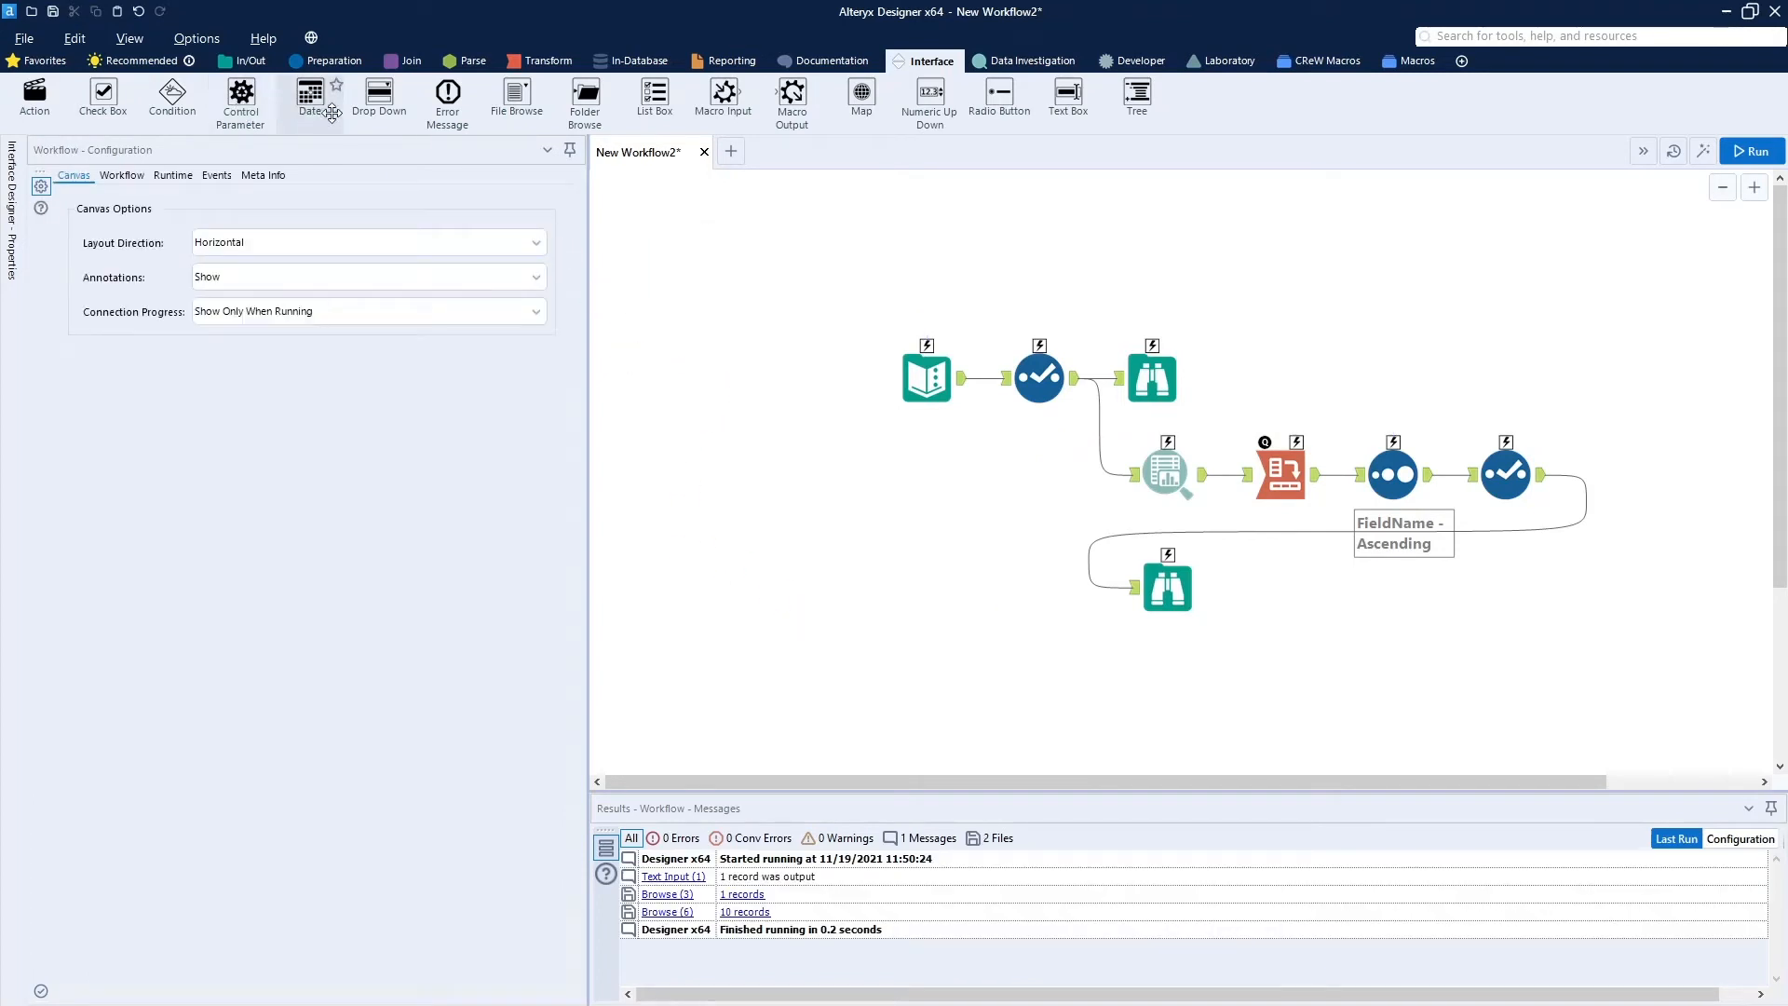
Add a Date tool asking "what is your birthday" and link it to the Text Input through an Update Cell Action.
{"action": "left_click_drag", "start_coordinate": [314, 97], "coordinate": [690, 279]}
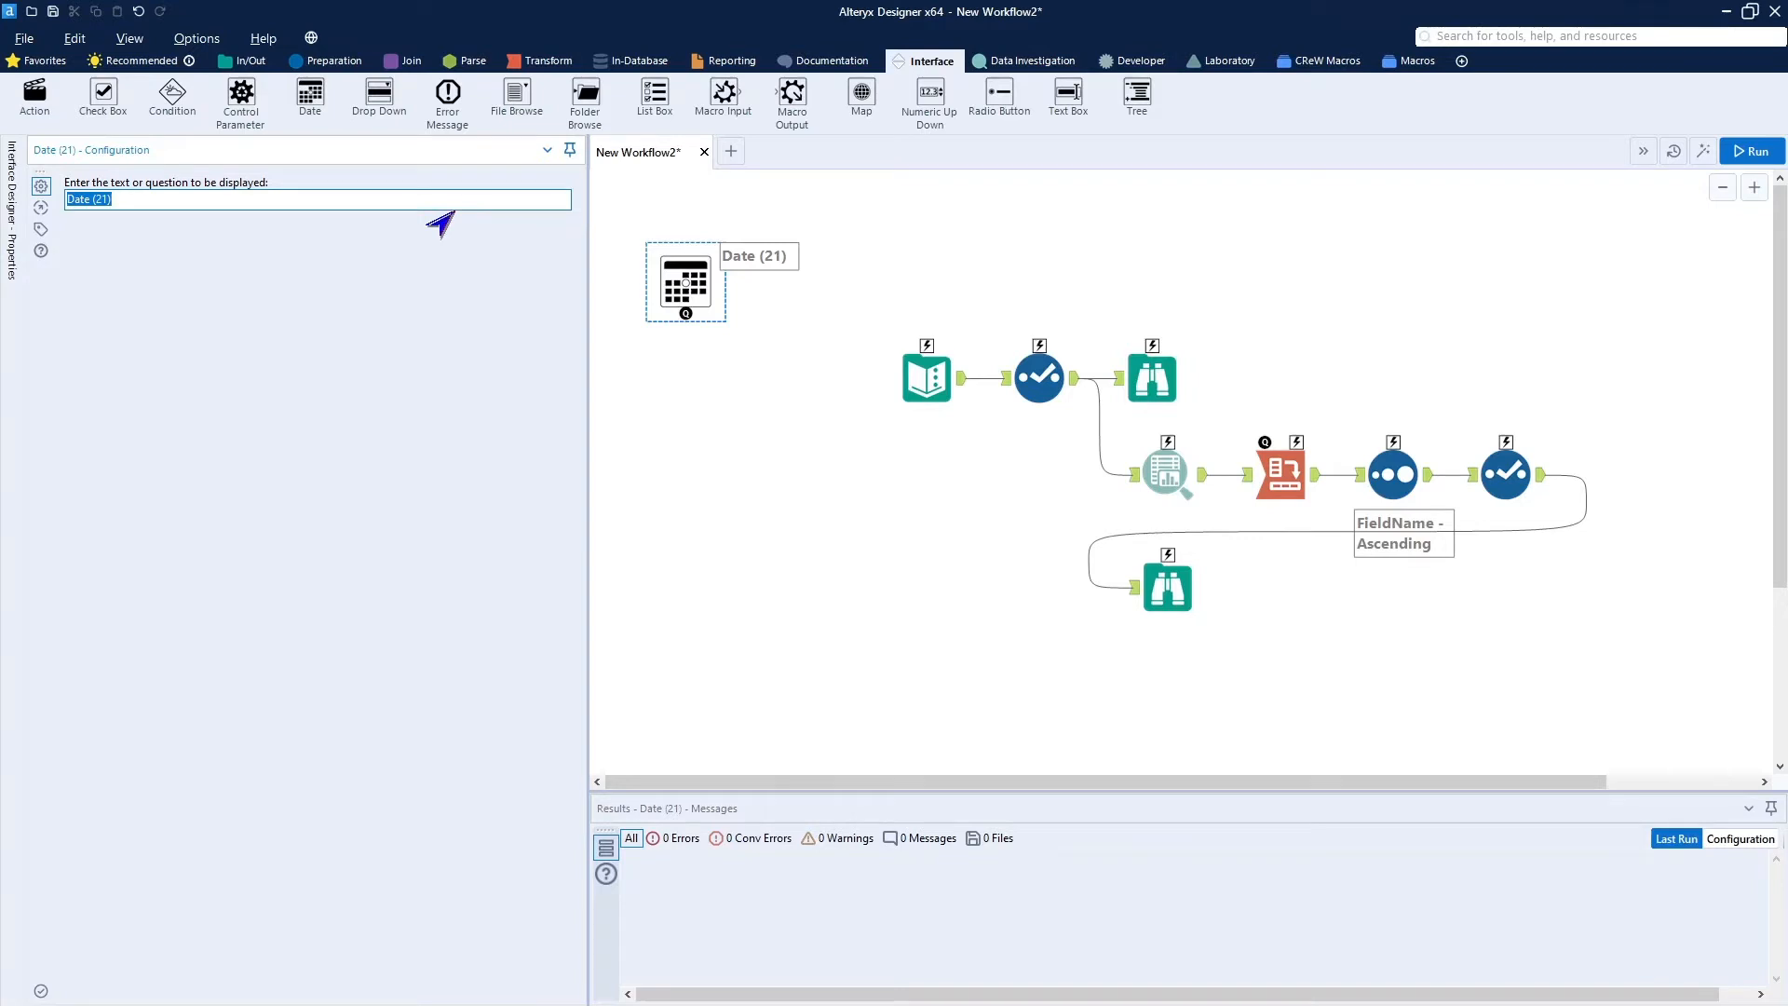
{"action": "type", "text": "what is your birthday"}
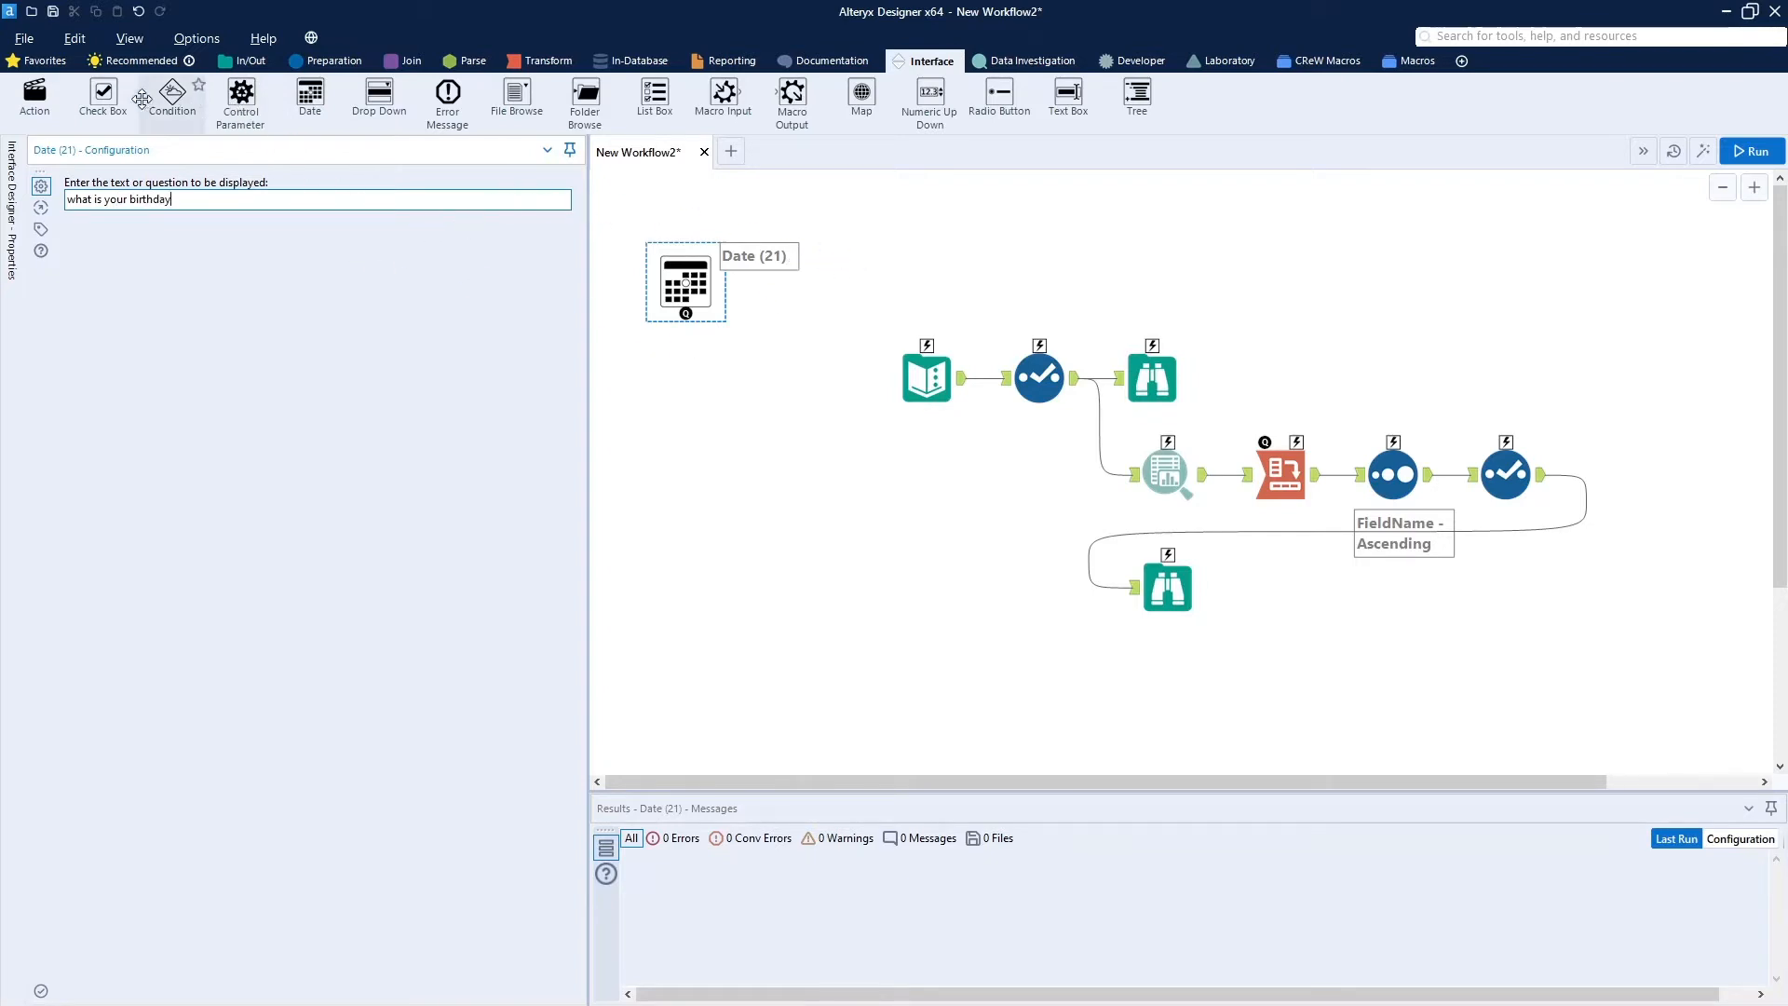
{"action": "left_click_drag", "start_coordinate": [34, 93], "coordinate": [927, 347]}
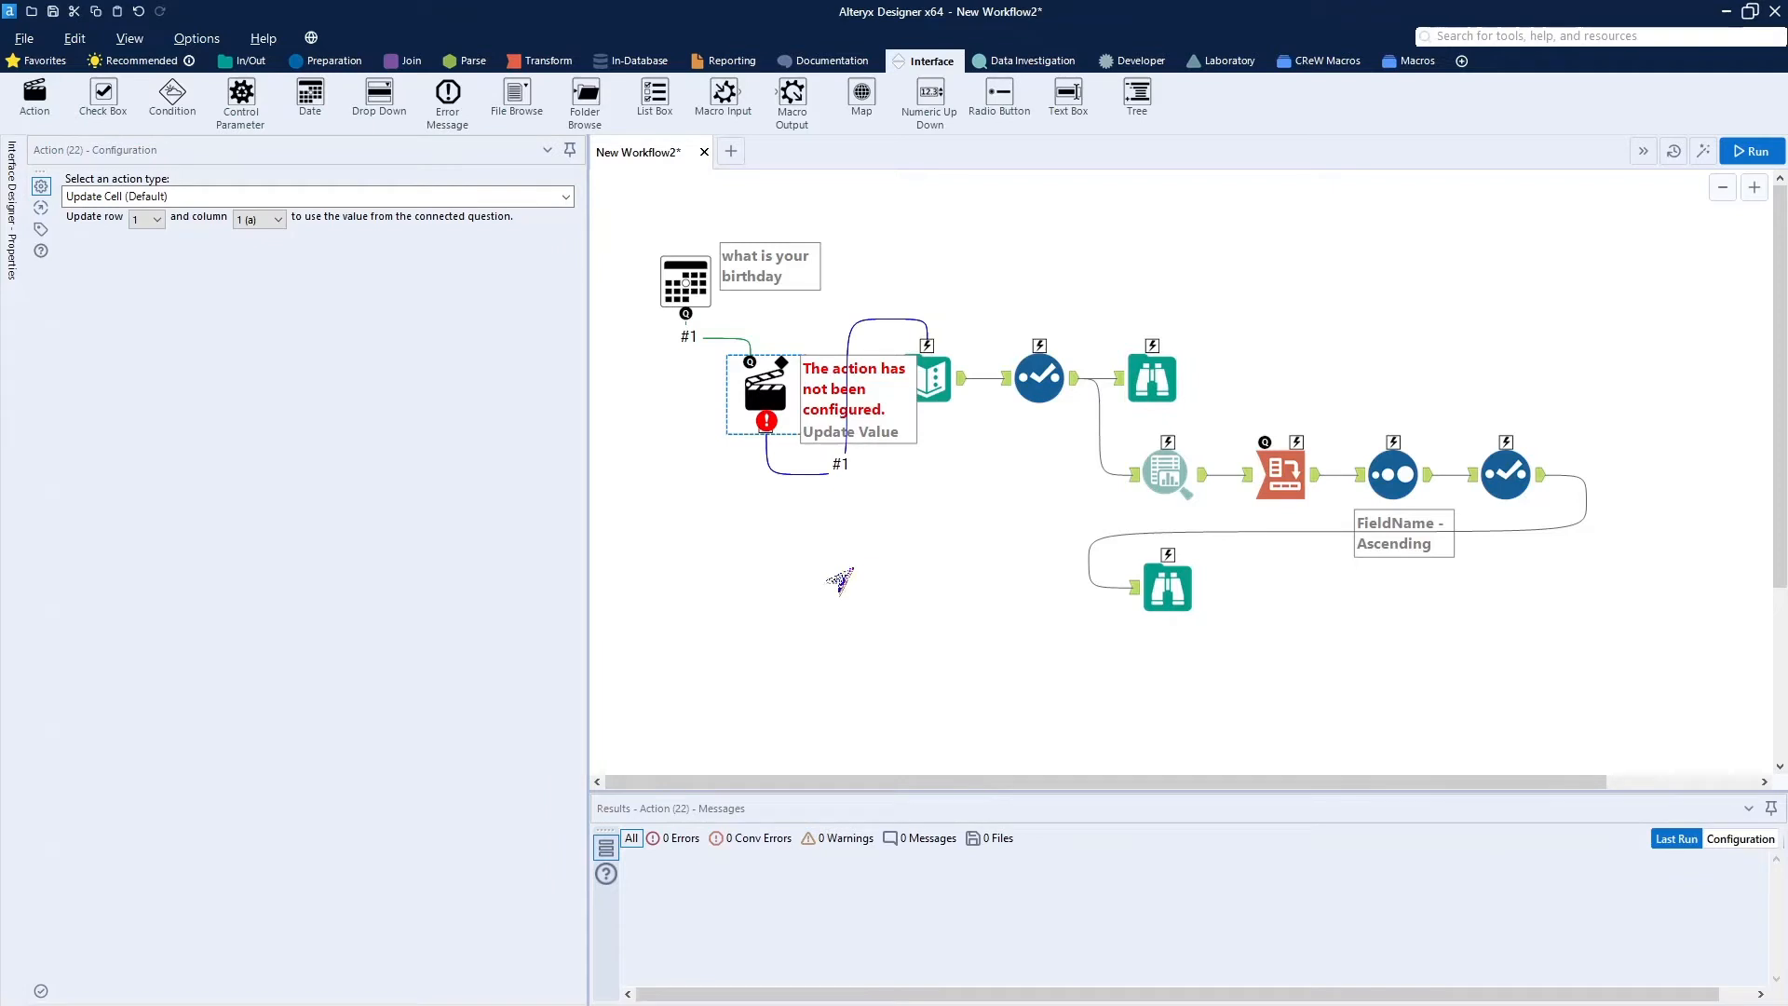
{"action": "left_click", "coordinate": [813, 598]}
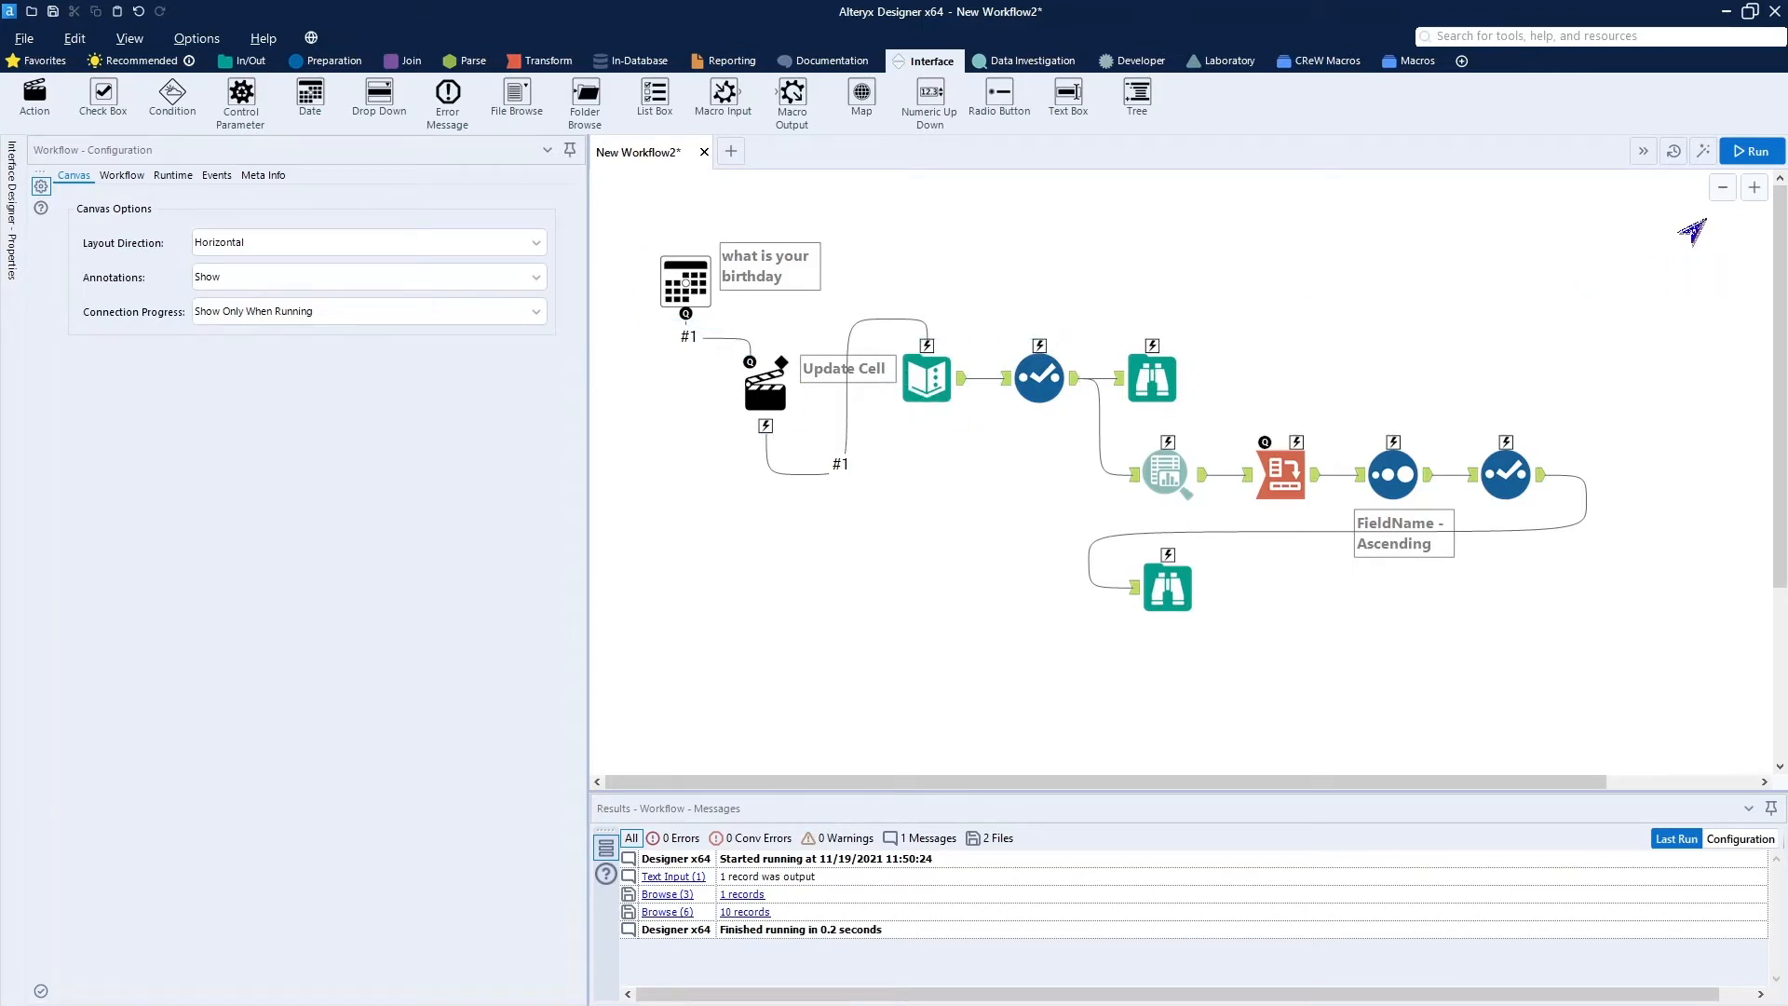
Launch the analytic app and try moving the birthday calendar backward and forward in single-month and multi-month jumps.
{"action": "left_click", "coordinate": [1706, 156]}
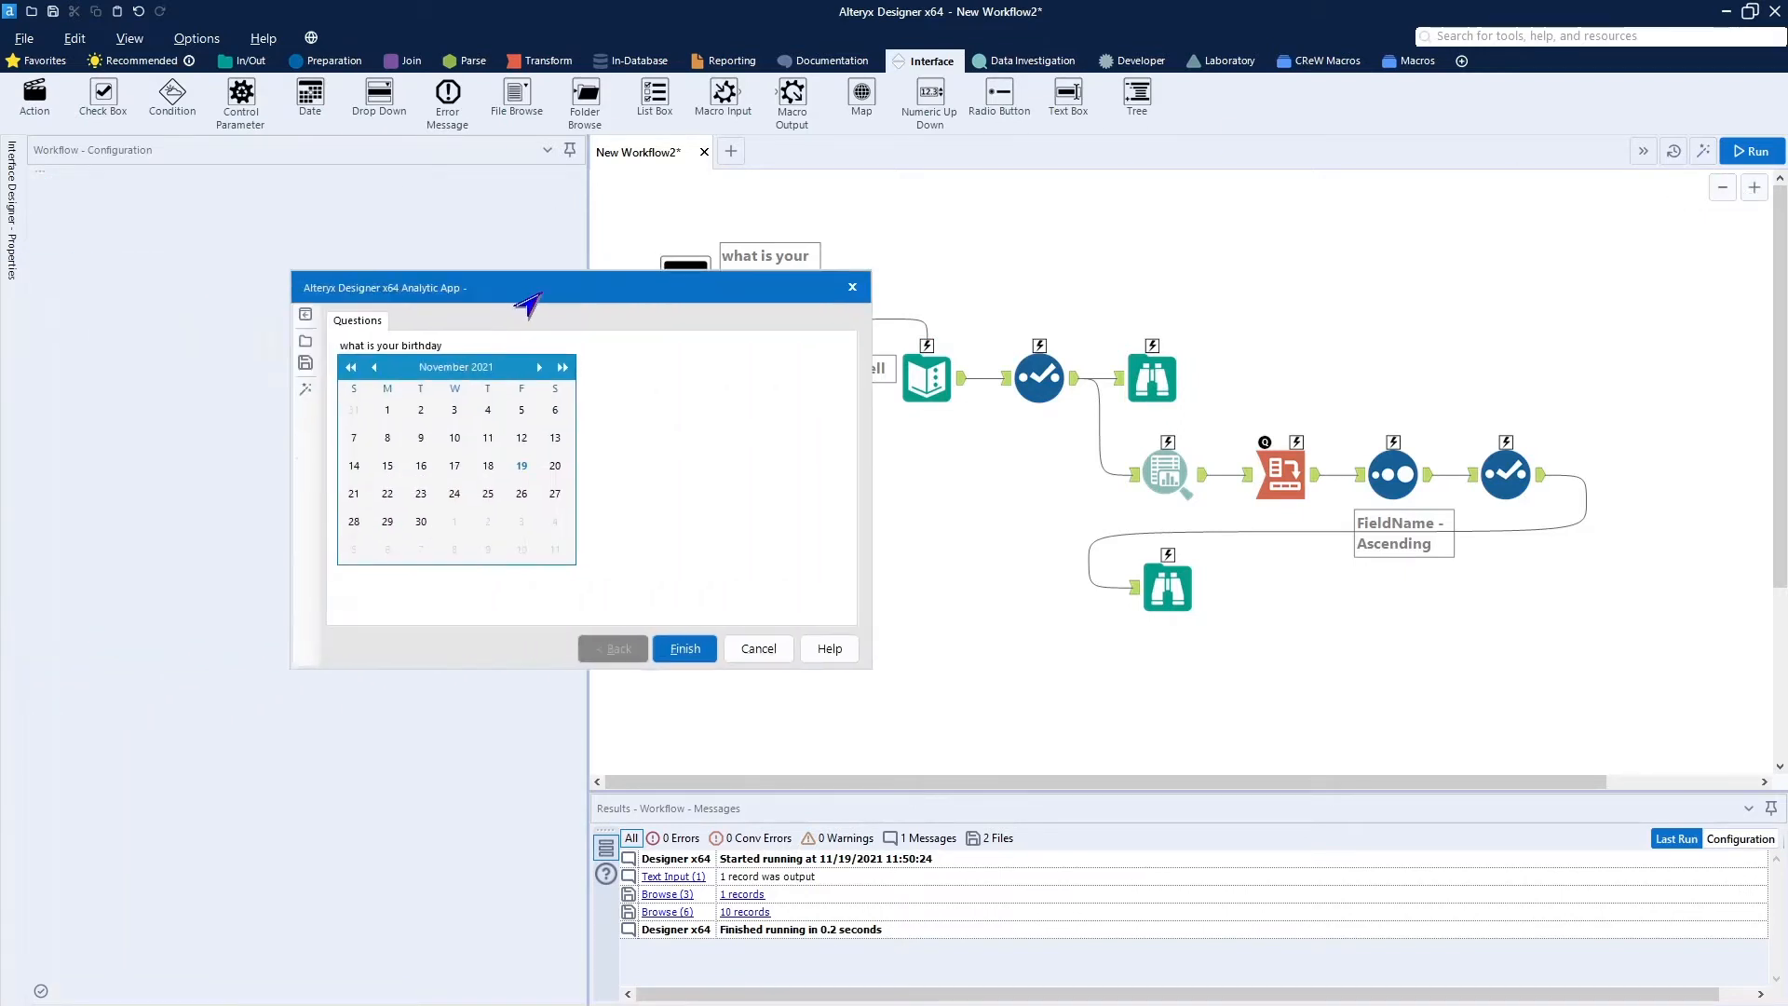
{"action": "left_click_drag", "start_coordinate": [519, 300], "coordinate": [658, 309]}
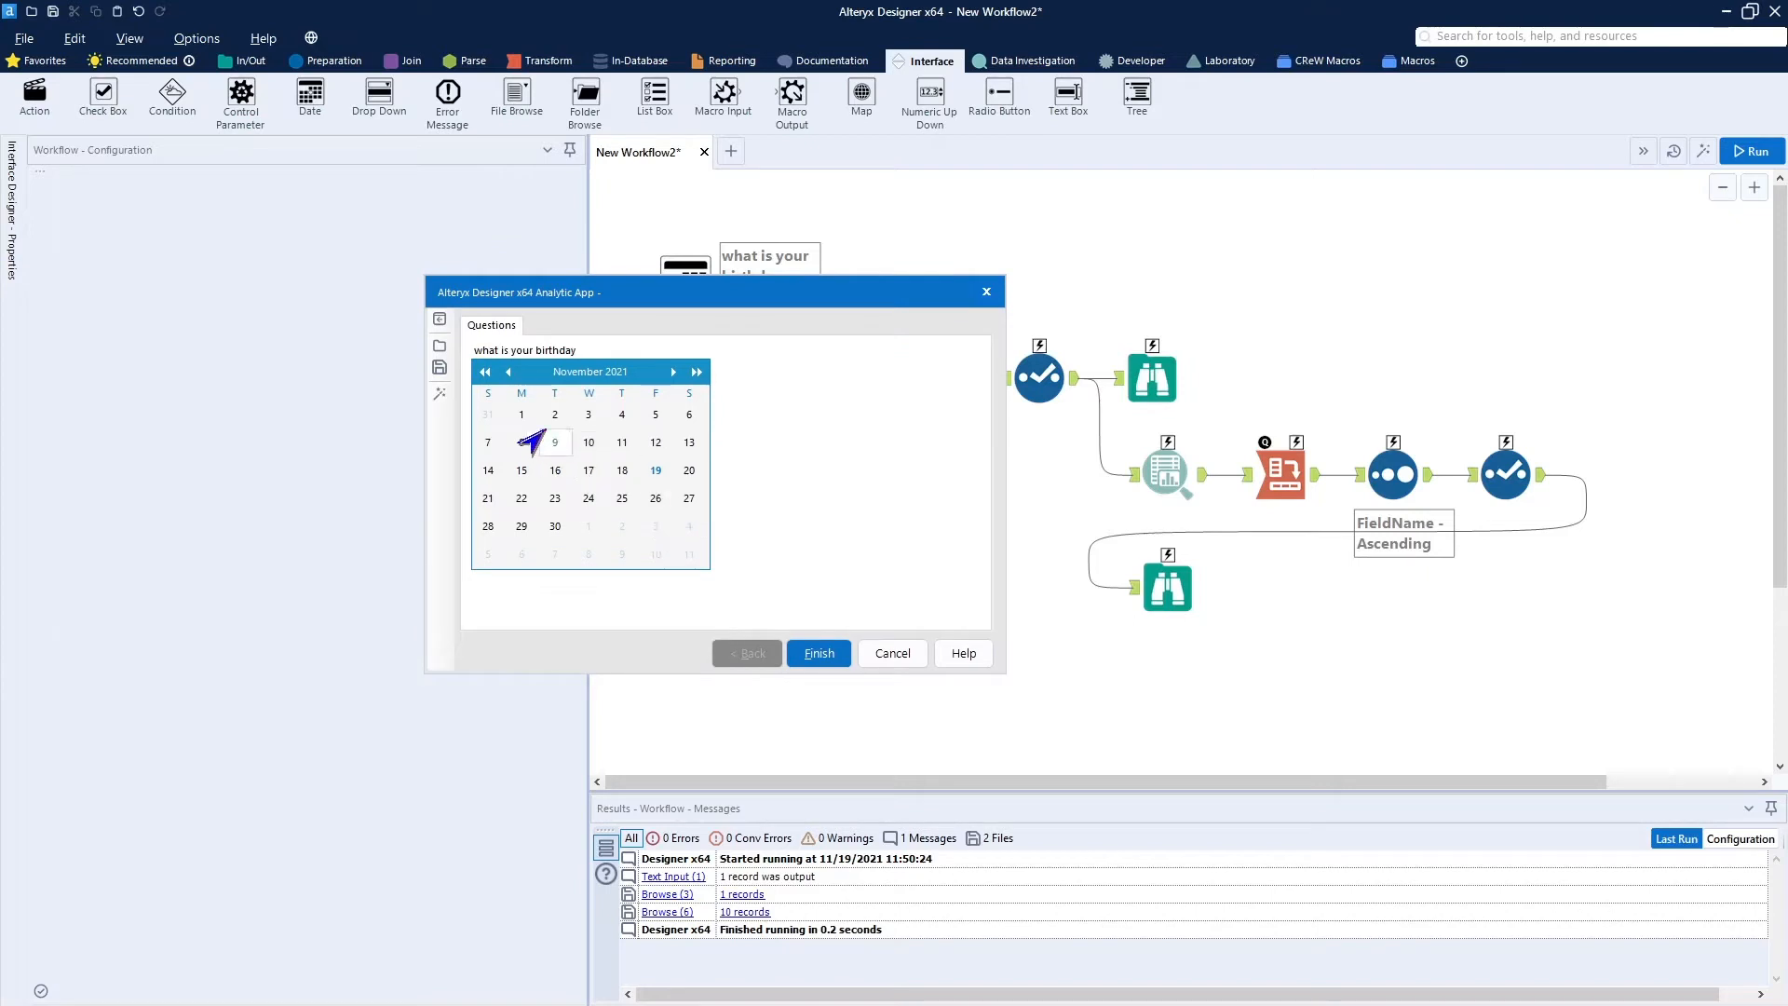
{"action": "left_click", "coordinate": [507, 374]}
{"action": "left_click", "coordinate": [506, 373]}
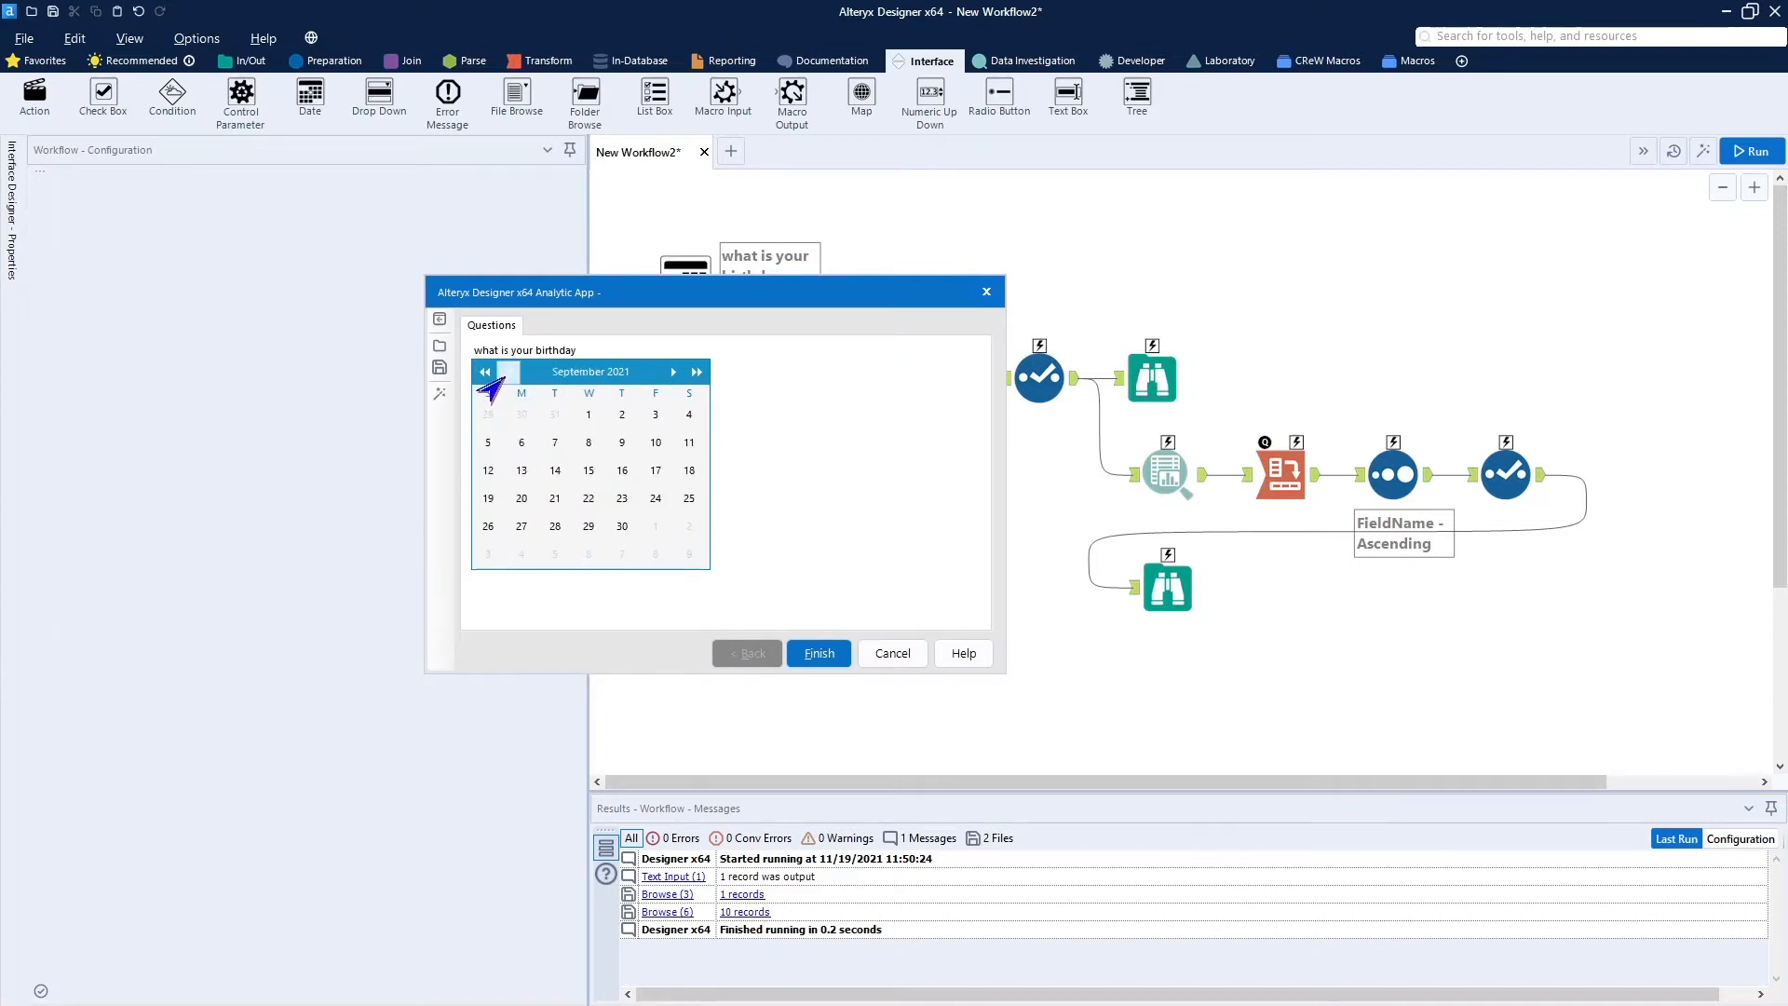
{"action": "left_click", "coordinate": [506, 373]}
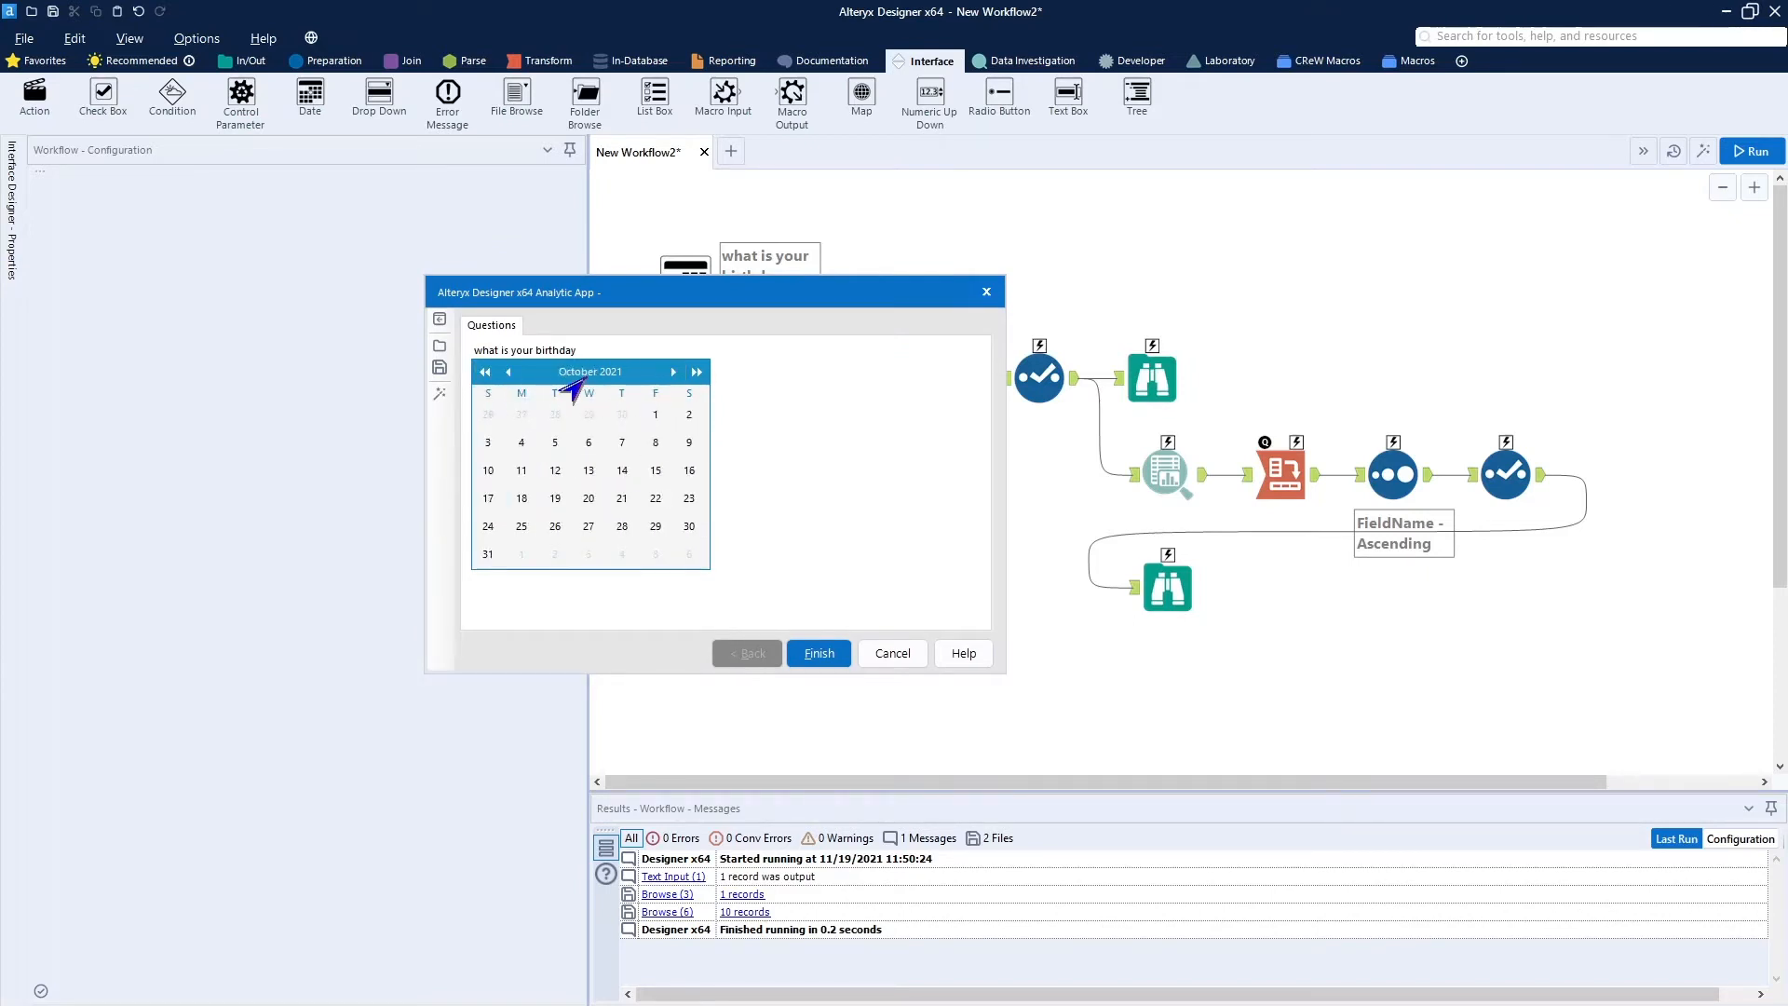
{"action": "left_click", "coordinate": [507, 372]}
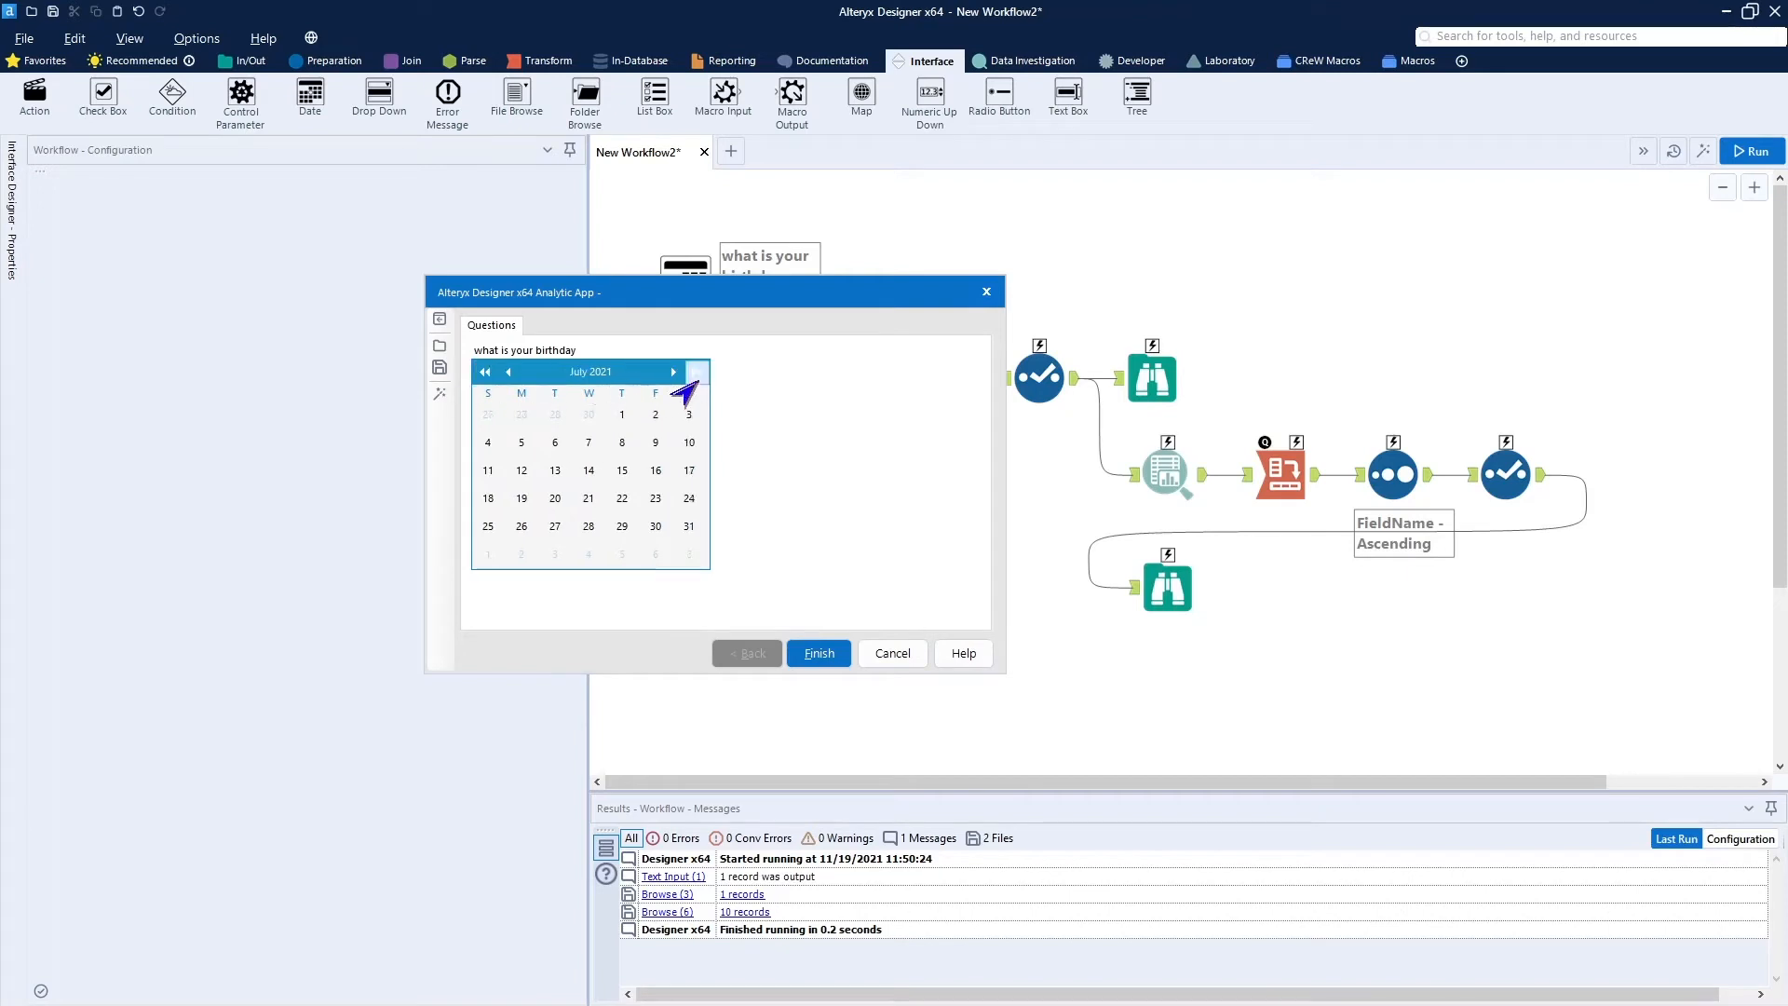
{"action": "left_click", "coordinate": [696, 372]}
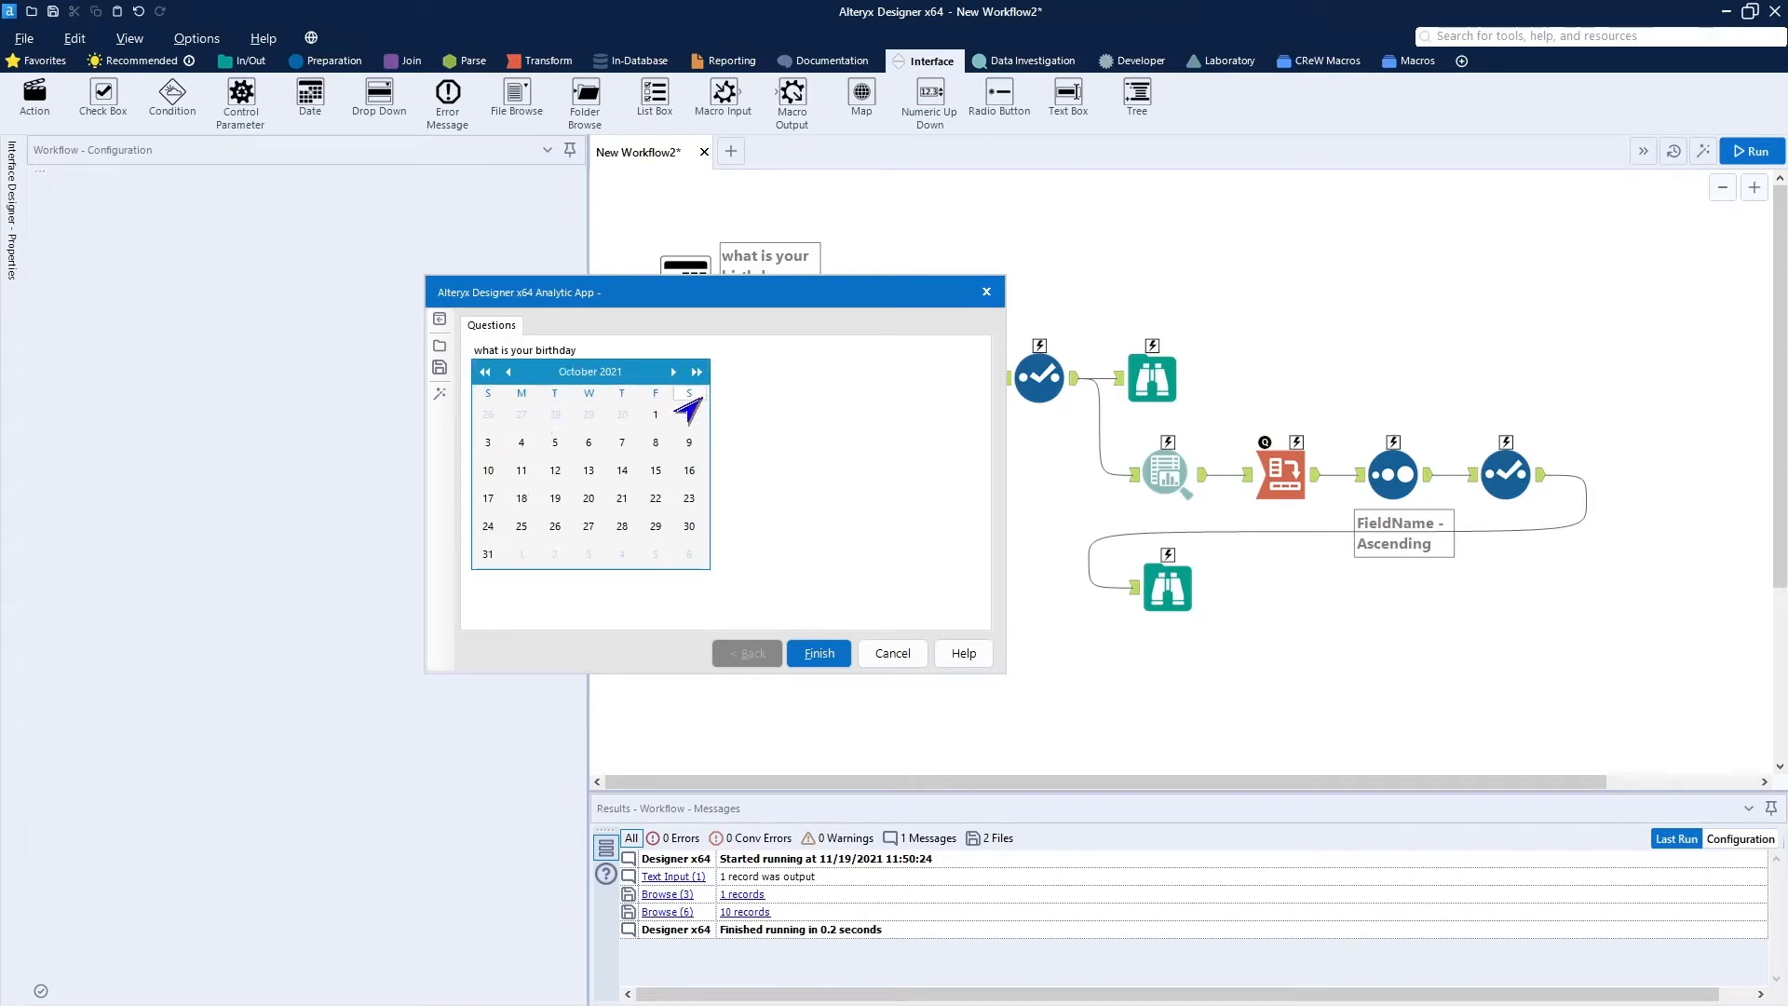
{"action": "left_click", "coordinate": [695, 373]}
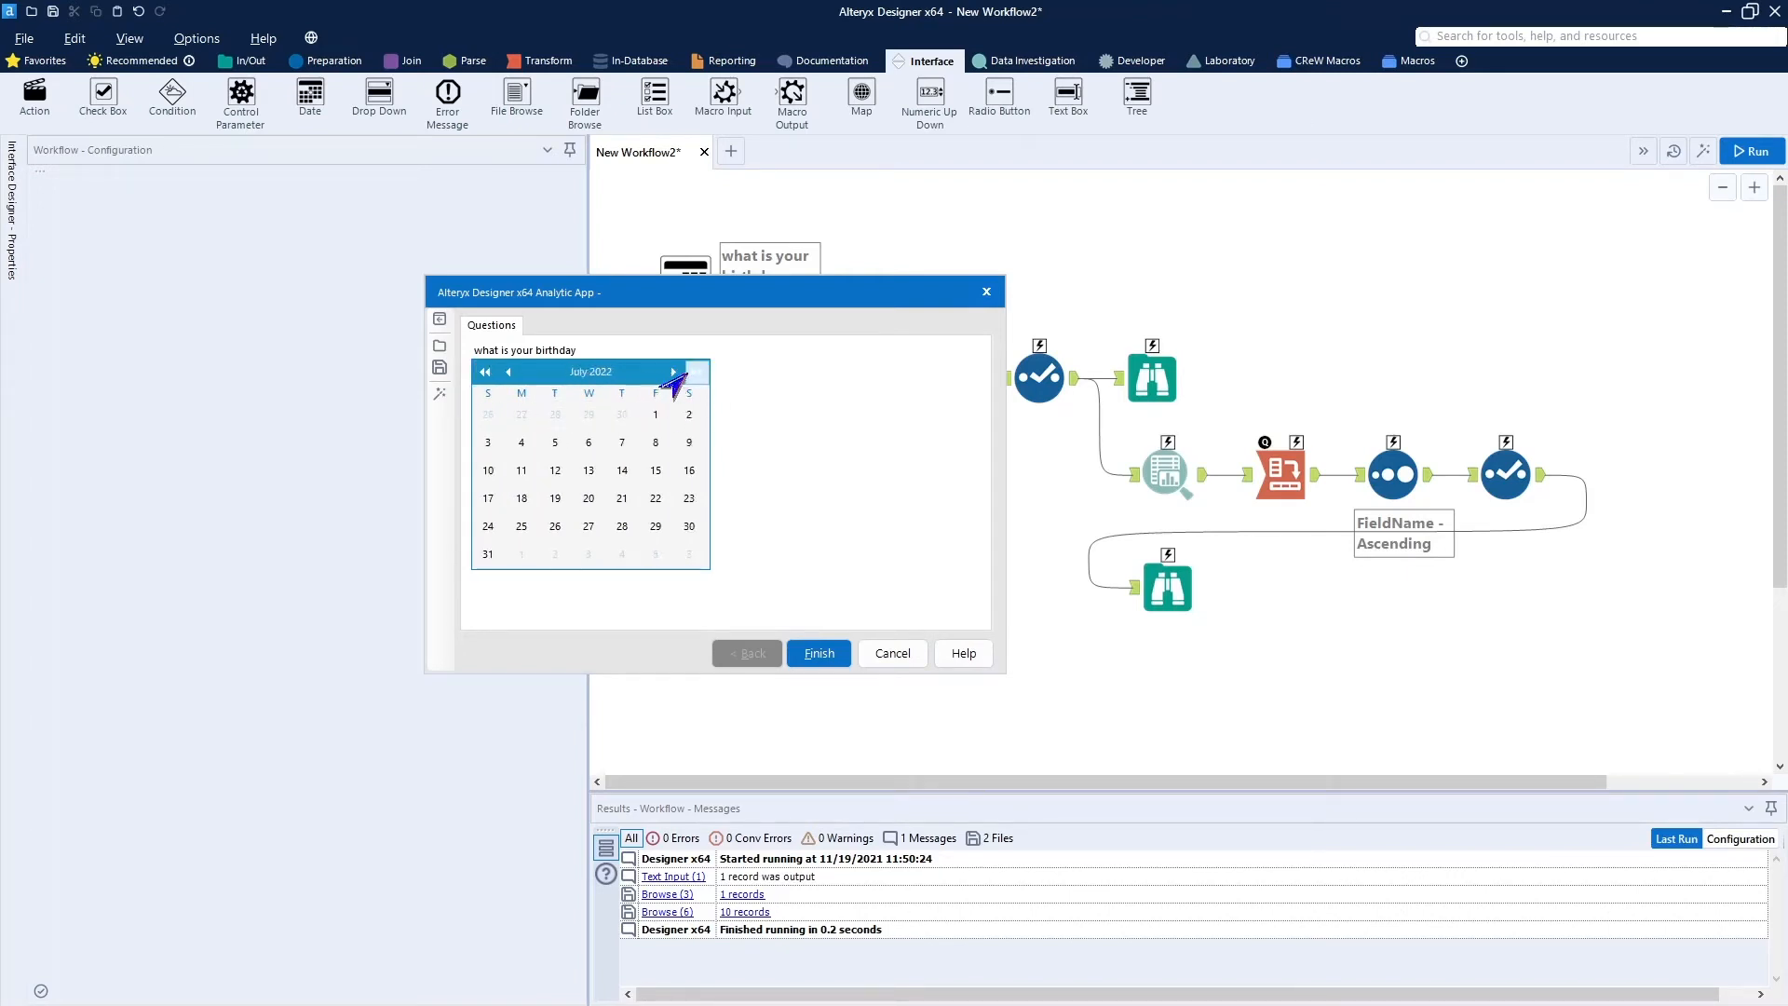
{"action": "left_click", "coordinate": [681, 377]}
{"action": "left_click", "coordinate": [682, 378]}
{"action": "left_click", "coordinate": [682, 377]}
{"action": "left_click", "coordinate": [678, 375]}
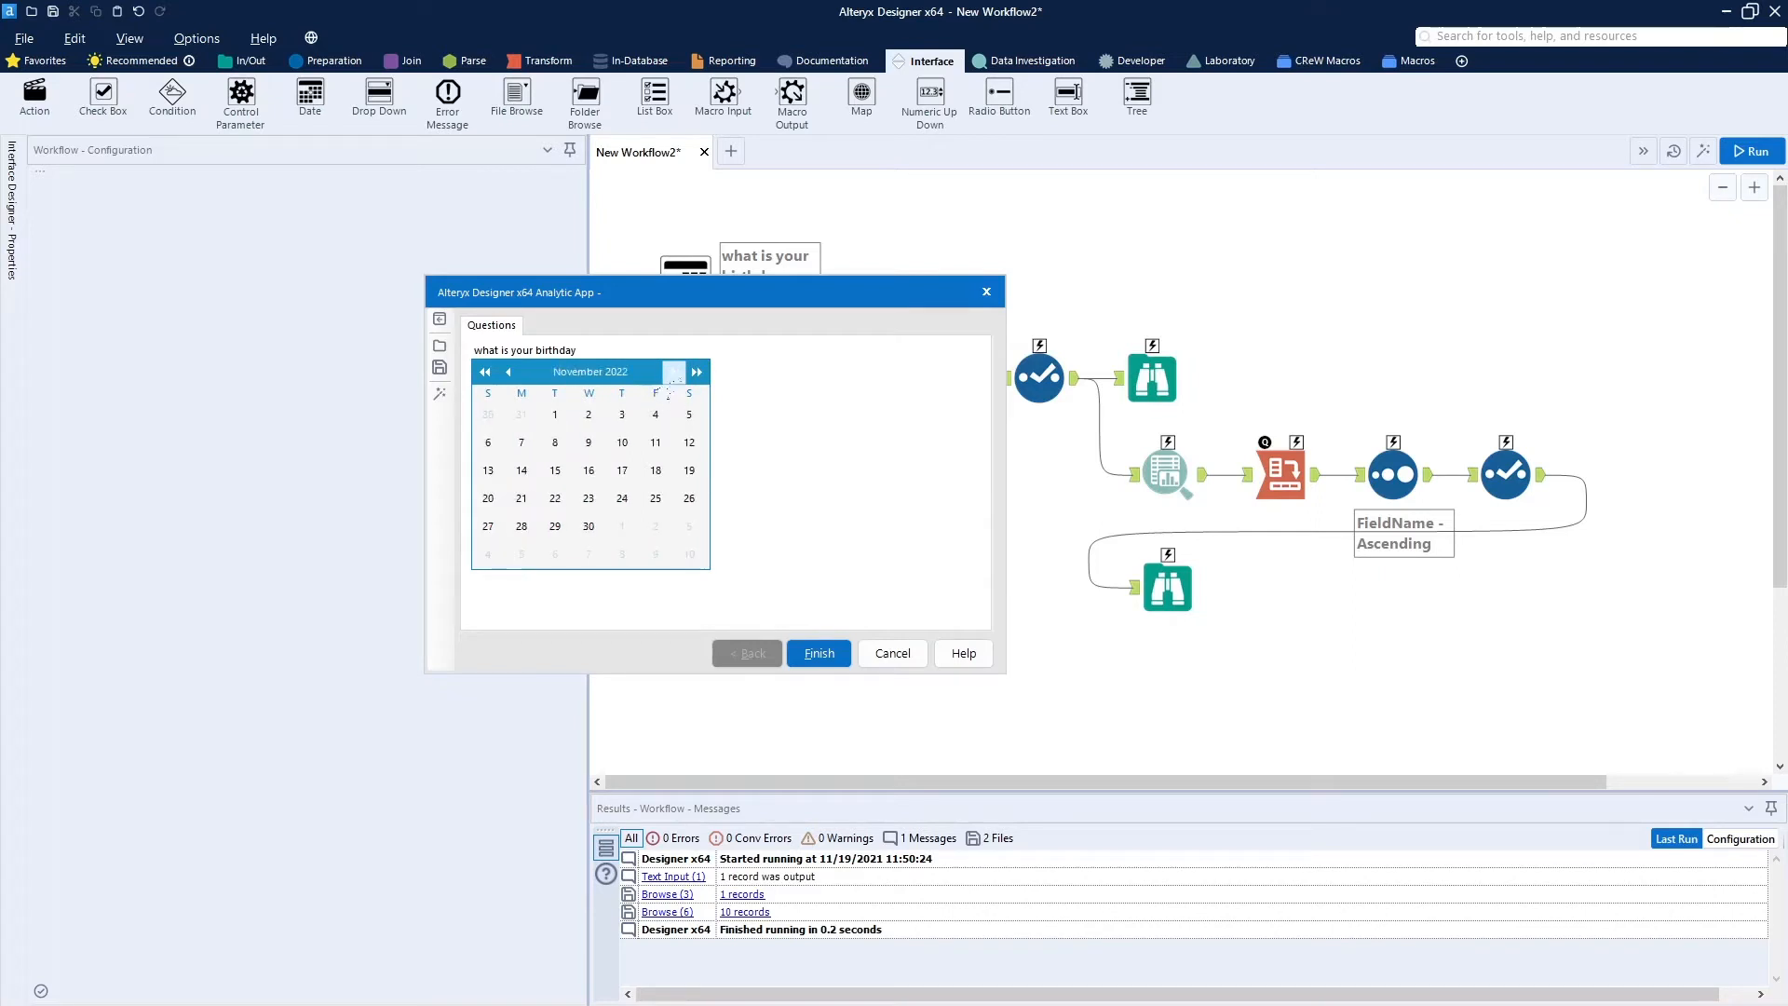
{"action": "left_click", "coordinate": [672, 377]}
{"action": "left_click", "coordinate": [672, 377]}
{"action": "left_click", "coordinate": [673, 377]}
{"action": "left_click", "coordinate": [508, 373]}
{"action": "left_click", "coordinate": [509, 373]}
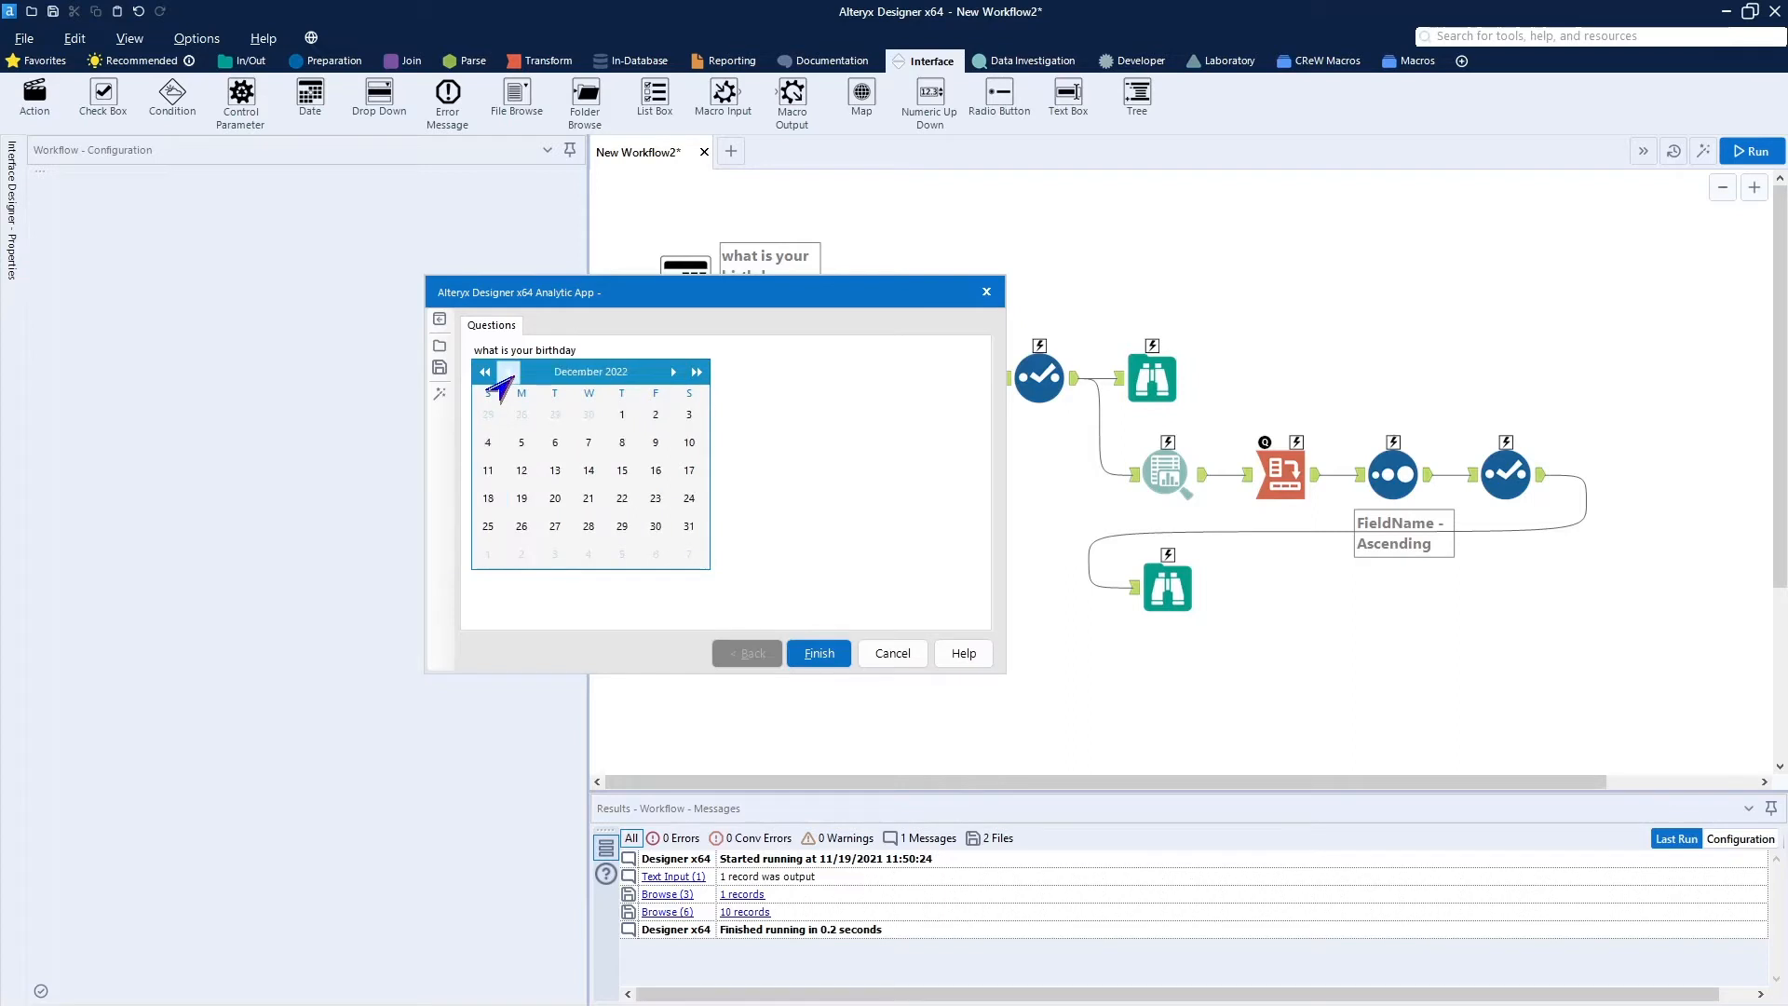
{"action": "left_click", "coordinate": [508, 372]}
{"action": "left_click", "coordinate": [508, 372]}
{"action": "left_click", "coordinate": [508, 372]}
{"action": "left_click", "coordinate": [508, 372]}
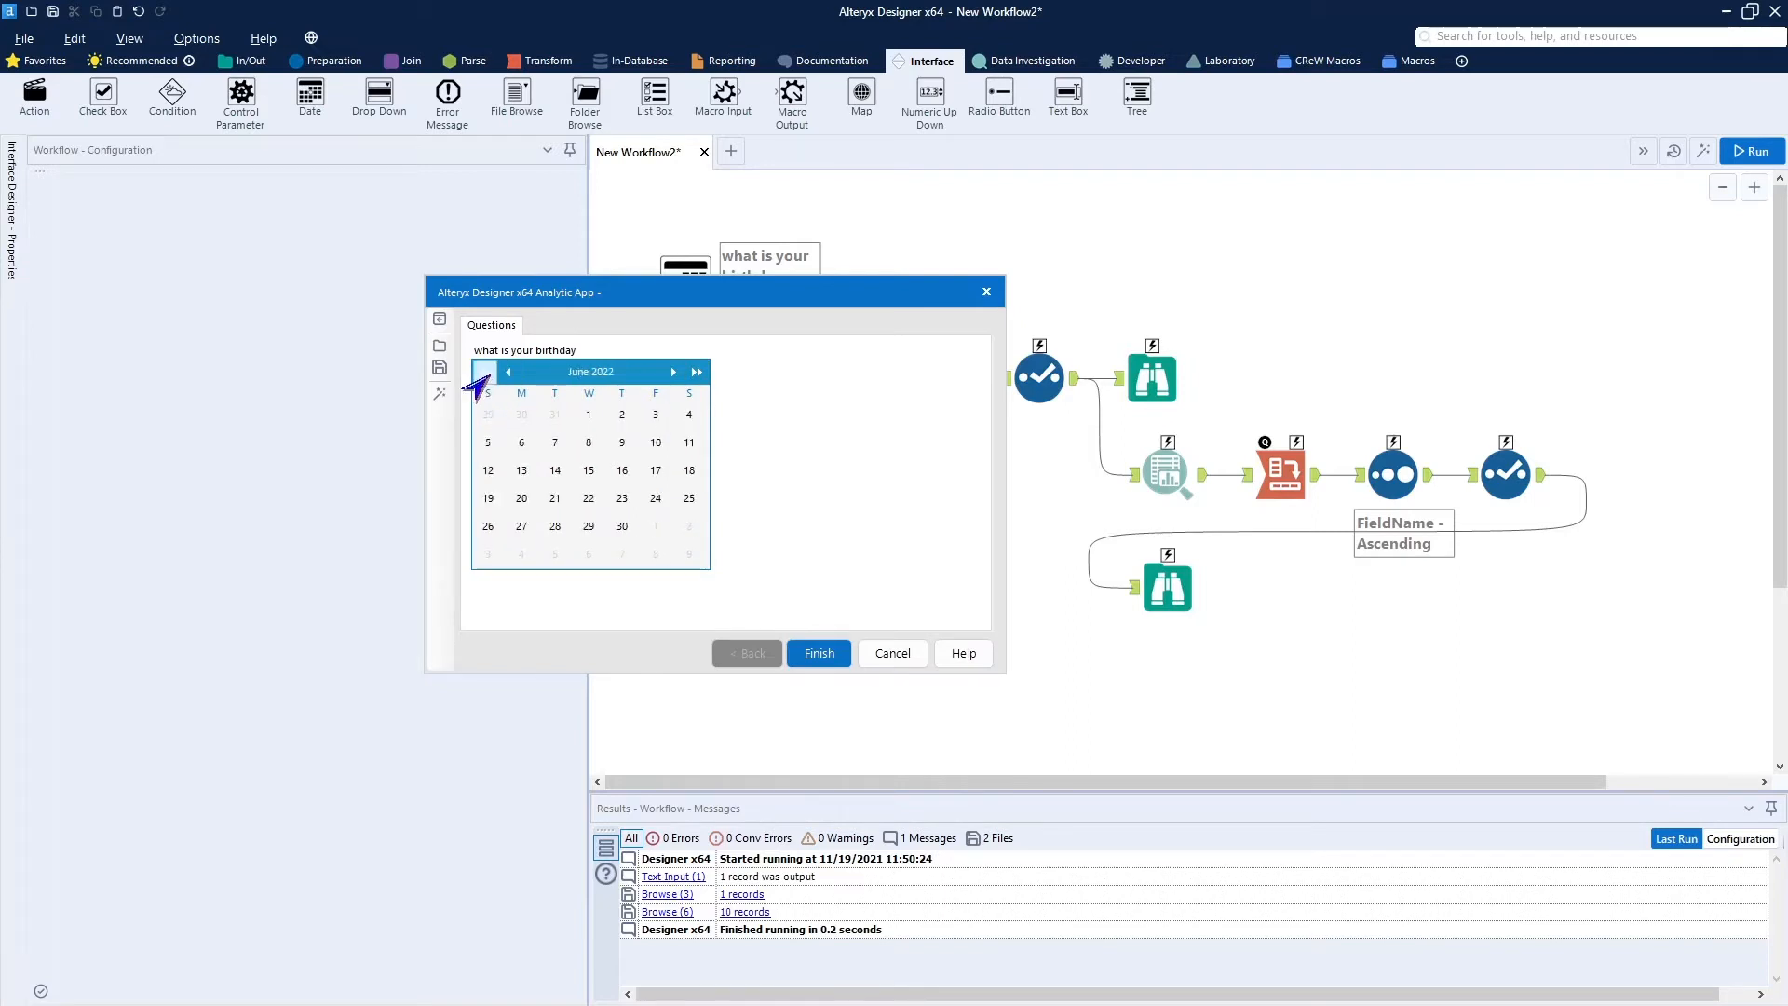
Move the calendar to the desired month and choose a date for the birthday question.
{"action": "left_click", "coordinate": [485, 372]}
{"action": "left_click", "coordinate": [485, 373]}
{"action": "left_click", "coordinate": [486, 372]}
{"action": "left_click", "coordinate": [486, 373]}
{"action": "left_click", "coordinate": [485, 372]}
{"action": "left_click", "coordinate": [485, 373]}
{"action": "left_click", "coordinate": [486, 373]}
{"action": "left_click", "coordinate": [485, 372]}
{"action": "left_click", "coordinate": [485, 372]}
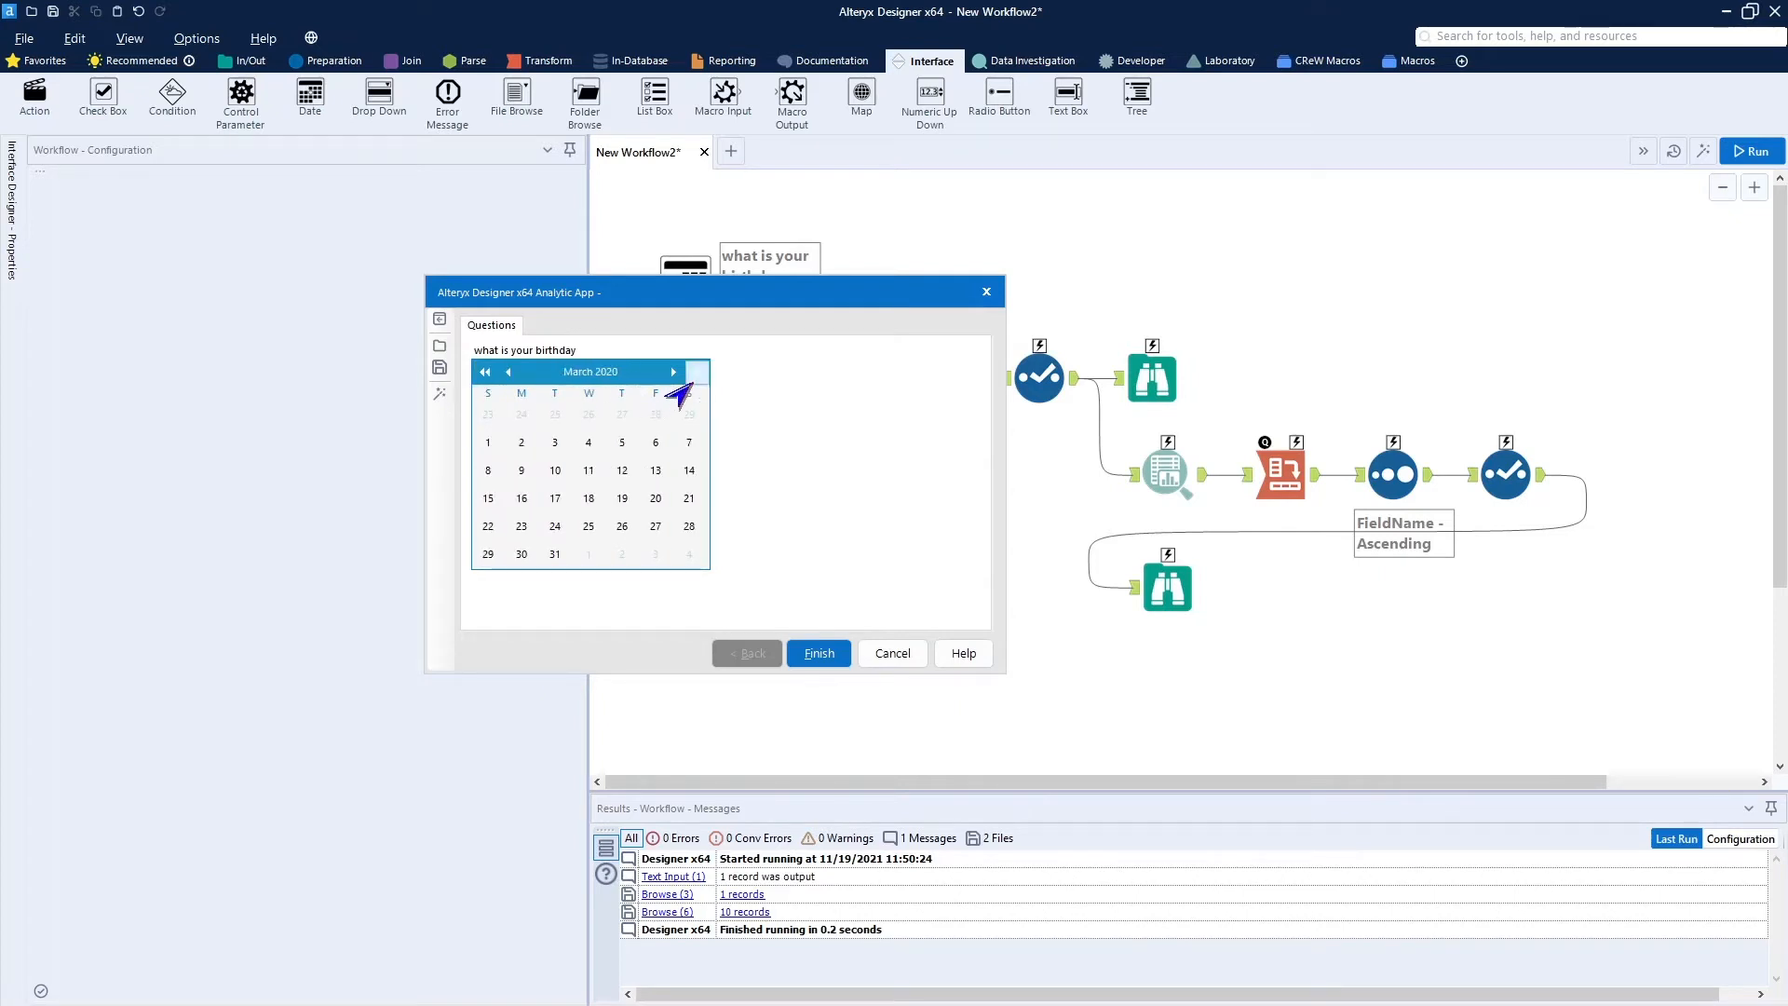
{"action": "left_click", "coordinate": [691, 379]}
{"action": "left_click", "coordinate": [690, 379]}
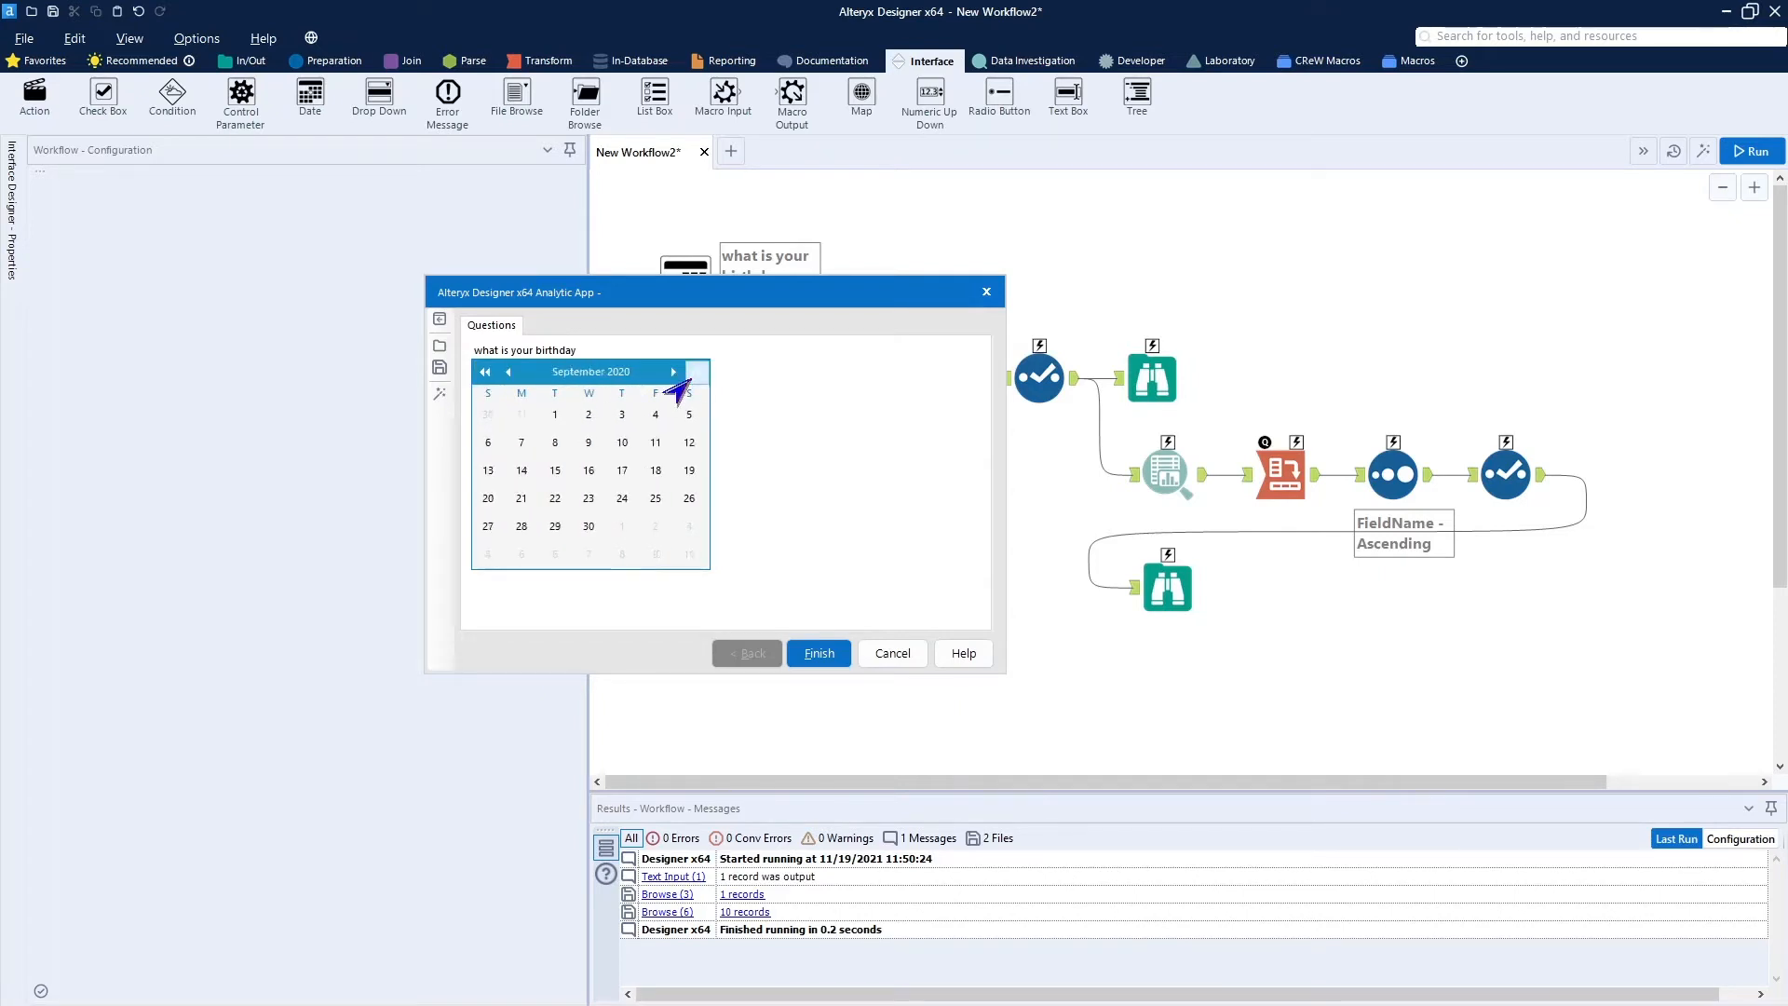
{"action": "left_click", "coordinate": [690, 379]}
{"action": "left_click", "coordinate": [654, 503]}
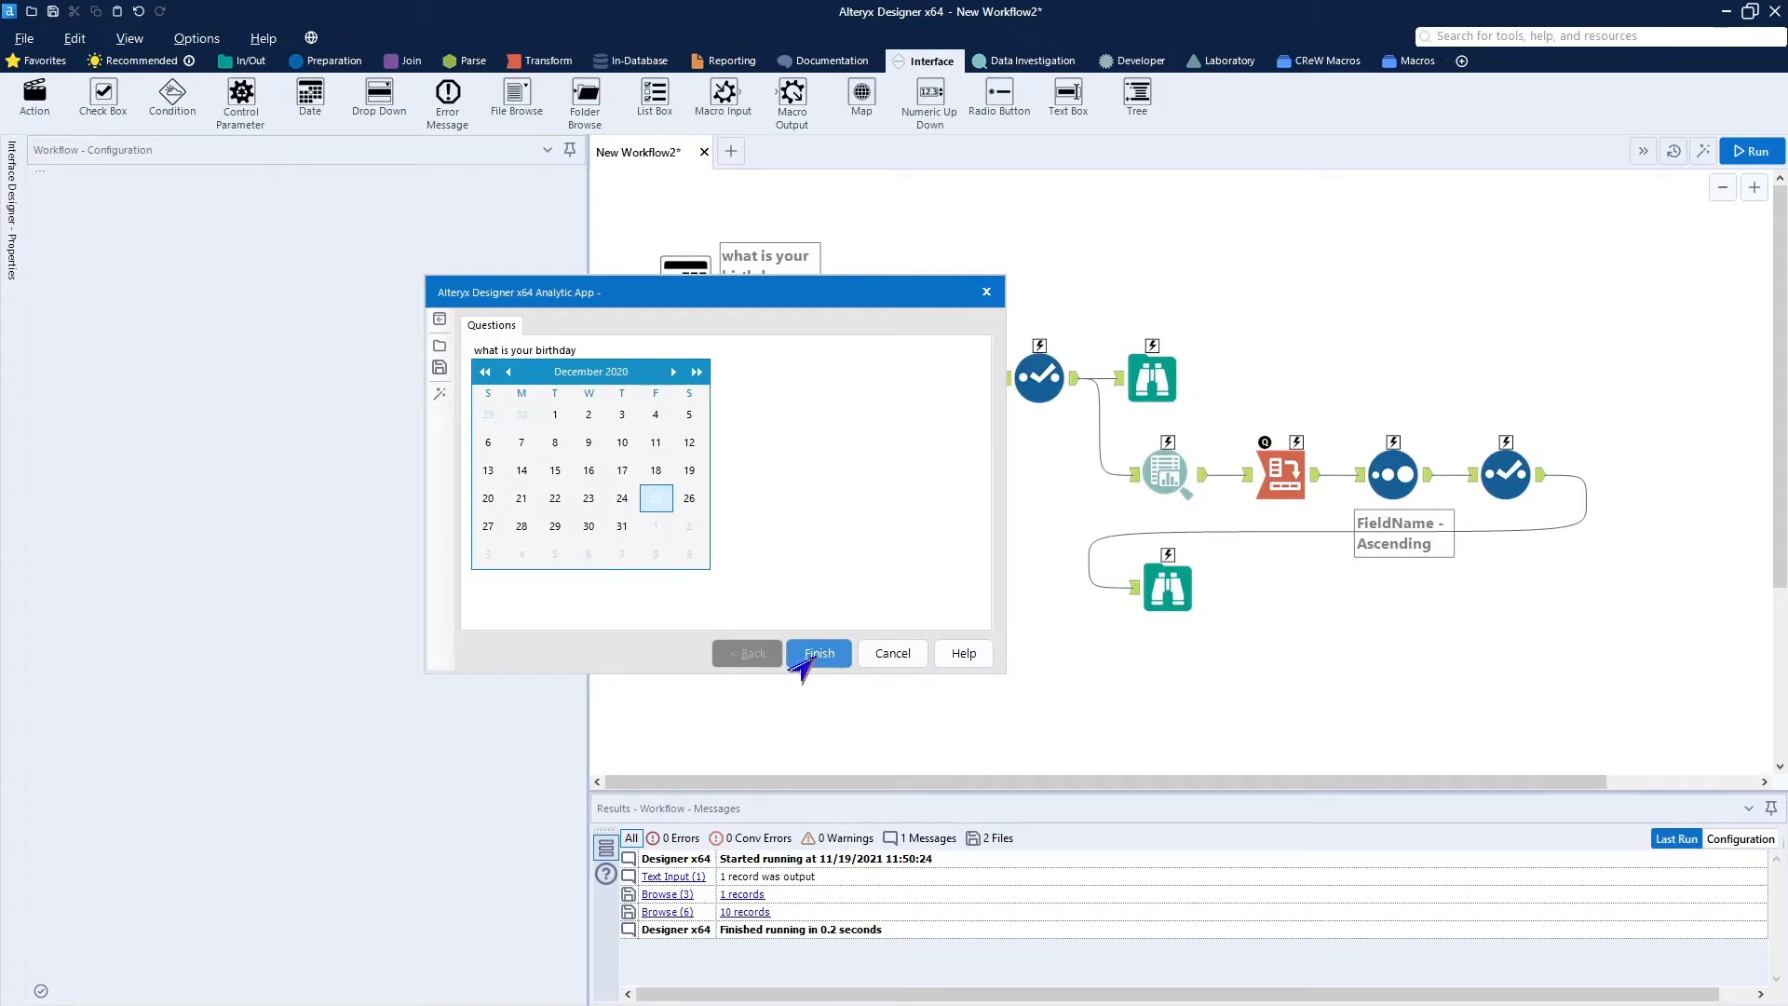
Run the app with the chosen date, examine the field data types in the Browse (6) results, and close the results.
{"action": "left_click", "coordinate": [813, 655]}
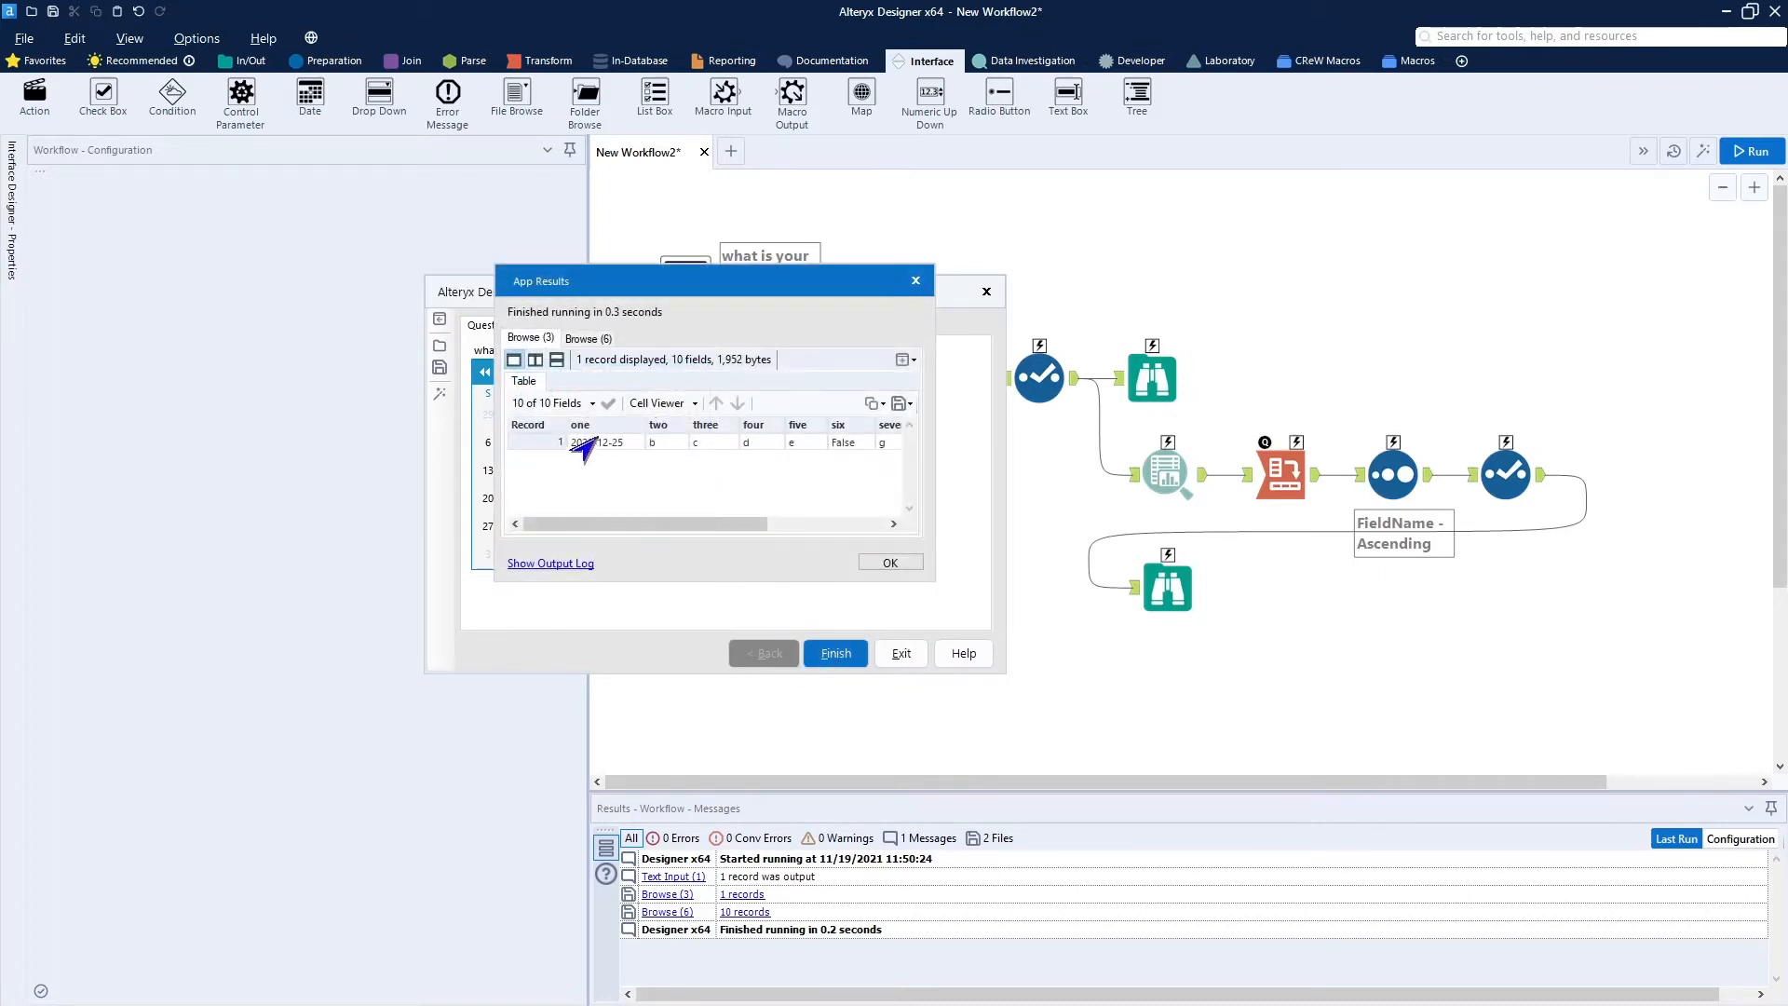
{"action": "left_click", "coordinate": [581, 339]}
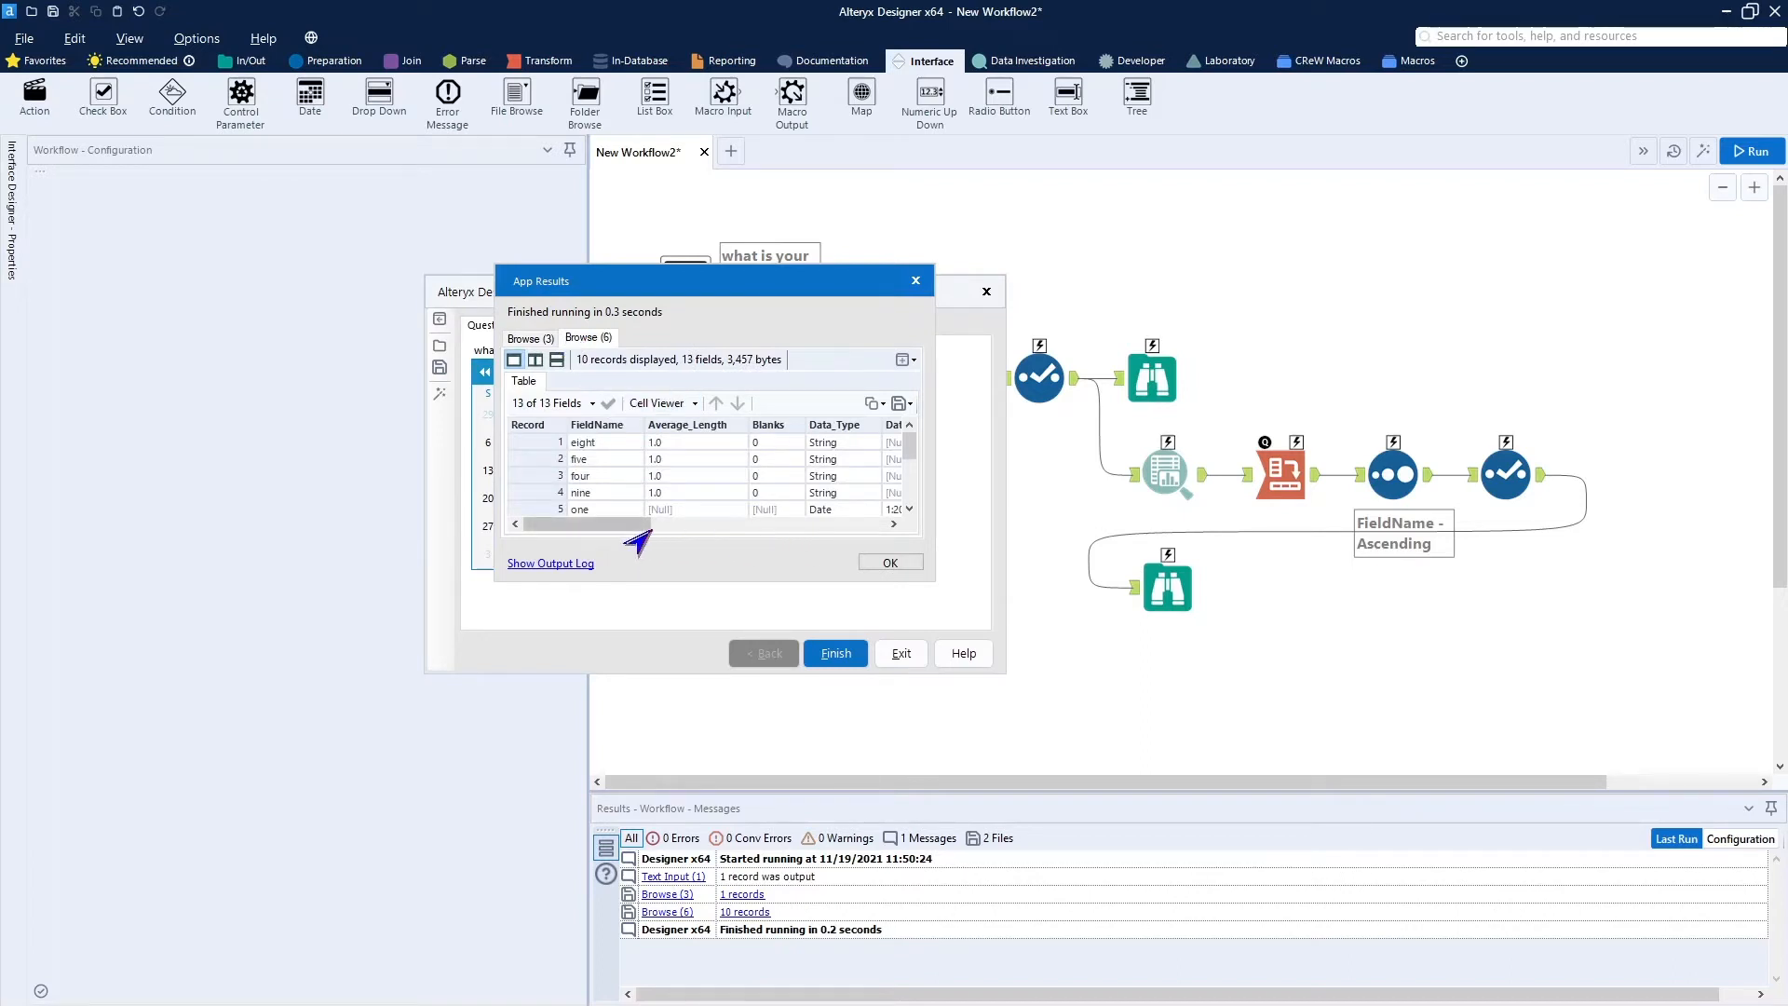
{"action": "left_click_drag", "start_coordinate": [606, 524], "coordinate": [639, 547]}
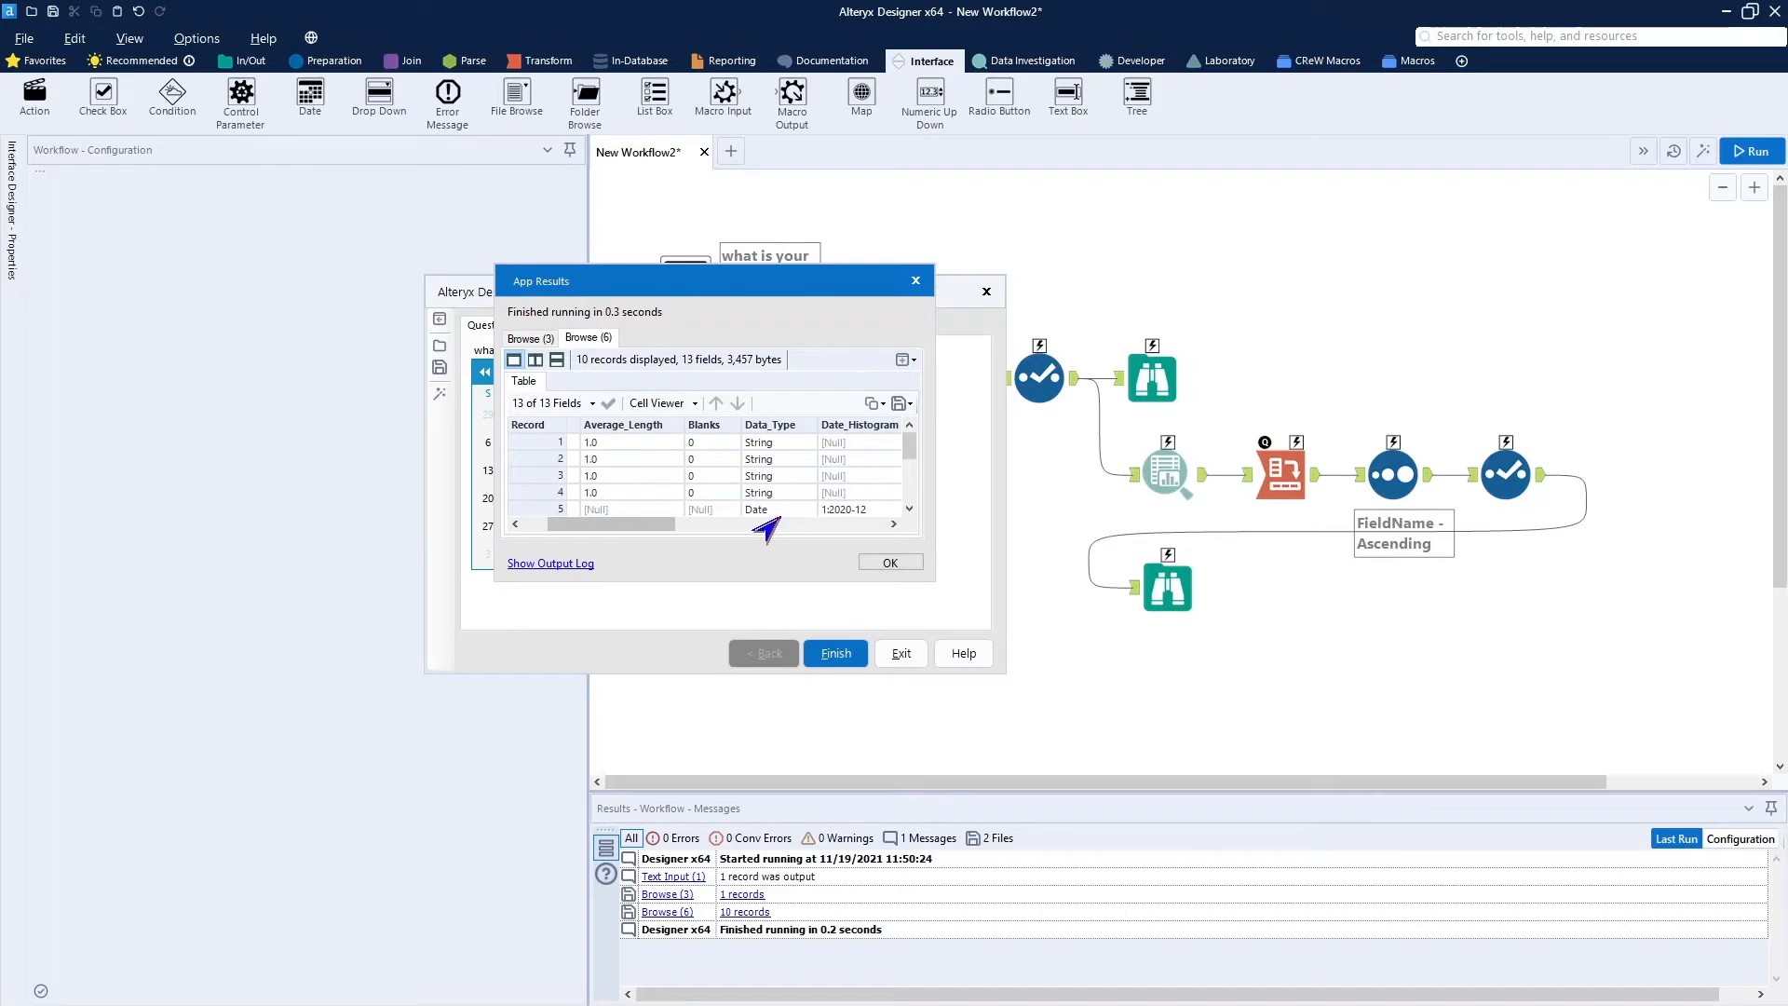
{"action": "left_click", "coordinate": [885, 567]}
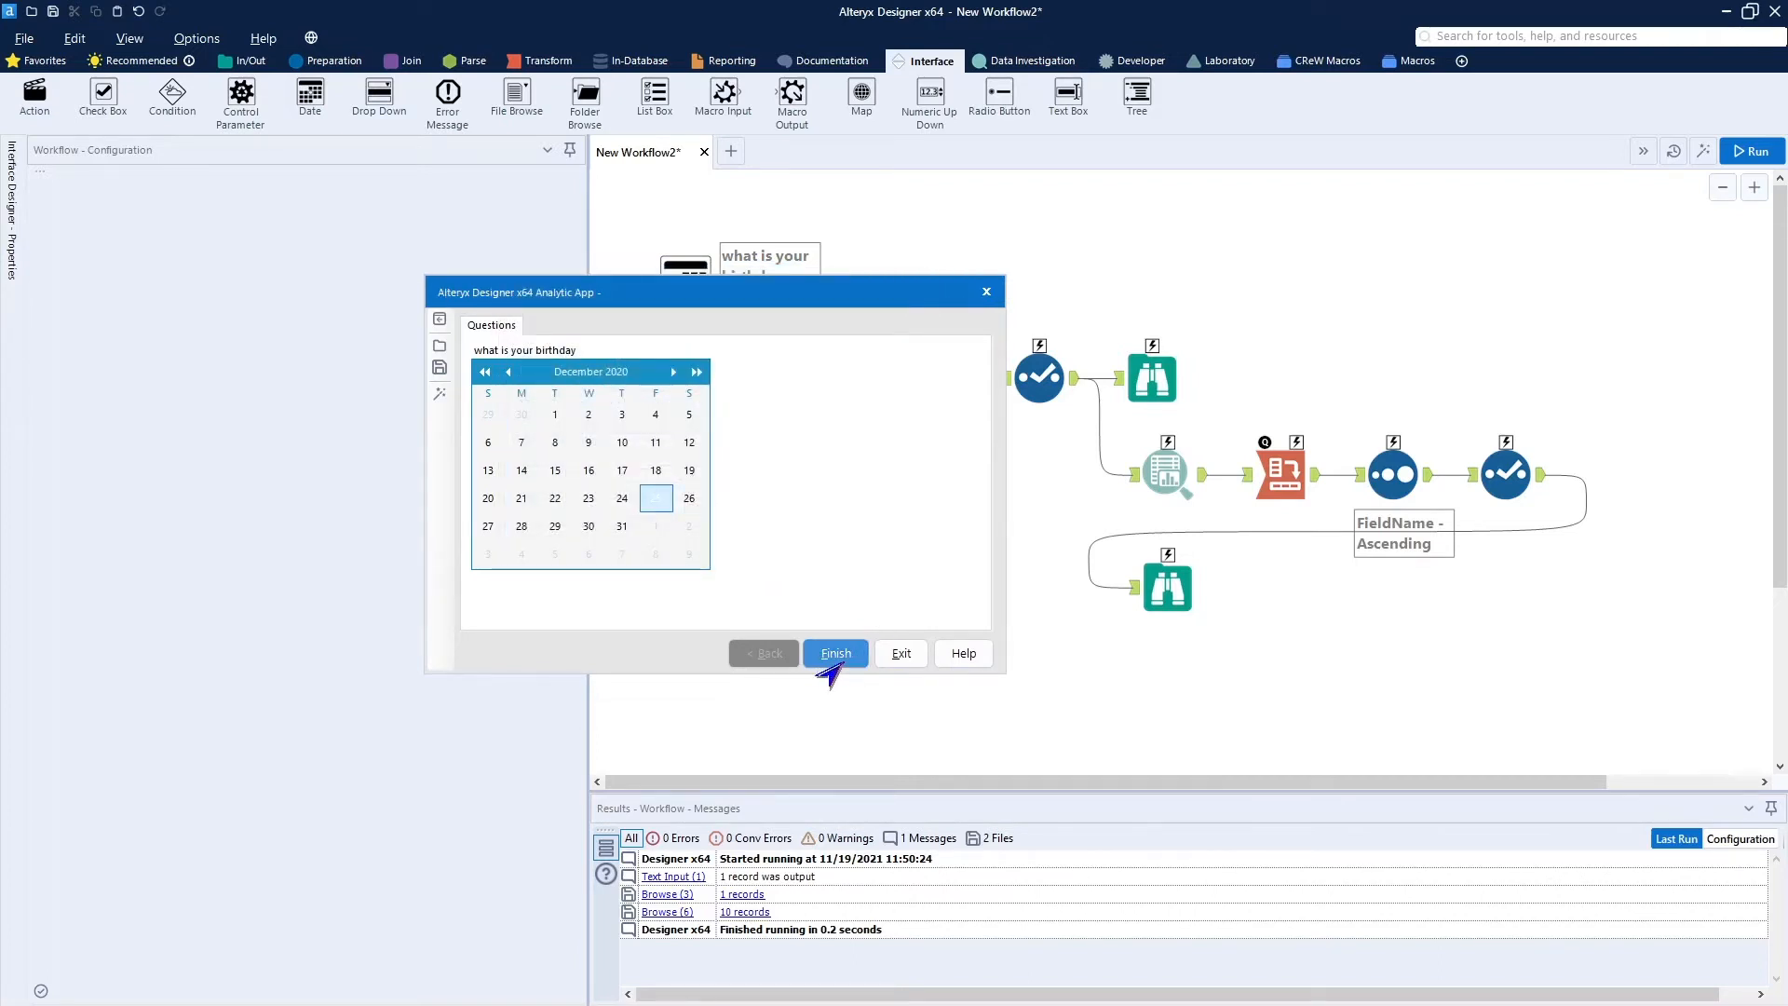
Run the birthday app once more with the date chosen in the calendar and dismiss its results.
{"action": "left_click", "coordinate": [834, 658]}
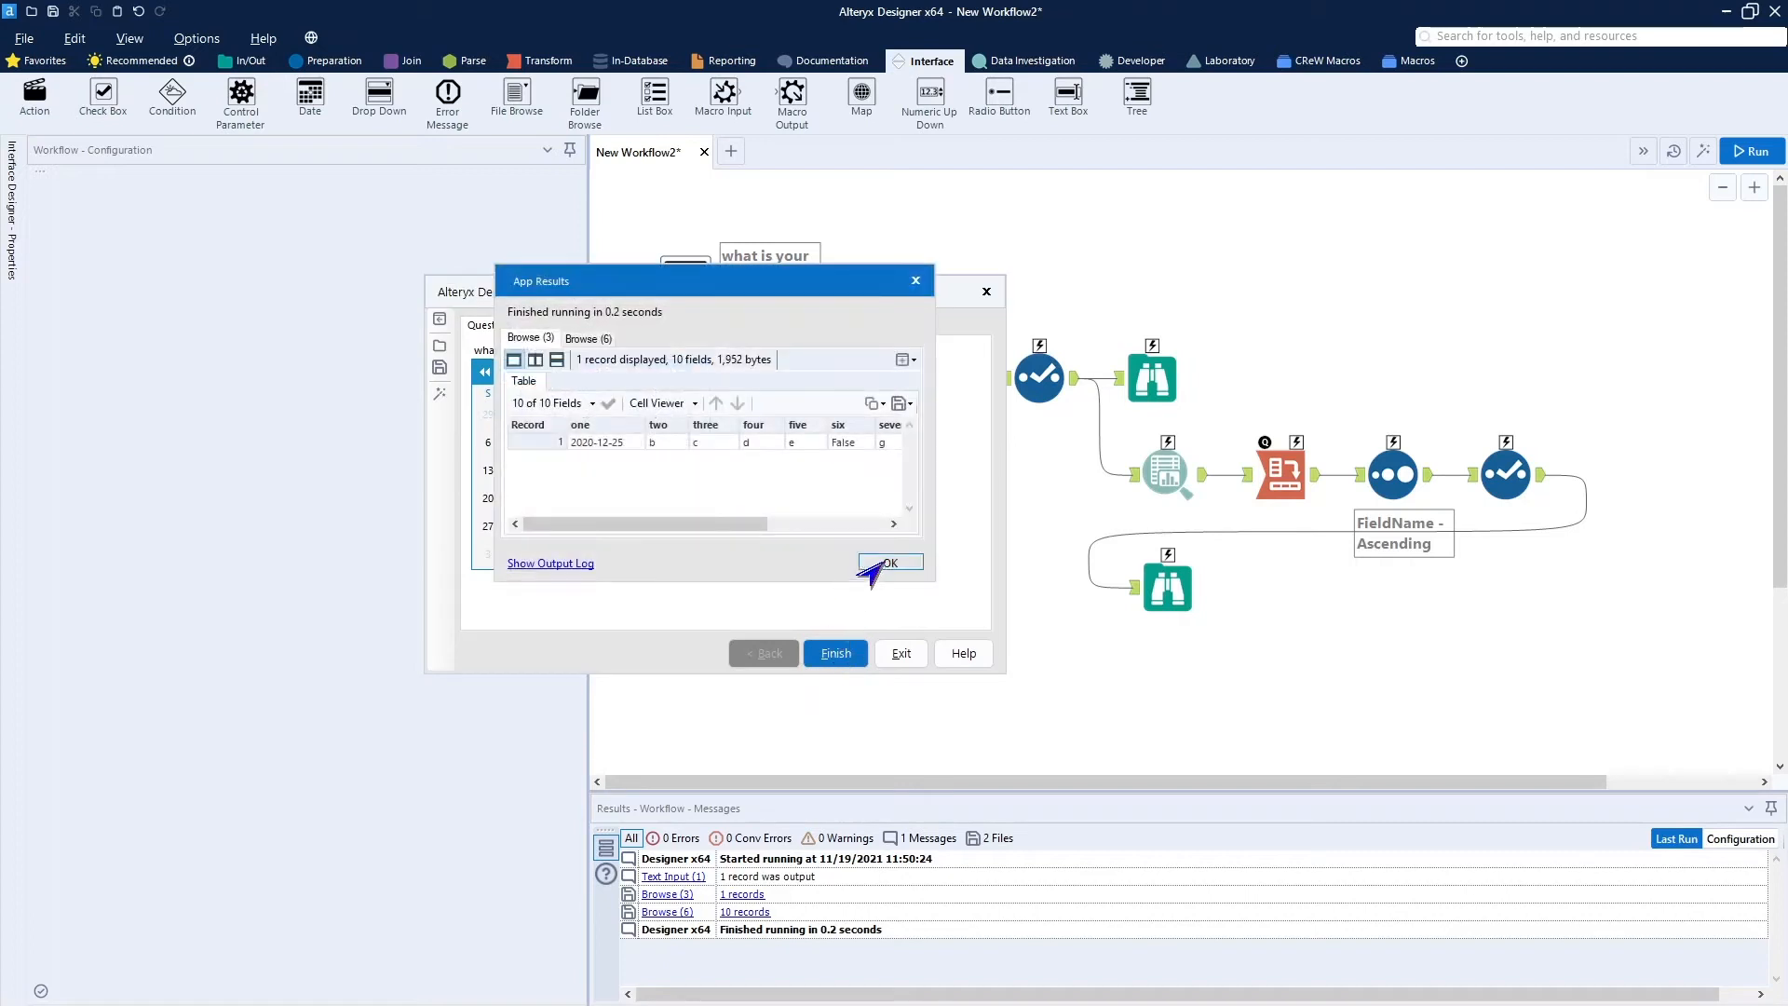
{"action": "left_click", "coordinate": [871, 559]}
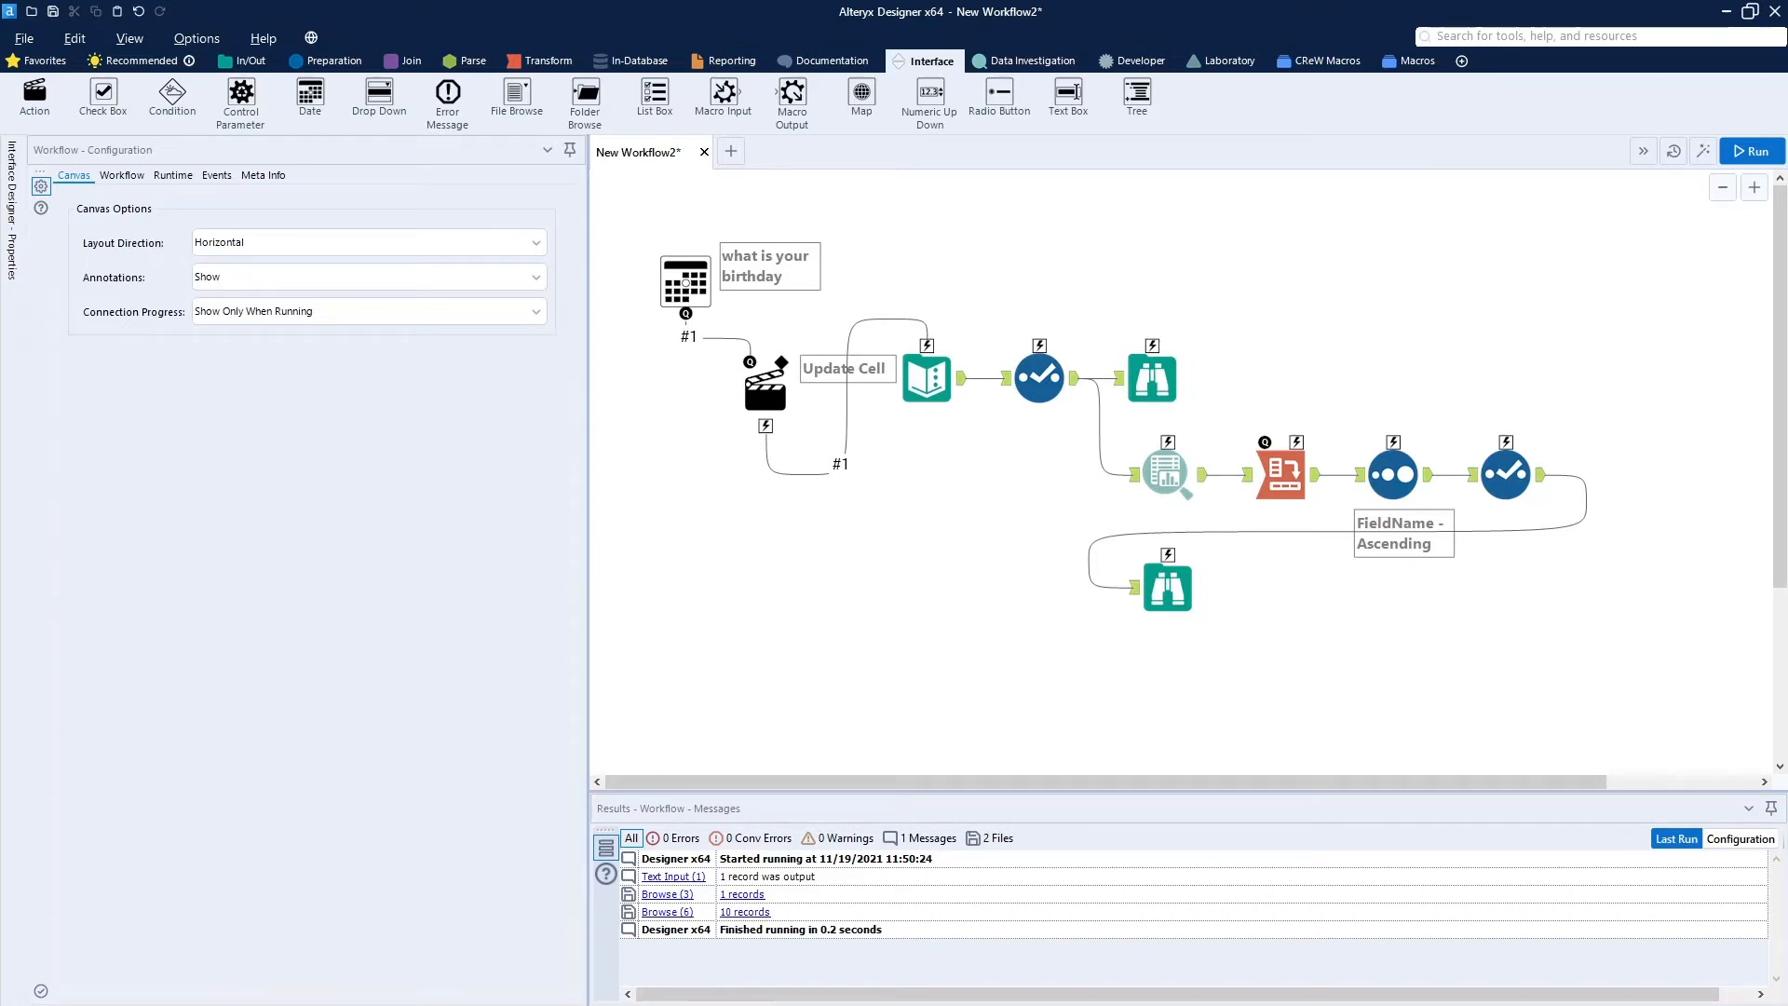
Delete the birthday Date tool together with its Update Cell Action from the canvas.
{"action": "left_click", "coordinate": [672, 272]}
{"action": "left_click_drag", "start_coordinate": [609, 209], "coordinate": [843, 534]}
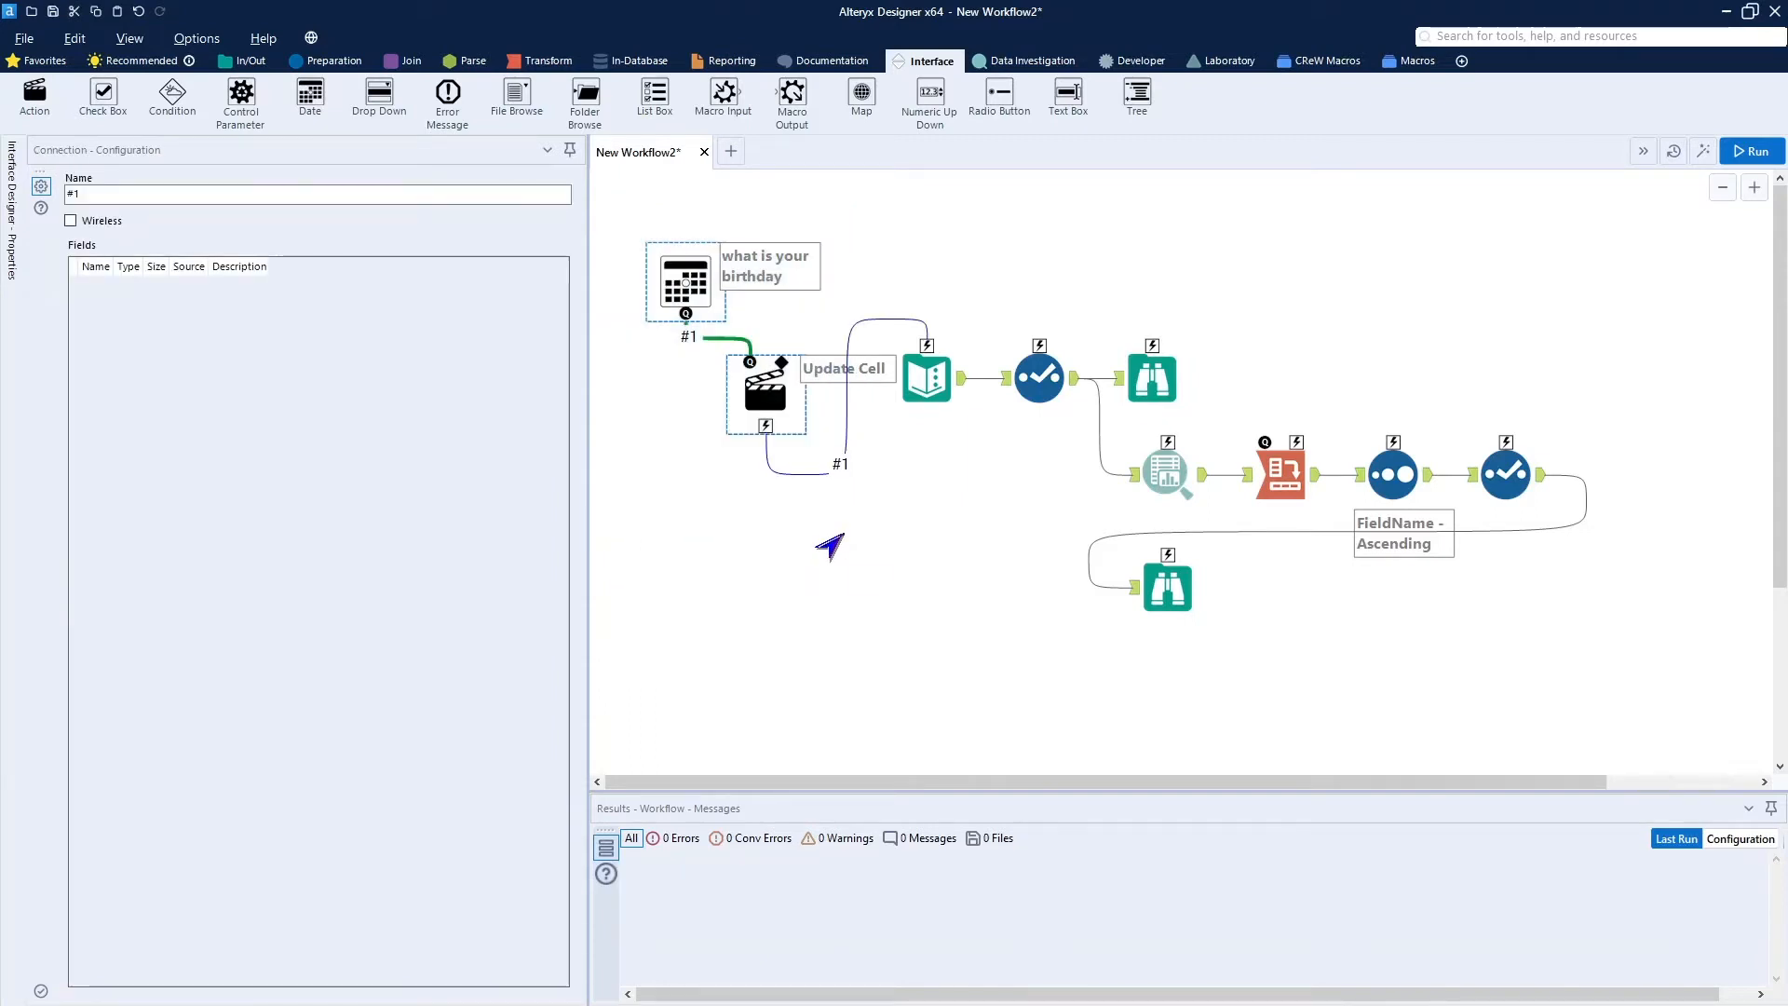
{"action": "key", "text": "Delete"}
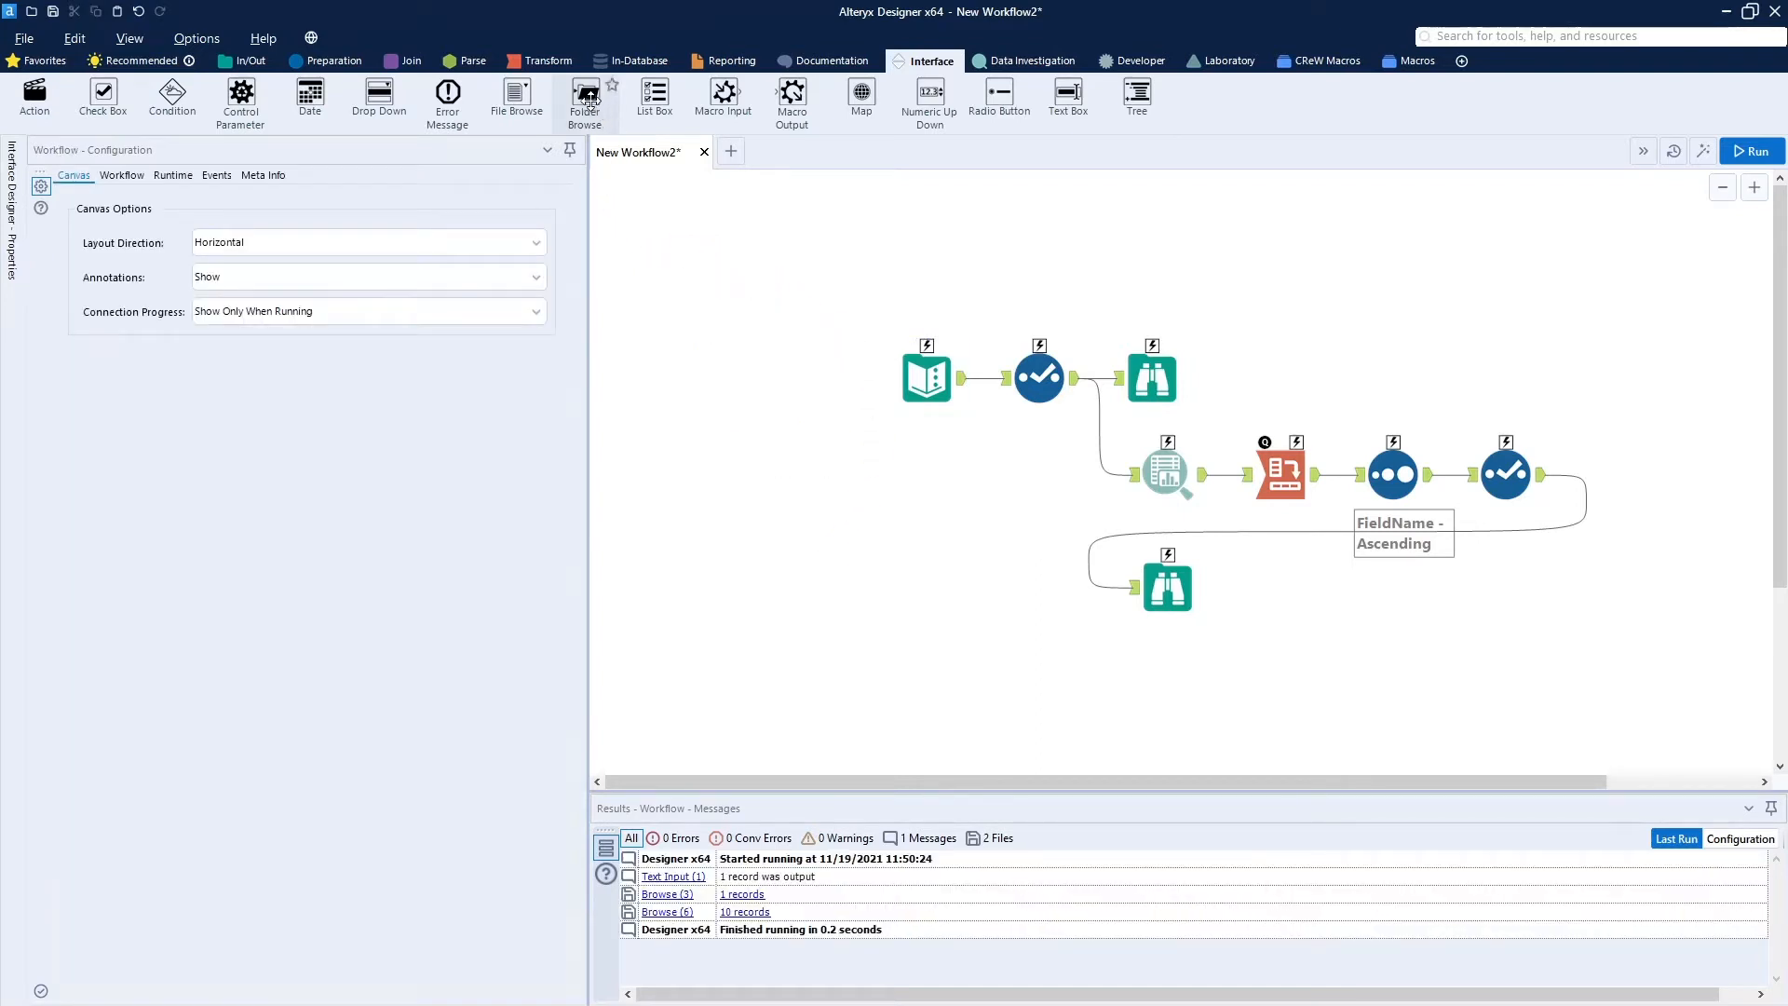
Add a Folder Browse tool asking "choose output folder" and link it to the Text Input's row 1, column 1 (a) through an Update Cell Action.
{"action": "left_click_drag", "start_coordinate": [589, 97], "coordinate": [681, 259]}
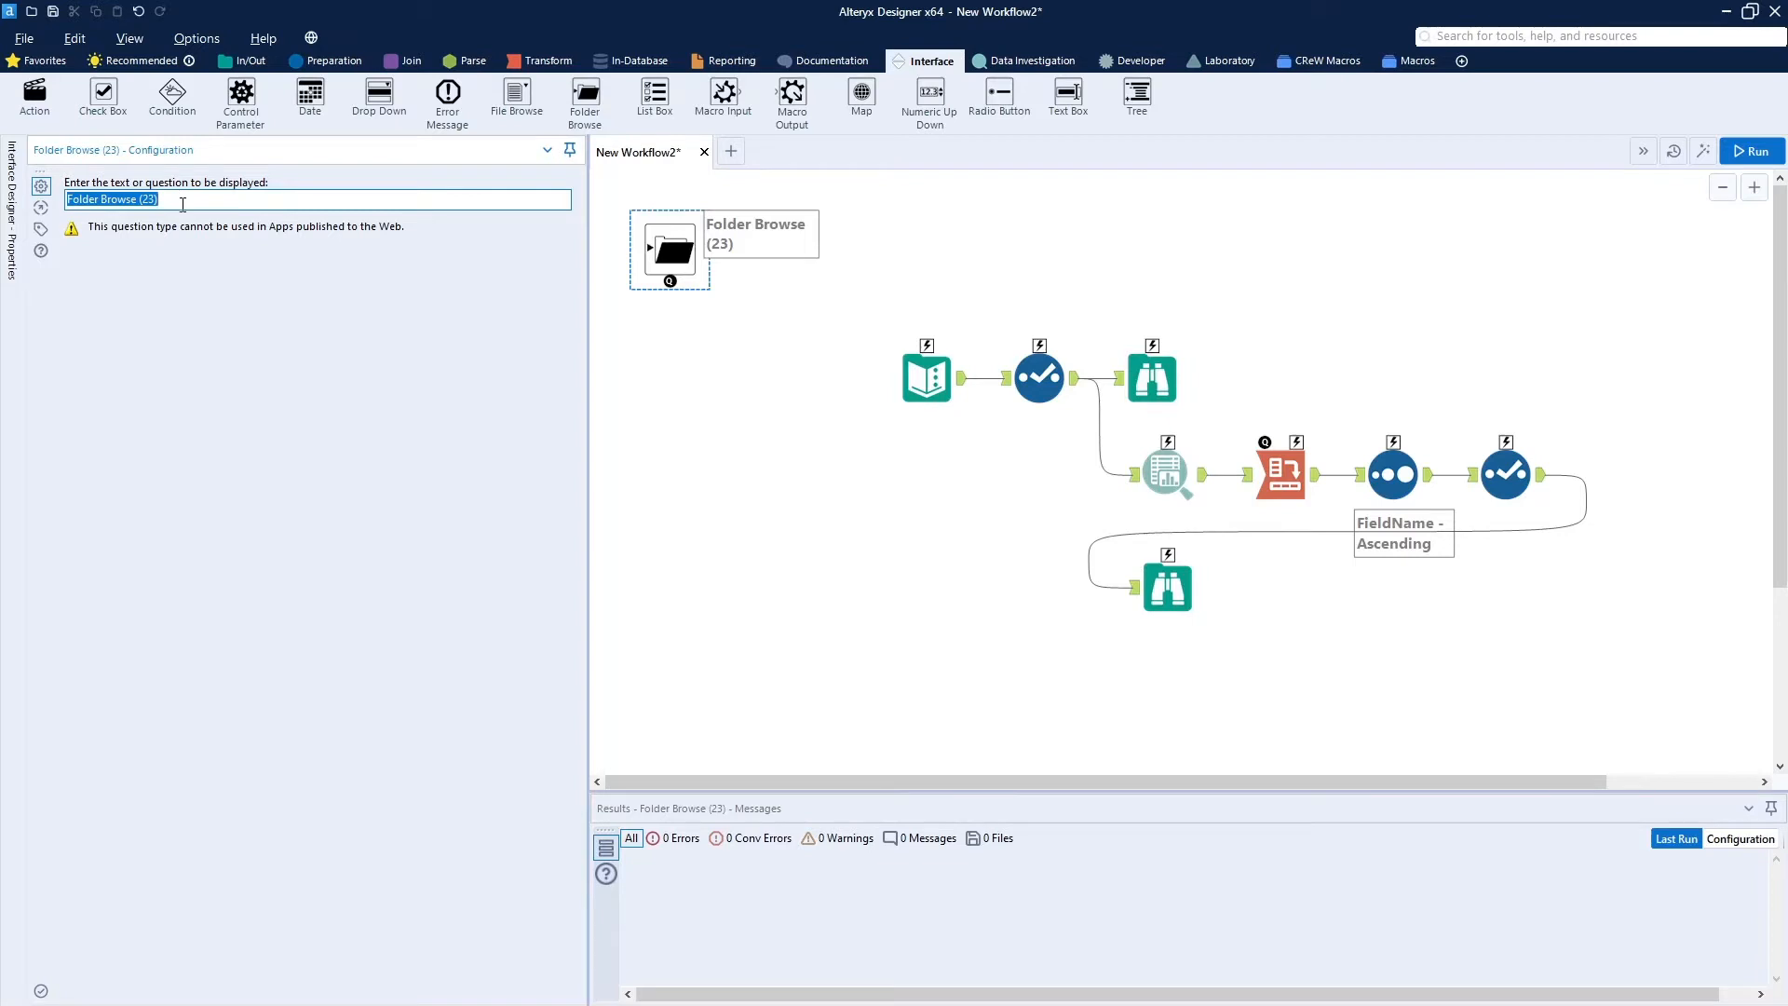
{"action": "type", "text": "Choose output folder"}
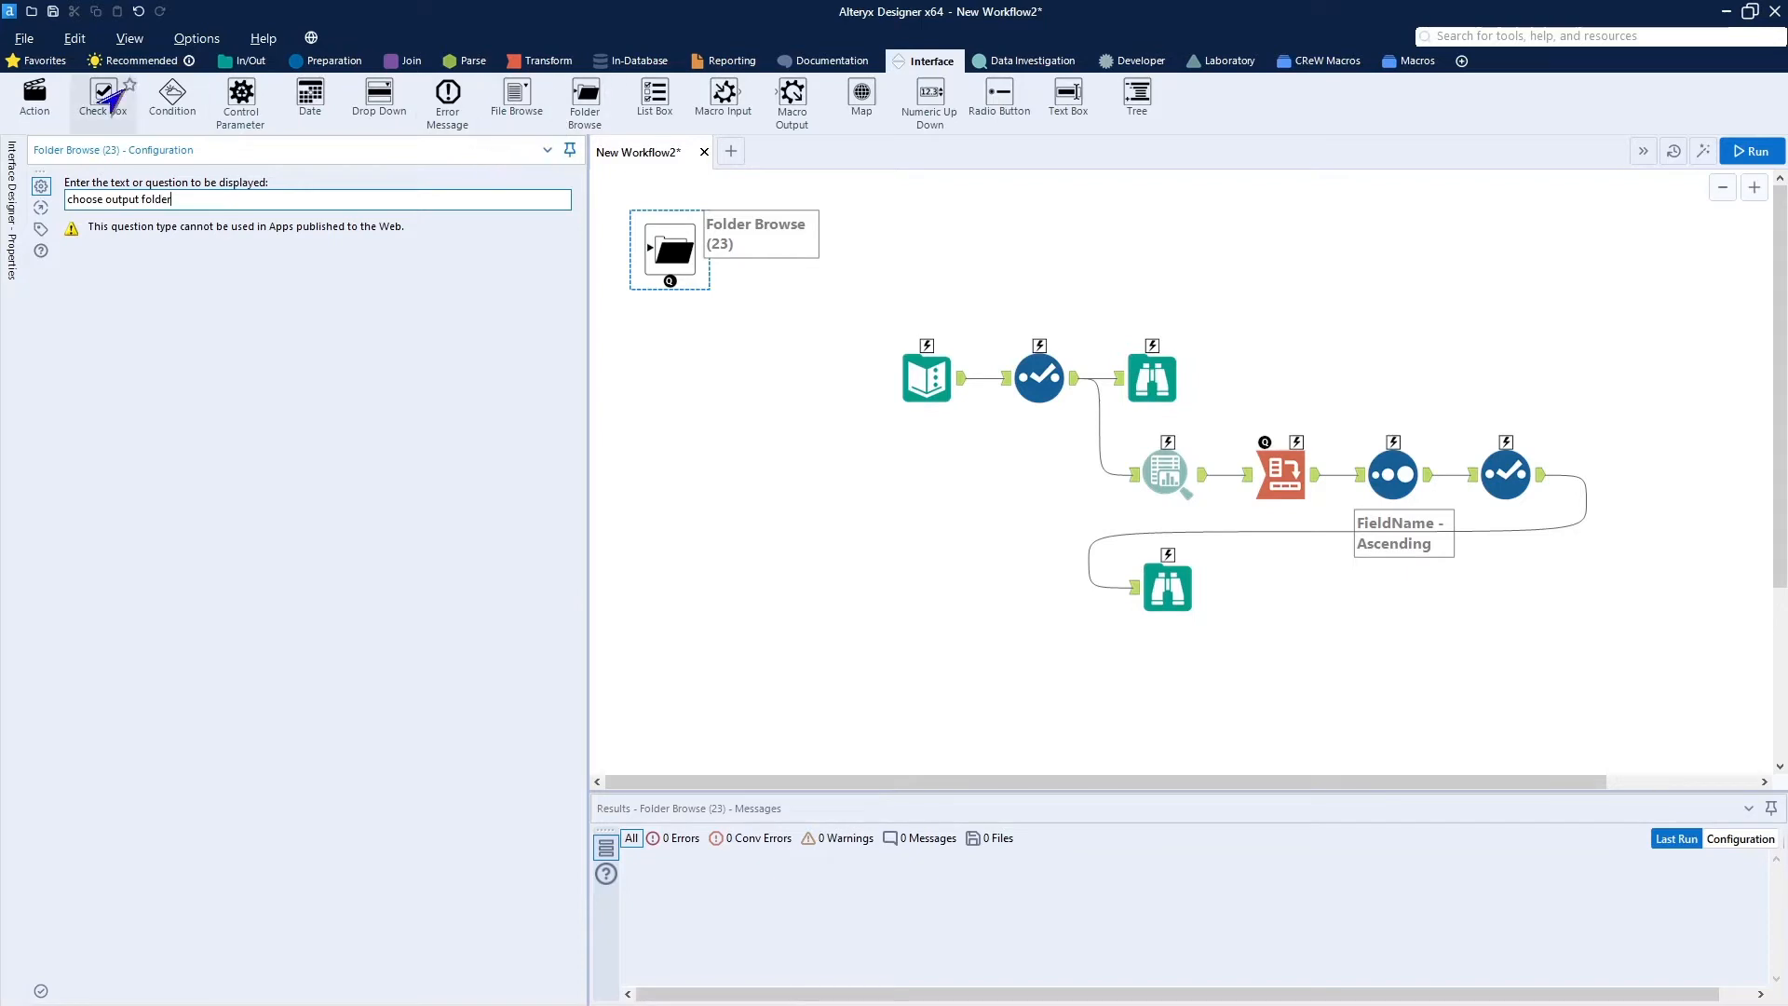
{"action": "left_click_drag", "start_coordinate": [18, 90], "coordinate": [751, 363]}
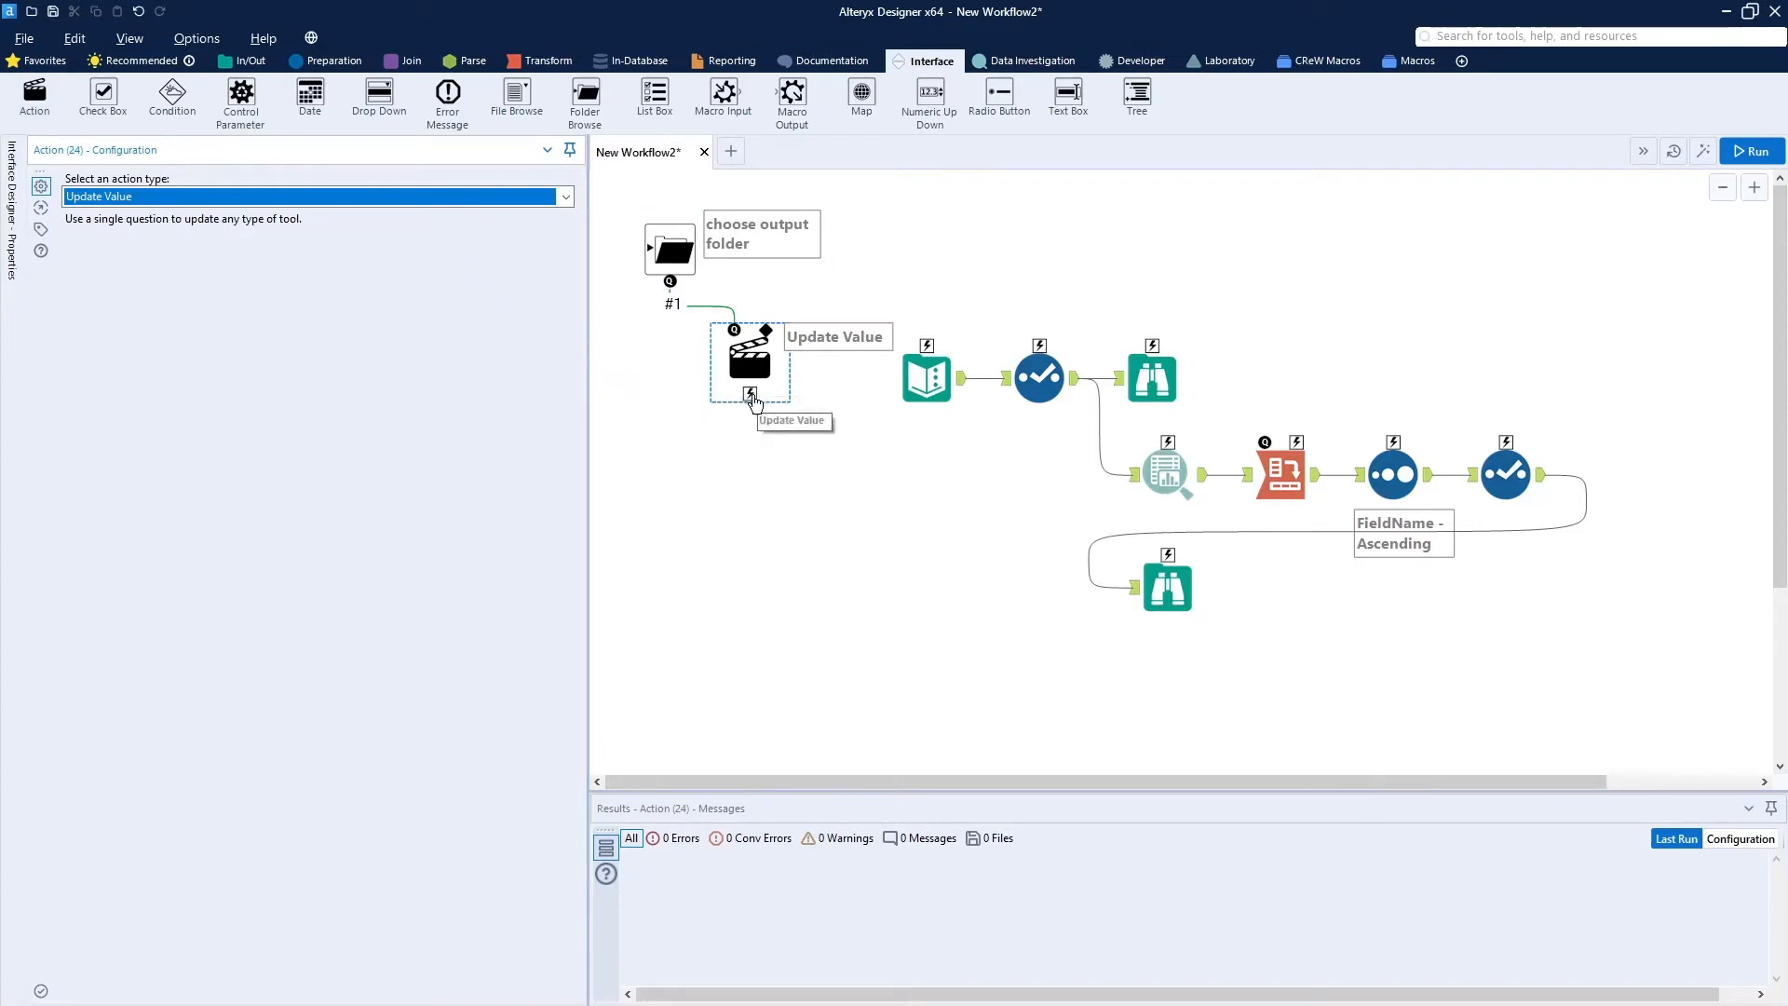
{"action": "left_click_drag", "start_coordinate": [751, 400], "coordinate": [914, 383]}
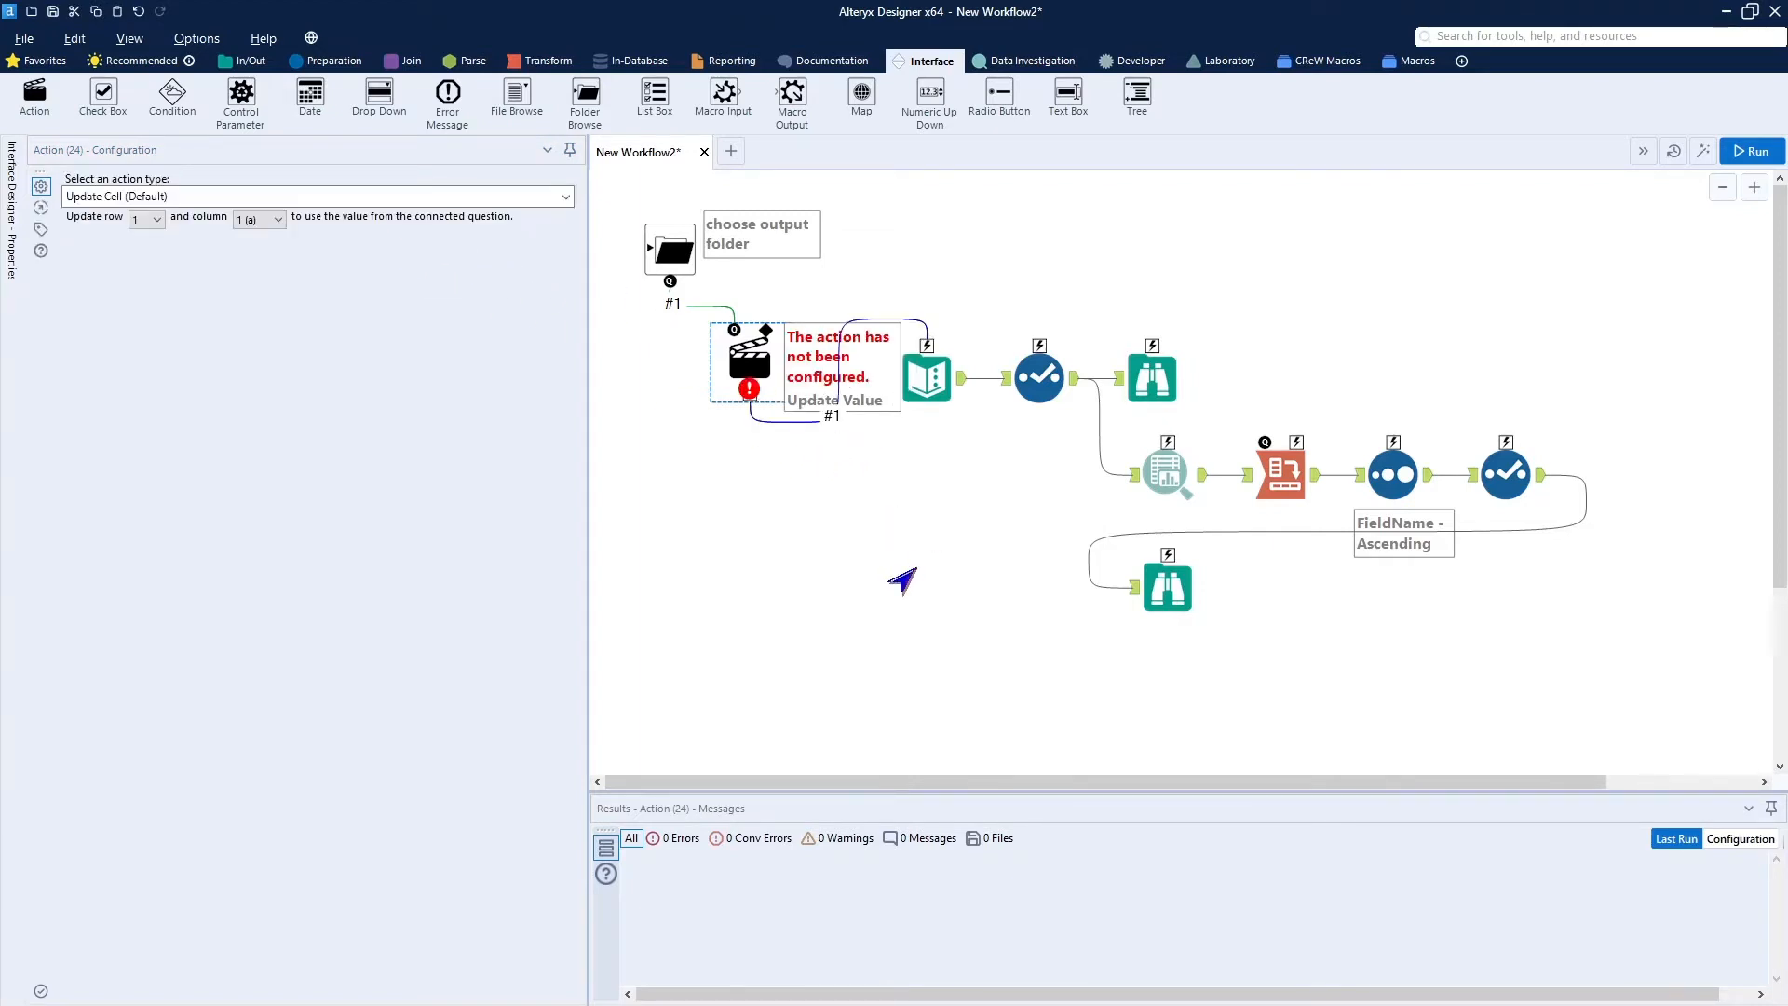
{"action": "left_click", "coordinate": [932, 526]}
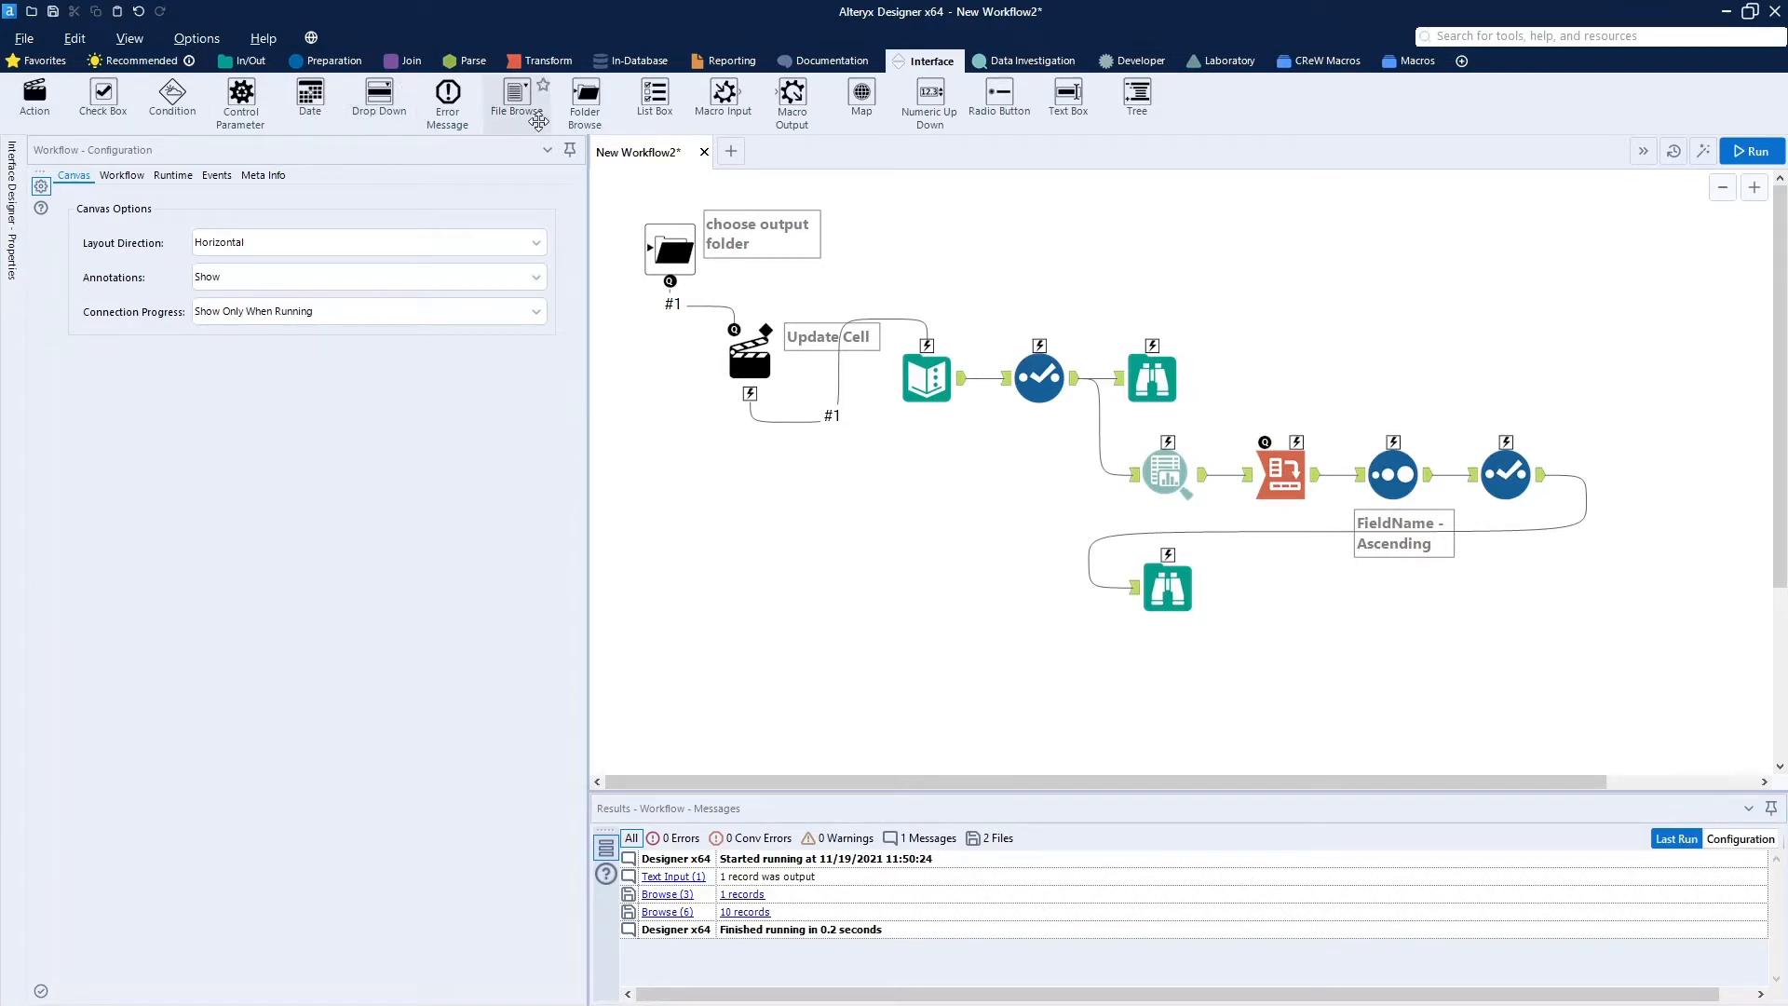
Add a File Browse tool and link it through an Update Cell Action to row 1, column 2 (b) of the Text Input.
{"action": "left_click_drag", "start_coordinate": [518, 96], "coordinate": [931, 235]}
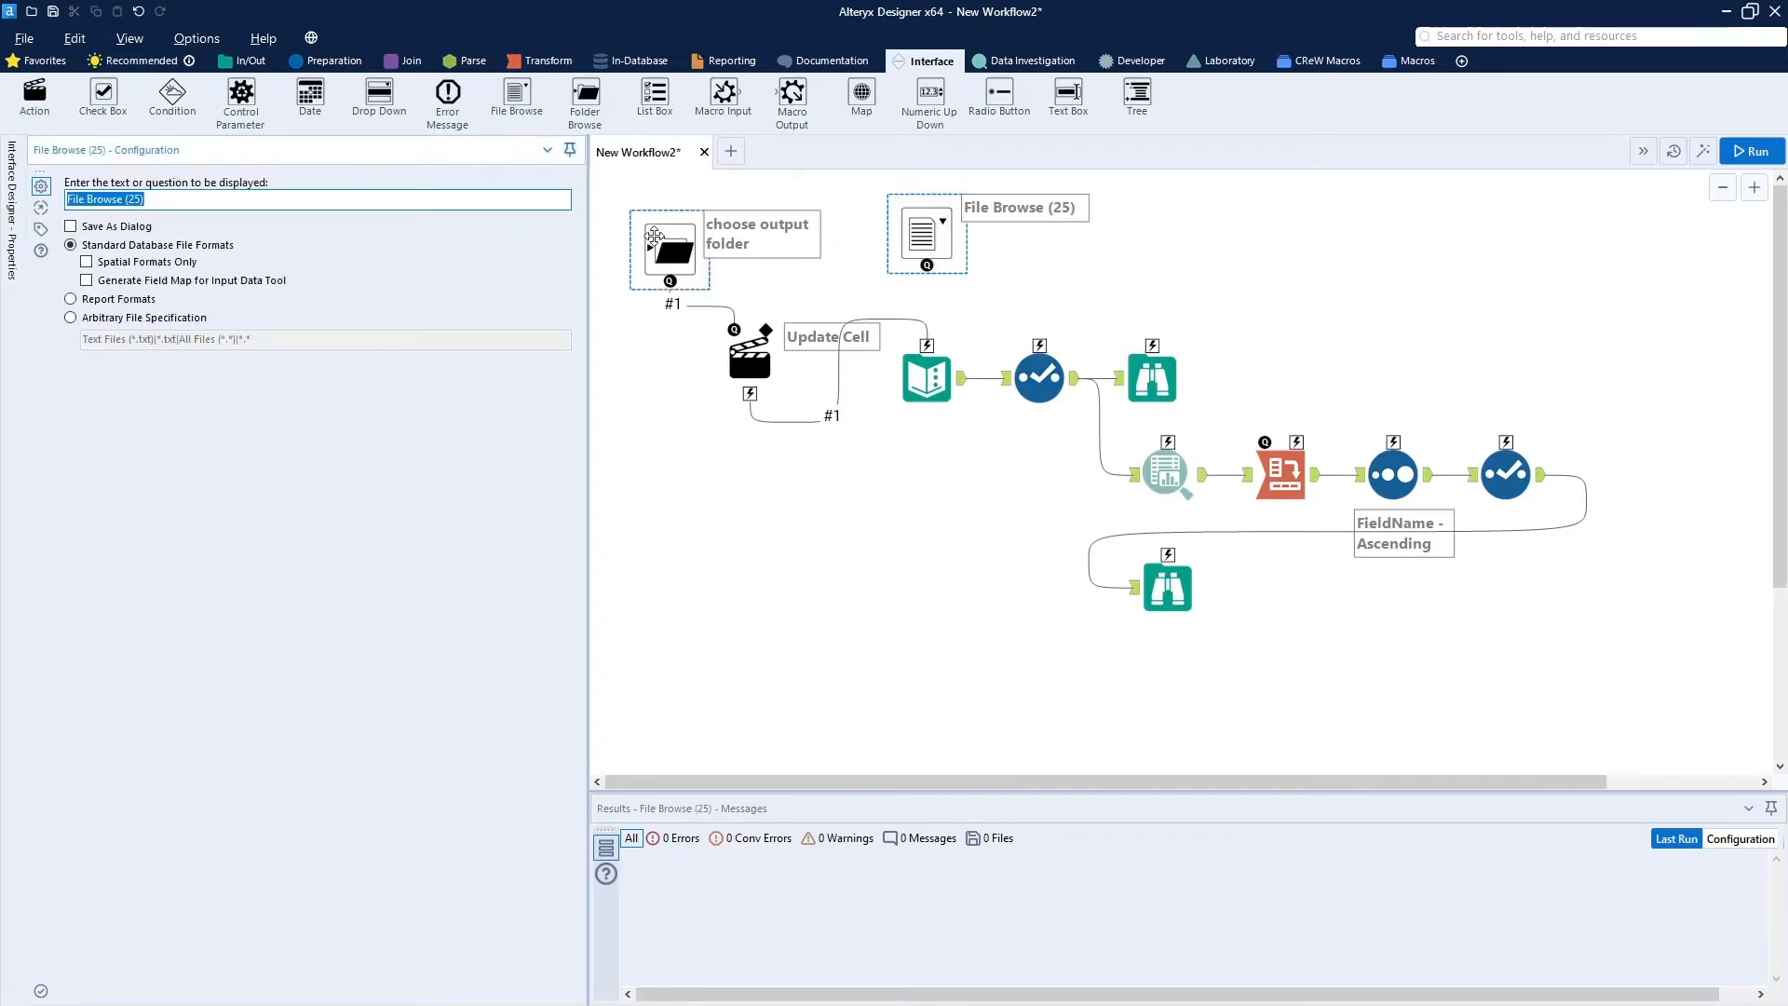
{"action": "left_click_drag", "start_coordinate": [35, 93], "coordinate": [927, 344]}
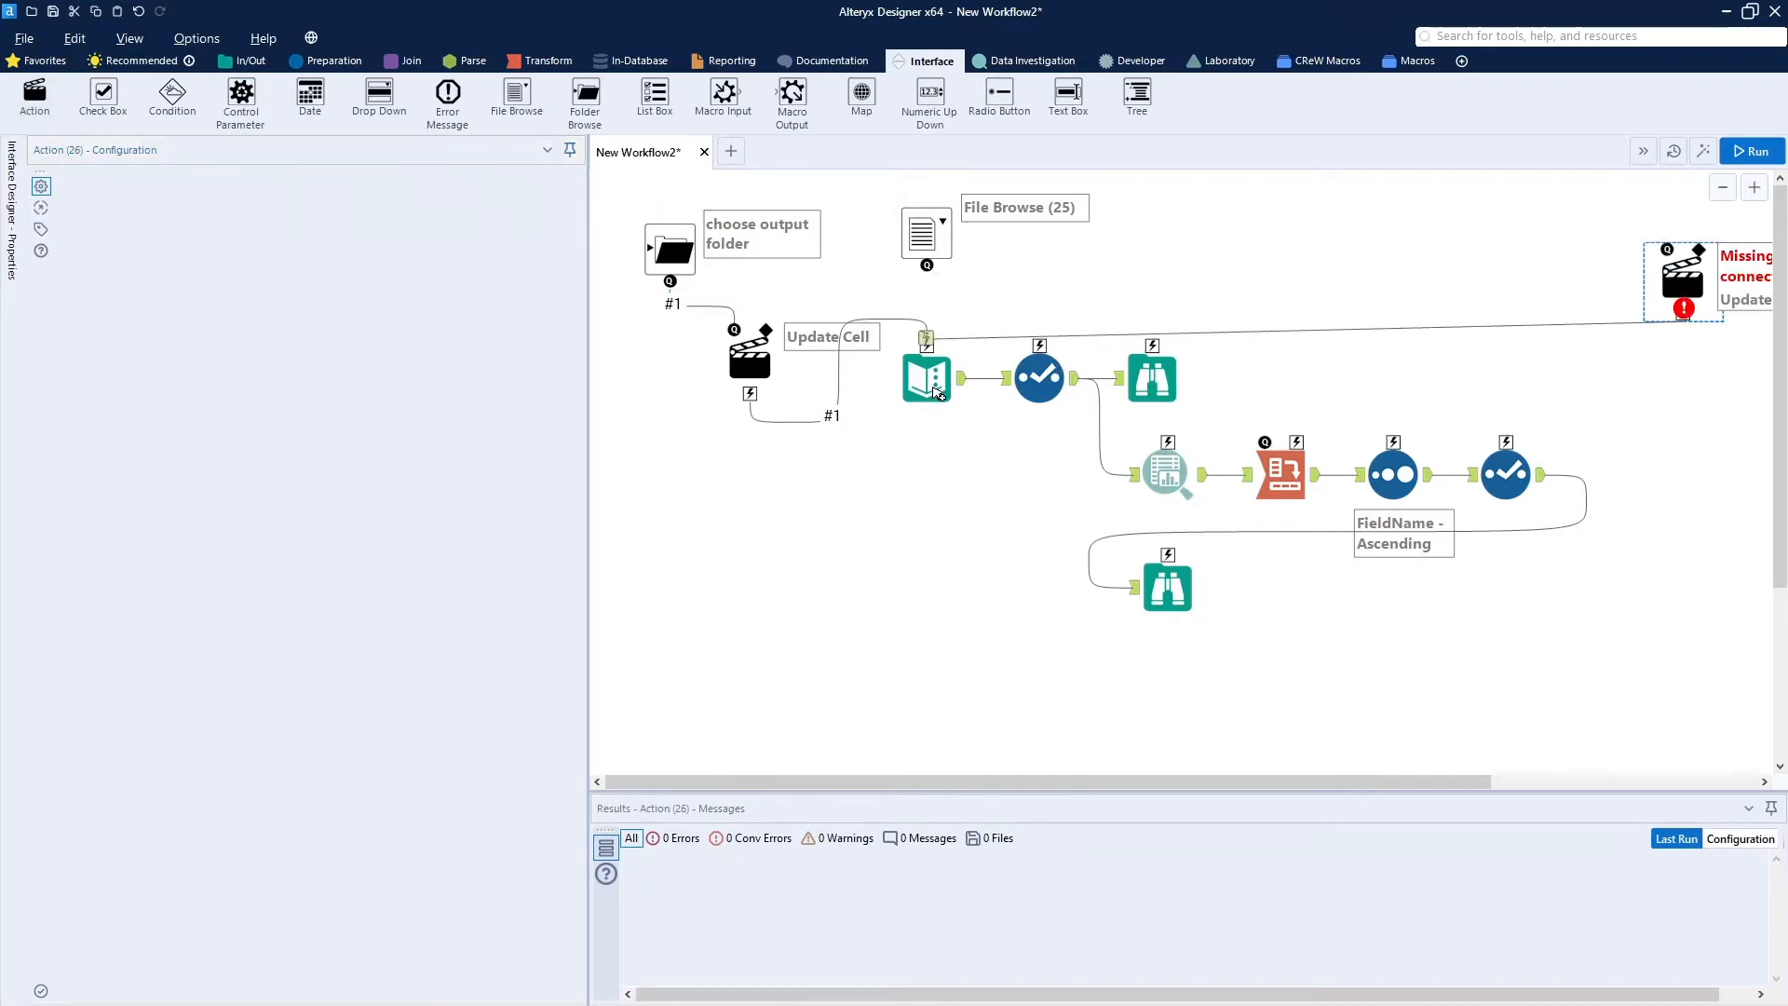
{"action": "left_click_drag", "start_coordinate": [1681, 274], "coordinate": [1008, 249]}
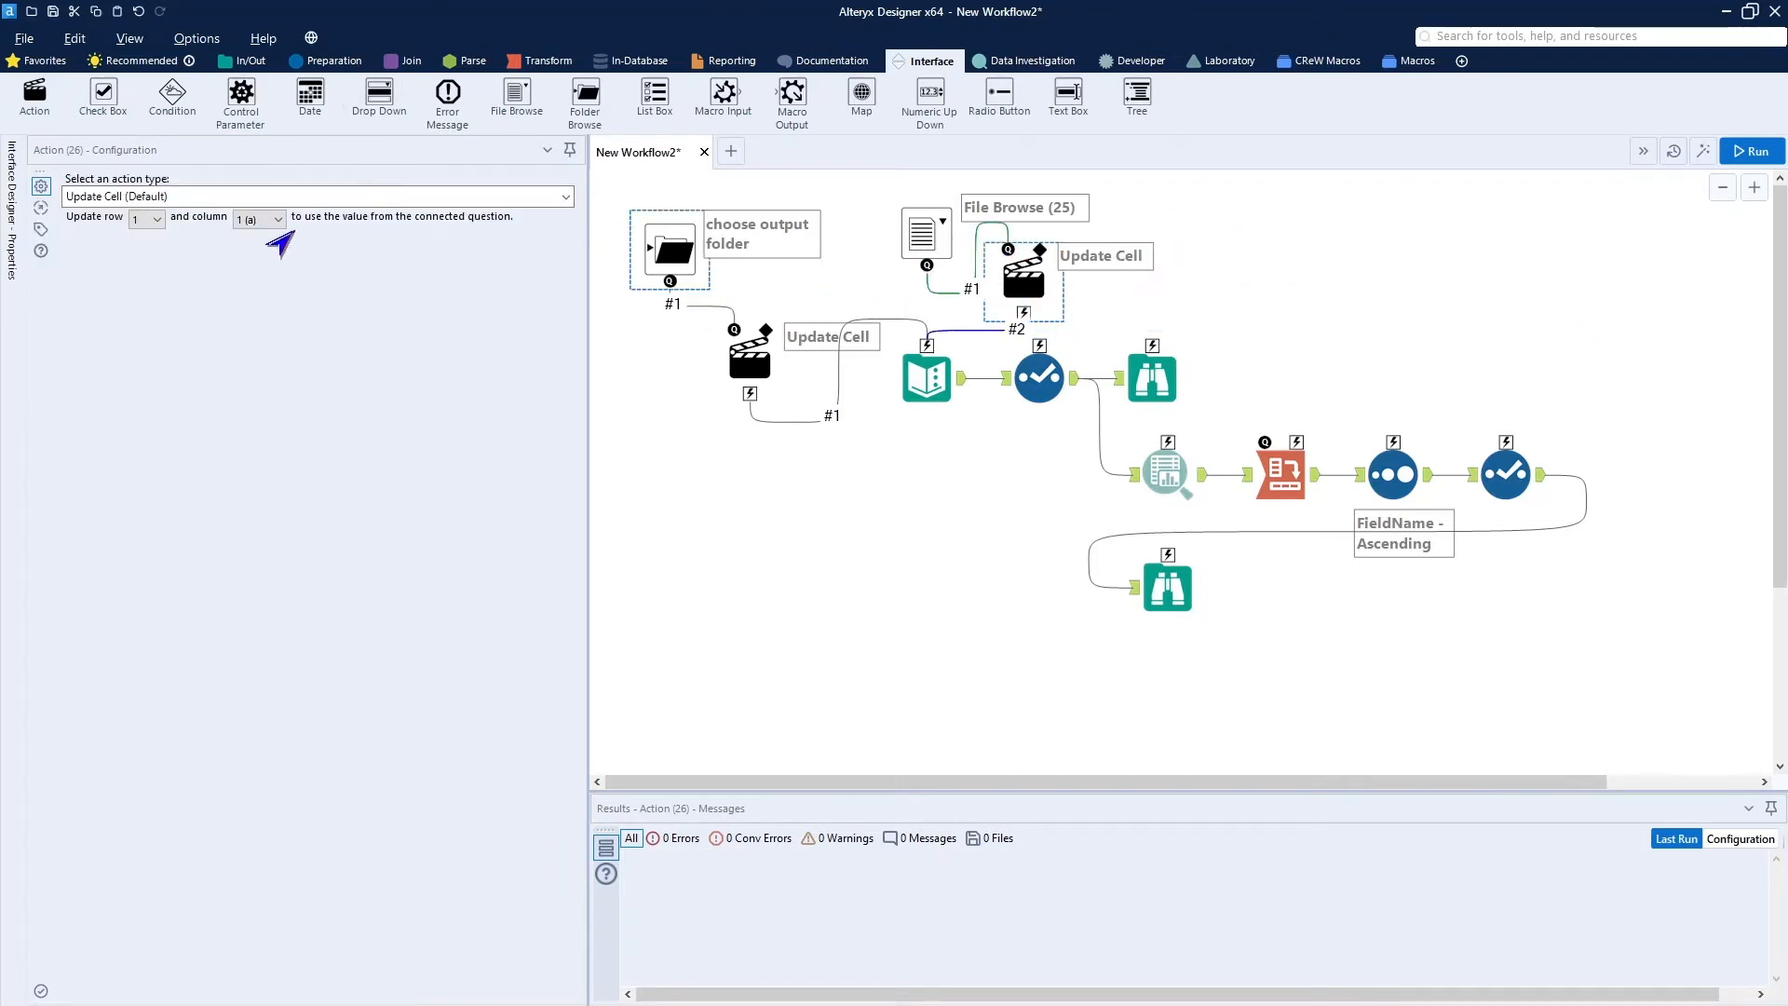
{"action": "left_click", "coordinate": [260, 221]}
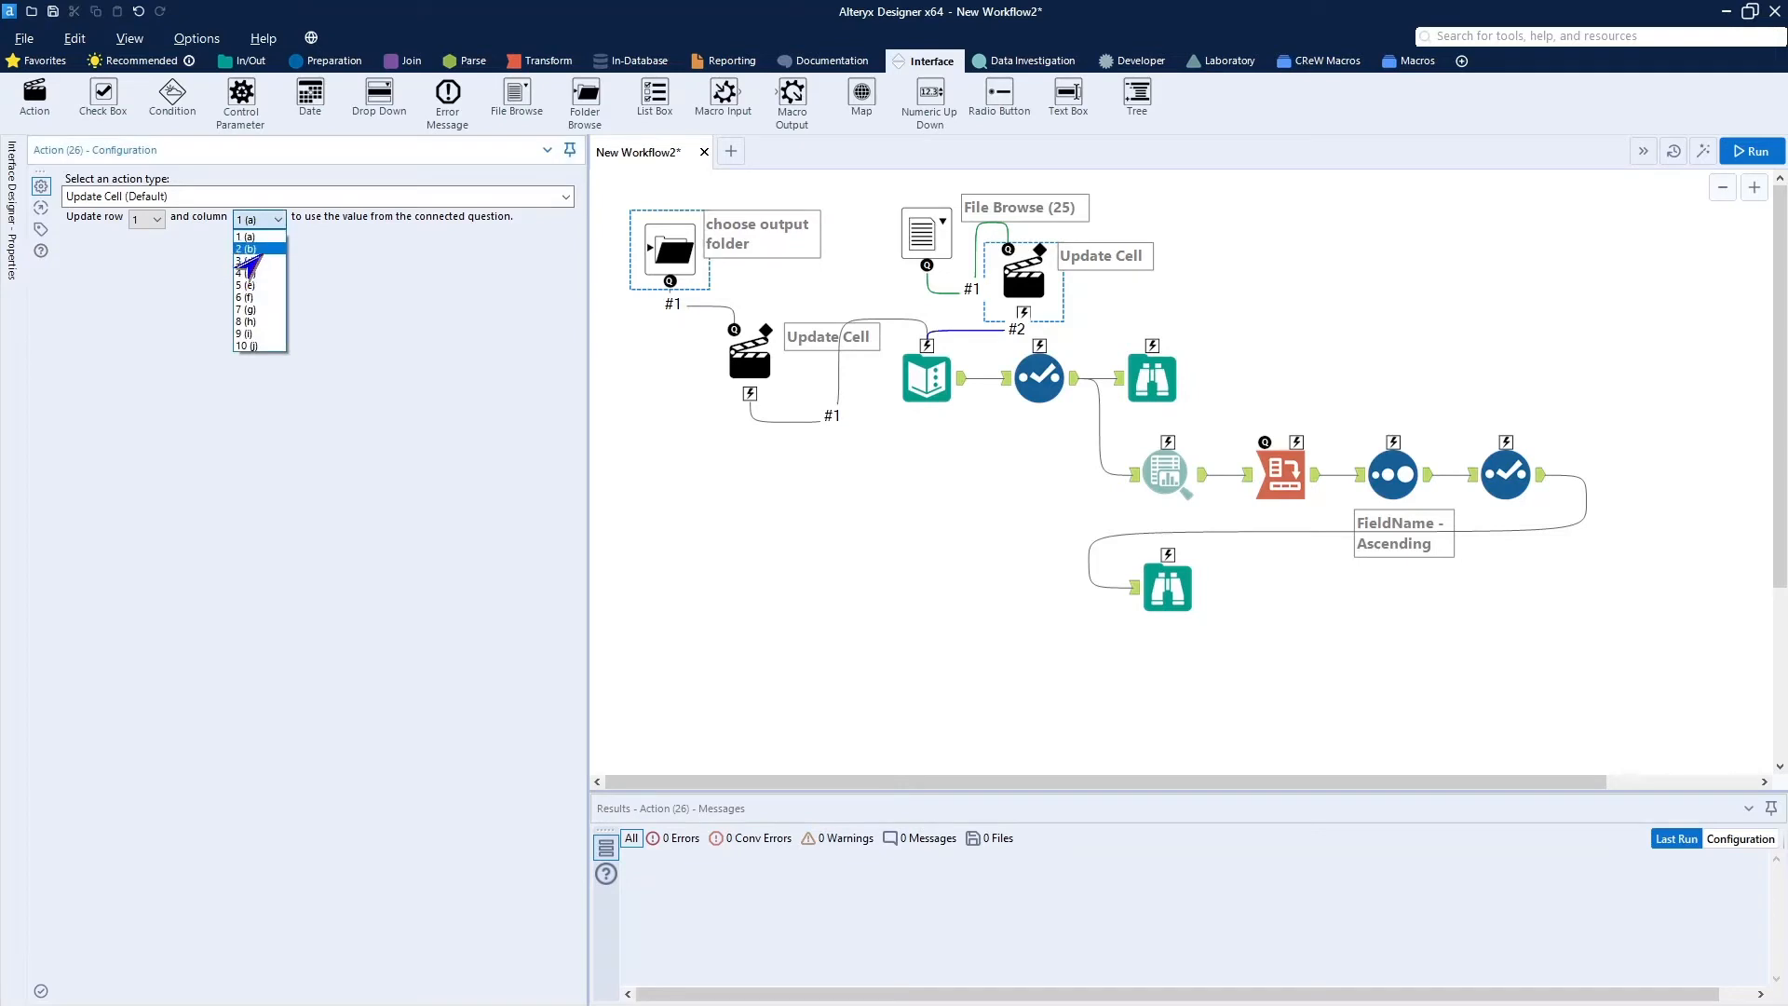
{"action": "left_click", "coordinate": [261, 253]}
{"action": "key", "text": "ctrl+r"}
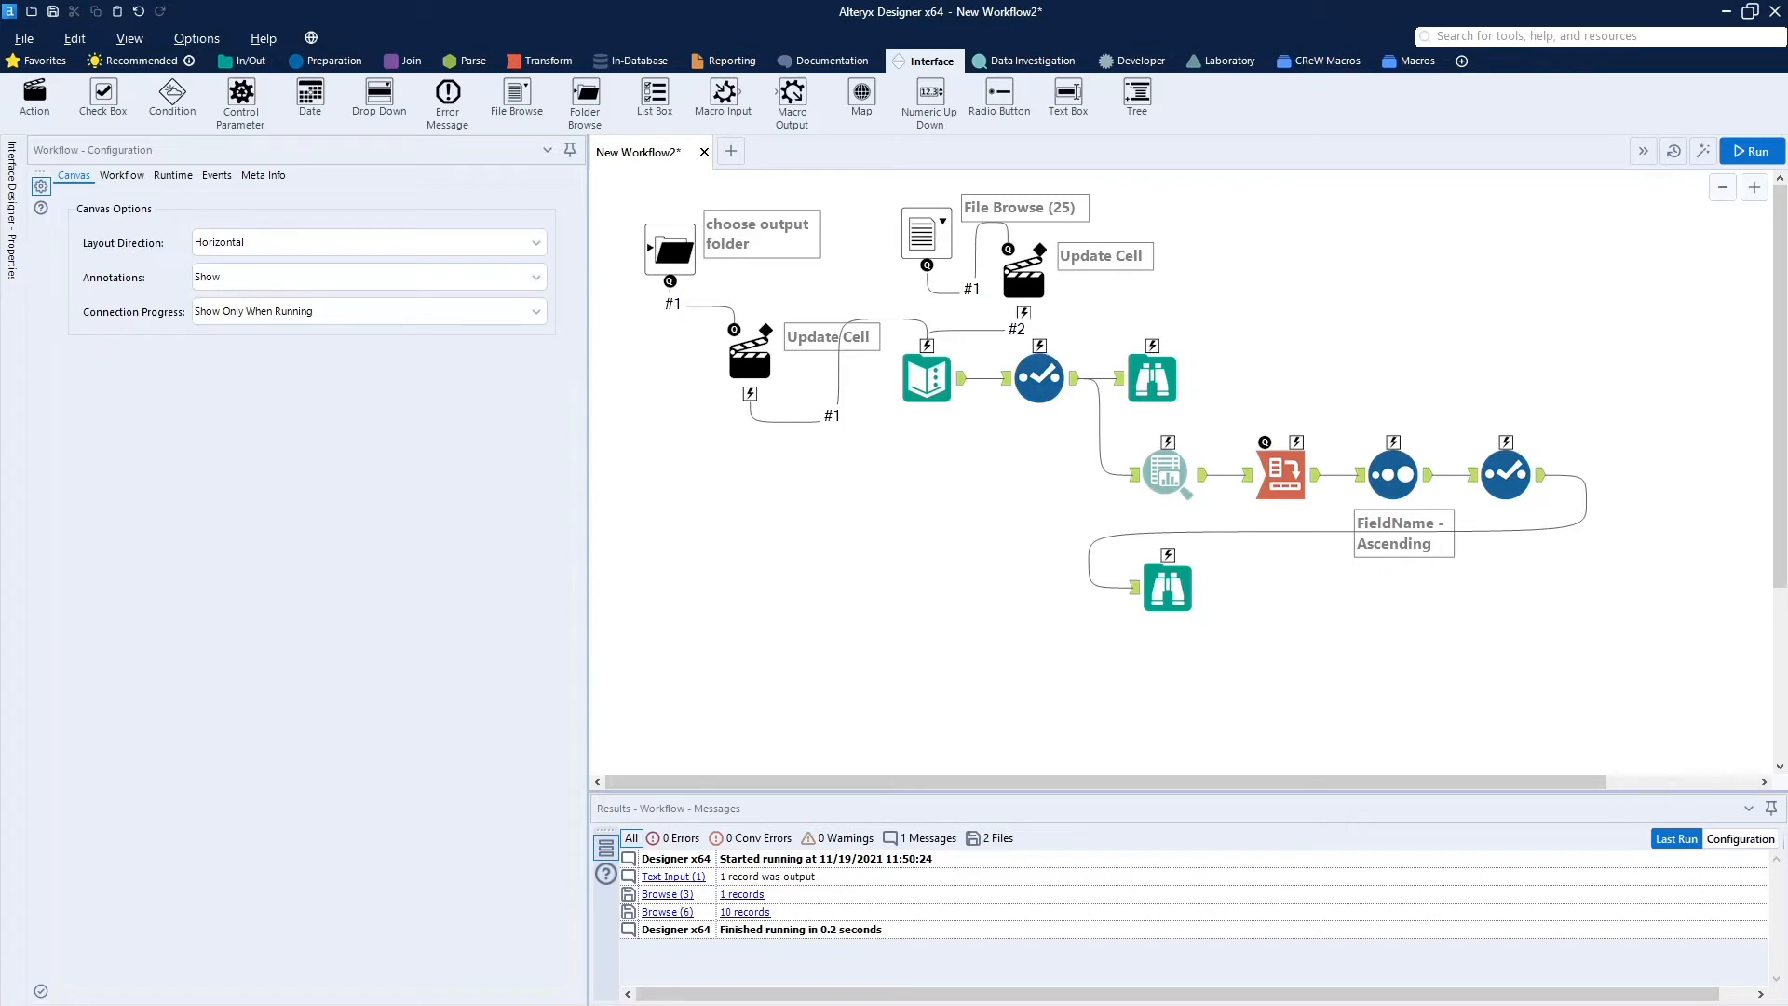
Place an Input Data tool reading "_text2database chain1.yxdb" with a connected Browse tool on an empty area of the canvas.
{"action": "left_click", "coordinate": [1319, 267]}
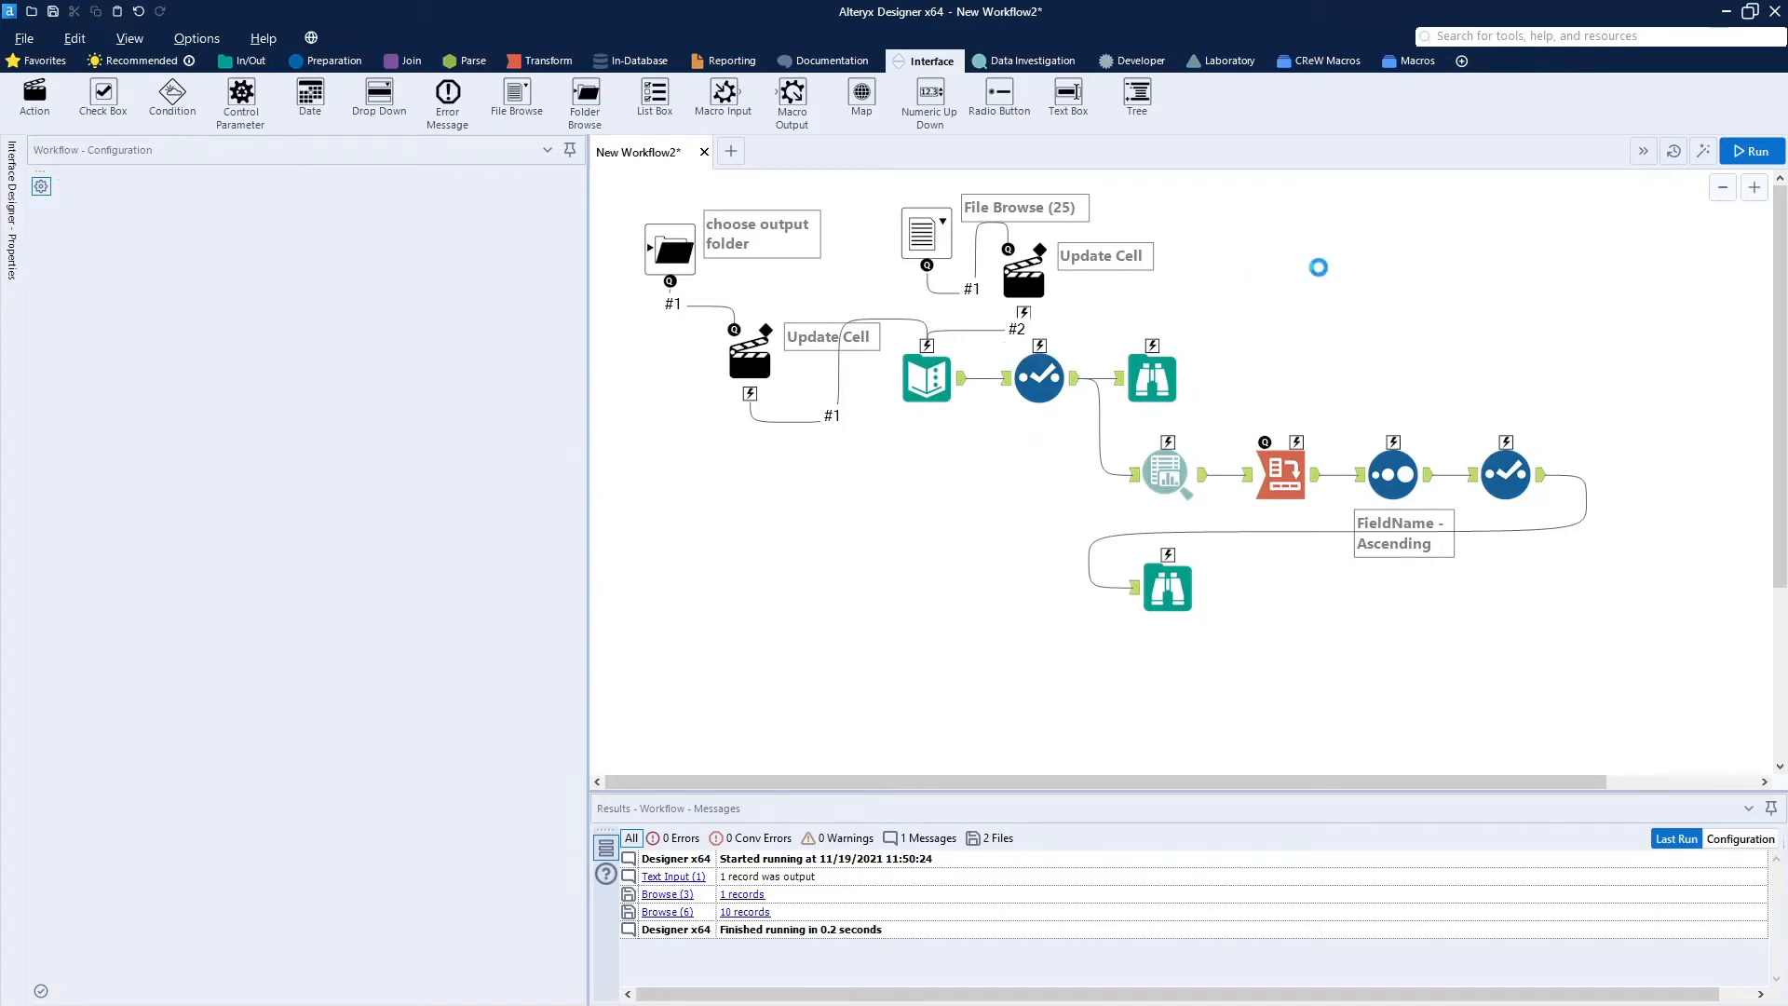
{"action": "left_click_drag", "start_coordinate": [1341, 284], "coordinate": [1312, 256]}
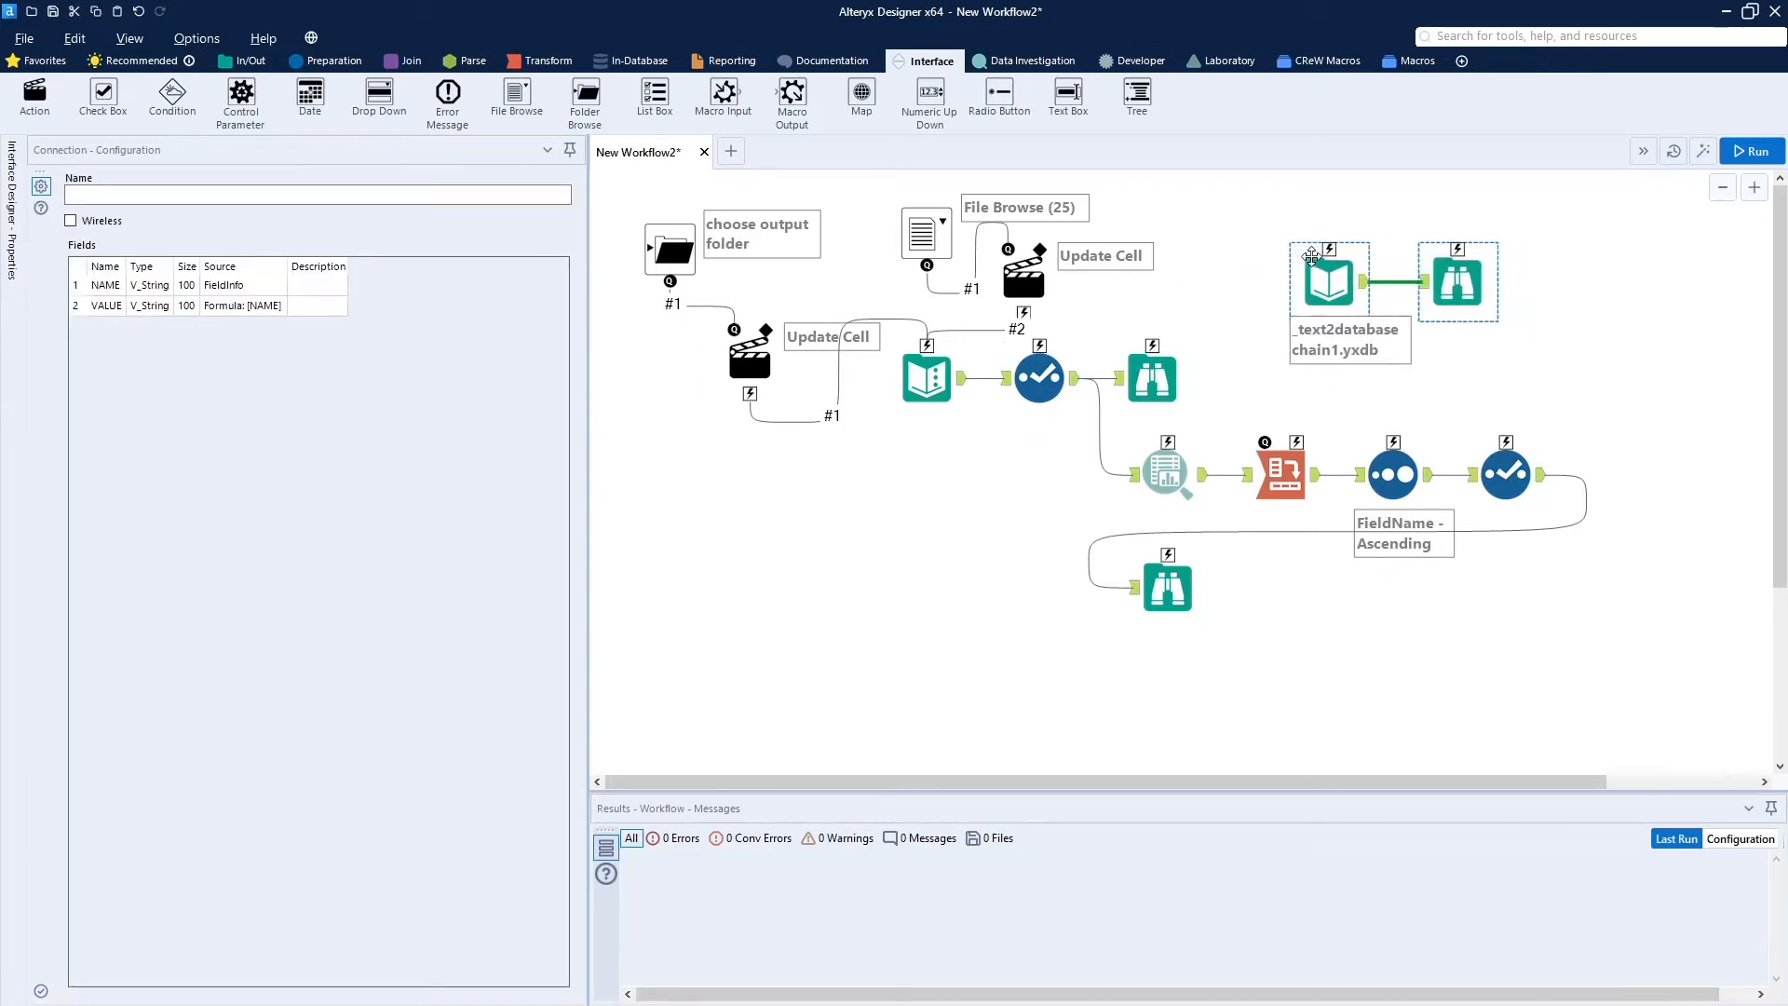
{"action": "left_click", "coordinate": [1487, 384]}
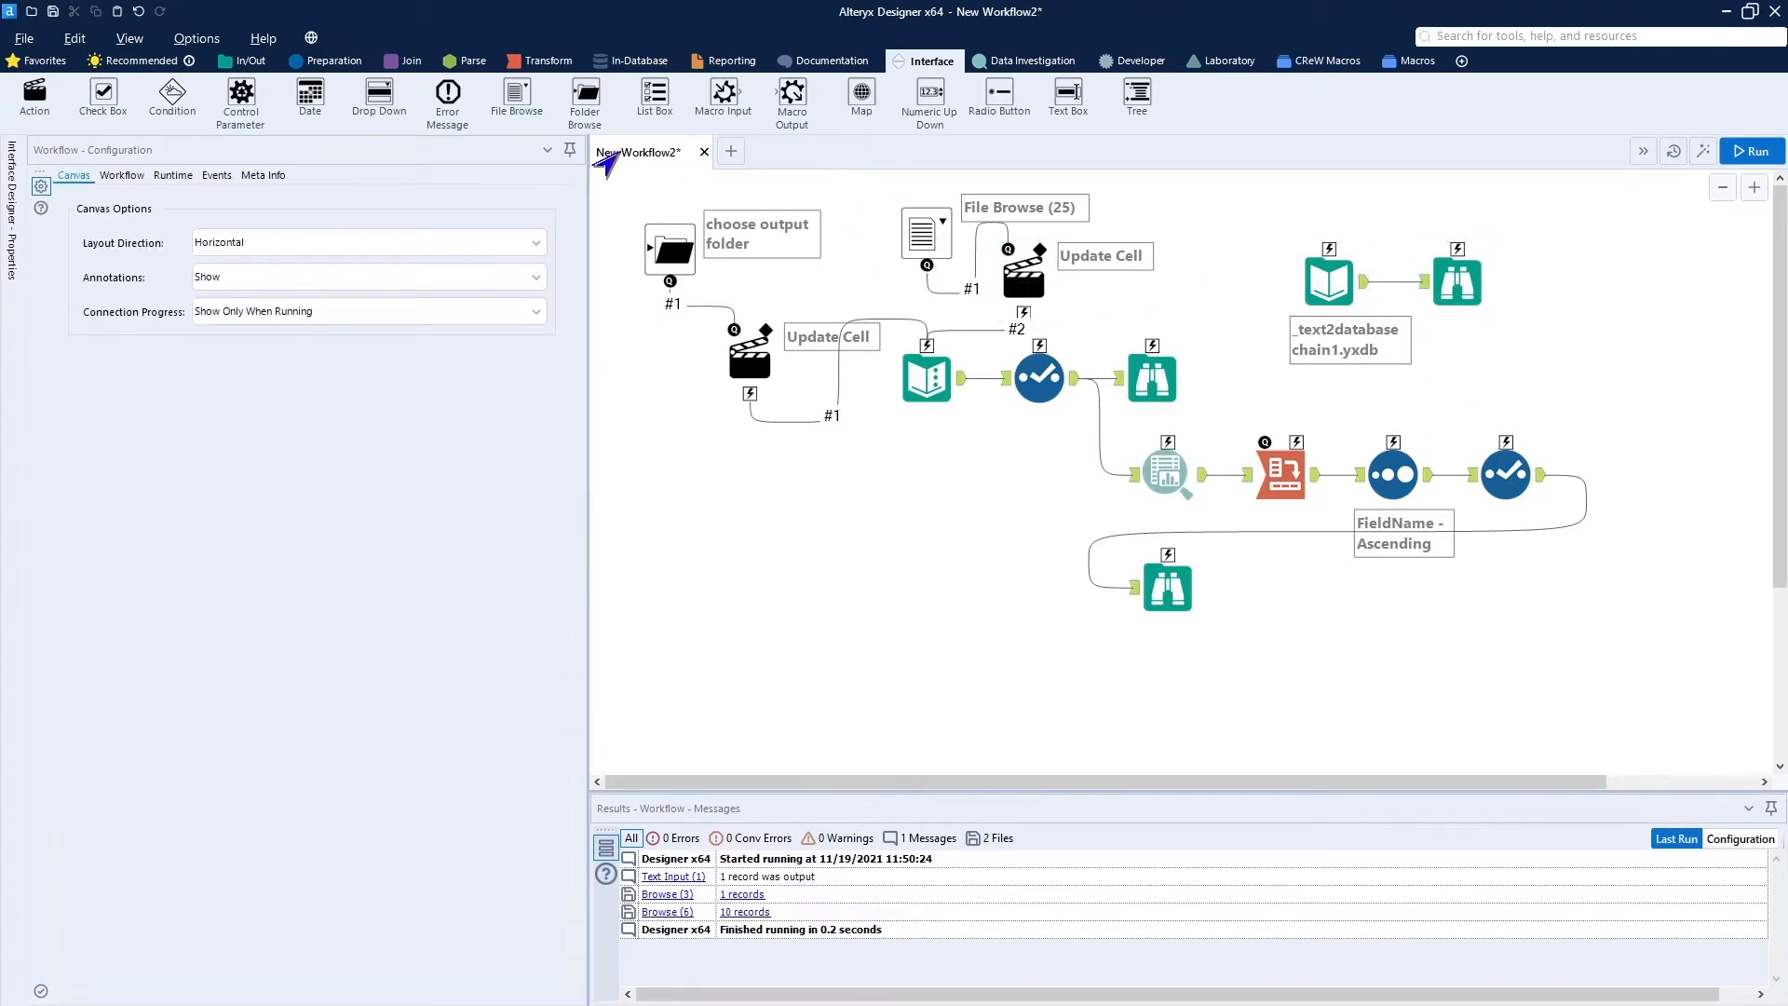
Add a second Action for the File Browse tool, remove its link to the Browse tool, and connect it to the Input Data tool.
{"action": "left_click_drag", "start_coordinate": [51, 105], "coordinate": [1185, 283]}
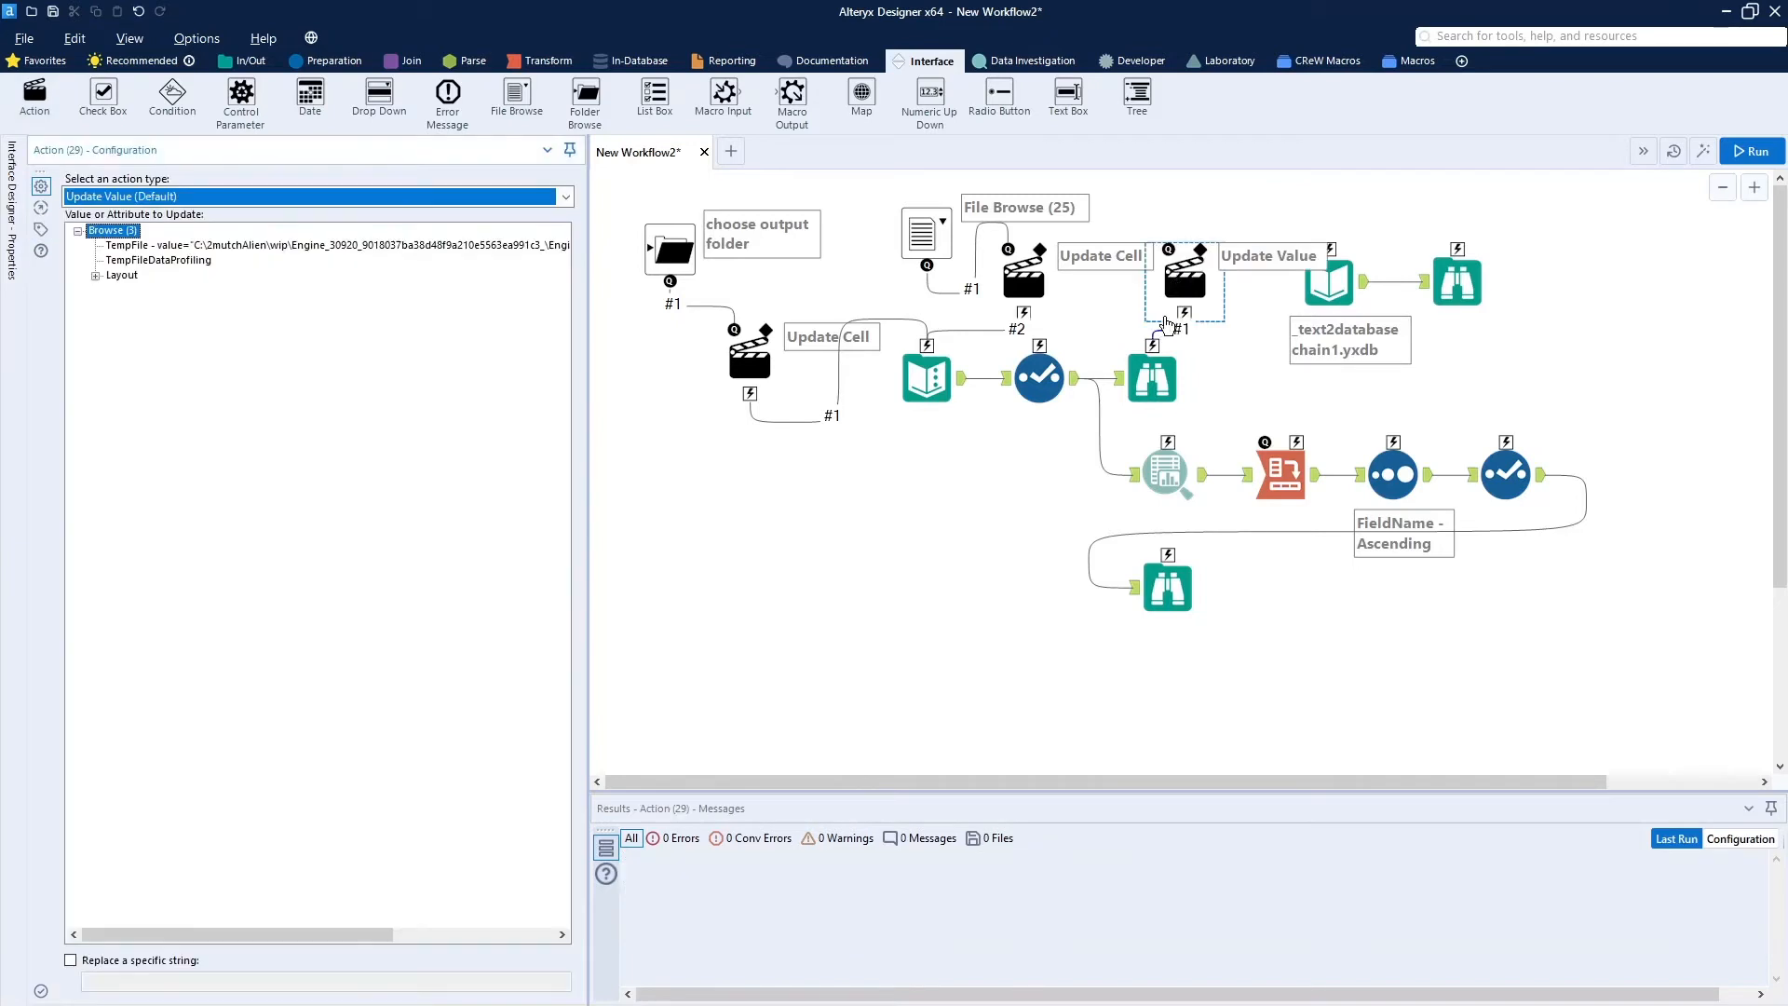
{"action": "left_click", "coordinate": [1157, 345]}
{"action": "key", "text": "Delete"}
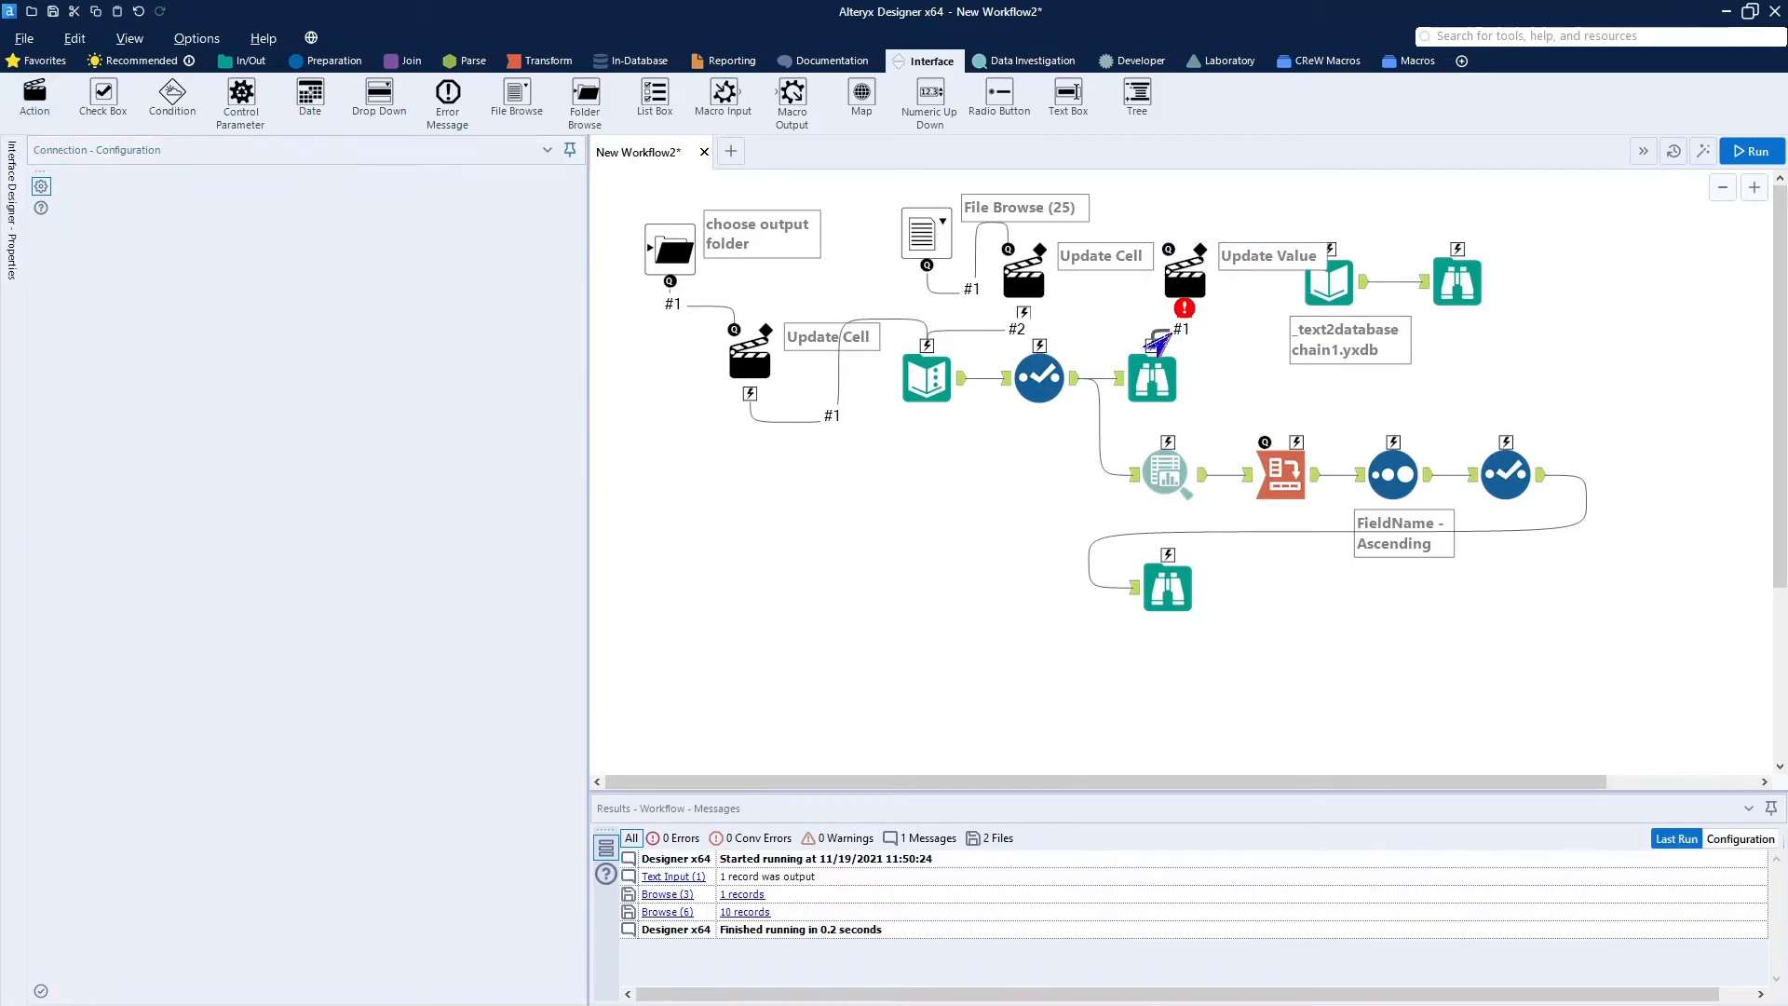
{"action": "left_click", "coordinate": [929, 268]}
{"action": "left_click_drag", "start_coordinate": [930, 269], "coordinate": [1316, 287]}
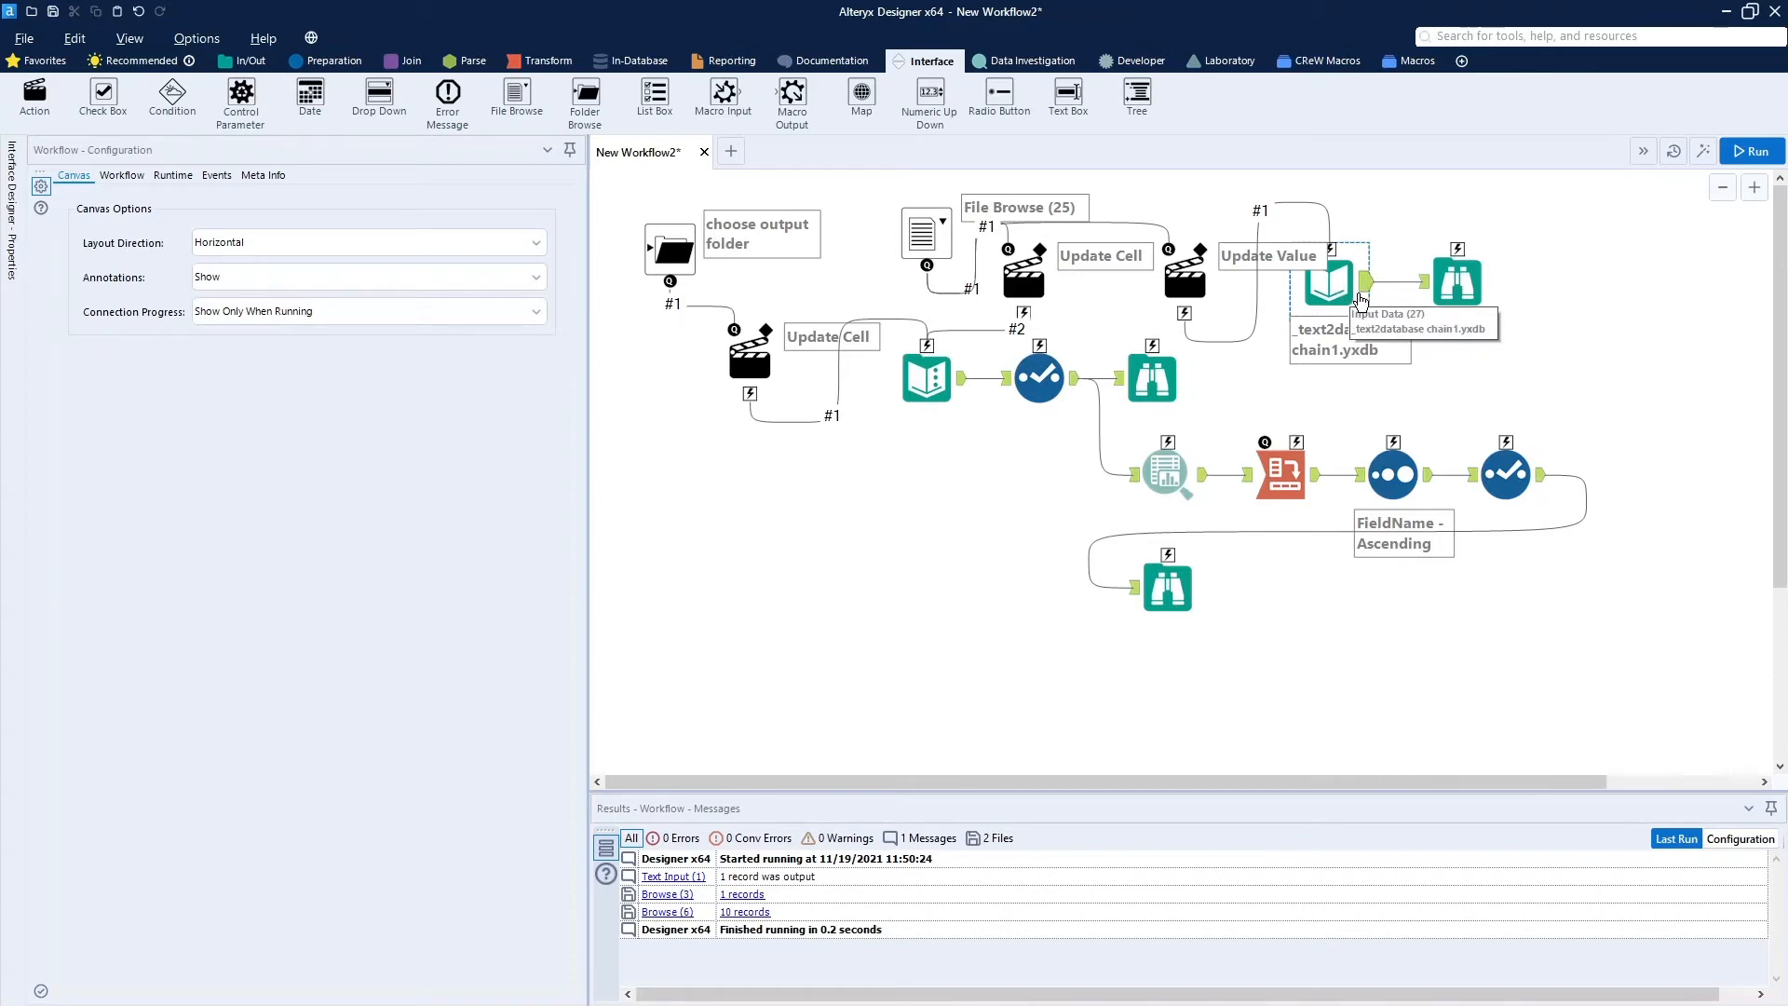
{"action": "left_click", "coordinate": [1213, 276]}
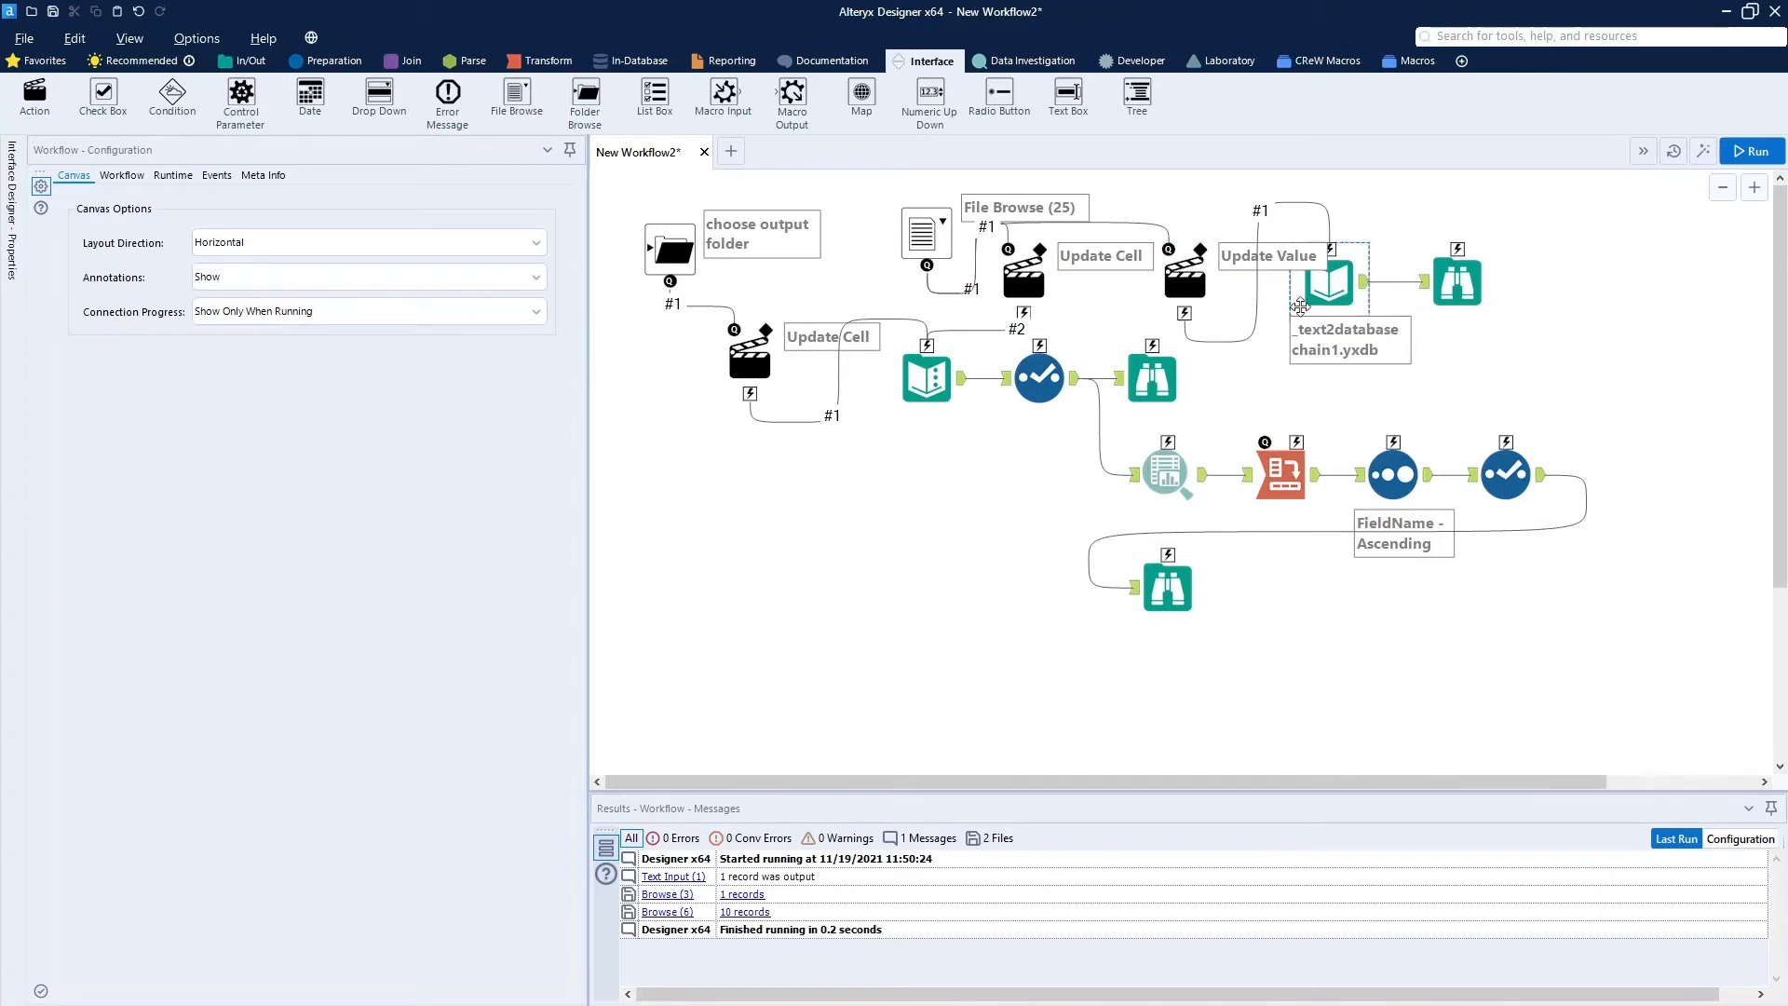
Configure the second File Browse Action as Update Value targeting the File value of the Input Data tool.
{"action": "left_click", "coordinate": [1324, 308]}
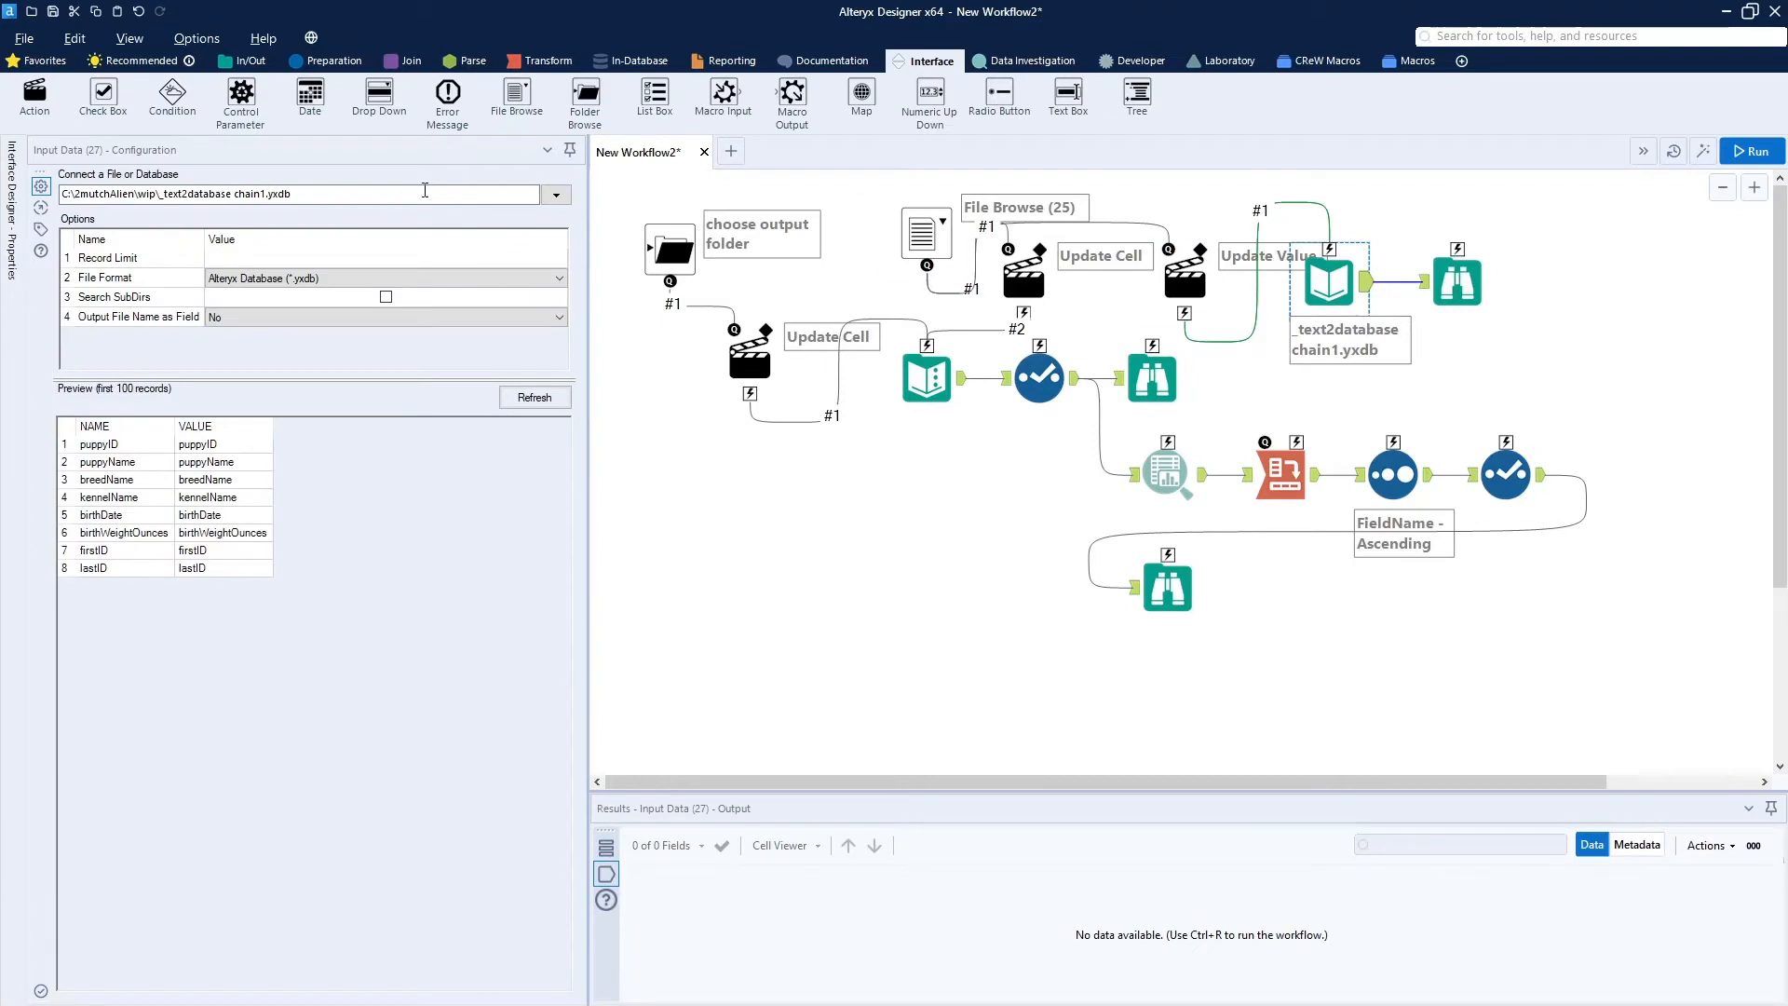
{"action": "left_click", "coordinate": [755, 354]}
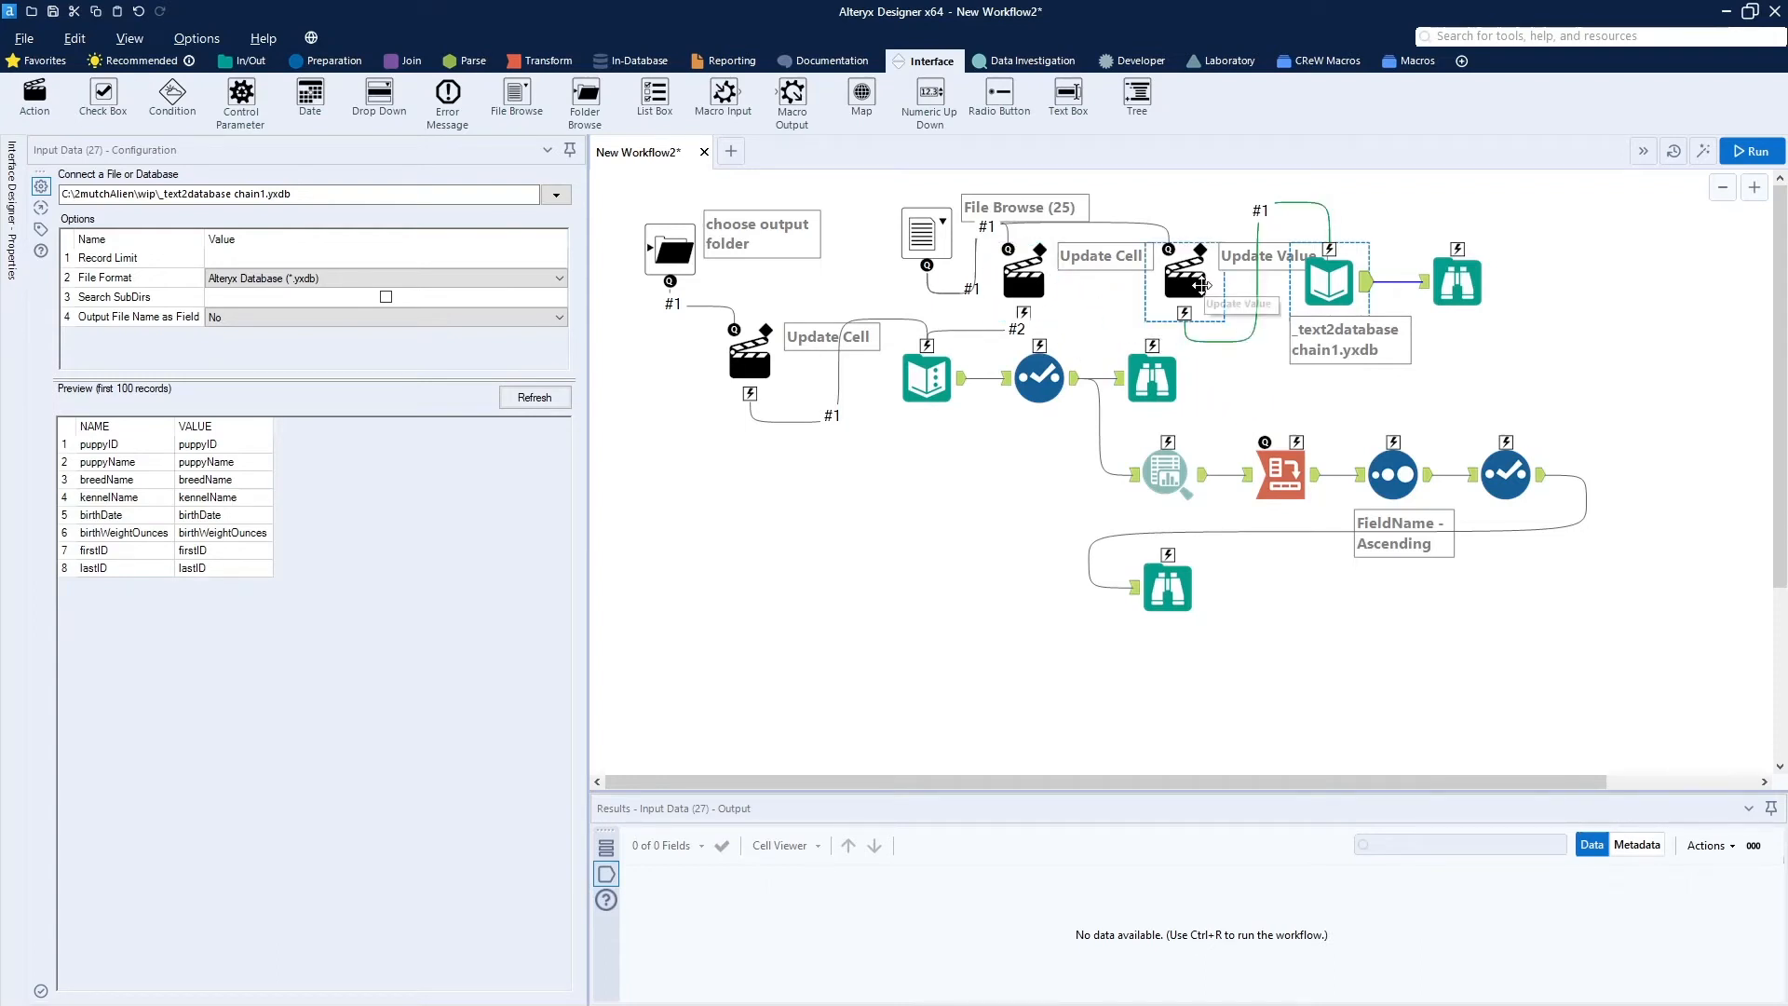
{"action": "left_click", "coordinate": [1196, 278]}
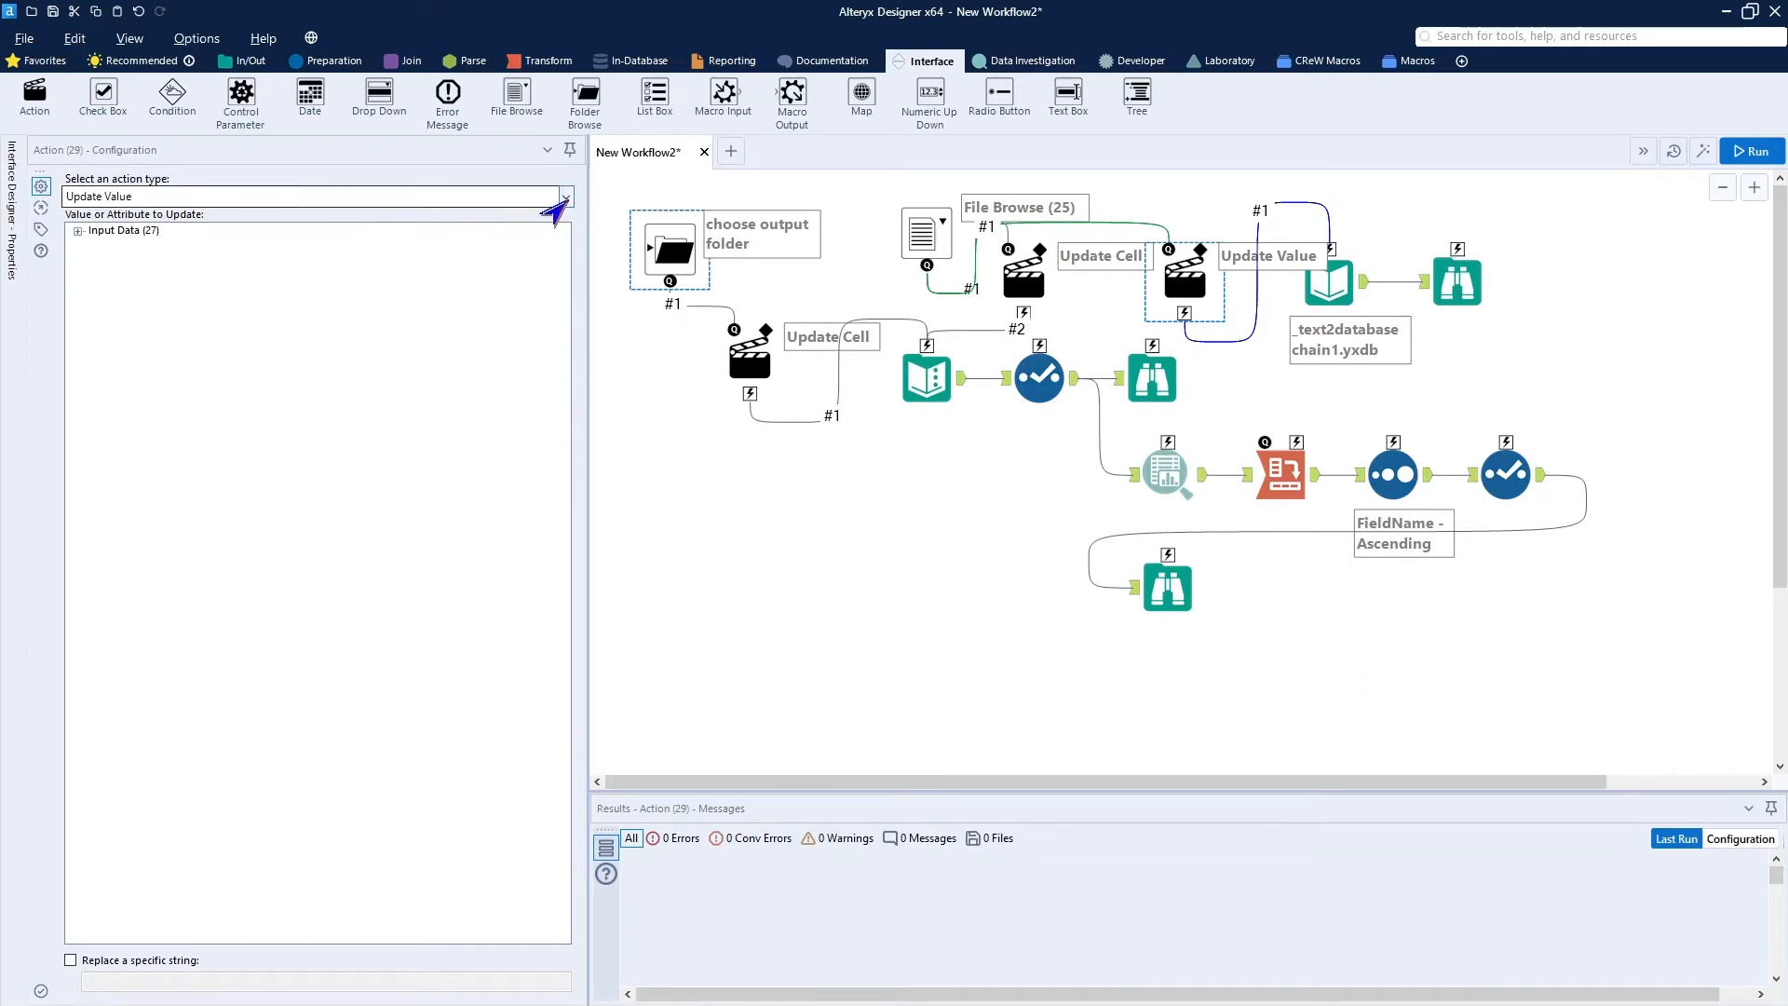
{"action": "left_click", "coordinate": [563, 198]}
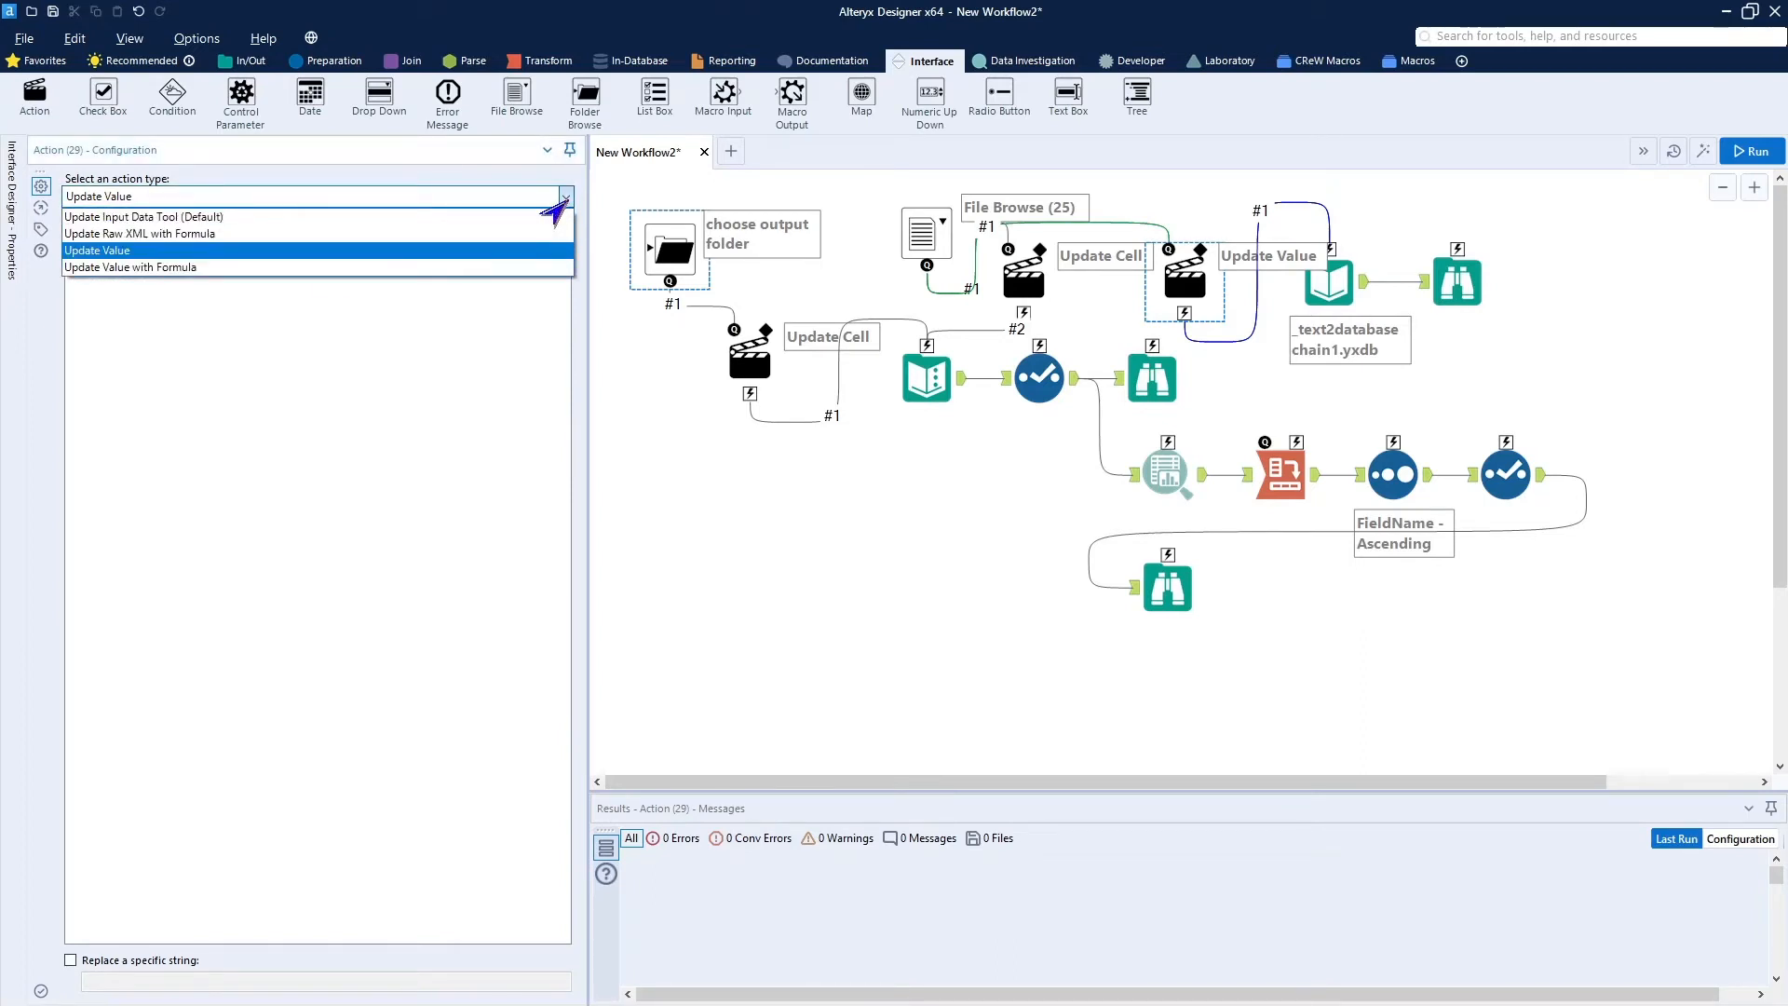
{"action": "left_click", "coordinate": [391, 252]}
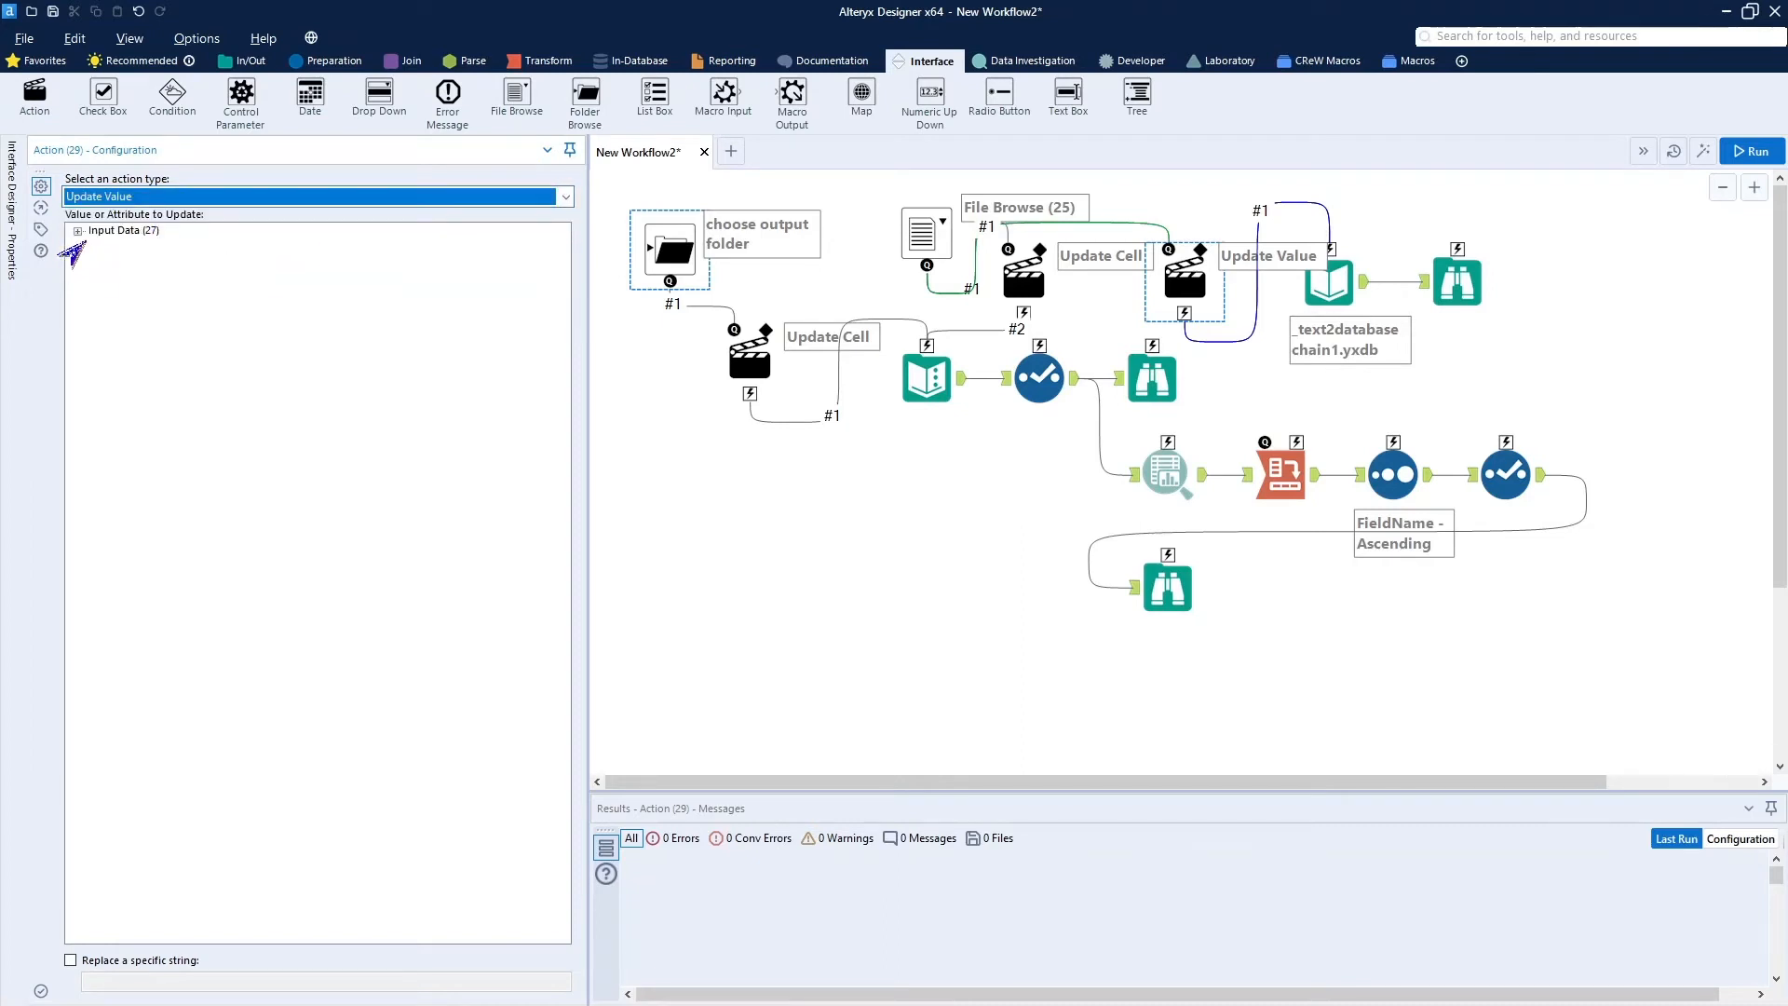
{"action": "left_click", "coordinate": [77, 231]}
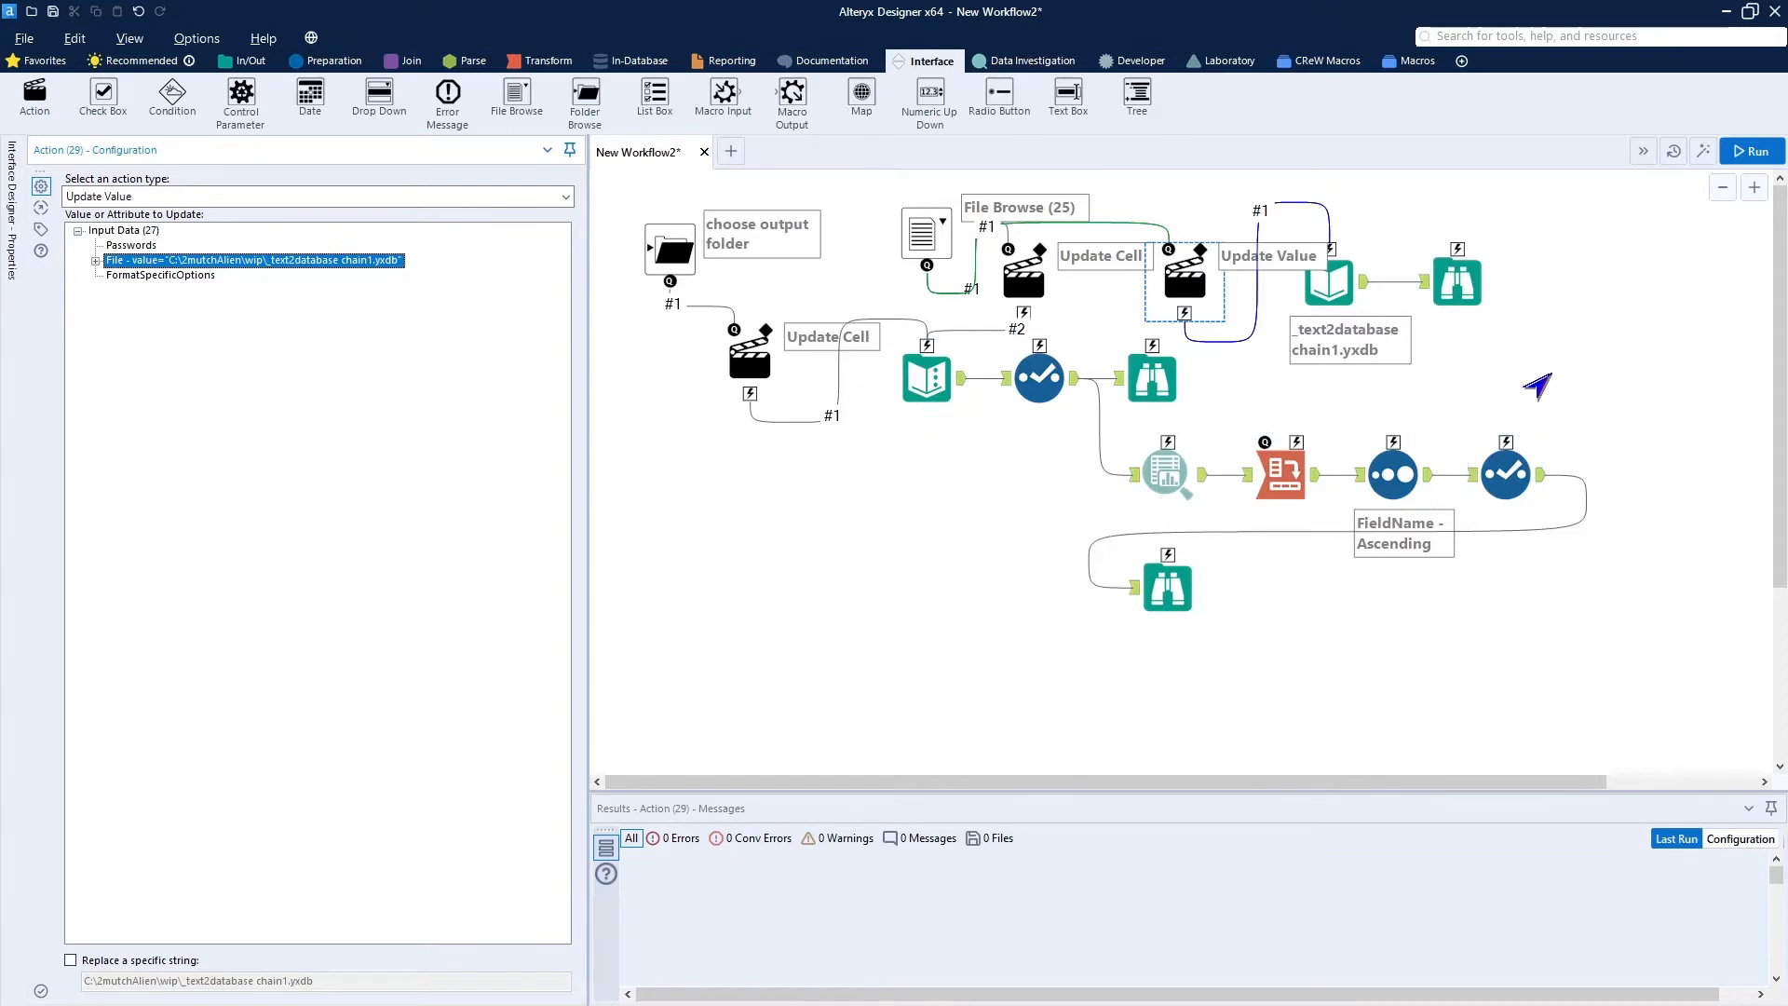
Limit the File Browse tool to the arbitrary file specification "Alteryx DB Files (*.yxdb)|*.yxdb".
{"action": "left_click", "coordinate": [929, 233]}
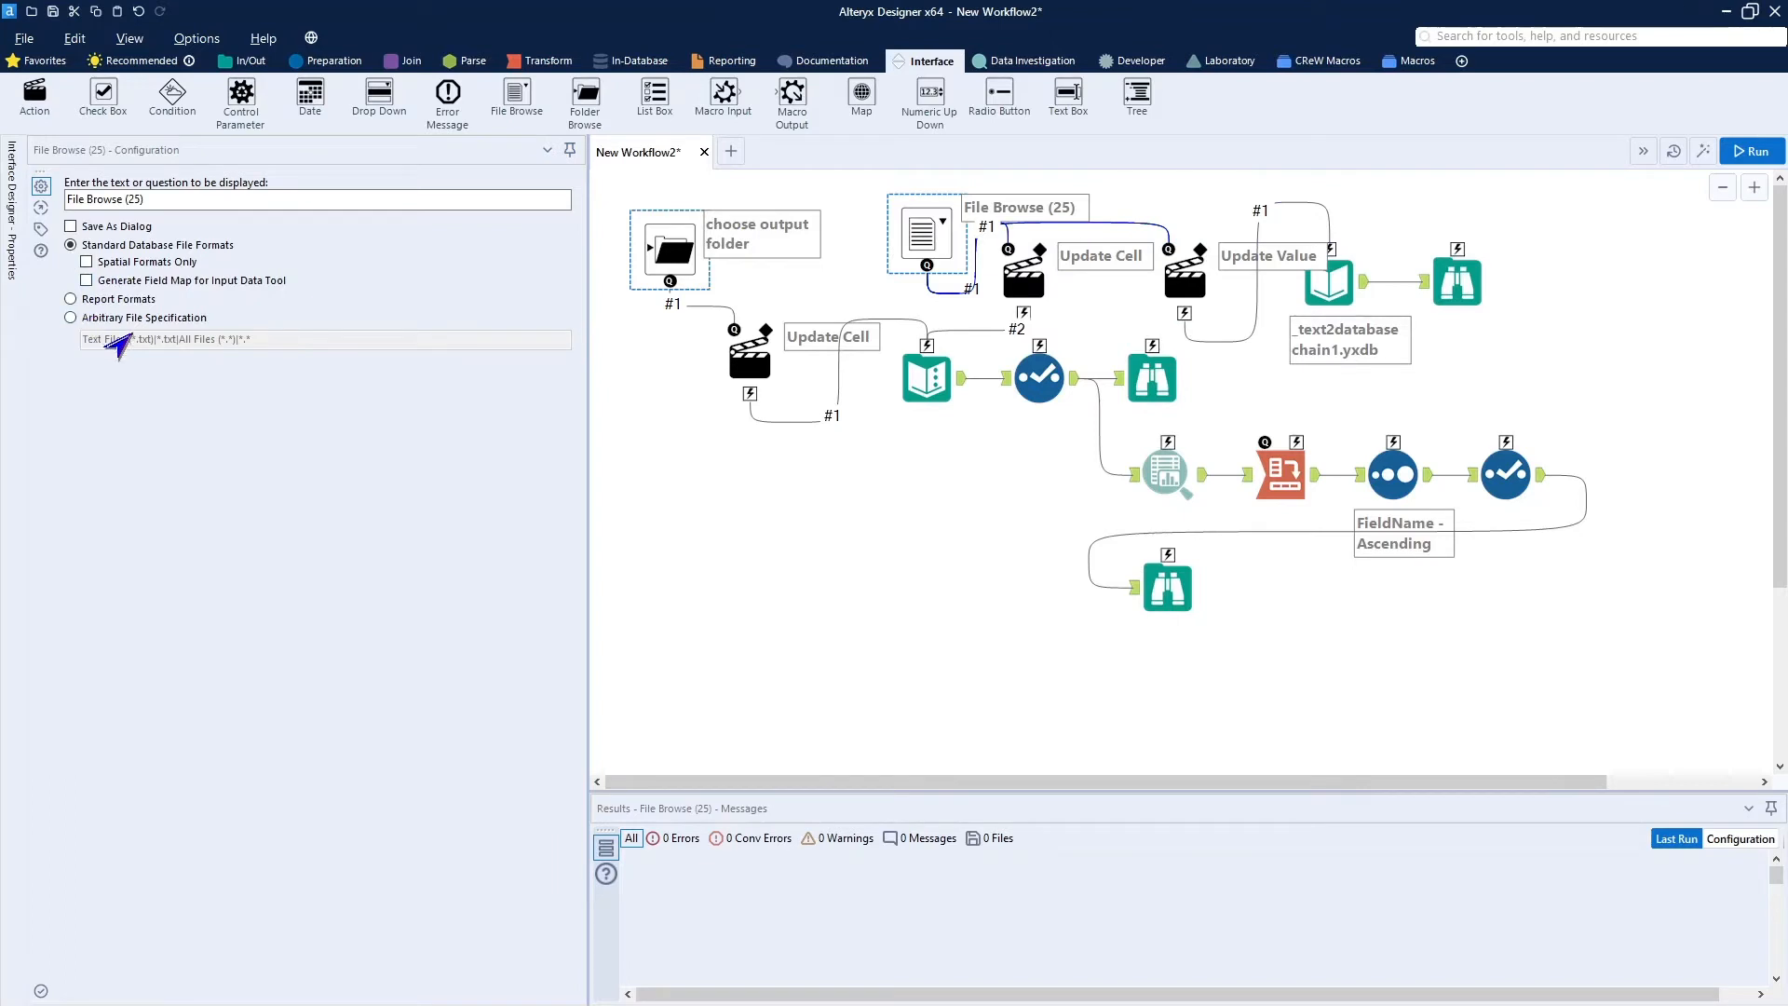
{"action": "left_click", "coordinate": [70, 318]}
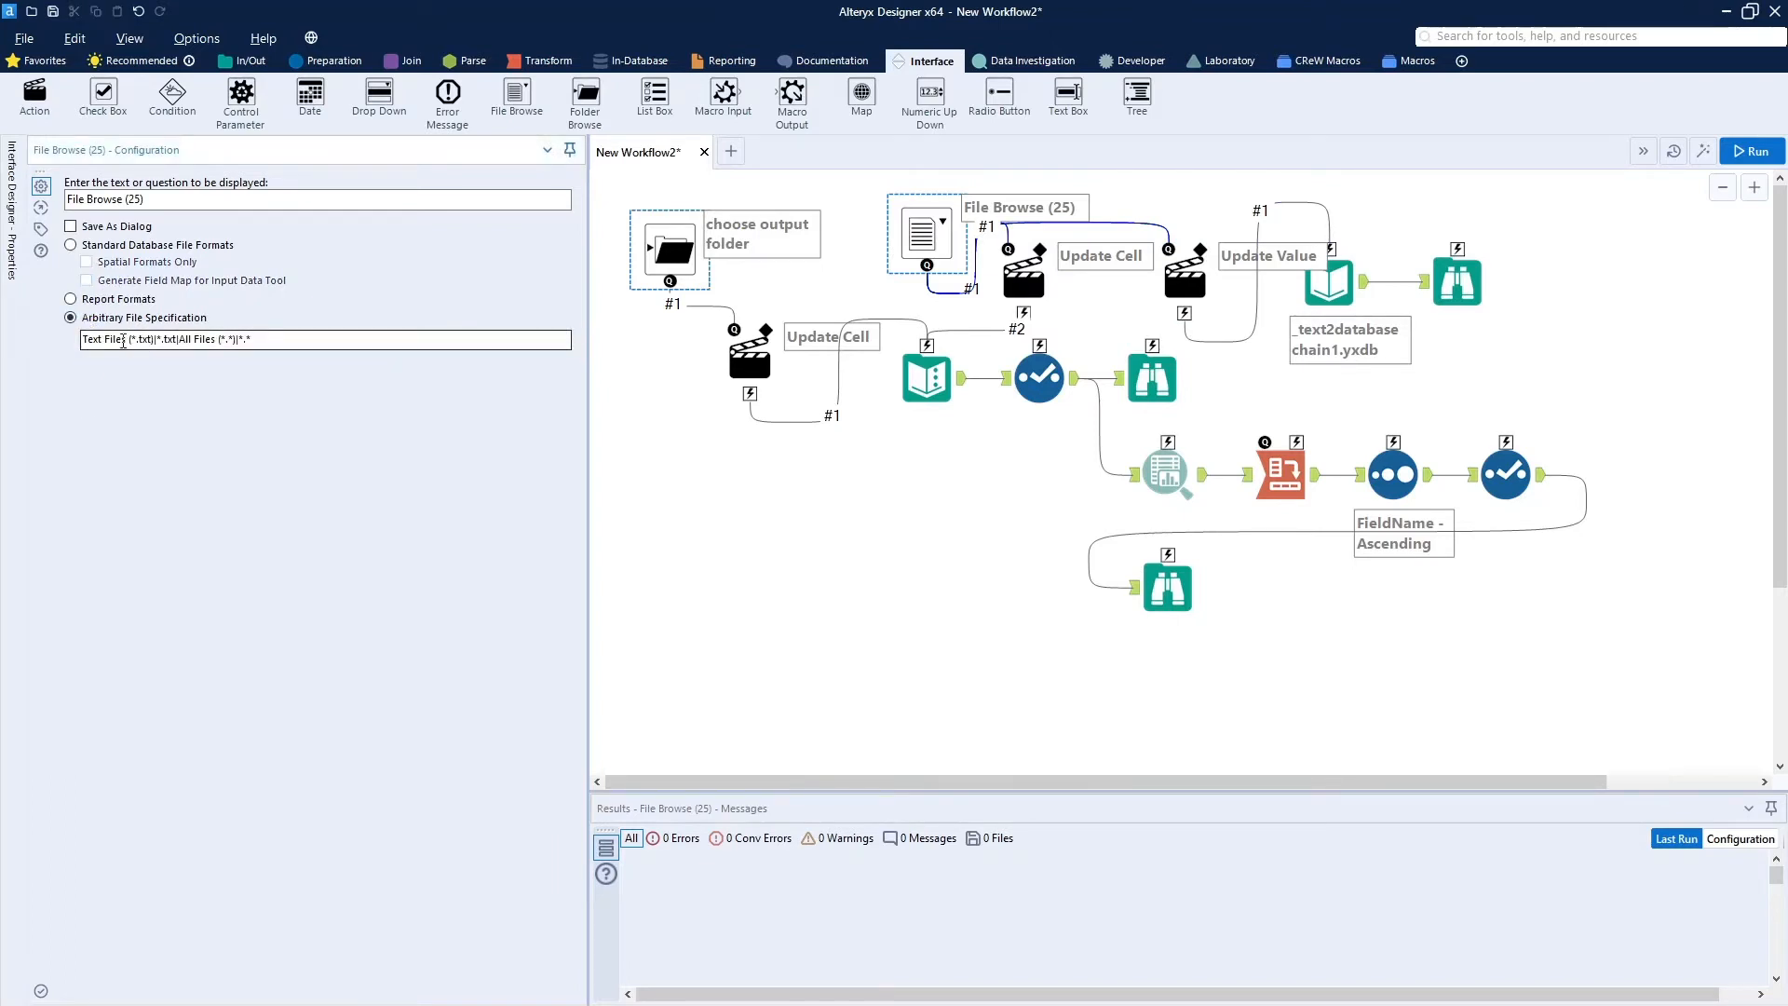
{"action": "double_click", "coordinate": [89, 340]}
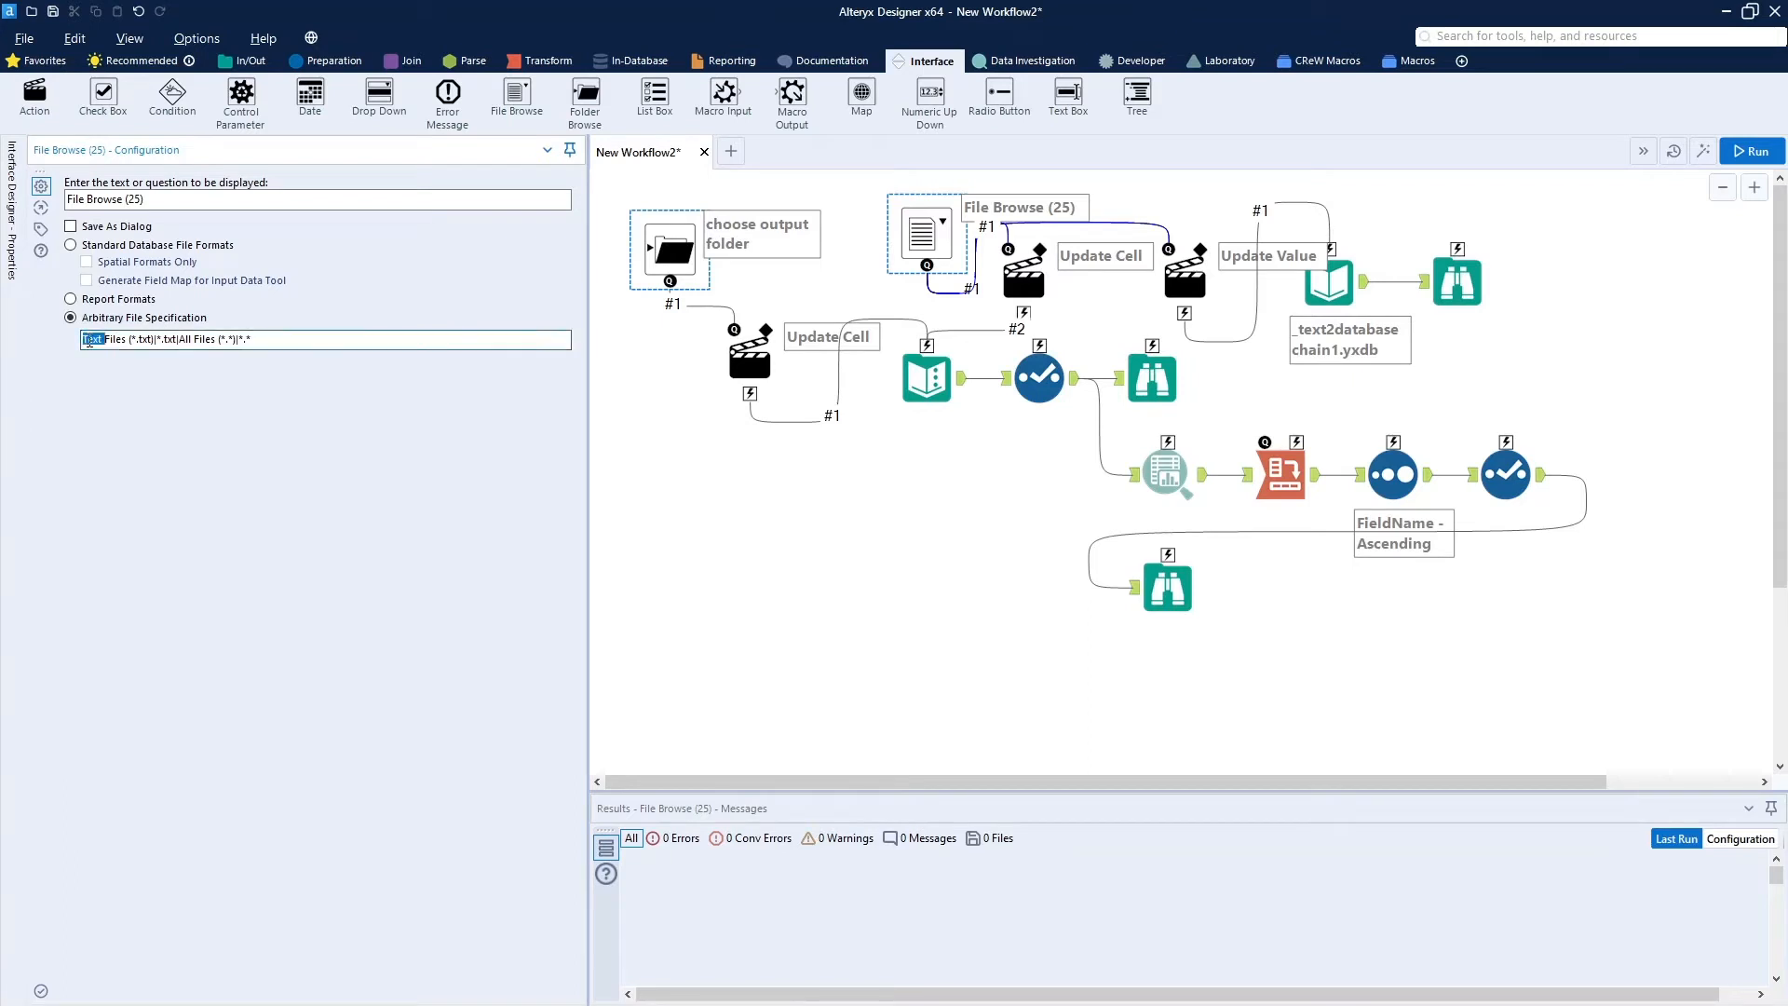
{"action": "type", "text": "Alteryx DB"}
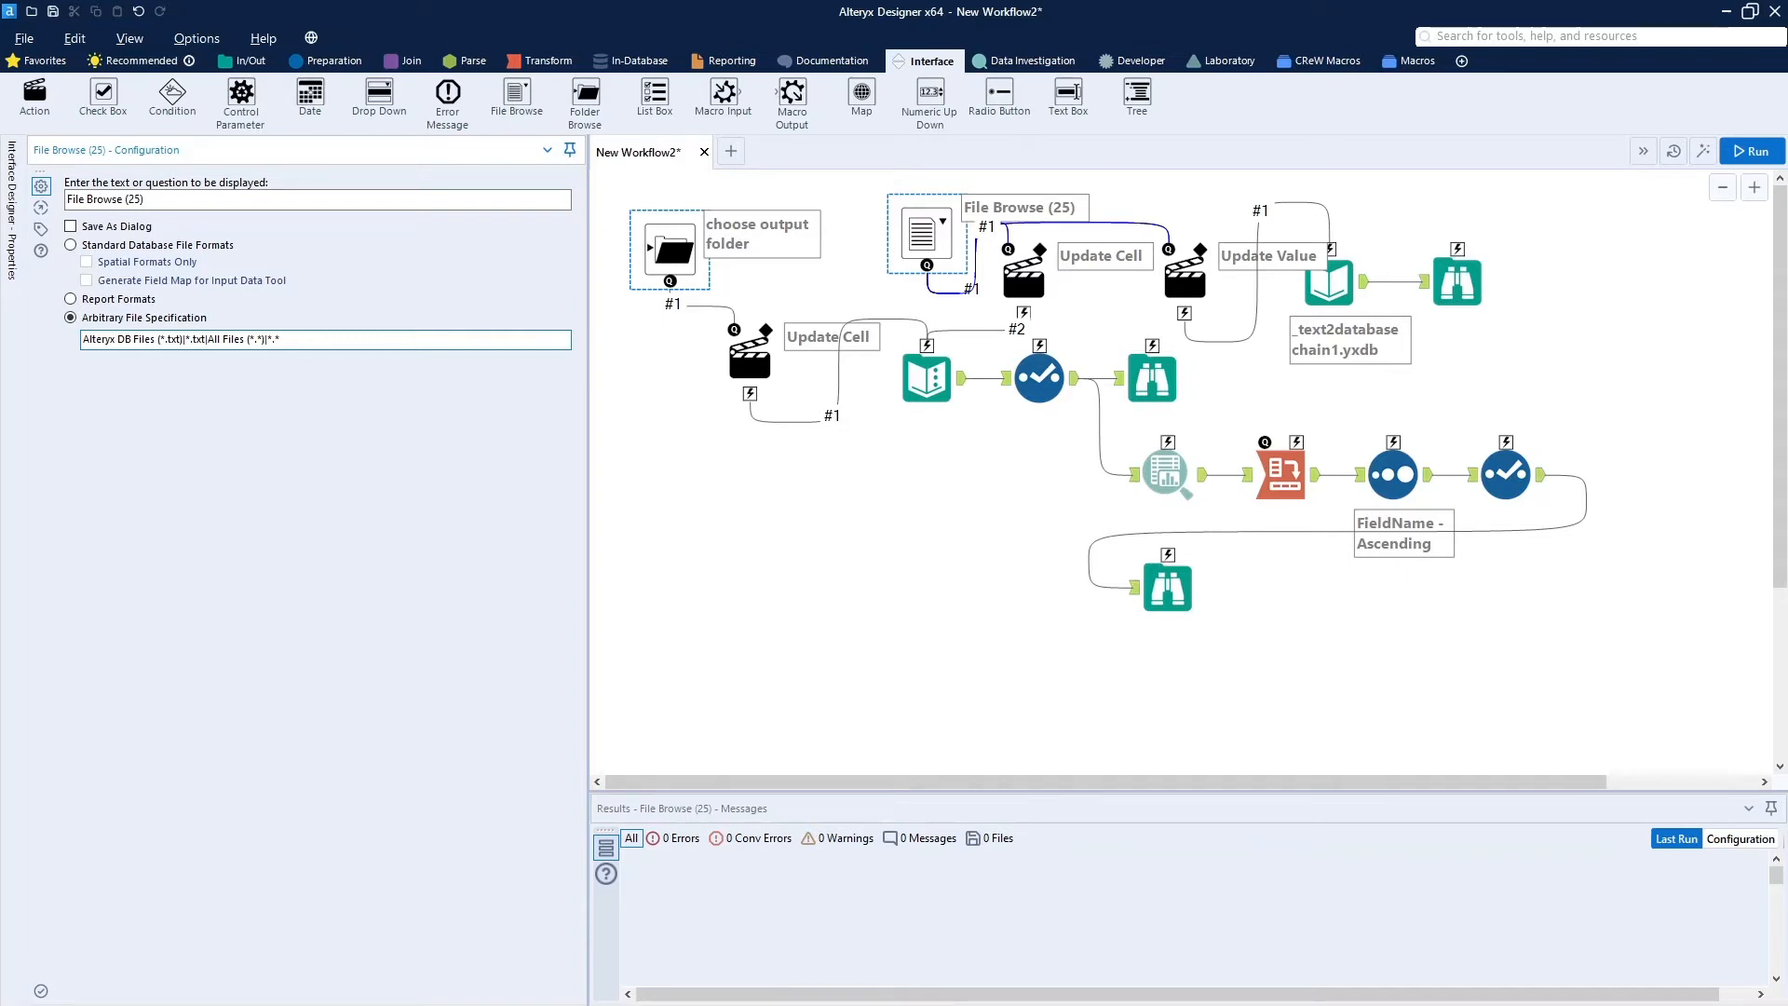
{"action": "key", "text": "BackSpace"}
{"action": "key", "text": "BackSpace"}
{"action": "key", "text": "BackSpace"}
{"action": "type", "text": "yxdb"}
{"action": "key", "text": "BackSpace"}
{"action": "key", "text": "BackSpace"}
{"action": "key", "text": "BackSpace"}
{"action": "type", "text": "yxd"}
{"action": "key", "text": "shift+End"}
{"action": "key", "text": "BackSpace"}
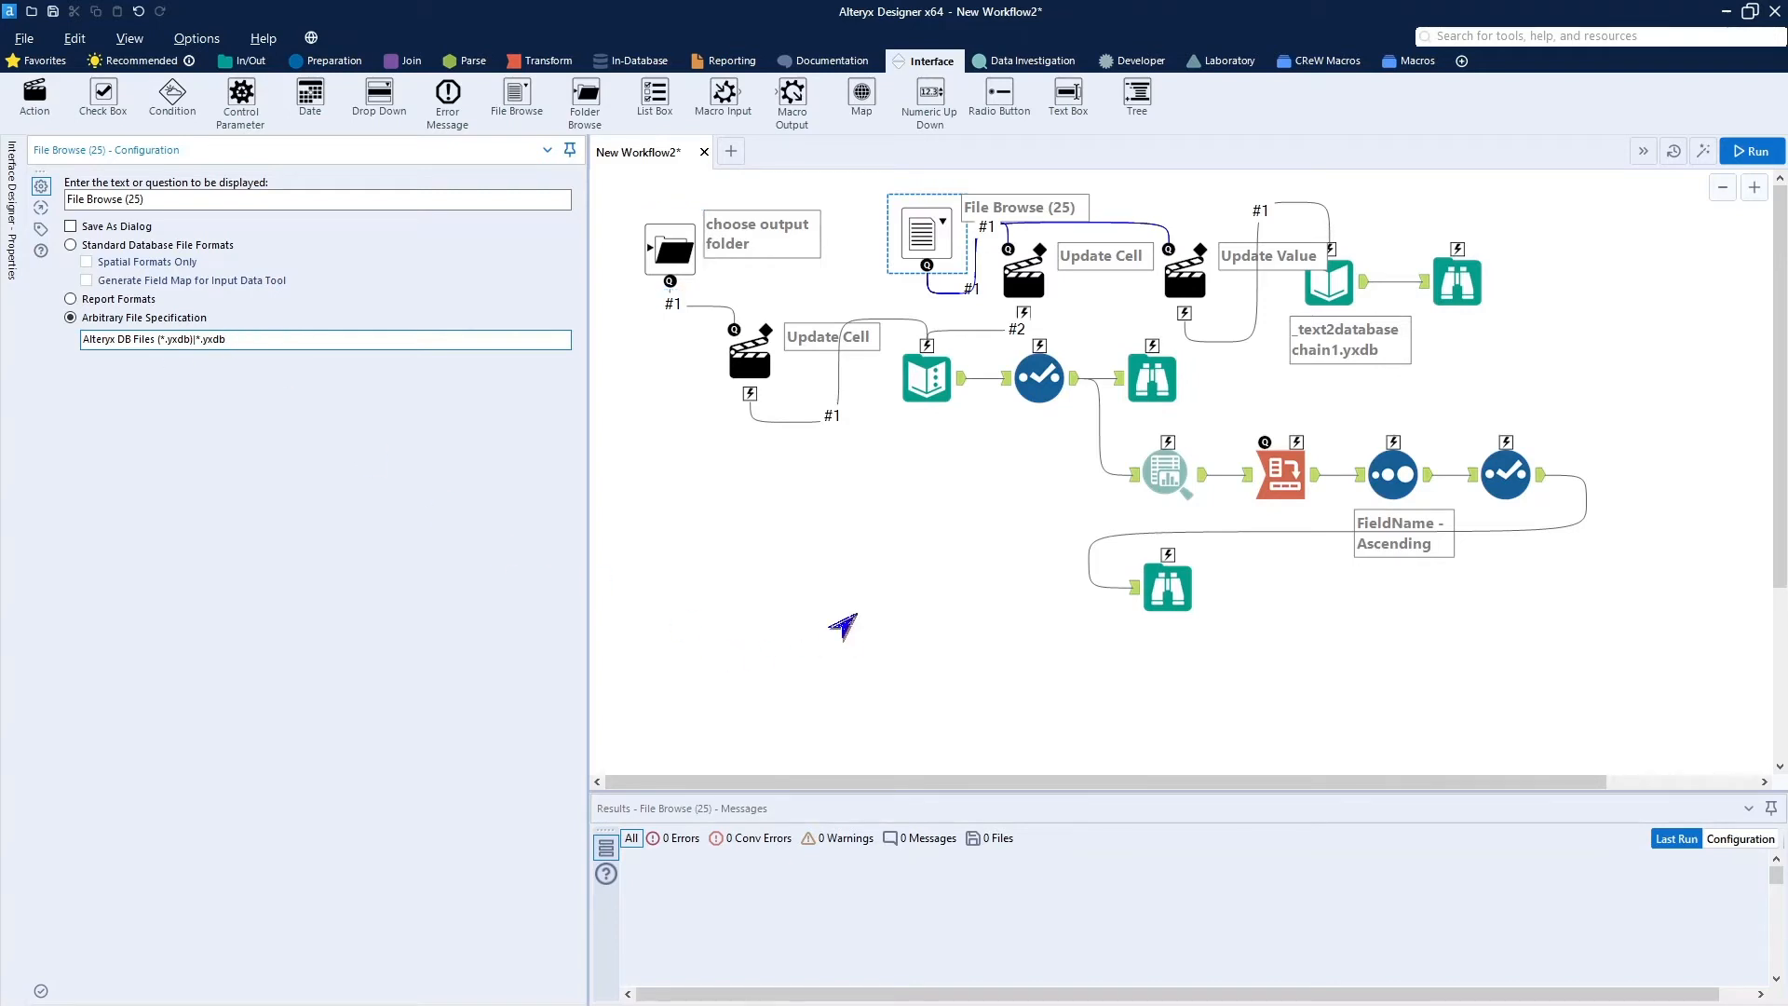
{"action": "left_click", "coordinate": [842, 626]}
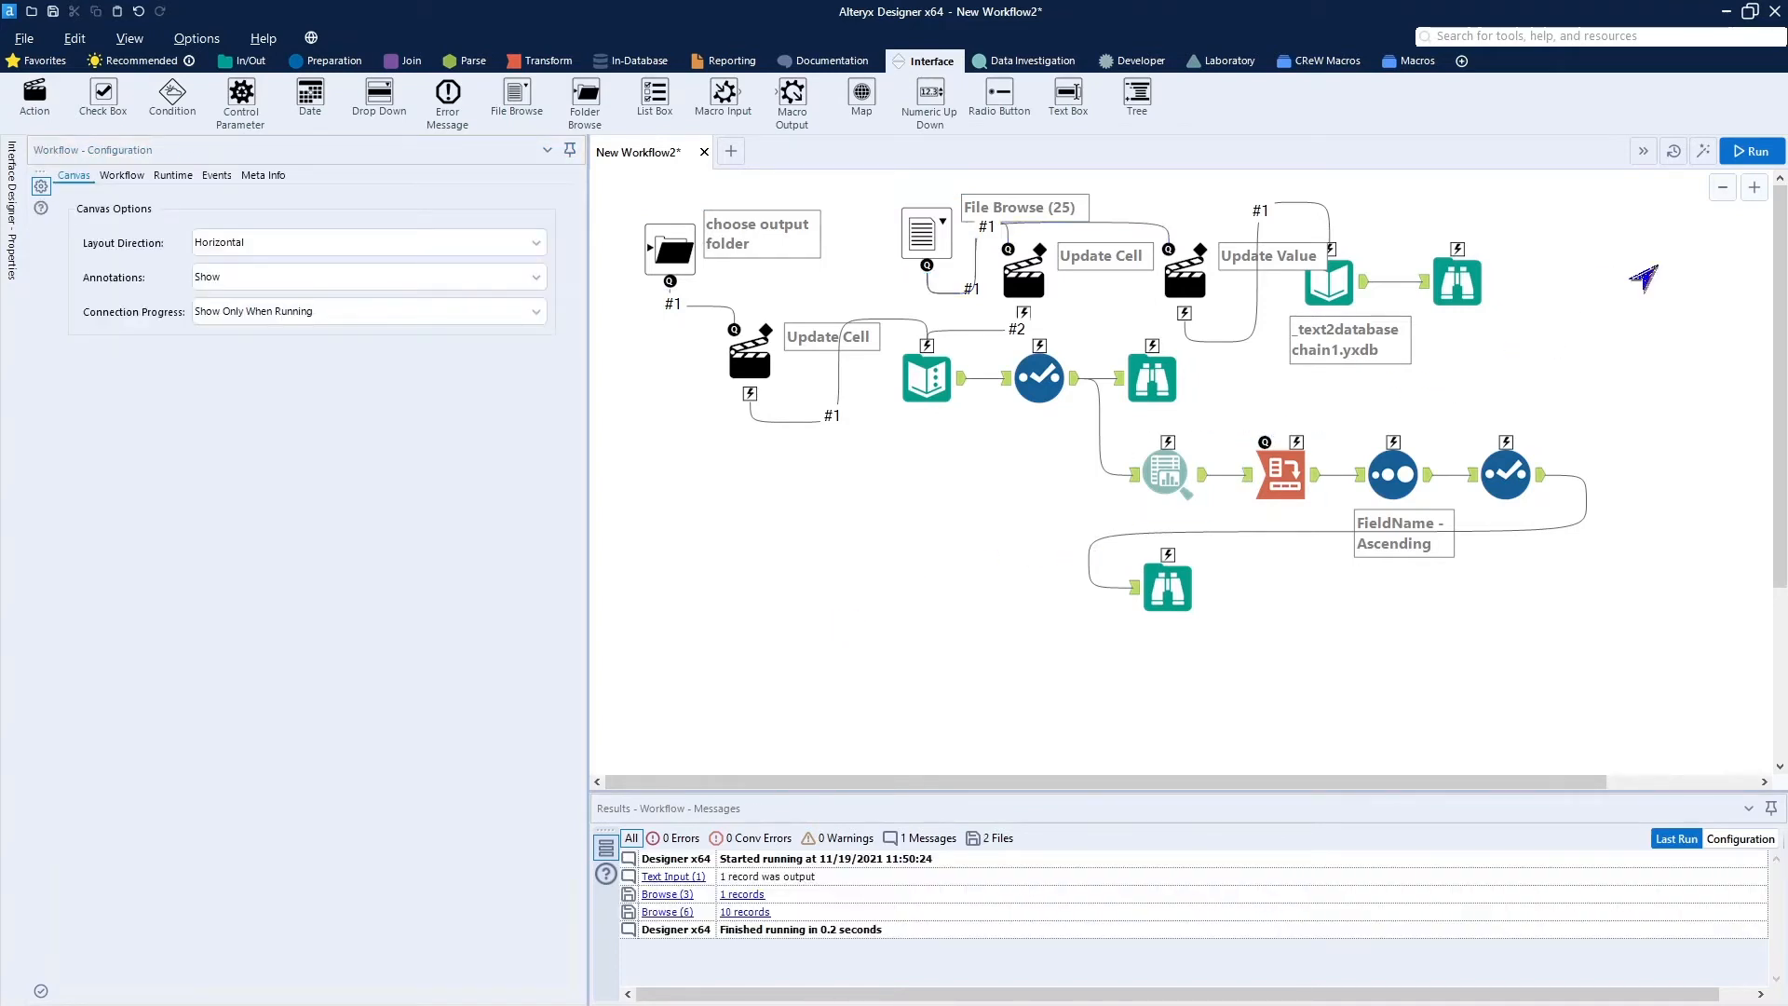
Launch the analytic app for a test and choose the OneDrive Music folder as the output folder.
{"action": "left_click", "coordinate": [1706, 158]}
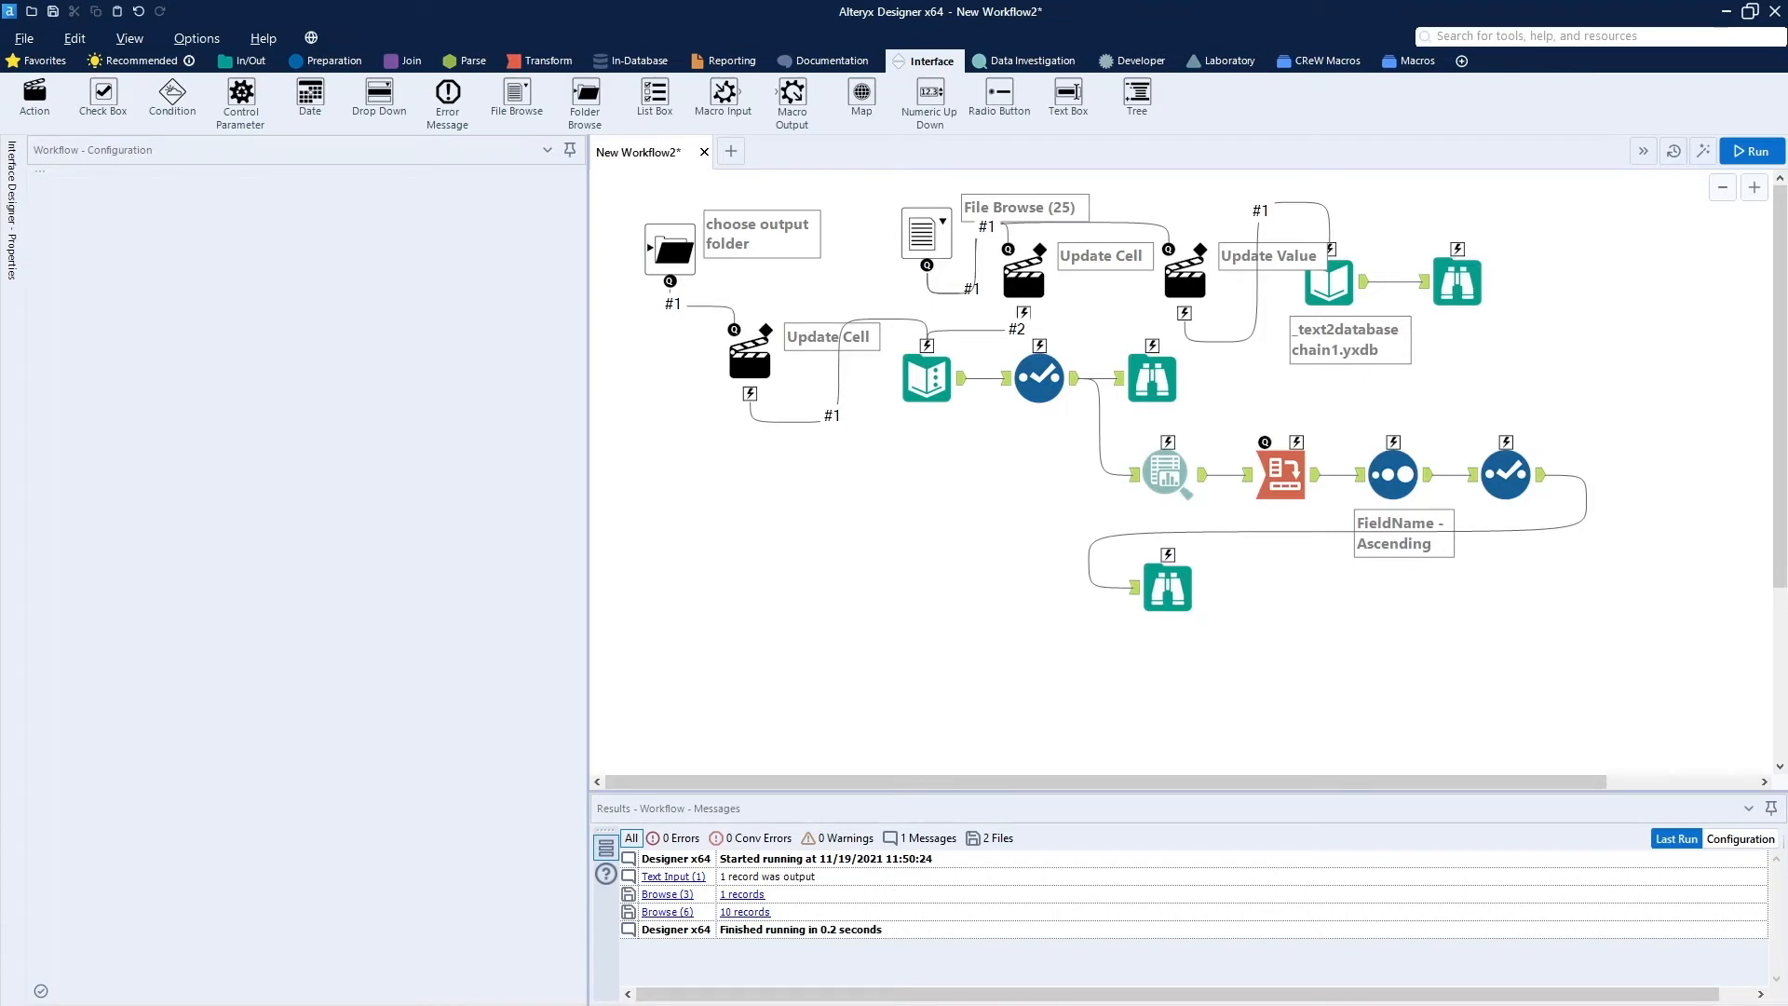
{"action": "left_click_drag", "start_coordinate": [3, 410], "coordinate": [1037, 272]}
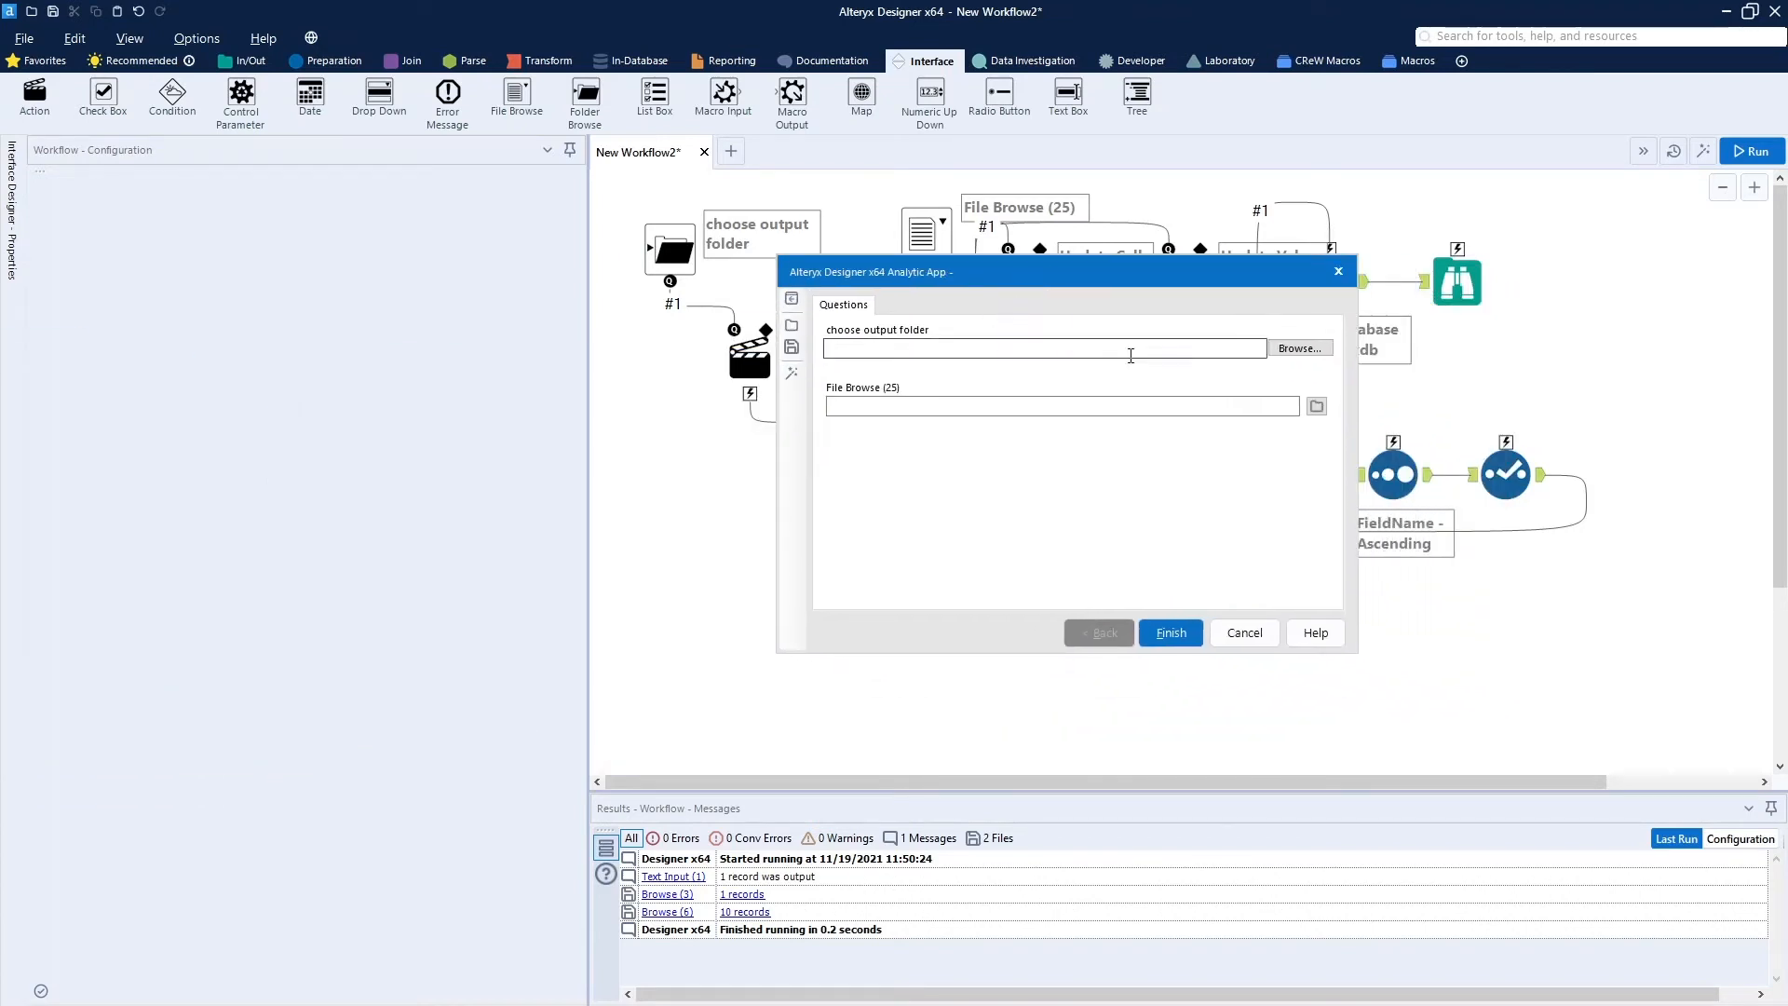
{"action": "left_click", "coordinate": [1299, 348]}
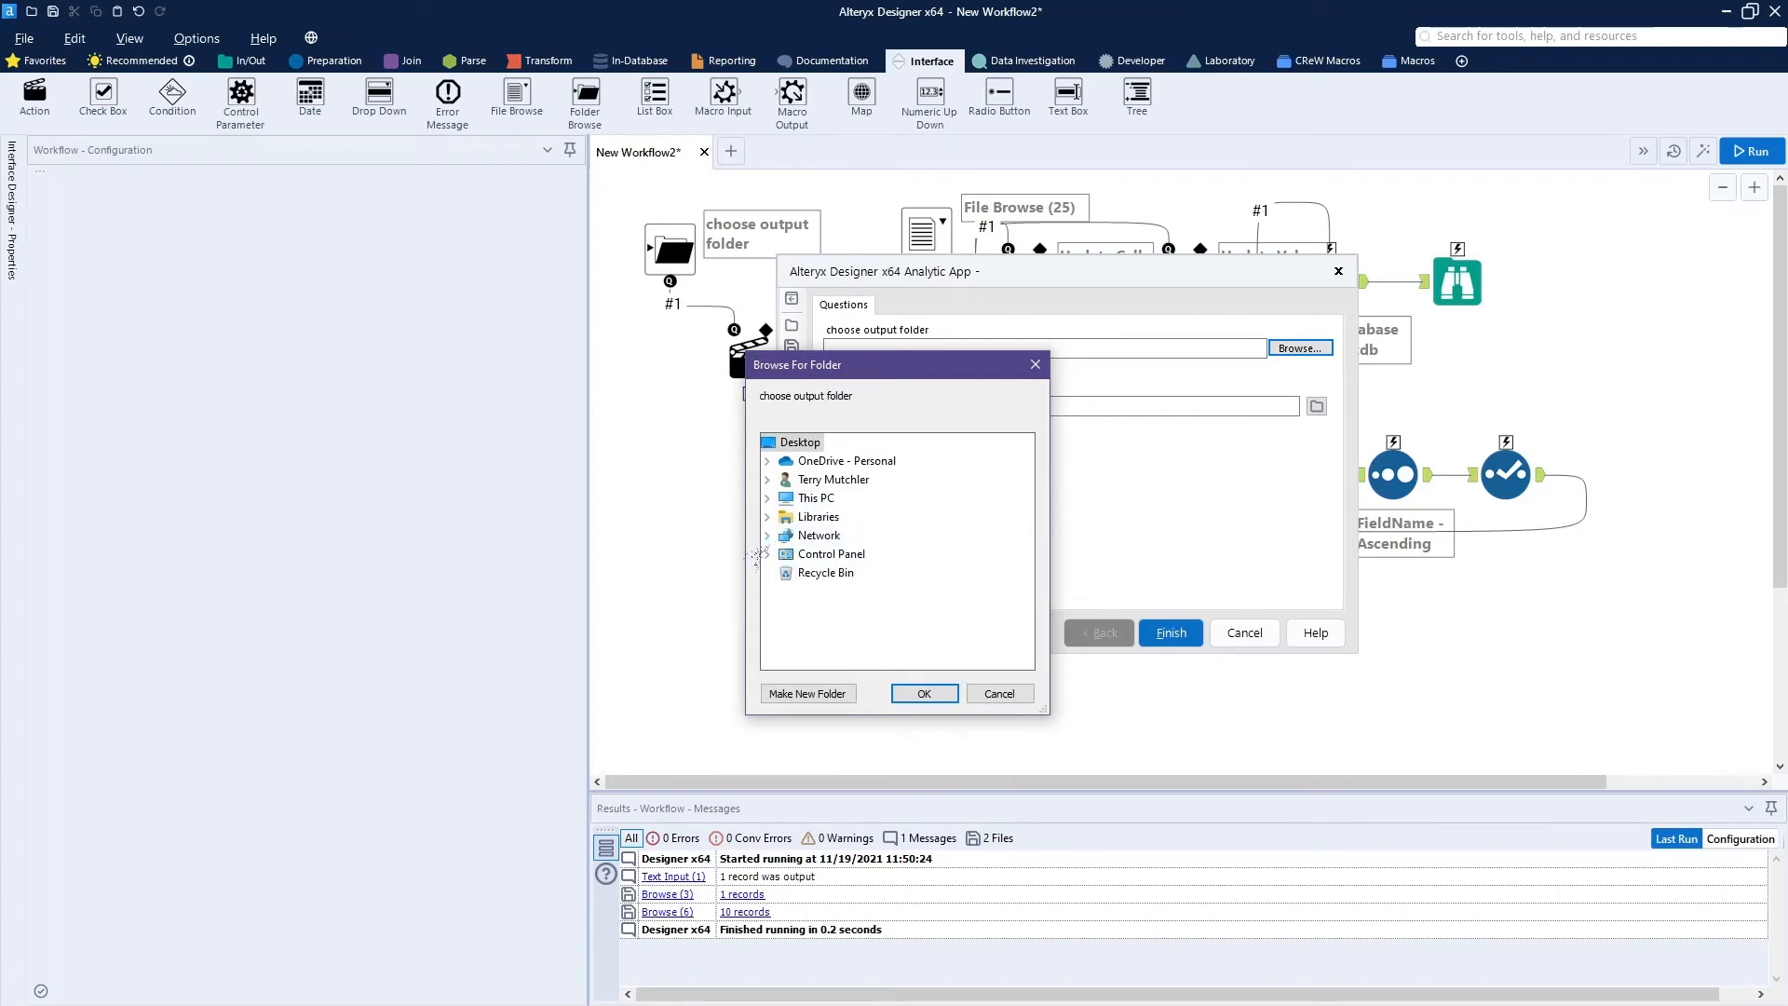
{"action": "left_click", "coordinate": [812, 463]}
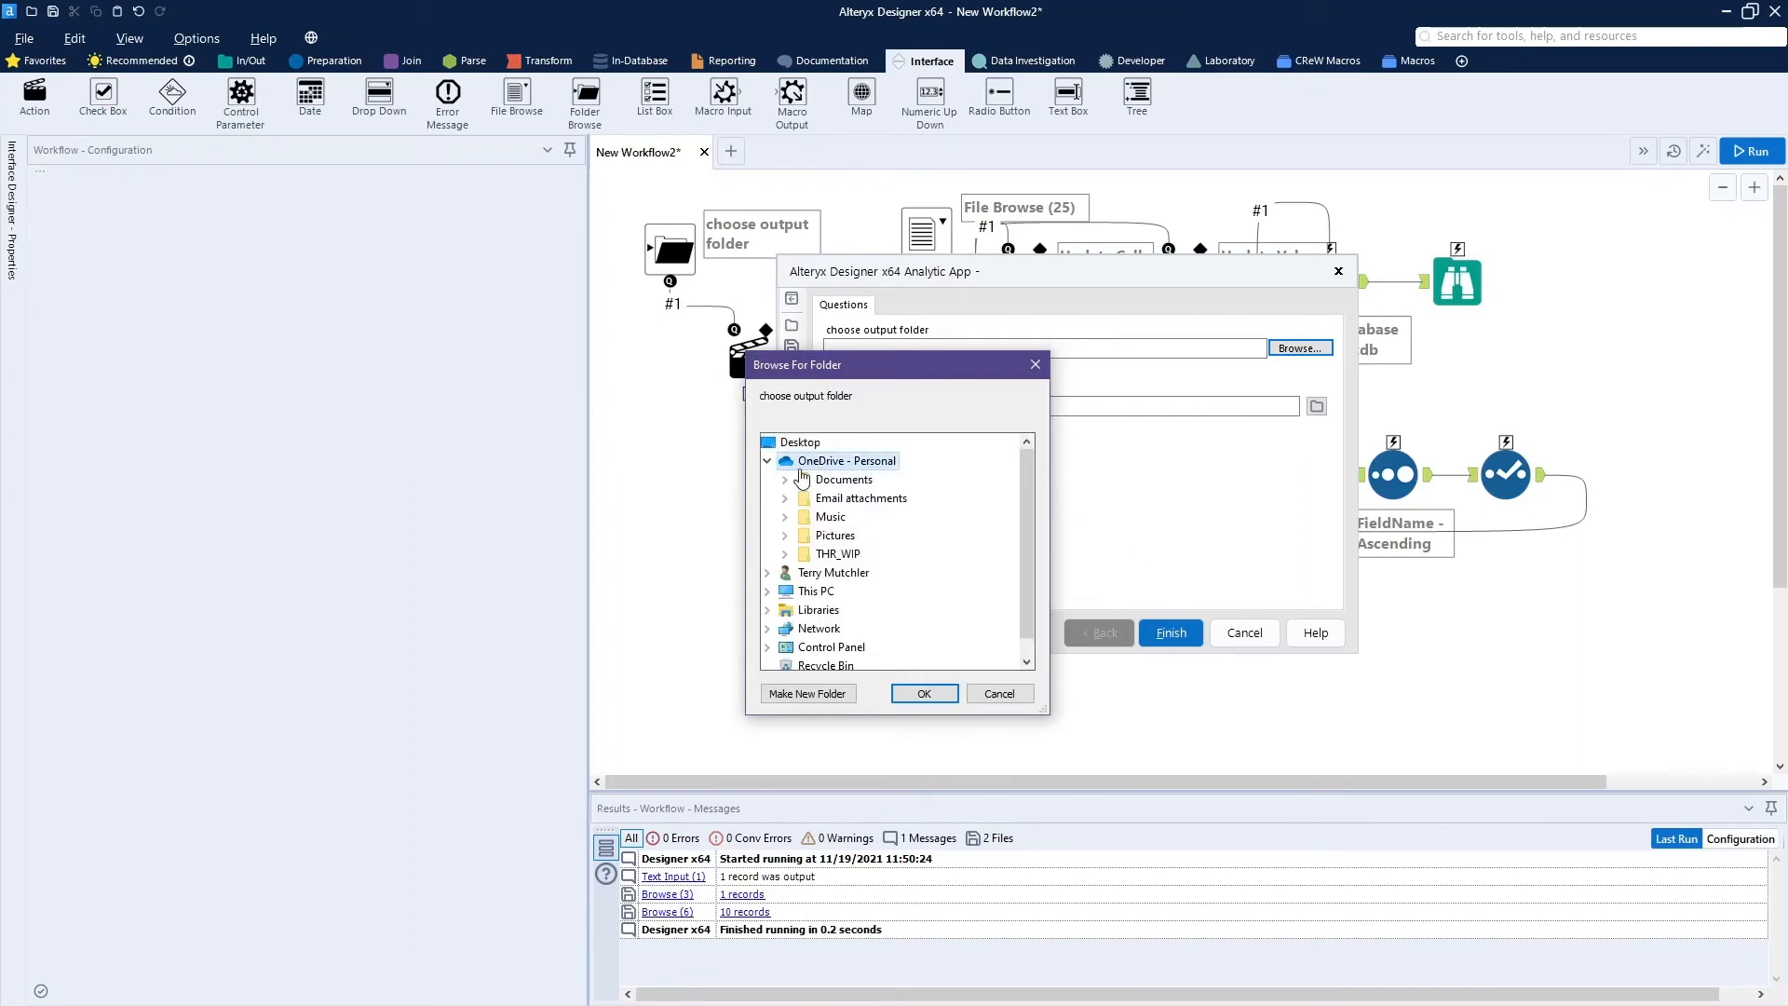
{"action": "left_click", "coordinate": [831, 517]}
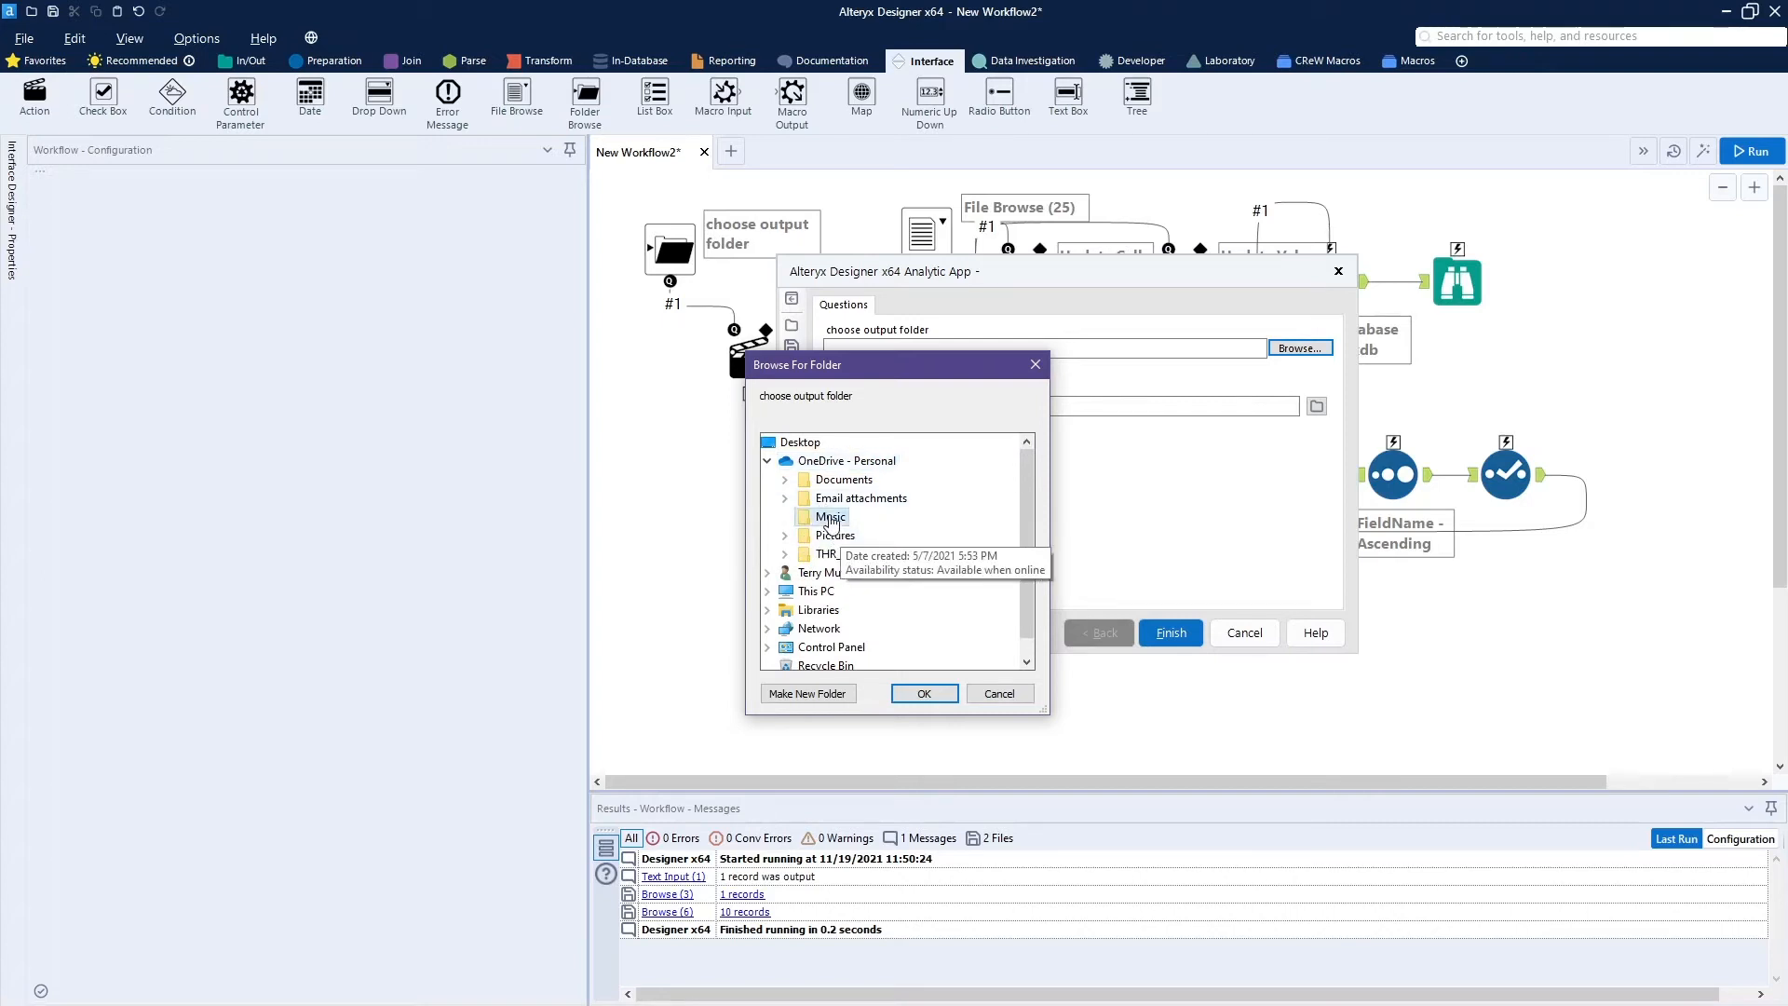
{"action": "left_click", "coordinate": [922, 699]}
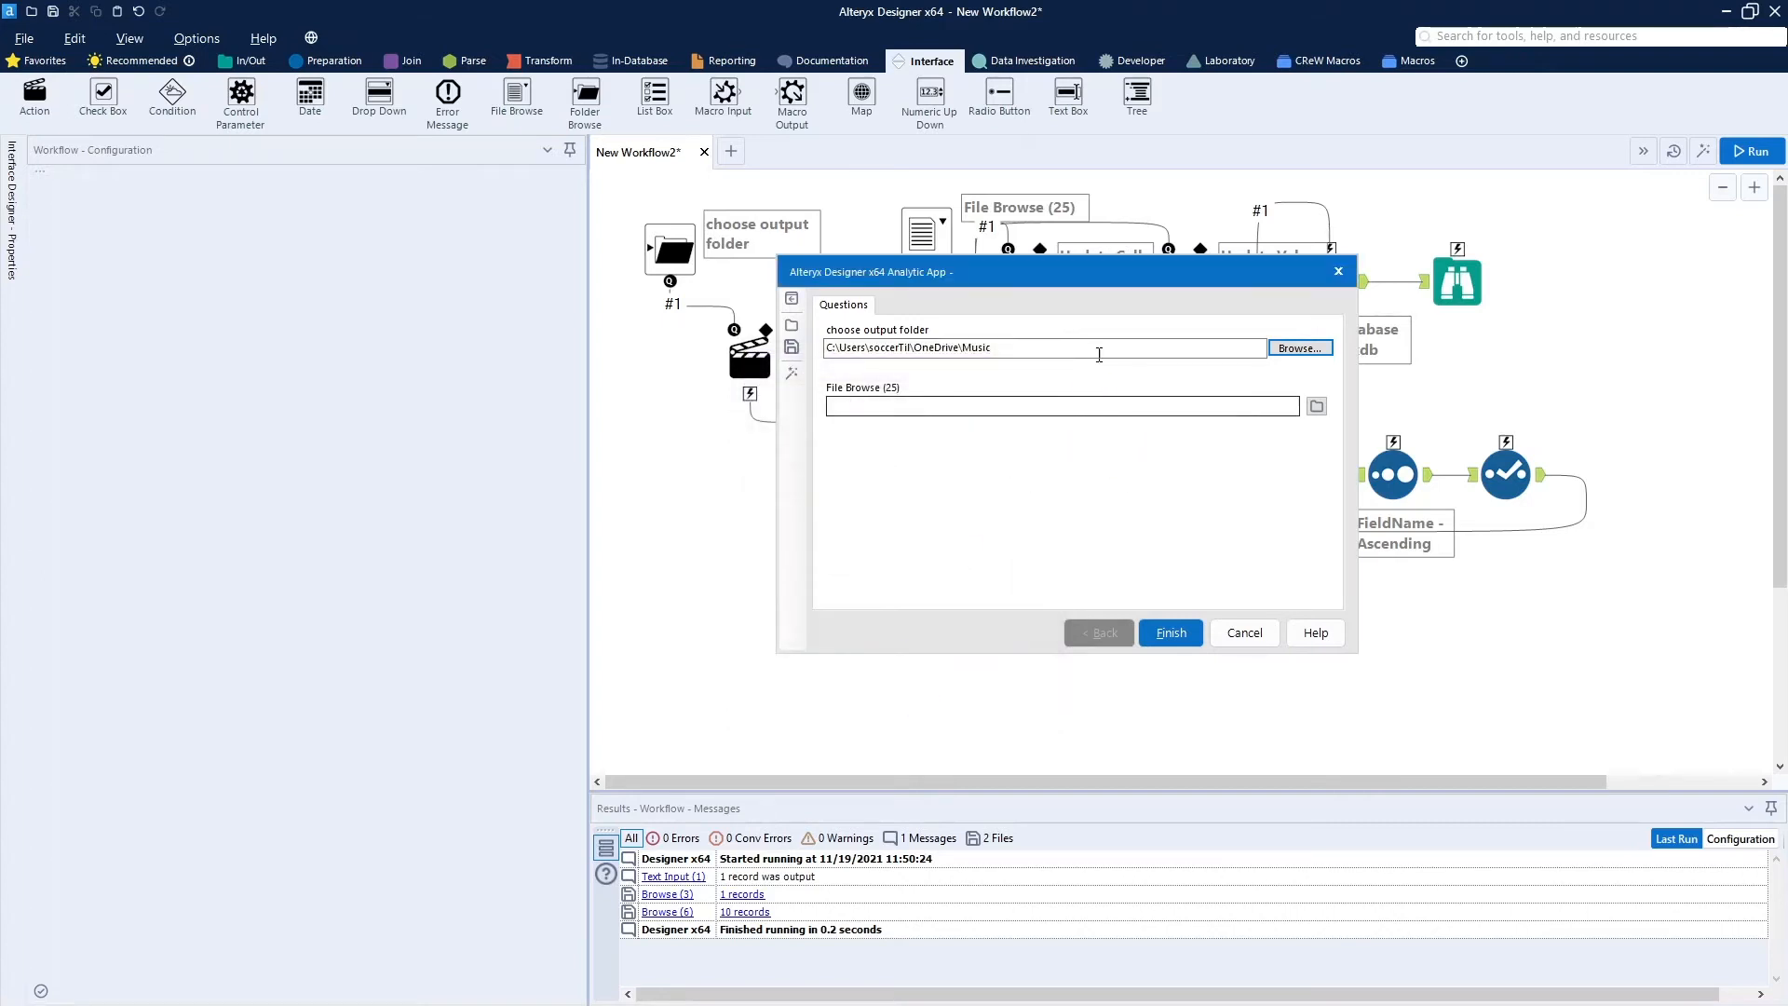
Choose BreedTable.yxdb from the daisyHill folder as the File Browse answer and run the app.
{"action": "left_click", "coordinate": [1316, 407]}
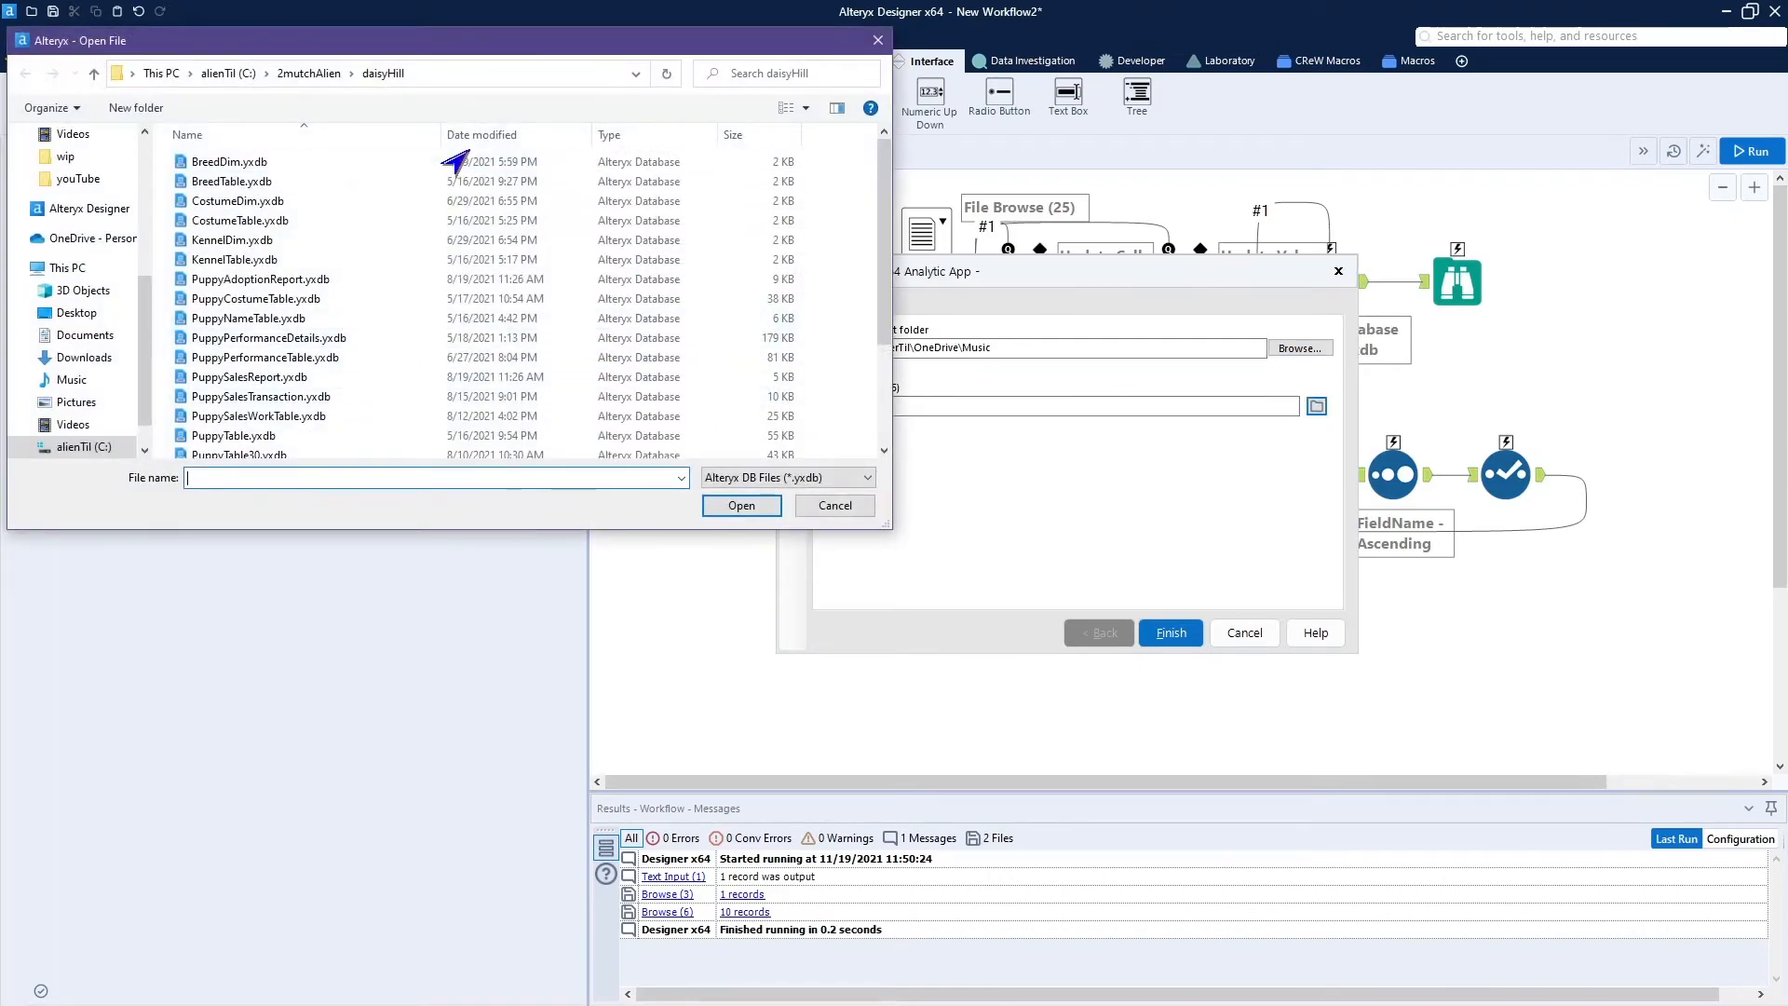
{"action": "left_click_drag", "start_coordinate": [521, 41], "coordinate": [617, 103]}
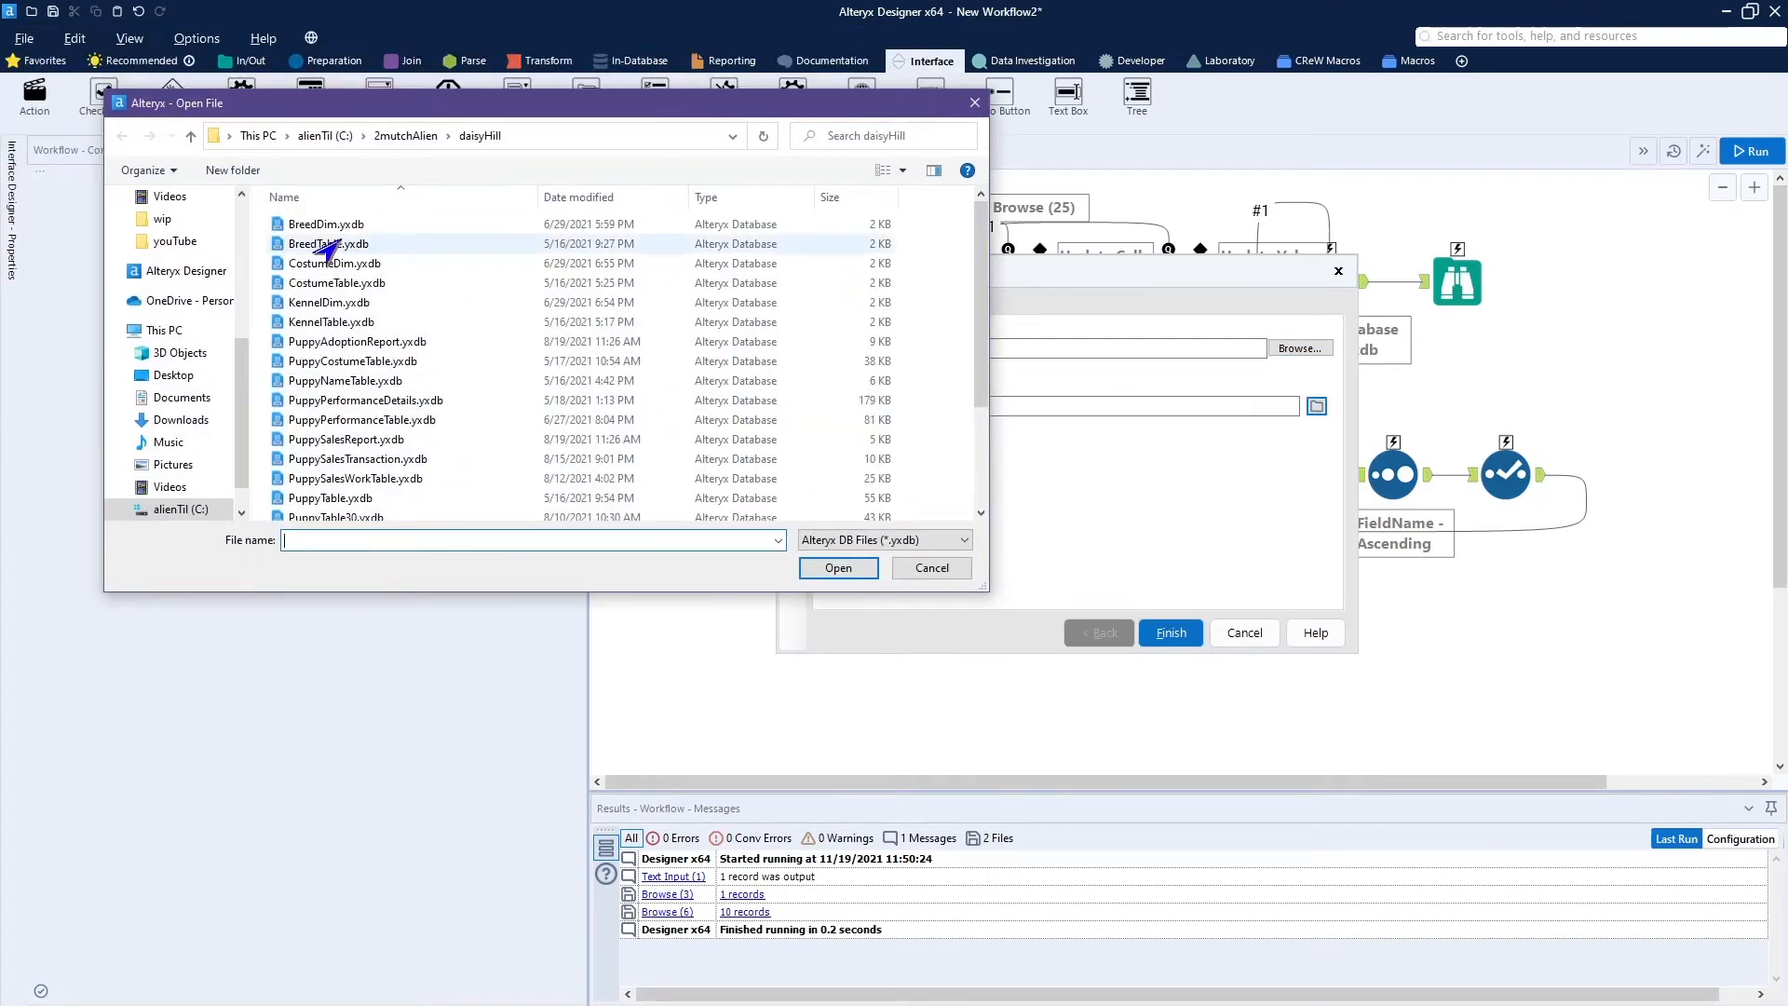
{"action": "left_click", "coordinate": [326, 245]}
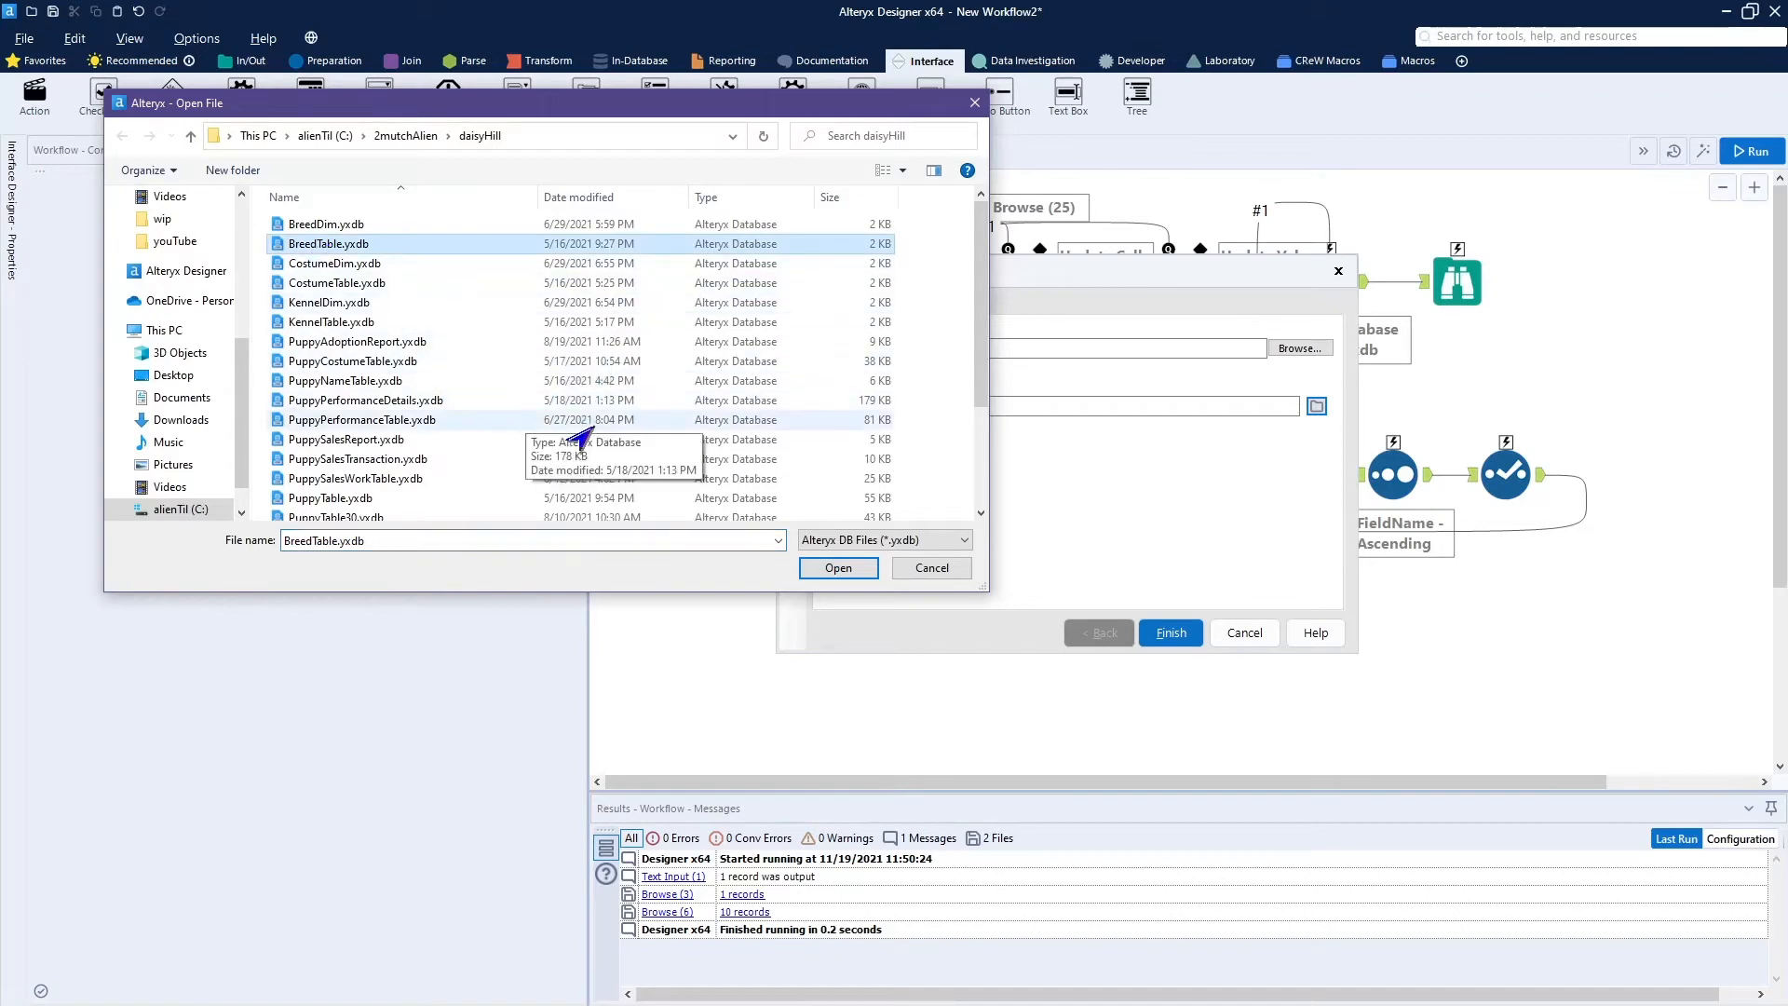
{"action": "left_click", "coordinate": [838, 570]}
{"action": "left_click", "coordinate": [1168, 639]}
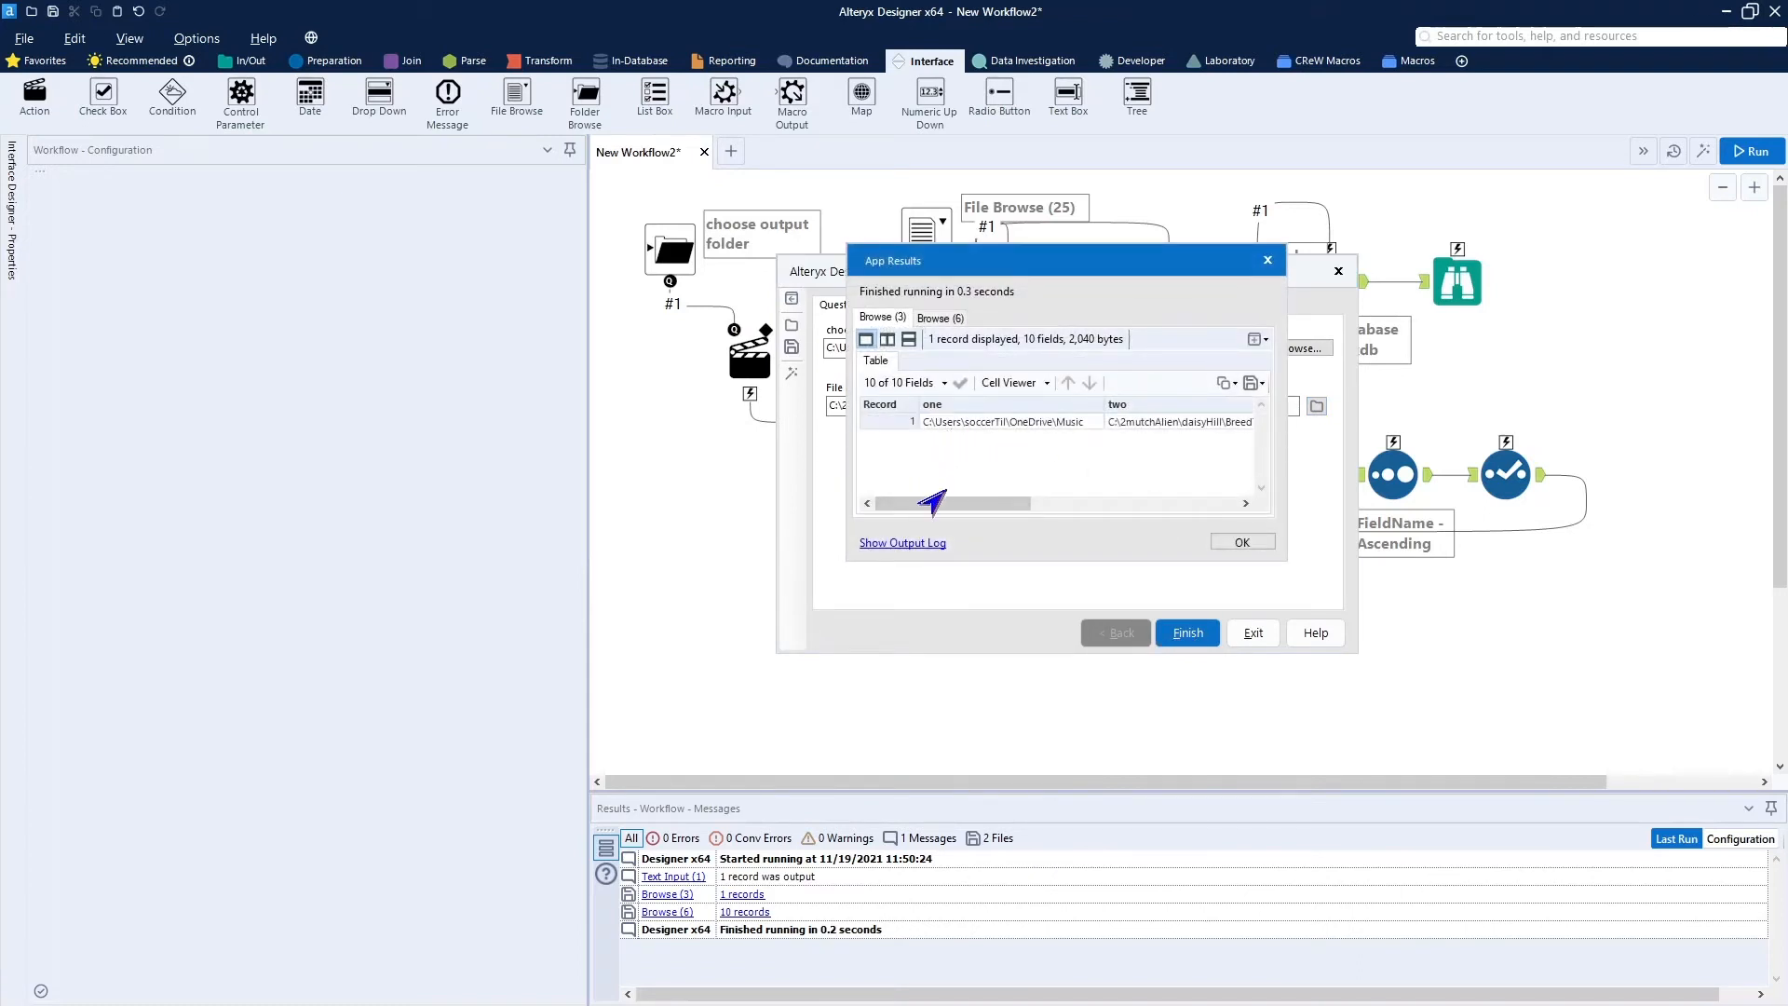
Examine the Browse (3) and Browse (6) app results for the chosen folder and file paths, and exit the app.
{"action": "left_click_drag", "start_coordinate": [920, 503], "coordinate": [1006, 489]}
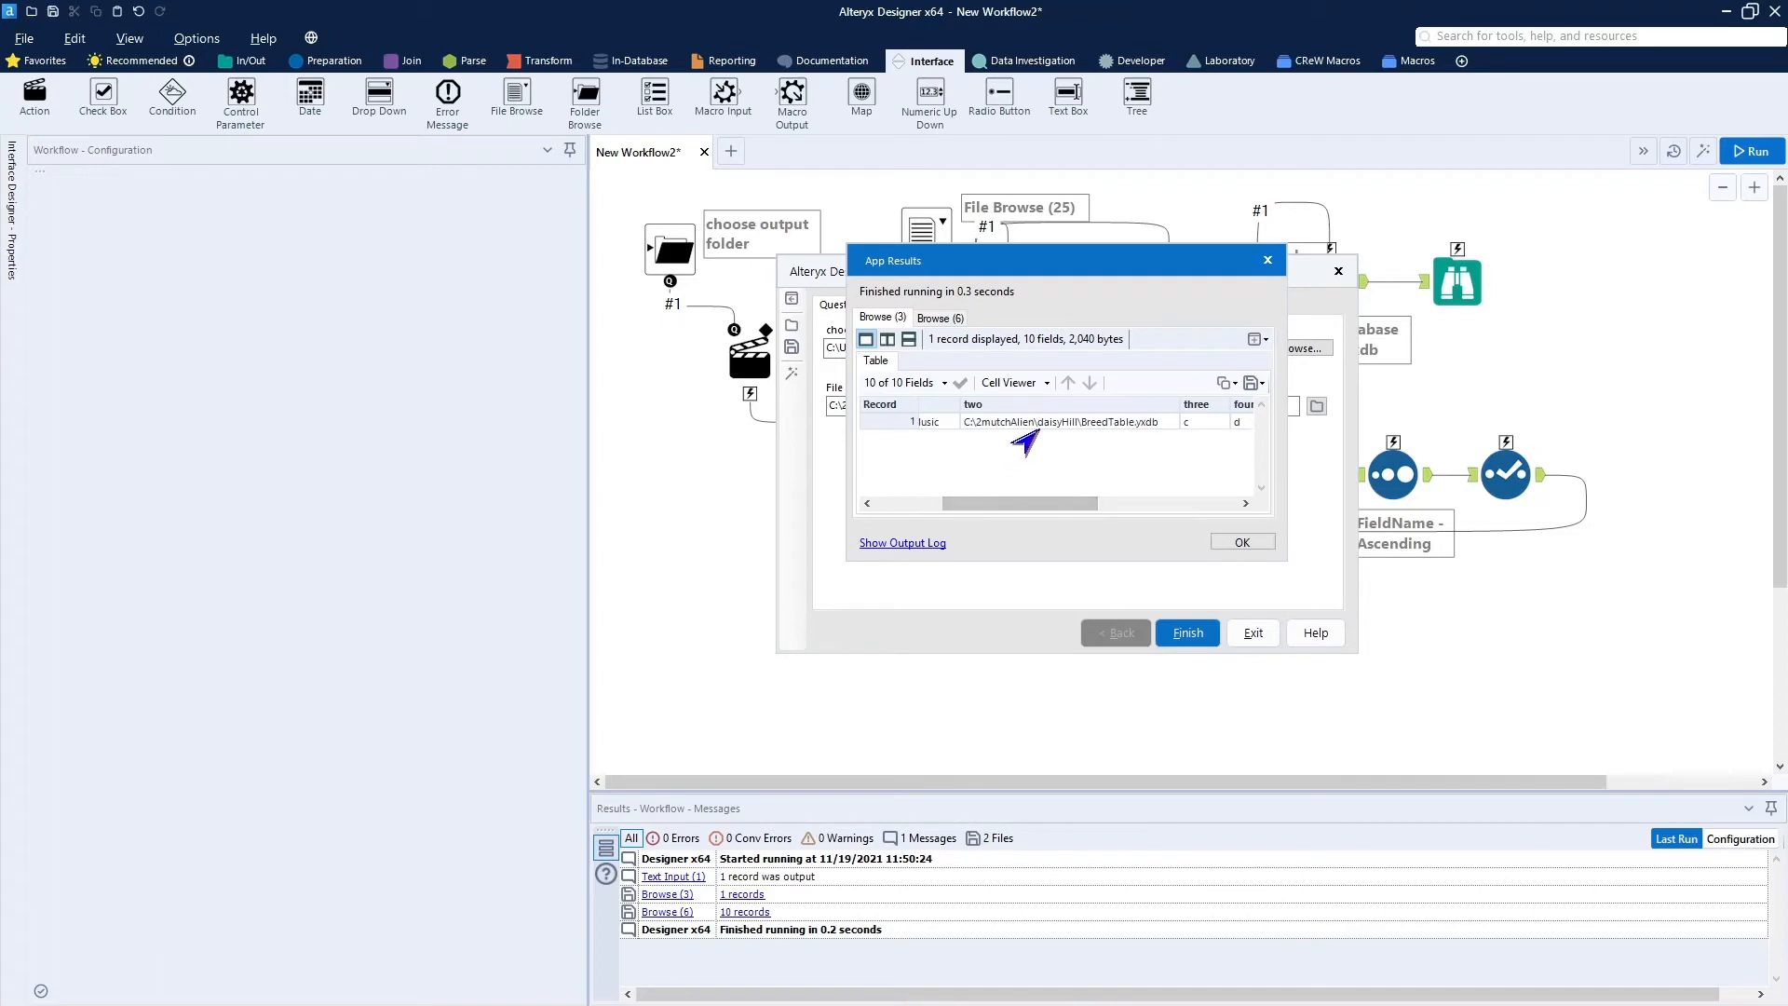
{"action": "left_click", "coordinate": [935, 319]}
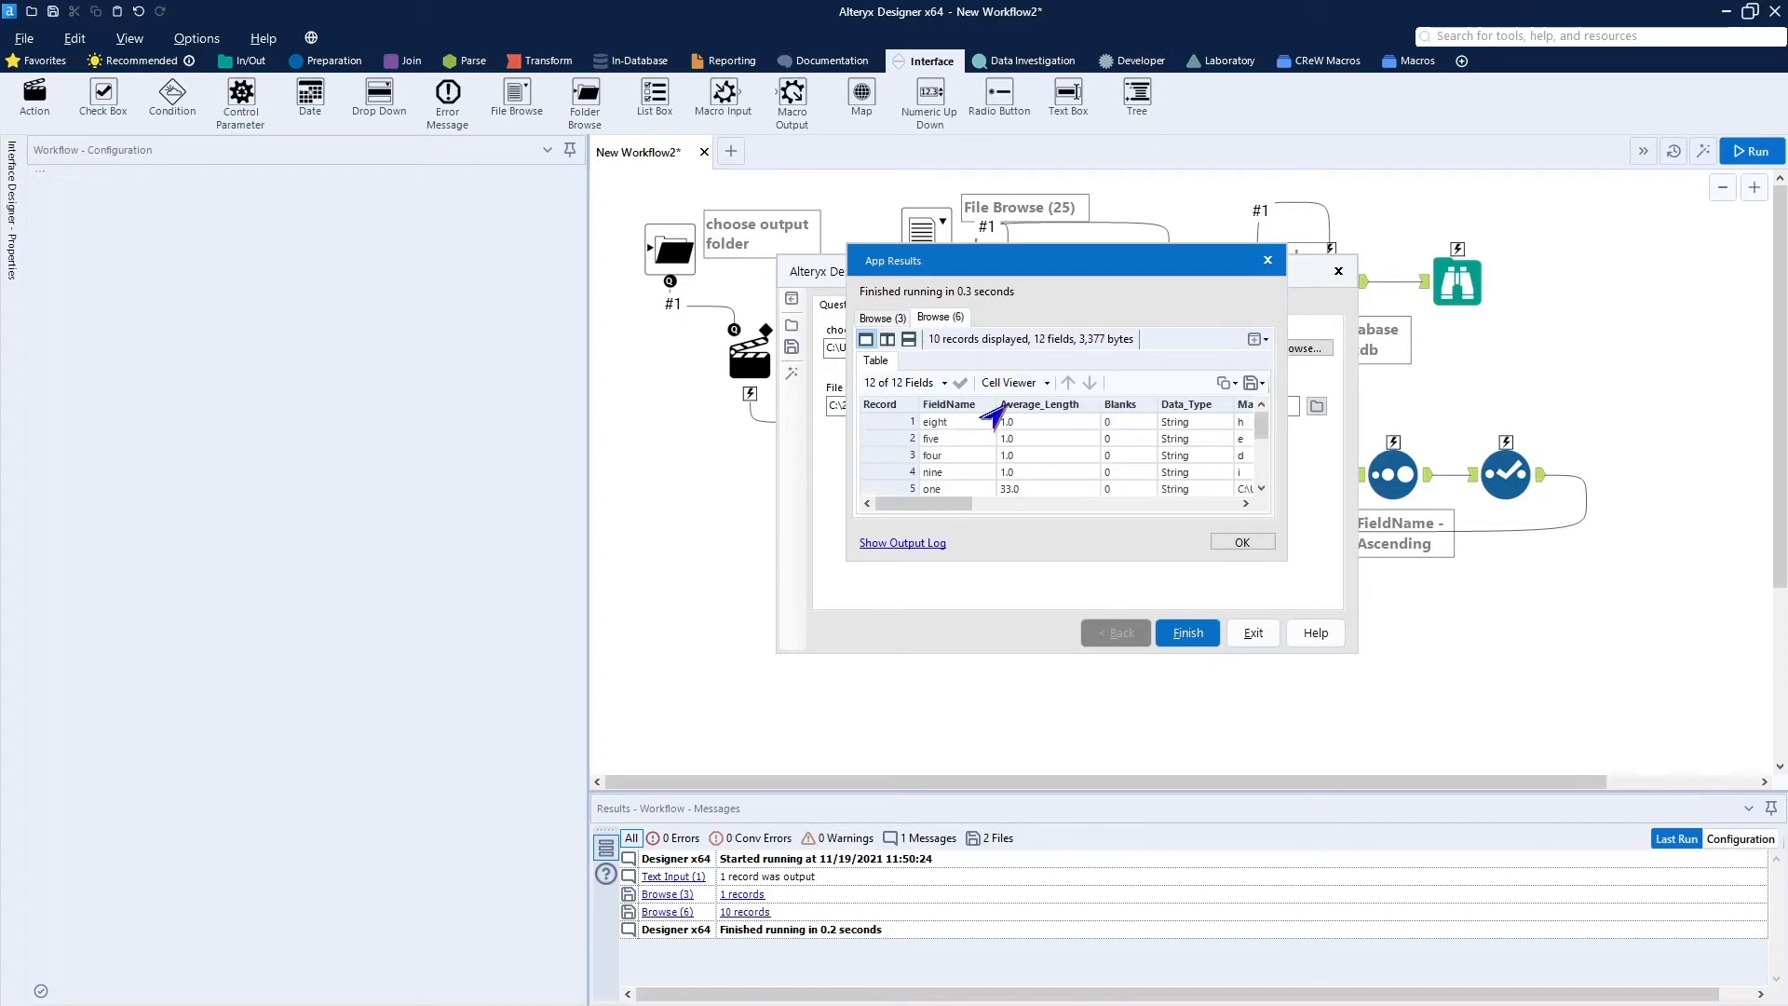
{"action": "left_click_drag", "start_coordinate": [885, 504], "coordinate": [927, 521]}
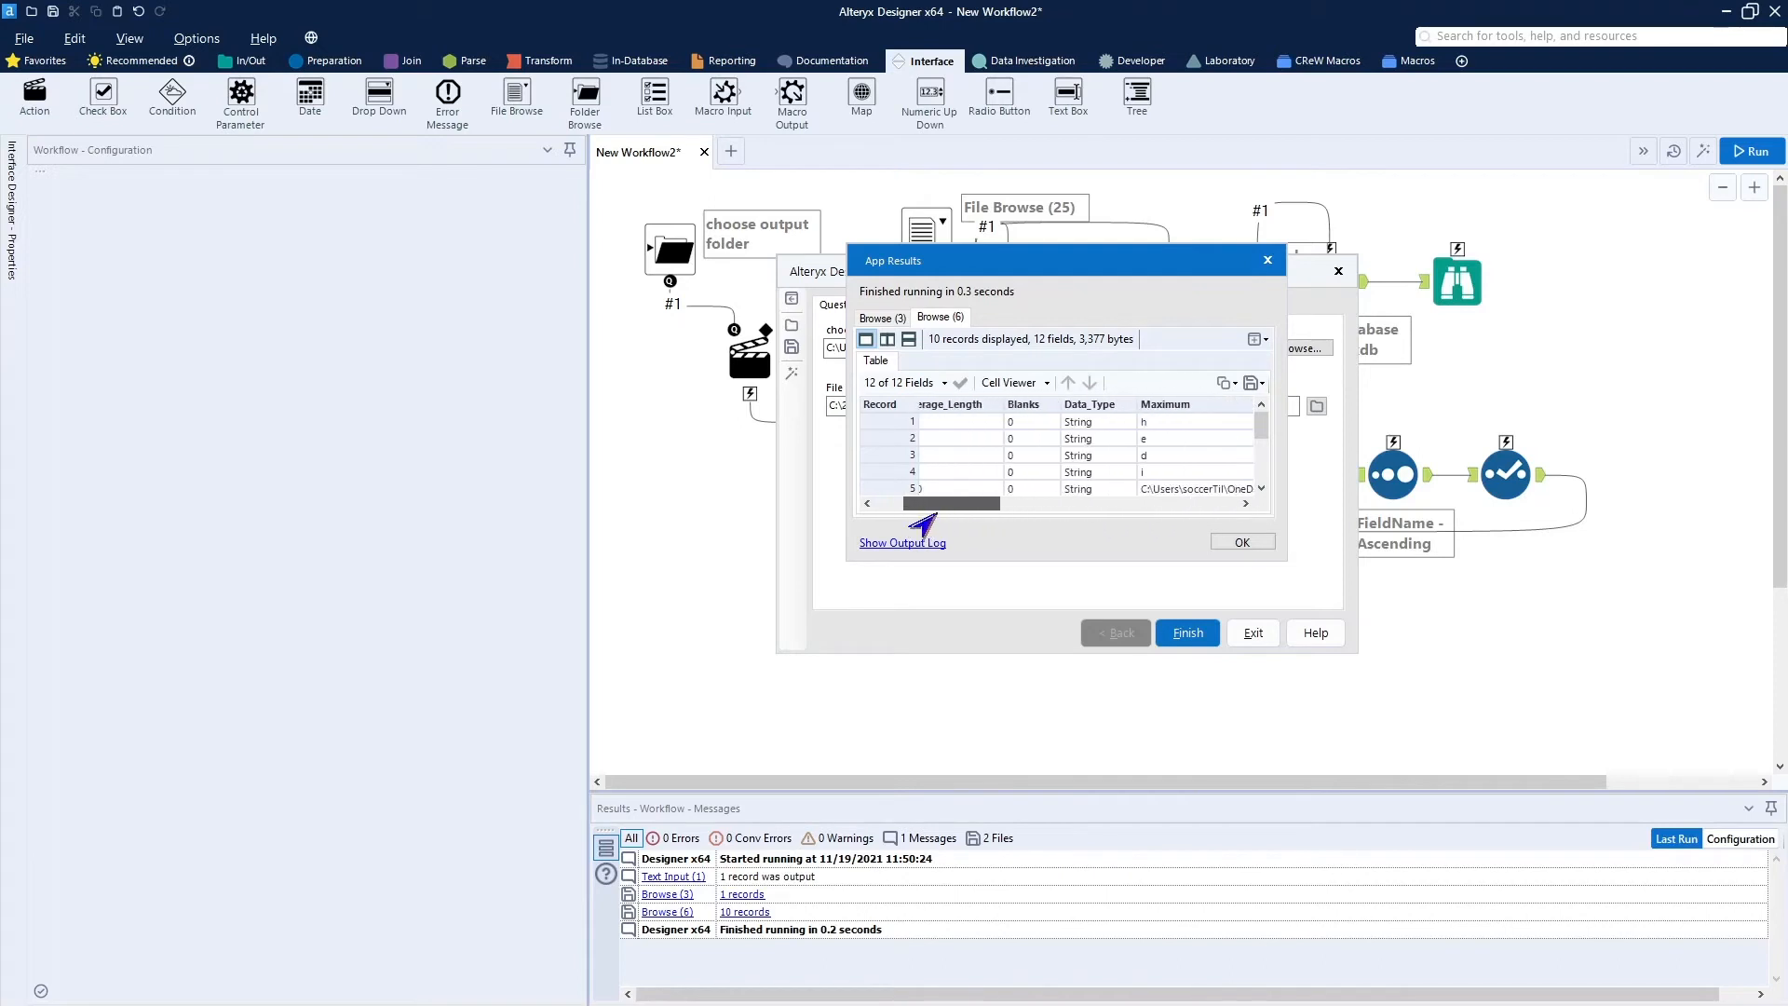
{"action": "left_click", "coordinate": [1240, 550]}
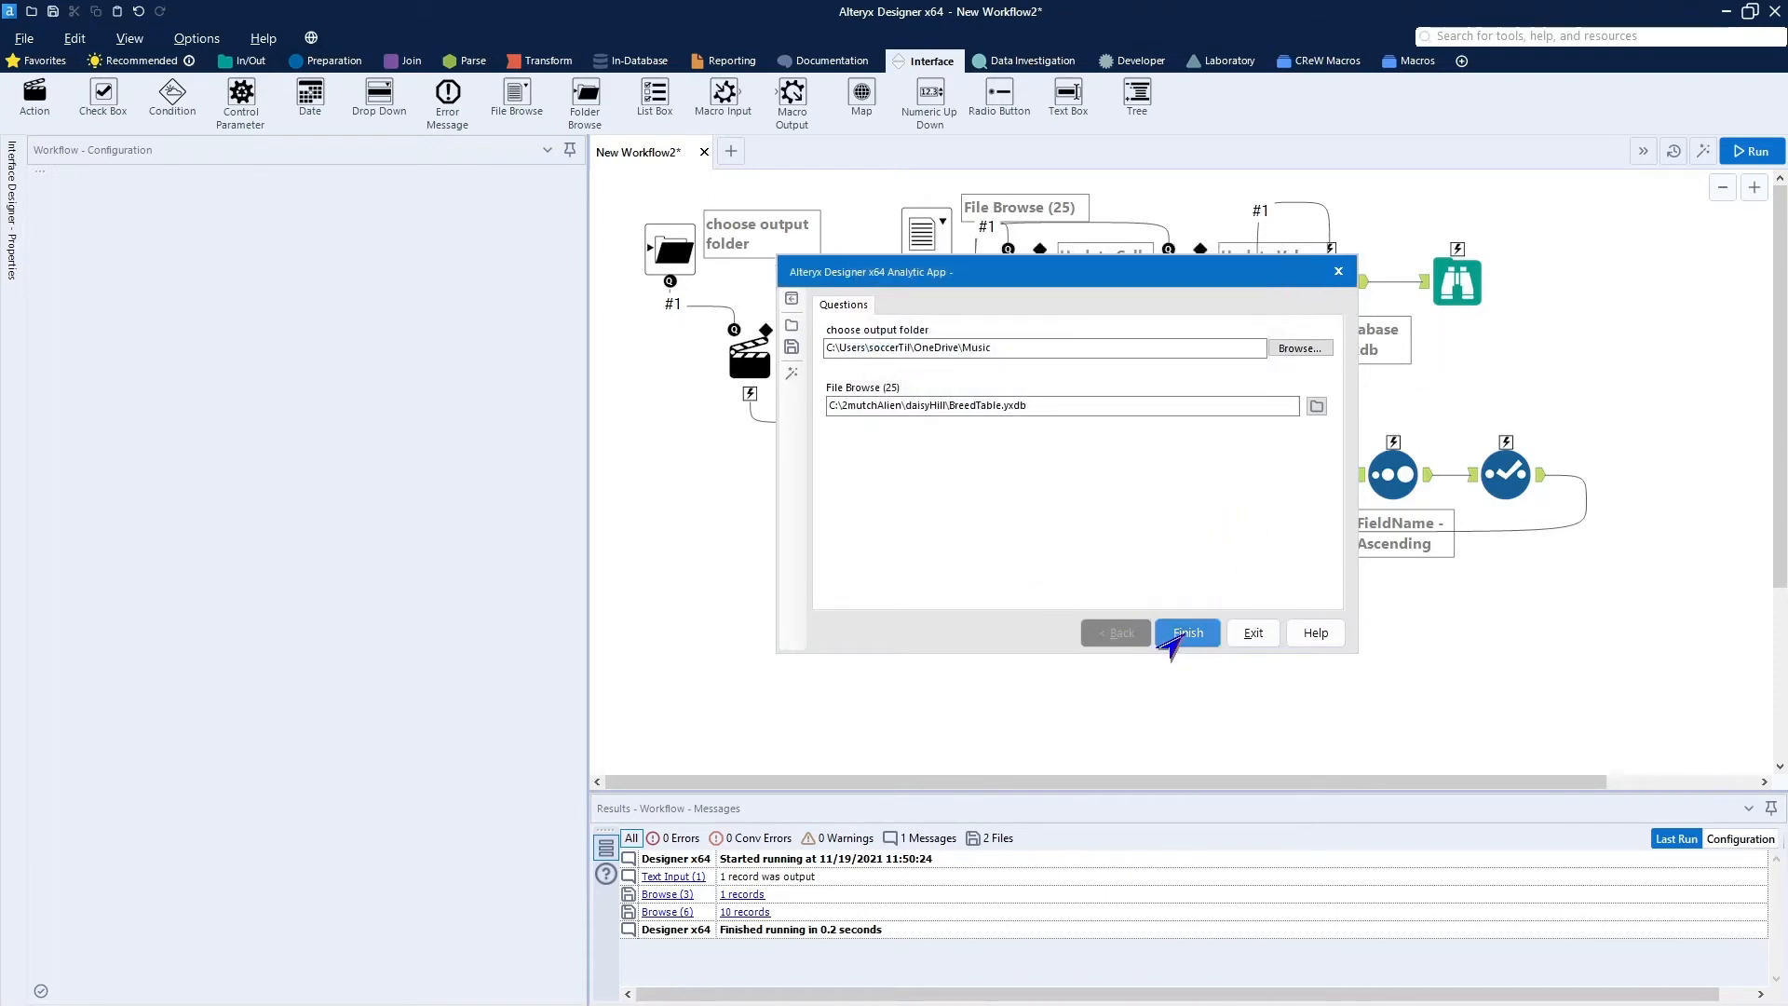
{"action": "left_click", "coordinate": [1248, 637]}
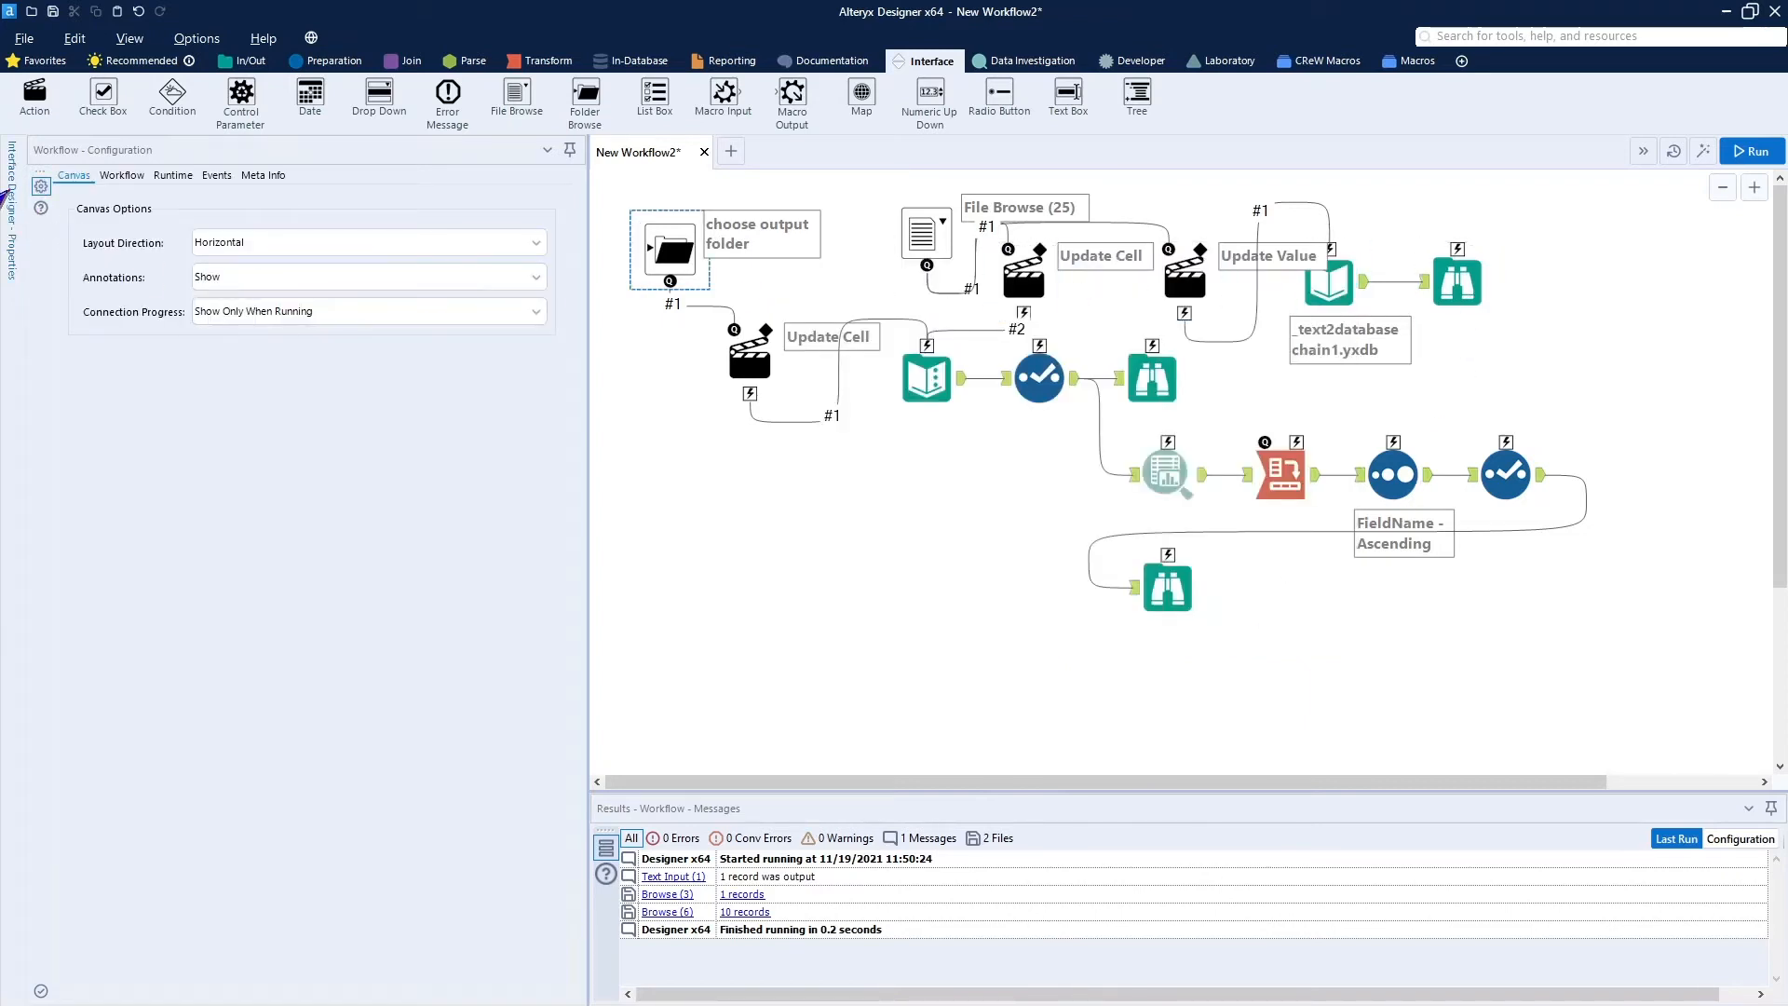
Include Browse (28) among the tools whose results are shown to the user on success.
{"action": "mouse_move", "coordinate": [5, 200]}
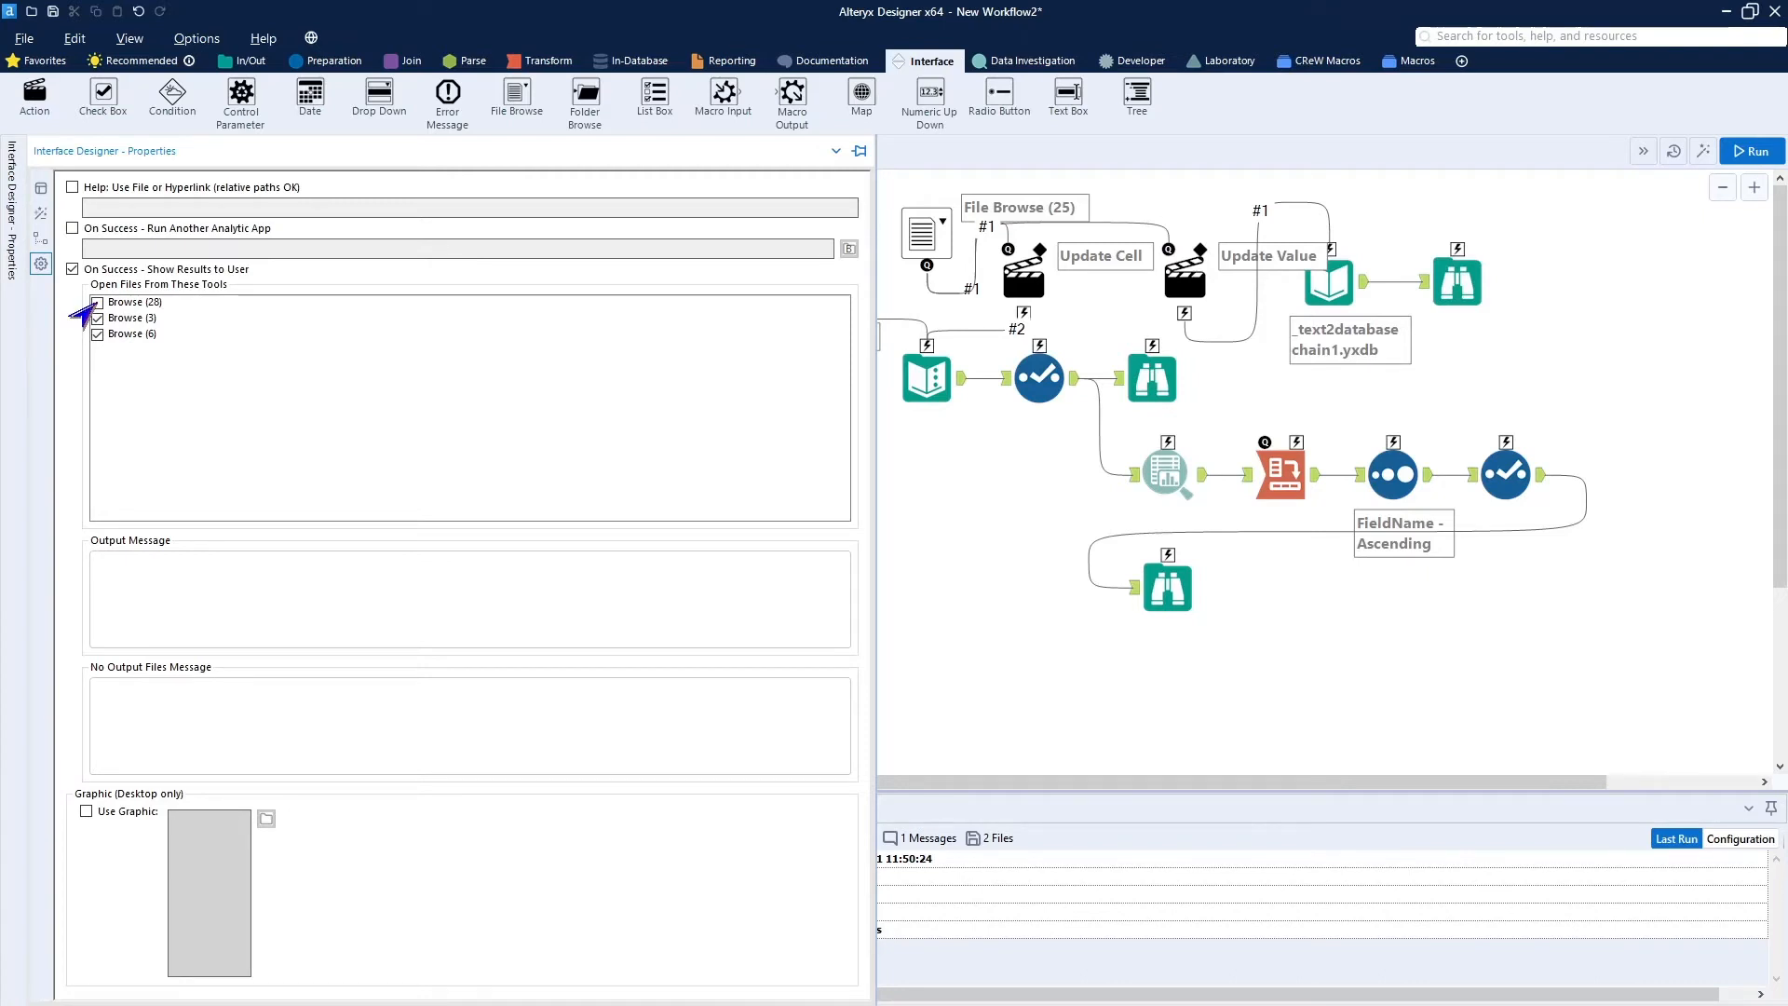
{"action": "left_click", "coordinate": [96, 302]}
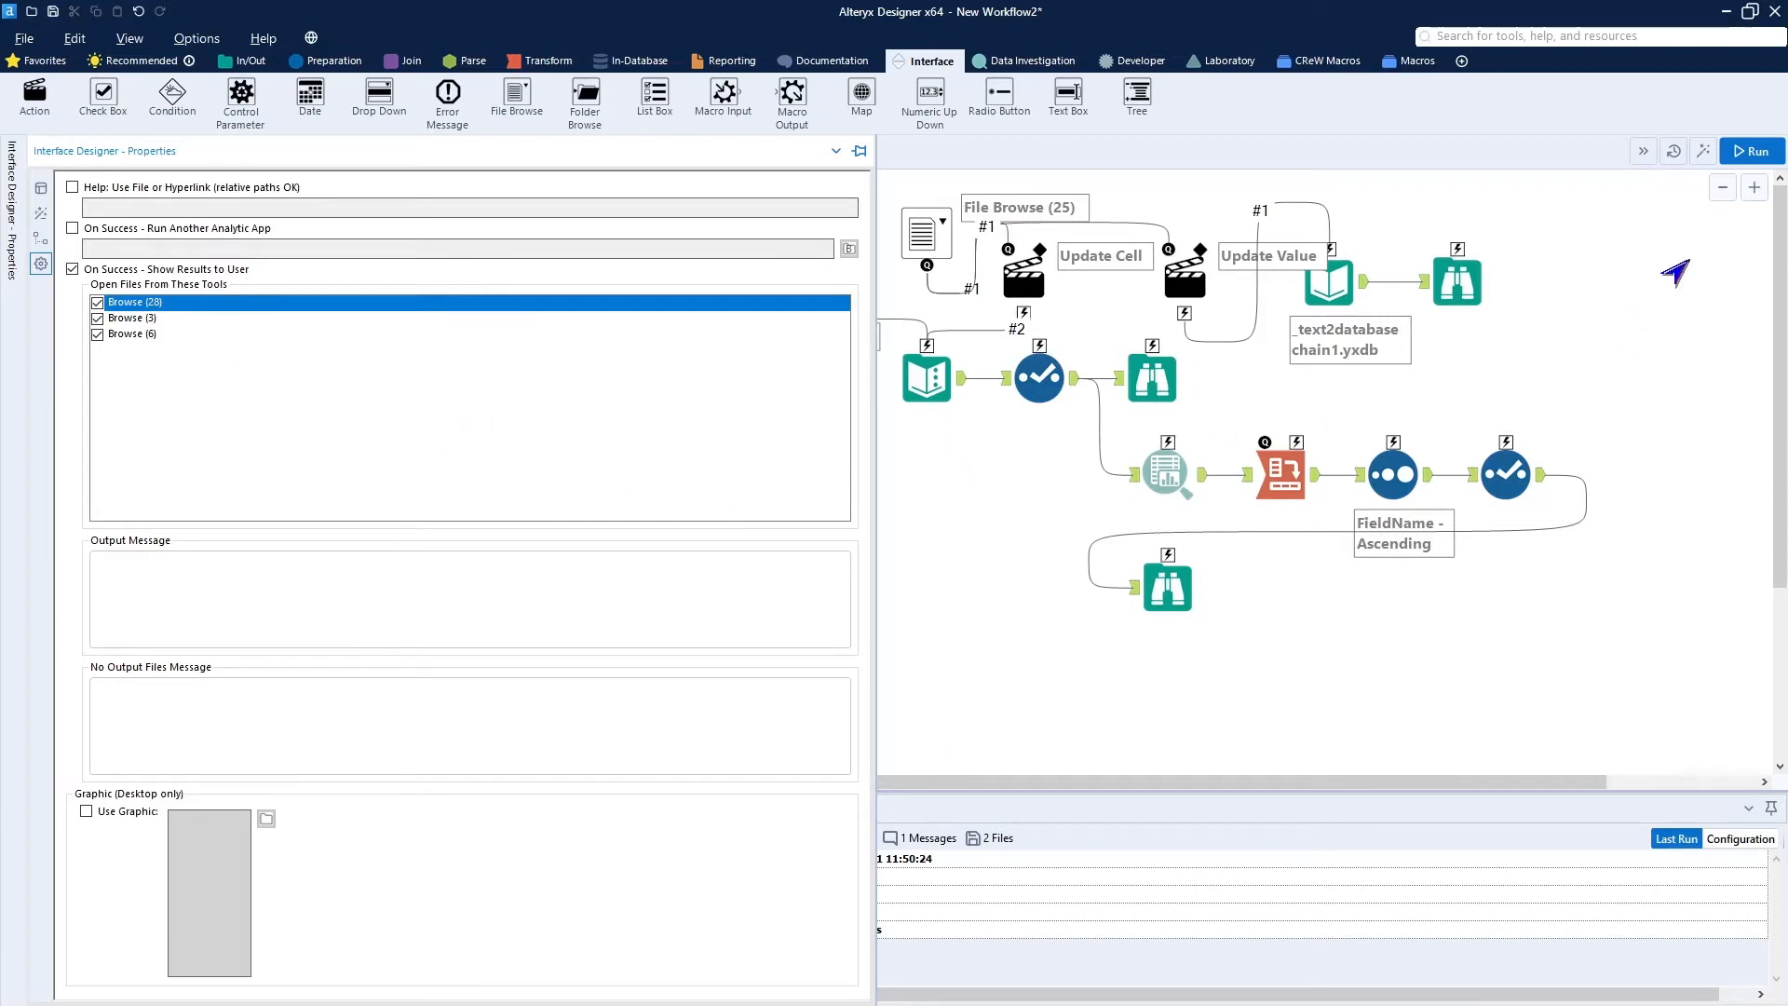
{"action": "left_click", "coordinate": [1688, 260]}
Launch the analytic app again and choose the user's profile folder as the output folder.
{"action": "left_click", "coordinate": [1704, 154]}
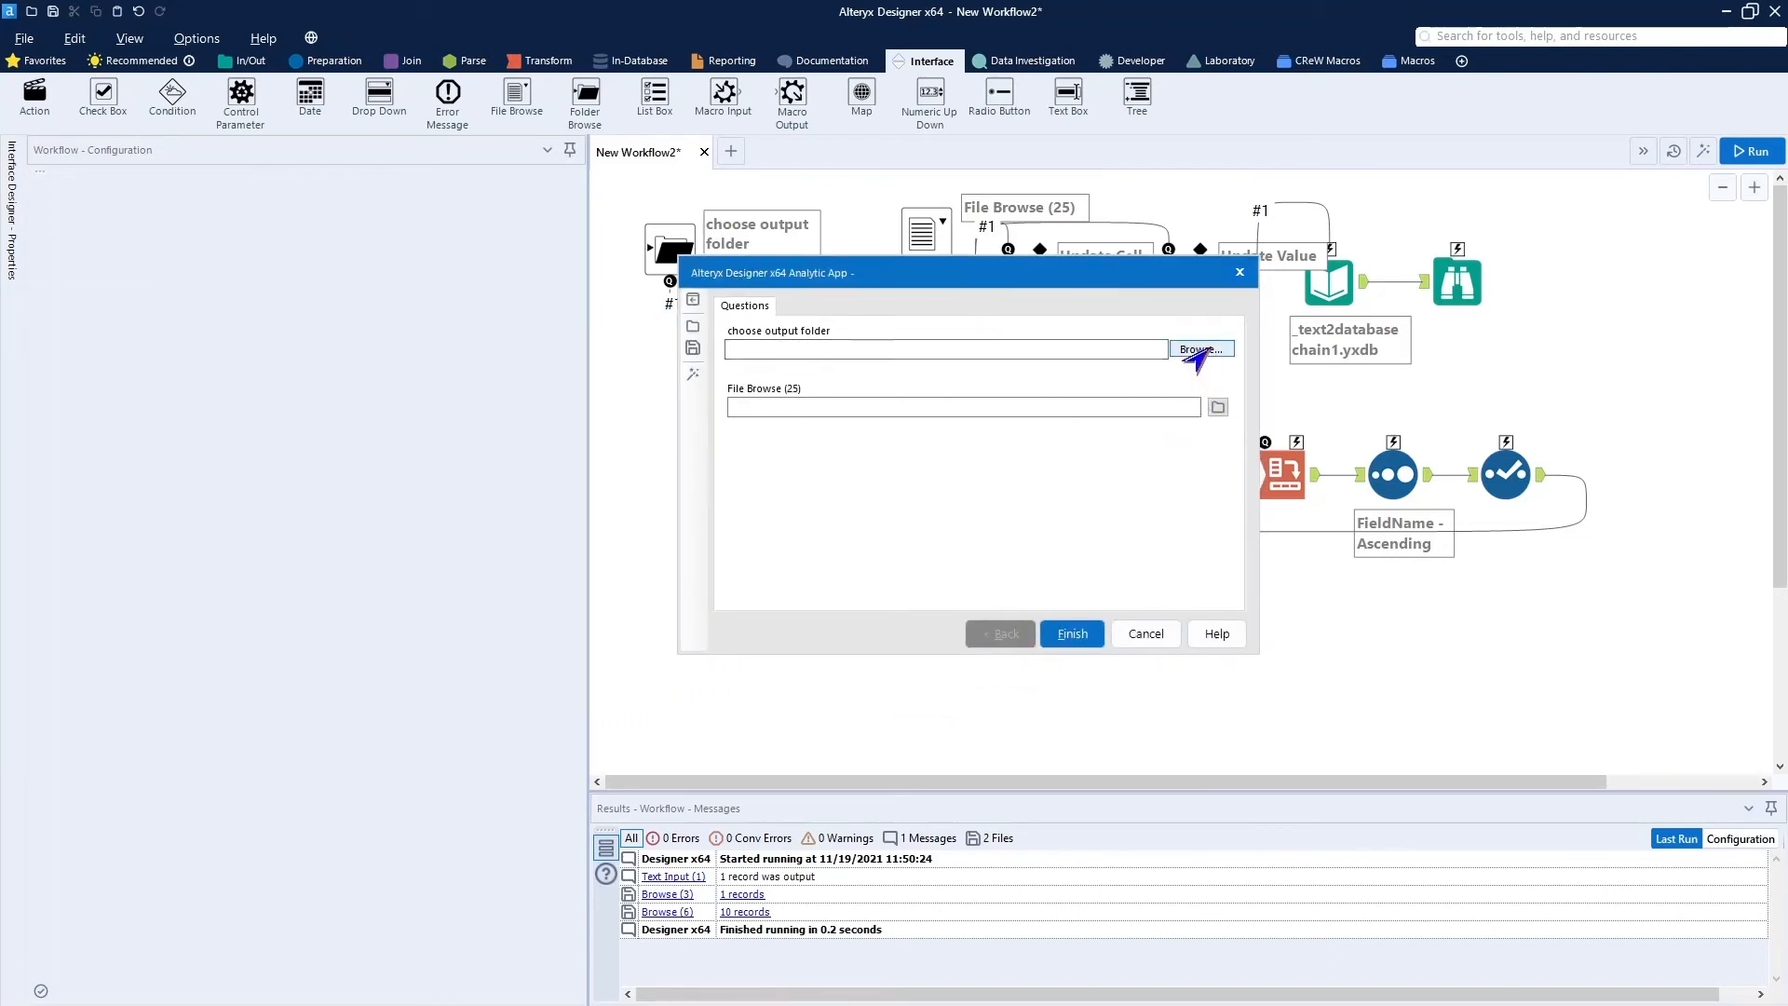
{"action": "left_click", "coordinate": [1199, 349]}
{"action": "double_click", "coordinate": [833, 481]}
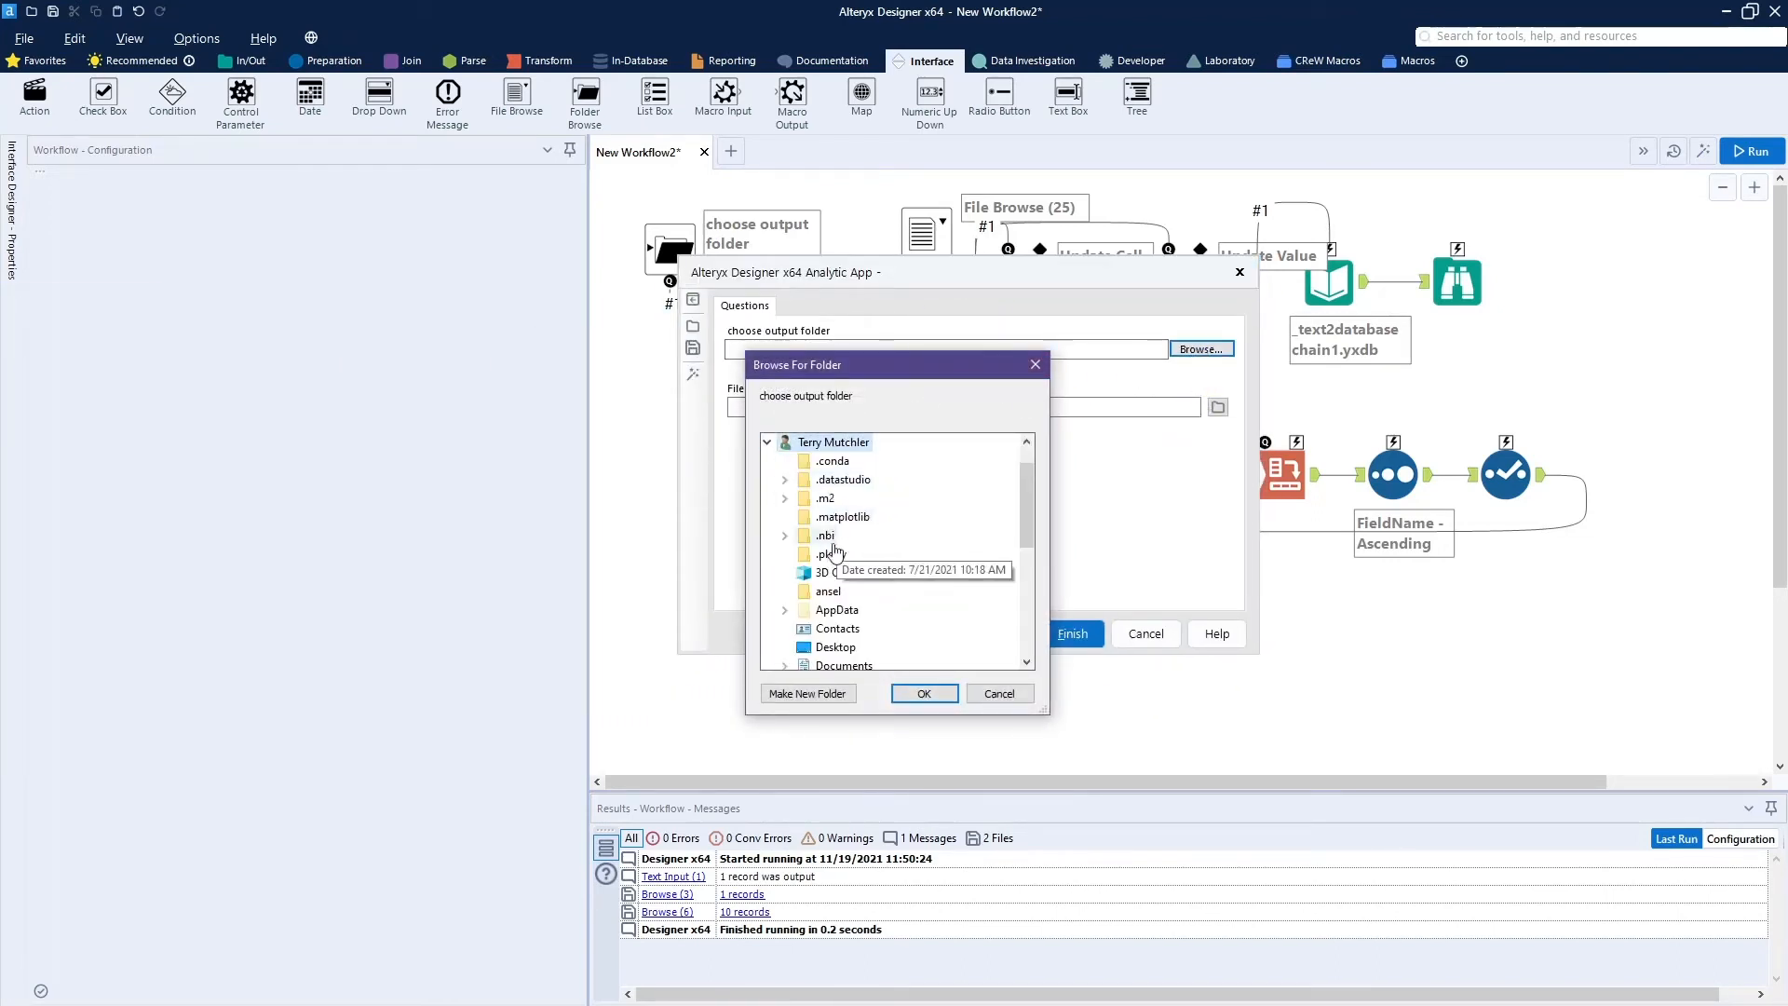
{"action": "left_click", "coordinate": [922, 697]}
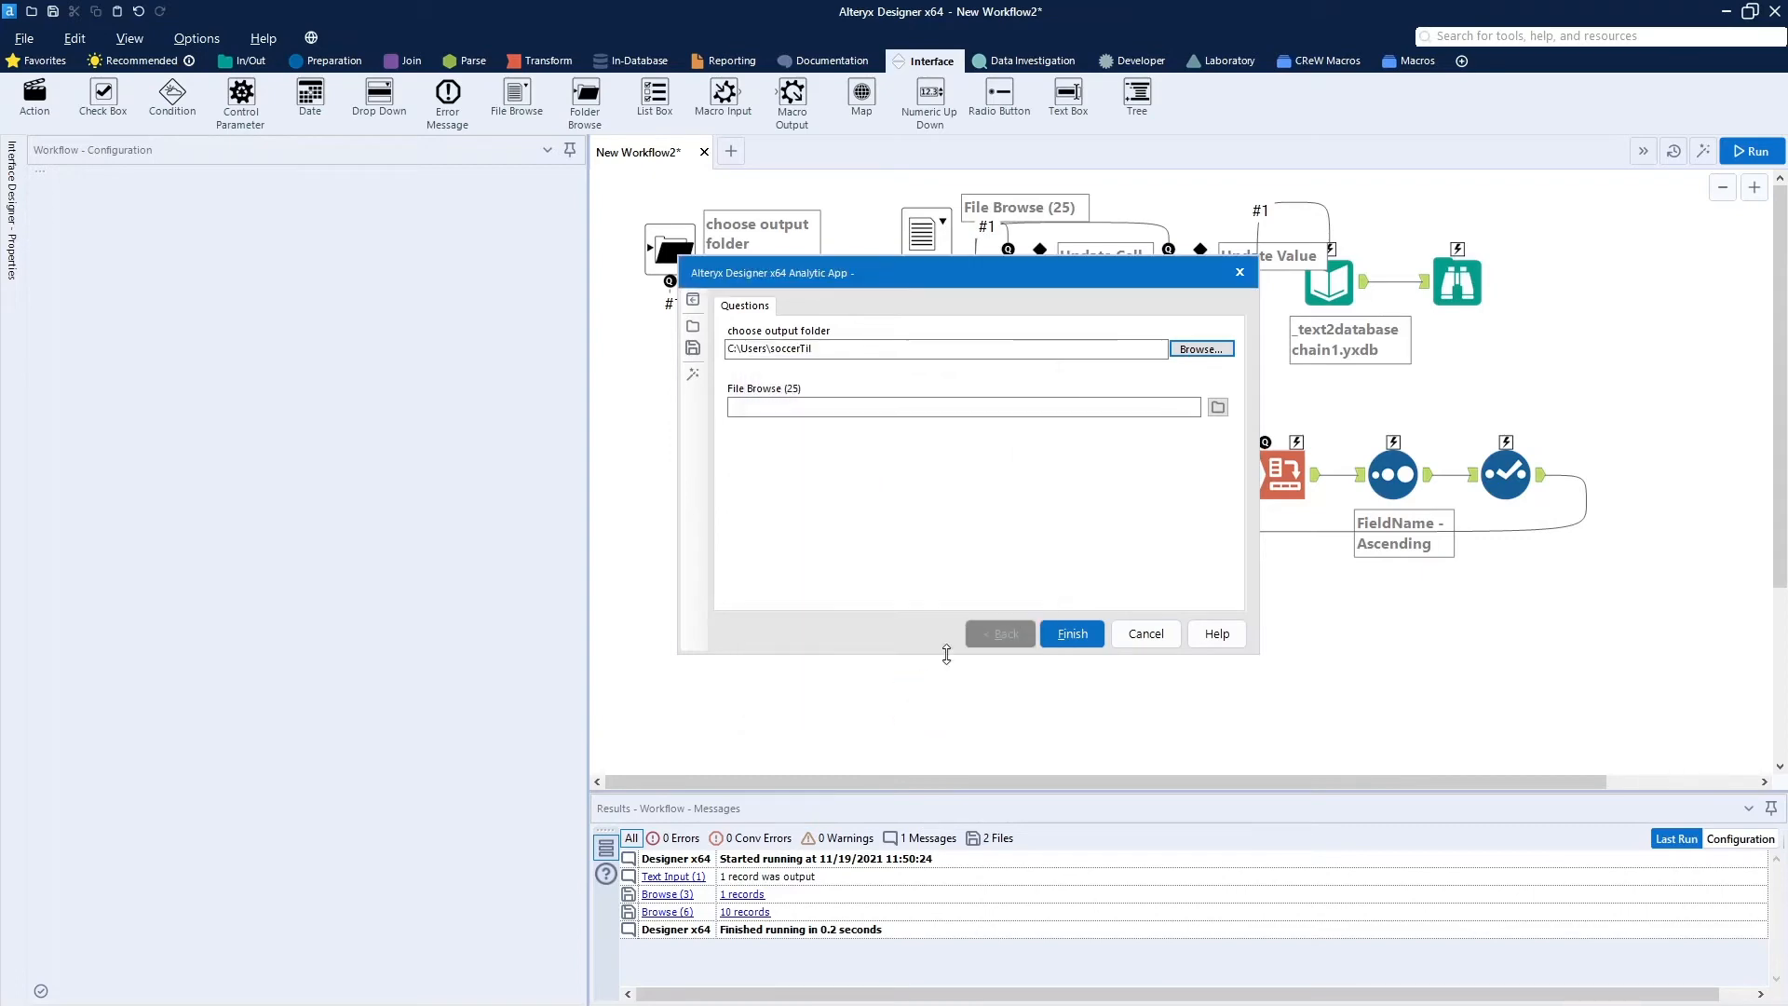
Set the File Browse answer to CostumeDim.yxdb from the daisyHill folder and run the app.
{"action": "left_click", "coordinate": [1218, 411]}
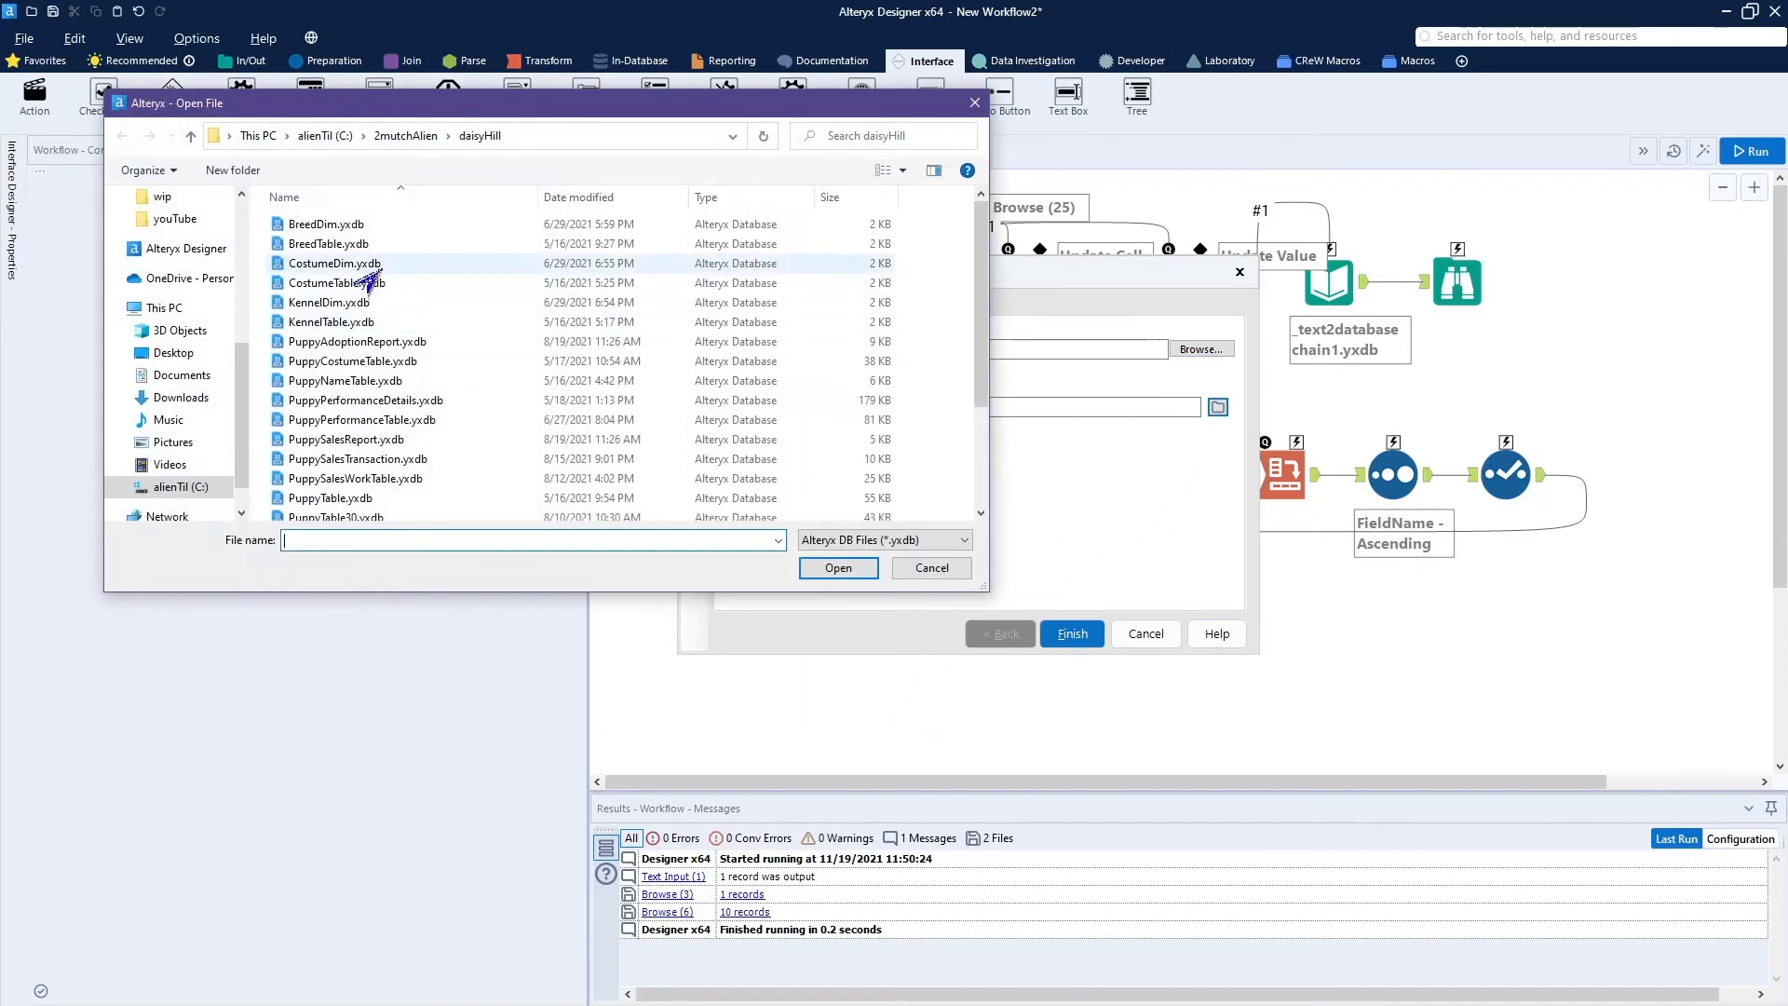
{"action": "left_click", "coordinate": [375, 266]}
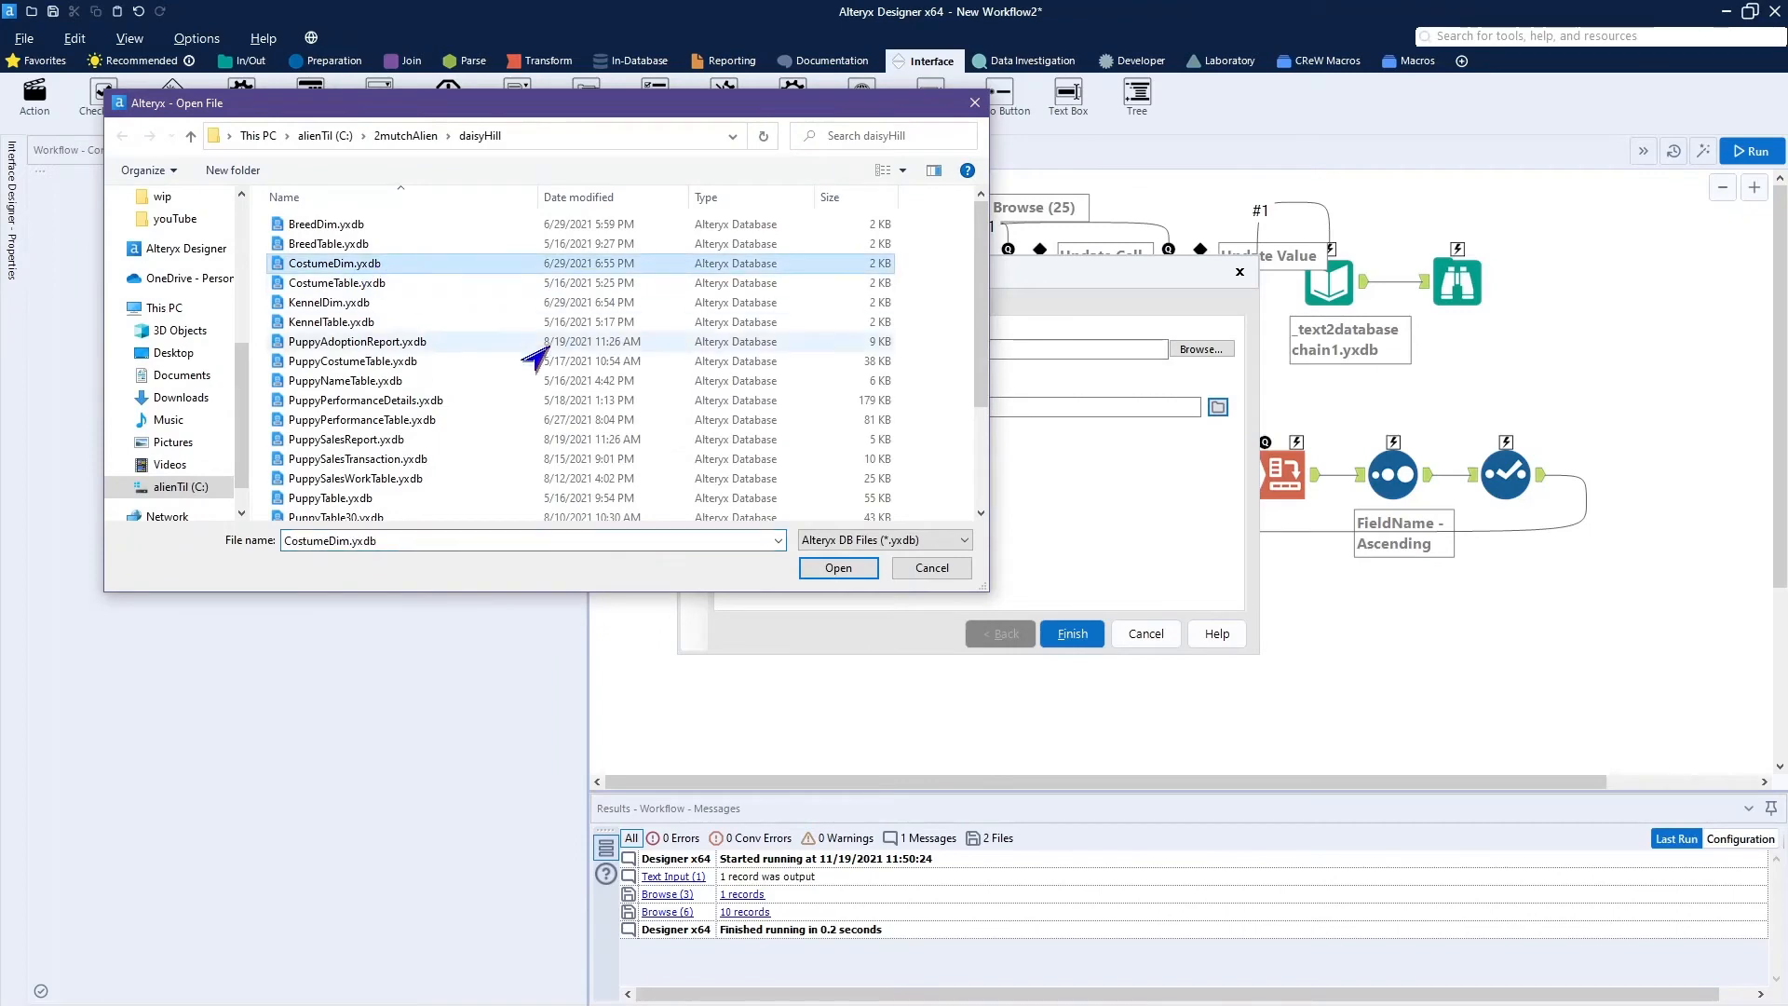
{"action": "left_click", "coordinate": [827, 572]}
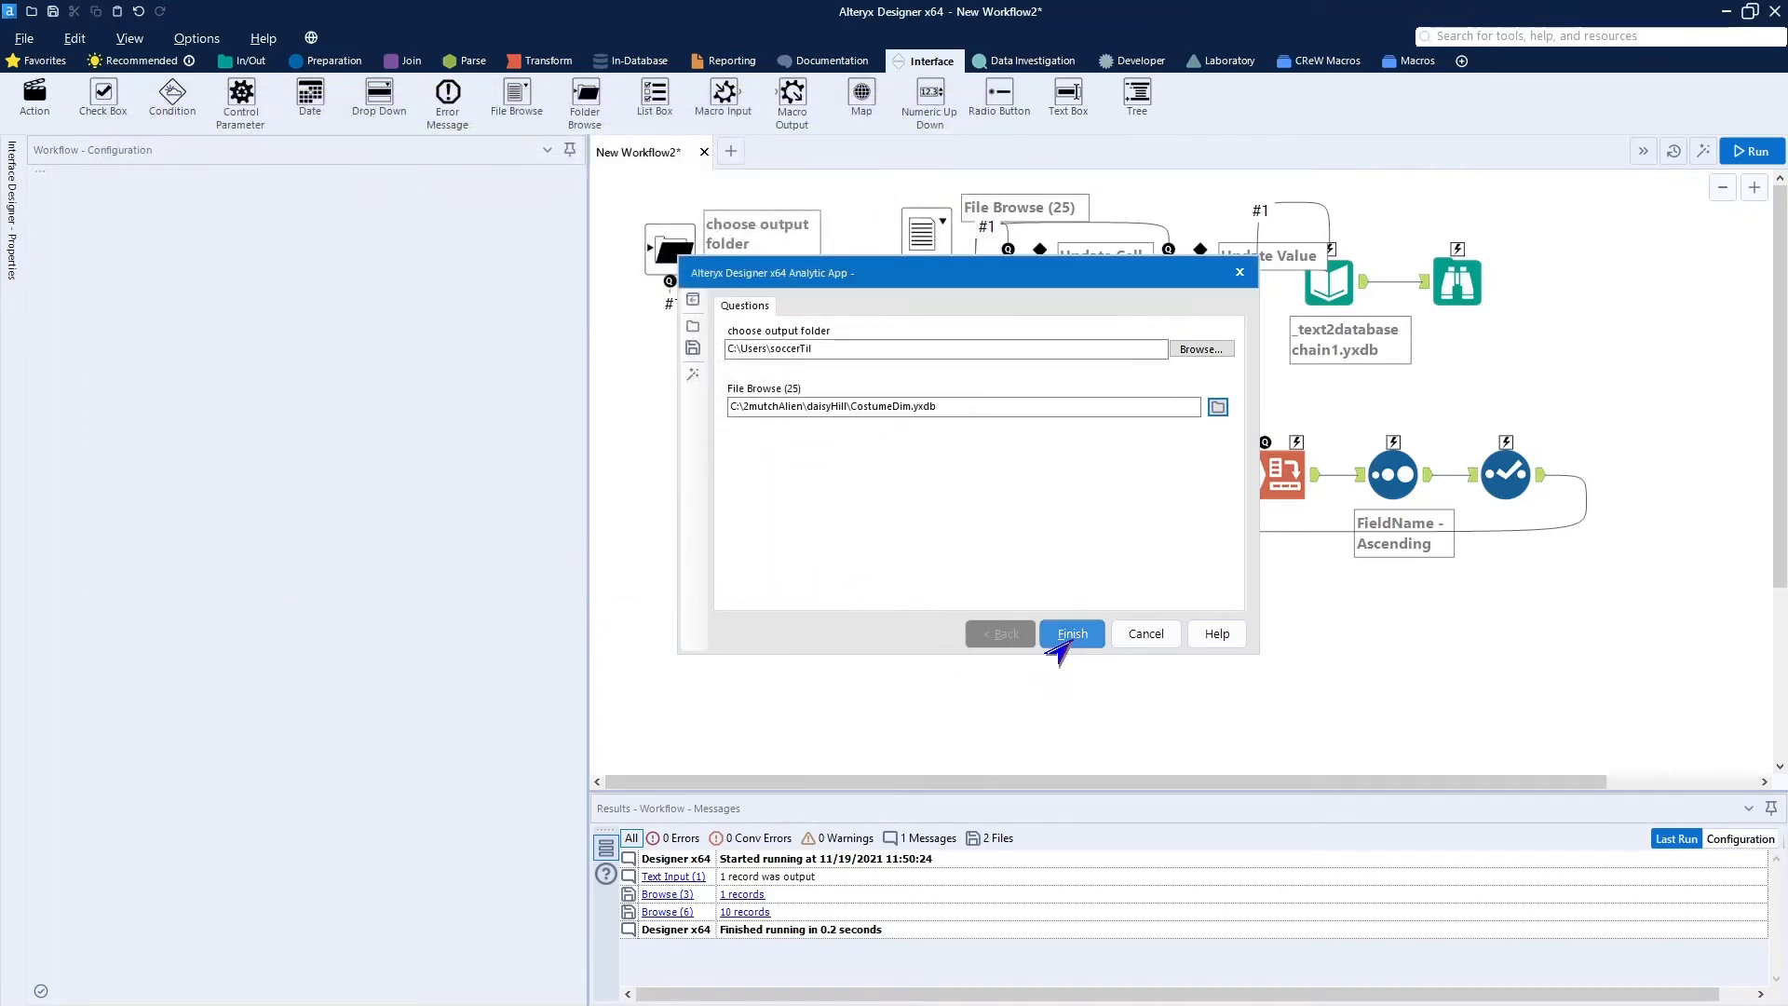
{"action": "left_click", "coordinate": [1049, 641]}
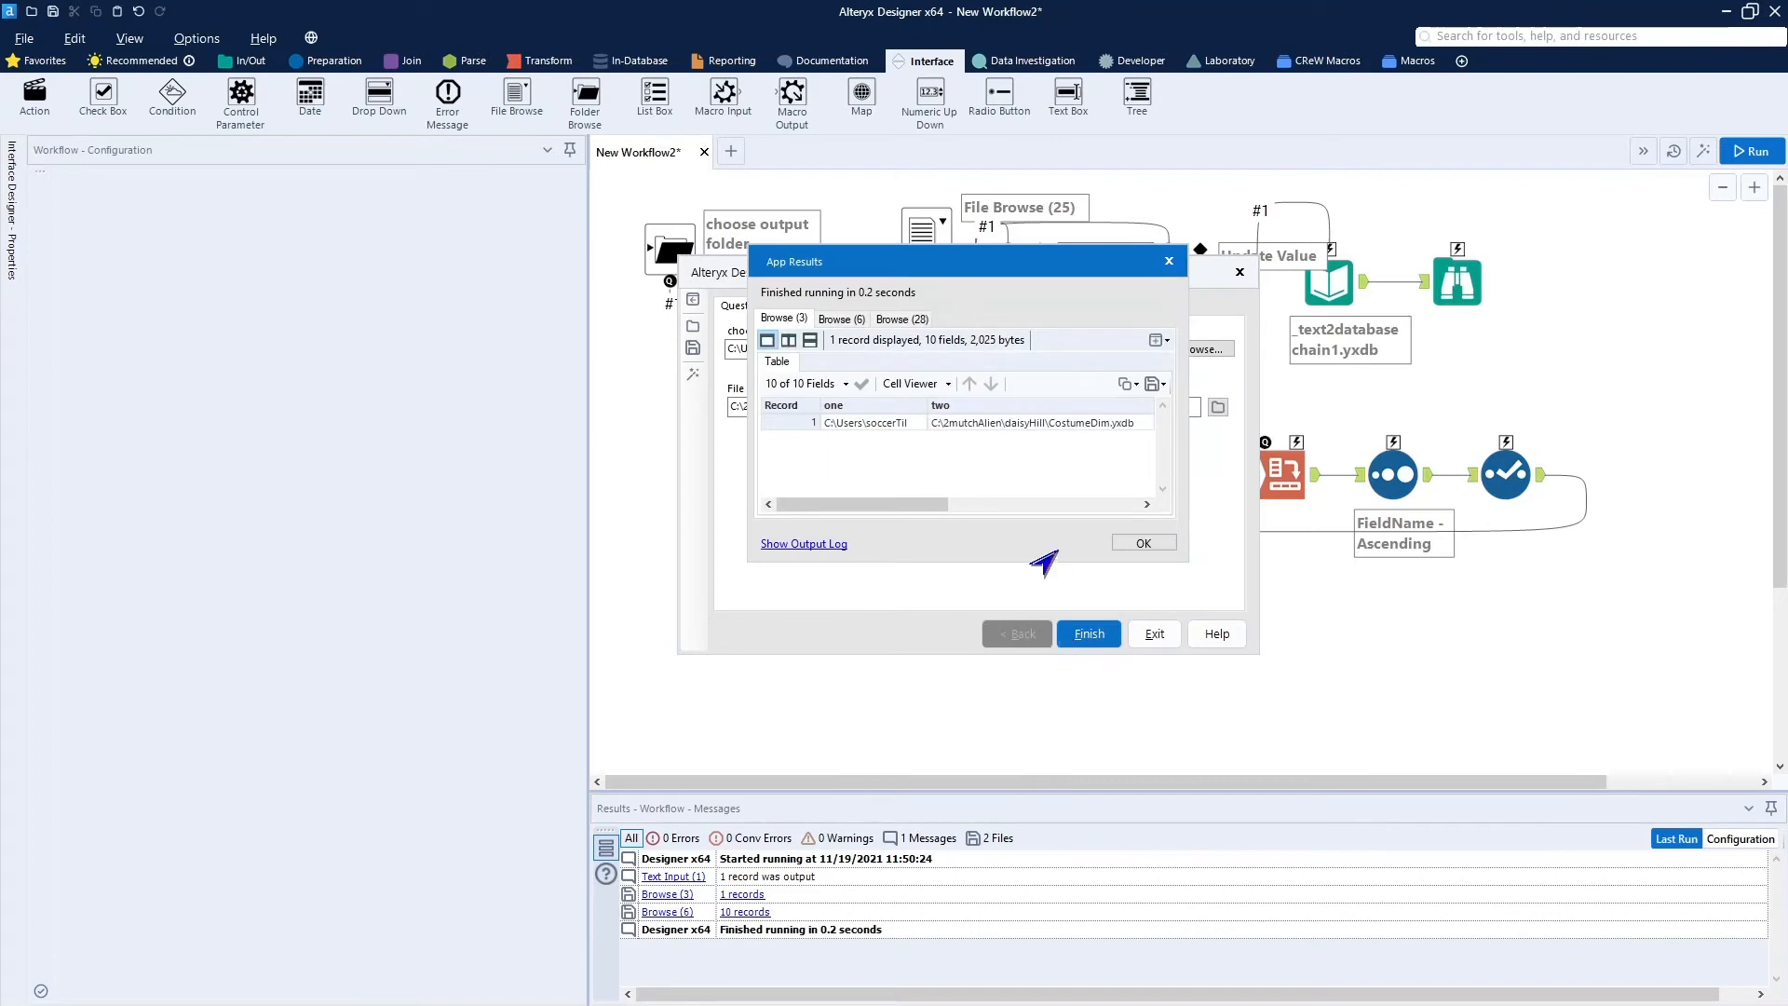
Compare the app results of Browse (28), Browse (6) and Browse (3), and exit the app.
{"action": "left_click", "coordinate": [892, 320]}
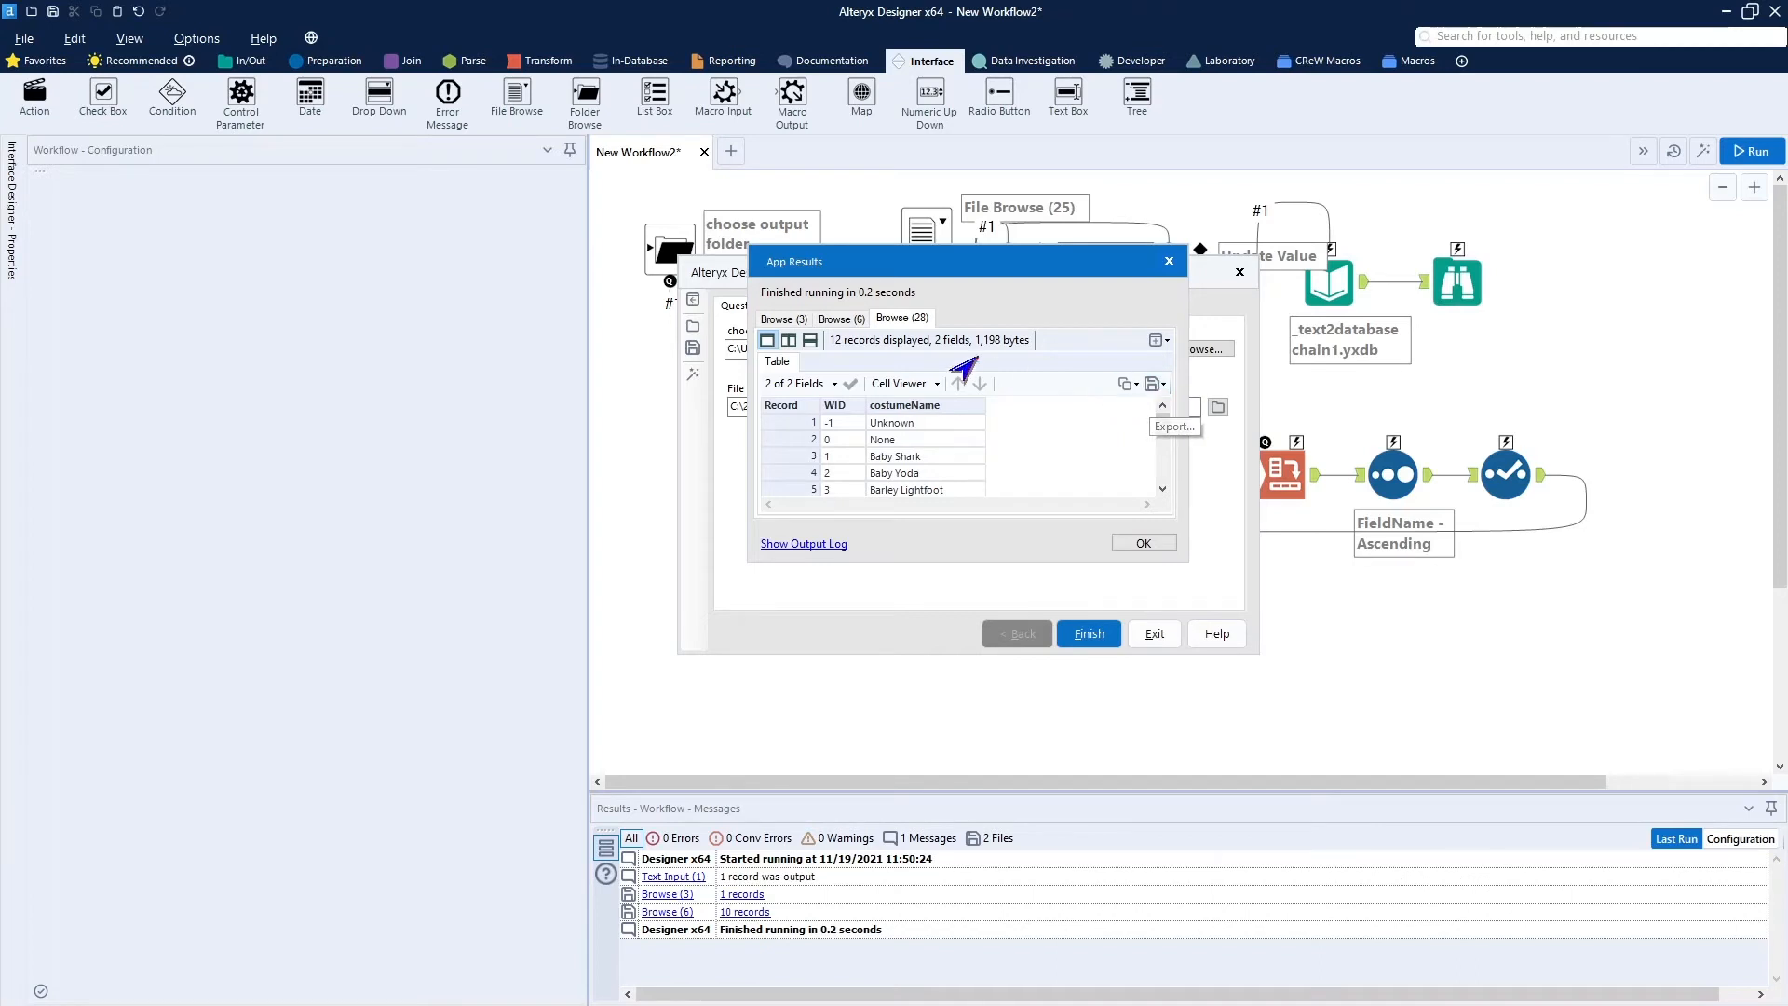
{"action": "left_click", "coordinate": [837, 320]}
{"action": "left_click", "coordinate": [781, 319]}
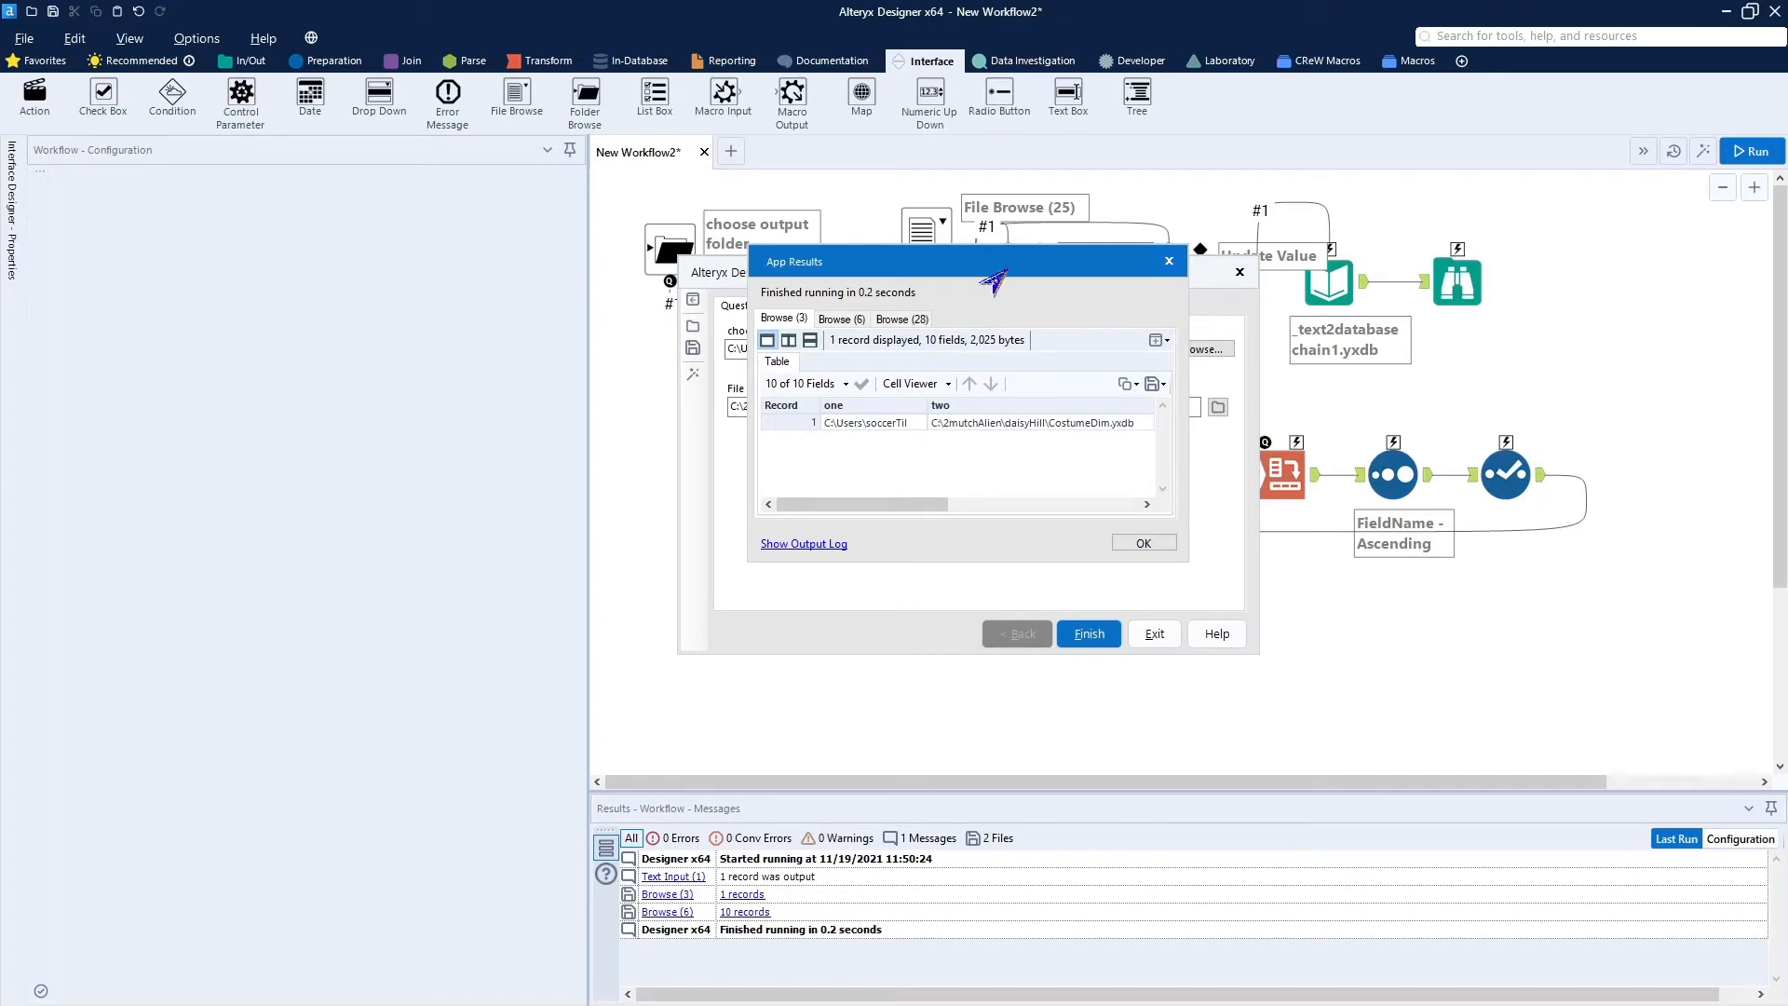
{"action": "left_click_drag", "start_coordinate": [980, 277], "coordinate": [1154, 207]}
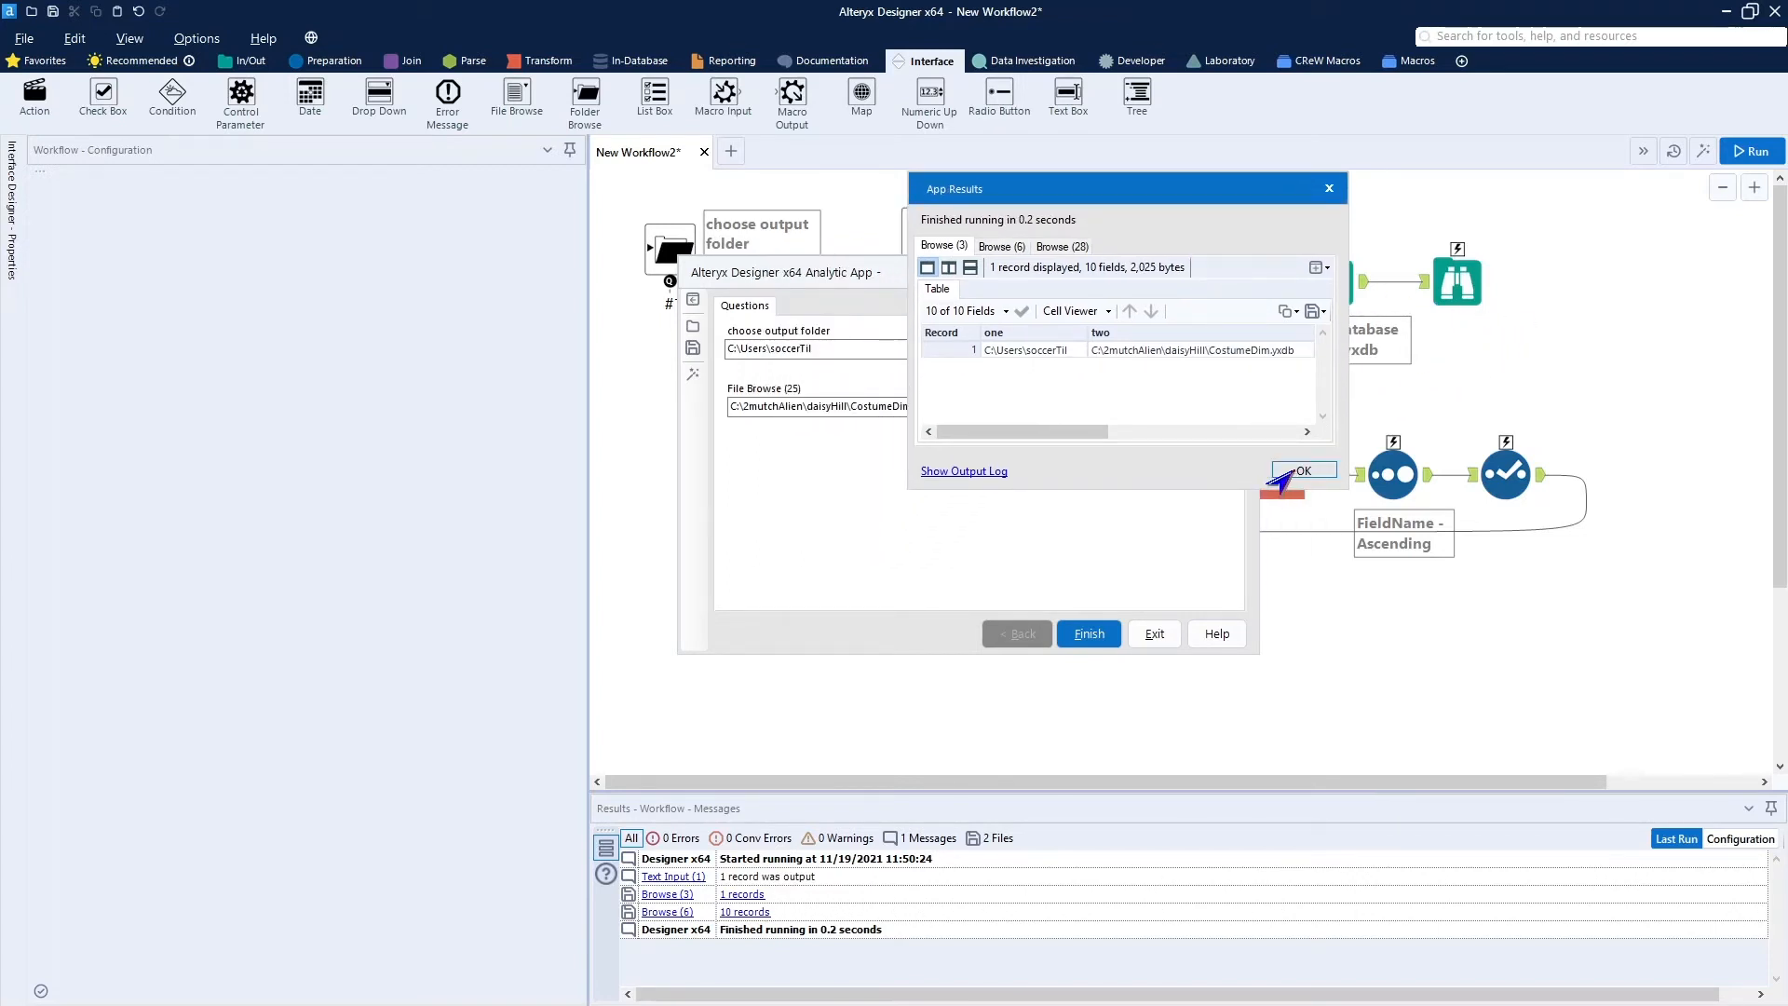
{"action": "left_click", "coordinate": [1290, 473]}
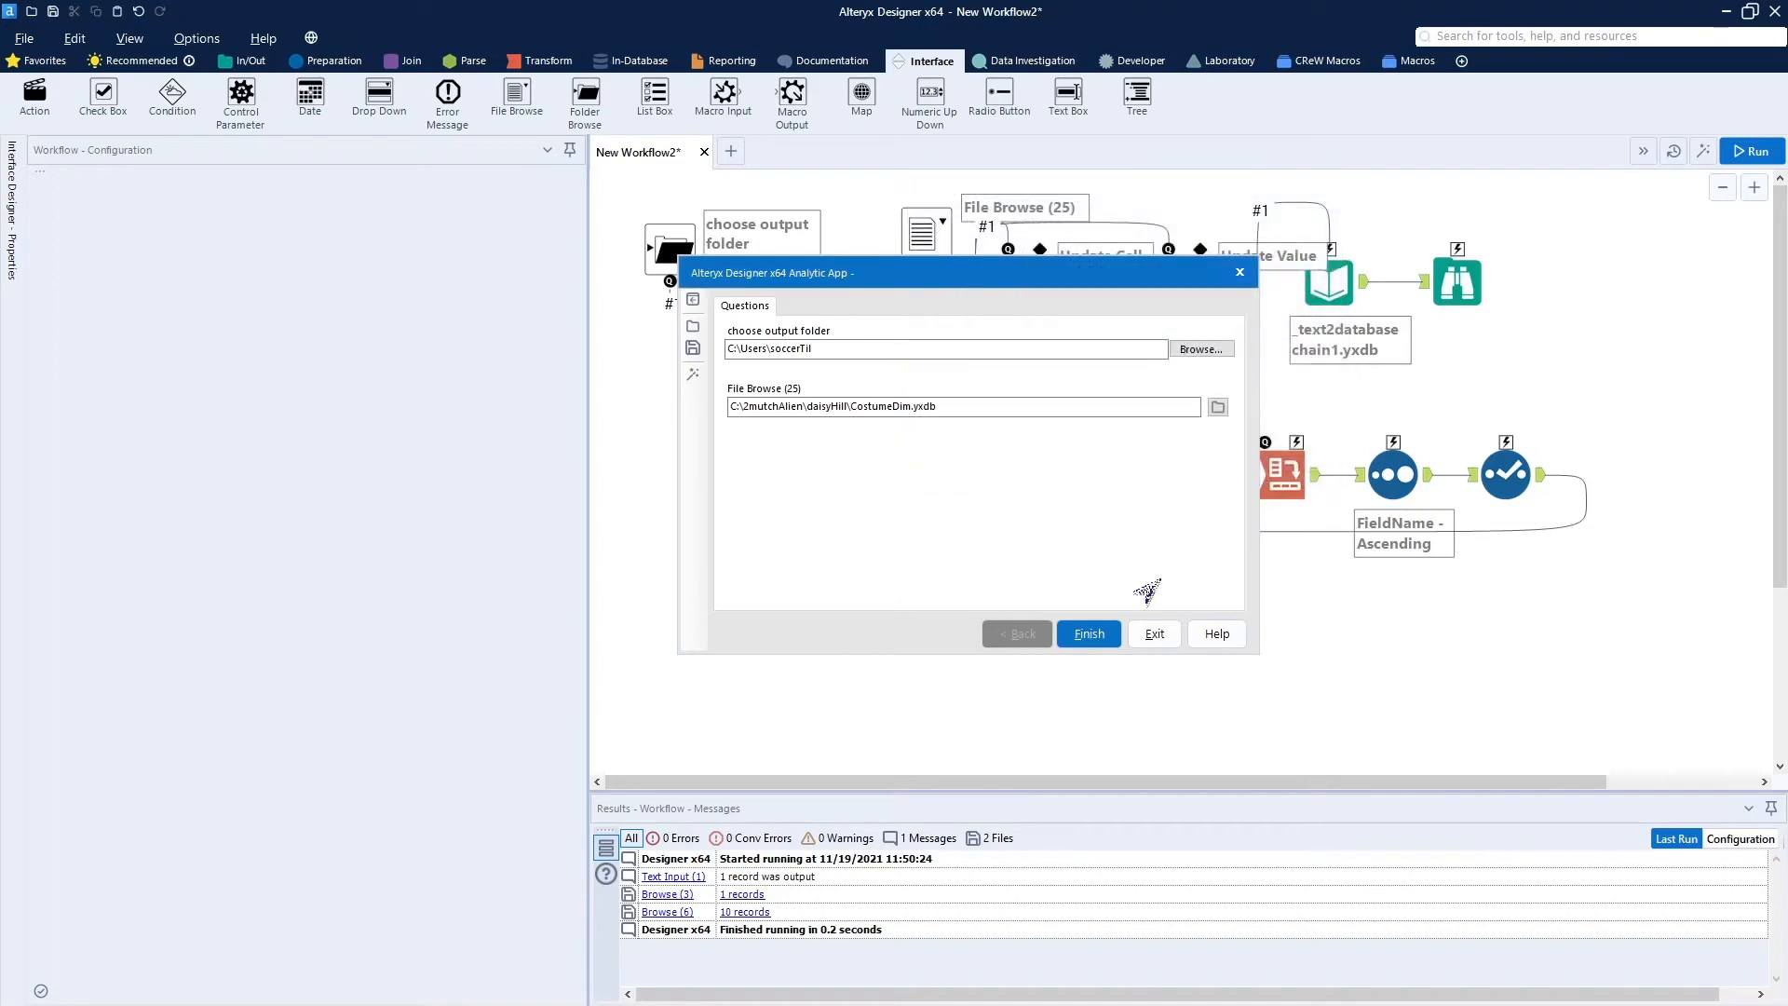
{"action": "left_click", "coordinate": [1145, 641]}
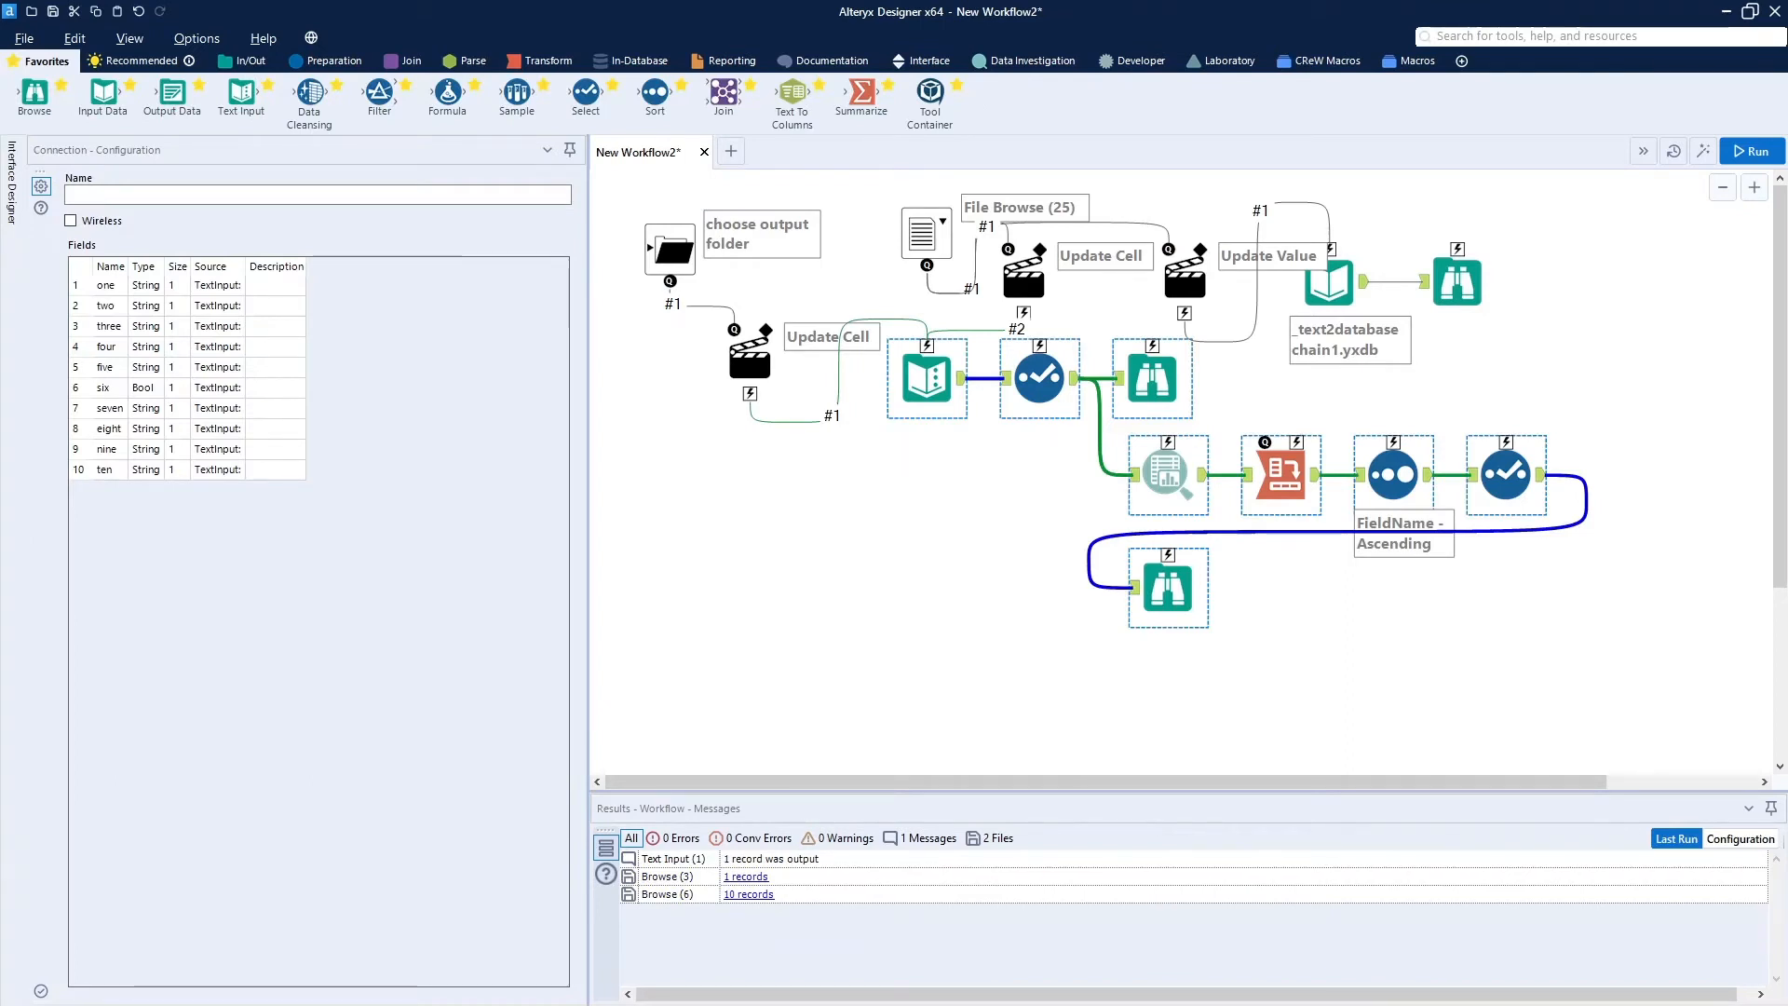
Delete the File Browse tool with its two Actions, Input Data and Browse tools, plus the Folder Browse tool and its Action.
{"action": "left_click", "coordinate": [922, 65]}
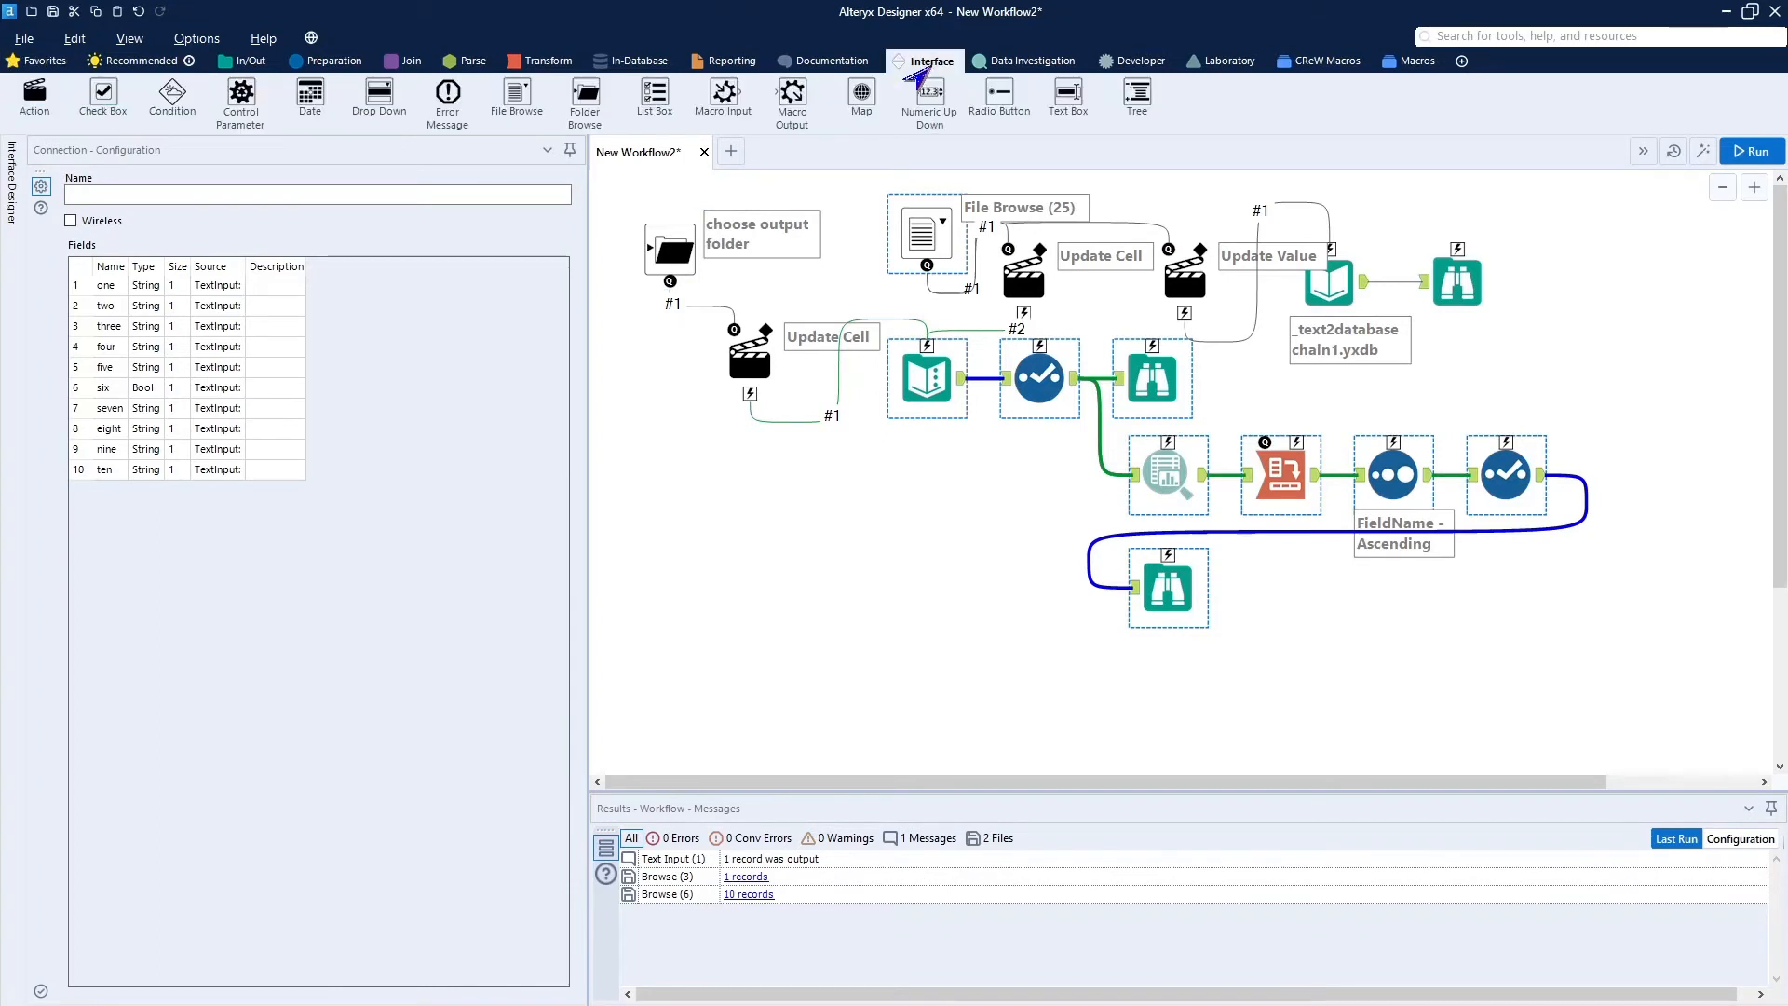
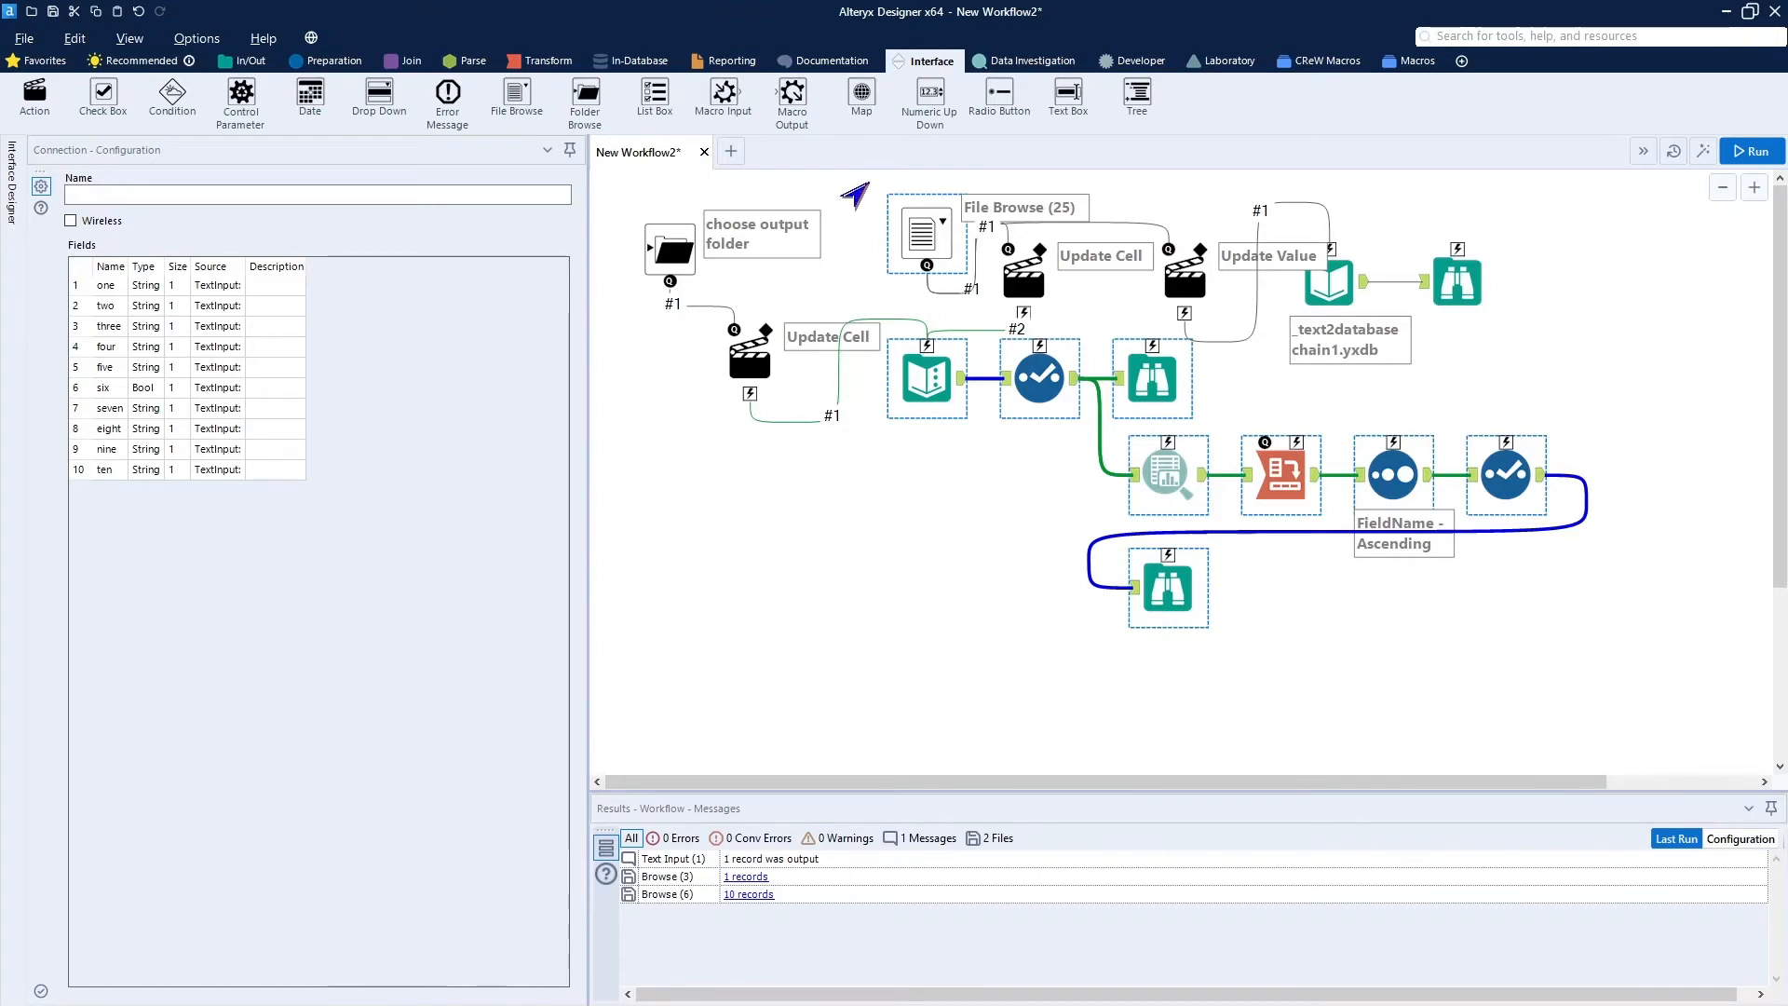
{"action": "left_click_drag", "start_coordinate": [868, 183], "coordinate": [1483, 298]}
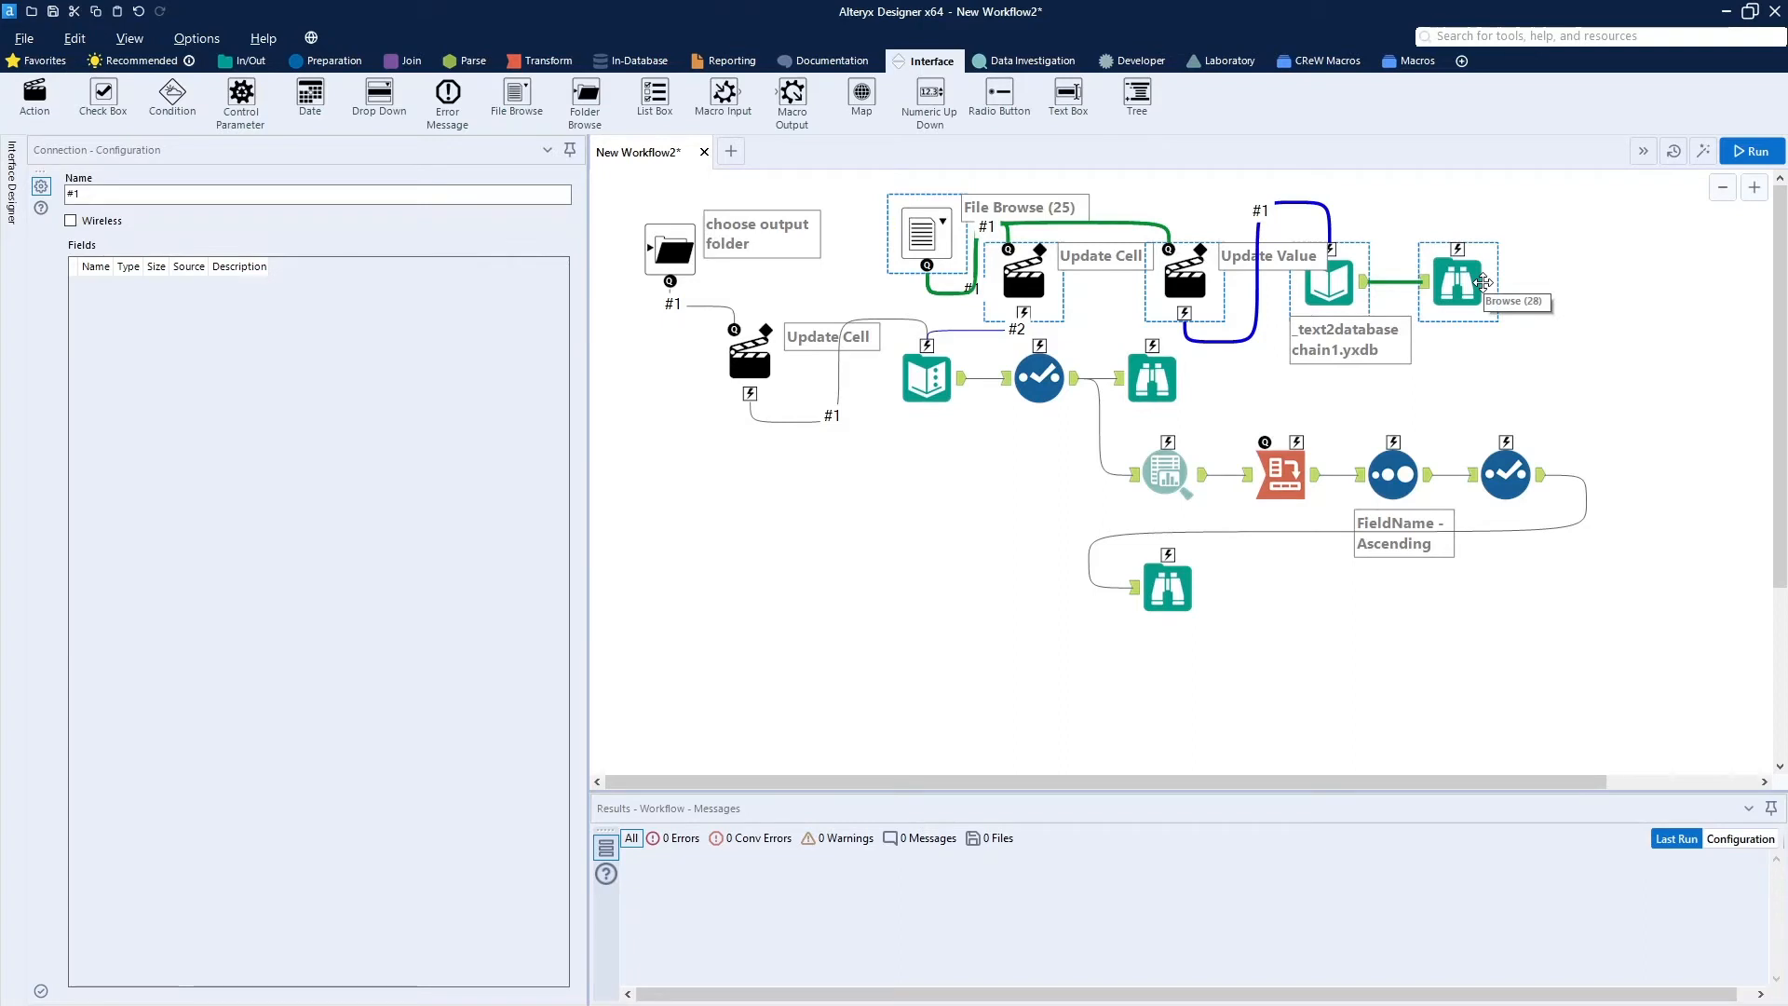
{"action": "key", "text": "Delete"}
{"action": "key", "text": "ctrl+r"}
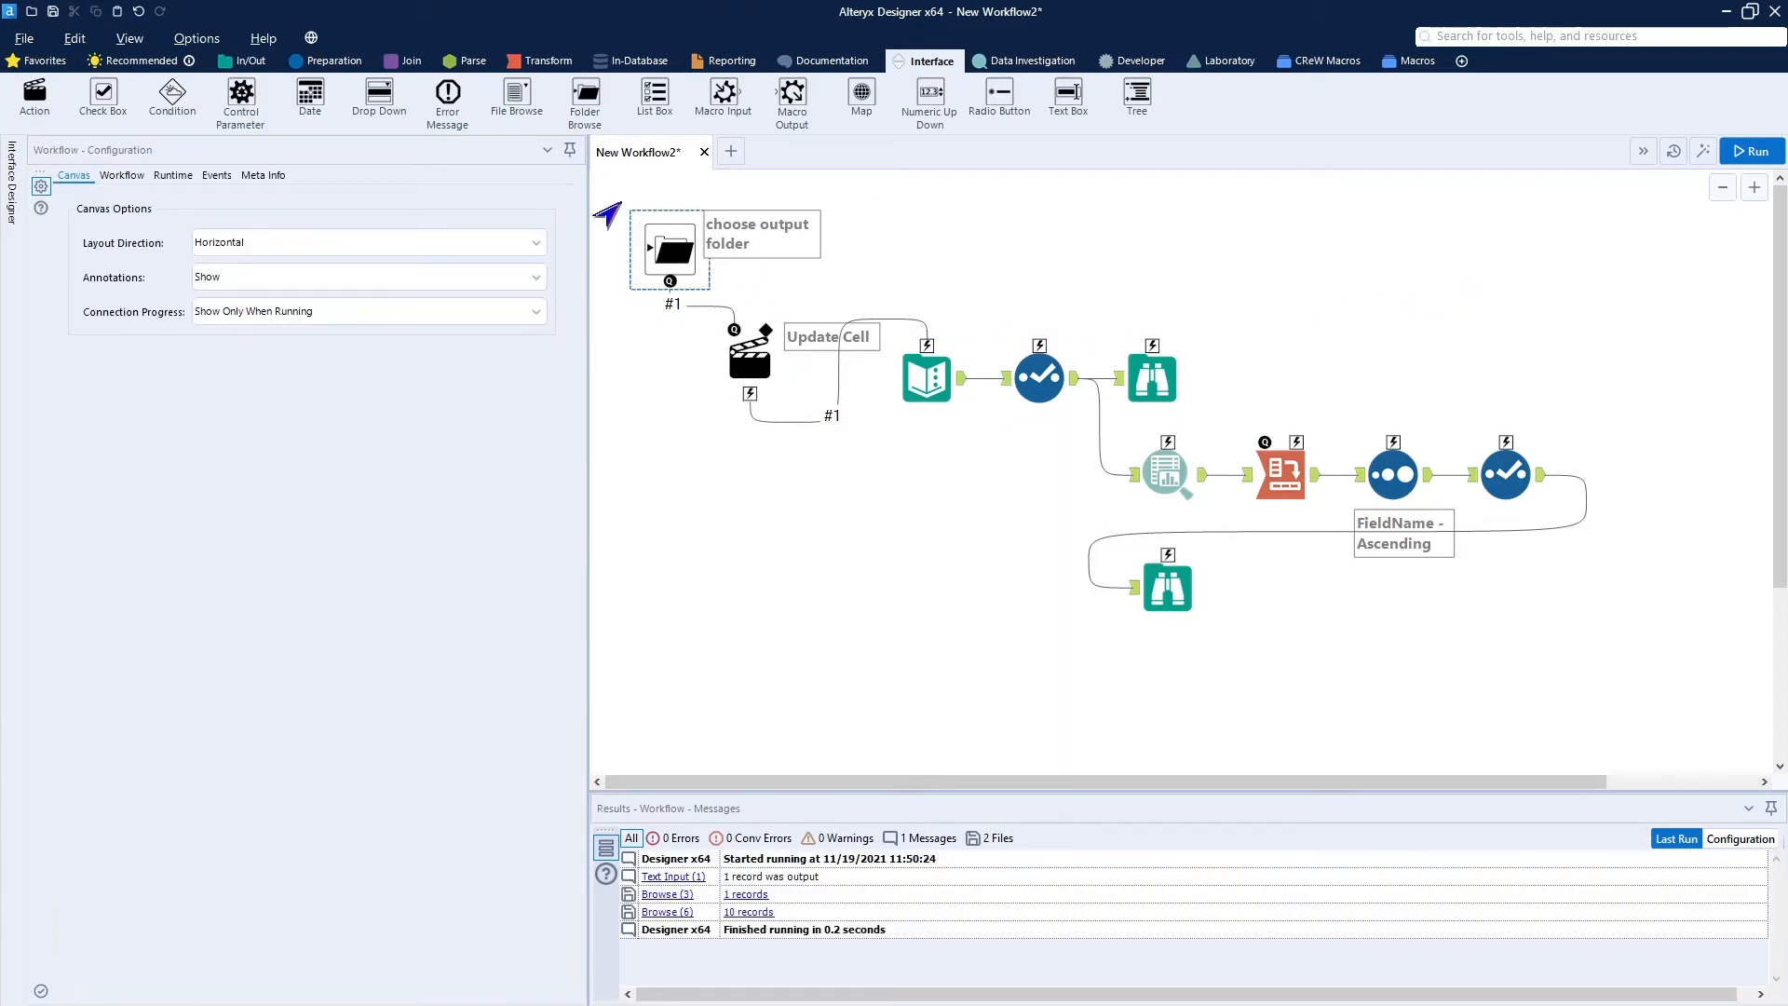
{"action": "left_click_drag", "start_coordinate": [614, 190], "coordinate": [762, 377]}
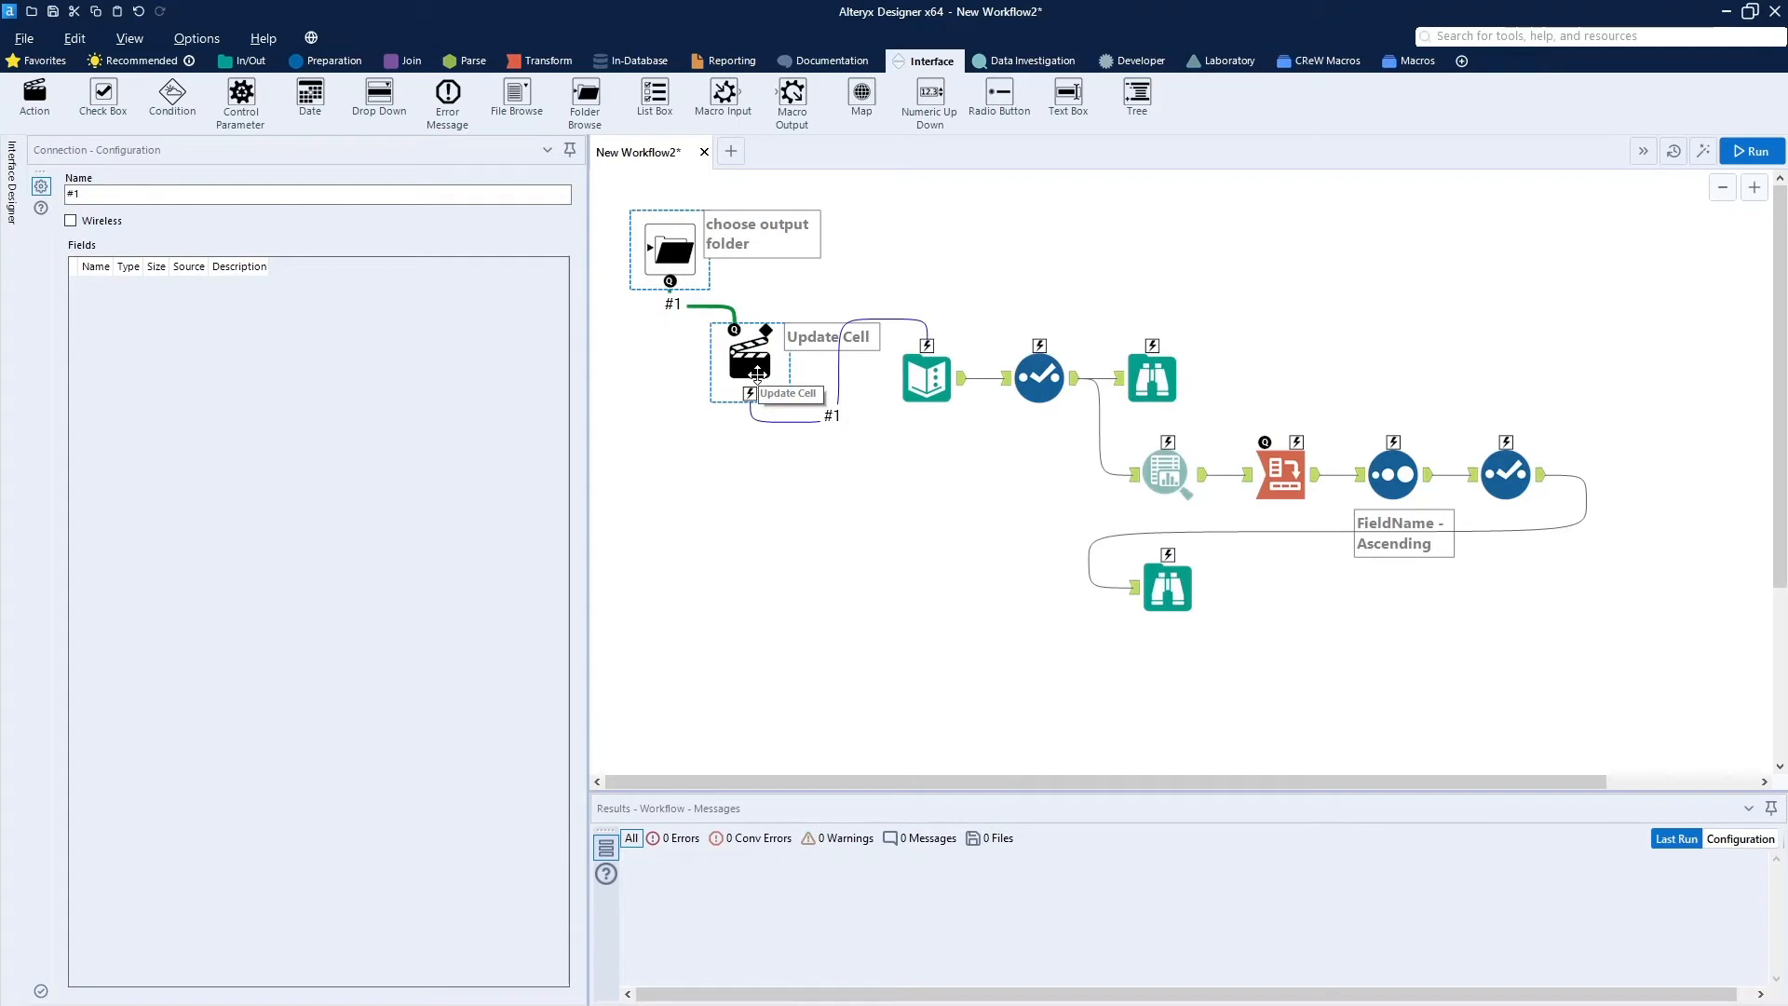
{"action": "key", "text": "Delete"}
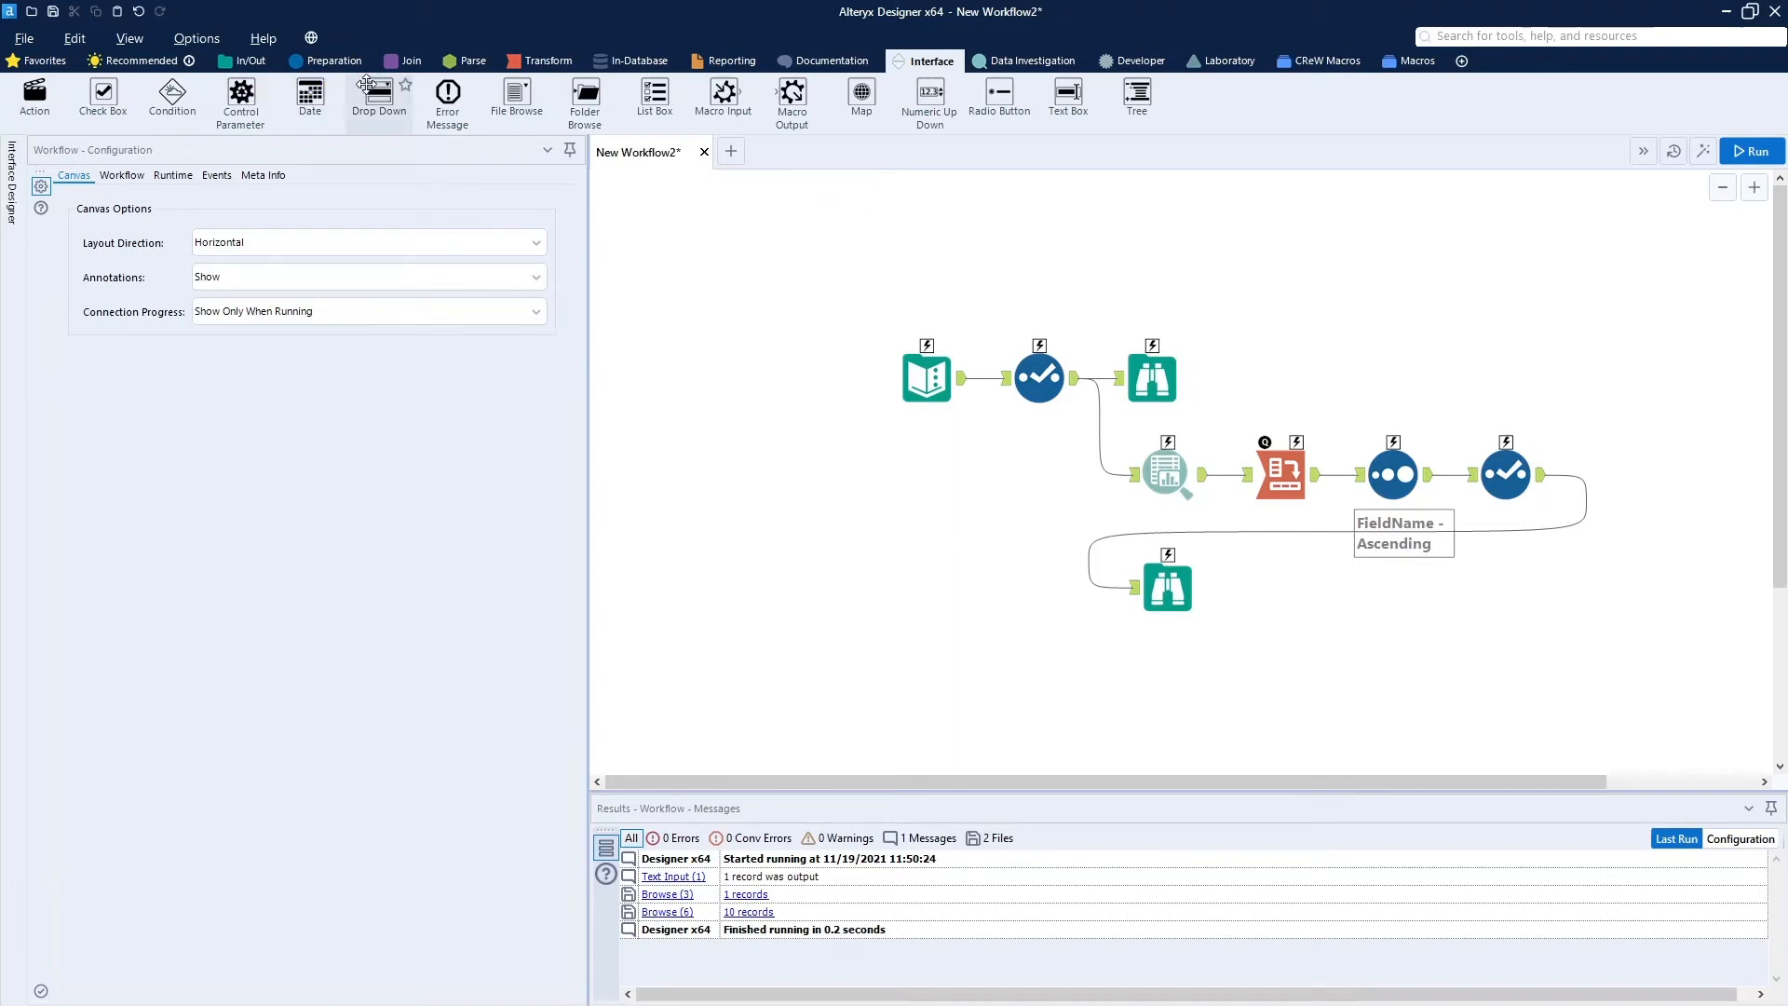
Add a Drop Down tool with an Action near the start of the workflow and connect the Action to the Text Input tool.
{"action": "left_click_drag", "start_coordinate": [366, 84], "coordinate": [732, 263]}
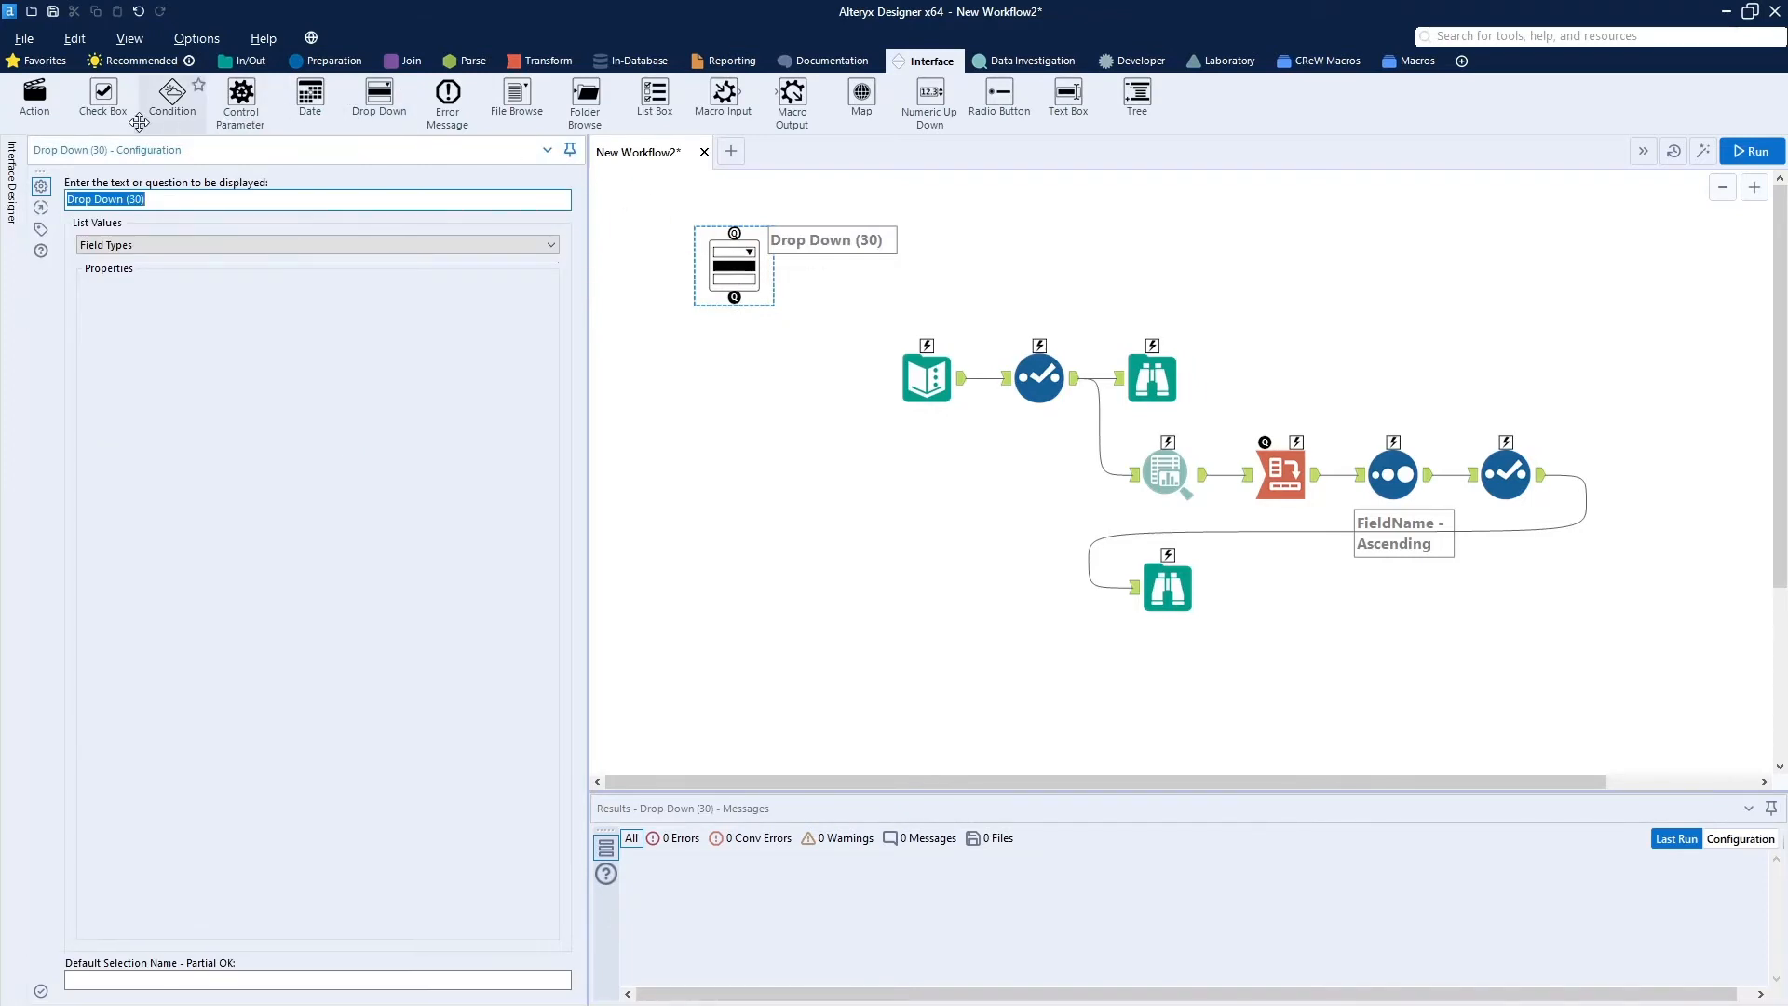
{"action": "mouse_move", "coordinate": [35, 93]}
{"action": "left_mouse_down"}
{"action": "mouse_move", "coordinate": [567, 148]}
{"action": "mouse_move", "coordinate": [820, 263]}
{"action": "mouse_move", "coordinate": [868, 307]}
{"action": "mouse_move", "coordinate": [835, 377]}
{"action": "mouse_move", "coordinate": [815, 376]}
{"action": "left_mouse_up"}
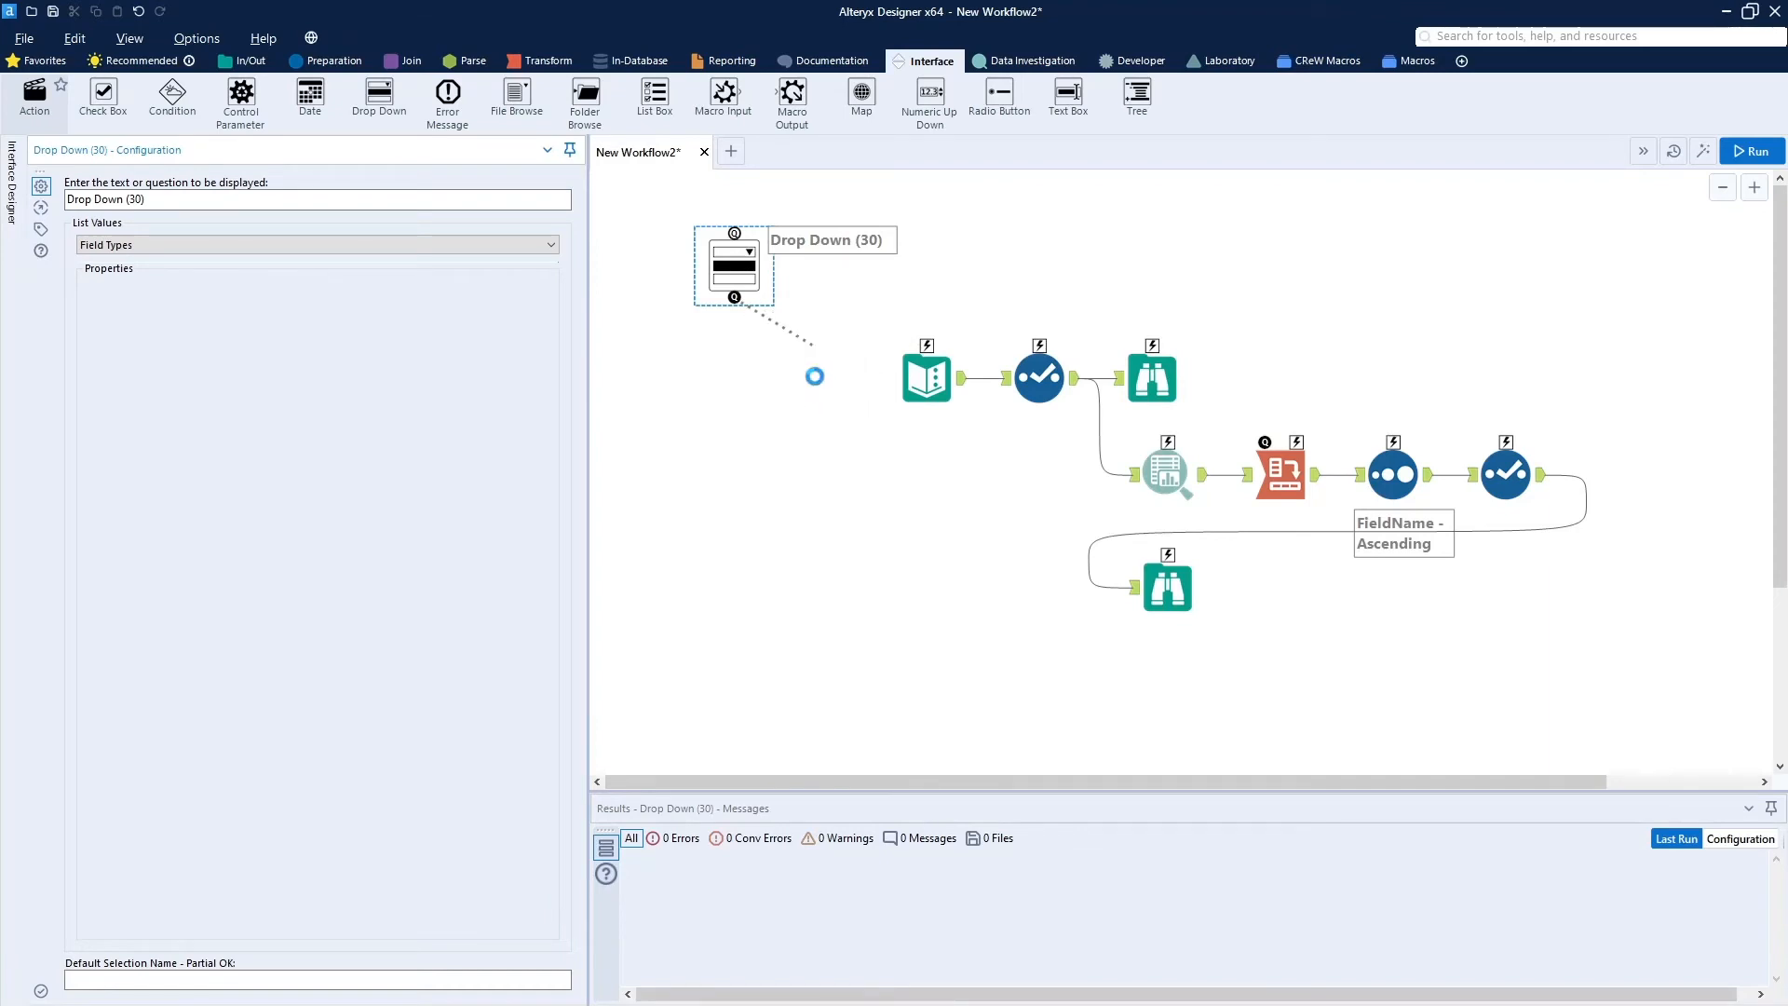
{"action": "left_click_drag", "start_coordinate": [730, 271], "coordinate": [731, 321]}
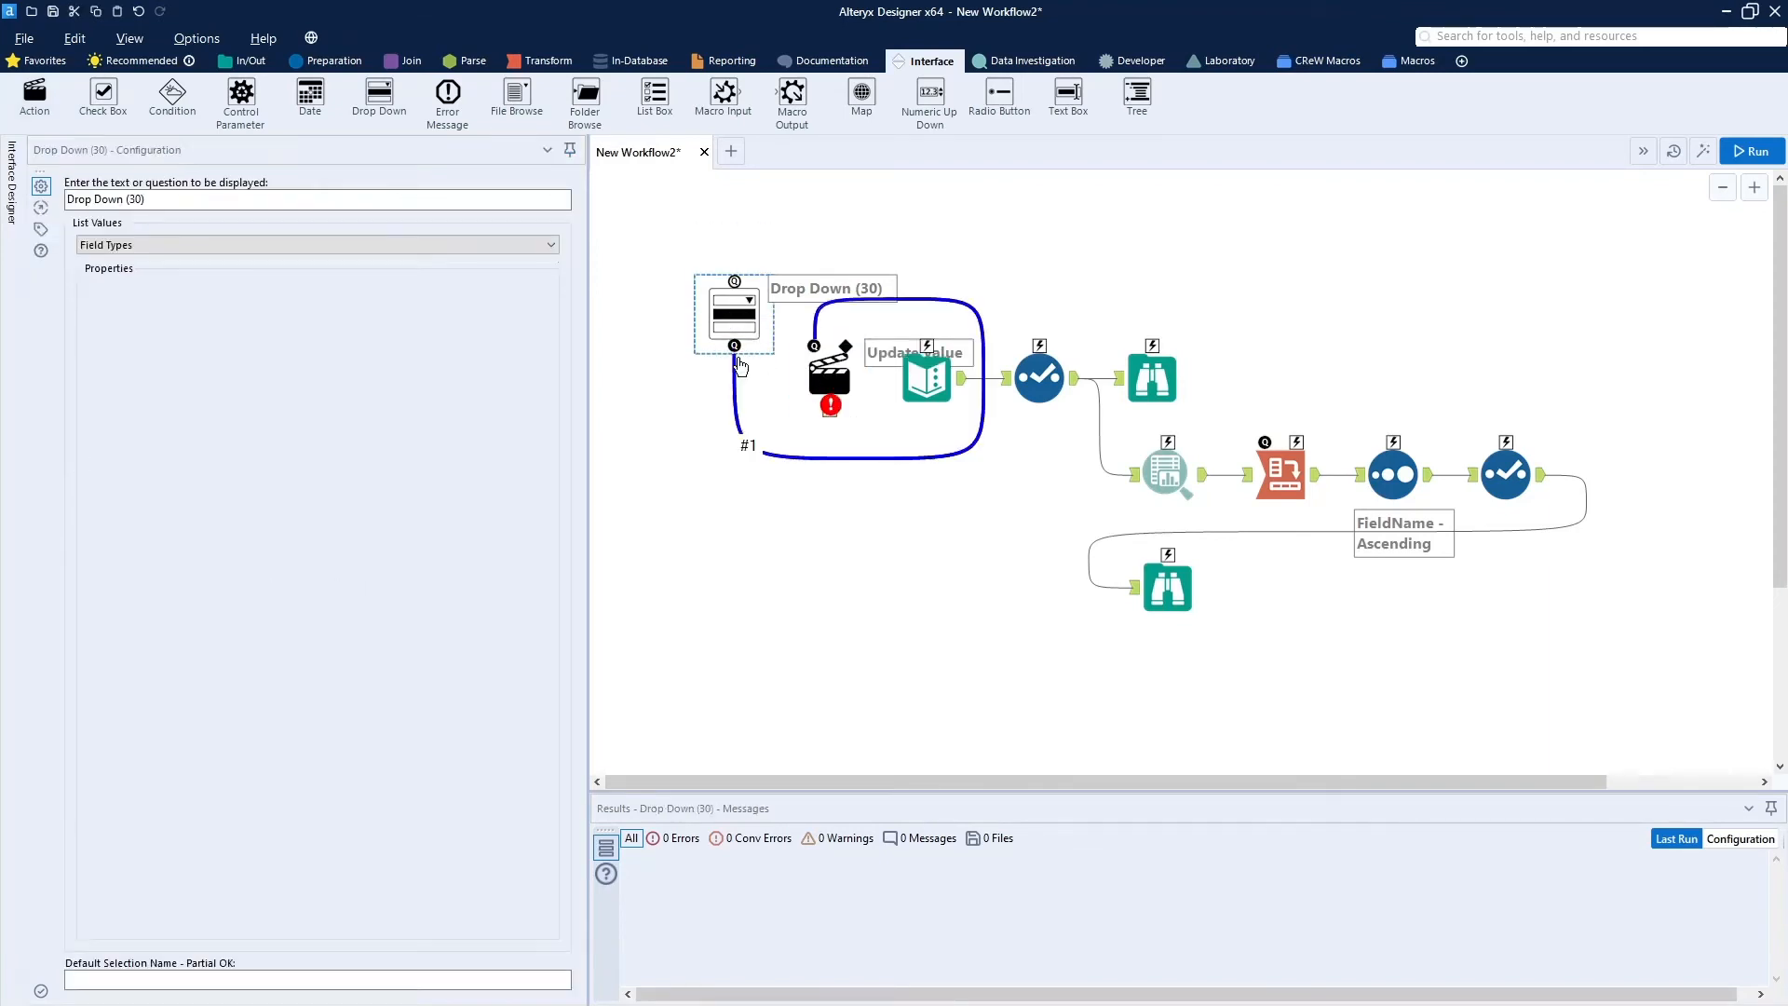
{"action": "left_click", "coordinate": [829, 382]}
{"action": "left_click_drag", "start_coordinate": [832, 410], "coordinate": [925, 352]}
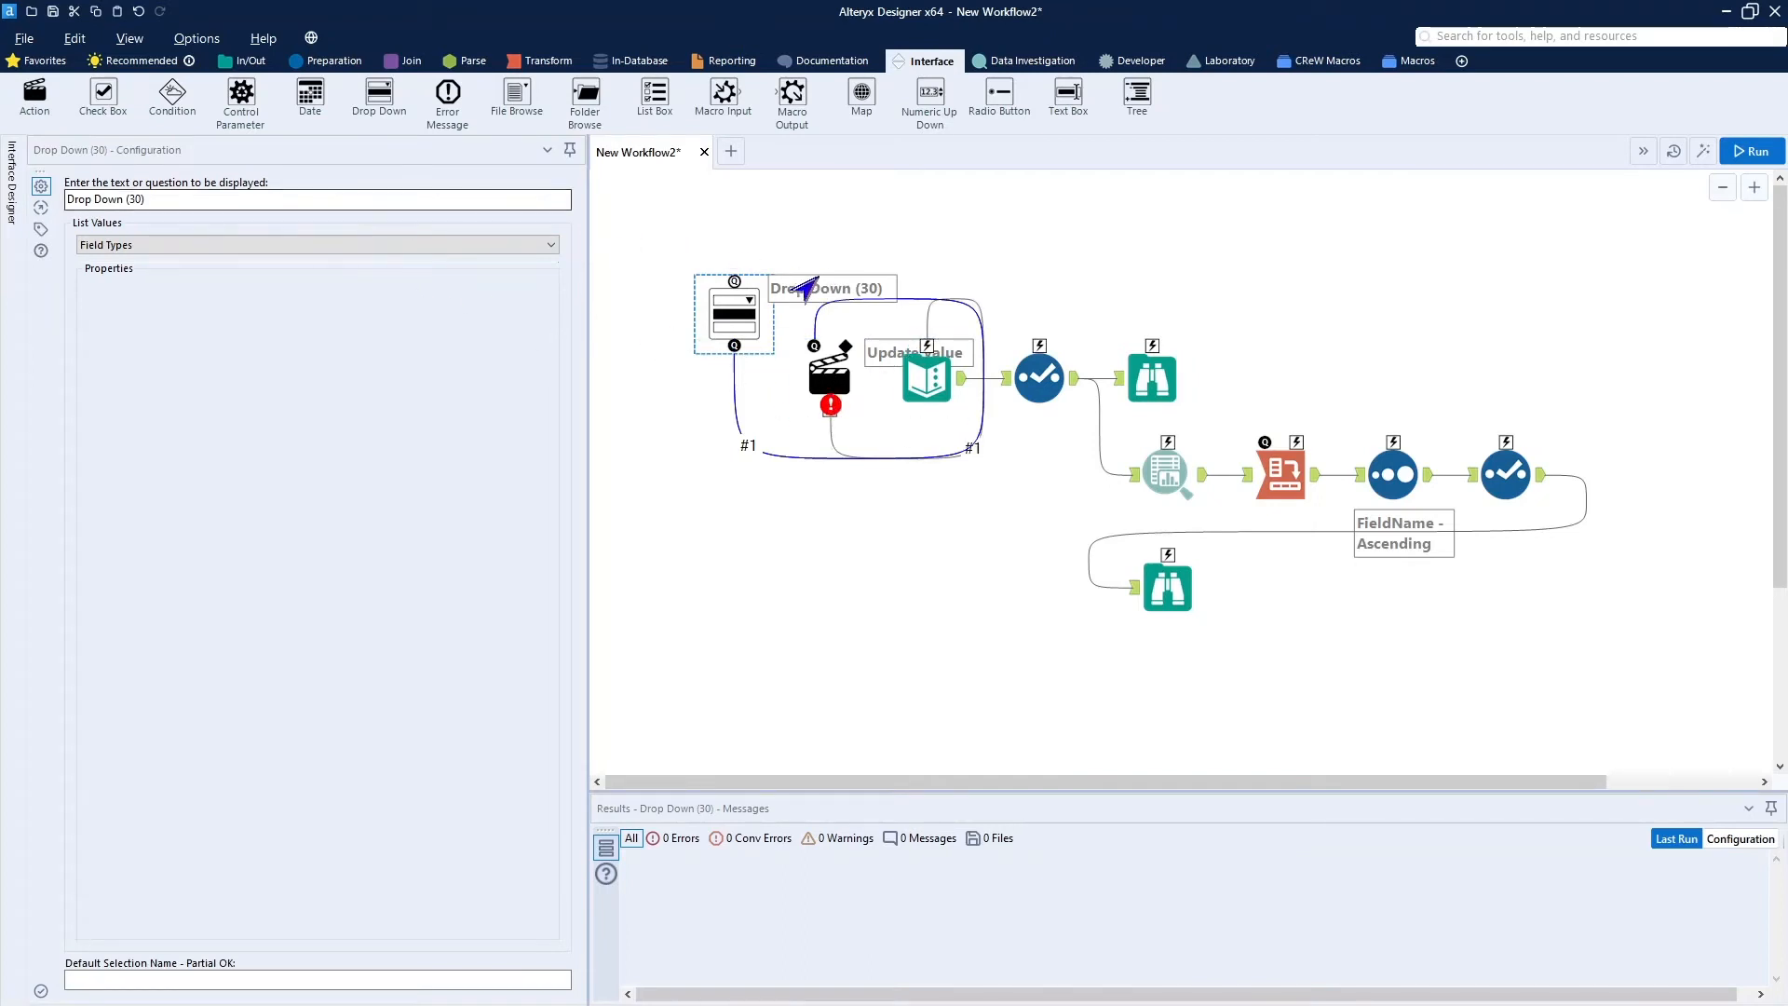
Configure the Drop Down's Action to update the cell at row 1, column 3 (c) and apply the setting.
{"action": "left_click", "coordinate": [824, 372]}
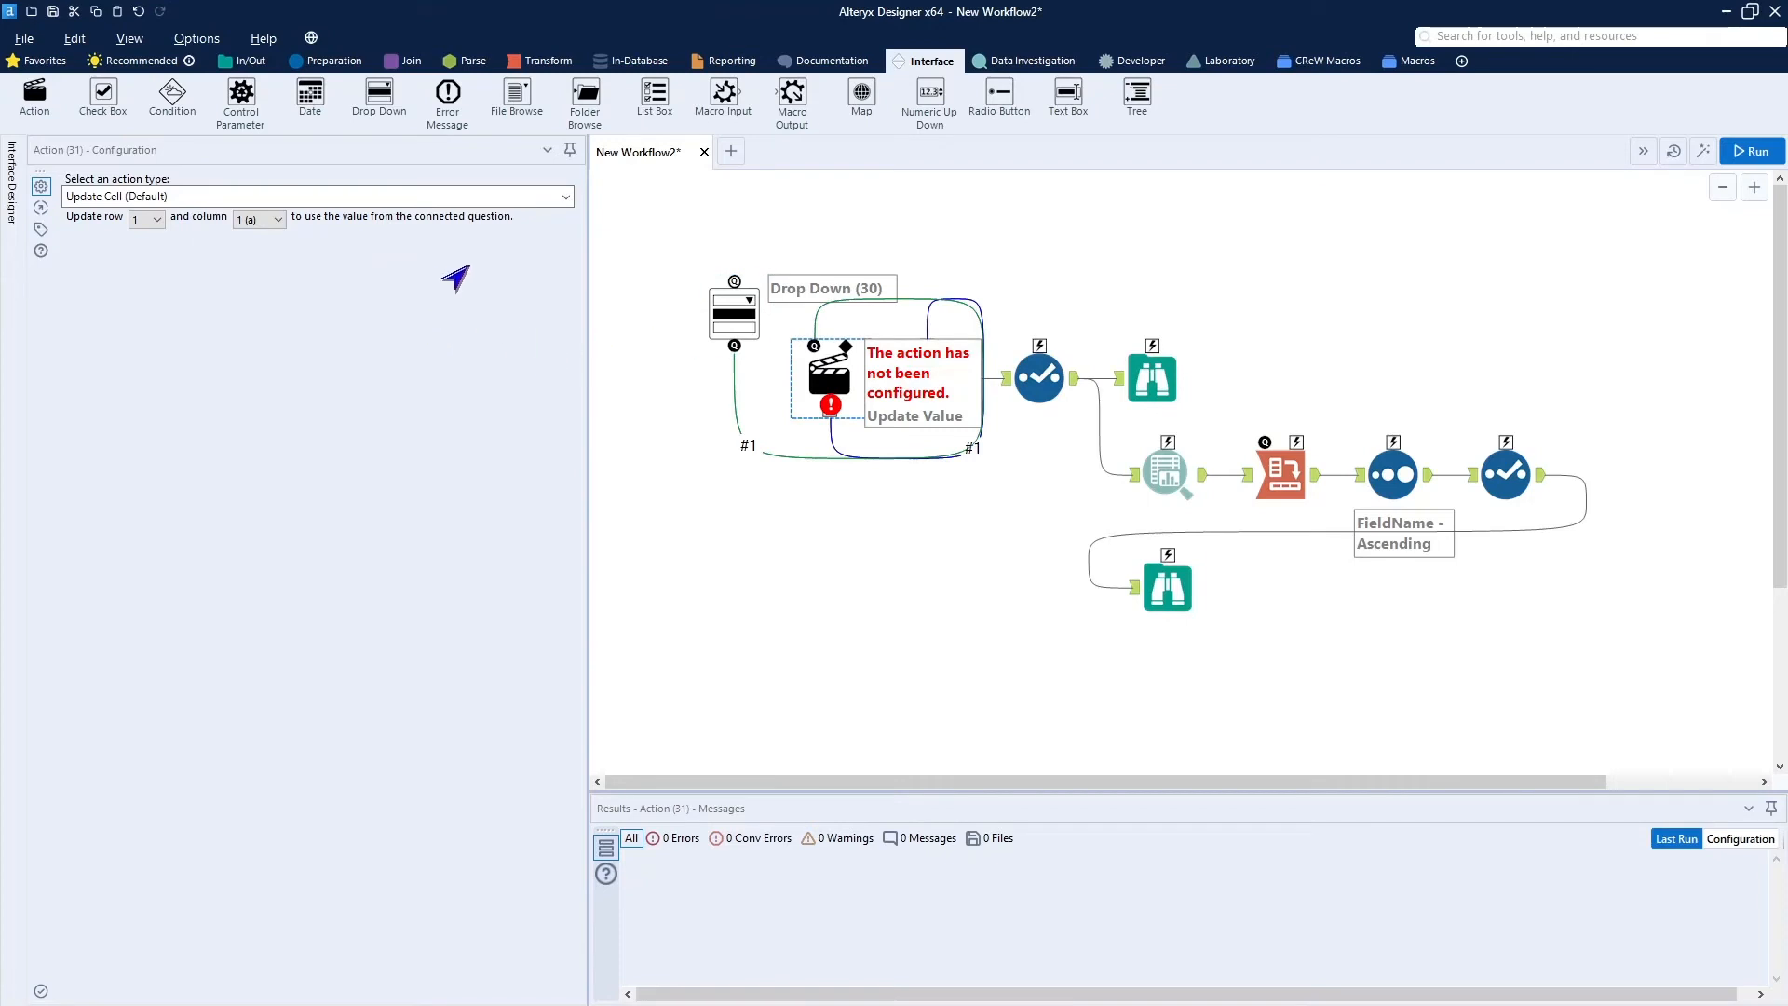
{"action": "left_click", "coordinate": [259, 220]}
{"action": "left_click", "coordinate": [248, 262]}
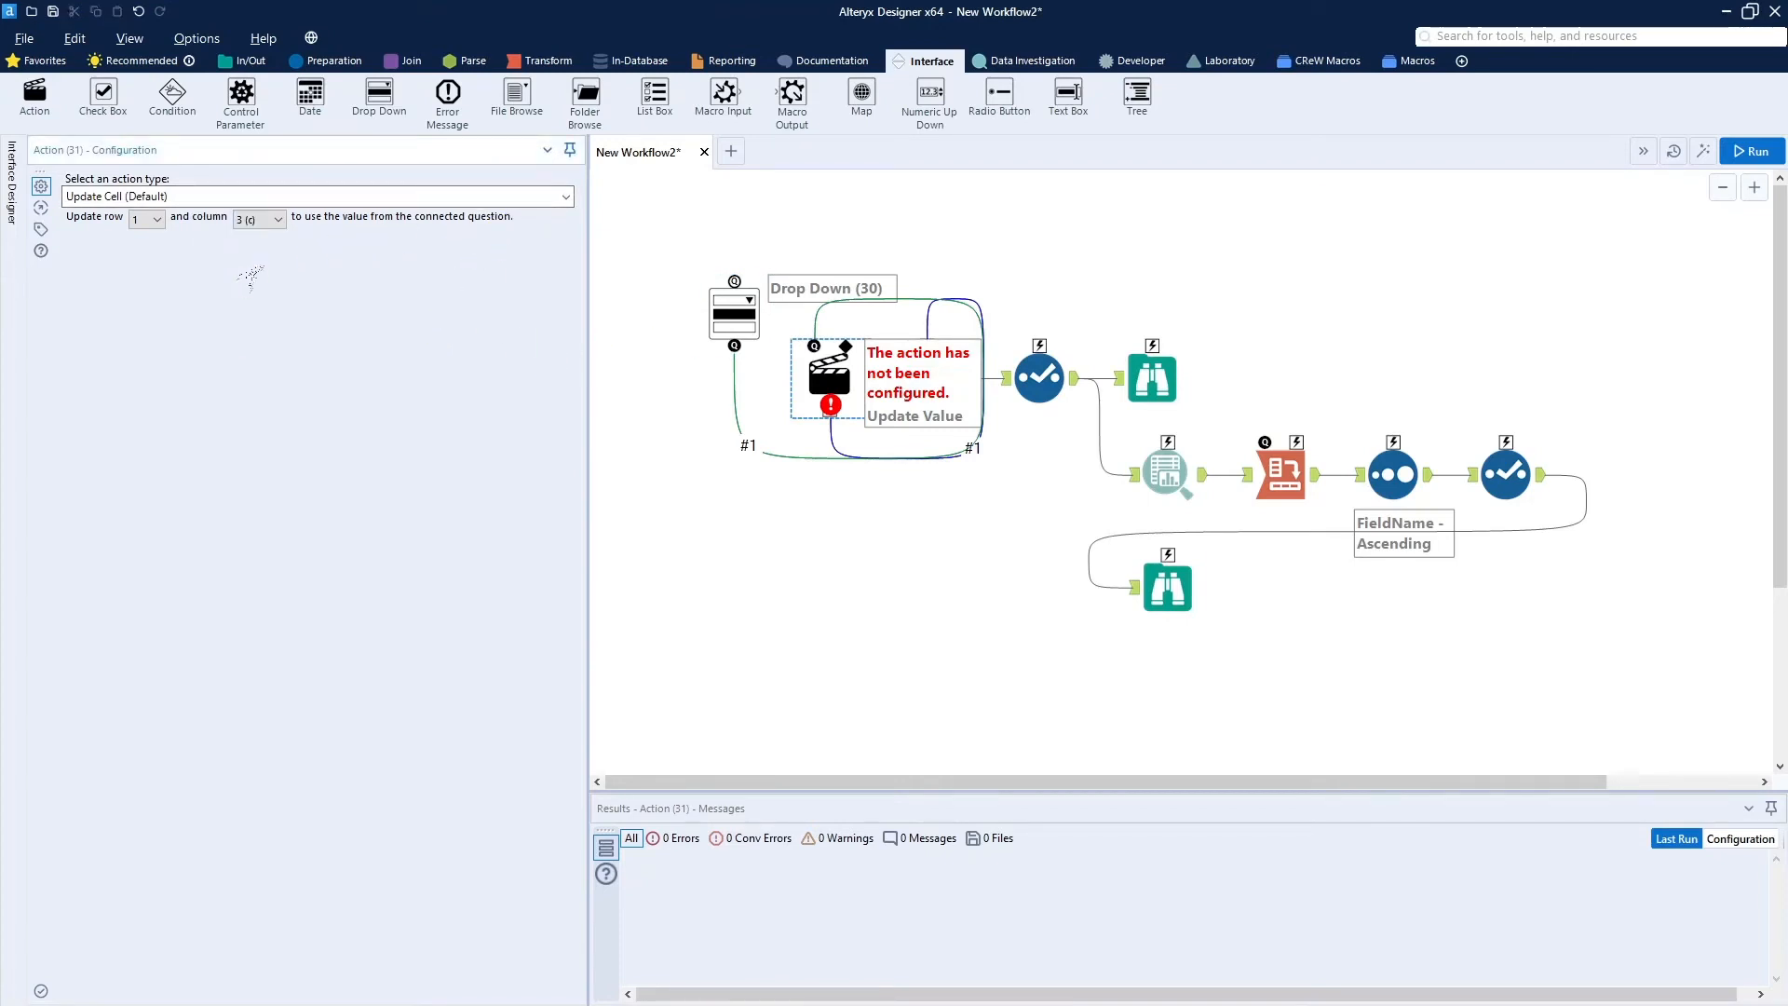
{"action": "left_click", "coordinate": [1299, 268]}
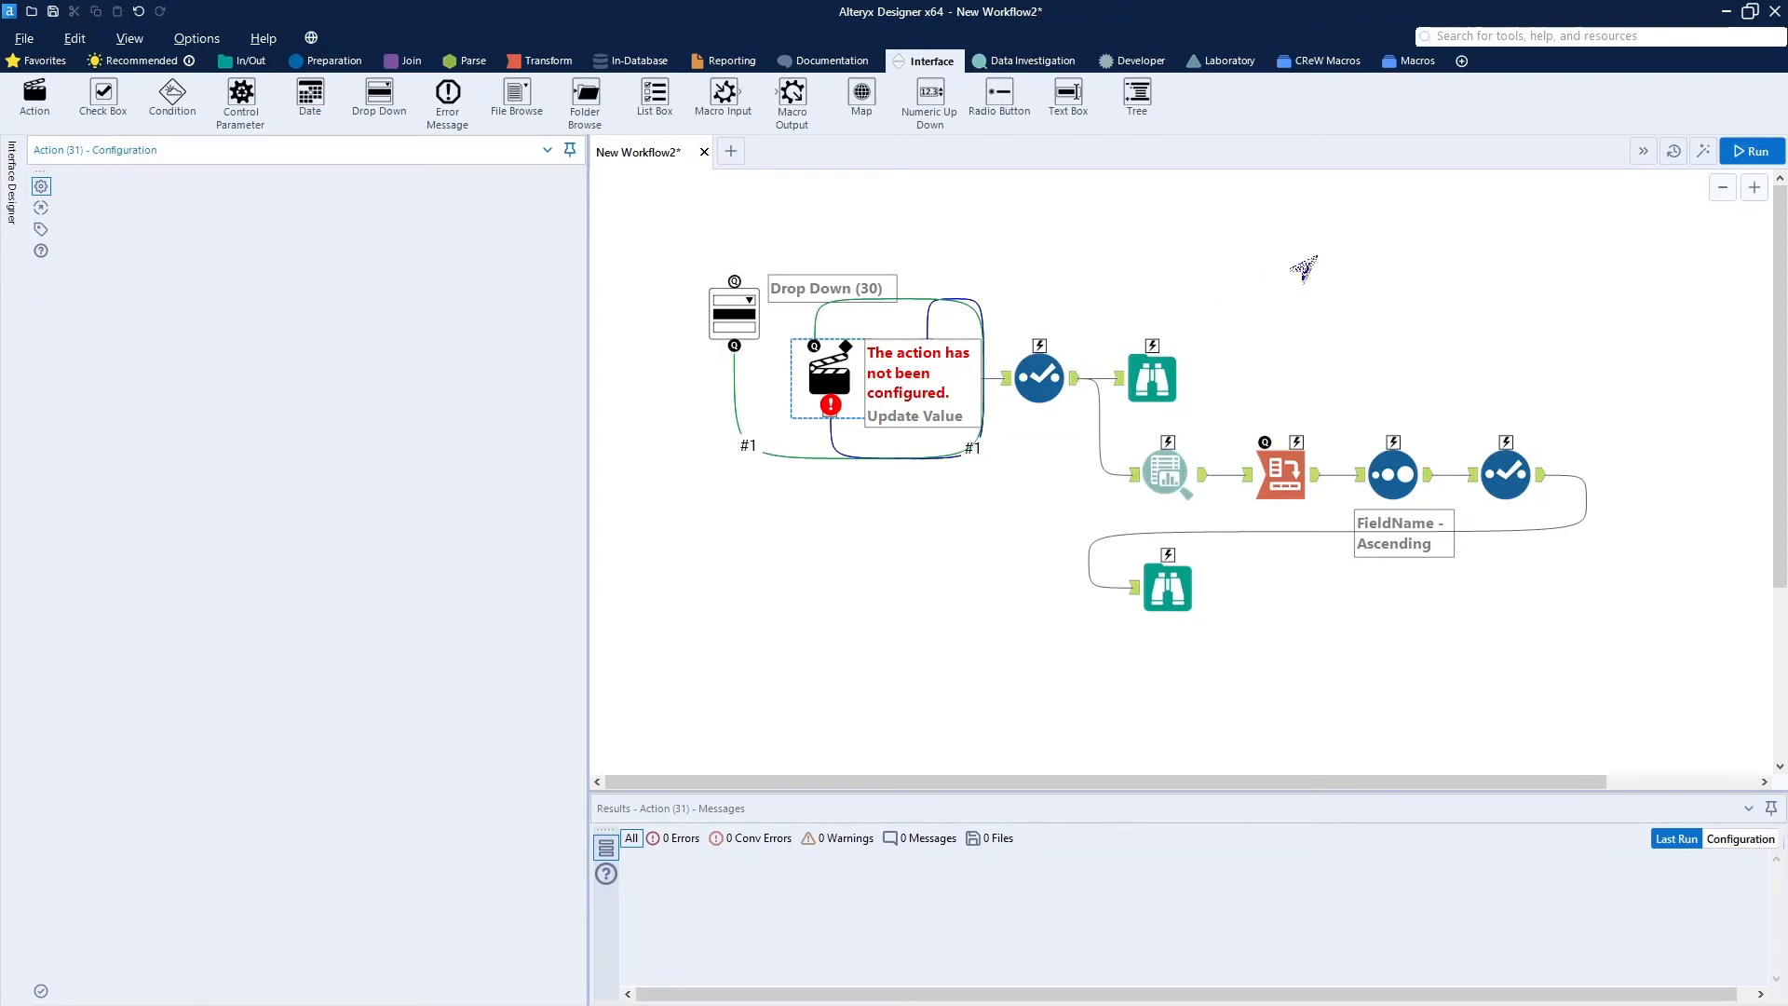
{"action": "key", "text": "ctrl+r"}
Set the Drop Down tool's list values to Manually set values (Name:Value - one per line).
{"action": "left_click", "coordinate": [736, 298]}
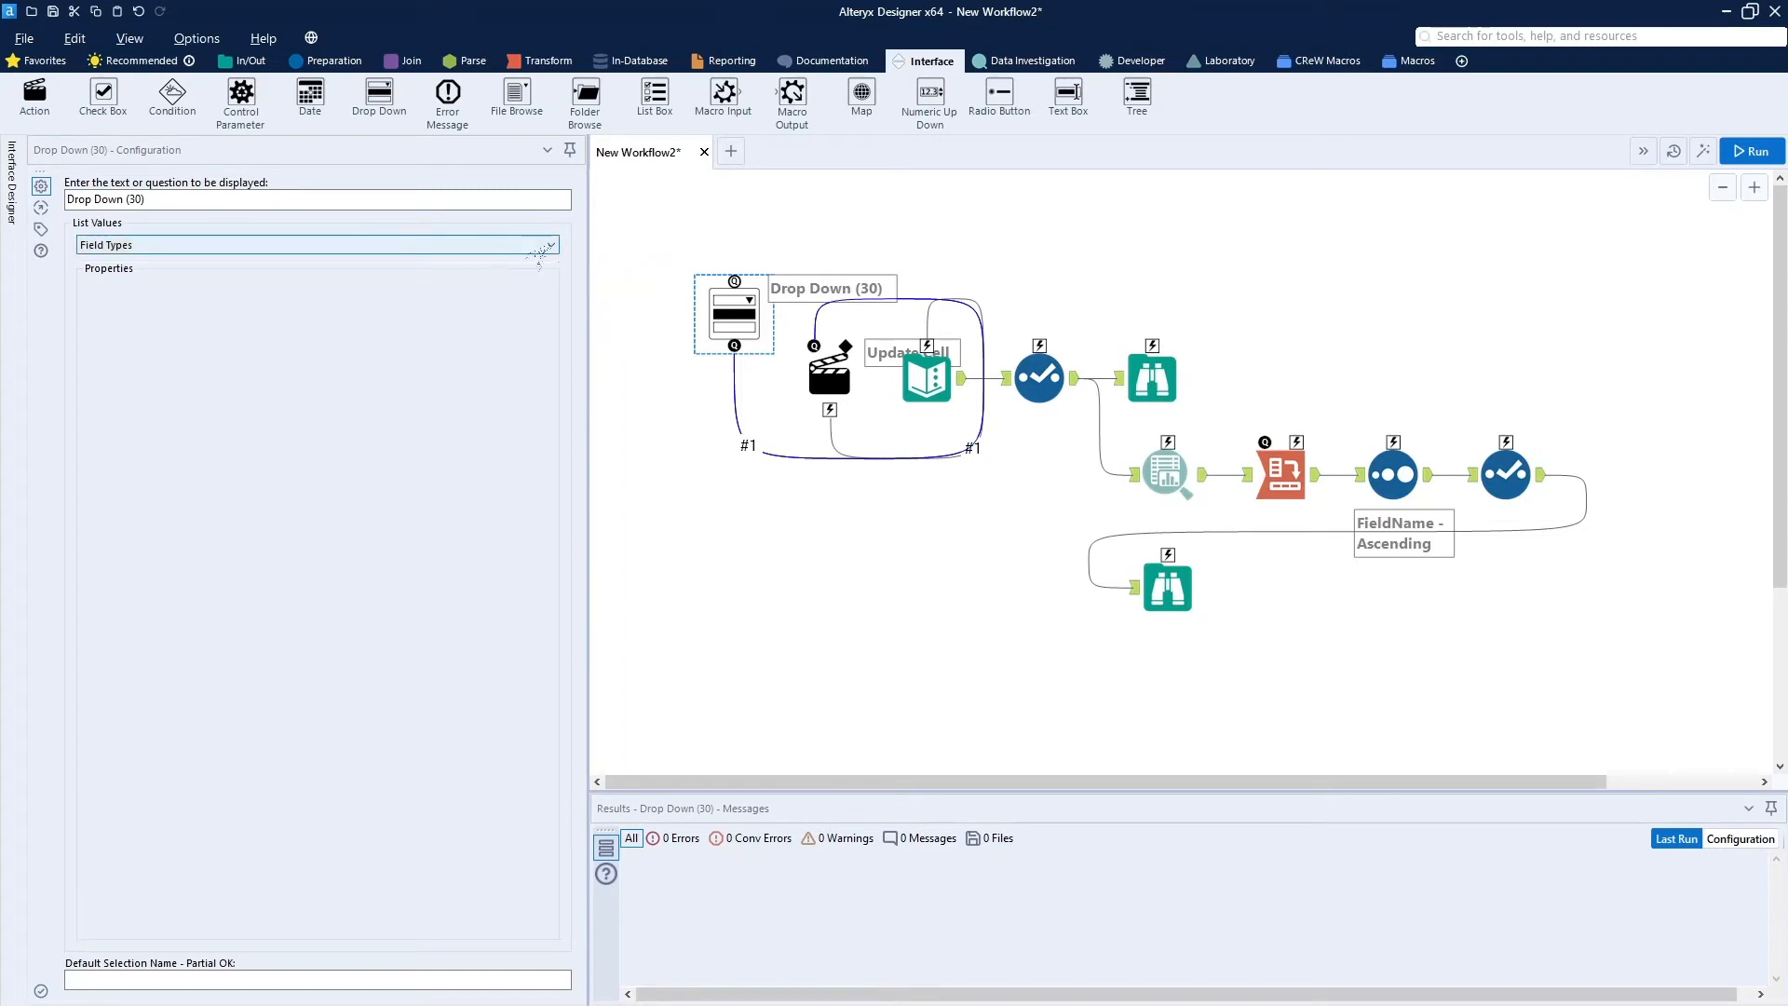
{"action": "left_click", "coordinate": [531, 252]}
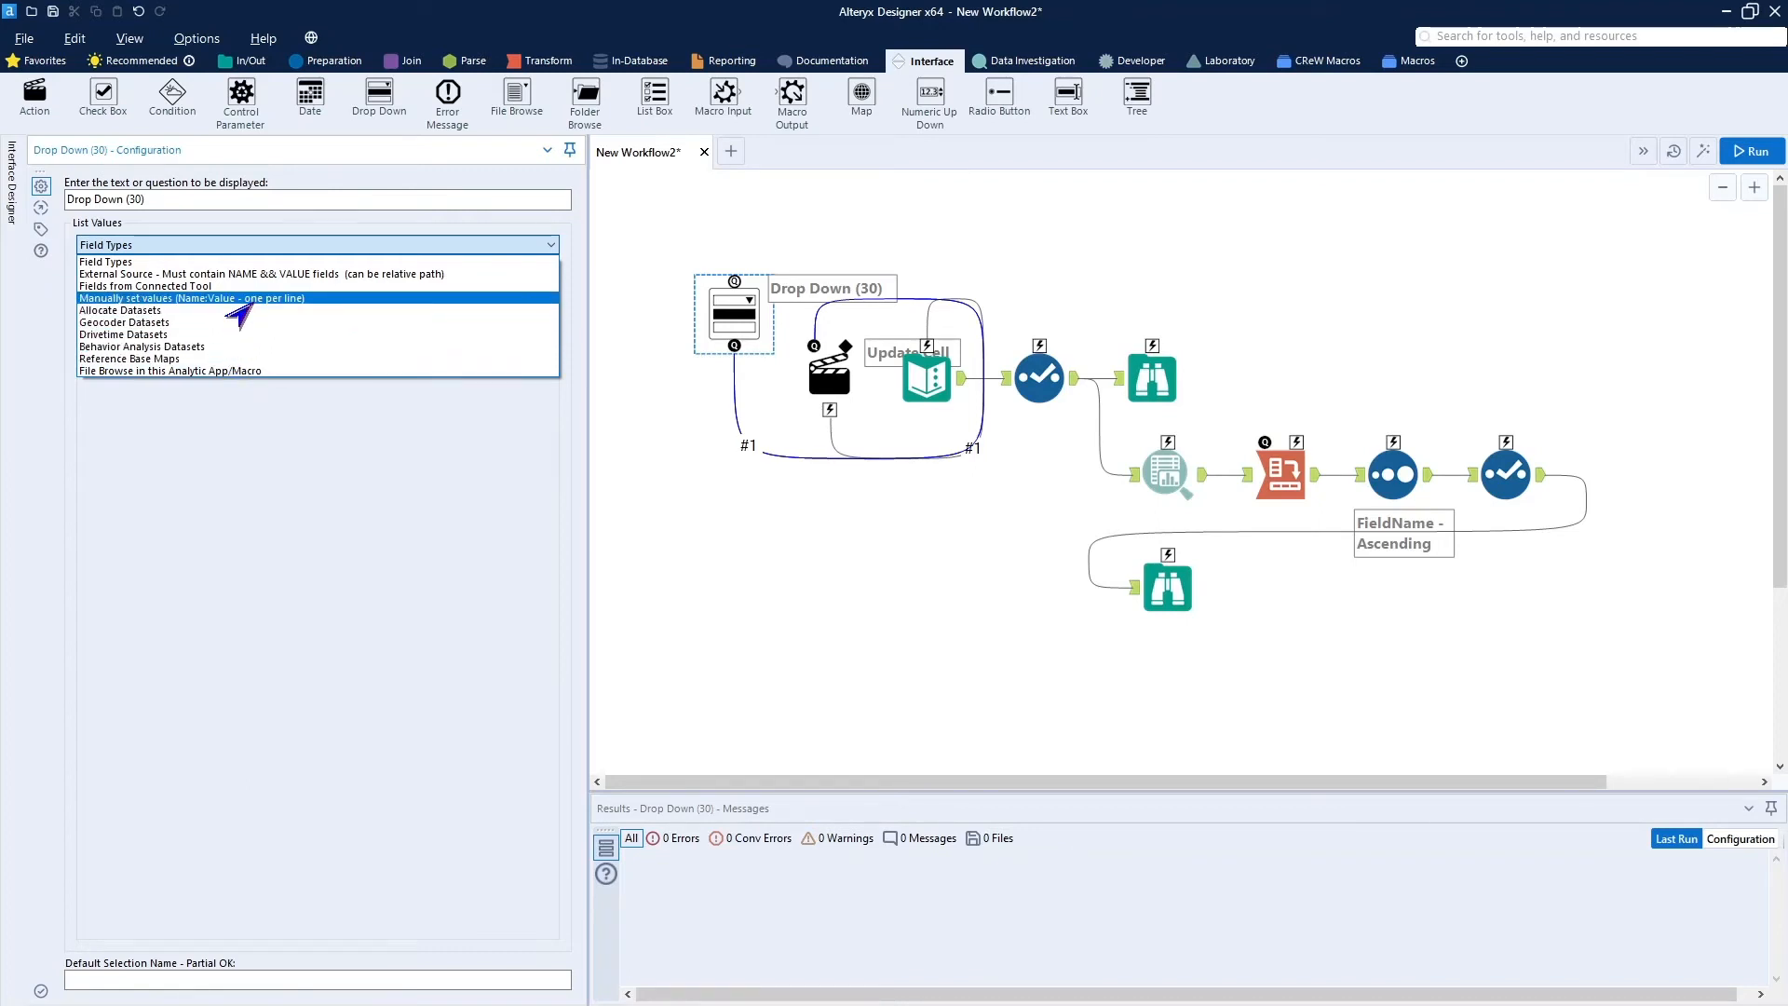
{"action": "left_click", "coordinate": [240, 299]}
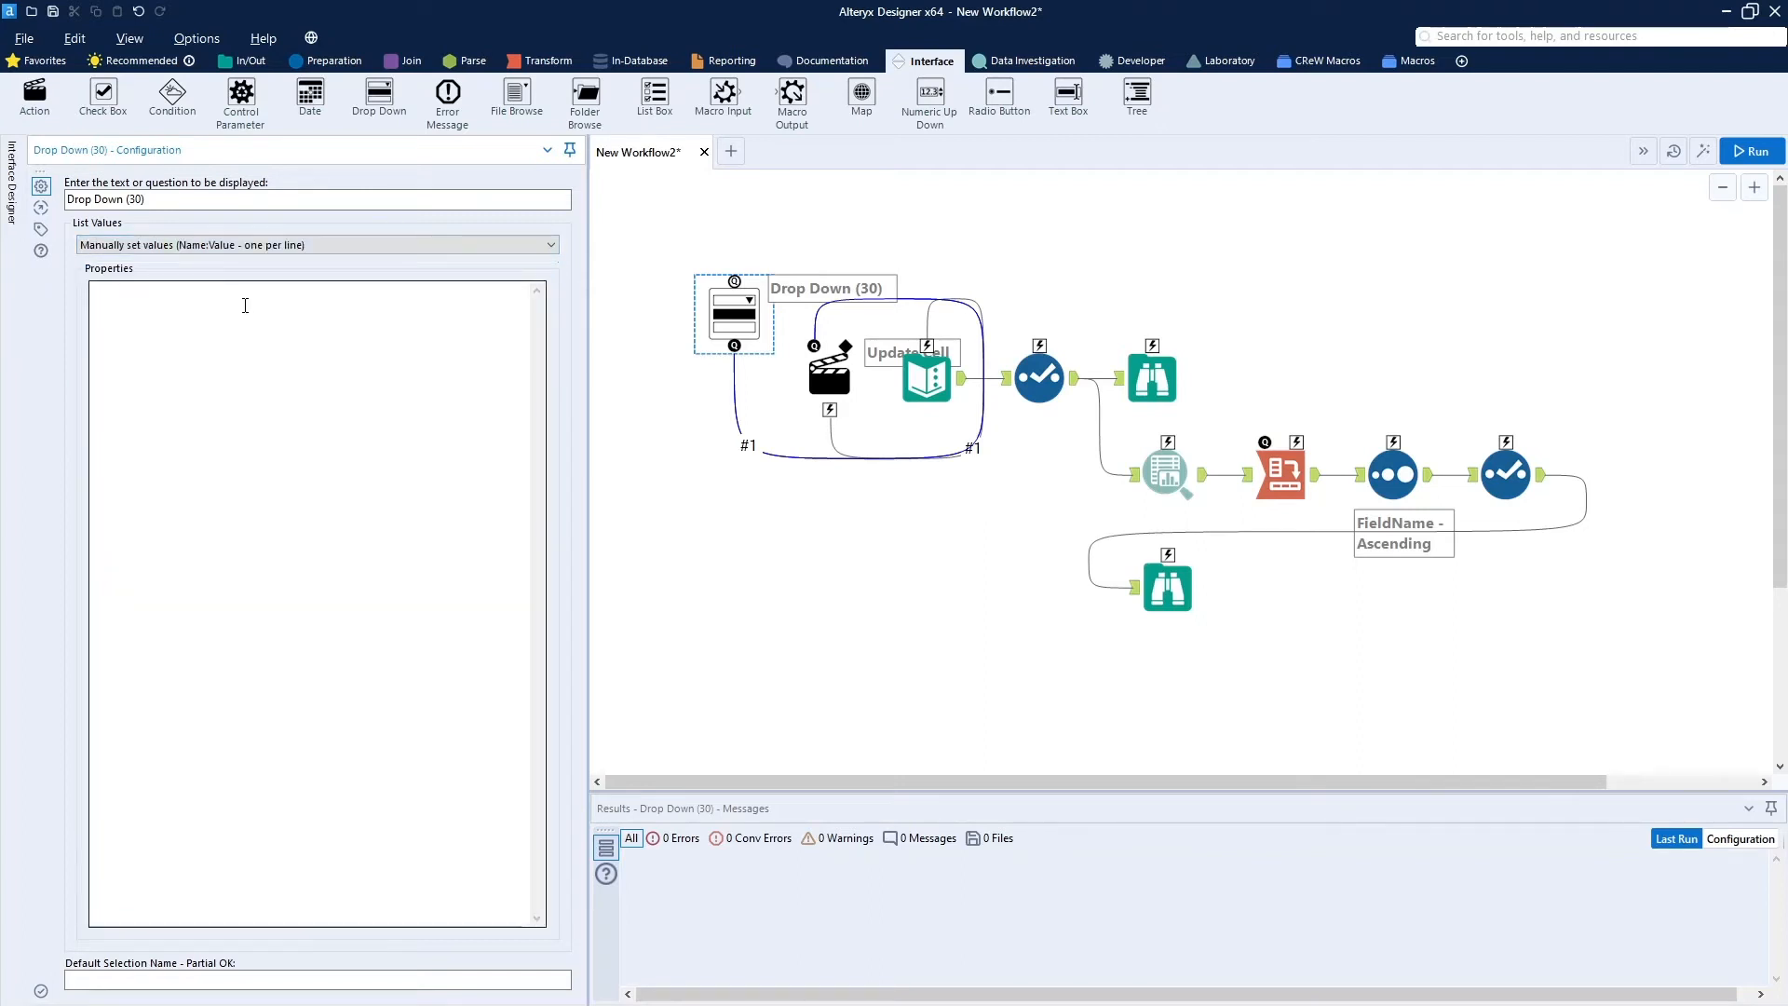
{"action": "left_click", "coordinate": [241, 307]}
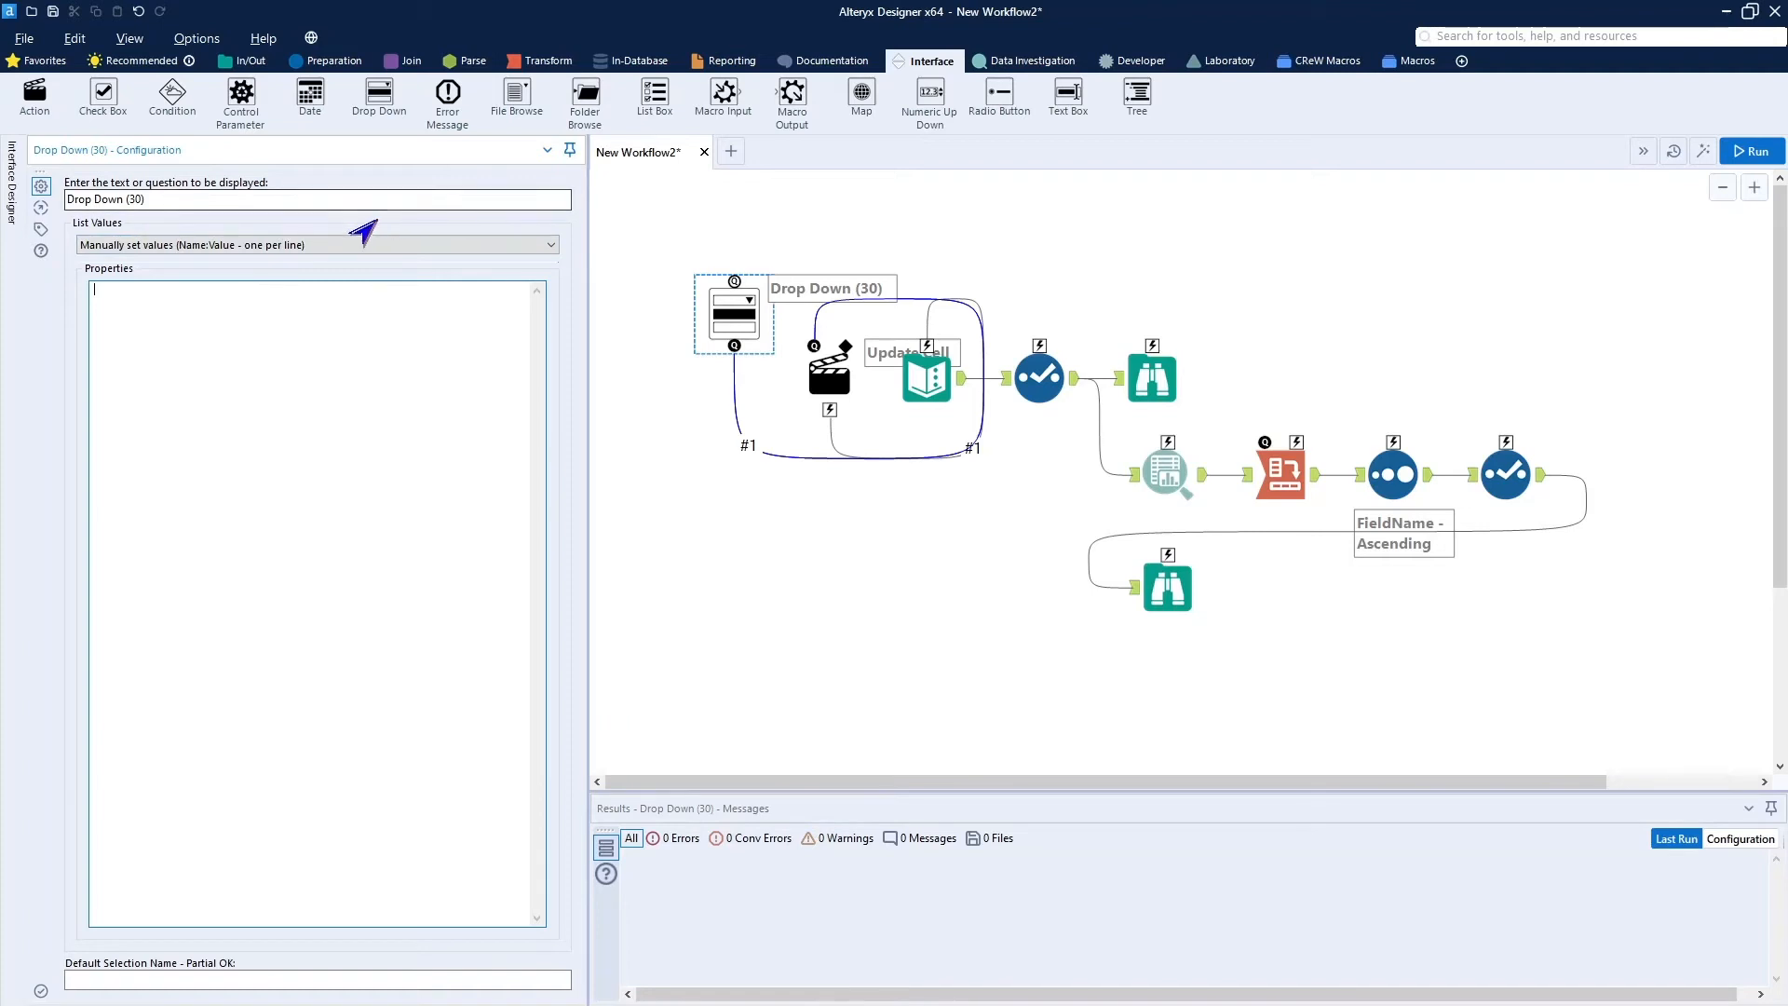
{"action": "left_click", "coordinate": [347, 246]}
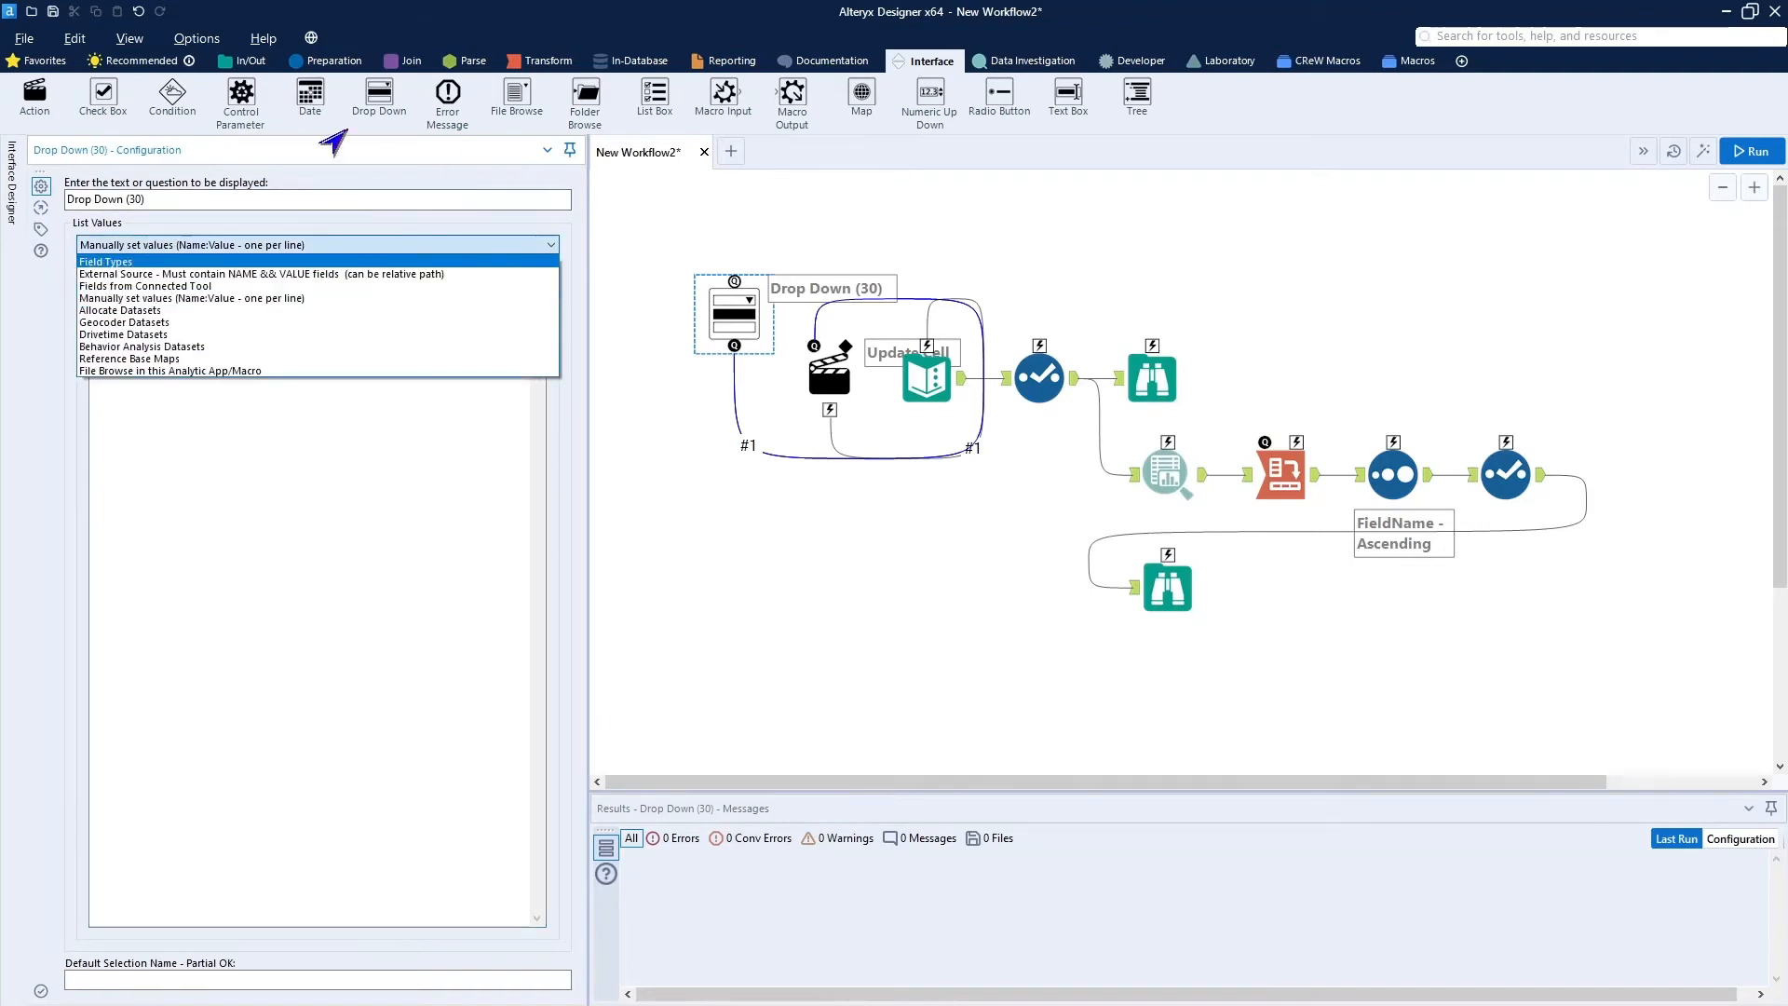
{"action": "left_click", "coordinate": [665, 215]}
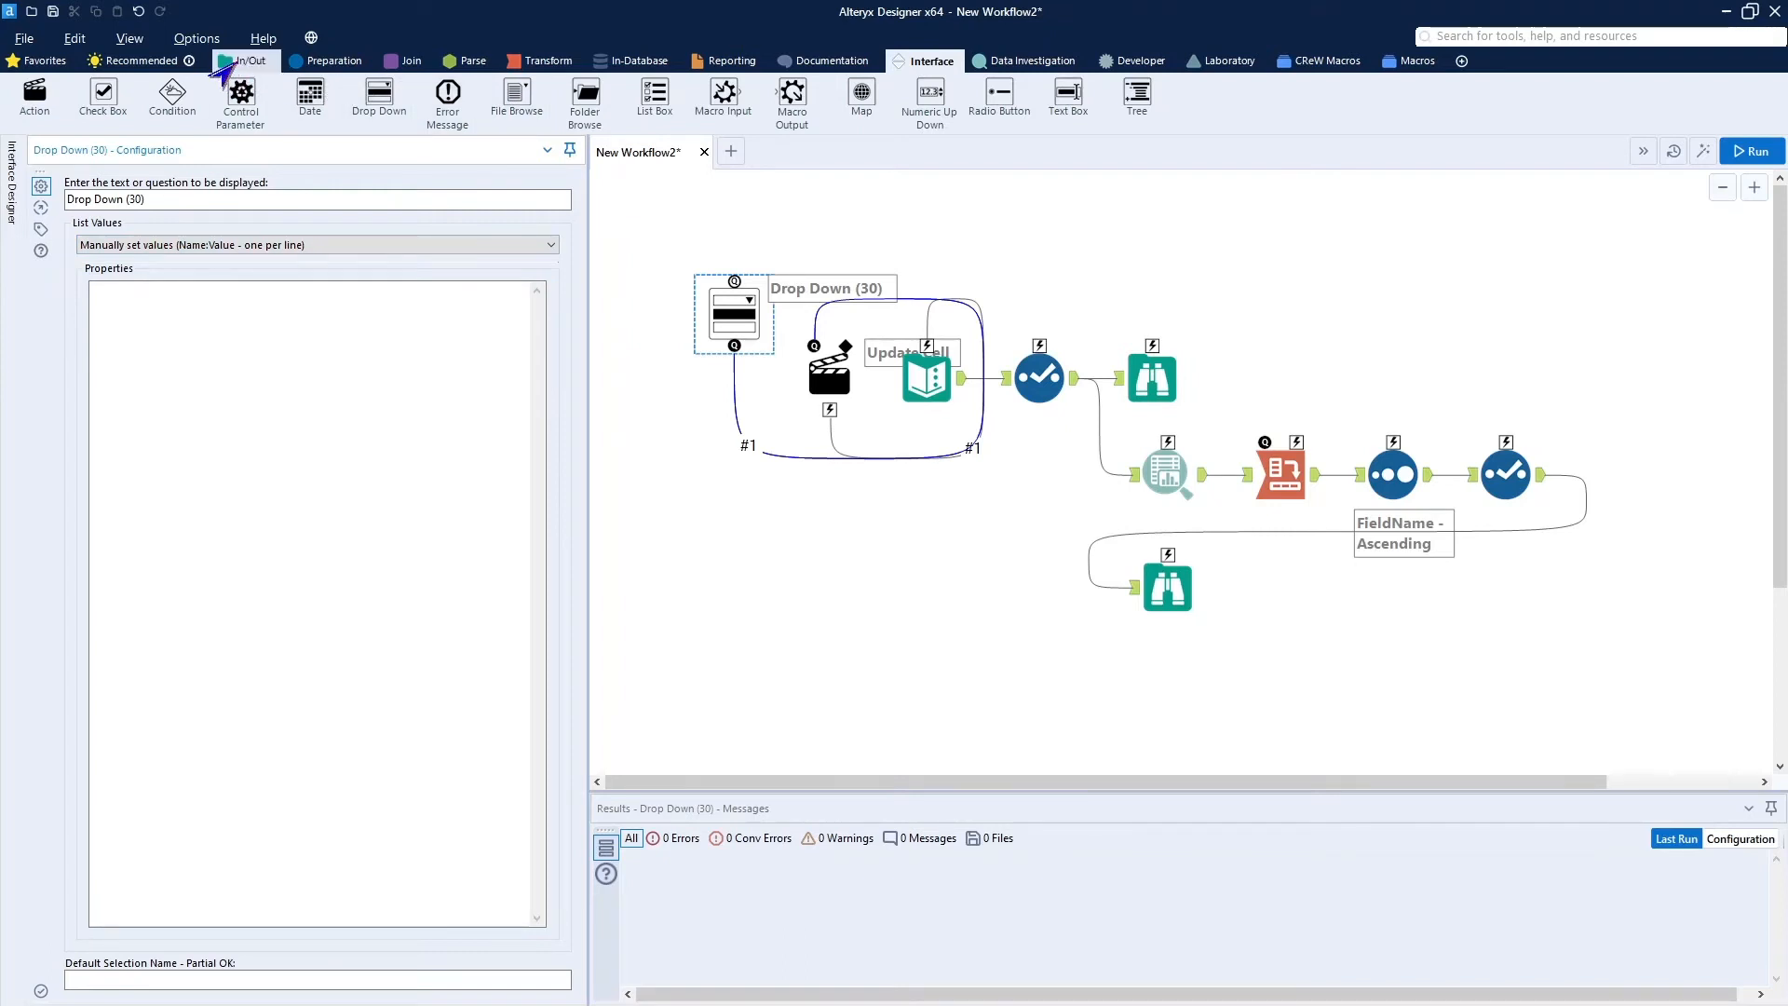
Add a second Text Input tool above the Drop Down and name its first column placement.
{"action": "left_click", "coordinate": [228, 65]}
{"action": "left_click_drag", "start_coordinate": [448, 93], "coordinate": [638, 219]}
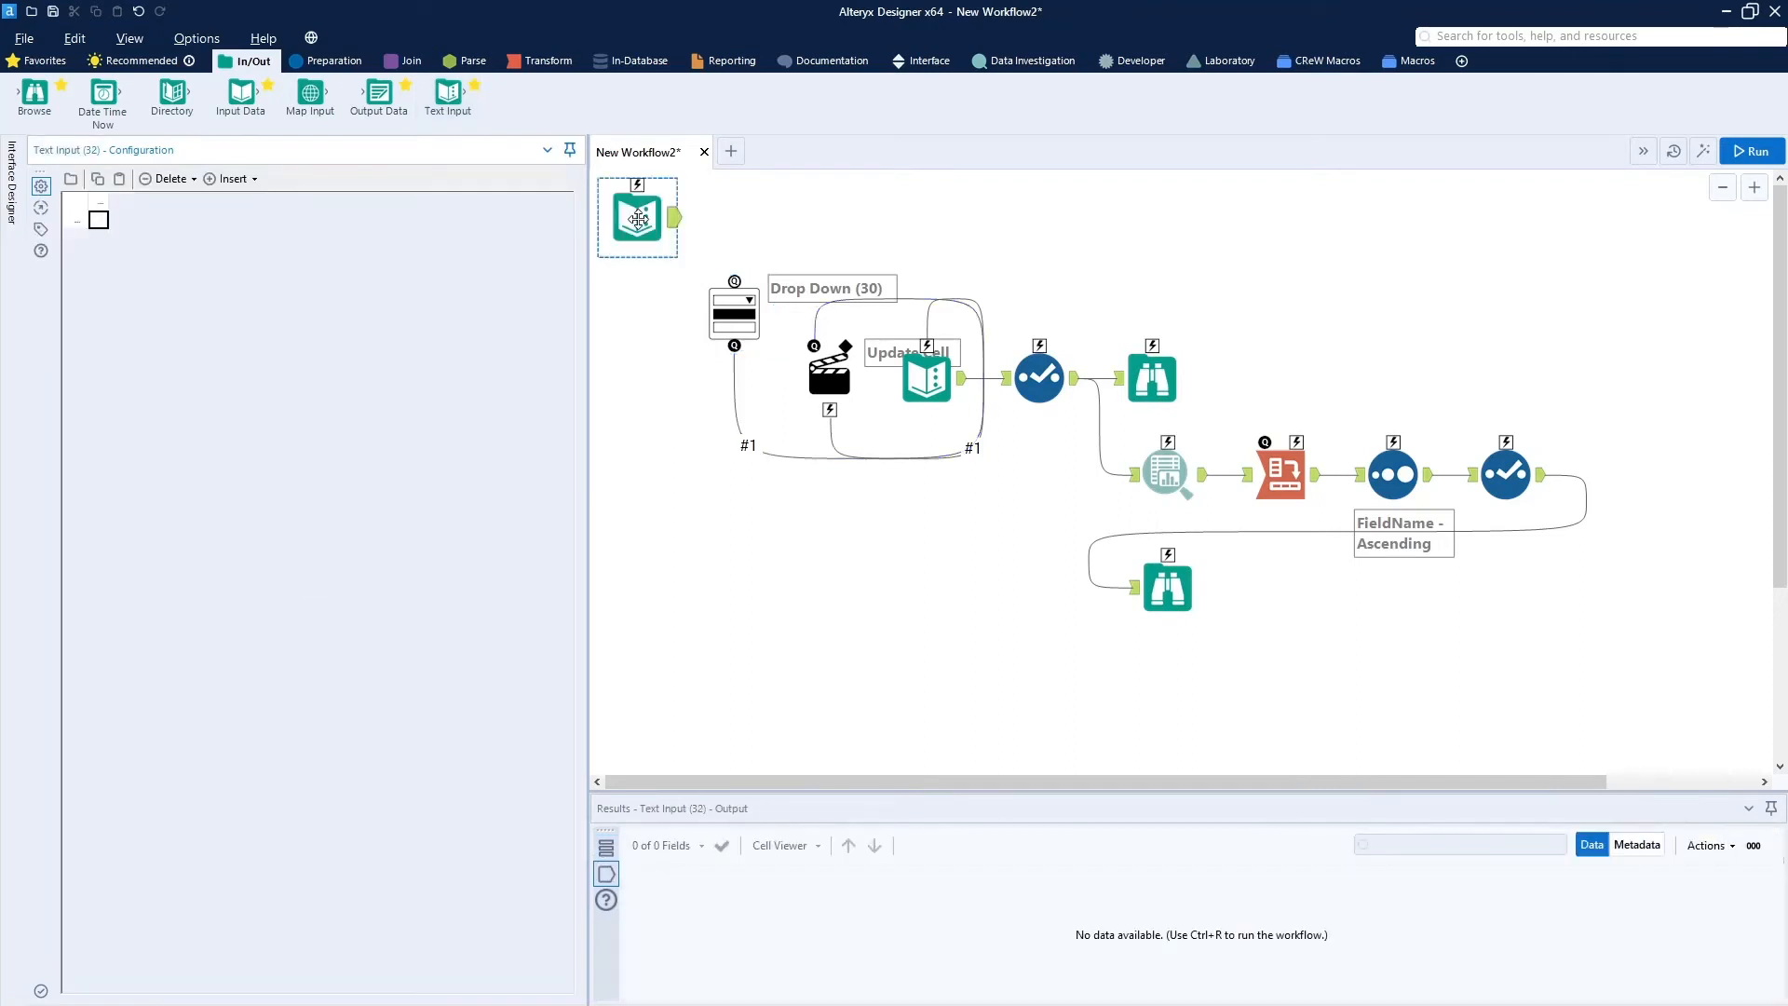
{"action": "left_click", "coordinate": [91, 209]}
{"action": "type", "text": "placement"}
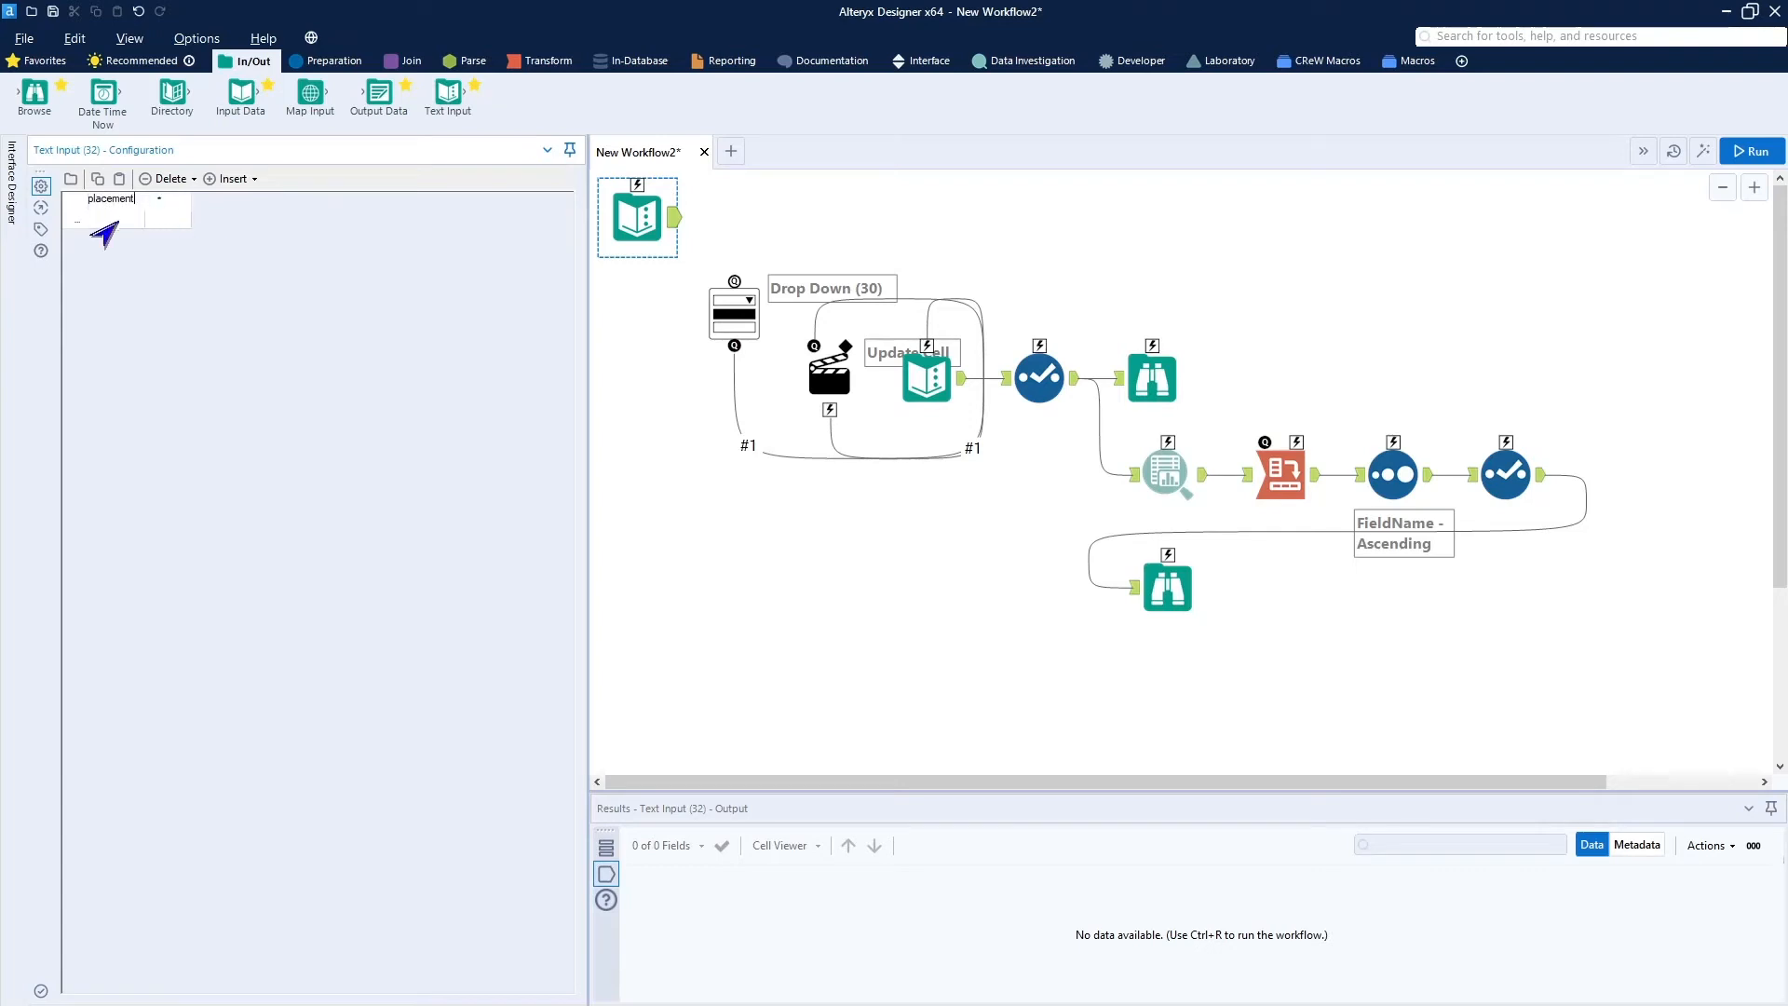
Enter First, Second and Third as rows of the placement column and connect this Text Input to the Drop Down tool.
{"action": "left_click", "coordinate": [111, 225]}
{"action": "type", "text": "Firs"}
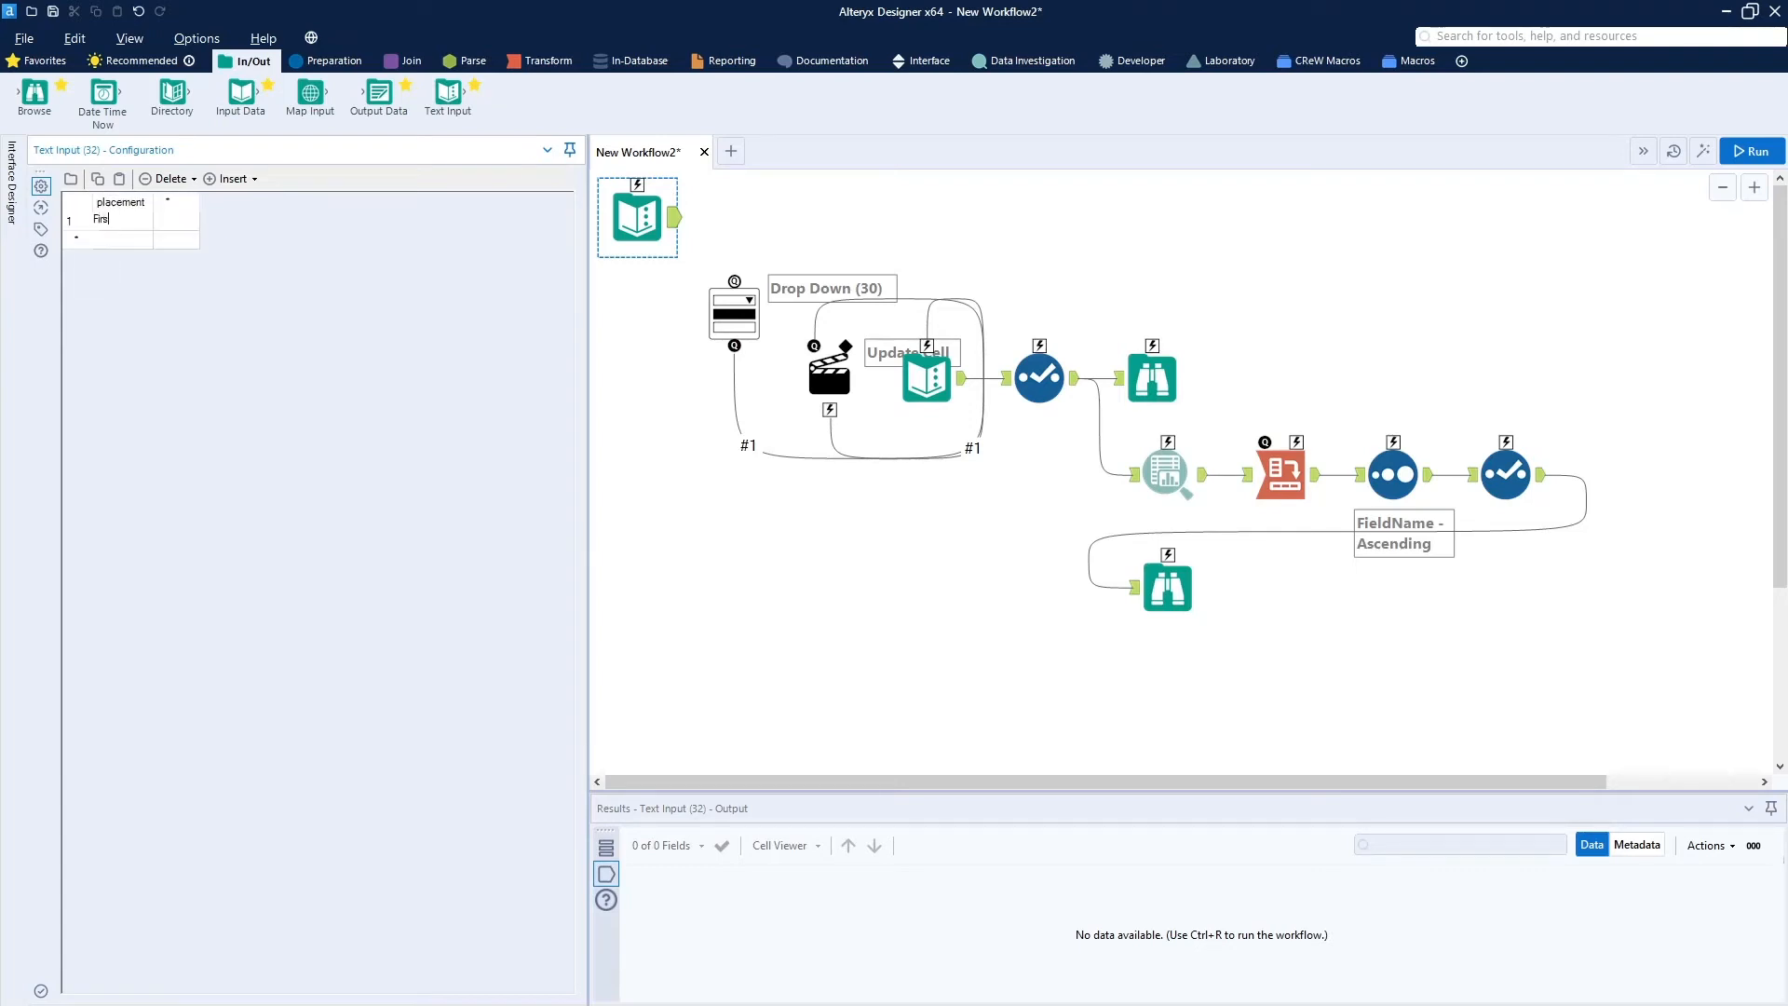
{"action": "type", "text": "tr"}
{"action": "key", "text": "Return"}
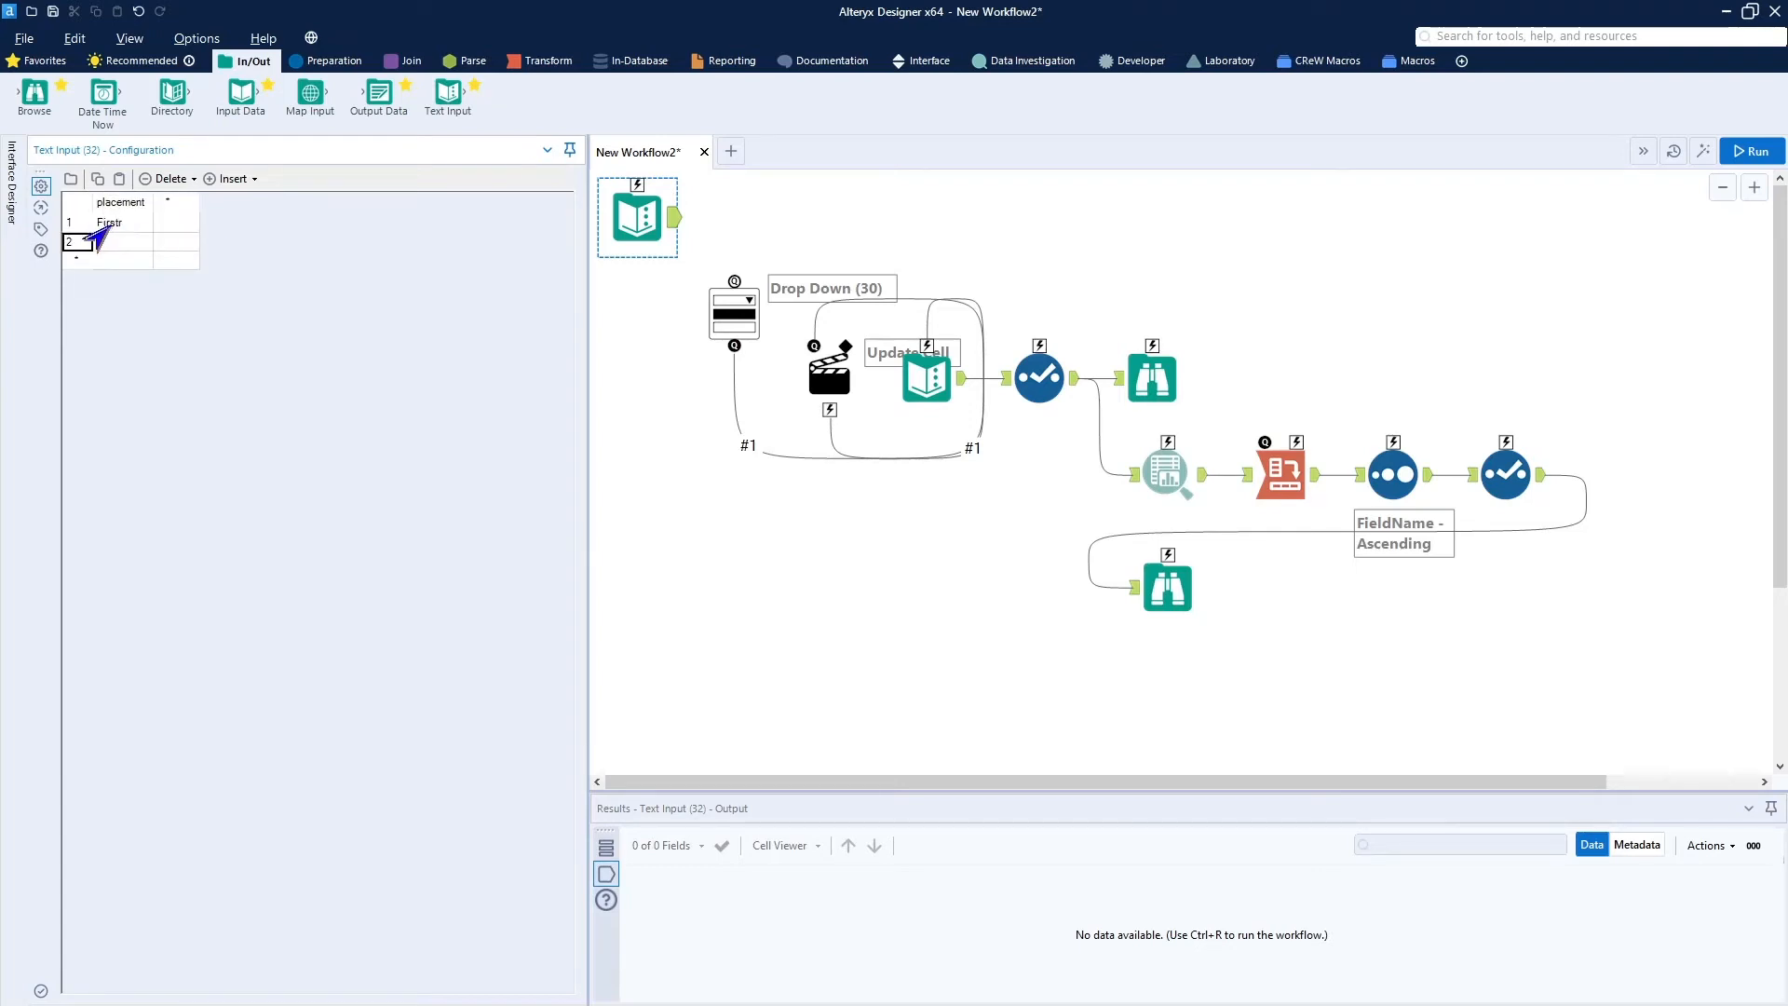
{"action": "key", "text": "Up"}
{"action": "type", "text": "F"}
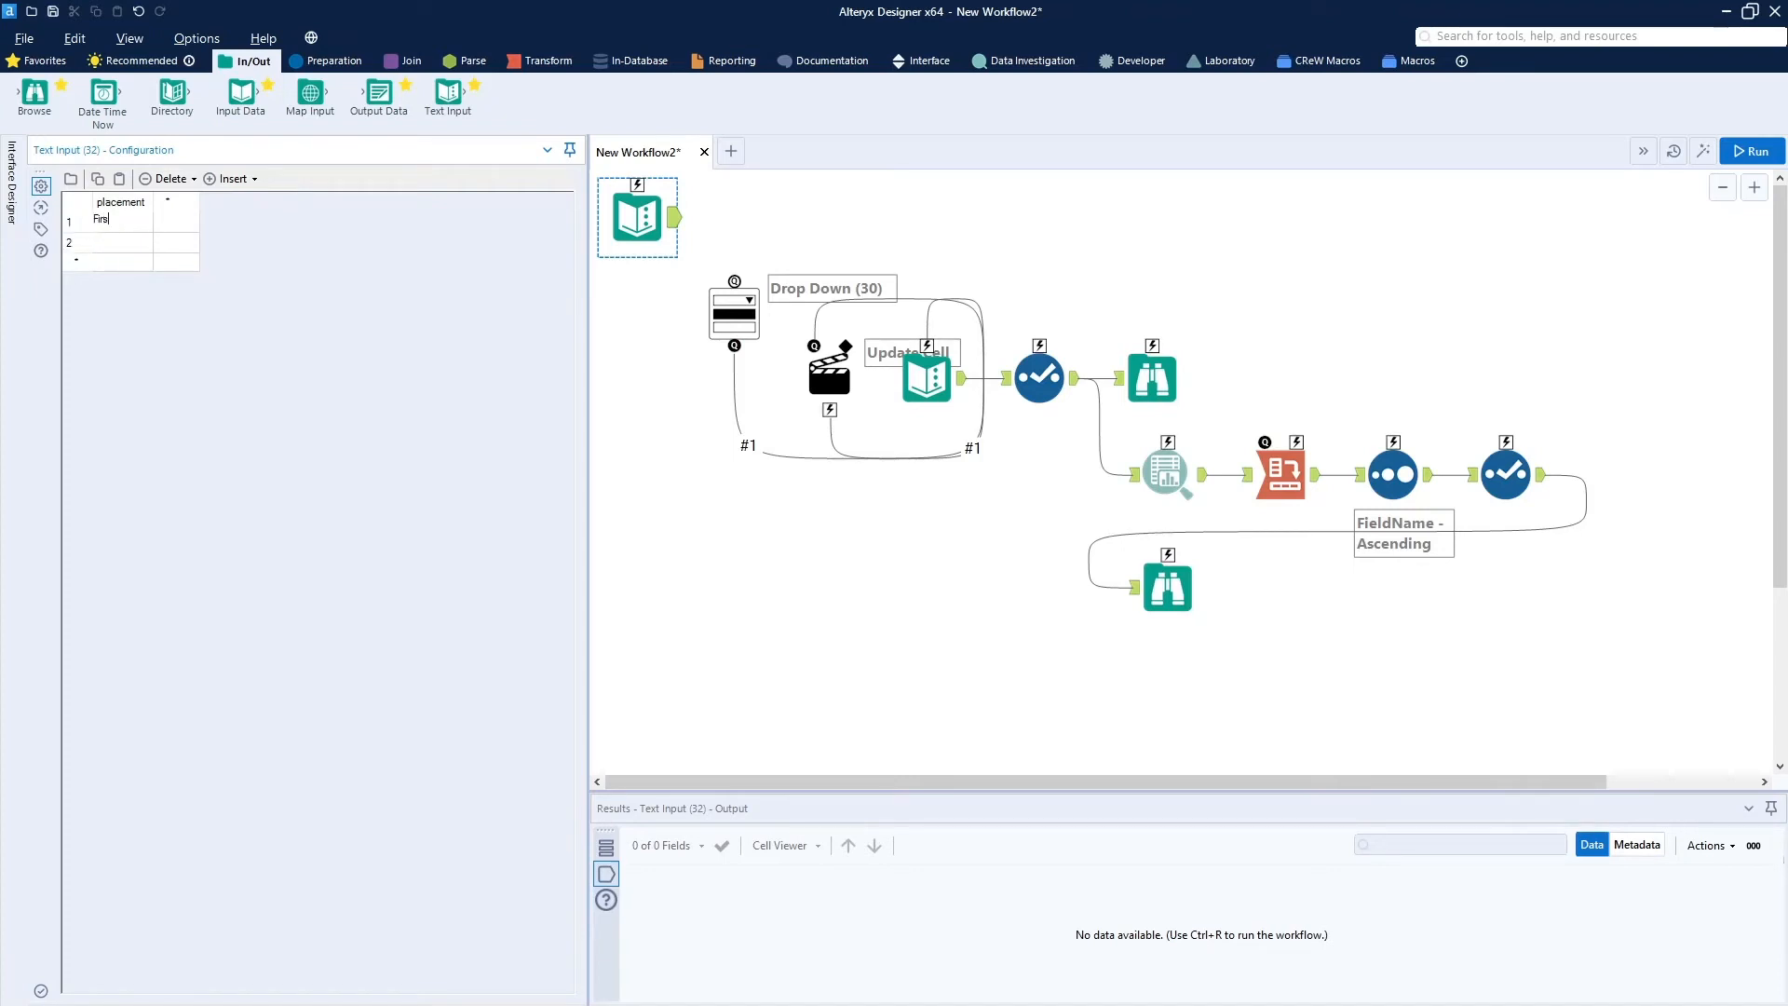
{"action": "key", "text": "Return"}
{"action": "type", "text": "Second"}
{"action": "key", "text": "Return"}
{"action": "type", "text": "T"}
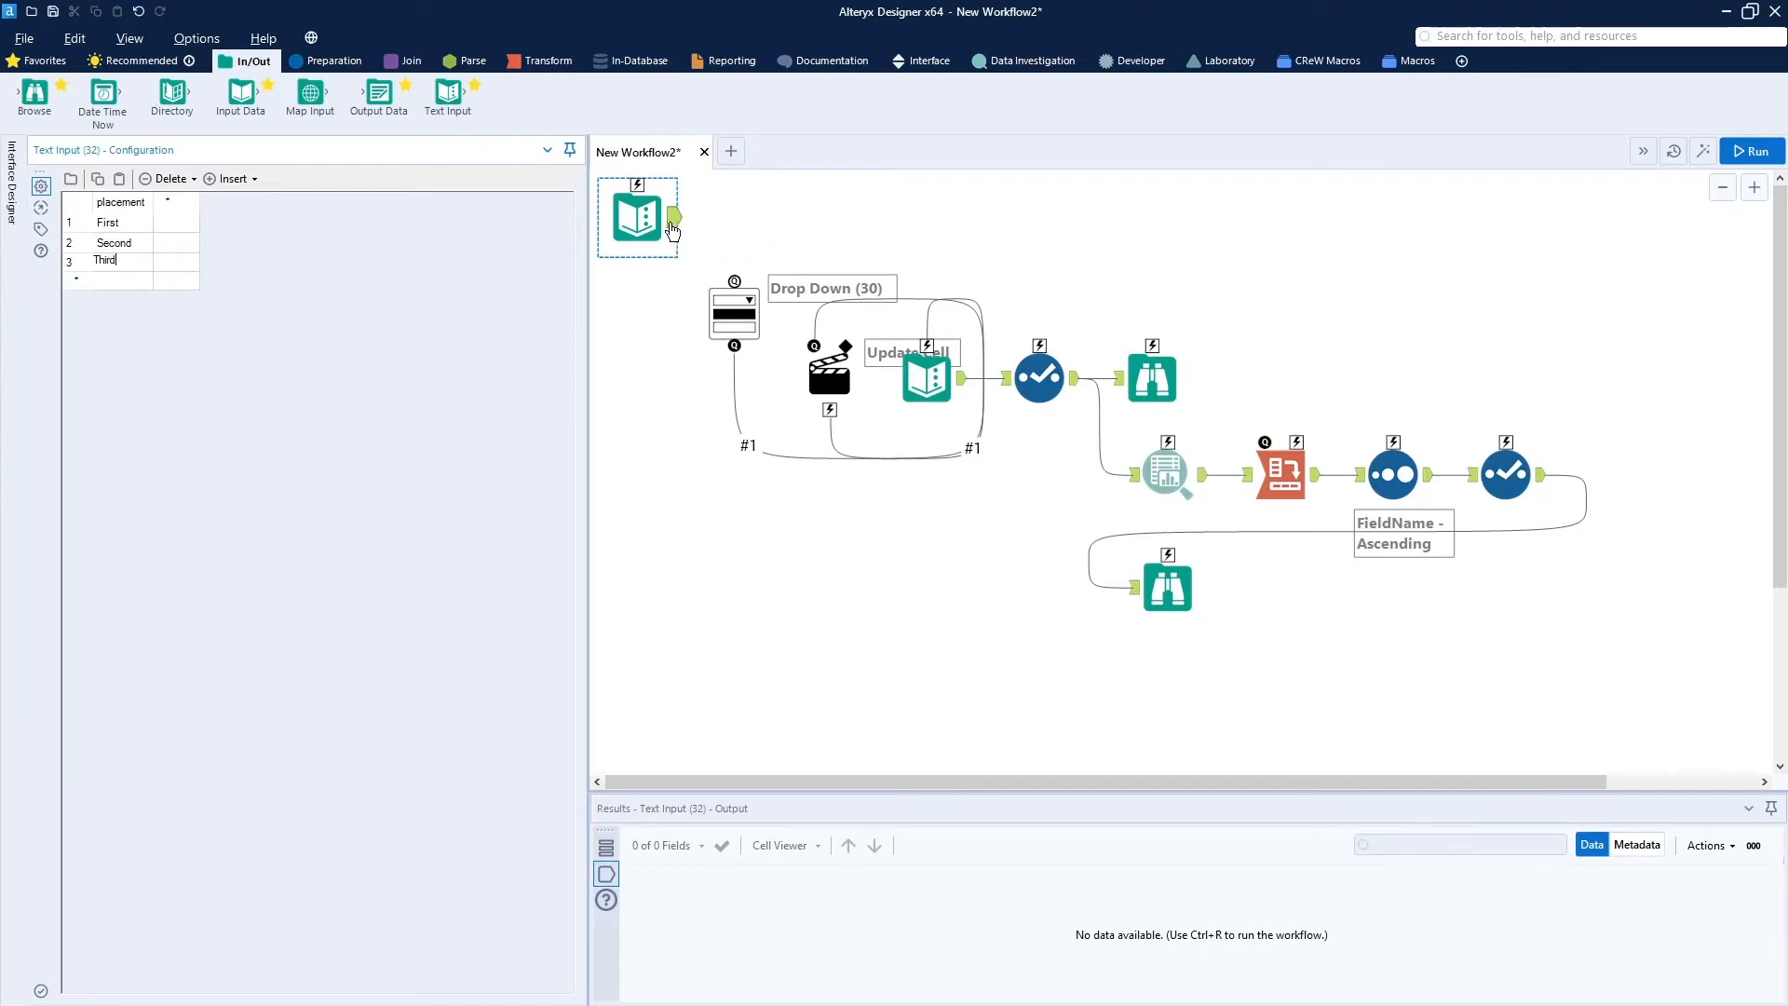
{"action": "left_click_drag", "start_coordinate": [672, 230], "coordinate": [734, 283]}
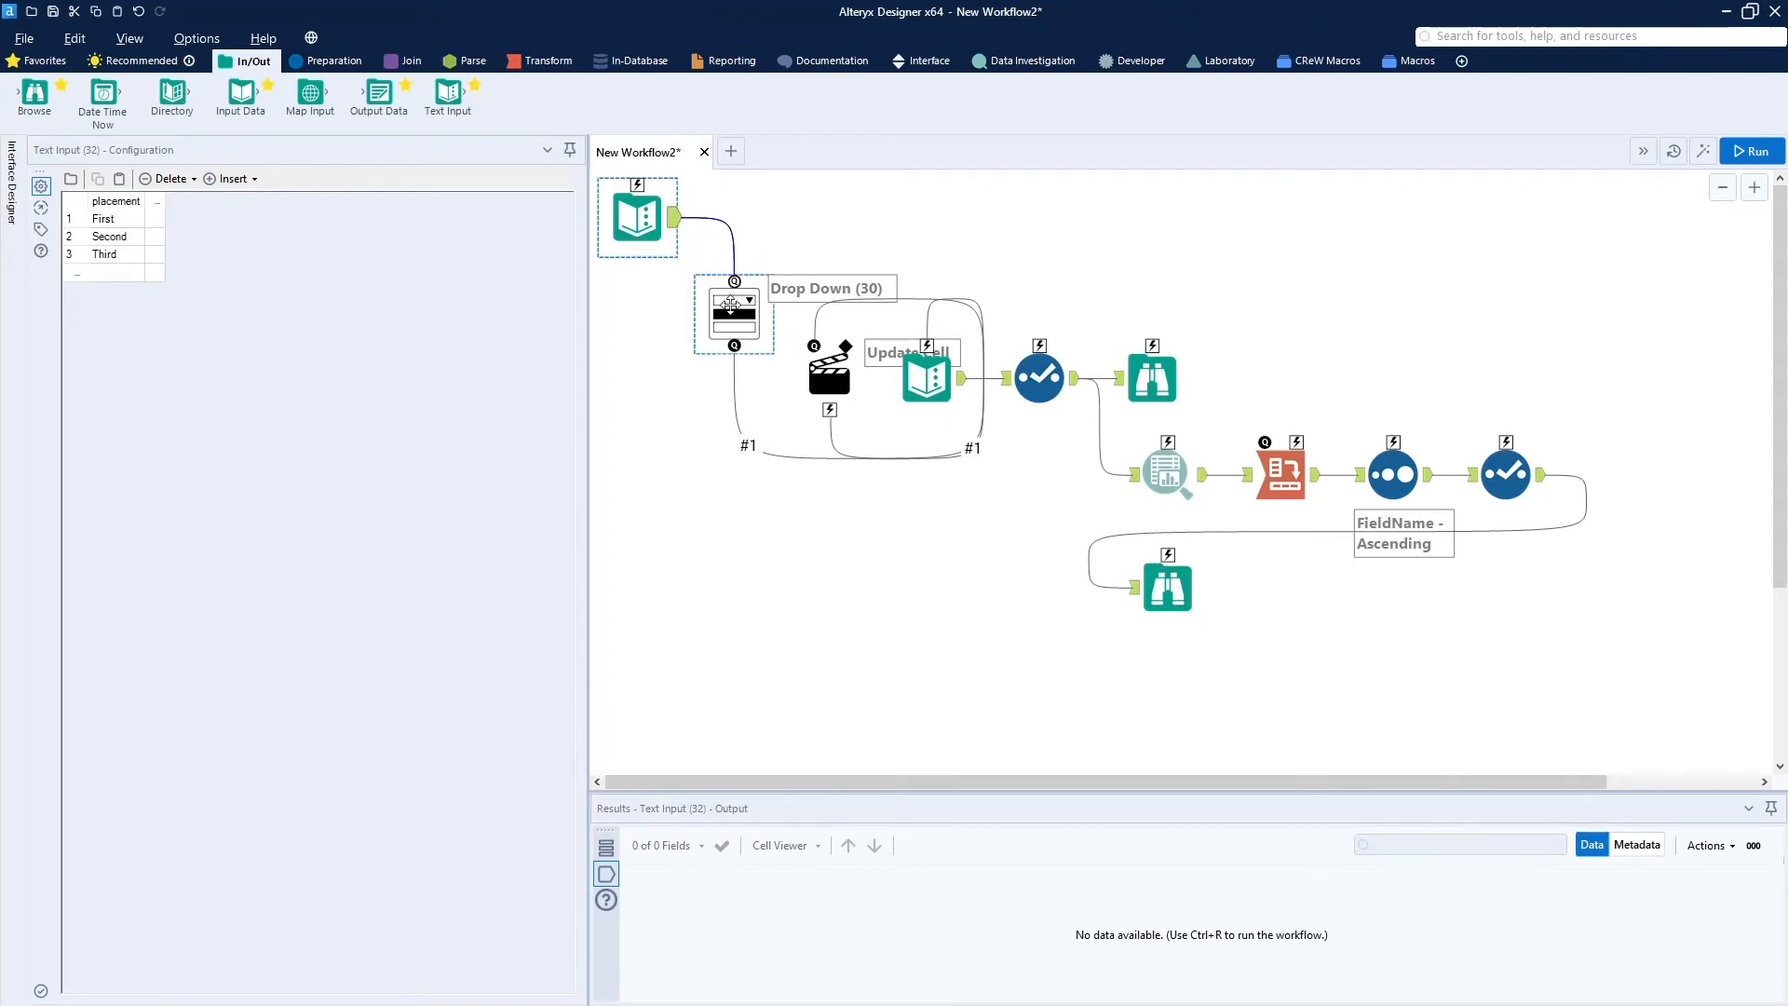
{"action": "left_click", "coordinate": [734, 315]}
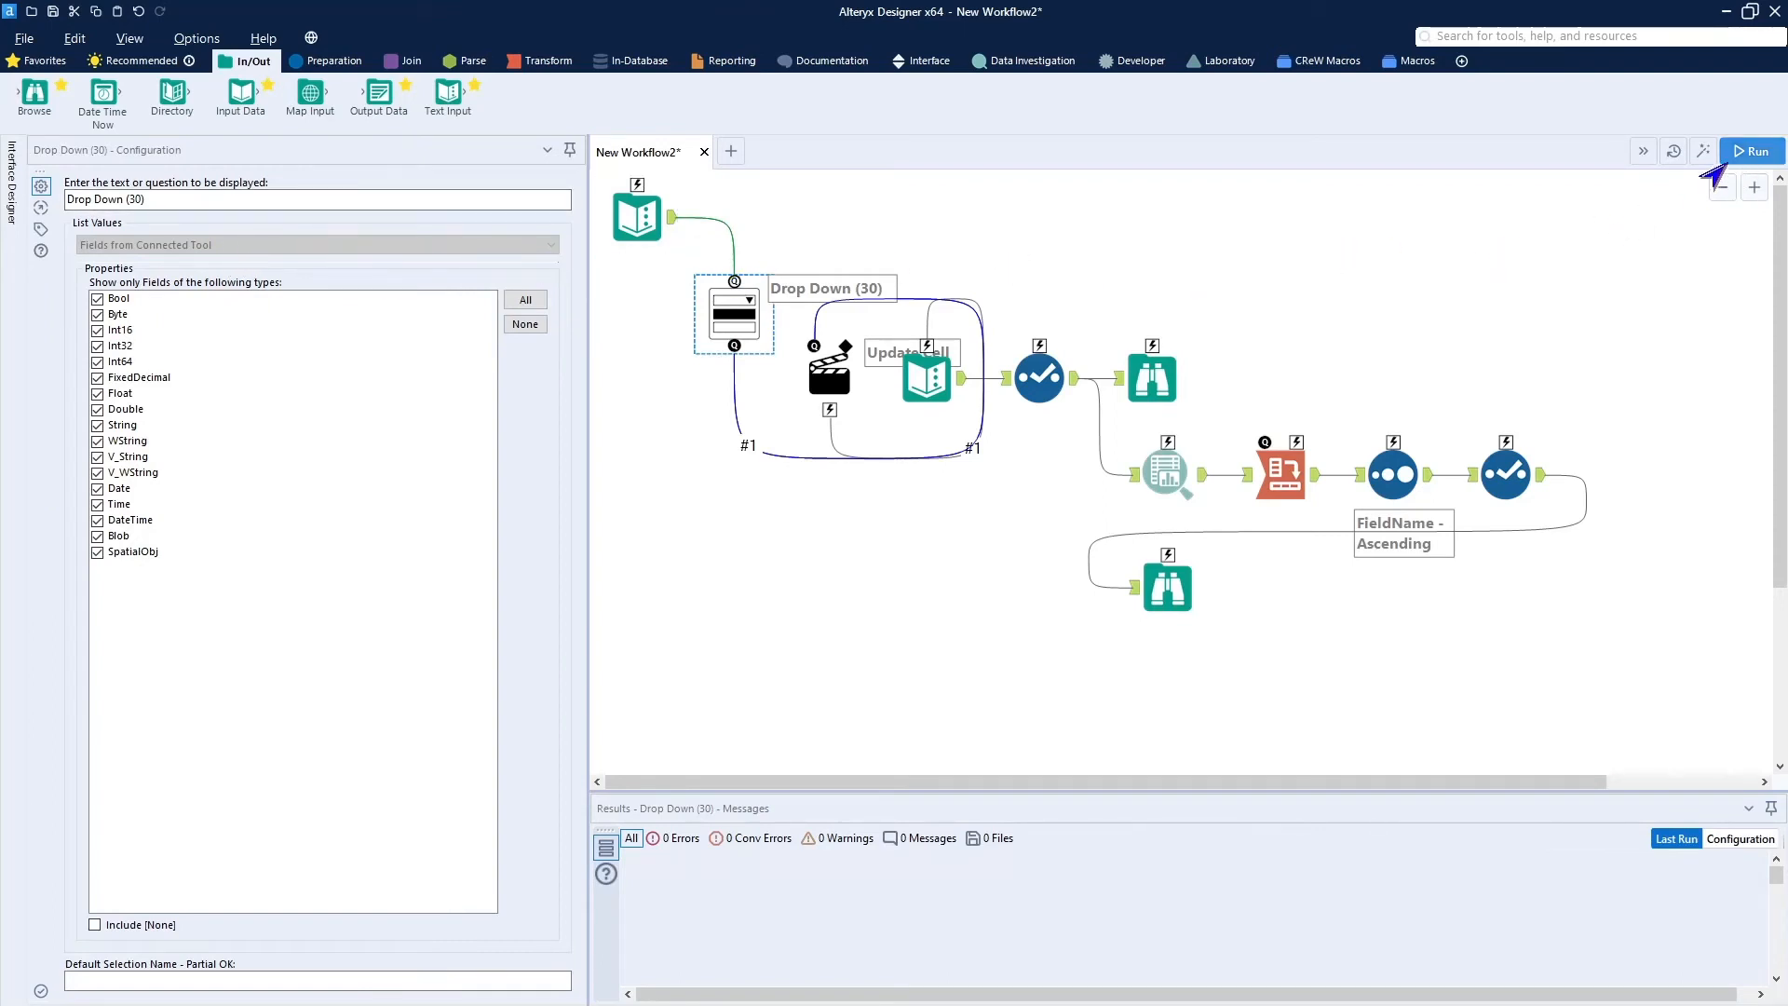
Launch the analytic app, check the choices offered by the Drop Down question, and cancel the app.
{"action": "left_click", "coordinate": [1702, 156]}
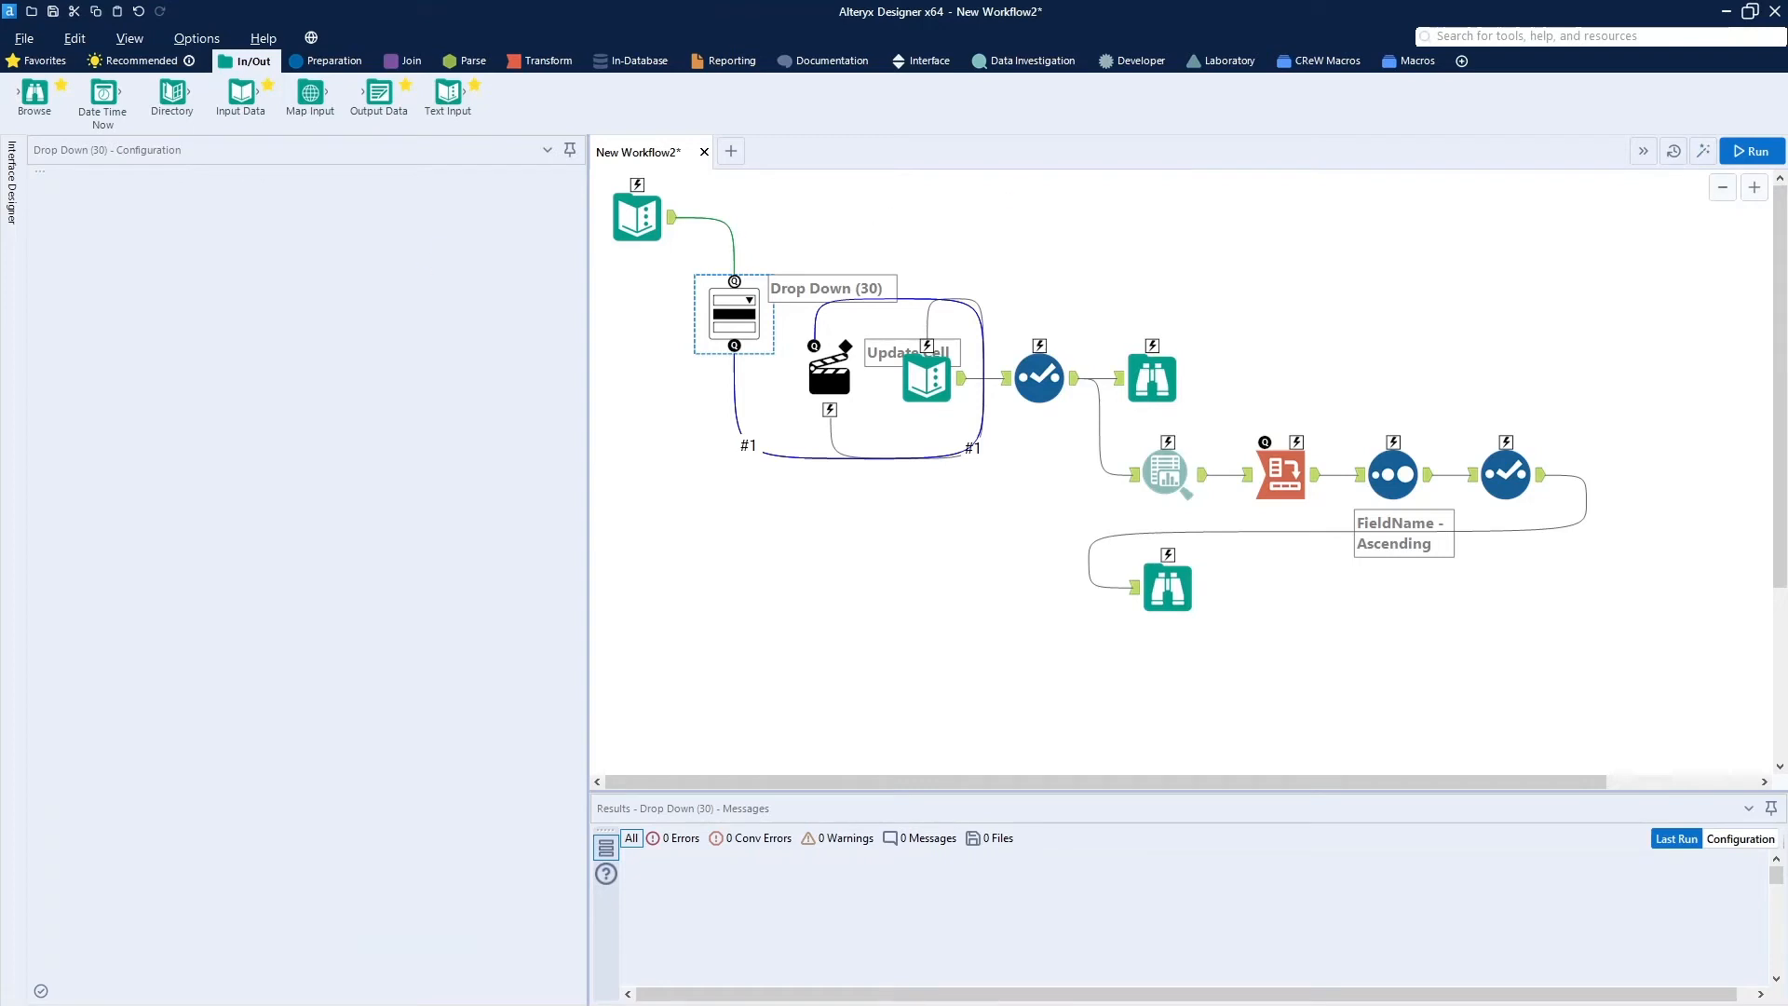
{"action": "left_click_drag", "start_coordinate": [527, 328], "coordinate": [766, 284]}
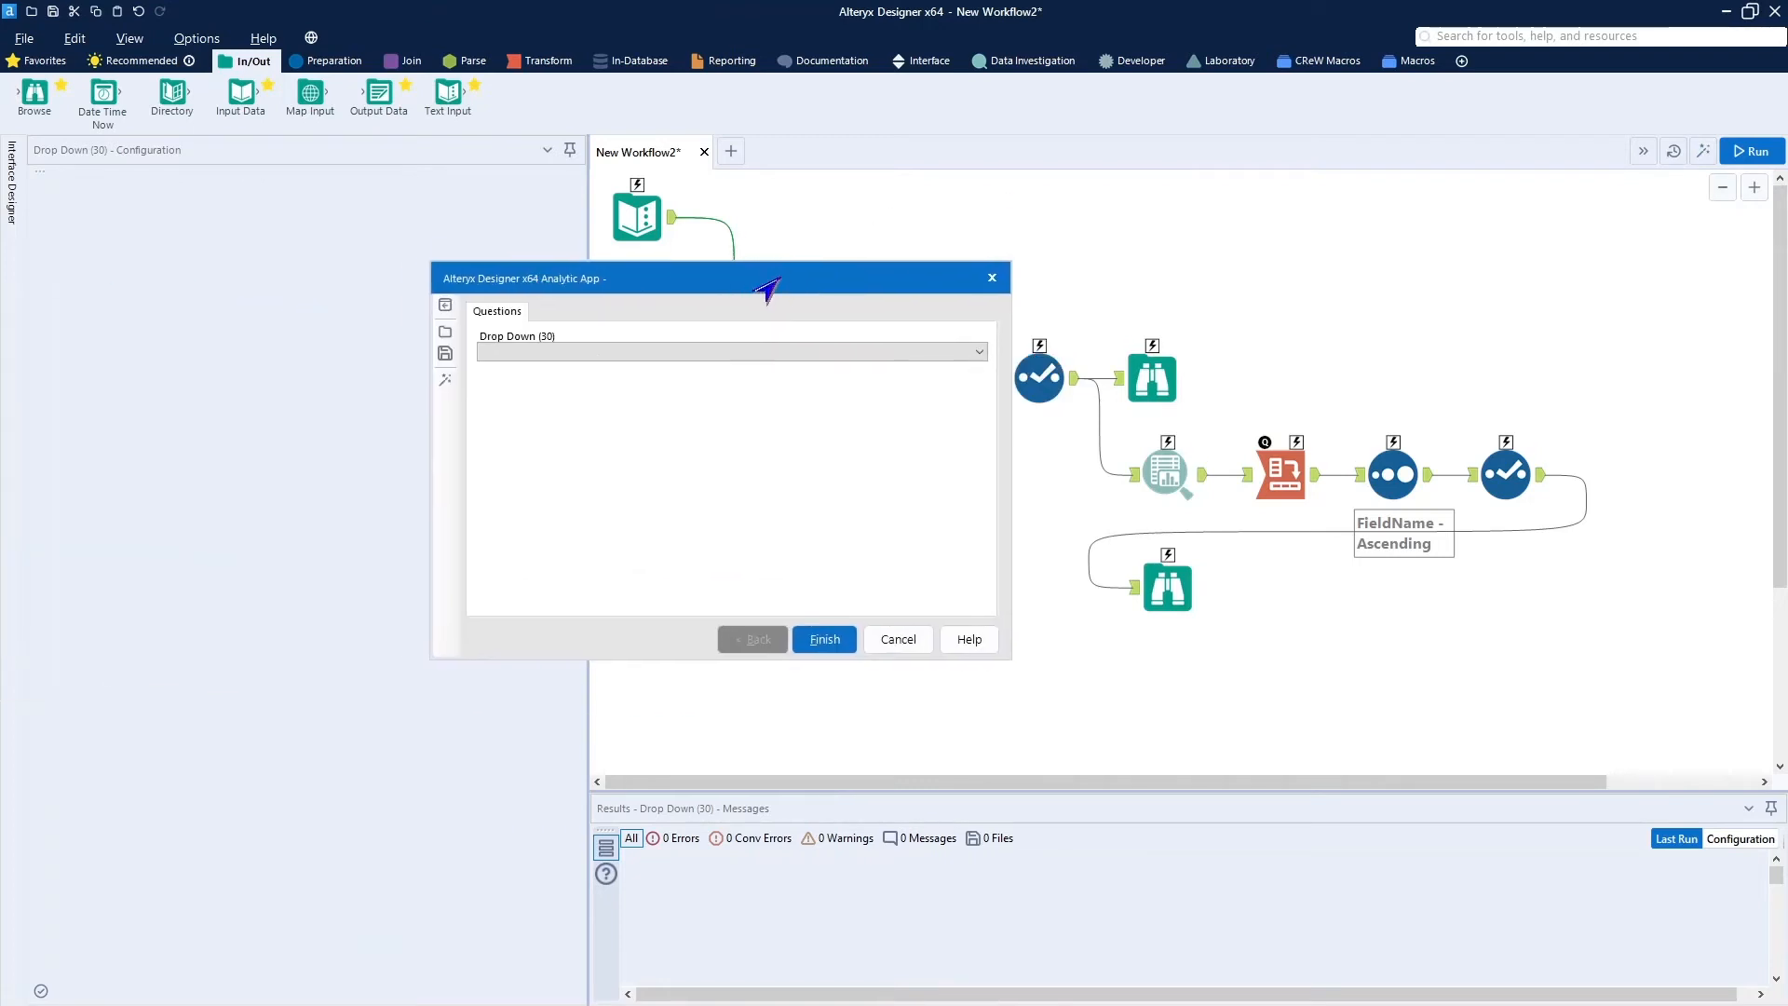
{"action": "left_click", "coordinate": [978, 354]}
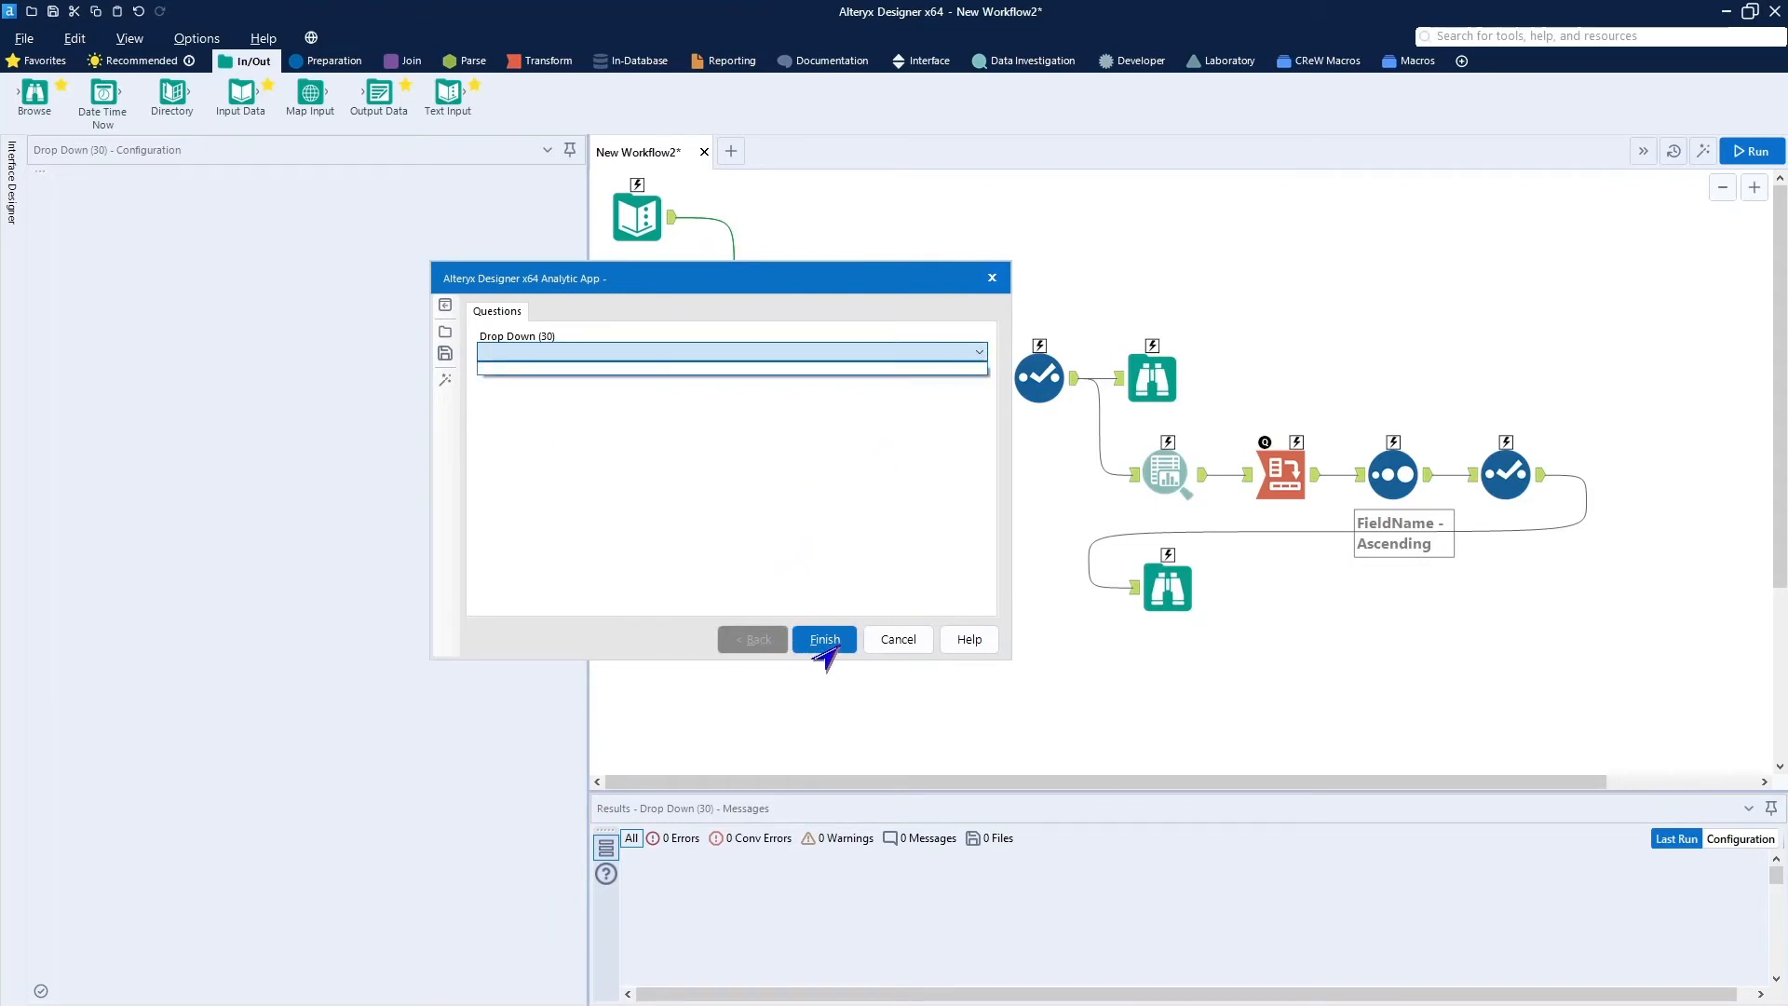
{"action": "left_click", "coordinate": [892, 647]}
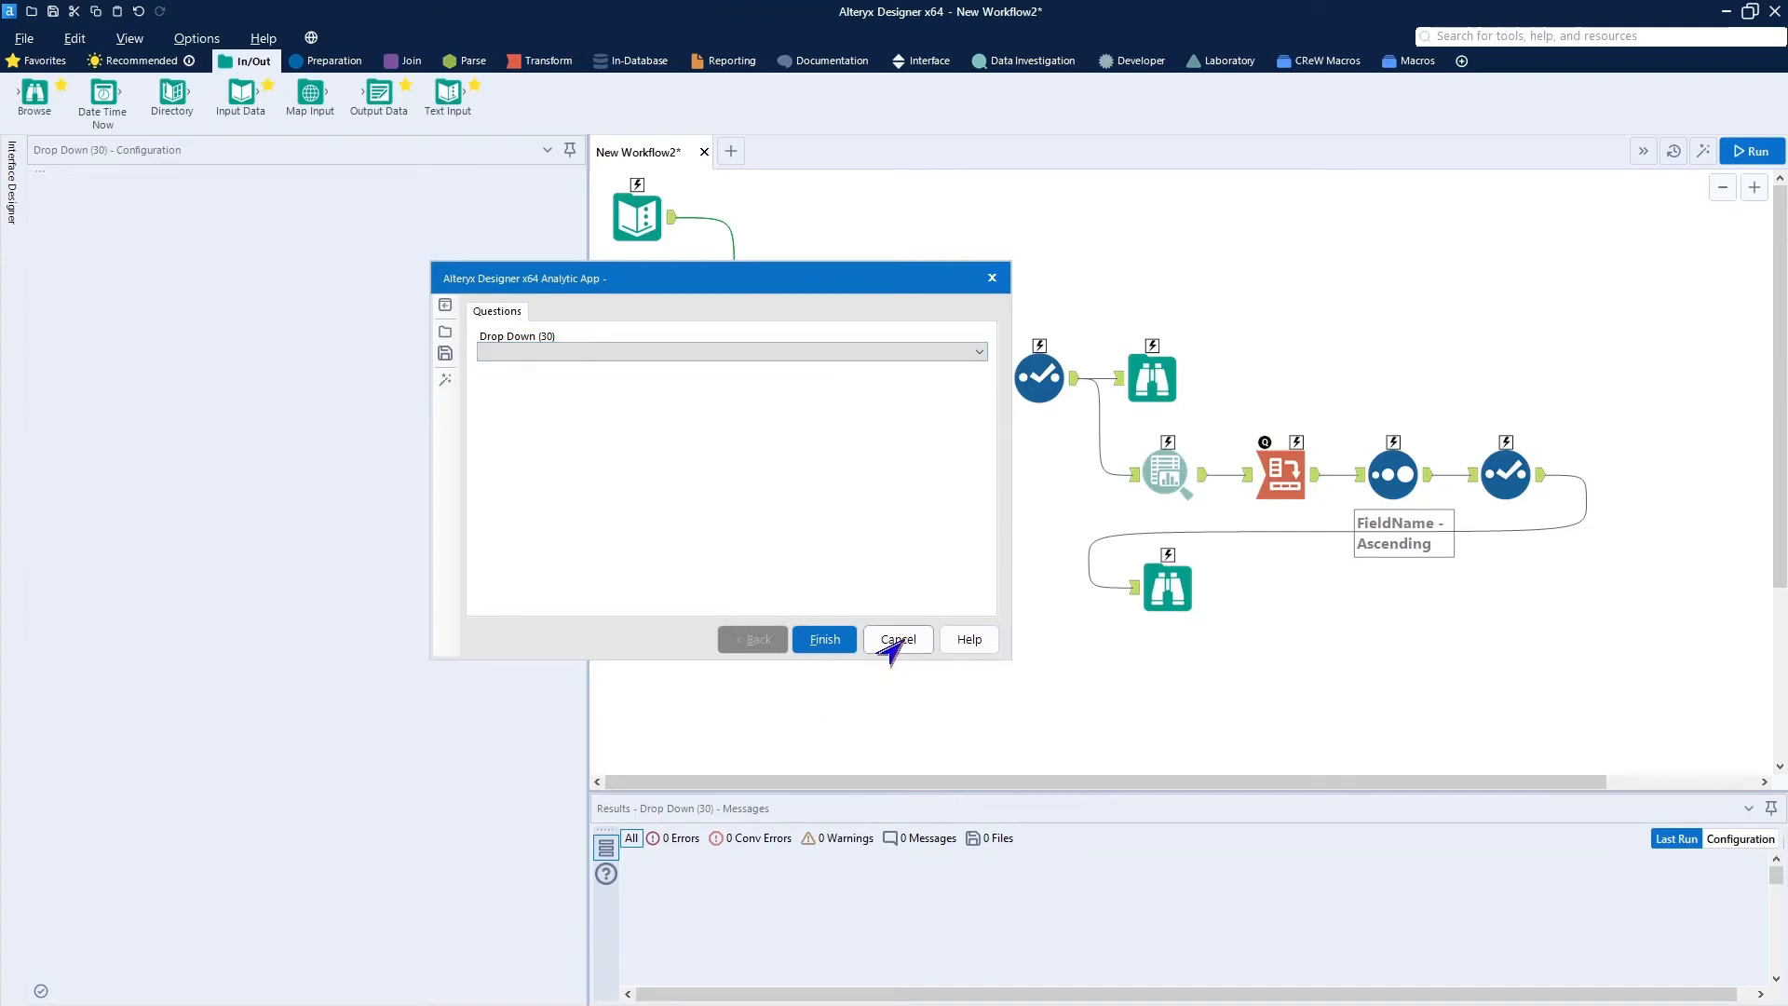
{"action": "left_click", "coordinate": [896, 641]}
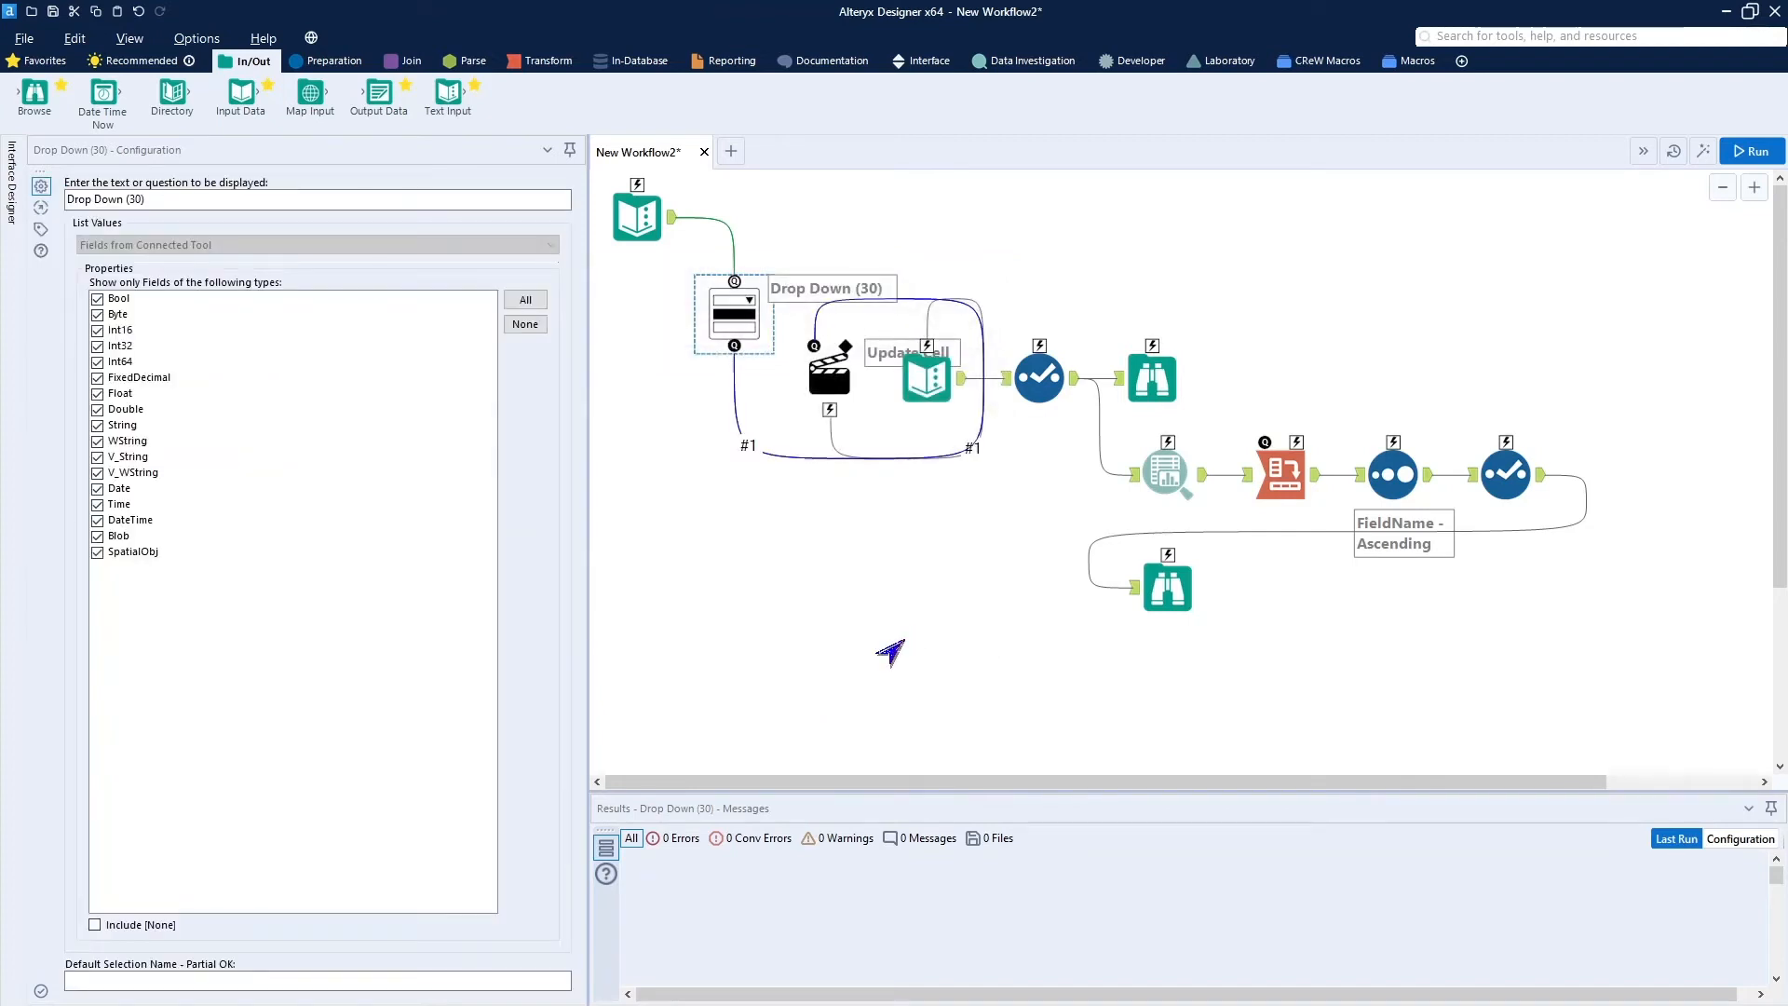
In the Text Input feeding the Drop Down, rename the placement column to First and add columns Second and Third.
{"action": "left_click", "coordinate": [642, 229]}
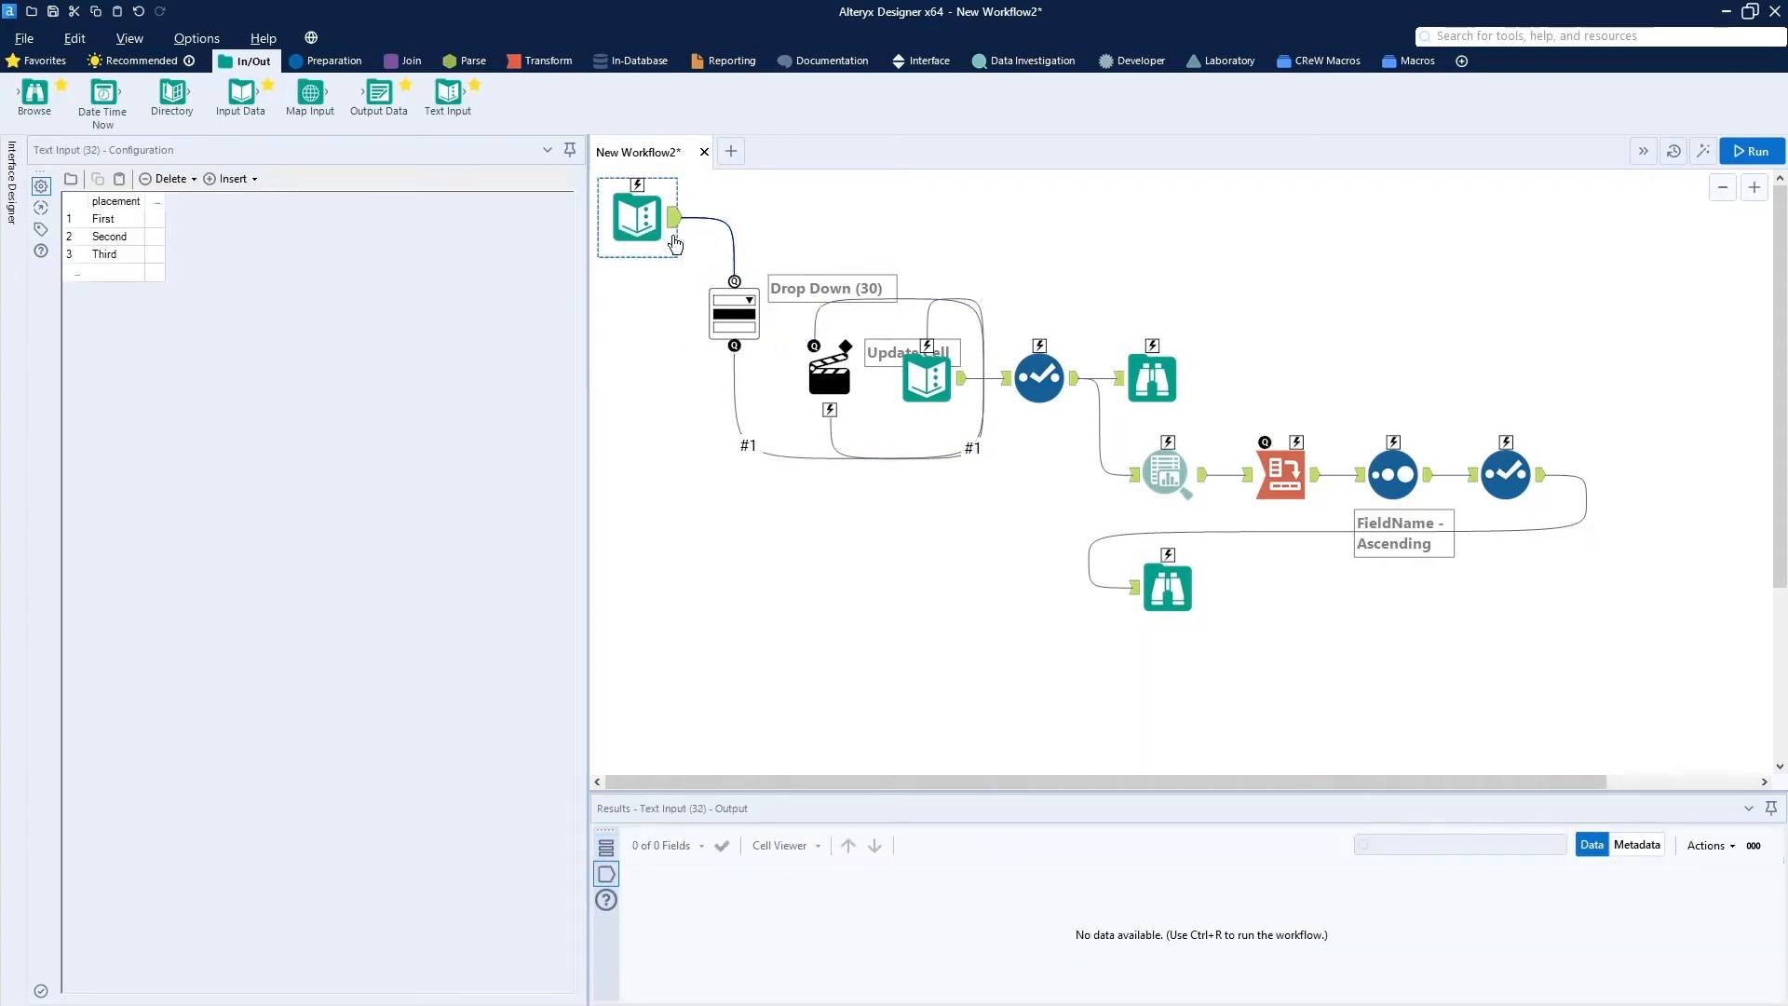
{"action": "left_click", "coordinate": [734, 312]}
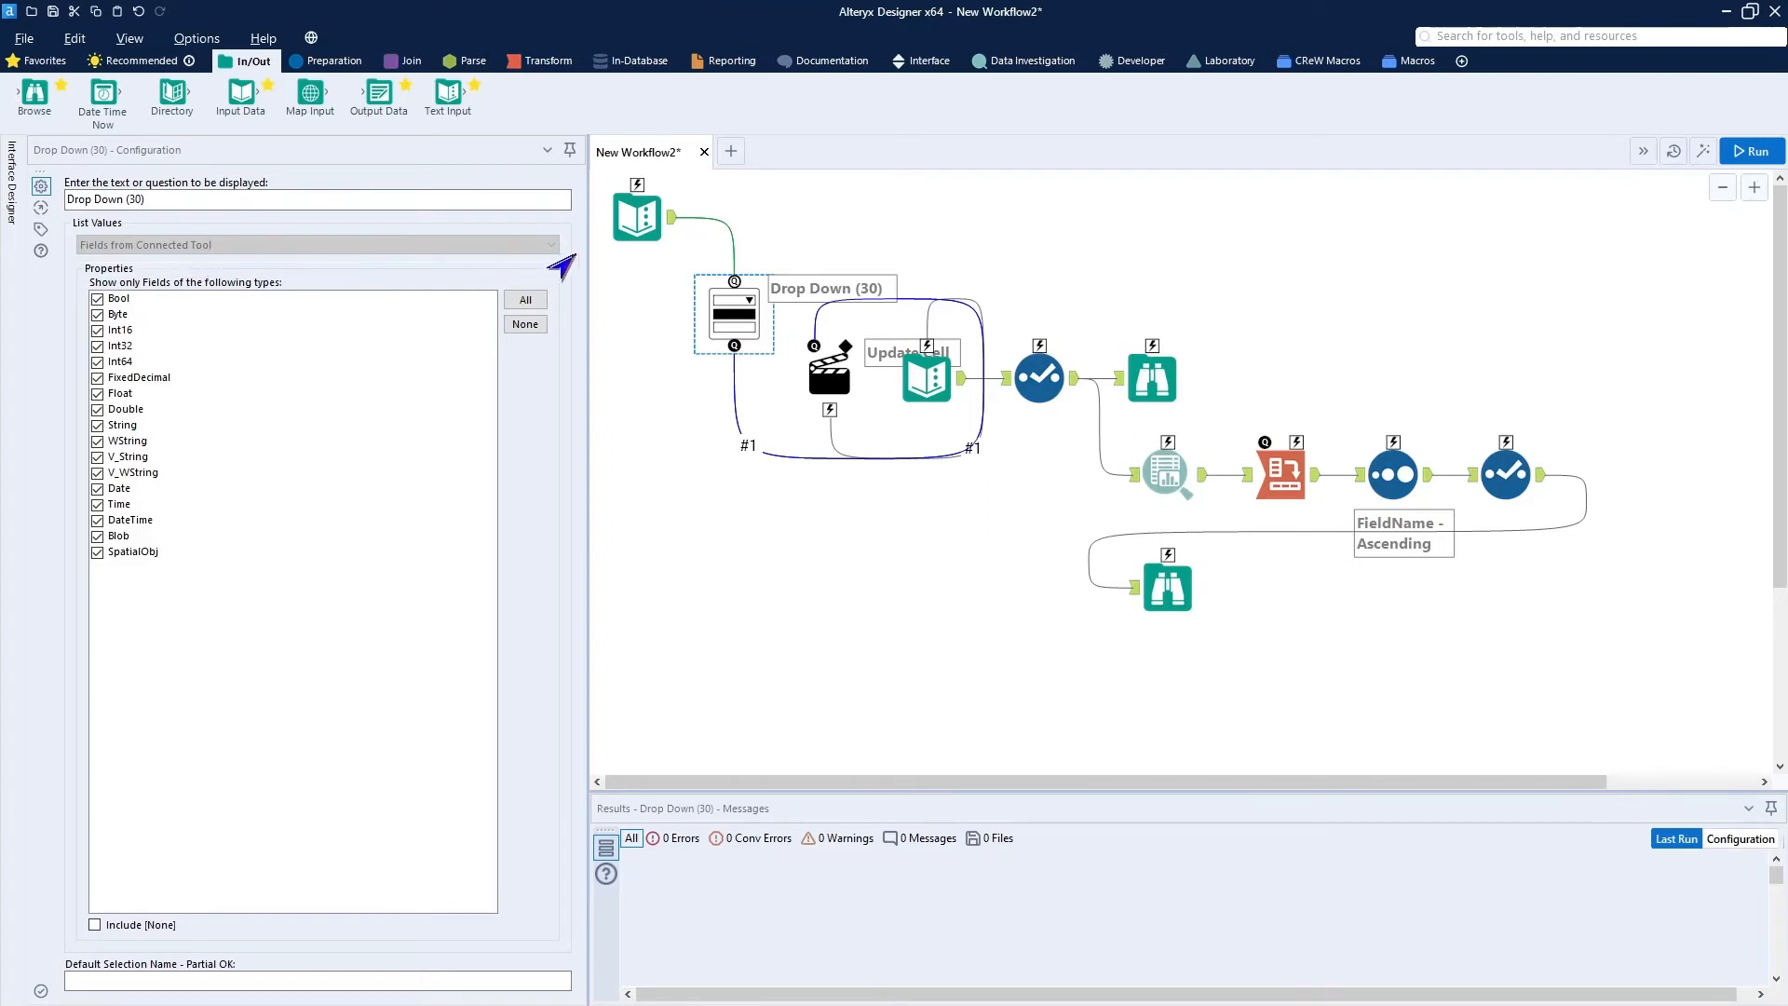
{"action": "left_click", "coordinate": [621, 220], "text": "ctrl"}
{"action": "left_click", "coordinate": [621, 220]}
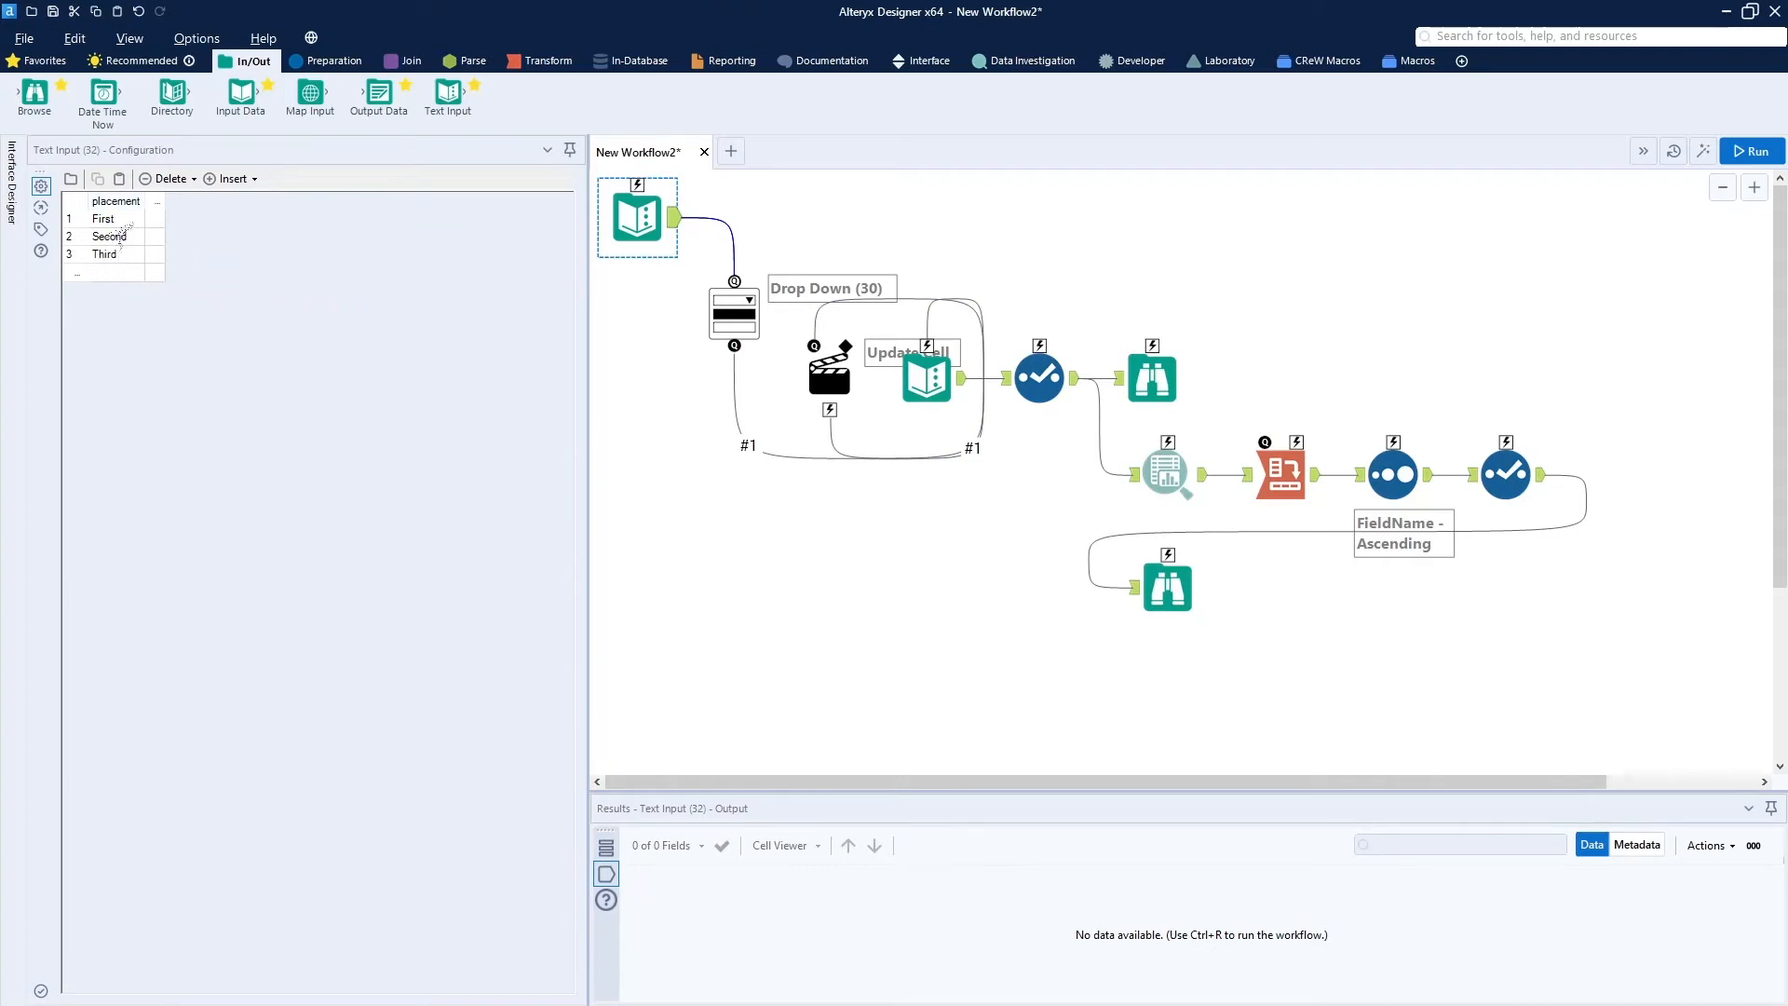
{"action": "left_click", "coordinate": [115, 206]}
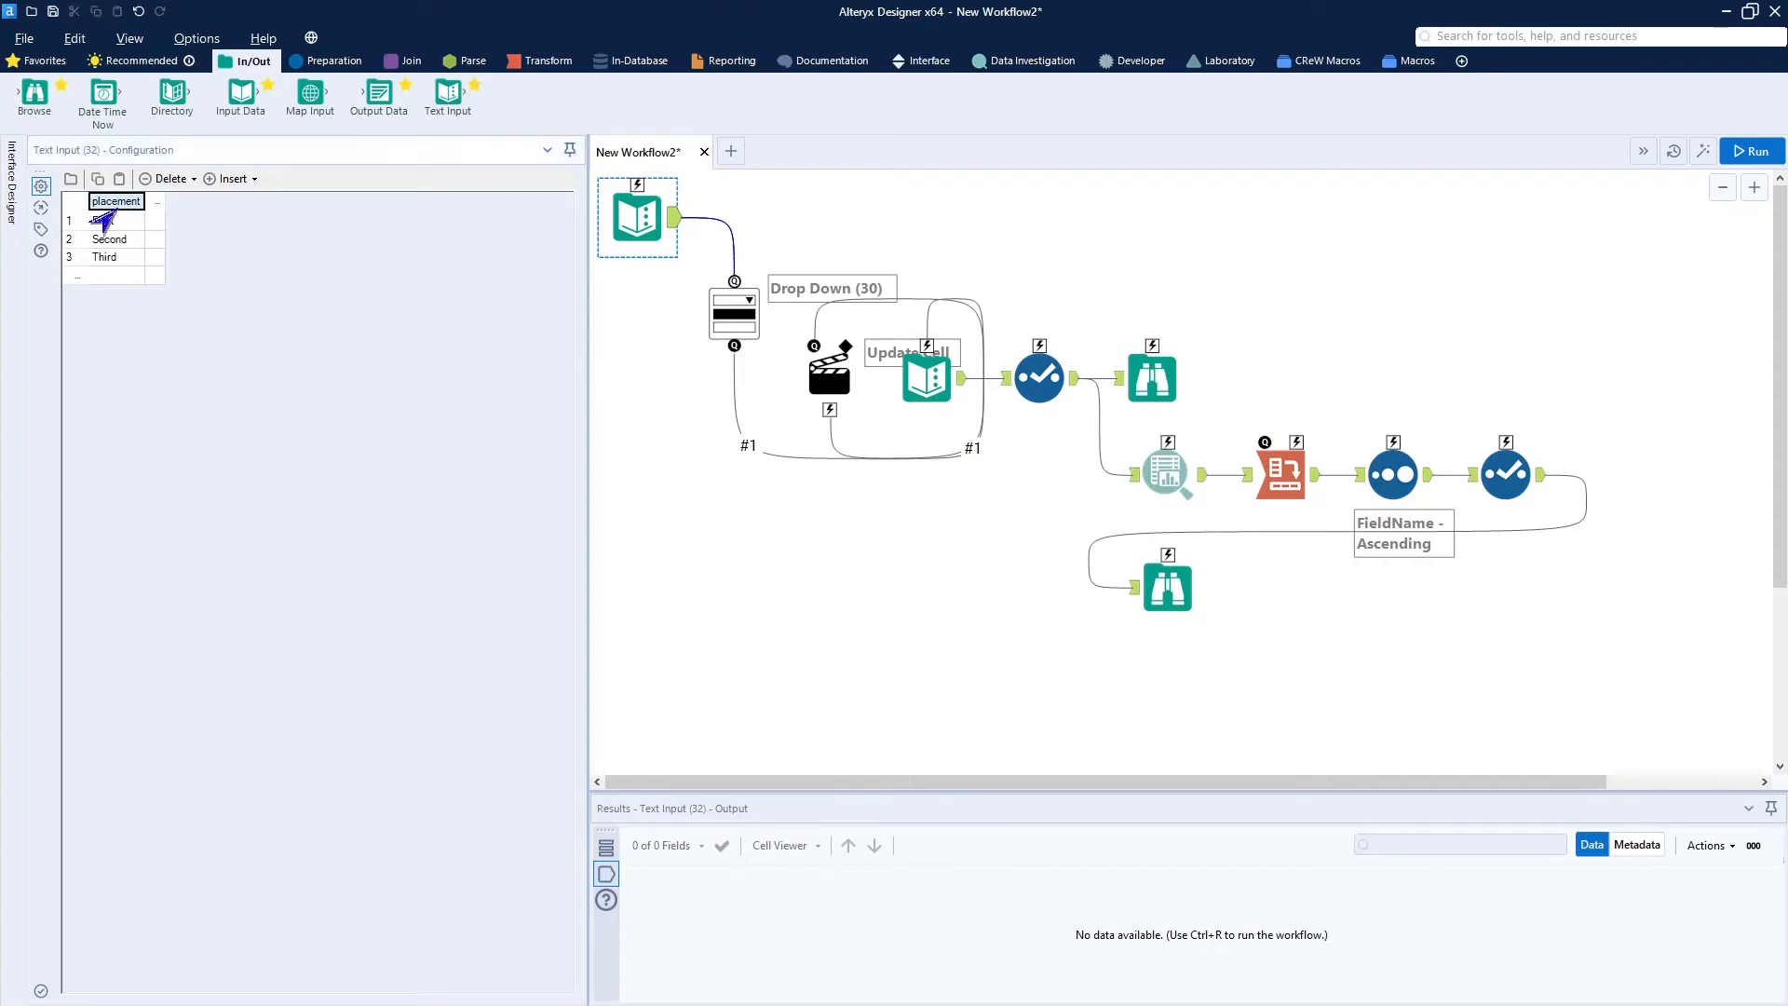
{"action": "type", "text": "First"}
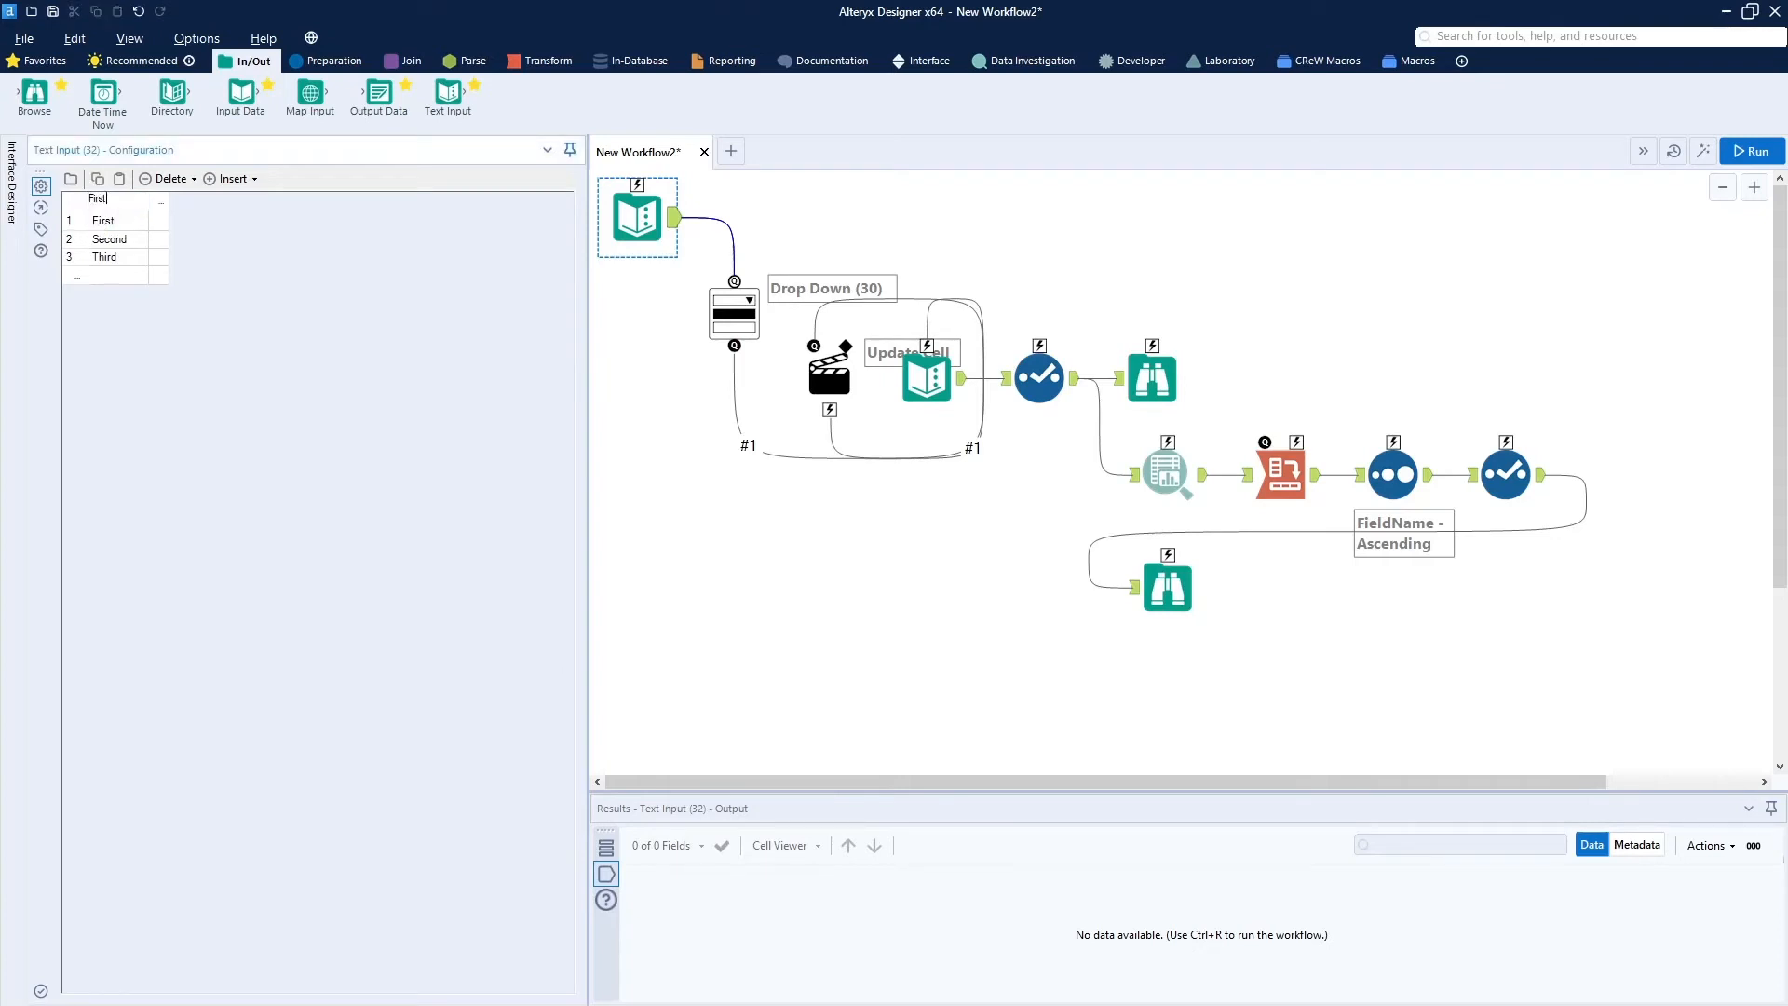
{"action": "key", "text": "Tab"}
{"action": "type", "text": "Second"}
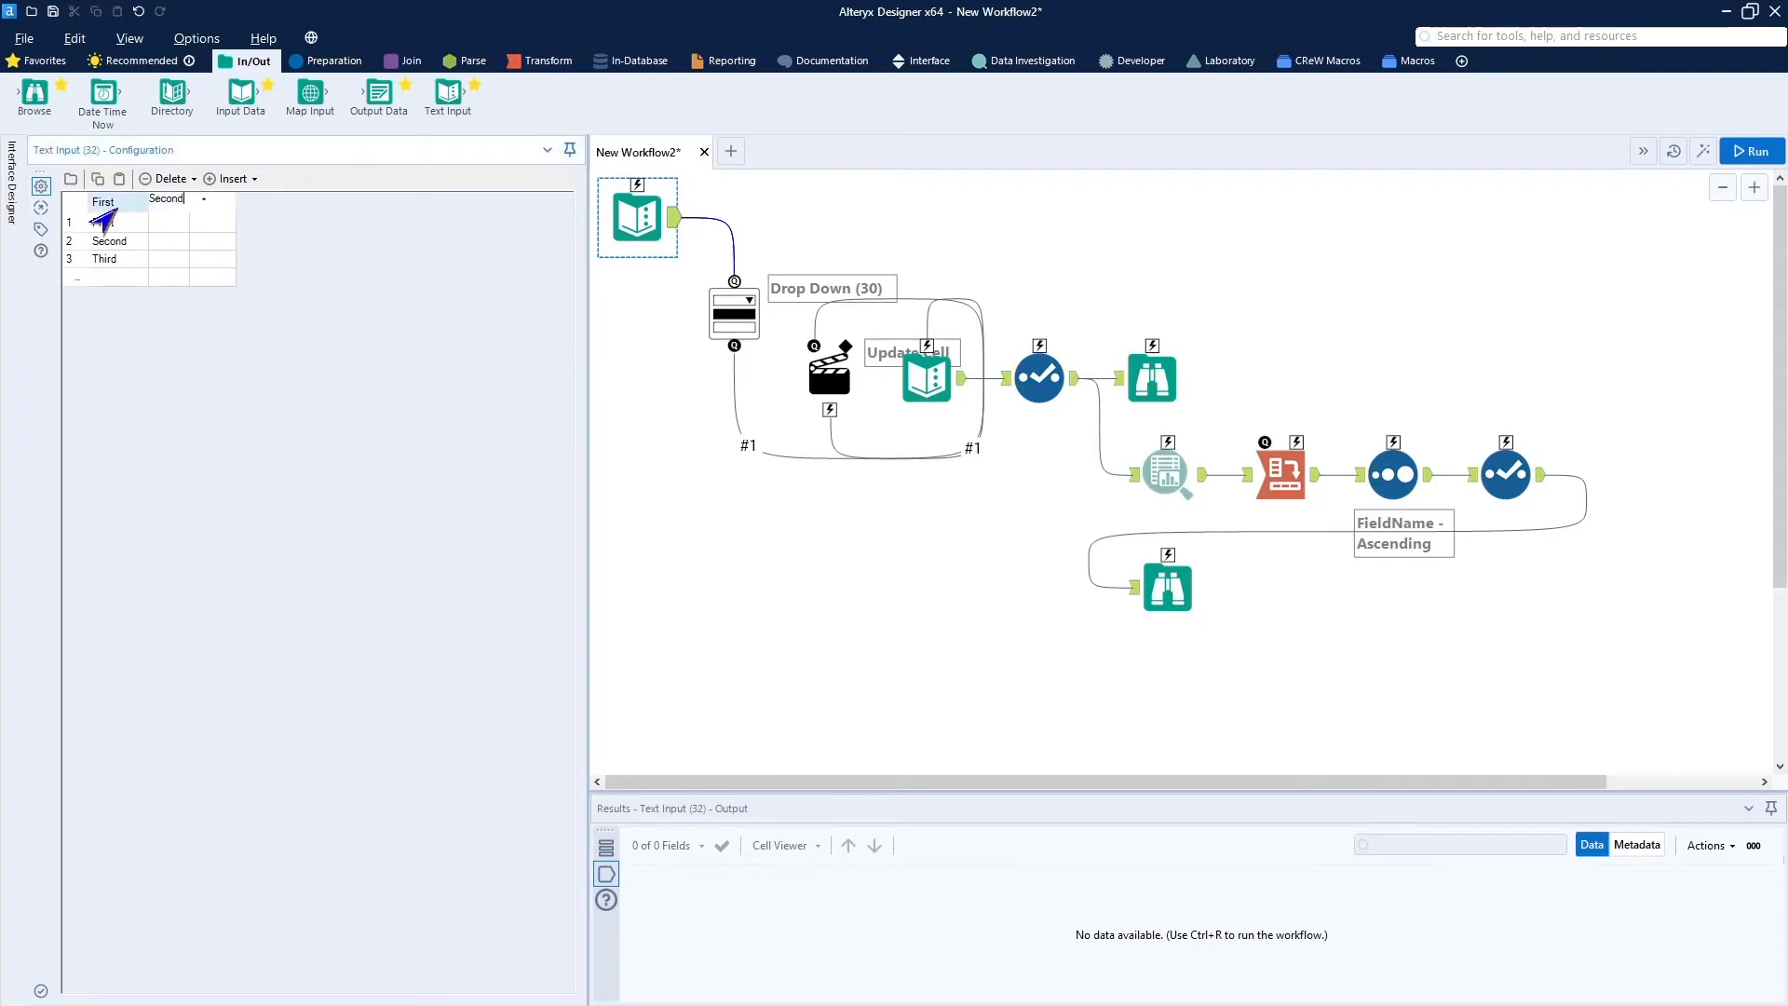
{"action": "key", "text": "Tab"}
{"action": "type", "text": "T"}
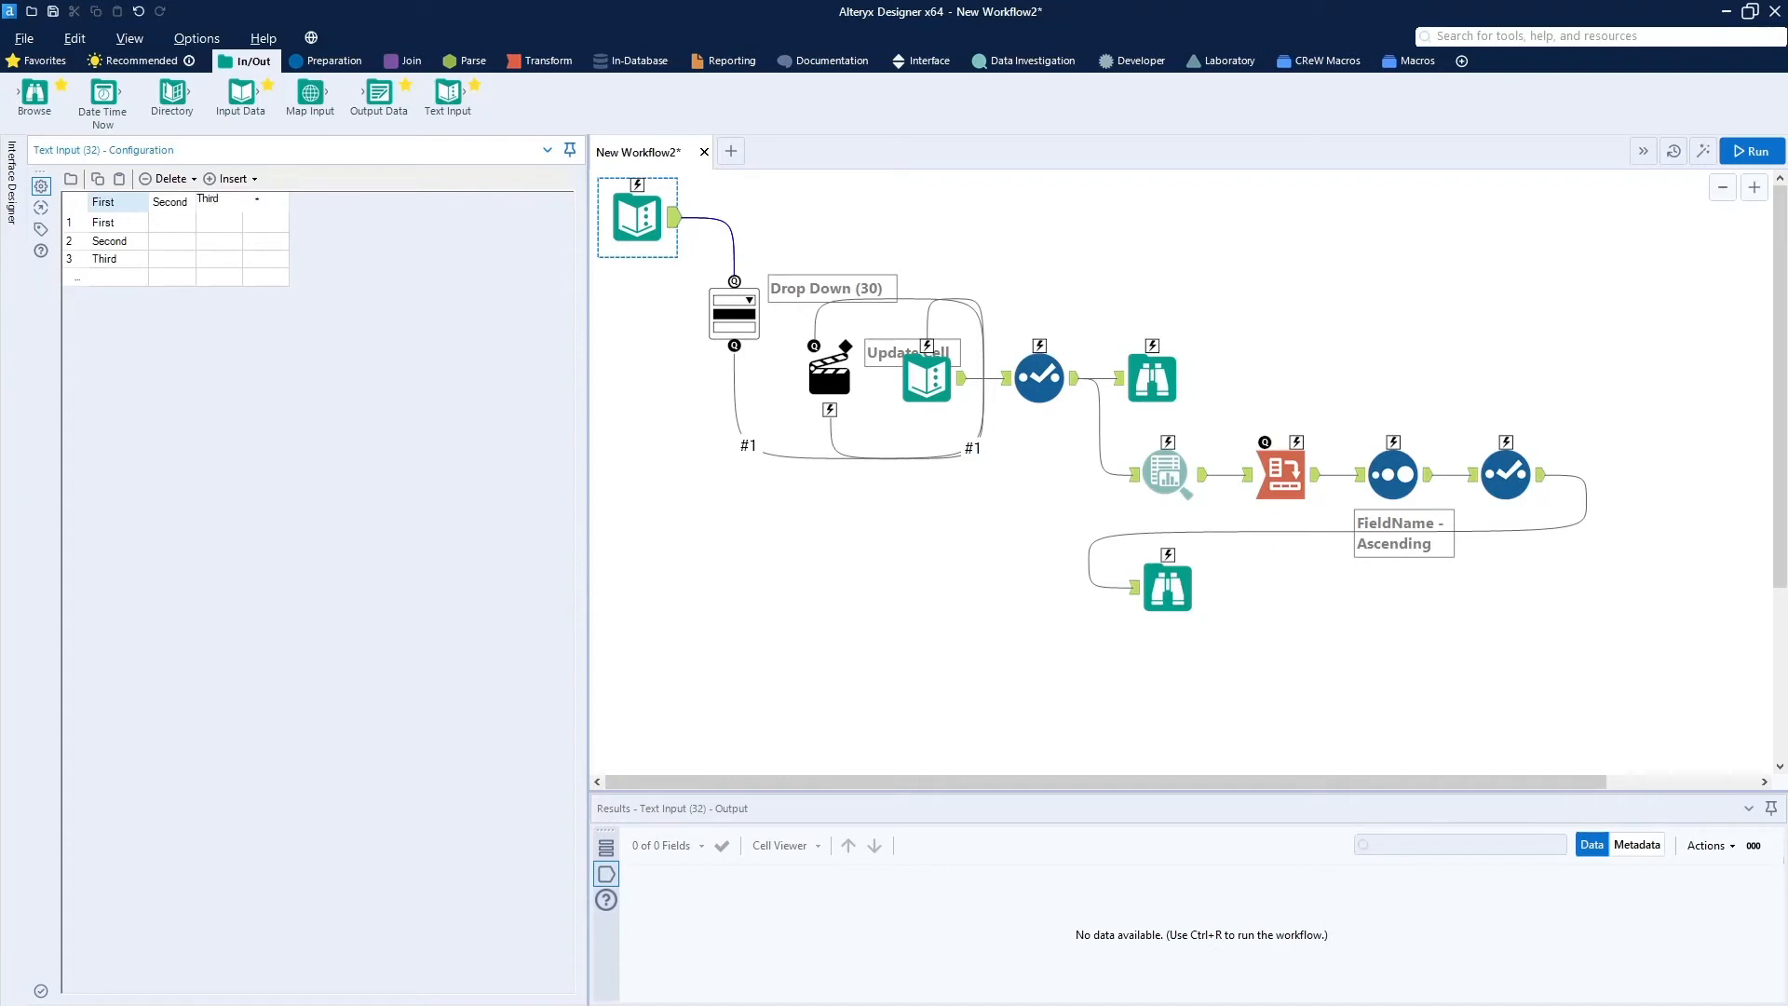
Delete the rows containing Second and Third from the Text Input feeding the Drop Down.
{"action": "left_click", "coordinate": [70, 241]}
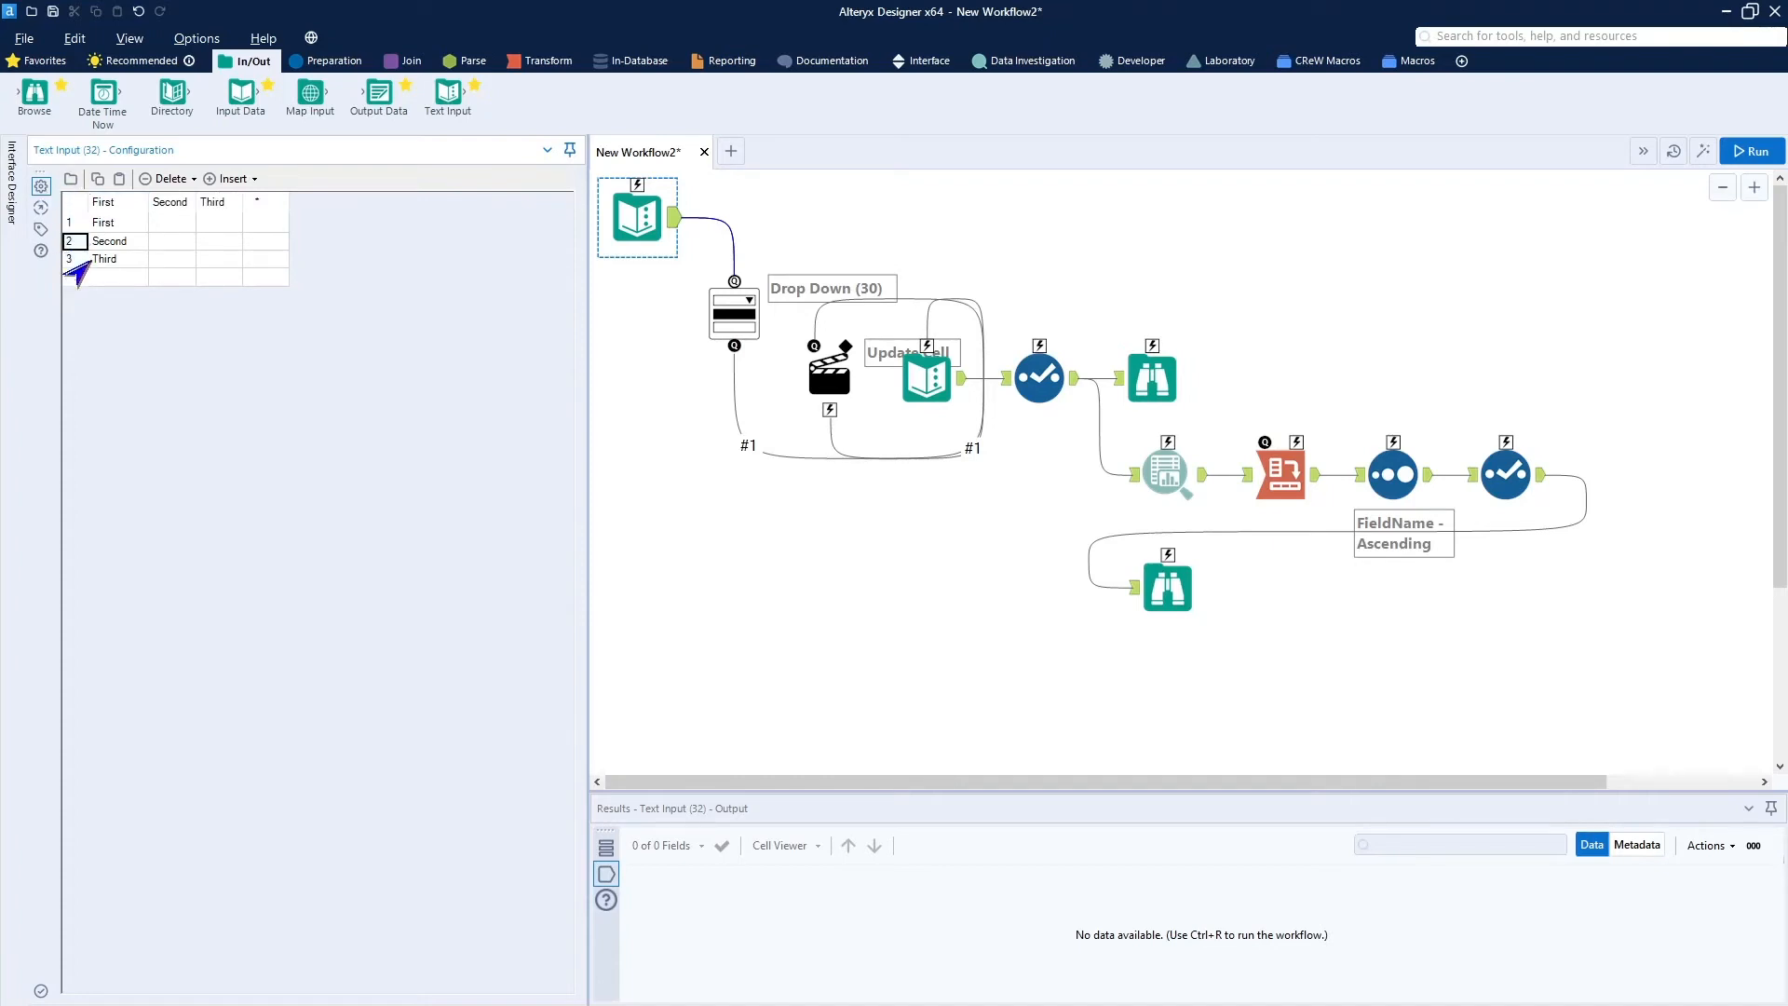
{"action": "left_click", "coordinate": [93, 261]}
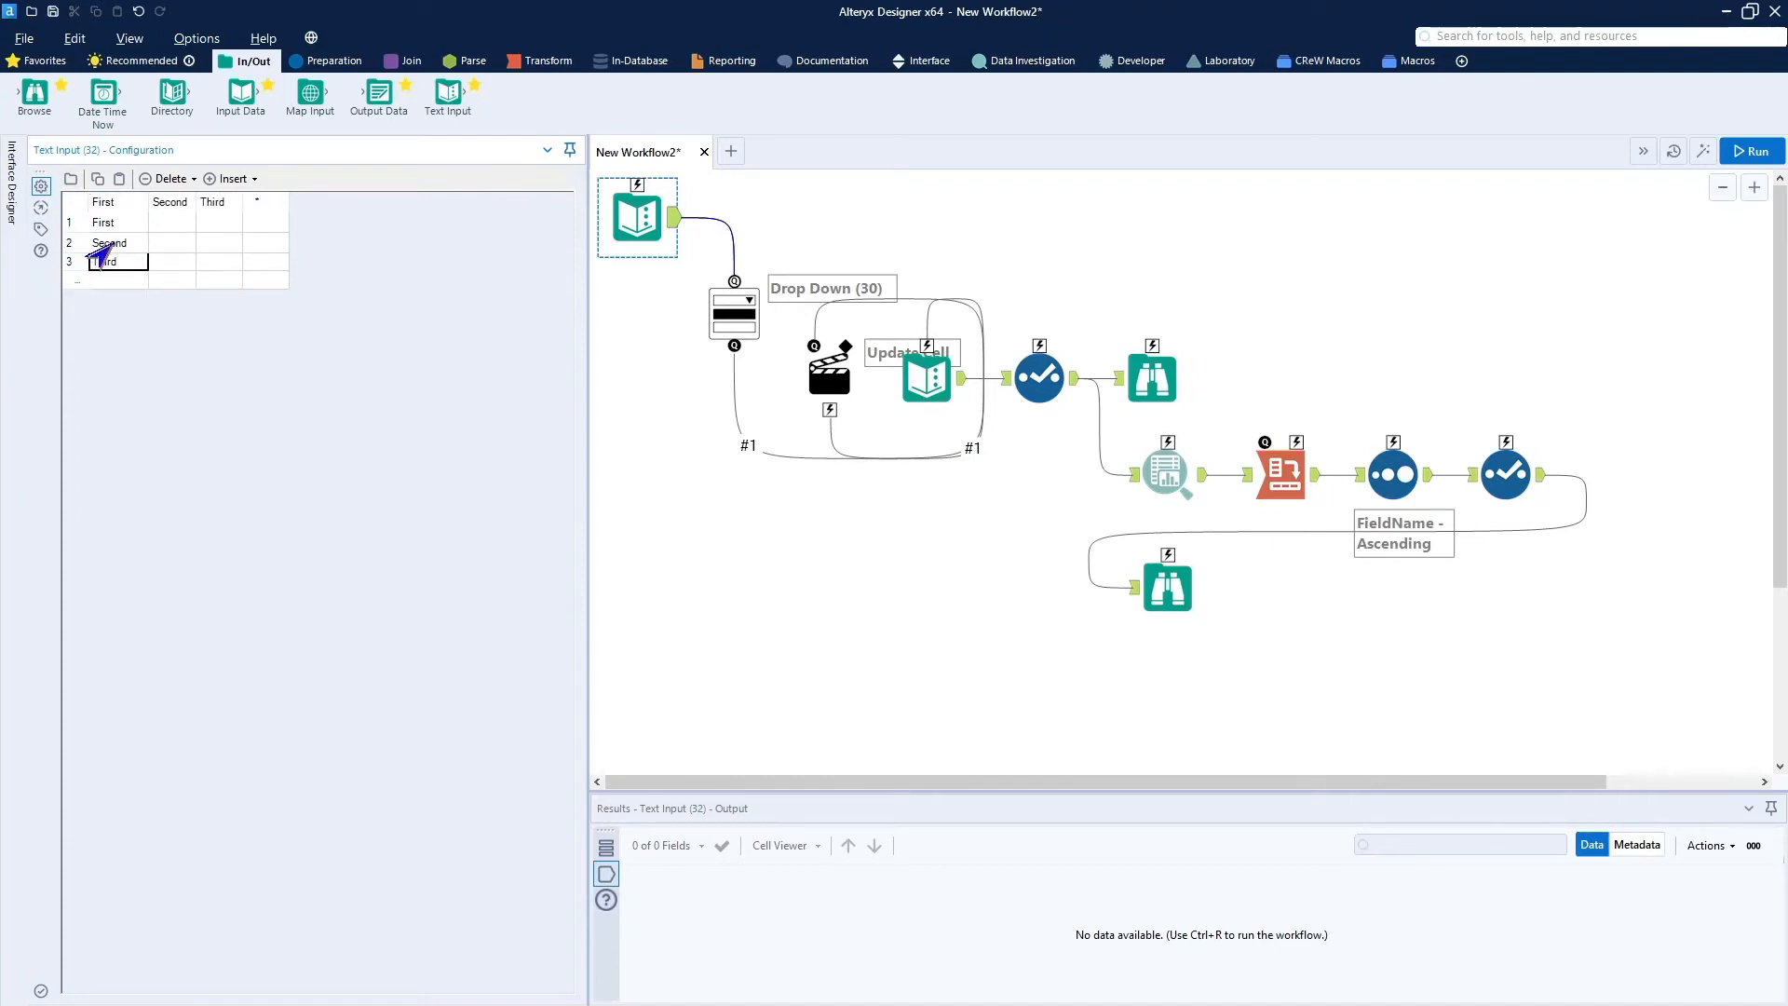
{"action": "left_click", "coordinate": [102, 245]}
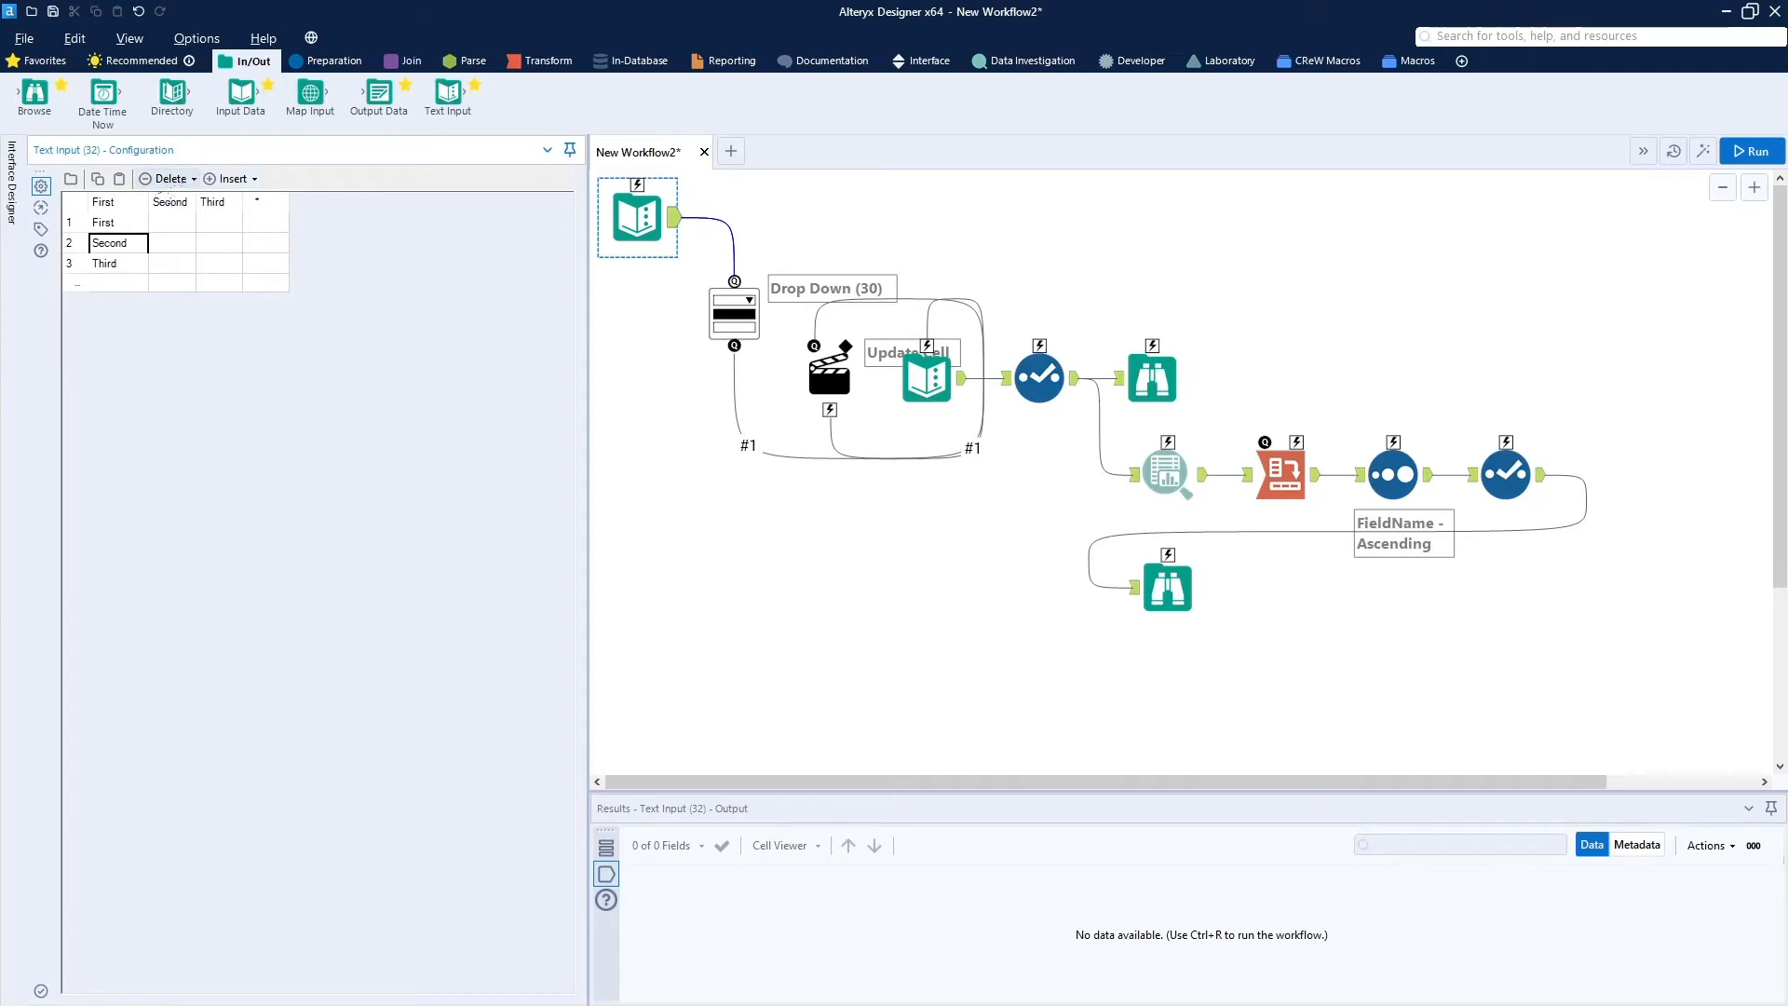
{"action": "left_click", "coordinate": [169, 181]}
{"action": "left_click", "coordinate": [183, 222]}
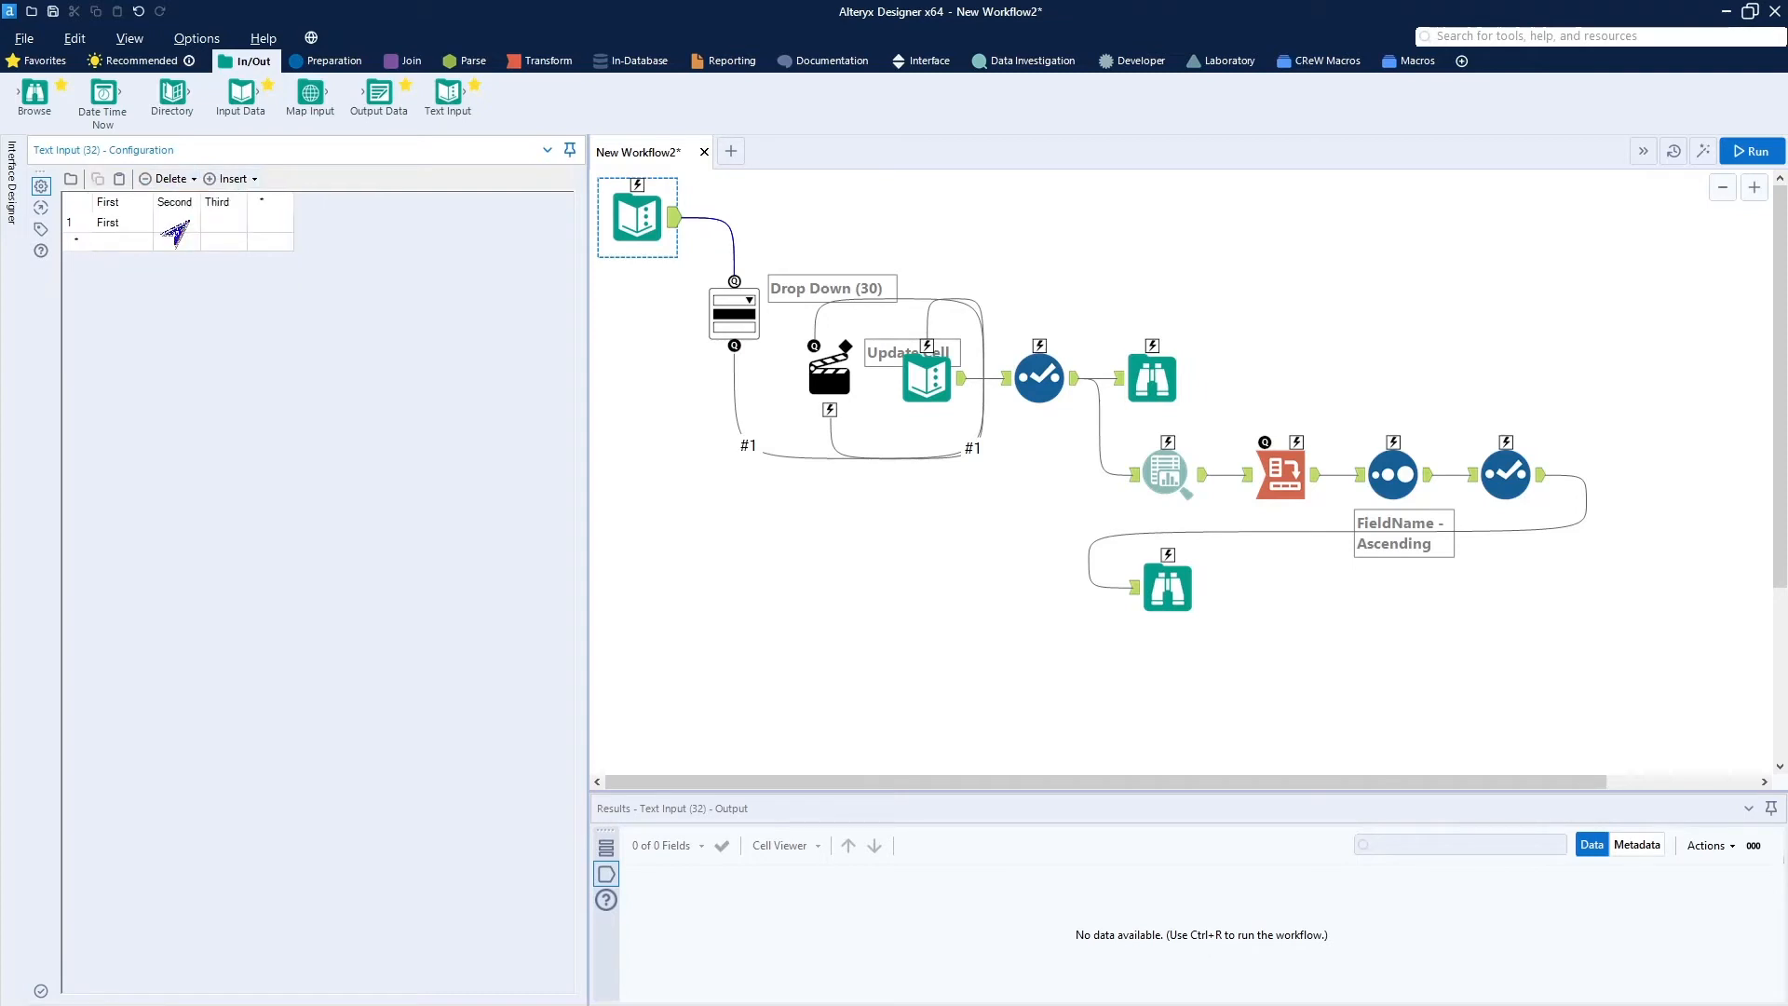
Fill the text input's row with 1, 2 and 3 under the First, Second and Third columns.
{"action": "type", "text": "1"}
{"action": "left_click", "coordinate": [221, 221]}
{"action": "type", "text": "3"}
{"action": "left_click", "coordinate": [889, 247]}
{"action": "key", "text": "ctrl+r"}
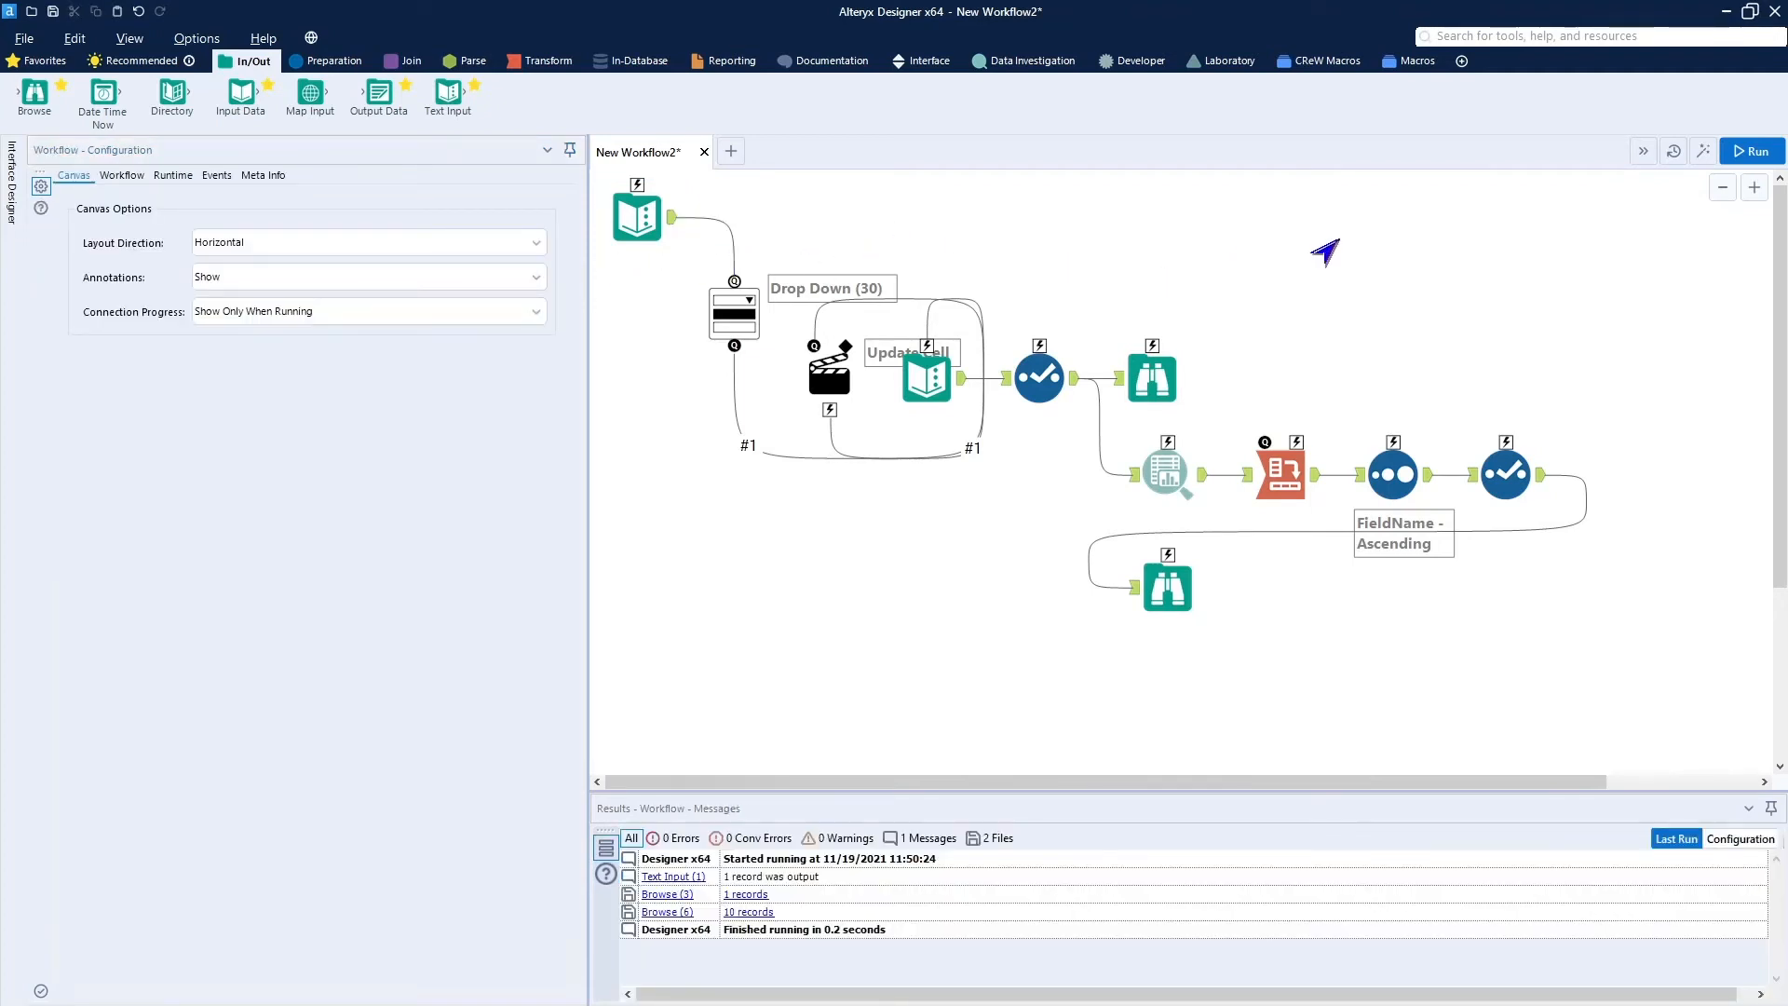
Preview the analytic app, check the choices offered by its drop-down question, and cancel the preview.
{"action": "left_click", "coordinate": [1705, 155]}
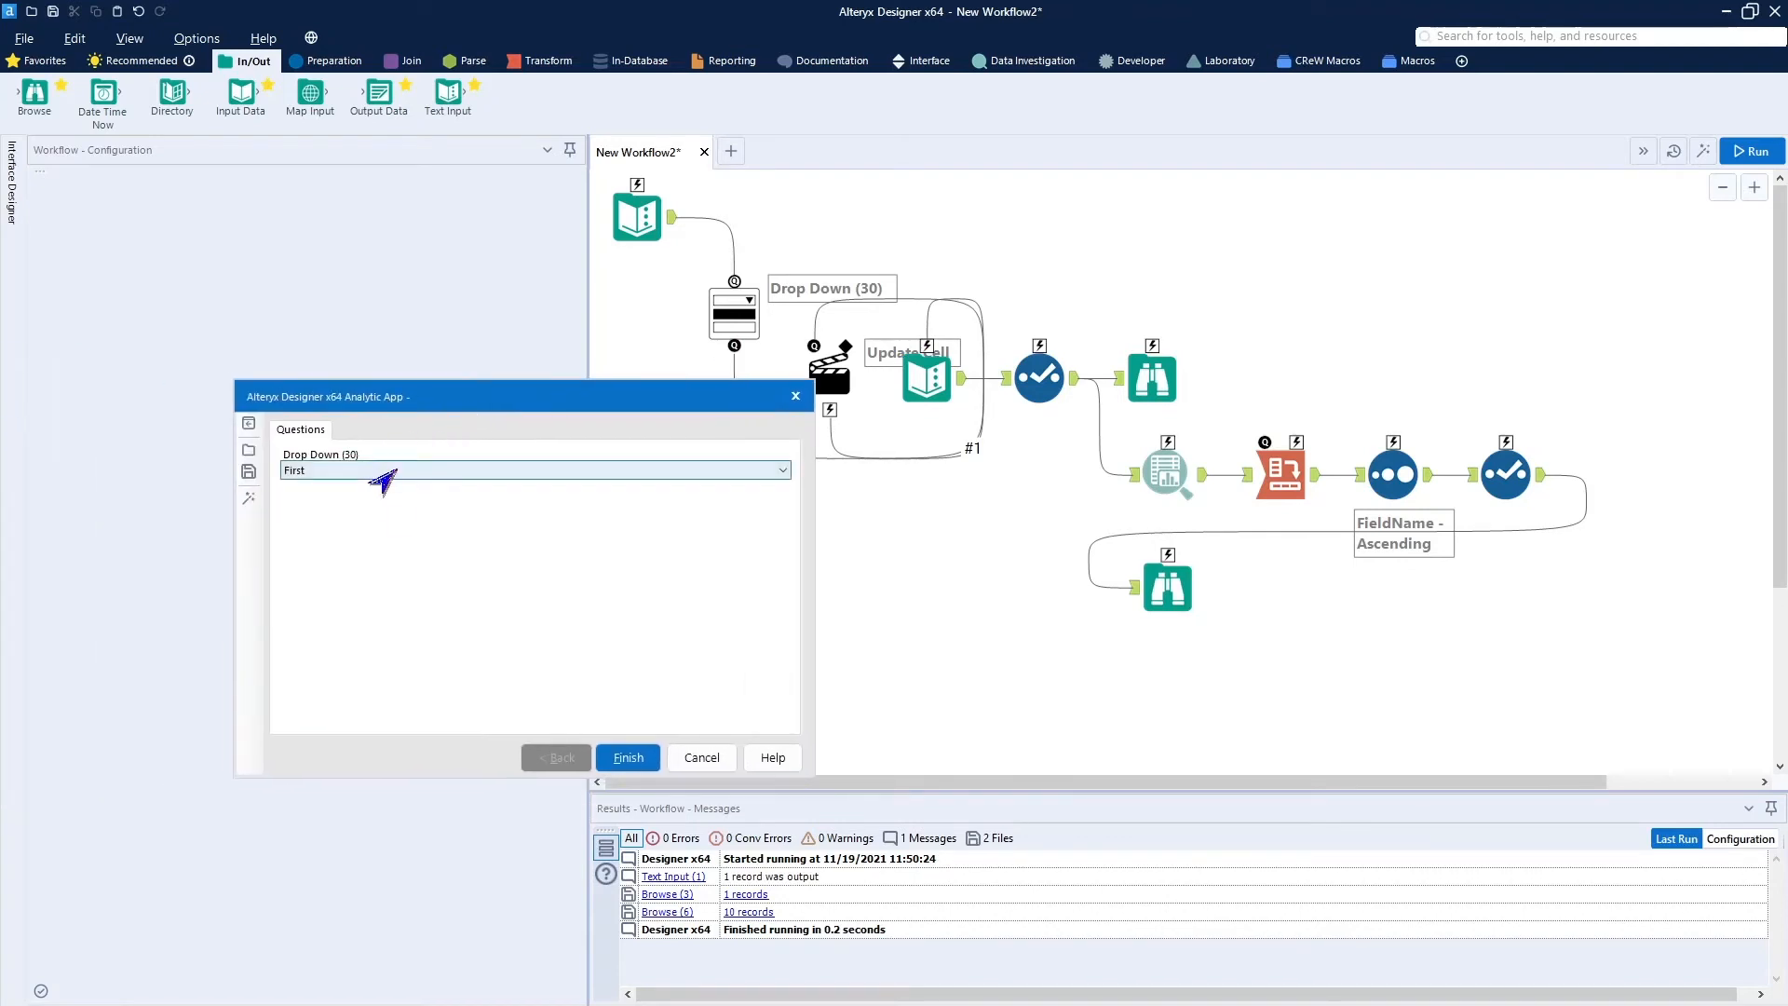
{"action": "left_click", "coordinate": [417, 473]}
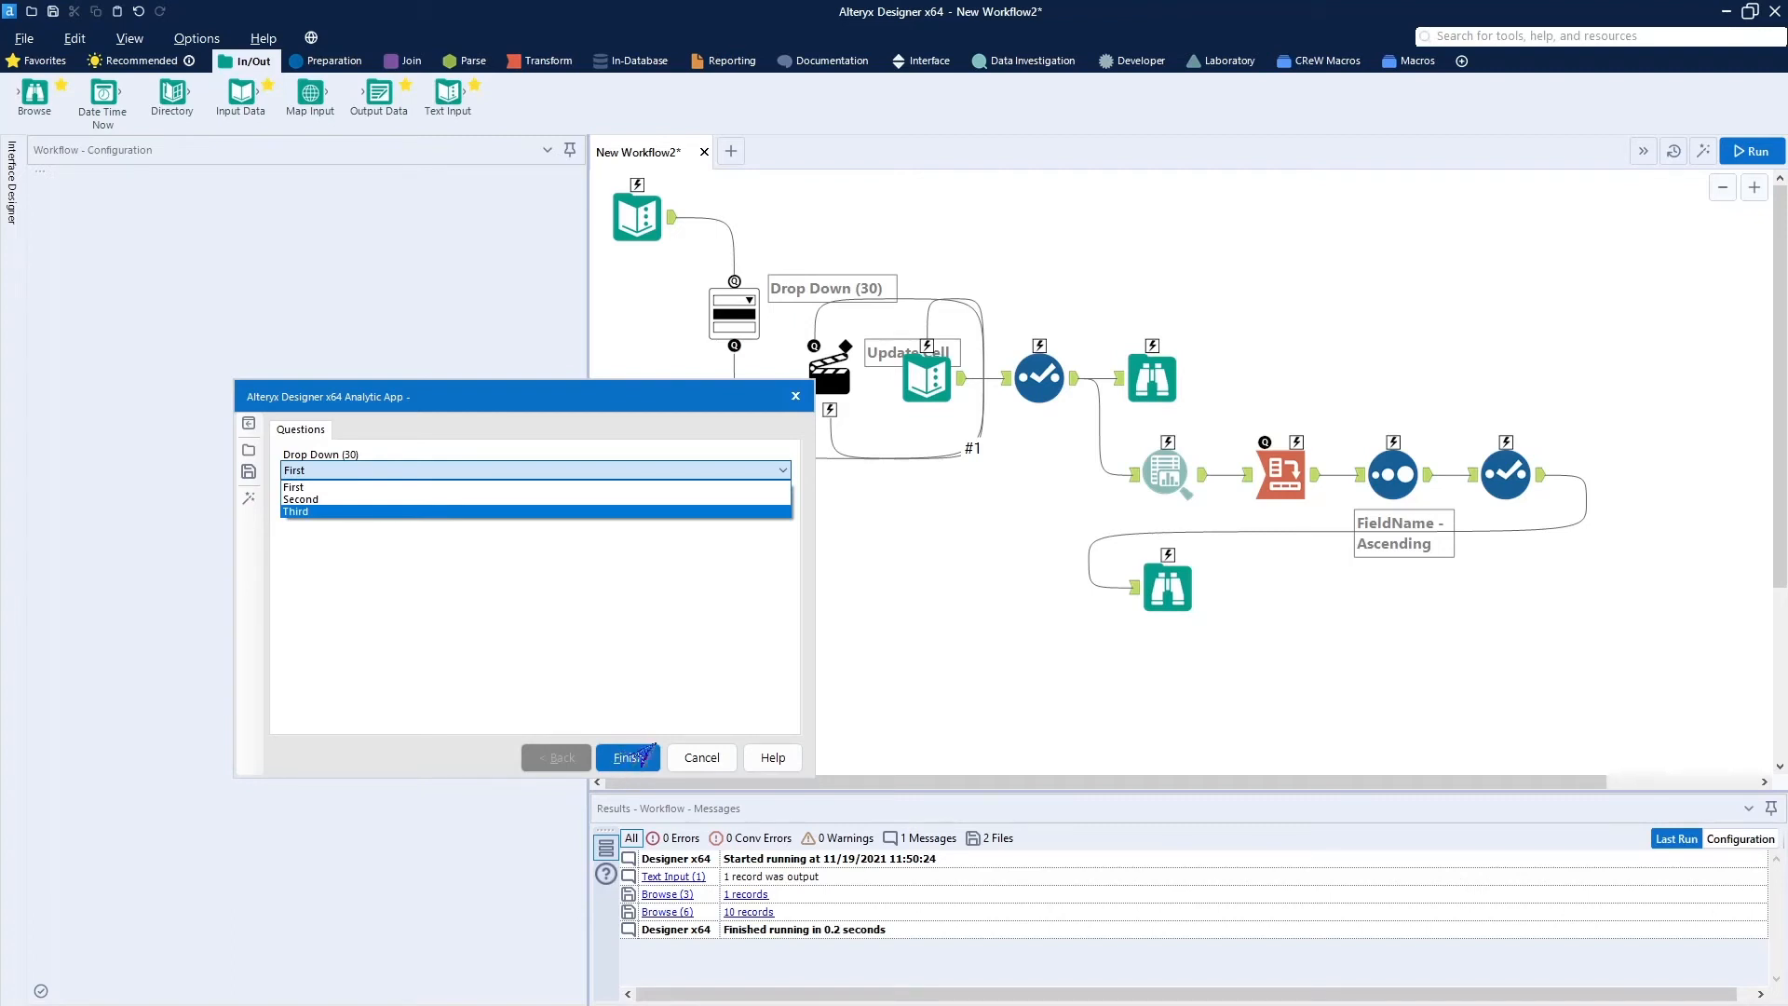
{"action": "left_click", "coordinate": [714, 765]}
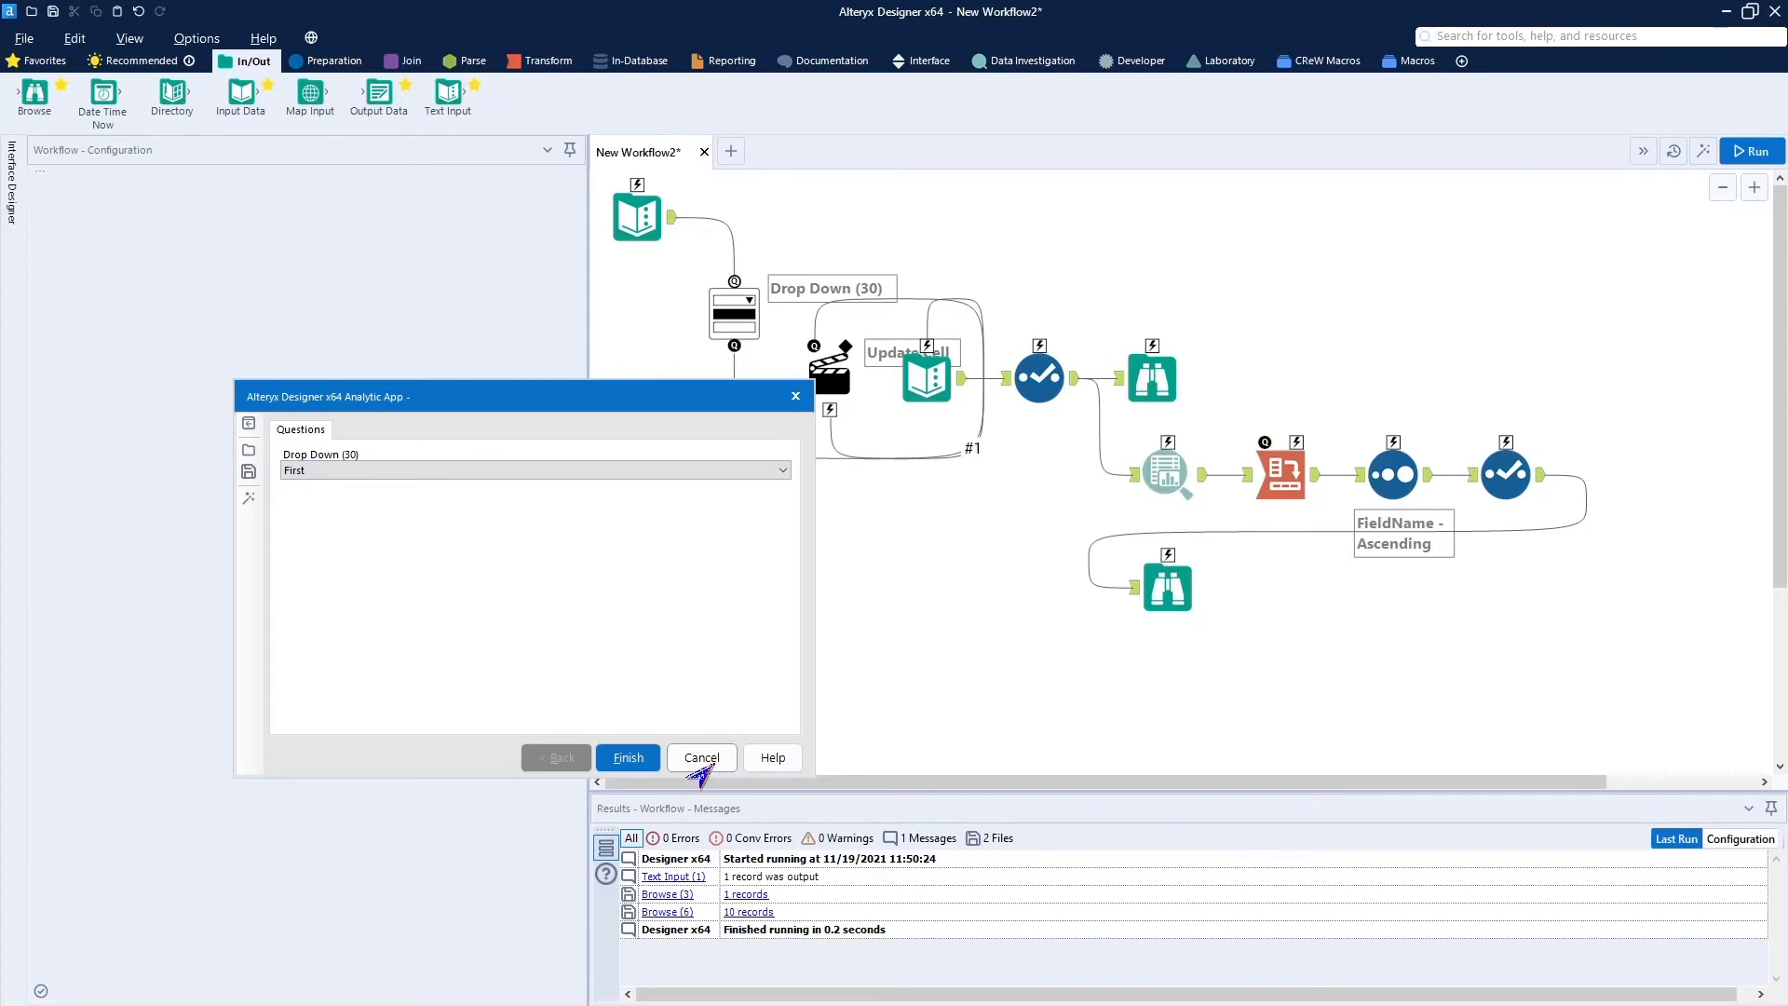
{"action": "left_click", "coordinate": [701, 757]}
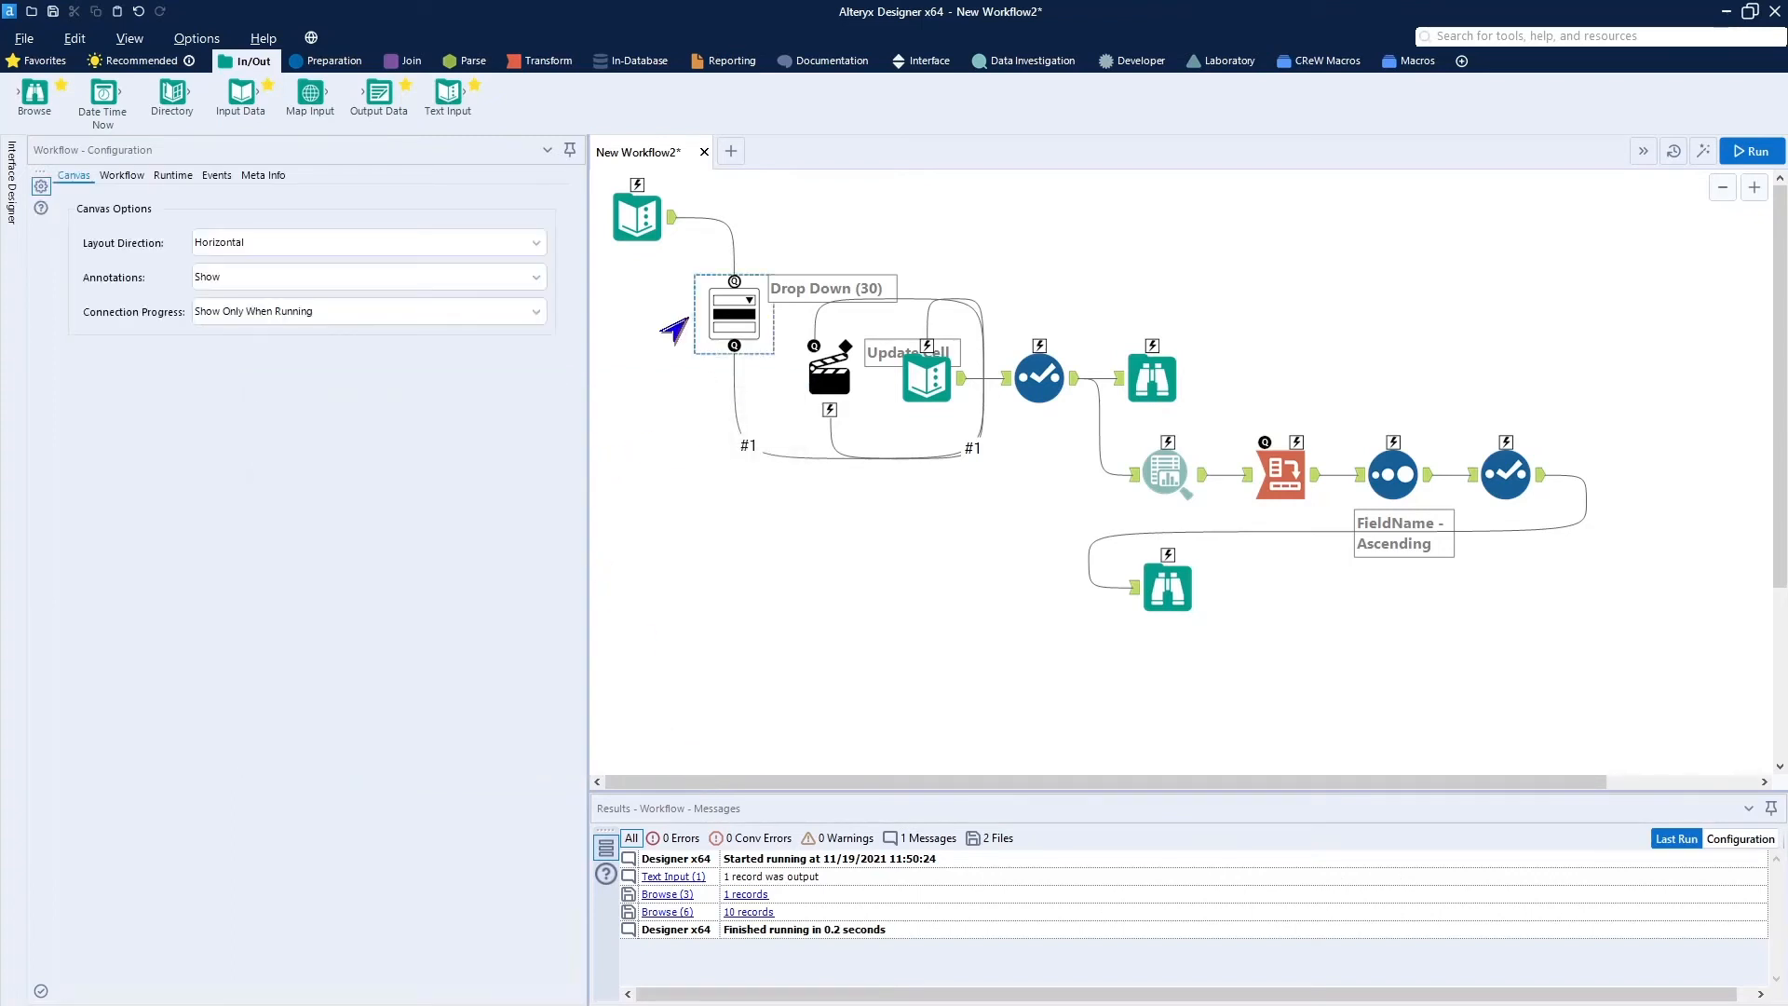
Set the Drop Down tool's question text to "Placement".
{"action": "left_click", "coordinate": [637, 217]}
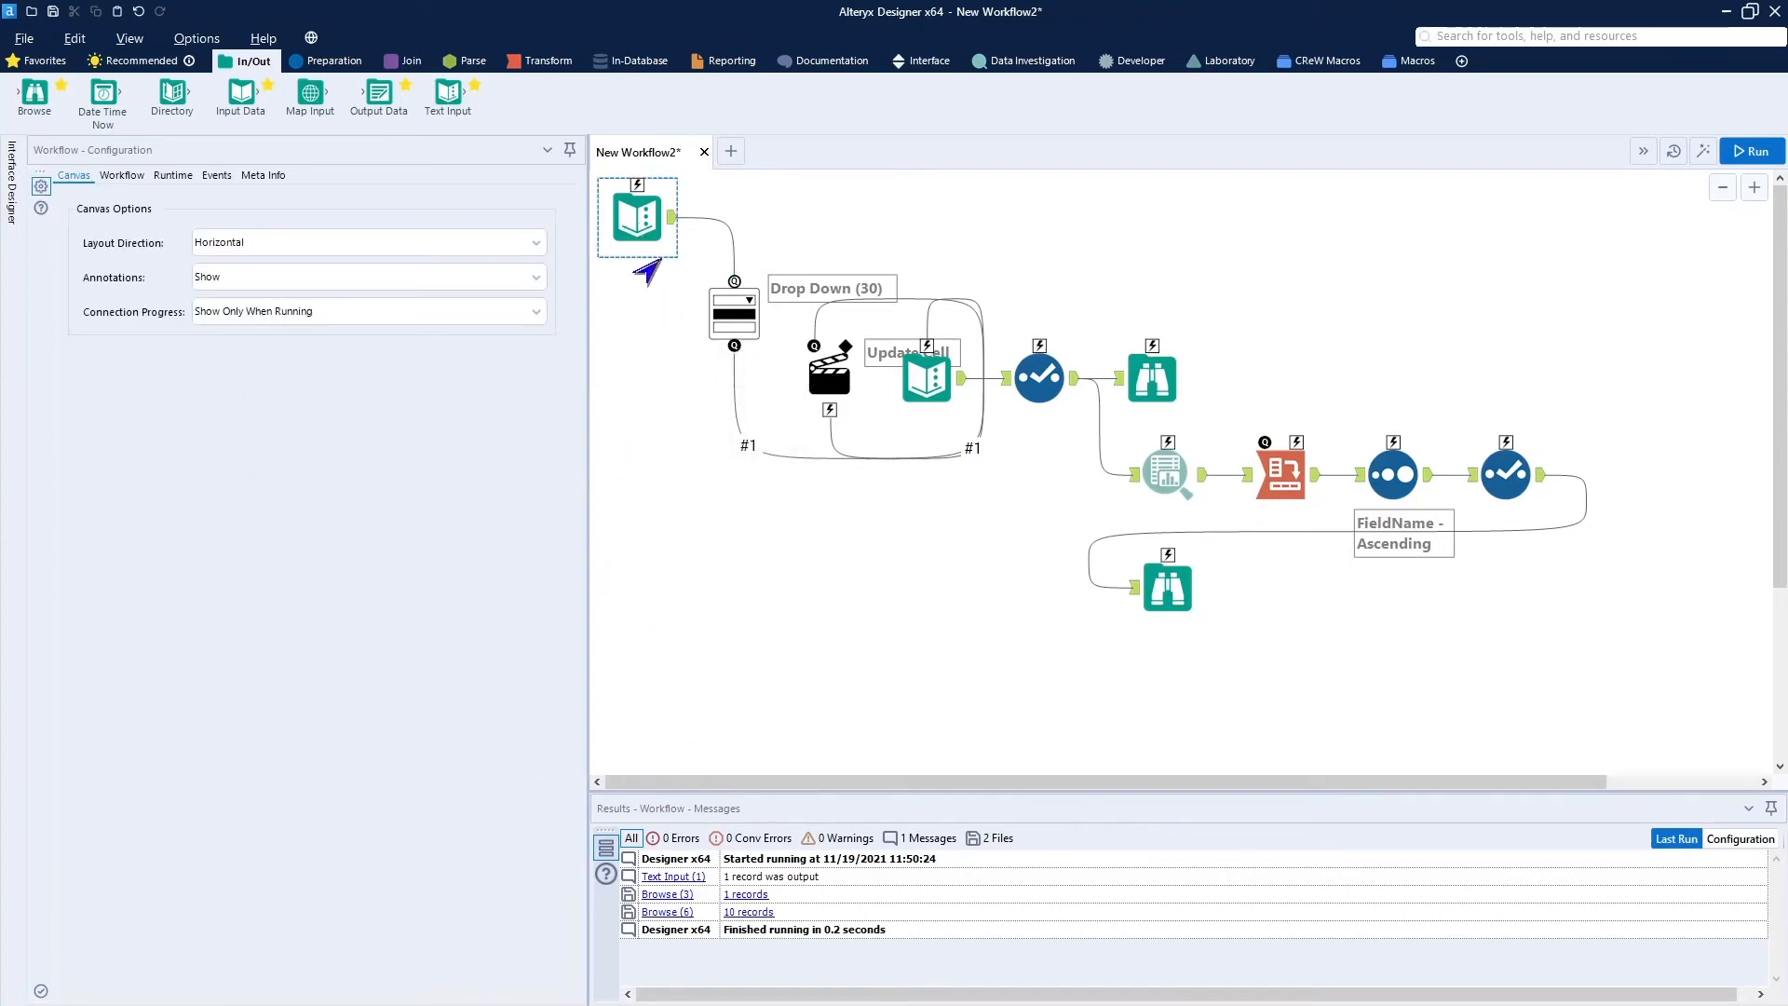
{"action": "left_click", "coordinate": [734, 314]}
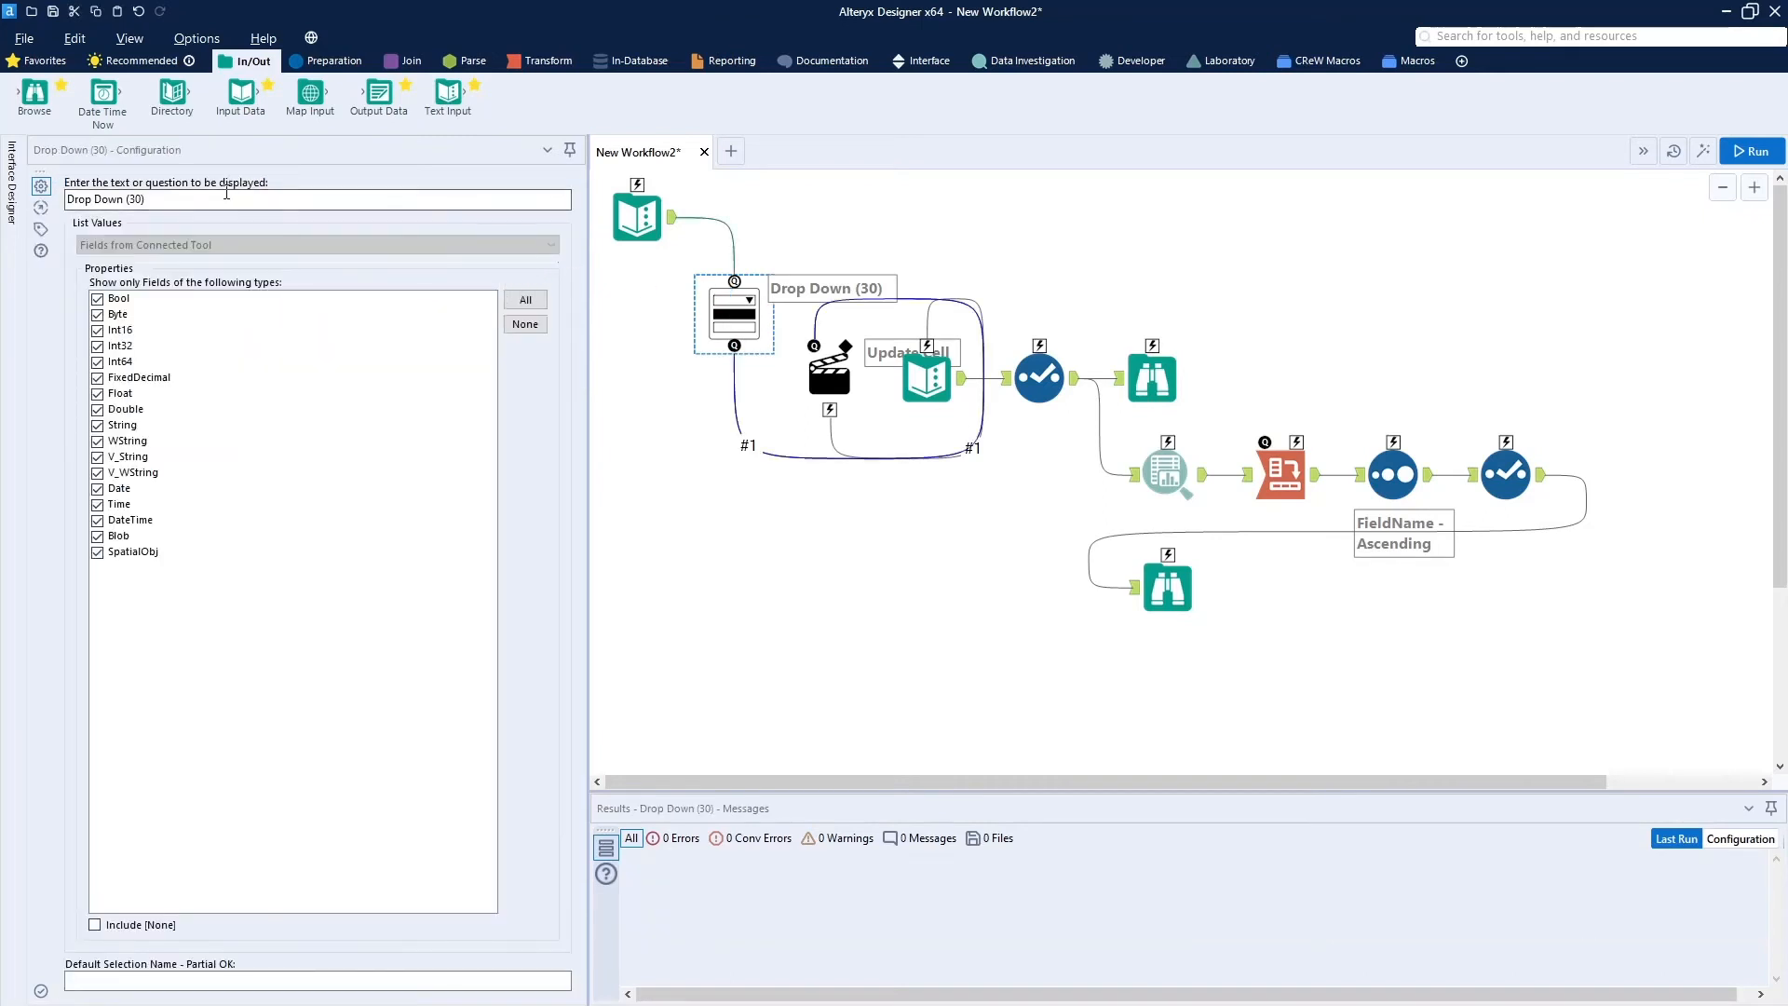
{"action": "left_click", "coordinate": [325, 198]}
{"action": "type", "text": "Placement"}
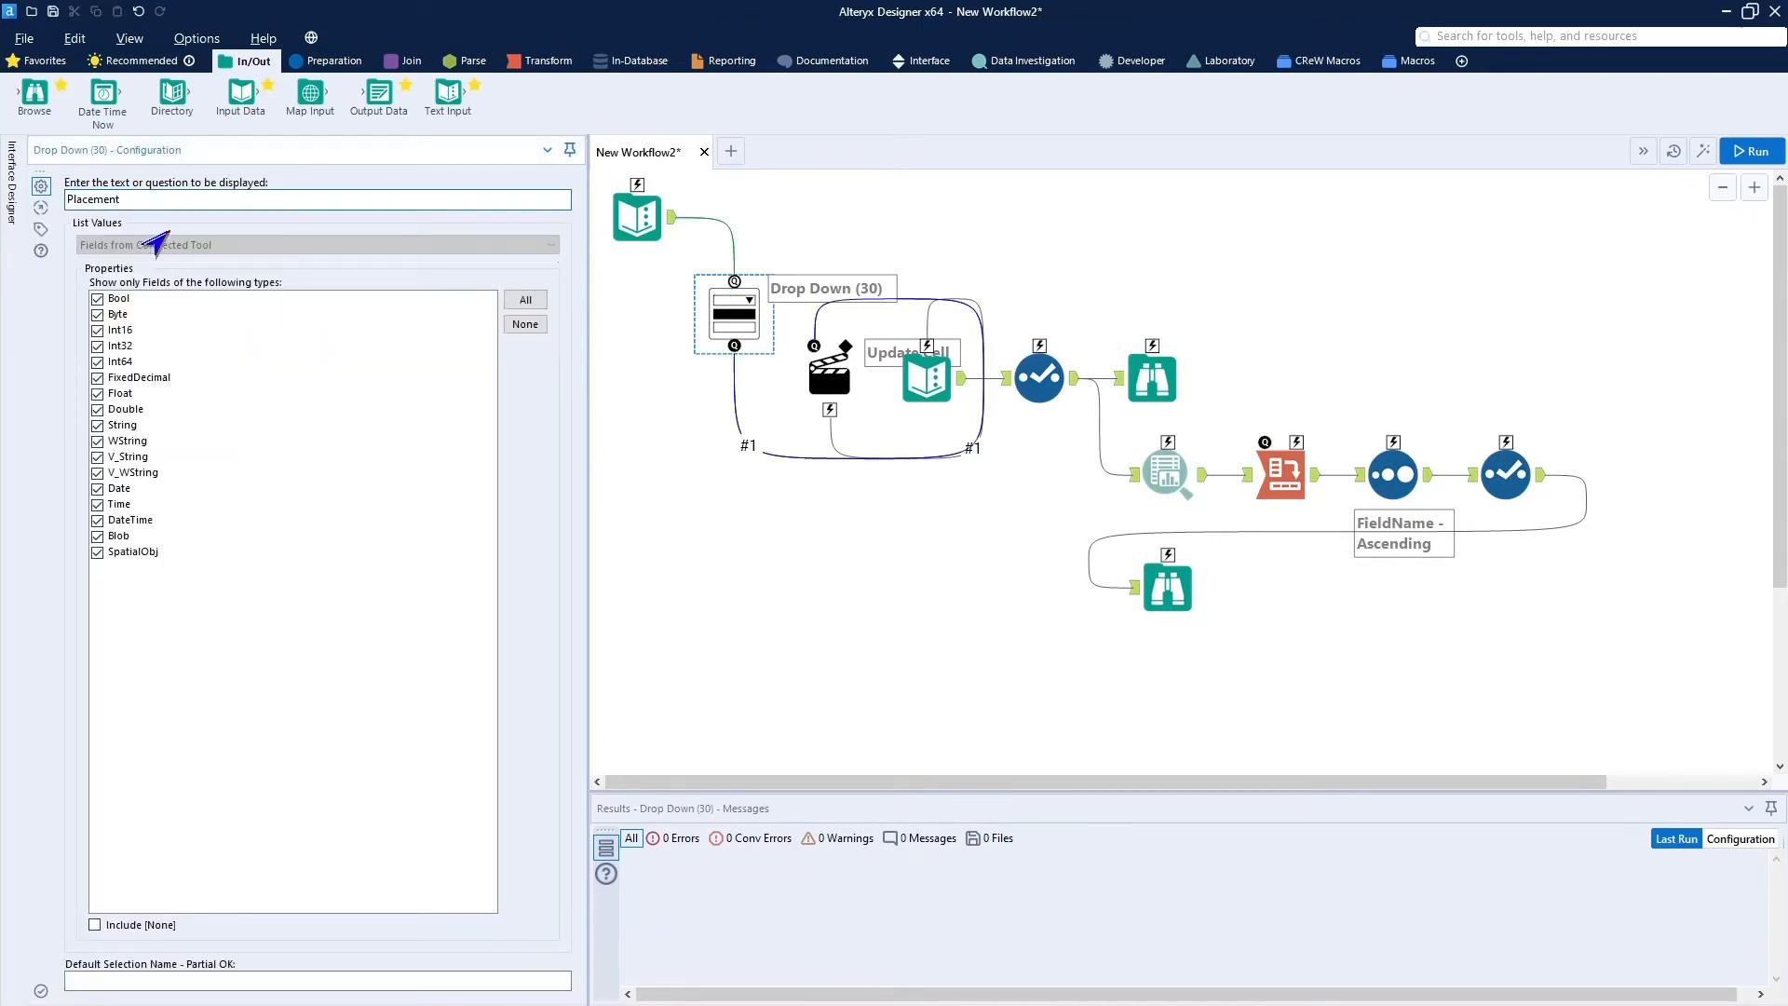
{"action": "left_click", "coordinate": [646, 427]}
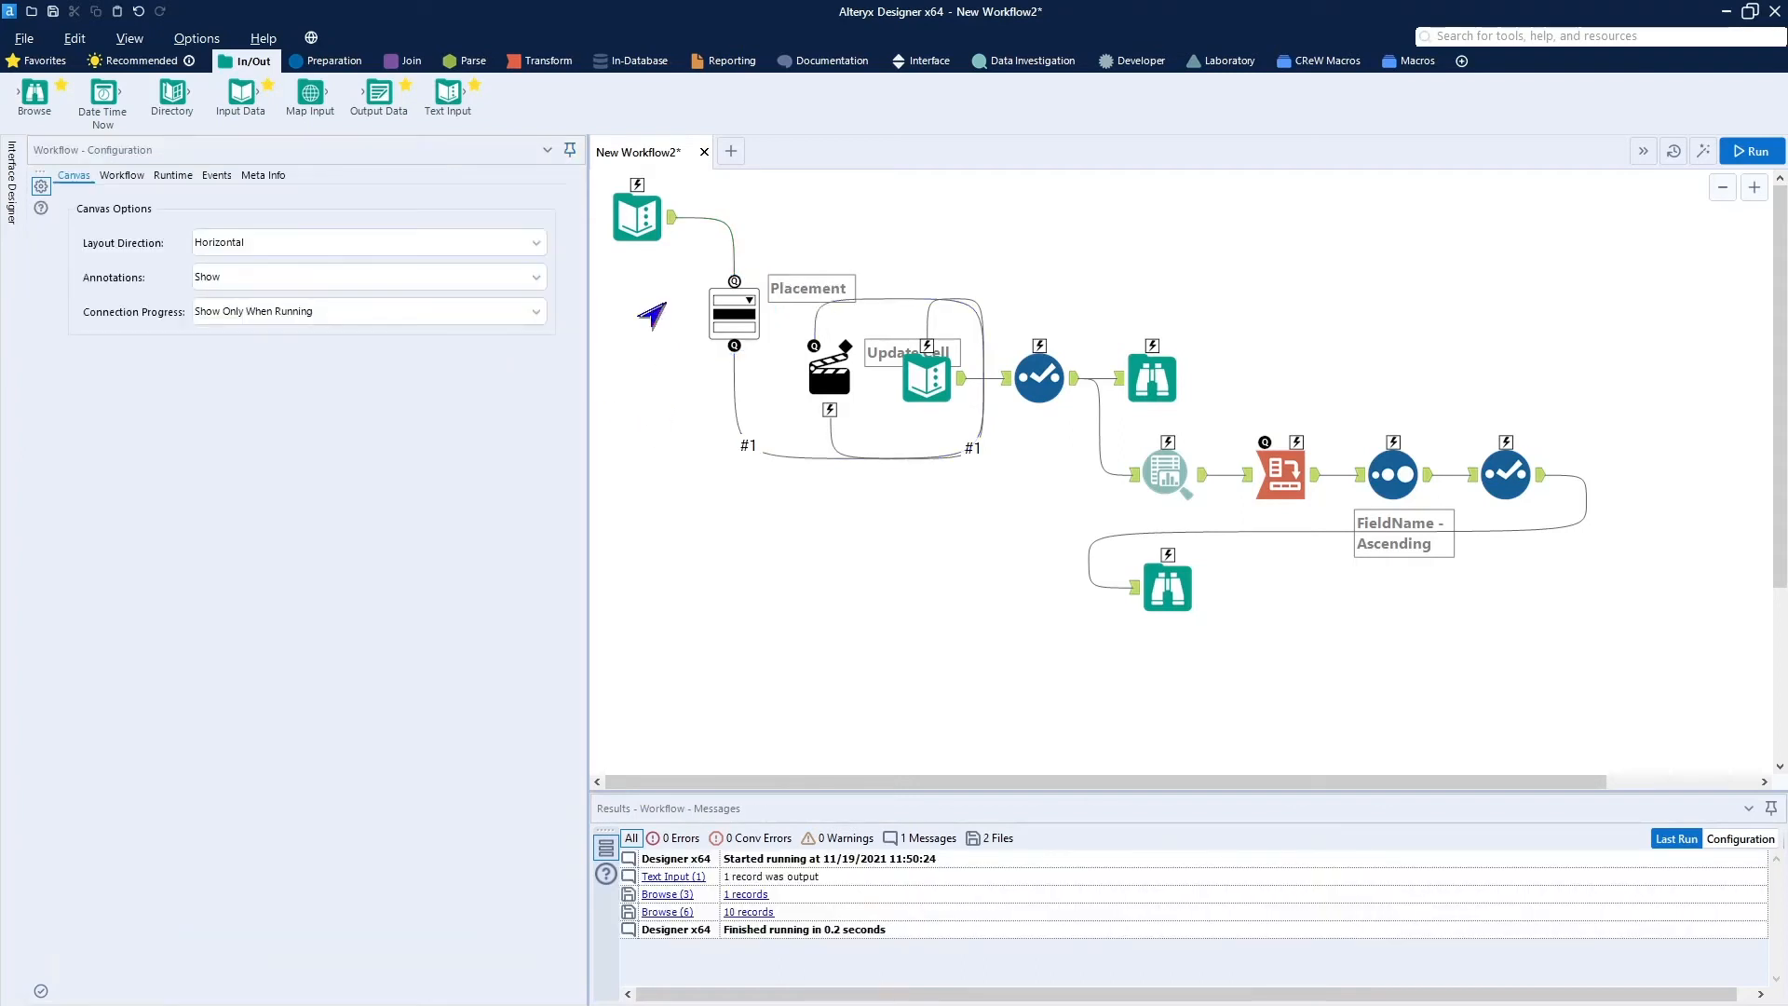
Replace the drop-down's text input with an Input Data tool reading costumeNames.dat as a comma-delimited text file with field names in the first row.
{"action": "left_click_drag", "start_coordinate": [665, 303], "coordinate": [583, 192]}
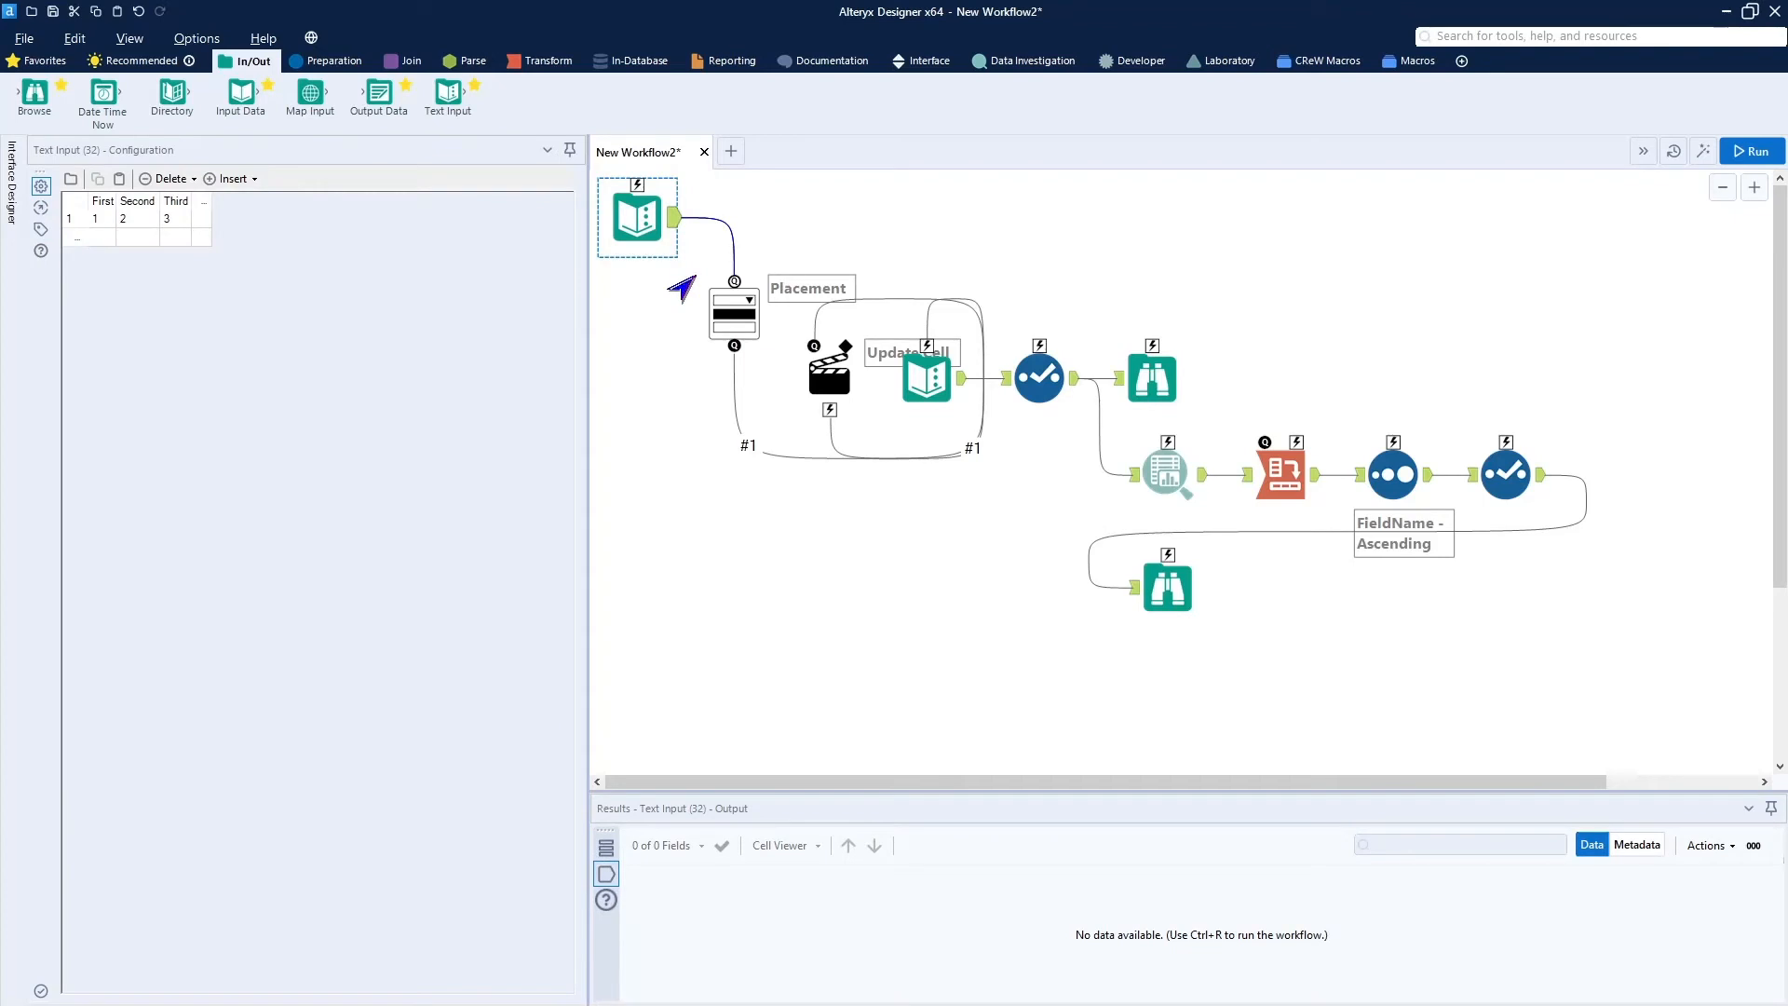
{"action": "key", "text": "Delete"}
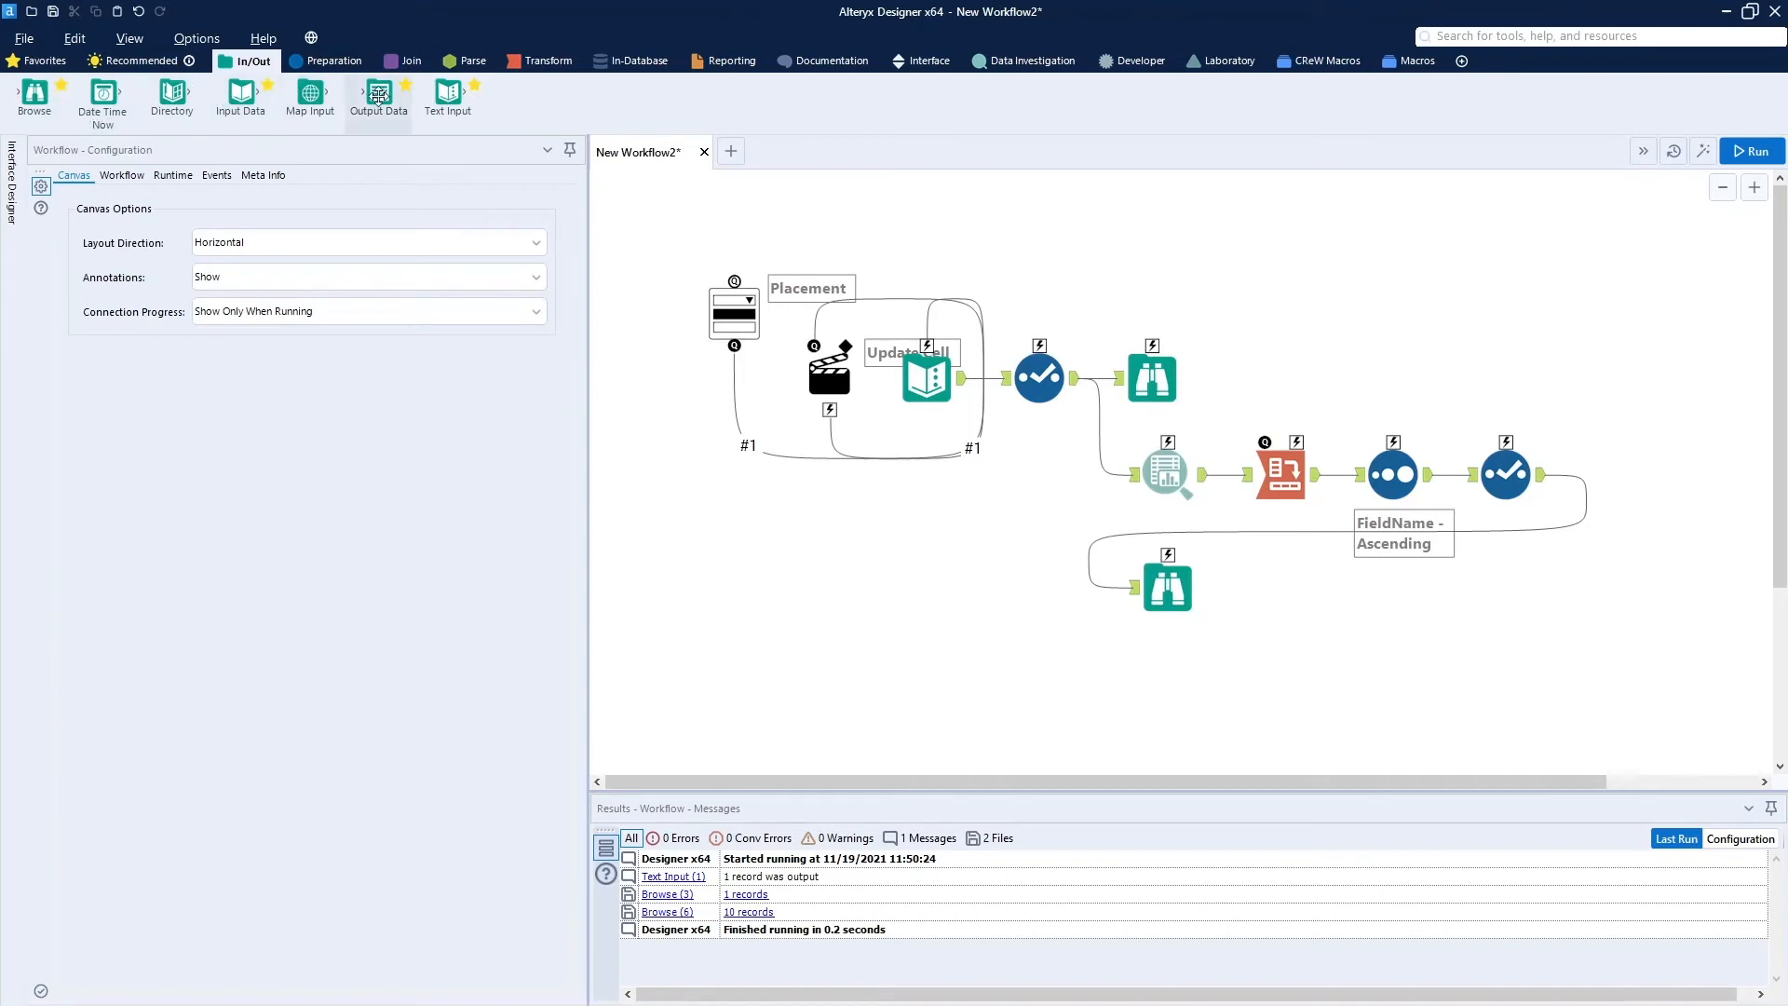
{"action": "left_click_drag", "start_coordinate": [238, 100], "coordinate": [649, 223]}
{"action": "left_click", "coordinate": [556, 195]}
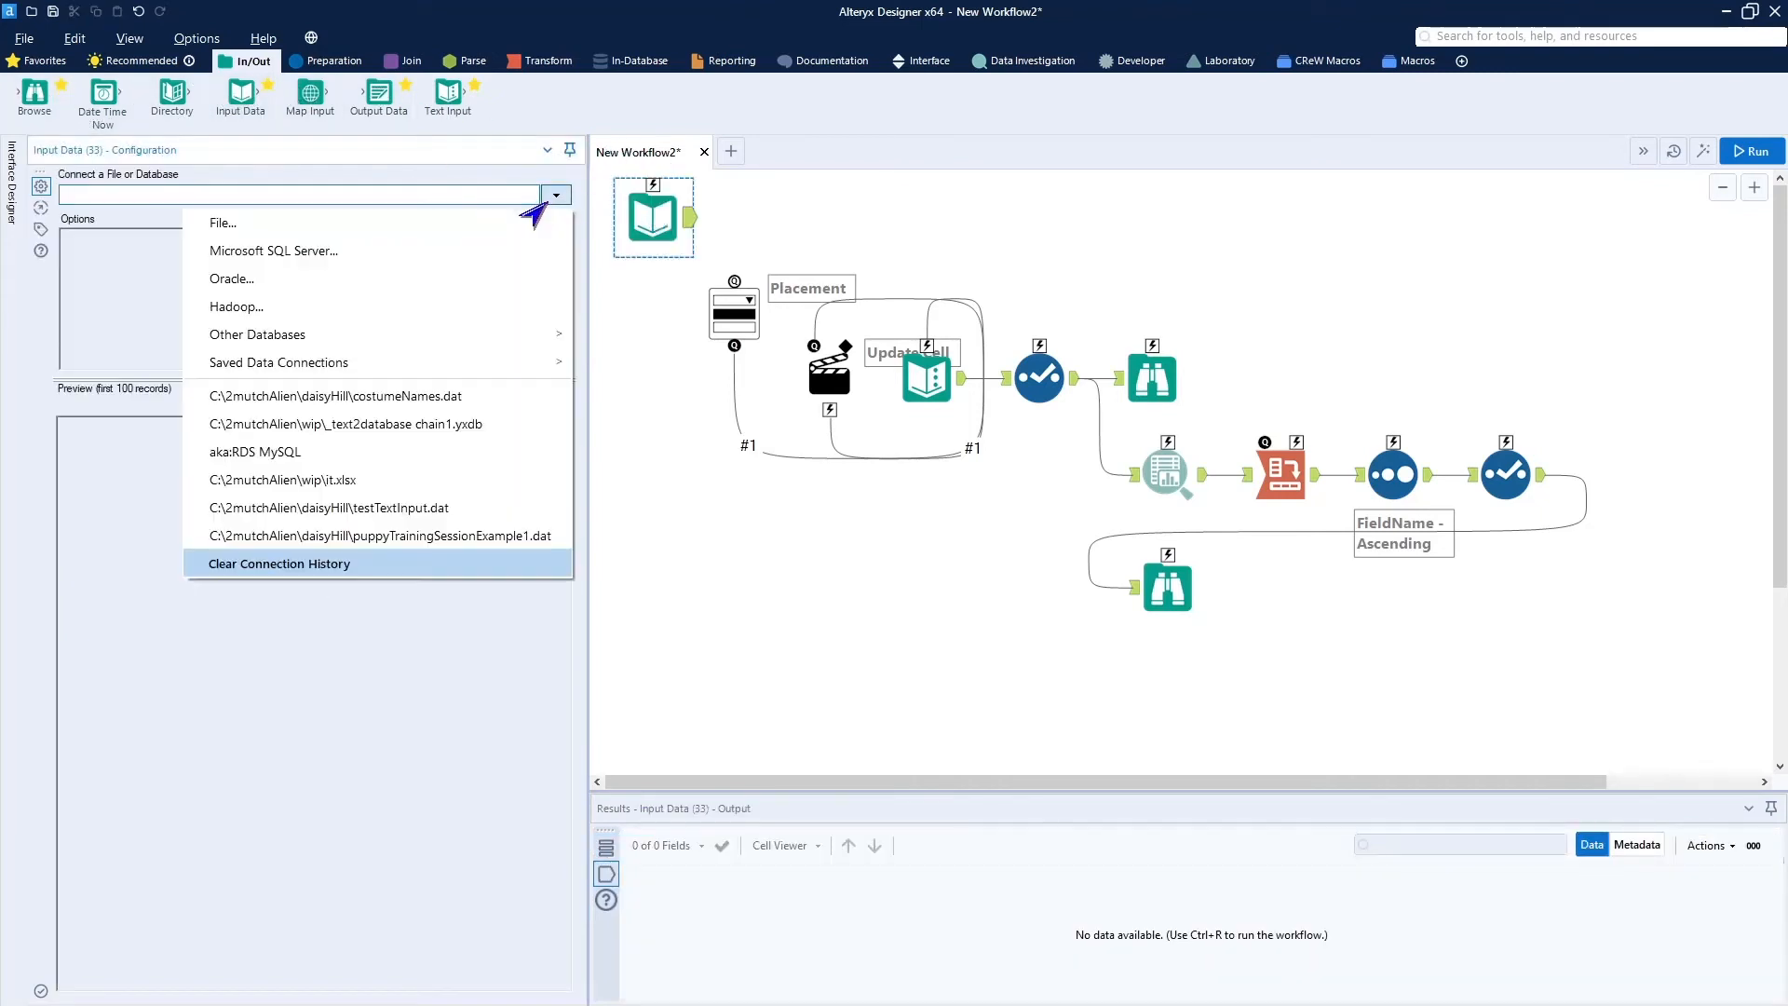
{"action": "left_click", "coordinate": [409, 398]}
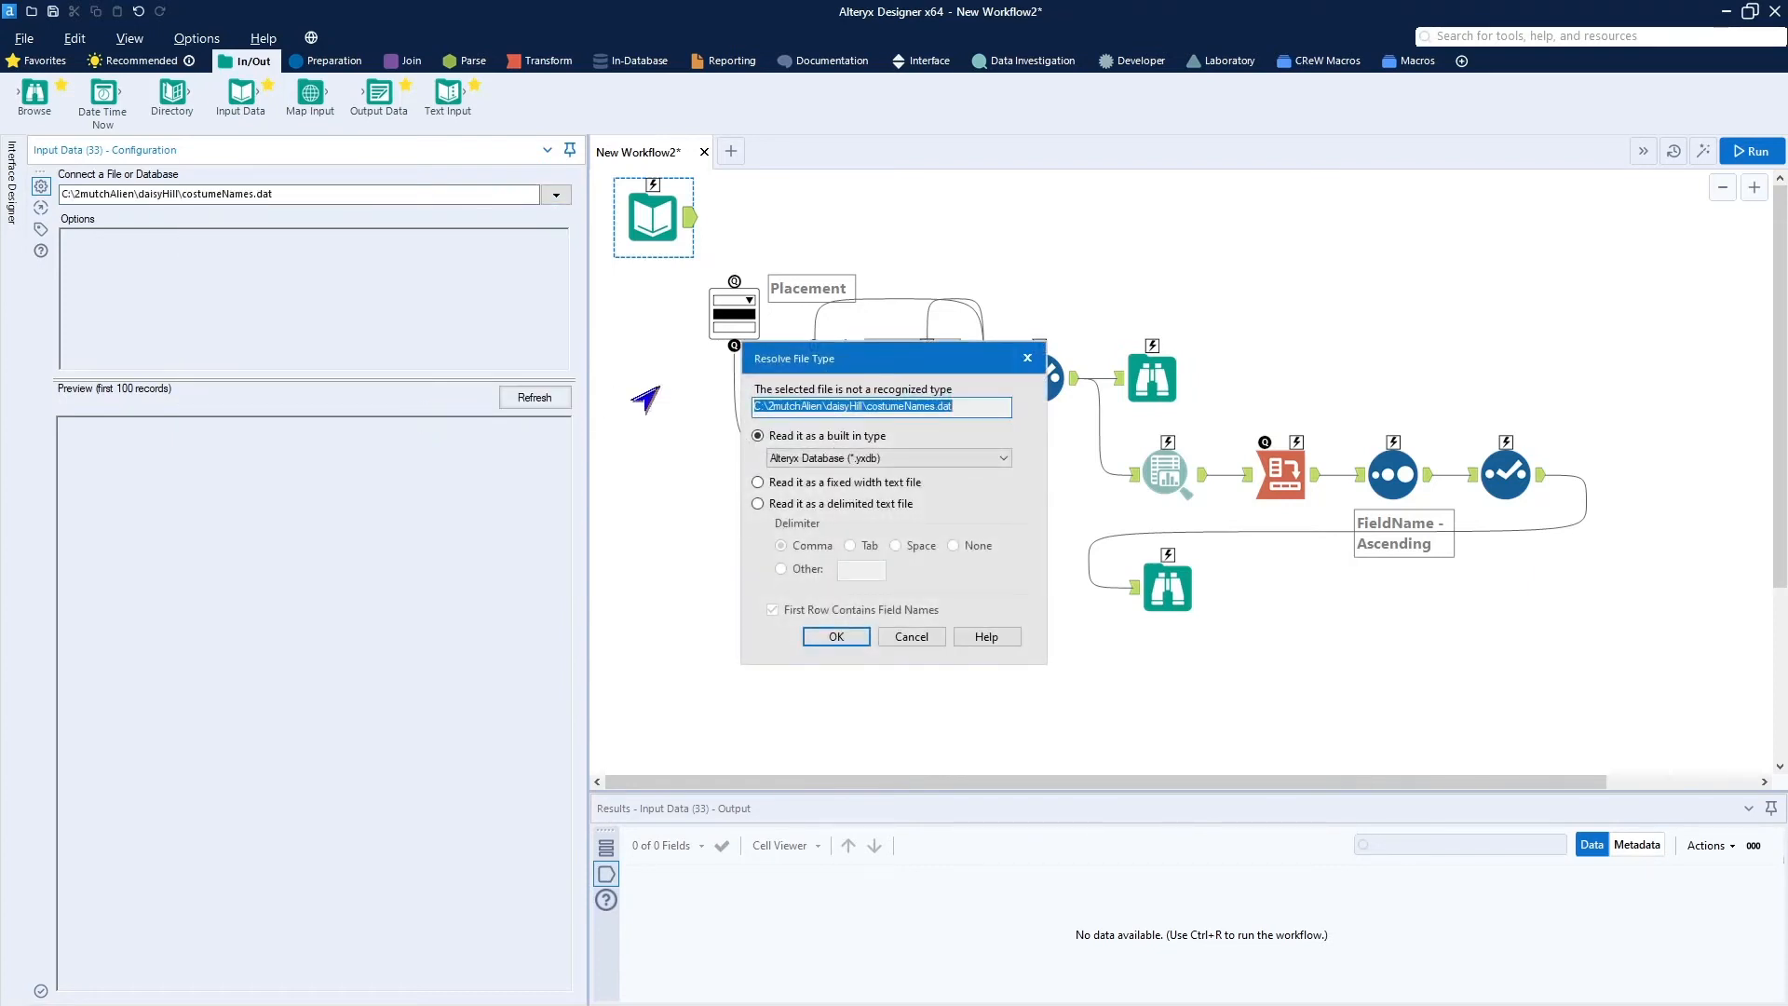
{"action": "left_click", "coordinate": [758, 504]}
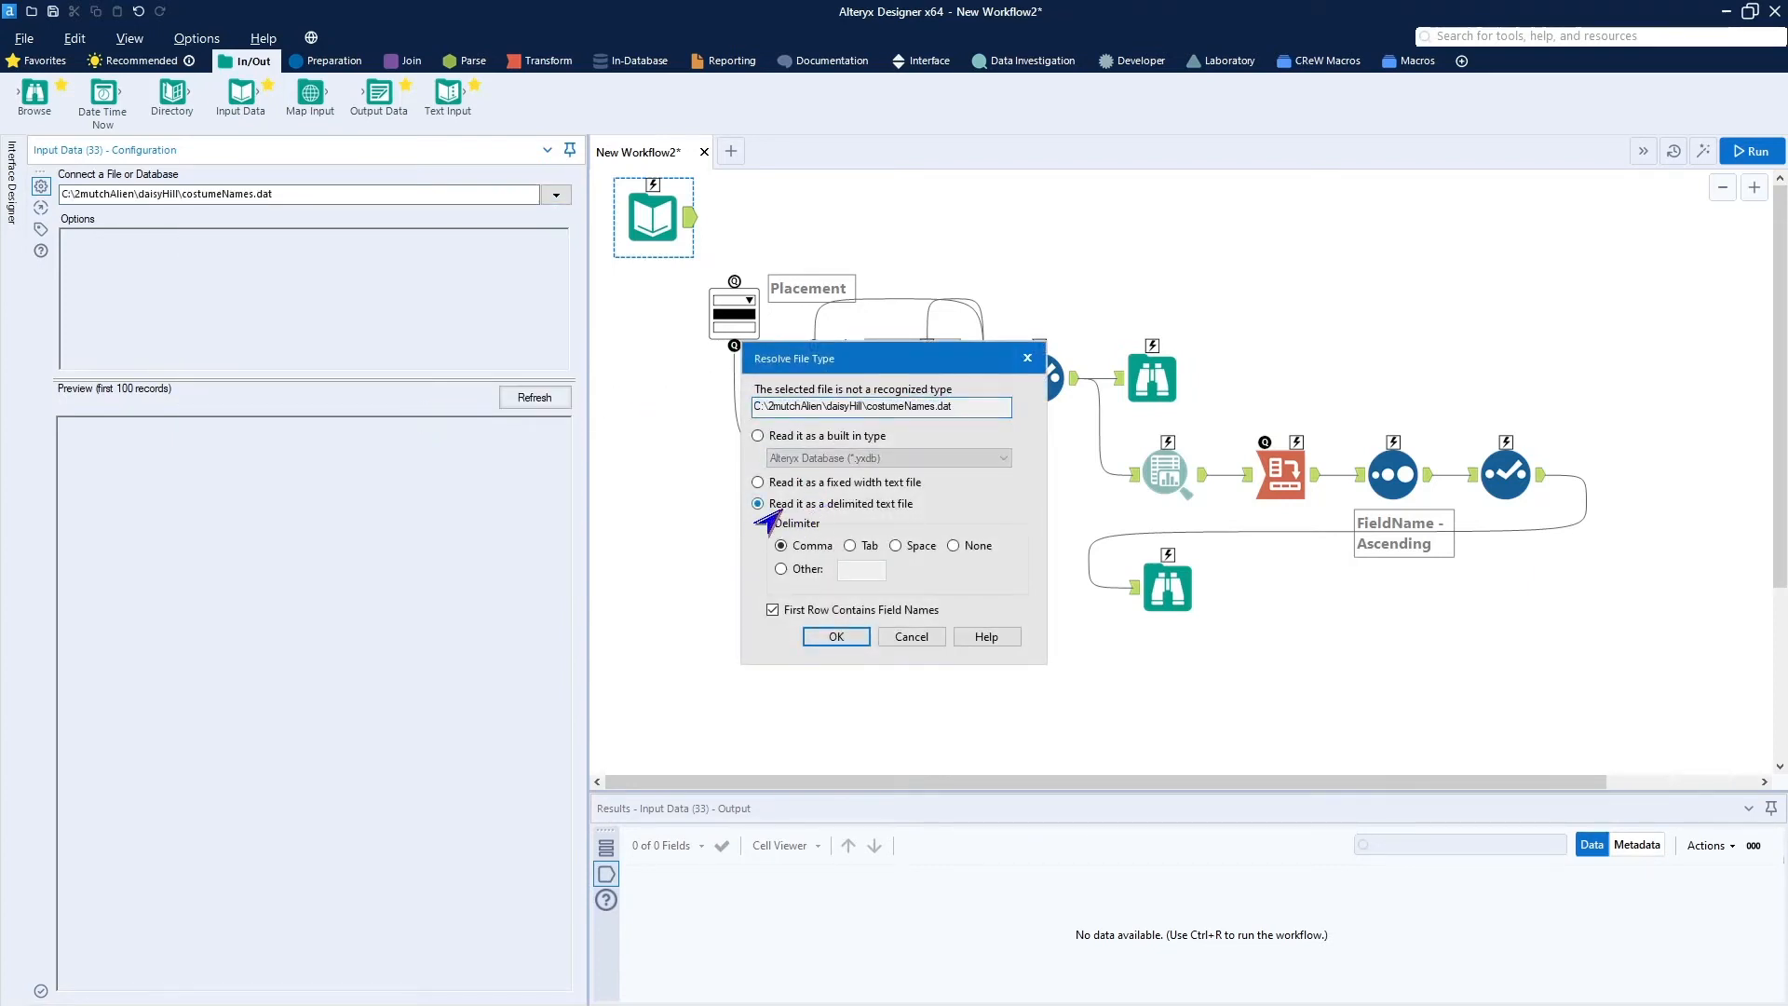
{"action": "left_click", "coordinate": [816, 639]}
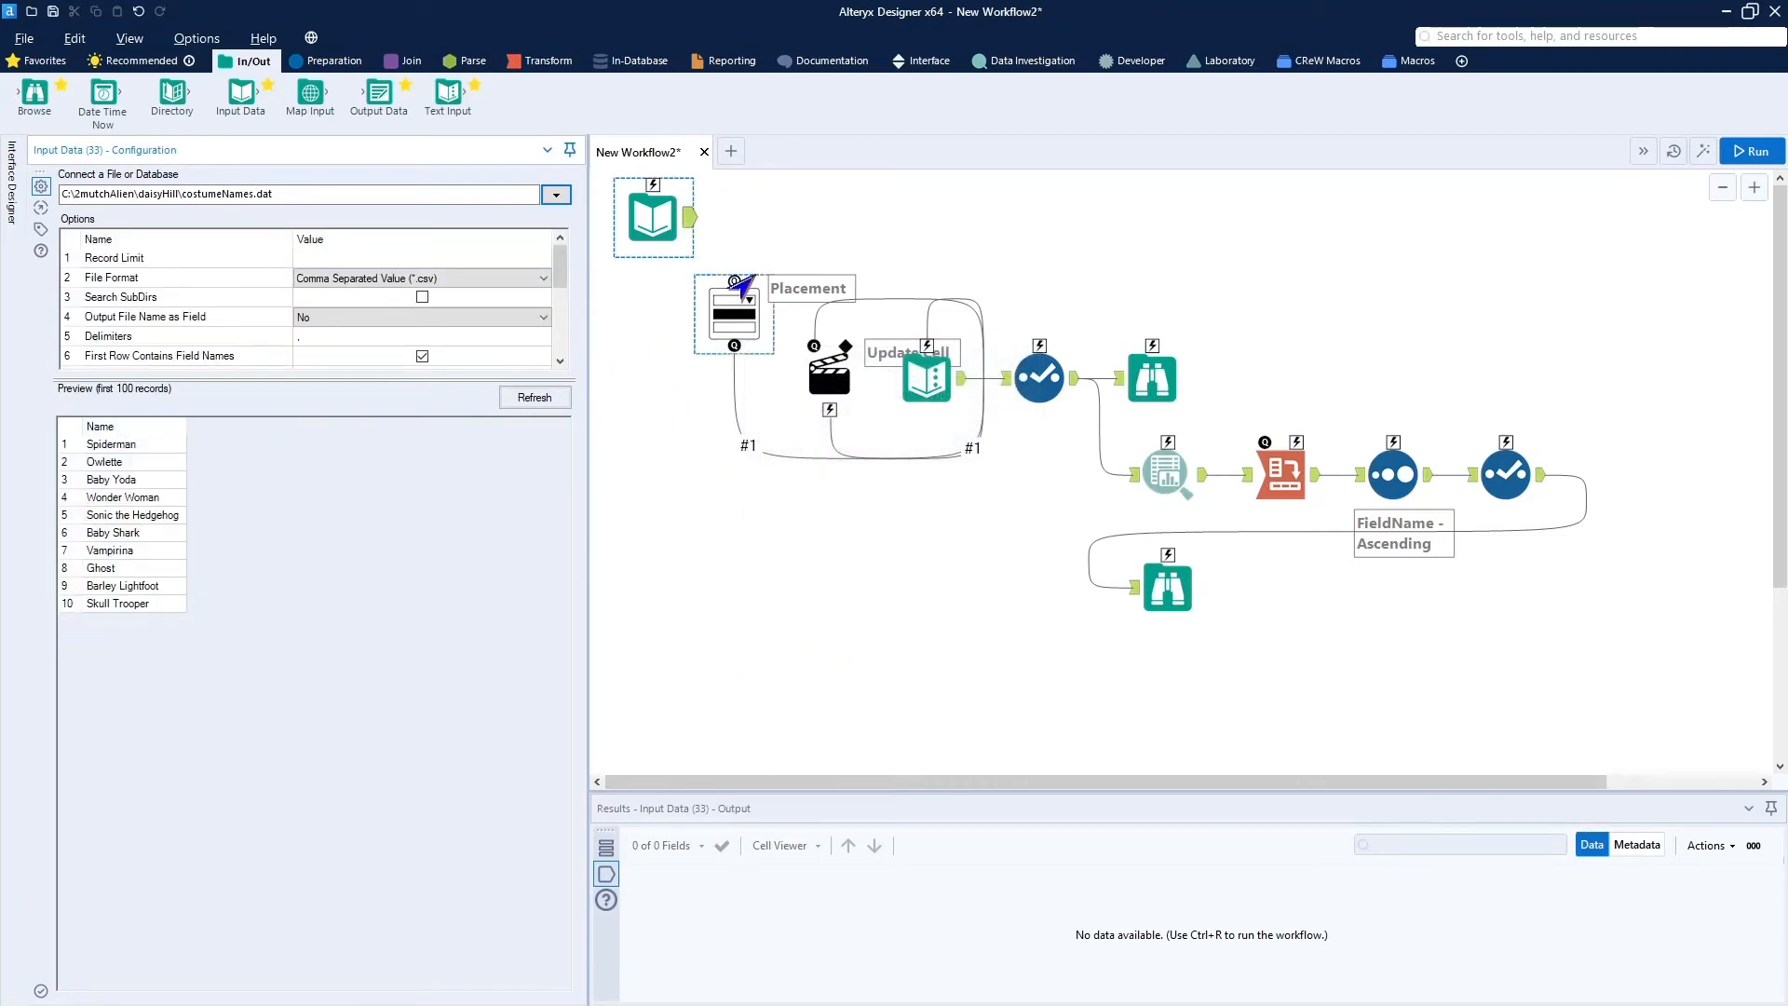
Connect the costumeNames.dat input to the Placement drop-down and check the resulting choices in the analytic app preview.
{"action": "left_click_drag", "start_coordinate": [691, 219], "coordinate": [738, 280]}
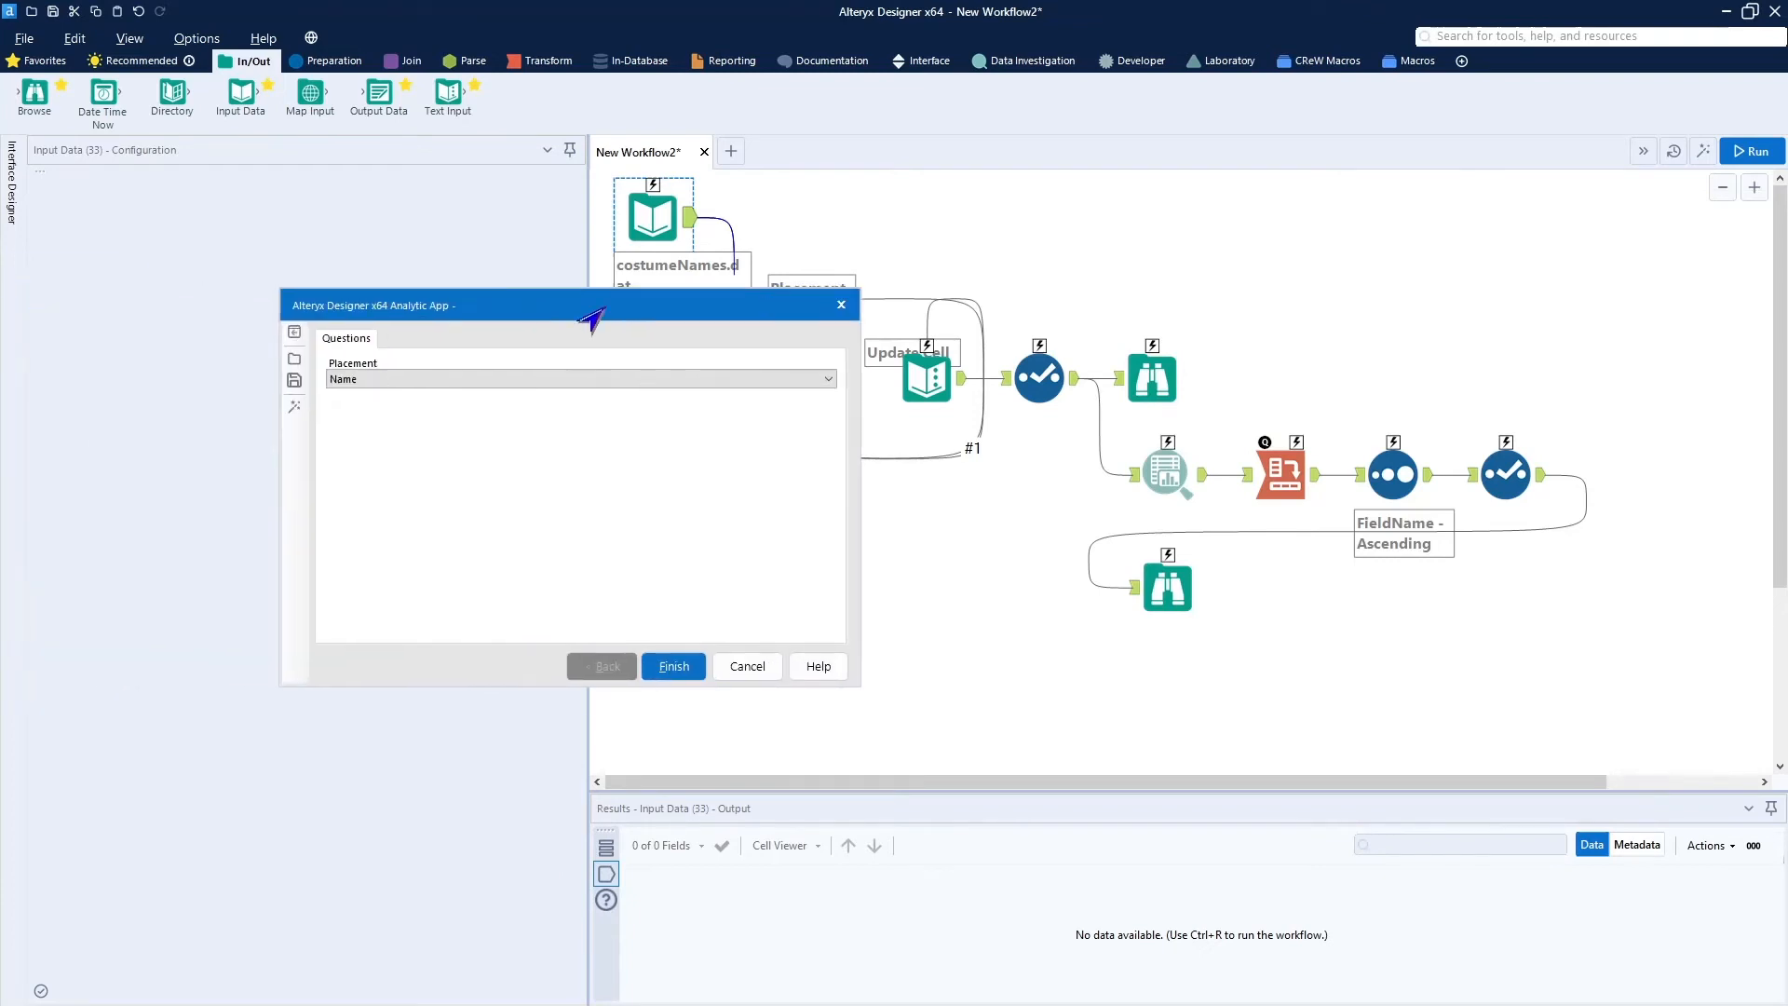
{"action": "left_click_drag", "start_coordinate": [591, 320], "coordinate": [771, 331]}
{"action": "left_click", "coordinate": [899, 390]}
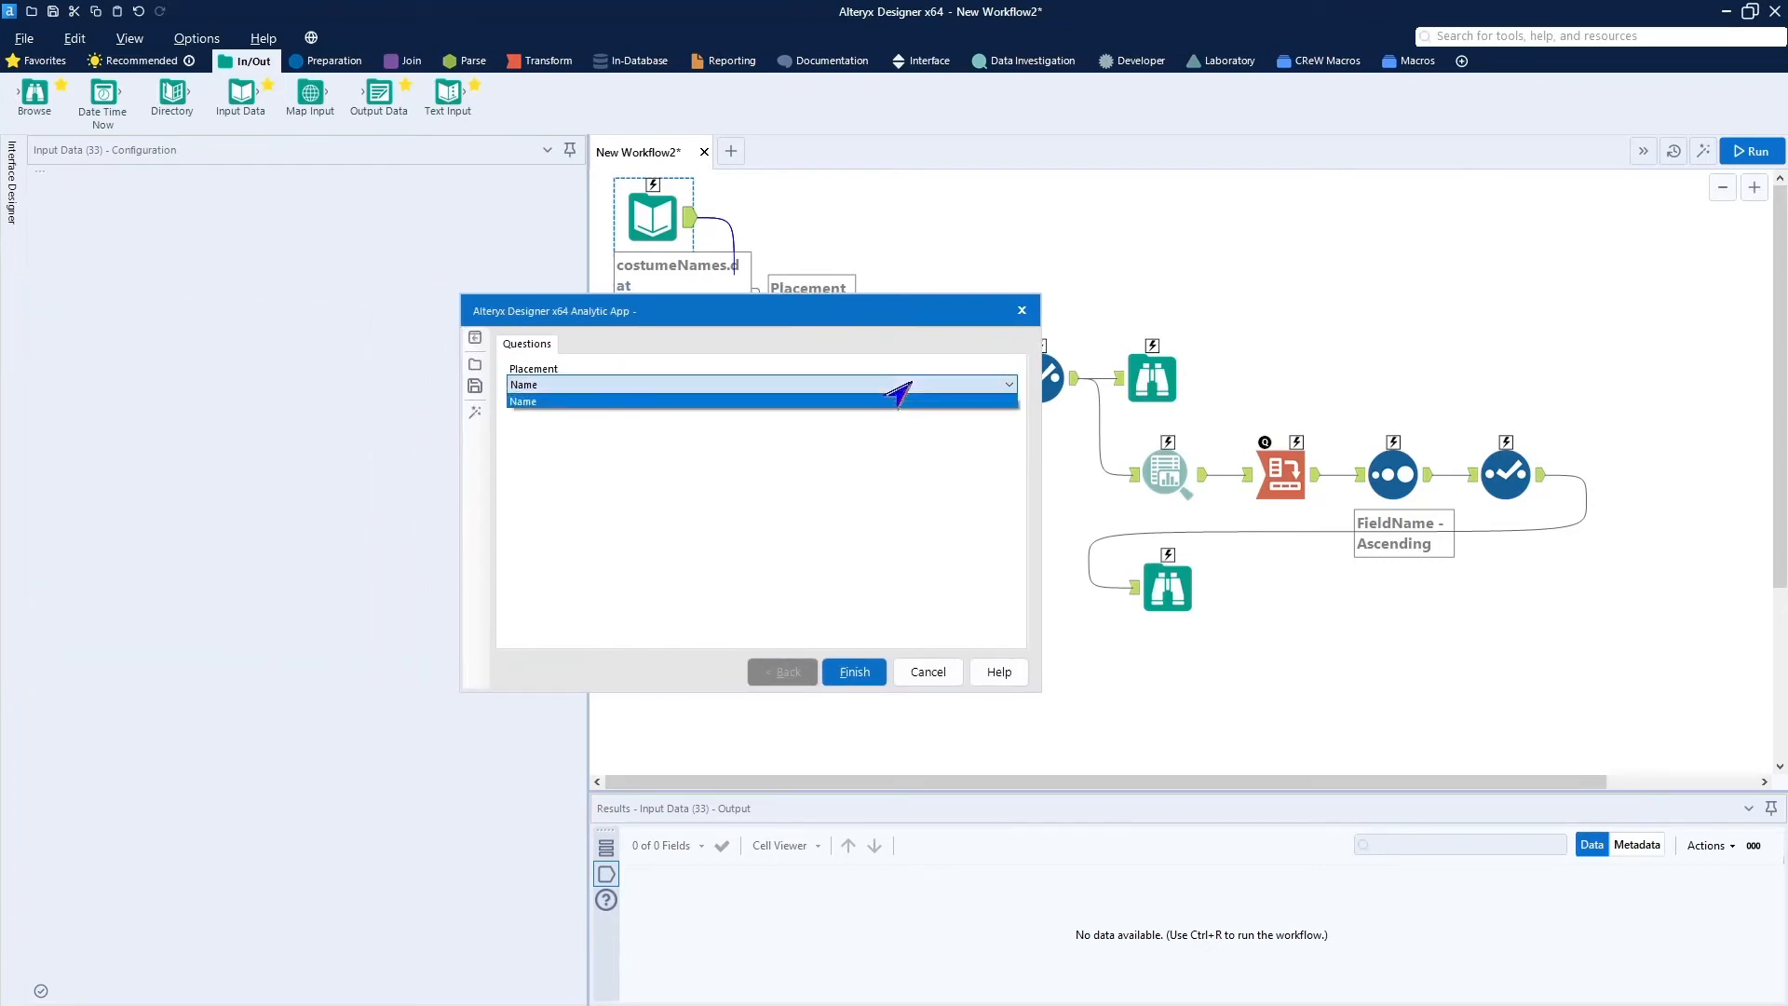
{"action": "left_click", "coordinate": [898, 391]}
{"action": "left_click", "coordinate": [899, 389]}
{"action": "left_click", "coordinate": [899, 391]}
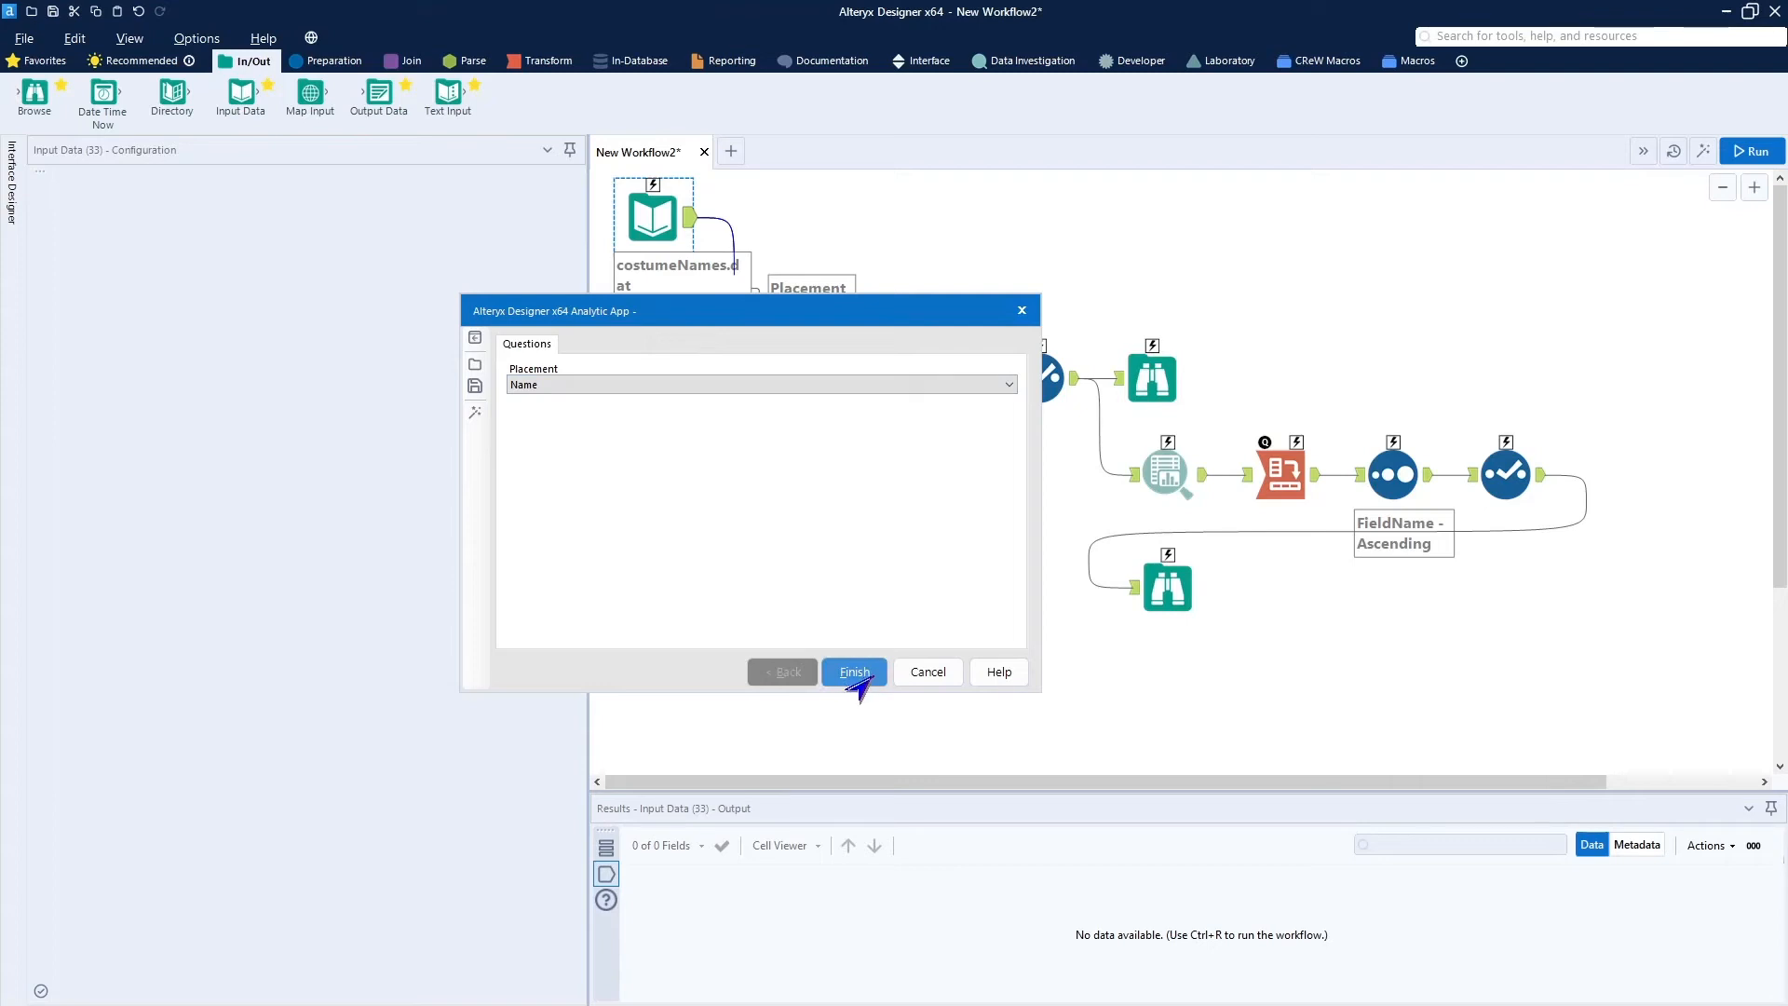
{"action": "left_click", "coordinate": [927, 674]}
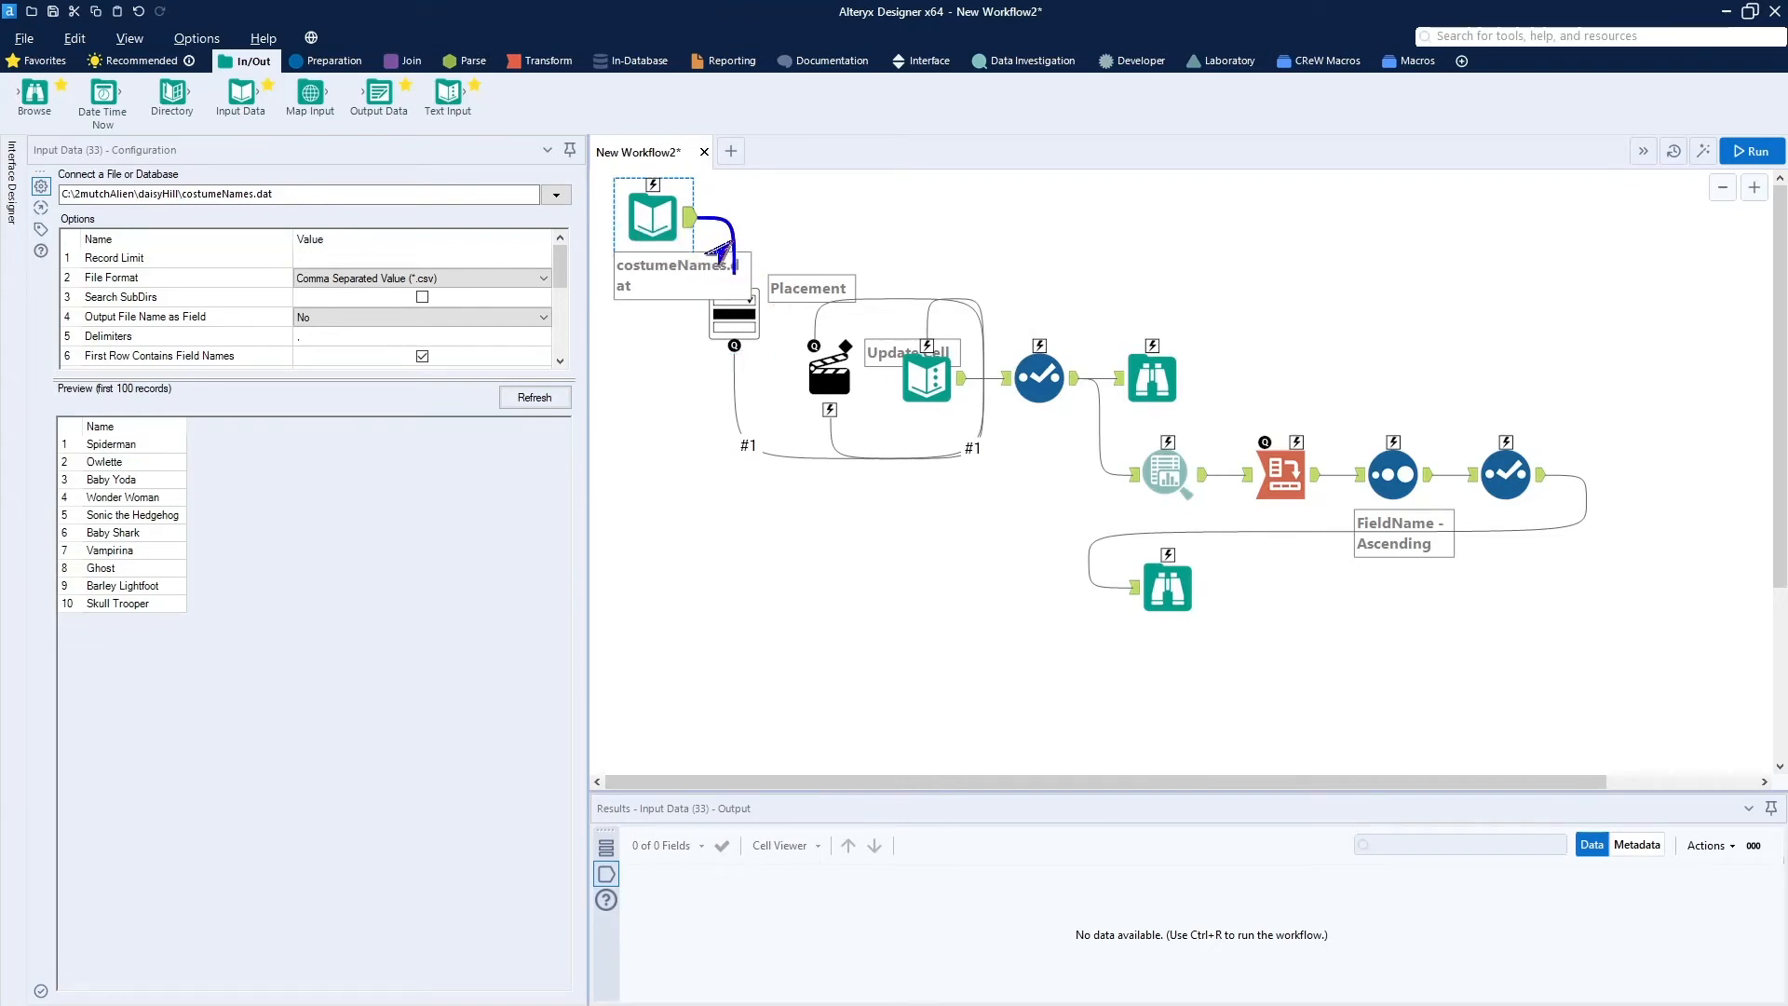
Disconnect costumeNames.dat from the Placement drop-down and shift all other tools away from it to make room.
{"action": "left_click", "coordinate": [727, 252]}
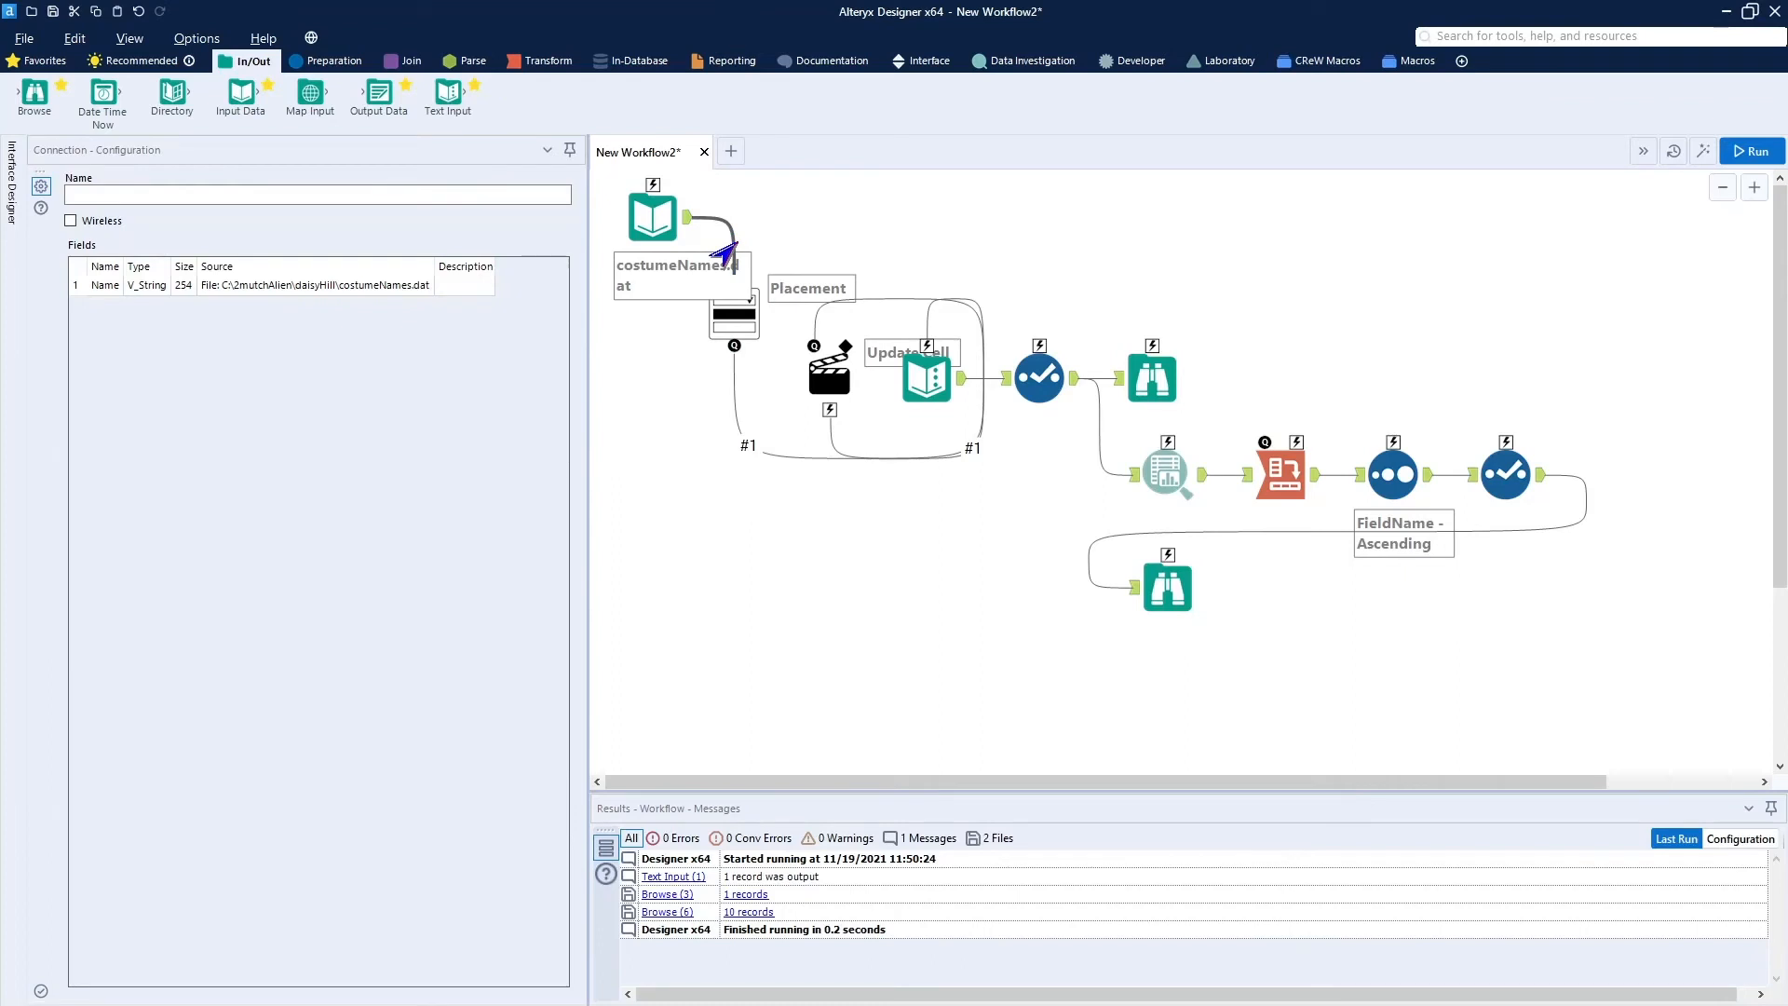
{"action": "key", "text": "Delete"}
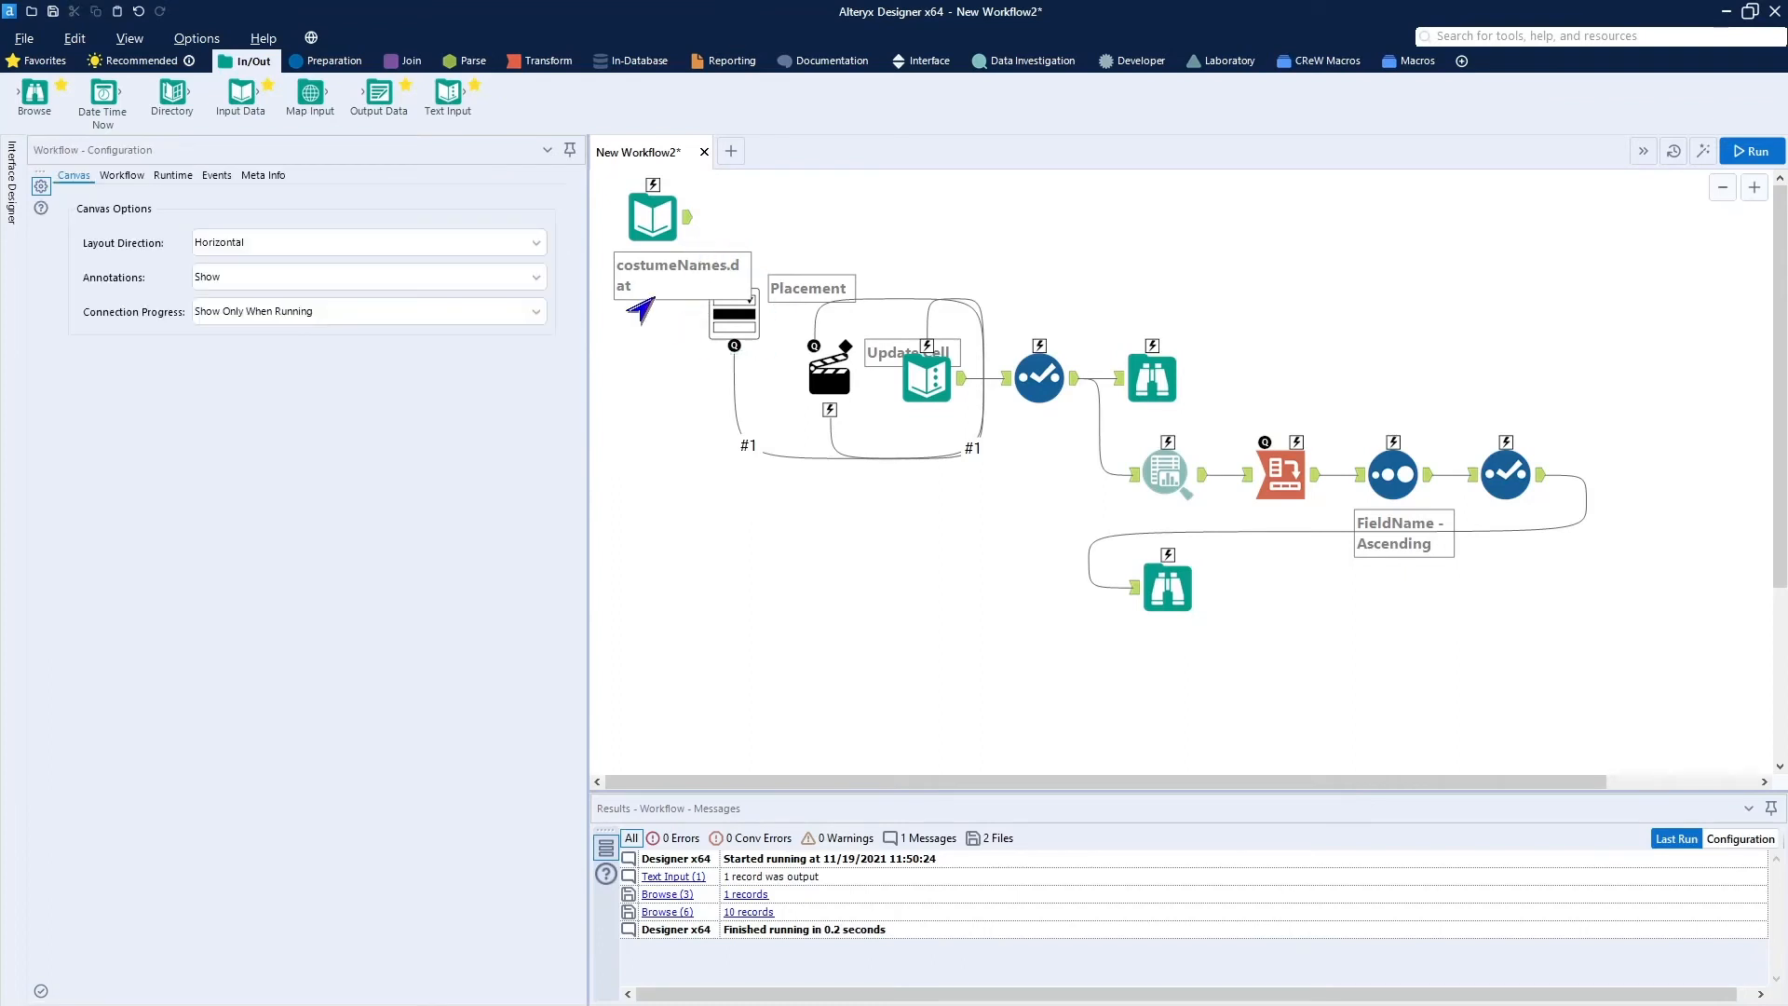
{"action": "left_click_drag", "start_coordinate": [654, 313], "coordinate": [1635, 645]}
{"action": "left_click_drag", "start_coordinate": [1164, 380], "coordinate": [1357, 444]}
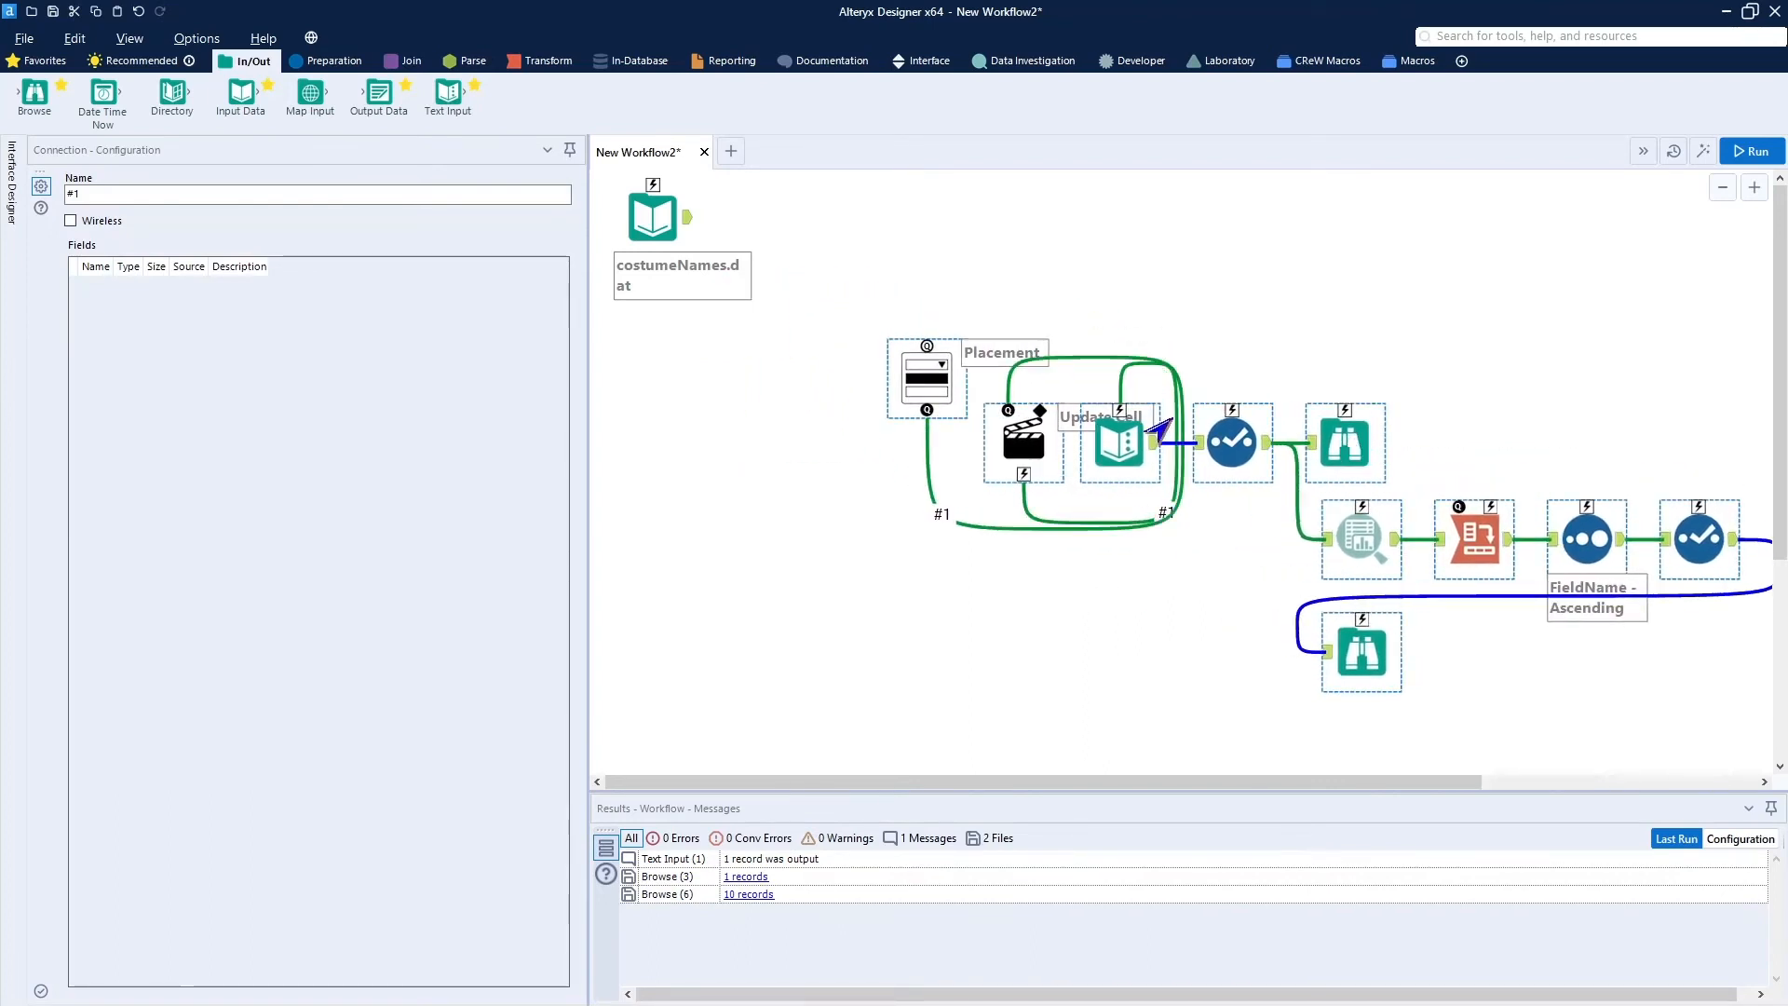
{"action": "left_click", "coordinate": [829, 414]}
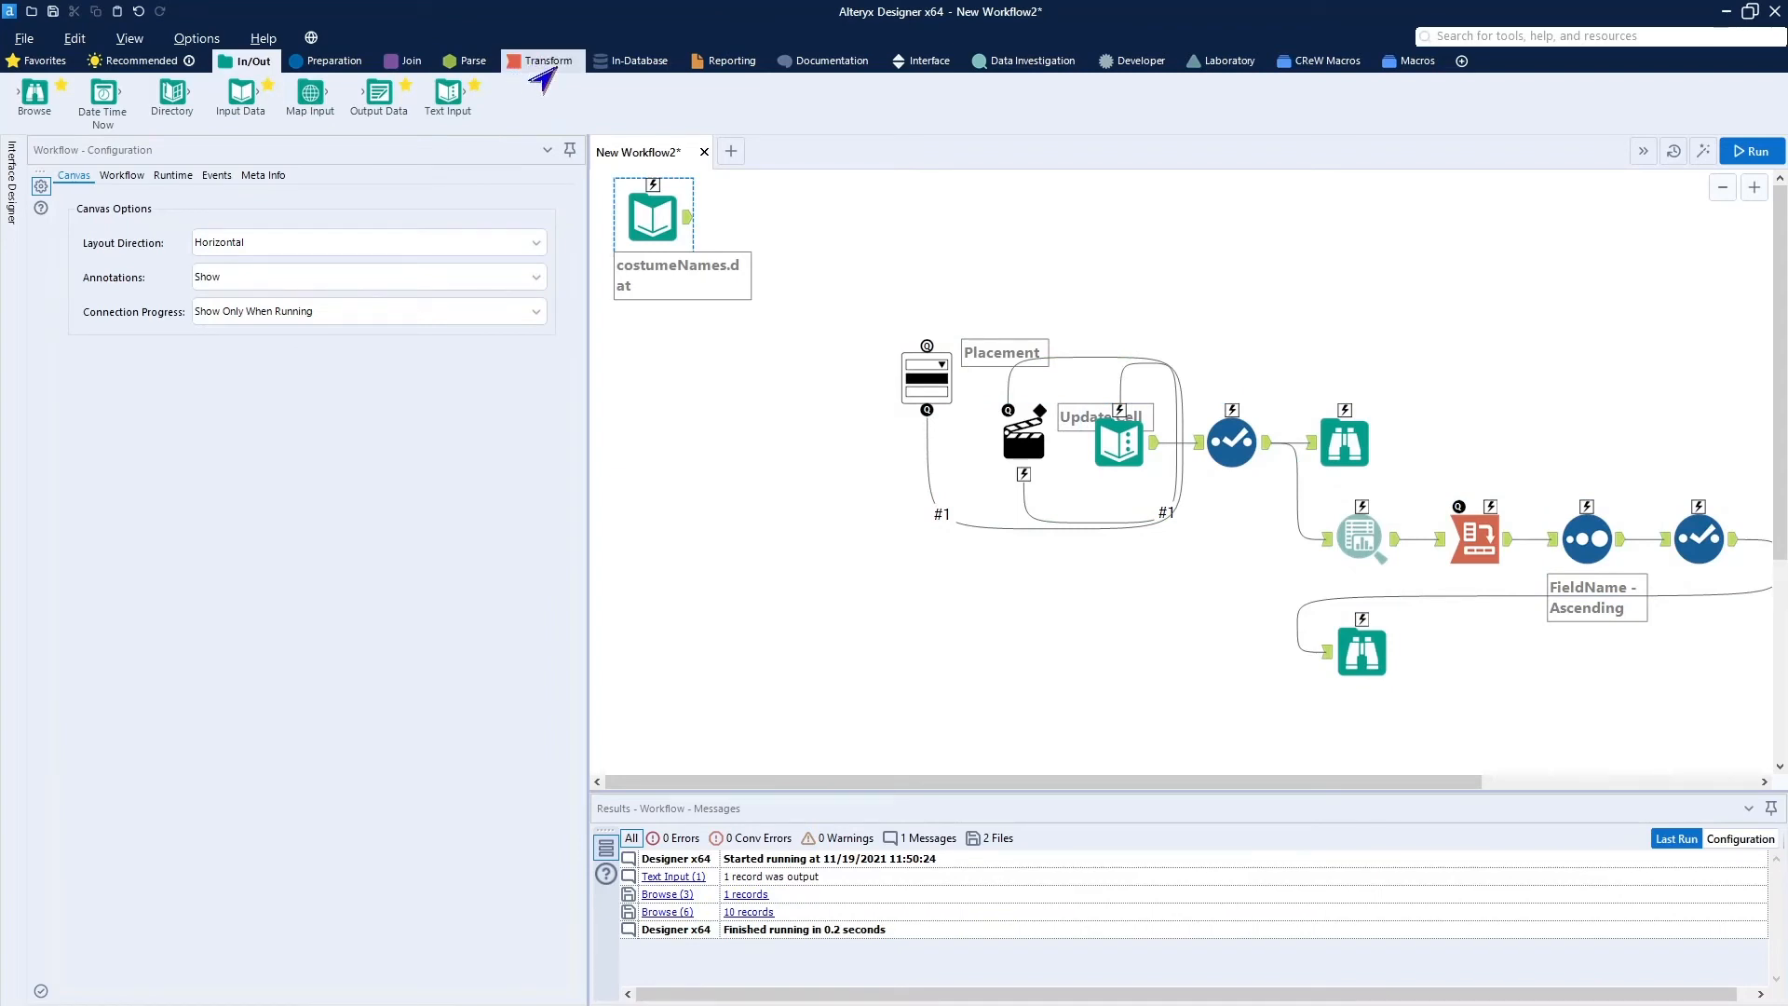
Add a Cross Tab tool after the costumeNames.dat input and insert a Formula tool between them, spacing the tools apart.
{"action": "left_click", "coordinate": [529, 69]}
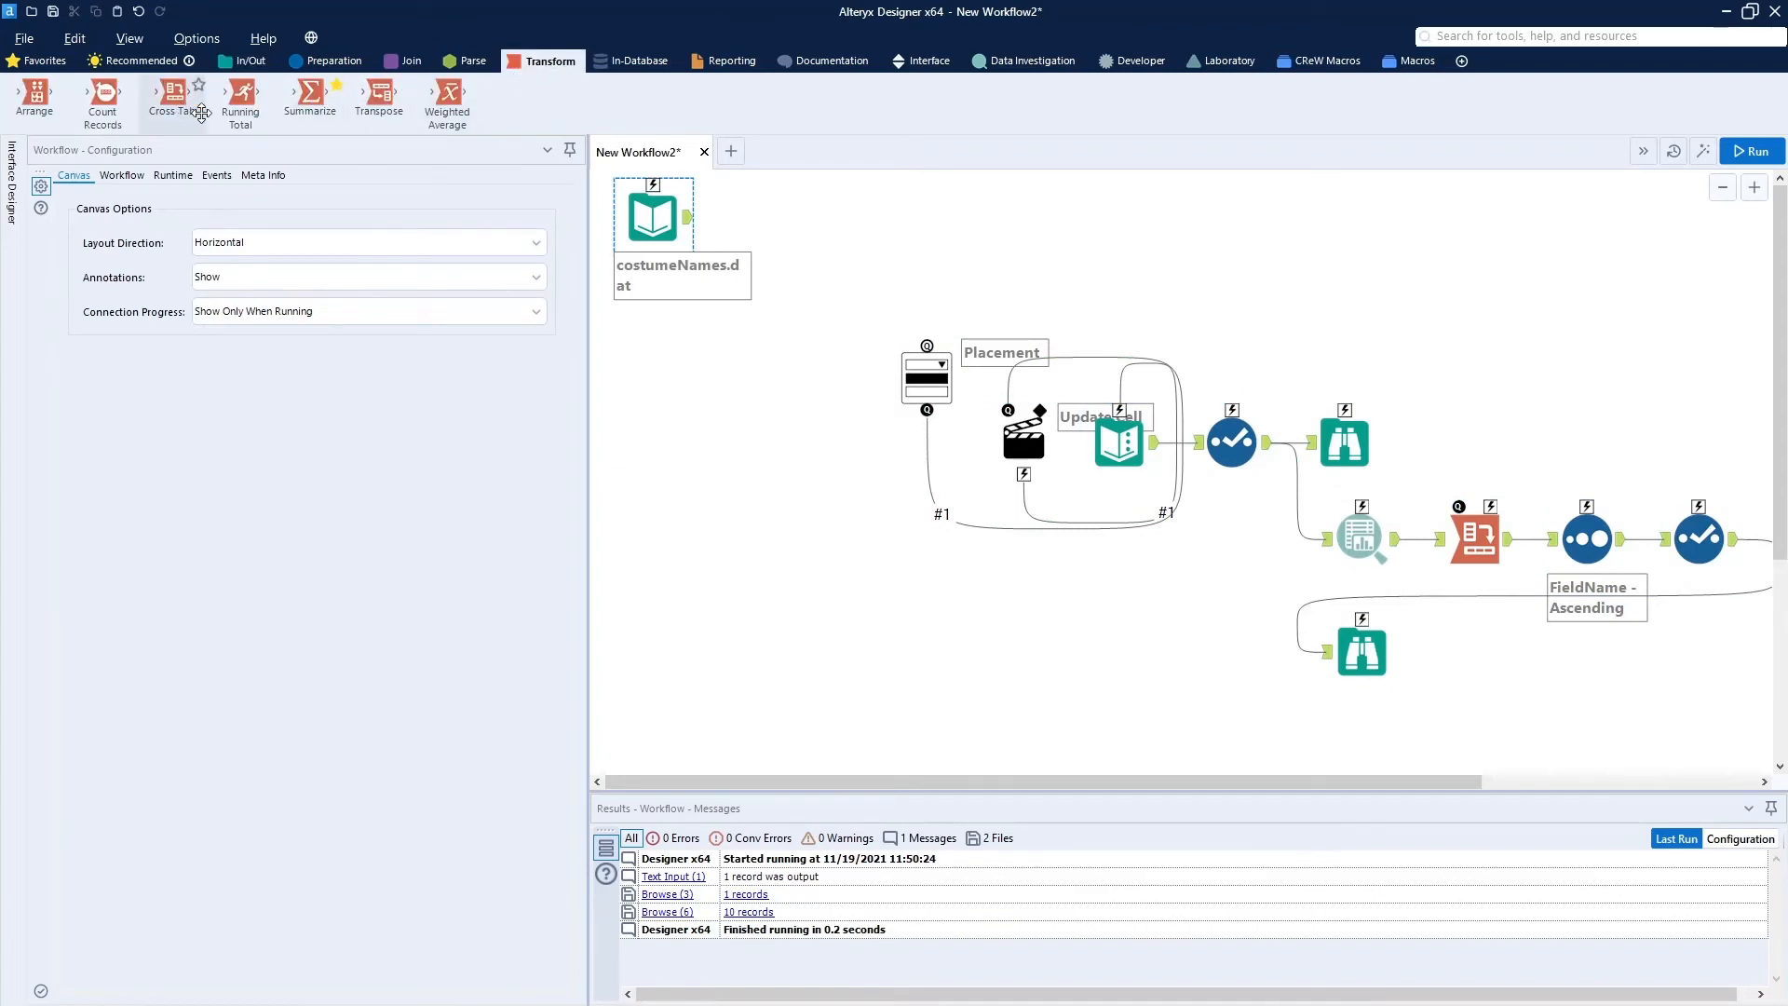
{"action": "left_click_drag", "start_coordinate": [172, 92], "coordinate": [834, 224]}
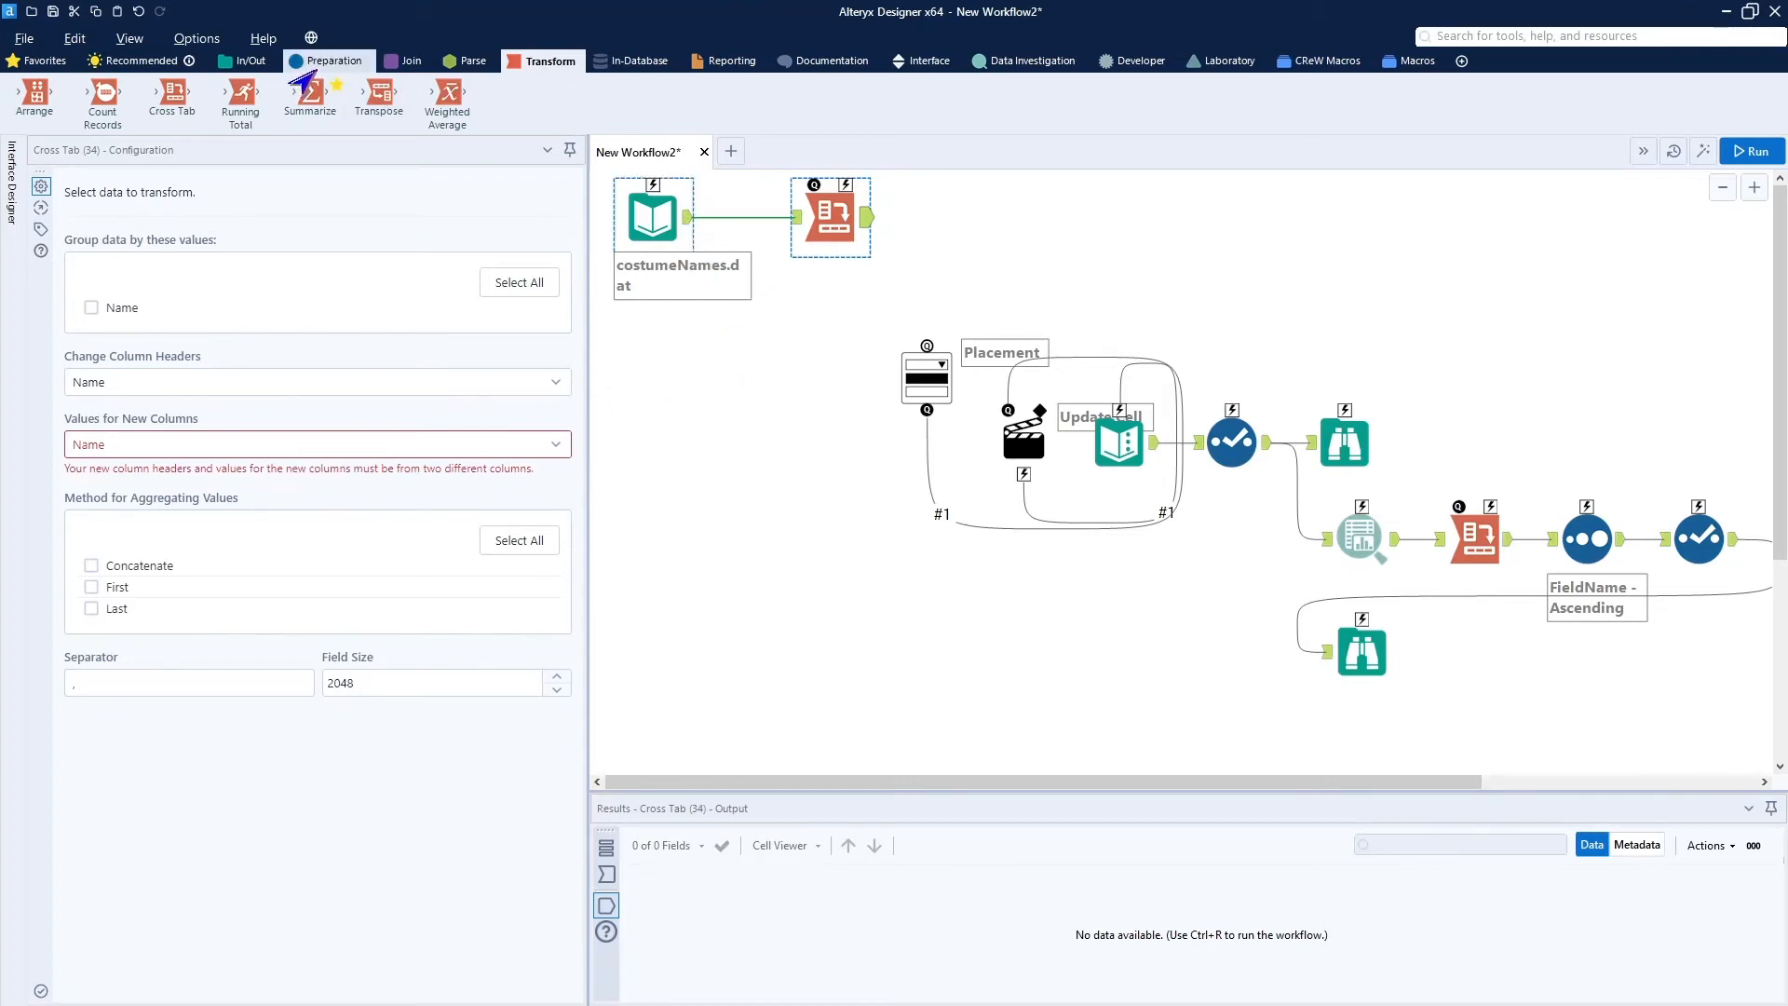
{"action": "left_click", "coordinate": [303, 63]}
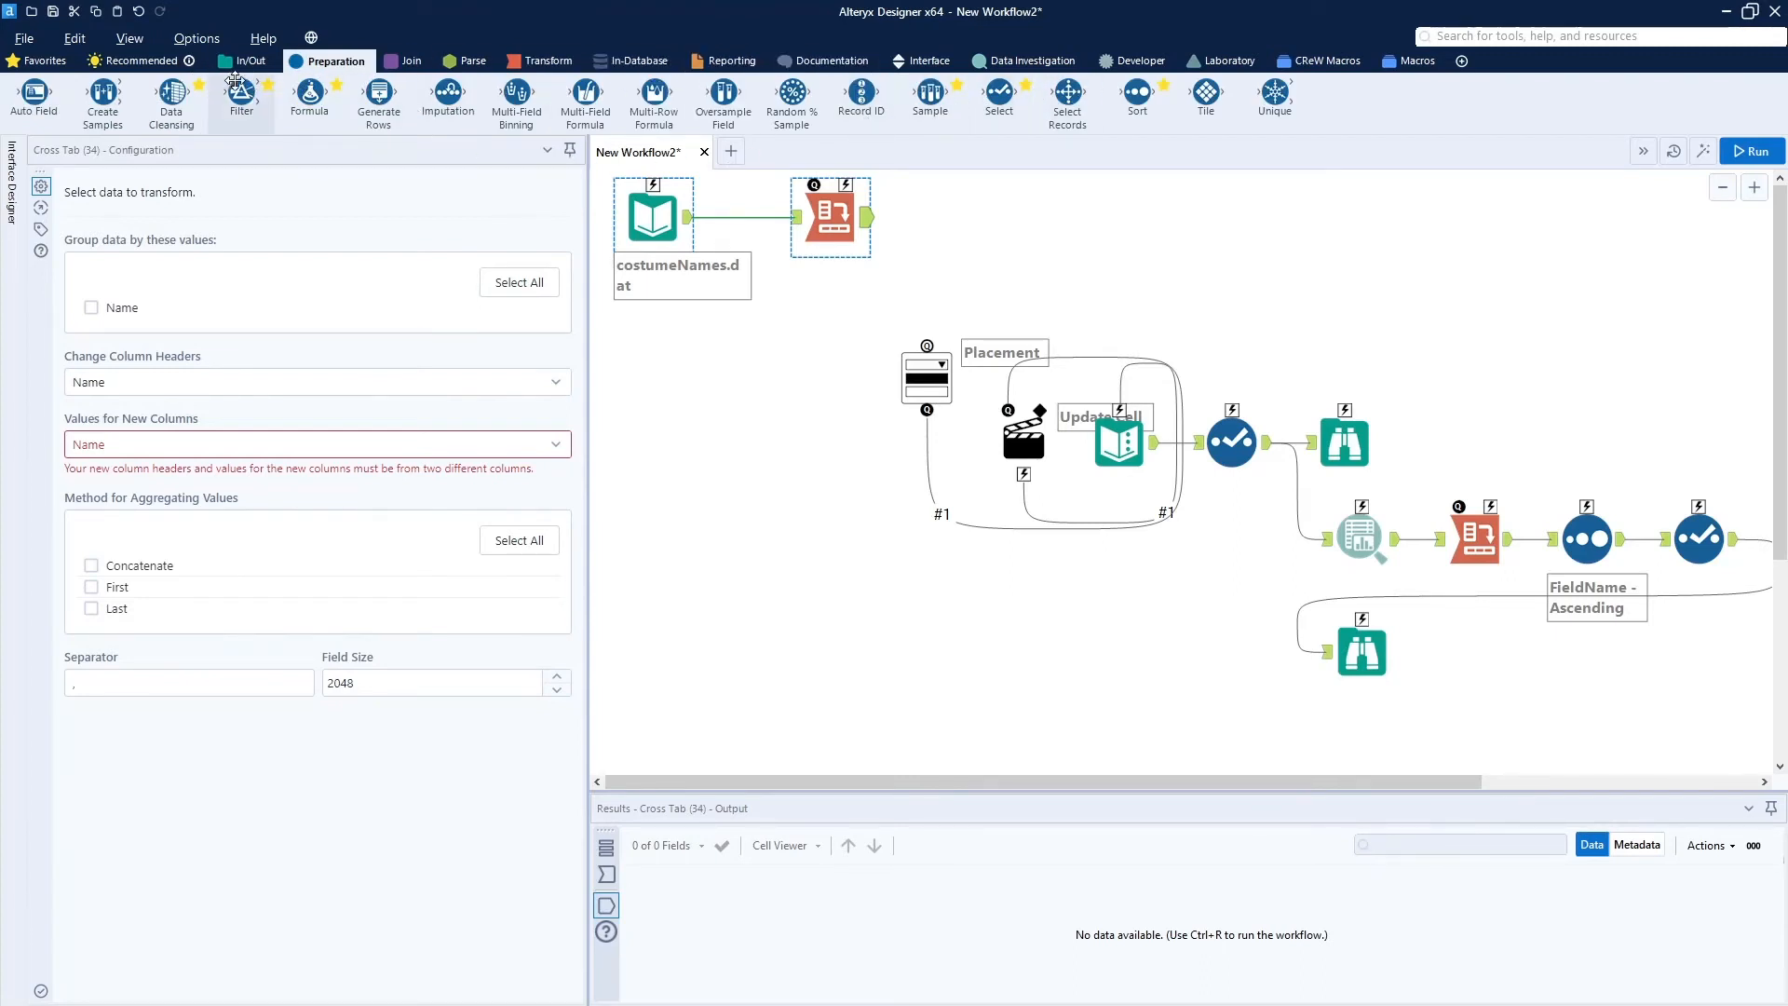
{"action": "left_click_drag", "start_coordinate": [308, 99], "coordinate": [772, 213]}
{"action": "left_click", "coordinate": [842, 211], "text": "ctrl"}
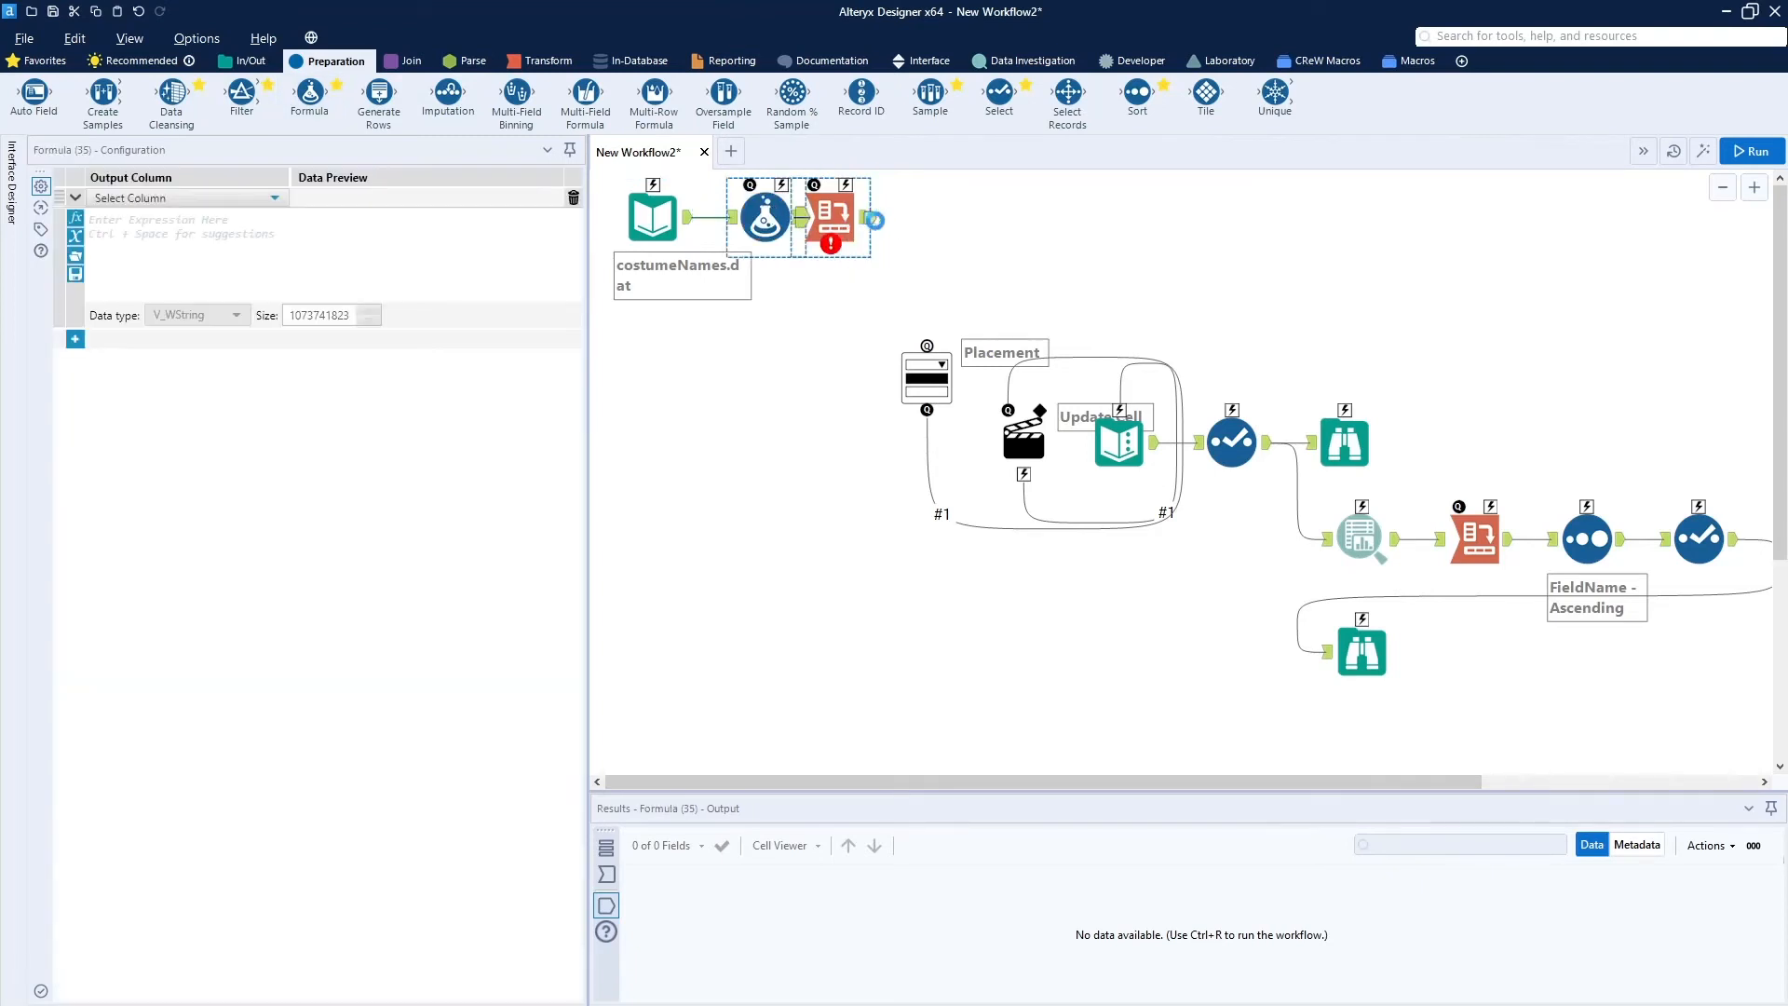
{"action": "mouse_move", "coordinate": [901, 227]}
{"action": "left_mouse_down"}
{"action": "mouse_move", "coordinate": [847, 216]}
{"action": "mouse_move", "coordinate": [874, 217]}
{"action": "left_mouse_up"}
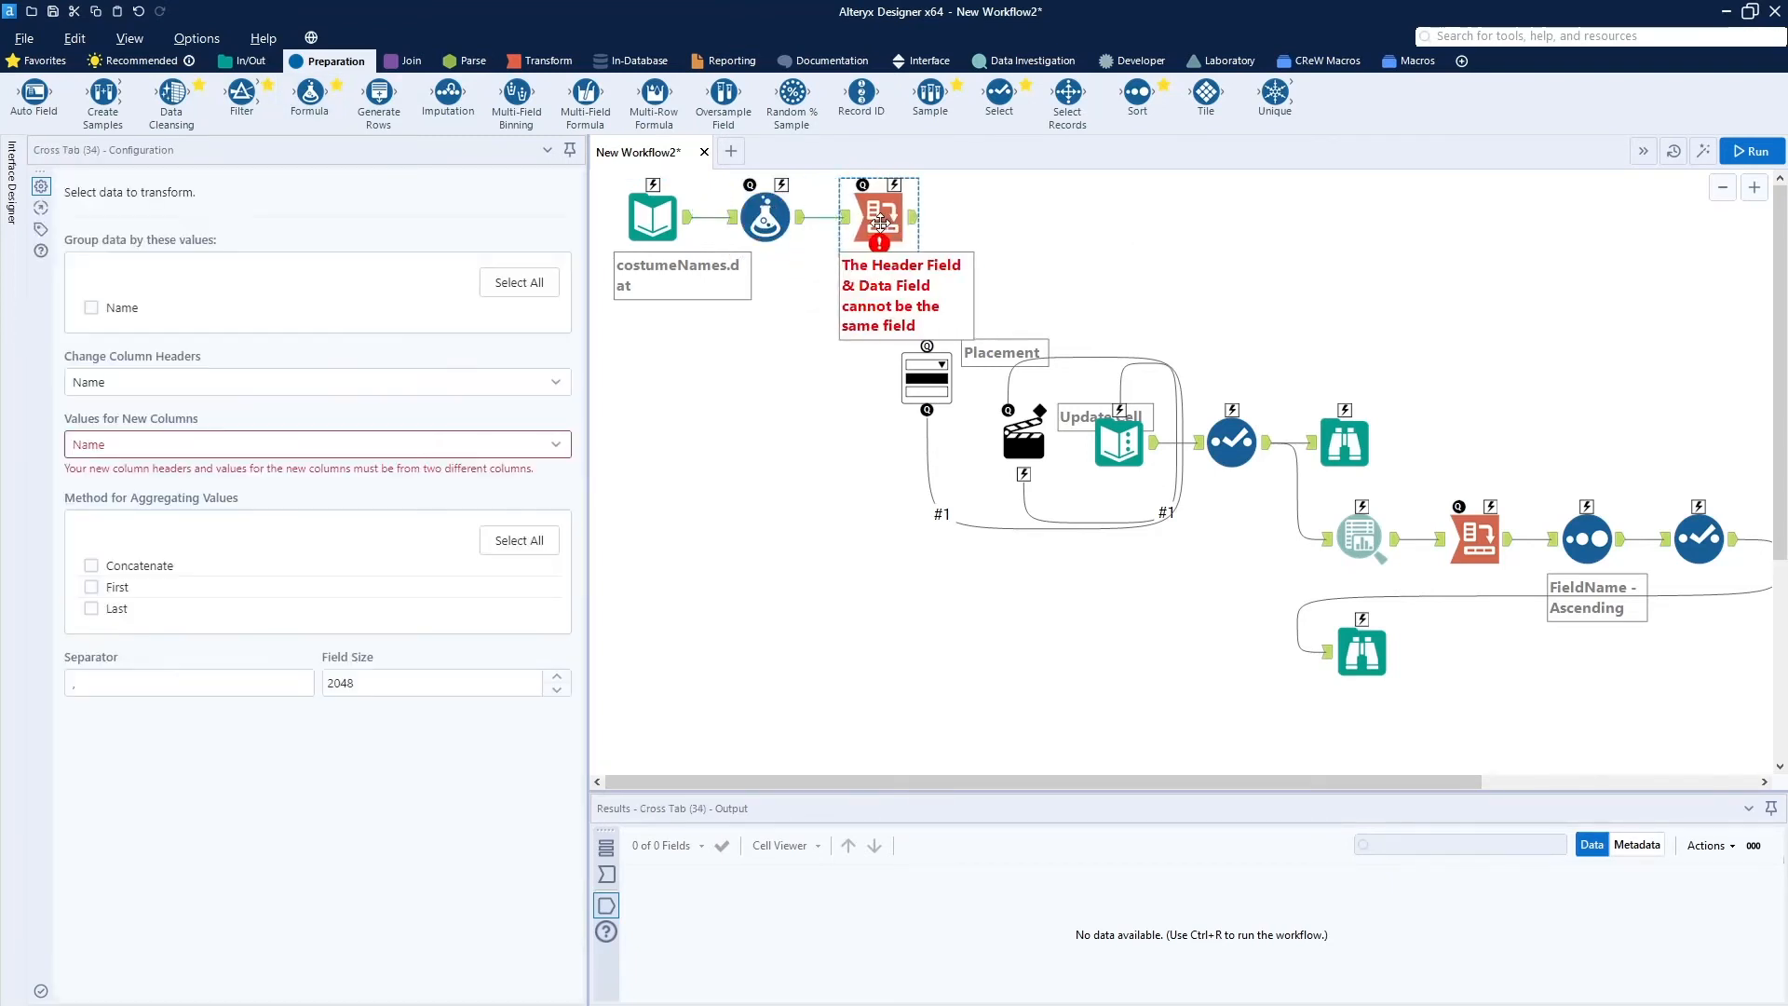
Add an output column named Value to the Formula tool with the expression [Name].
{"action": "left_click", "coordinate": [656, 225]}
{"action": "left_click", "coordinate": [766, 217]}
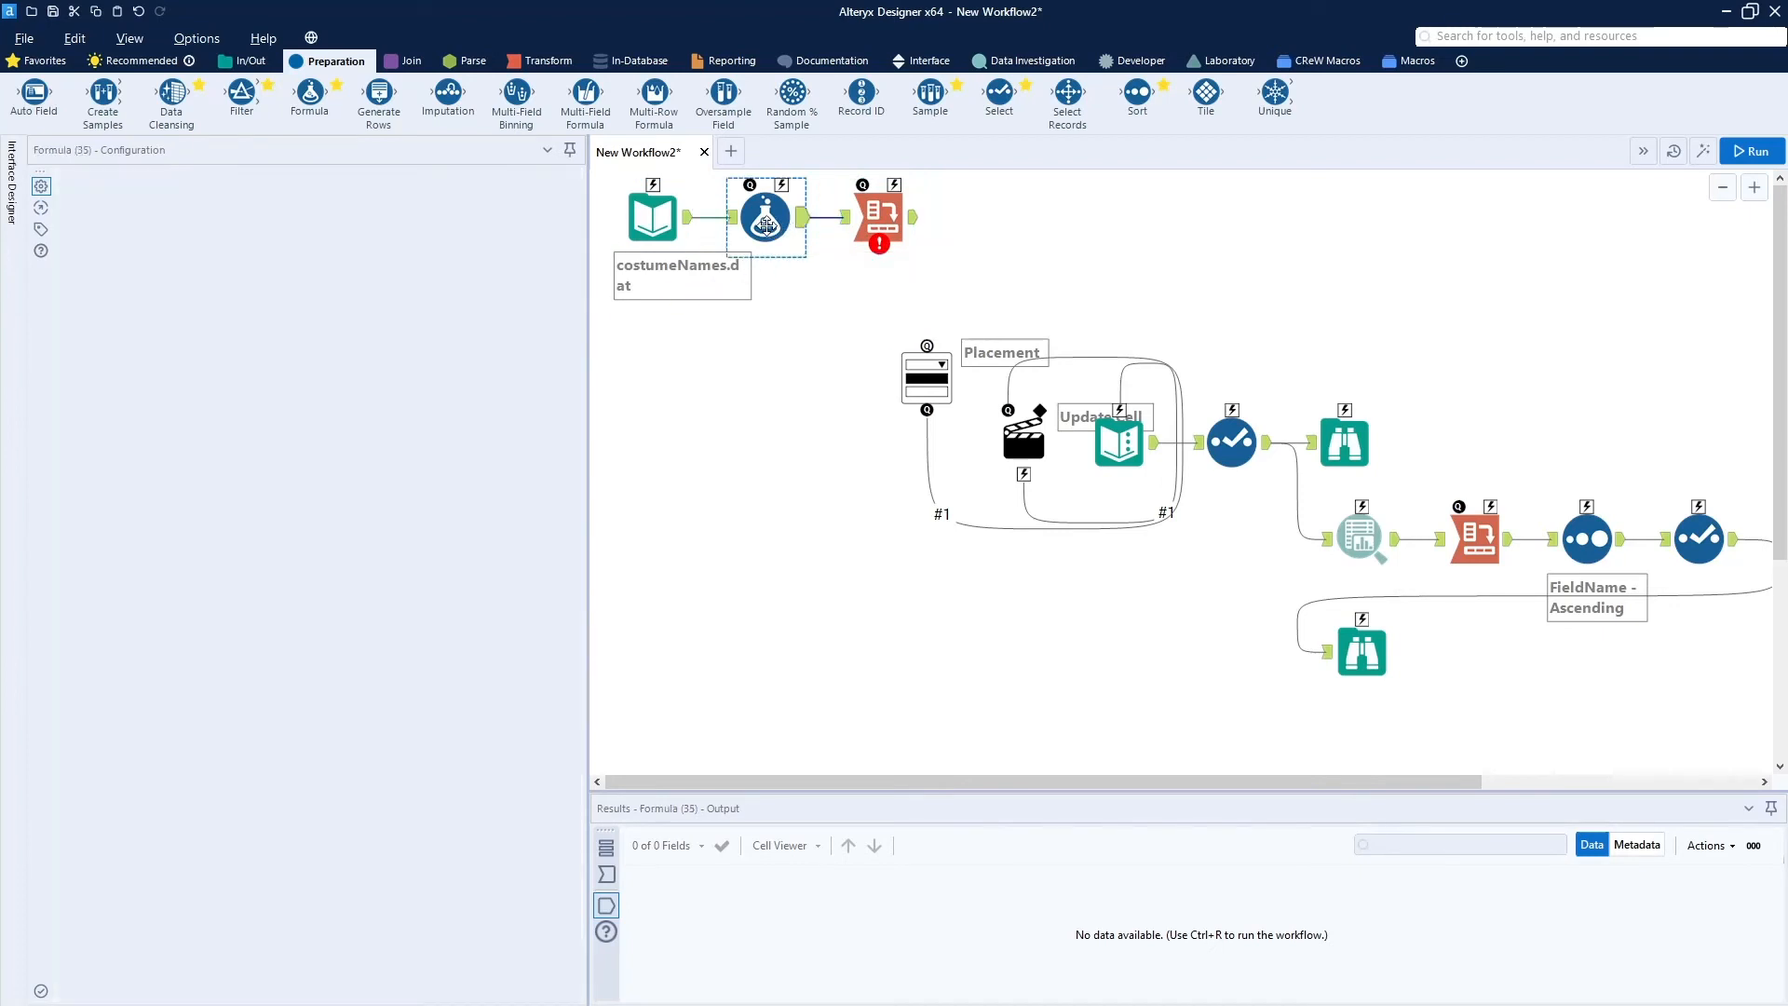
{"action": "left_click", "coordinate": [273, 197]}
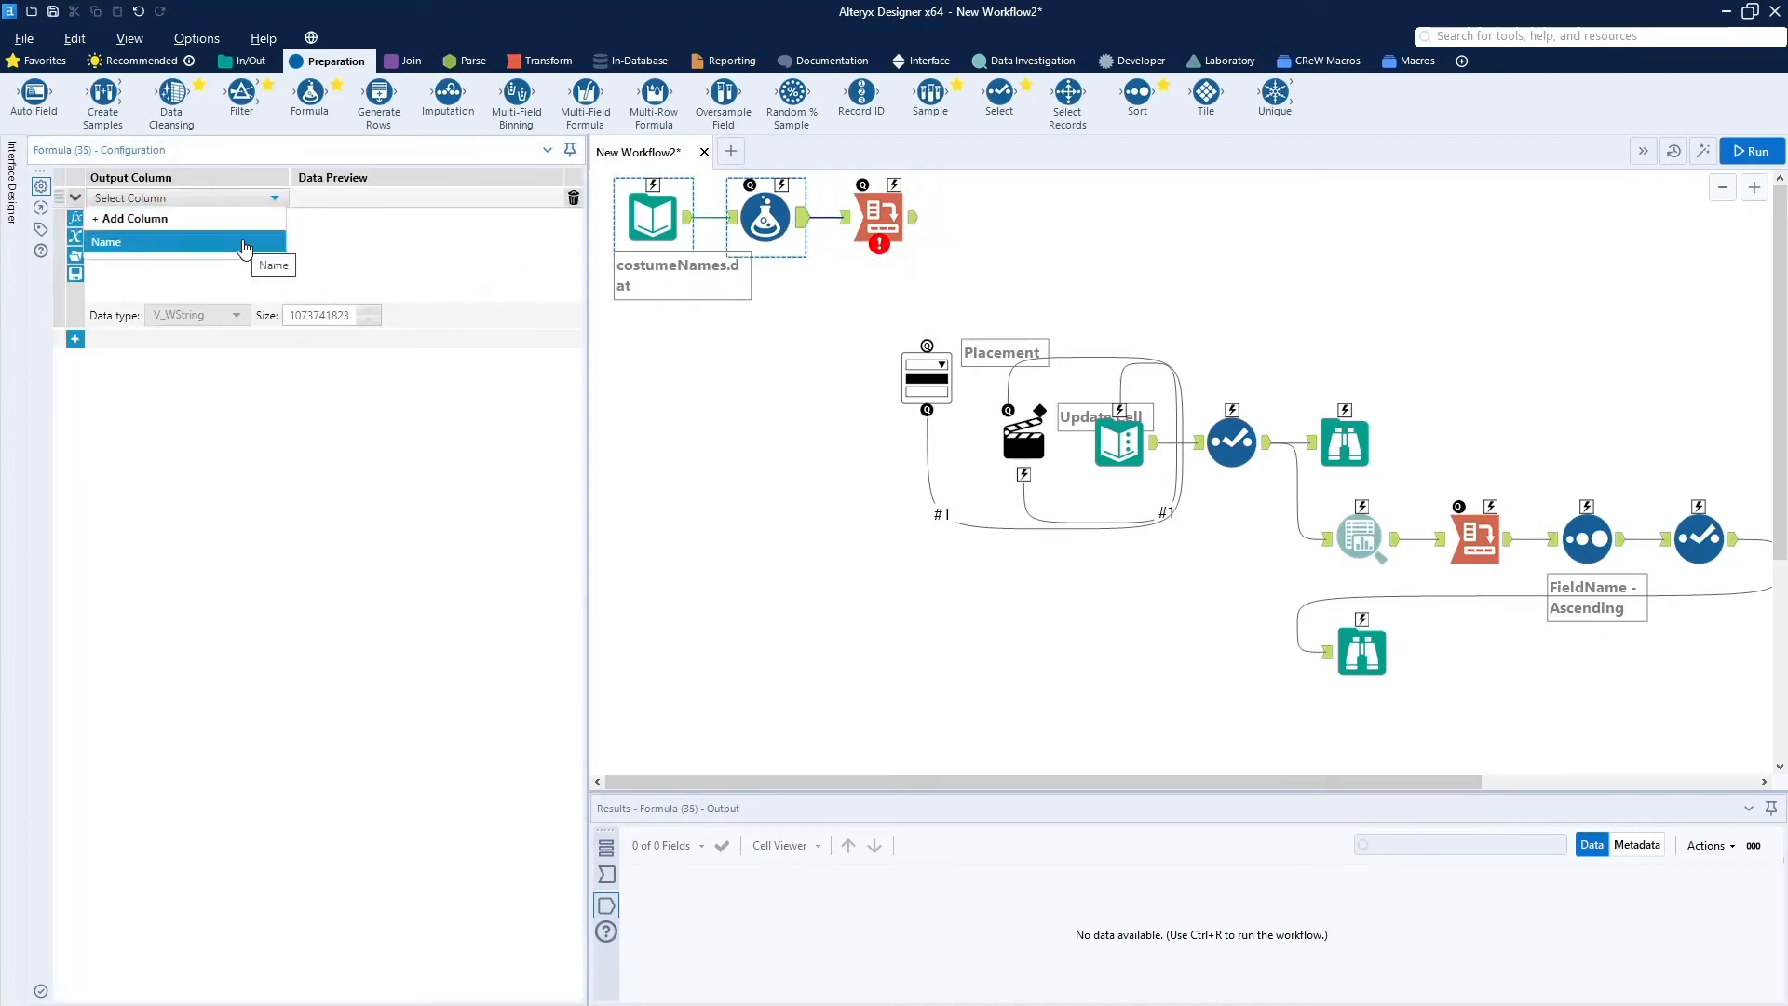
{"action": "left_click", "coordinate": [233, 219]}
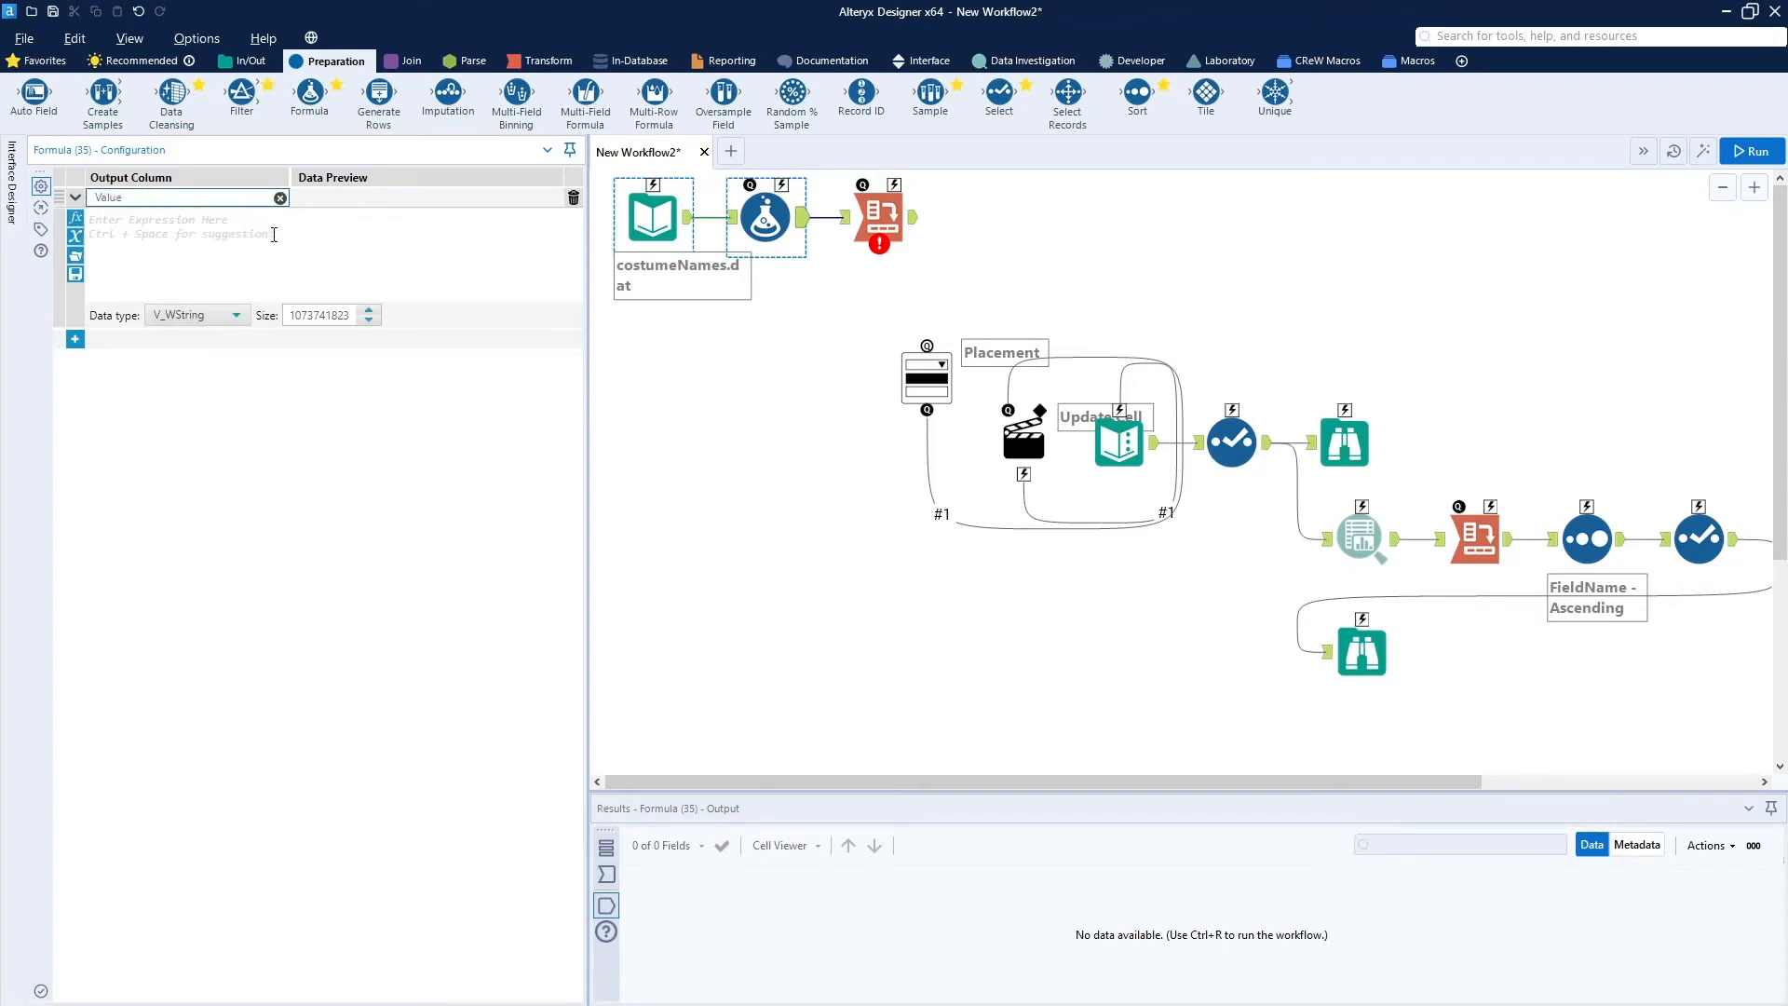
{"action": "left_click", "coordinate": [253, 218]}
{"action": "type", "text": "[n"}
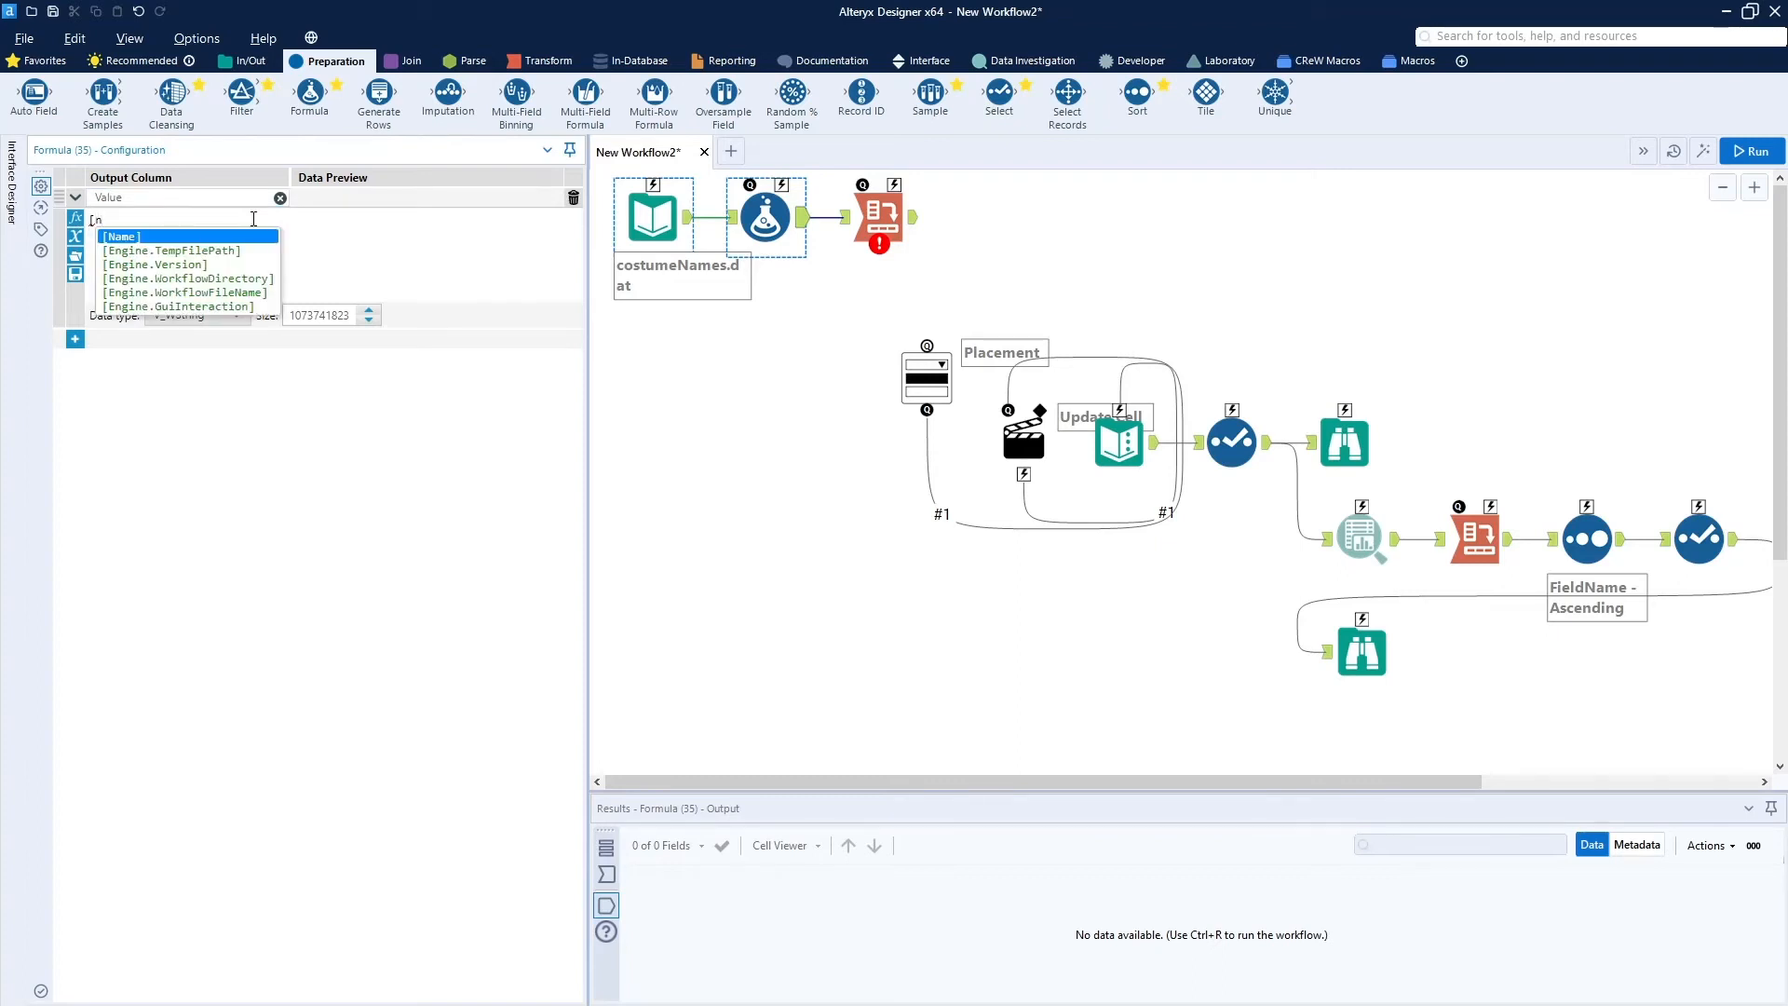
{"action": "key", "text": "Return"}
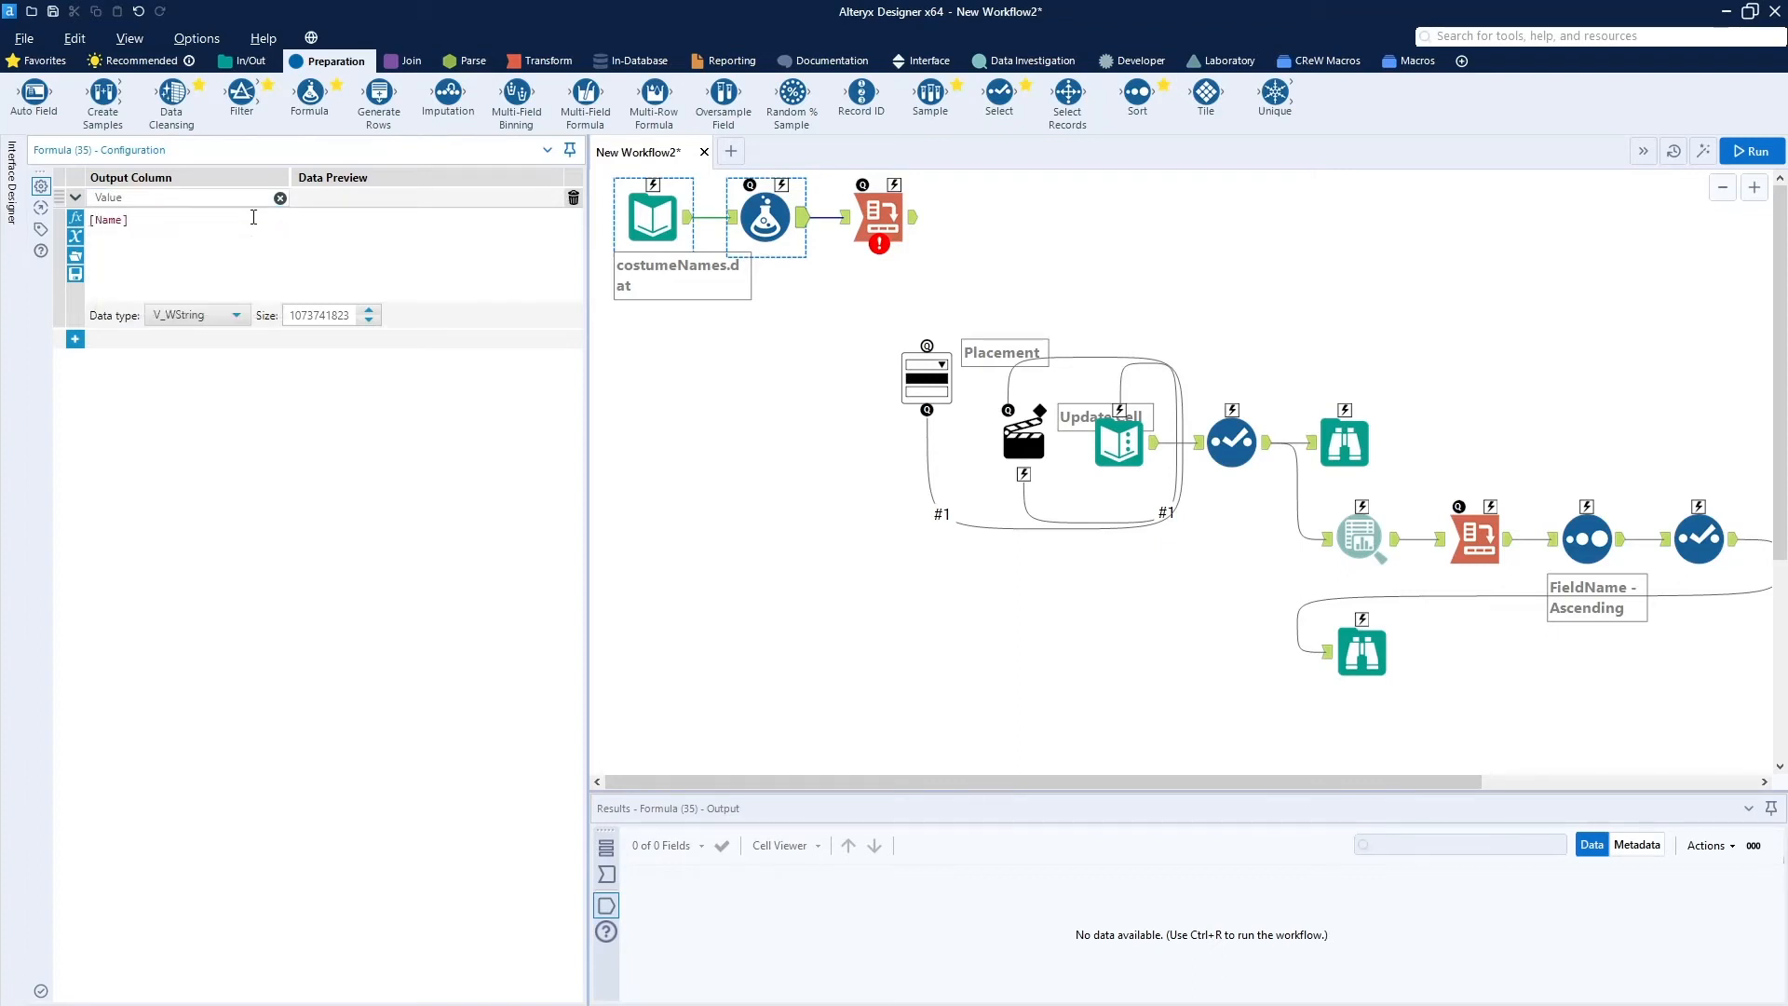
Configure the Cross Tab tool to take new column values from Value and aggregate them with the First method.
{"action": "left_click", "coordinate": [883, 220]}
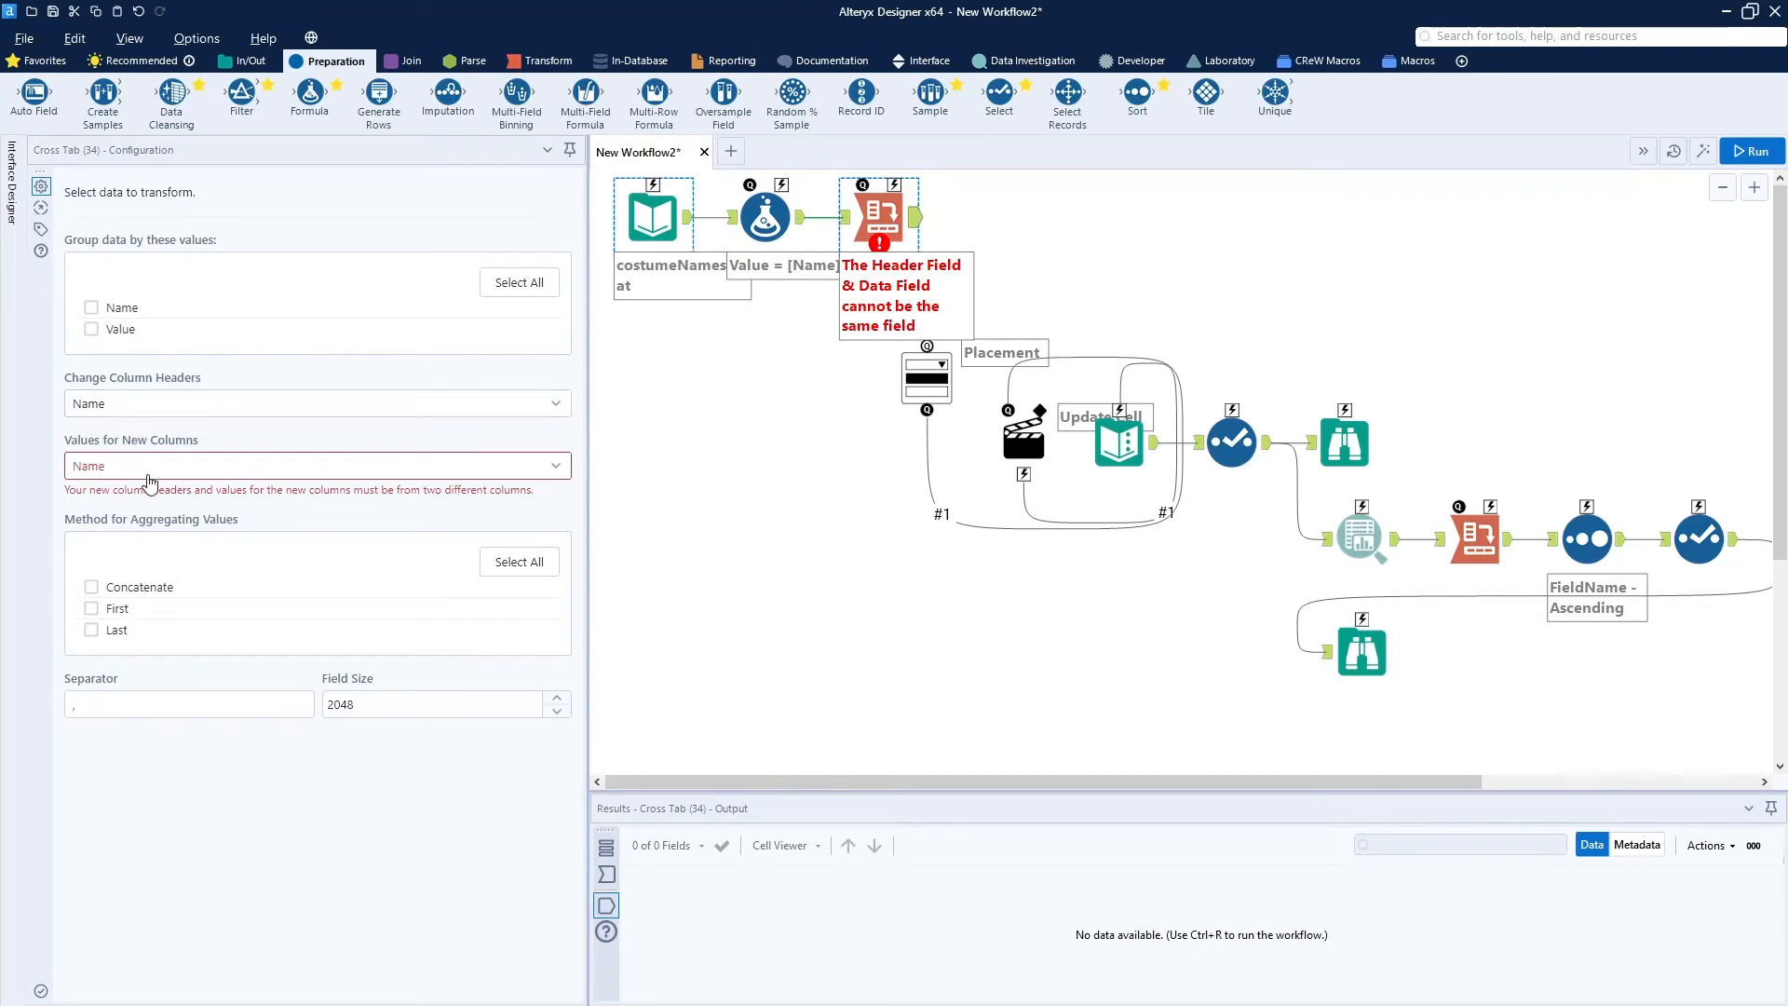
{"action": "left_click", "coordinate": [151, 478]}
{"action": "left_click", "coordinate": [527, 470]}
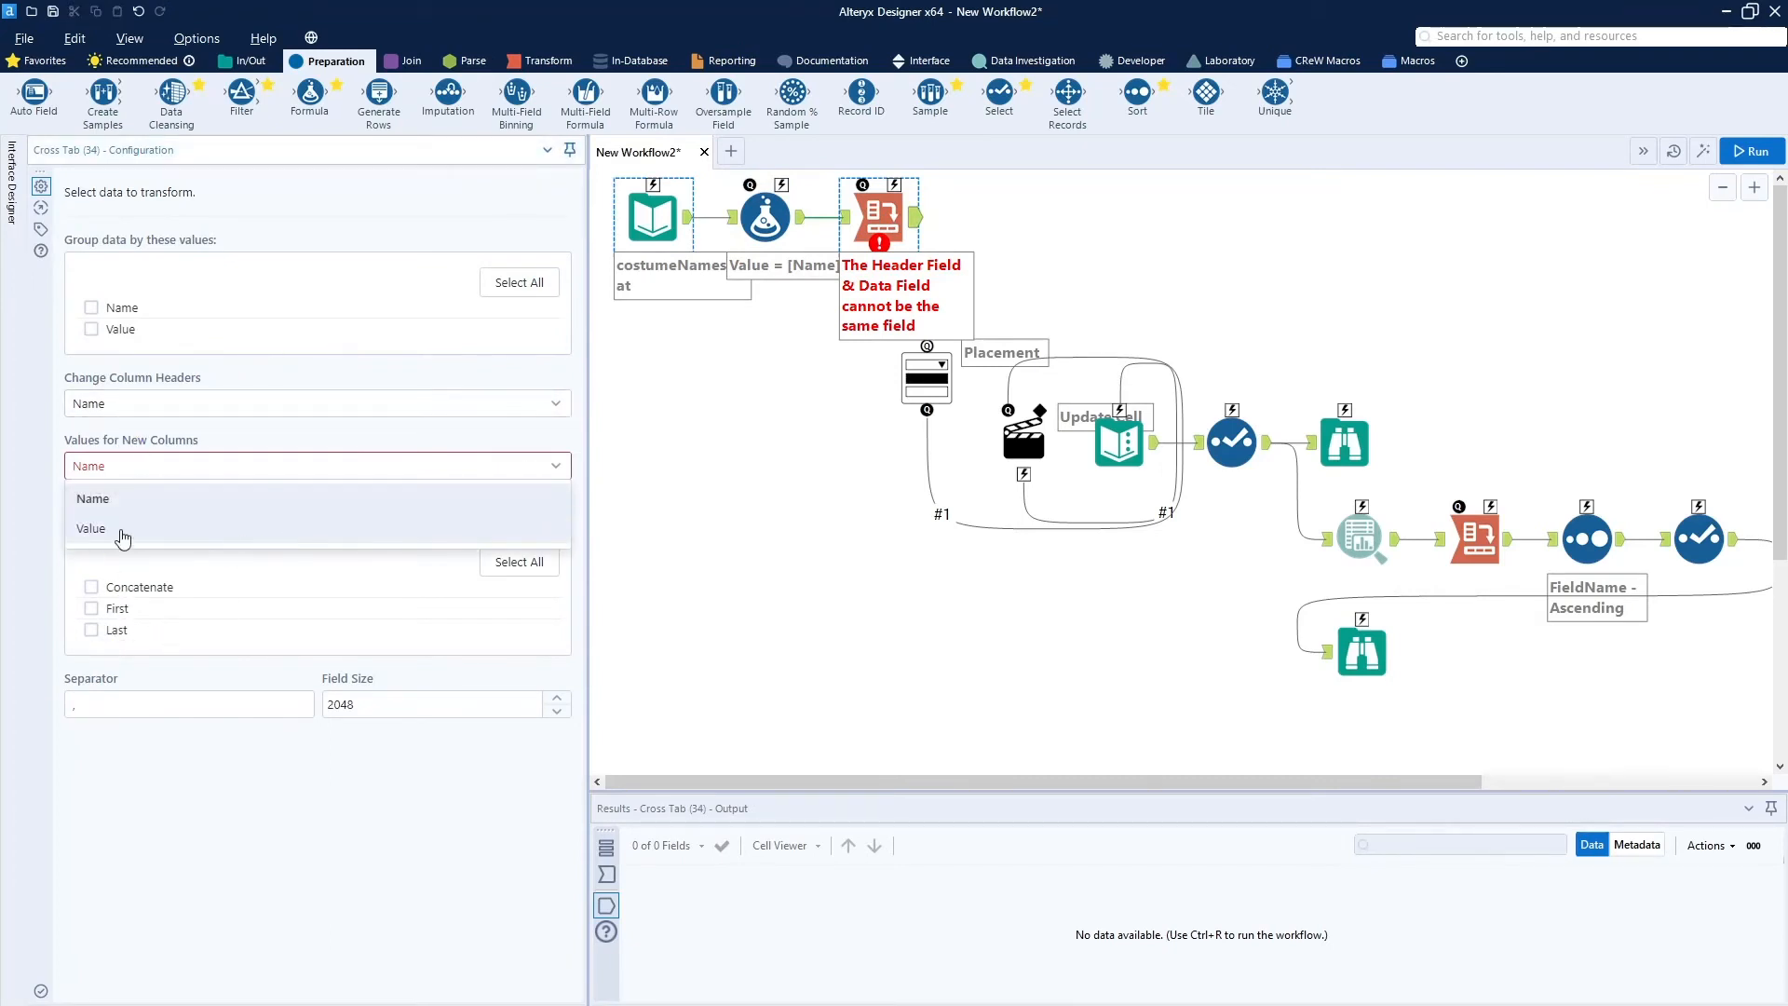
{"action": "left_click", "coordinate": [104, 529]}
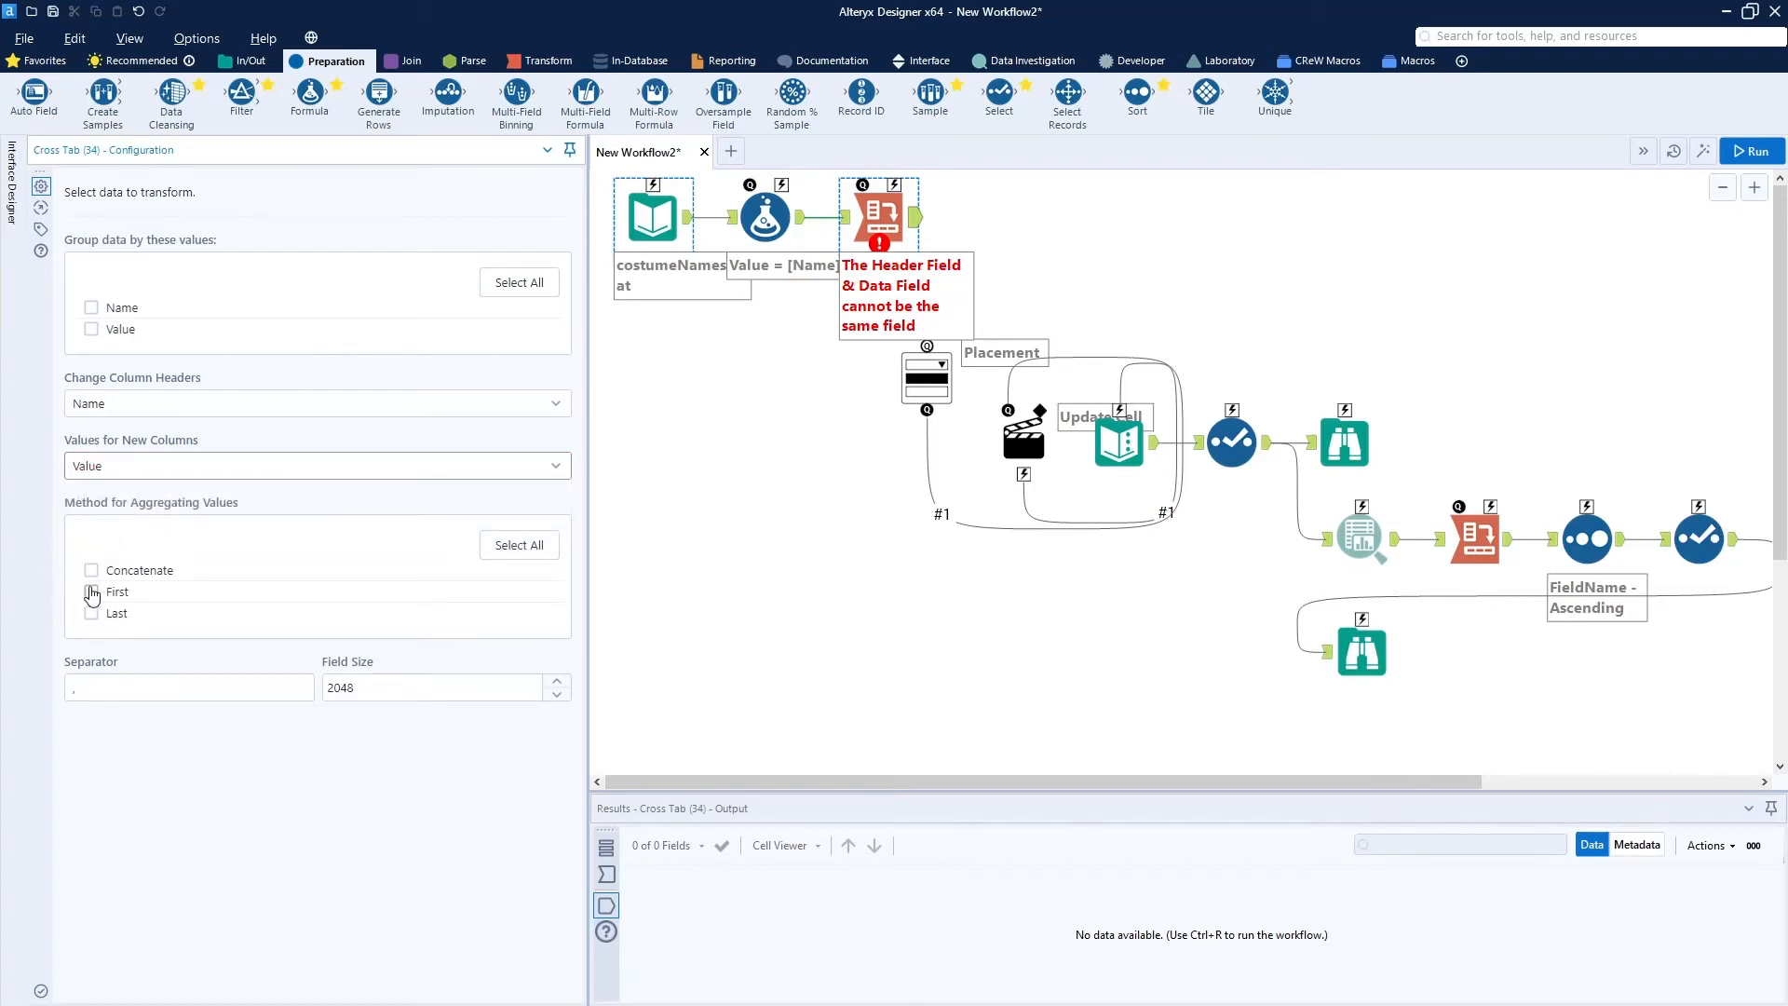
{"action": "left_click", "coordinate": [91, 591]}
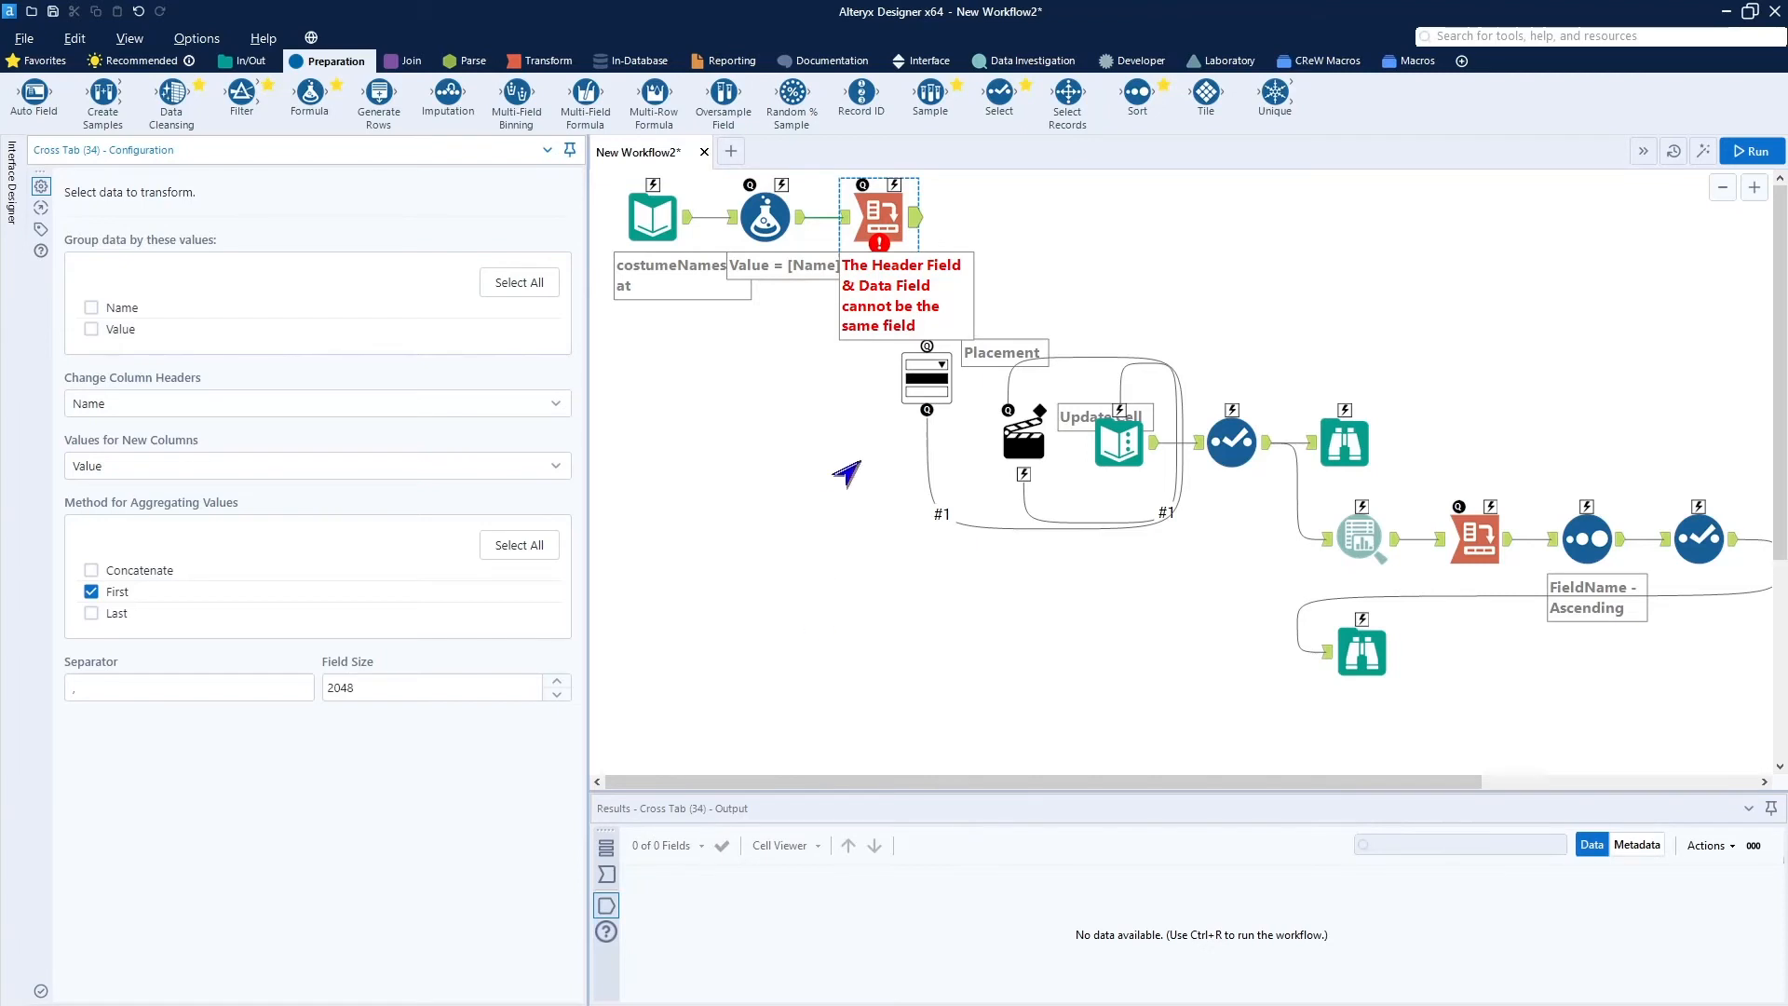
{"action": "key", "text": "ctrl+r"}
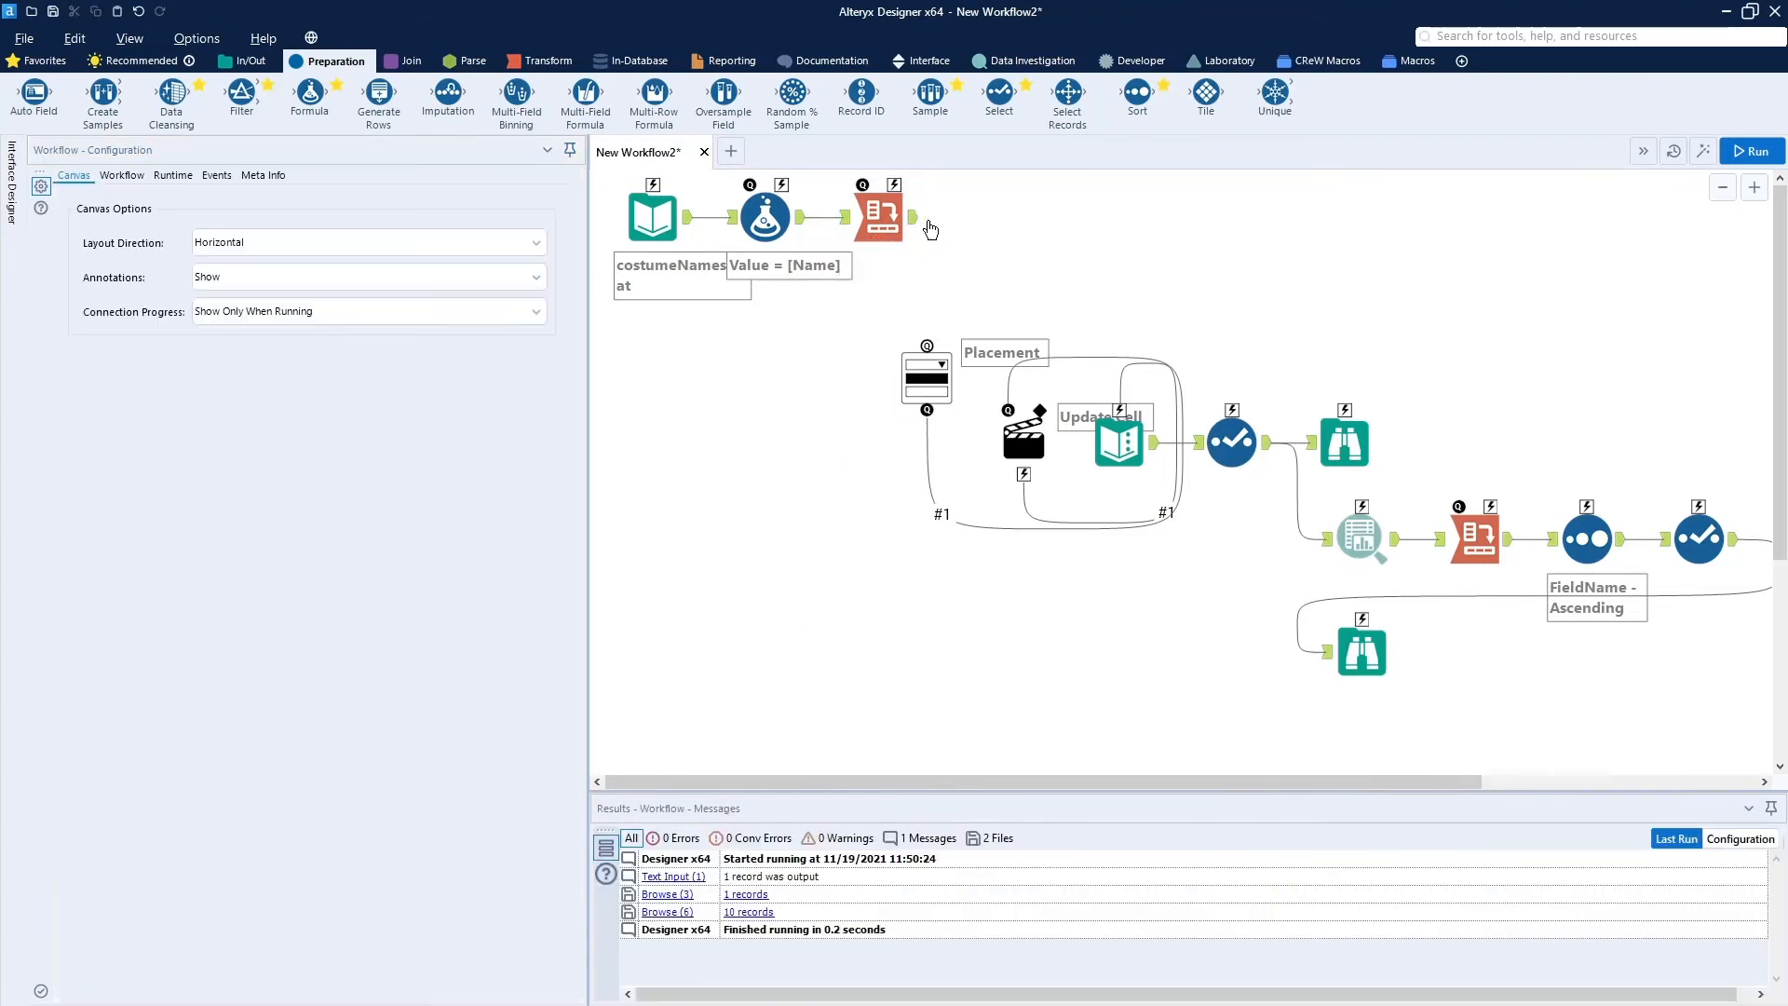
Connect the Cross Tab output to the Placement drop-down and run the workflow.
{"action": "left_click_drag", "start_coordinate": [918, 227], "coordinate": [926, 347]}
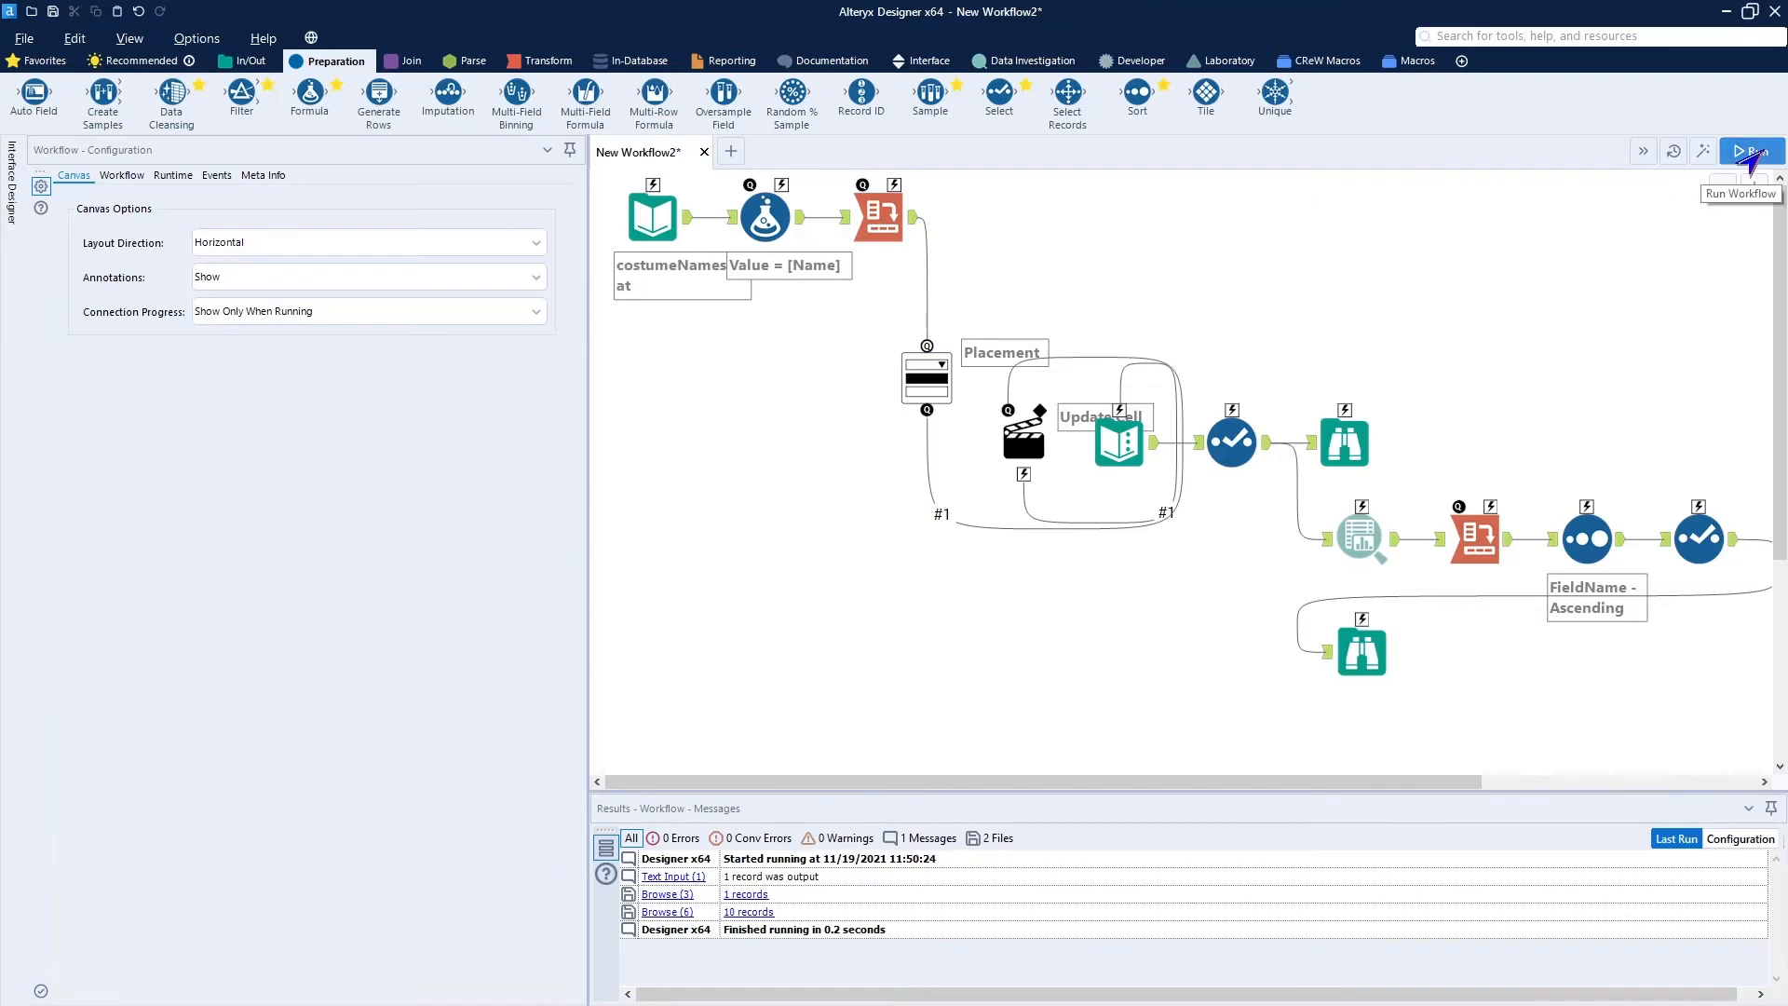
{"action": "left_click", "coordinate": [1750, 159]}
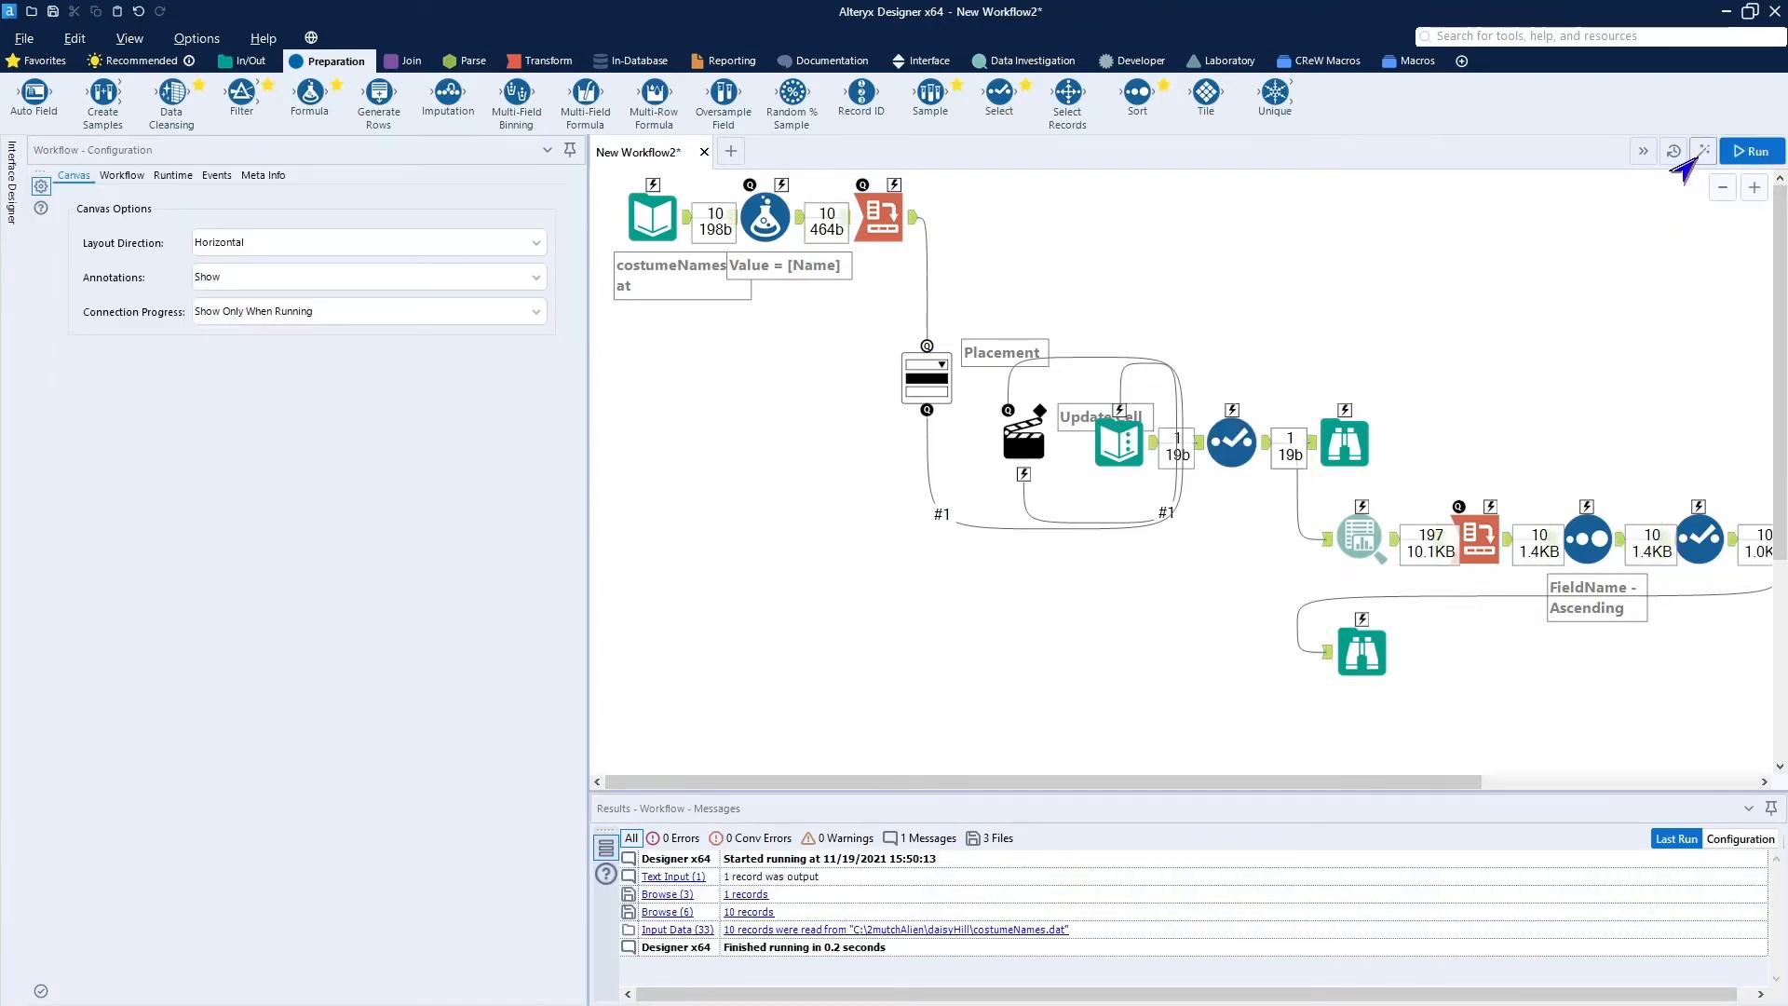
Compare the analytic app's Placement choices with costumeNames.dat in TextPad, and run the app with Baby_Shark to check its results.
{"action": "left_click", "coordinate": [1701, 150]}
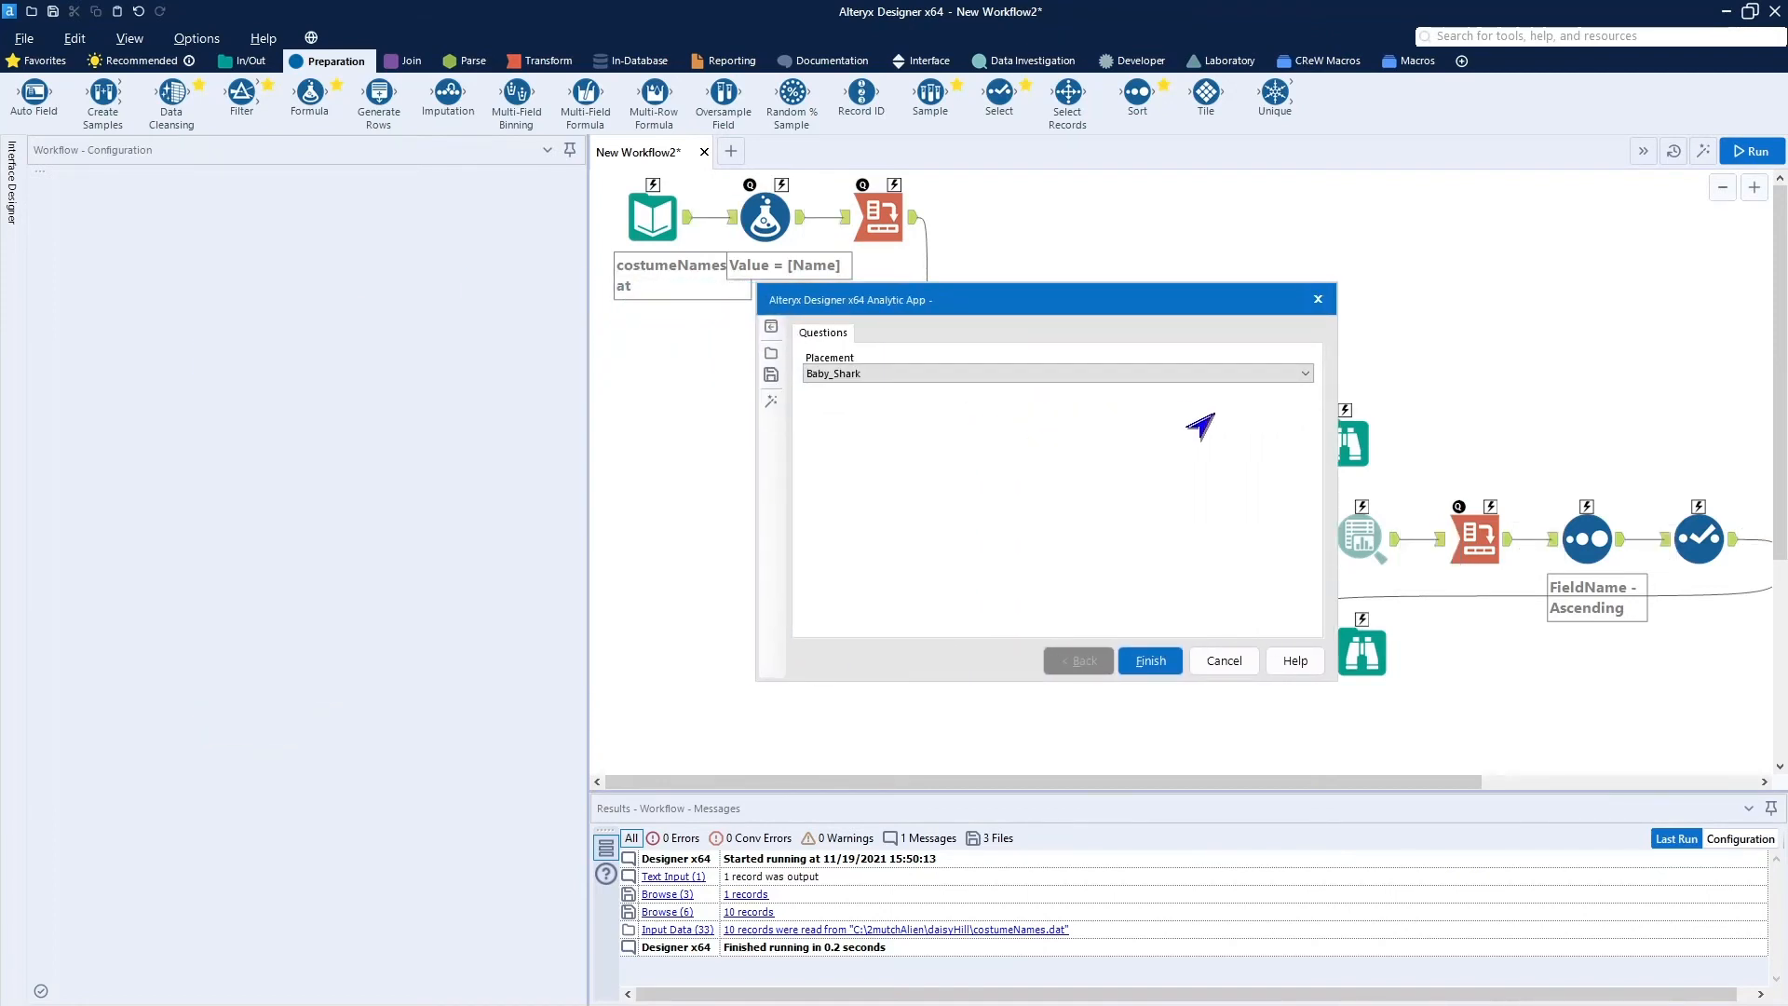
{"action": "left_click", "coordinate": [1303, 375]}
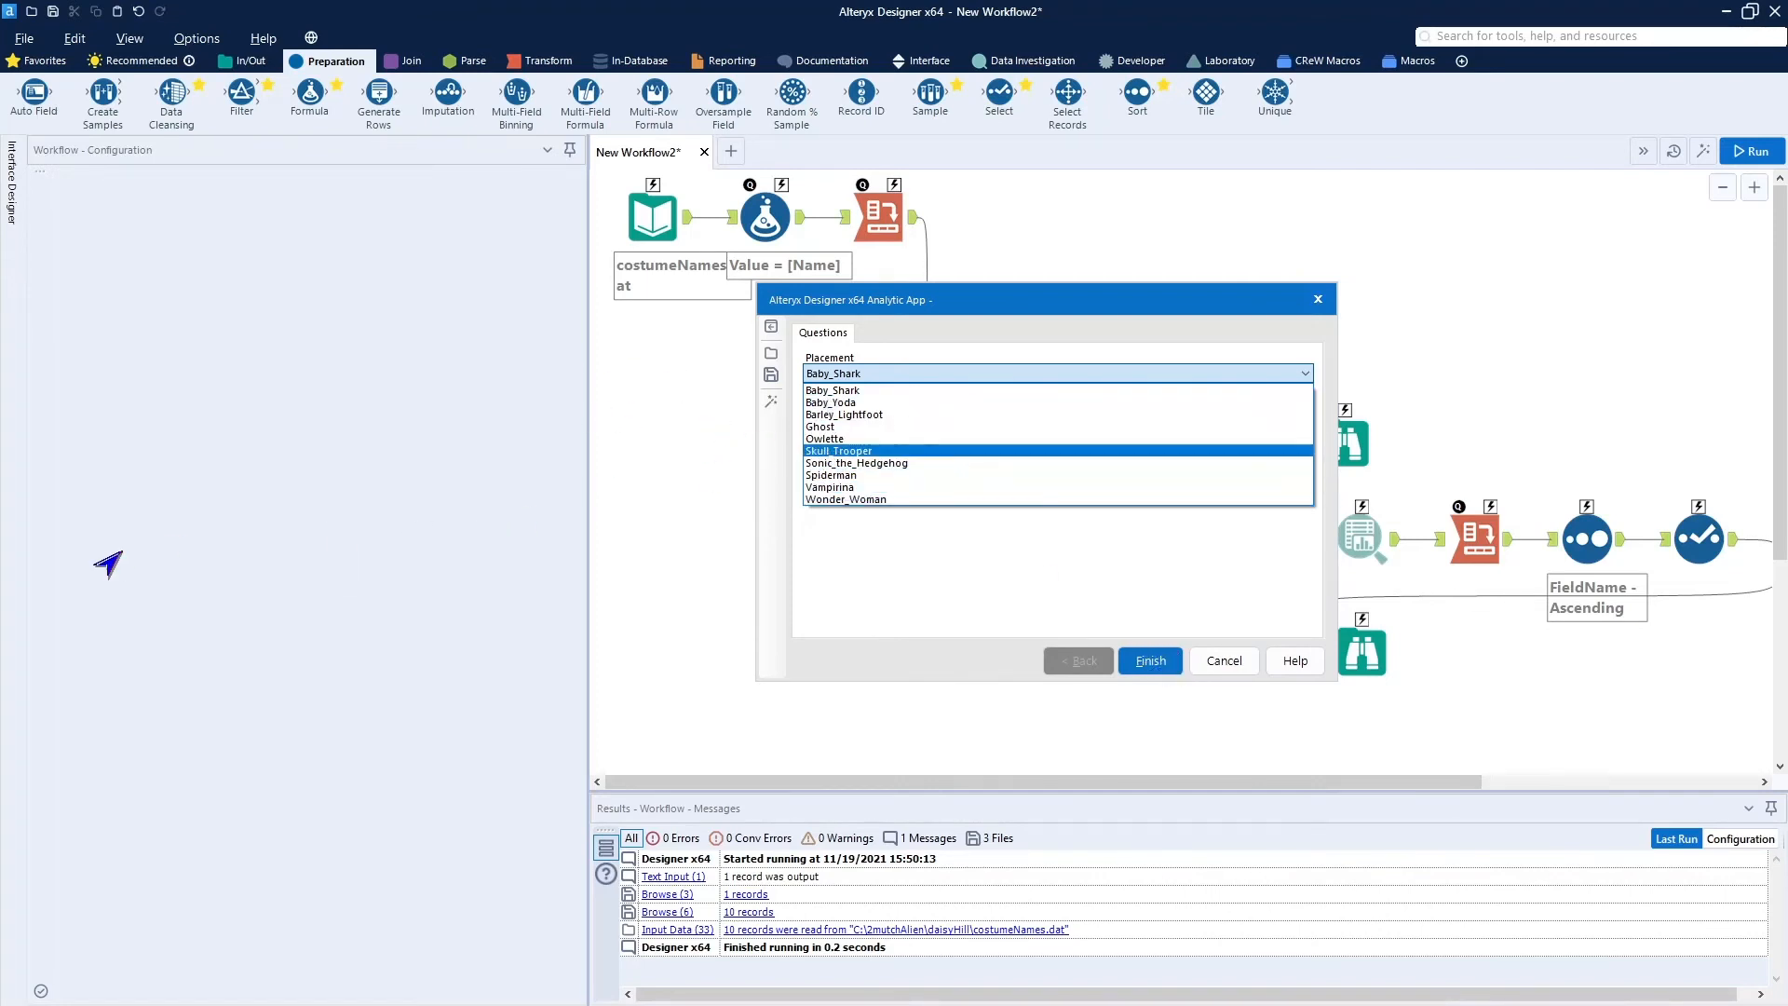
{"action": "left_click_drag", "start_coordinate": [0, 229], "coordinate": [575, 204]}
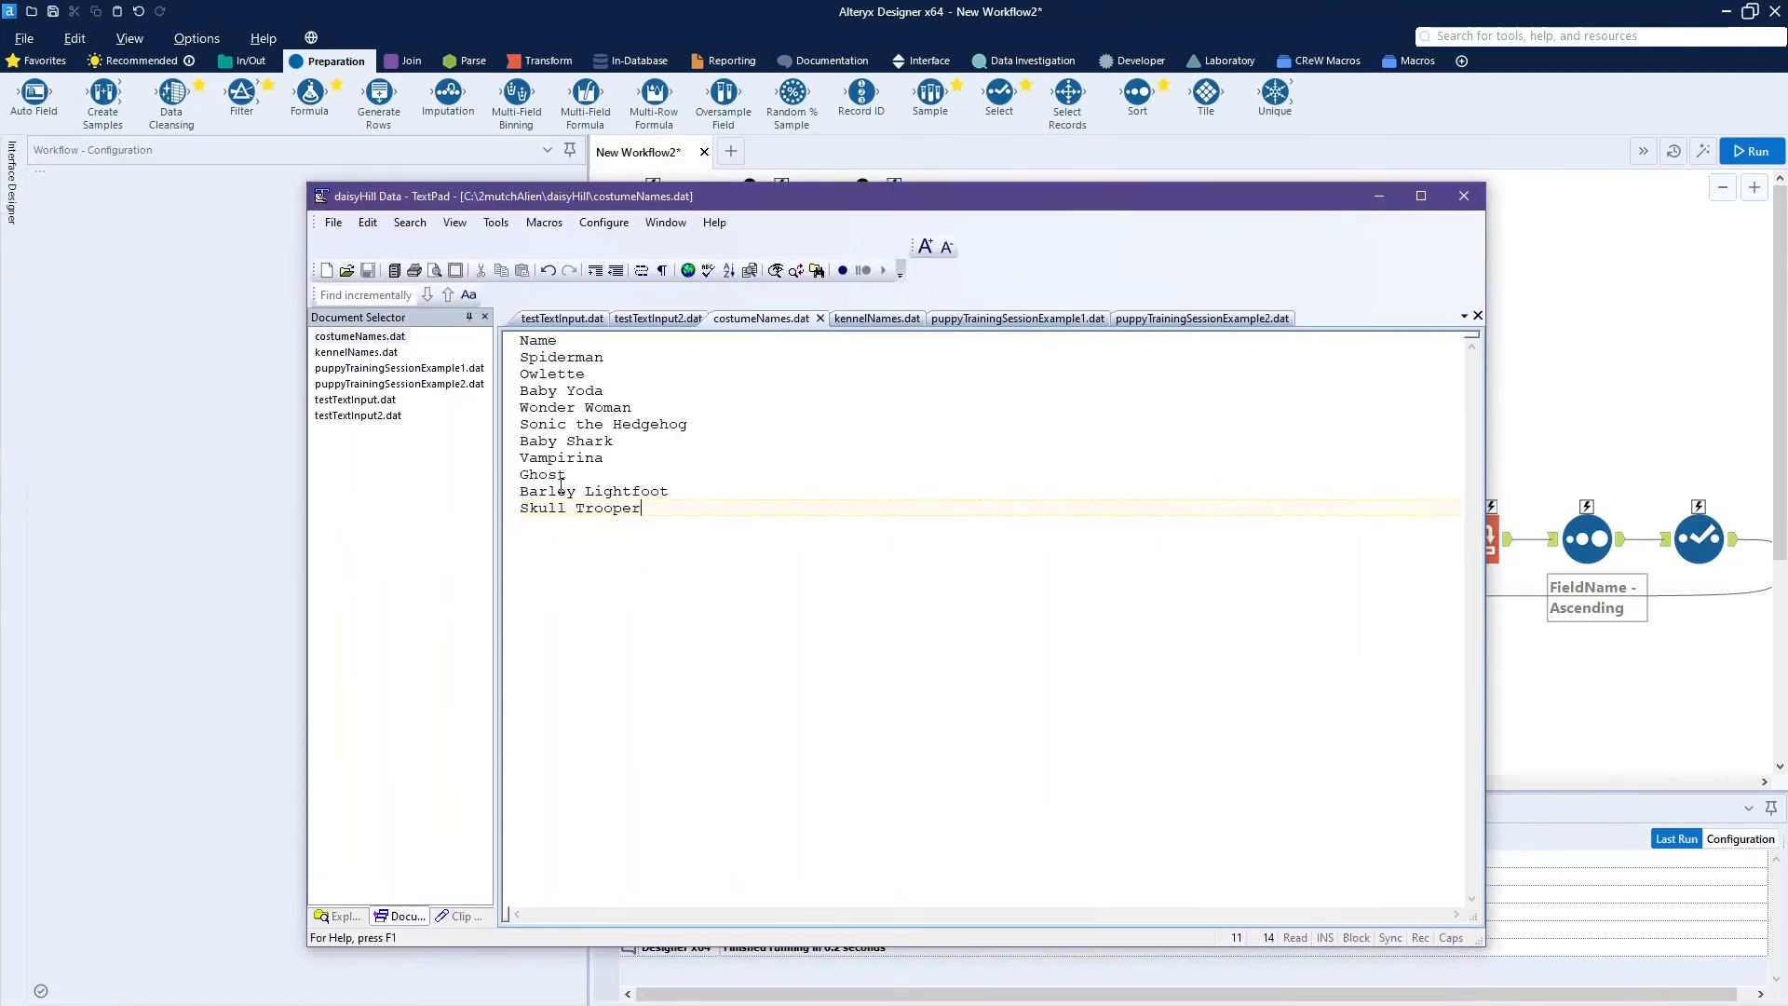
{"action": "left_click_drag", "start_coordinate": [973, 196], "coordinate": [0, 214]}
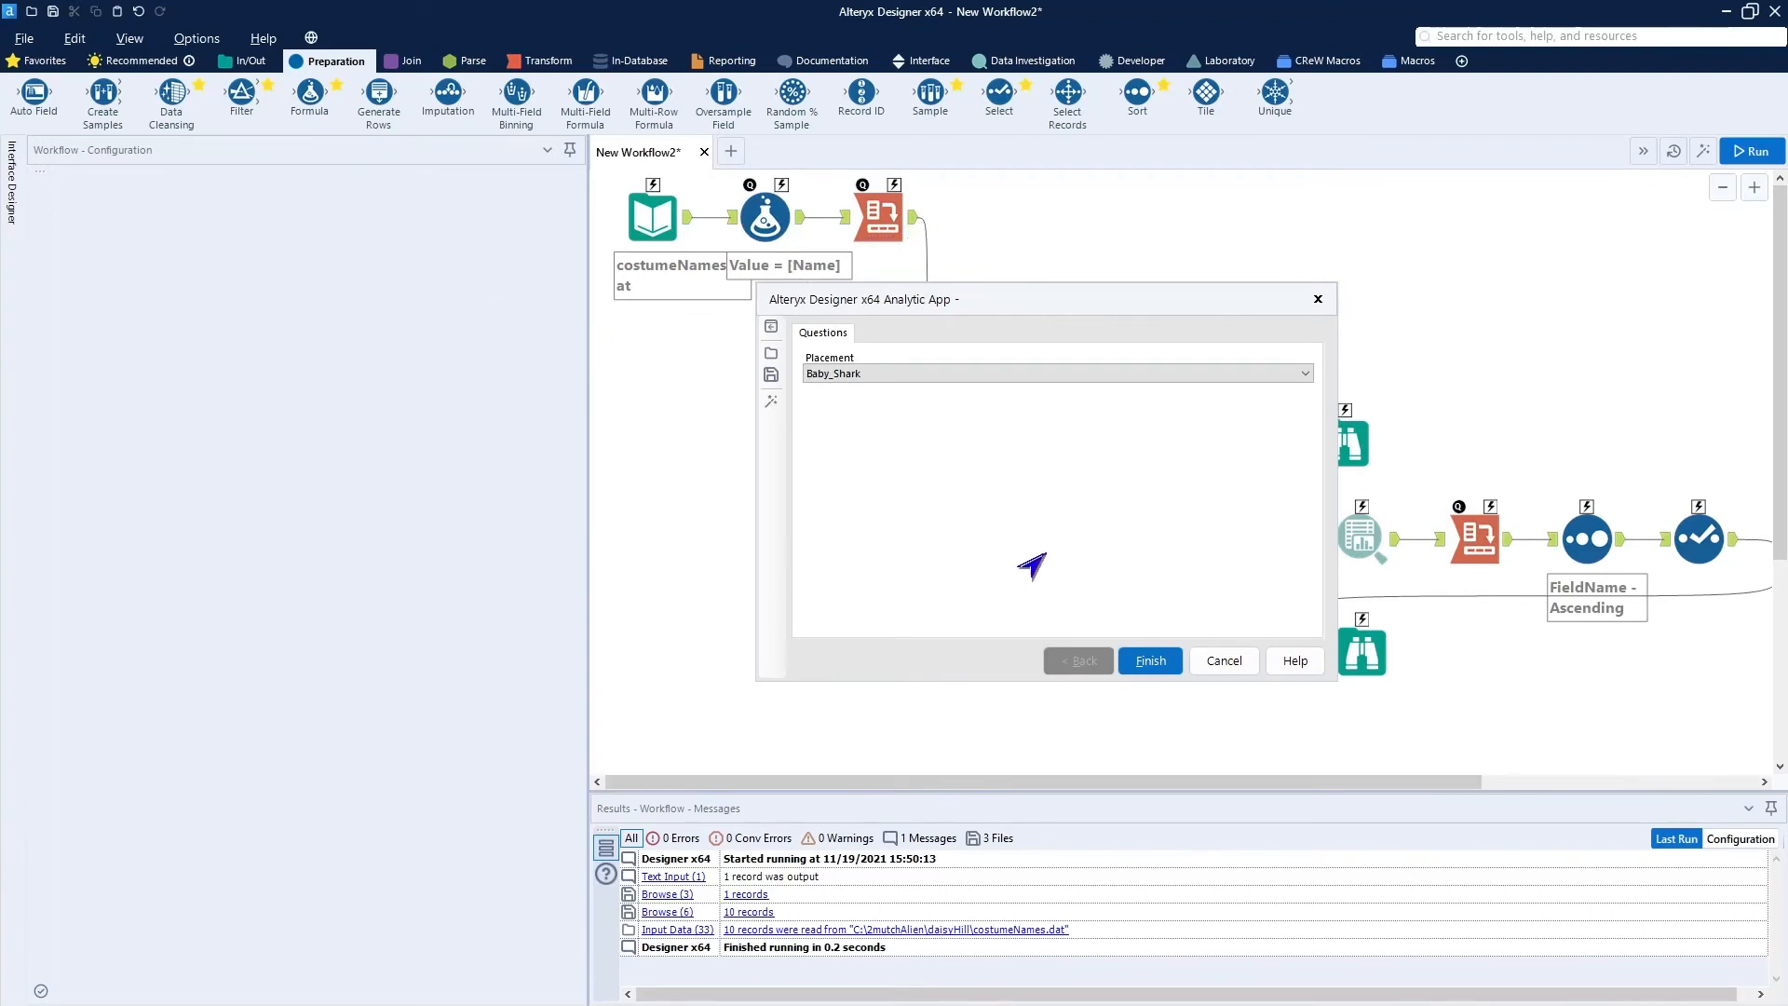
{"action": "left_click", "coordinate": [1150, 661]}
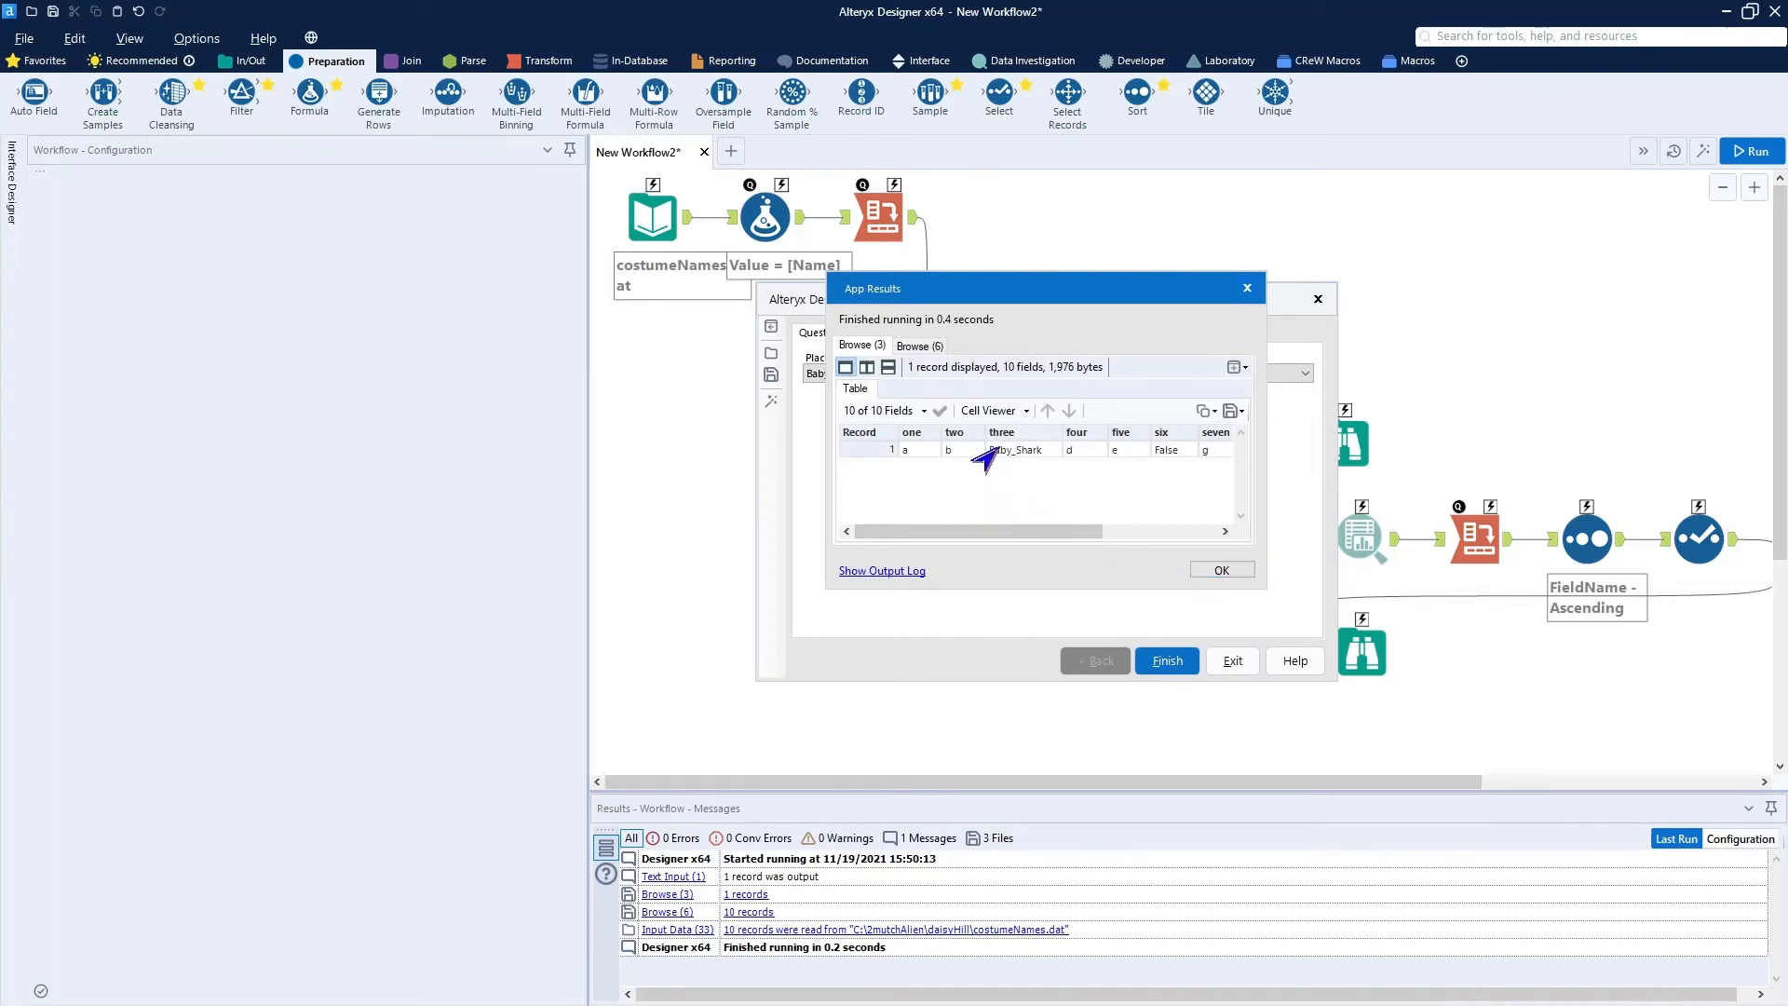
{"action": "left_click", "coordinate": [1203, 572]}
{"action": "left_click", "coordinate": [1231, 663]}
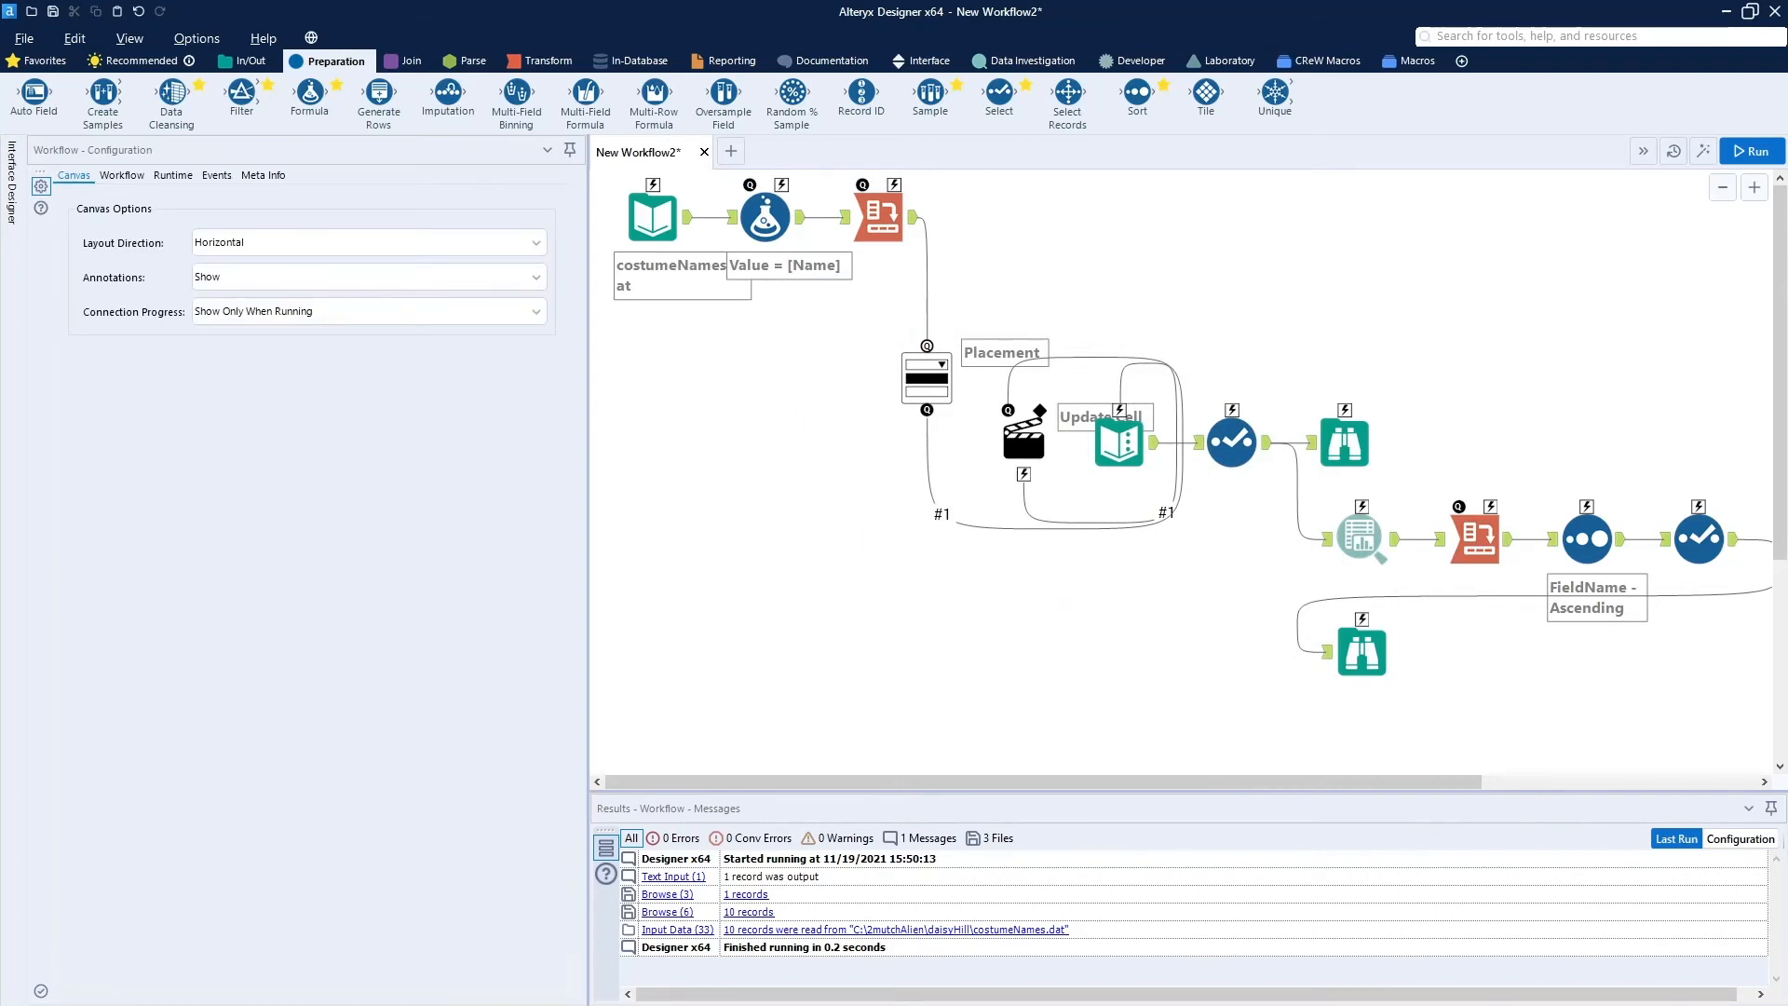
Switch to TextPad, add the line ZZ Top Musician at the end of costumeNames.dat and save the file.
{"action": "left_click_drag", "start_coordinate": [0, 157], "coordinate": [1022, 171]}
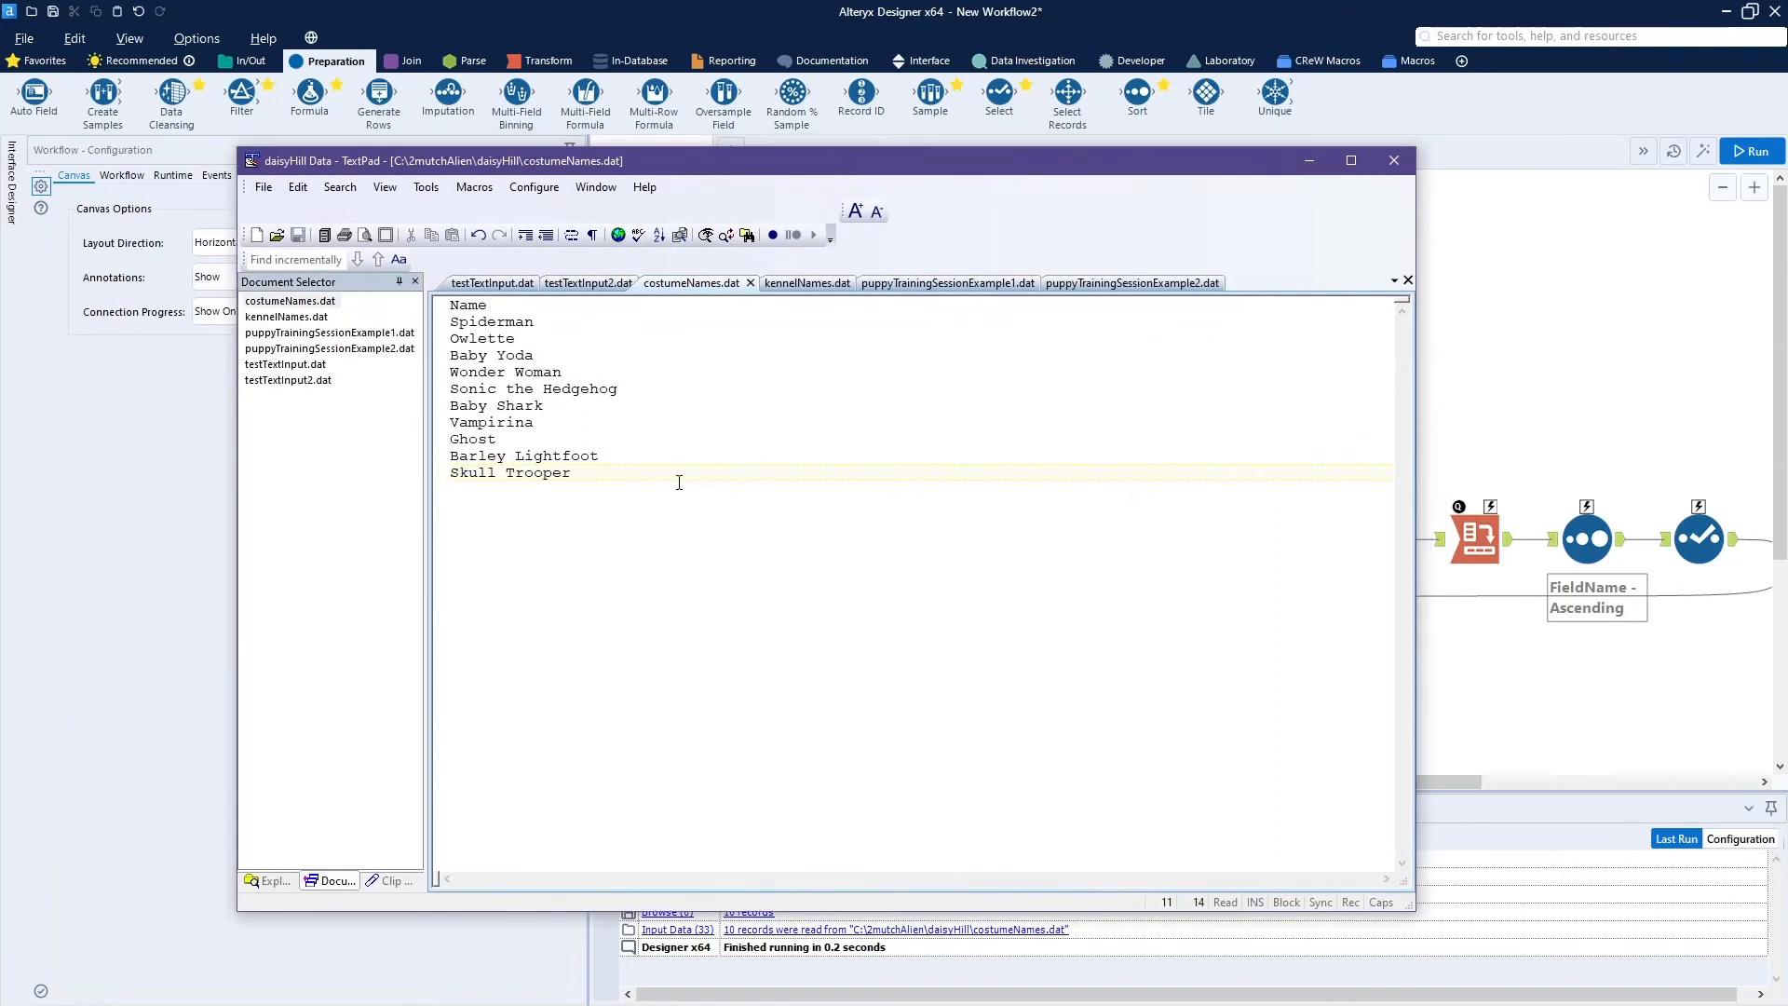
{"action": "key", "text": "Return"}
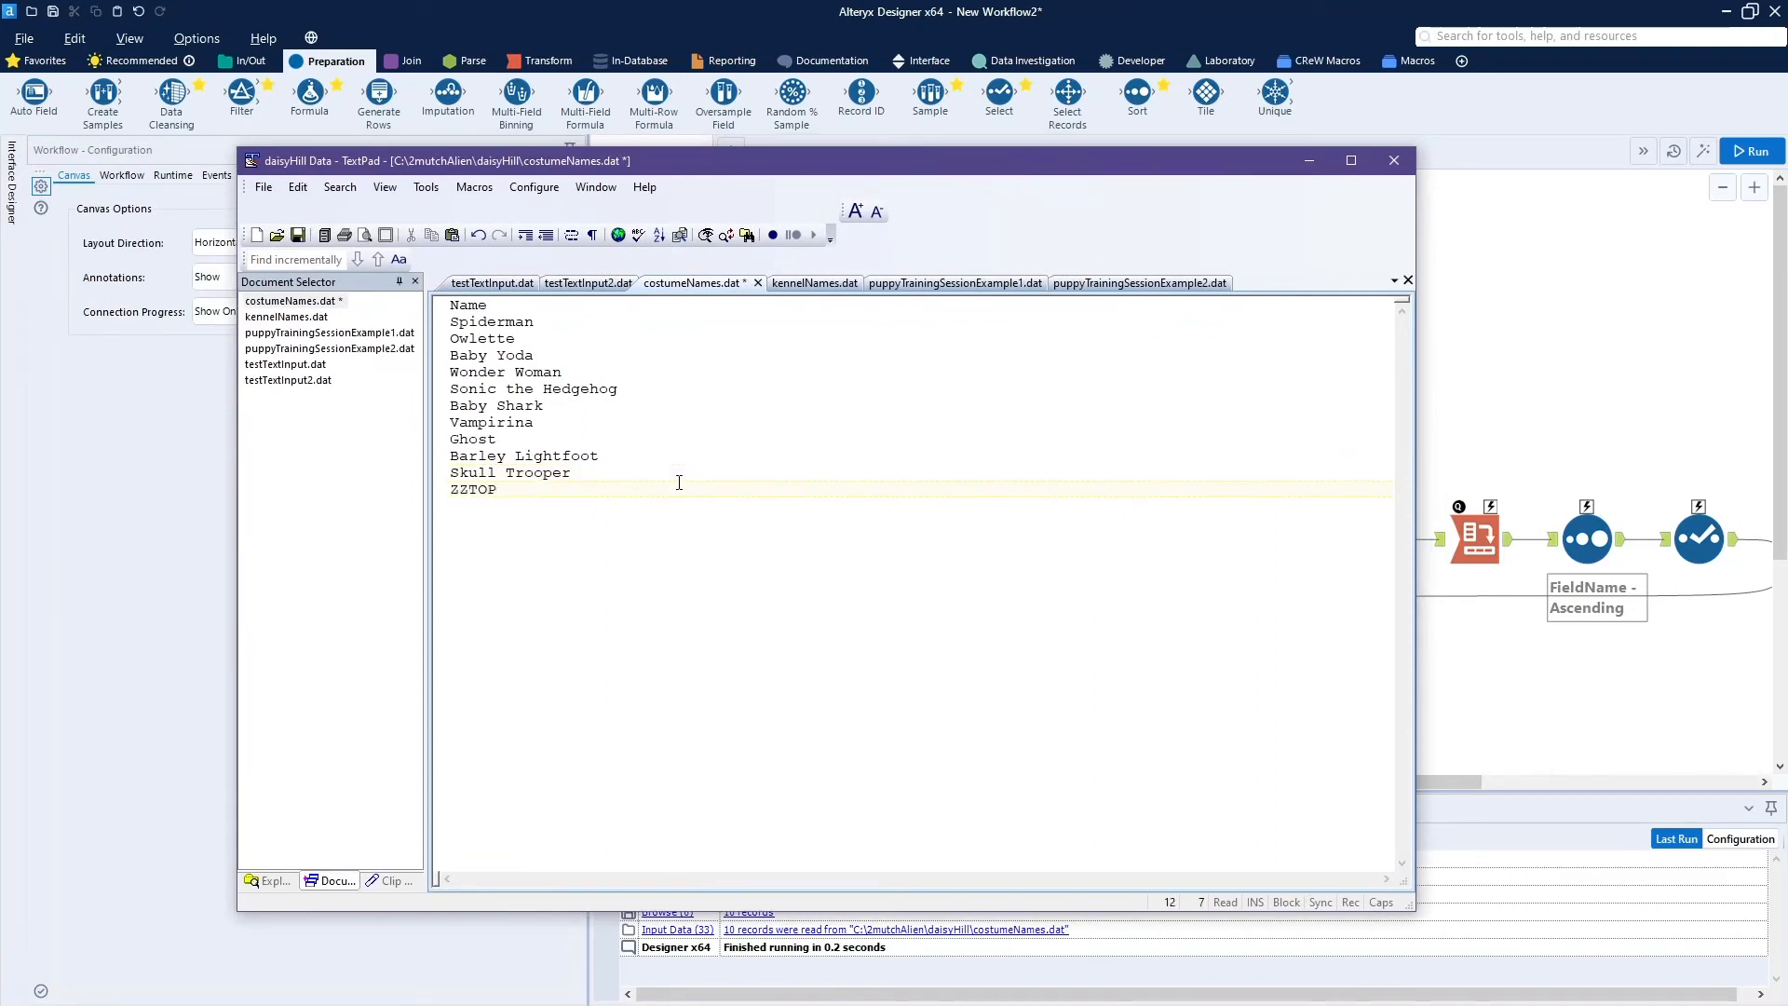
{"action": "type", "text": "ZZ Top Musician"}
{"action": "left_click", "coordinate": [290, 237]}
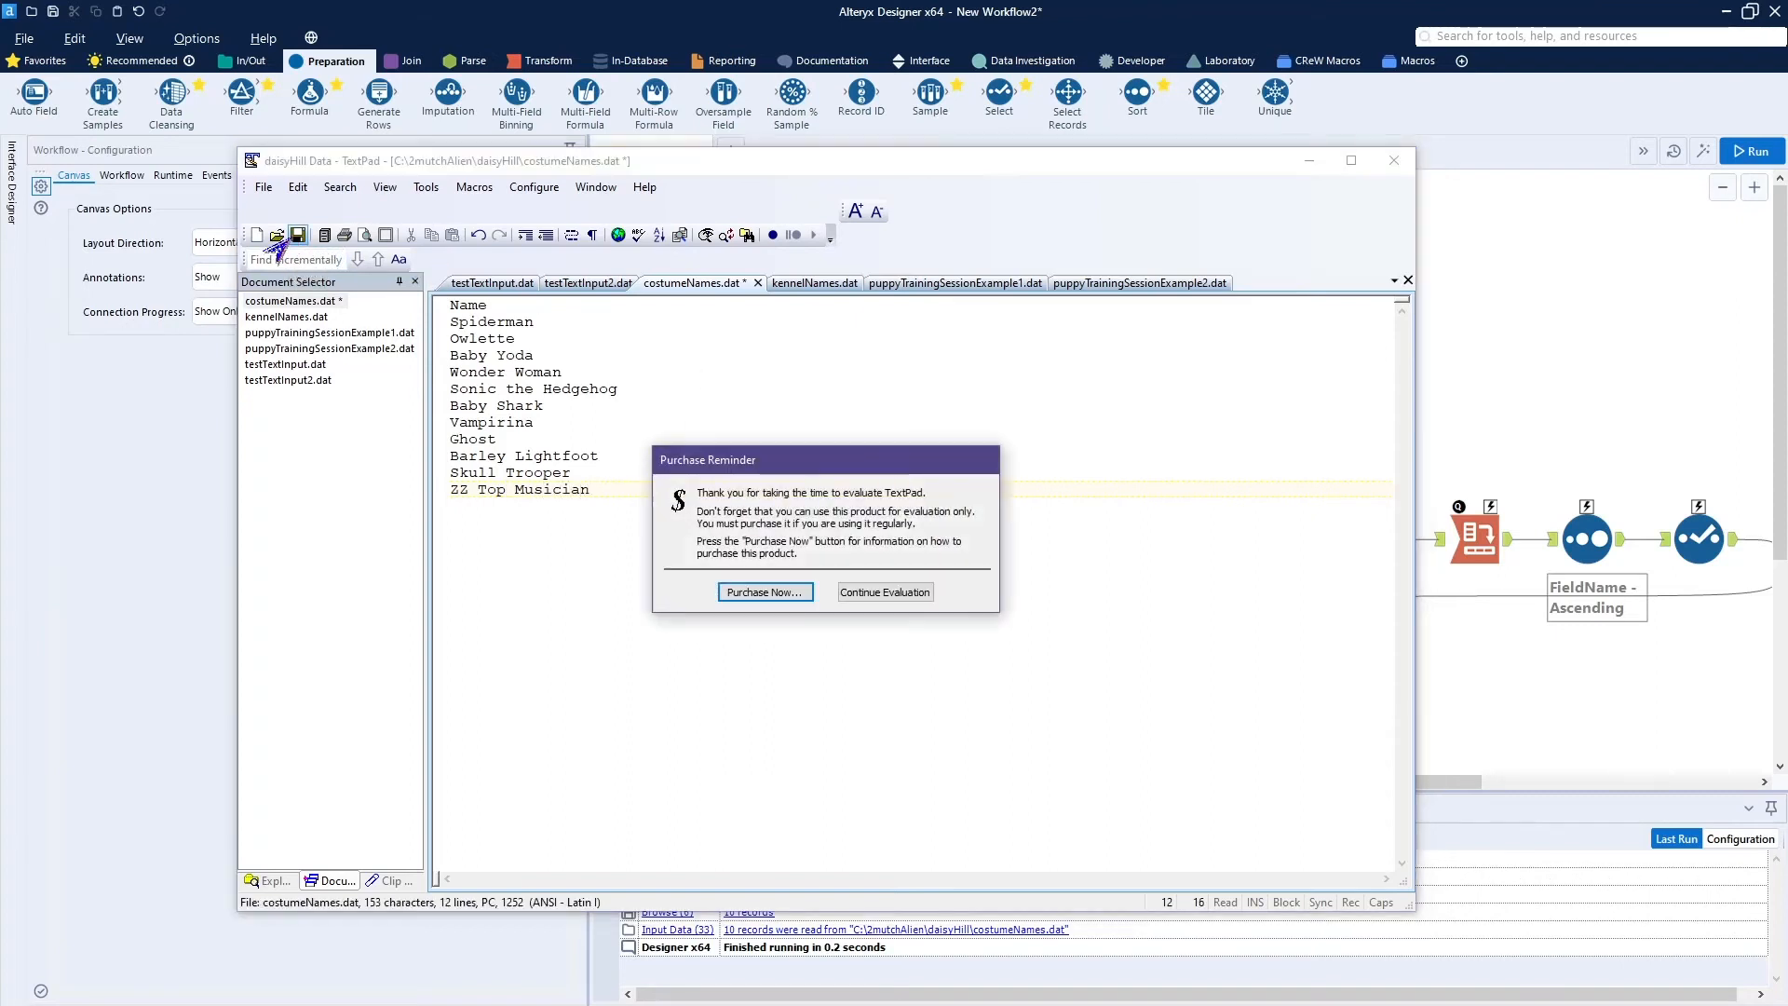
{"action": "left_click", "coordinate": [866, 594]}
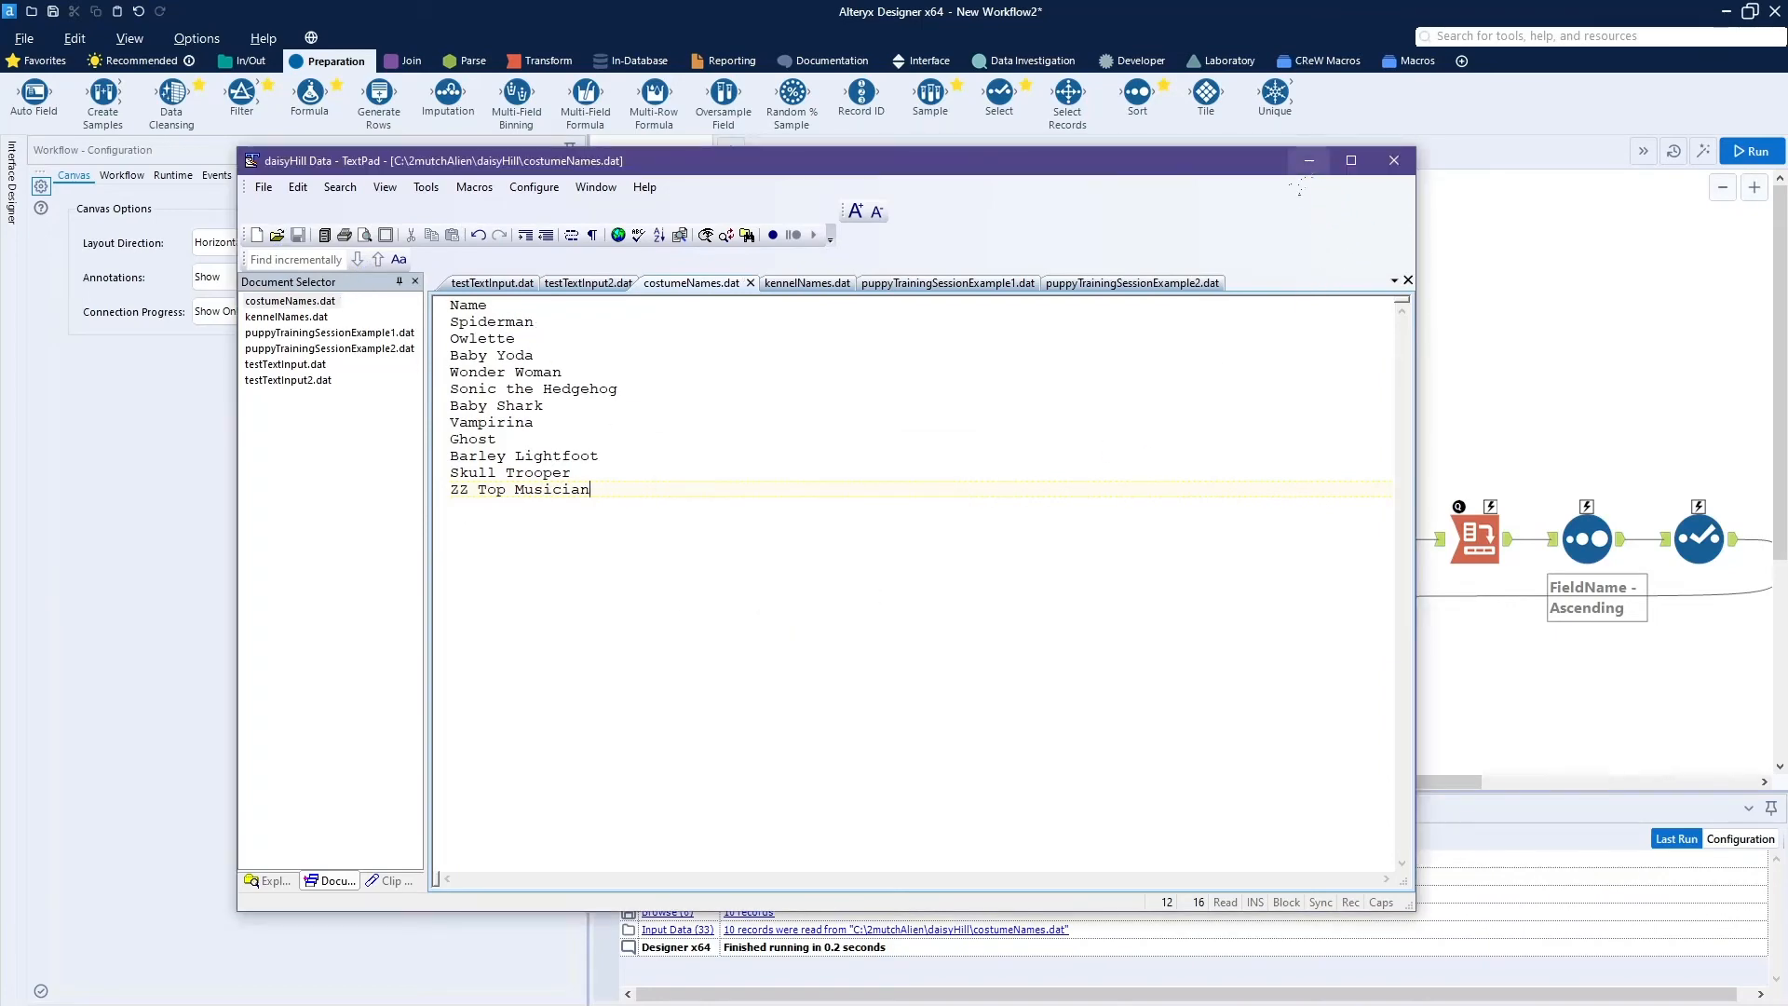
{"action": "left_click", "coordinate": [1308, 161]}
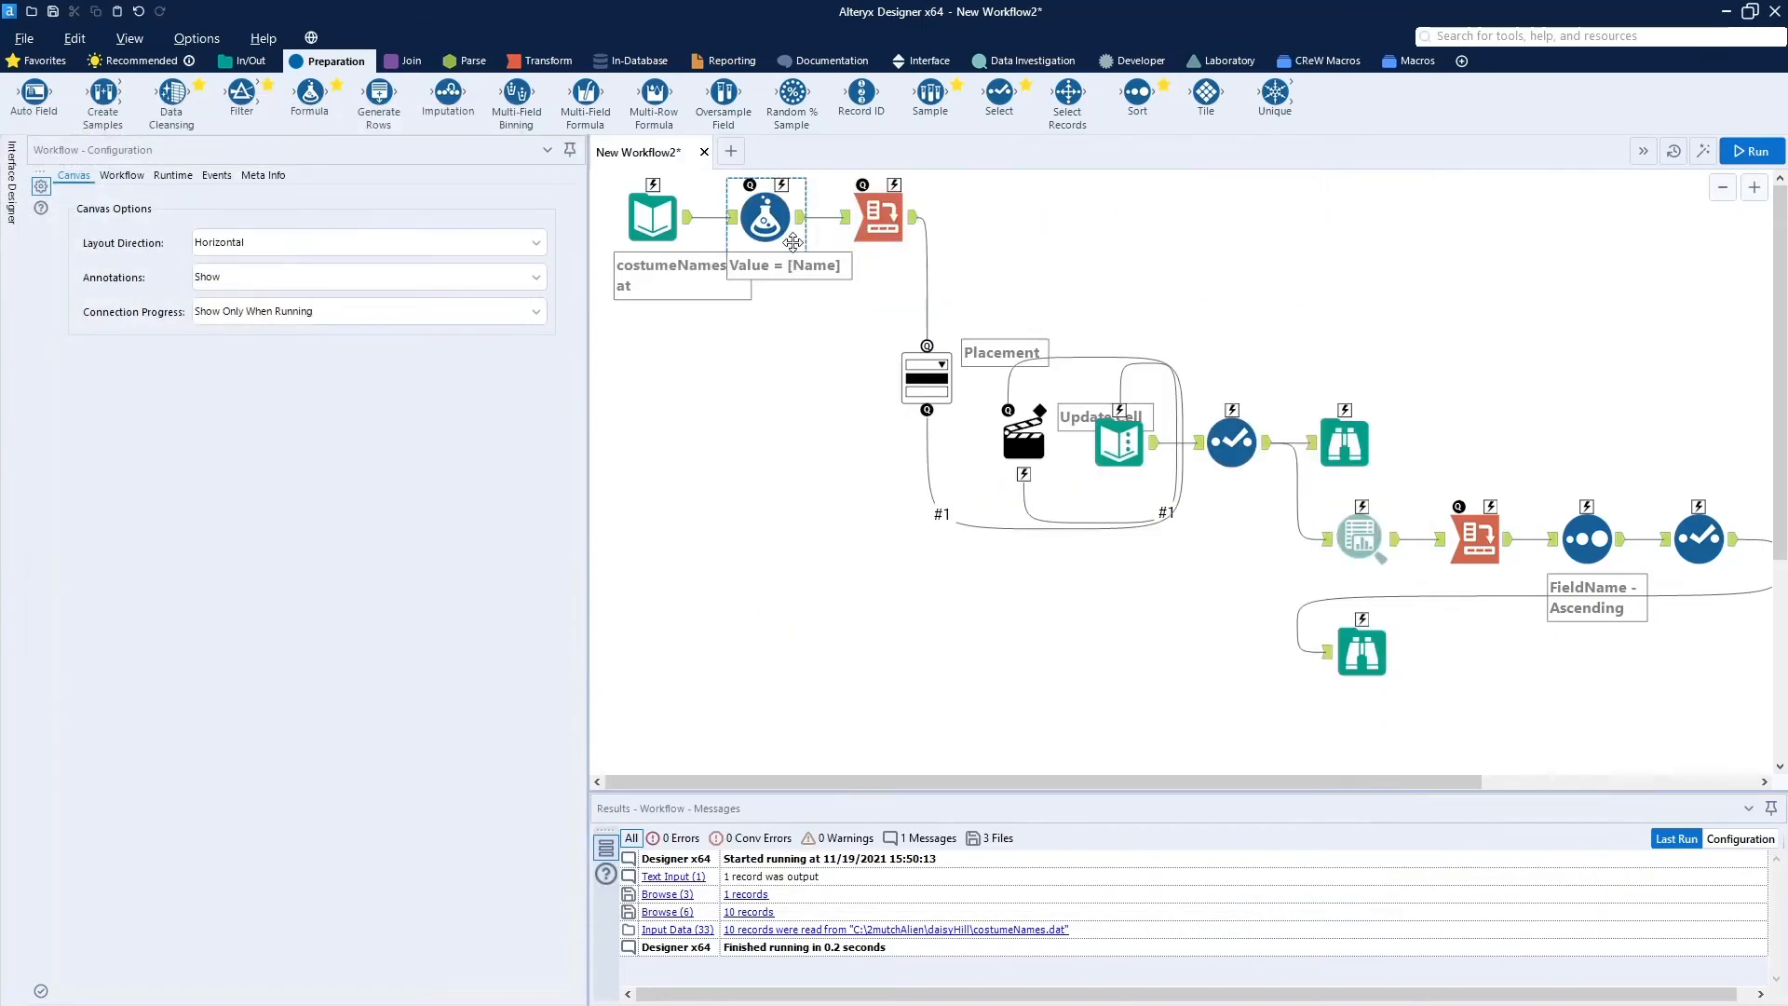
Open the analytic app twice to check whether its Placement drop-down includes the added costume, cancelling it each time.
{"action": "left_click", "coordinate": [1701, 157]}
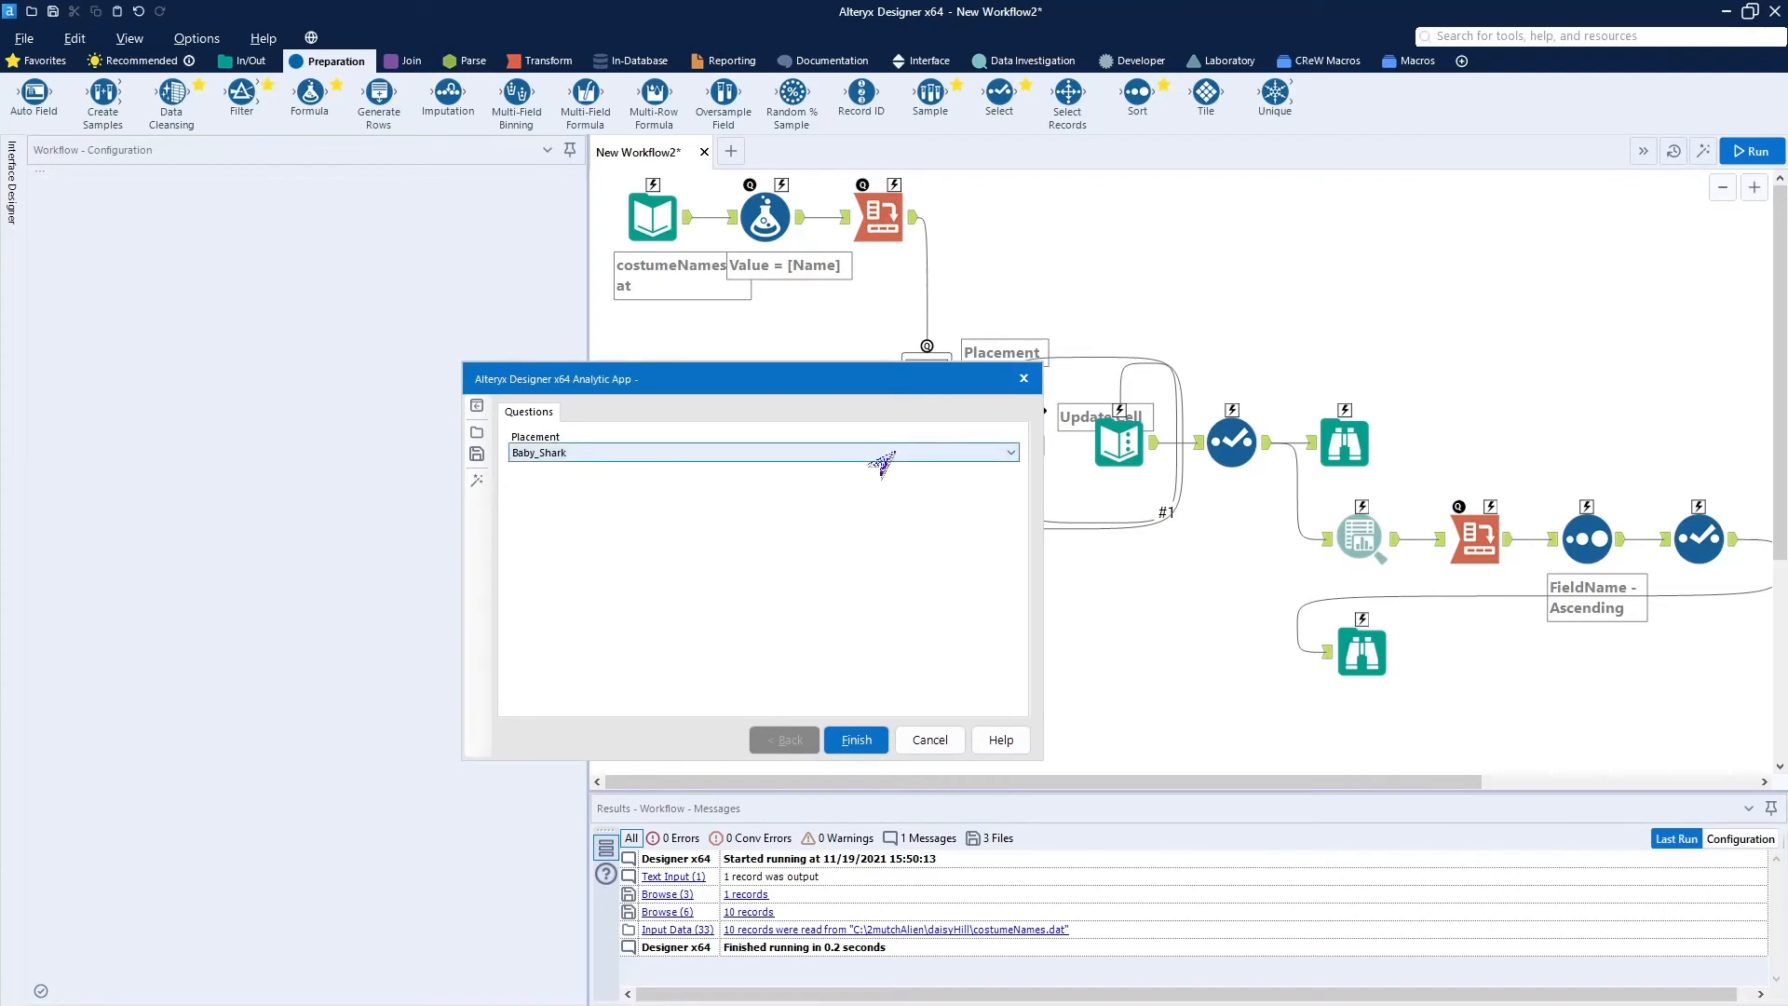
{"action": "left_click", "coordinate": [873, 454]}
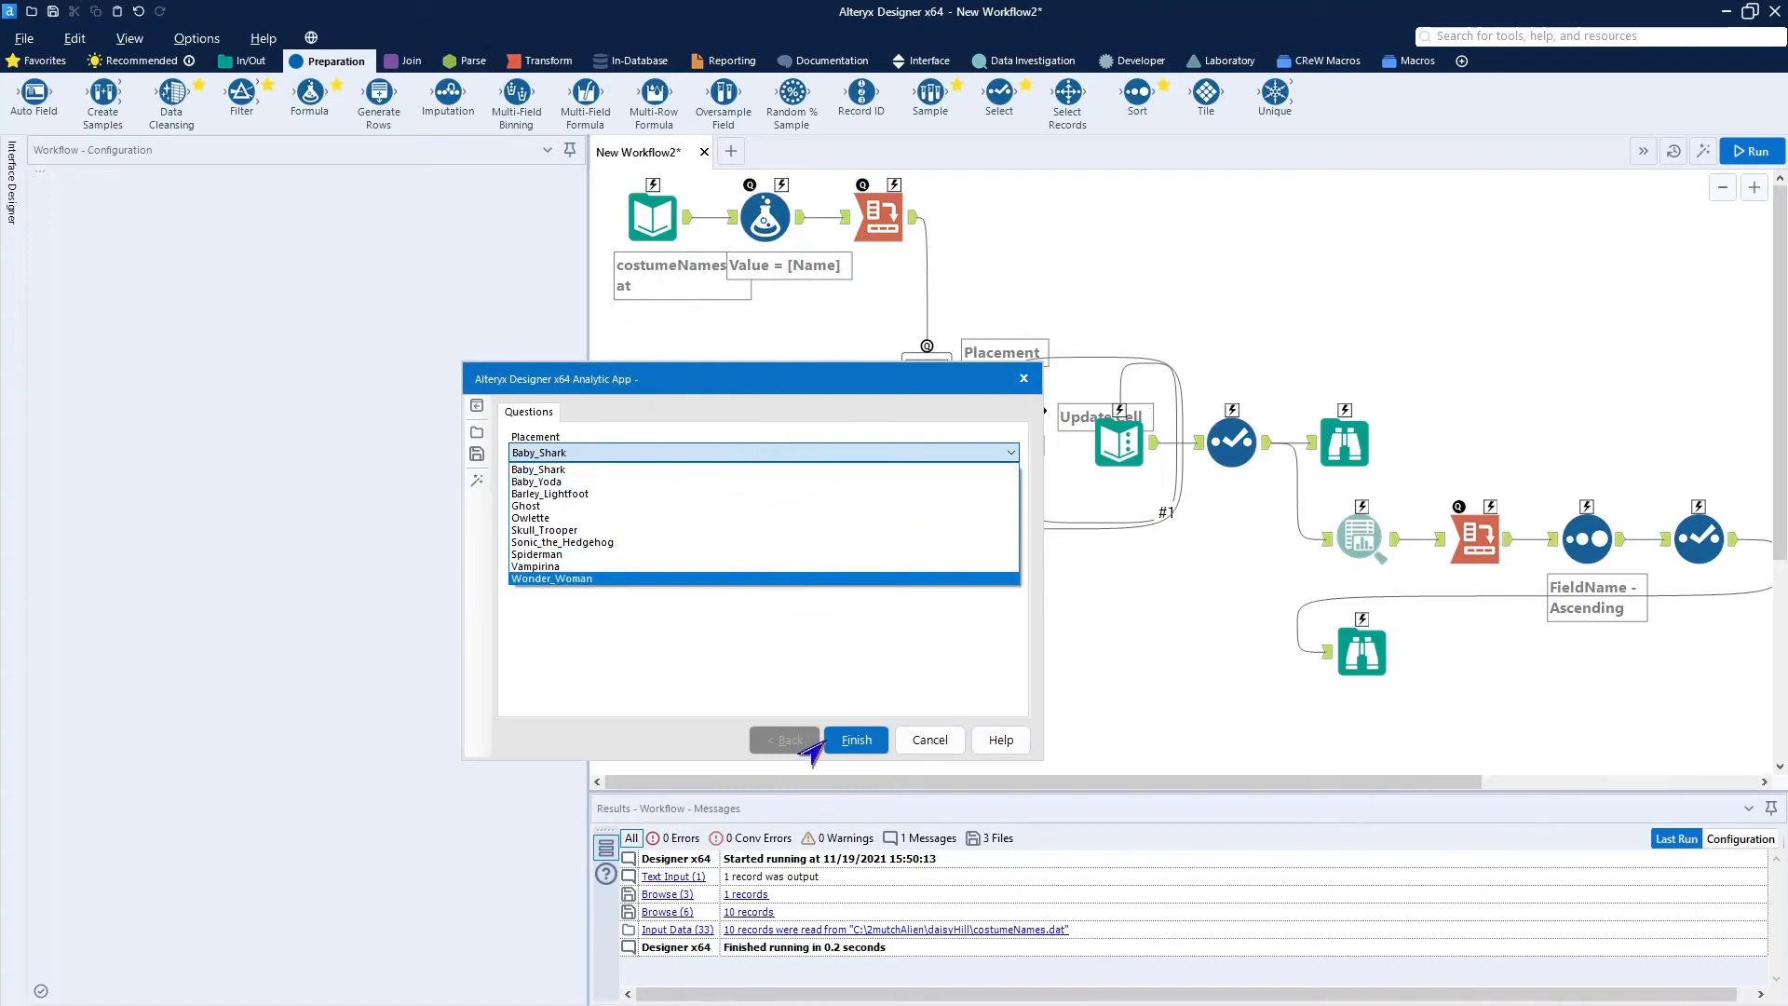
{"action": "left_click", "coordinate": [912, 745]}
{"action": "left_click", "coordinate": [913, 745]}
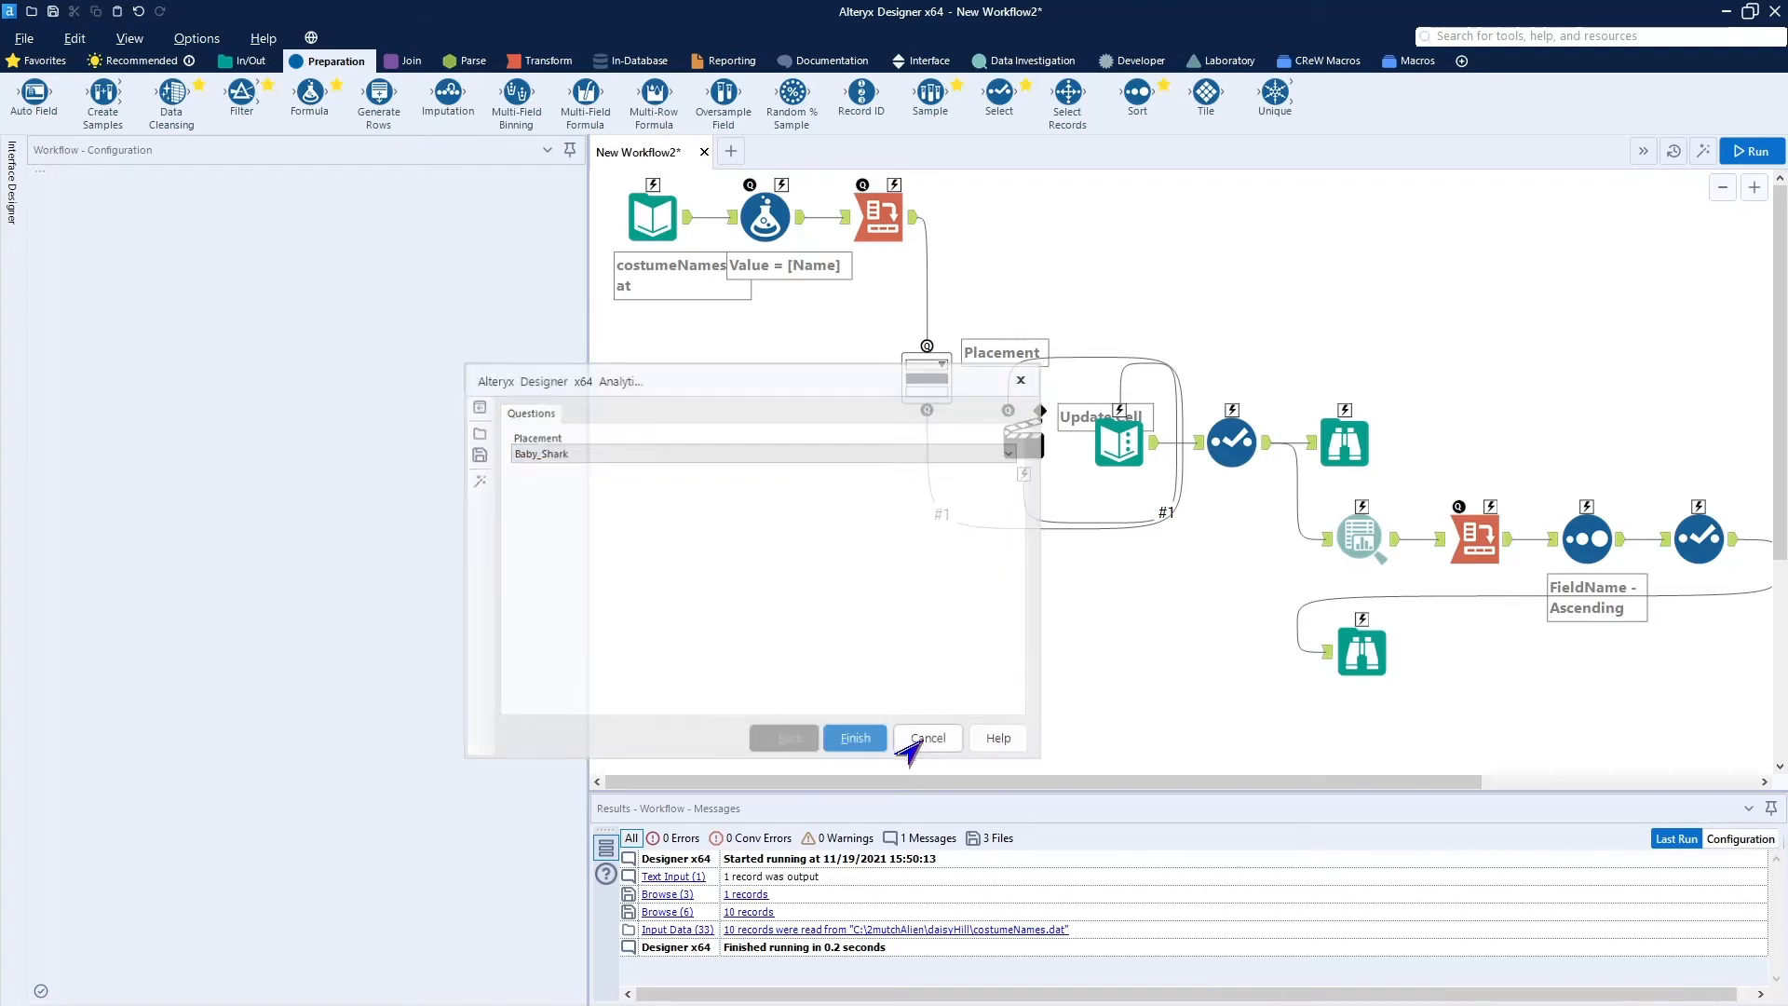
{"action": "left_click", "coordinate": [1686, 157]}
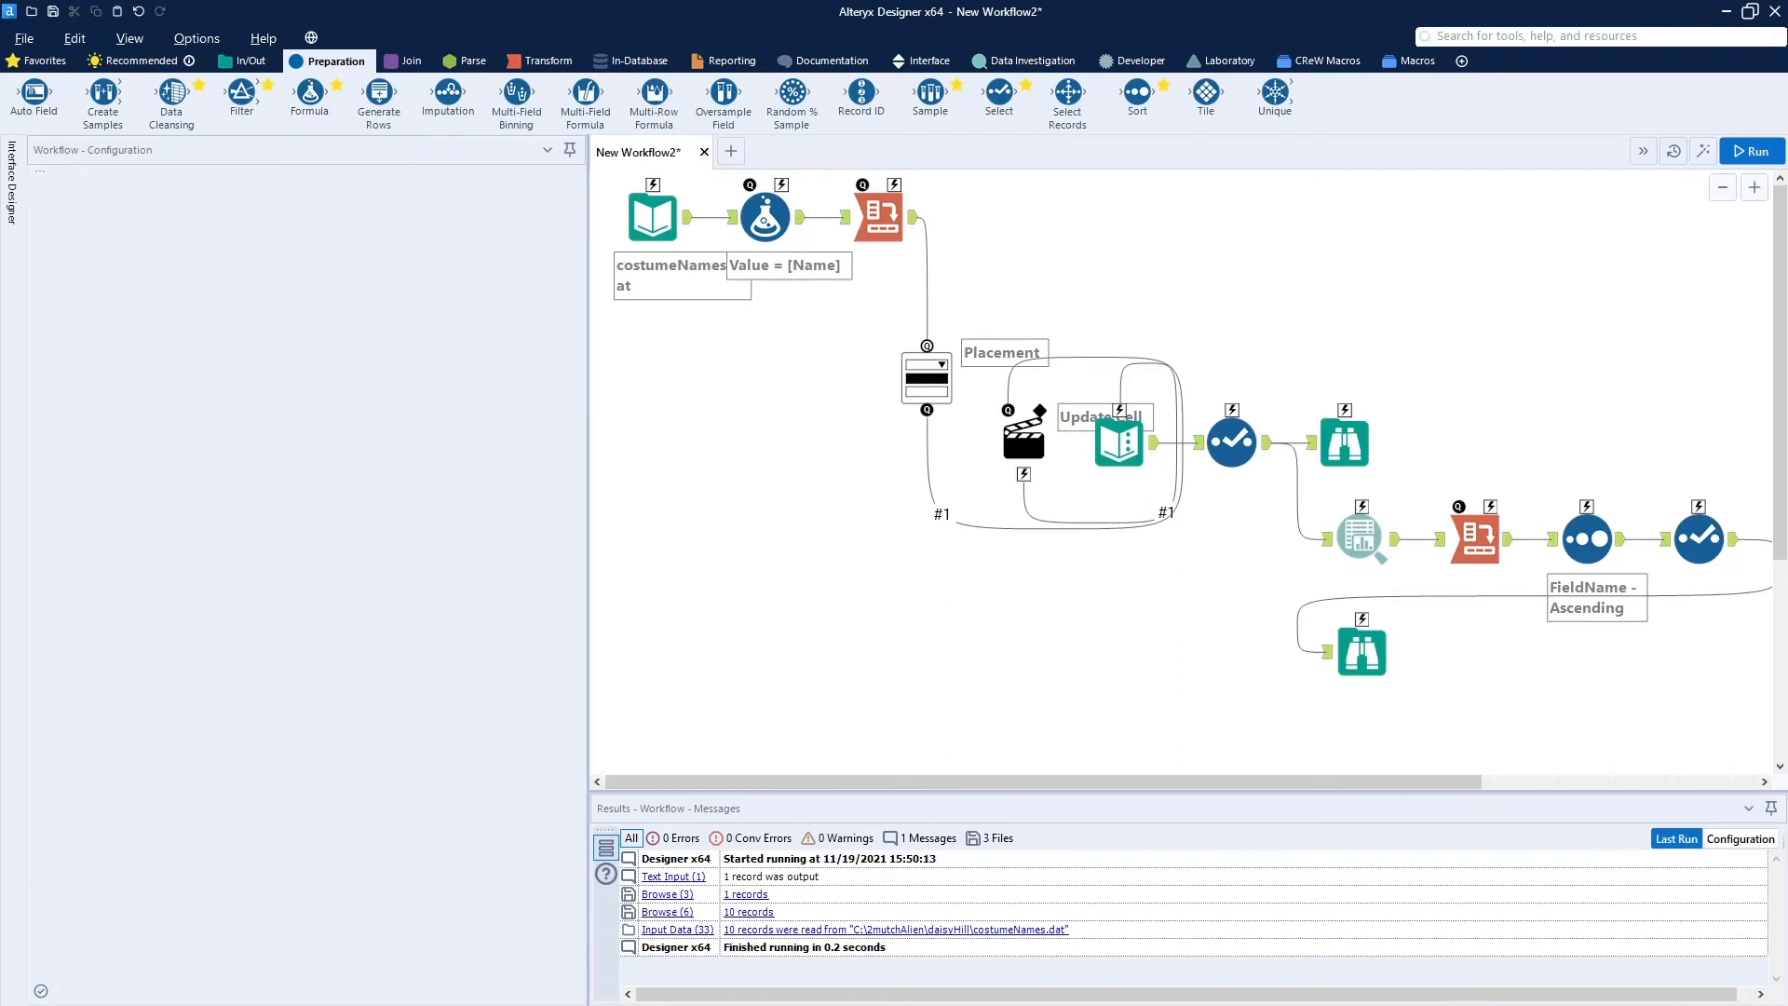
{"action": "left_click_drag", "start_coordinate": [2, 309], "coordinate": [608, 320]}
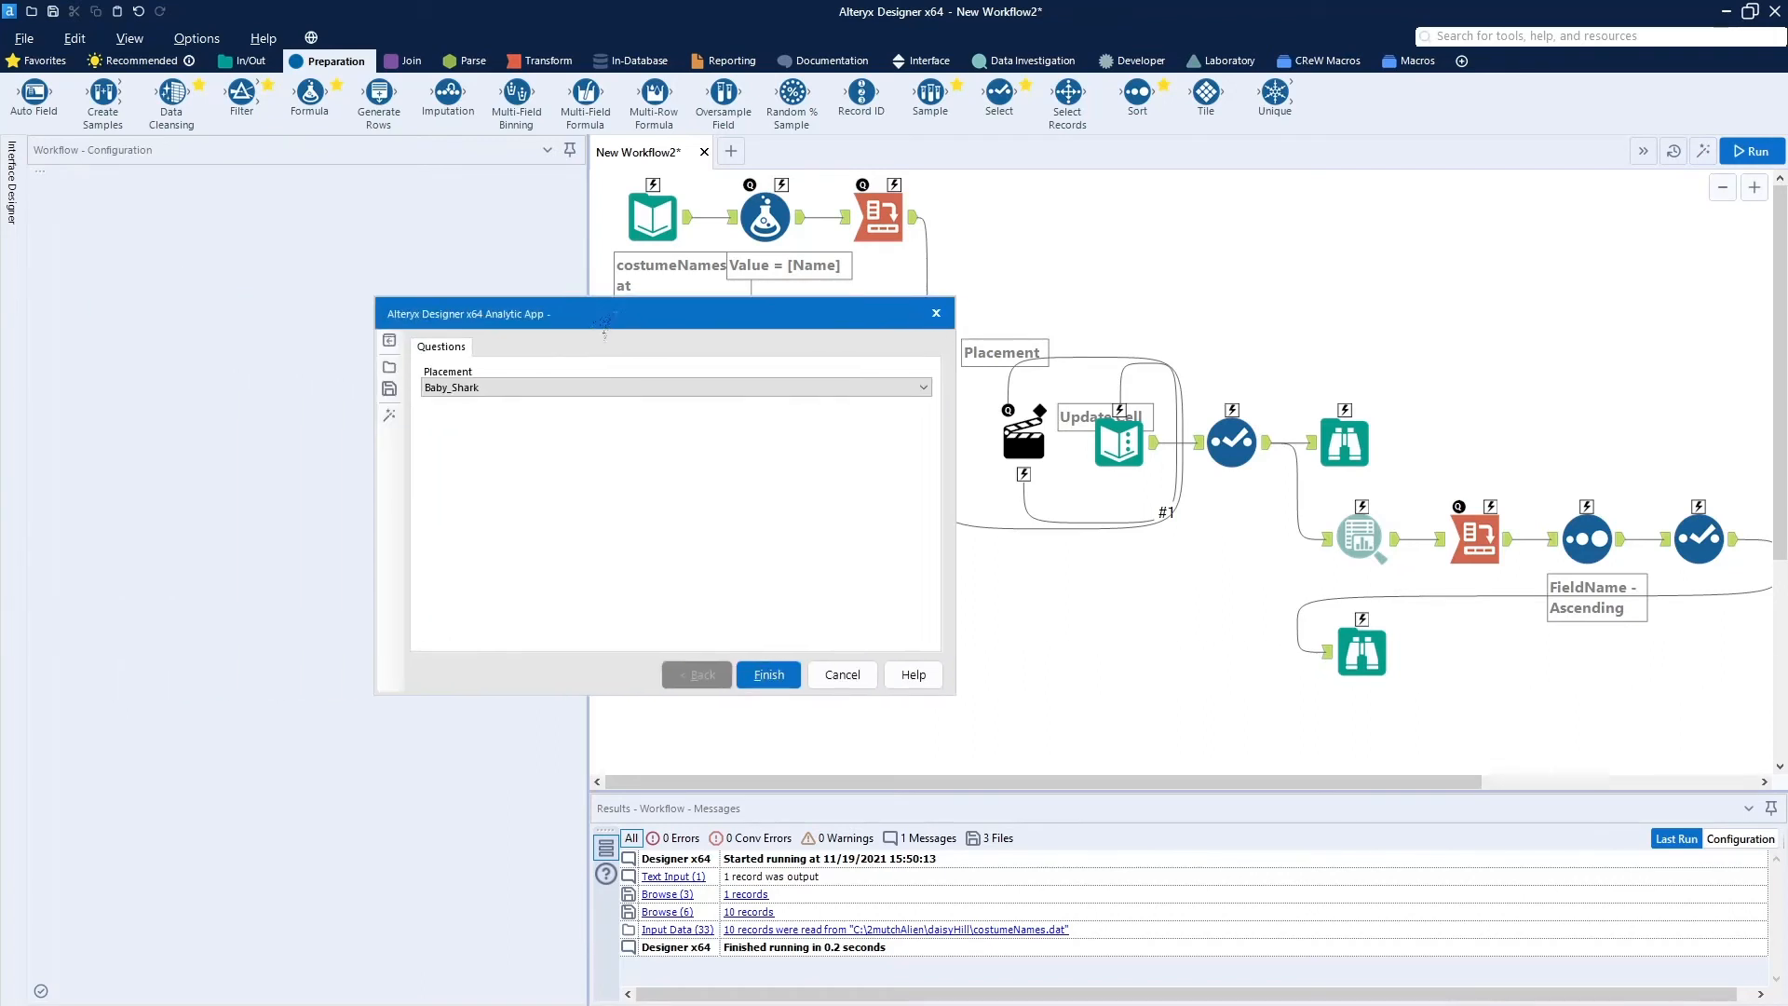
{"action": "left_click", "coordinate": [896, 391]}
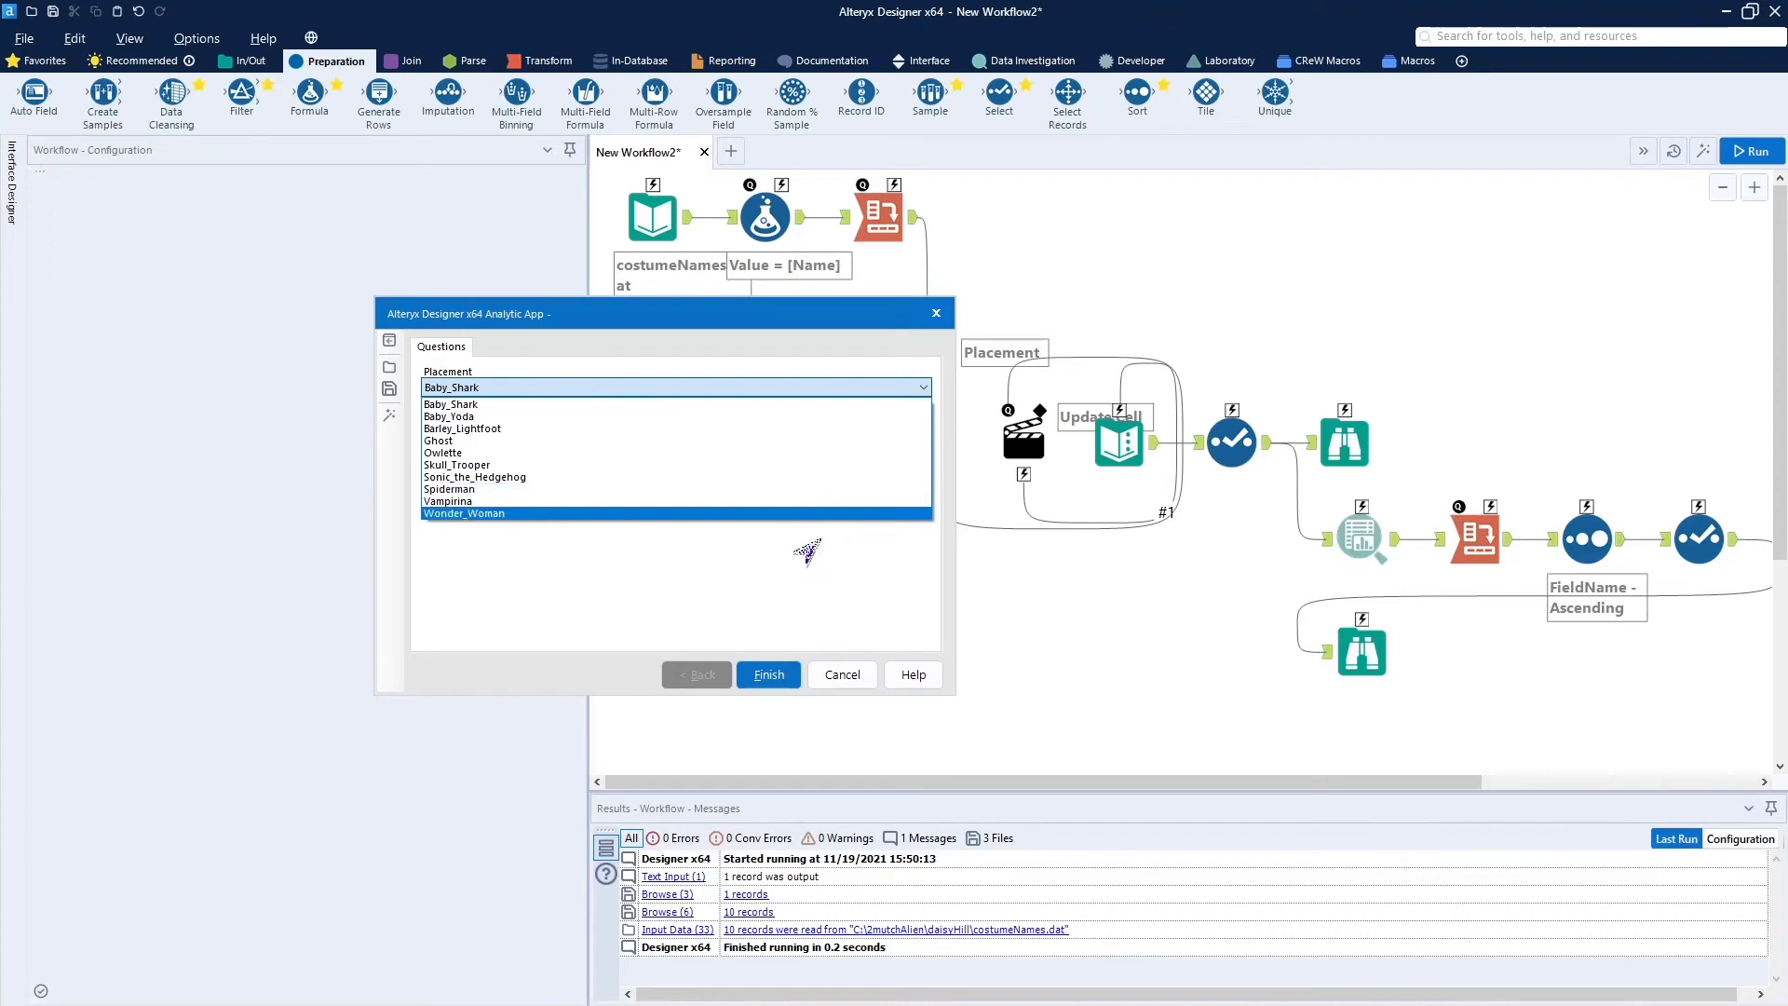
{"action": "left_click", "coordinate": [828, 688]}
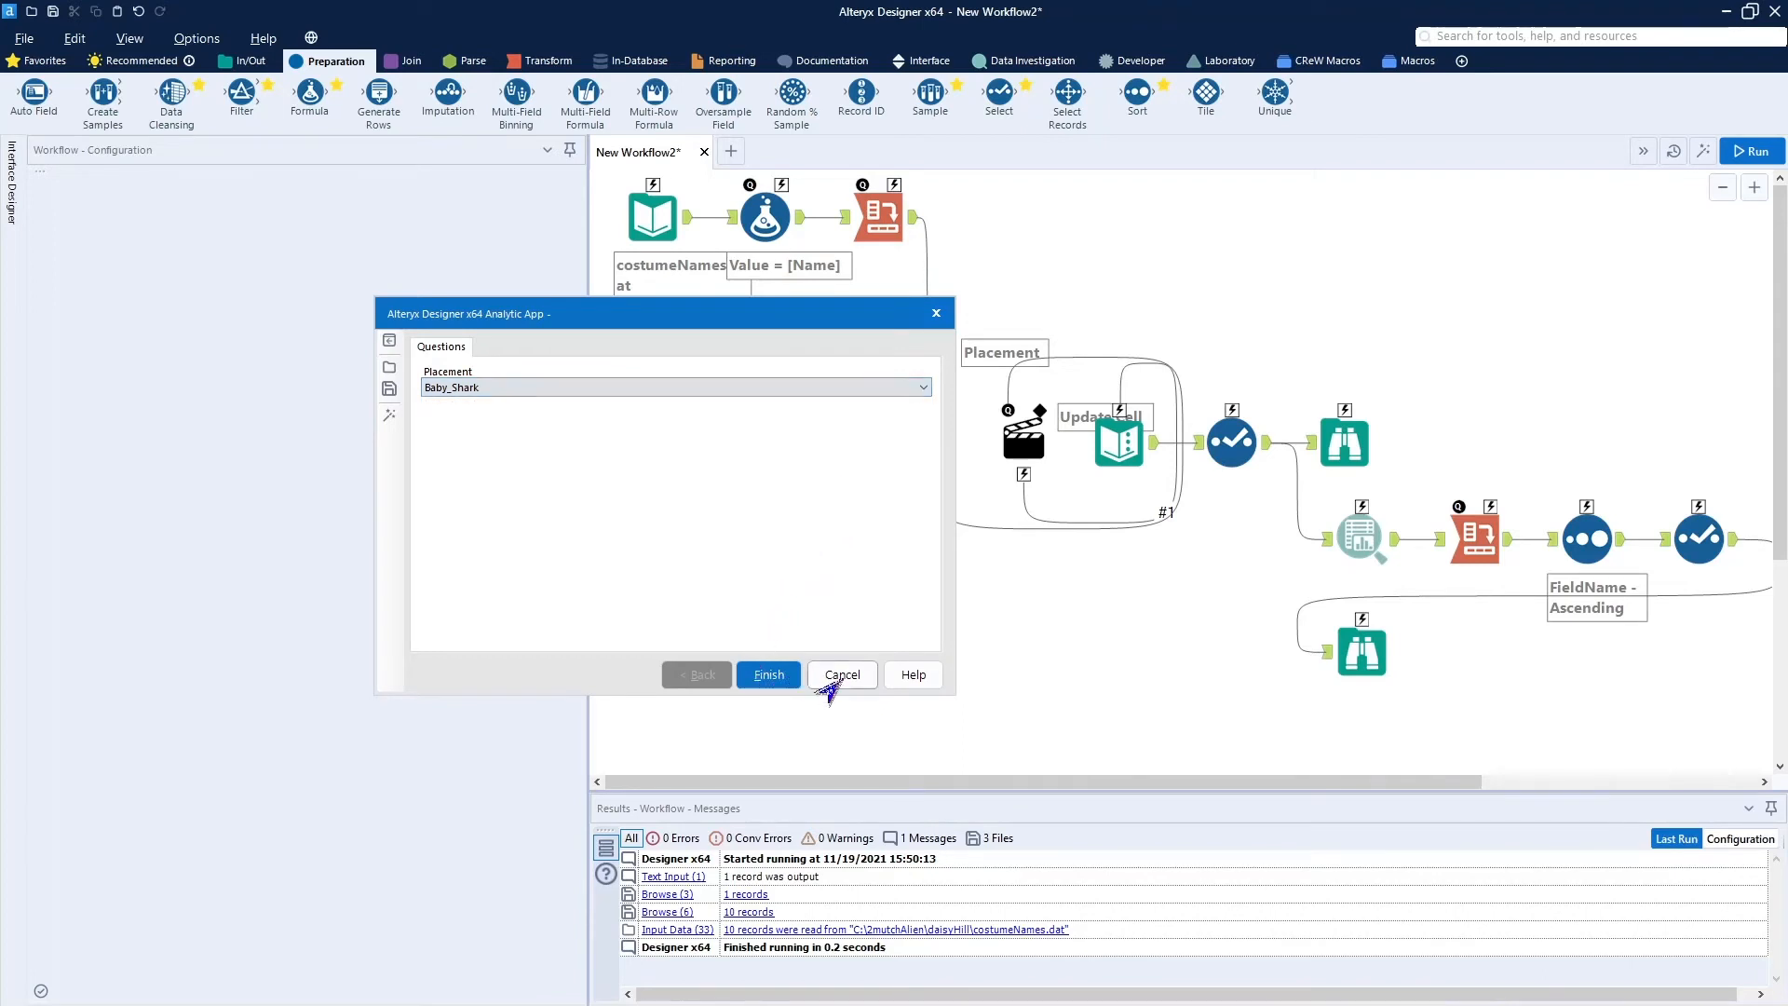
{"action": "left_click", "coordinate": [835, 682]}
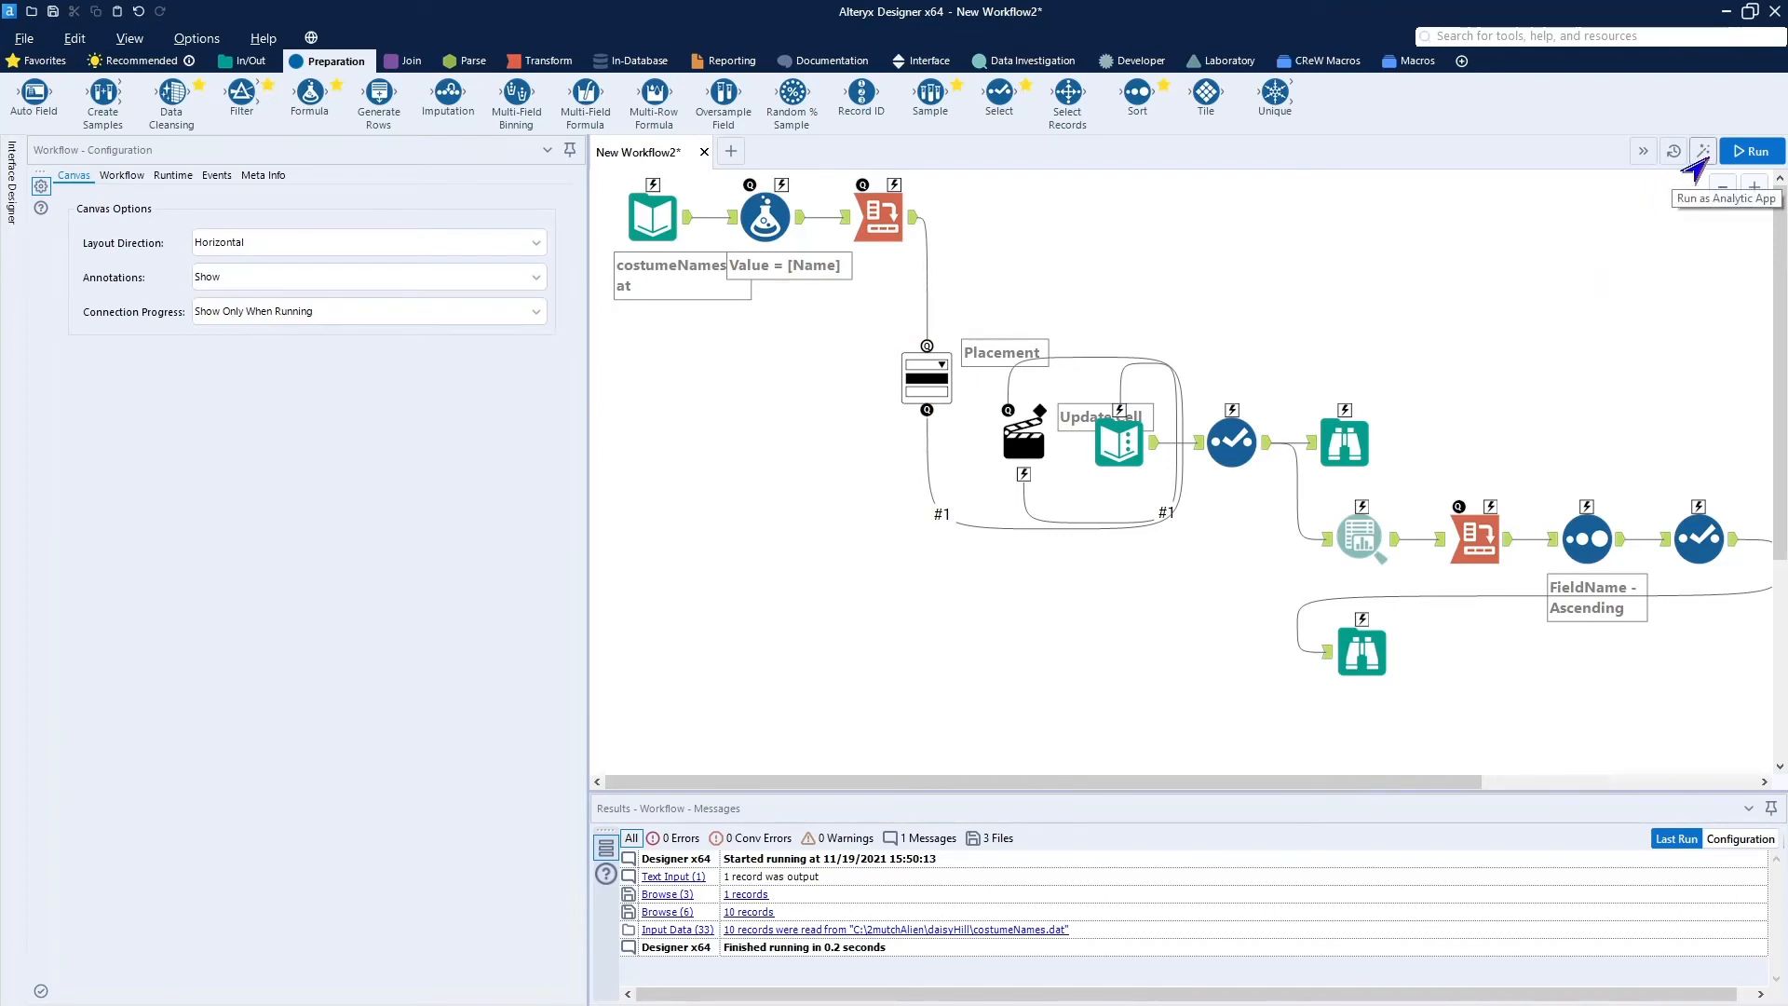
Rerun the workflow to refresh the costume data and check the Placement choices in the analytic app again.
{"action": "left_click", "coordinate": [1744, 160]}
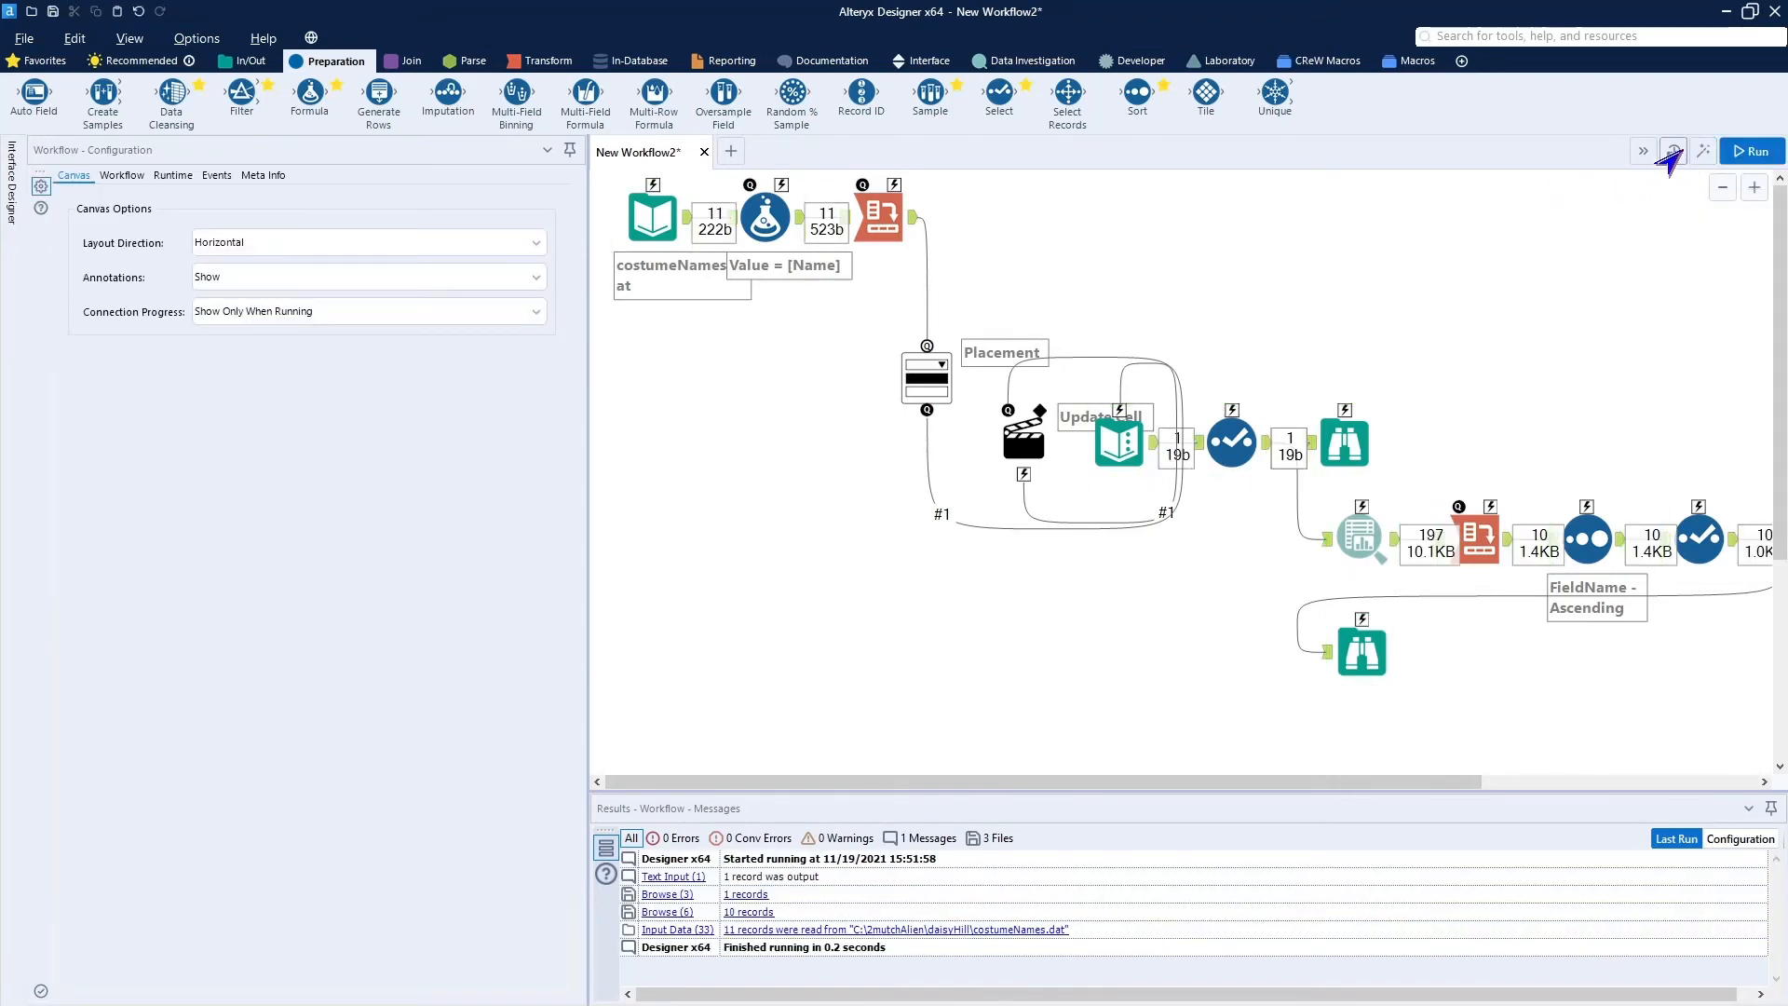
{"action": "left_click", "coordinate": [1701, 156]}
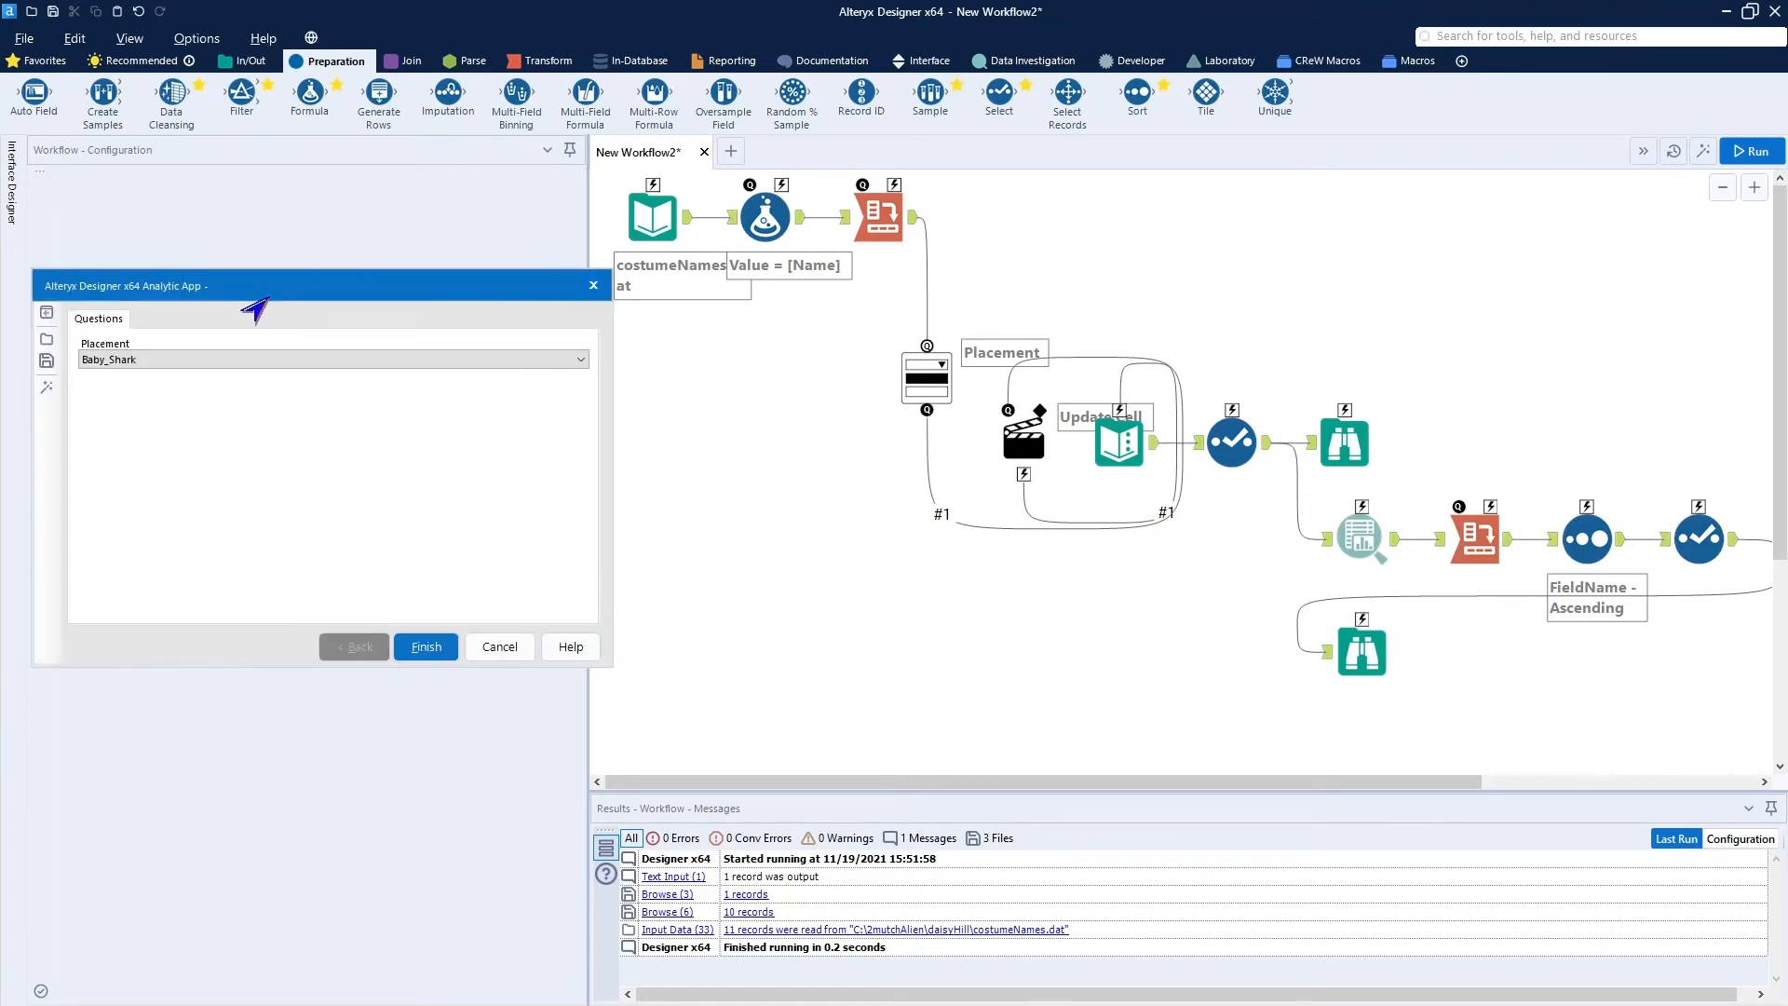
{"action": "left_click_drag", "start_coordinate": [265, 296], "coordinate": [682, 282]}
{"action": "left_click", "coordinate": [973, 350]}
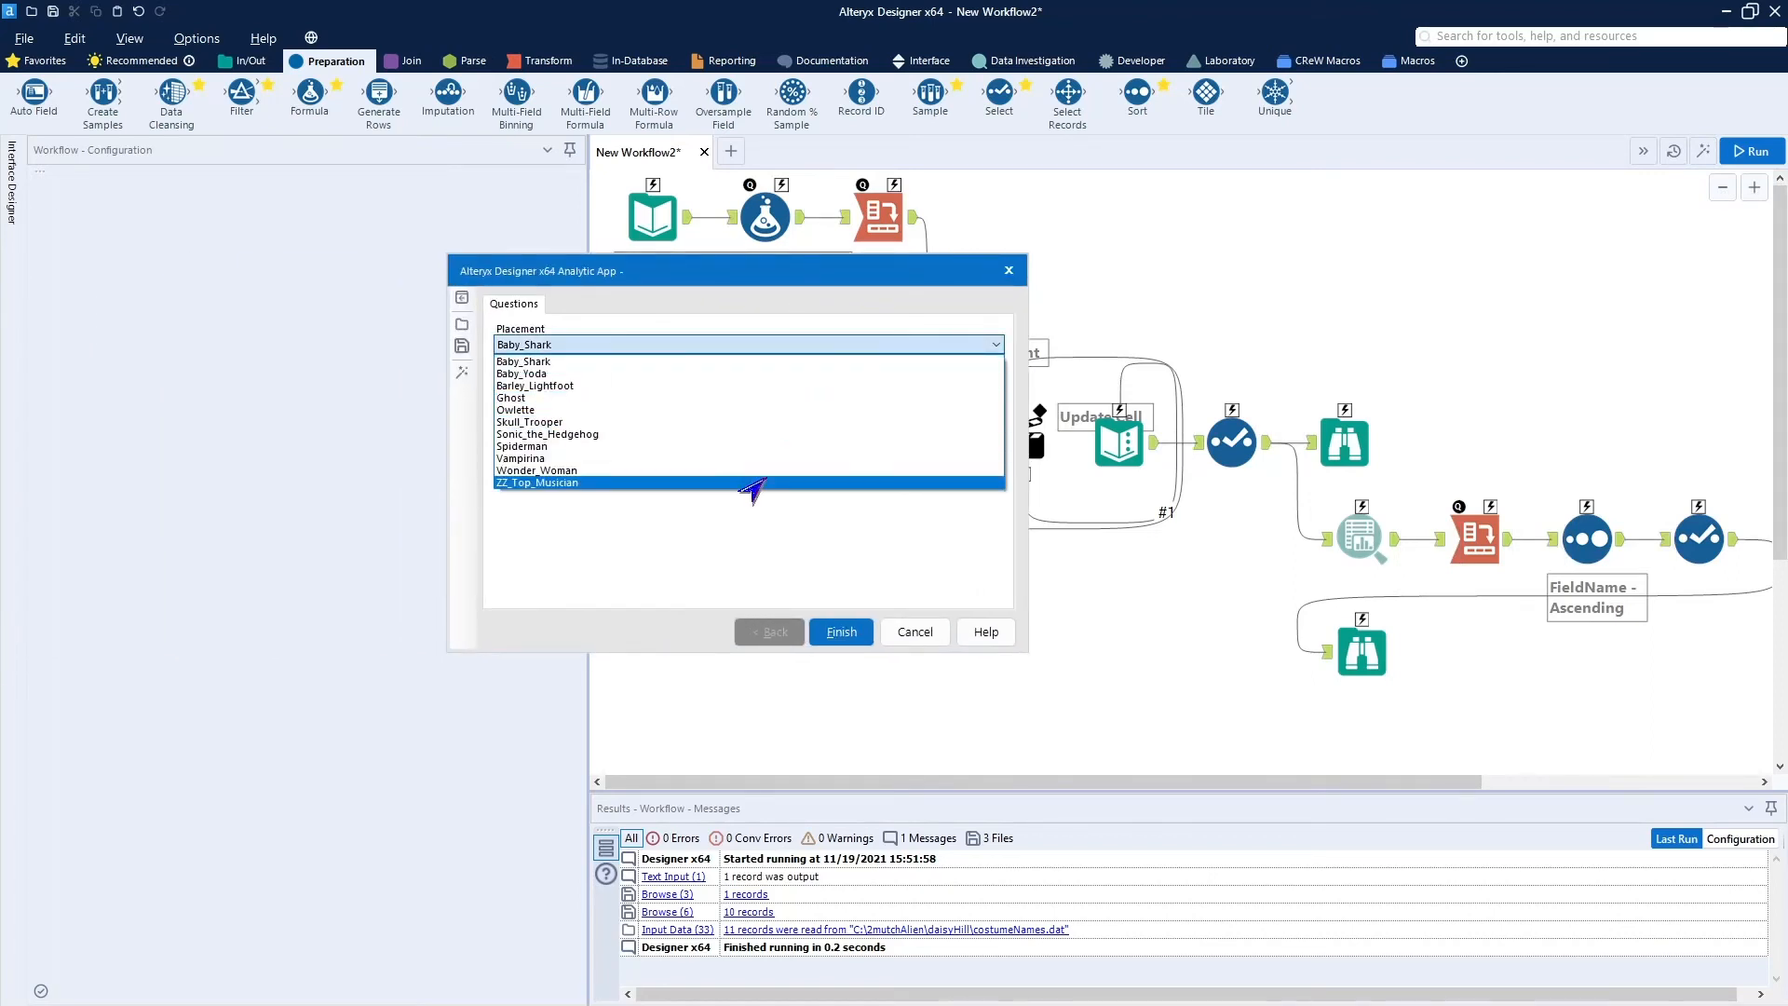
{"action": "left_click", "coordinate": [899, 643]}
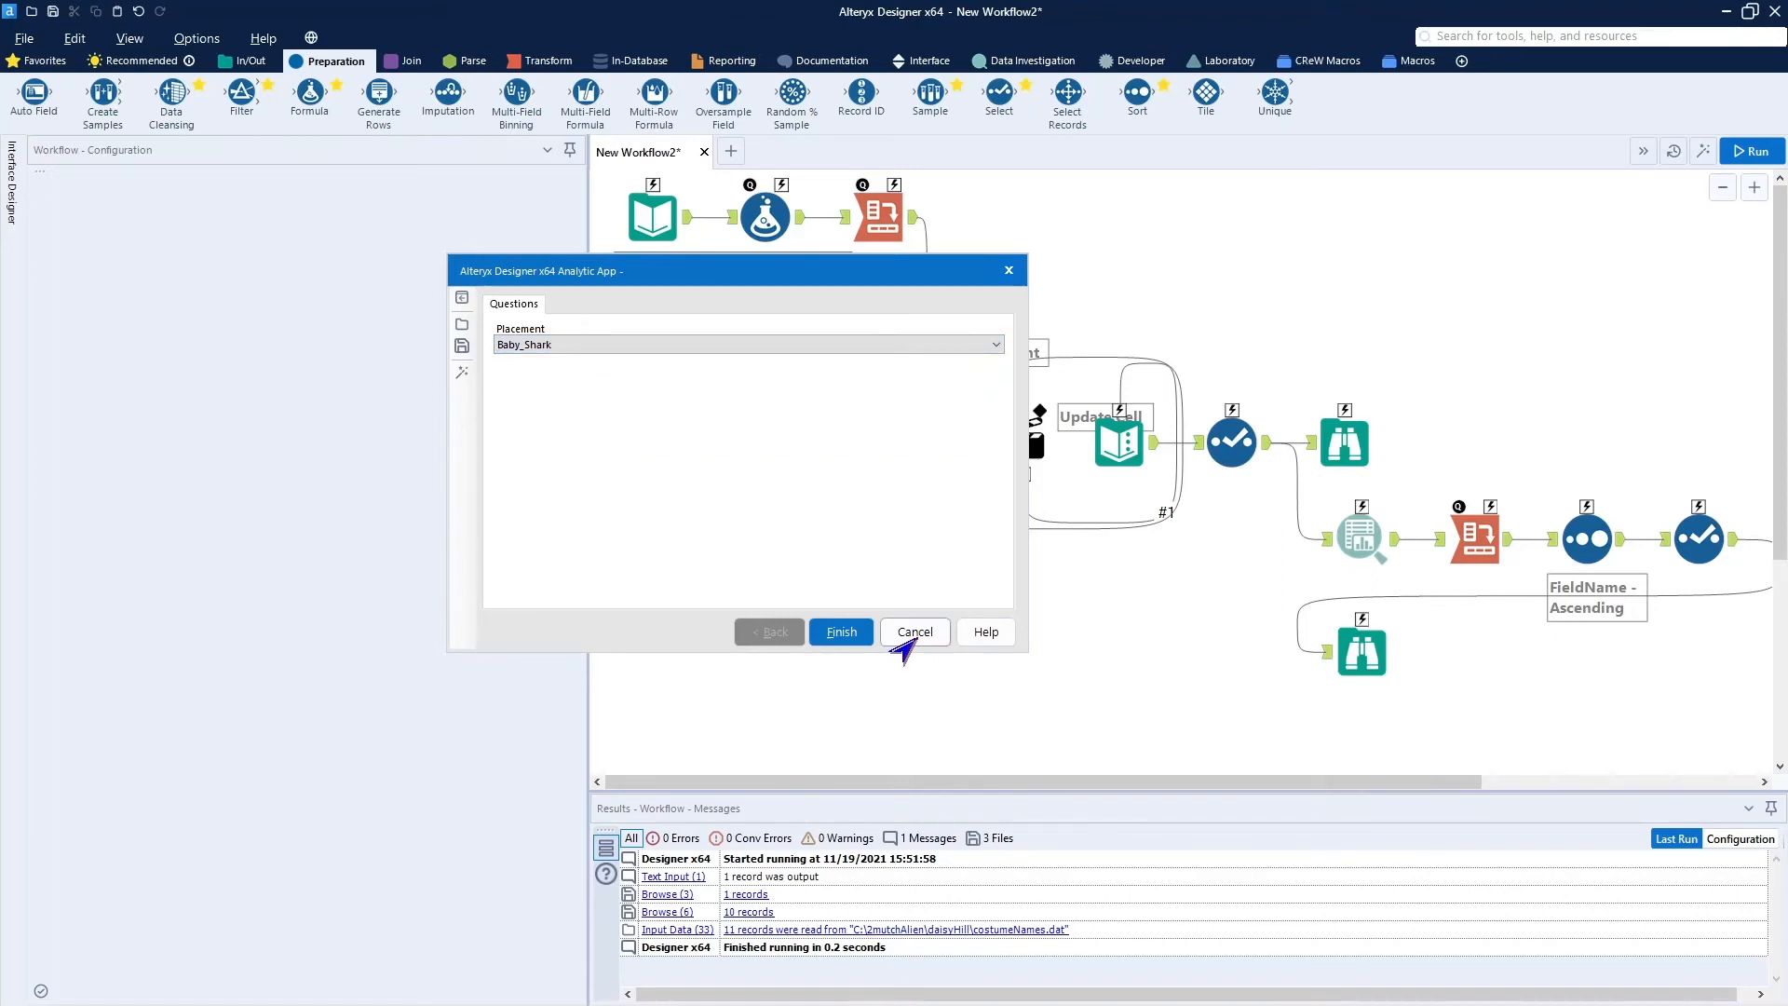
{"action": "left_click", "coordinate": [911, 633]}
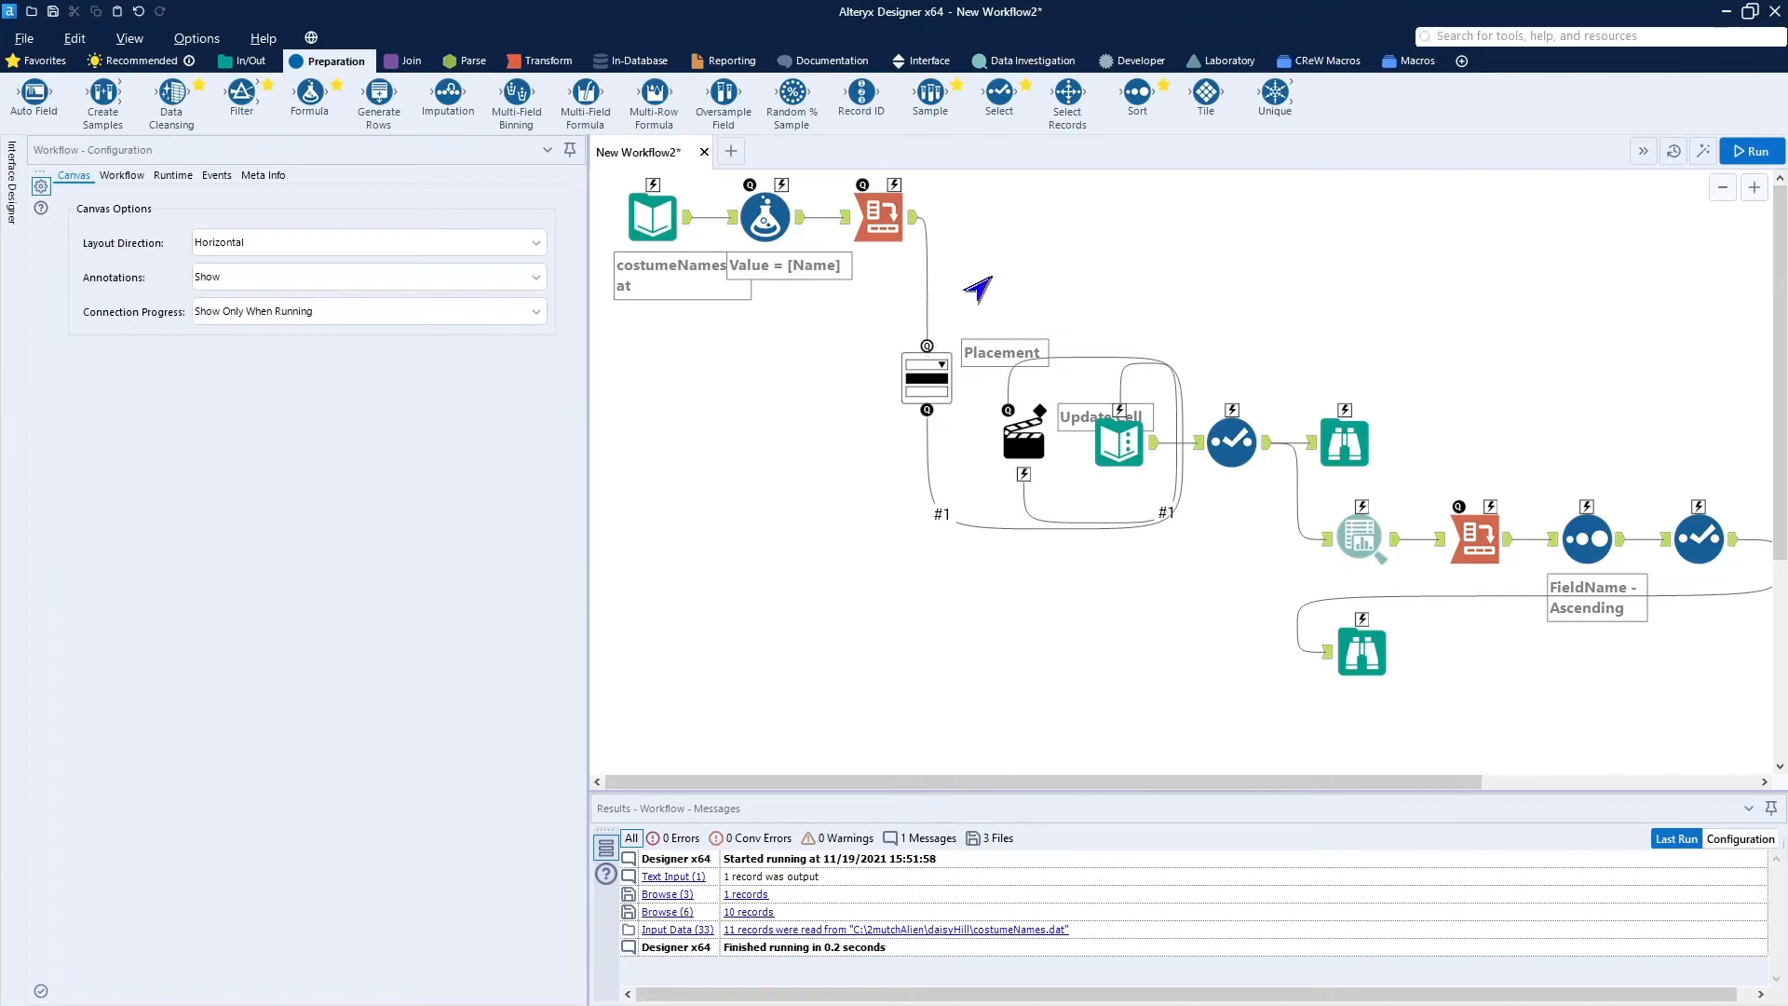
Delete the costumeNames.dat input, Formula and Cross Tab tools, and place a Text Input tool in the freed space.
{"action": "left_click_drag", "start_coordinate": [991, 276], "coordinate": [571, 186]}
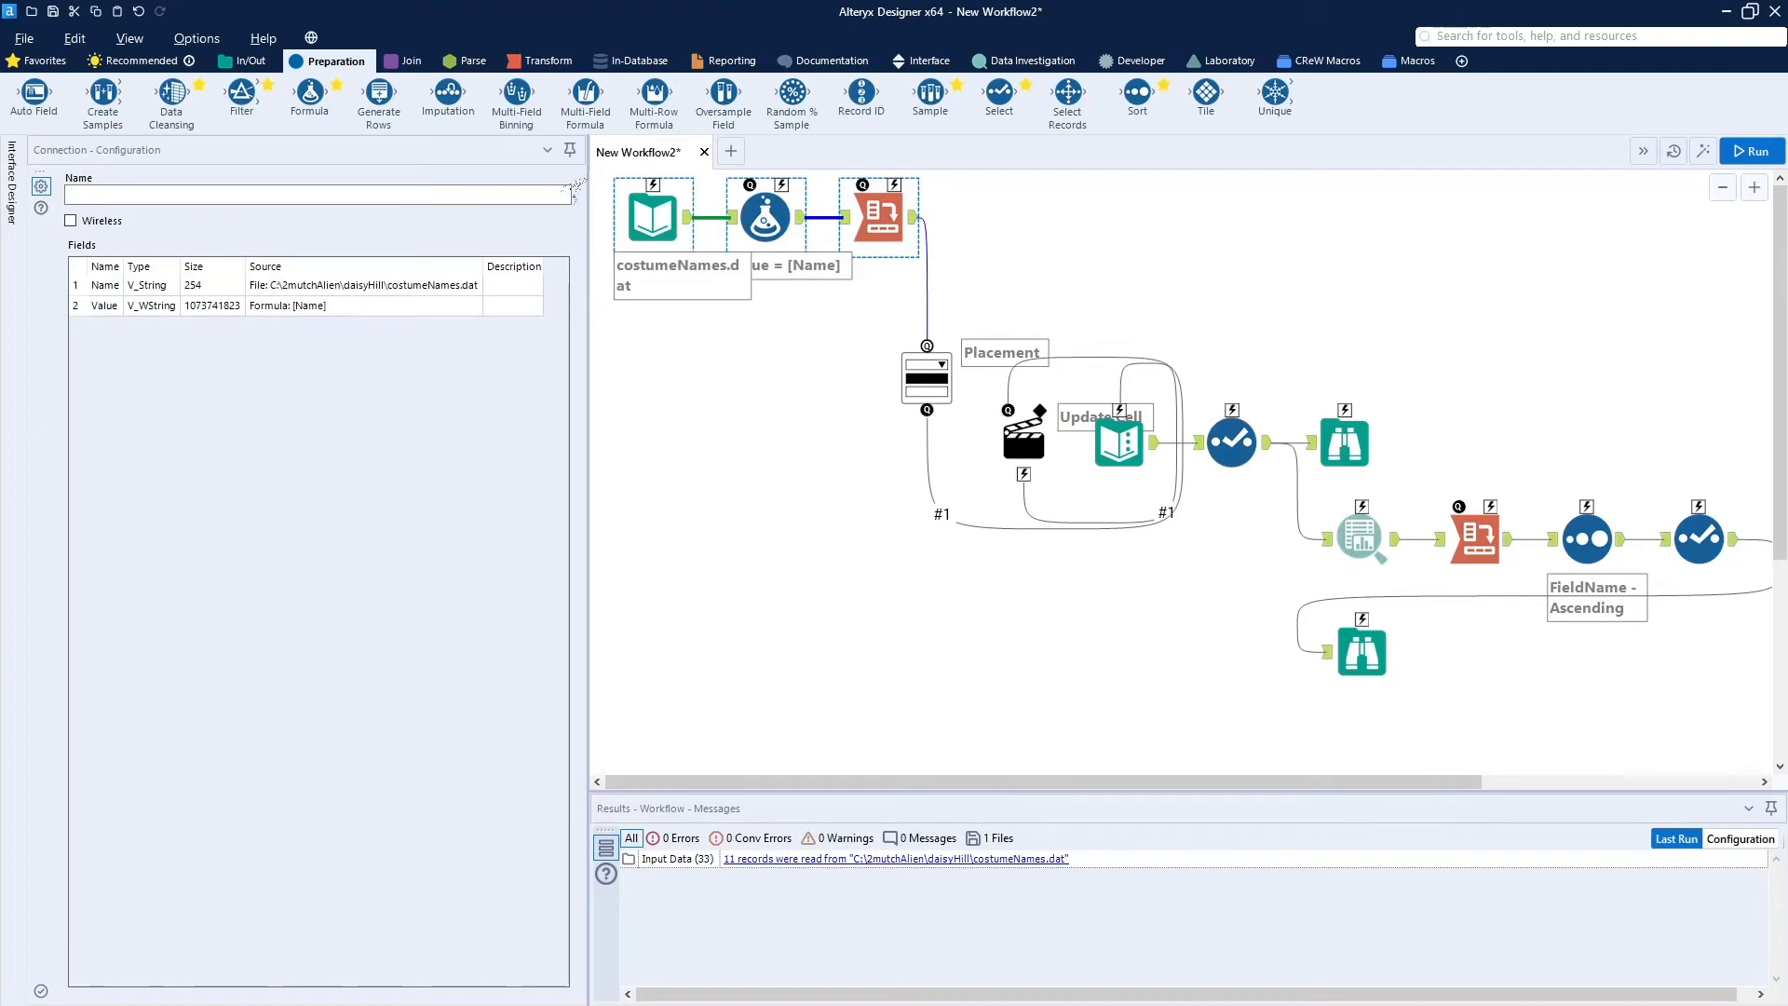
{"action": "key", "text": "Delete"}
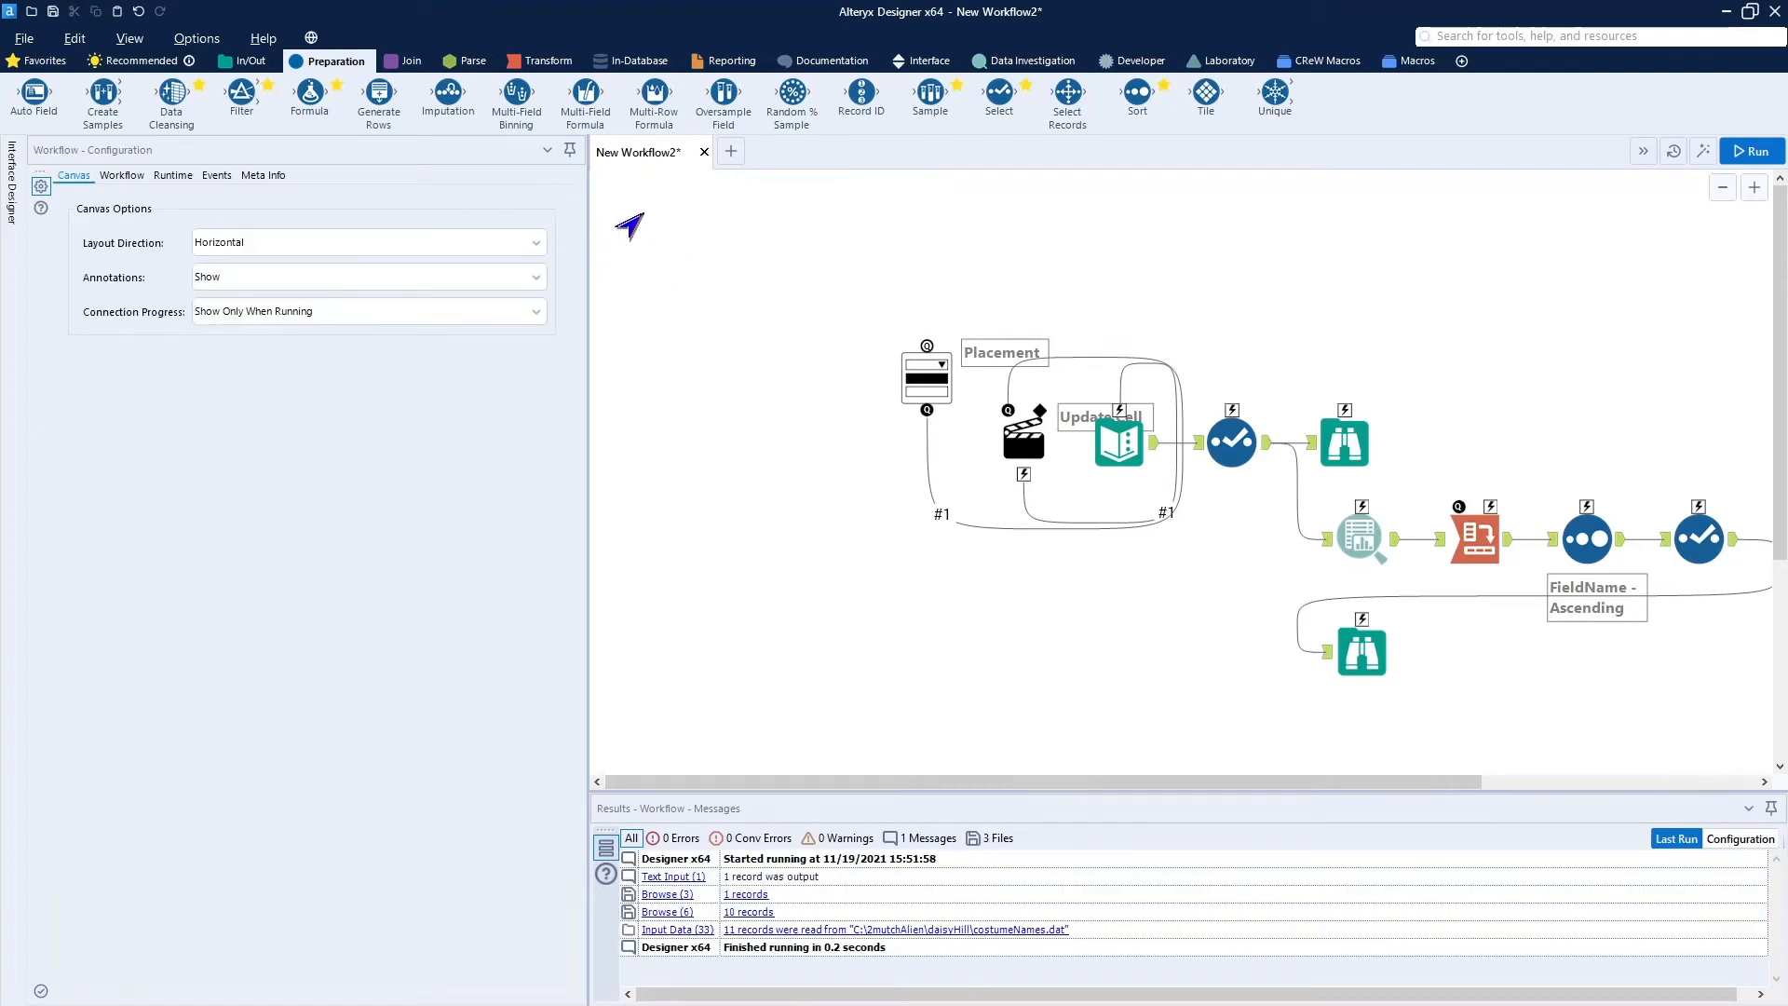
{"action": "left_click", "coordinate": [244, 60]}
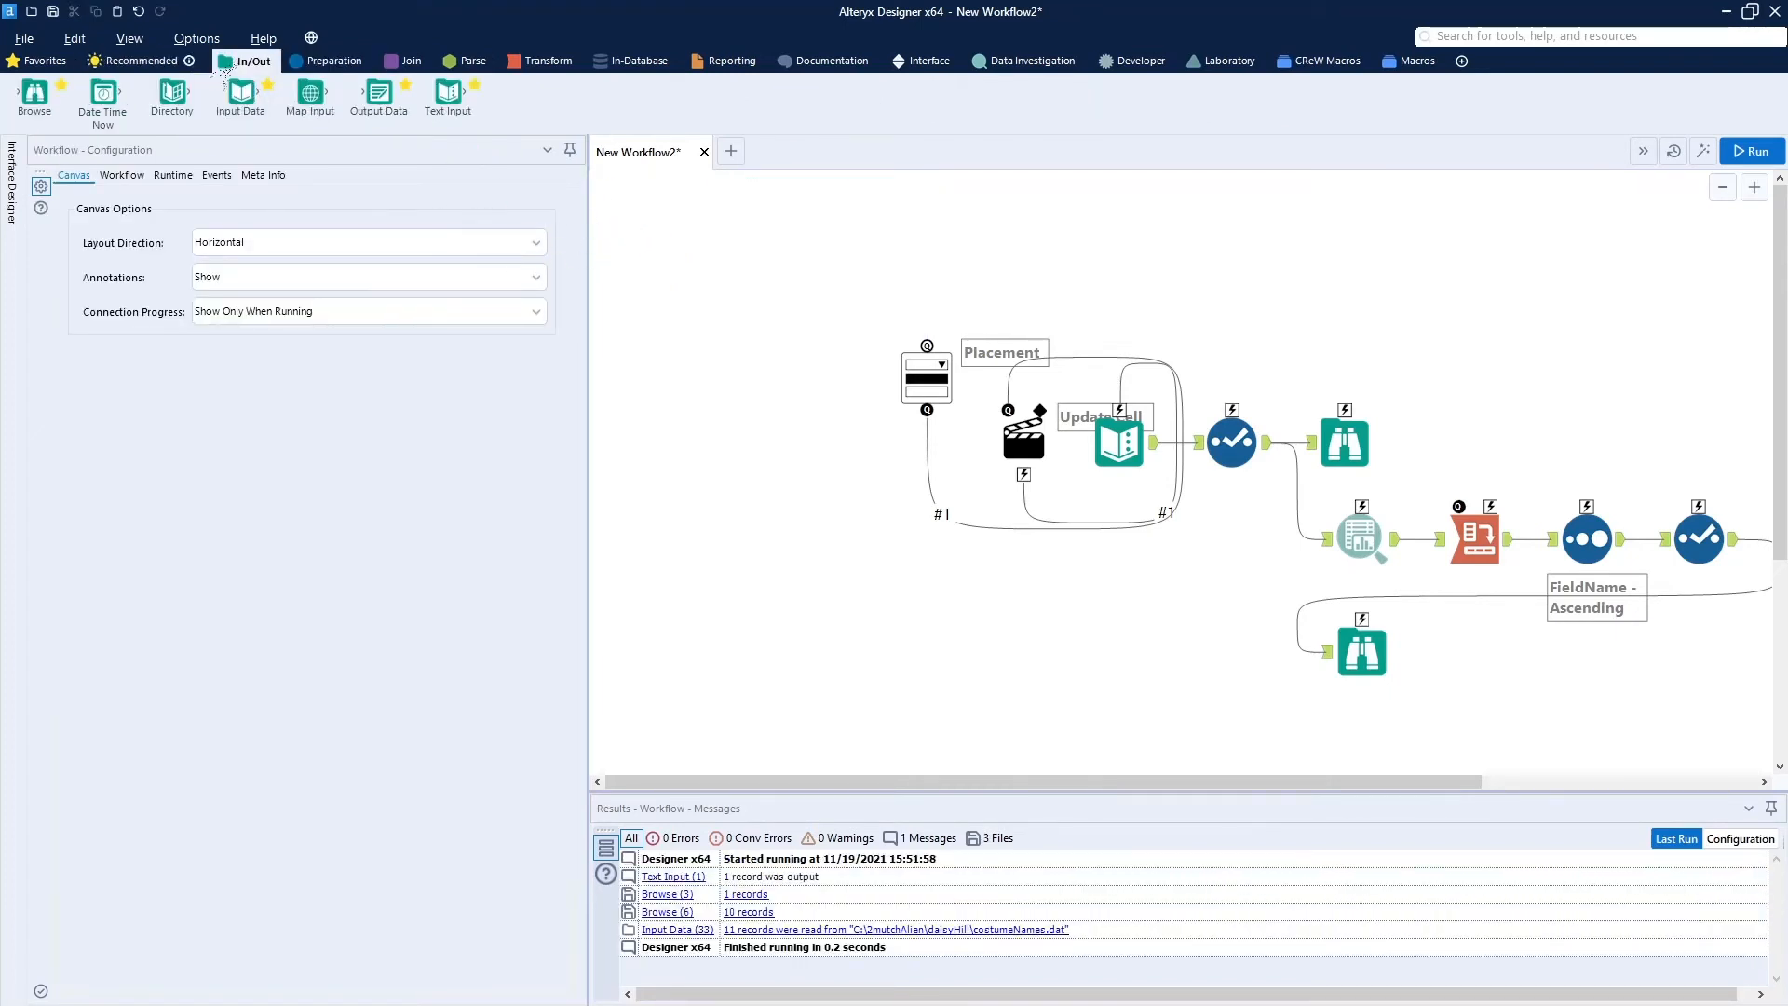
{"action": "left_click_drag", "start_coordinate": [440, 99], "coordinate": [750, 282]}
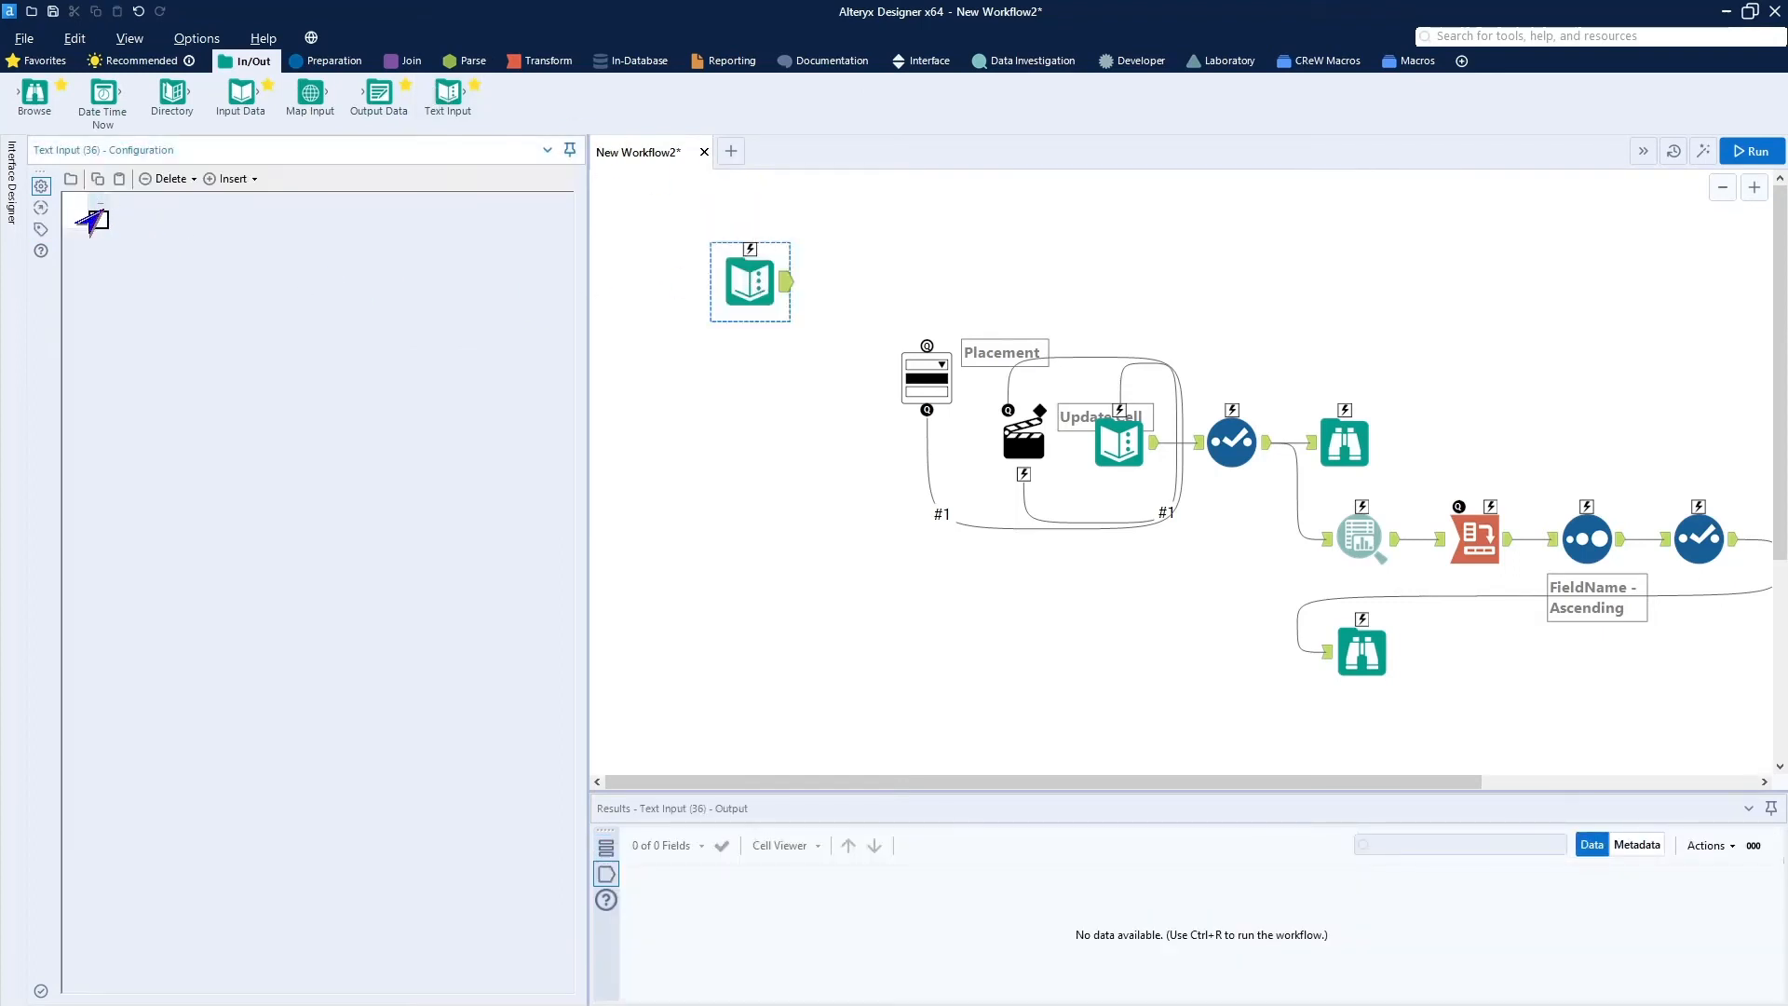
Name the first three columns of the new Text Input tool First, Second and Third.
{"action": "left_click", "coordinate": [101, 206]}
{"action": "type", "text": "First"}
{"action": "key", "text": "Tab"}
{"action": "type", "text": "Seco"}
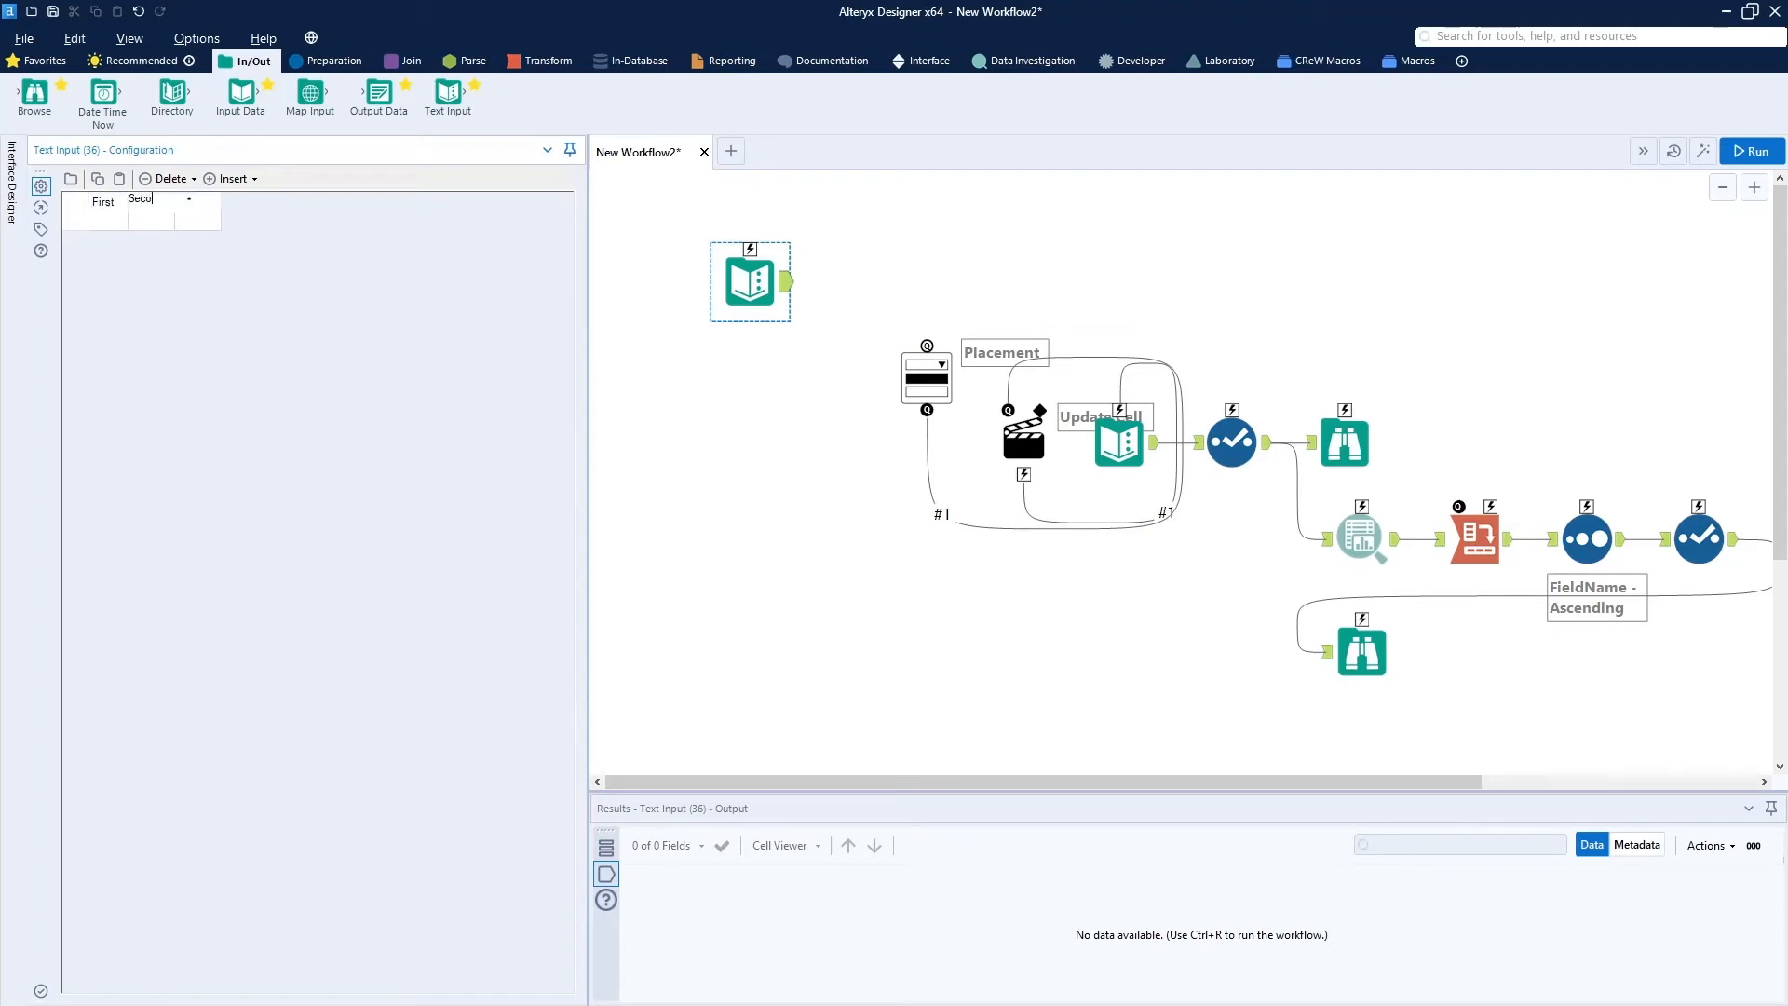
{"action": "type", "text": "nd"}
{"action": "key", "text": "Tab"}
{"action": "type", "text": "T"}
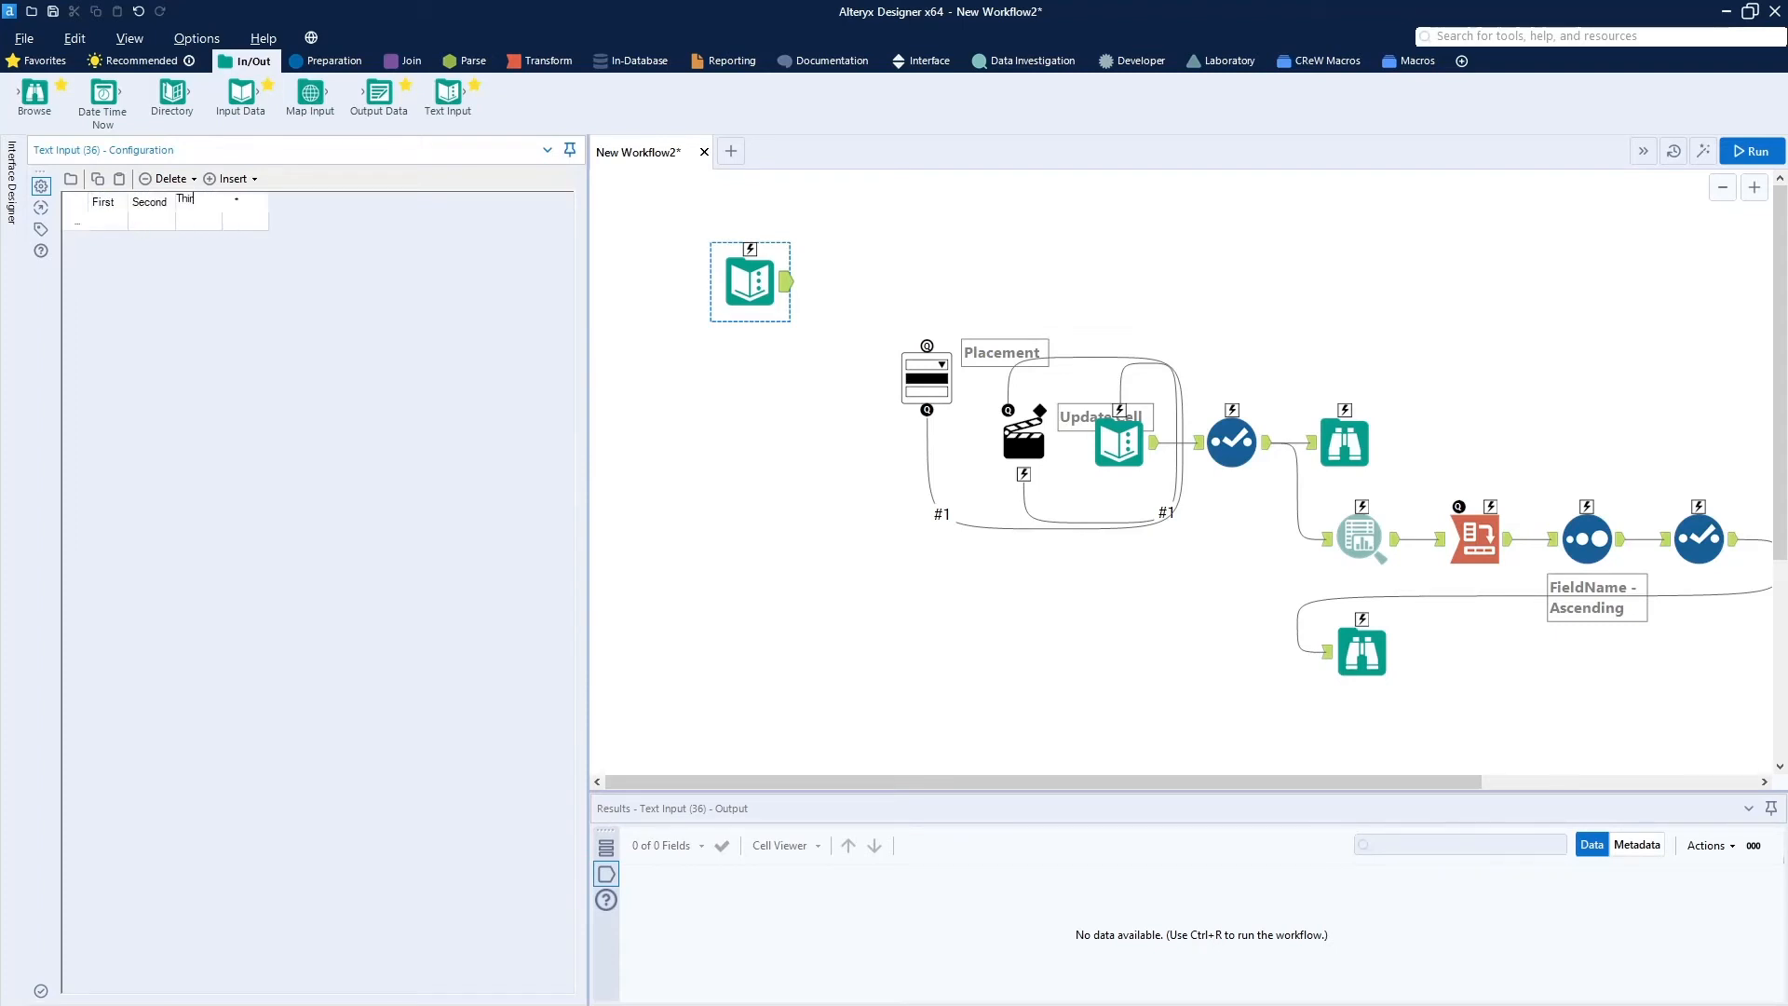
Fill the first row of the Text Input table with 1, 2 and 3 under the three columns.
{"action": "left_click", "coordinate": [87, 224]}
{"action": "type", "text": "1"}
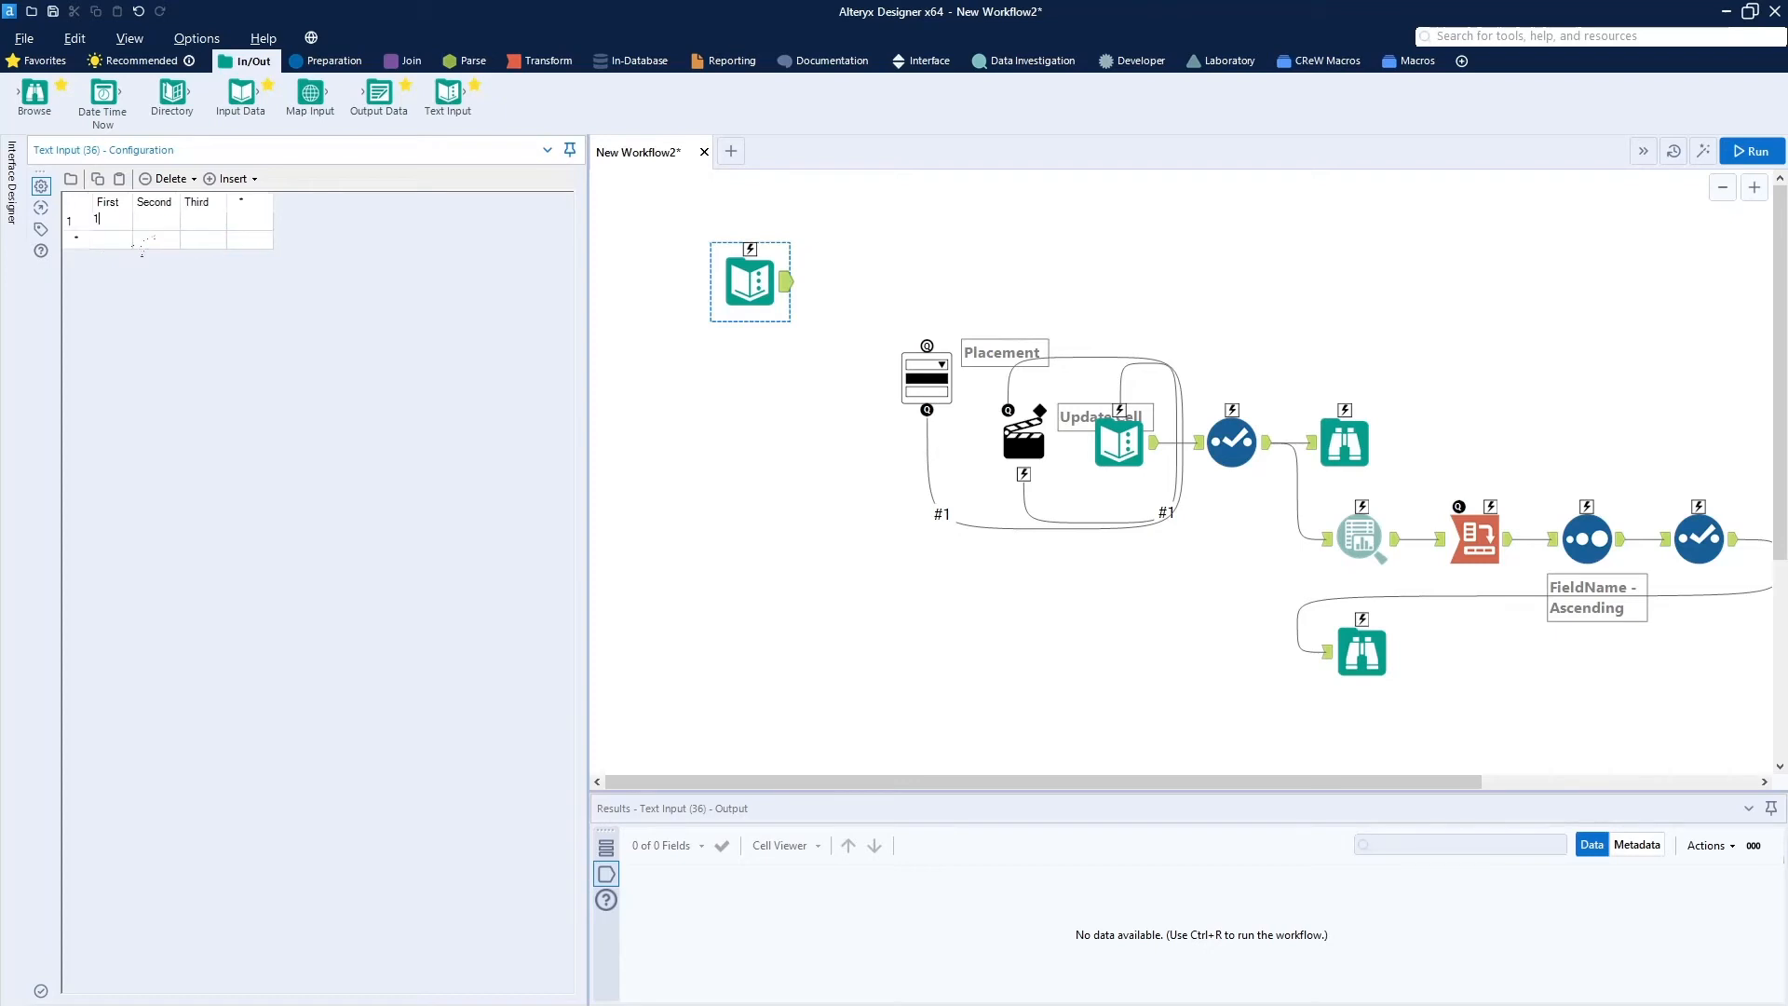
{"action": "left_click", "coordinate": [147, 229]}
{"action": "type", "text": "2"}
{"action": "left_click", "coordinate": [200, 224]}
{"action": "type", "text": "3"}
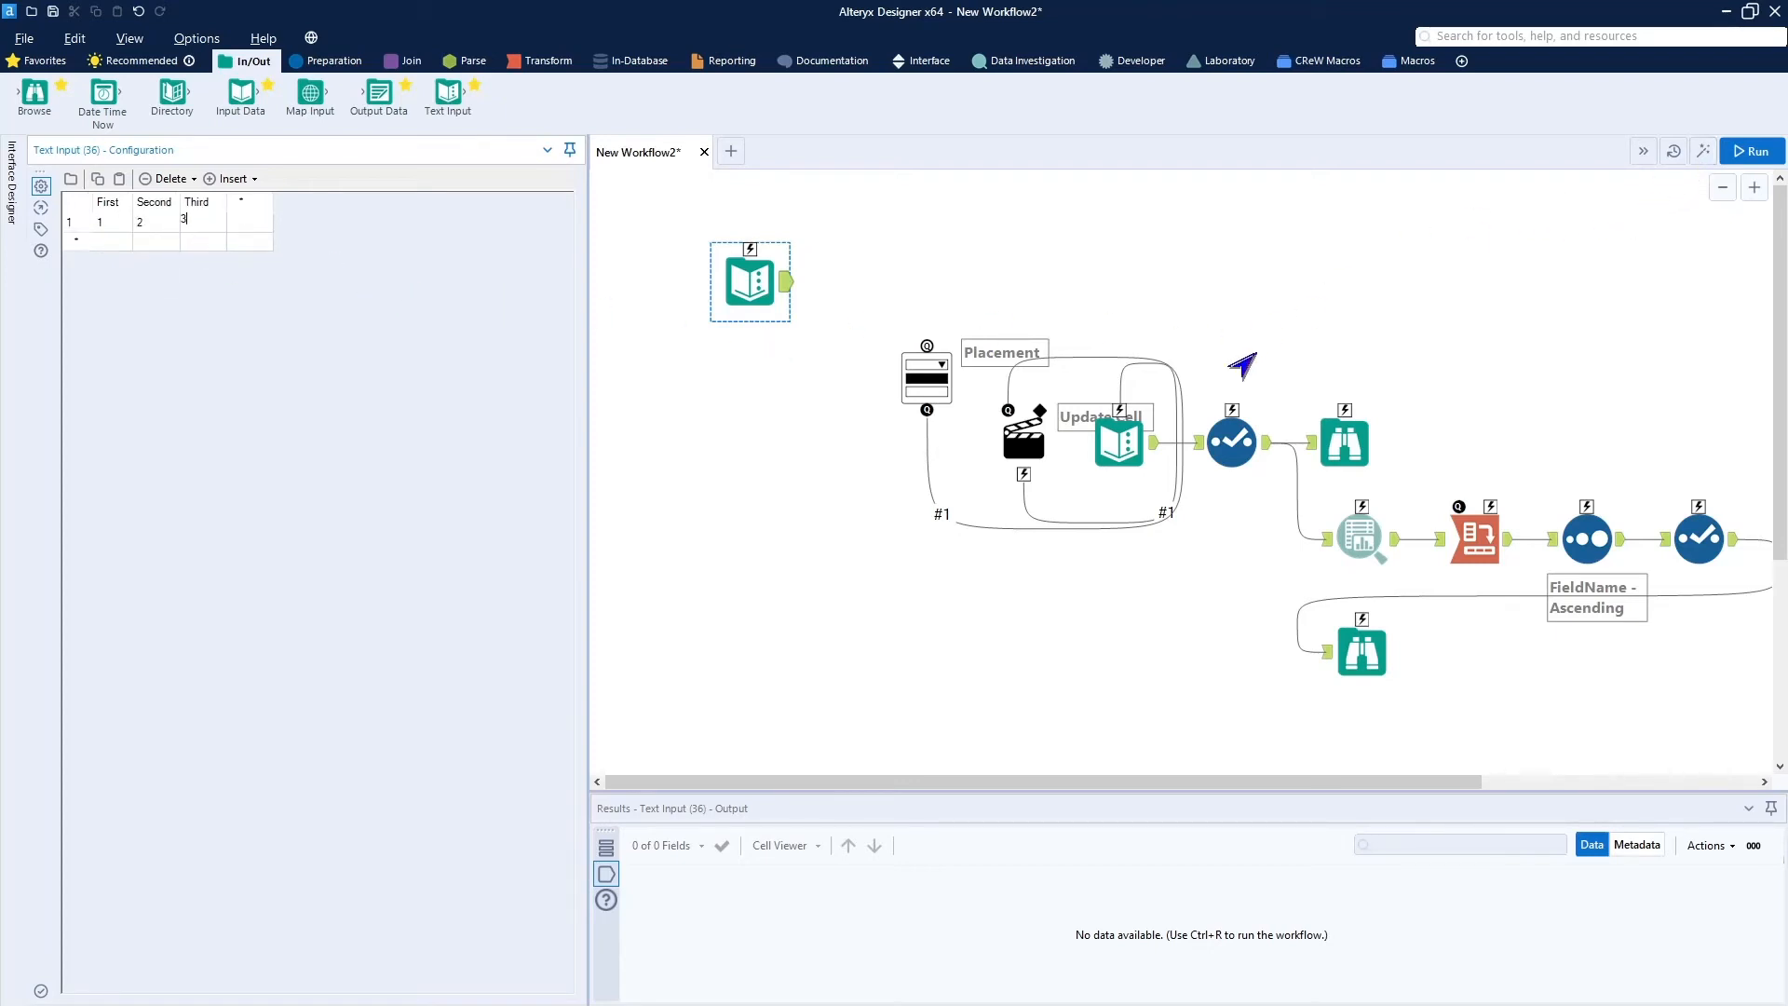
Connect the new Text Input tool to the Placement drop-down and test-run the analytic app with Second chosen, closing the app and its results.
{"action": "left_click_drag", "start_coordinate": [788, 287], "coordinate": [927, 347]}
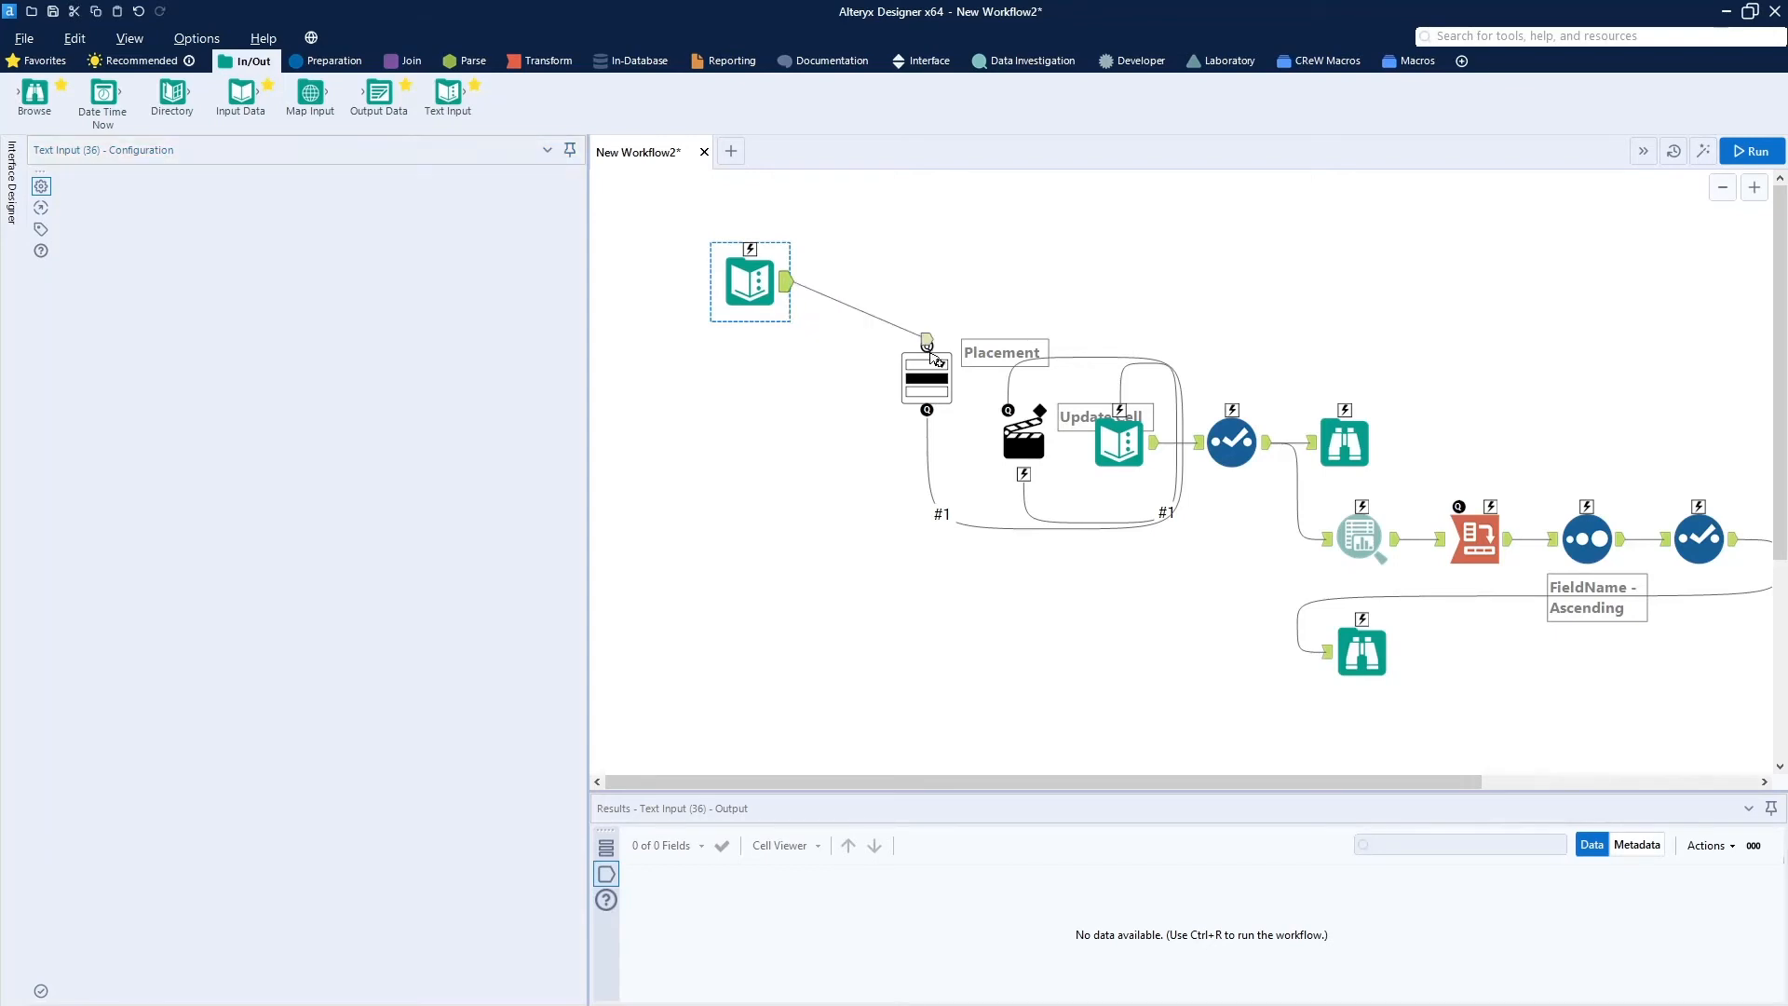
{"action": "left_click", "coordinate": [931, 379]}
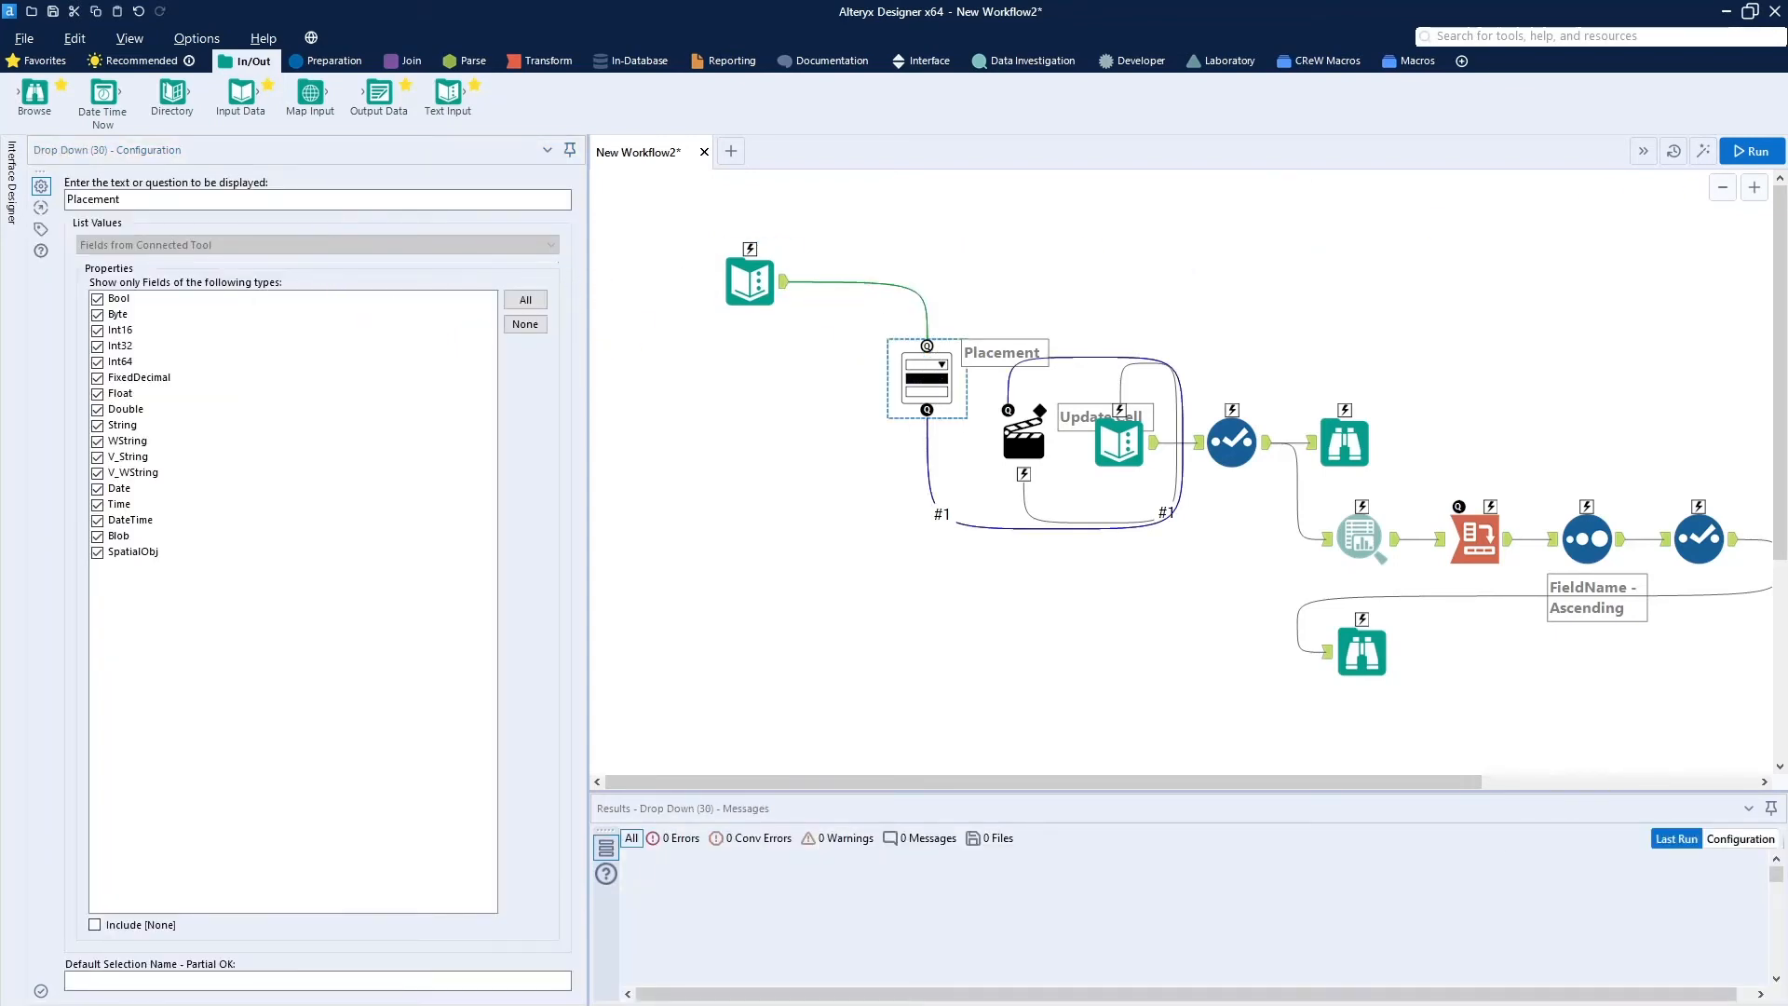
{"action": "left_click", "coordinate": [1703, 153]}
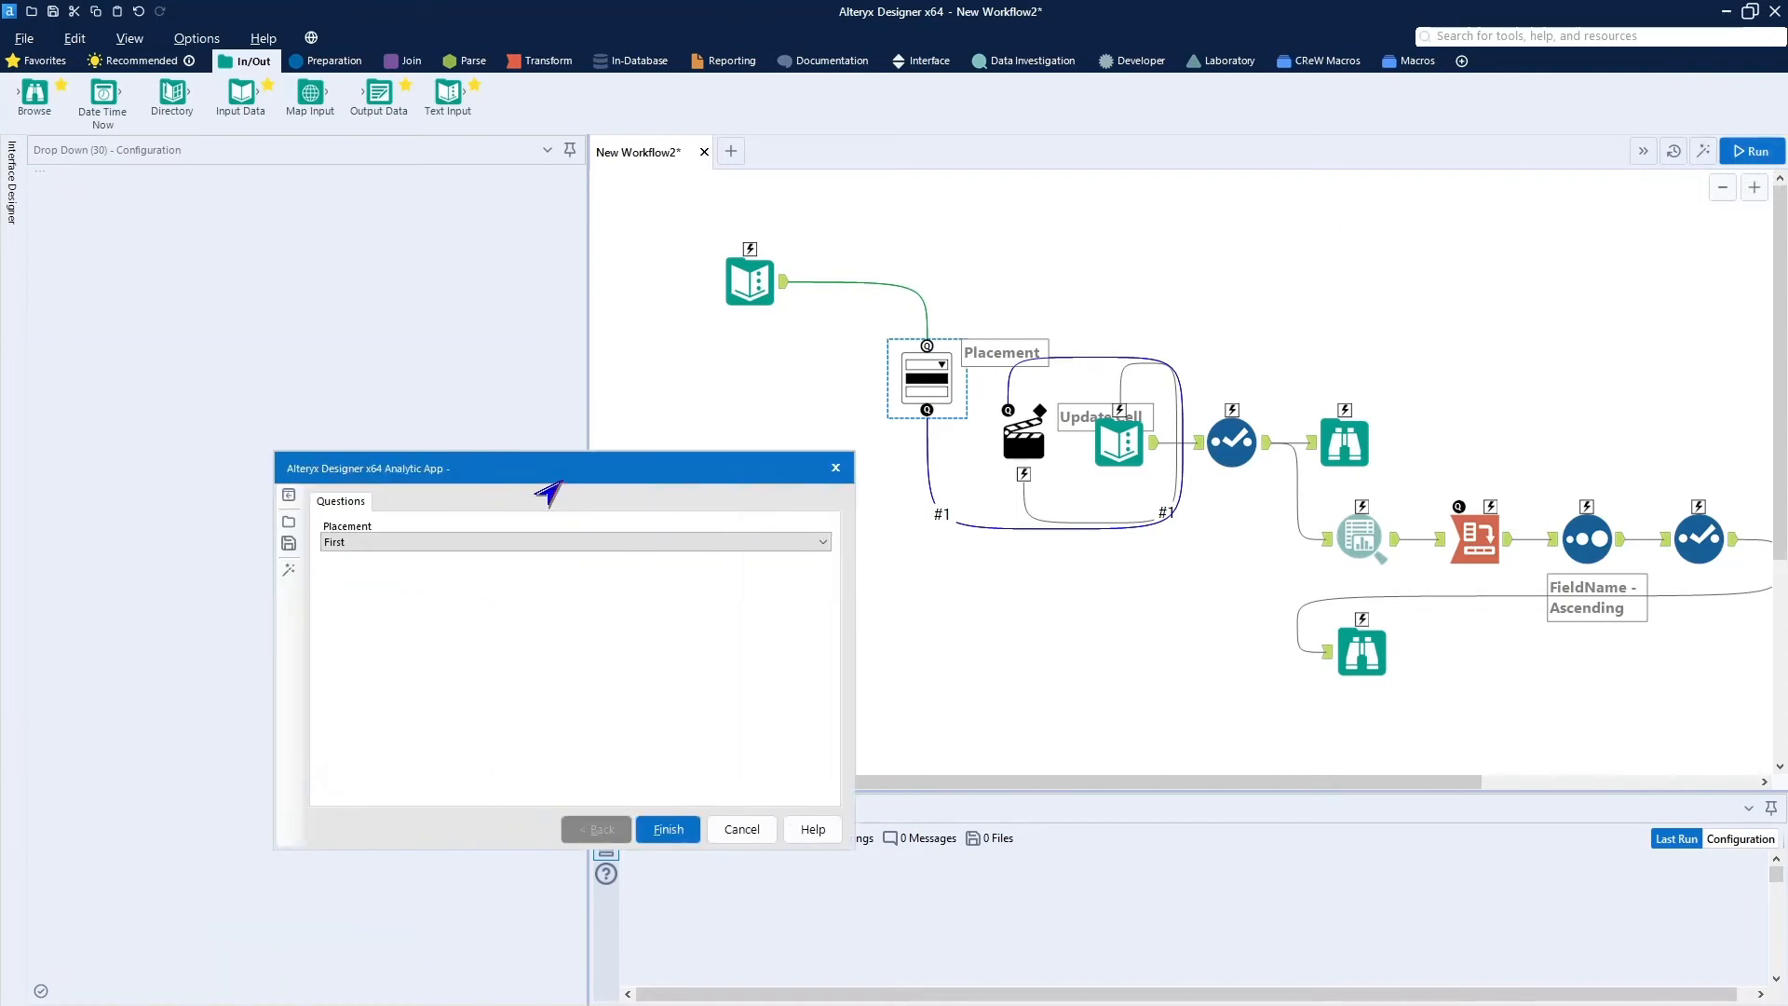
{"action": "left_click", "coordinate": [1018, 580]}
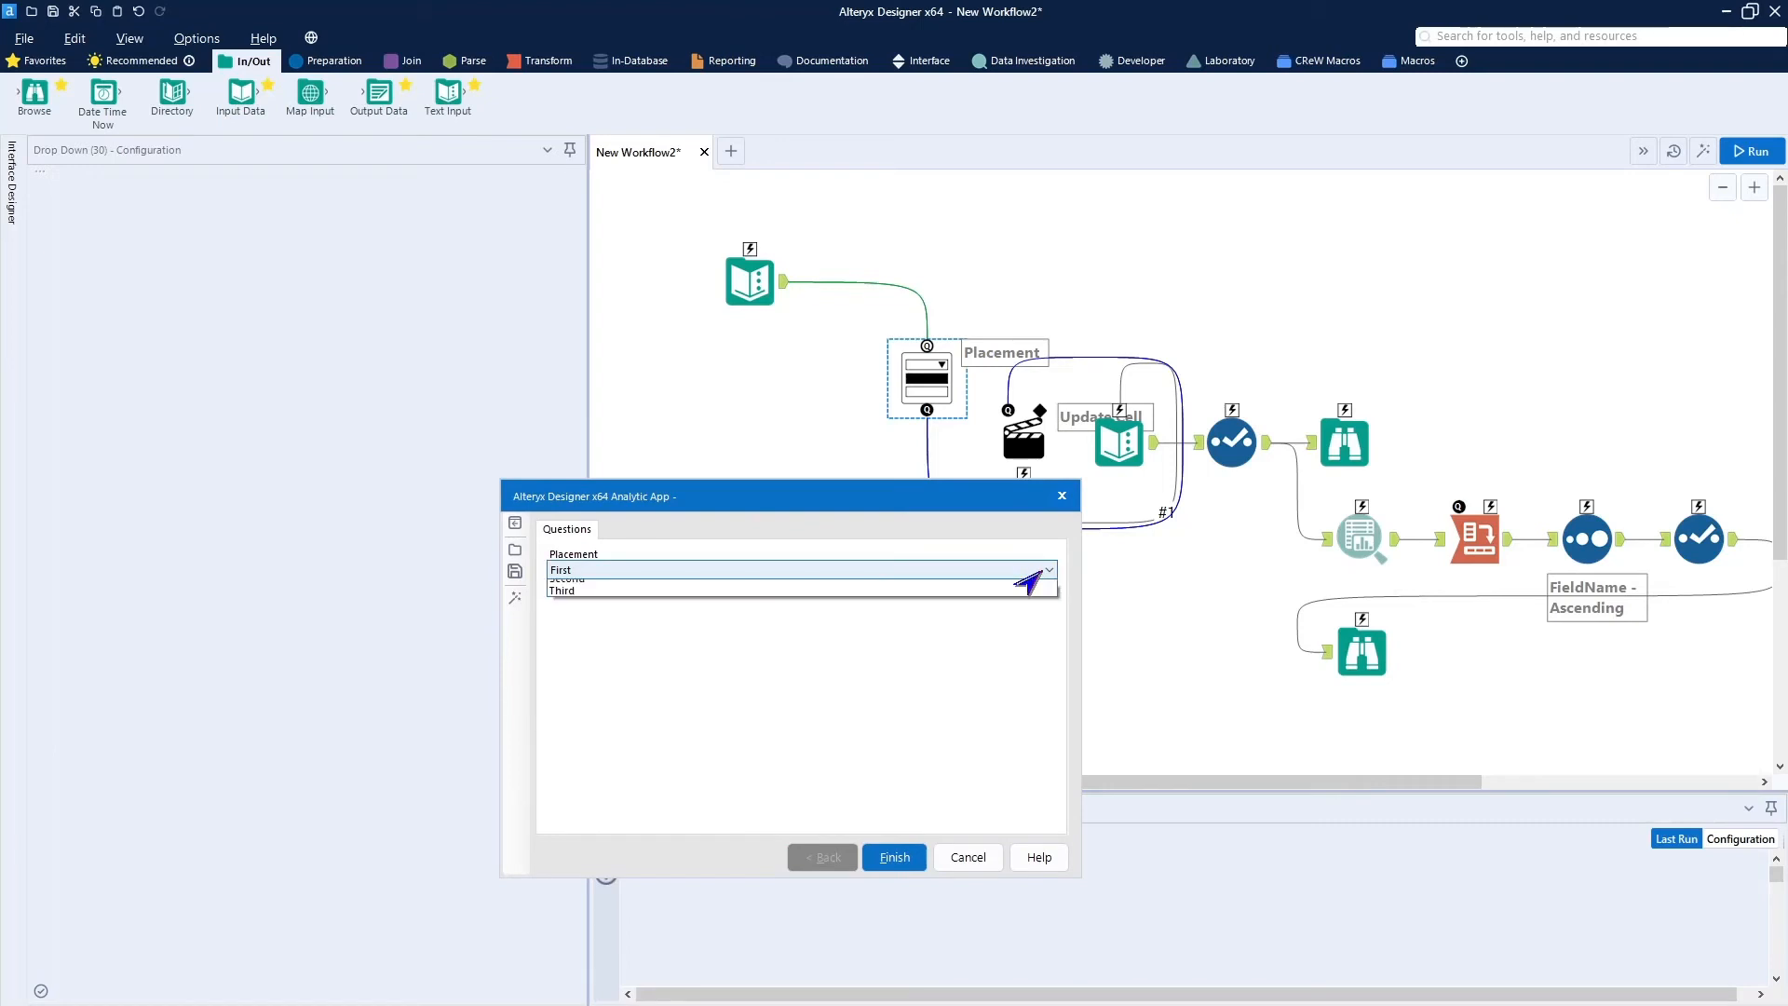
{"action": "left_click", "coordinate": [928, 602]}
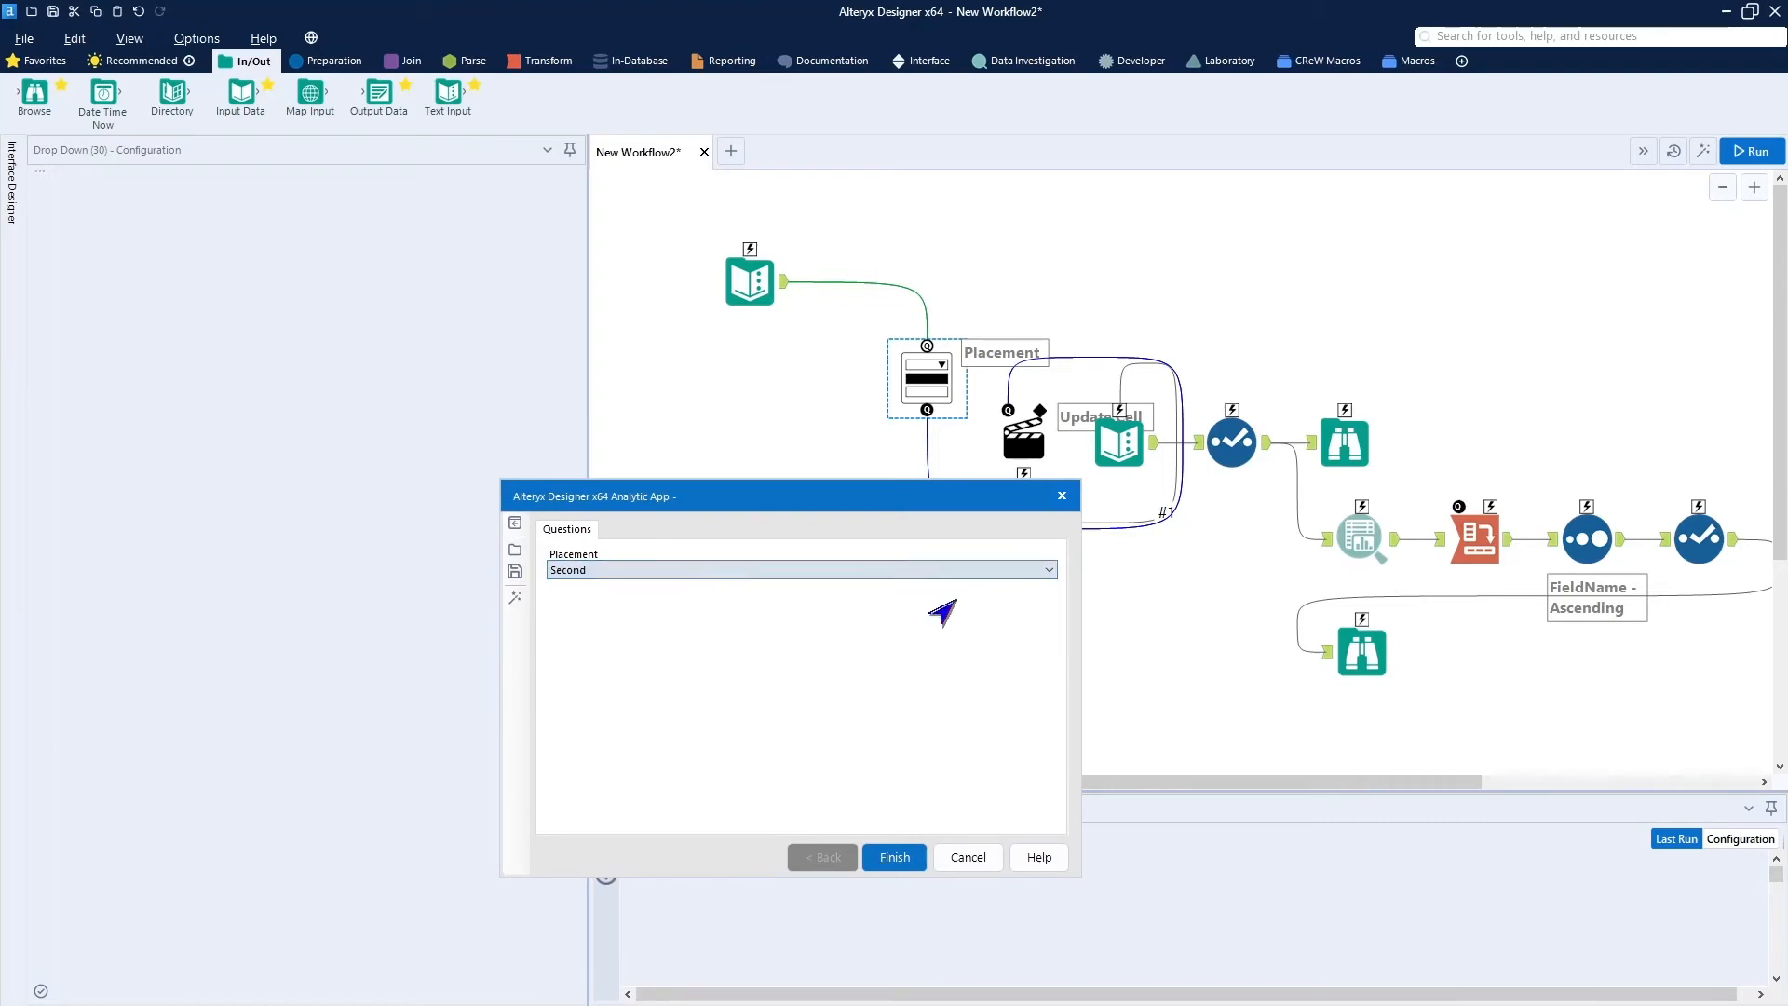
{"action": "left_click", "coordinate": [880, 859]}
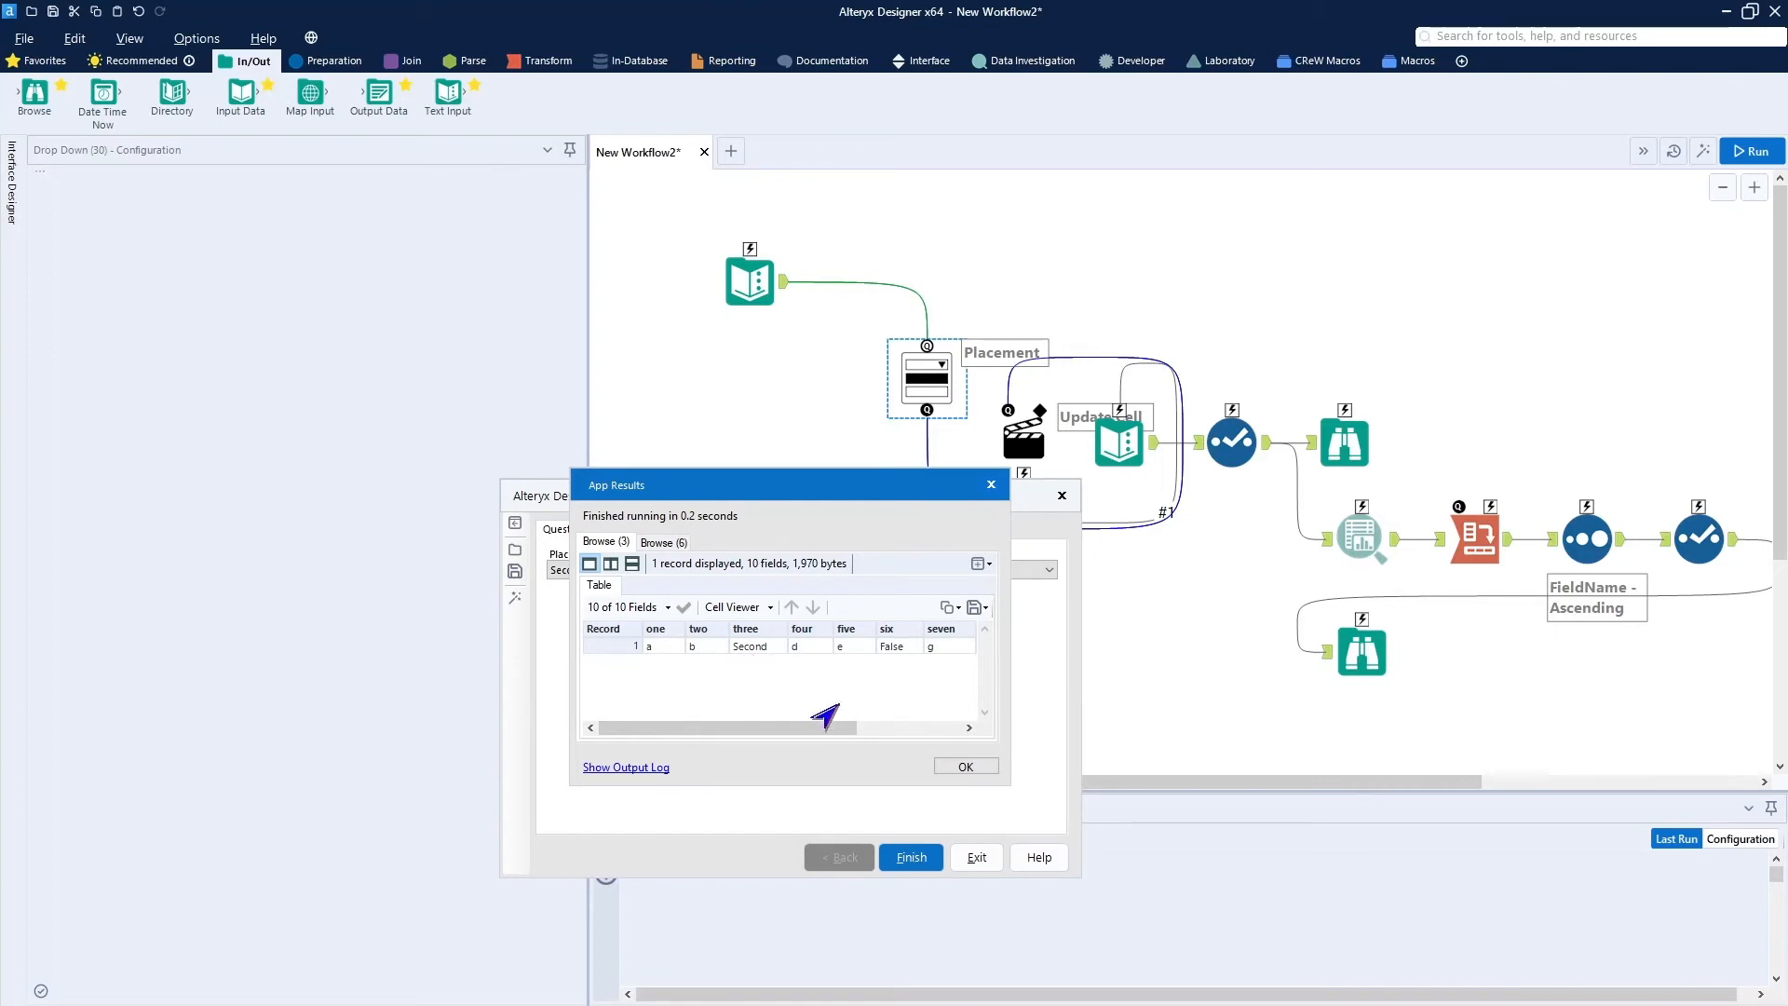
{"action": "left_click", "coordinate": [962, 771]}
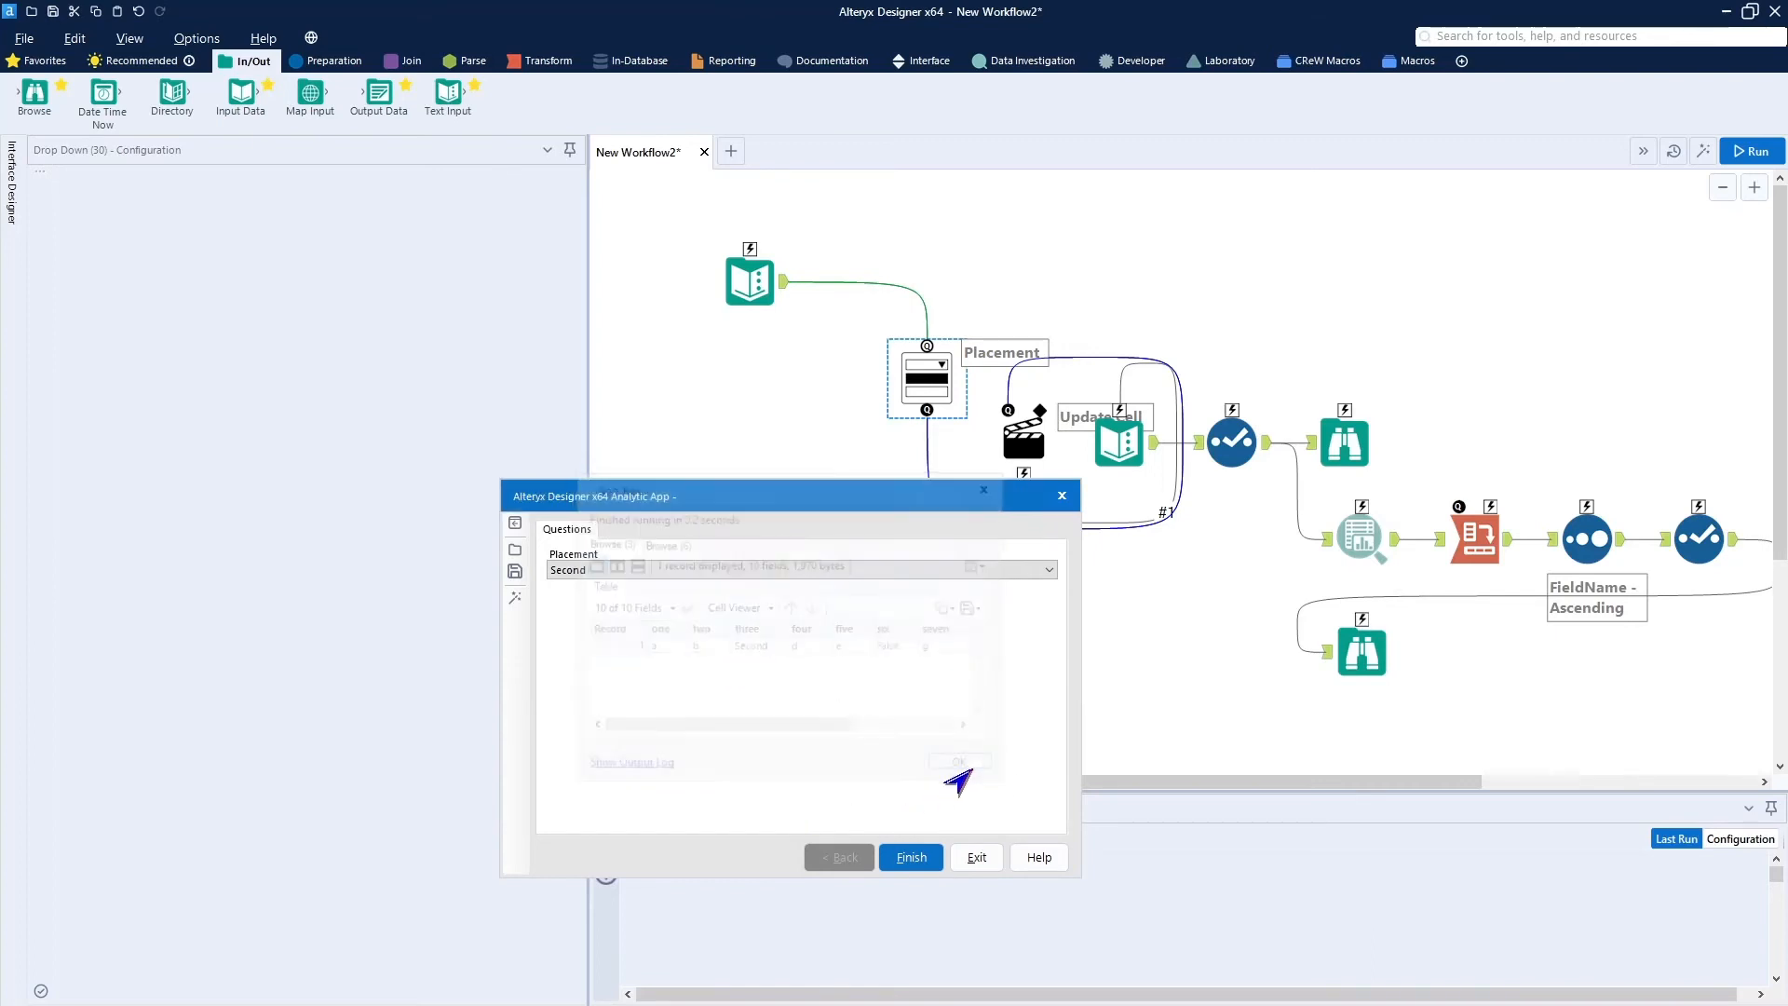
{"action": "left_click", "coordinate": [973, 859]}
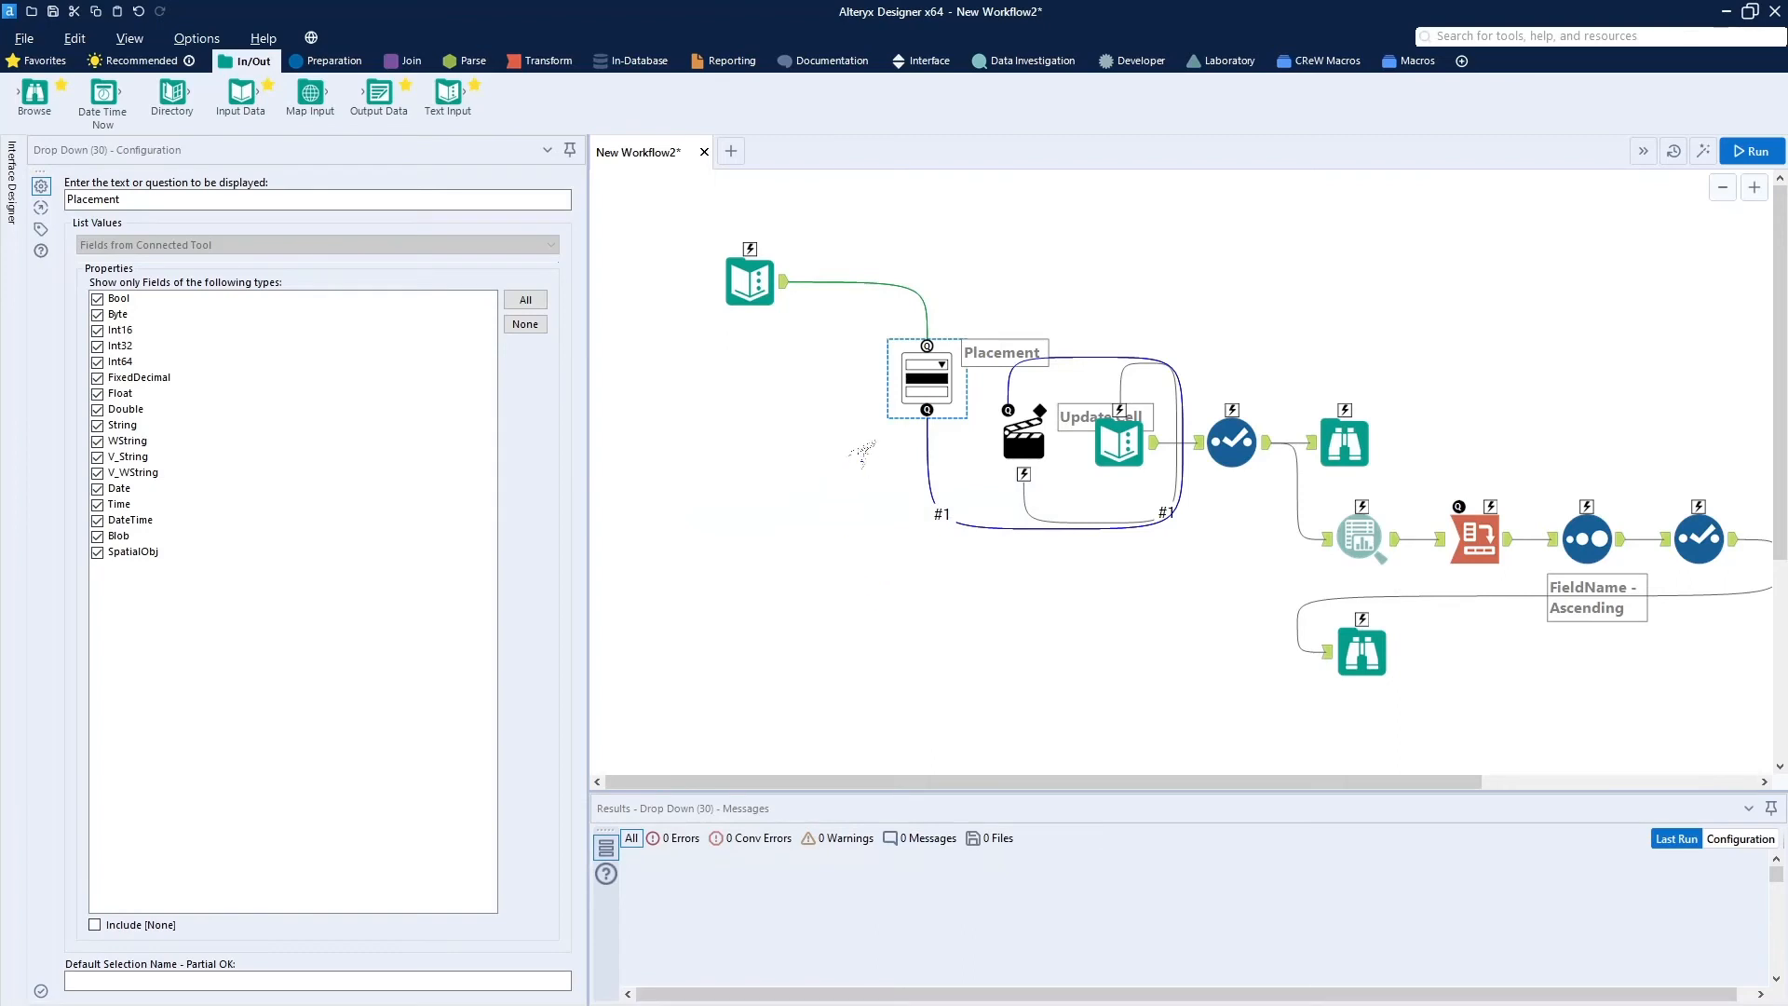
Add a fourth column named Forth with the value 4 to the Text Input tool feeding the drop-down.
{"action": "left_click", "coordinate": [756, 287]}
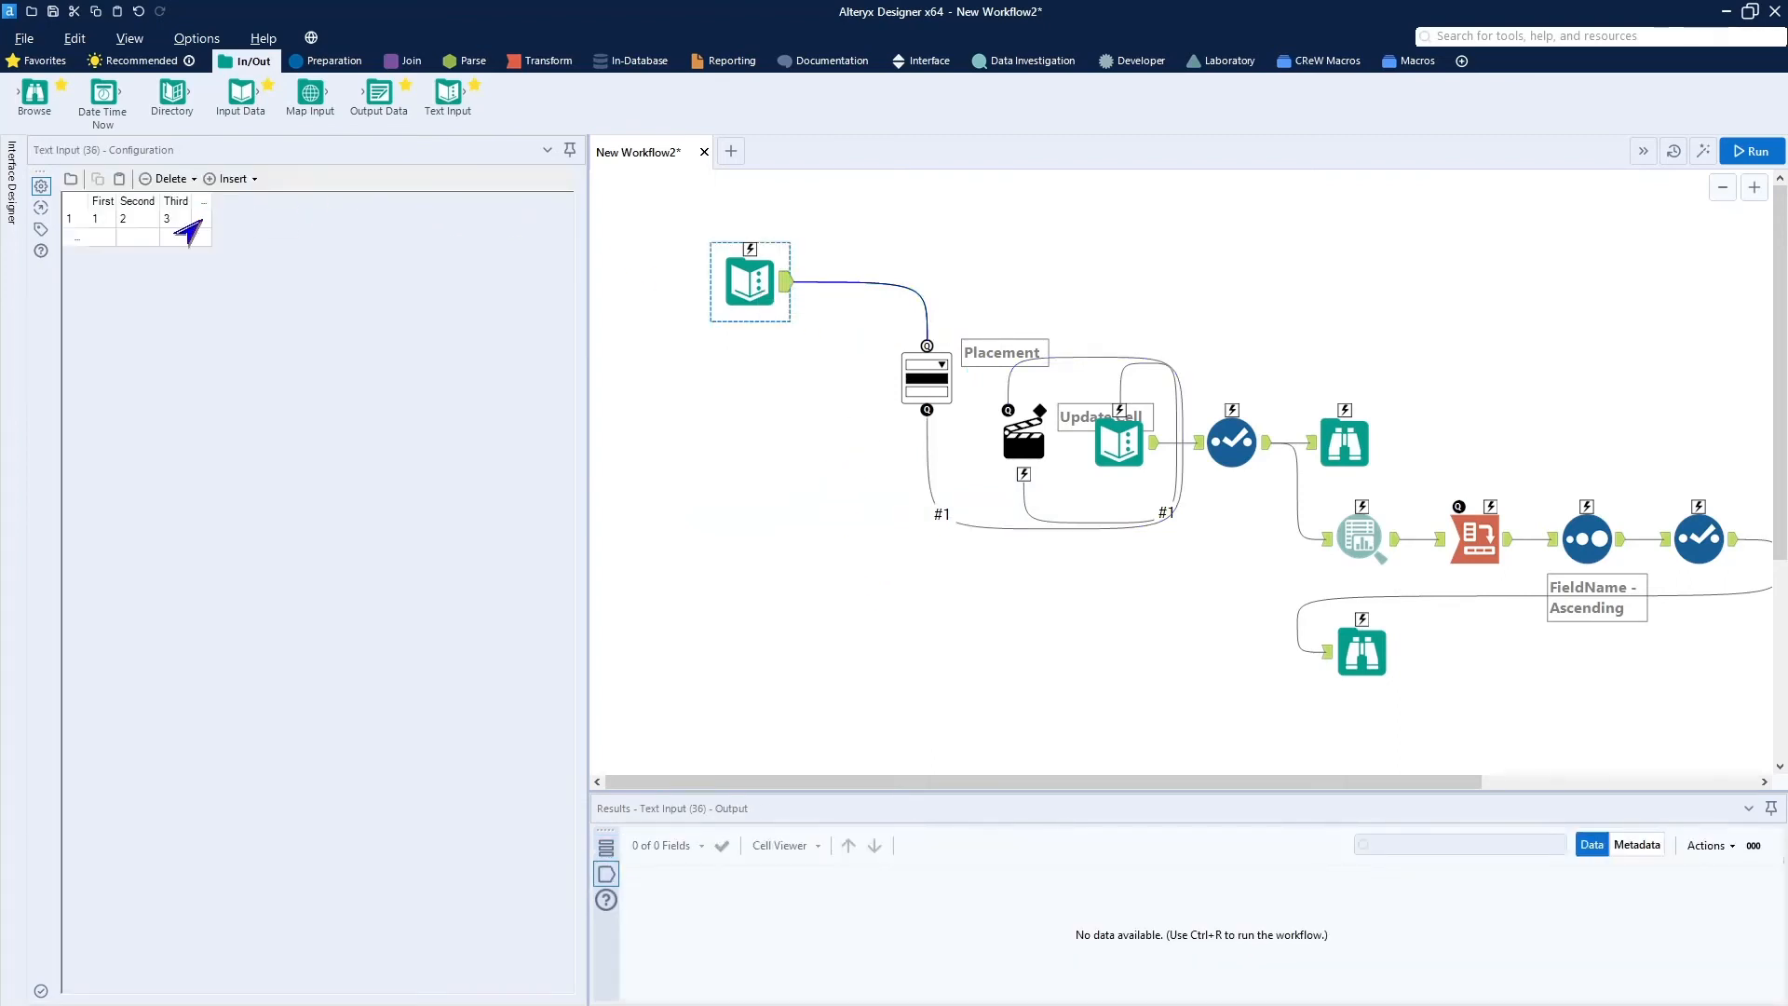
{"action": "left_click", "coordinate": [199, 203]}
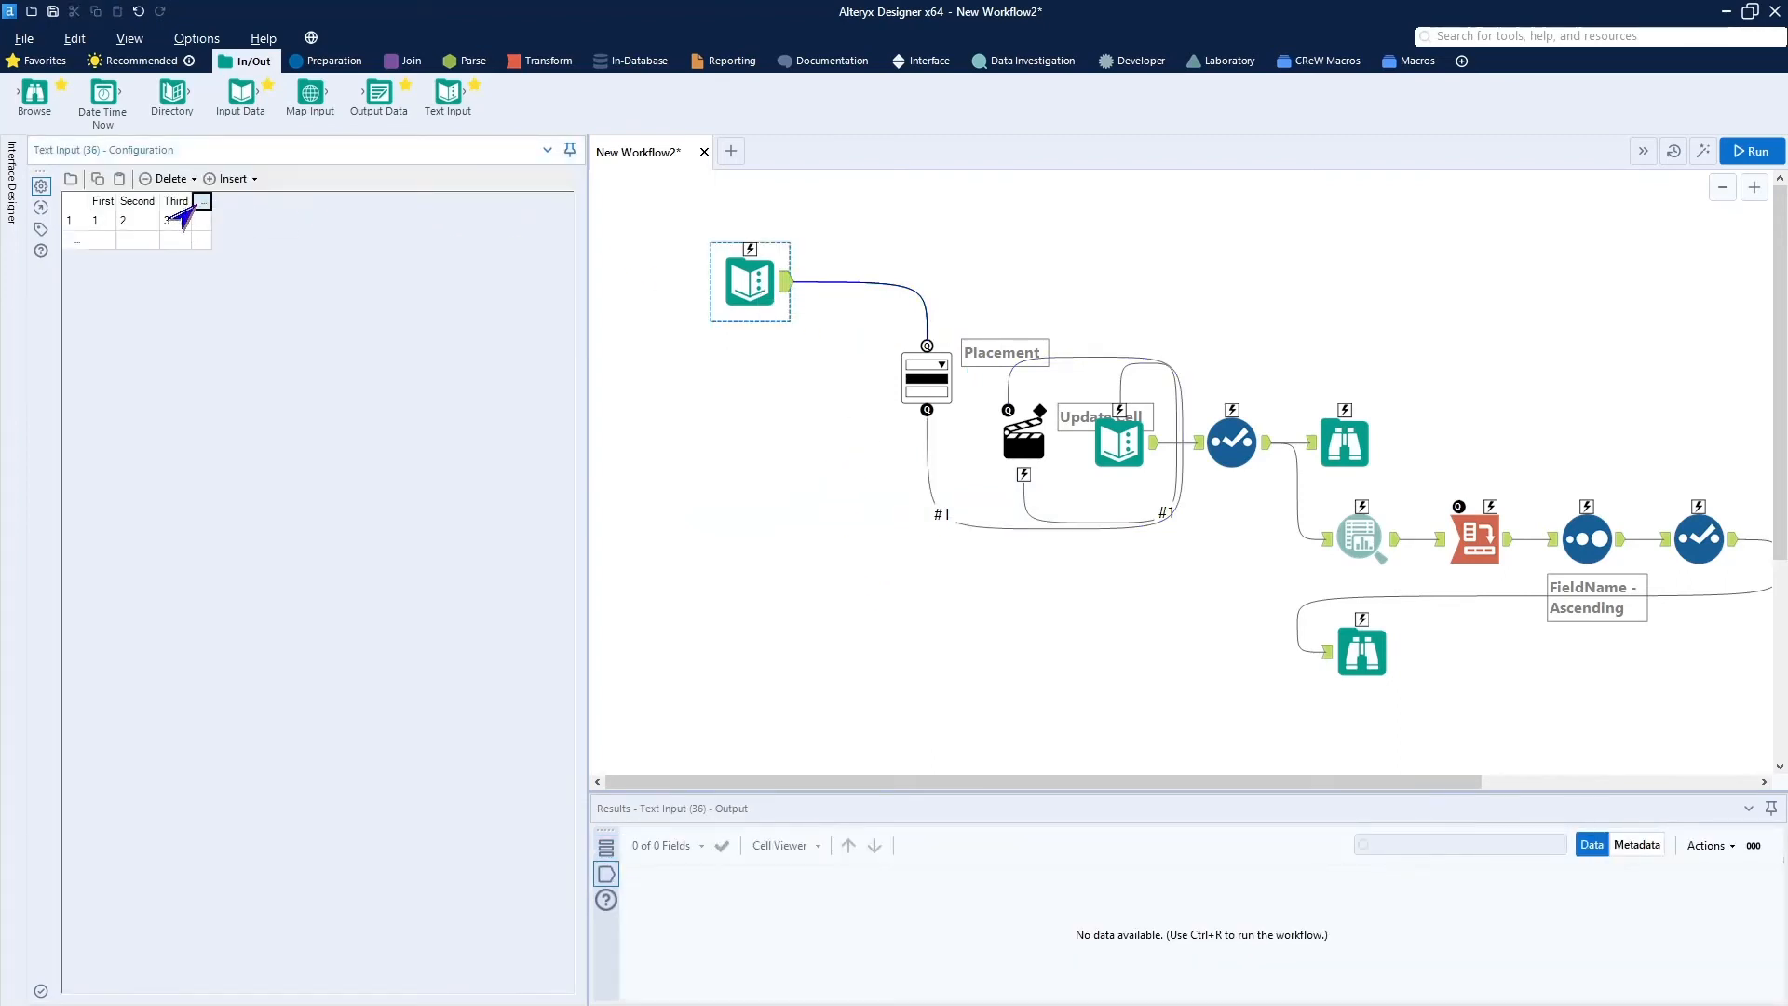
{"action": "left_click", "coordinate": [198, 203]}
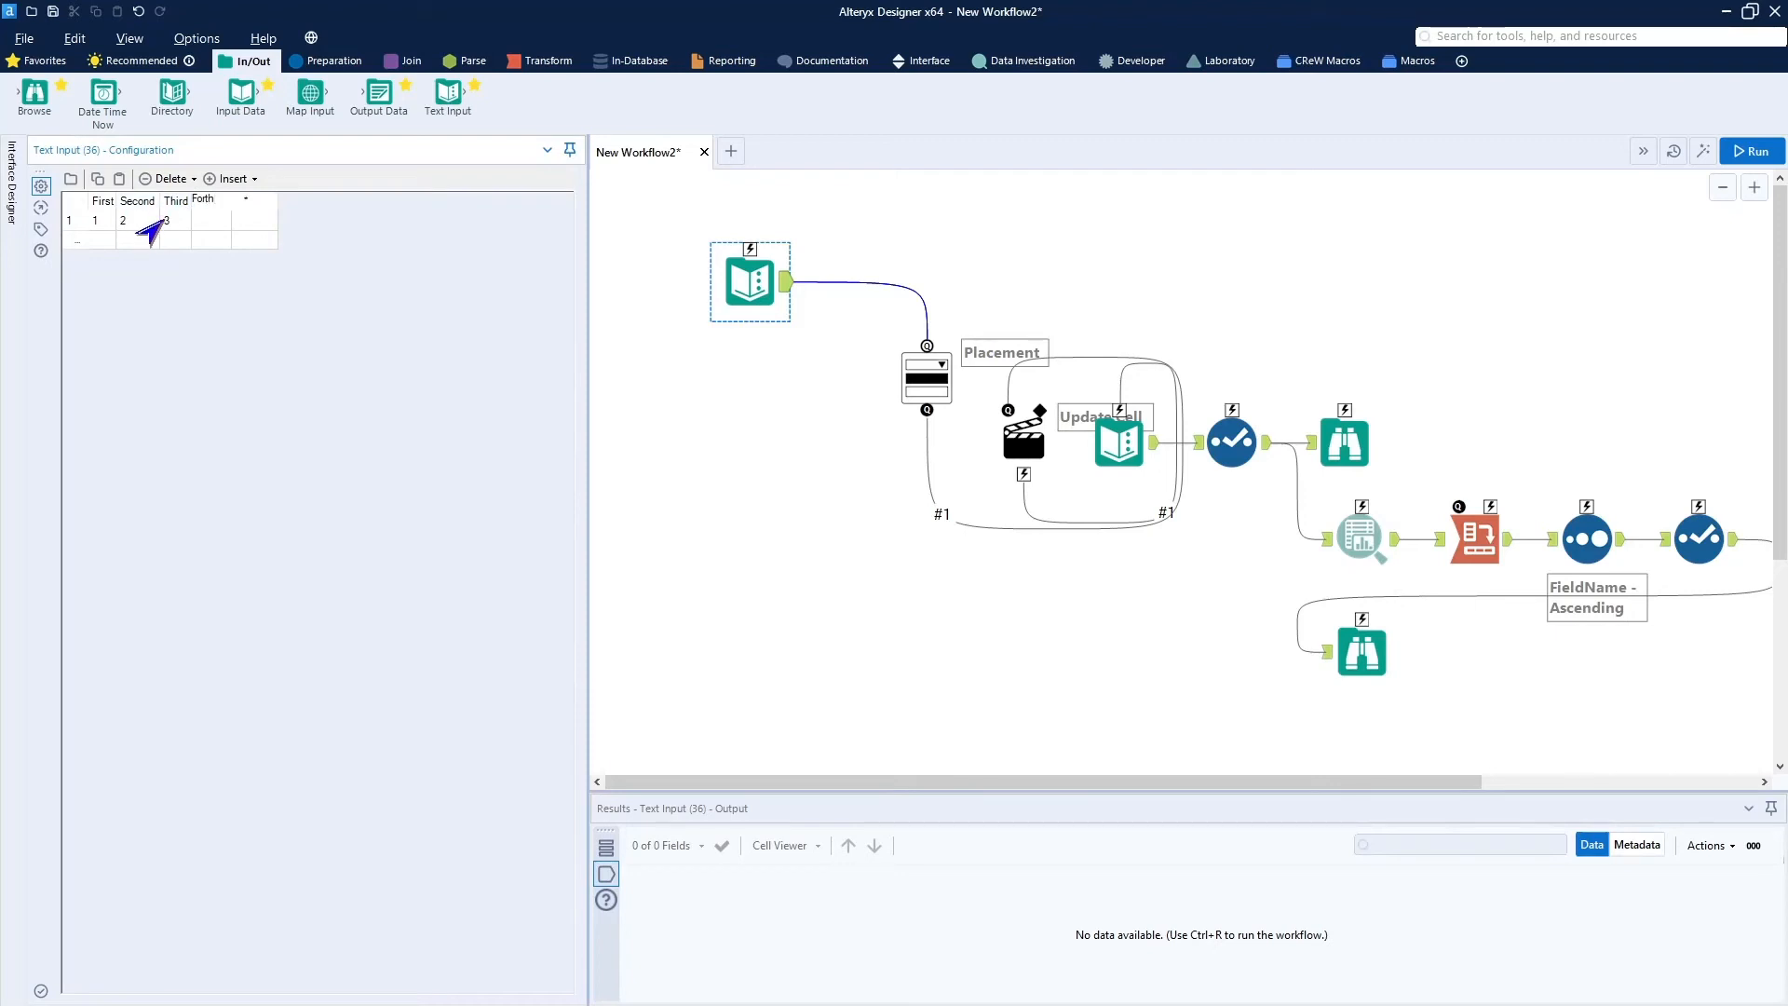
{"action": "left_click", "coordinate": [207, 224]}
{"action": "type", "text": "4"}
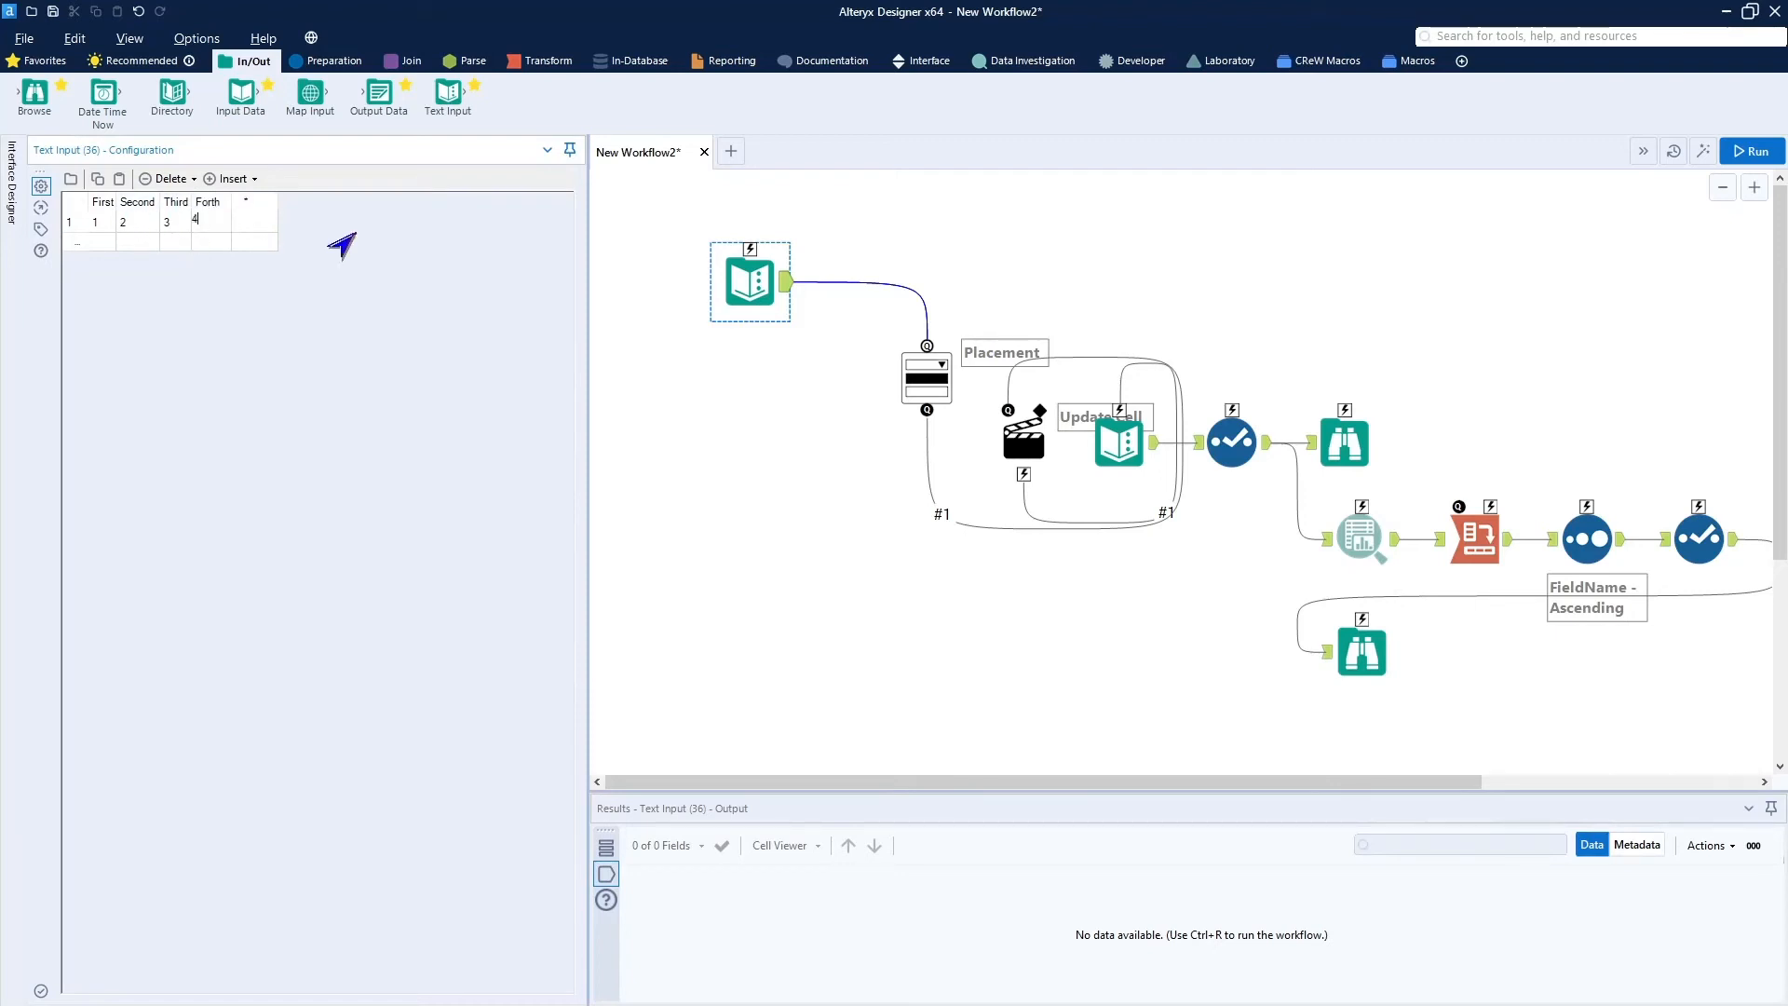
{"action": "left_click", "coordinate": [1669, 216]}
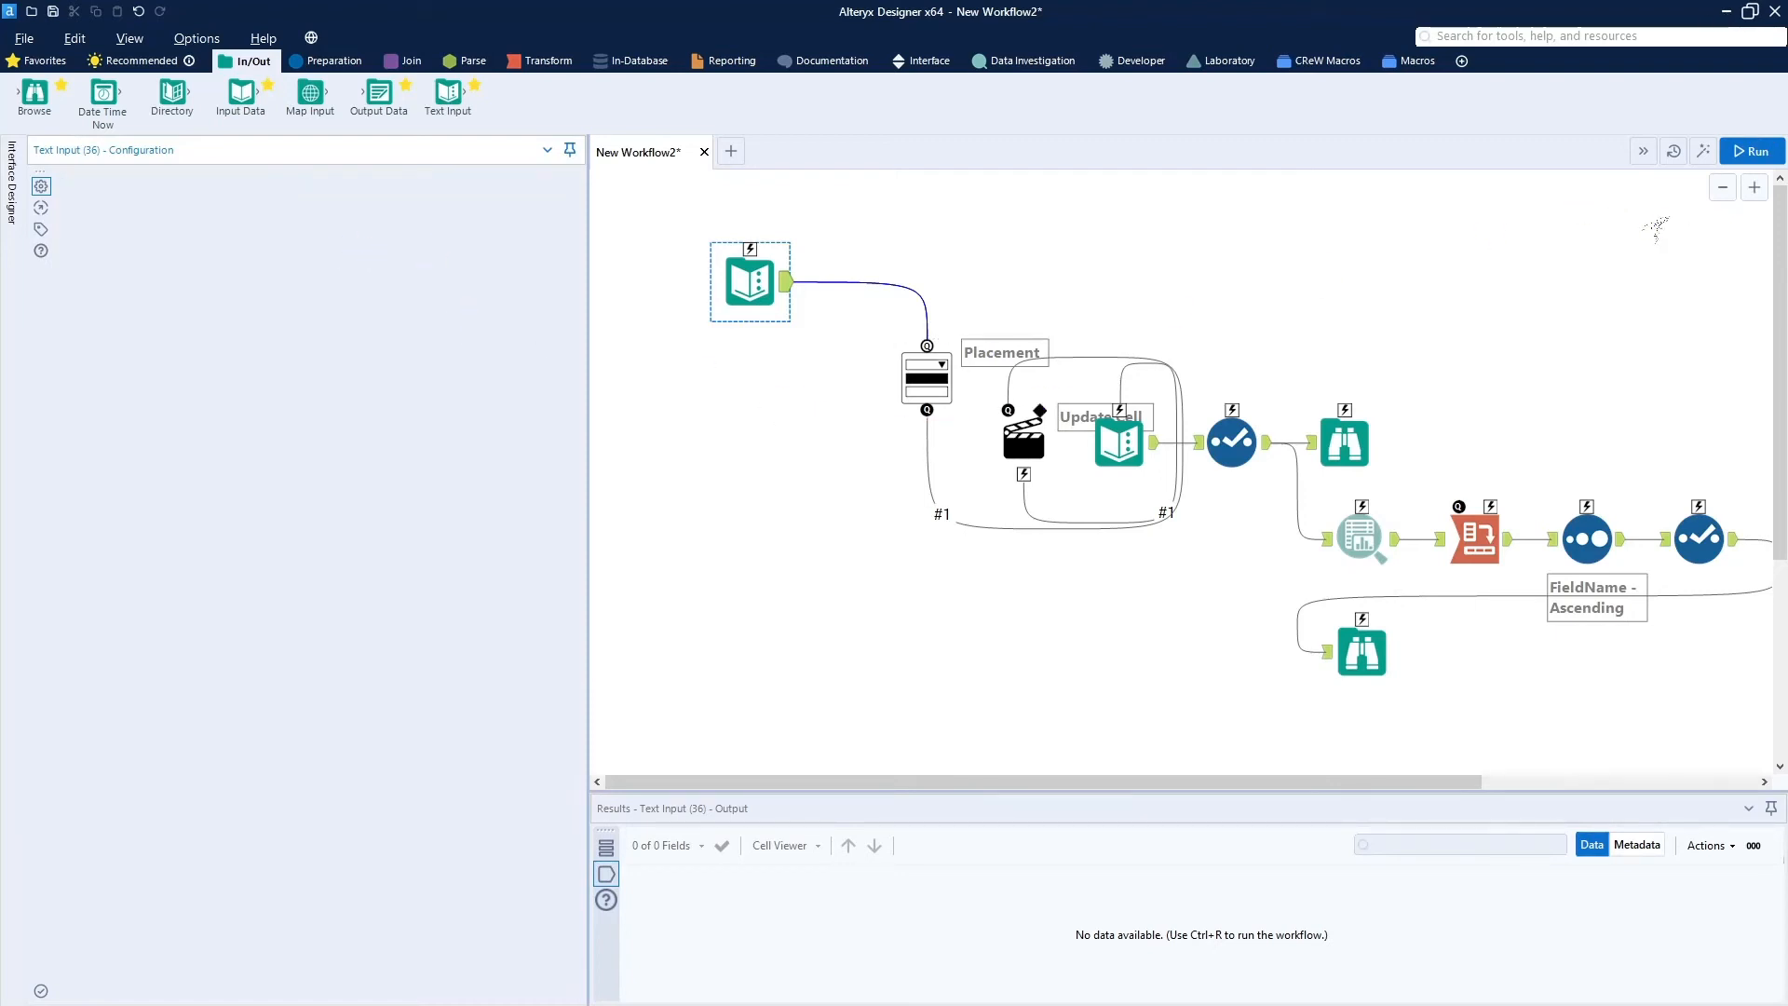
Open the analytic app to check whether Placement offers the added column, and cancel it.
{"action": "left_click", "coordinate": [1709, 154]}
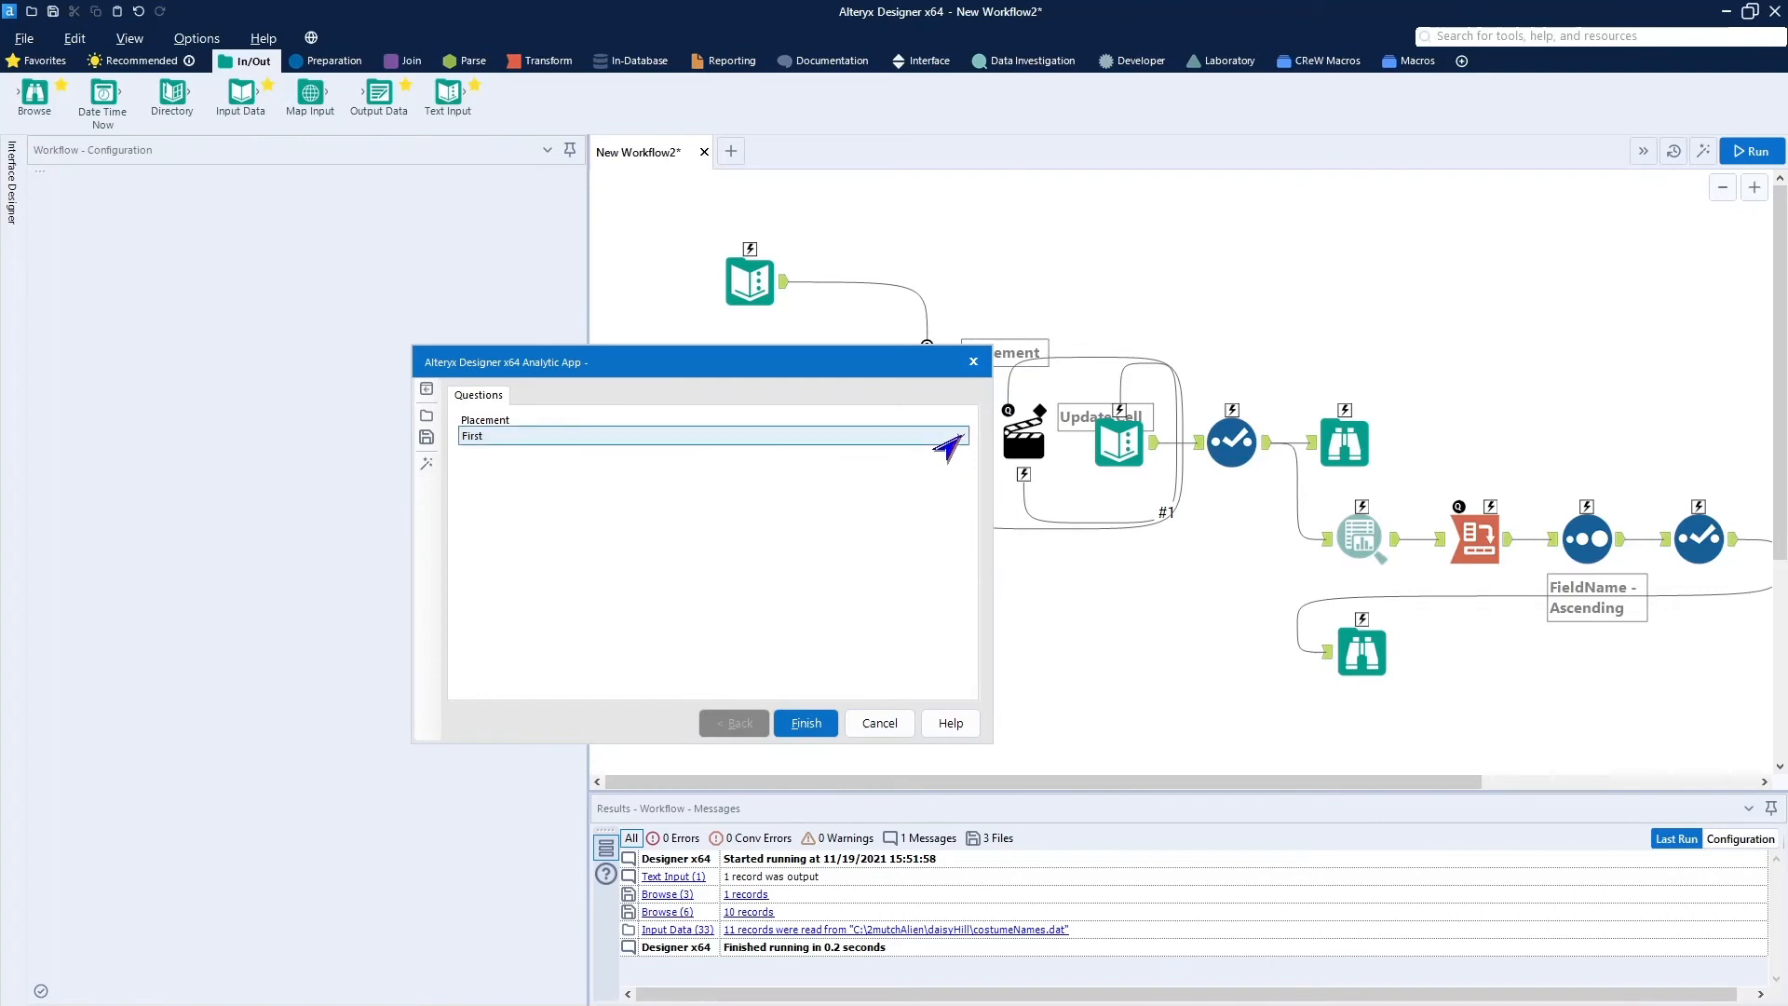
{"action": "left_click", "coordinate": [946, 438]}
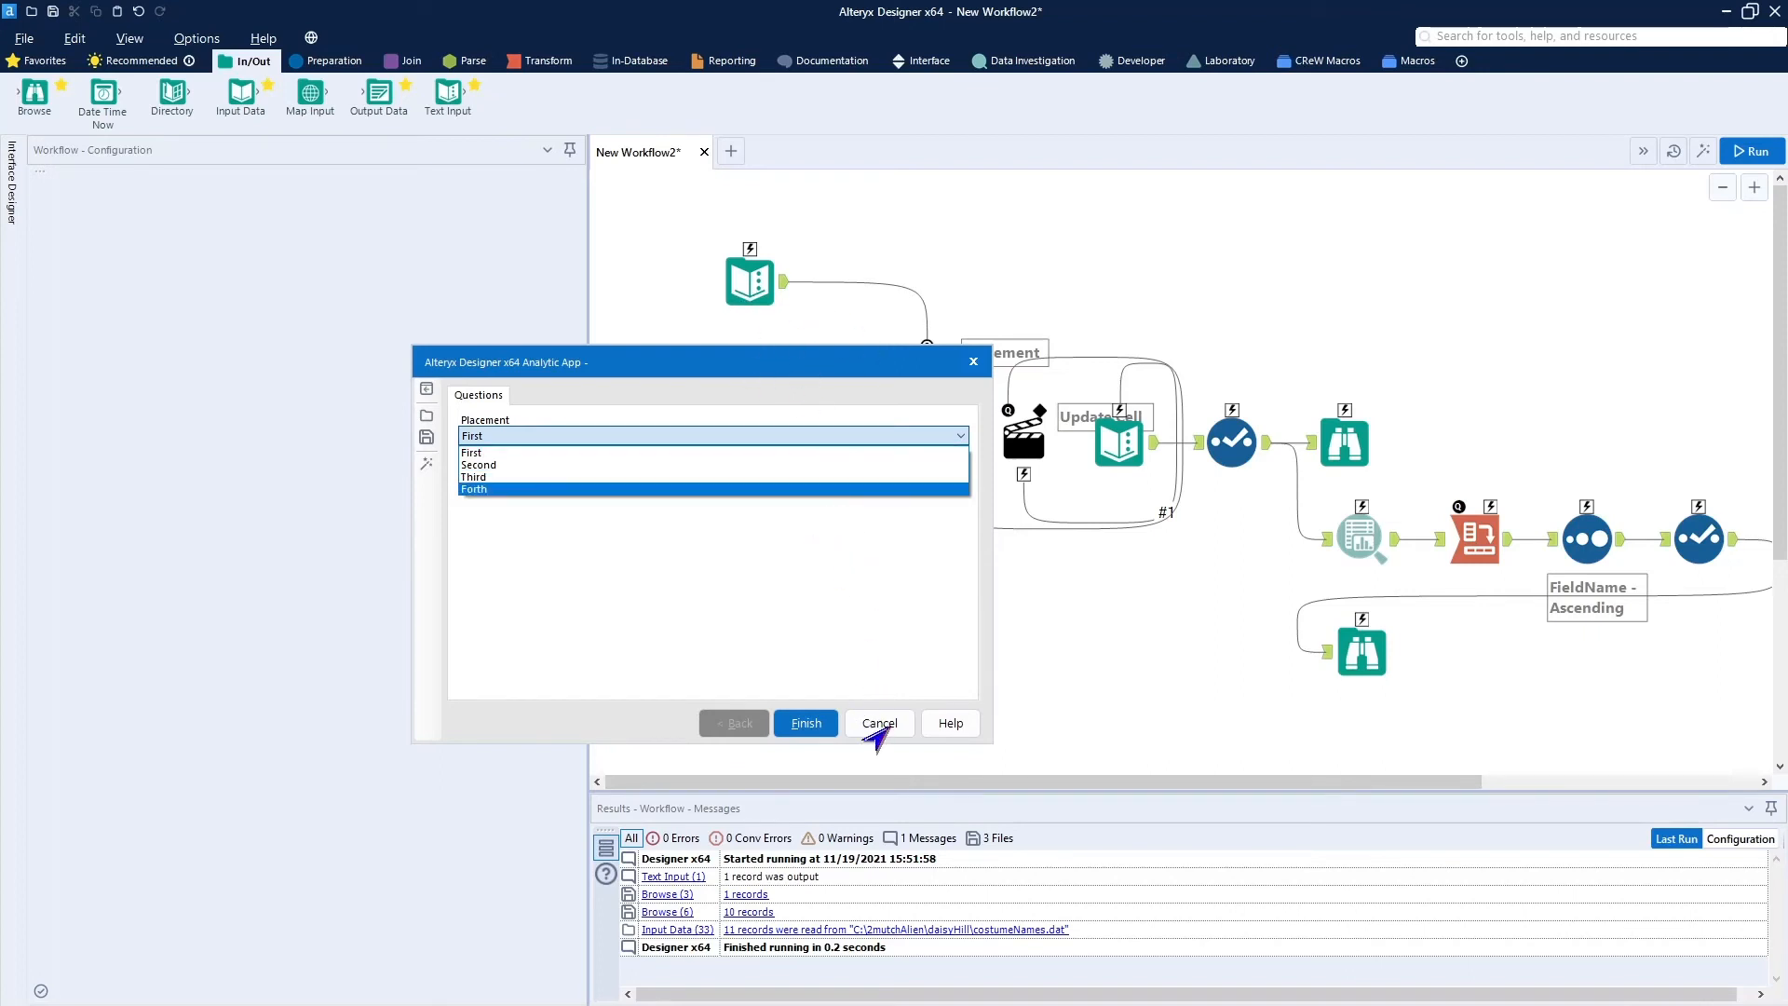
{"action": "left_click", "coordinate": [878, 734]}
{"action": "left_click", "coordinate": [878, 726]}
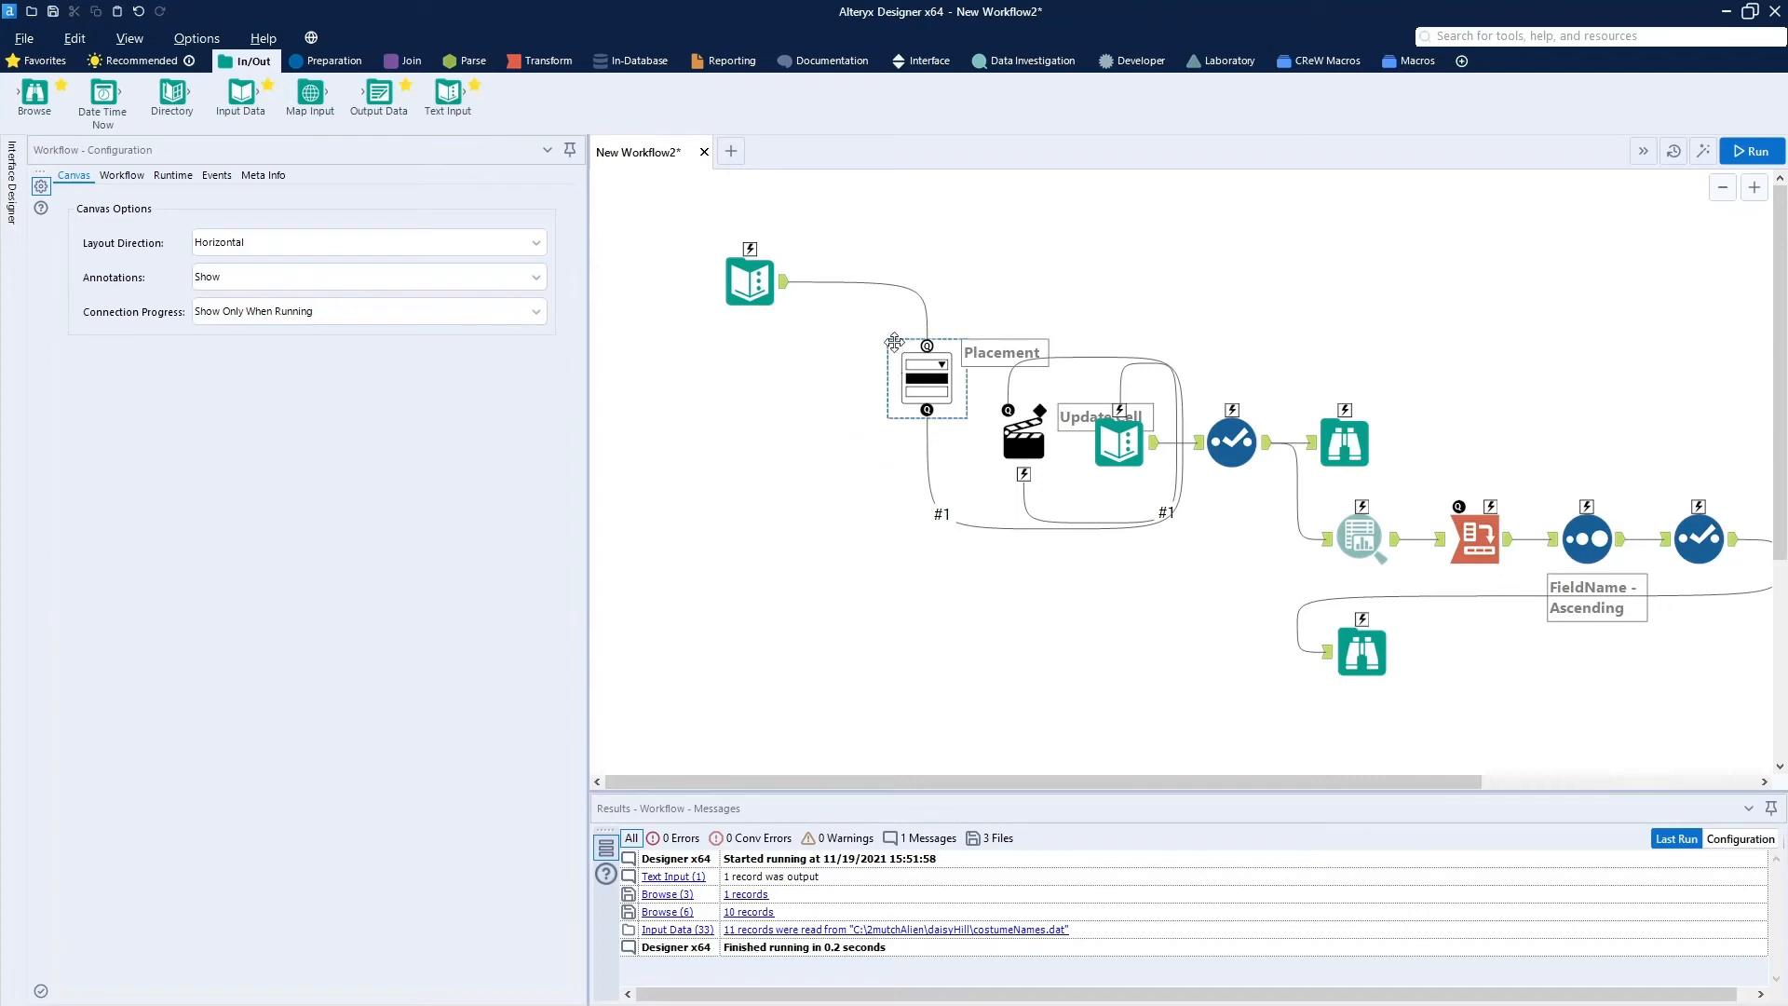
Create a new blank workflow and place a Text Input tool on its canvas.
{"action": "left_click", "coordinate": [924, 61]}
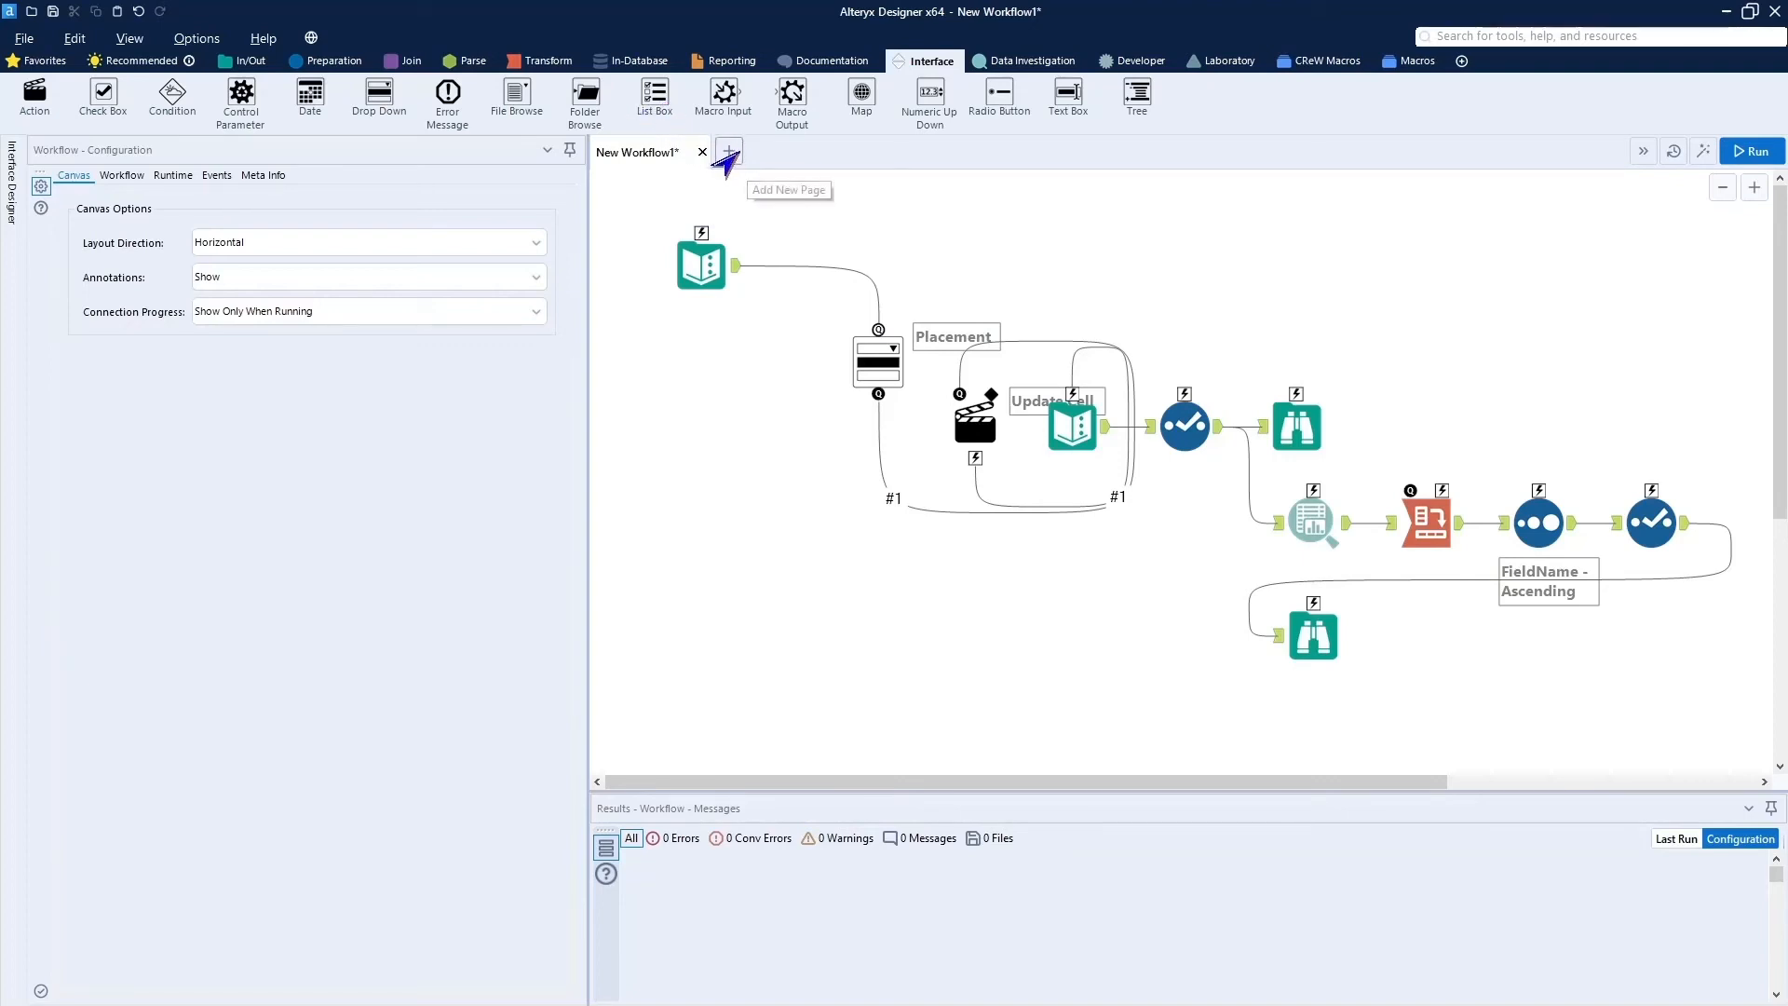
{"action": "left_click", "coordinate": [729, 153]}
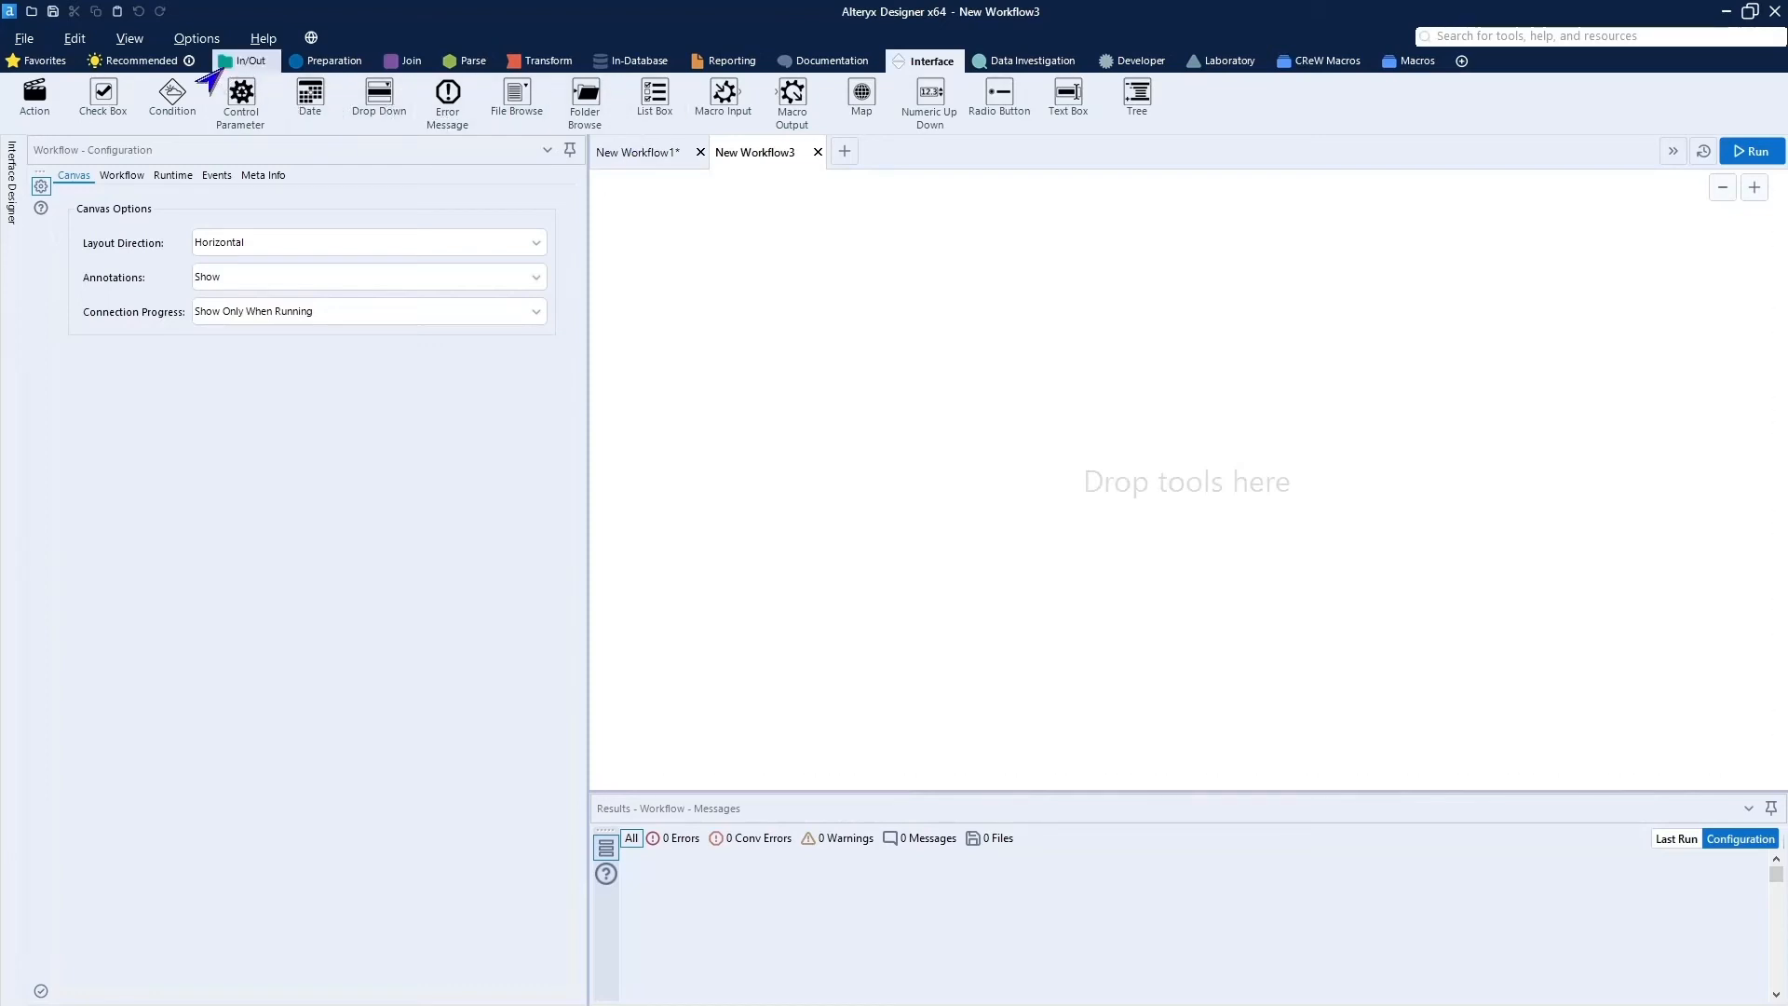
{"action": "left_click", "coordinate": [240, 62]}
{"action": "left_click_drag", "start_coordinate": [186, 93], "coordinate": [759, 257]}
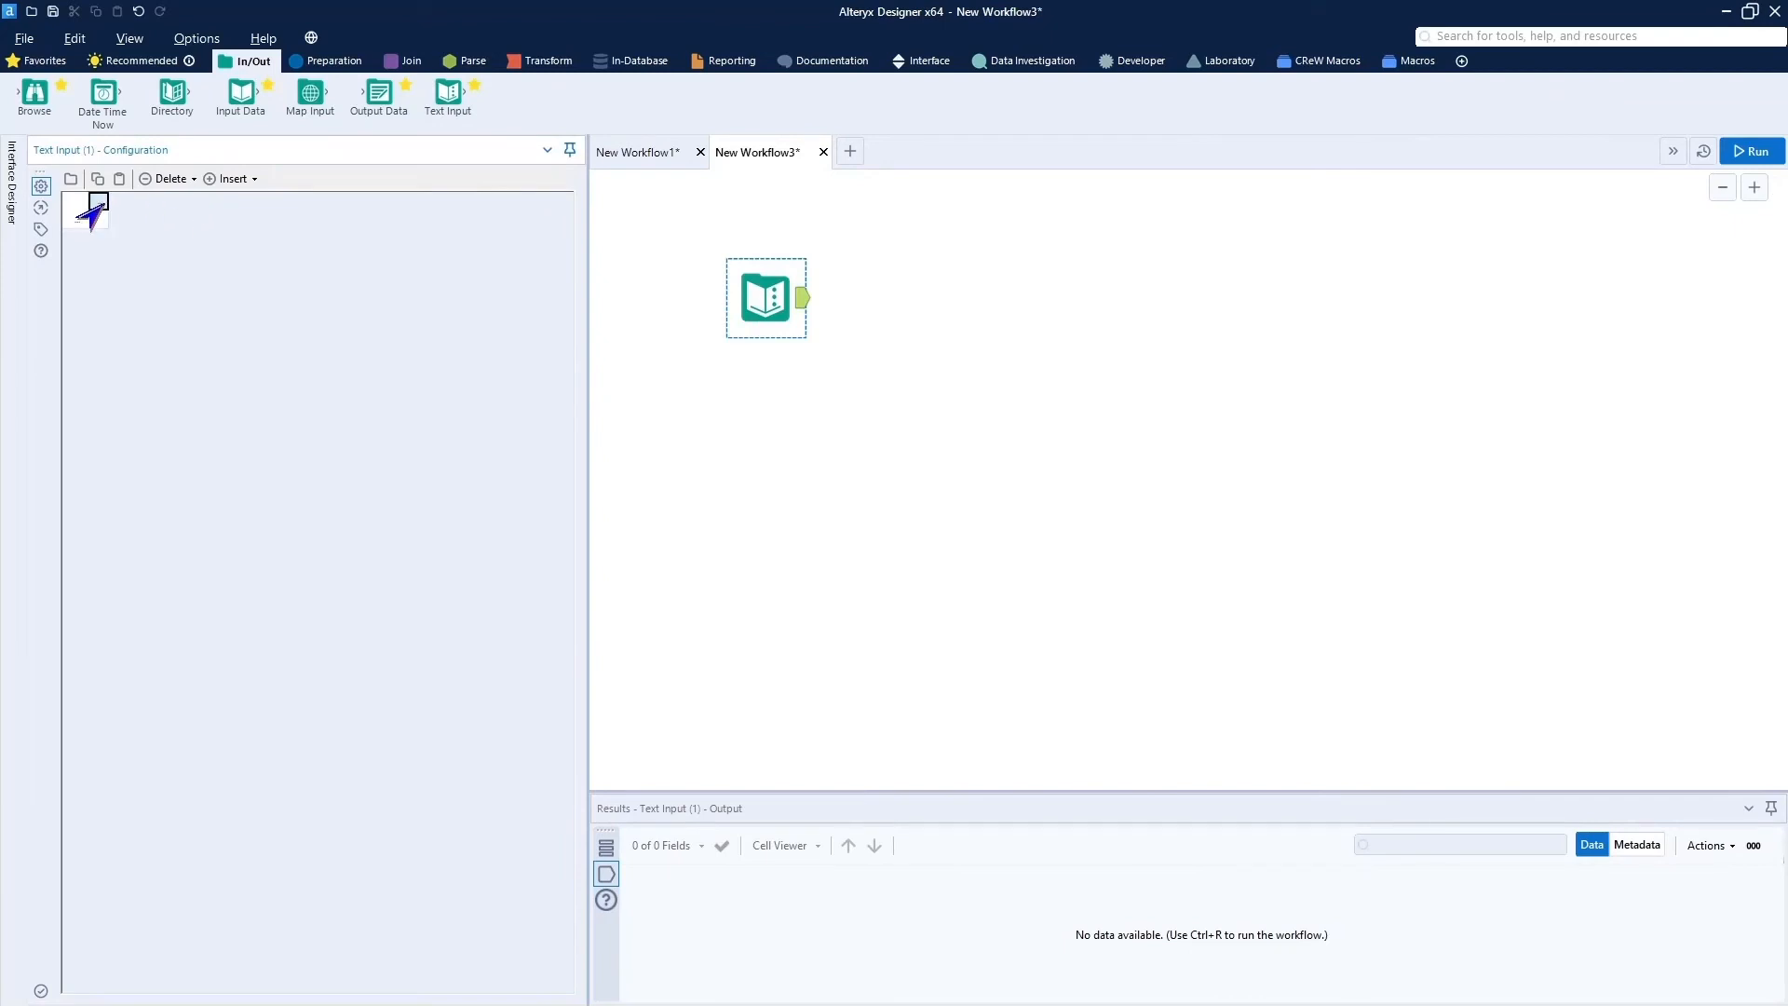
Name the Text Input column myValues and enter a,b,c in its first row.
{"action": "left_click", "coordinate": [105, 202]}
{"action": "type", "text": "myValues"}
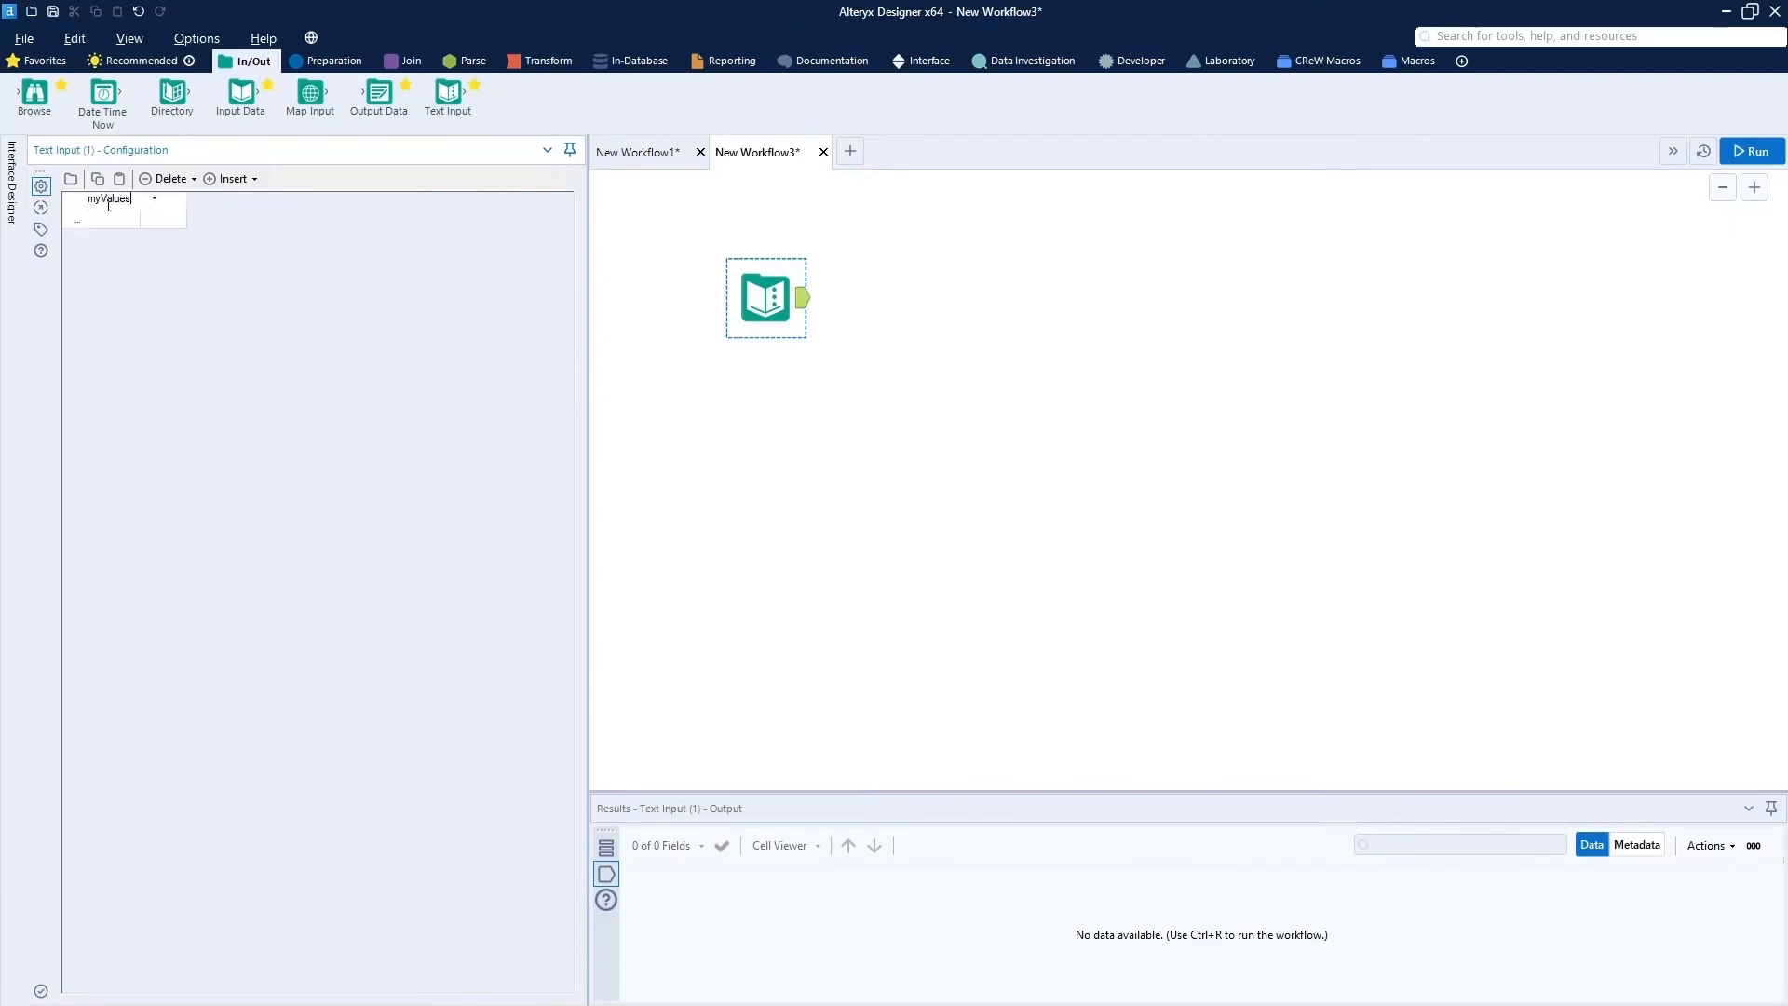
{"action": "key", "text": "Tab"}
{"action": "key", "text": "Down"}
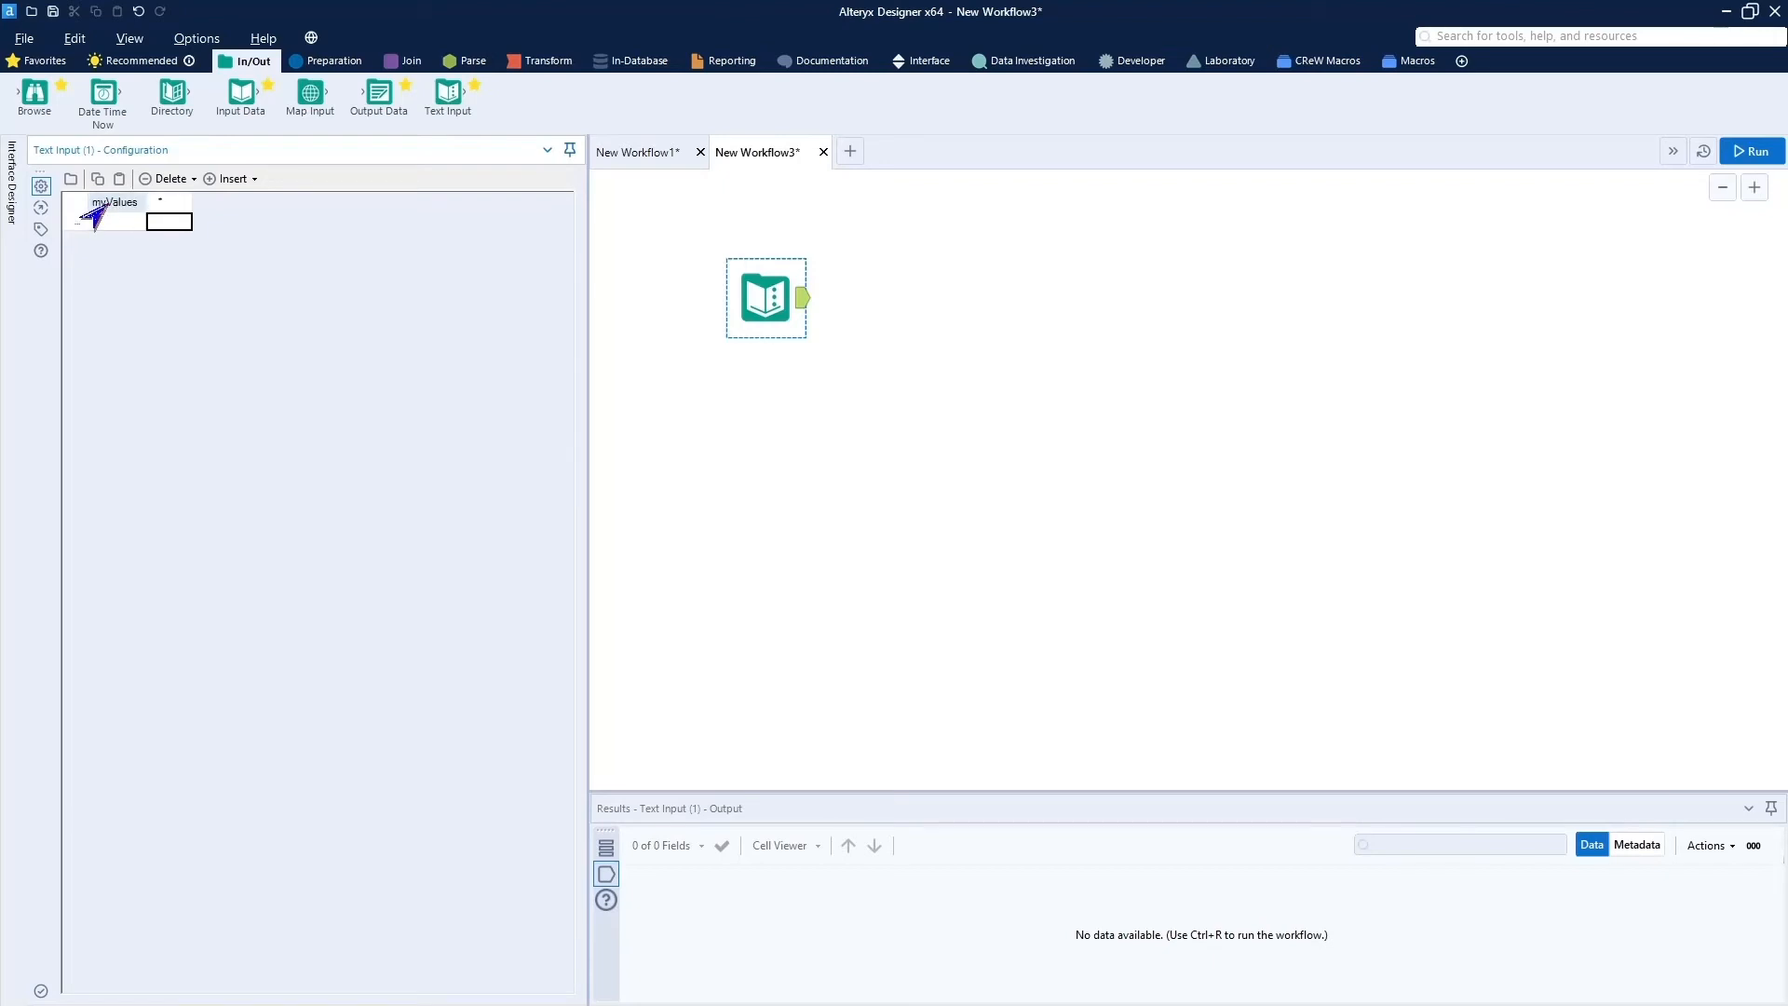
{"action": "key", "text": "Left"}
{"action": "type", "text": "1"}
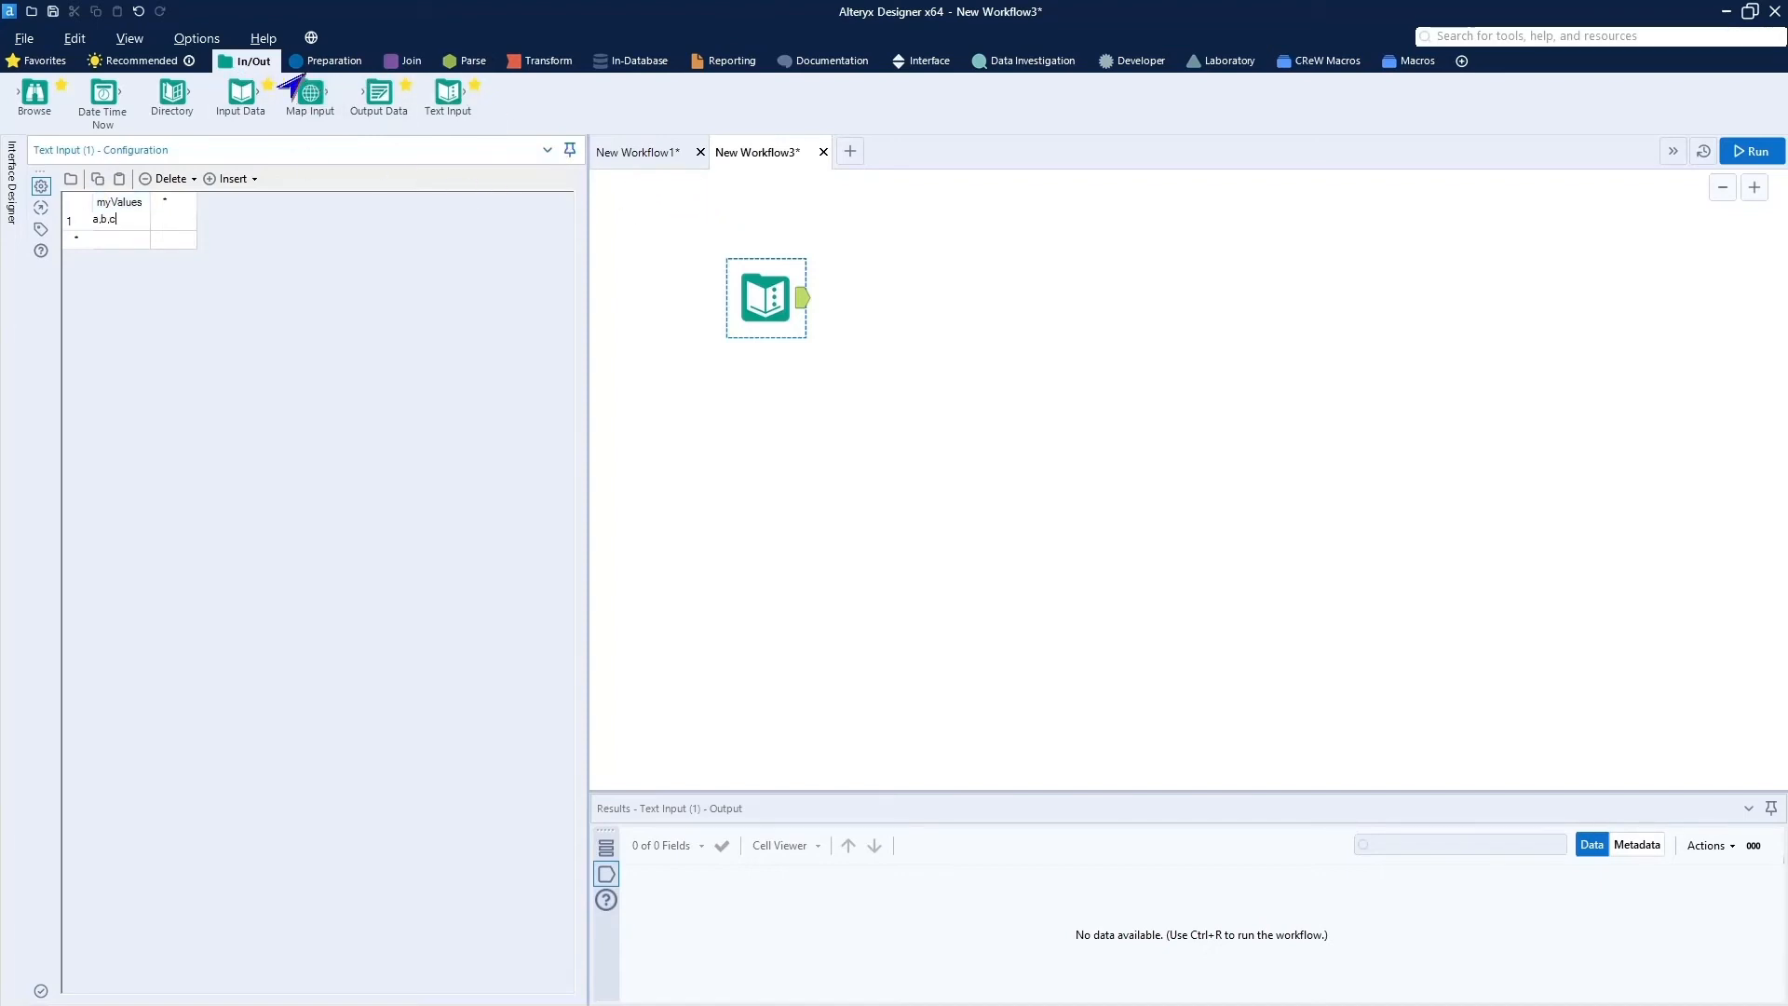
Connect a Text To Columns tool after the Text Input and set it to split myValues into rows.
{"action": "left_click", "coordinate": [510, 67]}
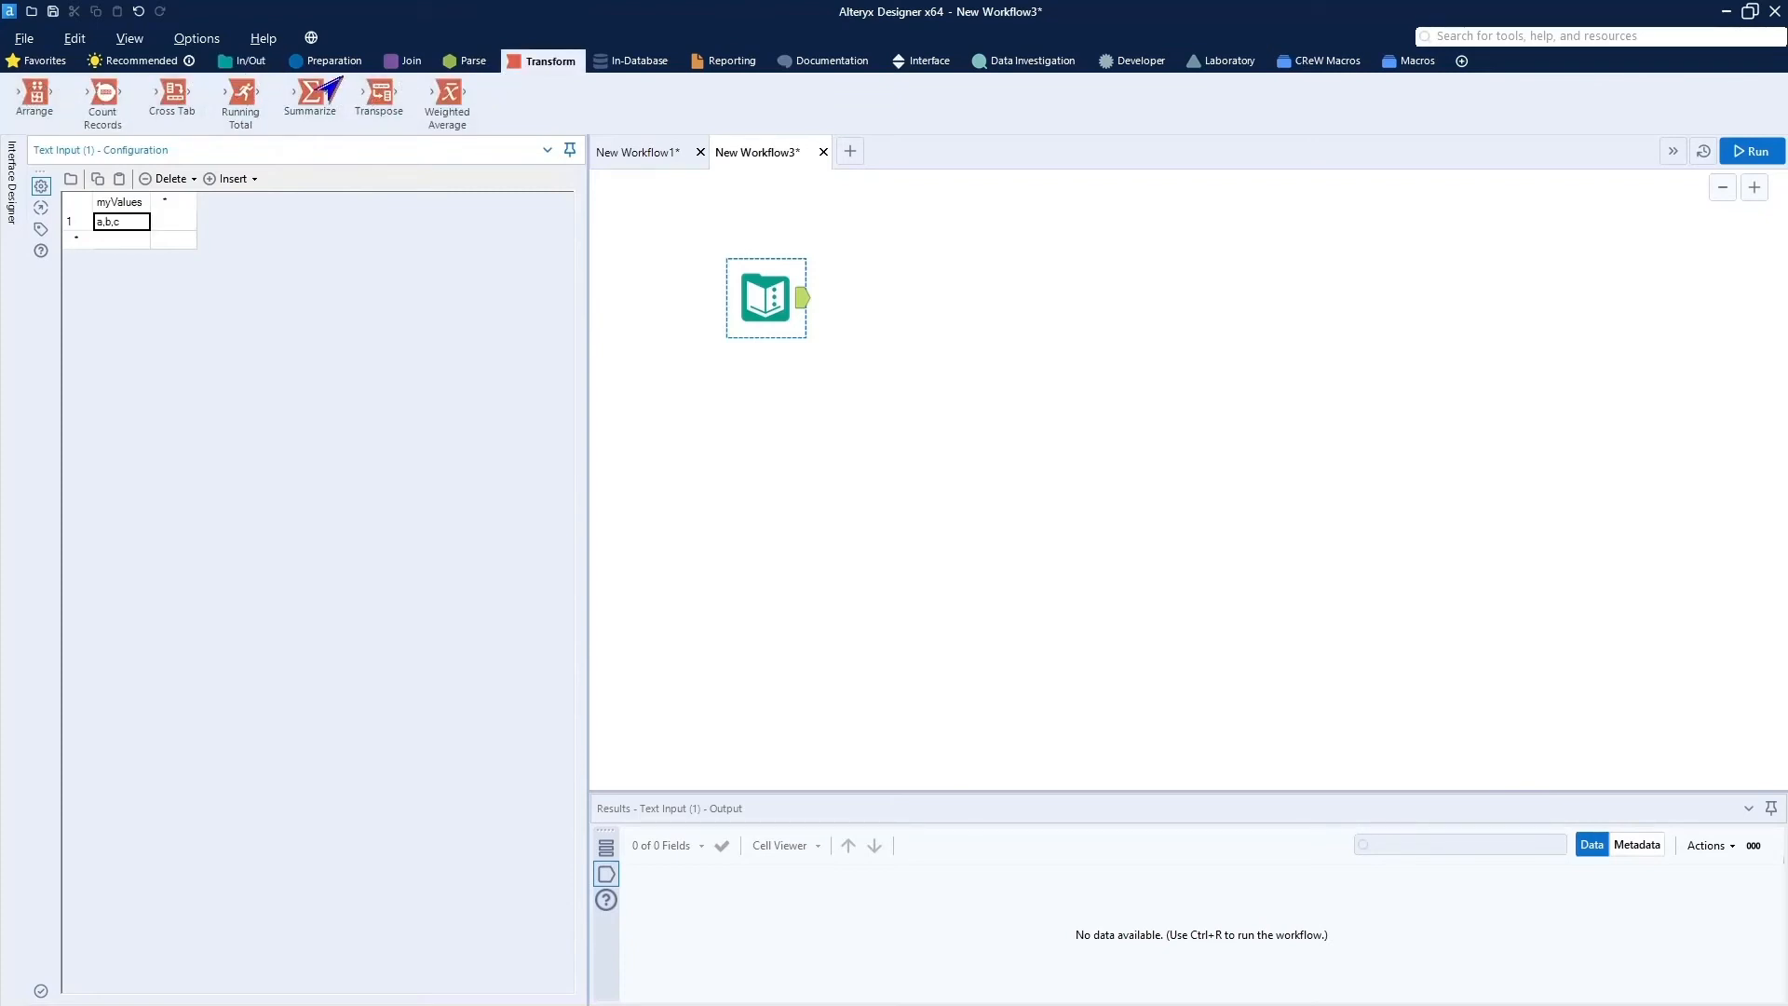
{"action": "left_click", "coordinate": [466, 61]}
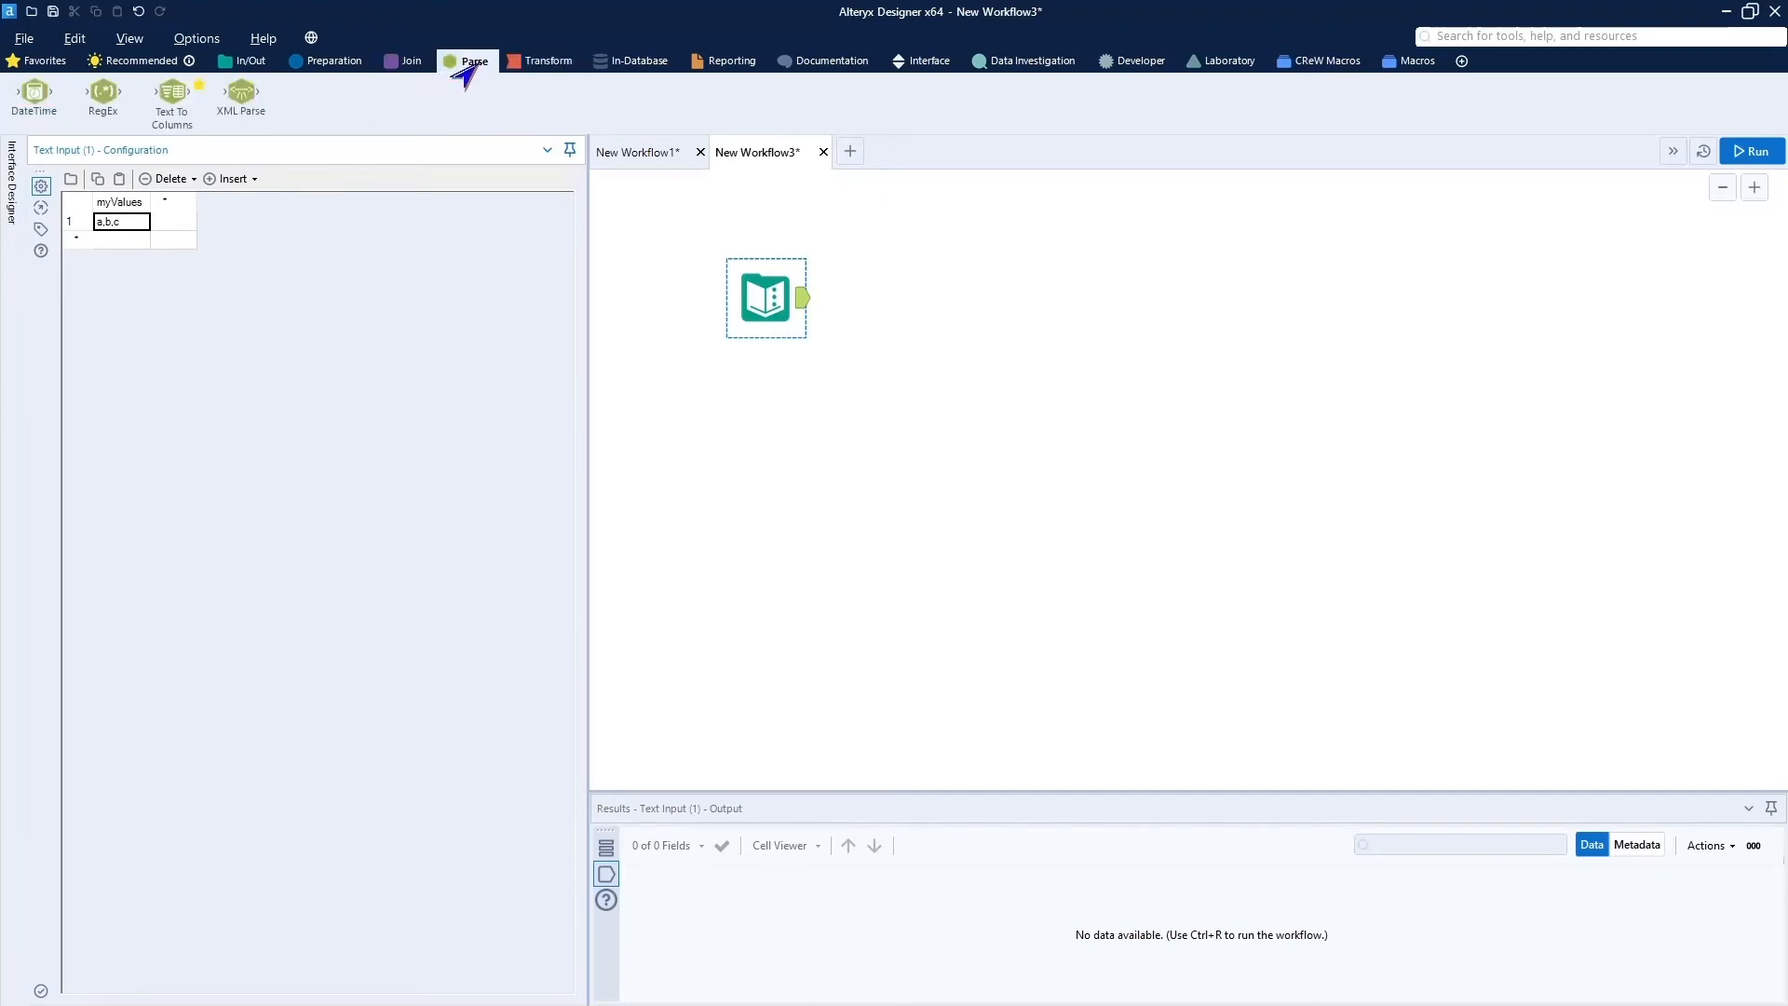
{"action": "left_click_drag", "start_coordinate": [191, 110], "coordinate": [870, 291]}
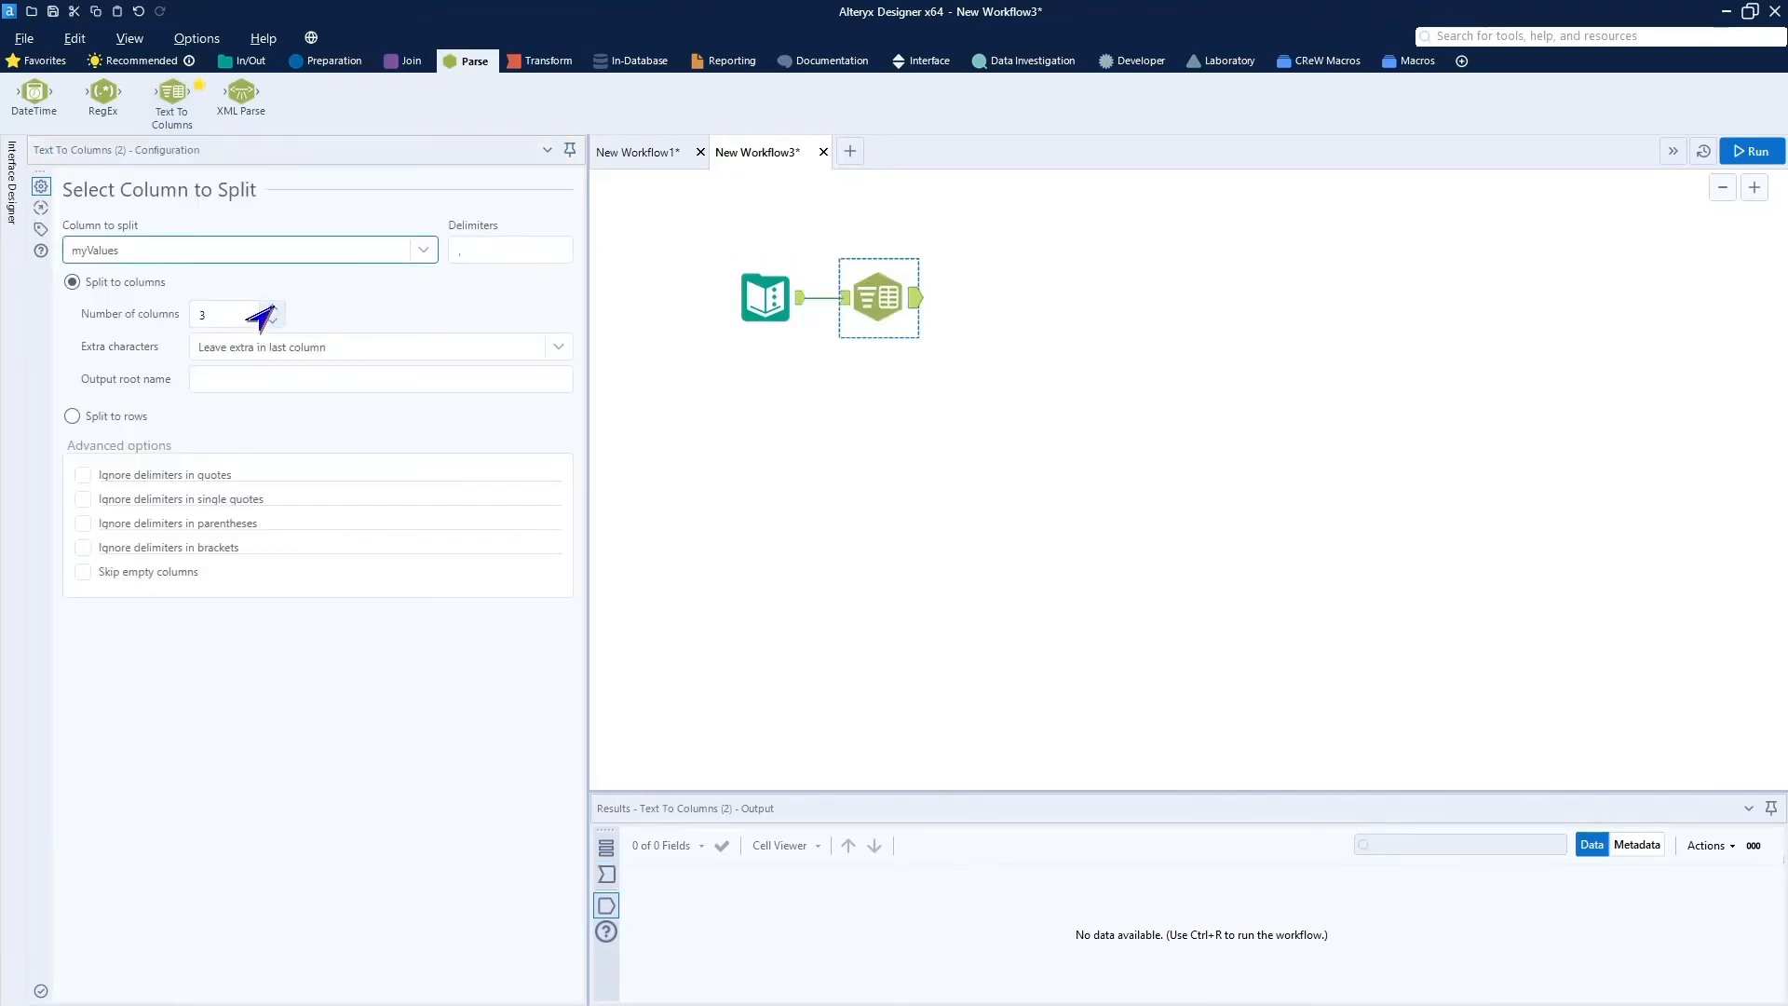
{"action": "left_click", "coordinate": [224, 319]}
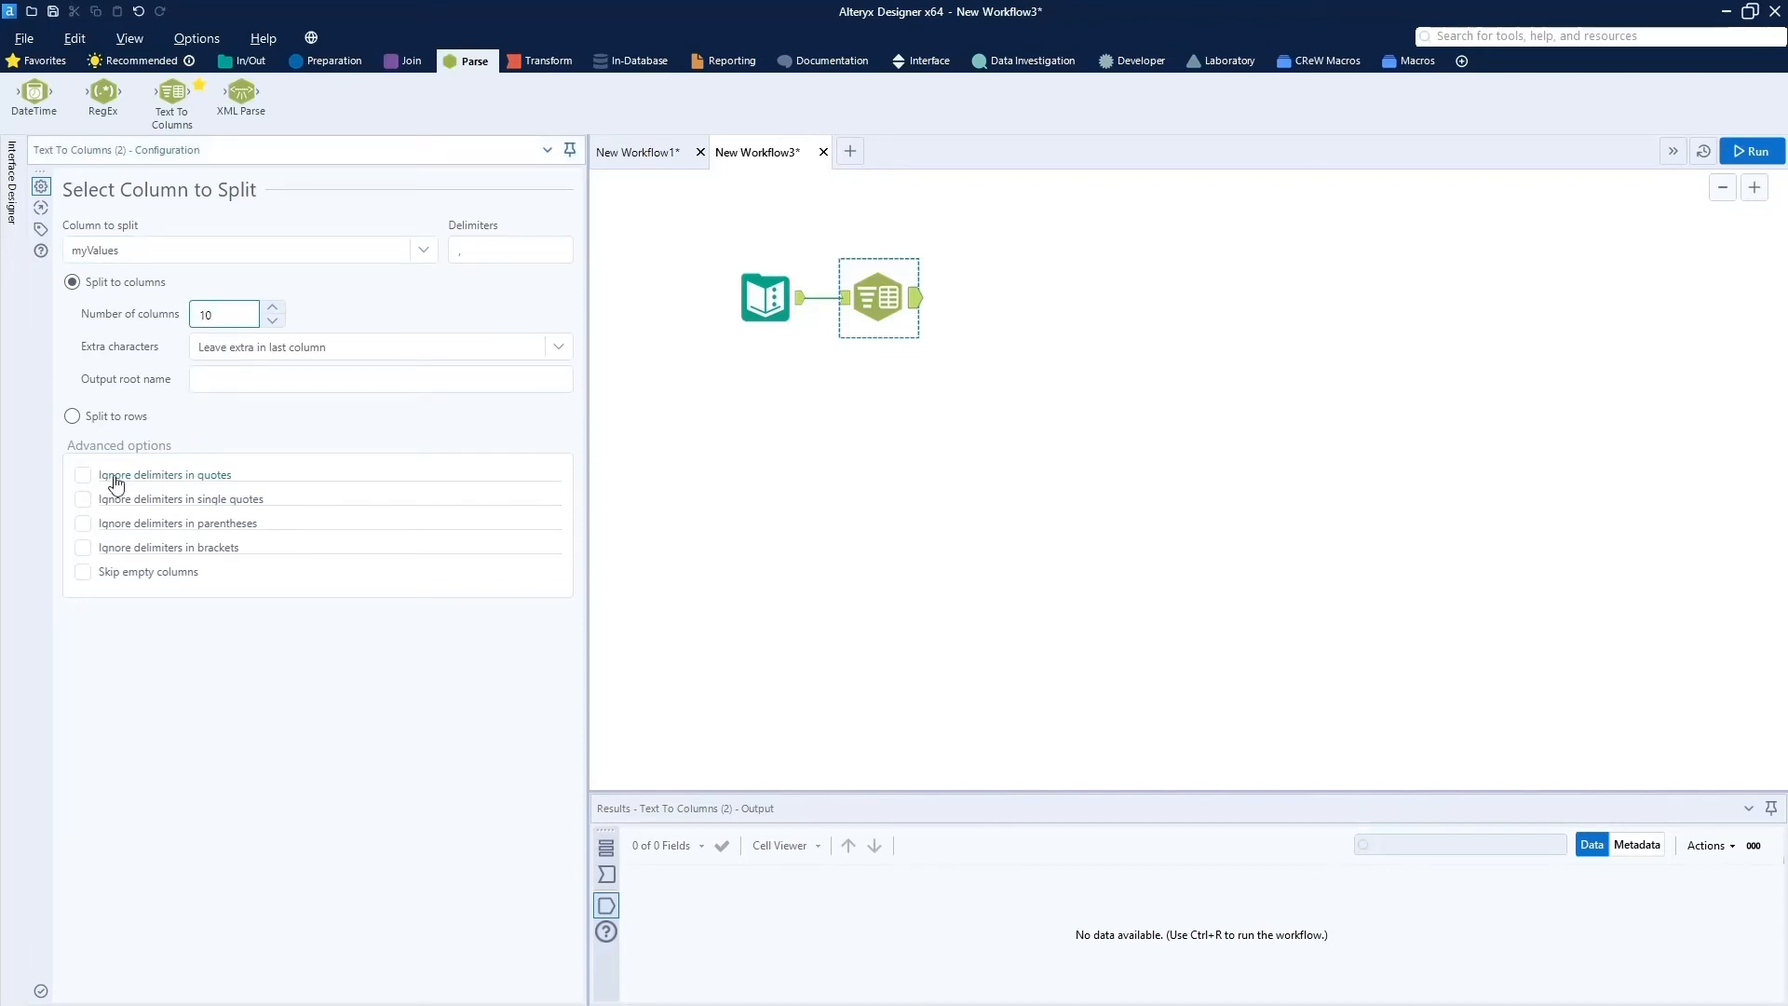
{"action": "left_click", "coordinate": [62, 425]}
{"action": "left_click", "coordinate": [70, 418]}
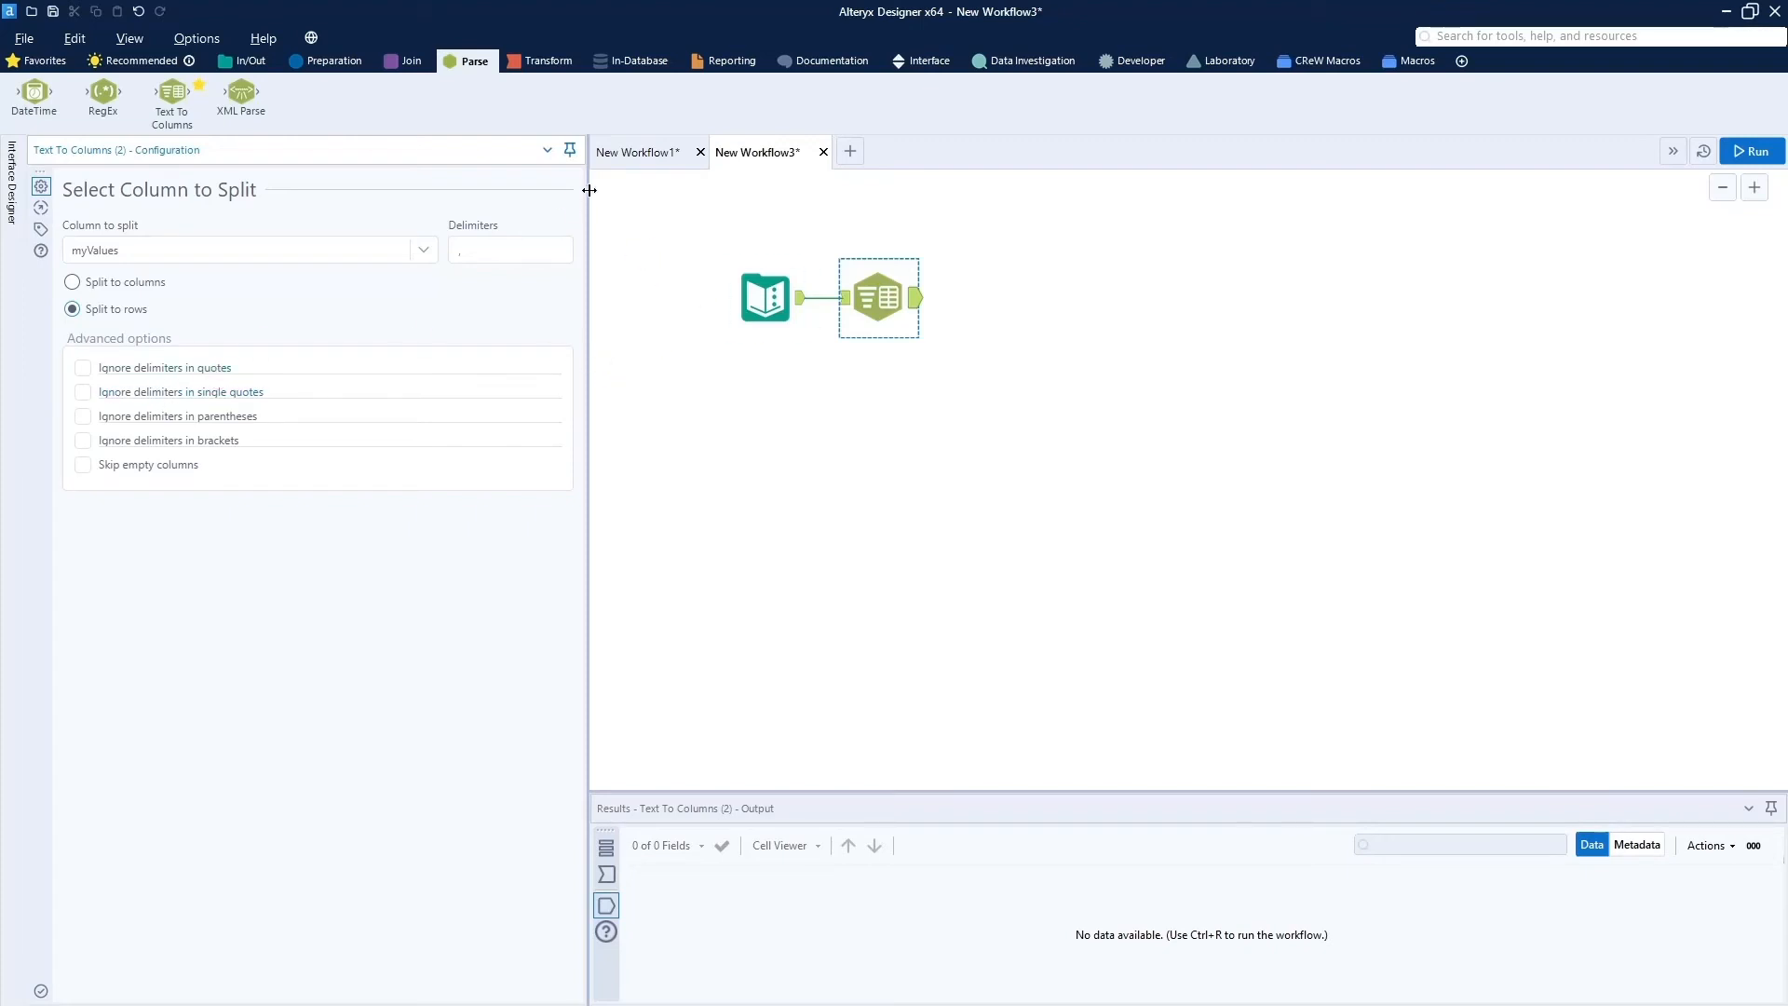
Attach a Browse tool to the Text To Columns output and run the workflow.
{"action": "left_click", "coordinate": [244, 62]}
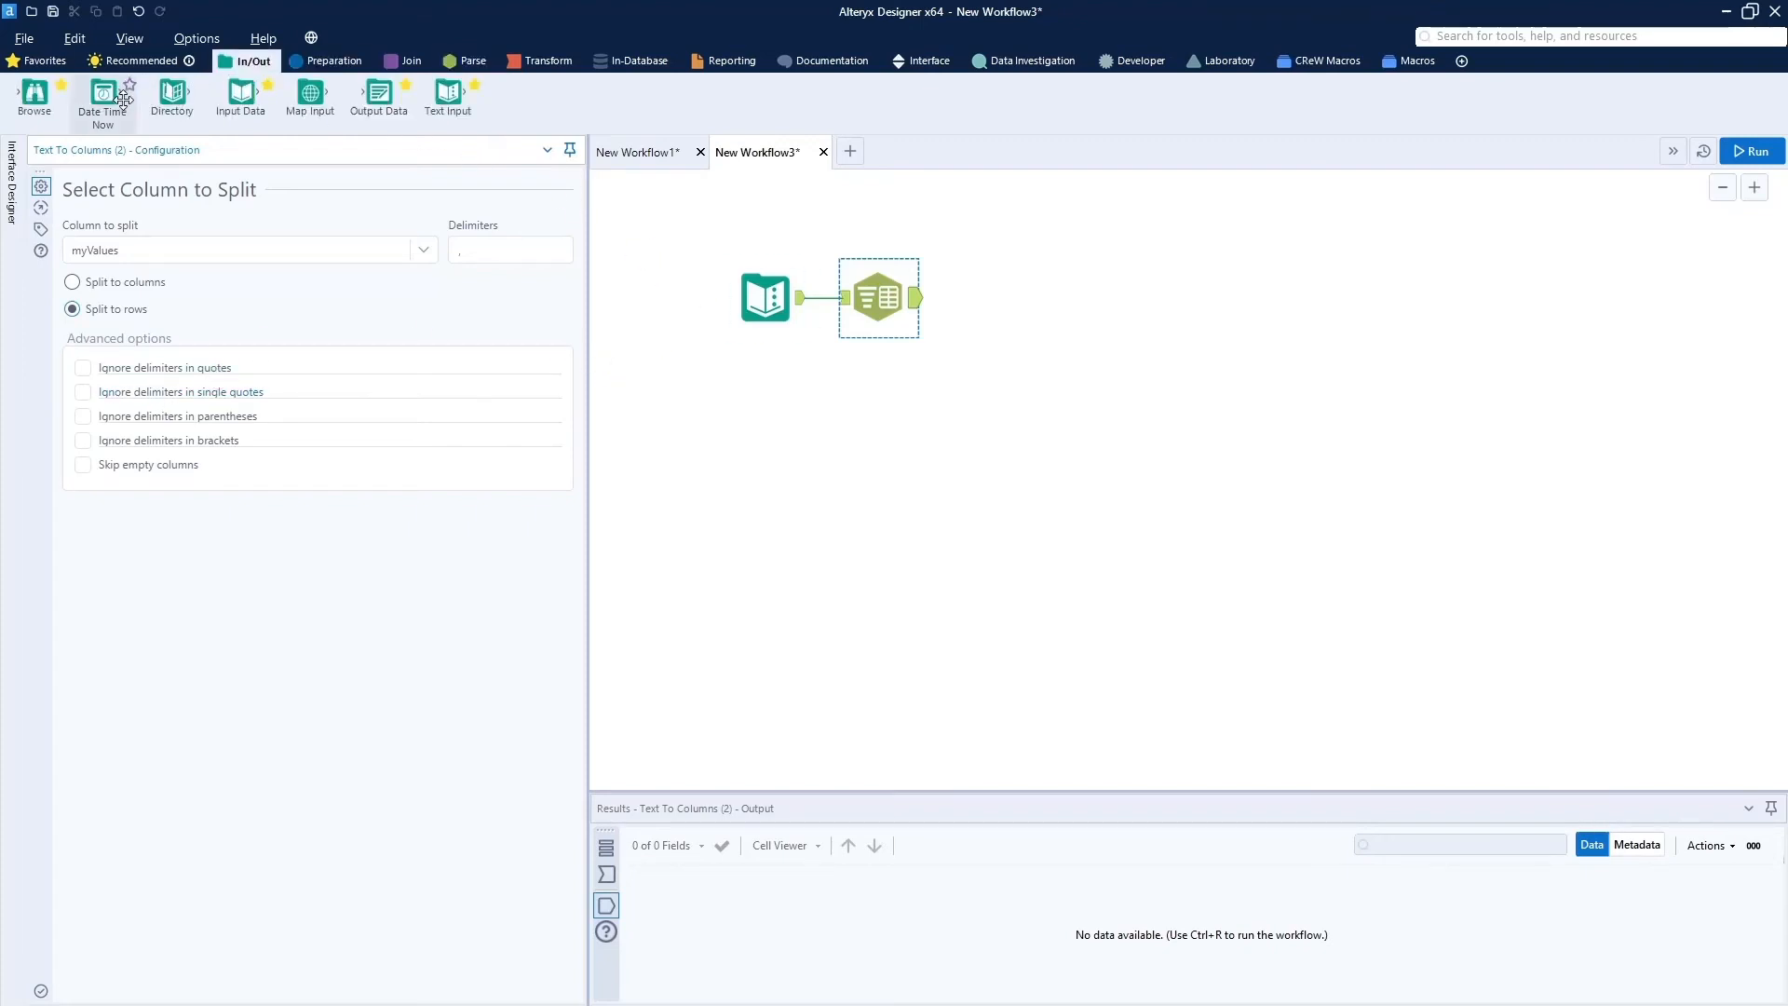
{"action": "left_click_drag", "start_coordinate": [448, 92], "coordinate": [1006, 296]}
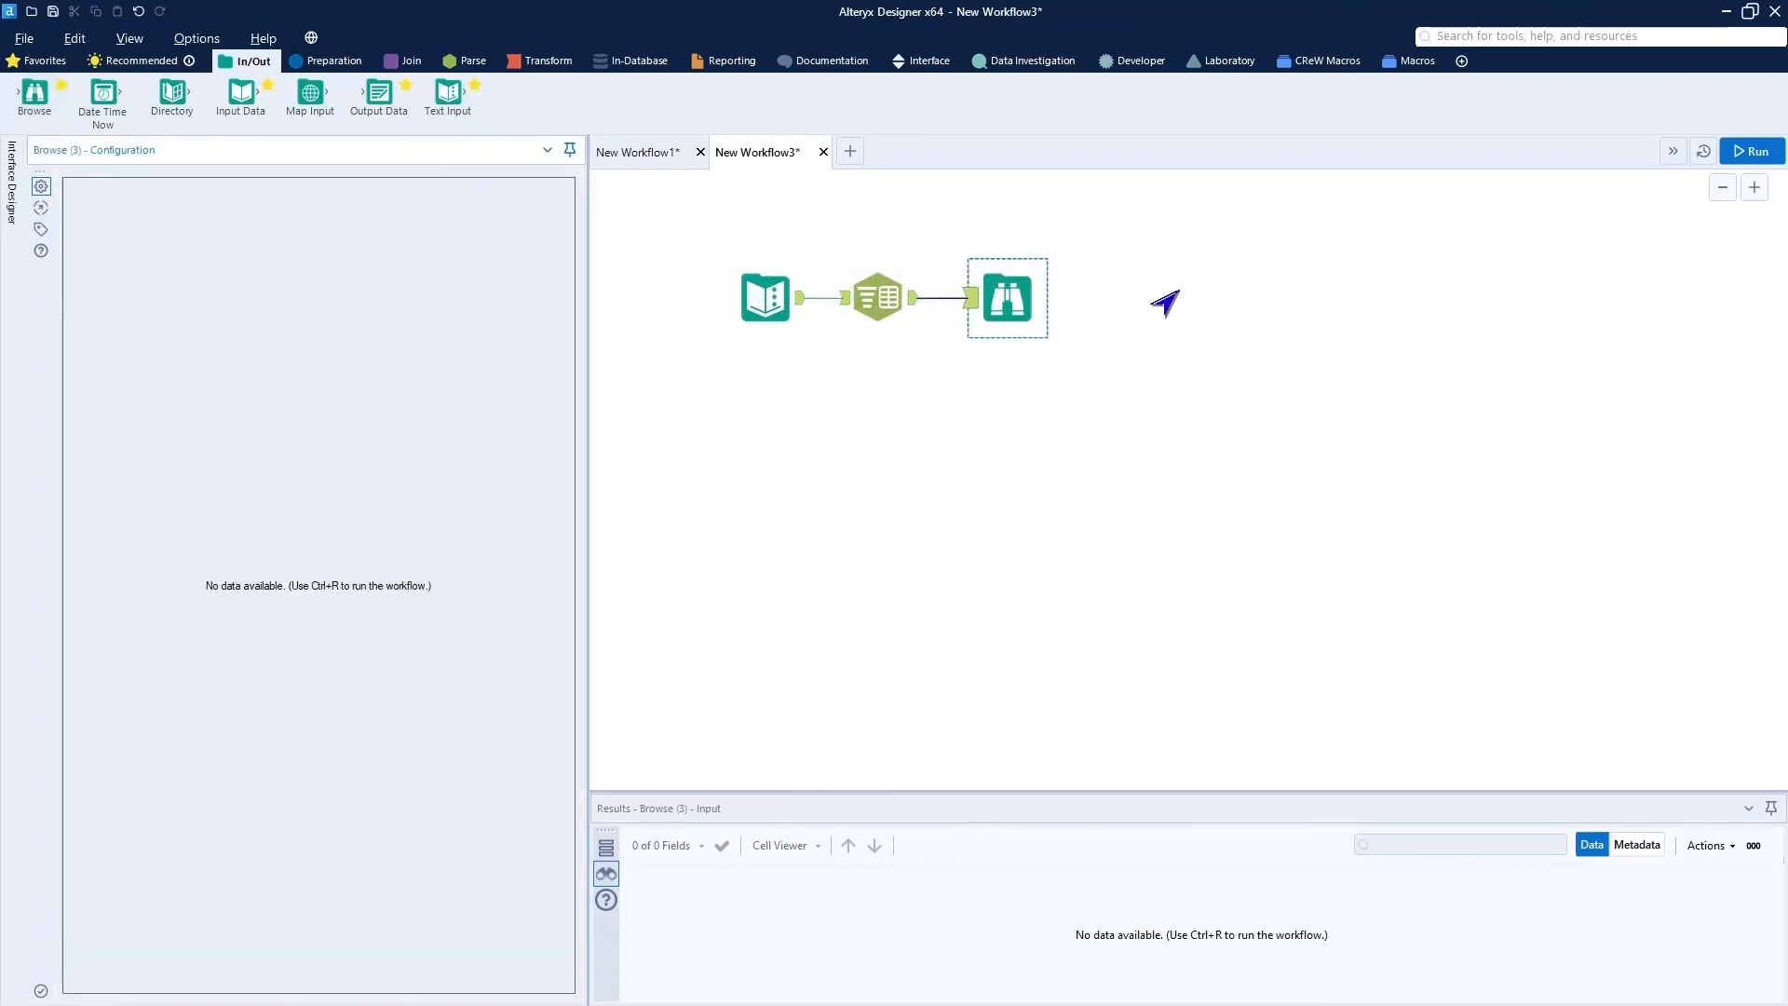
{"action": "left_click", "coordinate": [1750, 154]}
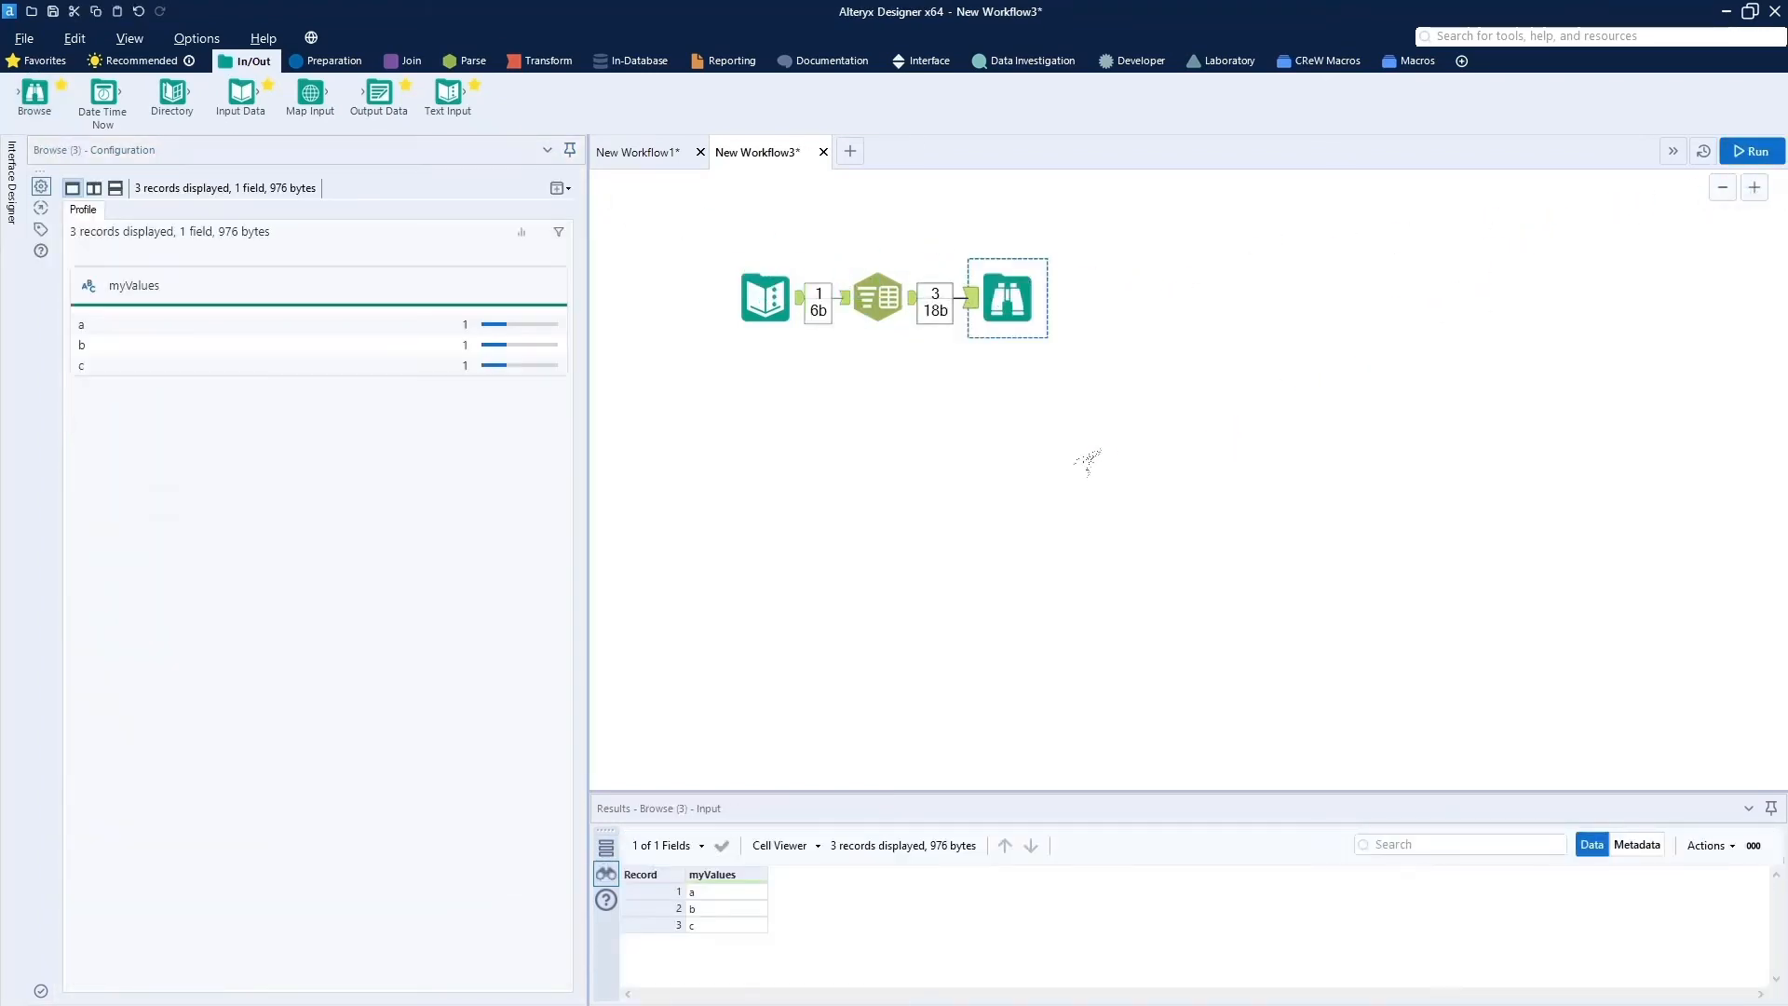
{"action": "left_click", "coordinate": [818, 310]}
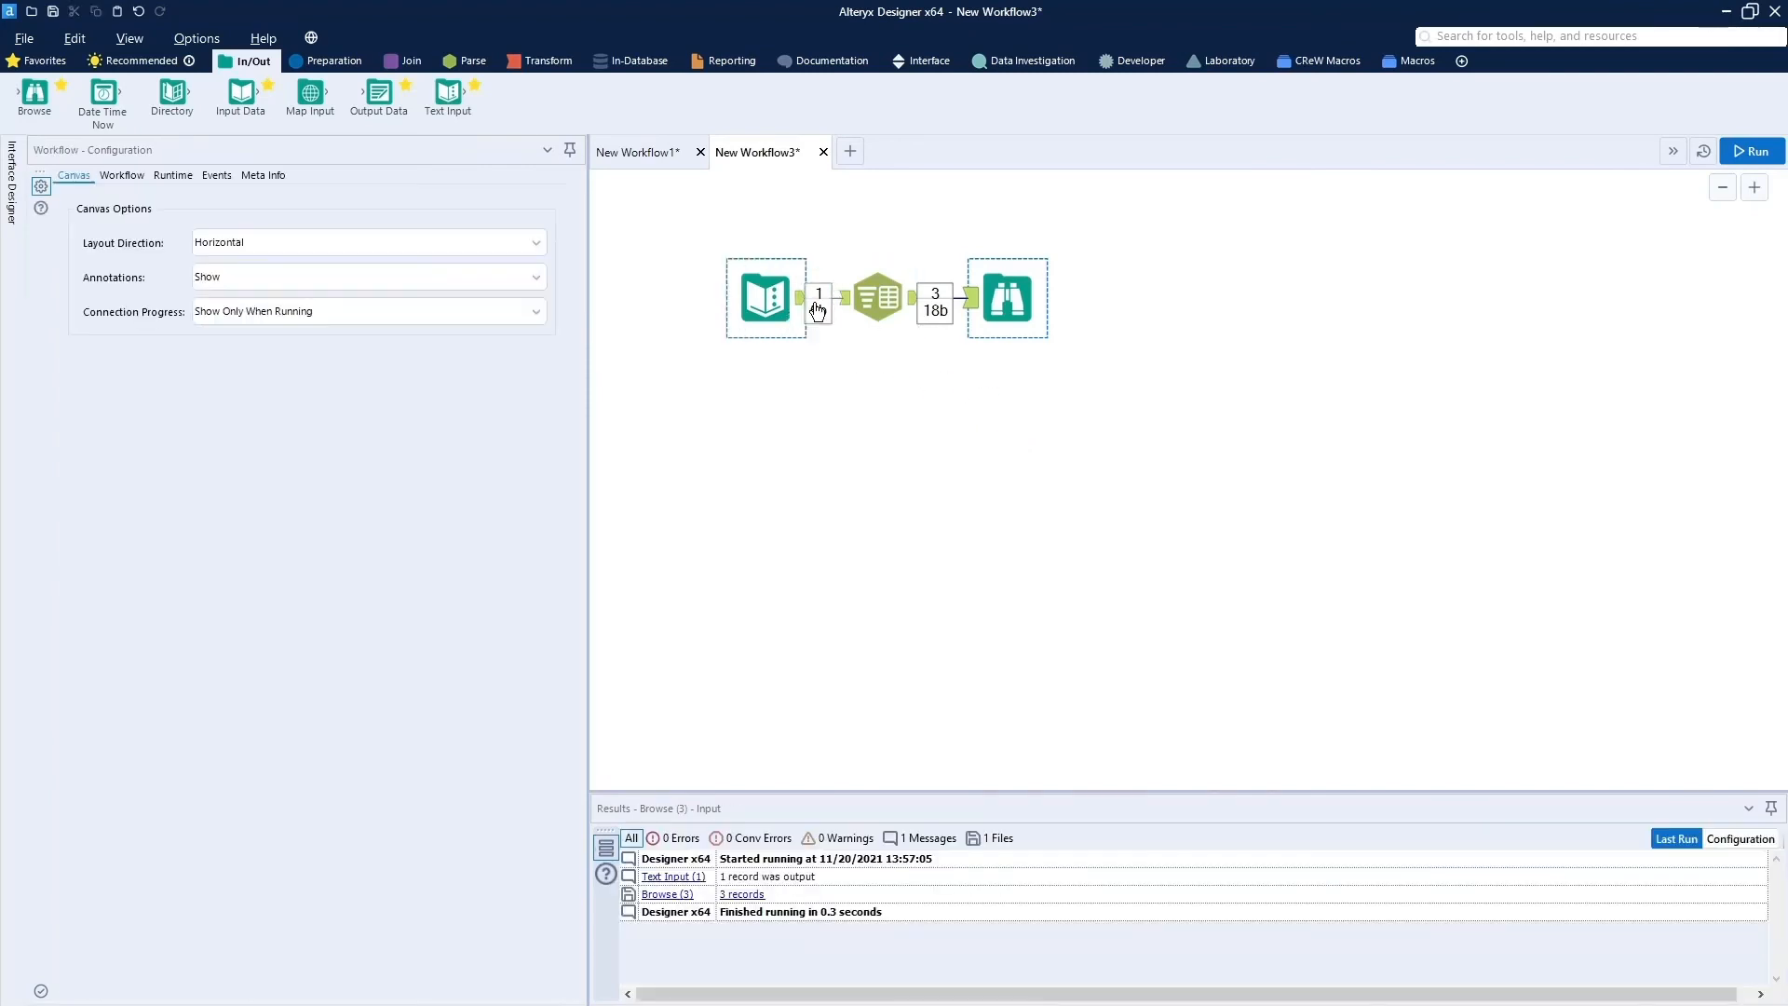
Move the Text Input, Text To Columns and Browse chain lower on the canvas and place a List Box tool above it.
{"action": "left_click", "coordinate": [1005, 306]}
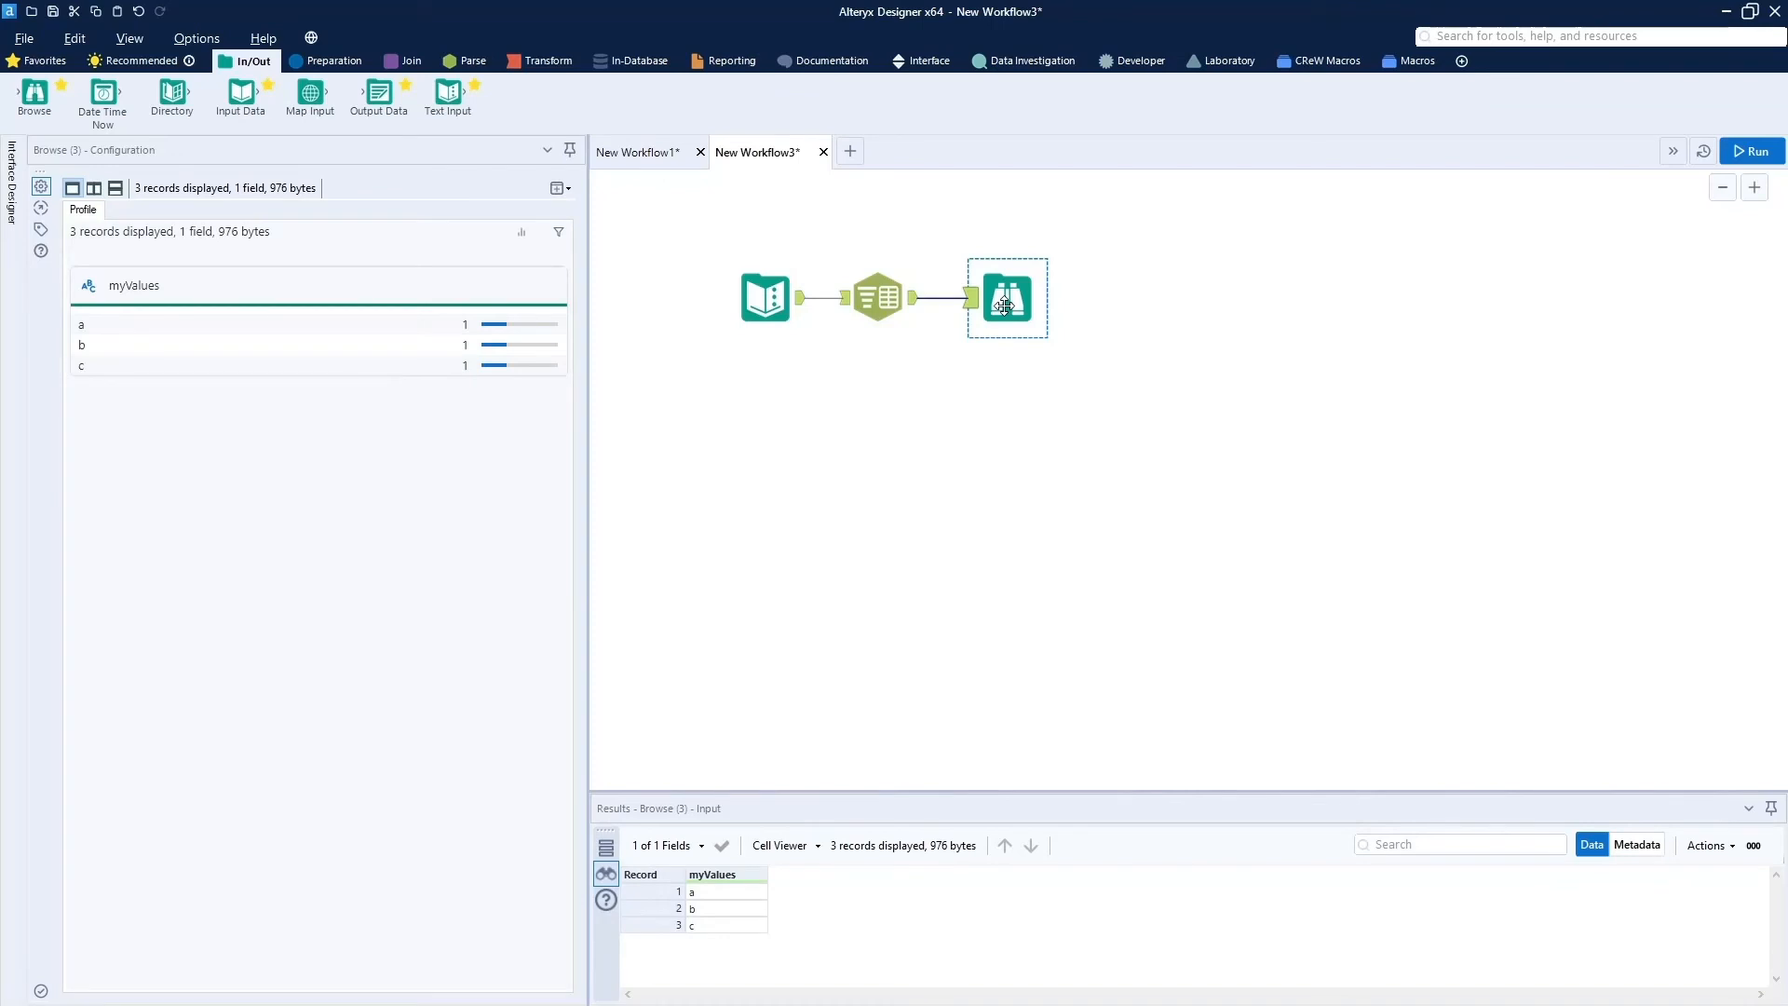
{"action": "left_click_drag", "start_coordinate": [685, 224], "coordinate": [1094, 404]}
{"action": "left_click_drag", "start_coordinate": [1005, 311], "coordinate": [1116, 391]}
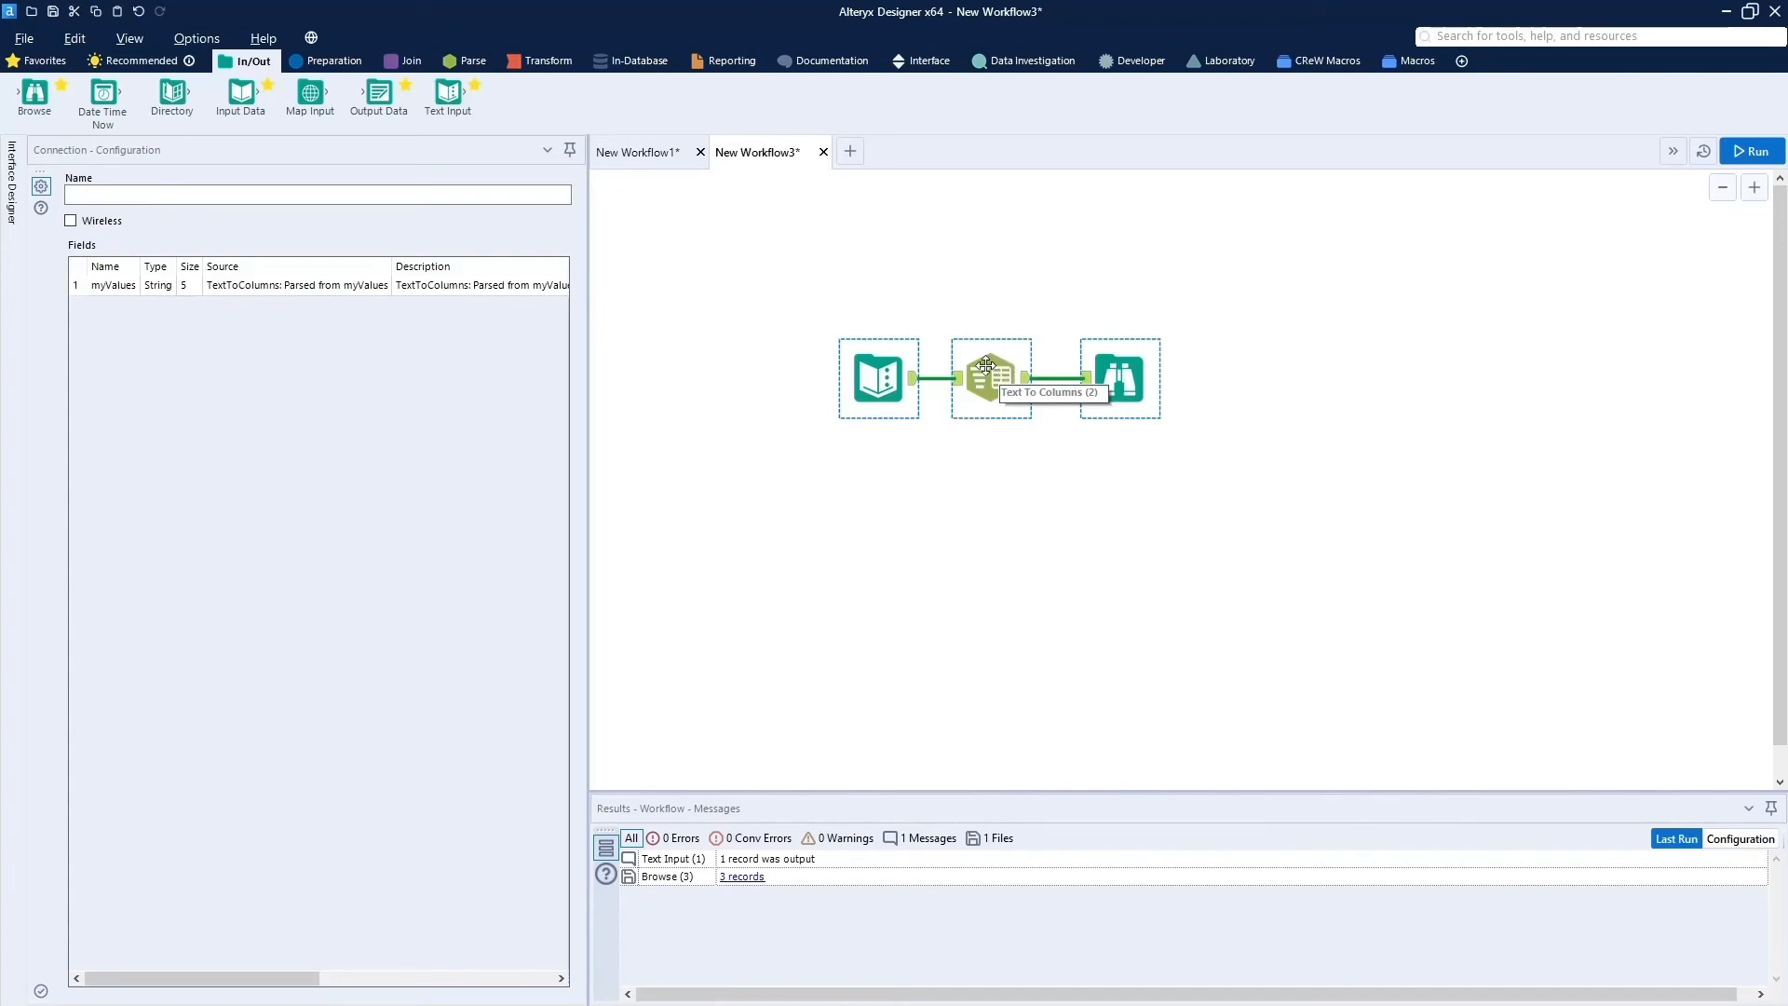
{"action": "left_click", "coordinate": [925, 62]}
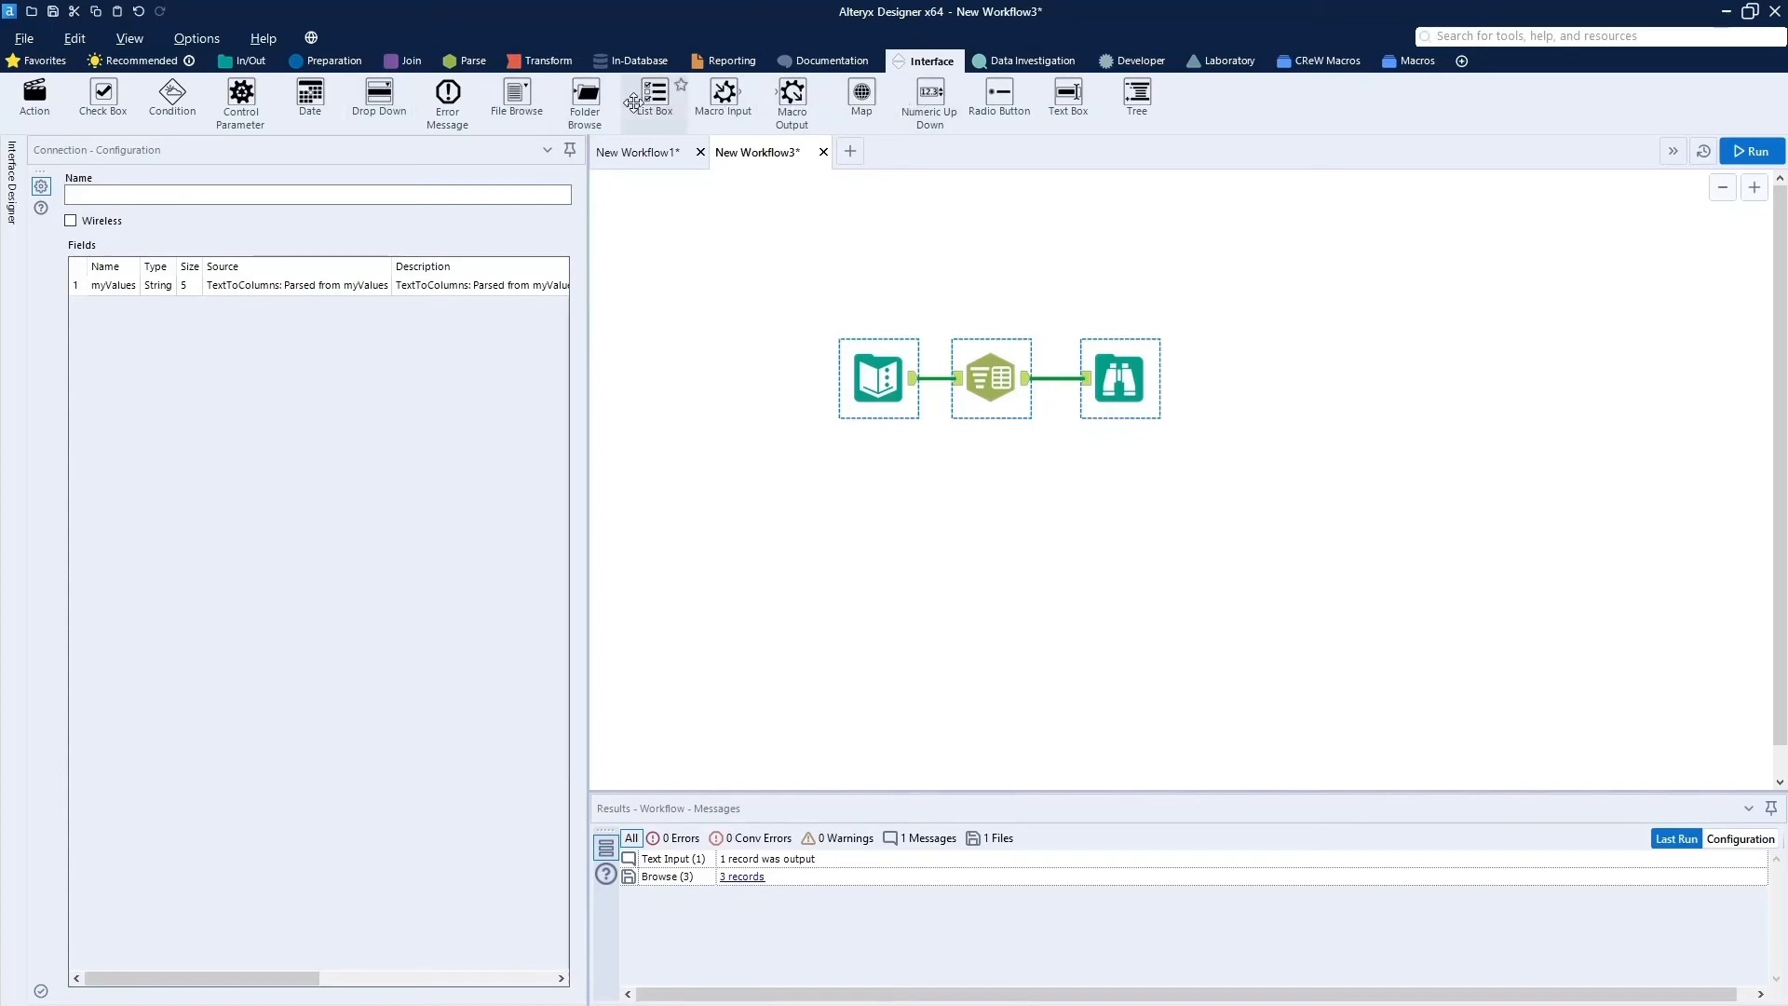
{"action": "left_click_drag", "start_coordinate": [652, 99], "coordinate": [751, 279]}
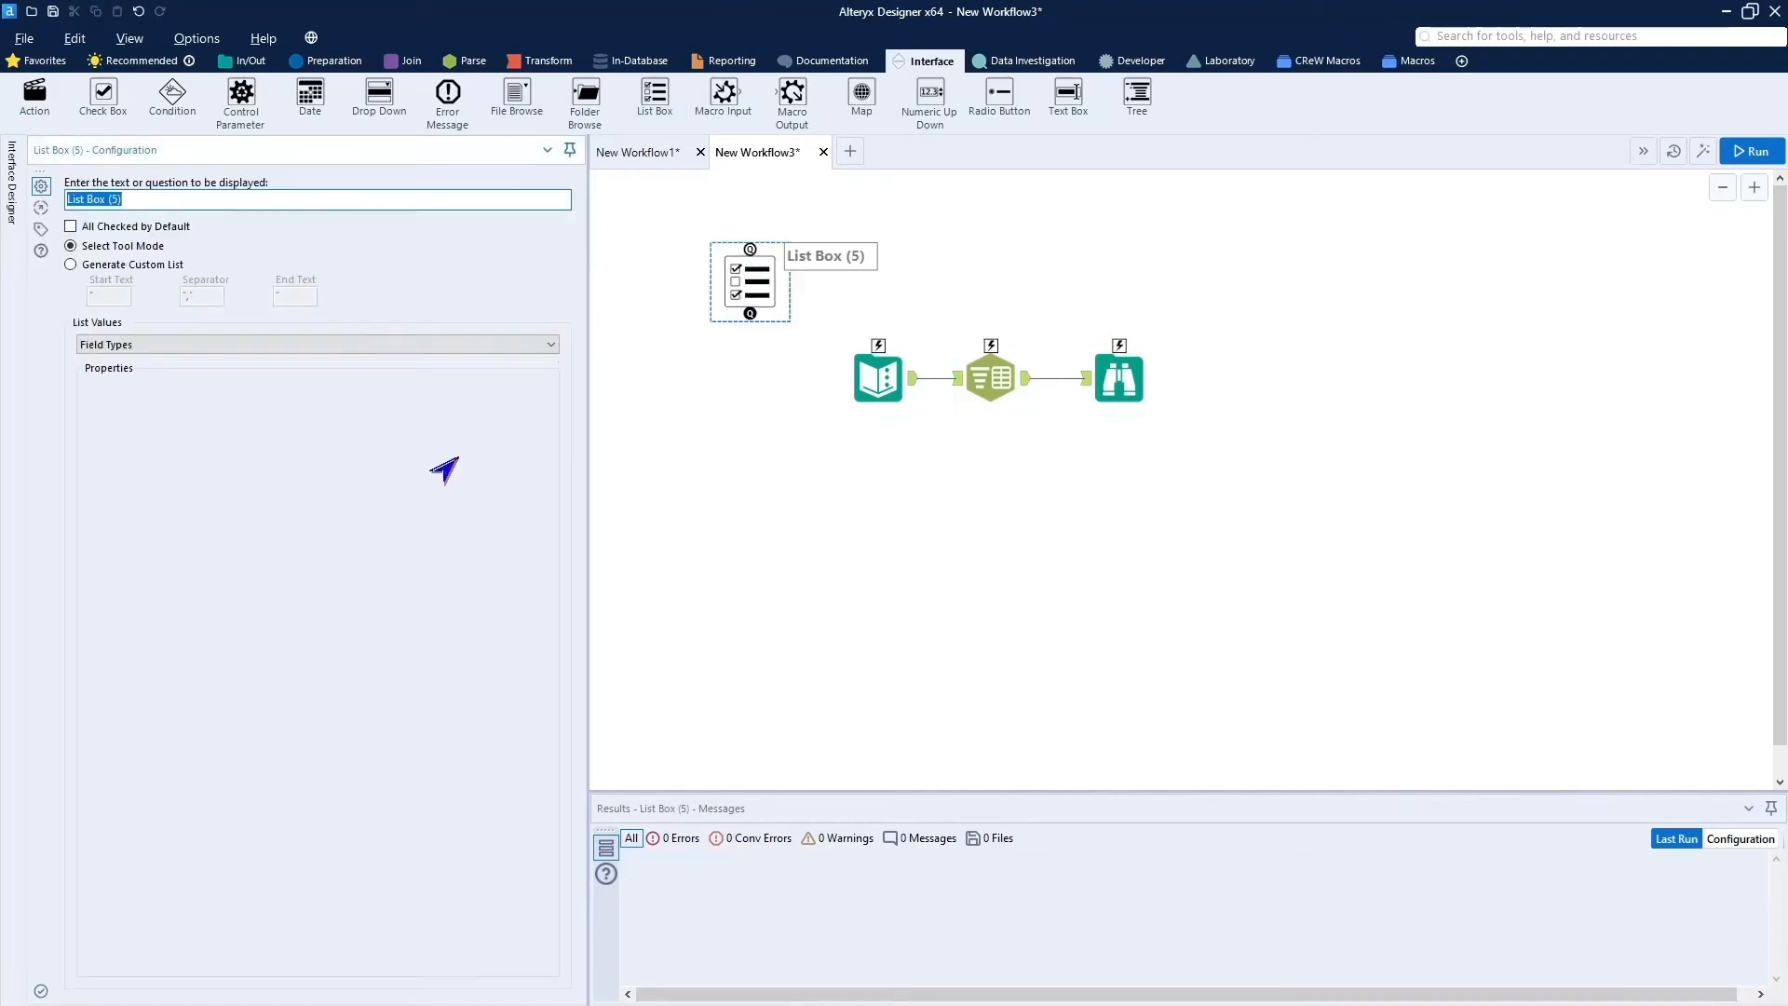
Copy the Text Input holding the First to Forth columns from New Workflow1 into New Workflow3 and connect it to the List Box.
{"action": "left_click", "coordinate": [638, 155]}
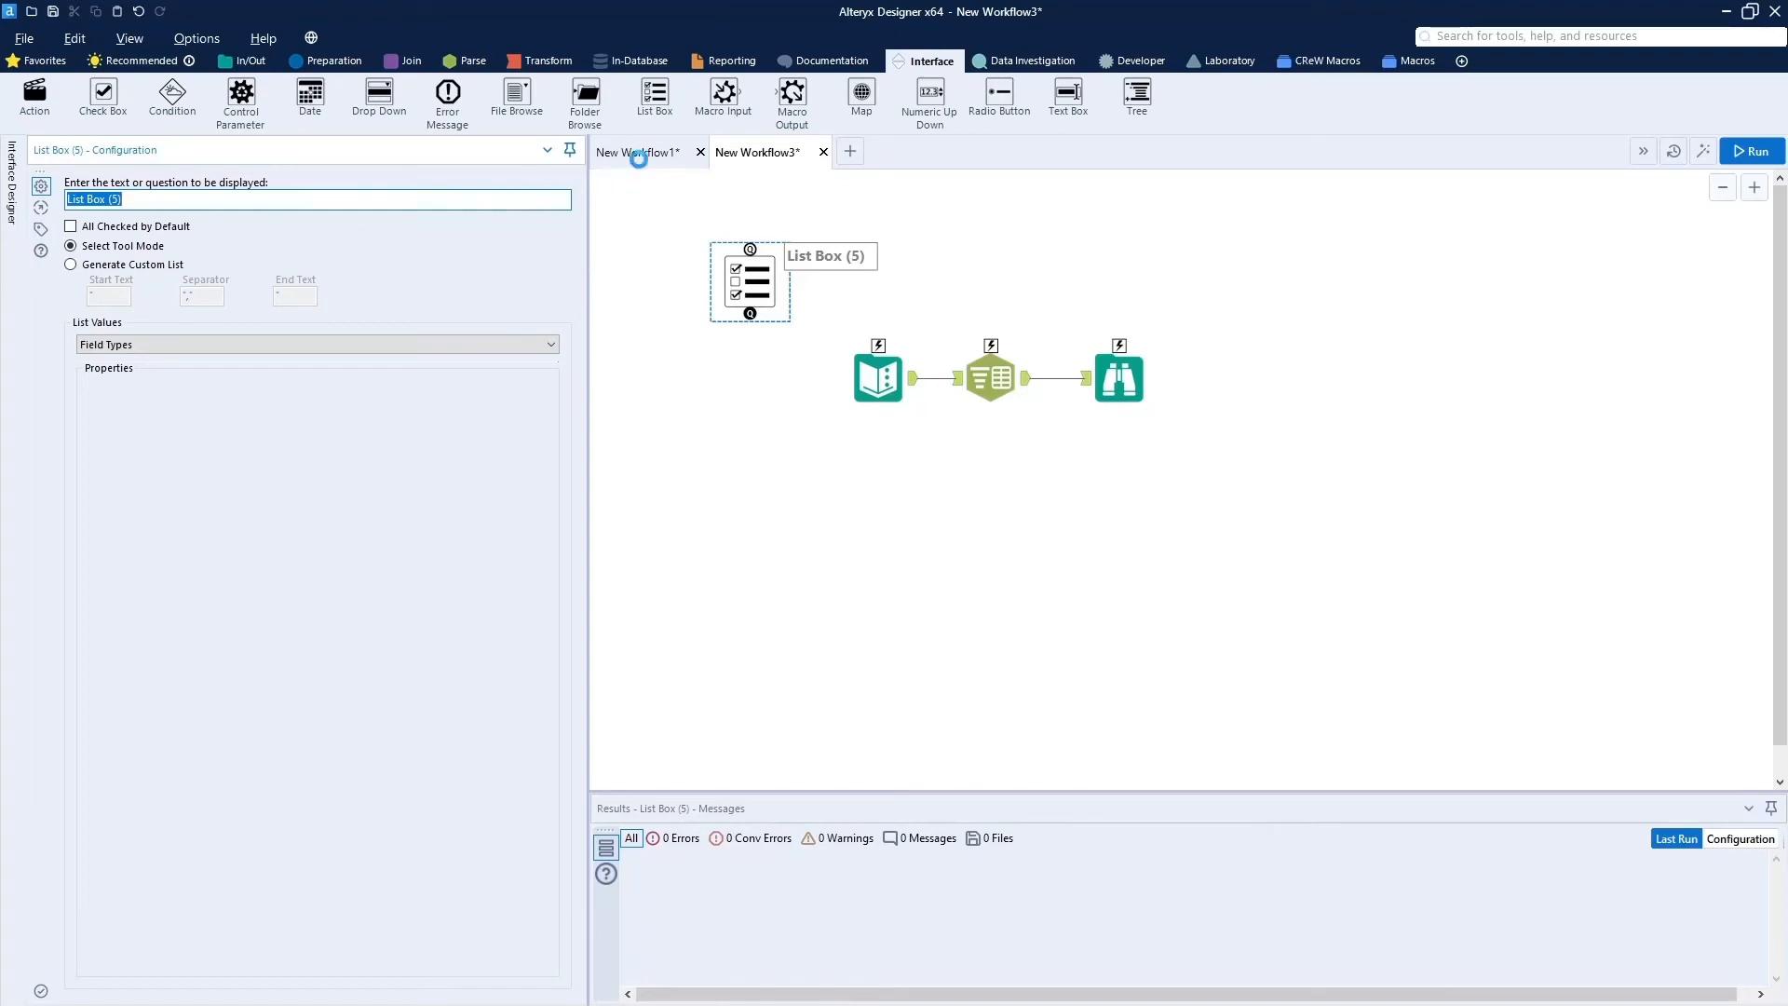
{"action": "left_click", "coordinate": [860, 374]}
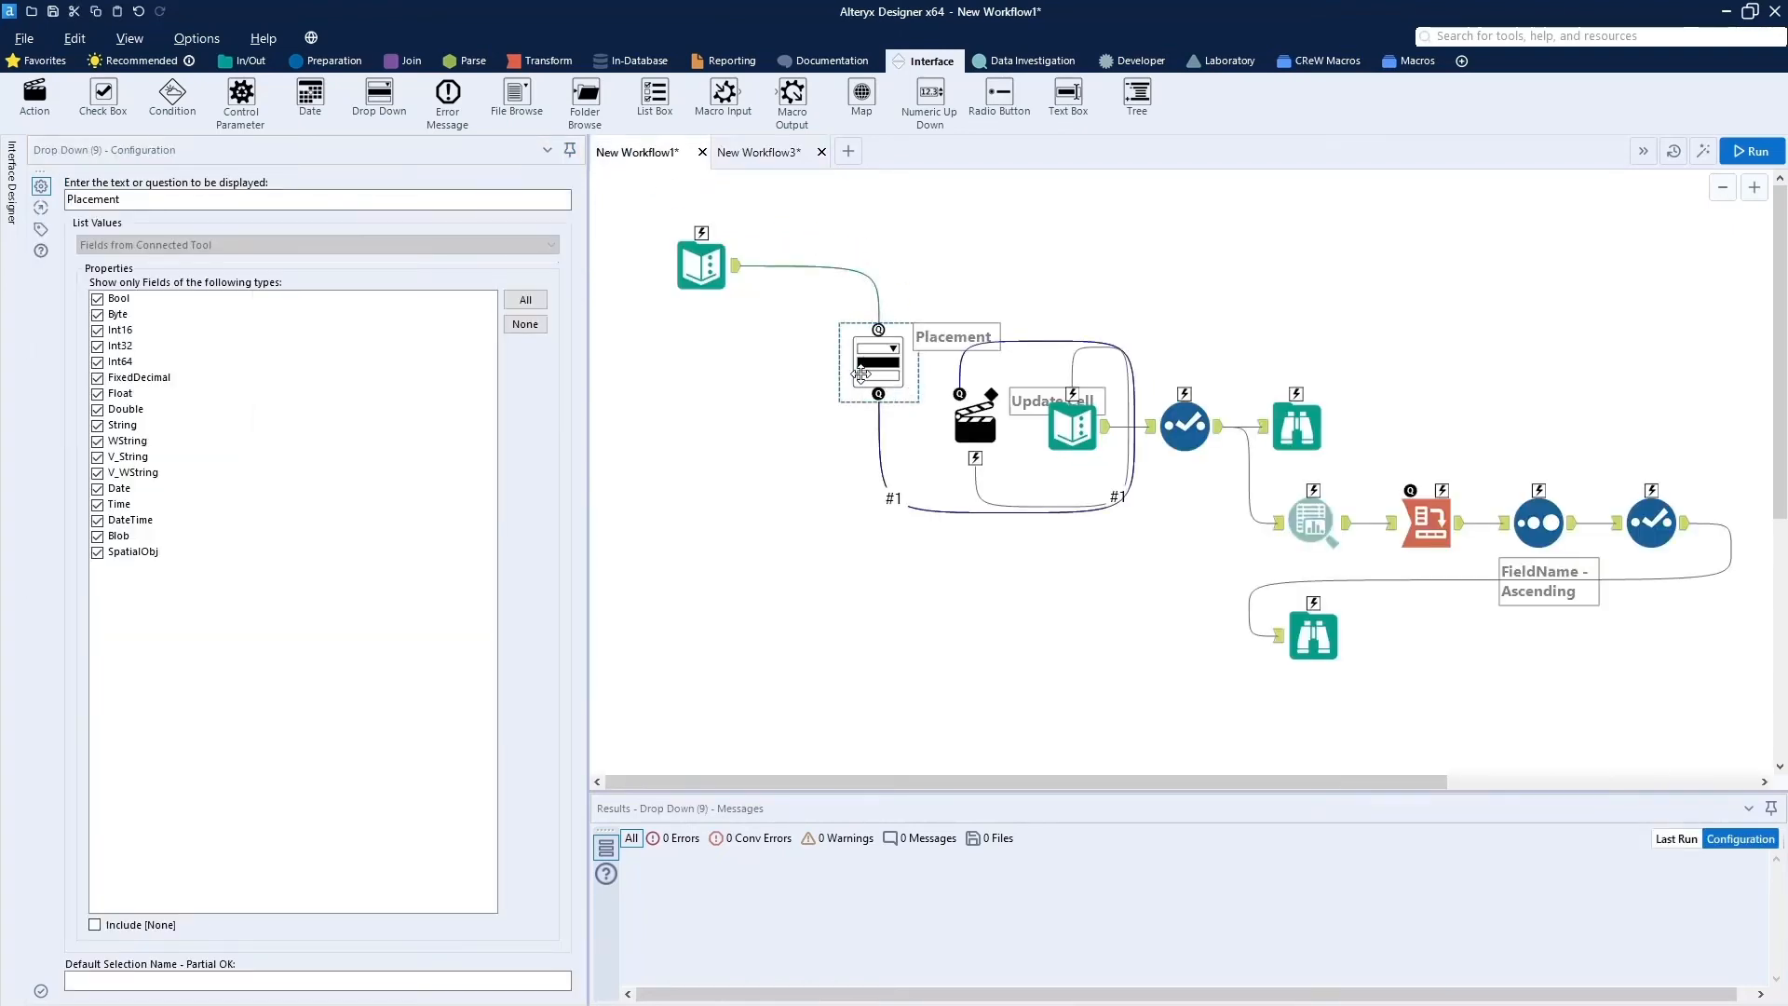
{"action": "left_click", "coordinate": [694, 267]}
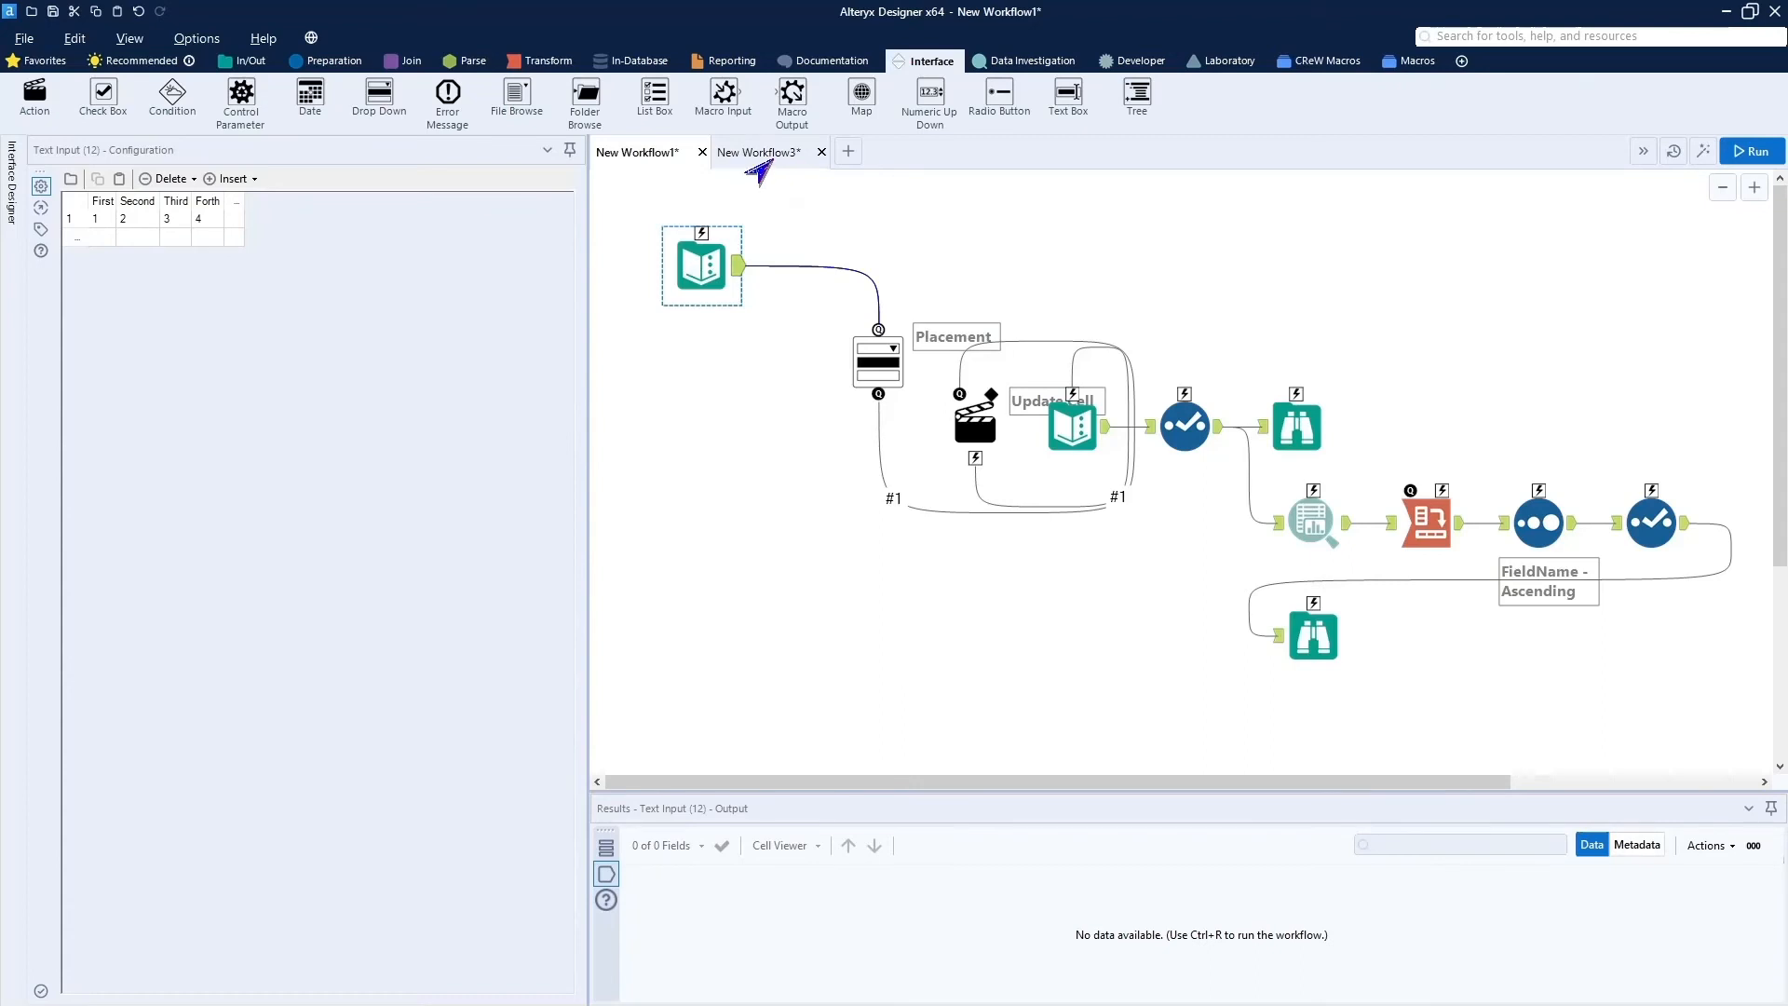
{"action": "left_click", "coordinate": [756, 153]}
{"action": "left_click", "coordinate": [633, 216]}
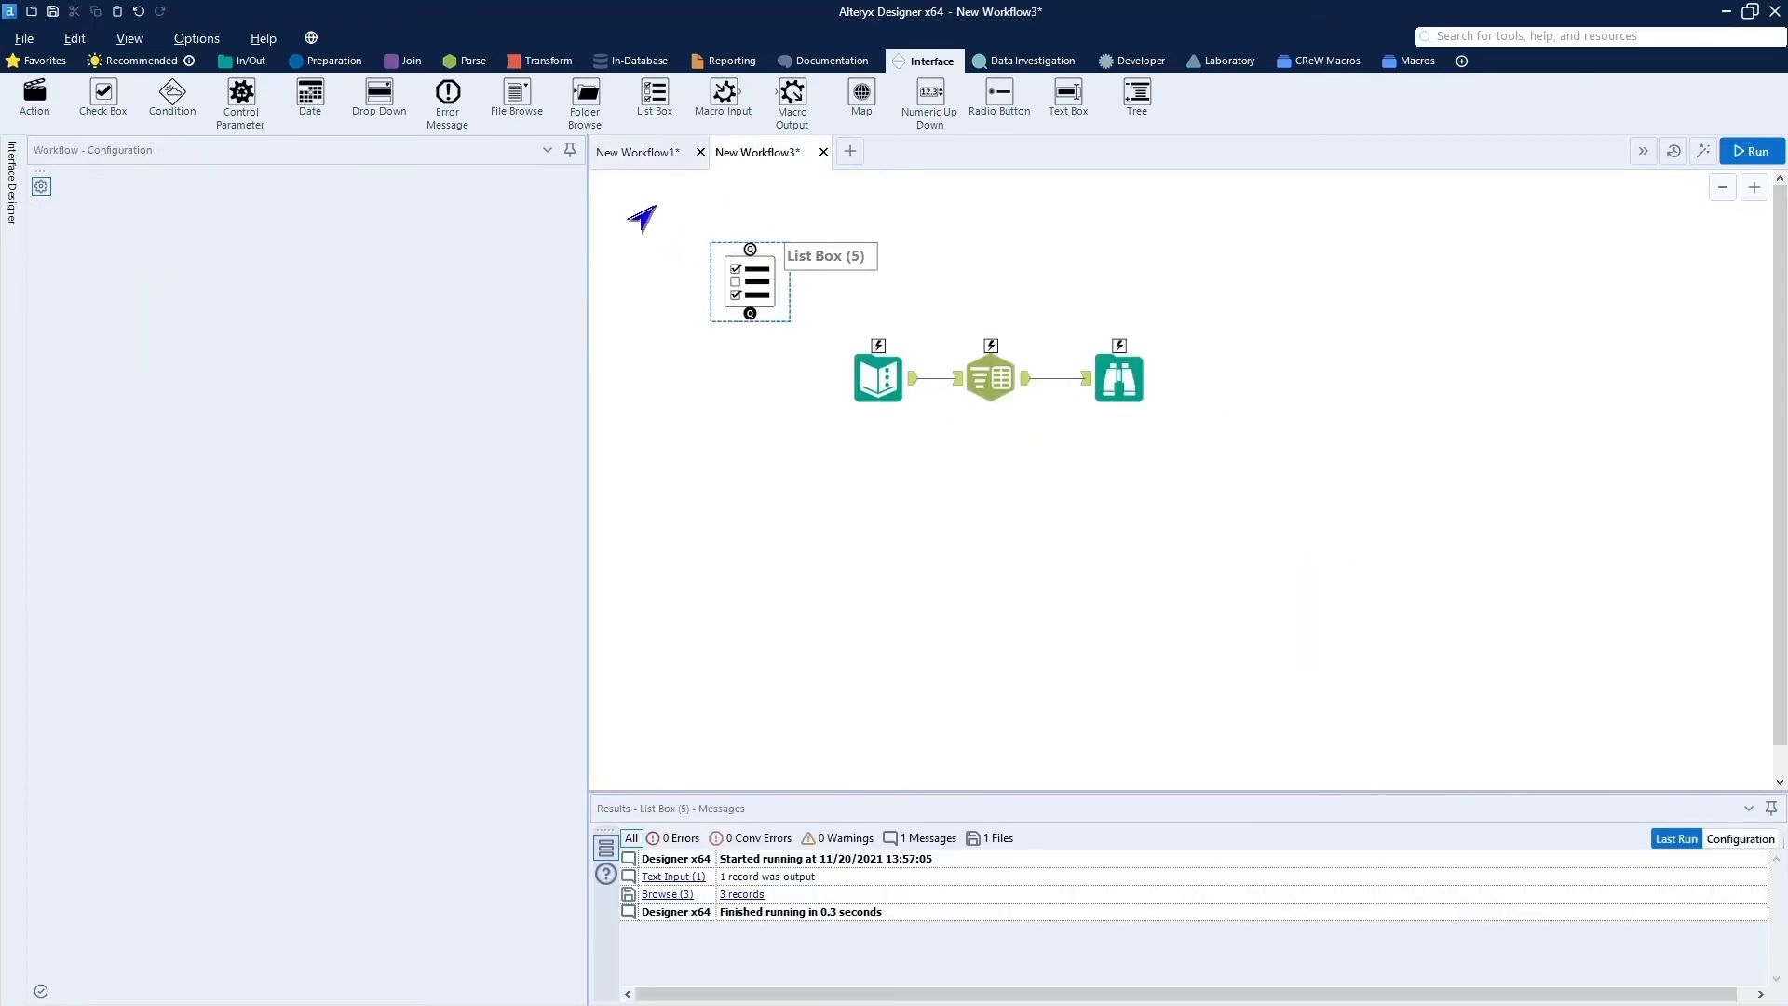
{"action": "right_click", "coordinate": [775, 485]}
{"action": "left_click", "coordinate": [790, 498]}
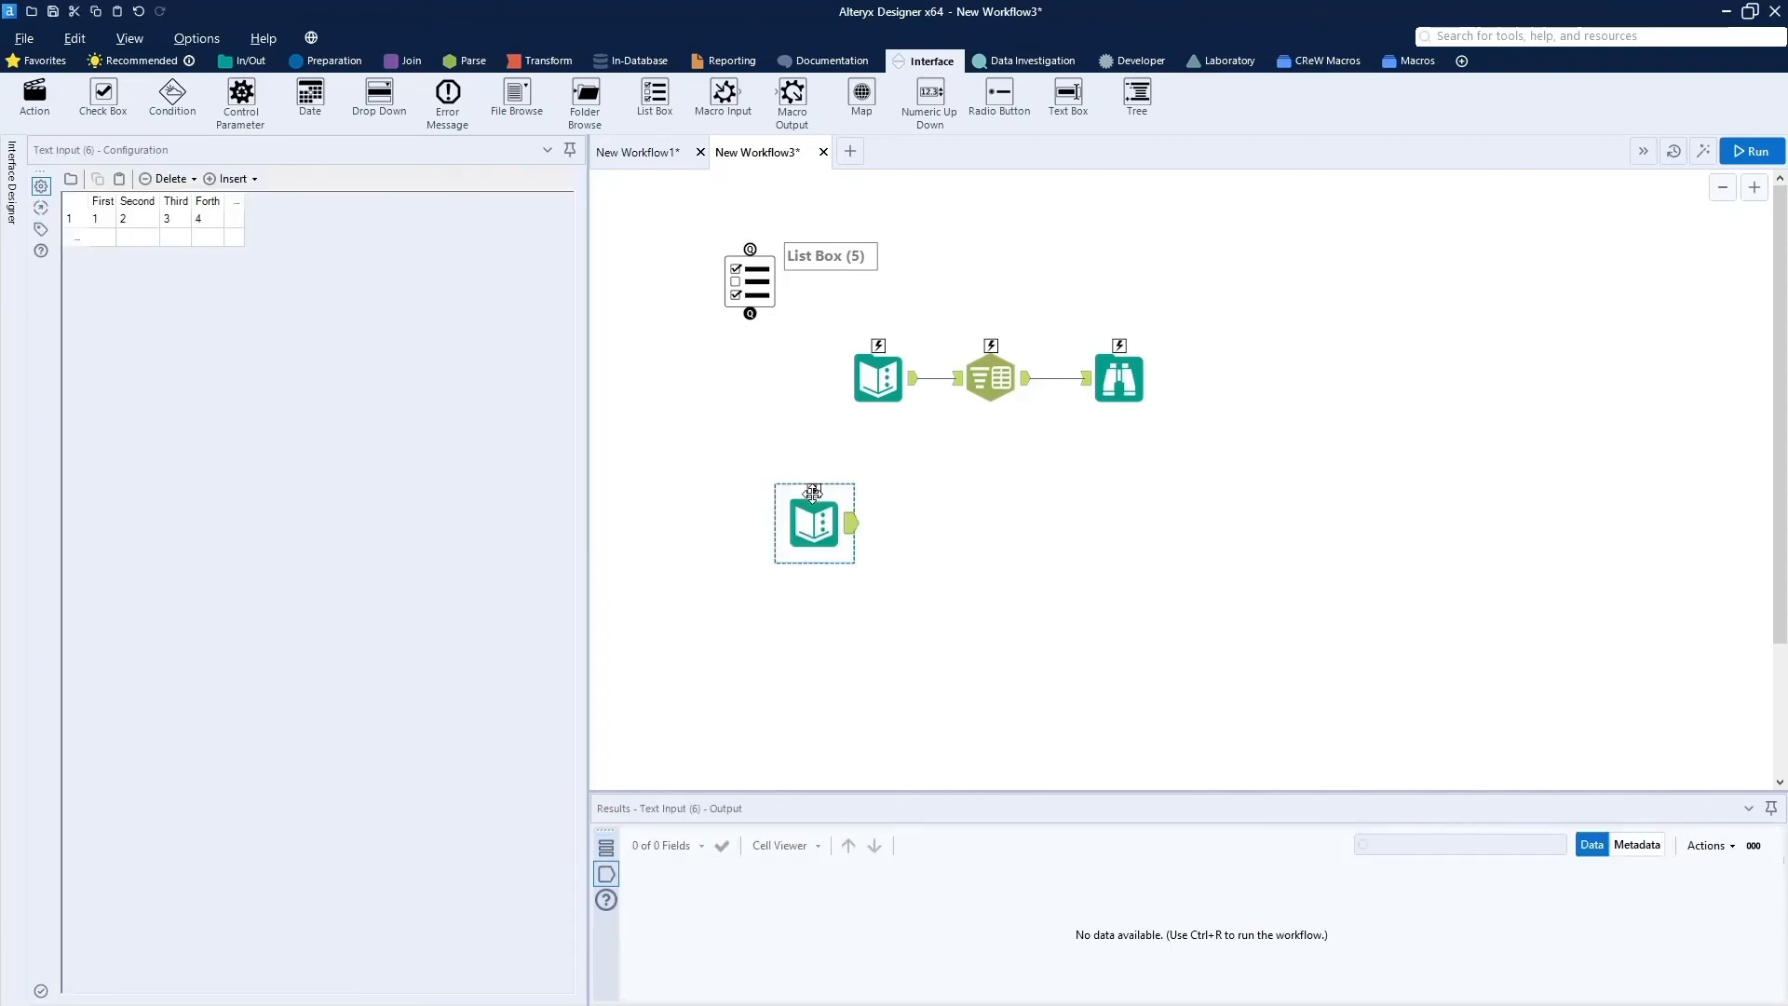
{"action": "left_click_drag", "start_coordinate": [794, 524], "coordinate": [735, 293]}
{"action": "left_click_drag", "start_coordinate": [619, 224], "coordinate": [779, 253]}
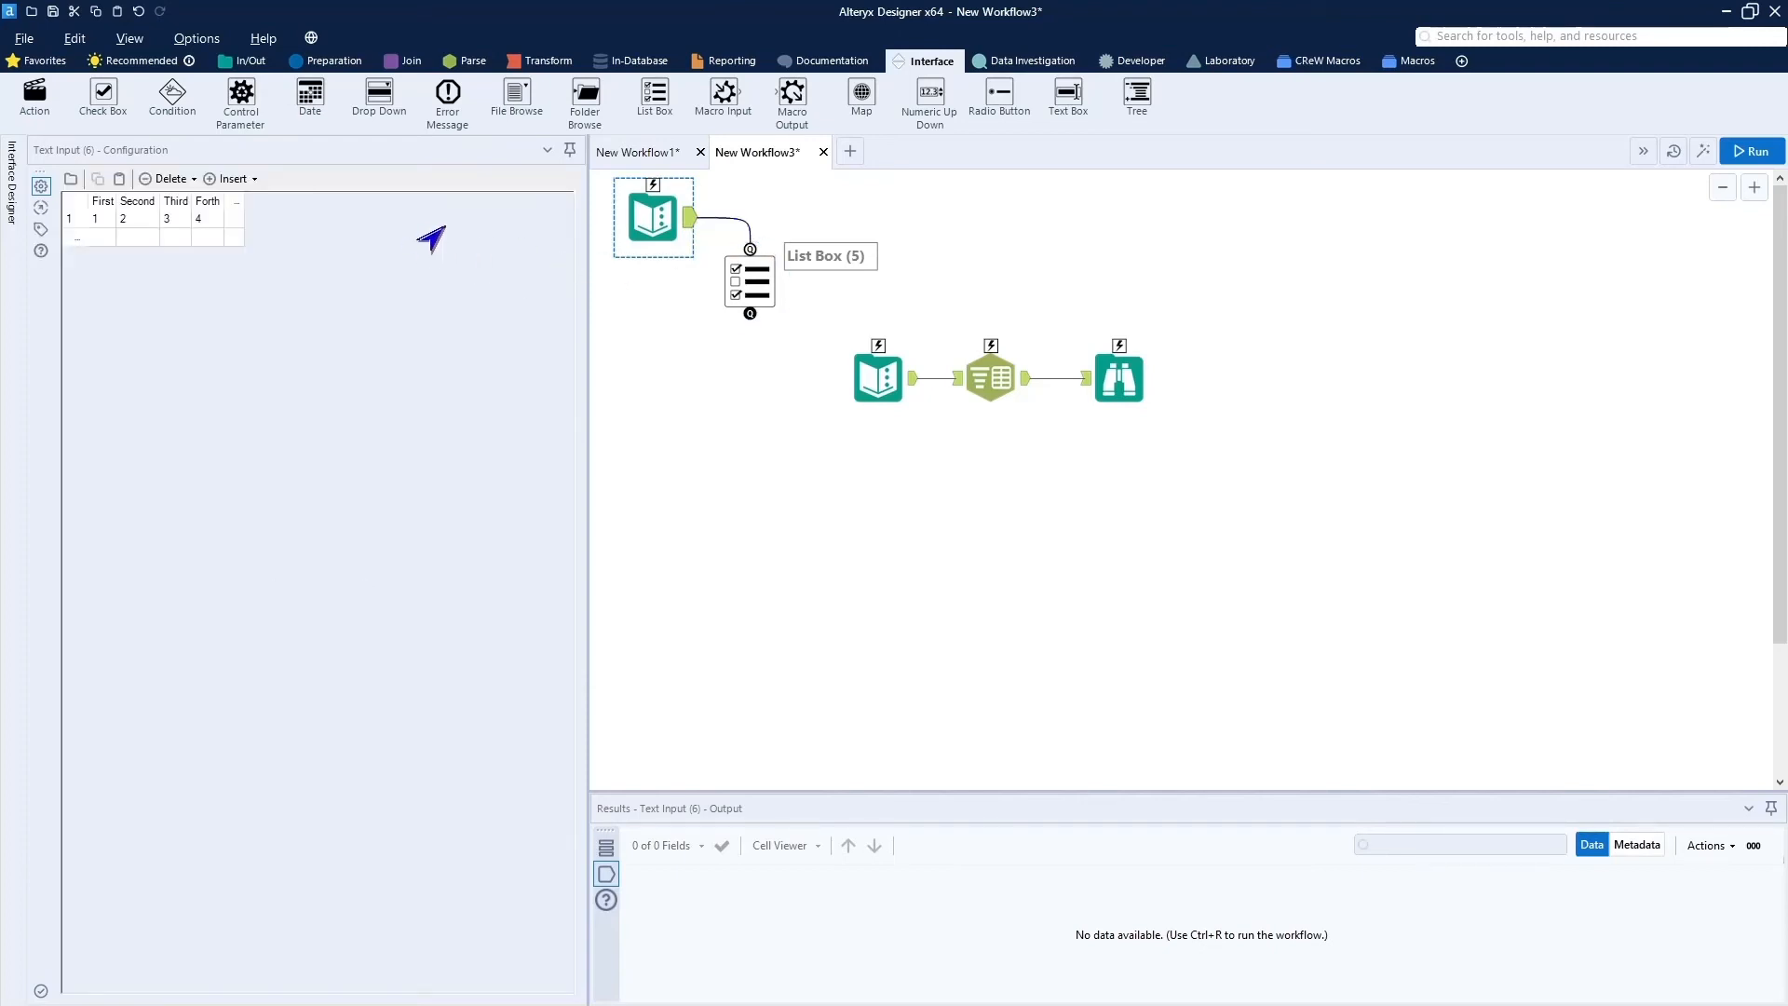
Set the List Box question to Choose any Placements and generate a custom list with a comma separator and empty start and end text.
{"action": "left_click", "coordinate": [749, 284]}
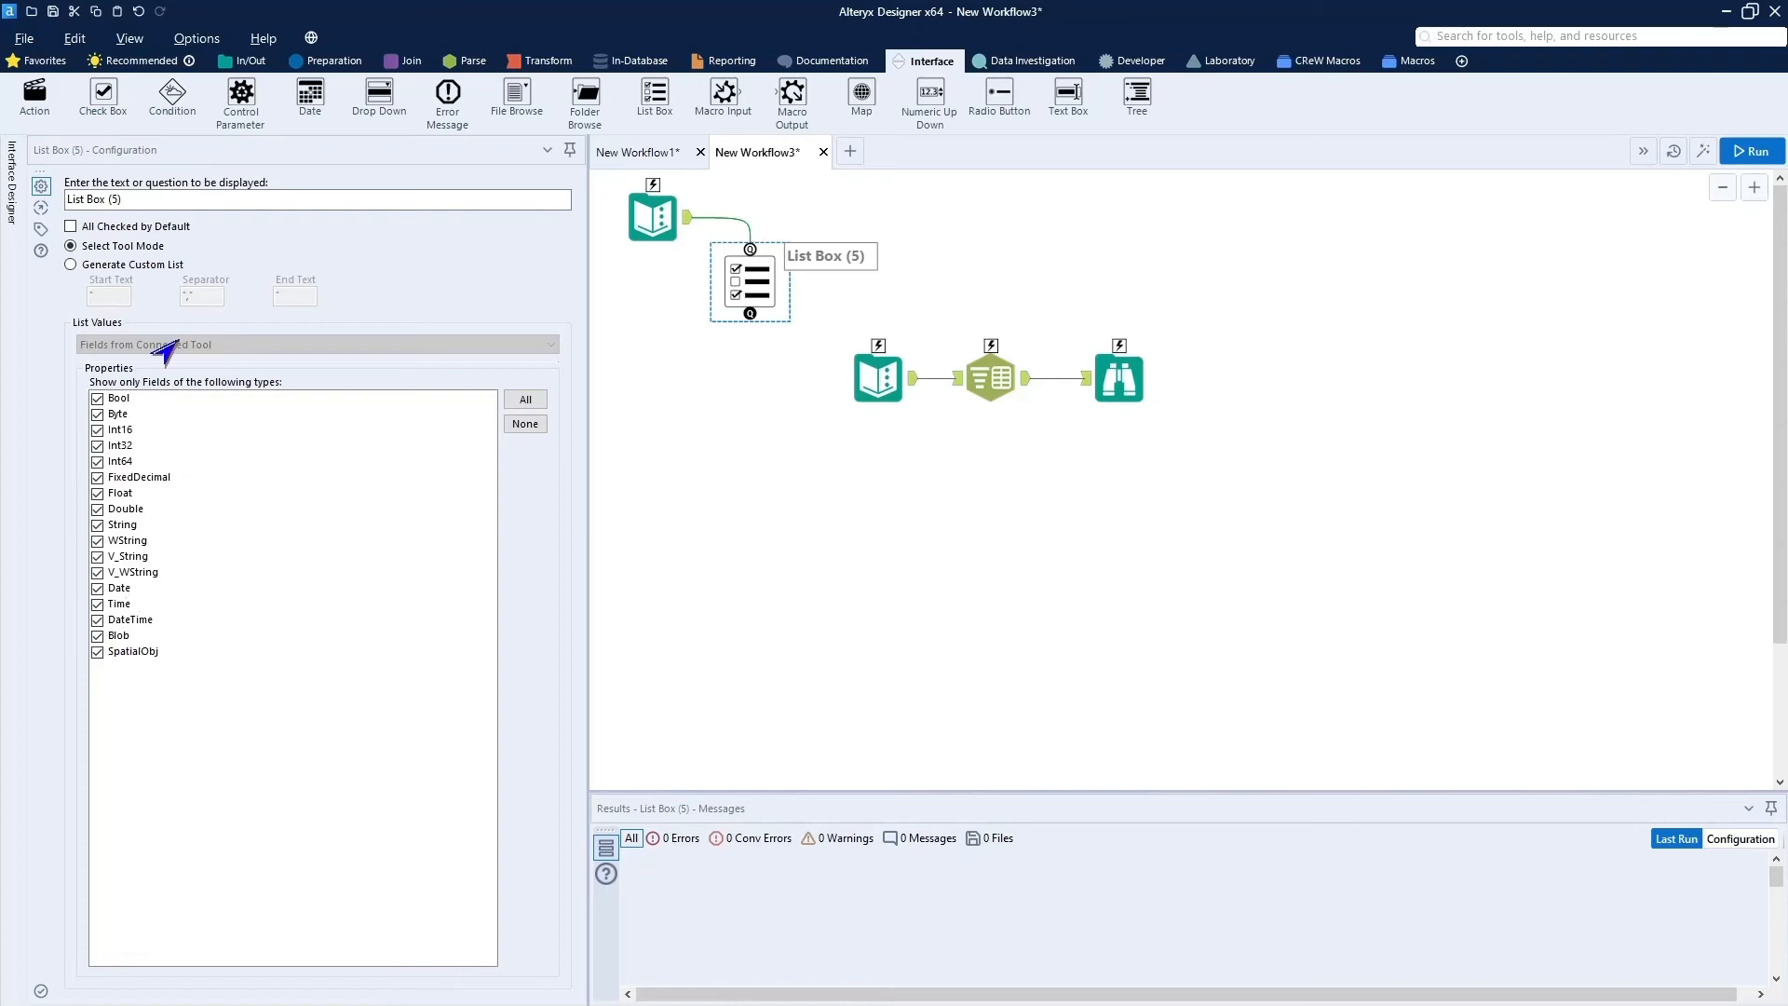
{"action": "left_click", "coordinate": [192, 194]}
{"action": "key", "text": "ctrl+a"}
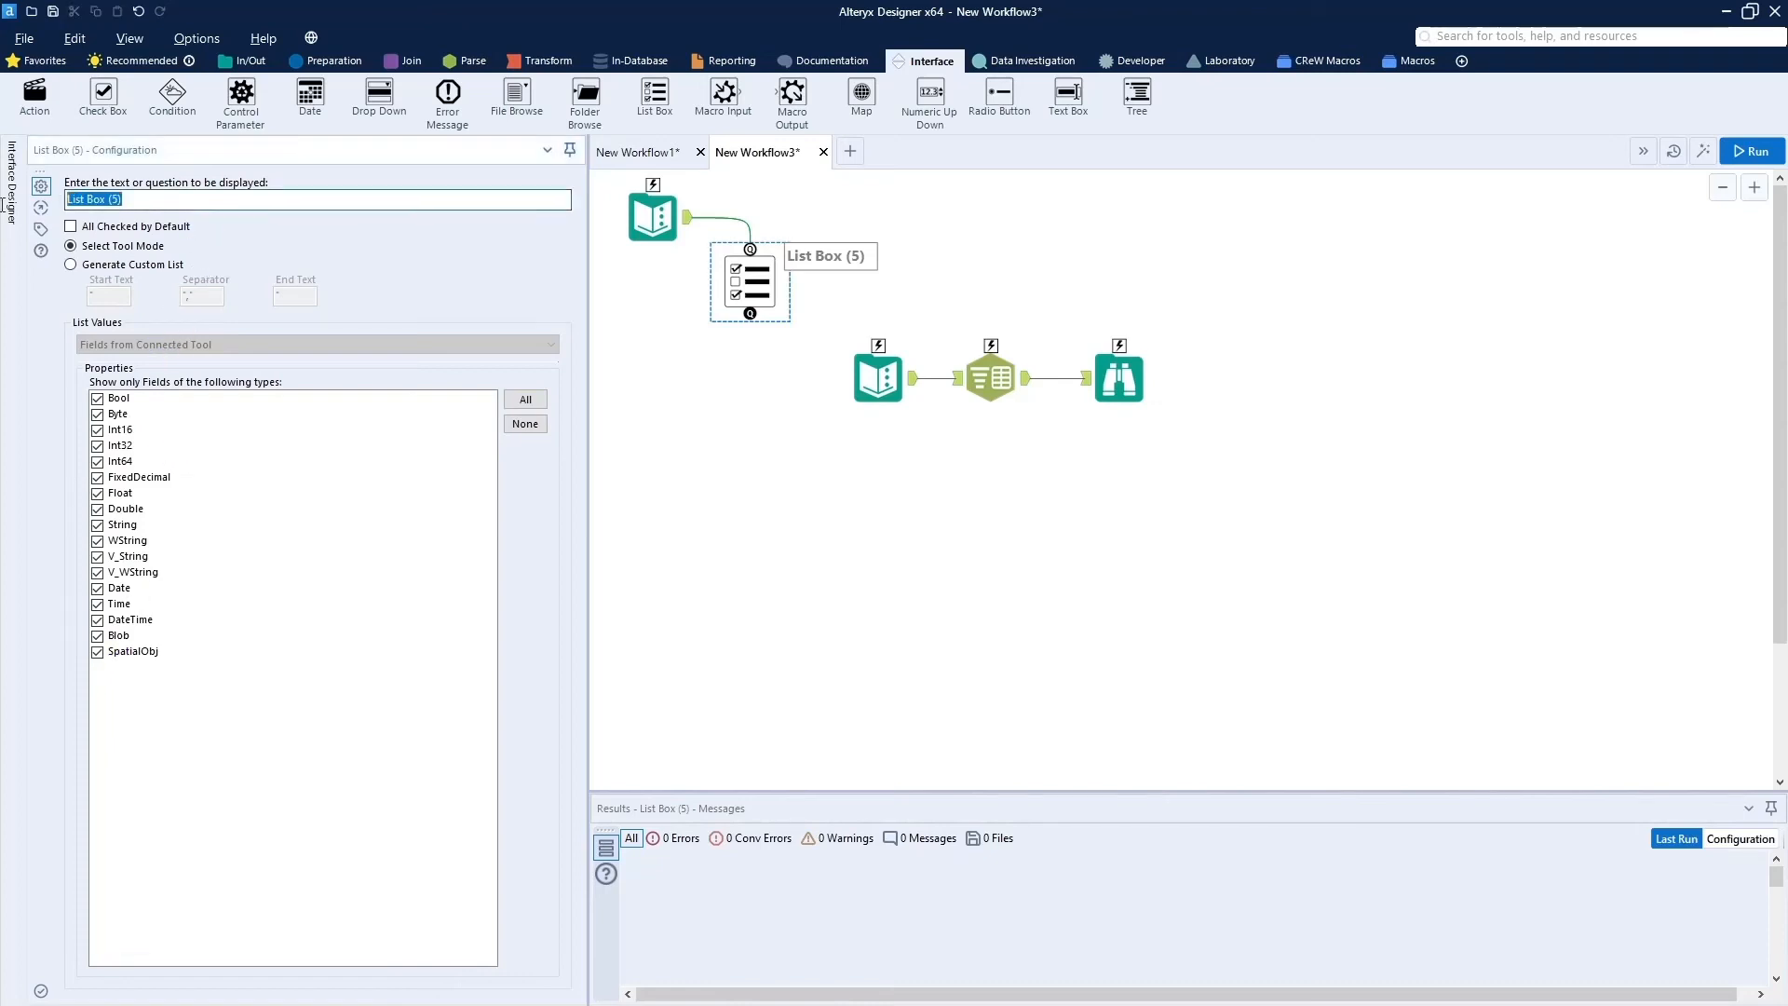
{"action": "type", "text": "Choo"}
{"action": "type", "text": "se all"}
{"action": "key", "text": "BackSpace"}
{"action": "key", "text": "BackSpace"}
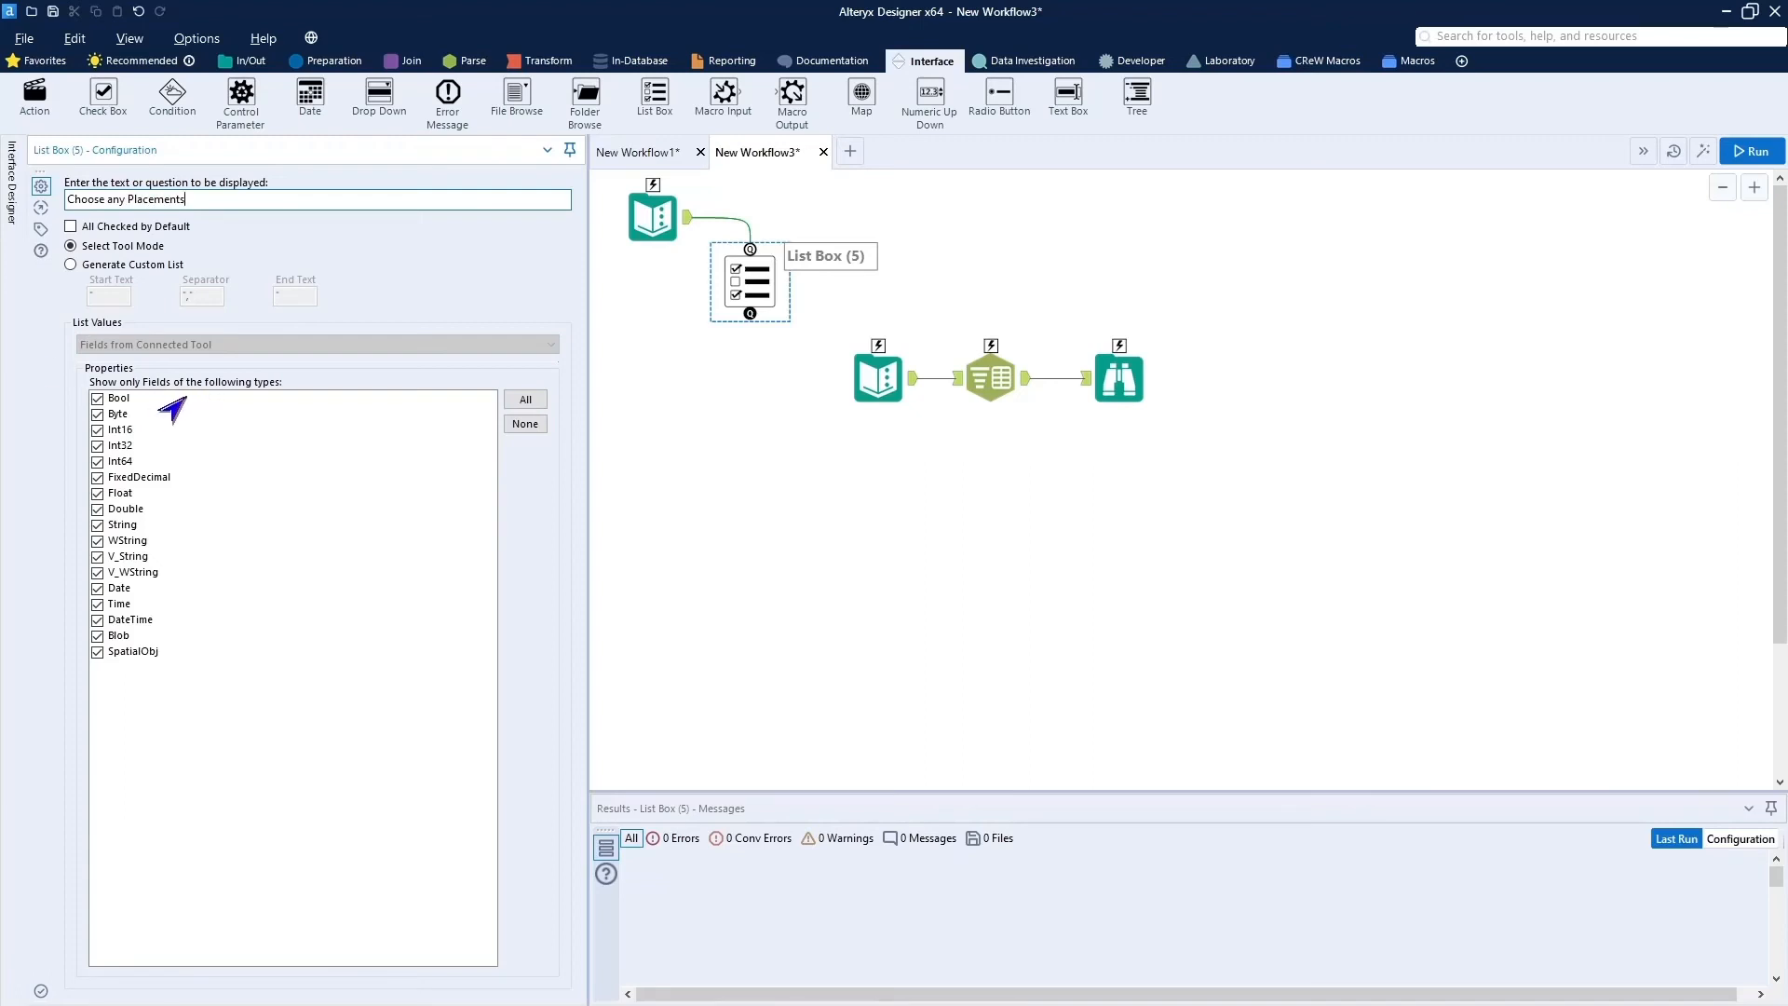
{"action": "left_click", "coordinate": [70, 265]}
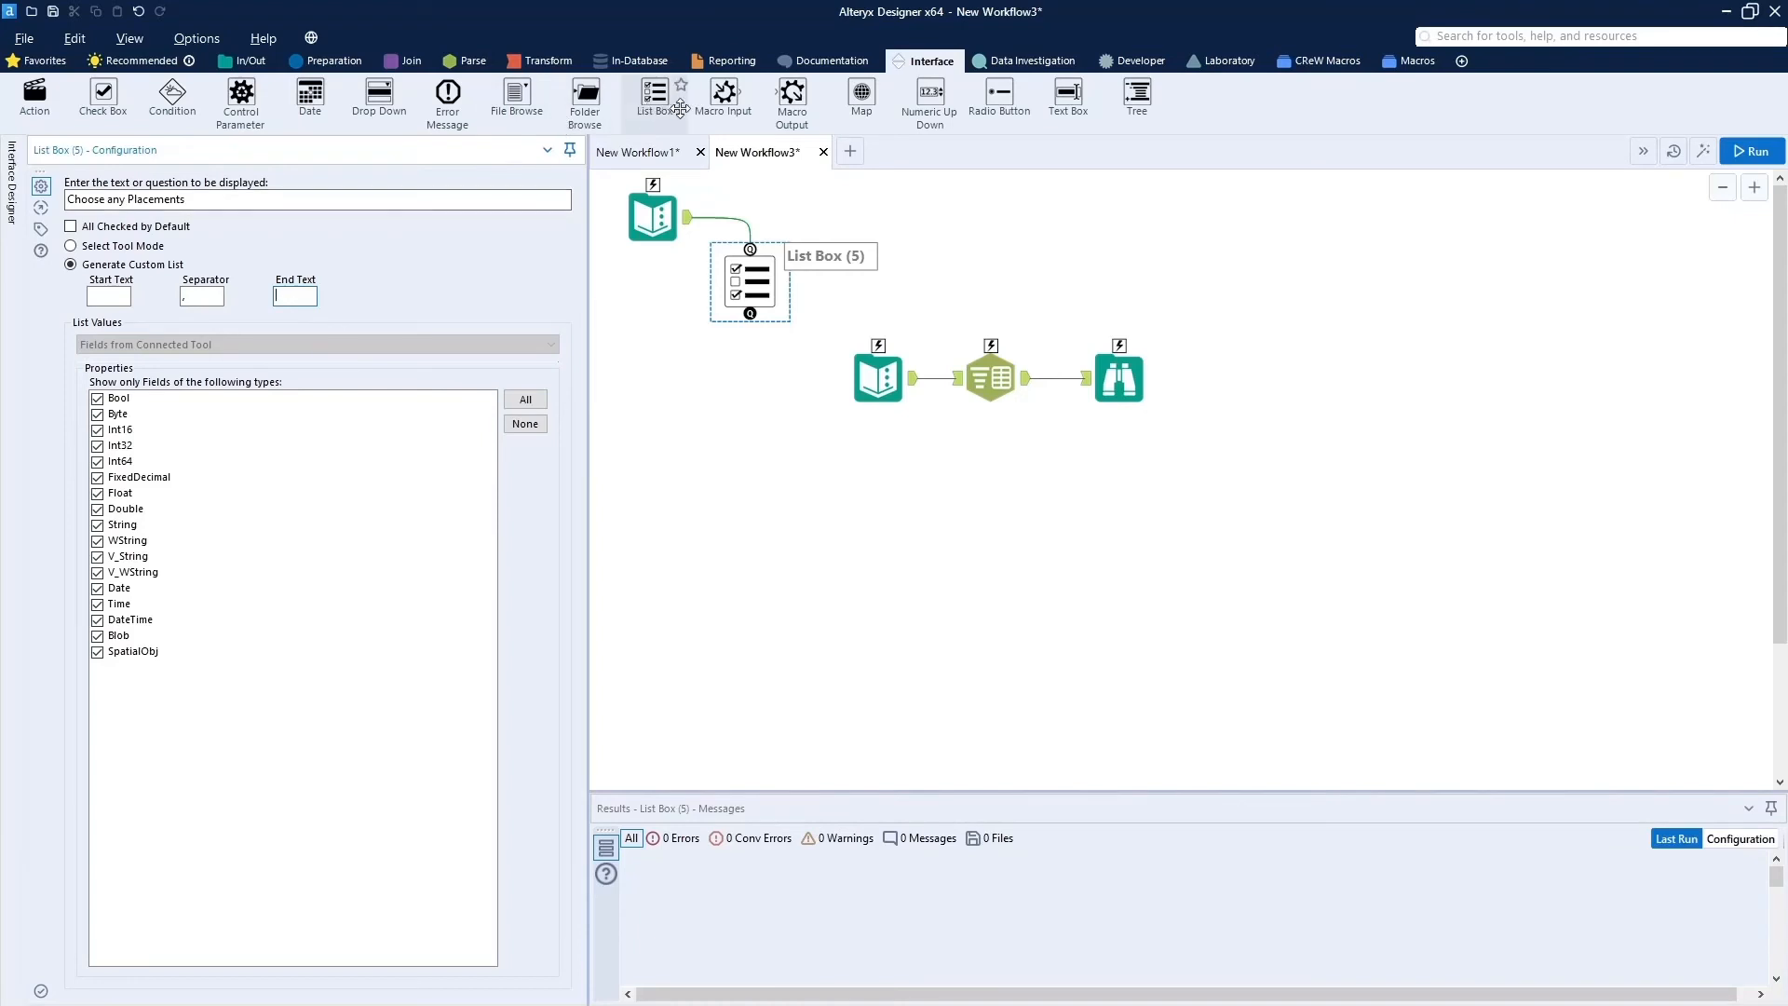
Link the List Box to the myValues Text Input through an Action tool that updates the a,b,c data value.
{"action": "left_click_drag", "start_coordinate": [34, 93], "coordinate": [880, 380]}
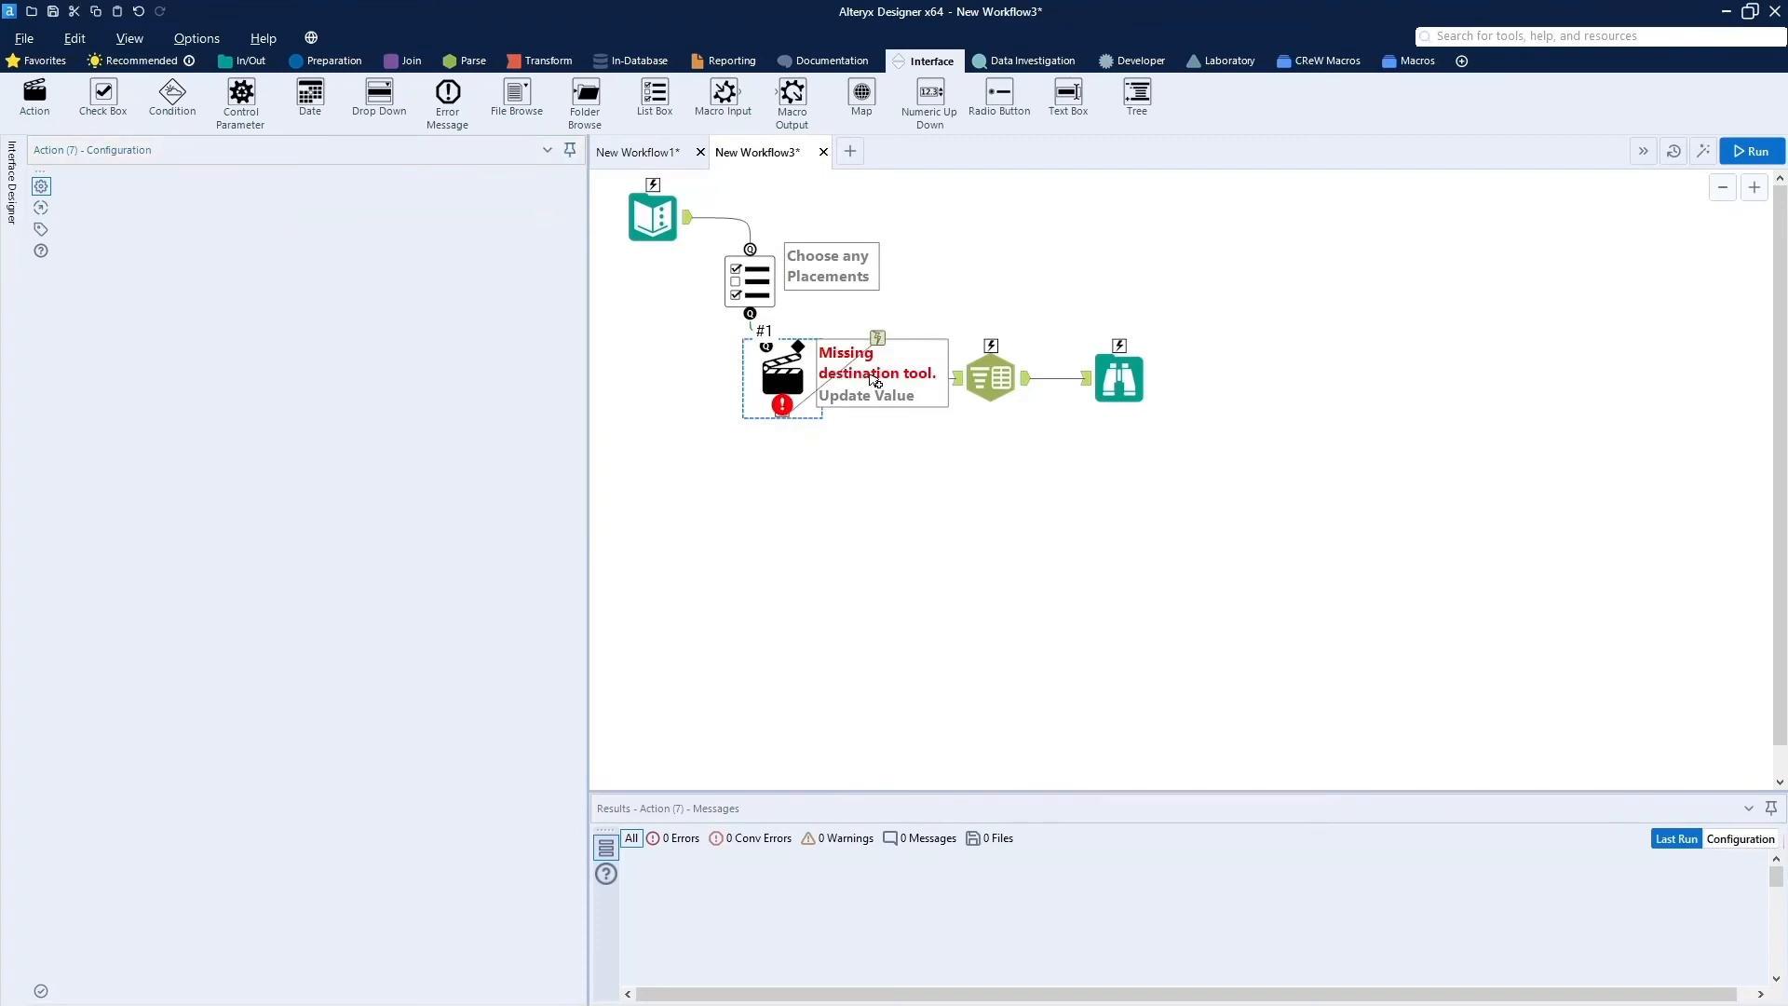
{"action": "left_click", "coordinate": [95, 276]}
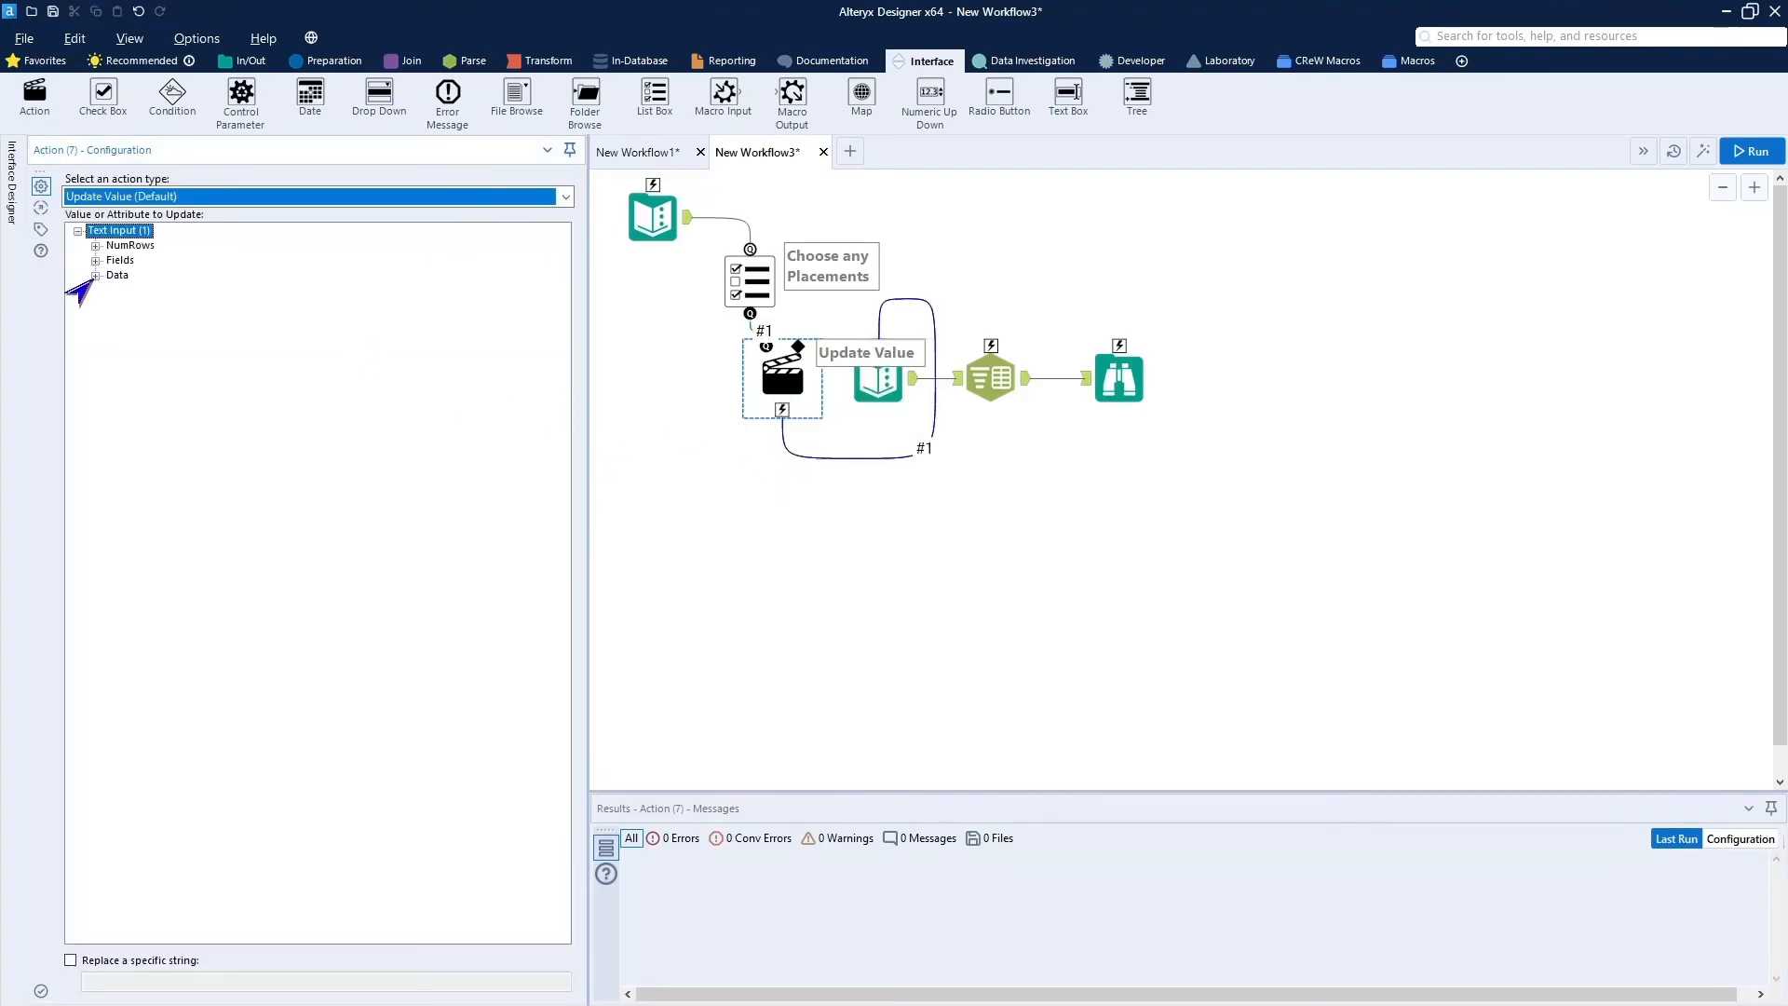
{"action": "left_click", "coordinate": [95, 277]}
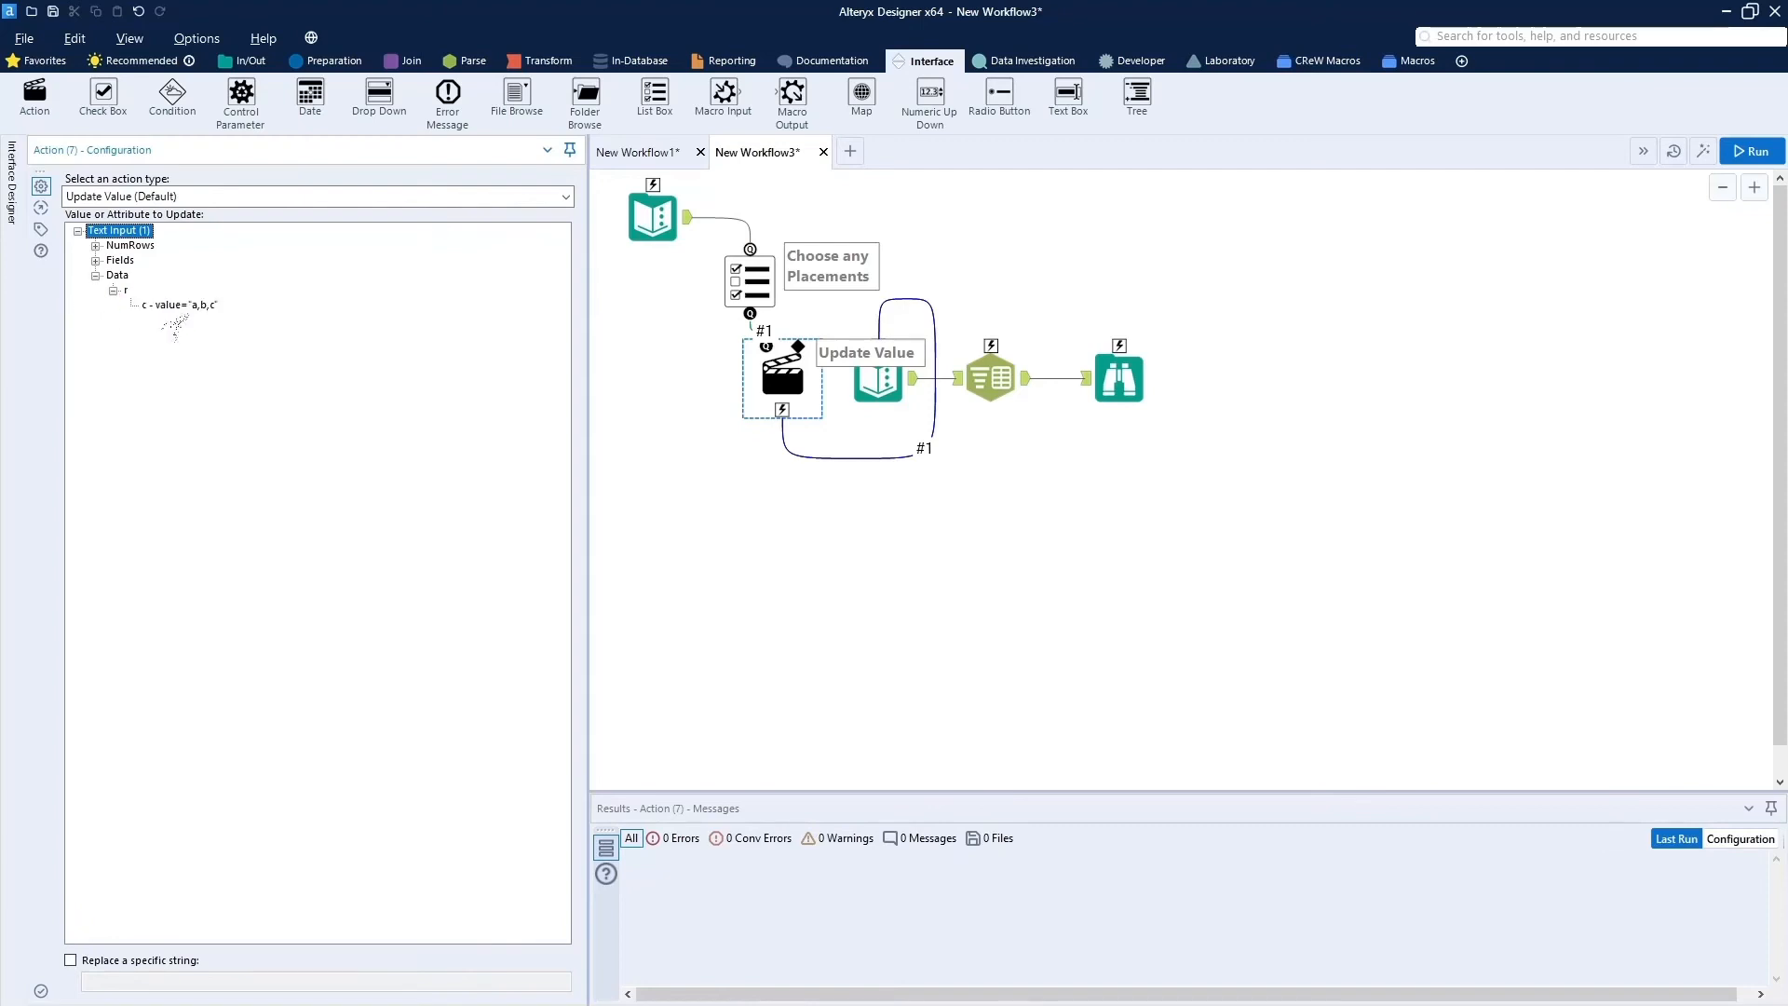
{"action": "left_click", "coordinate": [191, 307]}
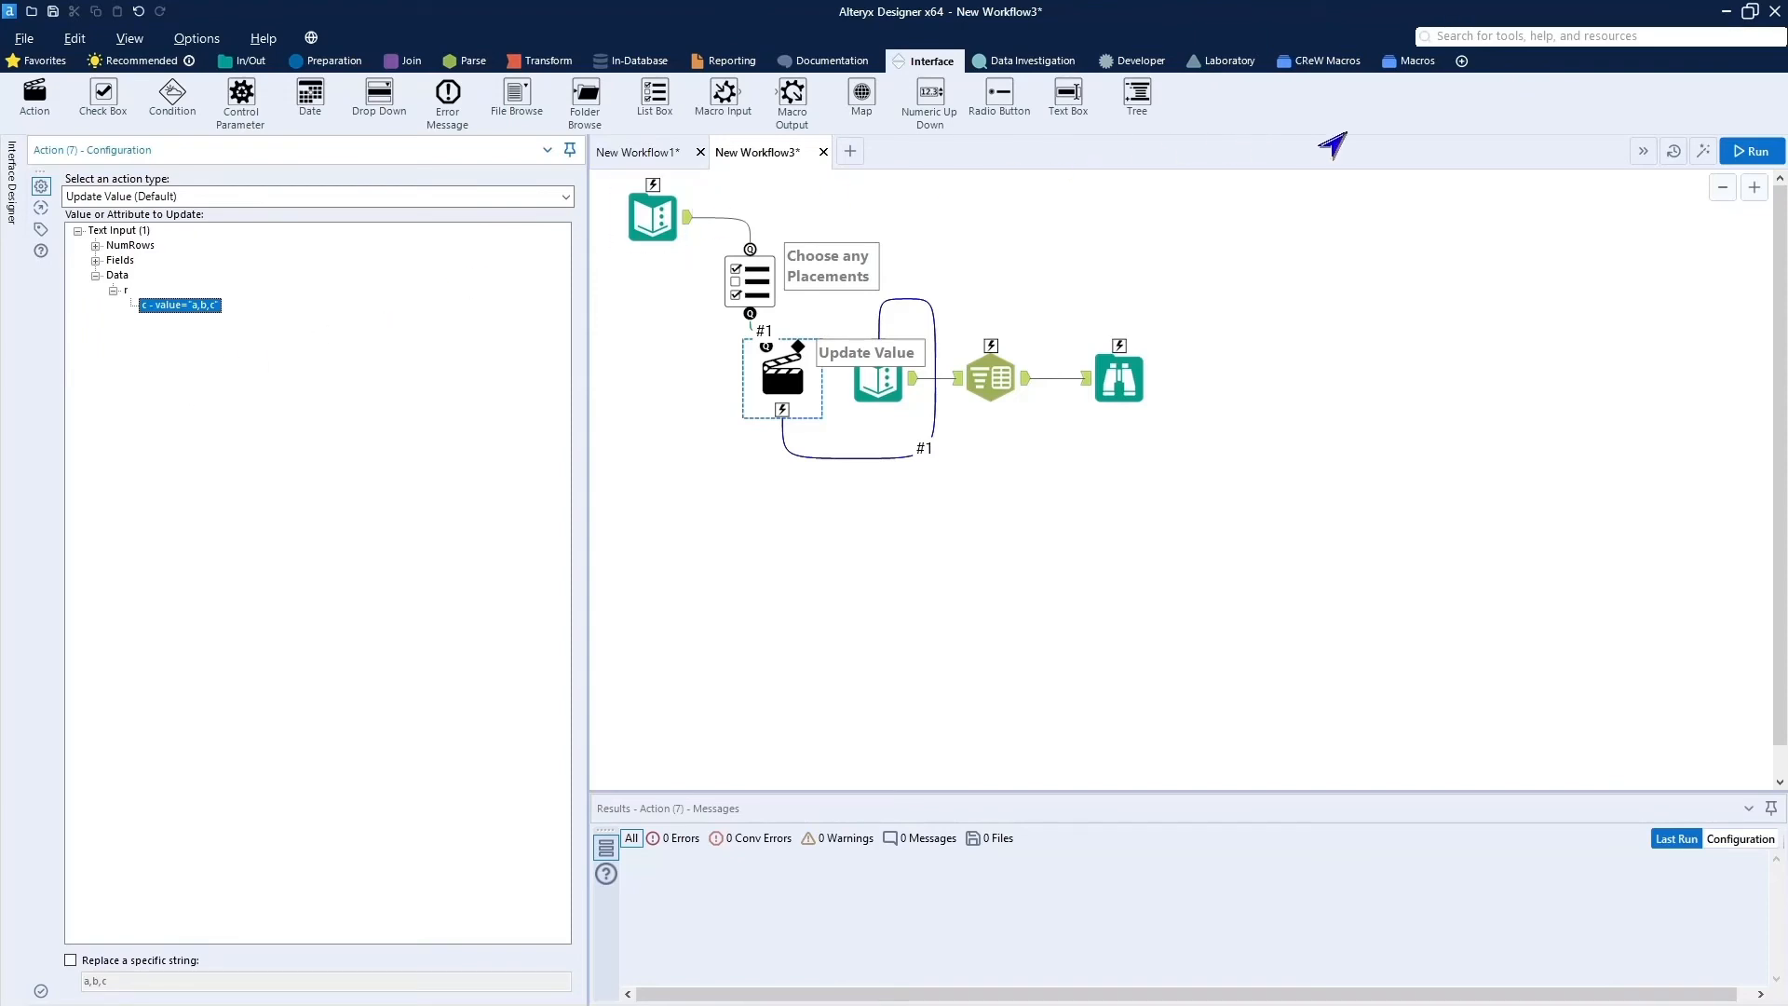
Test the analytic app with only First and Third checked, then dismiss the app results and exit.
{"action": "left_click", "coordinate": [1699, 158]}
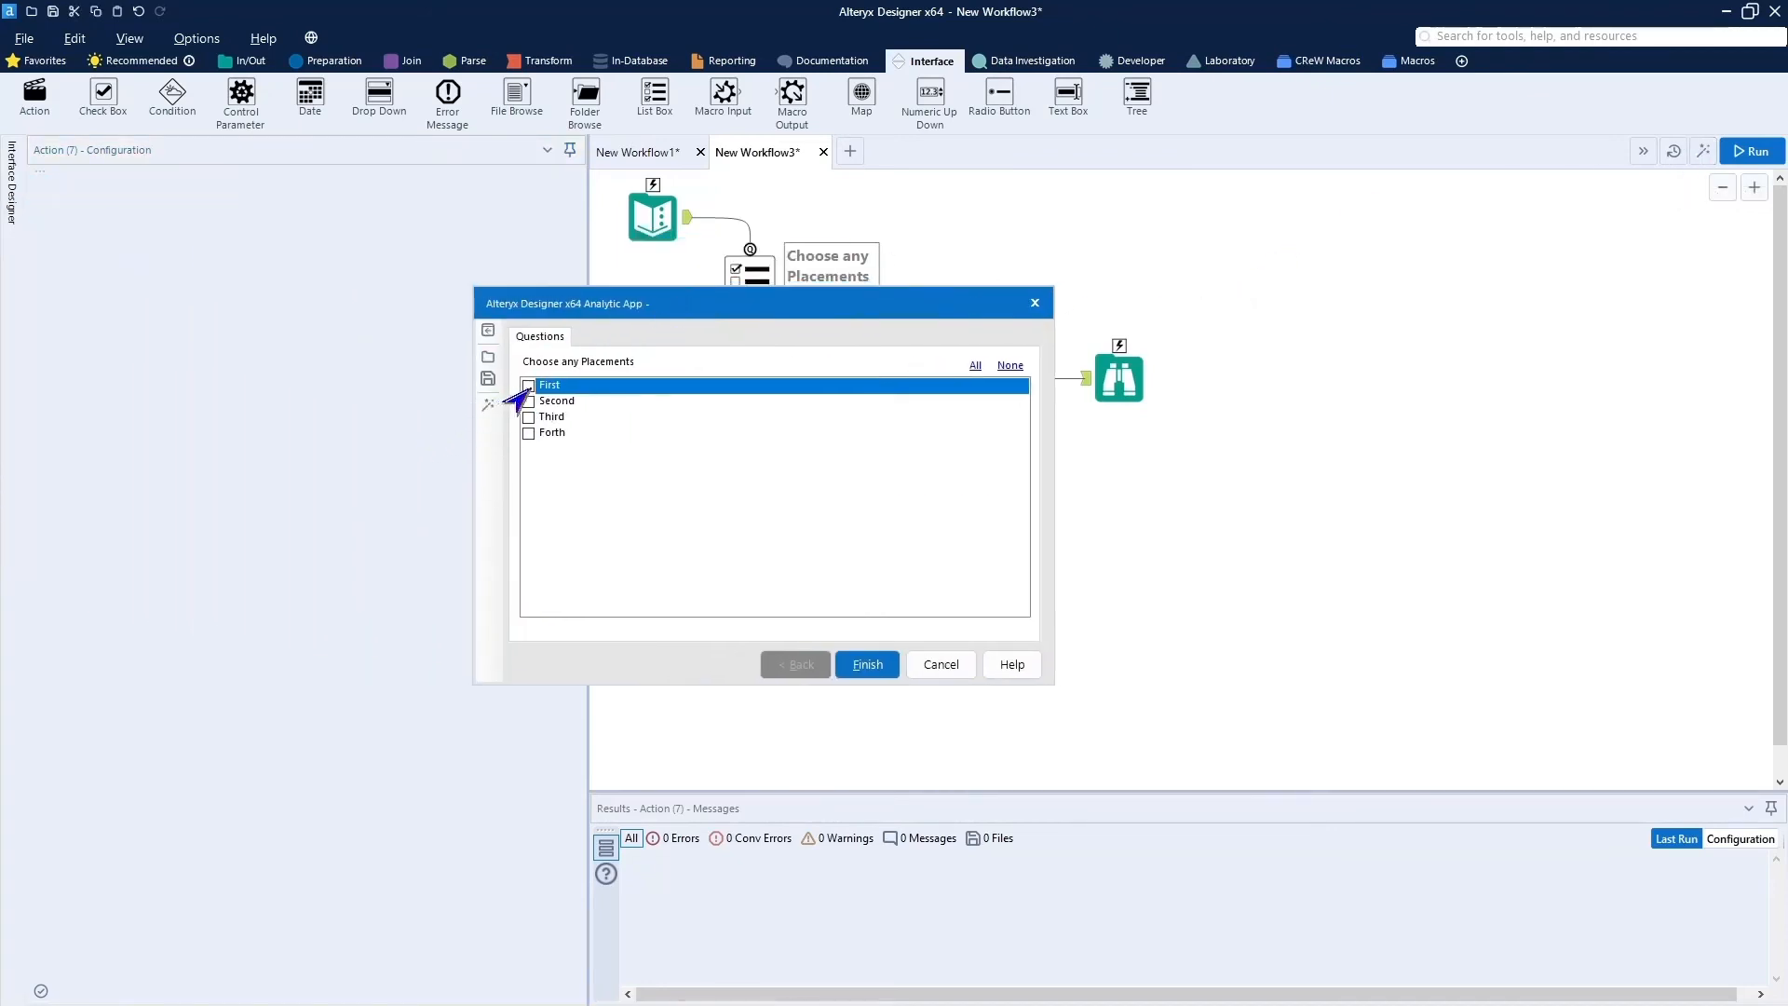
{"action": "left_click", "coordinate": [528, 401]}
{"action": "left_click", "coordinate": [528, 417]}
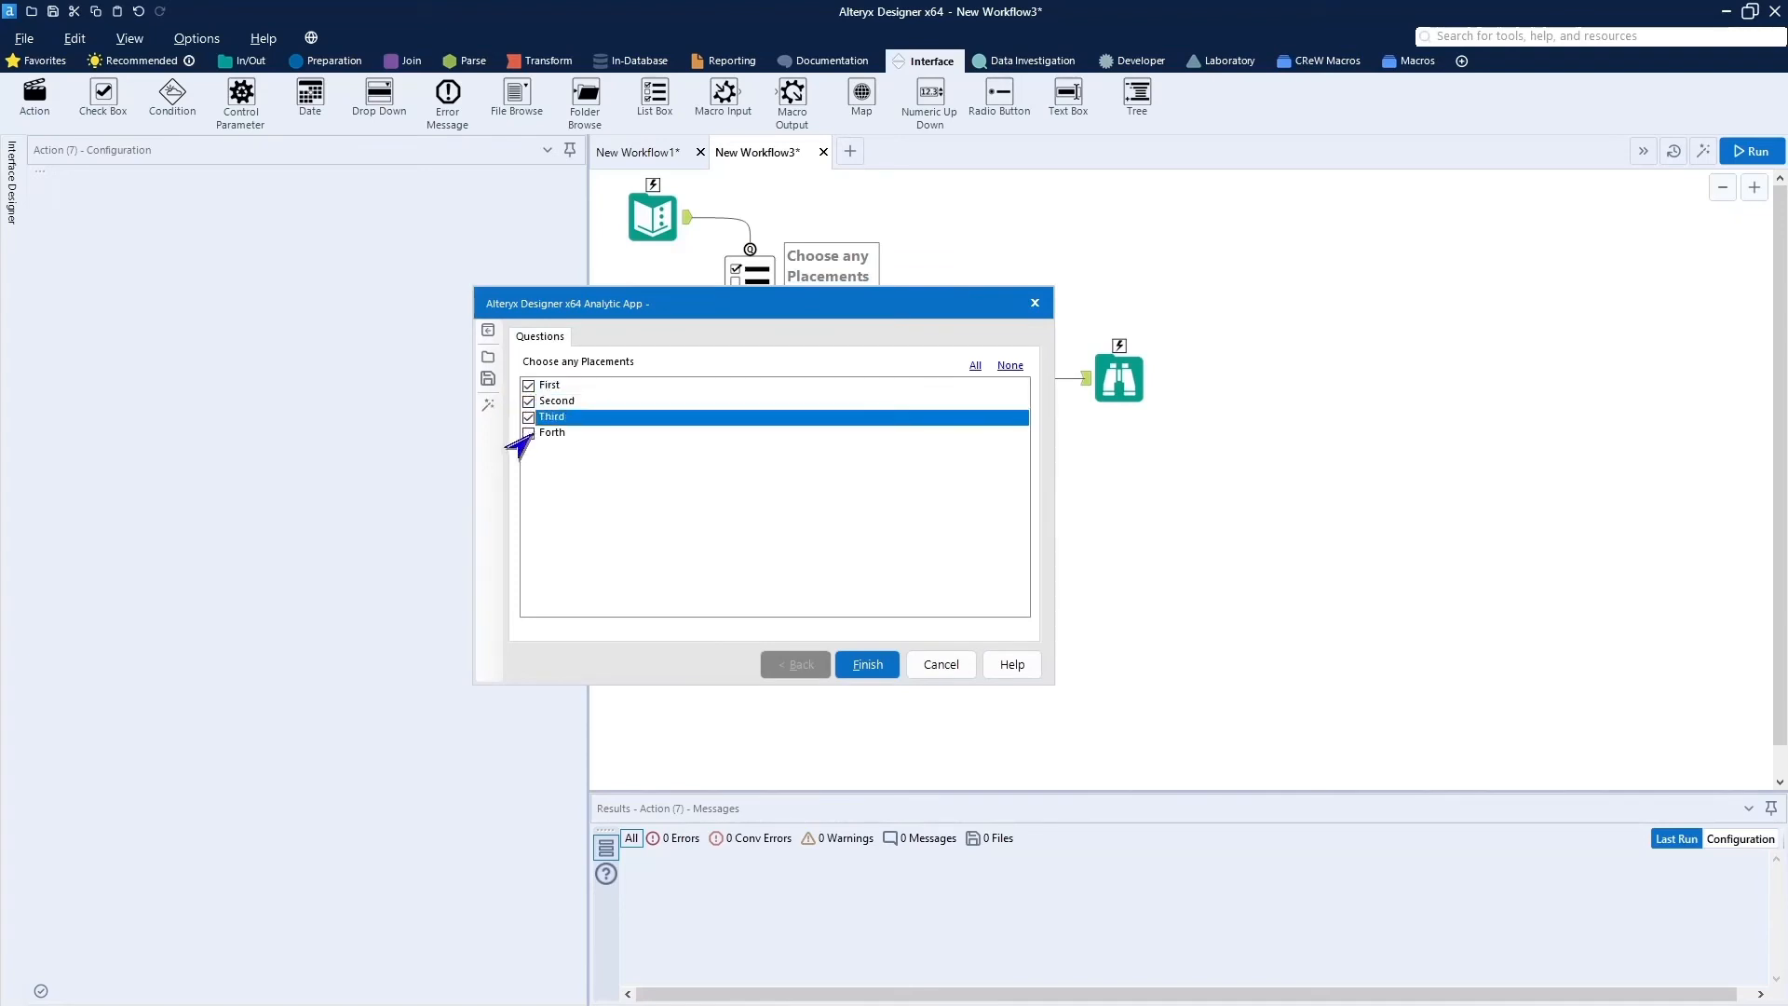
{"action": "left_click", "coordinate": [528, 433]}
{"action": "left_click", "coordinate": [528, 418]}
{"action": "left_click", "coordinate": [528, 402]}
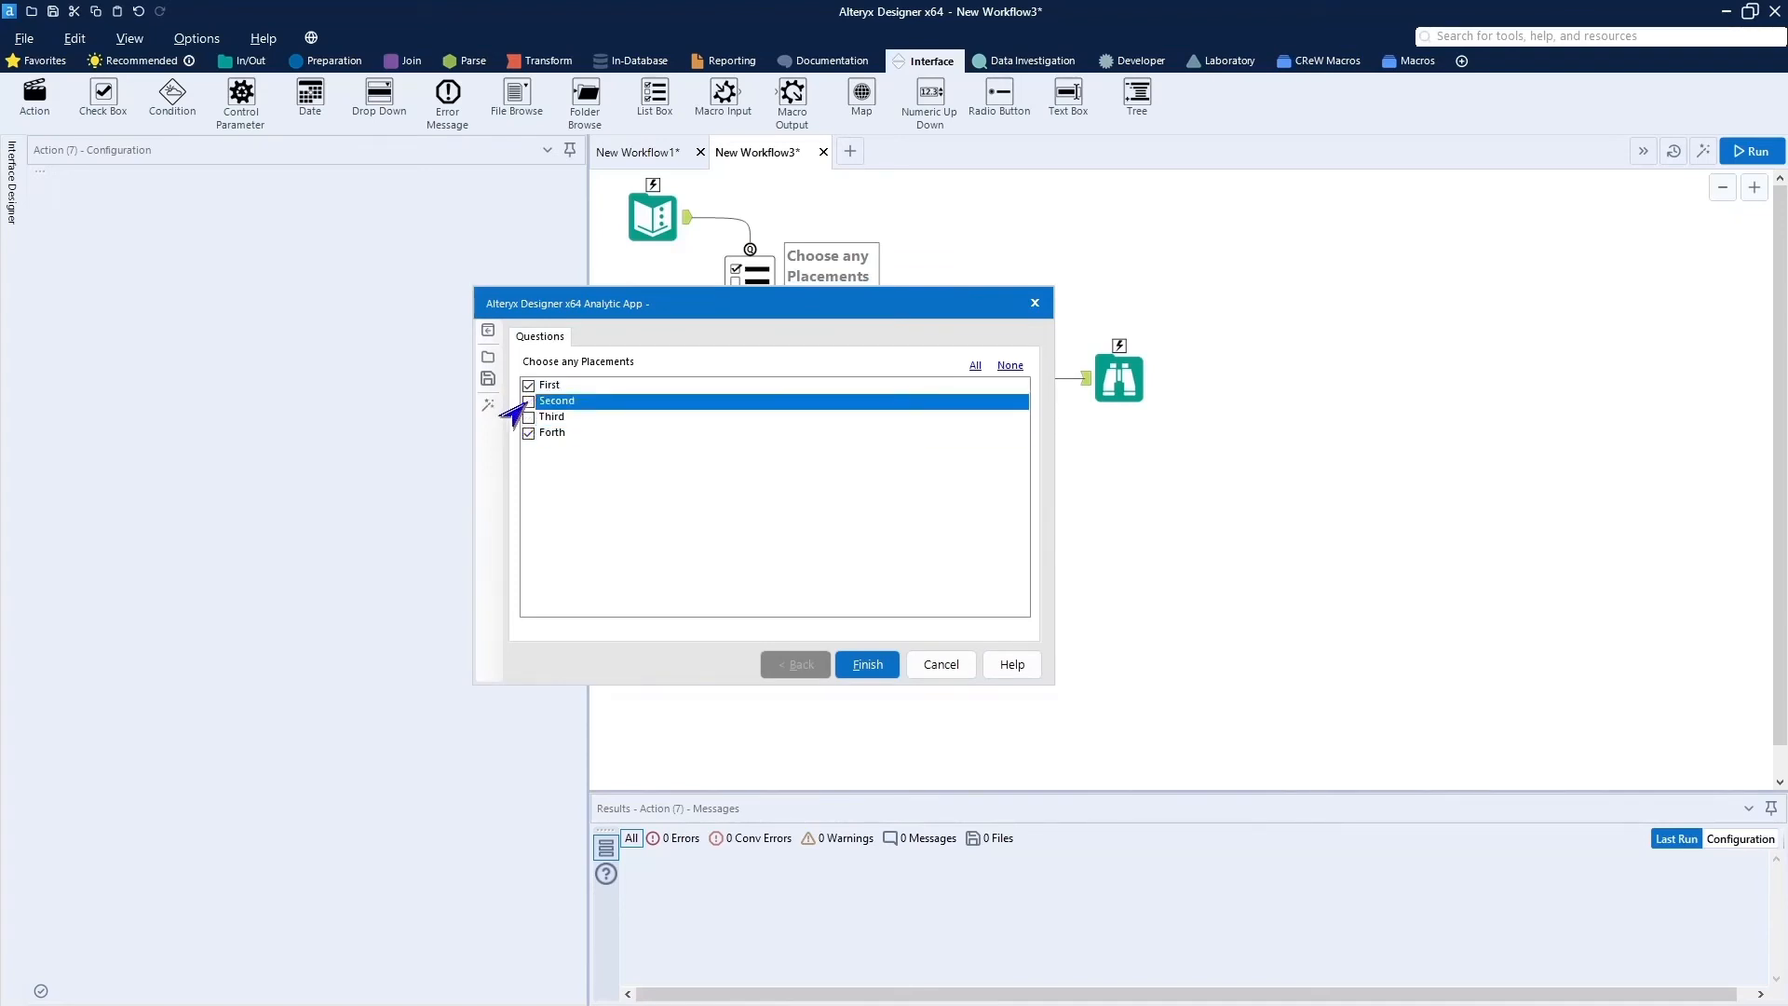
{"action": "left_click", "coordinate": [528, 417]}
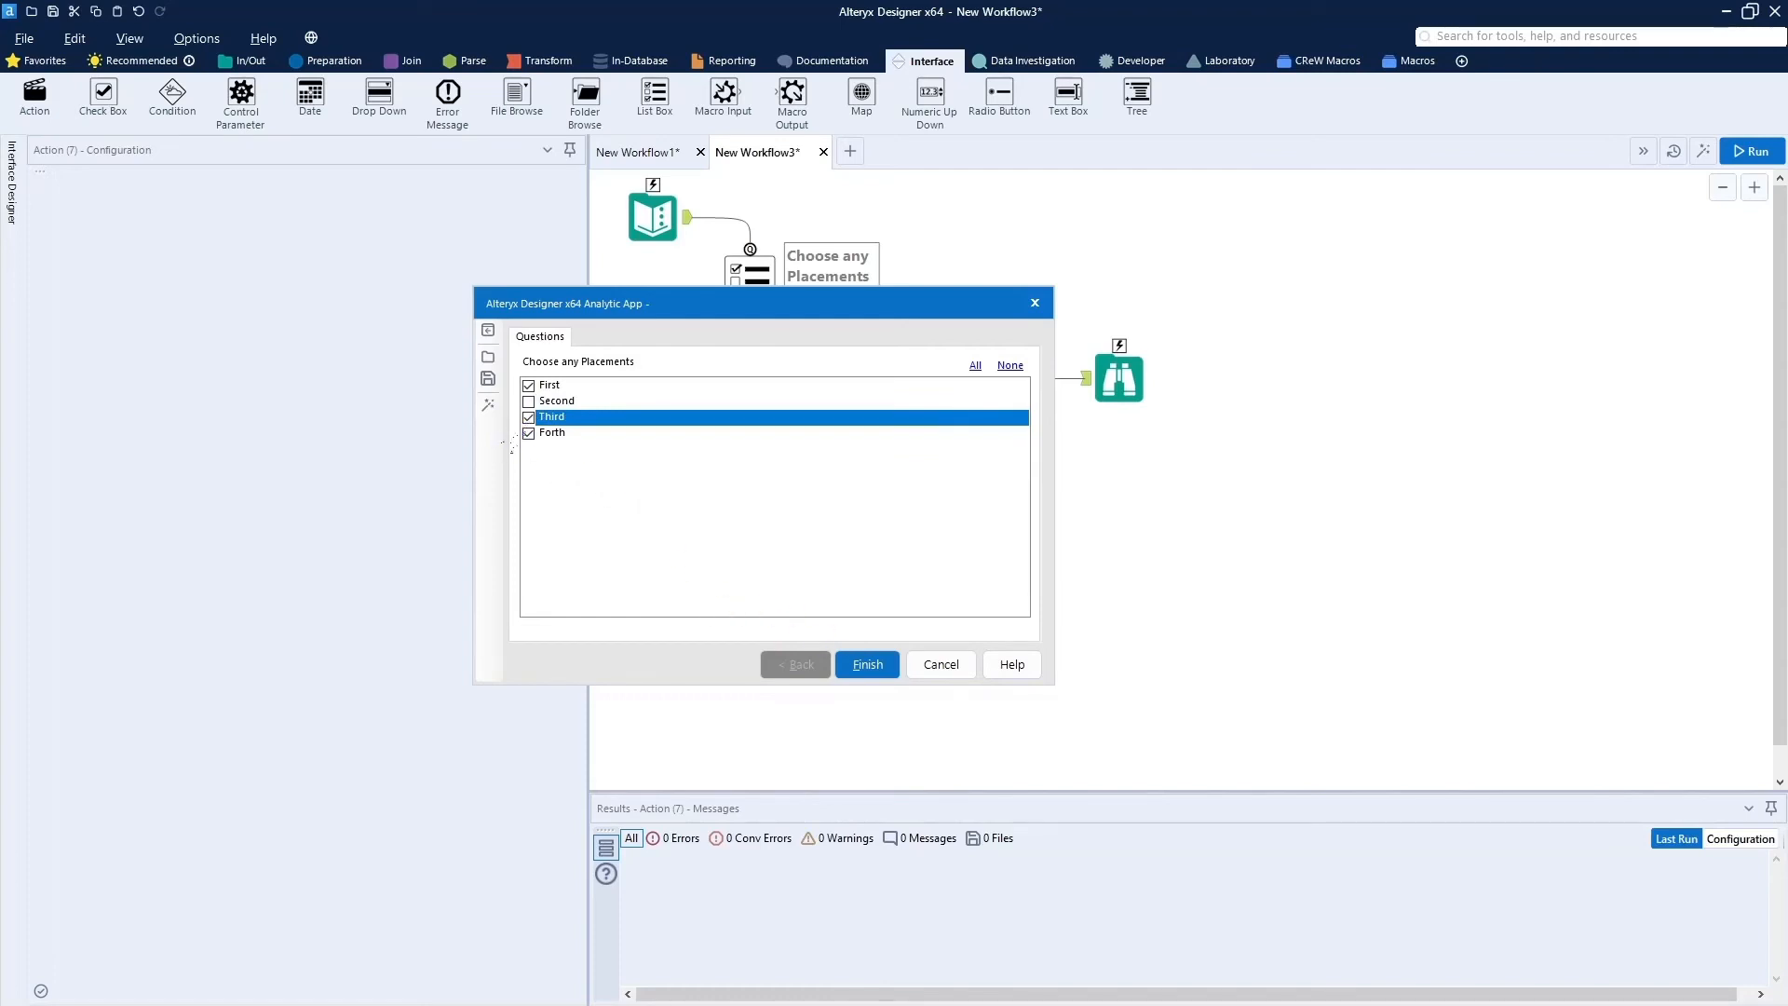
{"action": "left_click", "coordinate": [528, 433]}
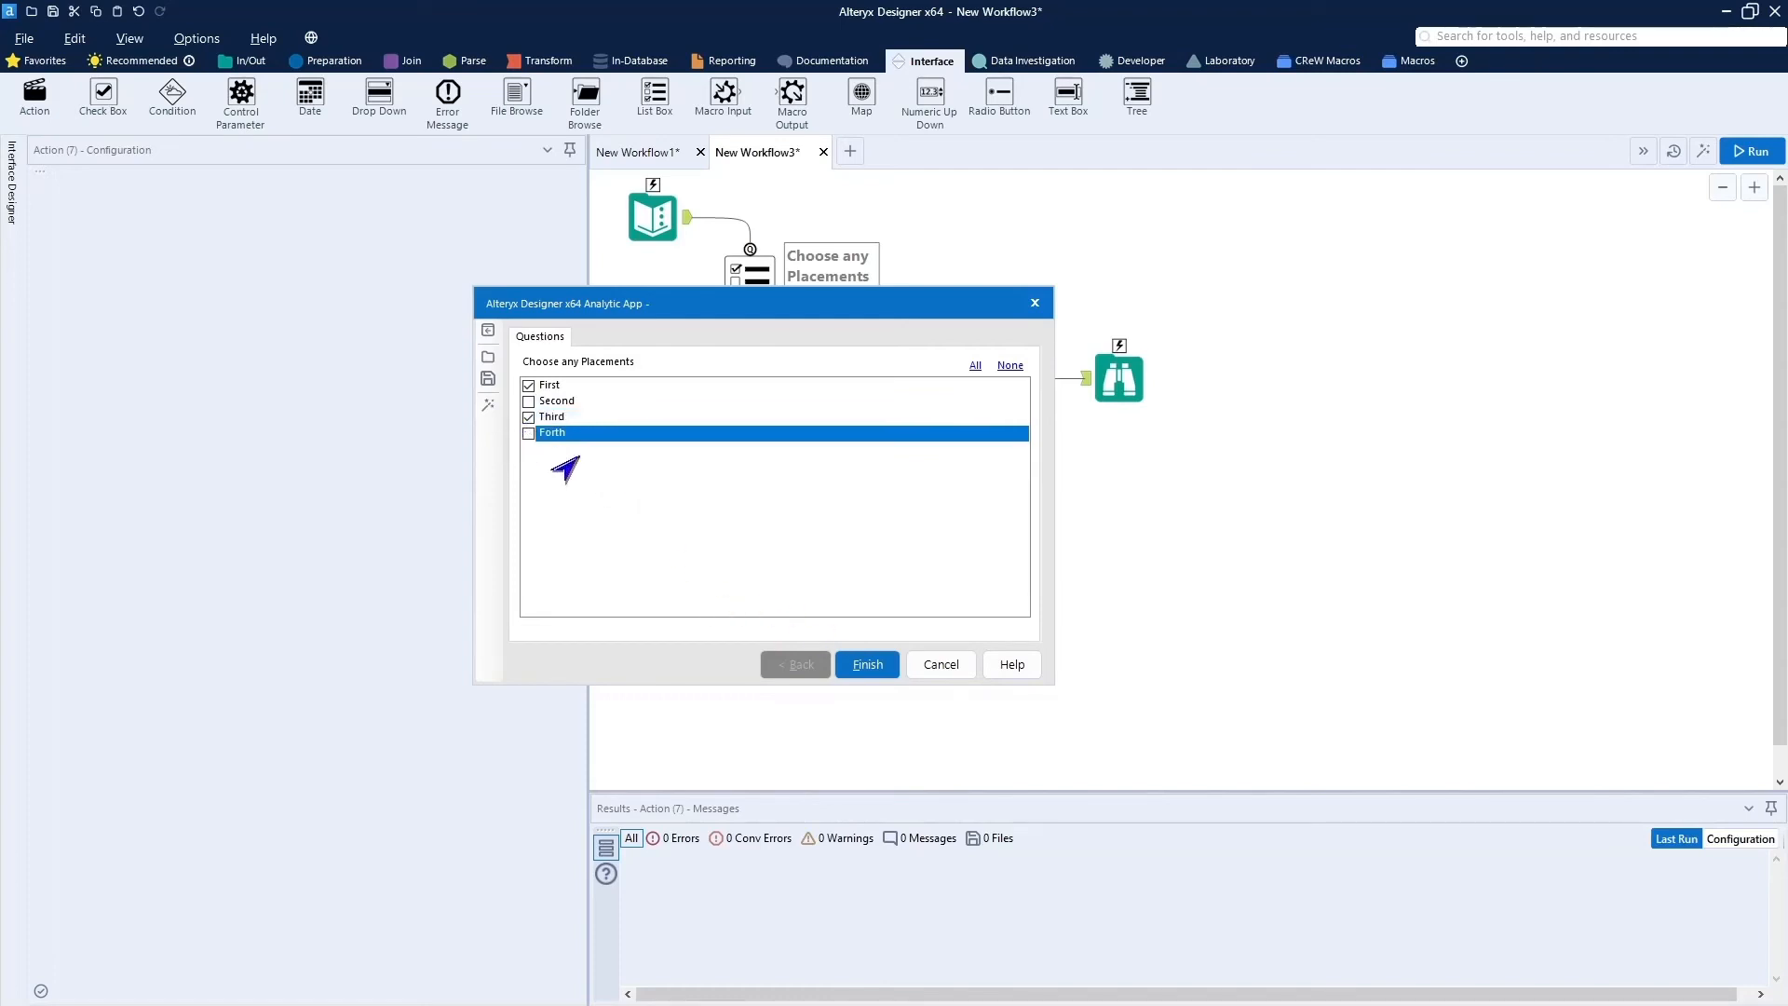
{"action": "left_click", "coordinate": [862, 670]}
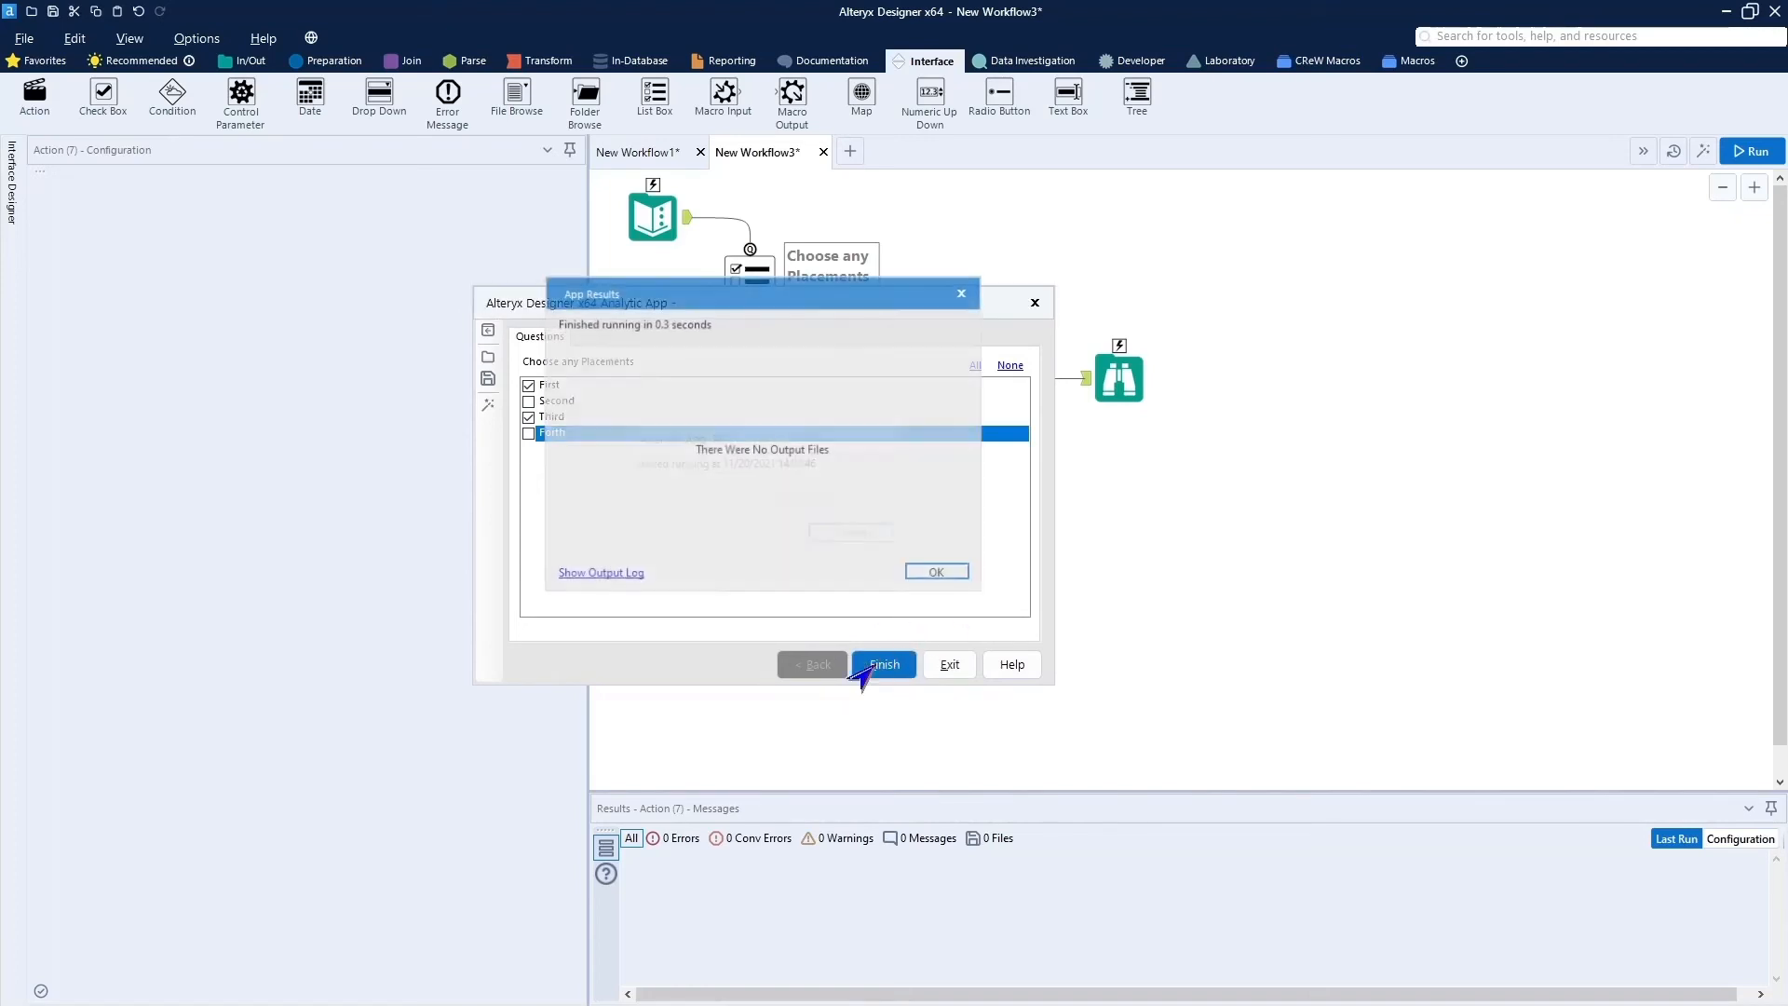
{"action": "left_click", "coordinate": [939, 573]}
{"action": "left_click", "coordinate": [949, 665]}
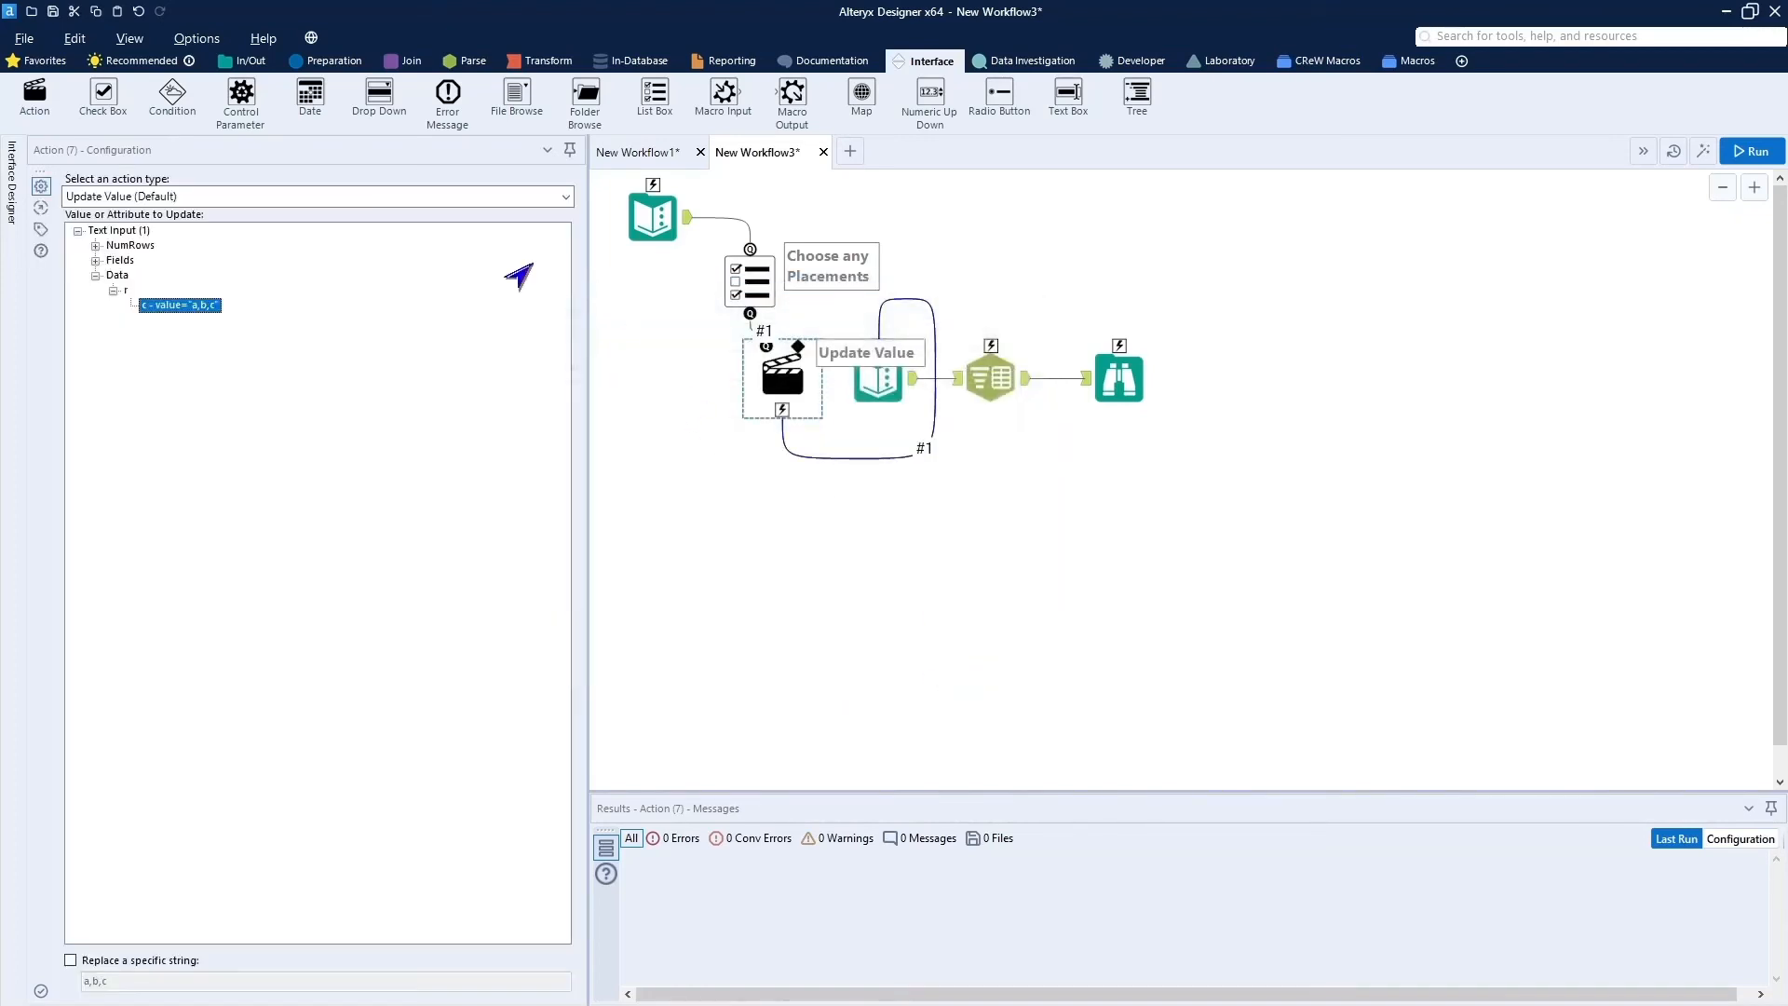
Set the app's Interface Designer properties to open the Browse (3) results for the user on success.
{"action": "left_click", "coordinate": [11, 219]}
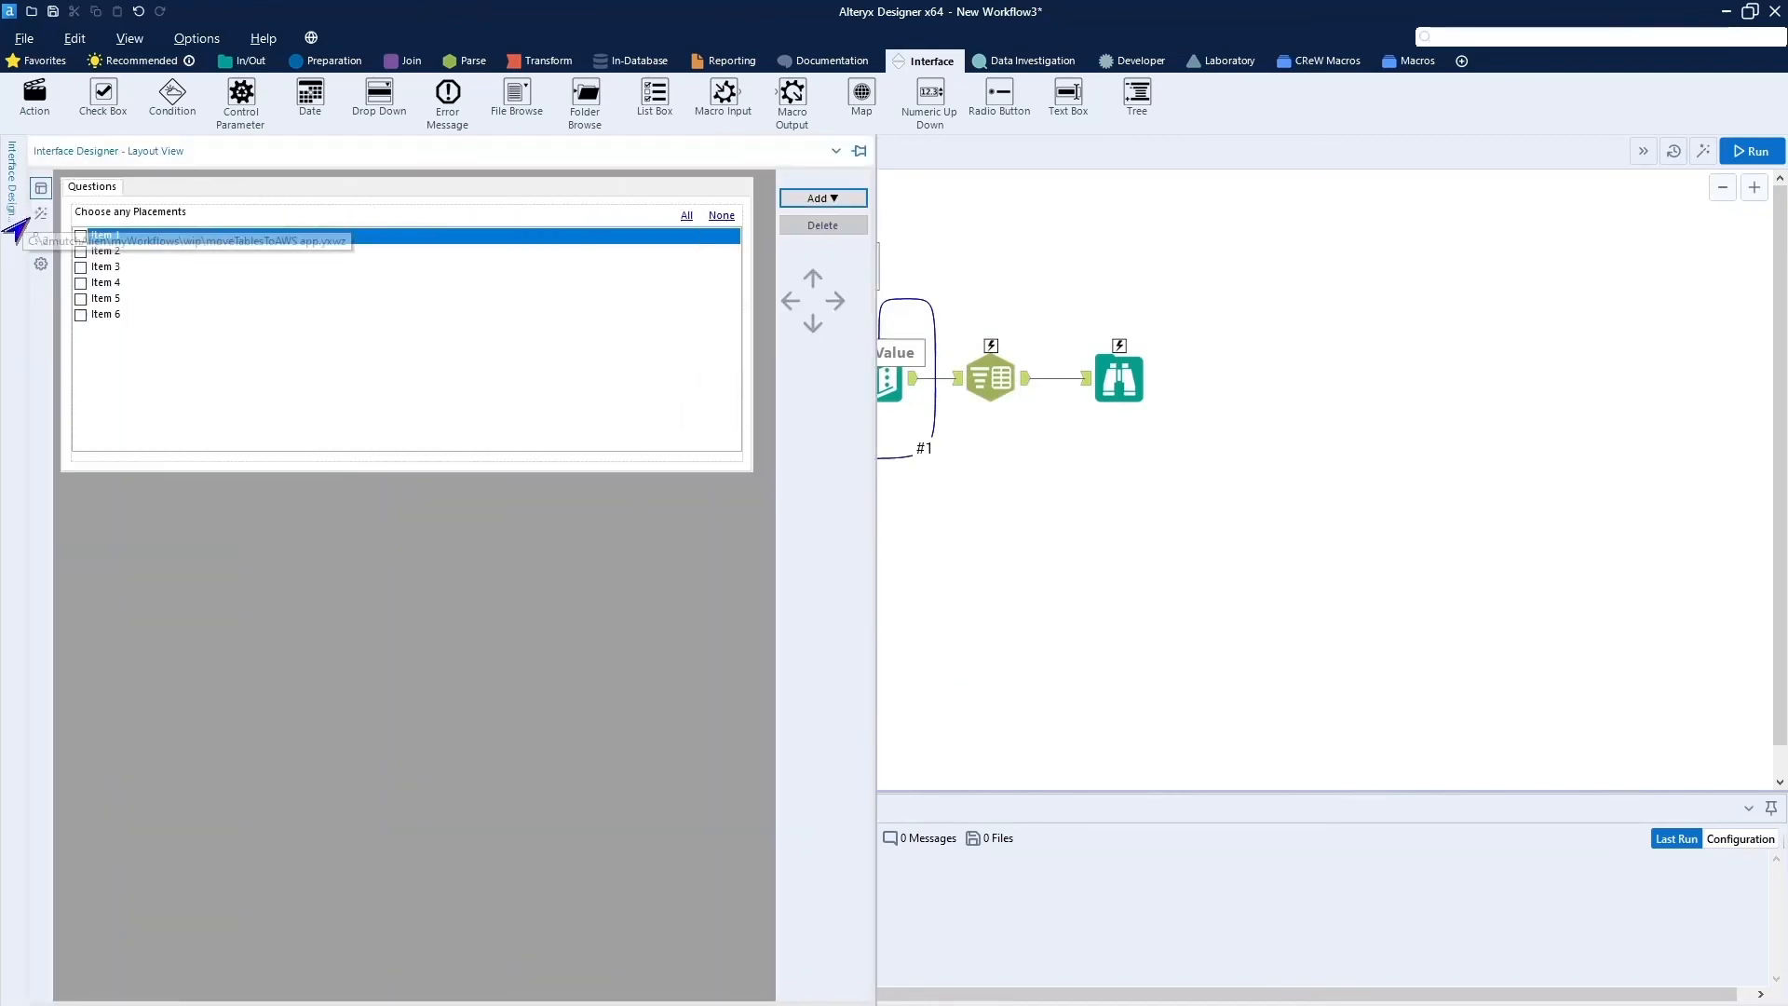
{"action": "left_click", "coordinate": [41, 263]}
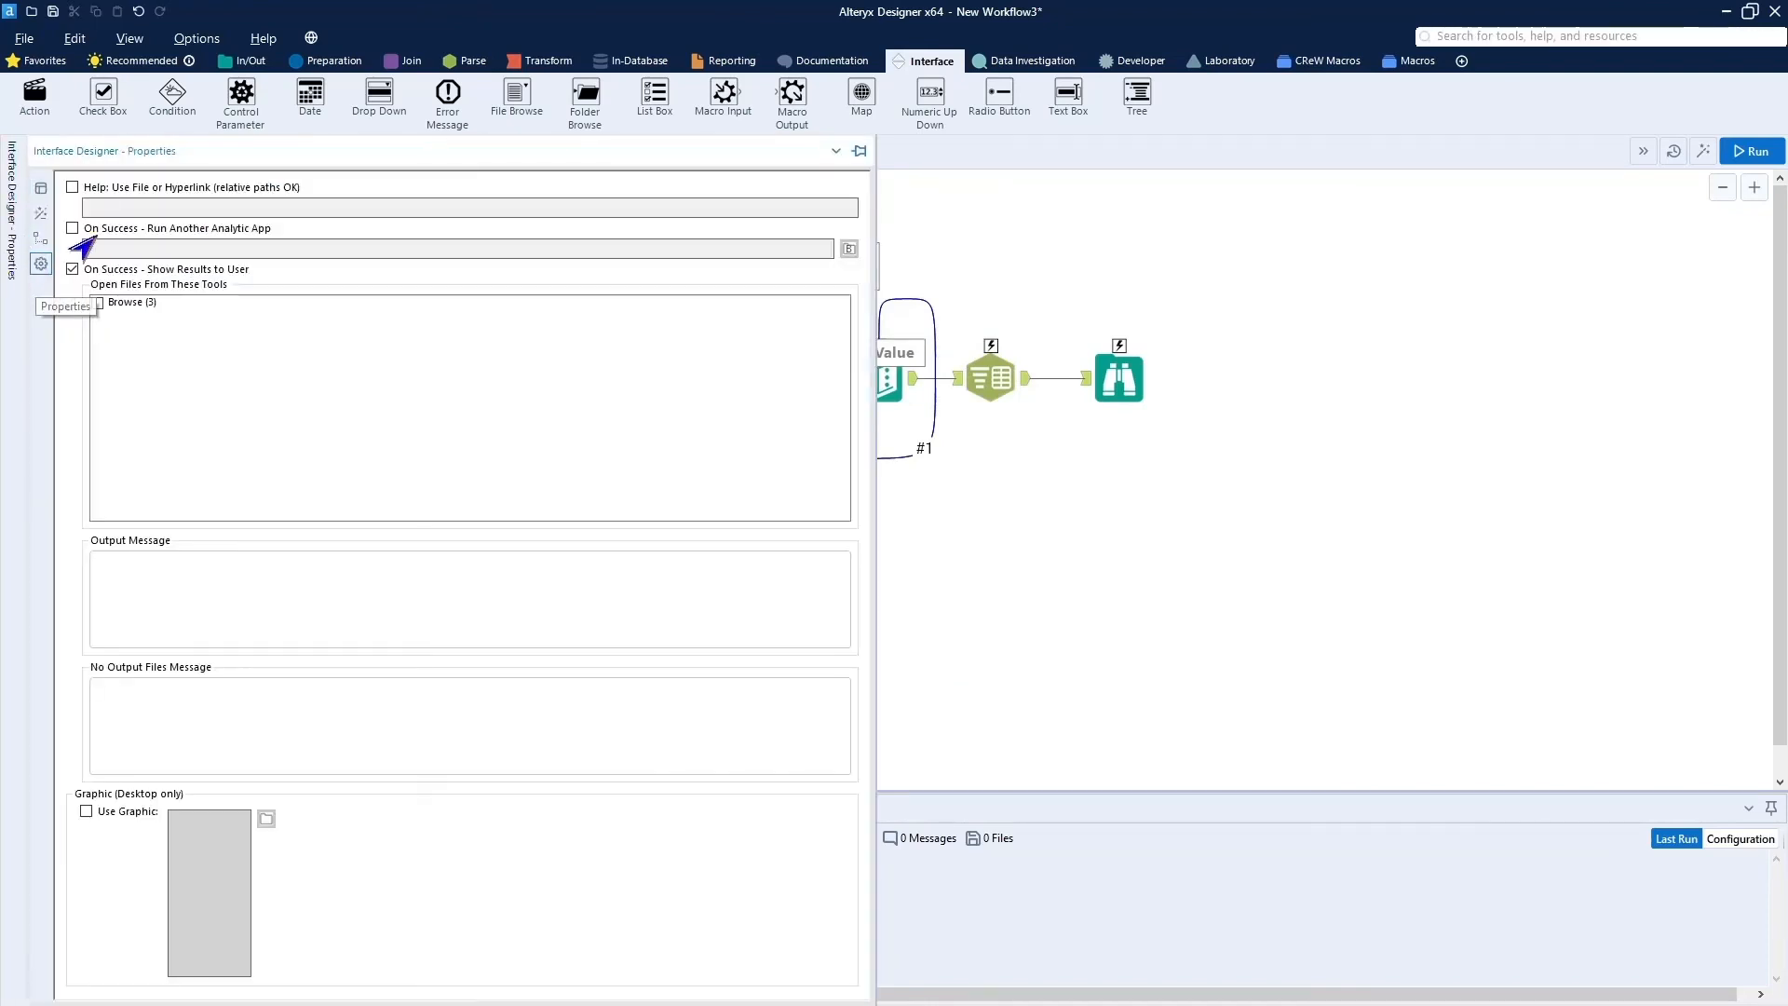
{"action": "left_click", "coordinate": [97, 302]}
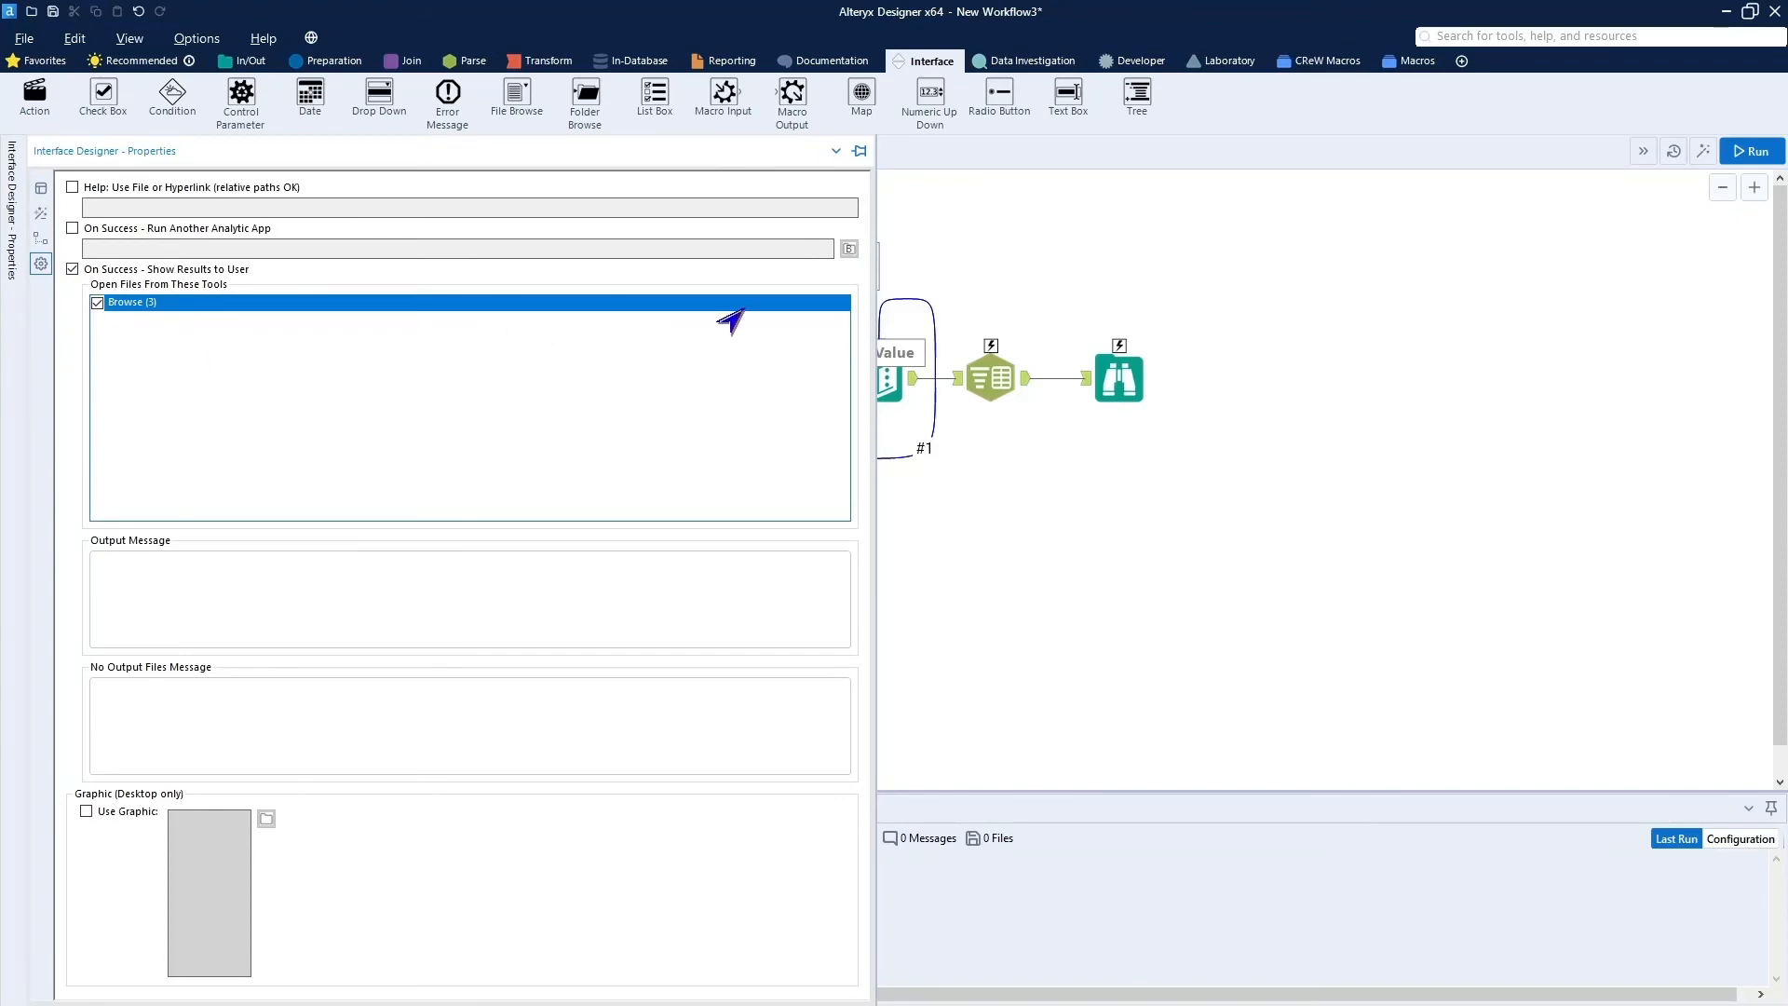
{"action": "left_click", "coordinate": [1135, 342]}
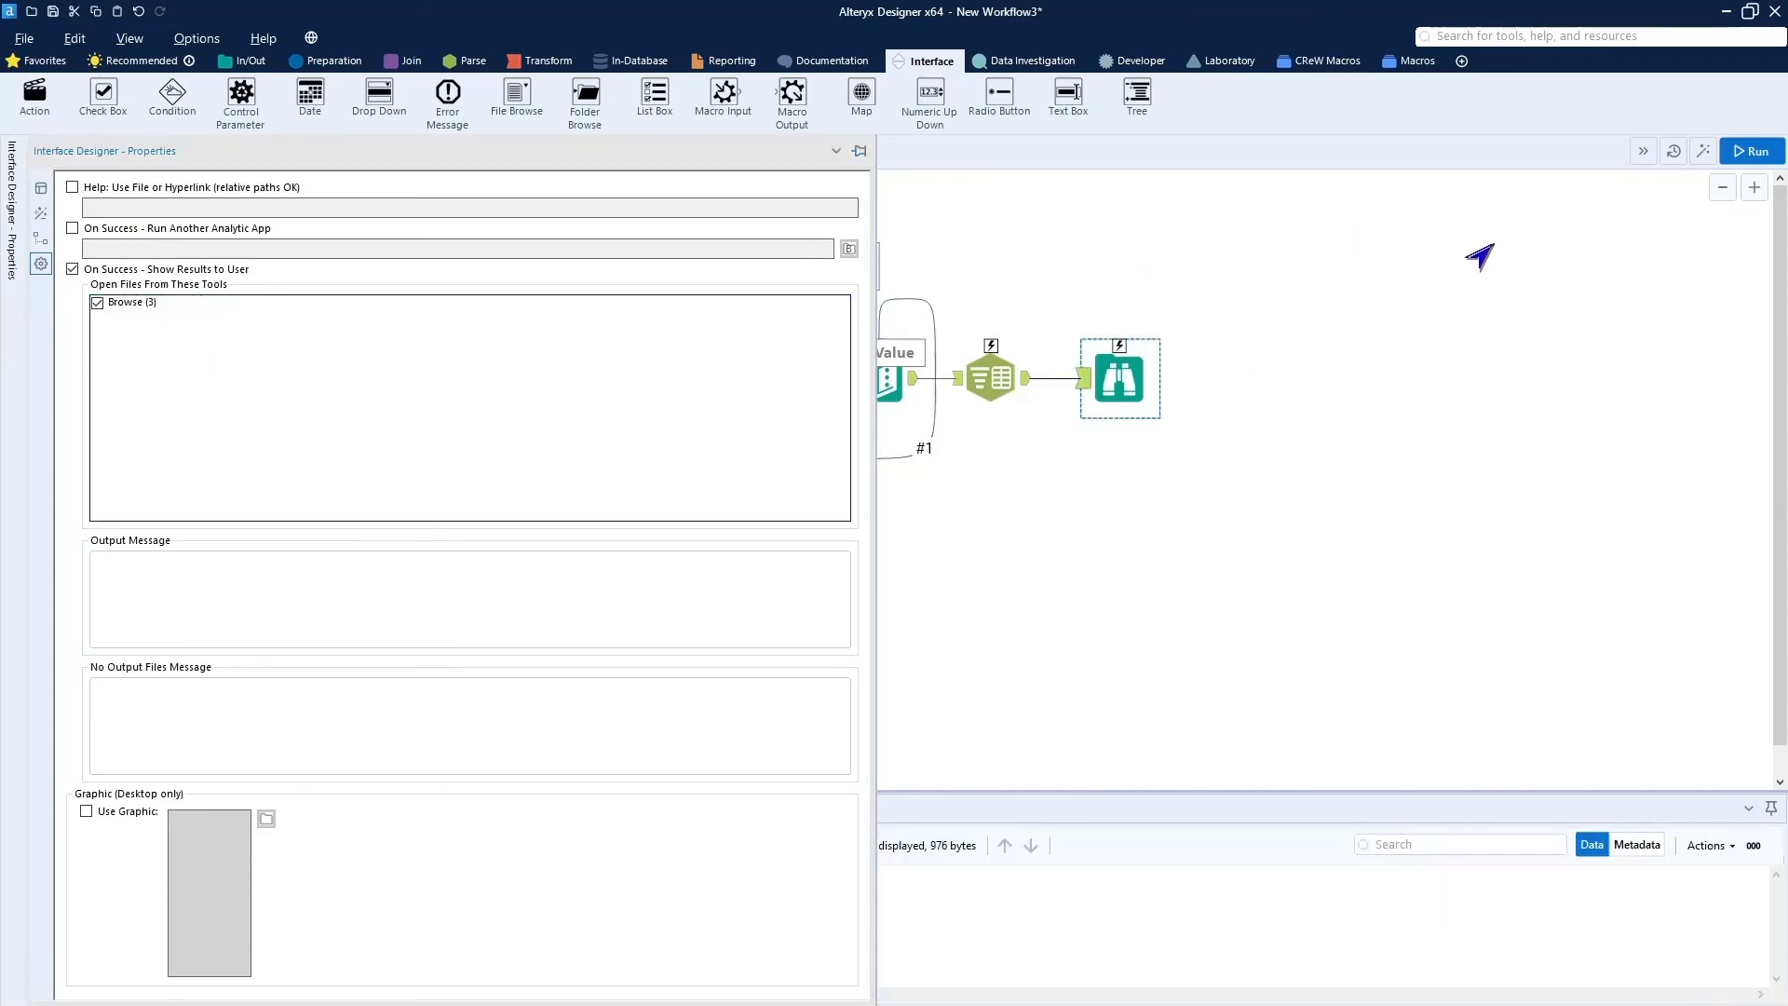
{"action": "left_click", "coordinate": [1668, 241]}
Run the analytic app again with First and Third checked to show the Browse output.
{"action": "left_click", "coordinate": [1700, 149]}
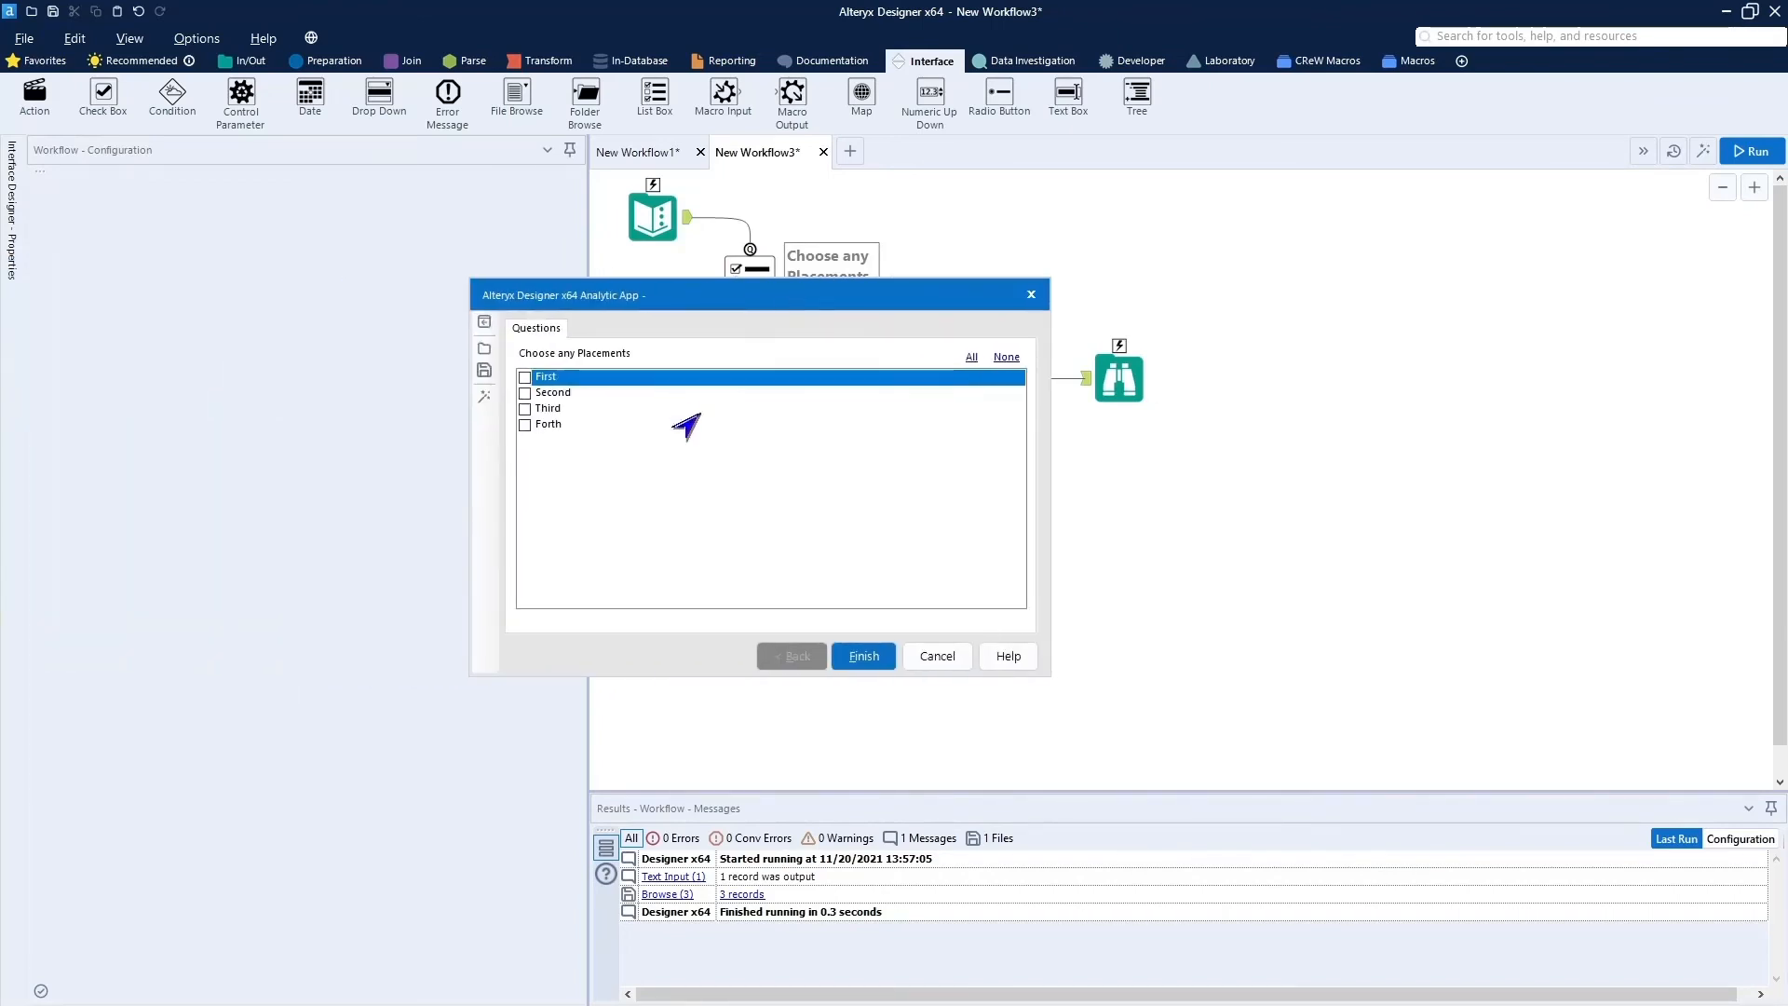
{"action": "left_click", "coordinate": [524, 378]}
{"action": "left_click", "coordinate": [525, 409]}
{"action": "left_click", "coordinate": [861, 657]}
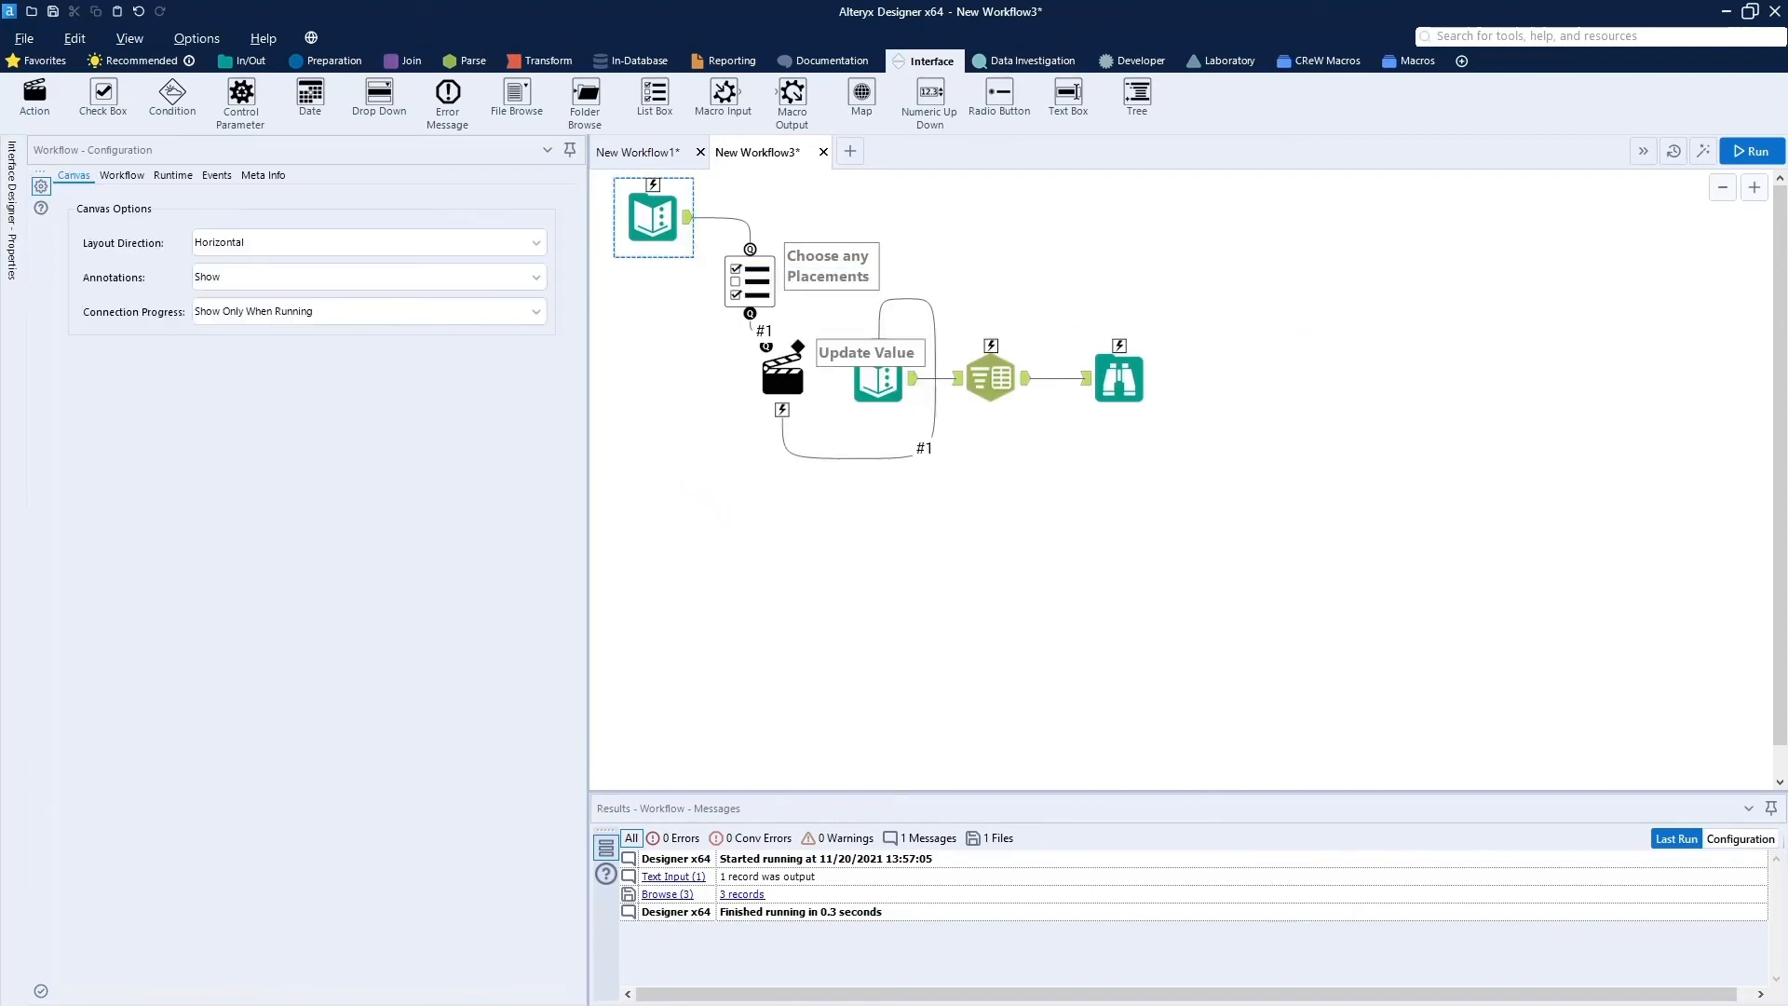
Delete the Placement Drop Down, its Text Input and its Action tool from New Workflow1, and place a Radio Button tool on the canvas.
{"action": "left_click", "coordinate": [616, 160]}
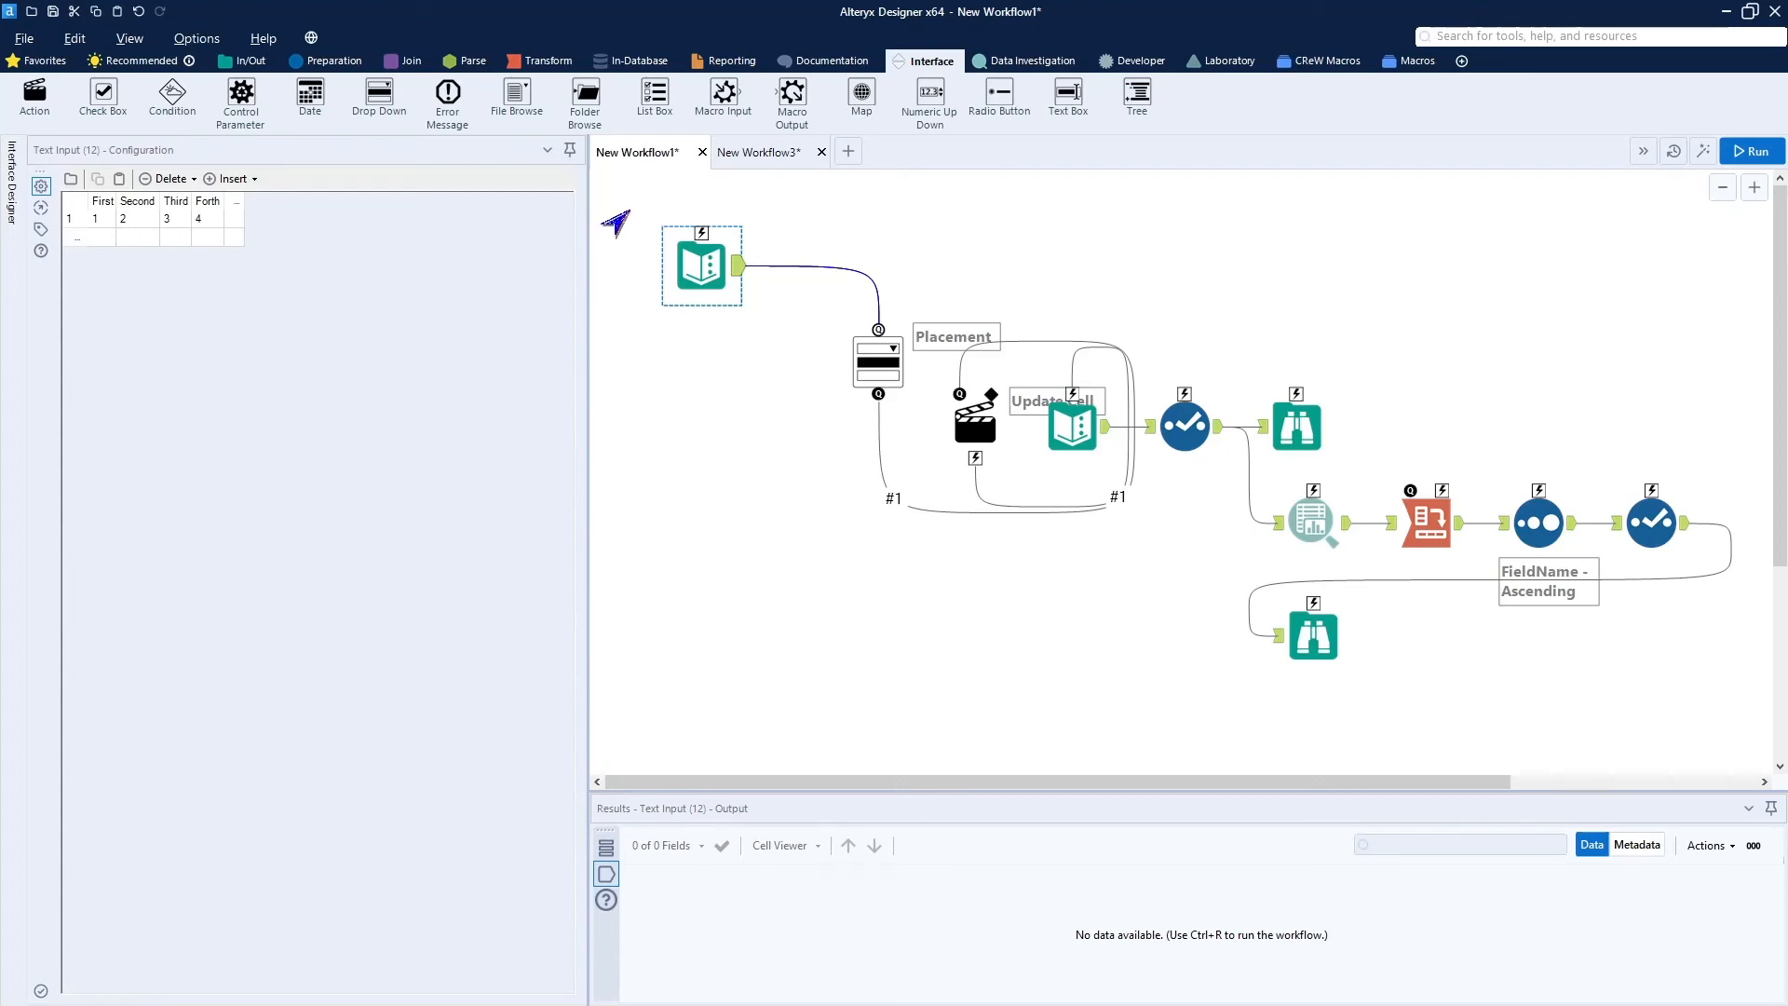
{"action": "left_click_drag", "start_coordinate": [636, 197], "coordinate": [1002, 596]}
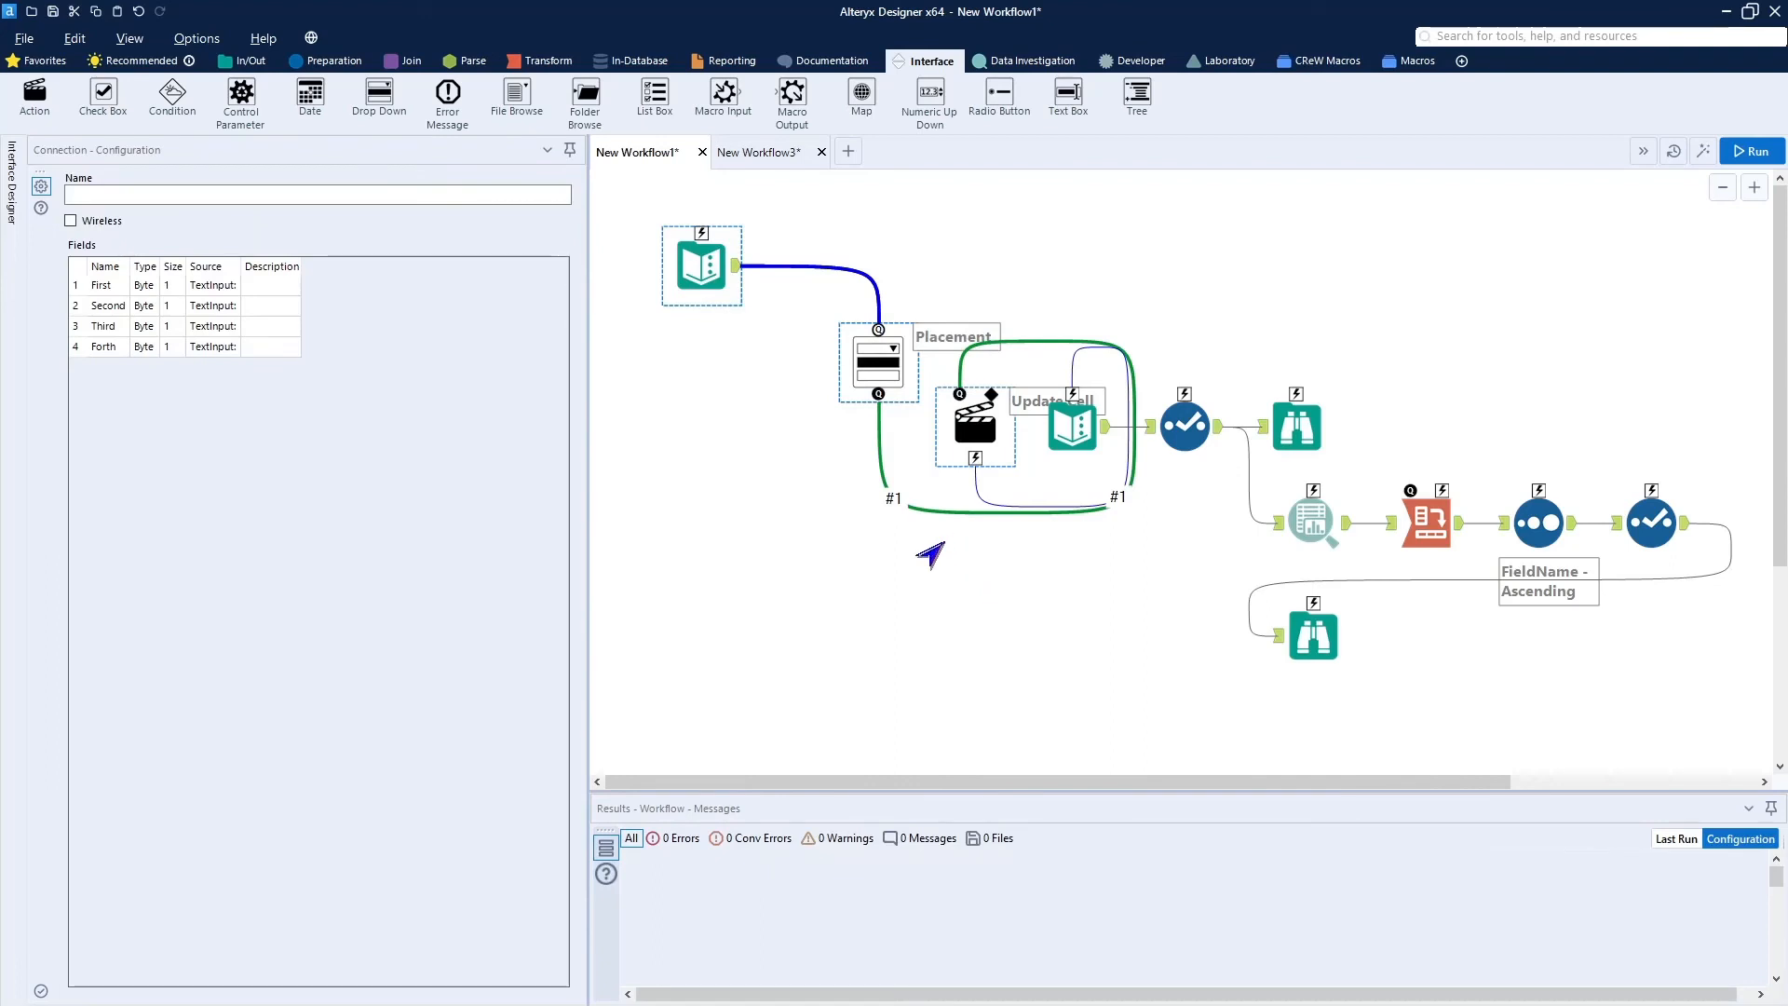
{"action": "key", "text": "Delete"}
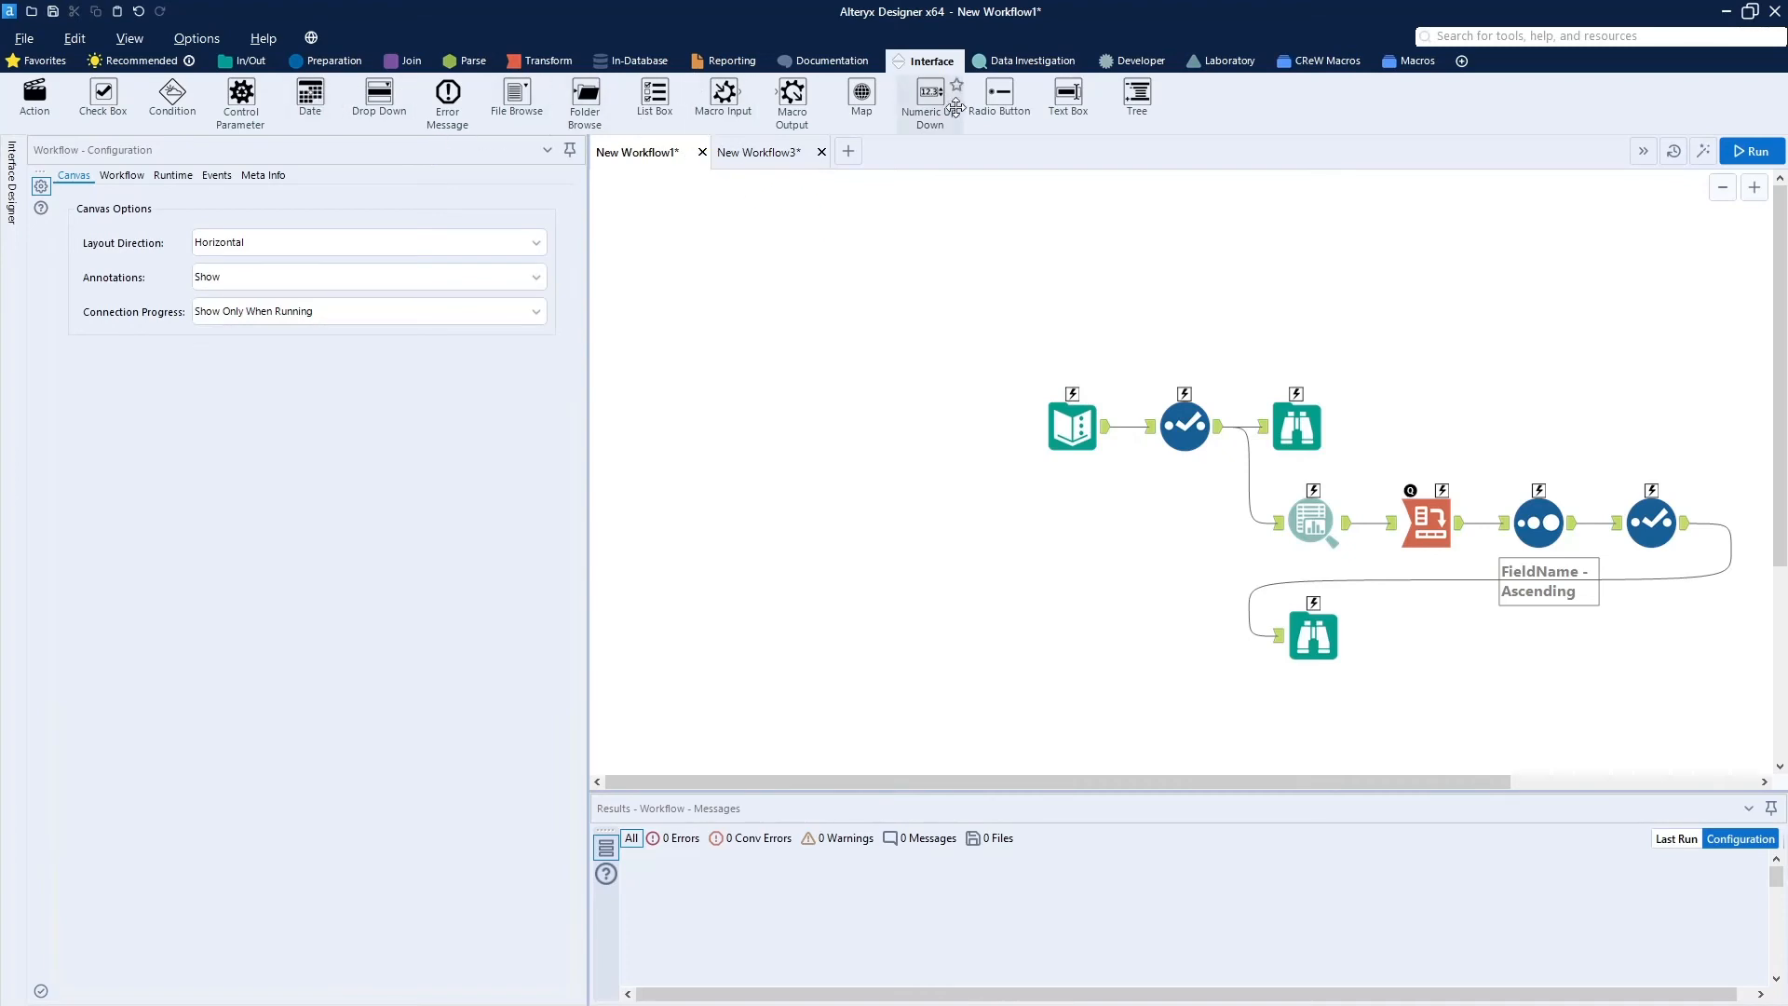
{"action": "left_click_drag", "start_coordinate": [1001, 96], "coordinate": [669, 234]}
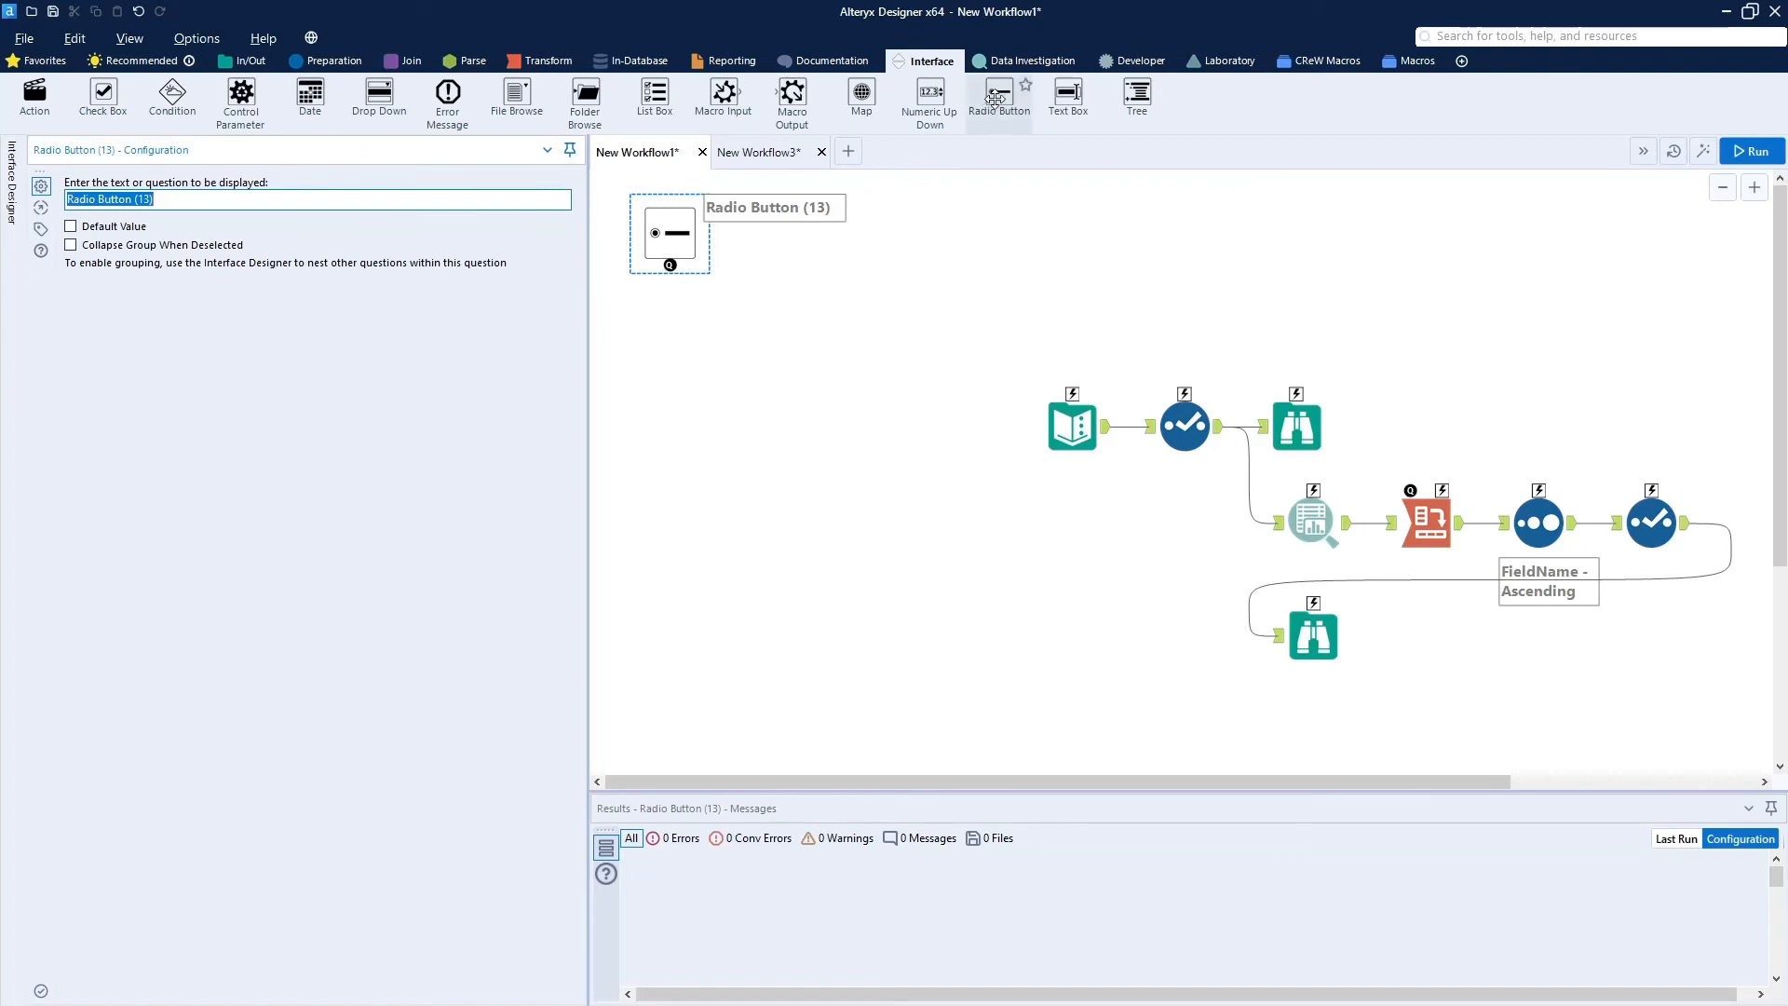
Place two more Radio Button tools diagonally below the first and shift the existing Text Input workflow down to make room.
{"action": "left_click_drag", "start_coordinate": [995, 99], "coordinate": [801, 288]}
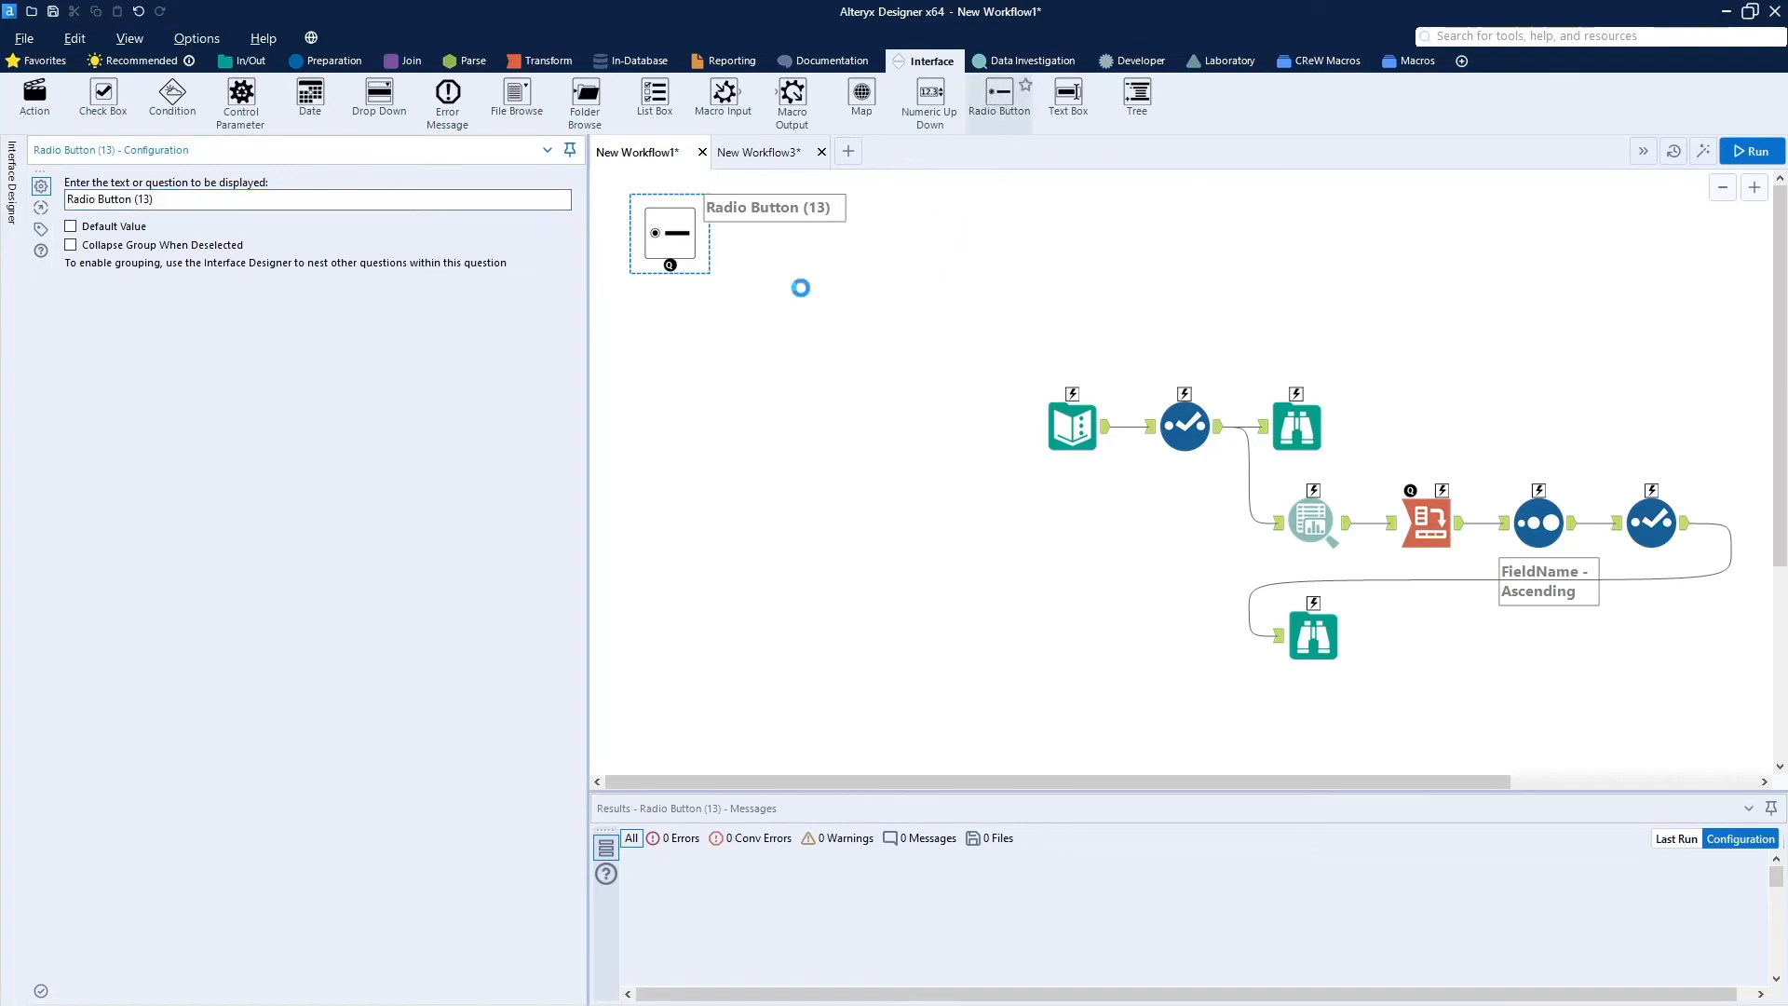
{"action": "left_click_drag", "start_coordinate": [1001, 98], "coordinate": [926, 337]}
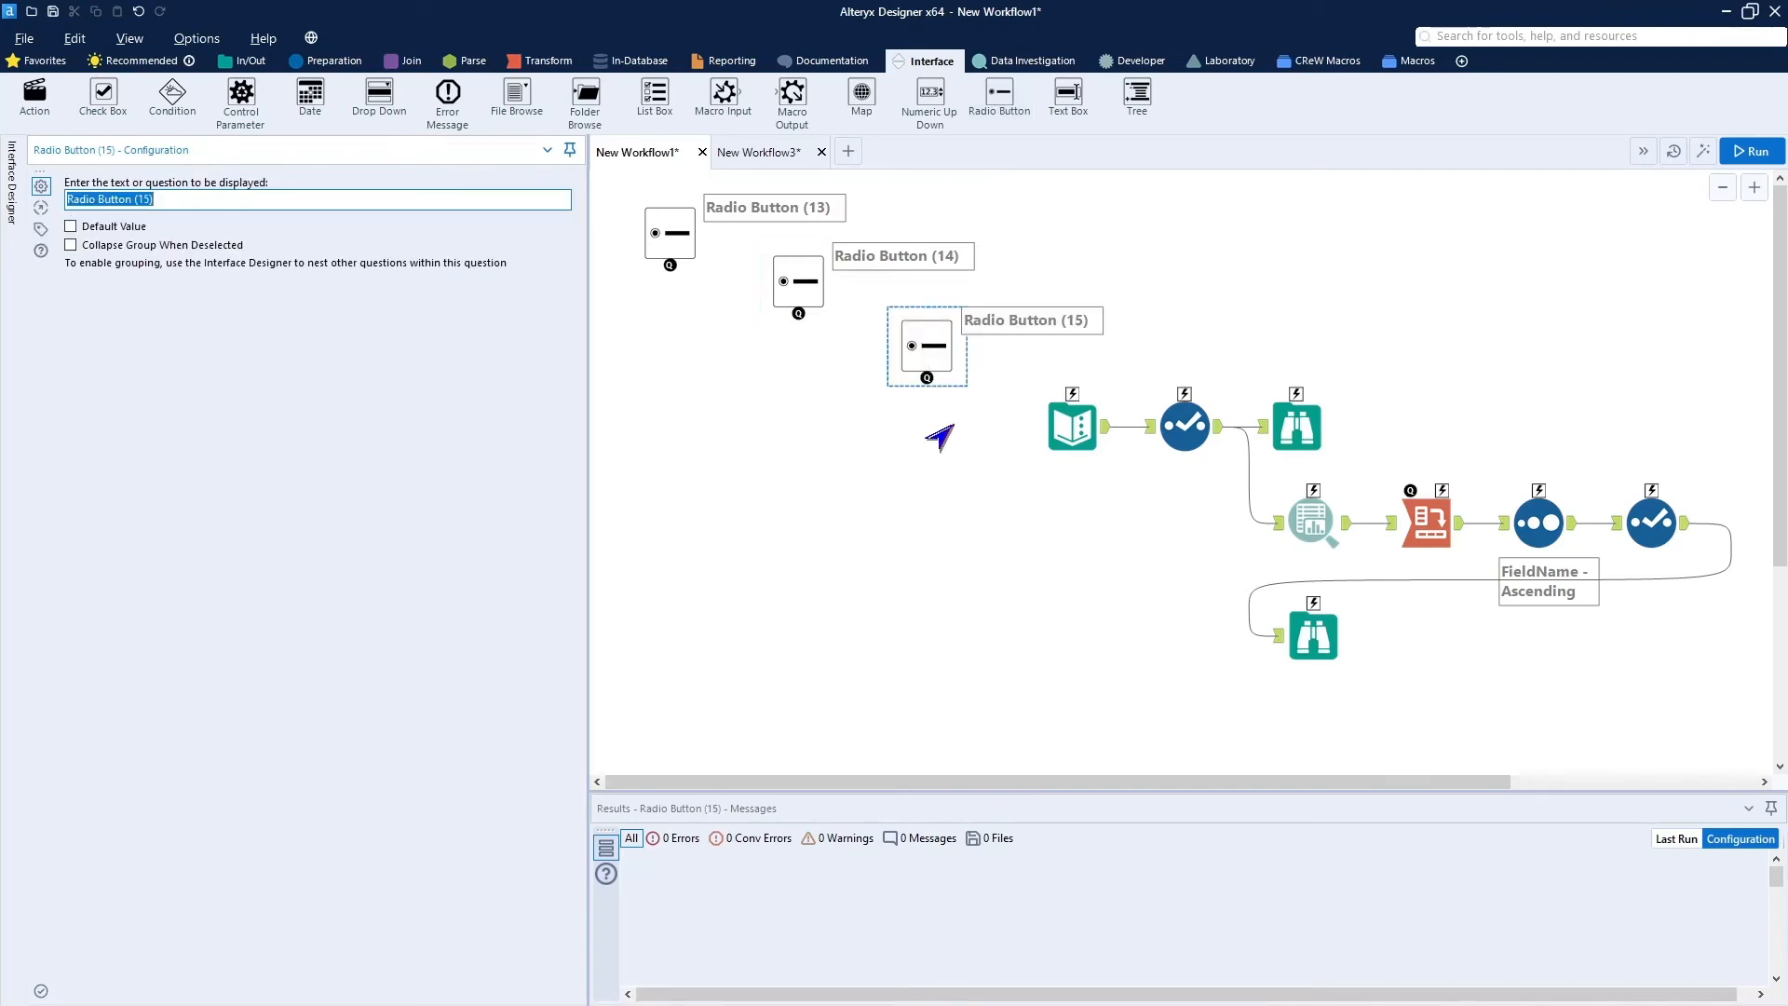
{"action": "left_click_drag", "start_coordinate": [1024, 356], "coordinate": [1732, 753]}
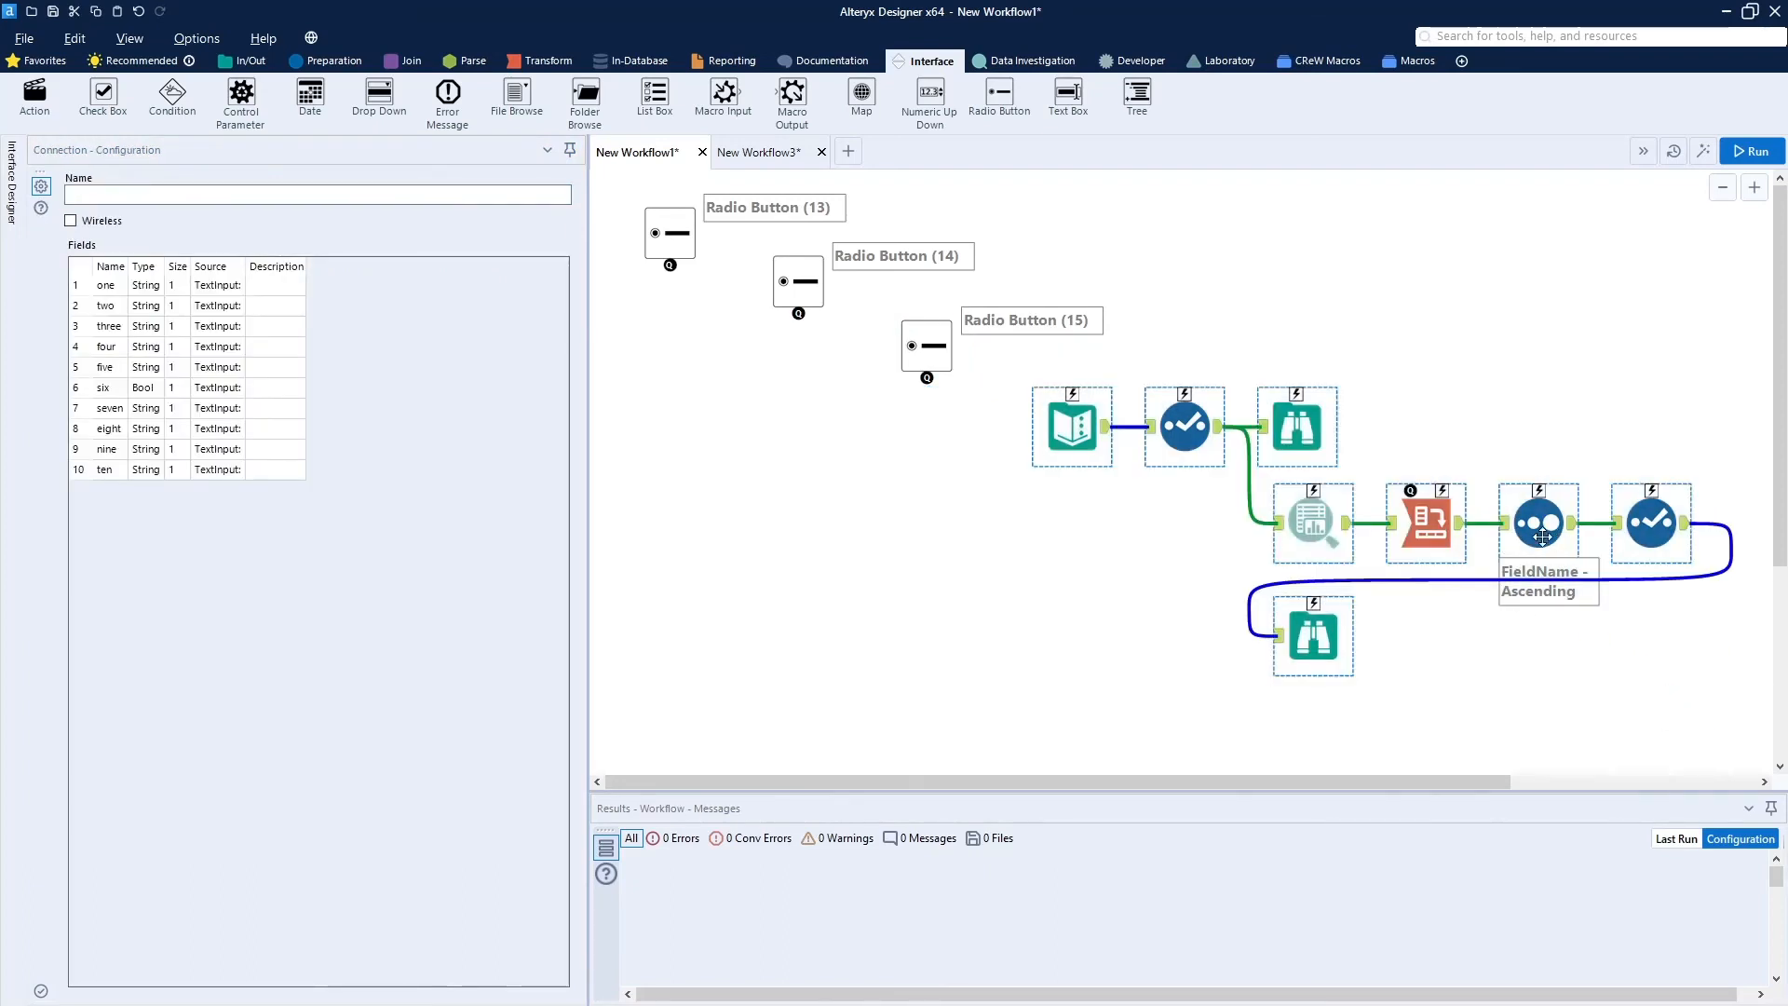
{"action": "left_click_drag", "start_coordinate": [1549, 531], "coordinate": [1564, 612]}
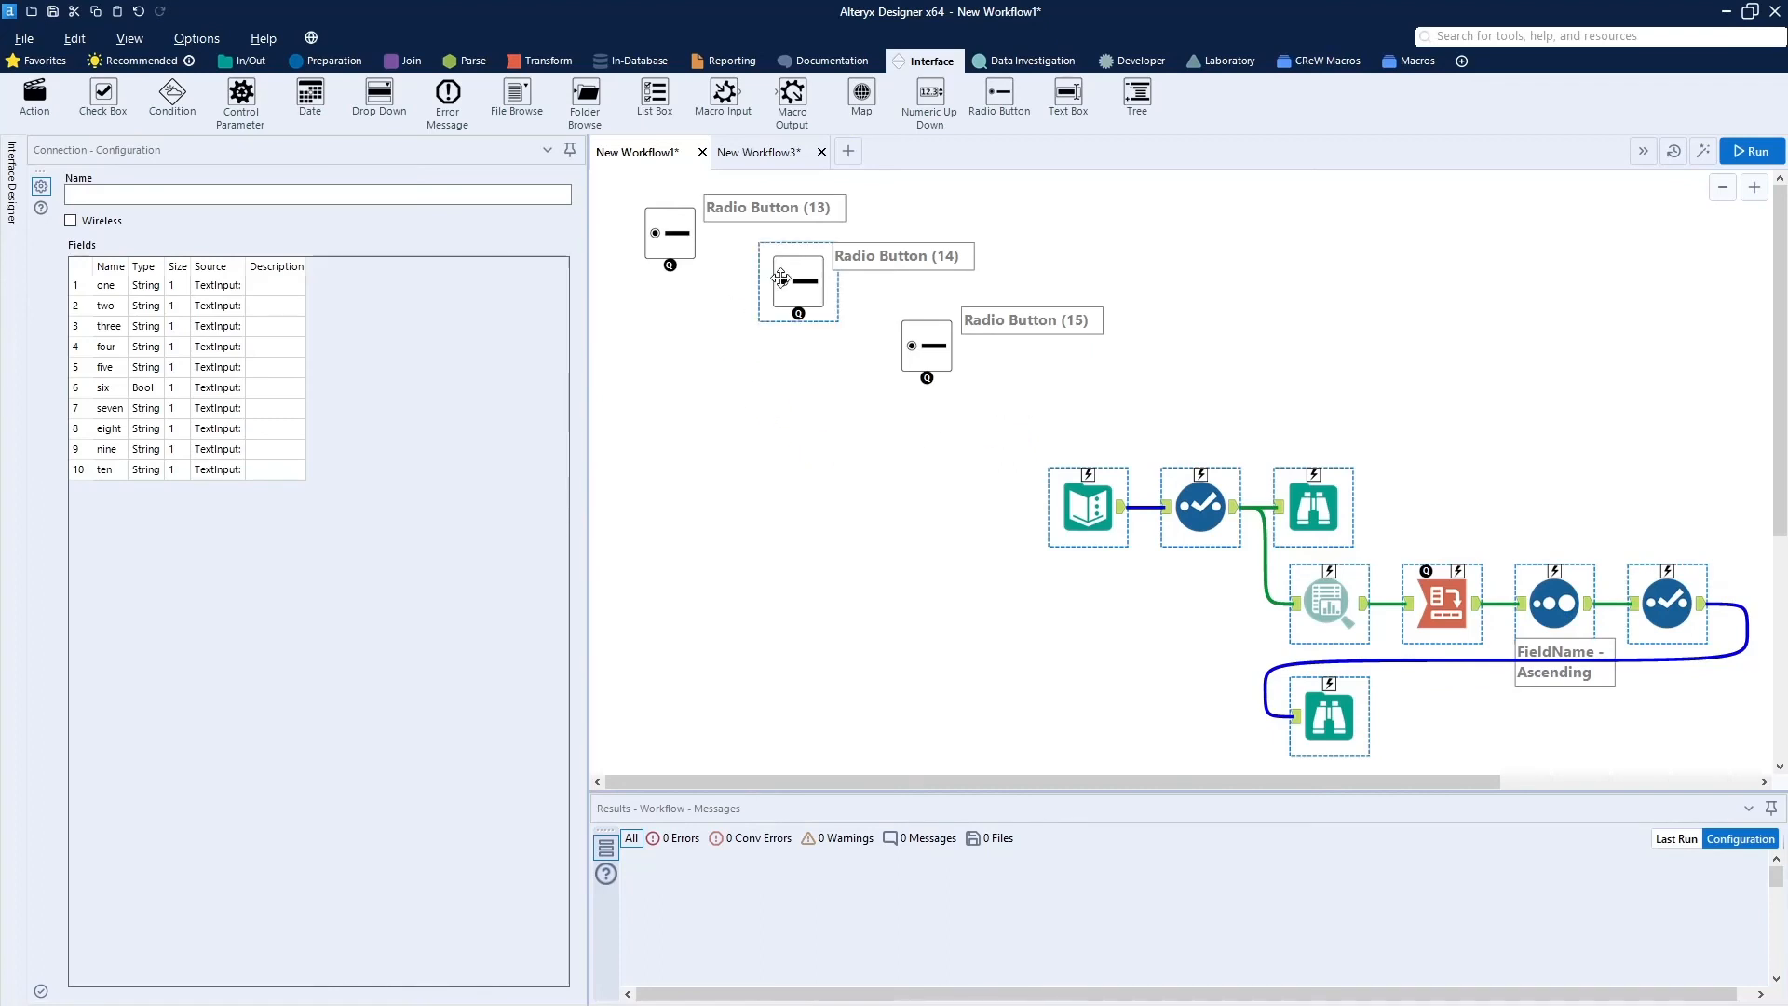
Set the display text of the first radio button to First Place Finish and of the second to Second Place Finish.
{"action": "left_click", "coordinate": [670, 233]}
{"action": "left_click", "coordinate": [288, 199]}
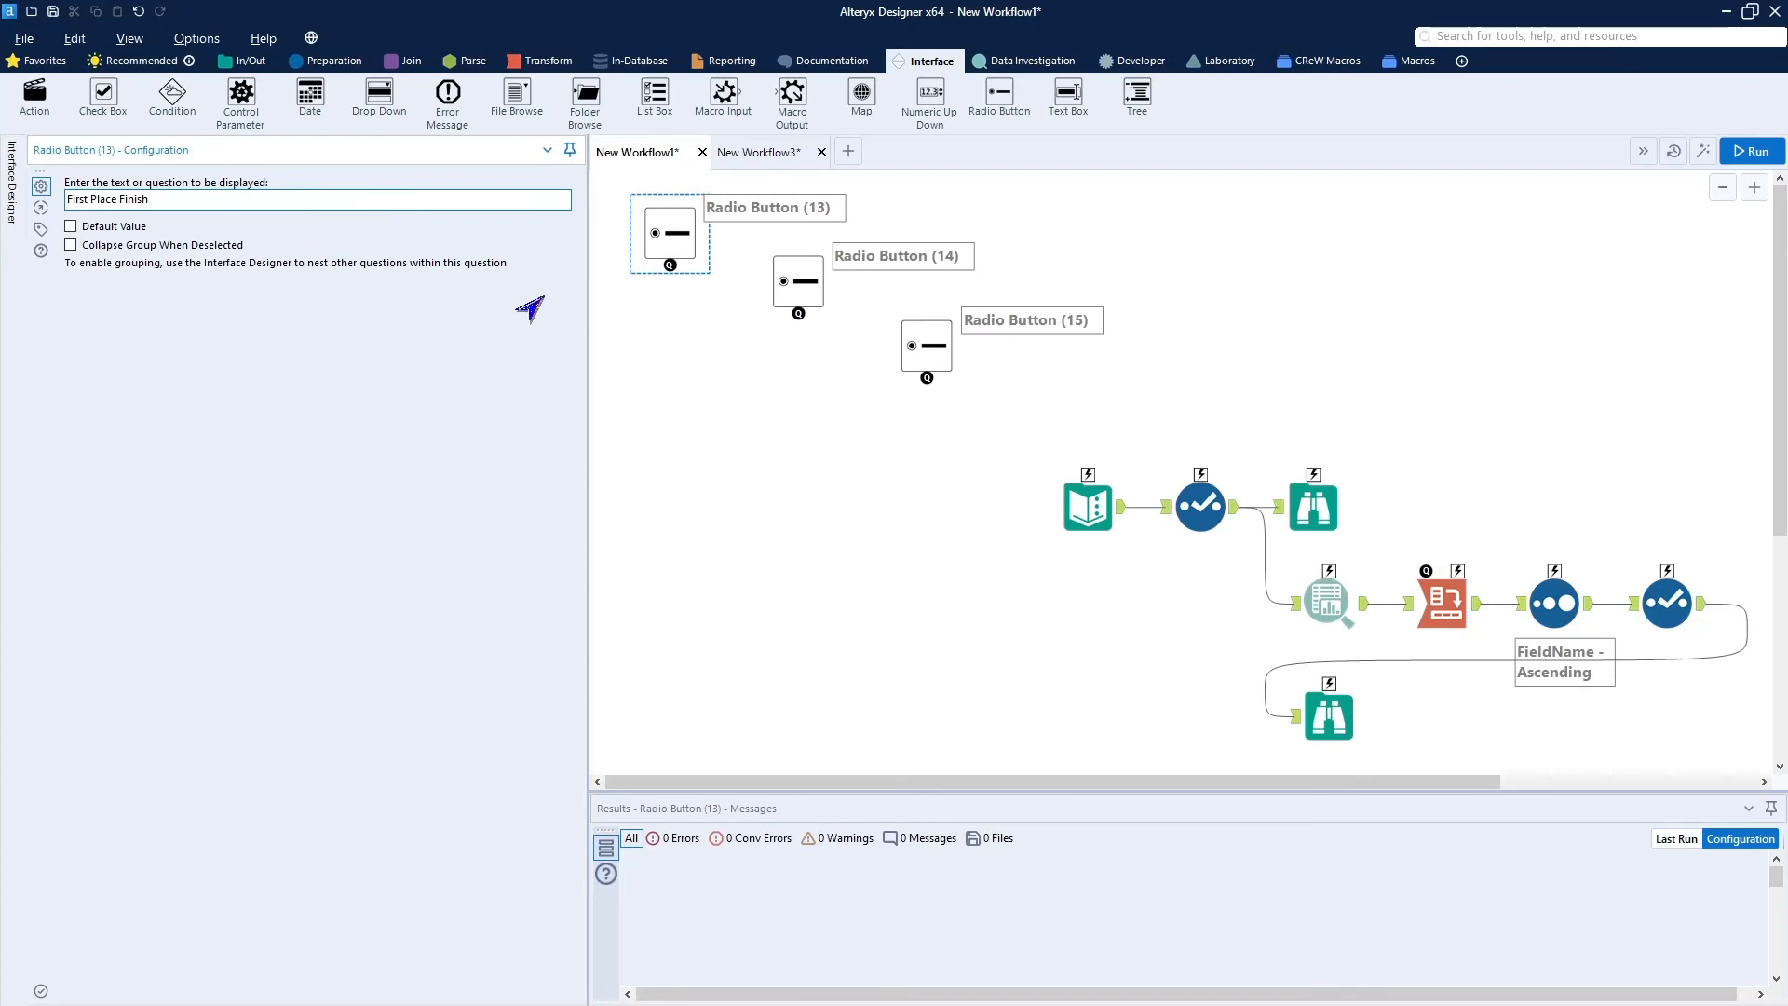
{"action": "left_click", "coordinate": [810, 289]}
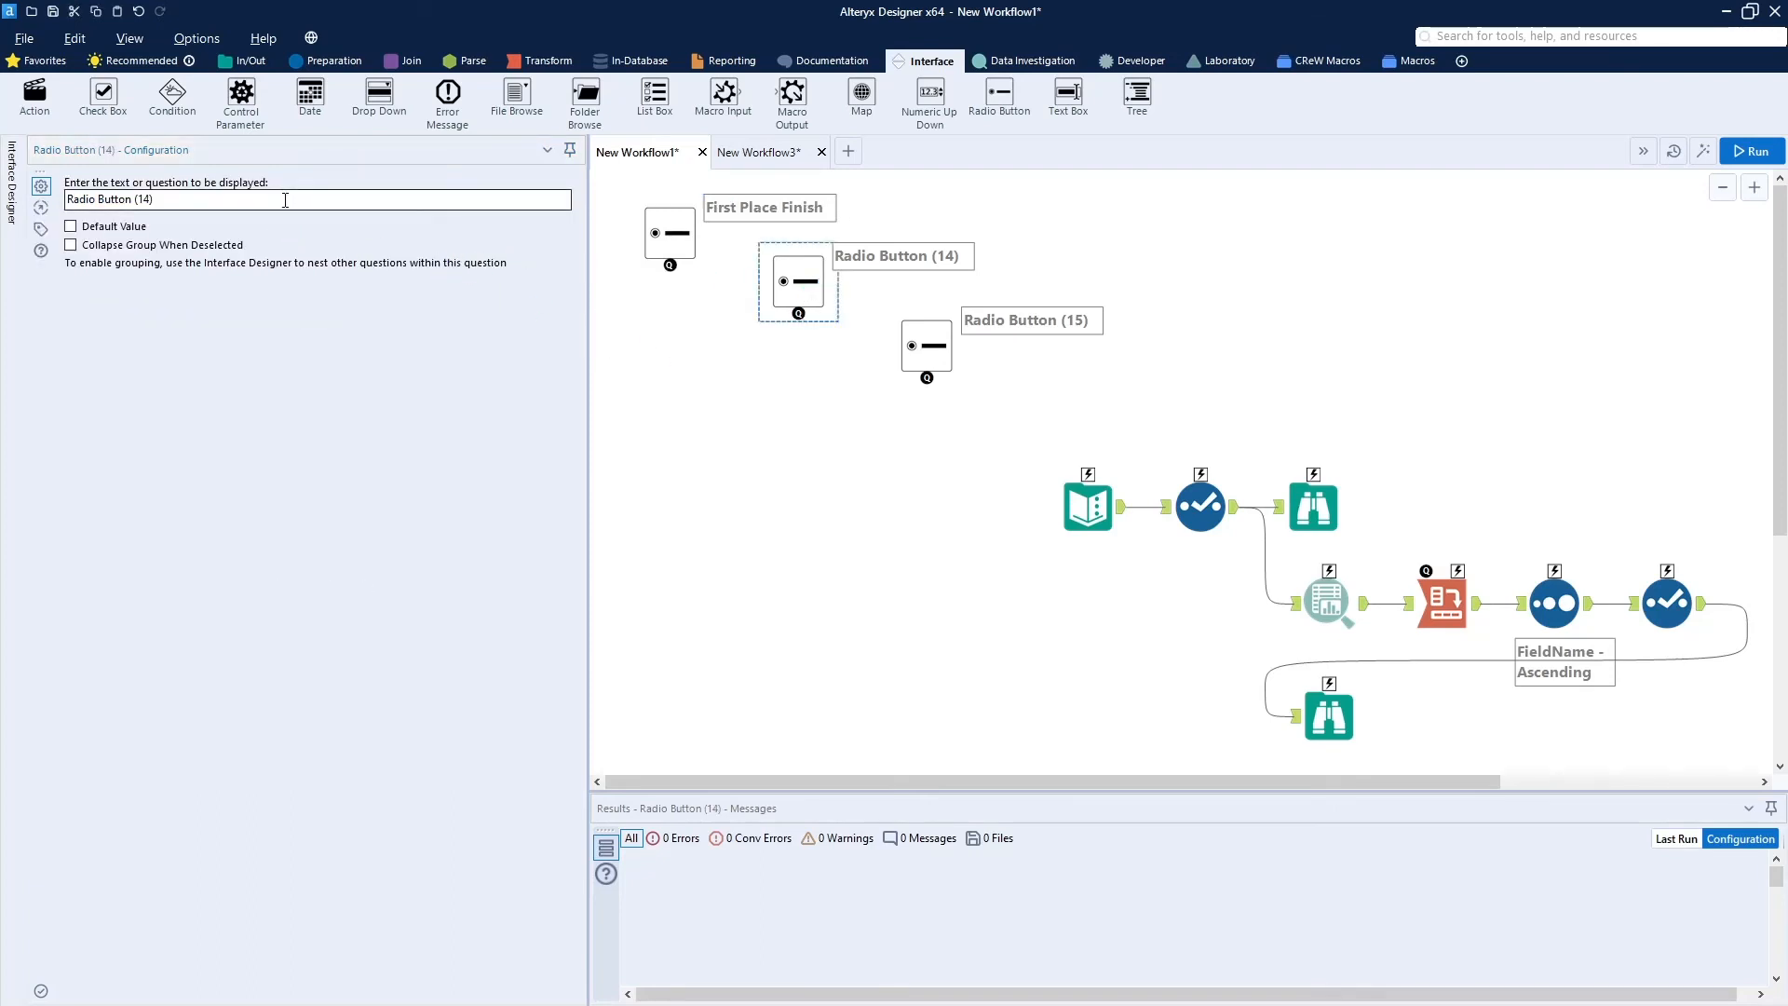
{"action": "triple_click", "coordinate": [109, 199]}
{"action": "type", "text": "Second"}
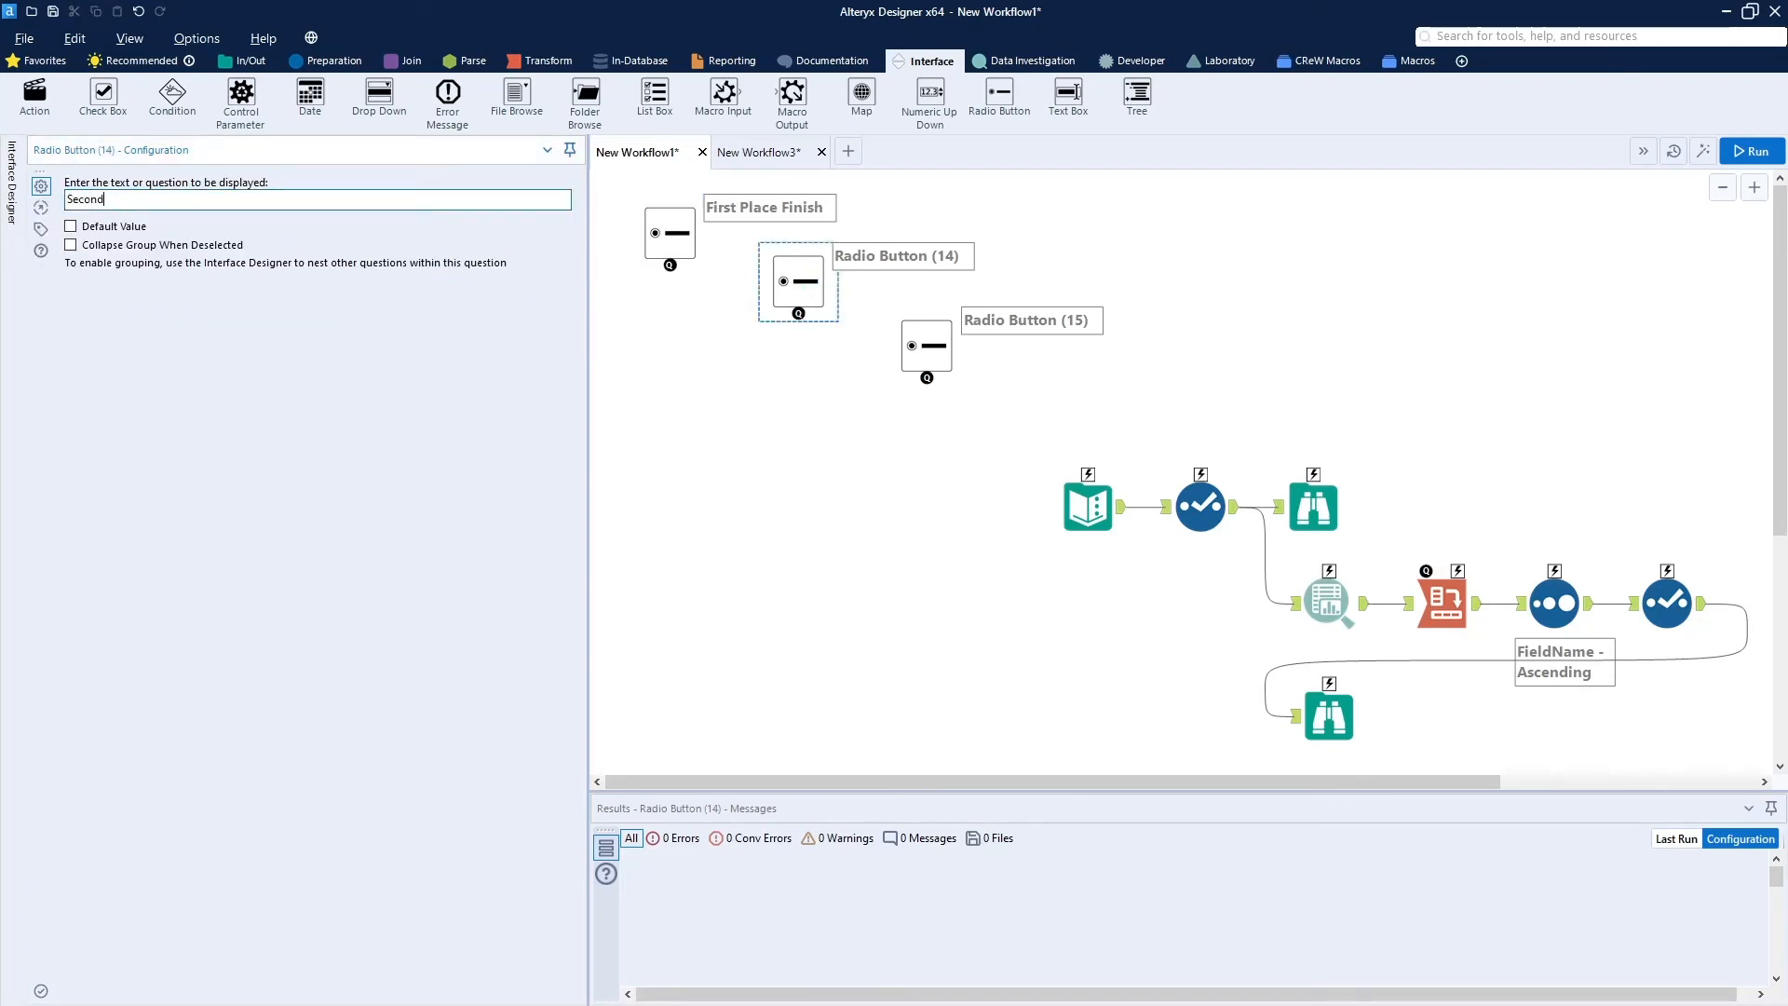
{"action": "type", "text": " Place Finish"}
Set the third radio button's display text to Third Place Finish and check the three options in the Interface Designer layout.
{"action": "left_click", "coordinate": [901, 349]}
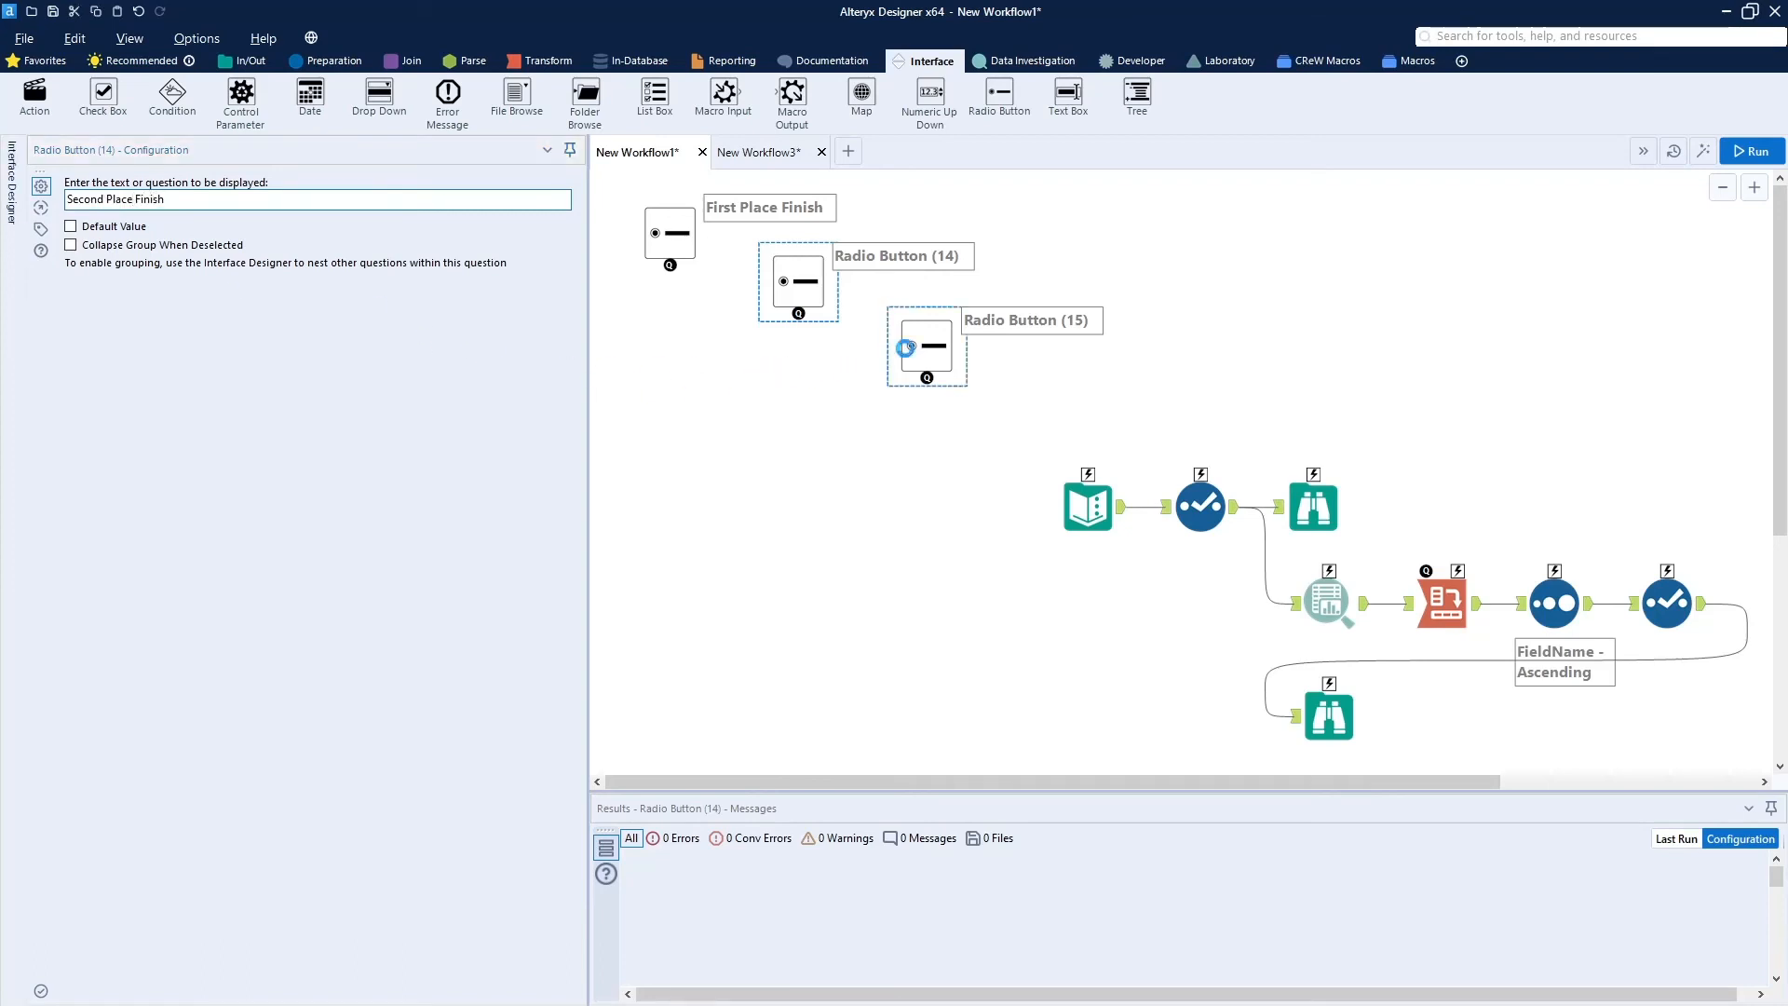
{"action": "left_click", "coordinate": [165, 198]}
{"action": "key", "text": "ctrl+a"}
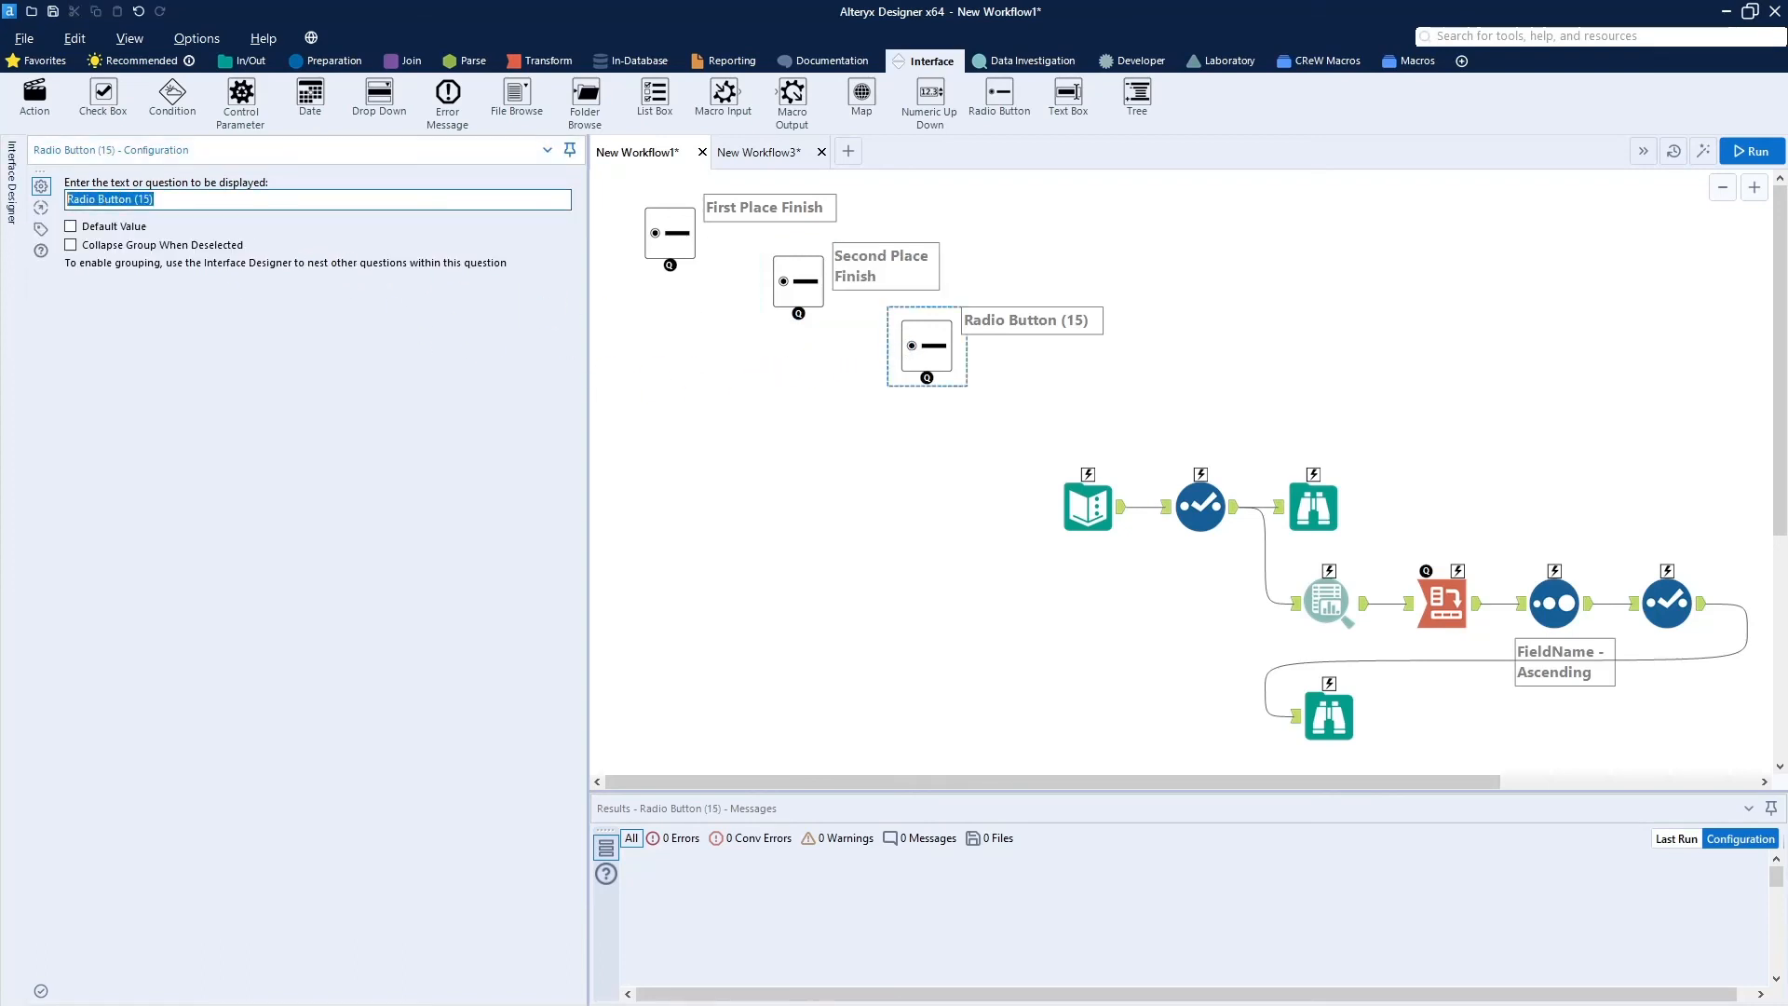
{"action": "type", "text": "Third Place Finish"}
{"action": "left_click", "coordinate": [598, 462]}
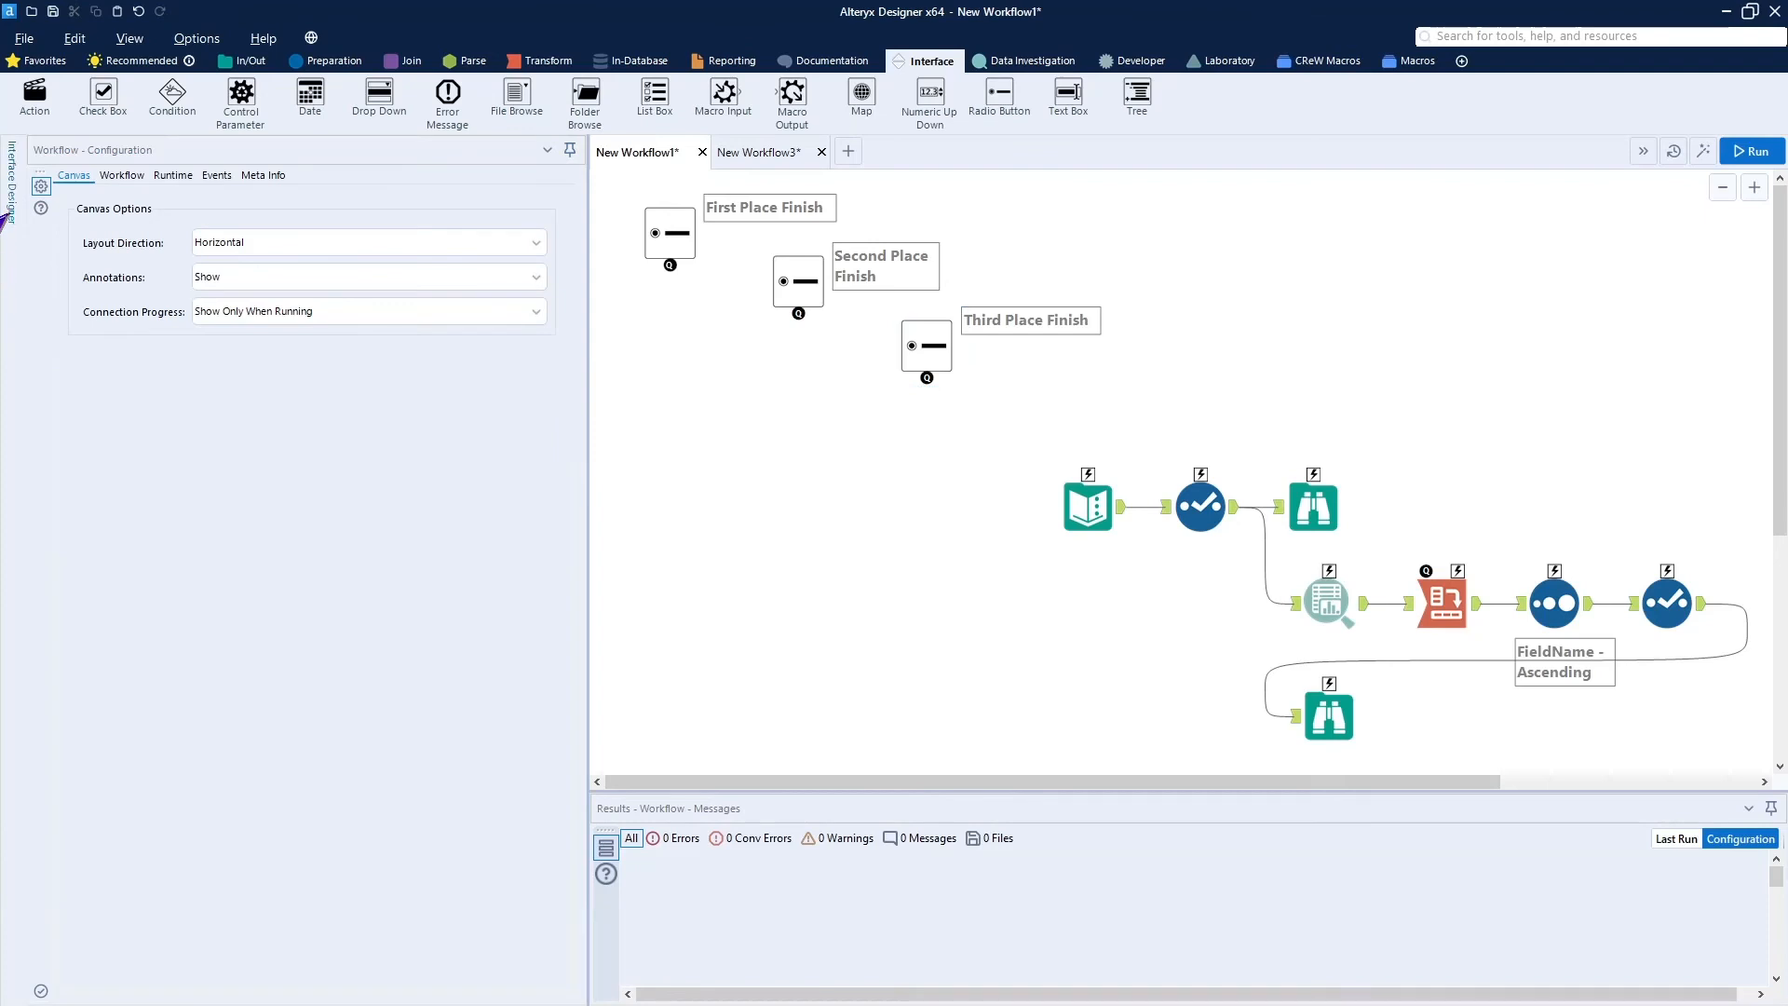
{"action": "left_click", "coordinate": [7, 220]}
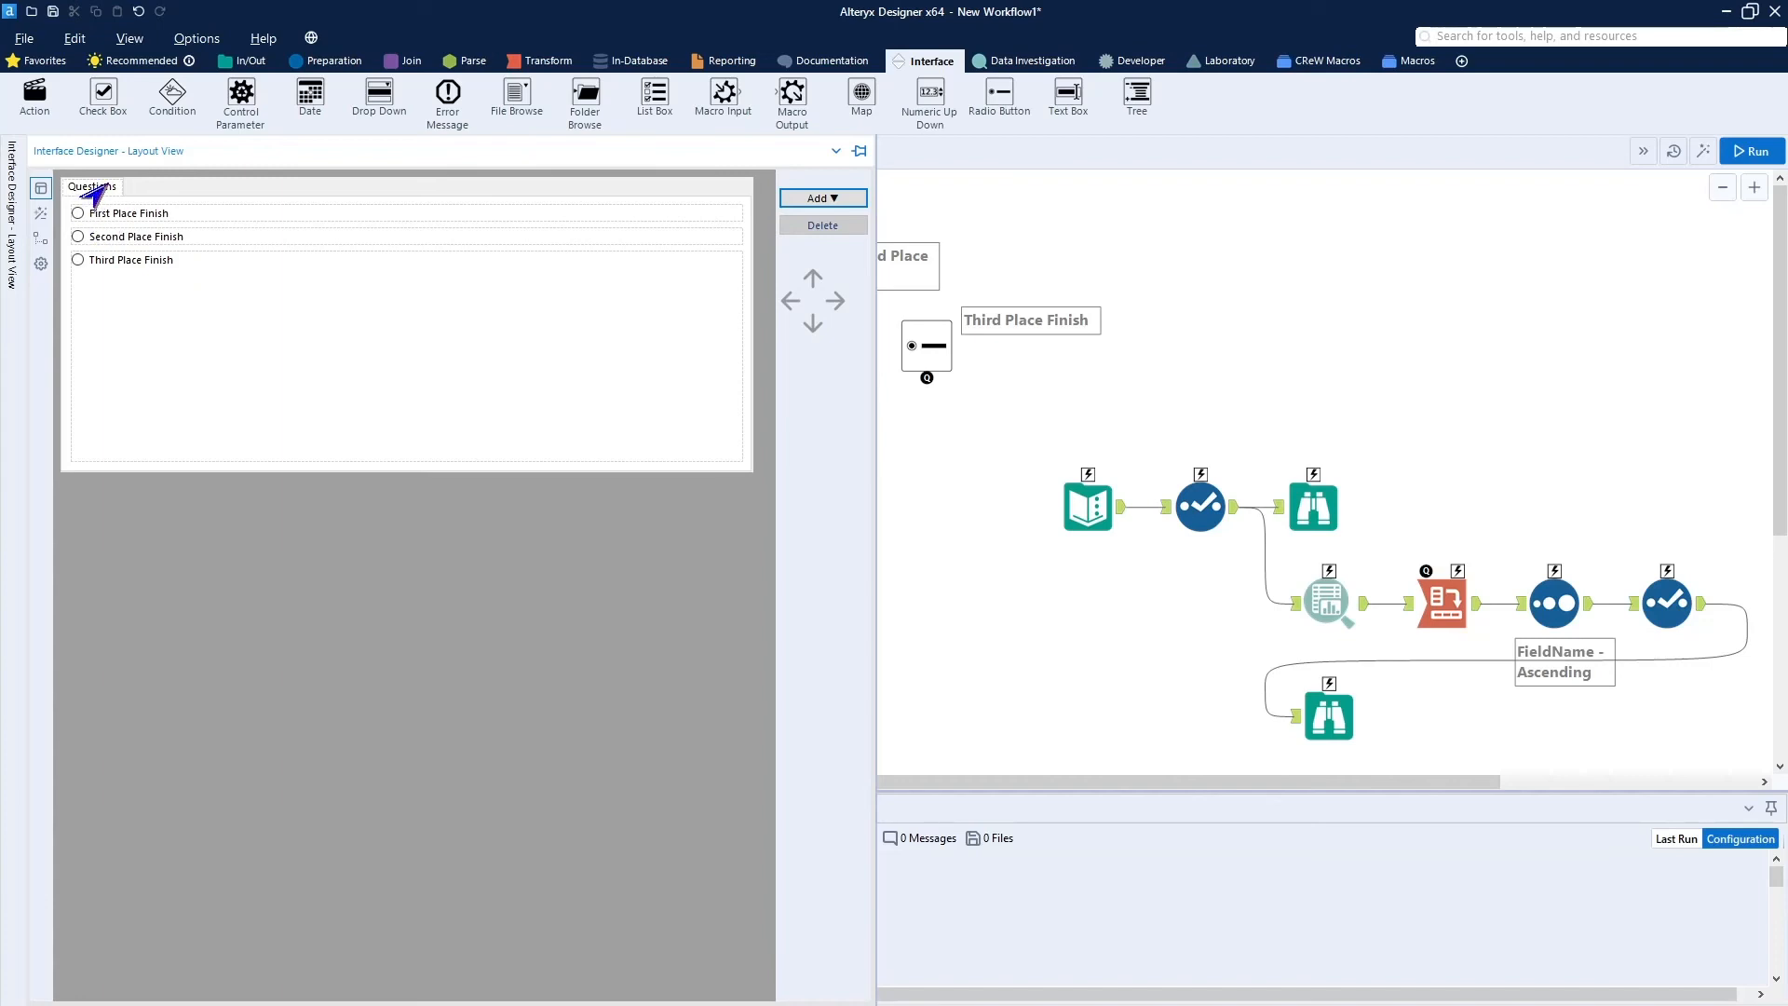
{"action": "left_click", "coordinate": [1284, 286]}
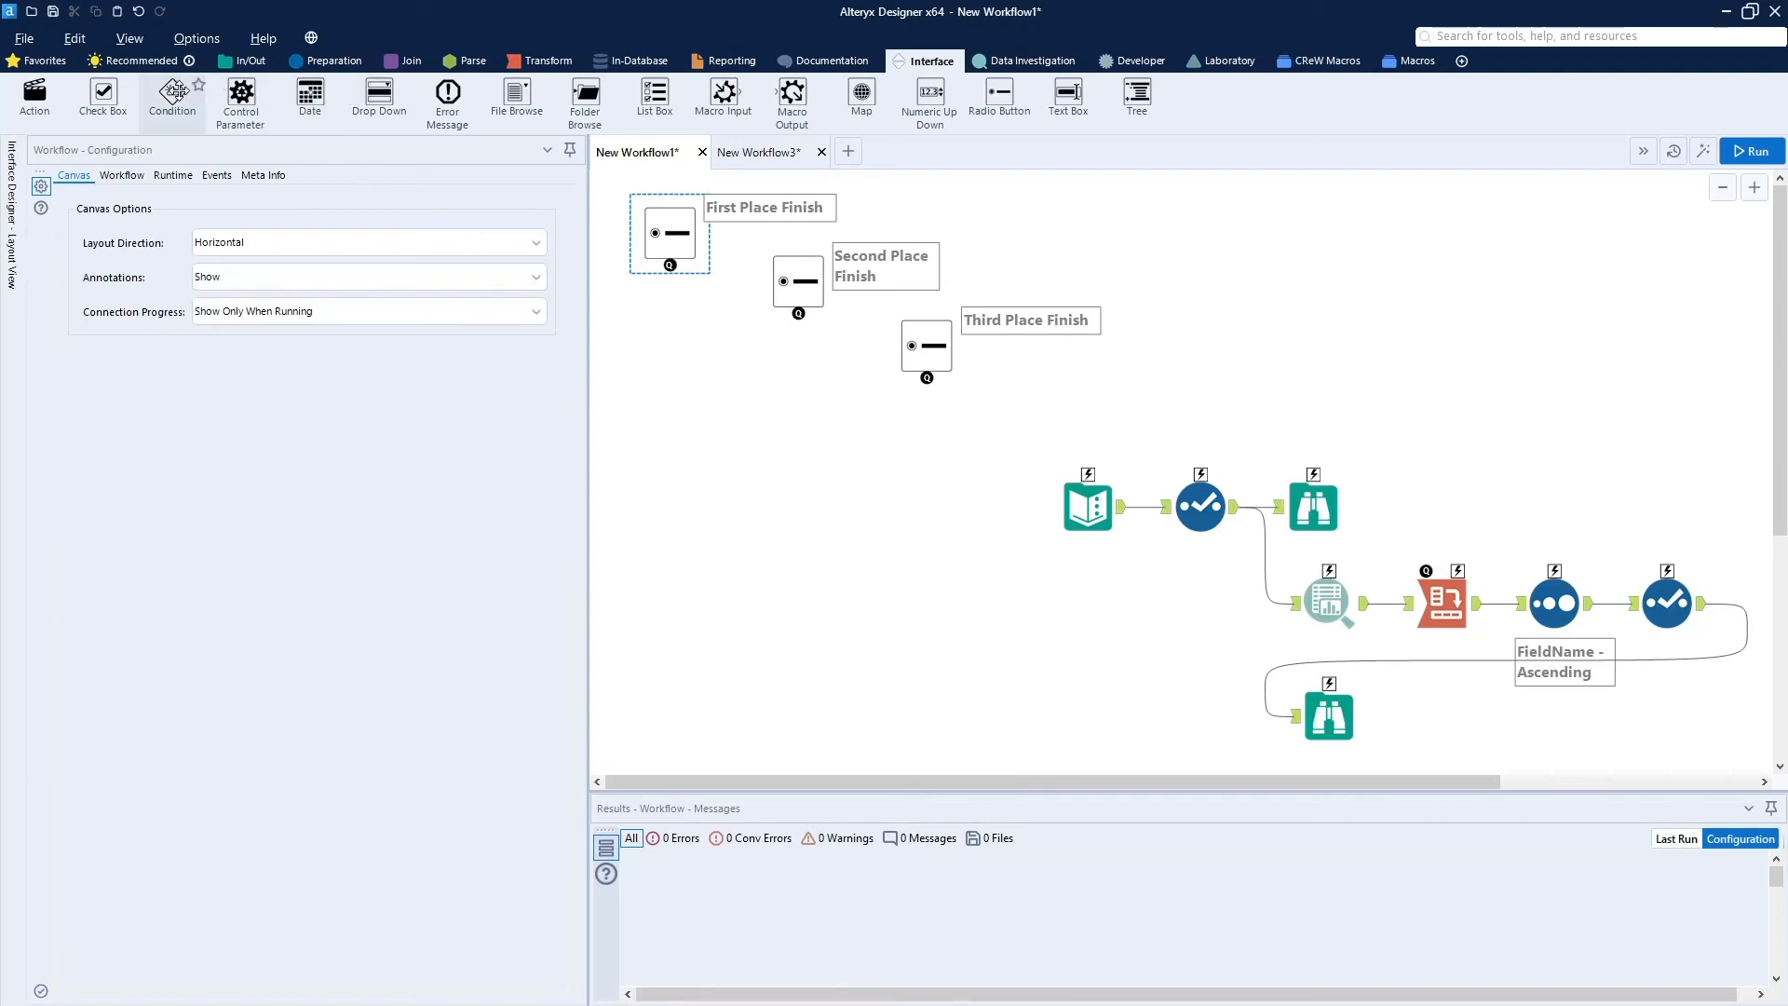
Attach a Condition tool to the First Place Finish radio button and use its question variable [#1] as the expression.
{"action": "left_click_drag", "start_coordinate": [173, 93], "coordinate": [669, 346]}
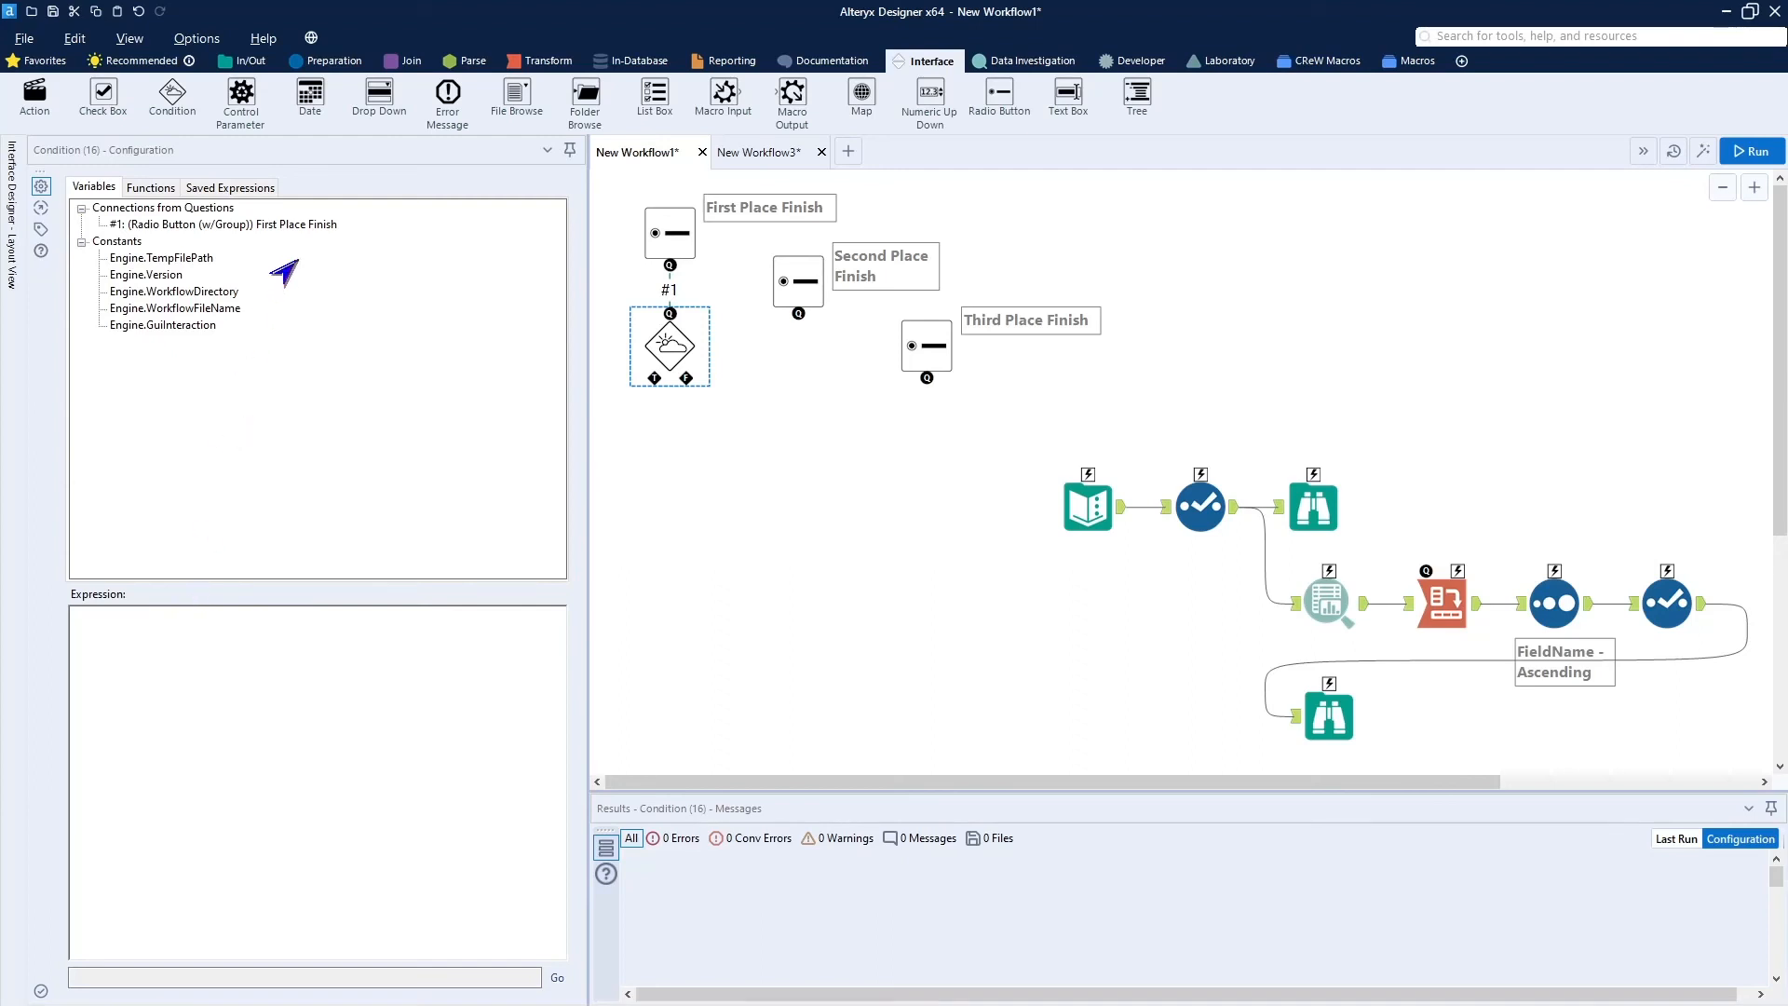
{"action": "left_click", "coordinate": [149, 228]}
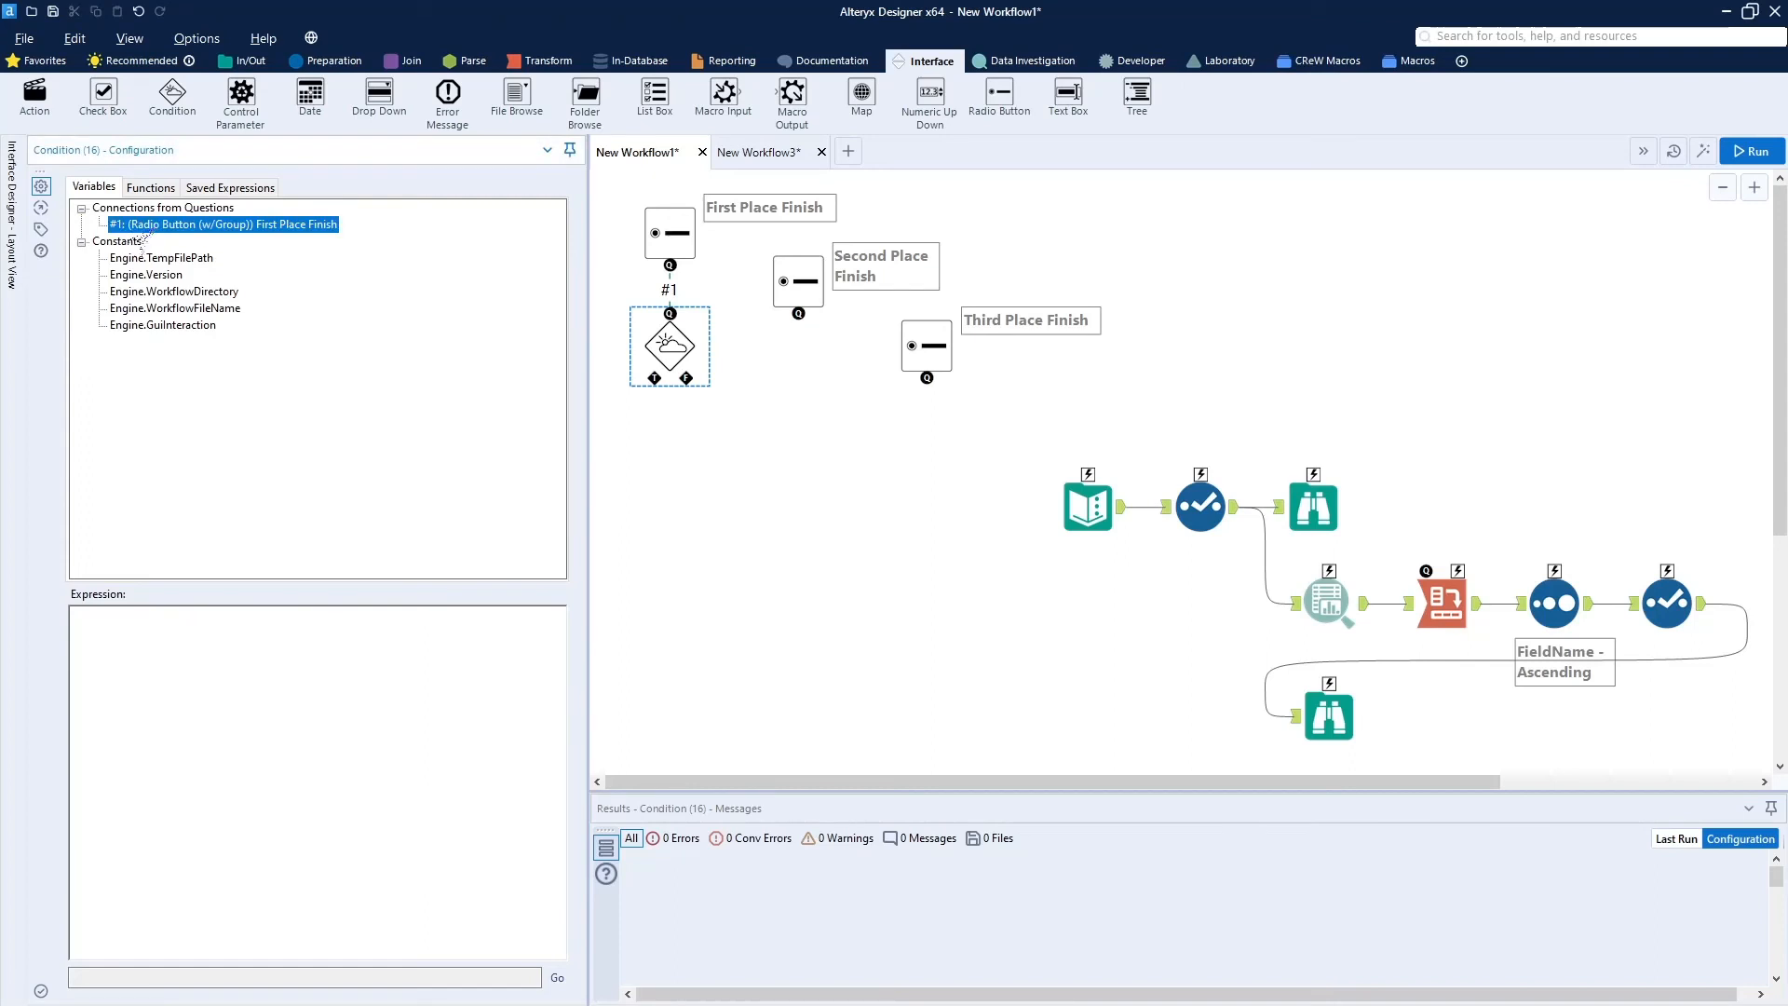
{"action": "left_click_drag", "start_coordinate": [147, 234], "coordinate": [159, 648]}
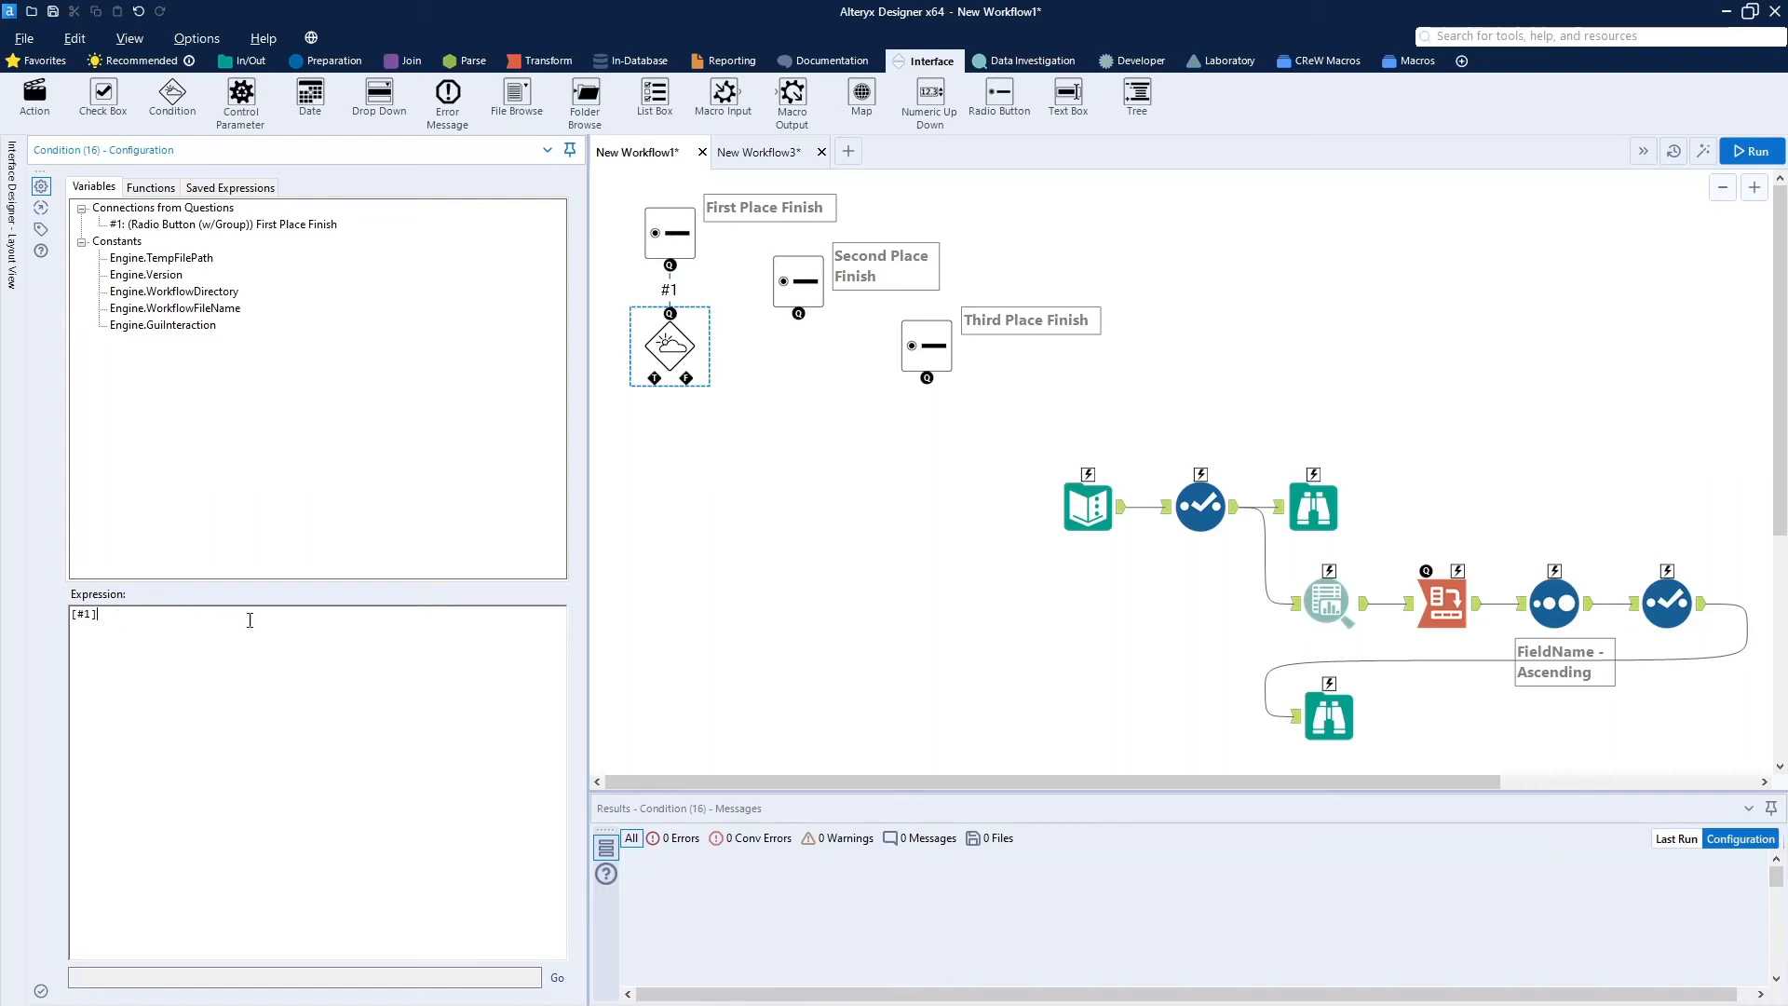
Copy the [#1] Condition tool and attach one copy each to the Second Place Finish and Third Place Finish radio buttons.
{"action": "left_click", "coordinate": [696, 336]}
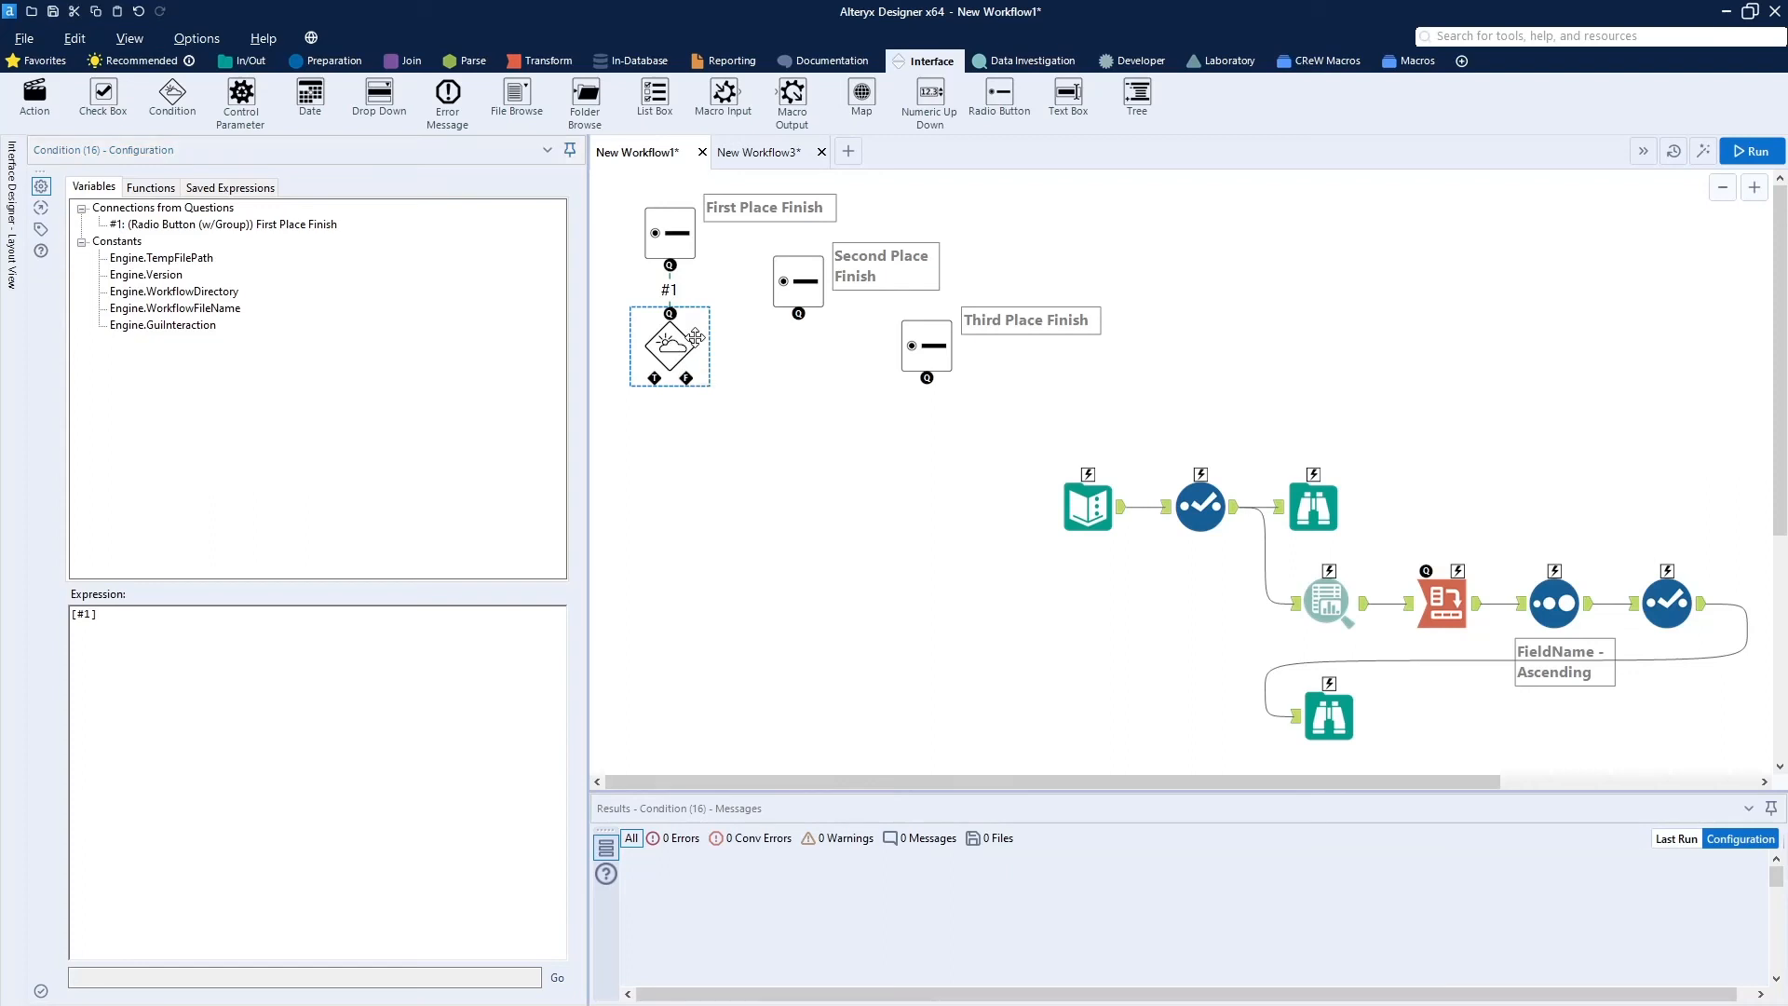
{"action": "left_click", "coordinate": [679, 514]}
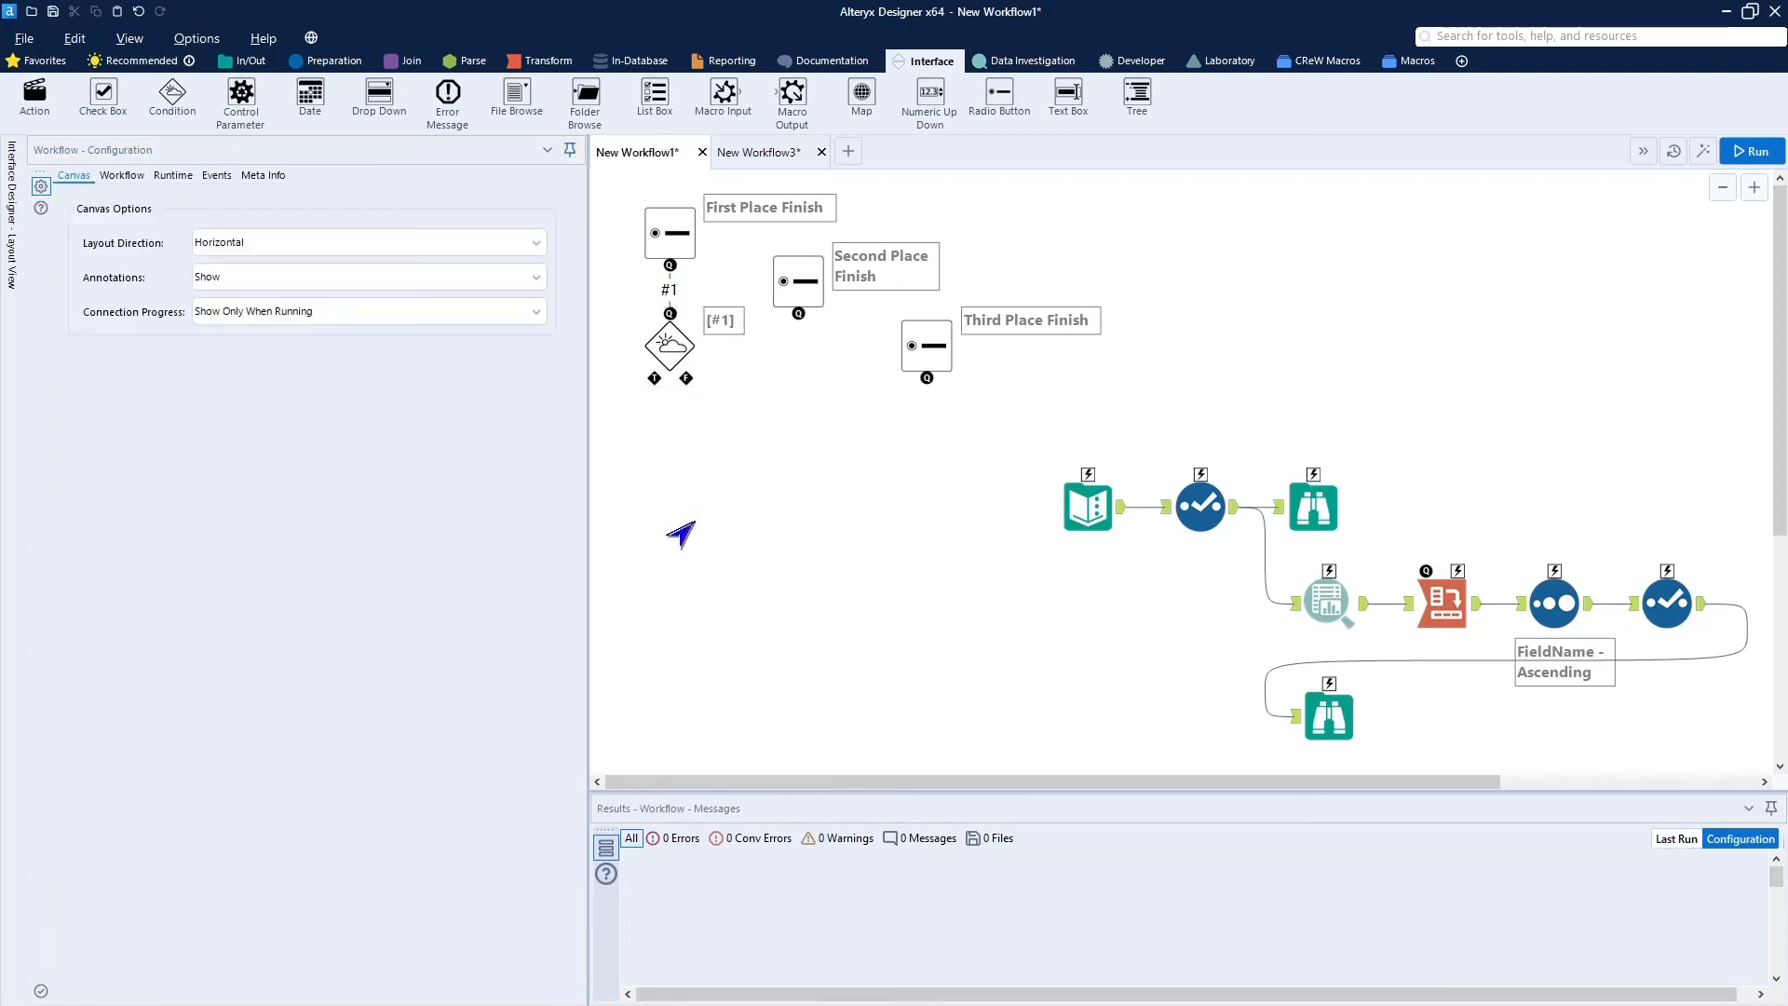
{"action": "key", "text": "ctrl+v"}
{"action": "left_click_drag", "start_coordinate": [717, 514], "coordinate": [794, 362]}
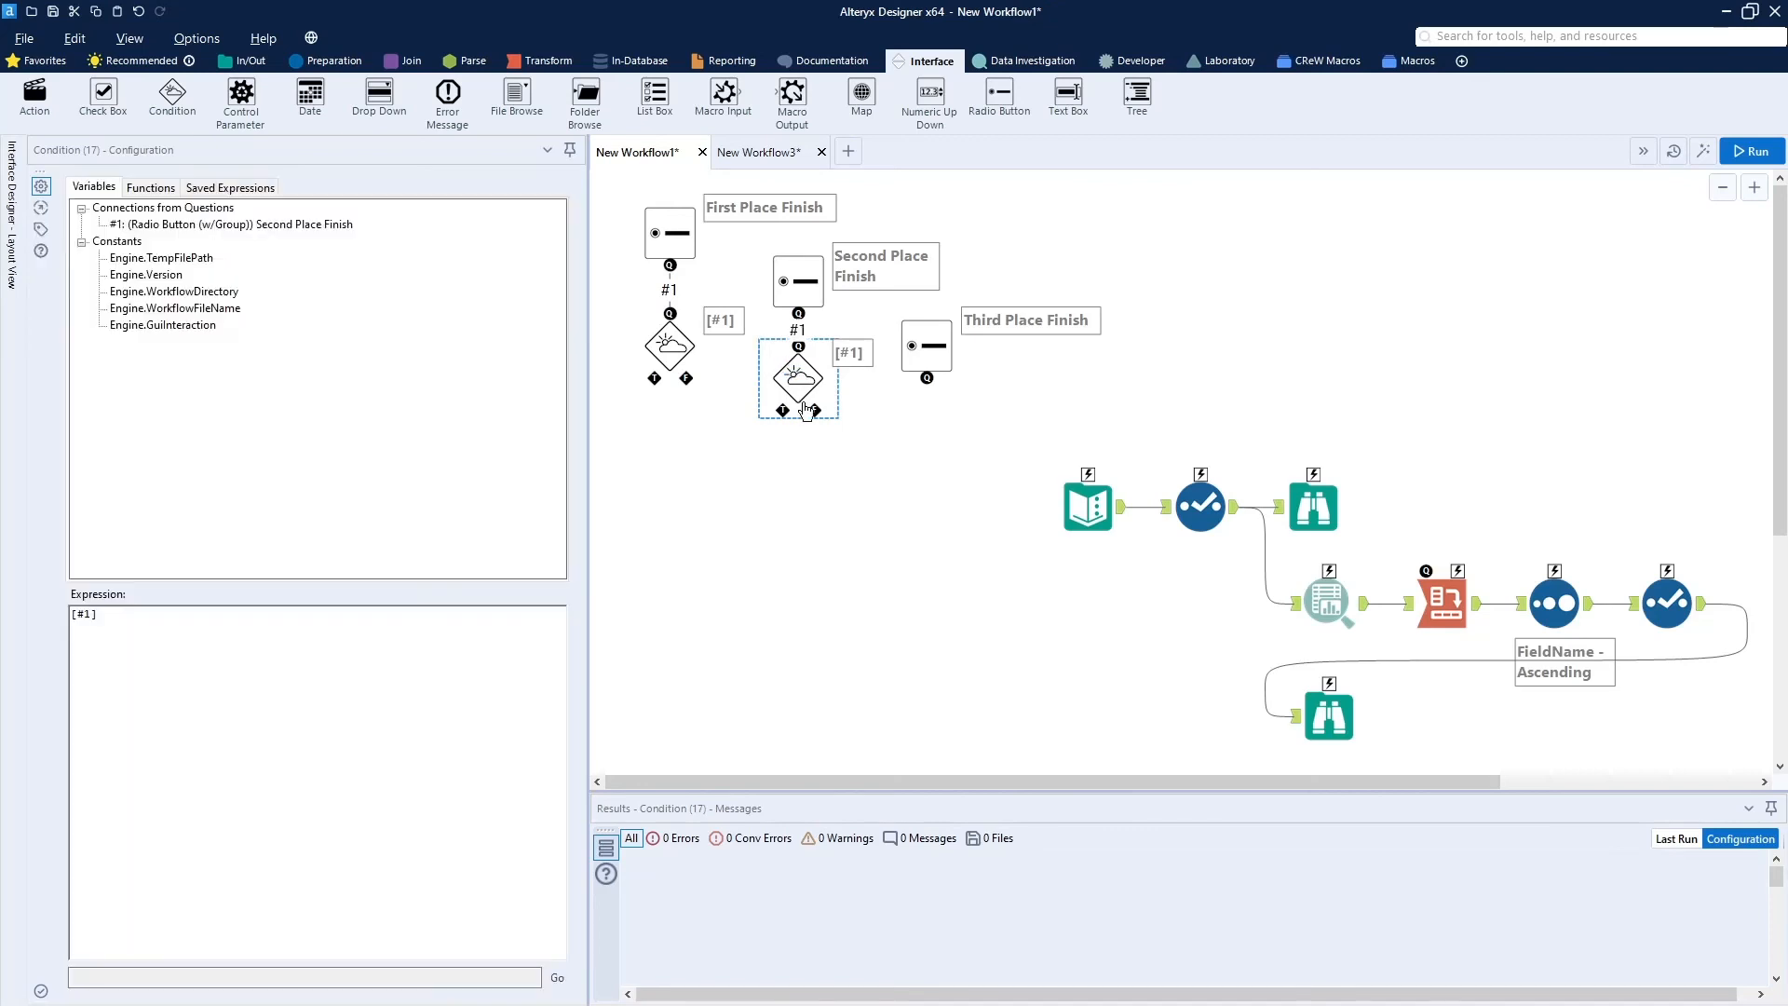
{"action": "left_click", "coordinate": [914, 468]}
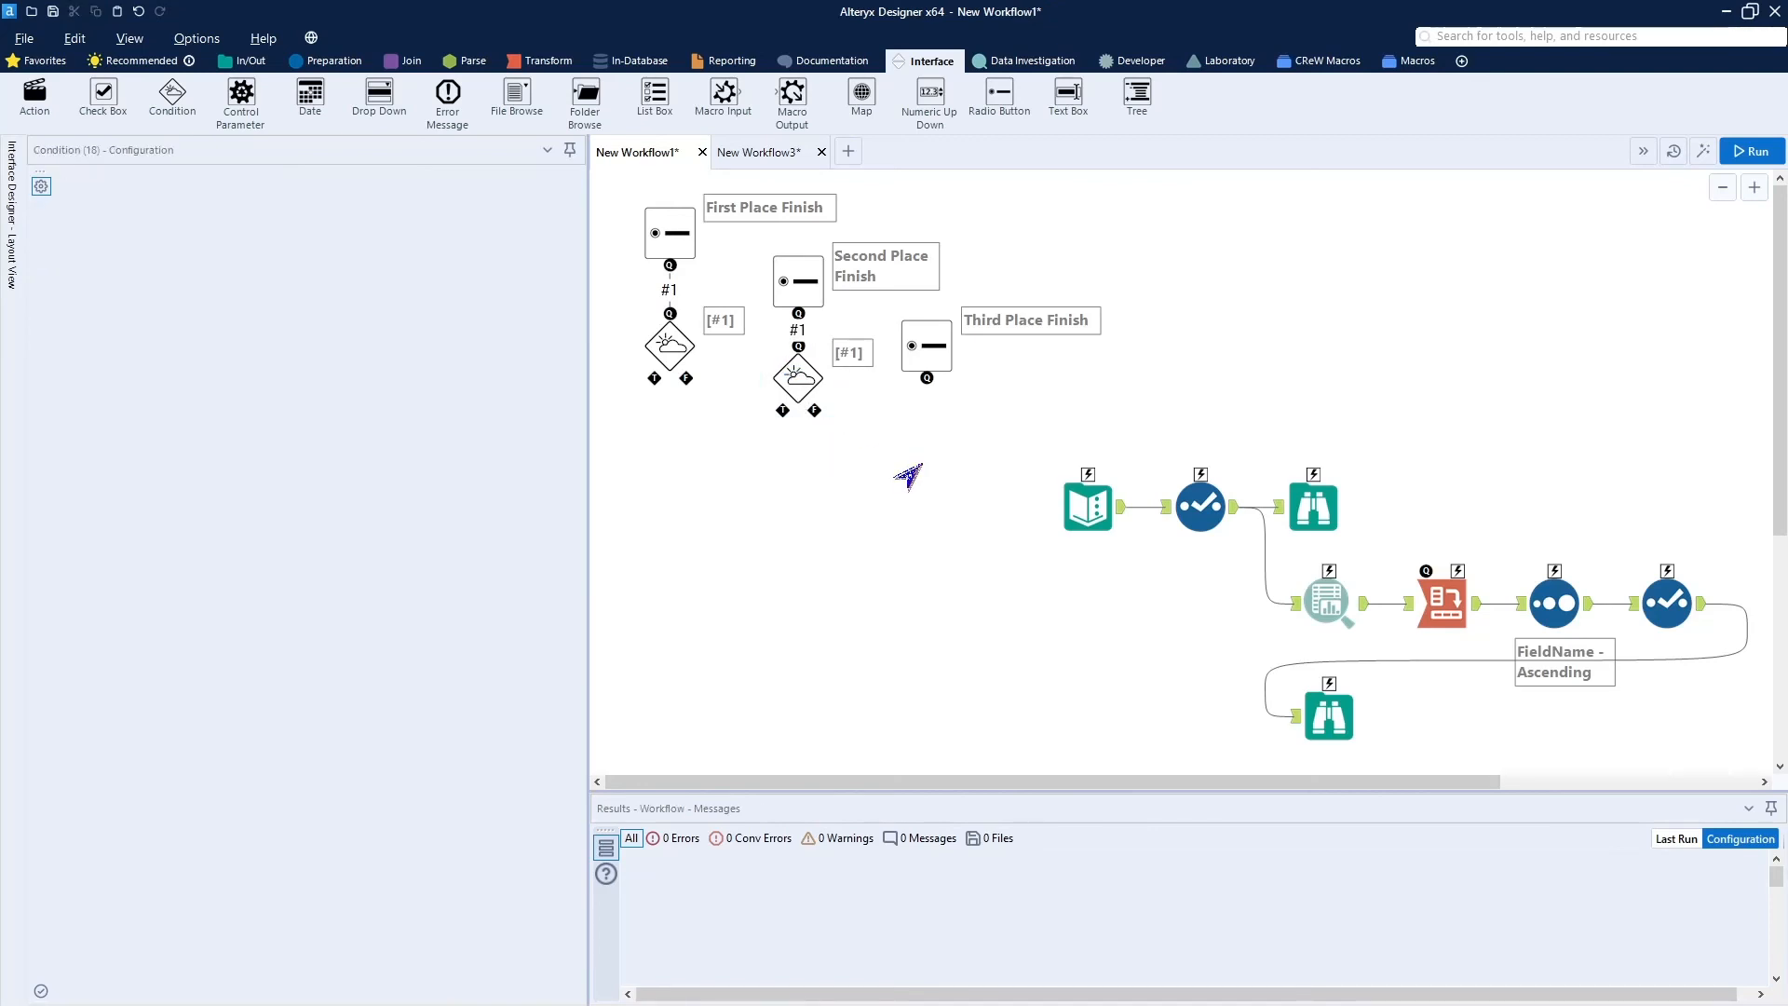
{"action": "key", "text": "ctrl+v"}
{"action": "left_click_drag", "start_coordinate": [938, 500], "coordinate": [906, 429]}
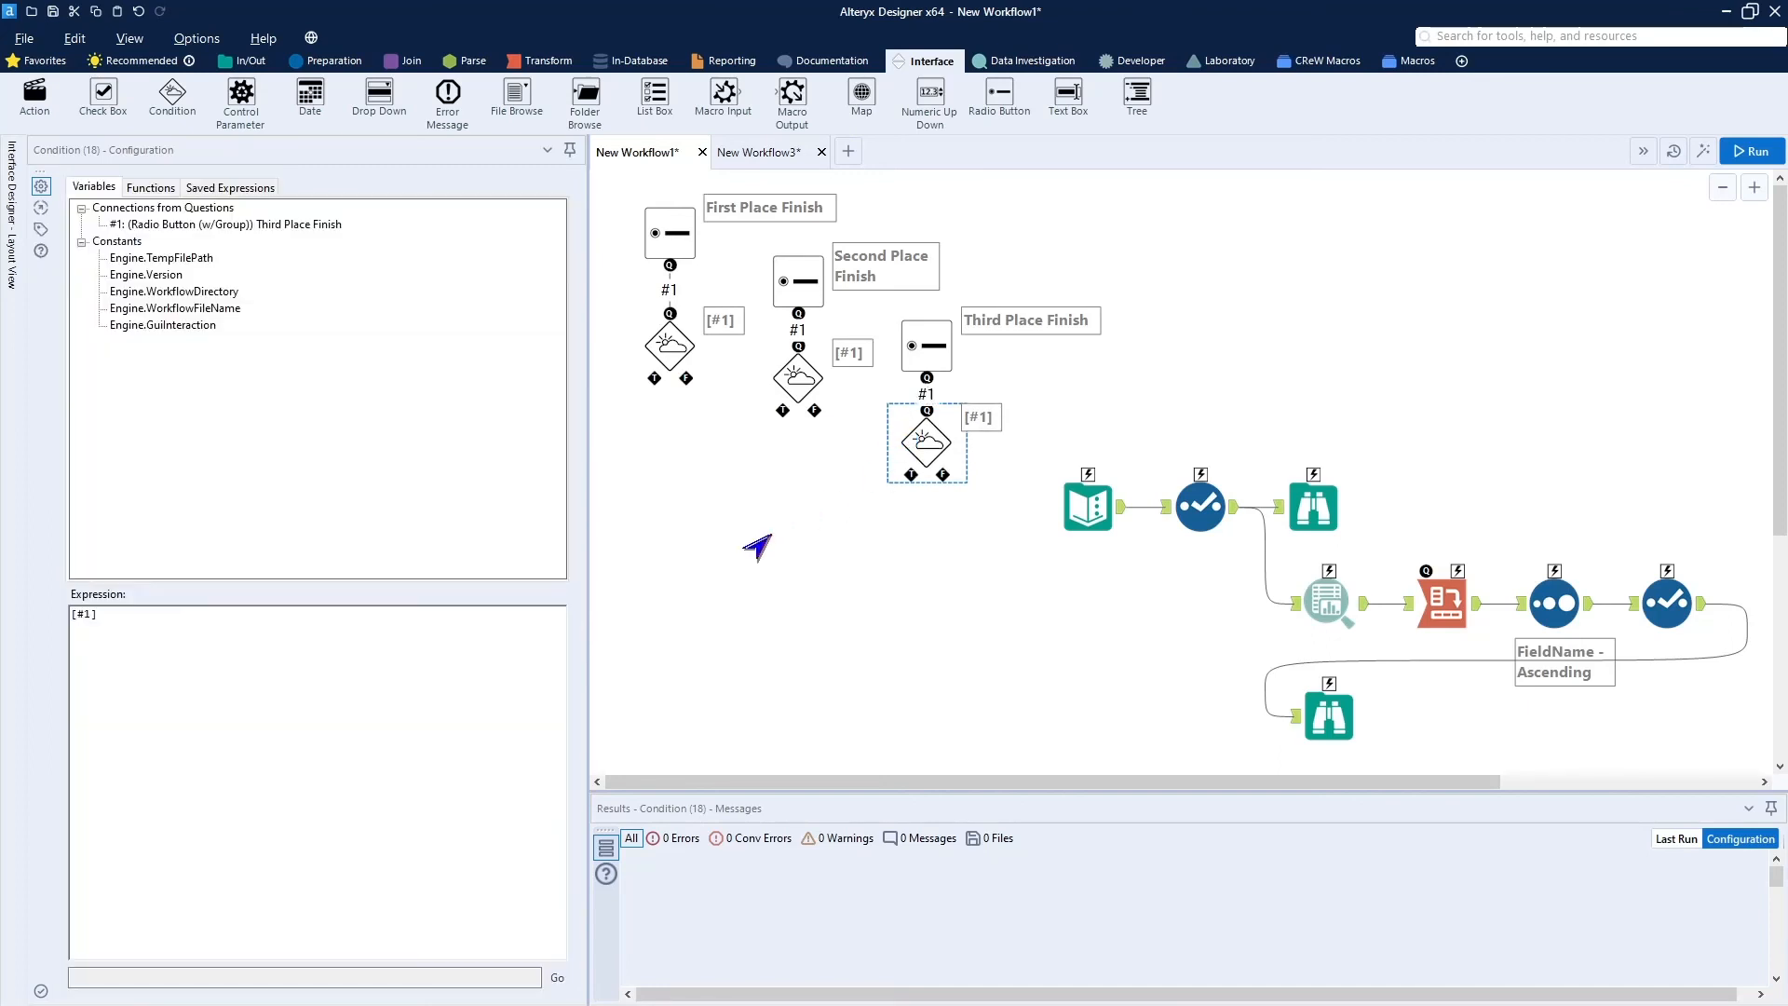
{"action": "left_click", "coordinate": [757, 547]}
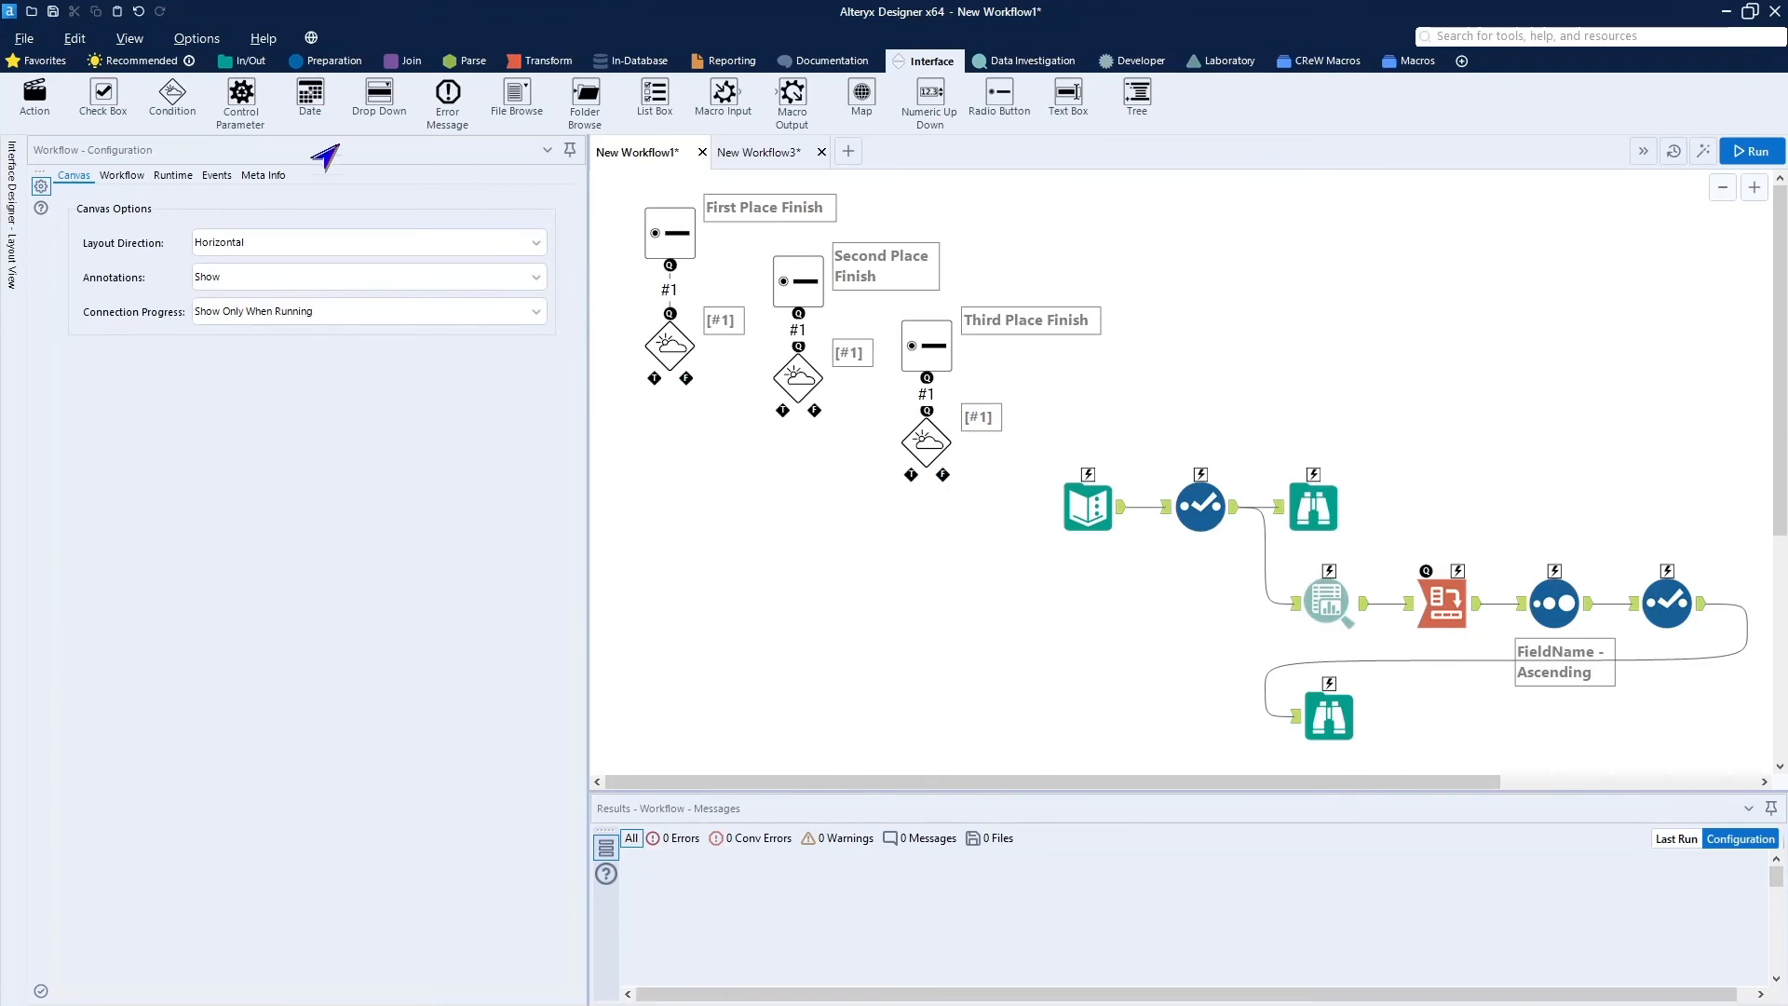
Connect an Action tool from the first Condition's true output to the Text Input and set its action type to Update Value with Formula.
{"action": "left_click_drag", "start_coordinate": [35, 94], "coordinate": [682, 480]}
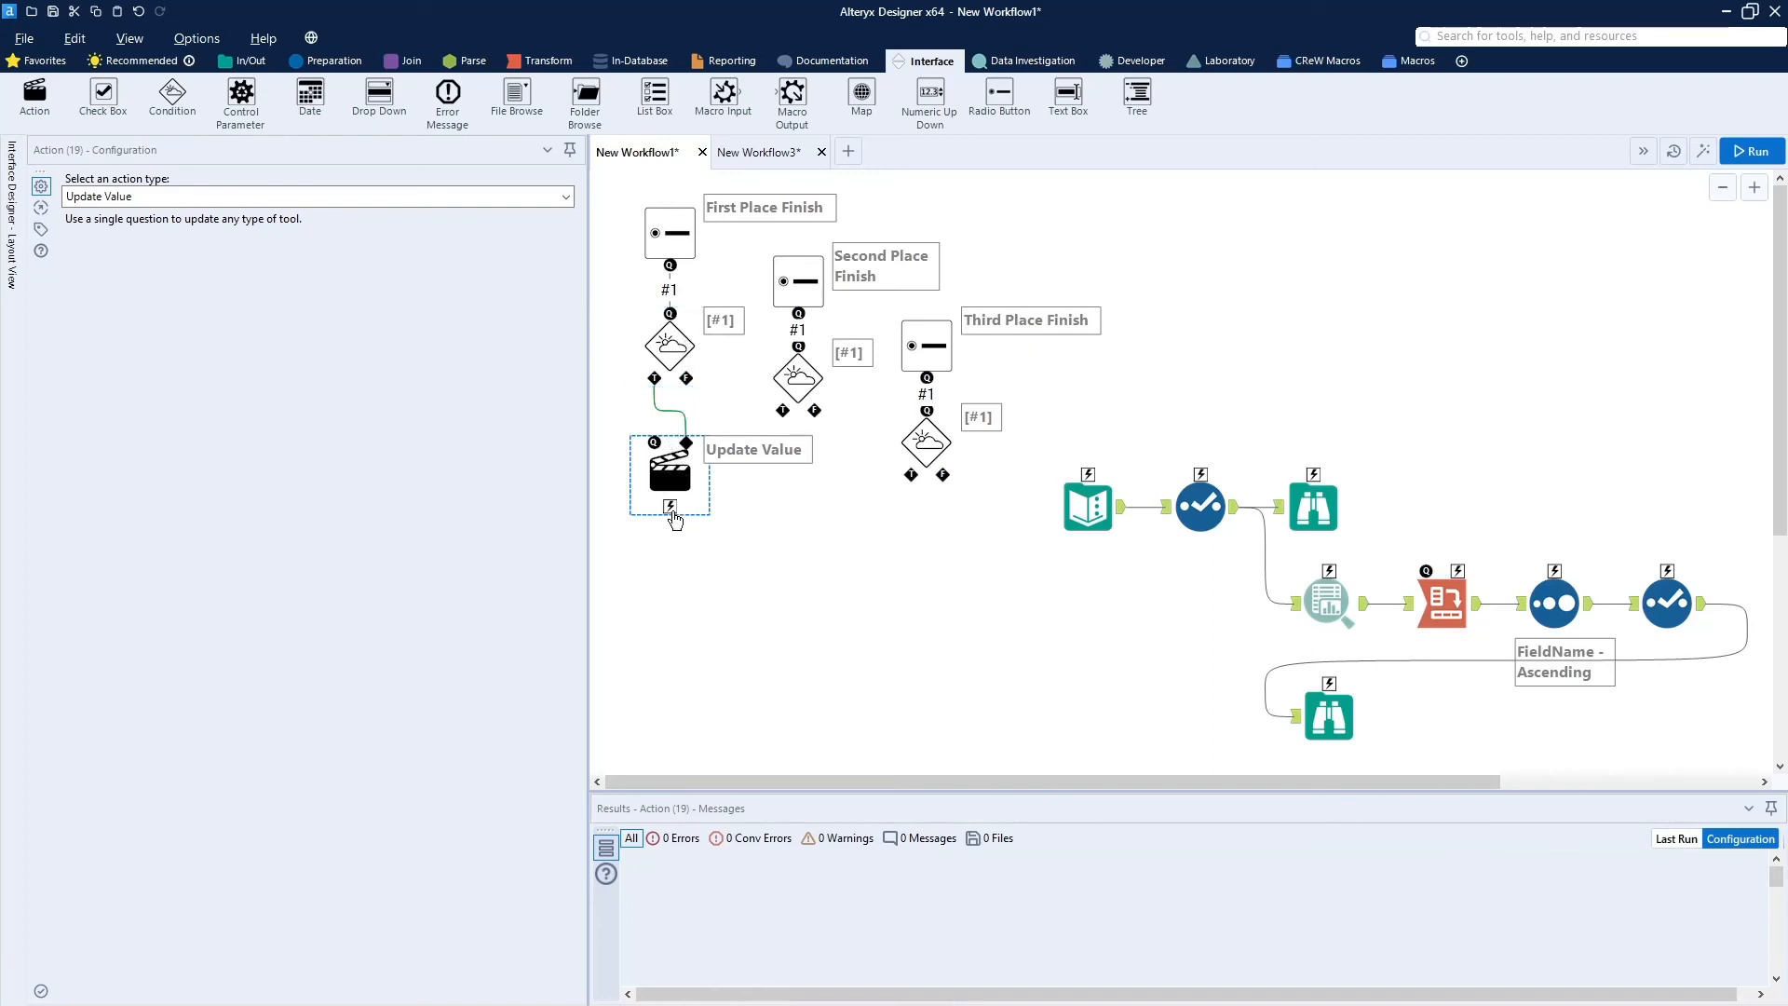
{"action": "left_click_drag", "start_coordinate": [669, 507], "coordinate": [1085, 492]}
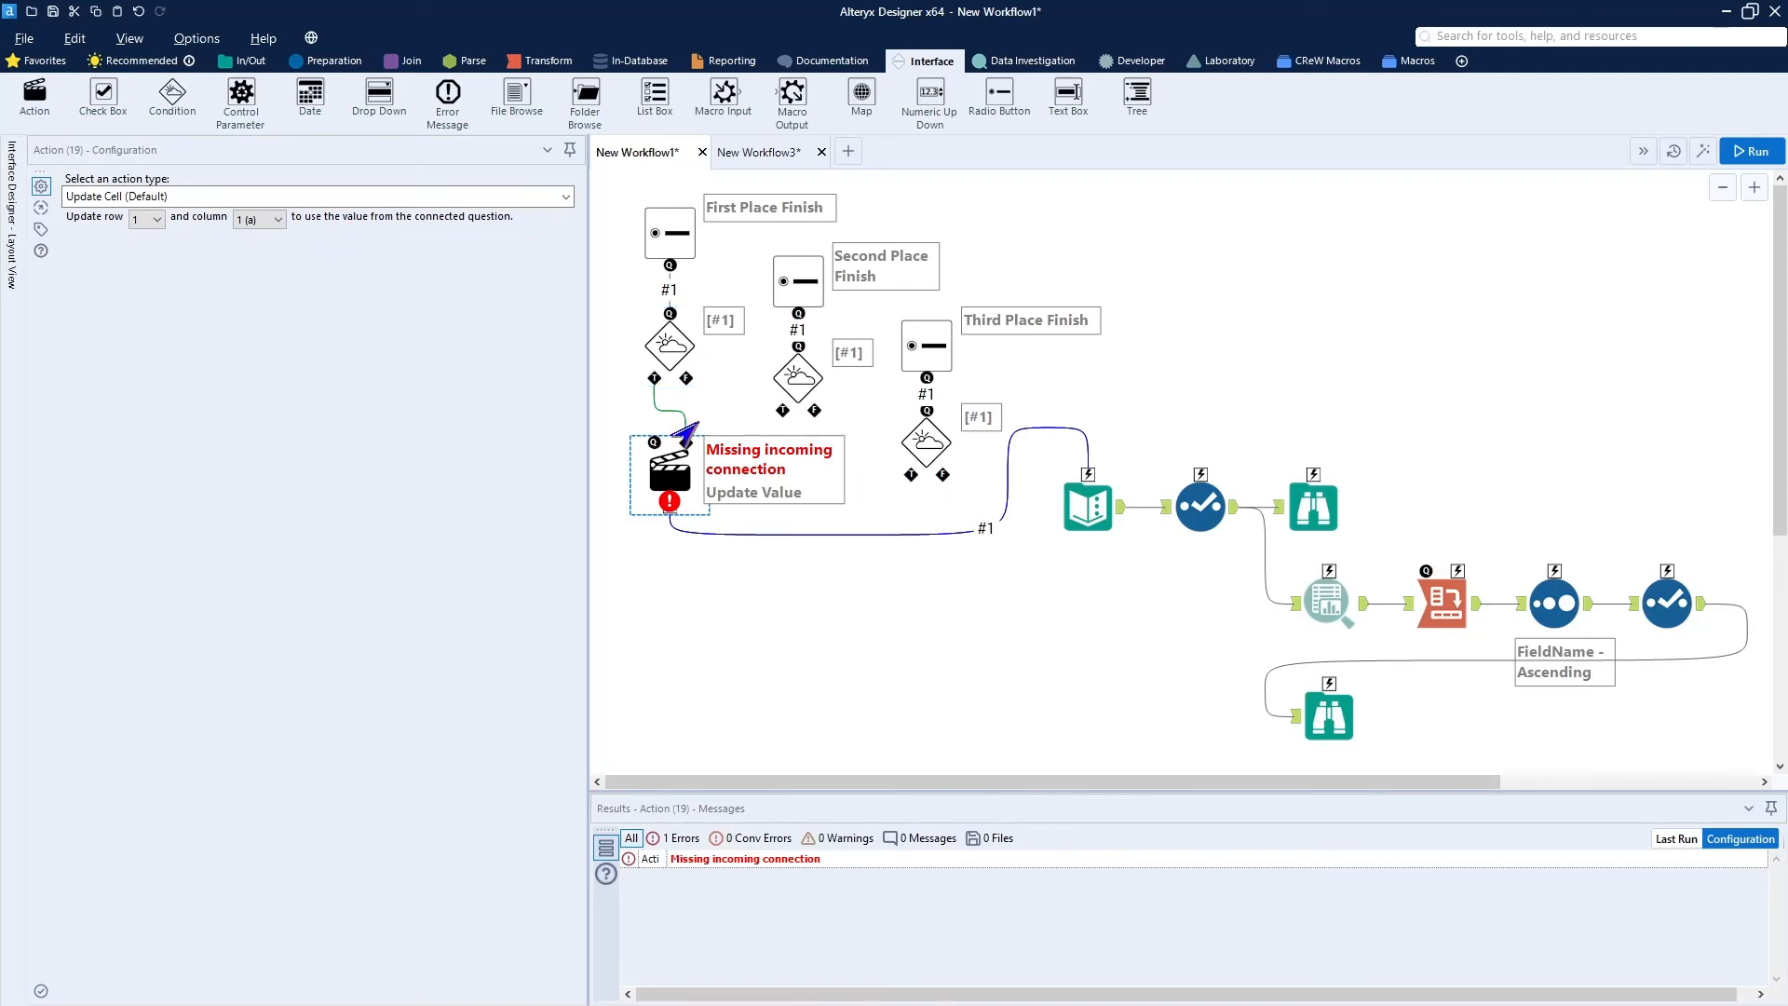
{"action": "left_click", "coordinate": [566, 198]}
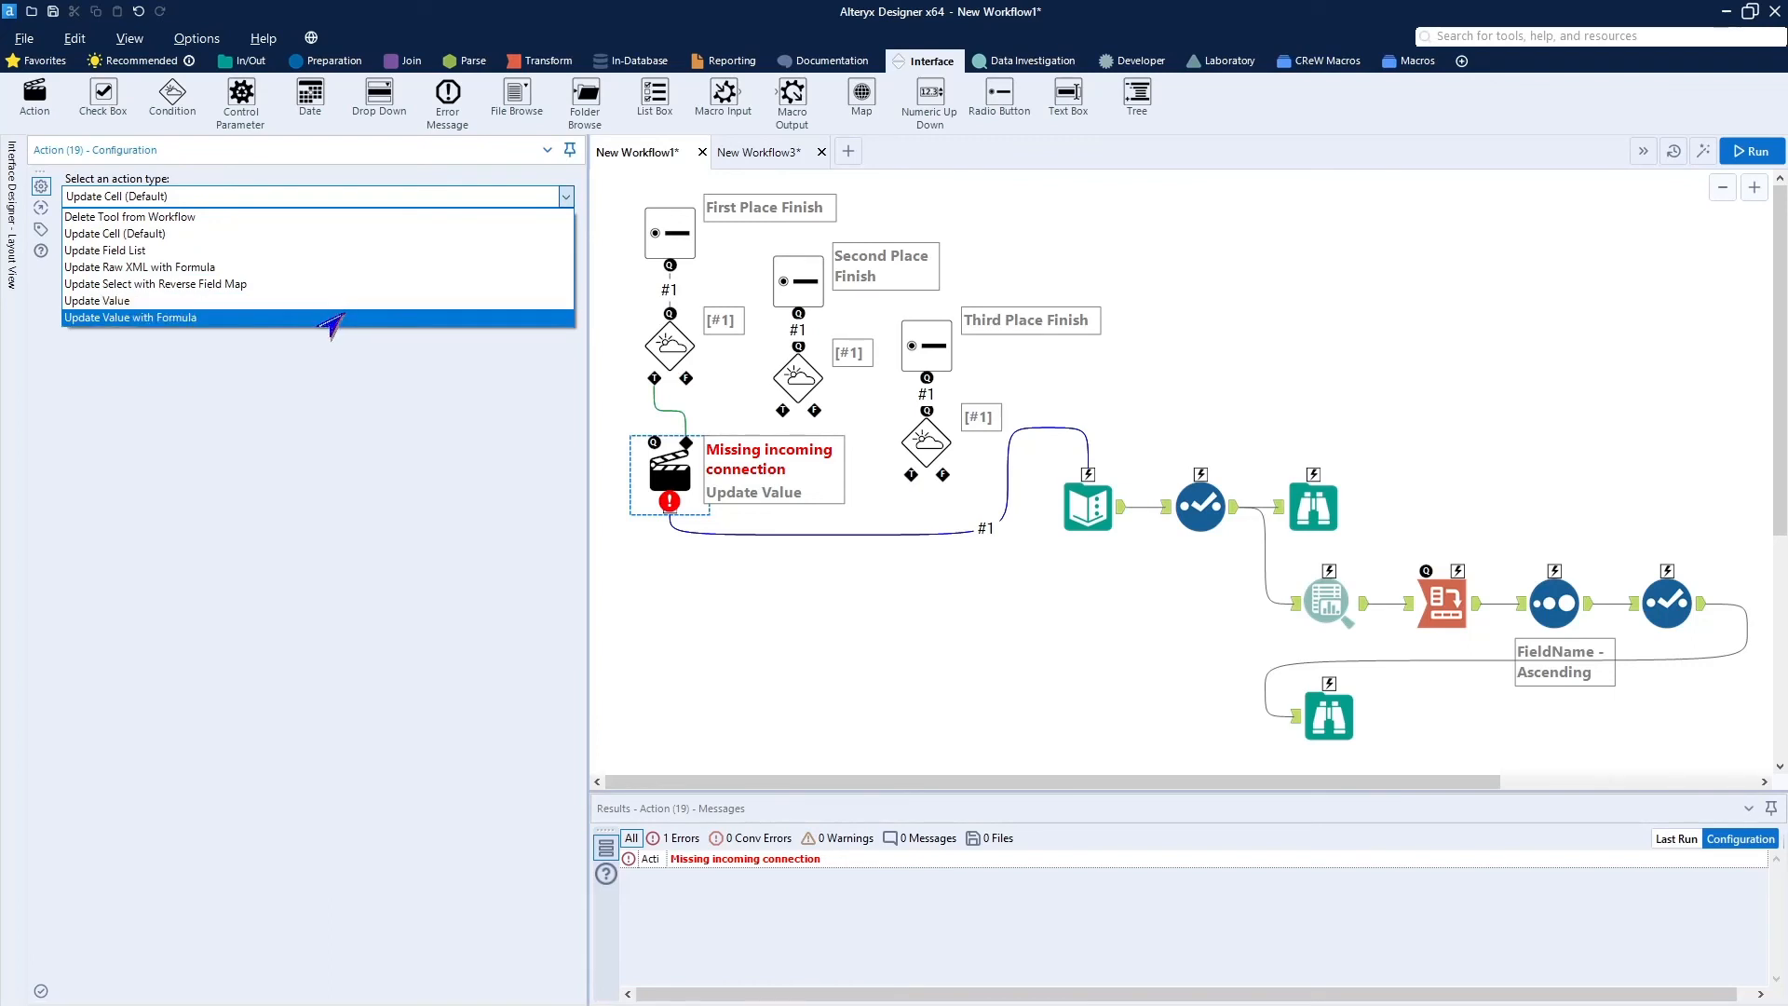
{"action": "left_click", "coordinate": [321, 320]}
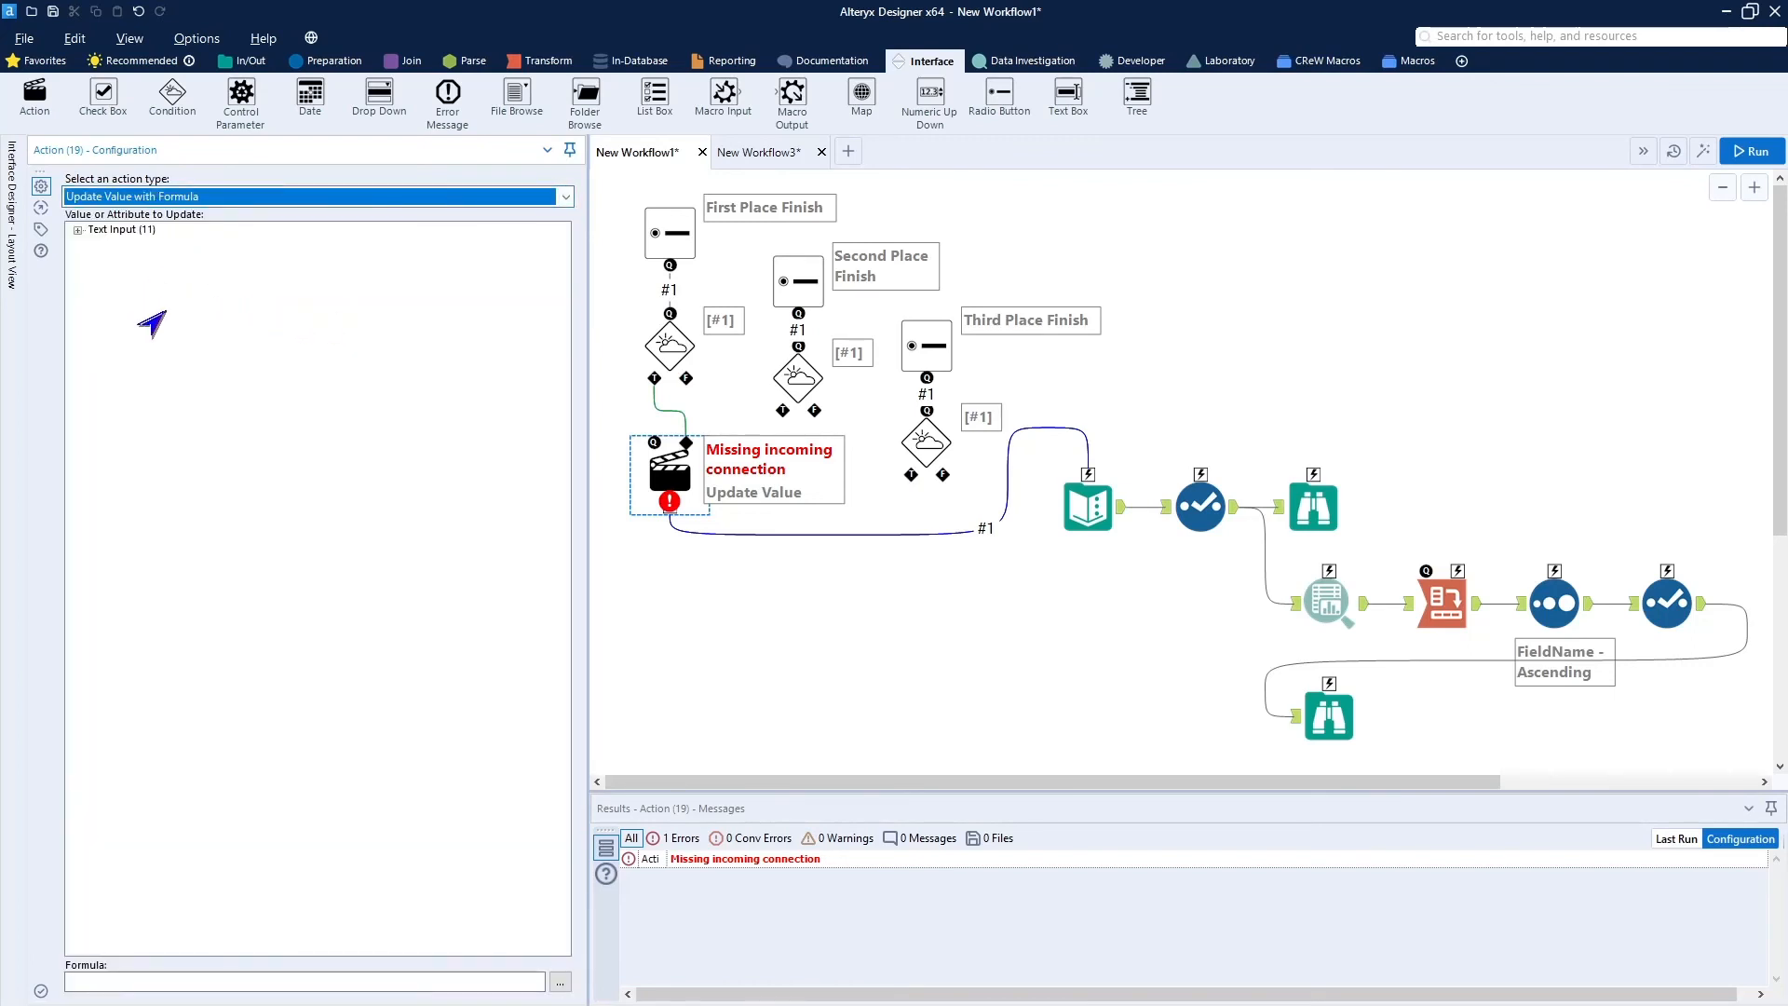
Target the Text Input's data value c[1] ("a") in the first-place Action and enter the formula You Finished First!!!
{"action": "left_click", "coordinate": [79, 230]}
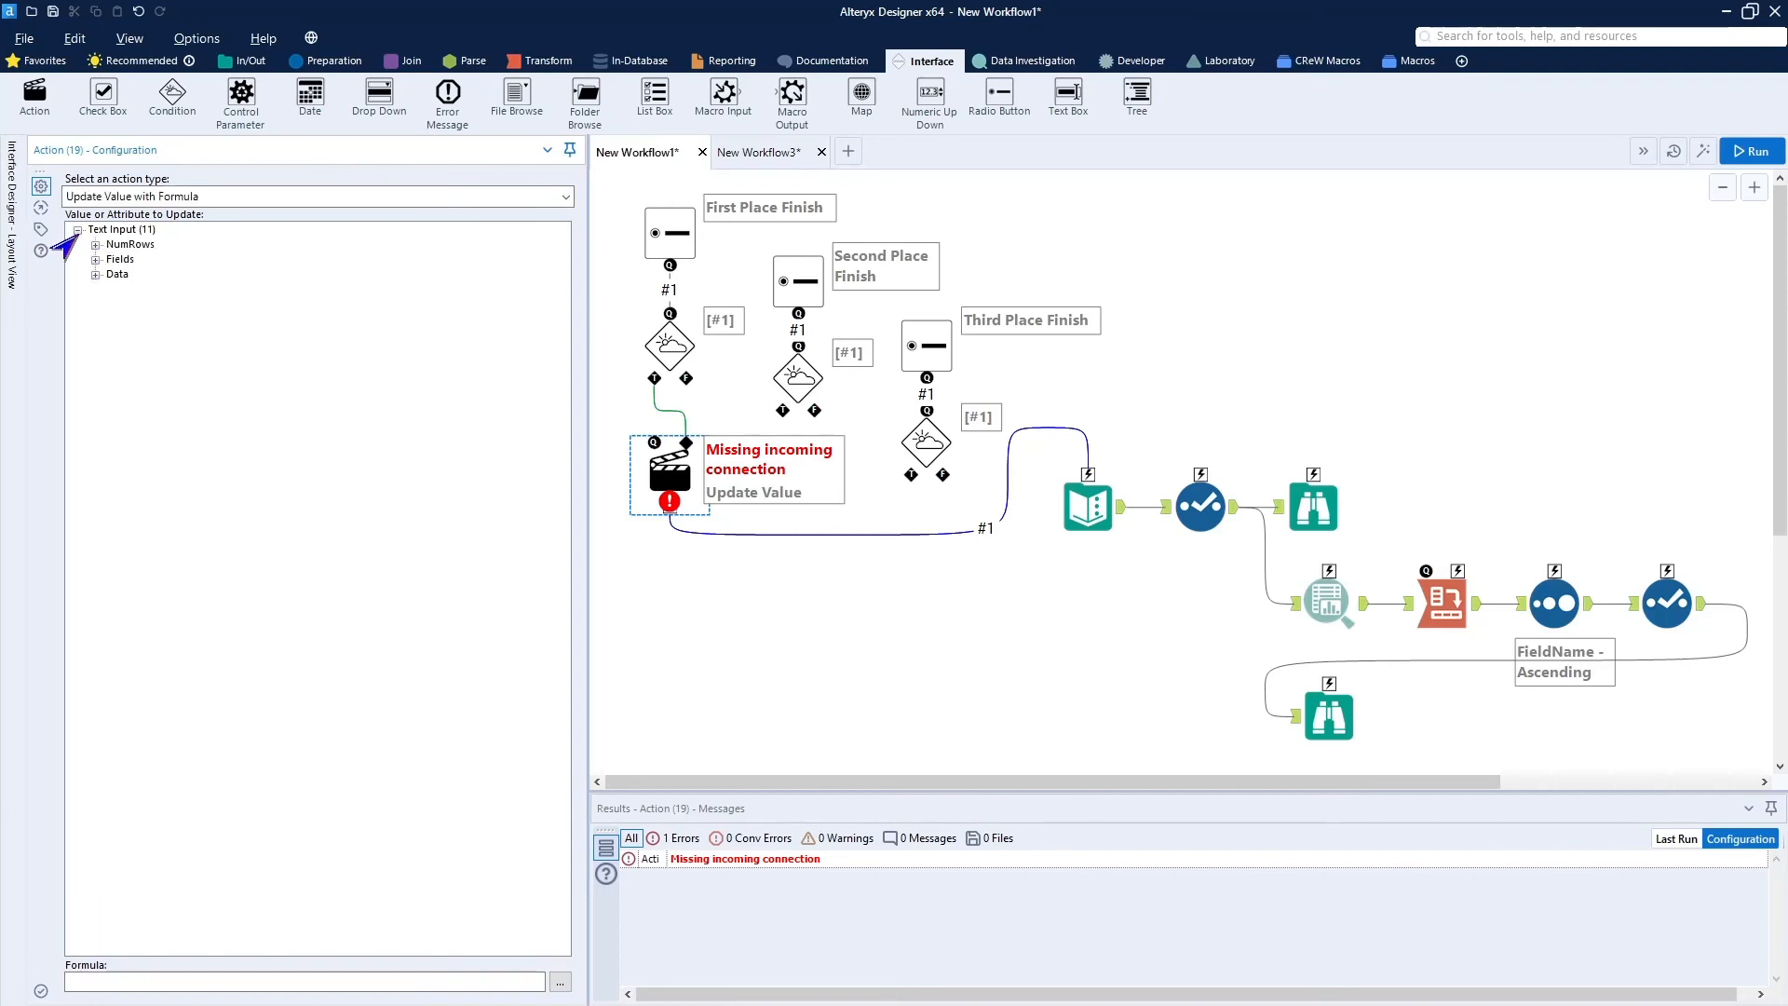
{"action": "left_click", "coordinate": [95, 274]}
{"action": "left_click", "coordinate": [113, 290]}
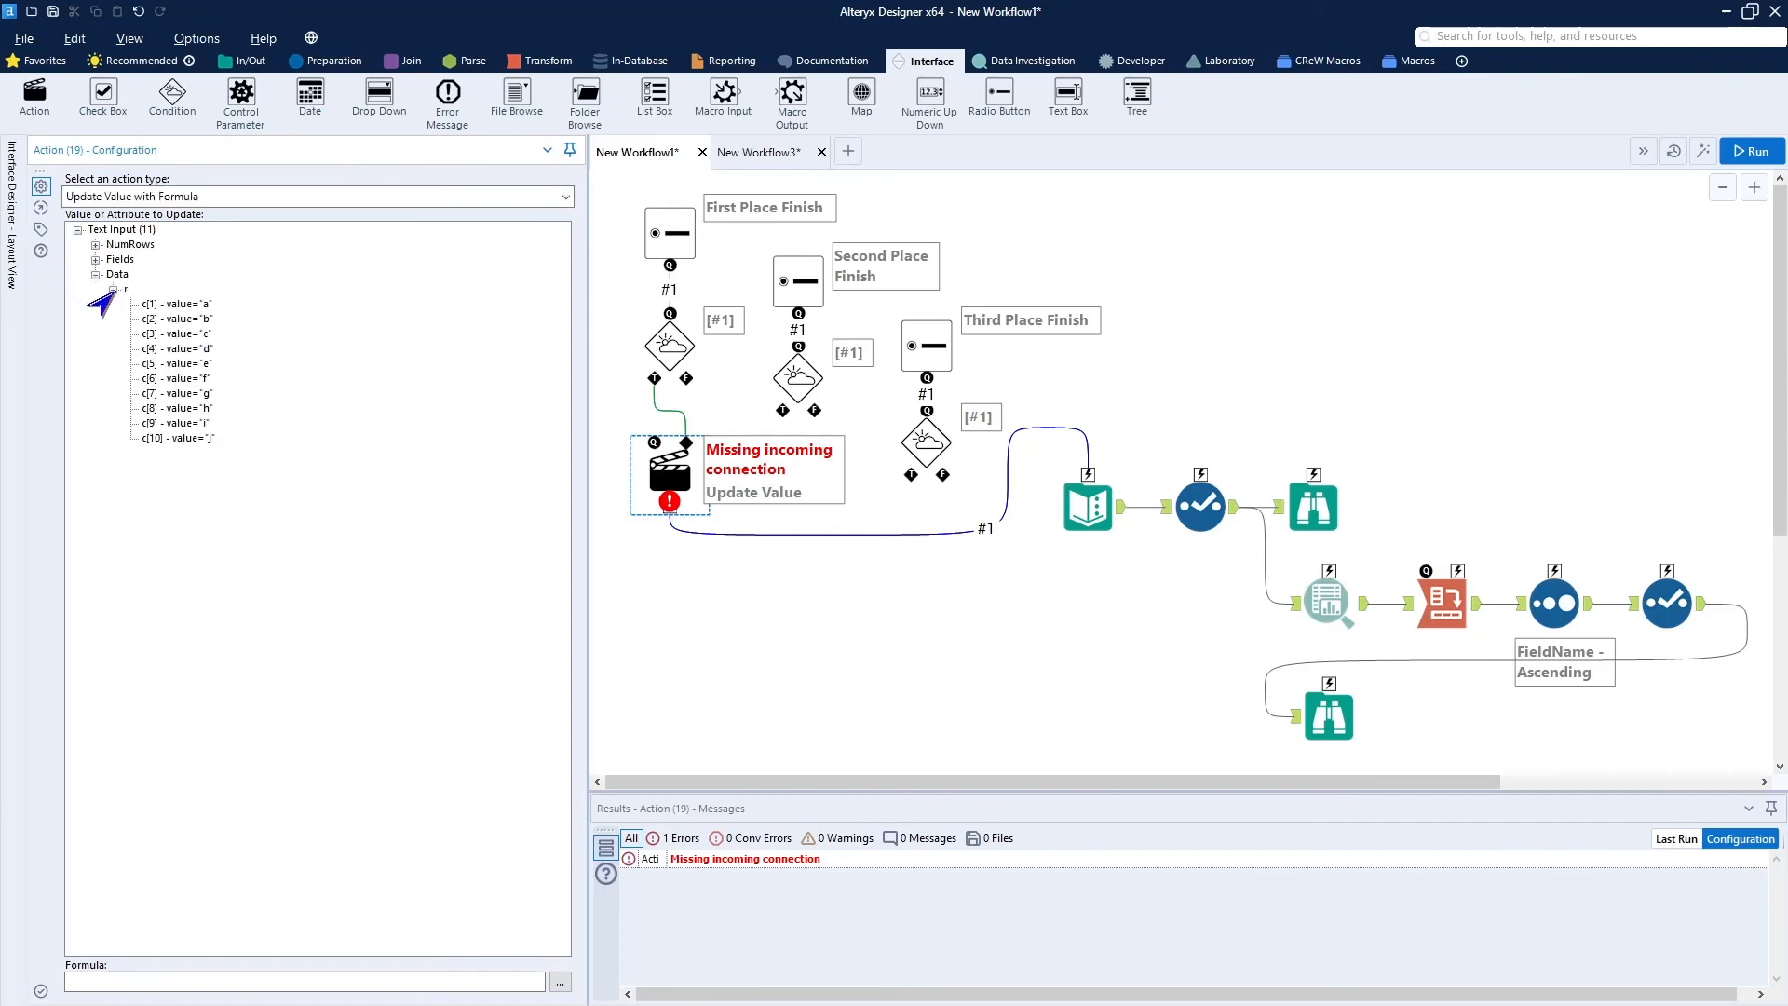
{"action": "left_click", "coordinate": [166, 305]}
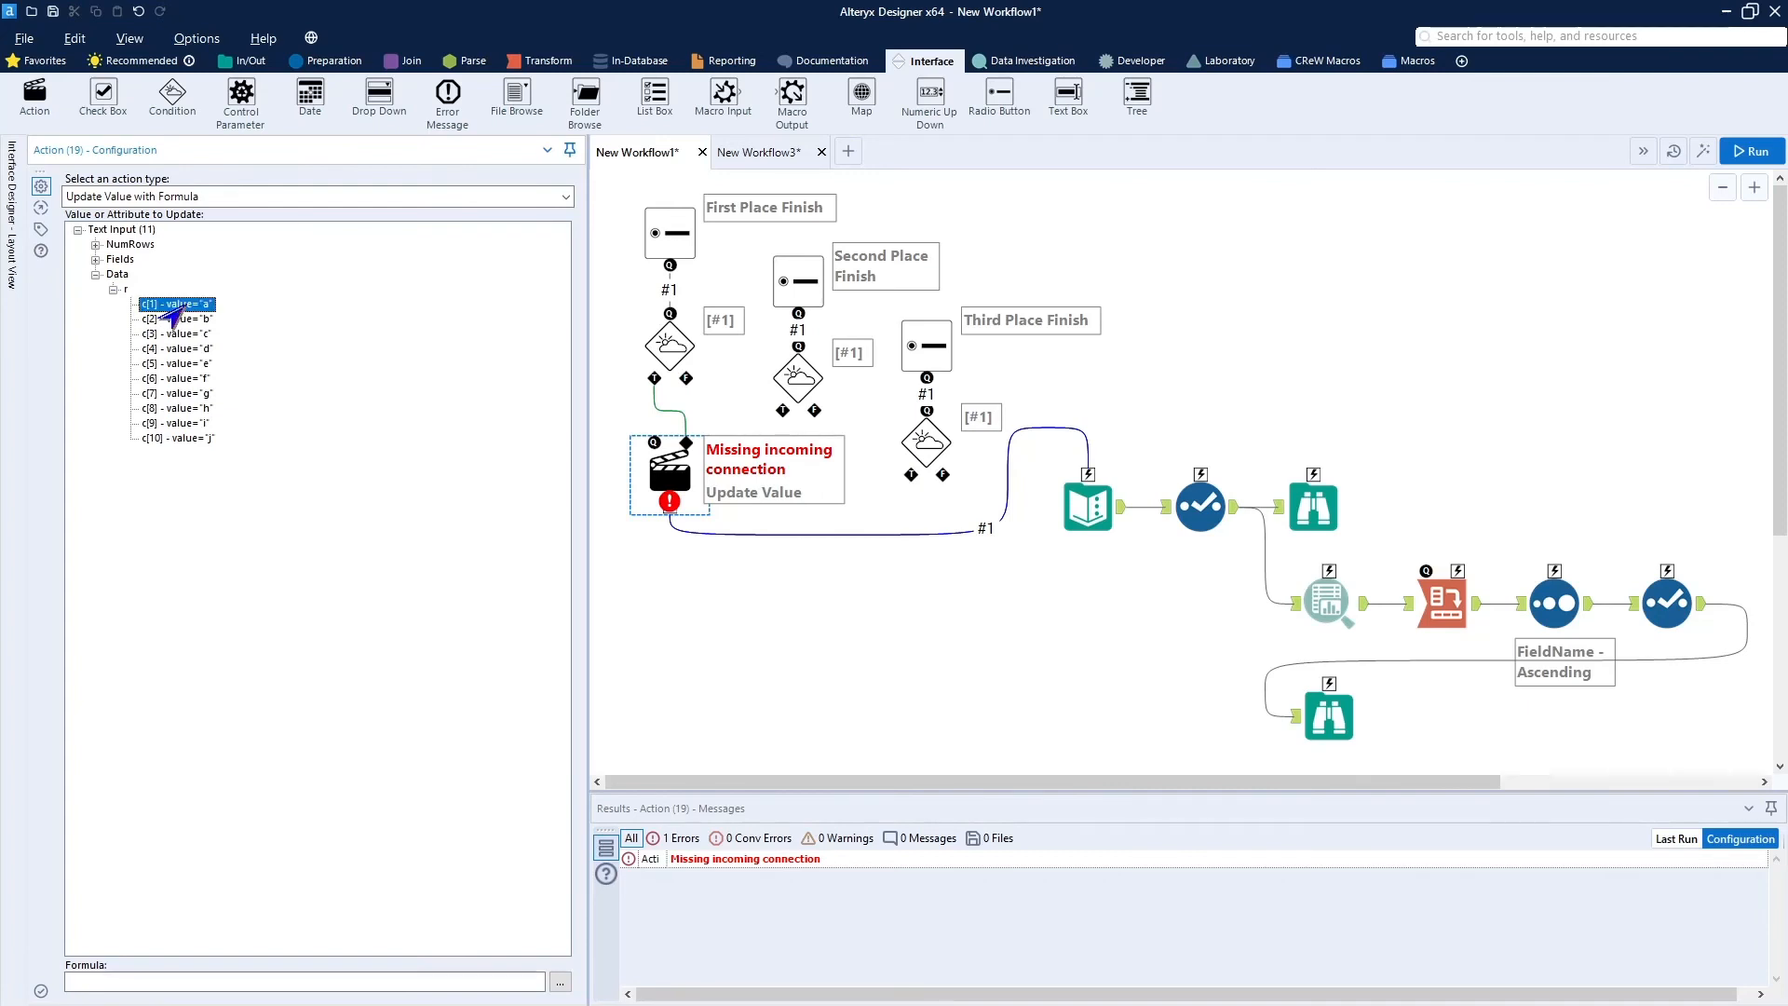
{"action": "left_click", "coordinate": [136, 985]}
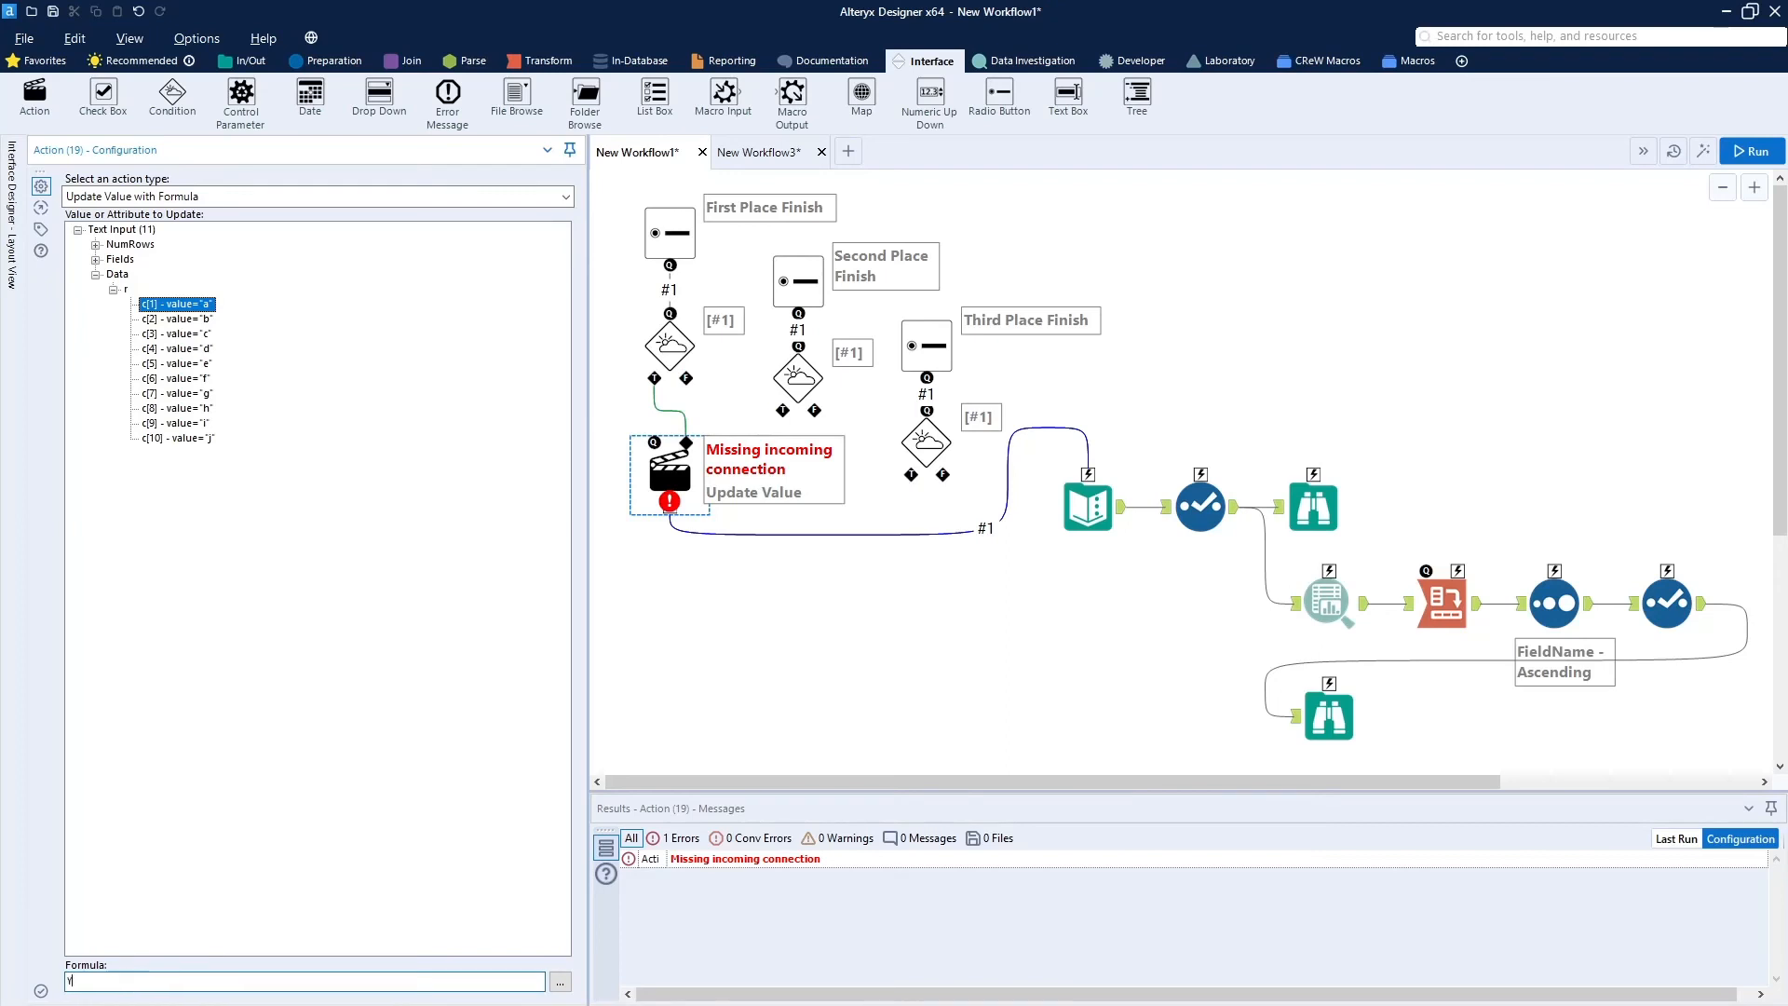
{"action": "type", "text": "You Finished First!!!"}
{"action": "left_click", "coordinate": [653, 677]}
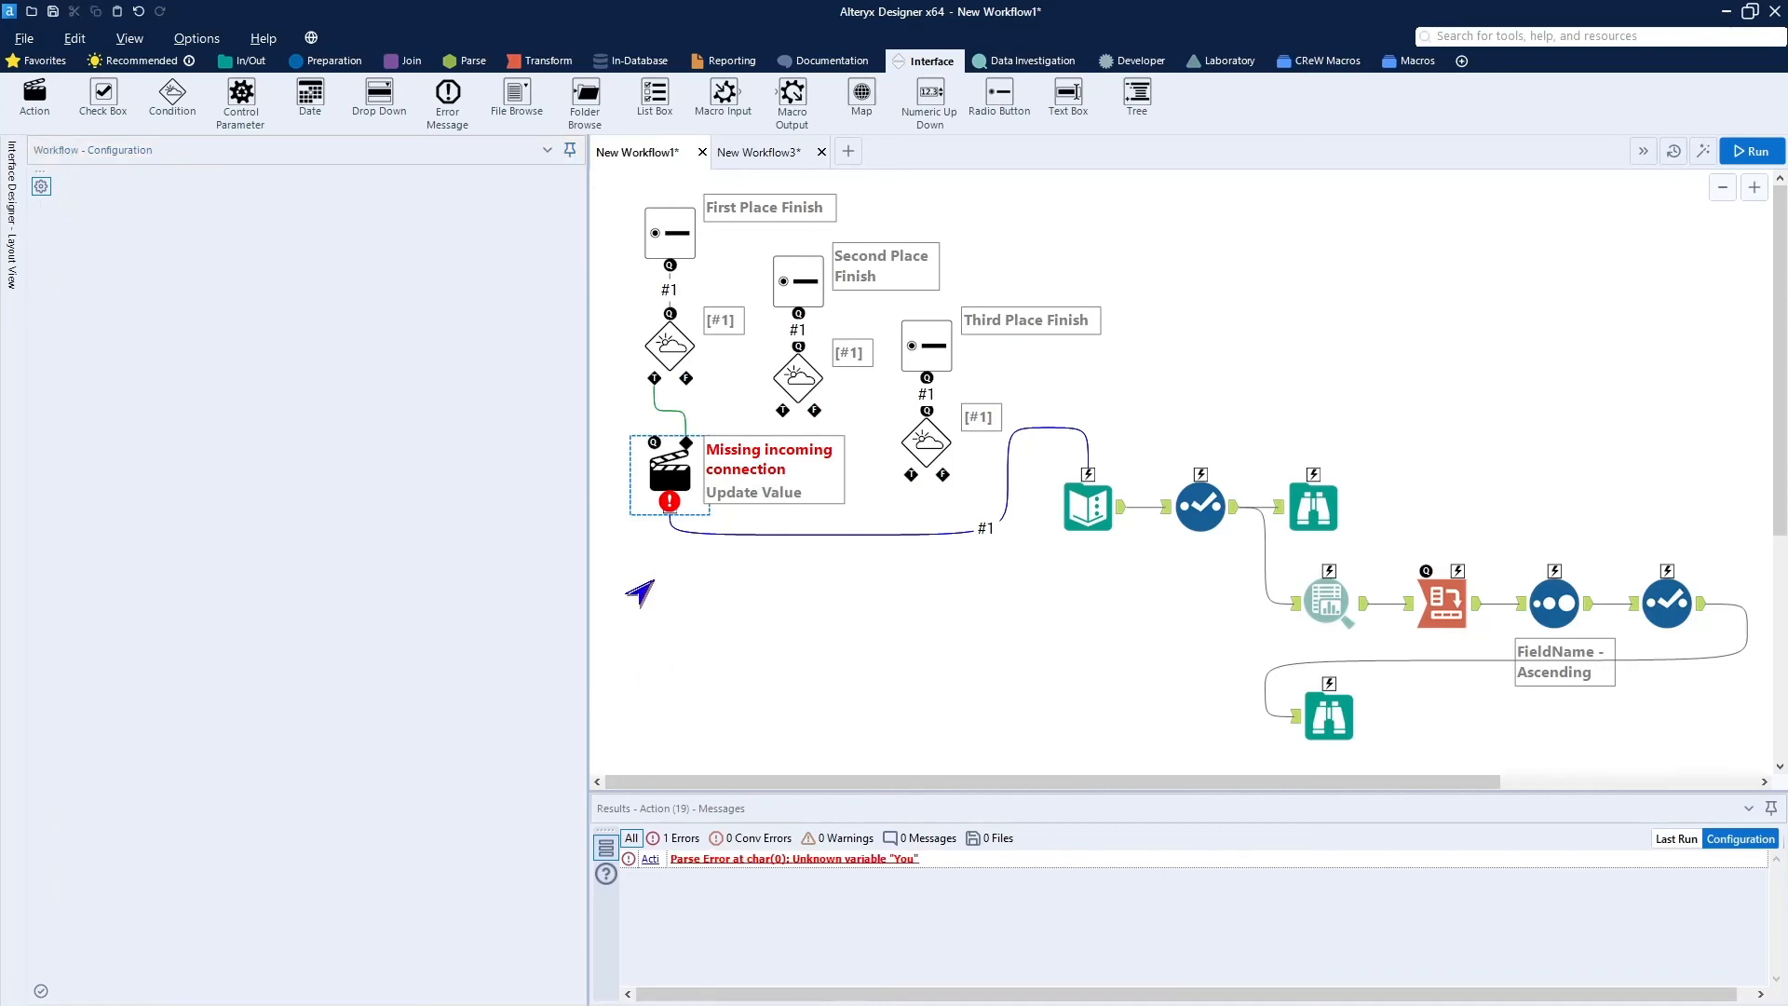
Add an Action tool to the second Condition's true output and delete its extra connection from the Second Place Finish radio button.
{"action": "left_click_drag", "start_coordinate": [30, 101], "coordinate": [799, 481]}
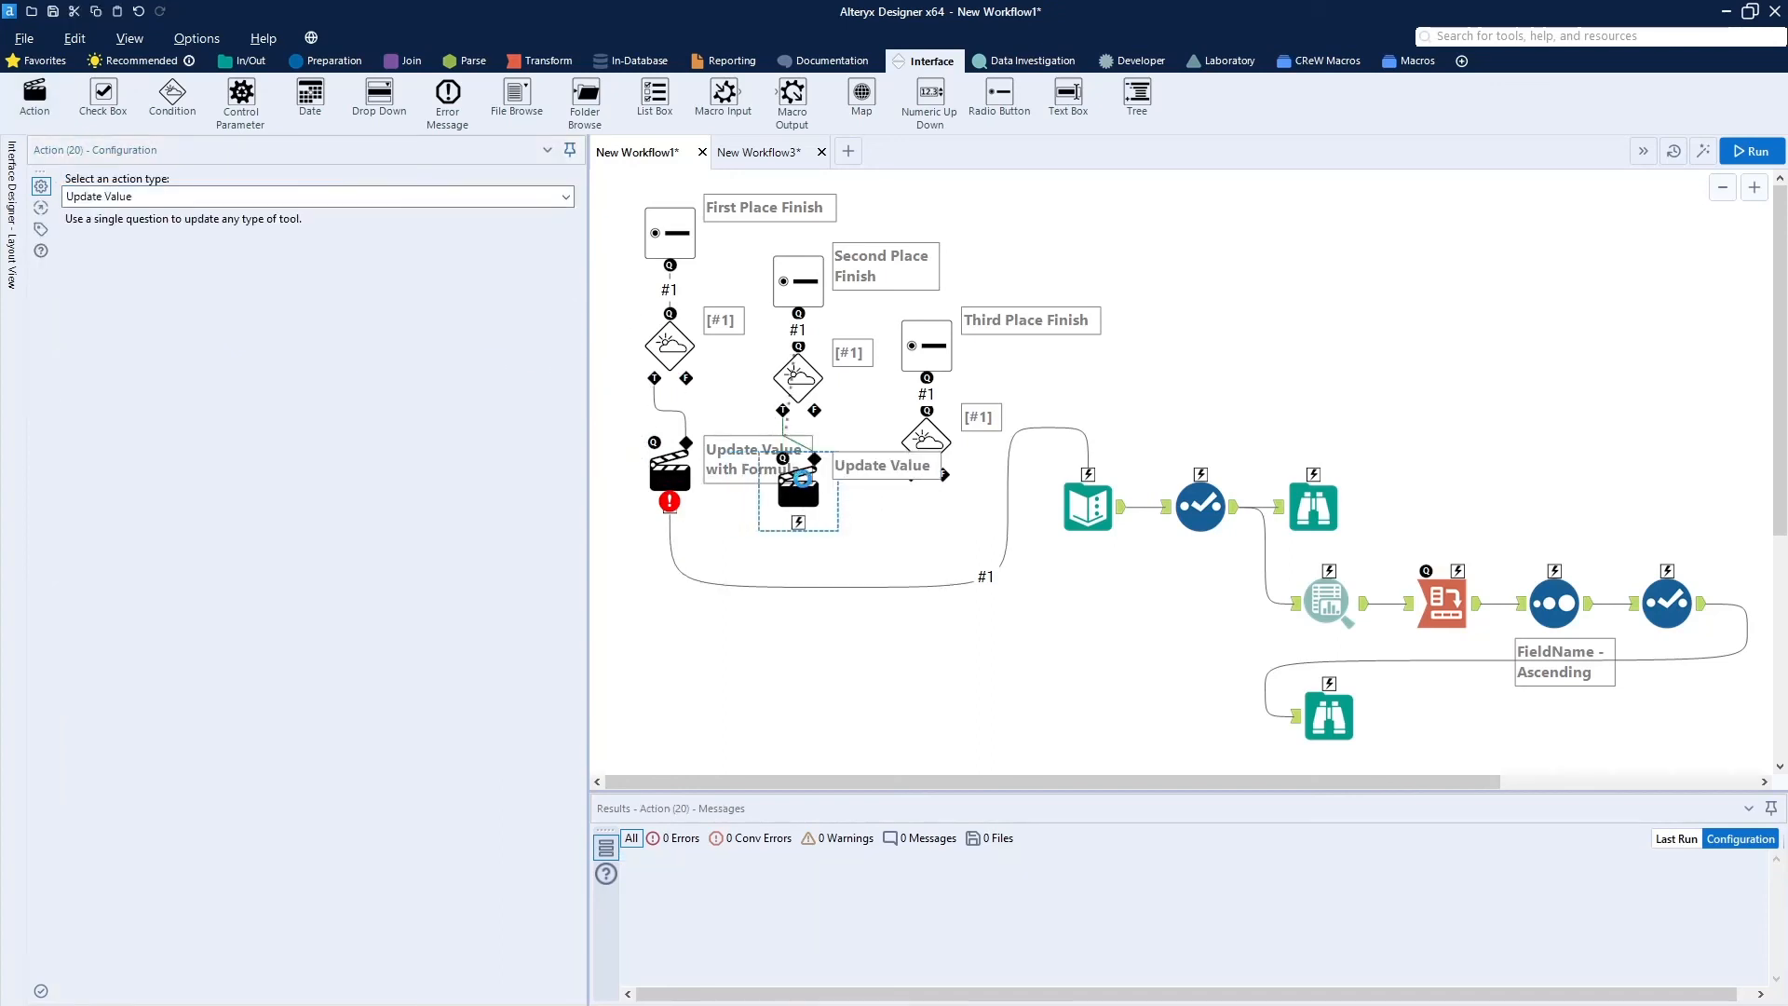
{"action": "left_click_drag", "start_coordinate": [800, 499], "coordinate": [800, 515]}
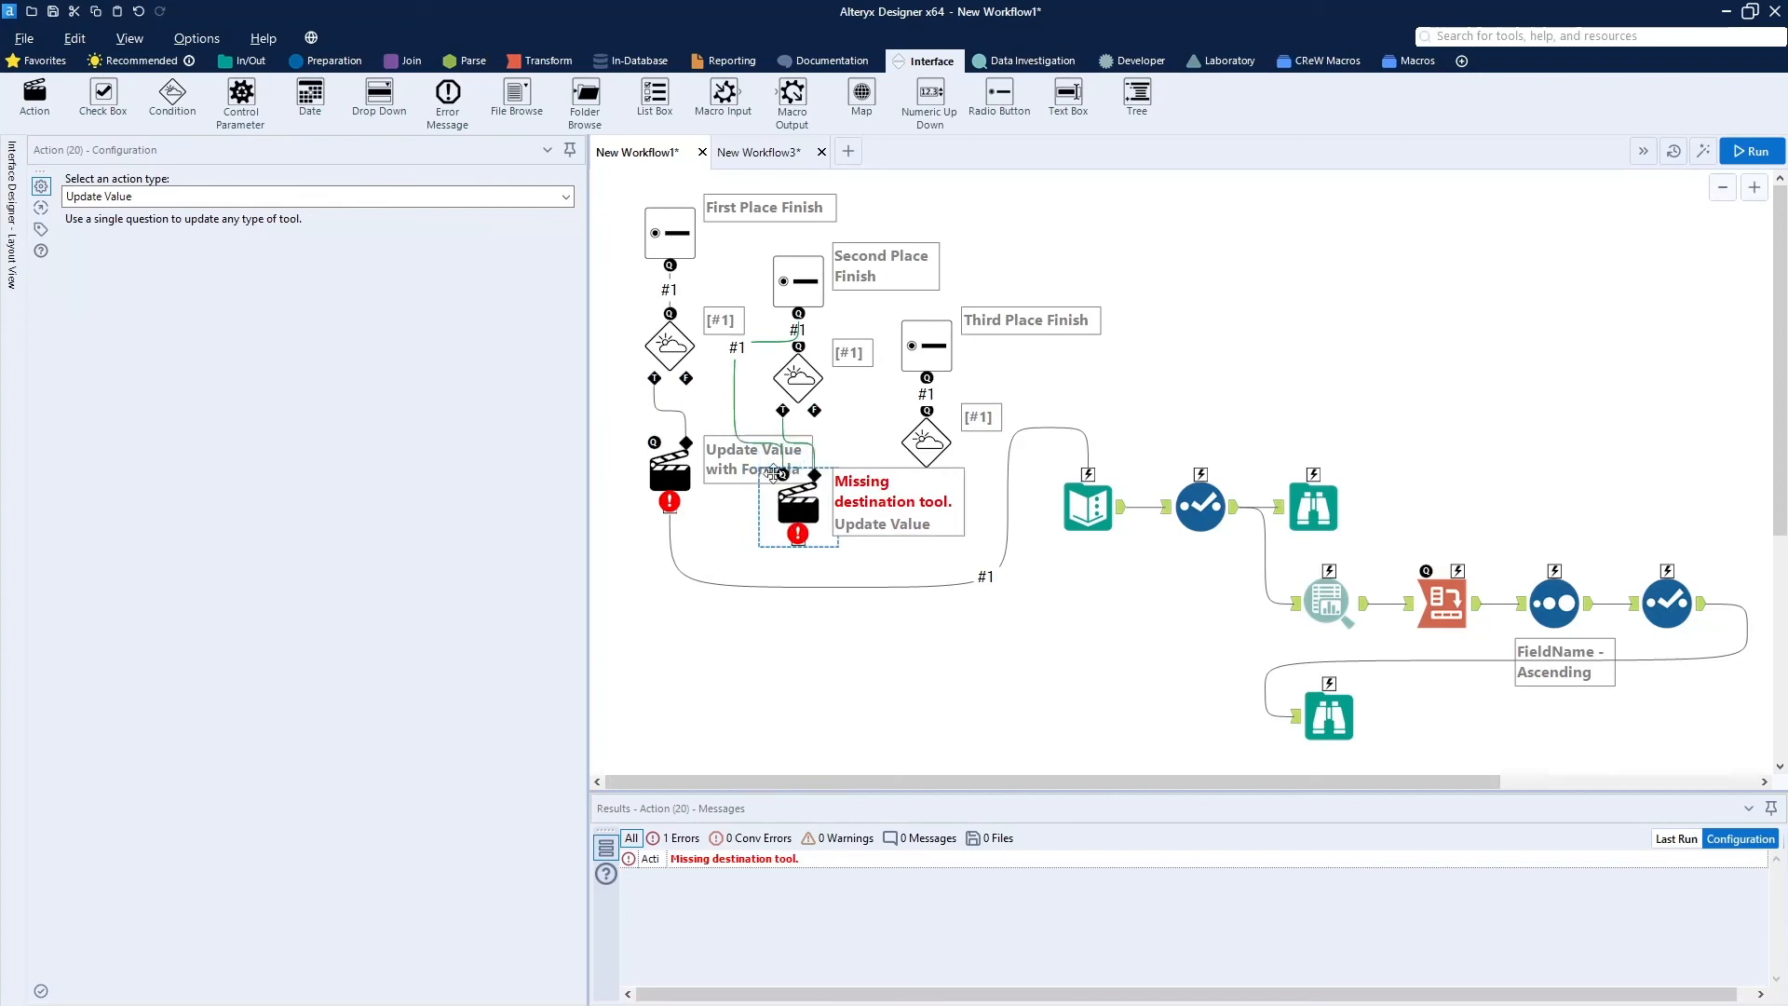
{"action": "left_click", "coordinate": [717, 424]}
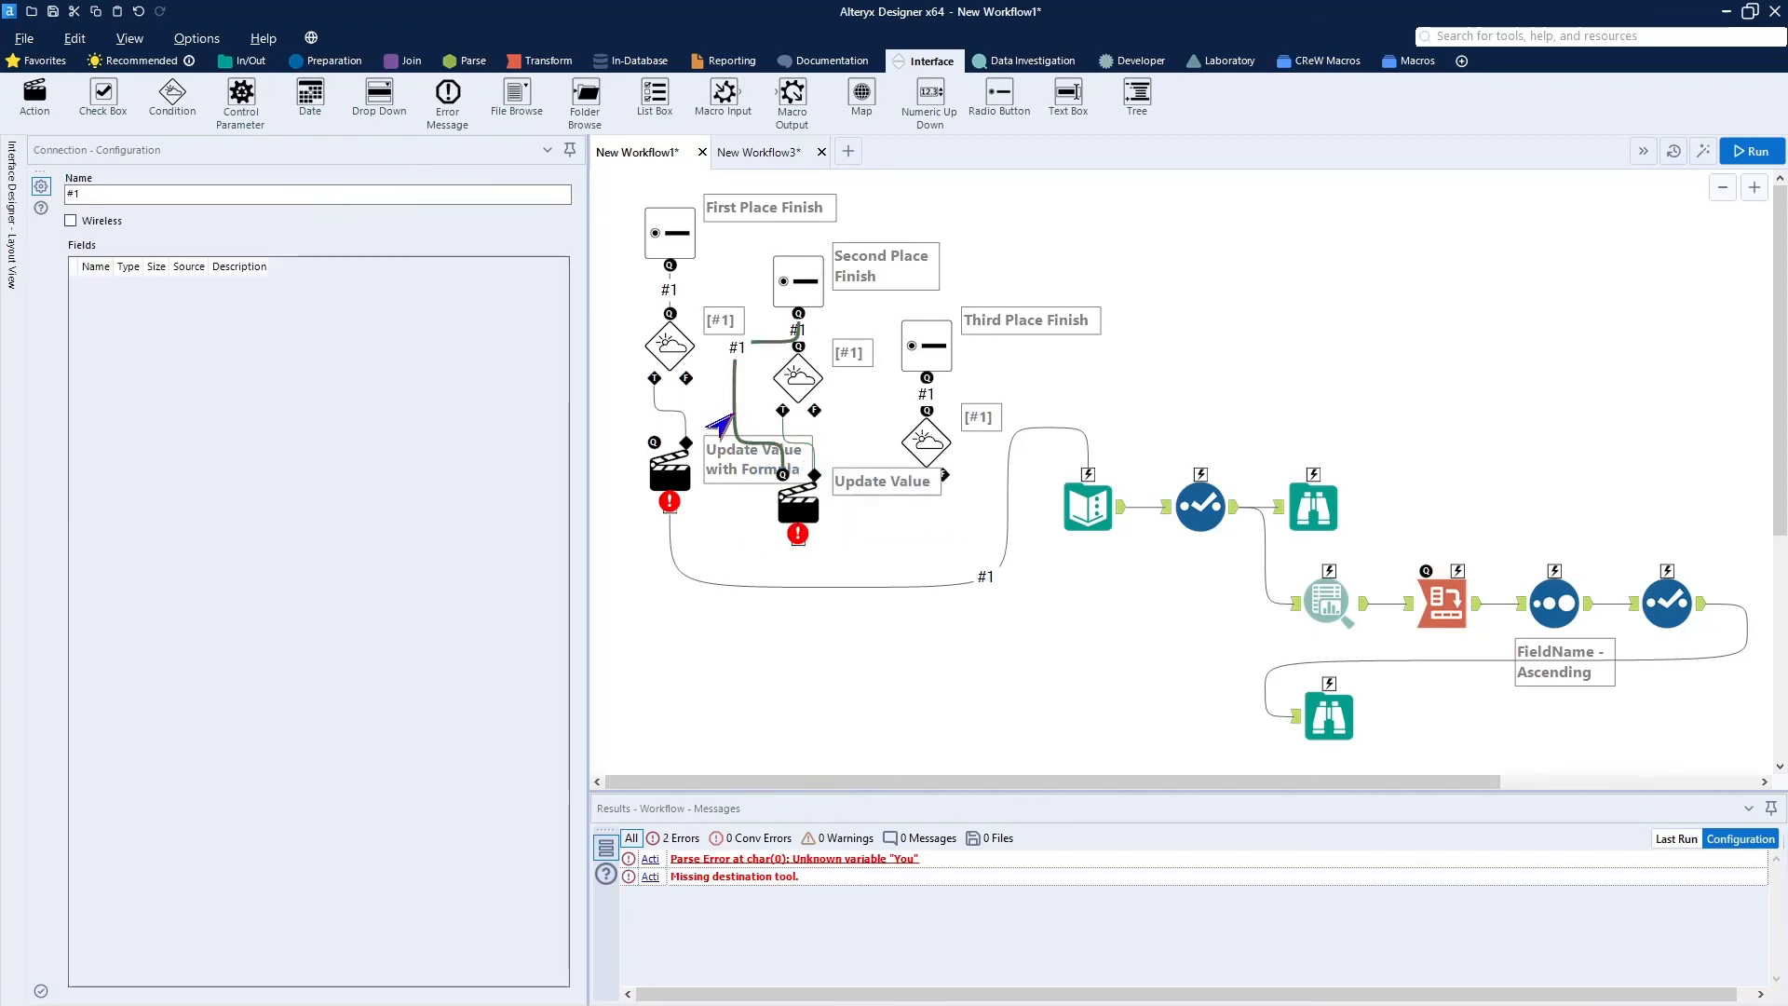
{"action": "key", "text": "Delete"}
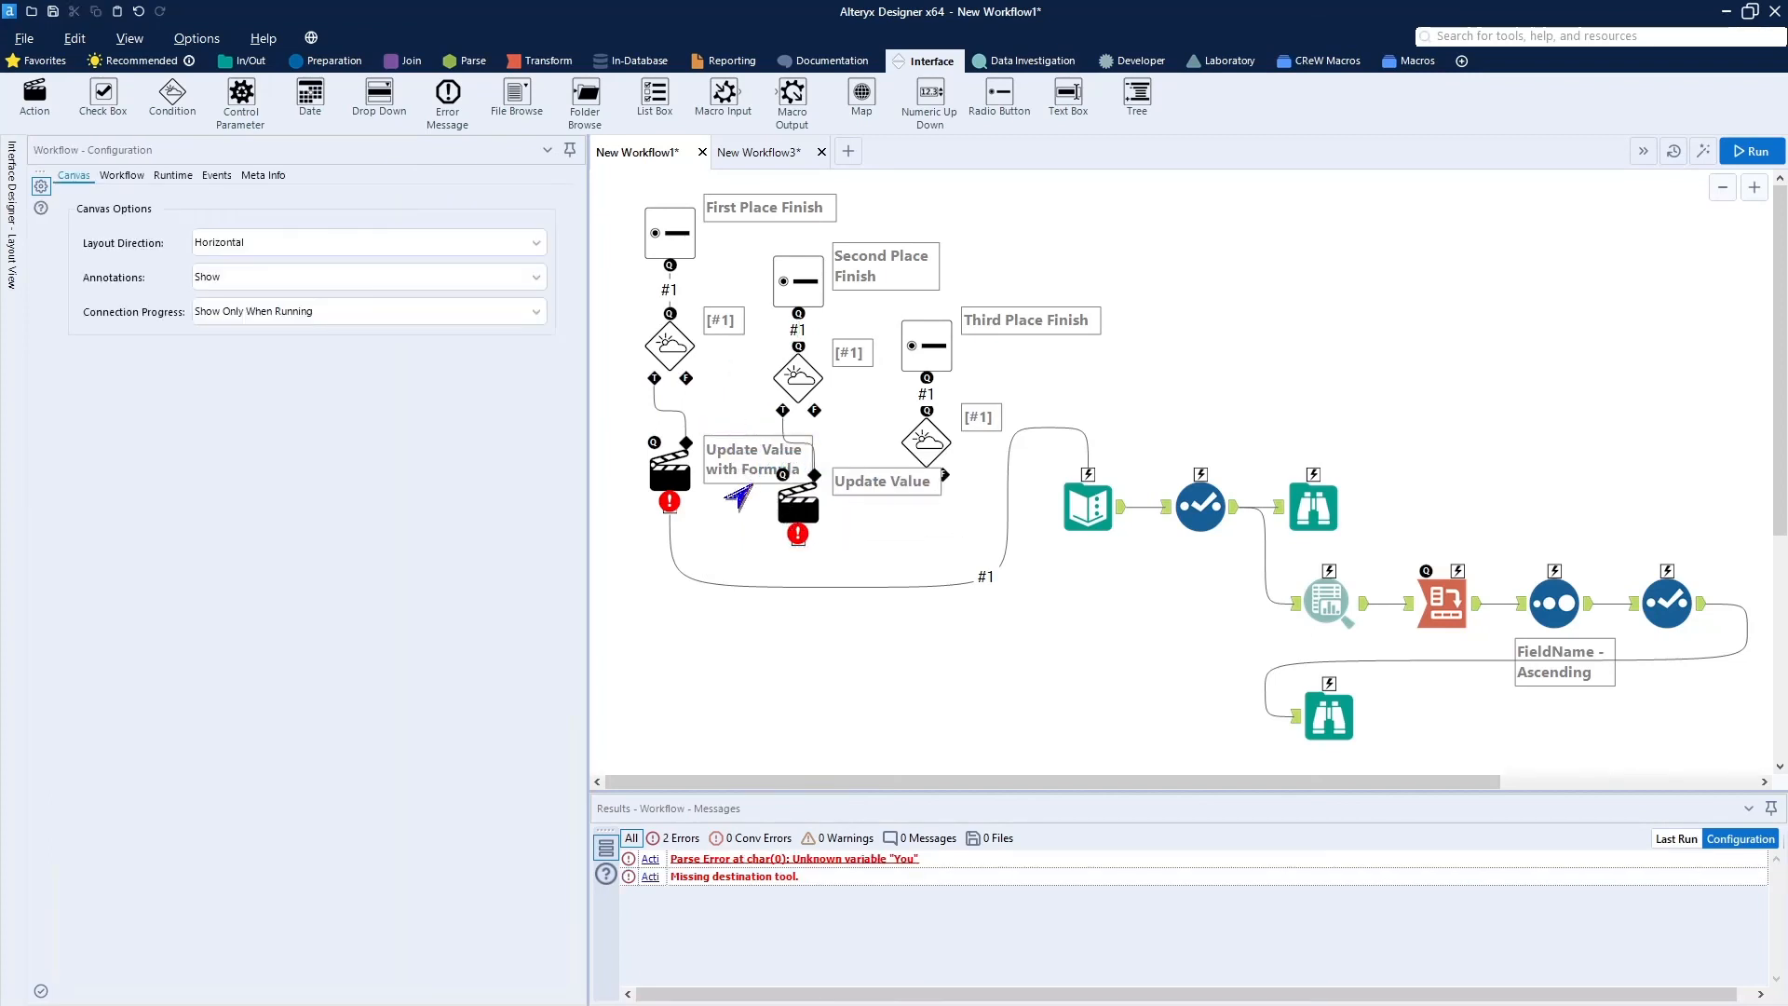
Wrap the first-place Action's formula in single quotes so it reads 'You Finished First!!!' and accept it in the formula editor.
{"action": "left_click", "coordinate": [672, 468]}
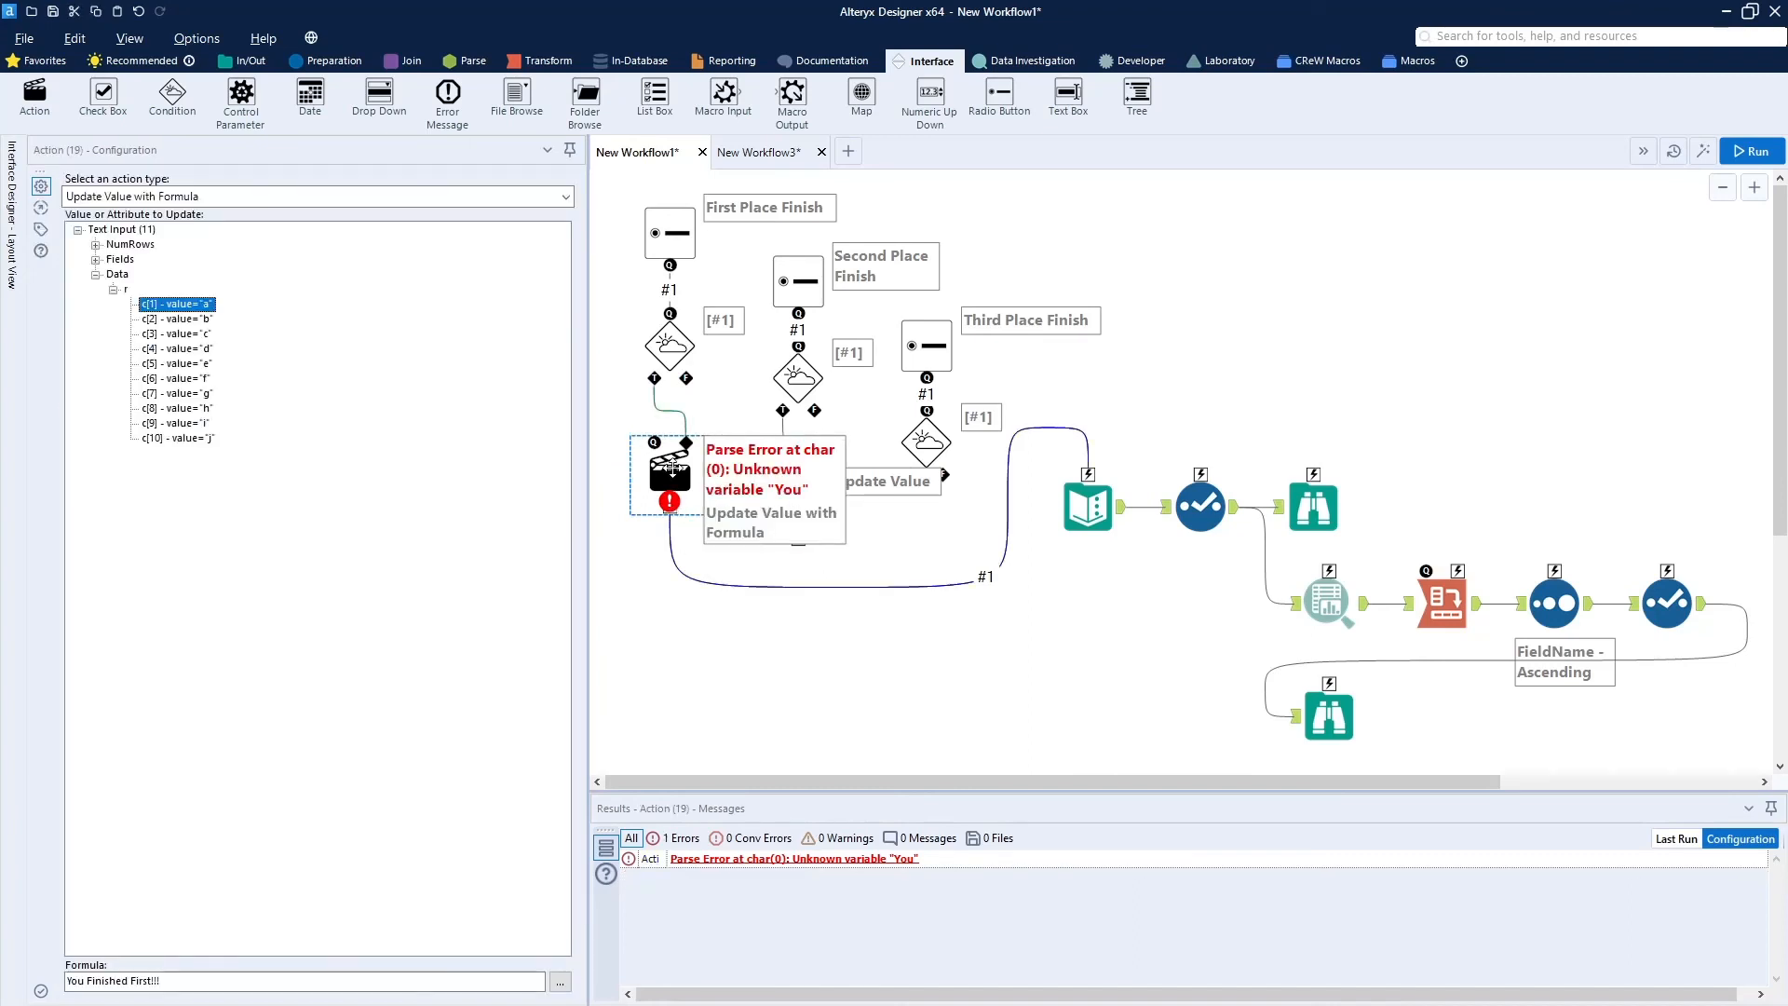
{"action": "left_click", "coordinate": [240, 986]}
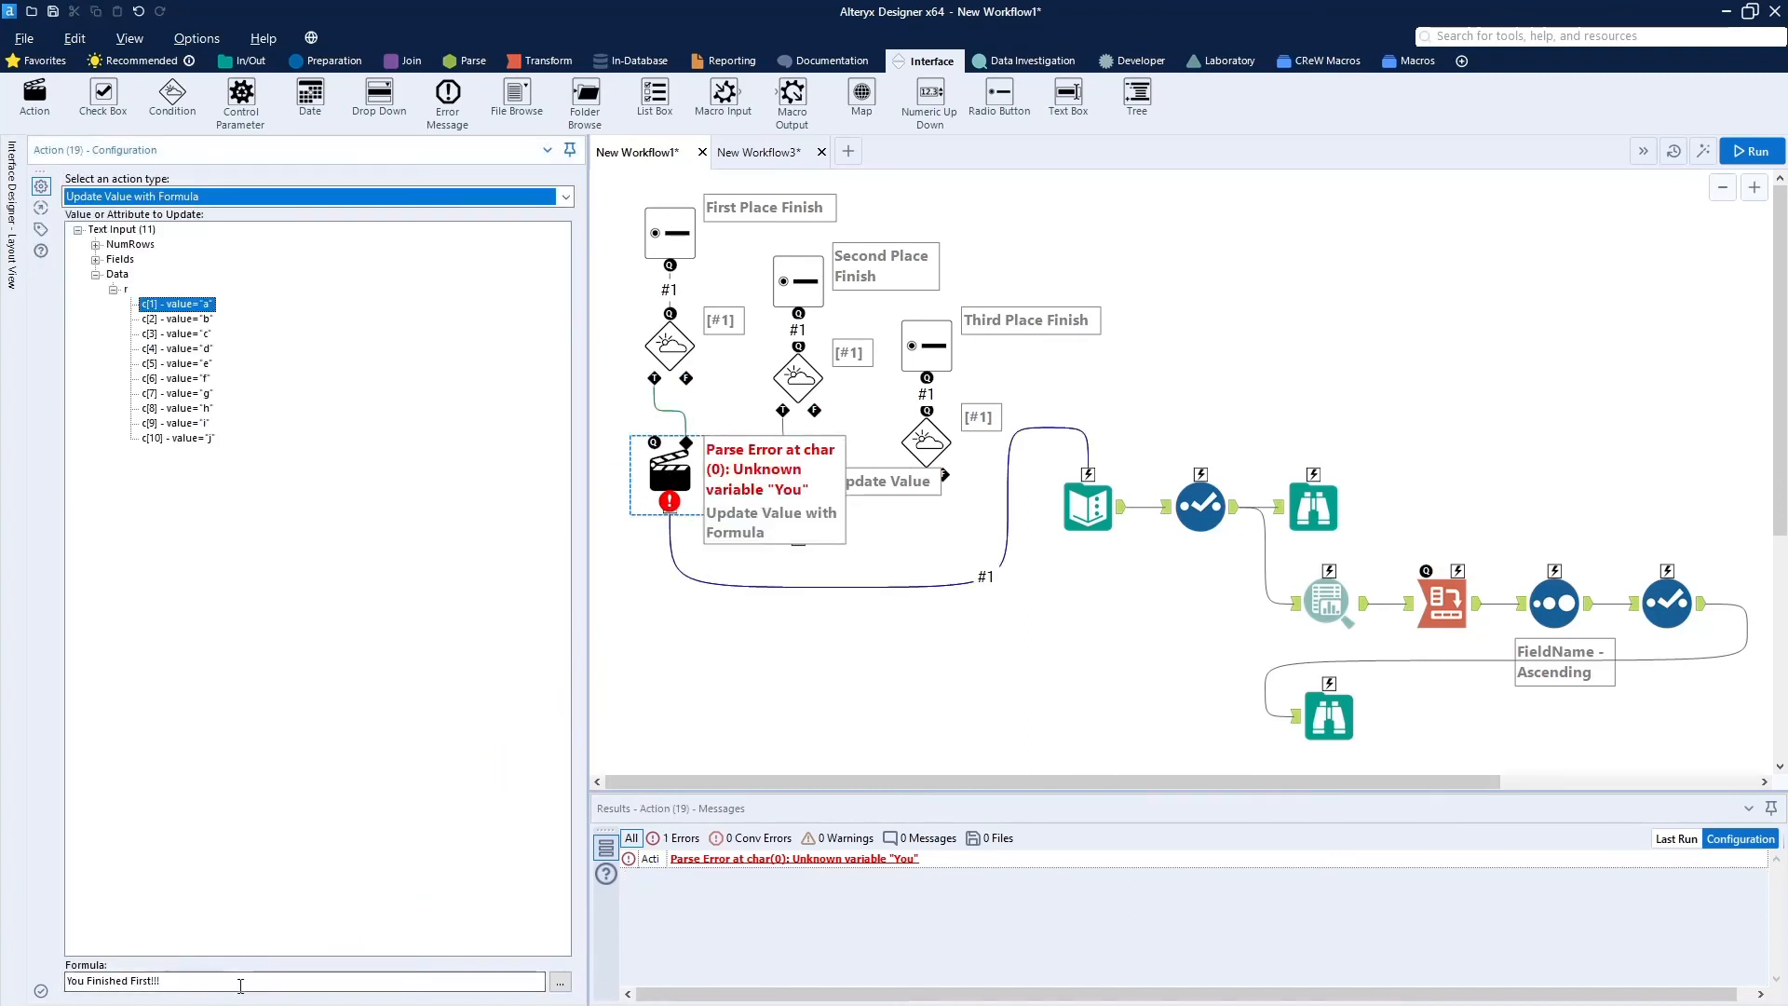
{"action": "left_click", "coordinate": [240, 986]}
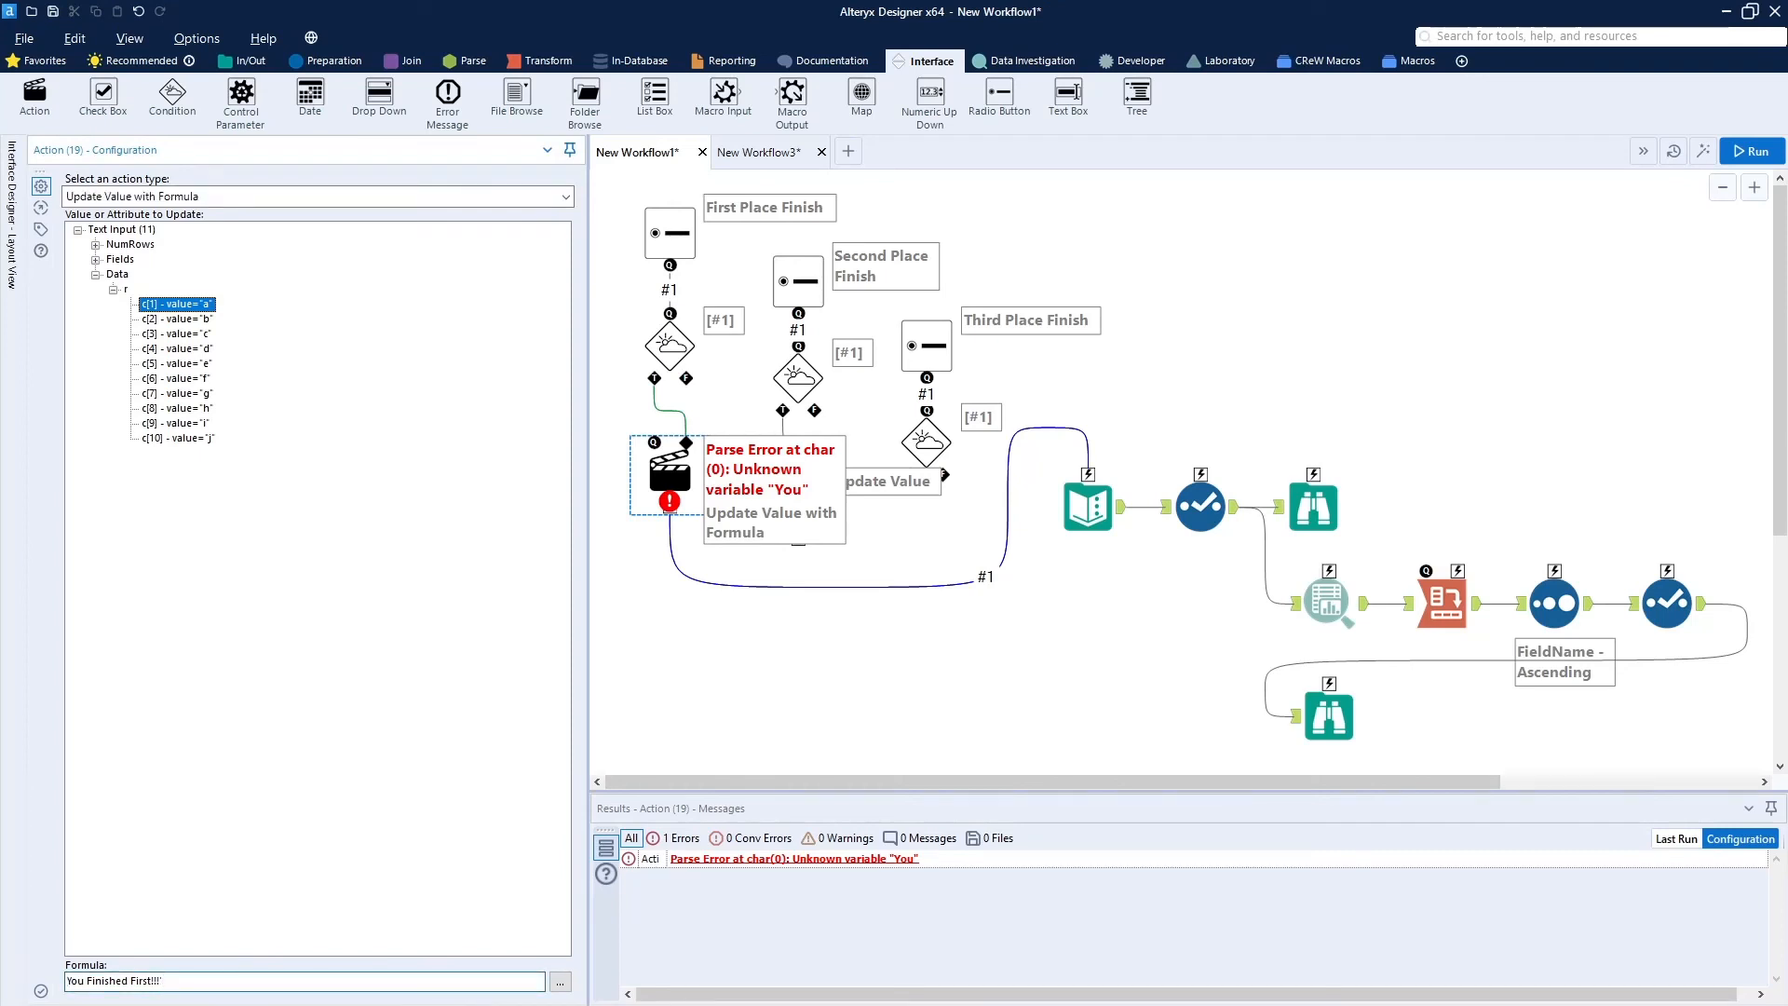
{"action": "type", "text": "'"}
{"action": "left_click", "coordinate": [544, 977]}
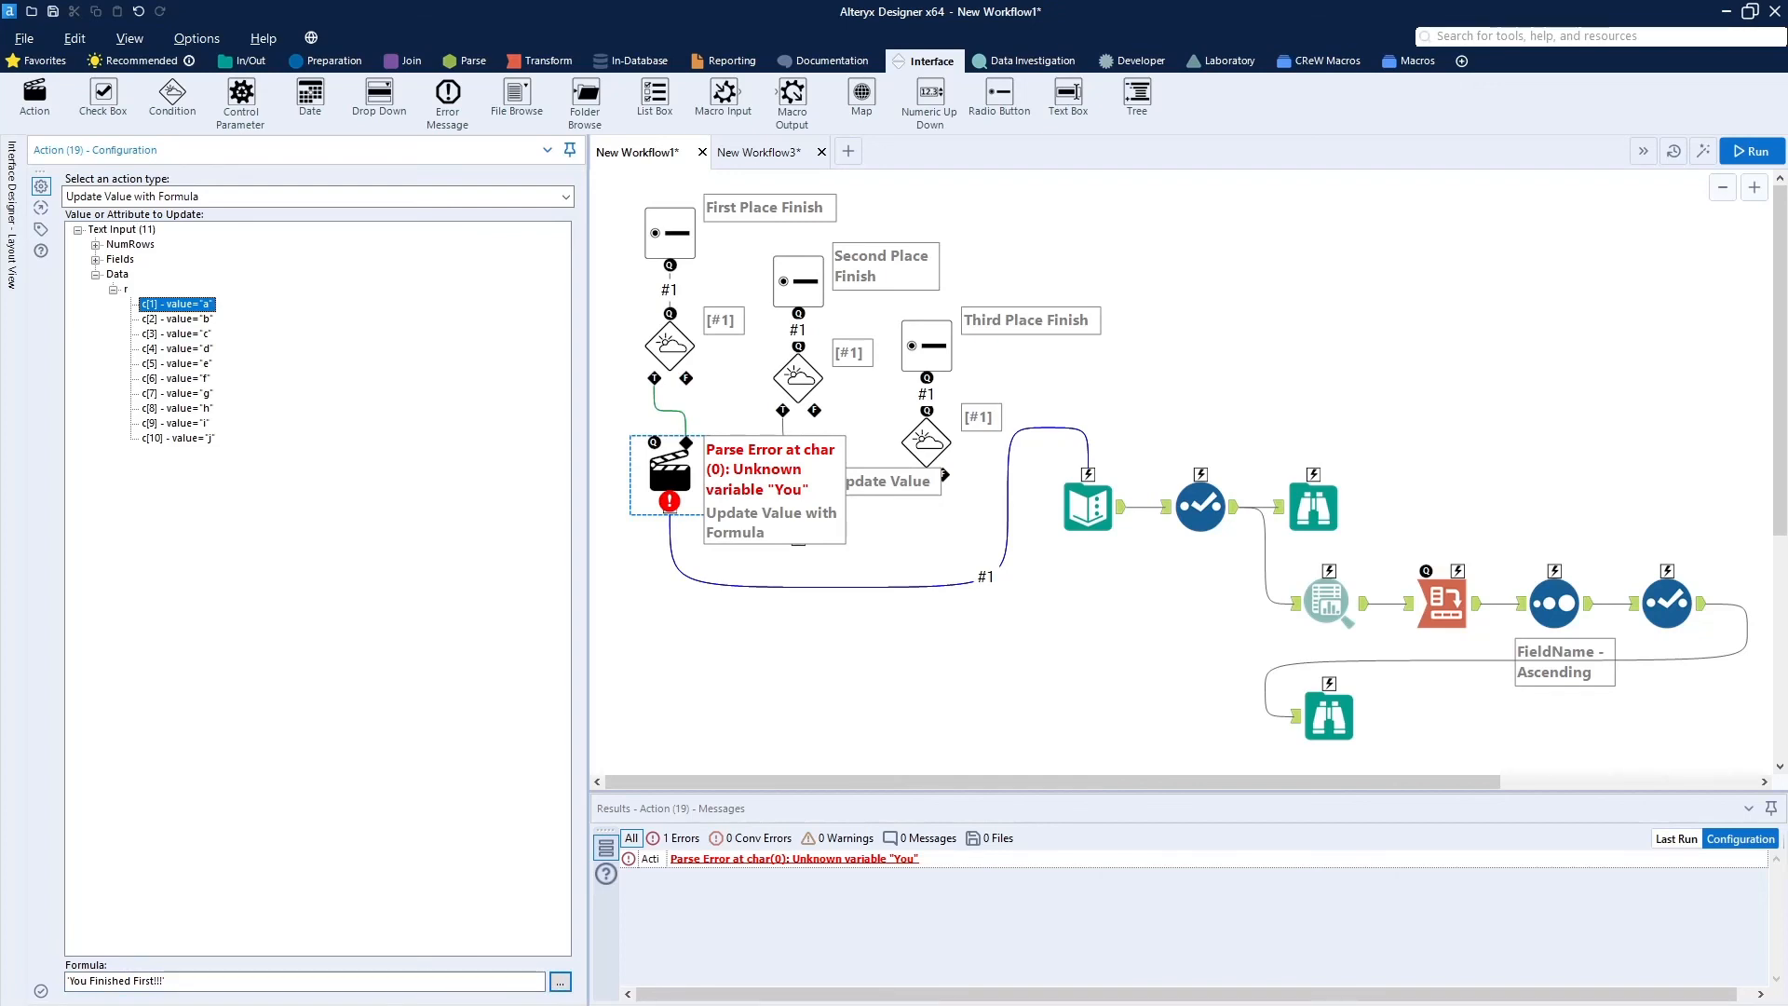
{"action": "left_click_drag", "start_coordinate": [0, 361], "coordinate": [621, 377]}
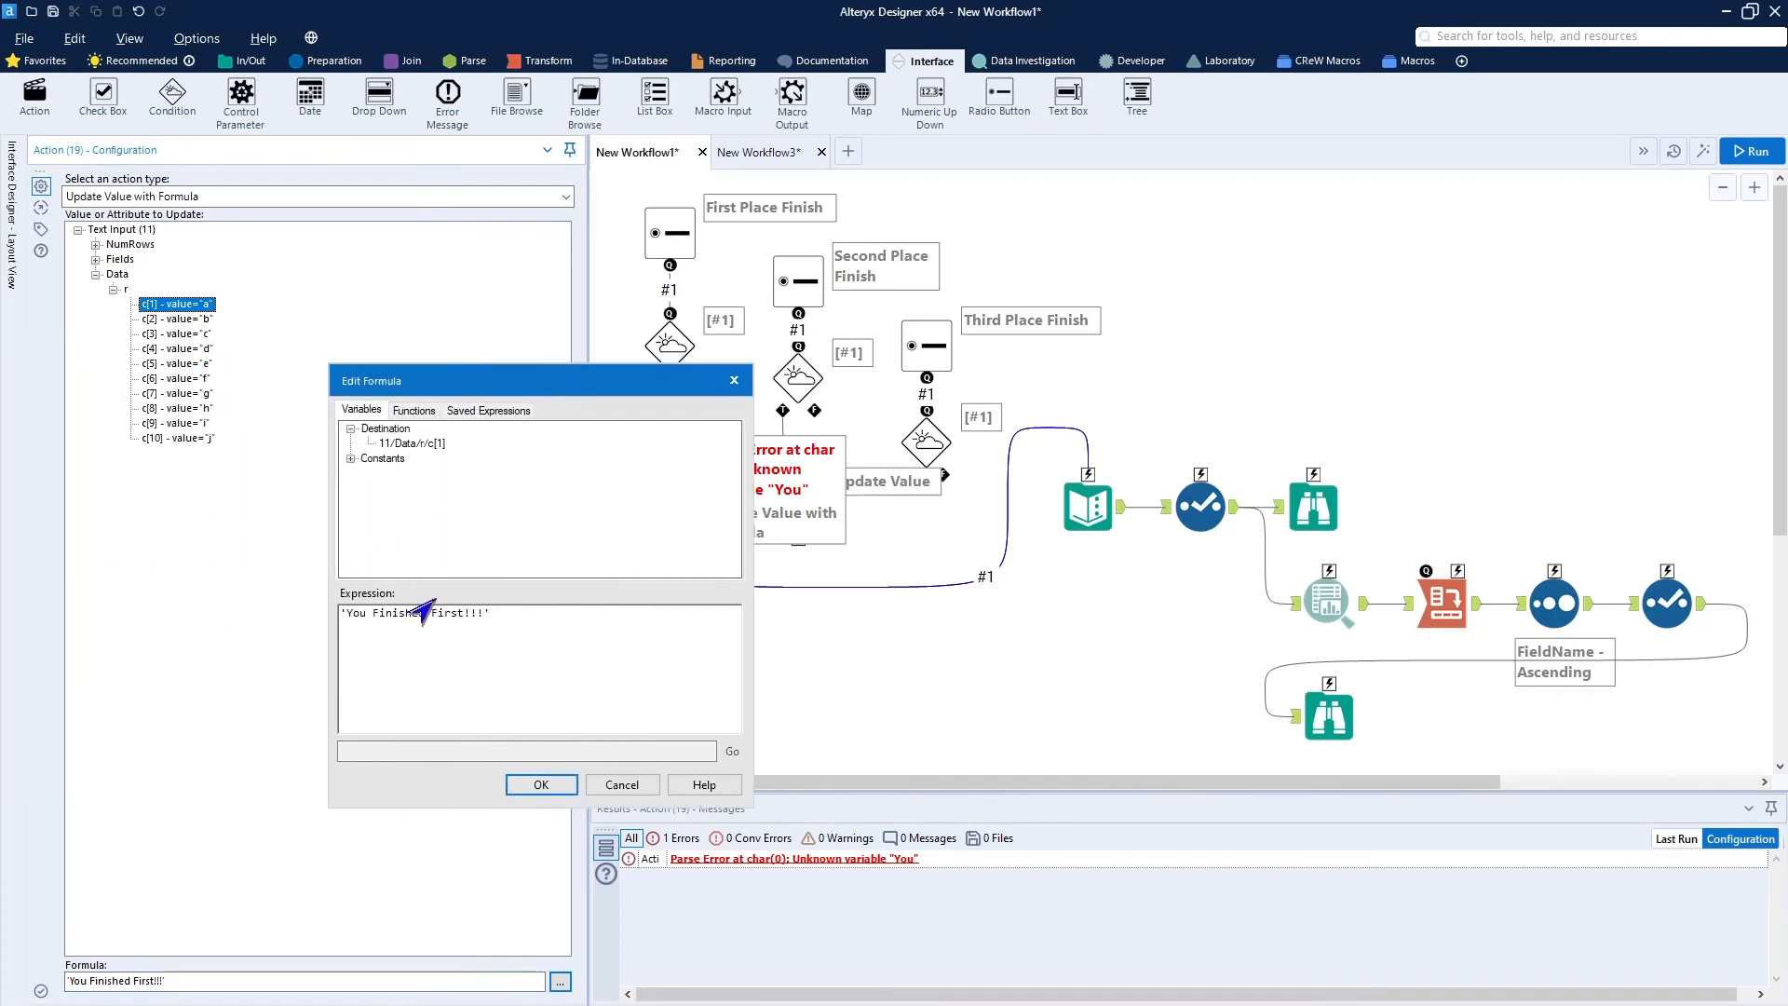
{"action": "left_click", "coordinate": [543, 787]}
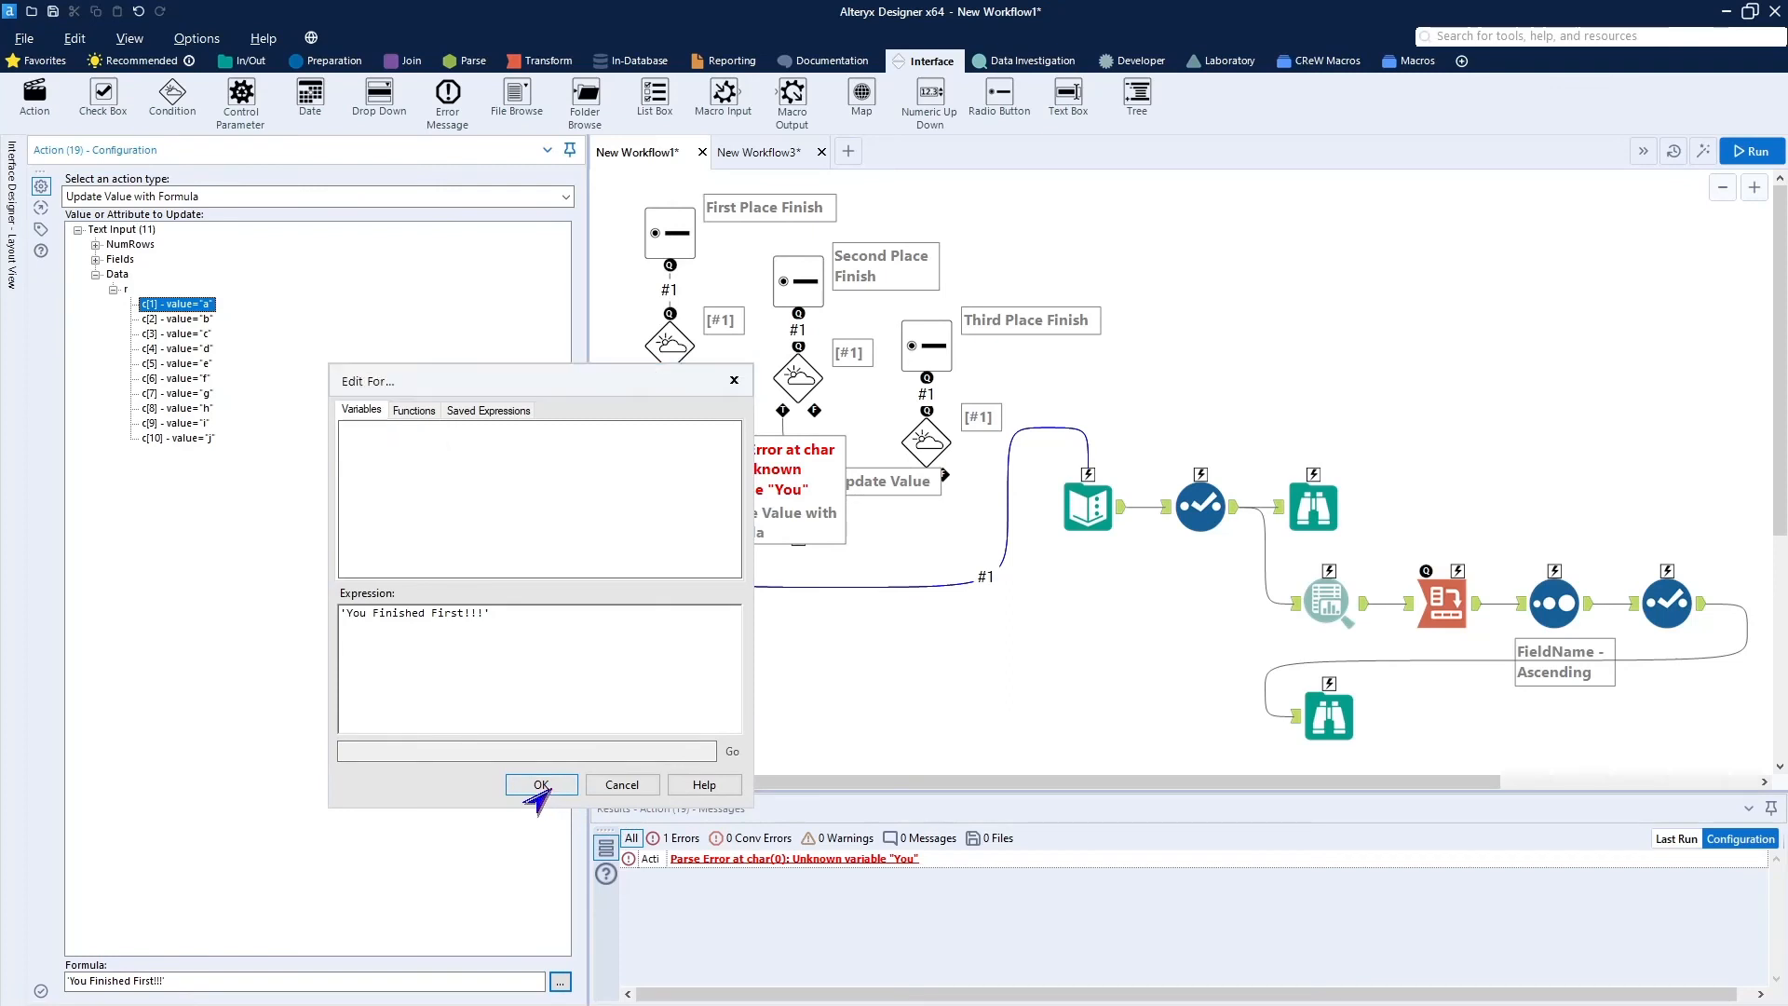
{"action": "left_click", "coordinate": [745, 689]}
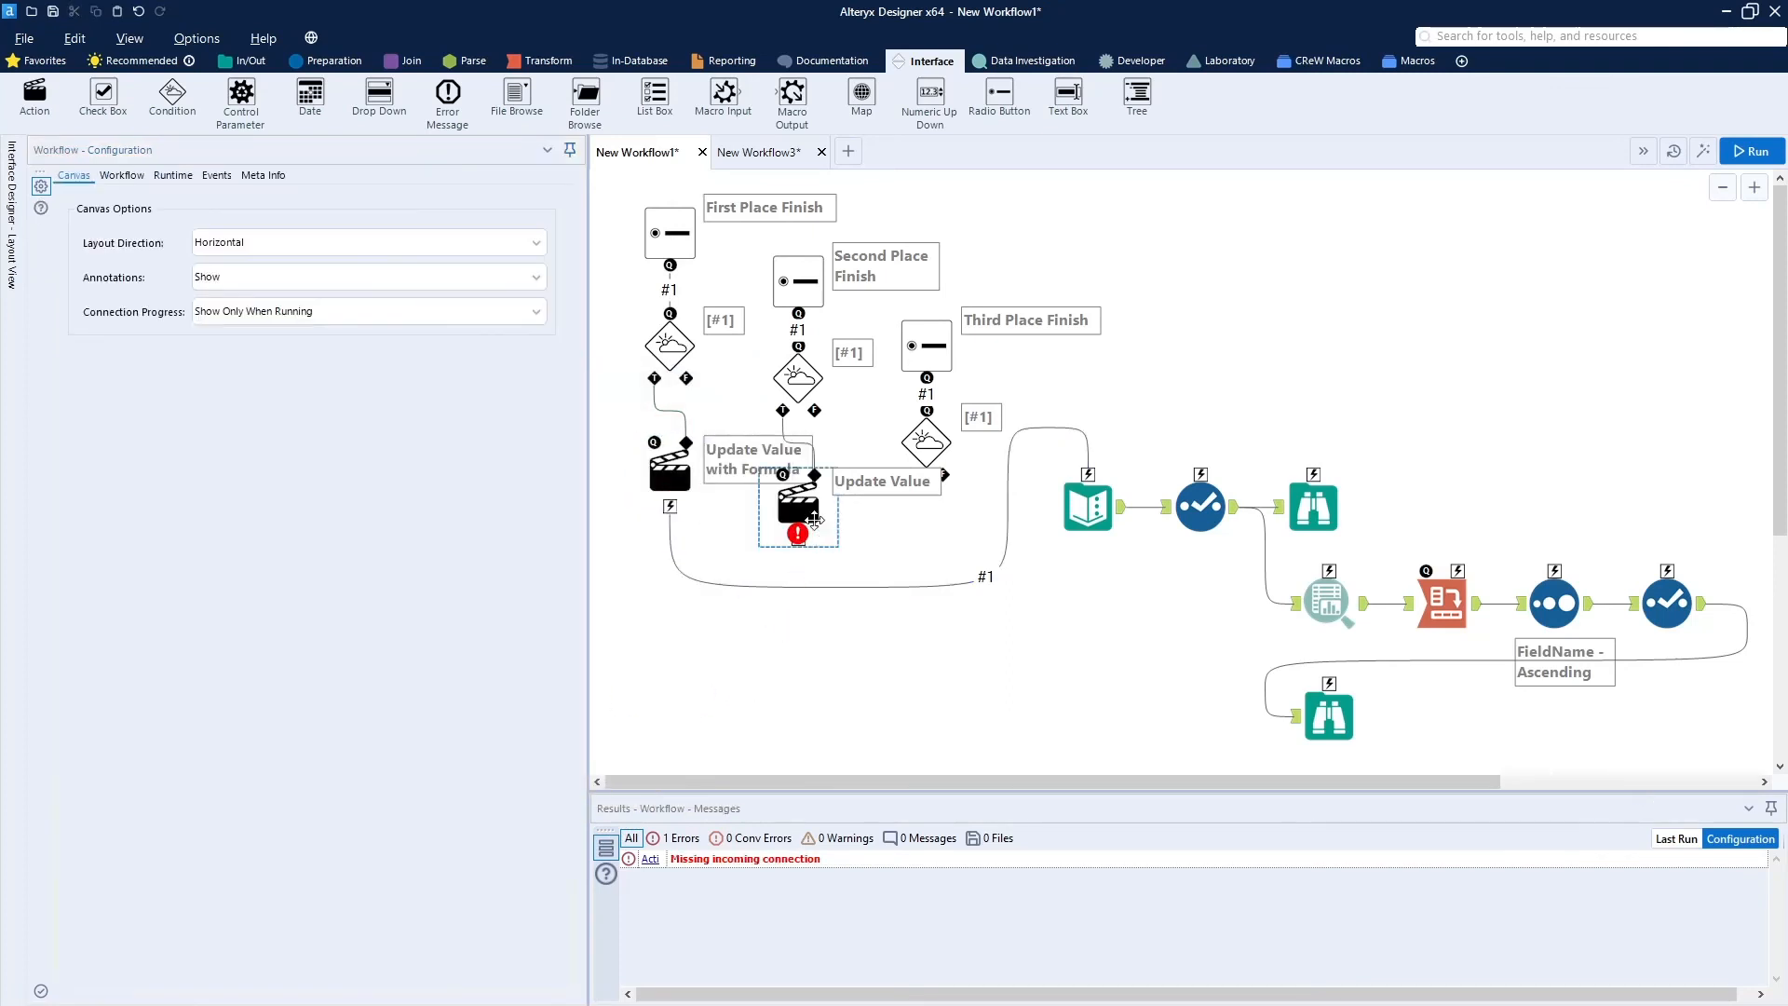
Connect the second-place Action tool to the Text Input and set its action type to Update Value with Formula.
{"action": "left_click_drag", "start_coordinate": [807, 547], "coordinate": [1086, 503]}
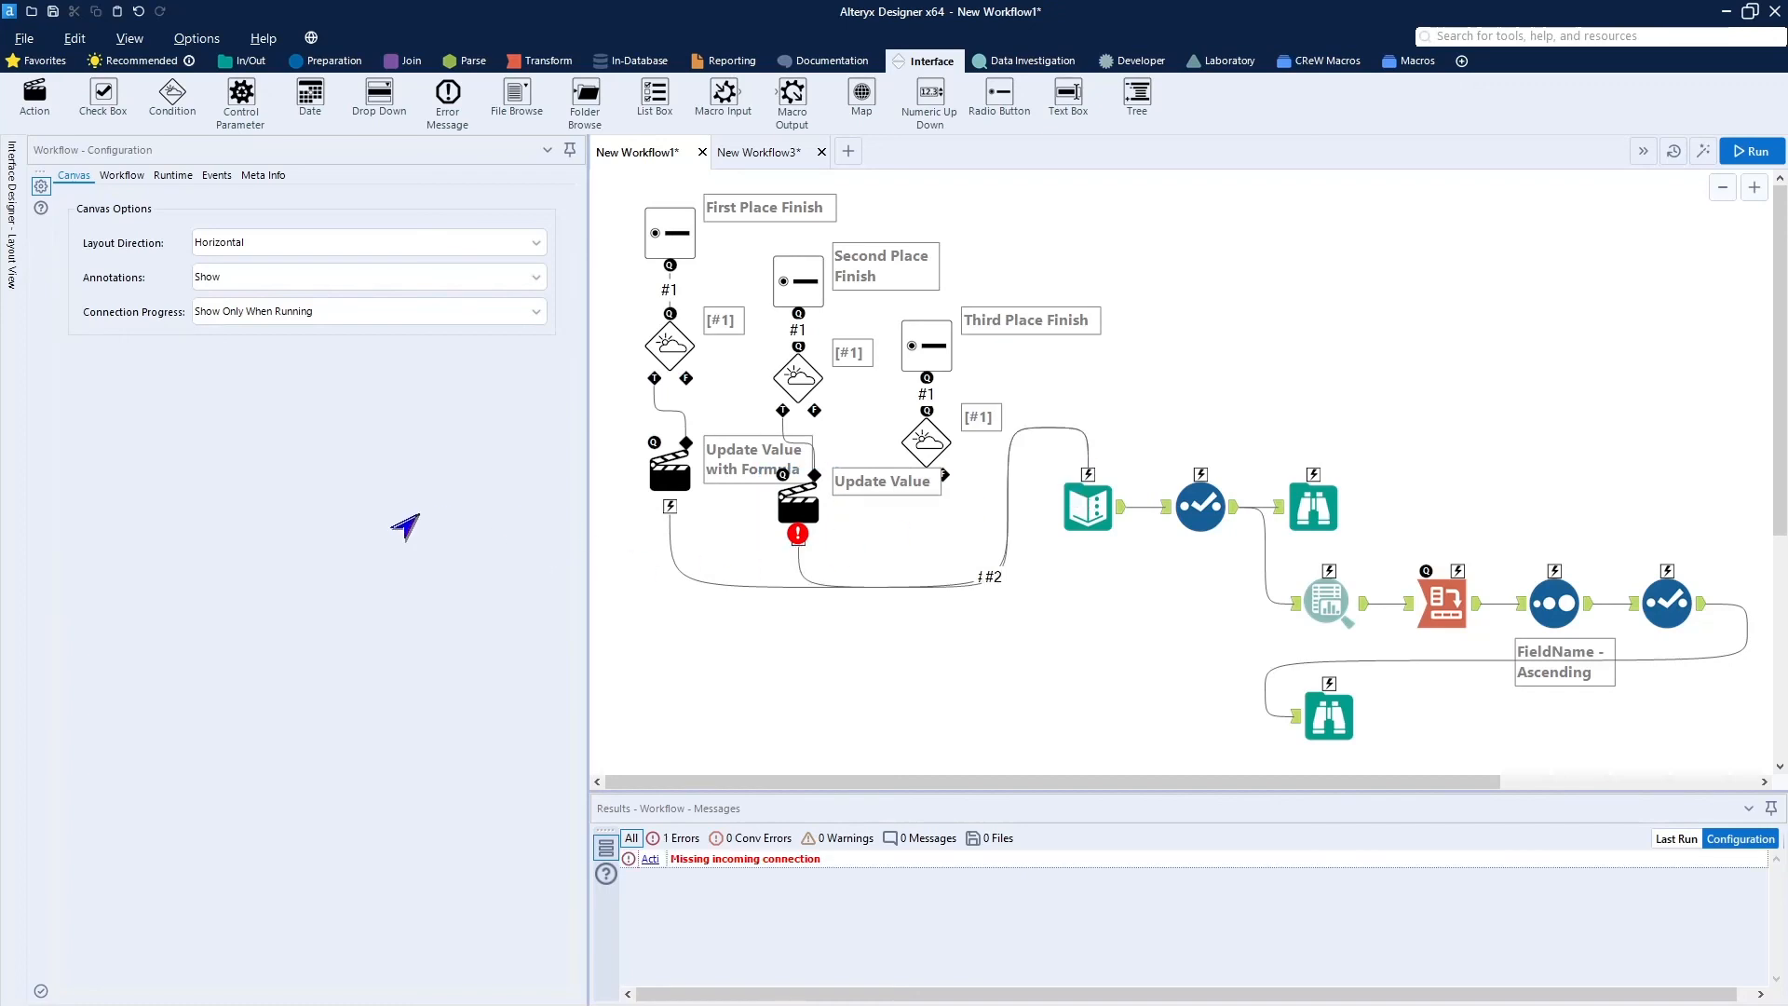
{"action": "left_click", "coordinate": [796, 508]}
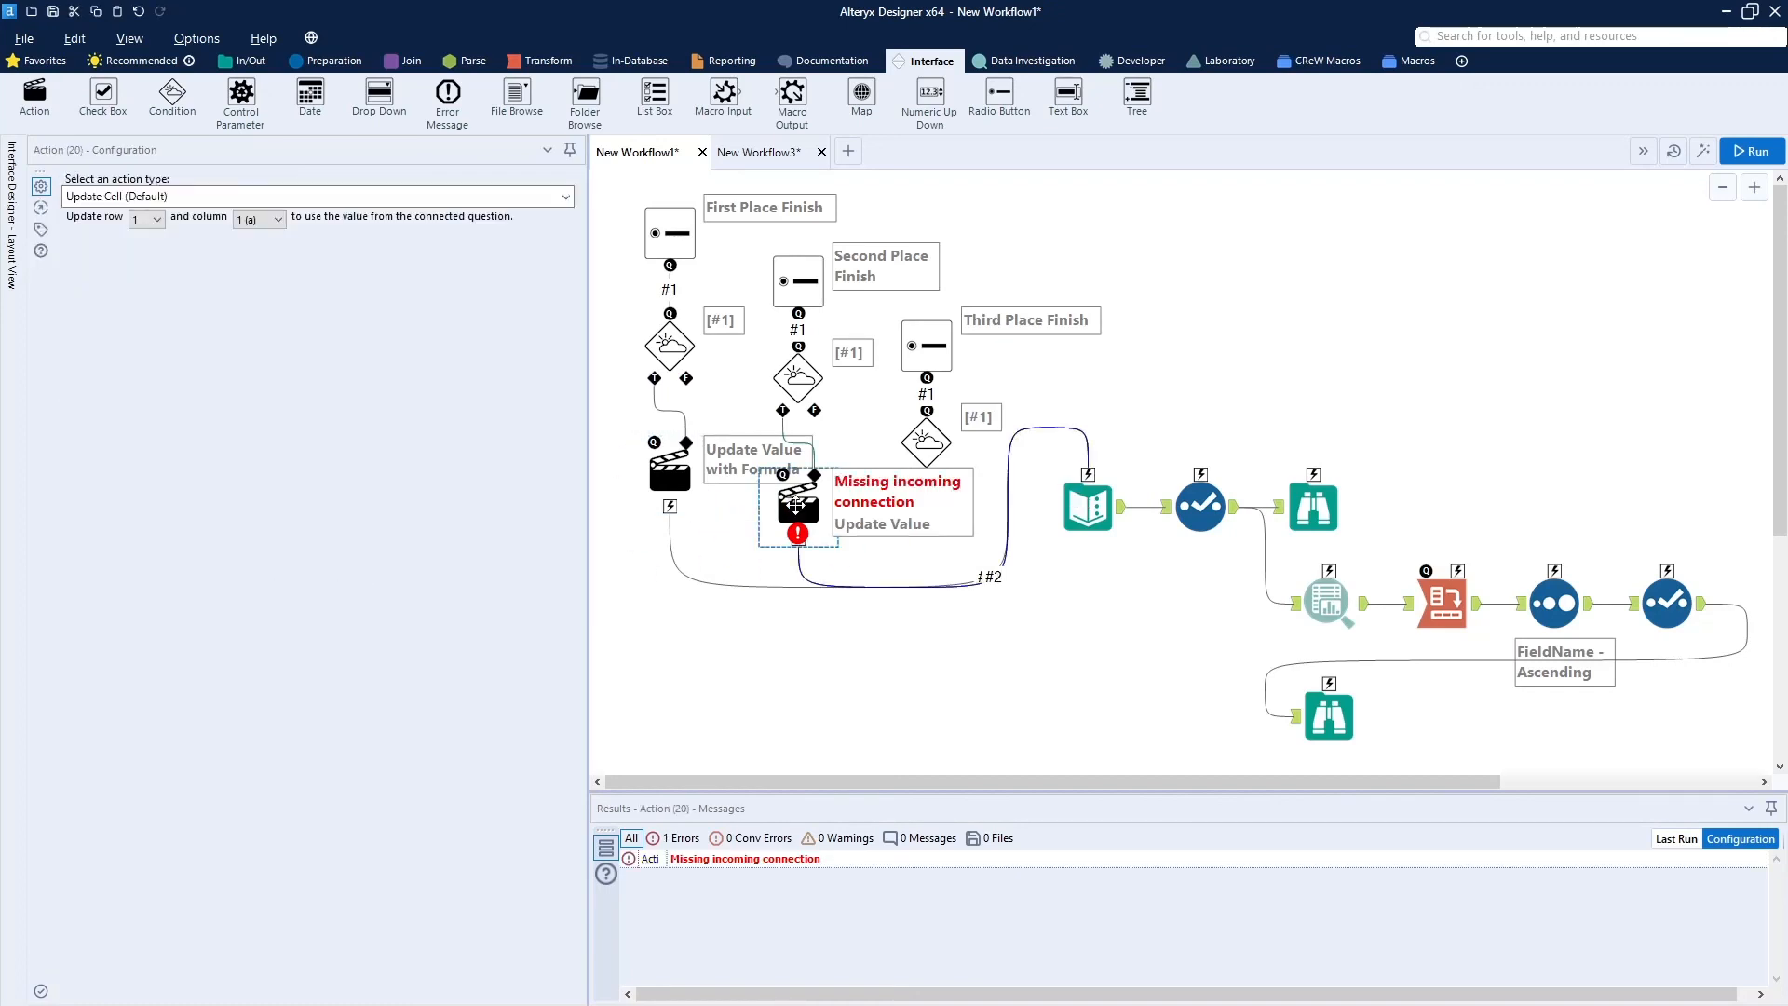
{"action": "left_click", "coordinate": [541, 197]}
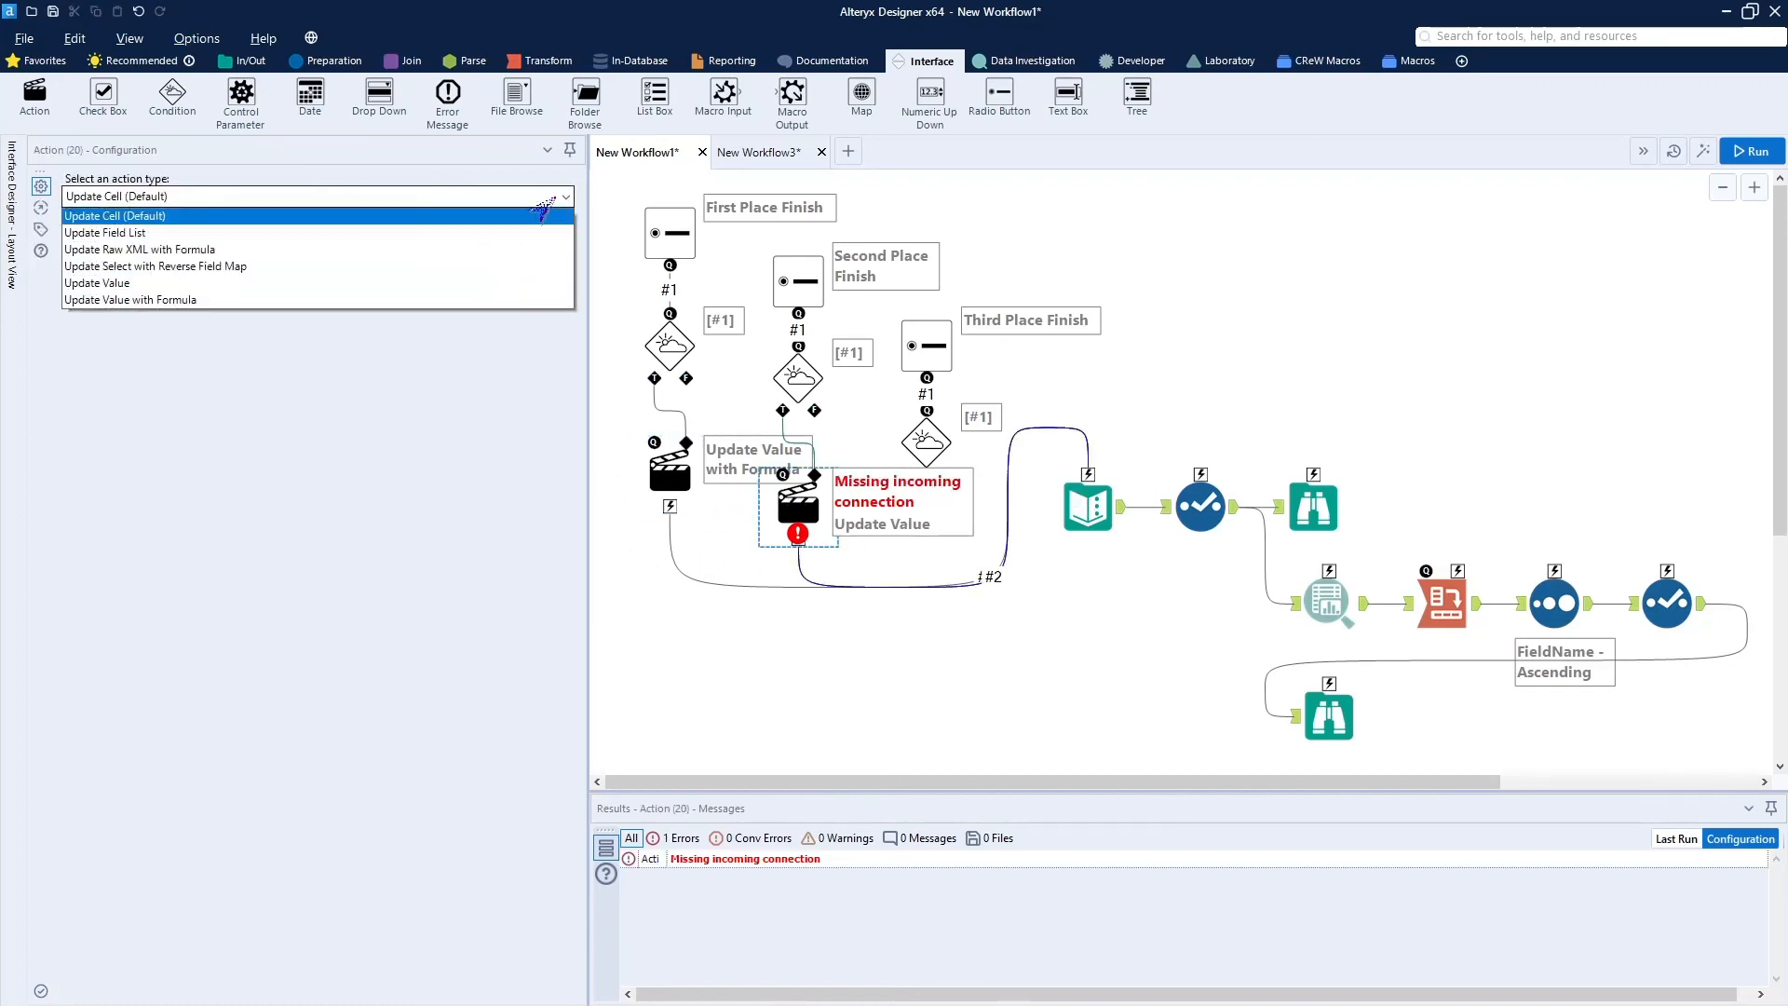
{"action": "left_click", "coordinate": [304, 317]}
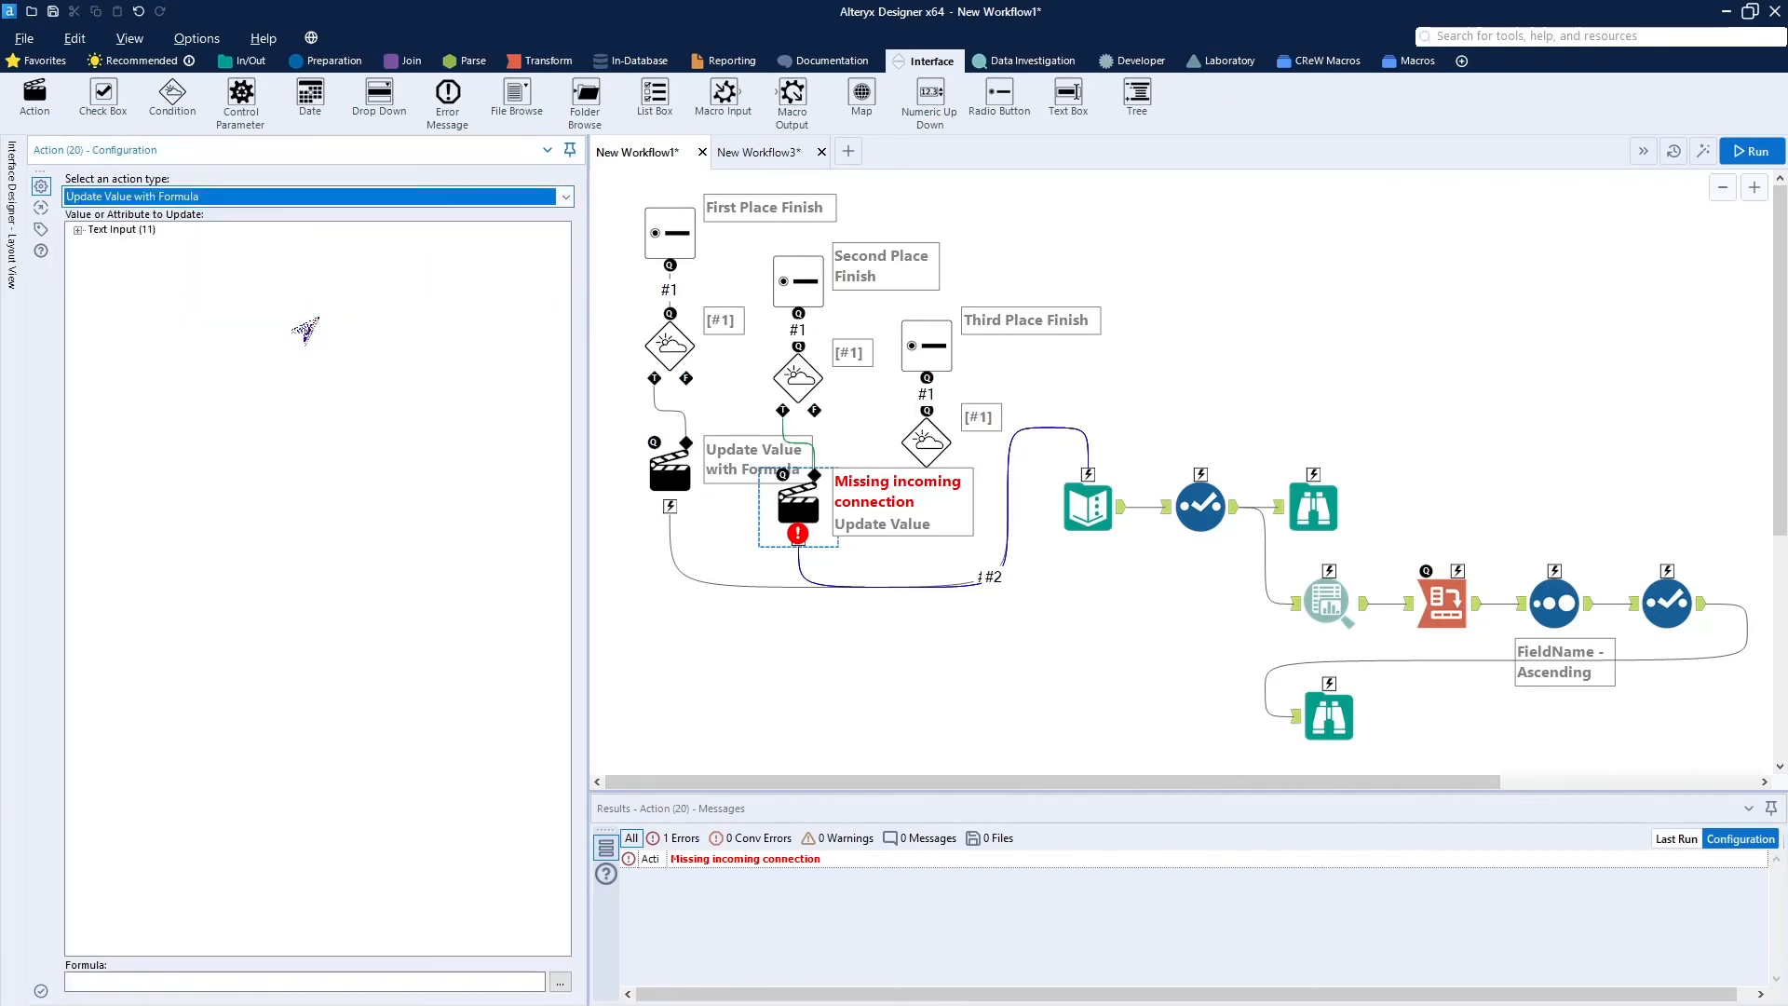
Target the Text Input's data value c[2] ("b") in the second-place Action and enter the formula 'Almost, 2nd is good'.
{"action": "left_click", "coordinate": [77, 230]}
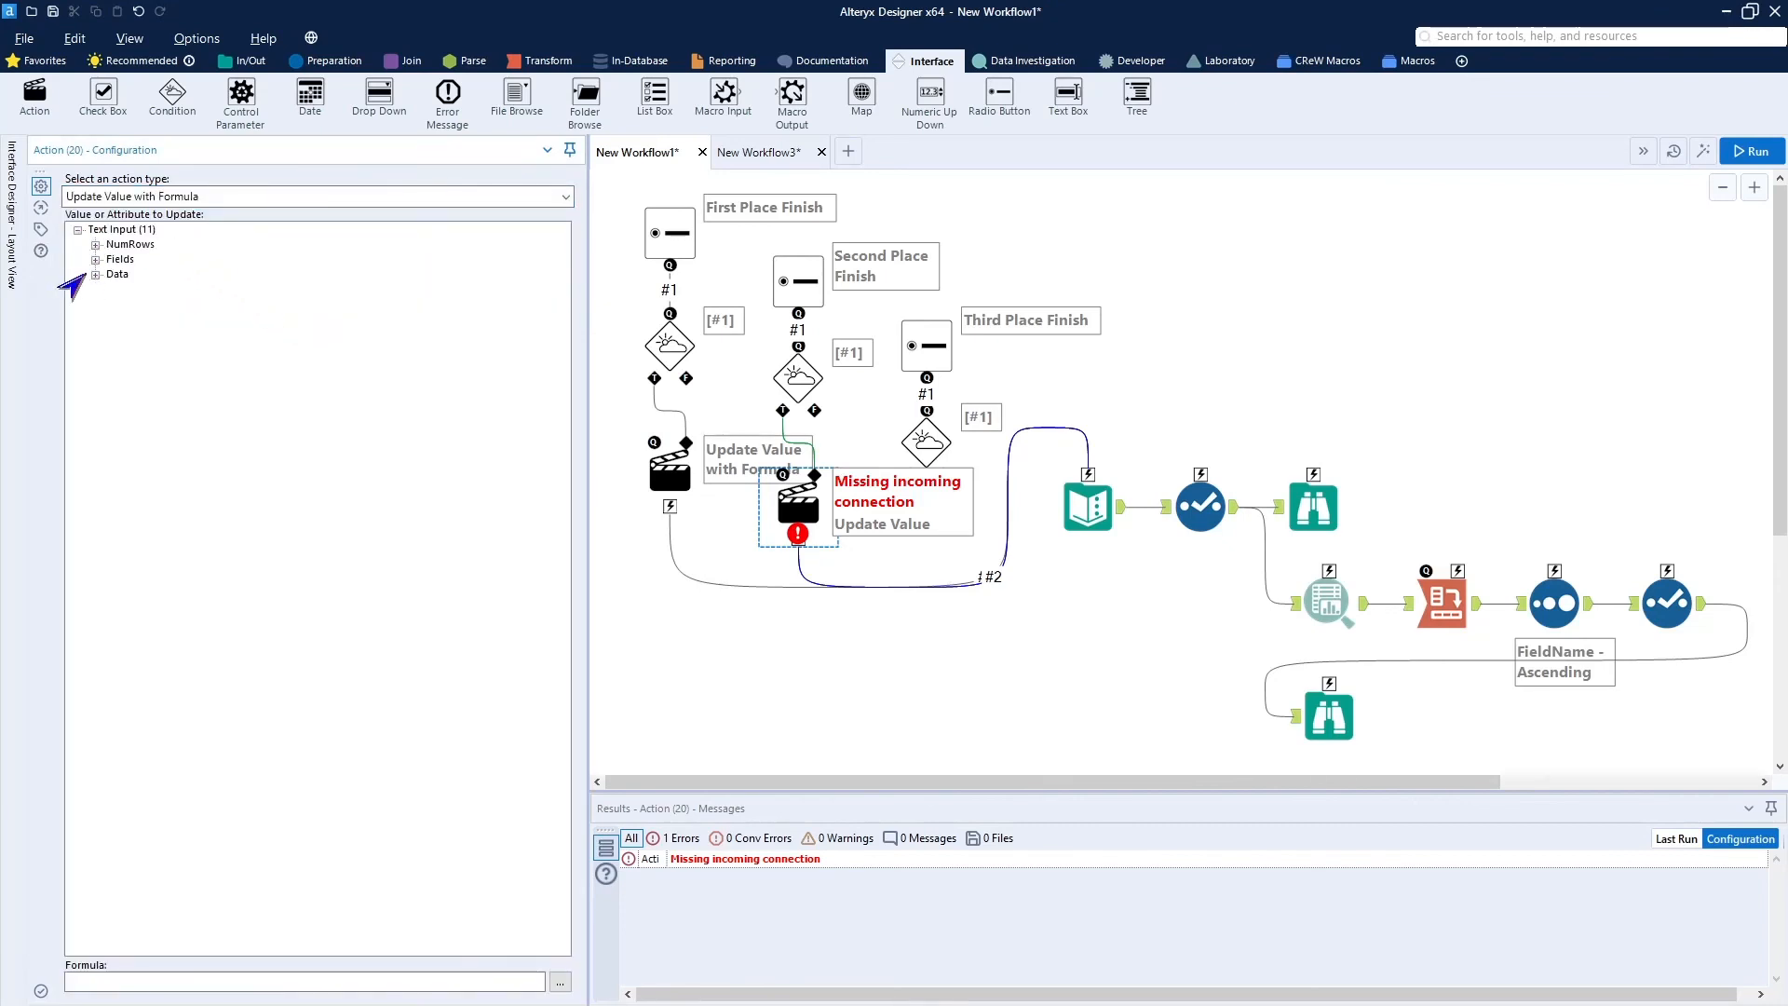
{"action": "left_click", "coordinate": [95, 274]}
{"action": "left_click", "coordinate": [113, 290]}
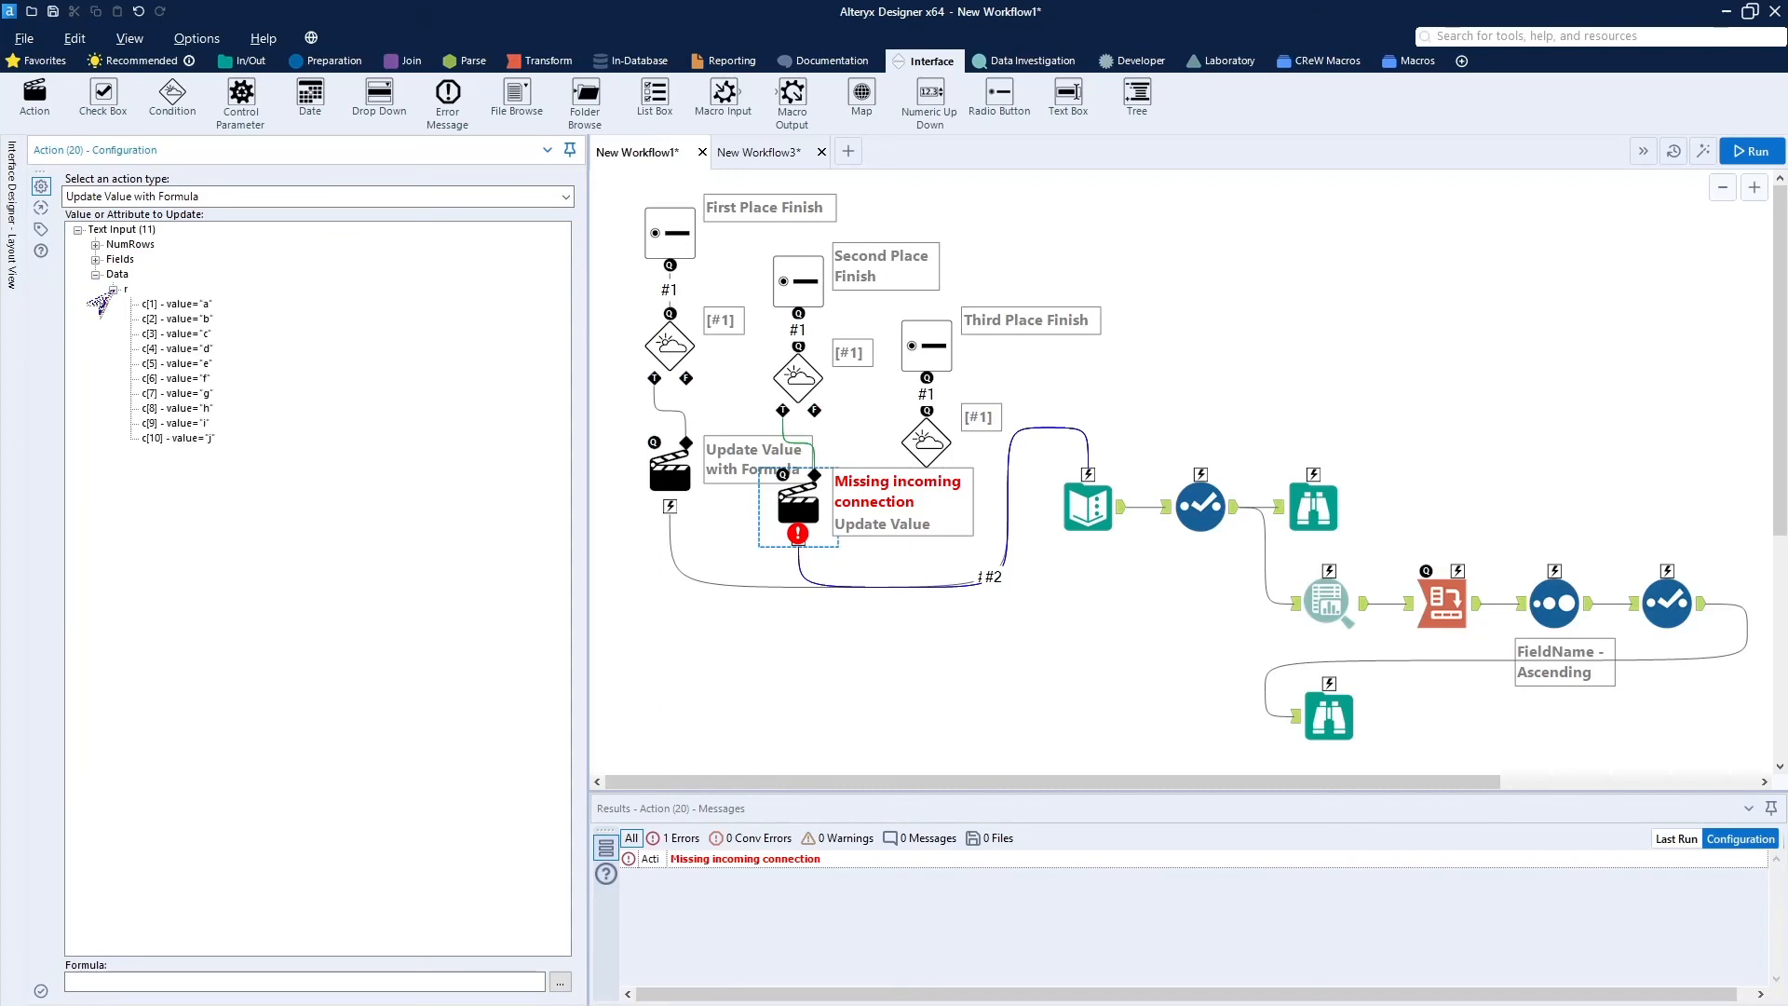
{"action": "left_click", "coordinate": [167, 319]}
{"action": "left_click", "coordinate": [85, 982]}
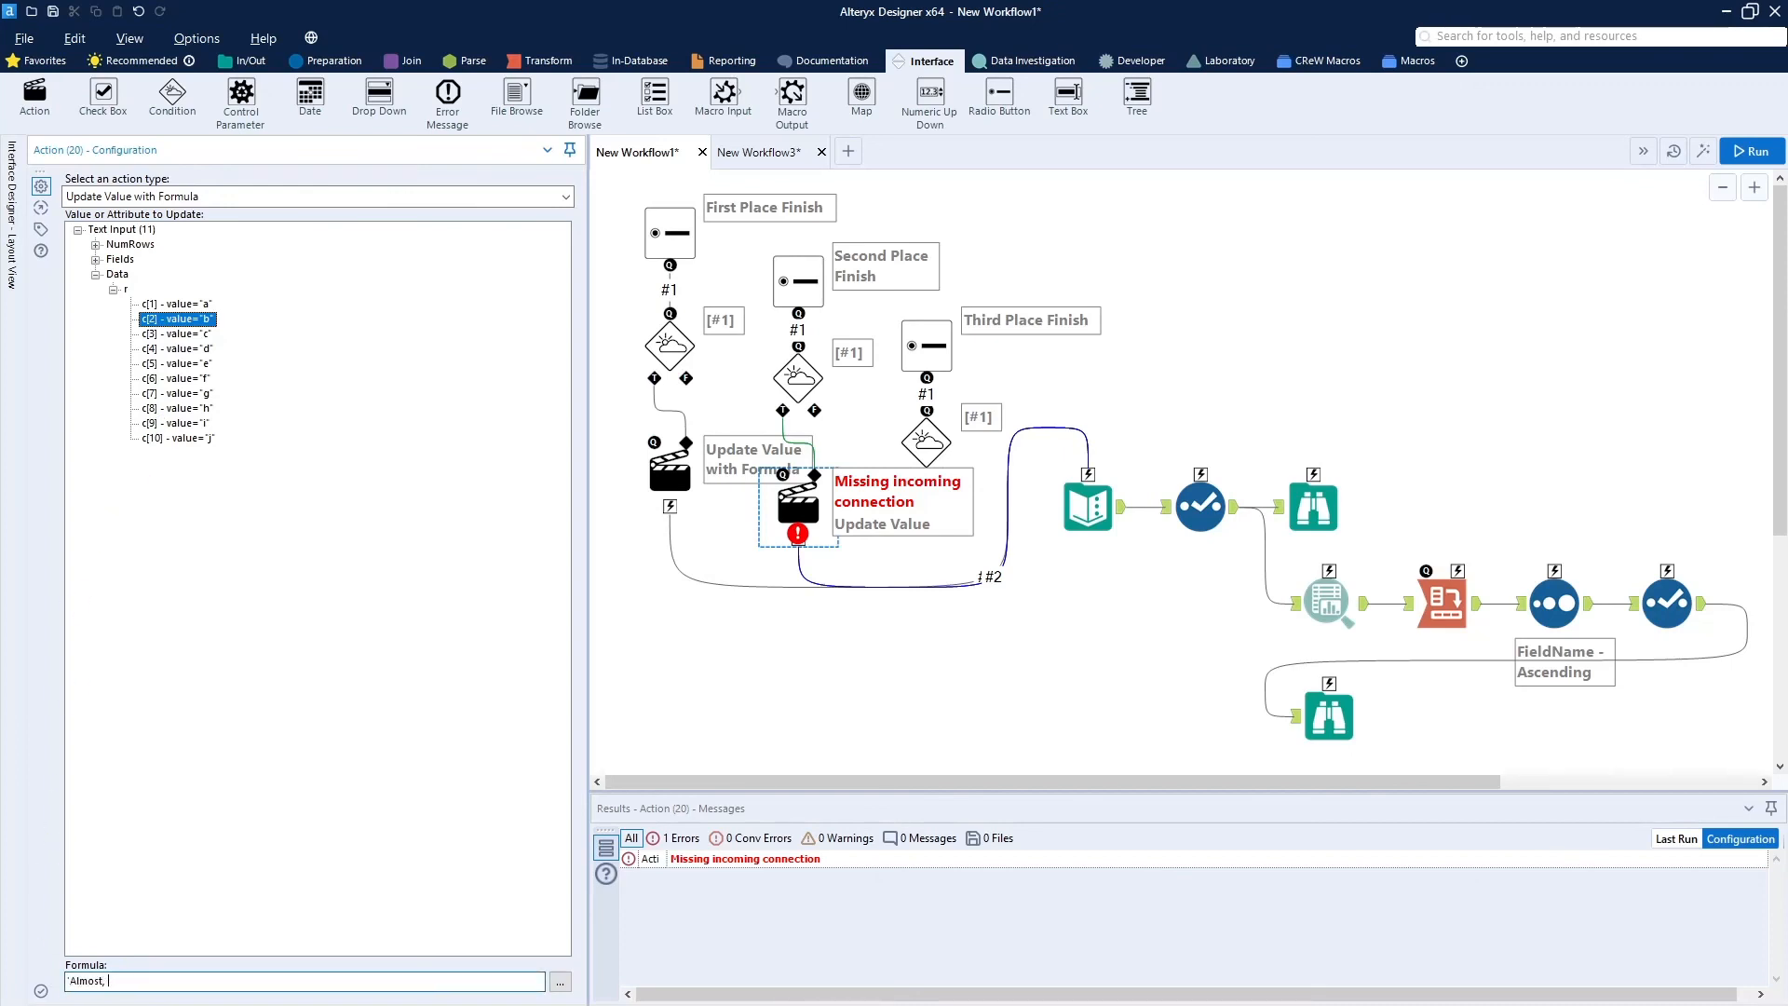
{"action": "type", "text": "'Almost, 2nd is good"}
{"action": "left_click", "coordinate": [774, 682]}
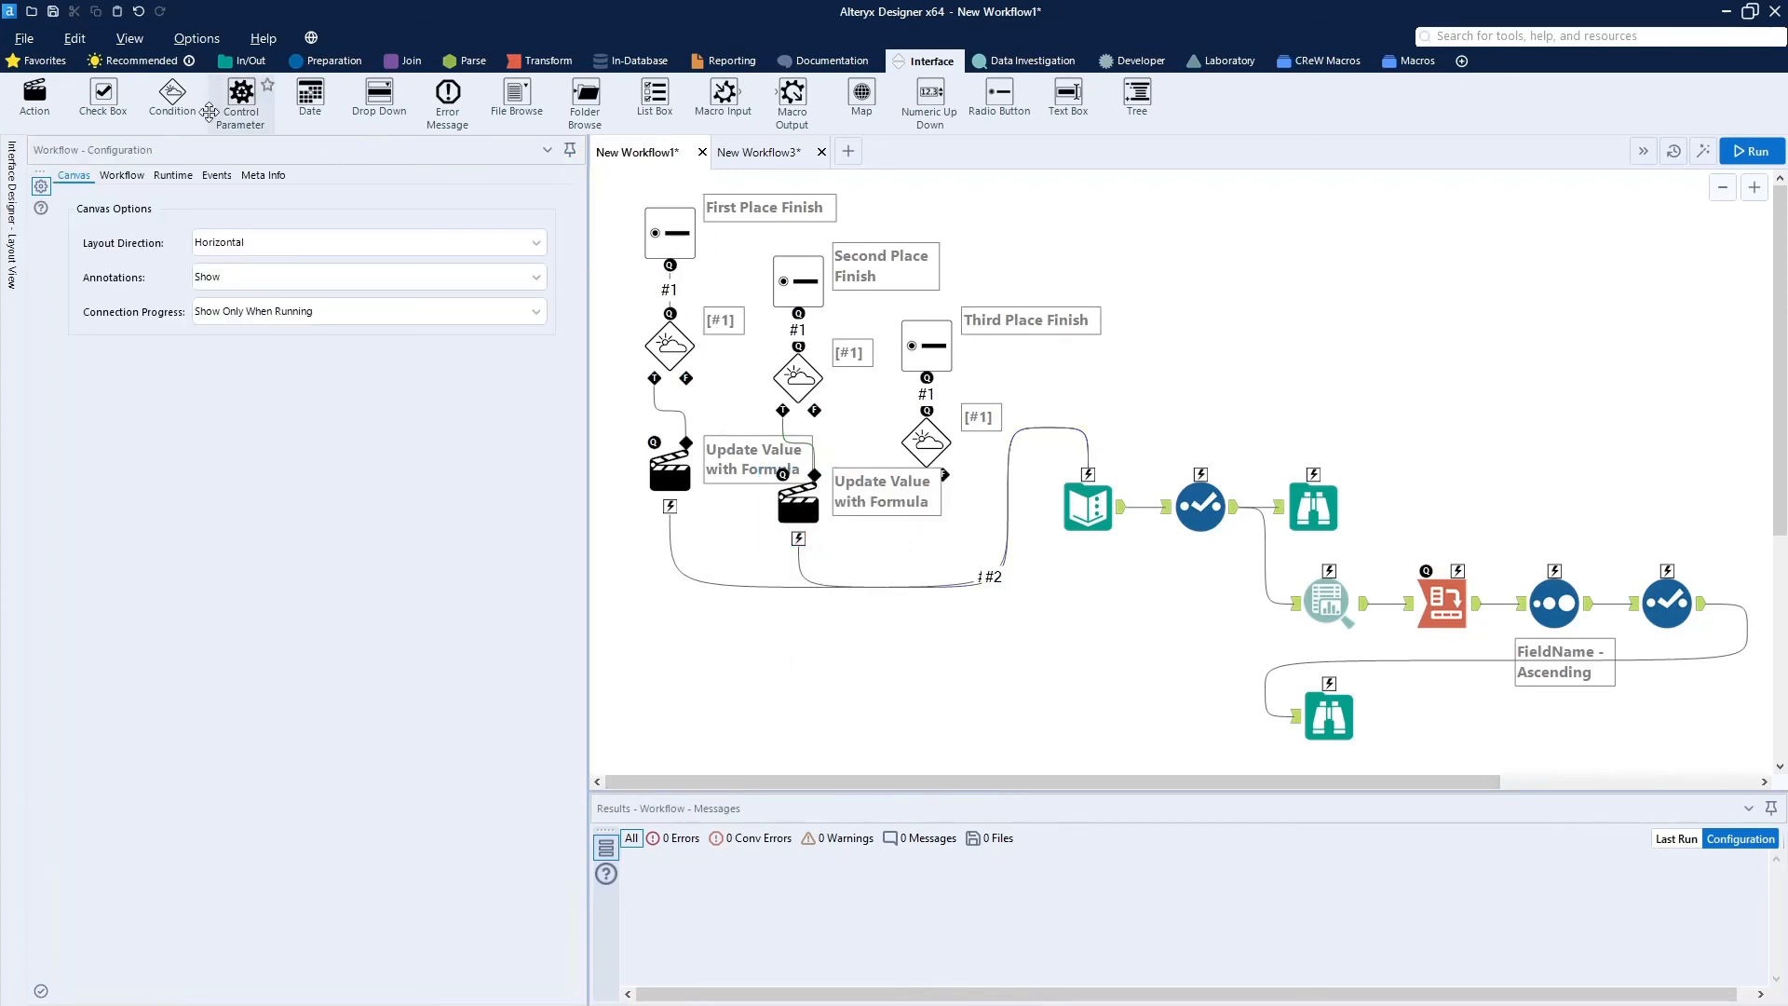
Add an Action tool linking the third Condition's true output to the Text Input, and space out the tools on the canvas.
{"action": "left_click_drag", "start_coordinate": [31, 96], "coordinate": [1087, 476]}
{"action": "left_click", "coordinate": [969, 615]}
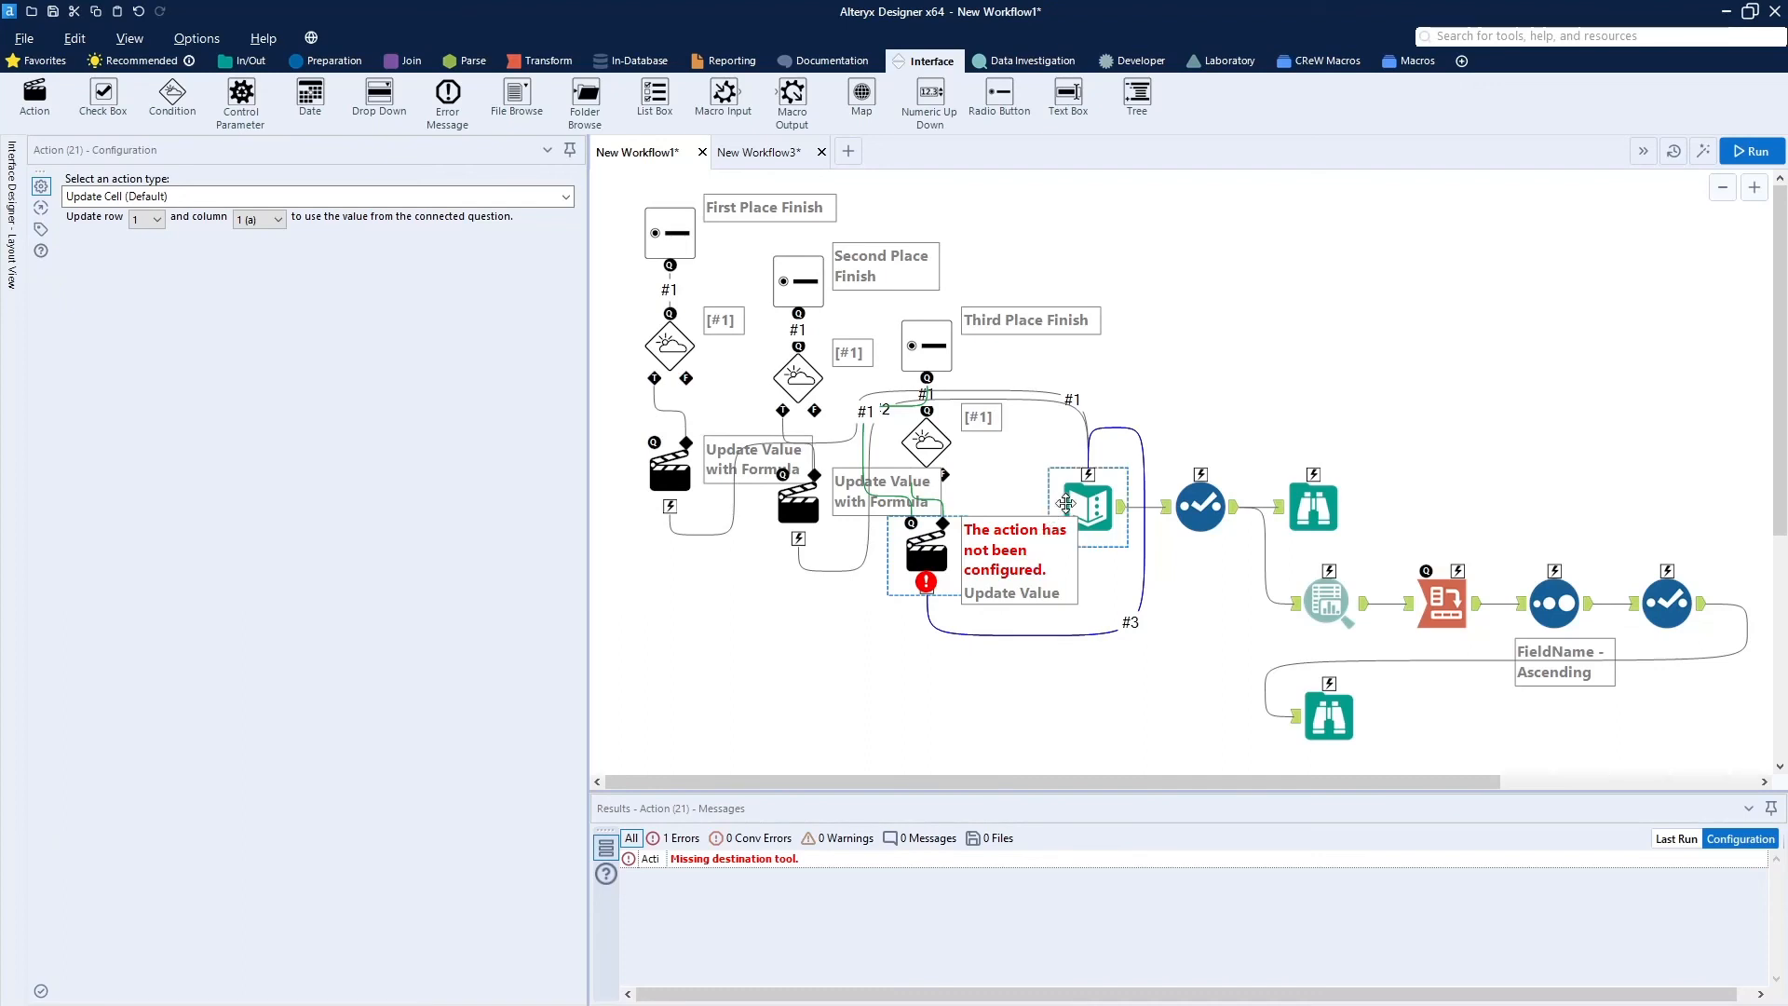
{"action": "left_click_drag", "start_coordinate": [1032, 440], "coordinate": [1726, 790]}
{"action": "left_click_drag", "start_coordinate": [1313, 519], "coordinate": [1425, 535]}
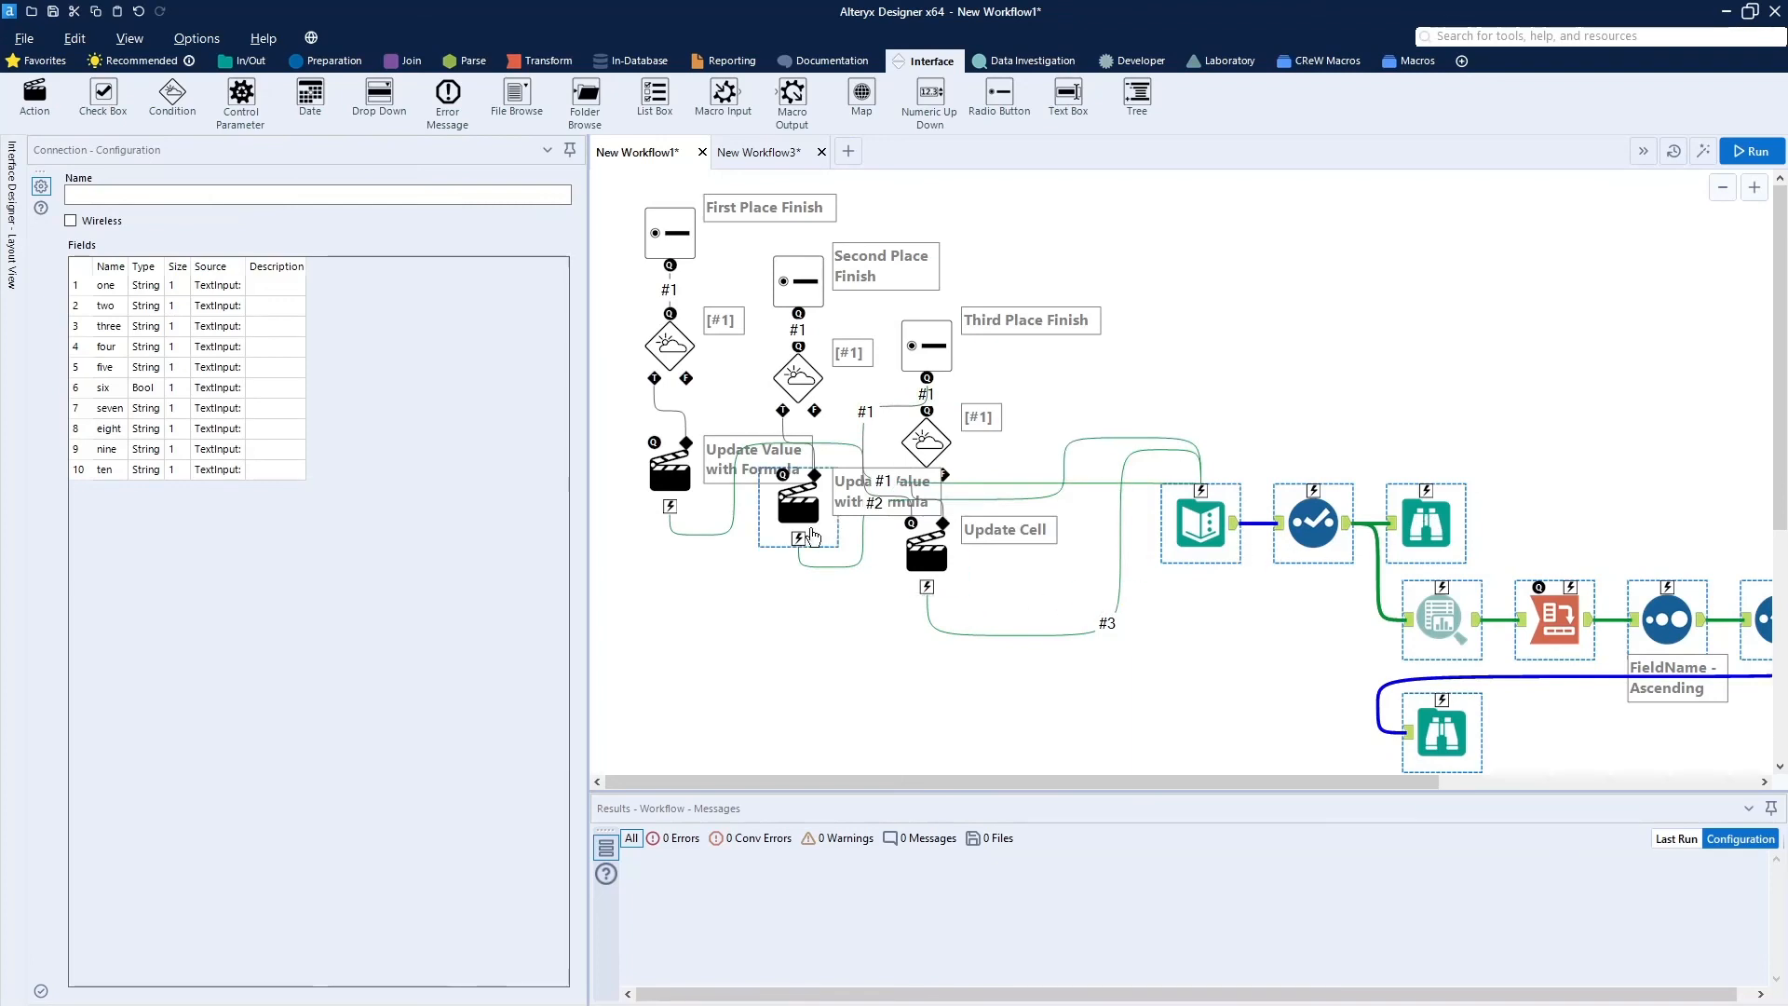
{"action": "left_click_drag", "start_coordinate": [805, 512], "coordinate": [805, 591]}
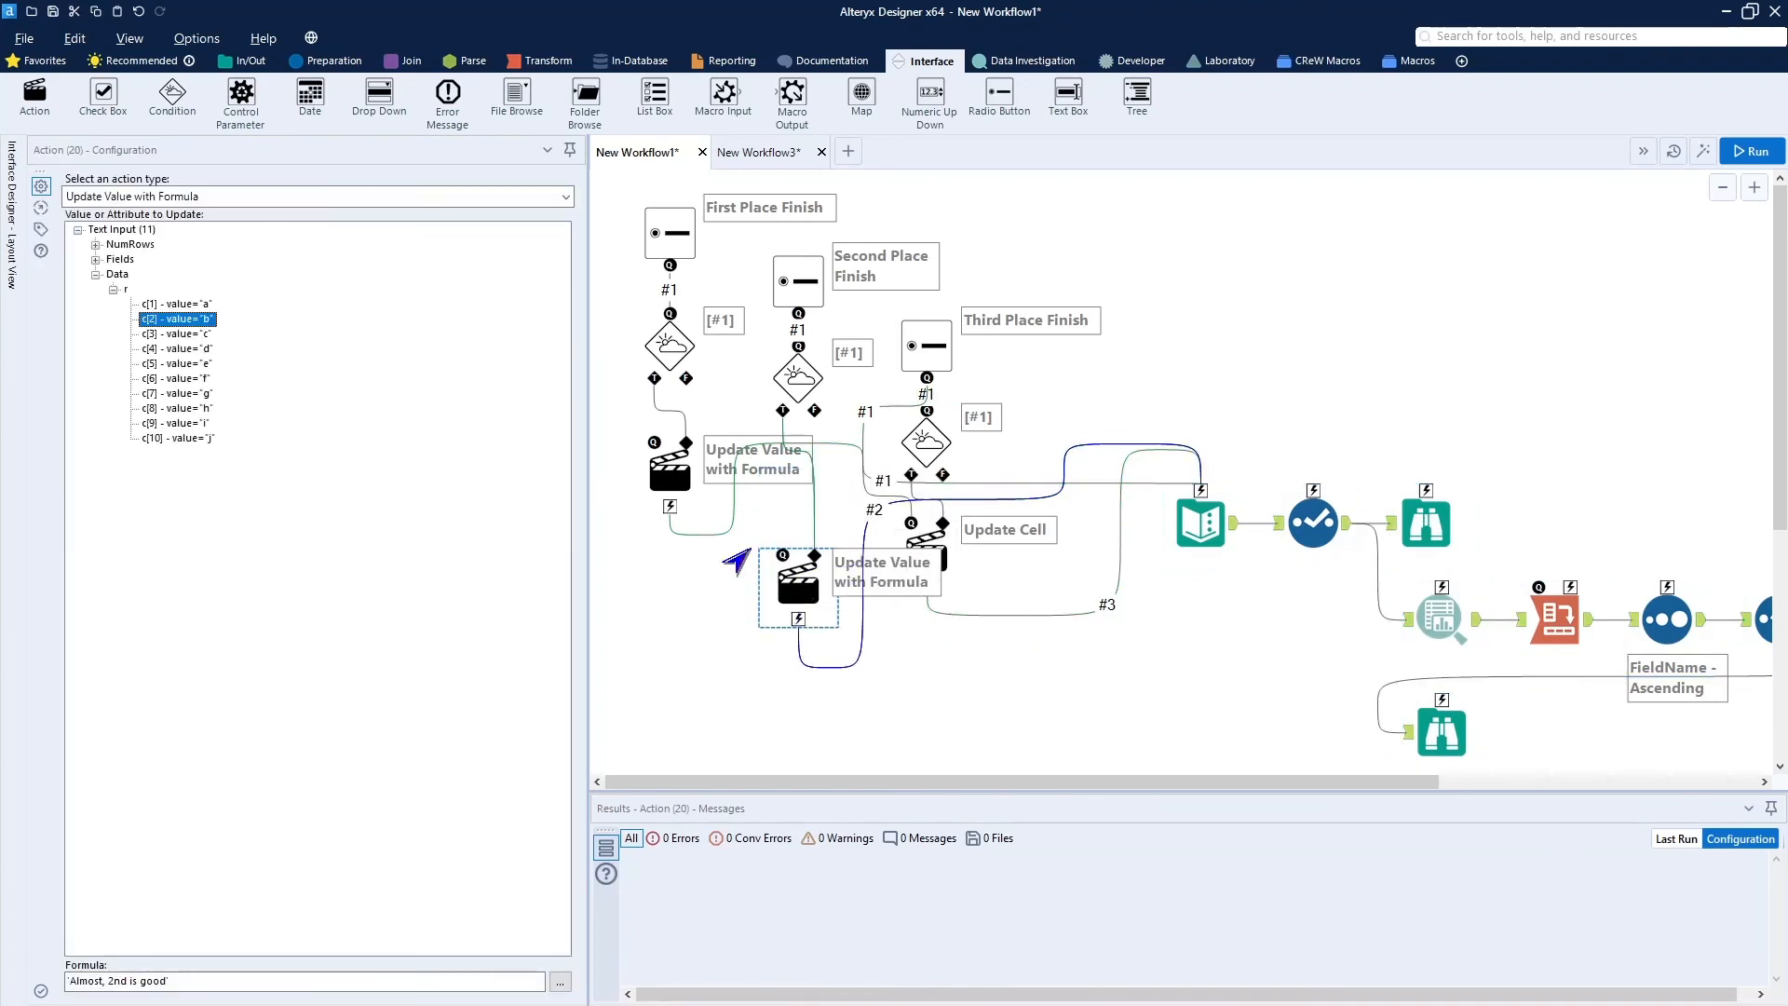
{"action": "left_click_drag", "start_coordinate": [669, 467], "coordinate": [670, 543]}
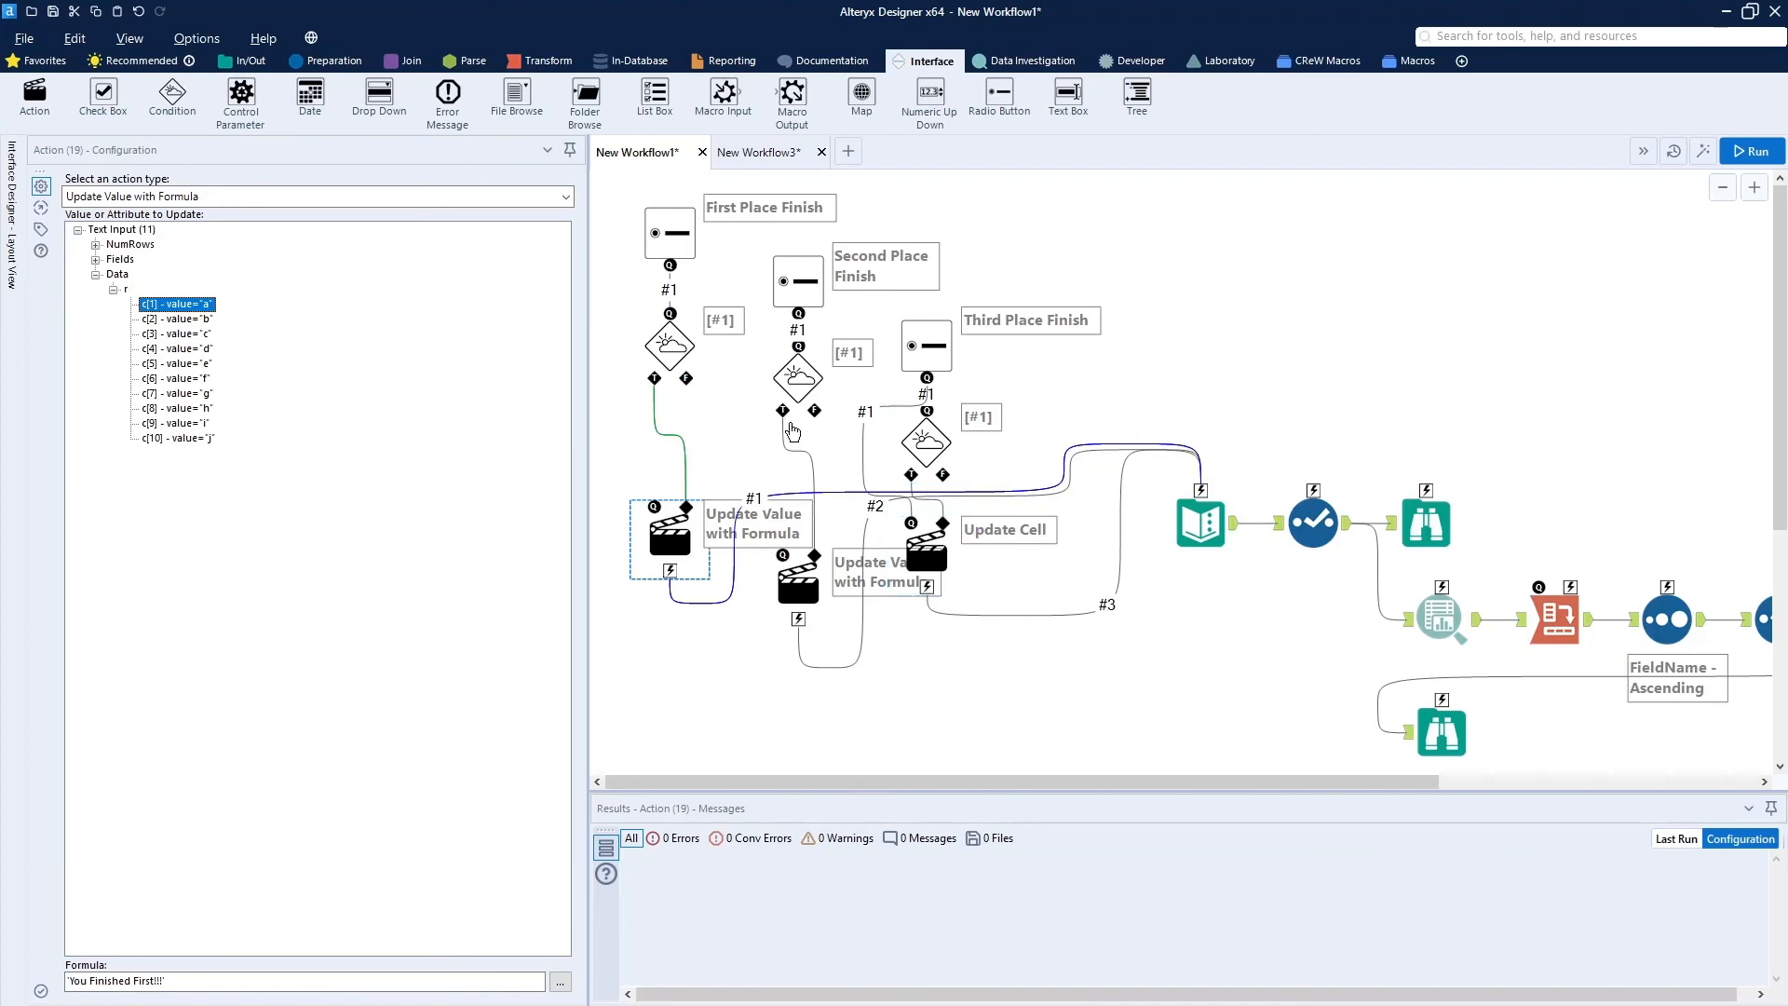
Set the third-place Action to Update Value with Formula, target data value c[3] ("c"), and enter the formula 'Still on the podium'.
{"action": "left_click", "coordinate": [926, 555]}
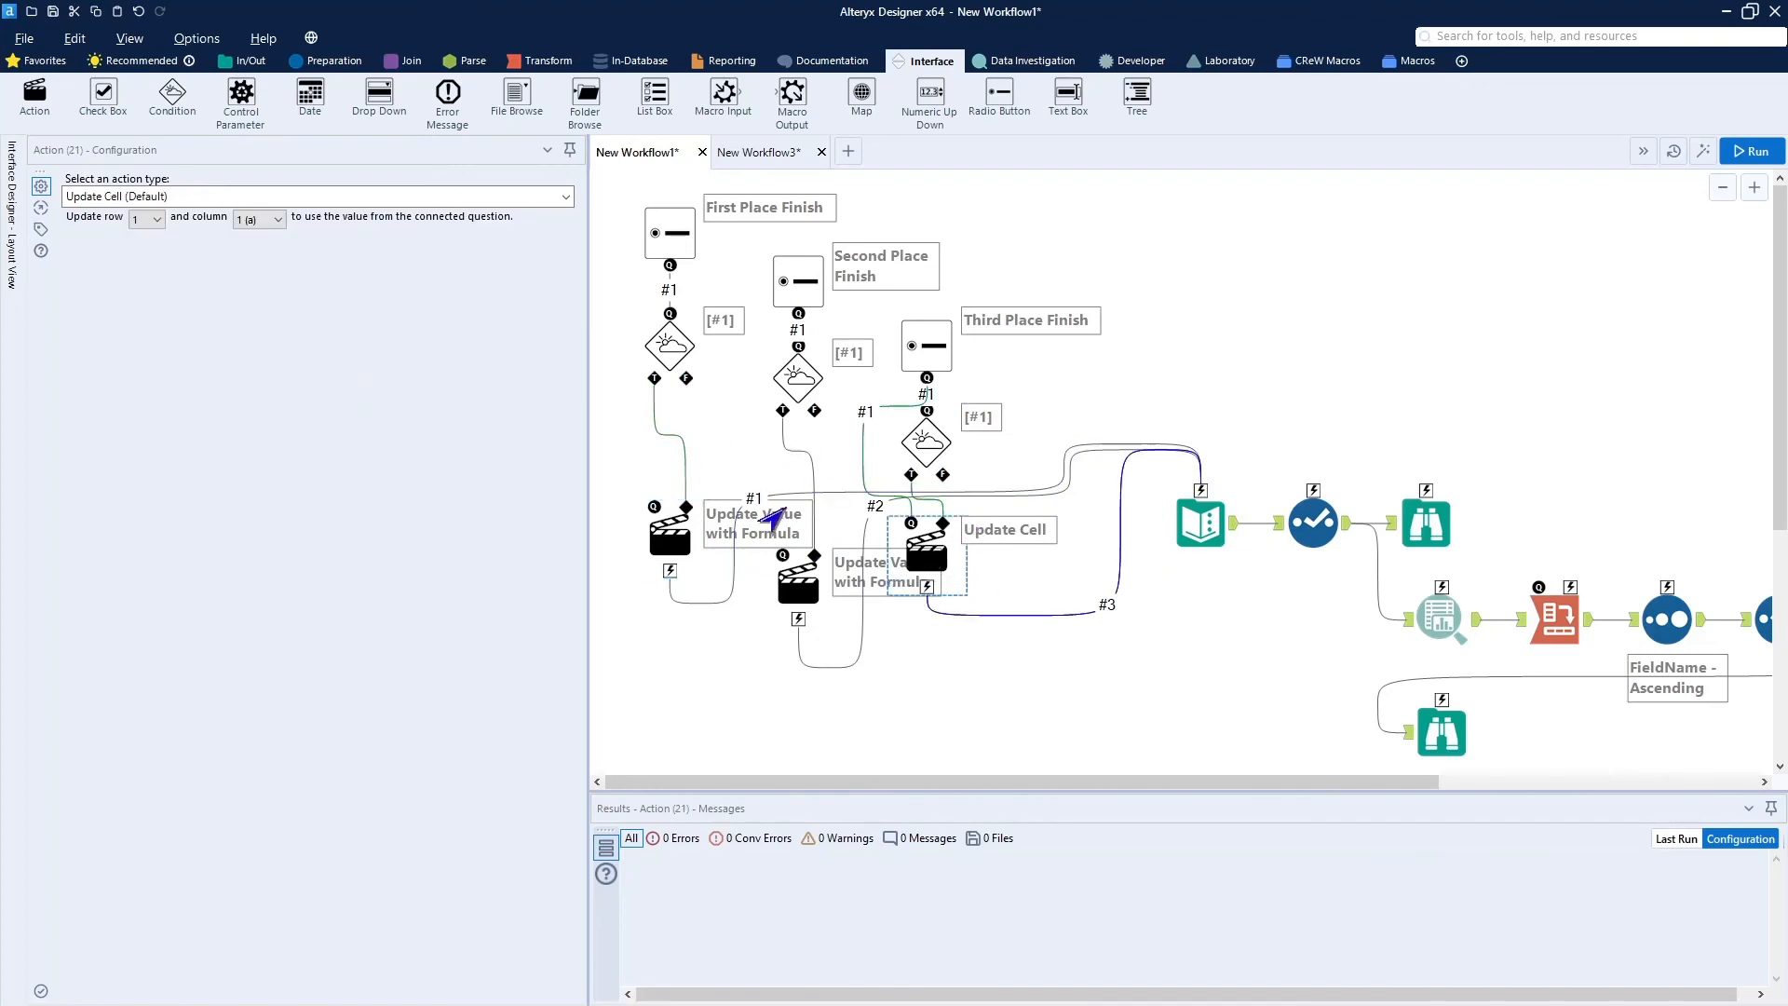
{"action": "left_click", "coordinate": [419, 199]}
{"action": "left_click", "coordinate": [317, 268]}
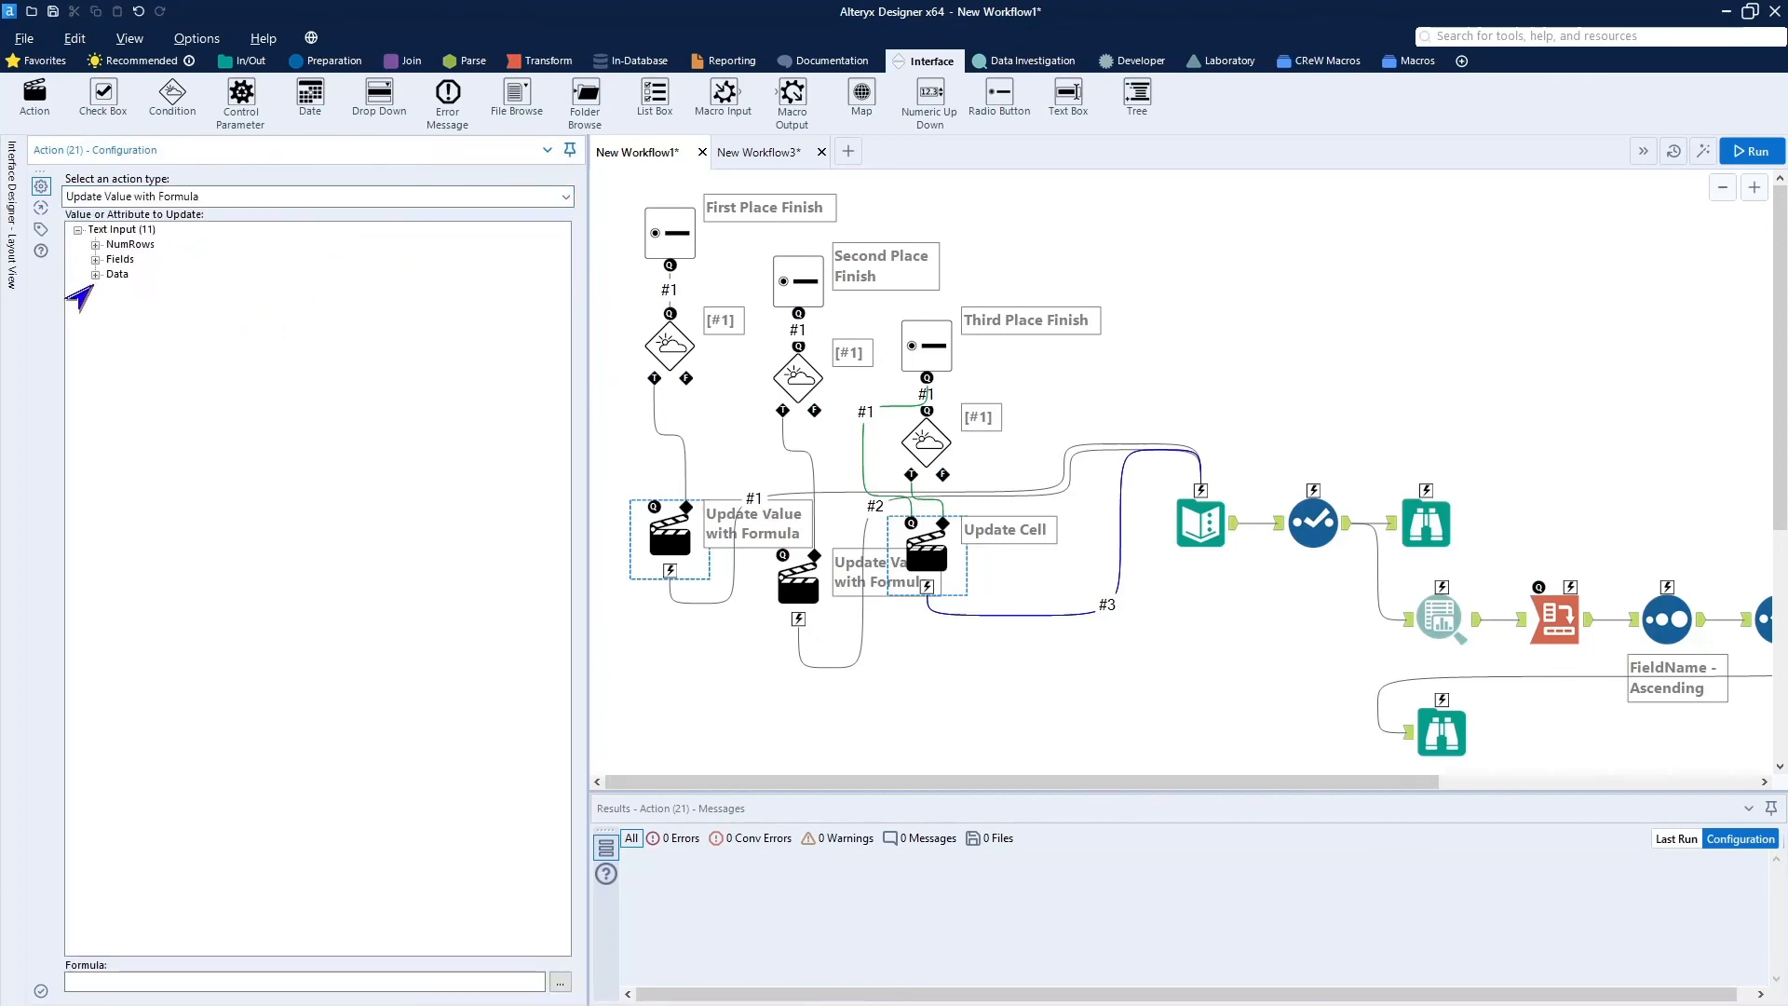
{"action": "left_click", "coordinate": [95, 274]}
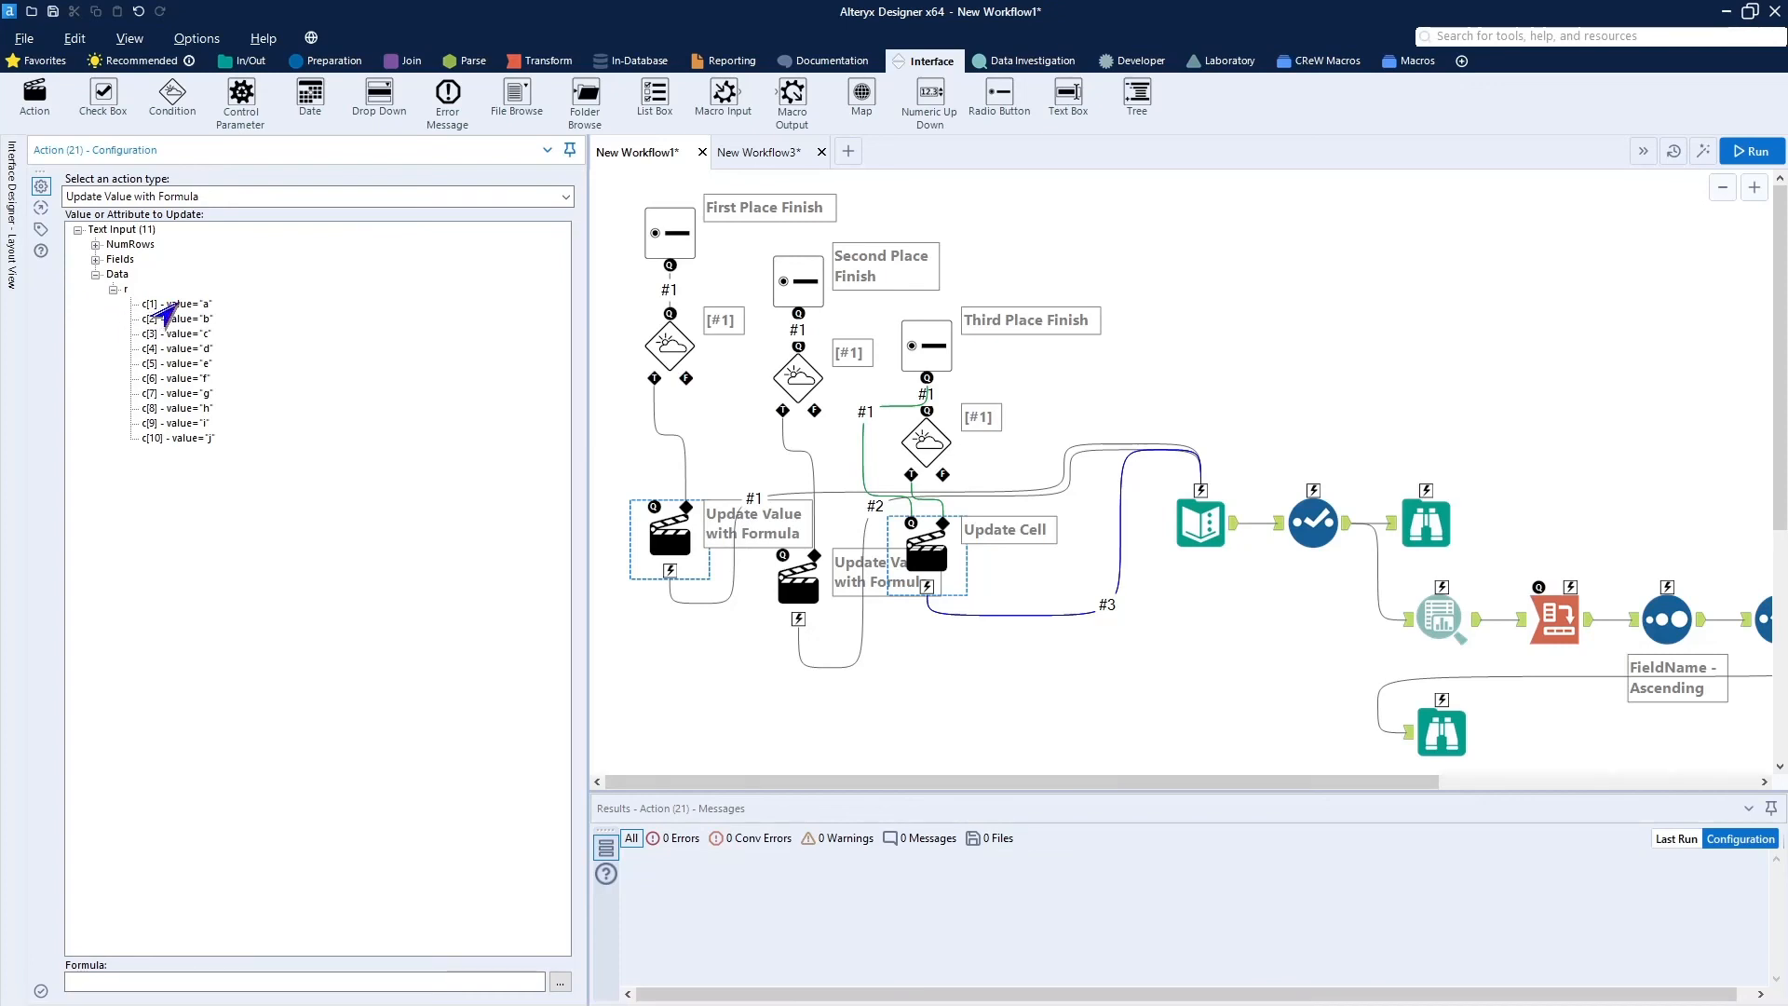
{"action": "left_click", "coordinate": [175, 335]}
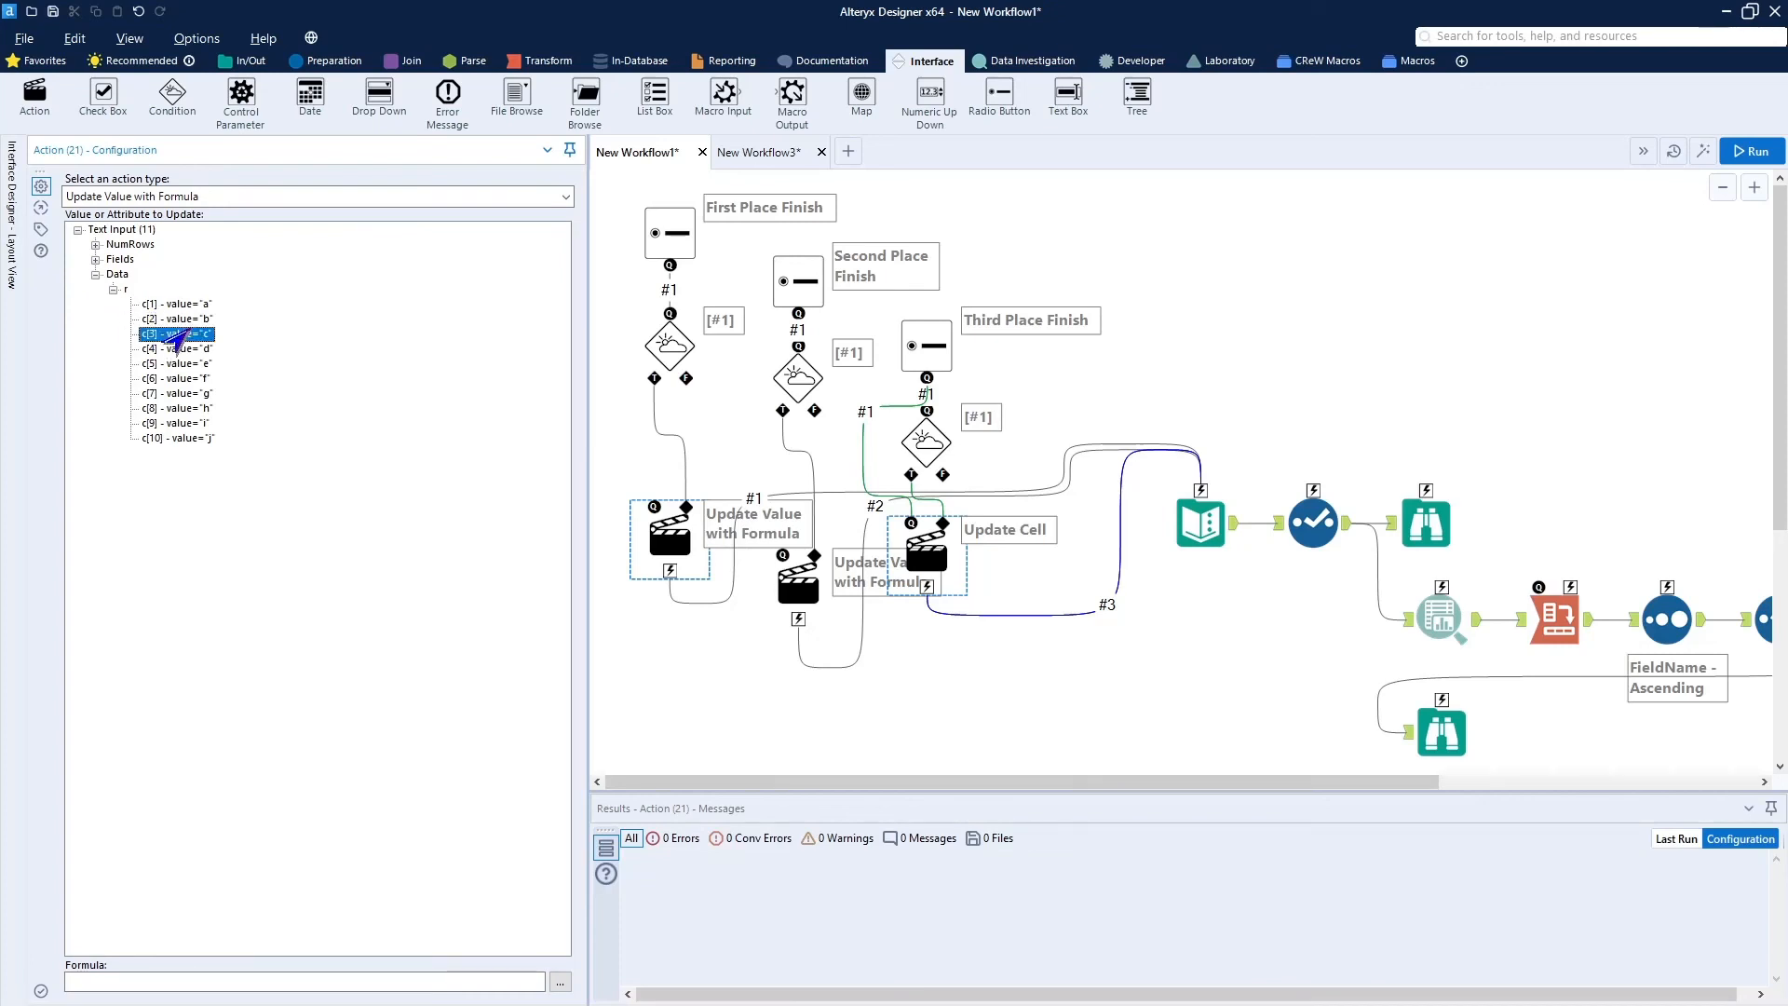
{"action": "left_click", "coordinate": [156, 984]}
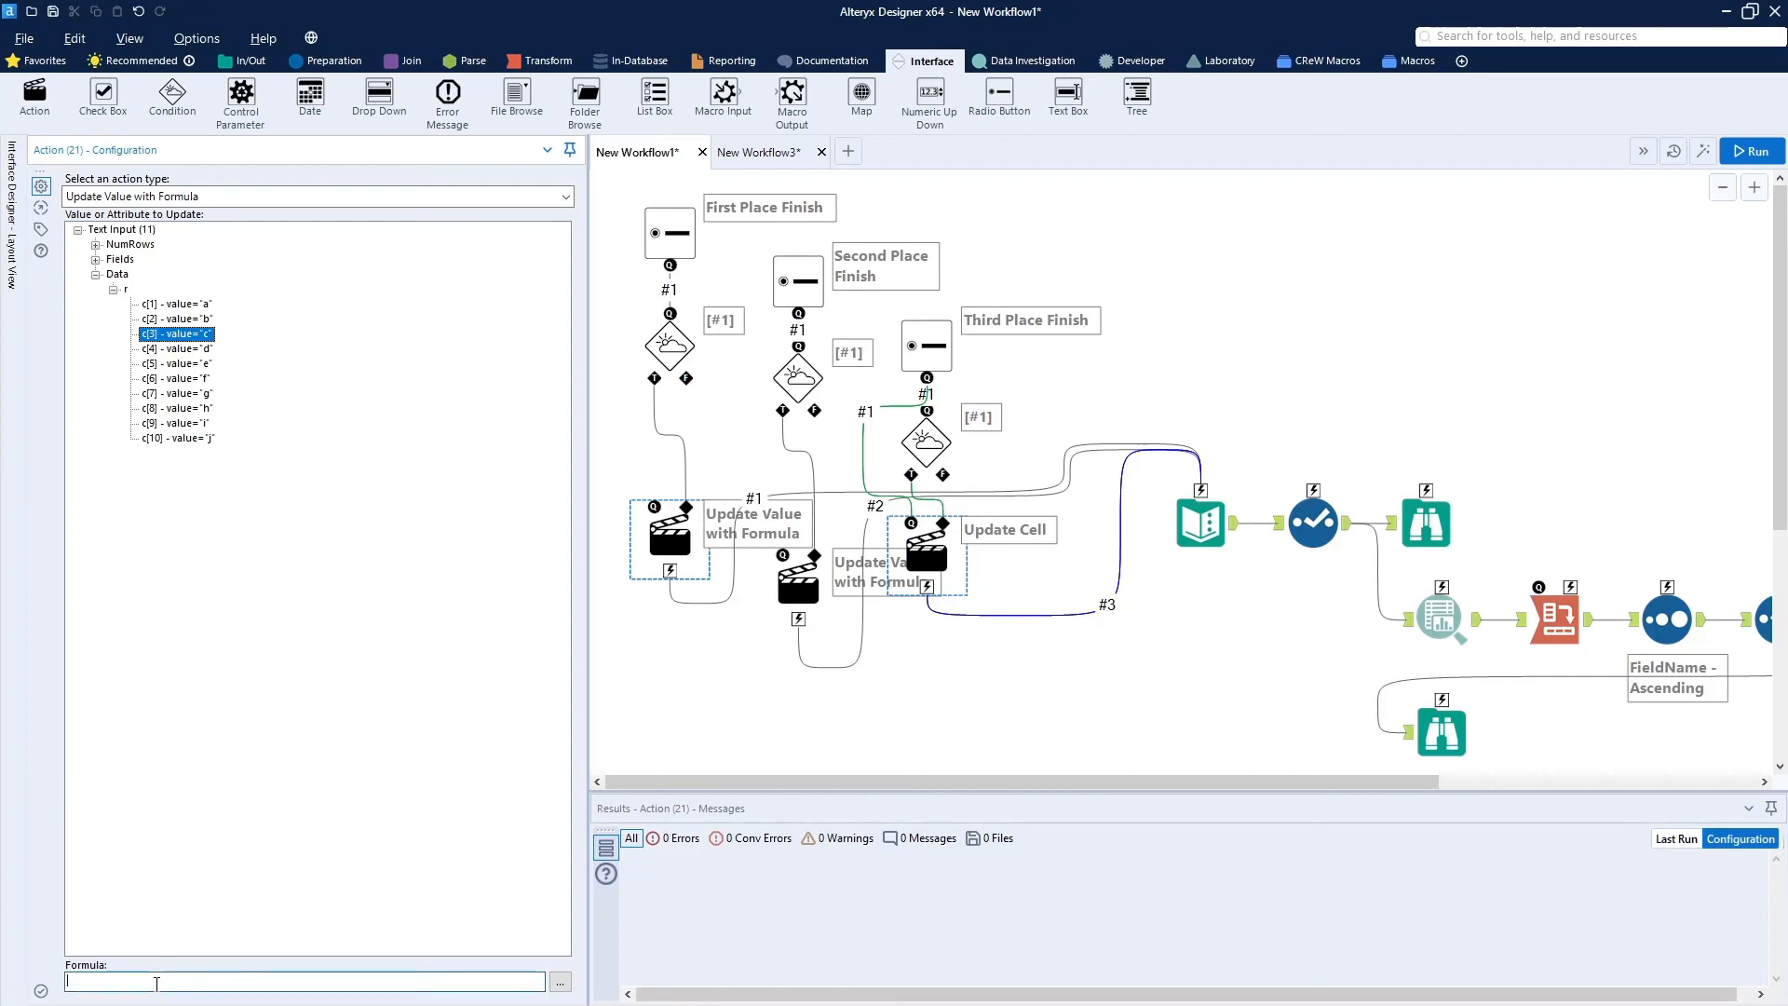
{"action": "type", "text": "'Still on the podium"}
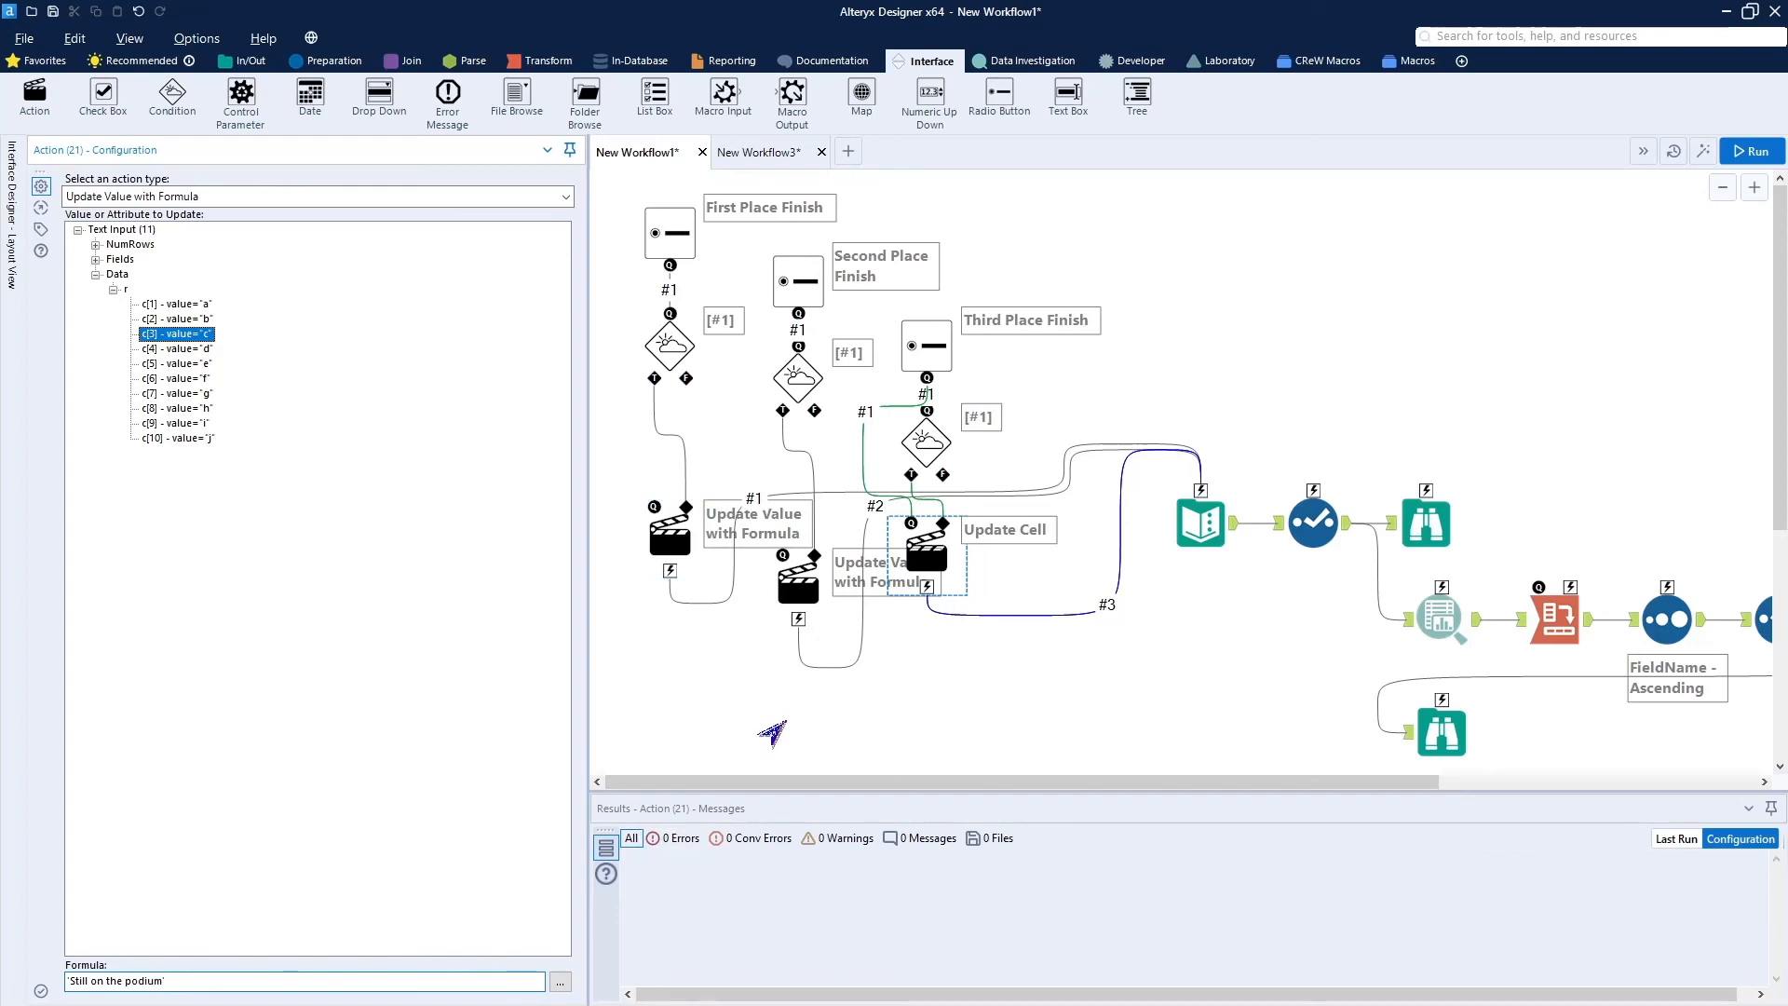
{"action": "left_click", "coordinate": [1001, 749]}
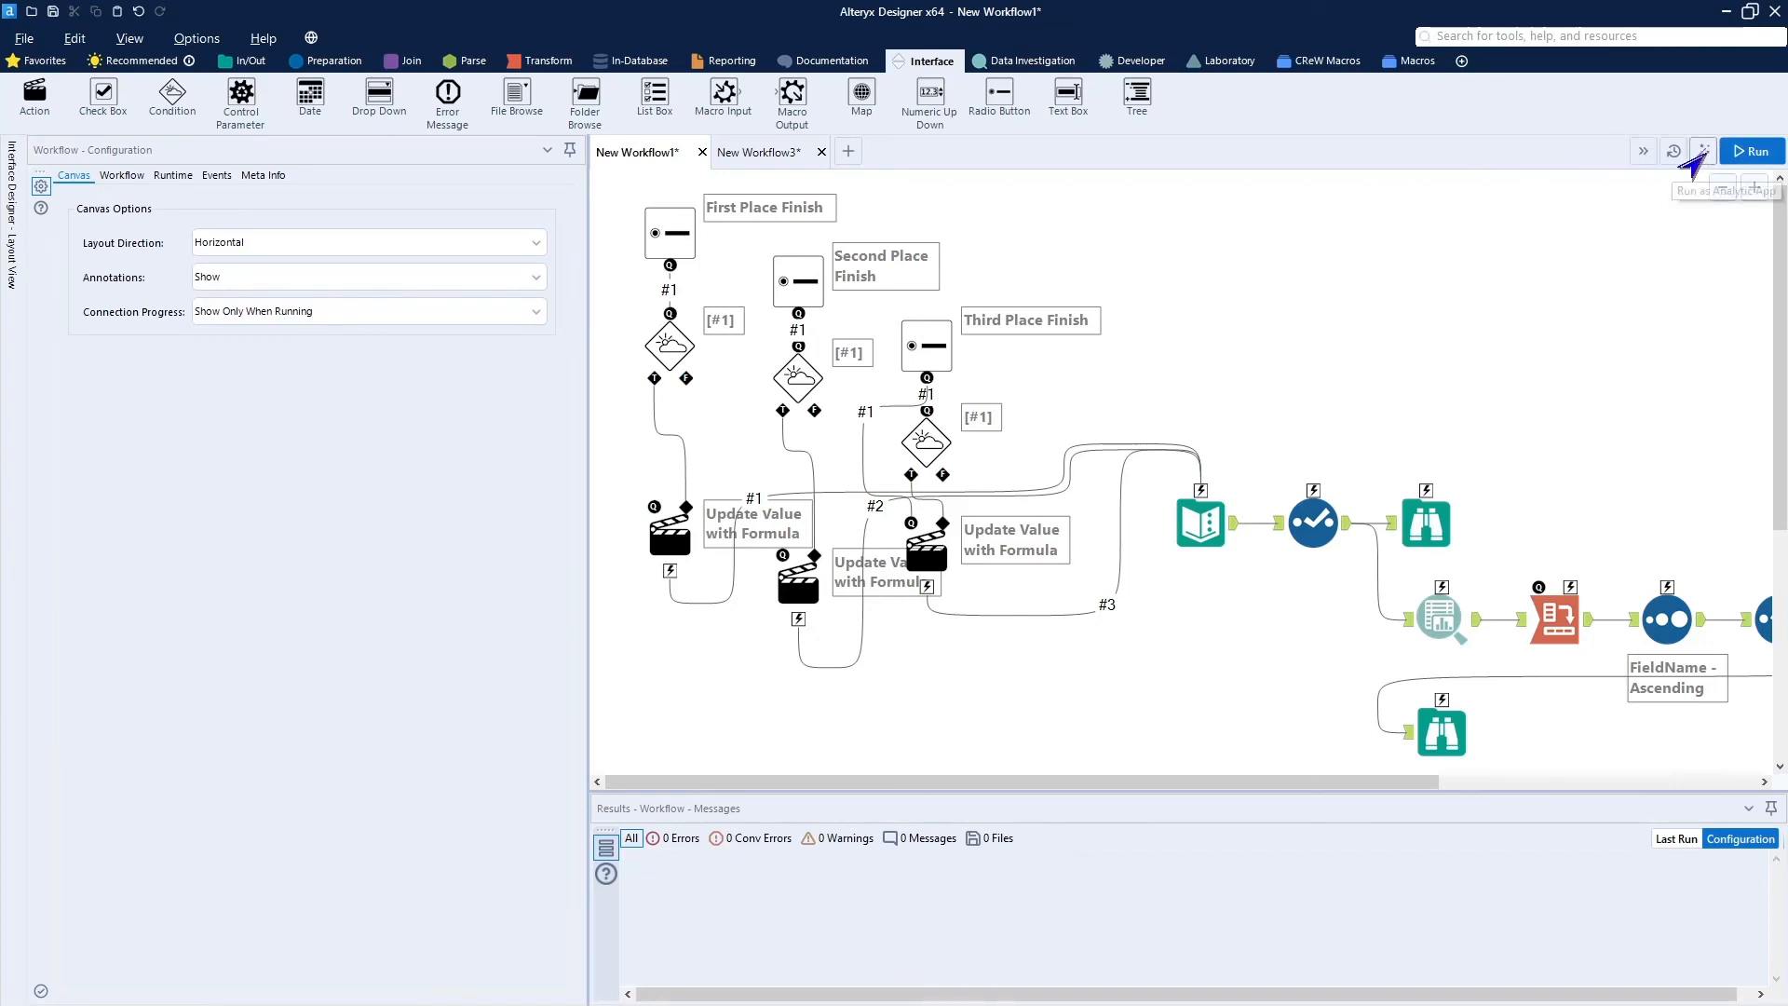
Set the app's Interface Designer properties to show results from both Browse (3) and Browse (6) on success.
{"action": "left_click", "coordinate": [1700, 152]}
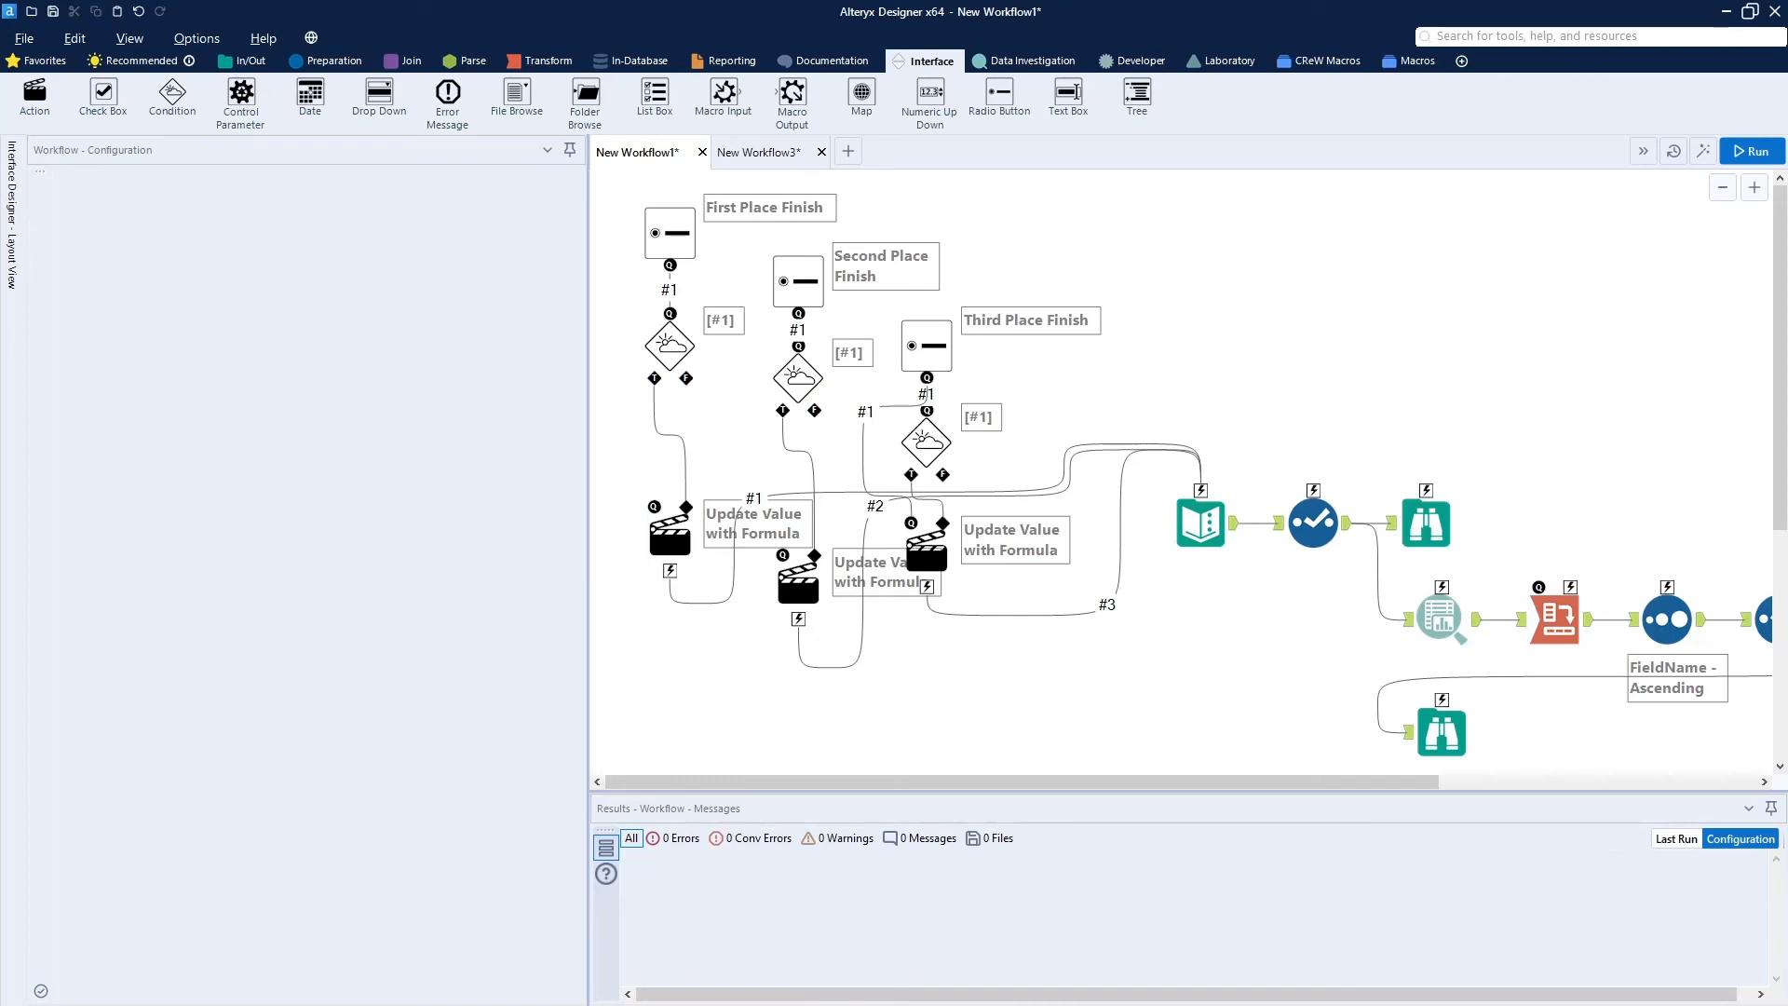
{"action": "left_click", "coordinate": [11, 214]}
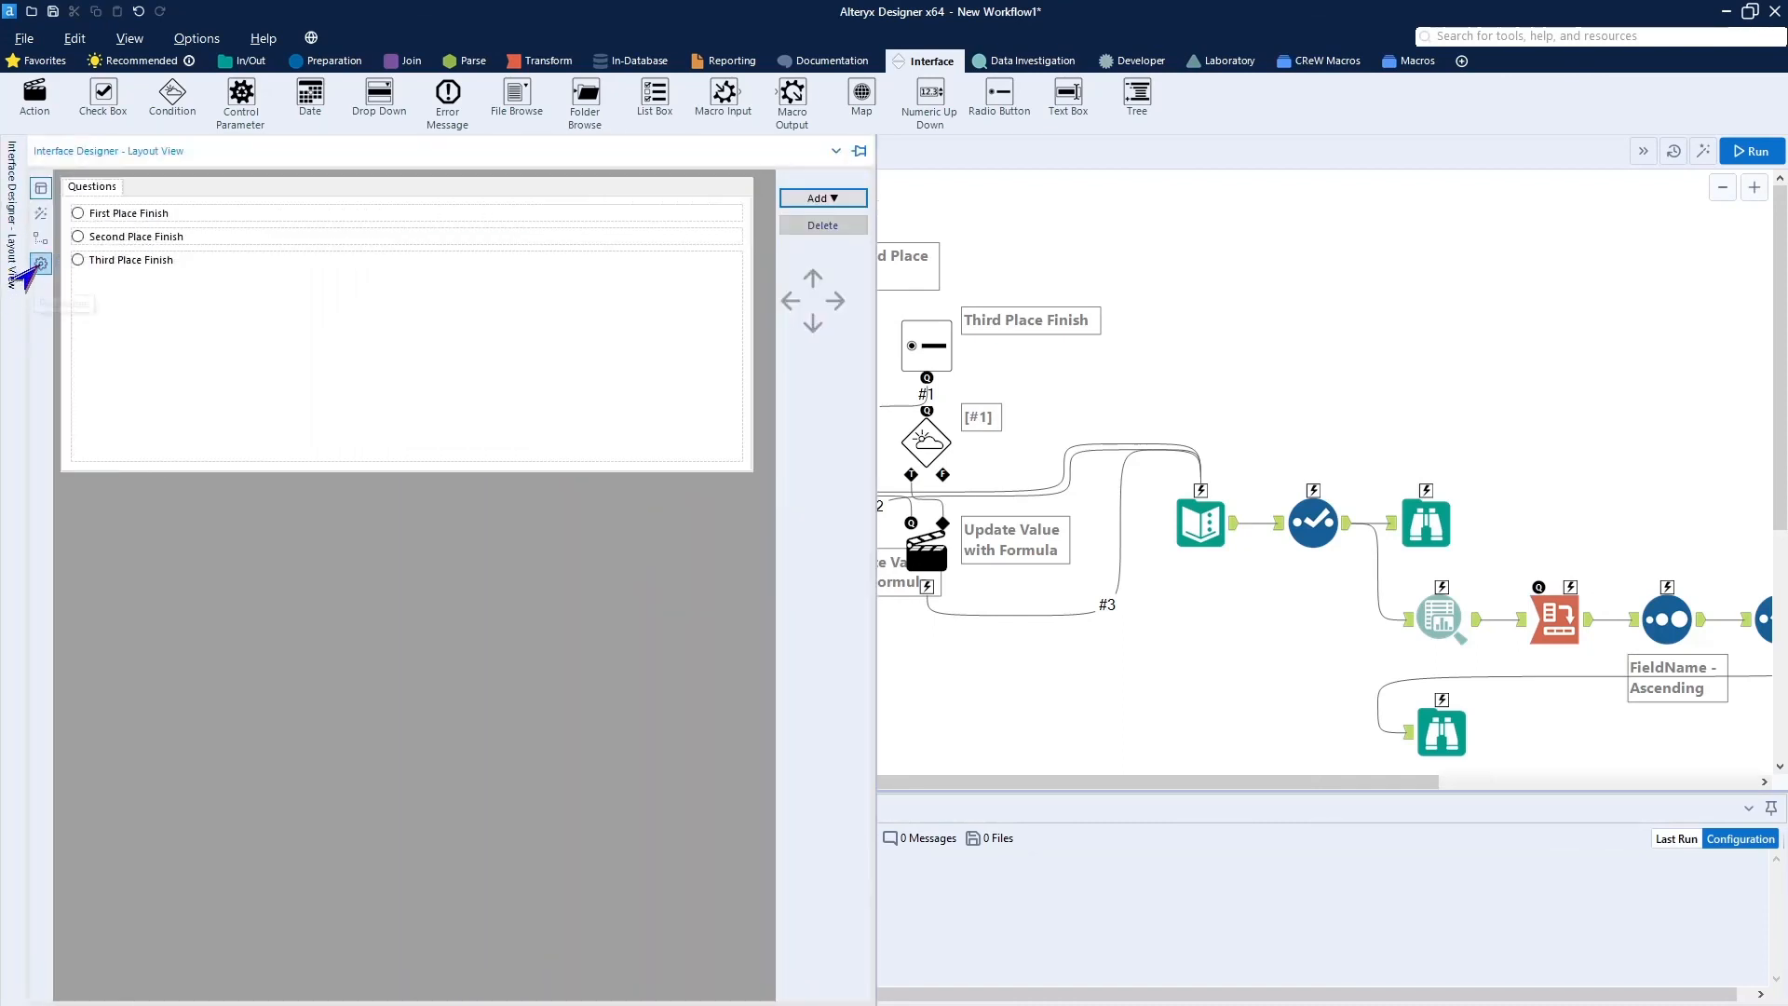
{"action": "left_click", "coordinate": [41, 264]}
{"action": "left_click", "coordinate": [97, 302]}
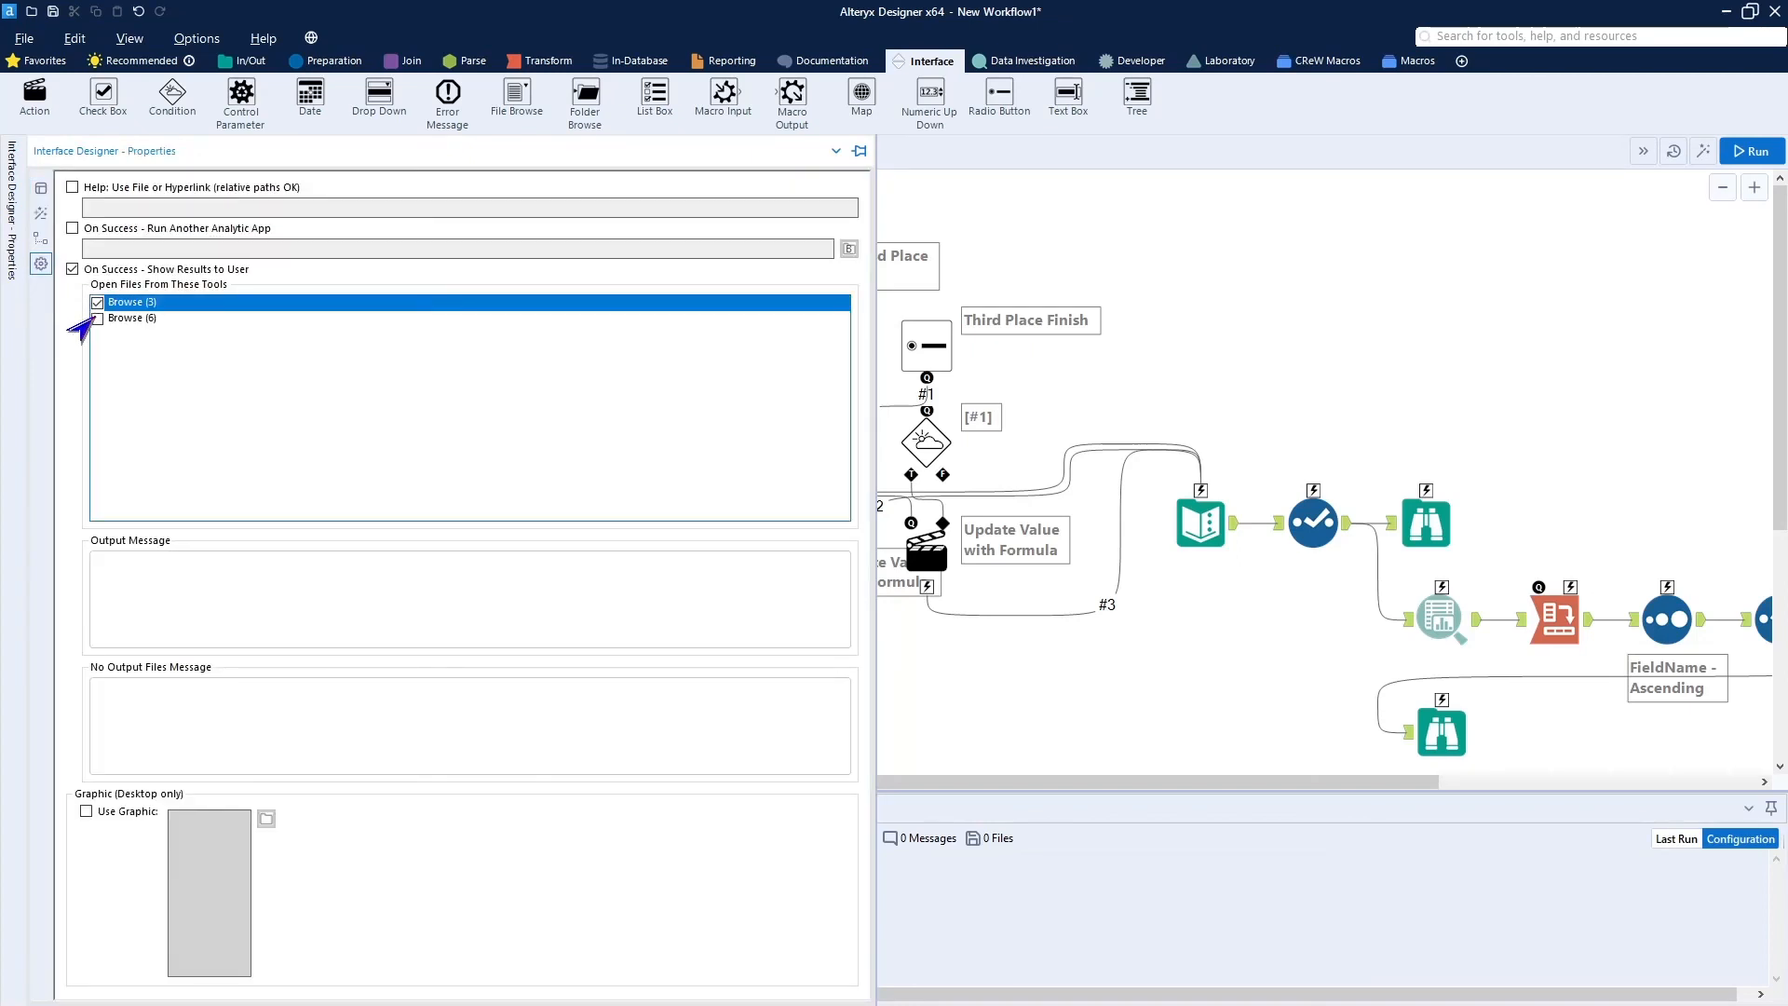
{"action": "left_click", "coordinate": [97, 319]}
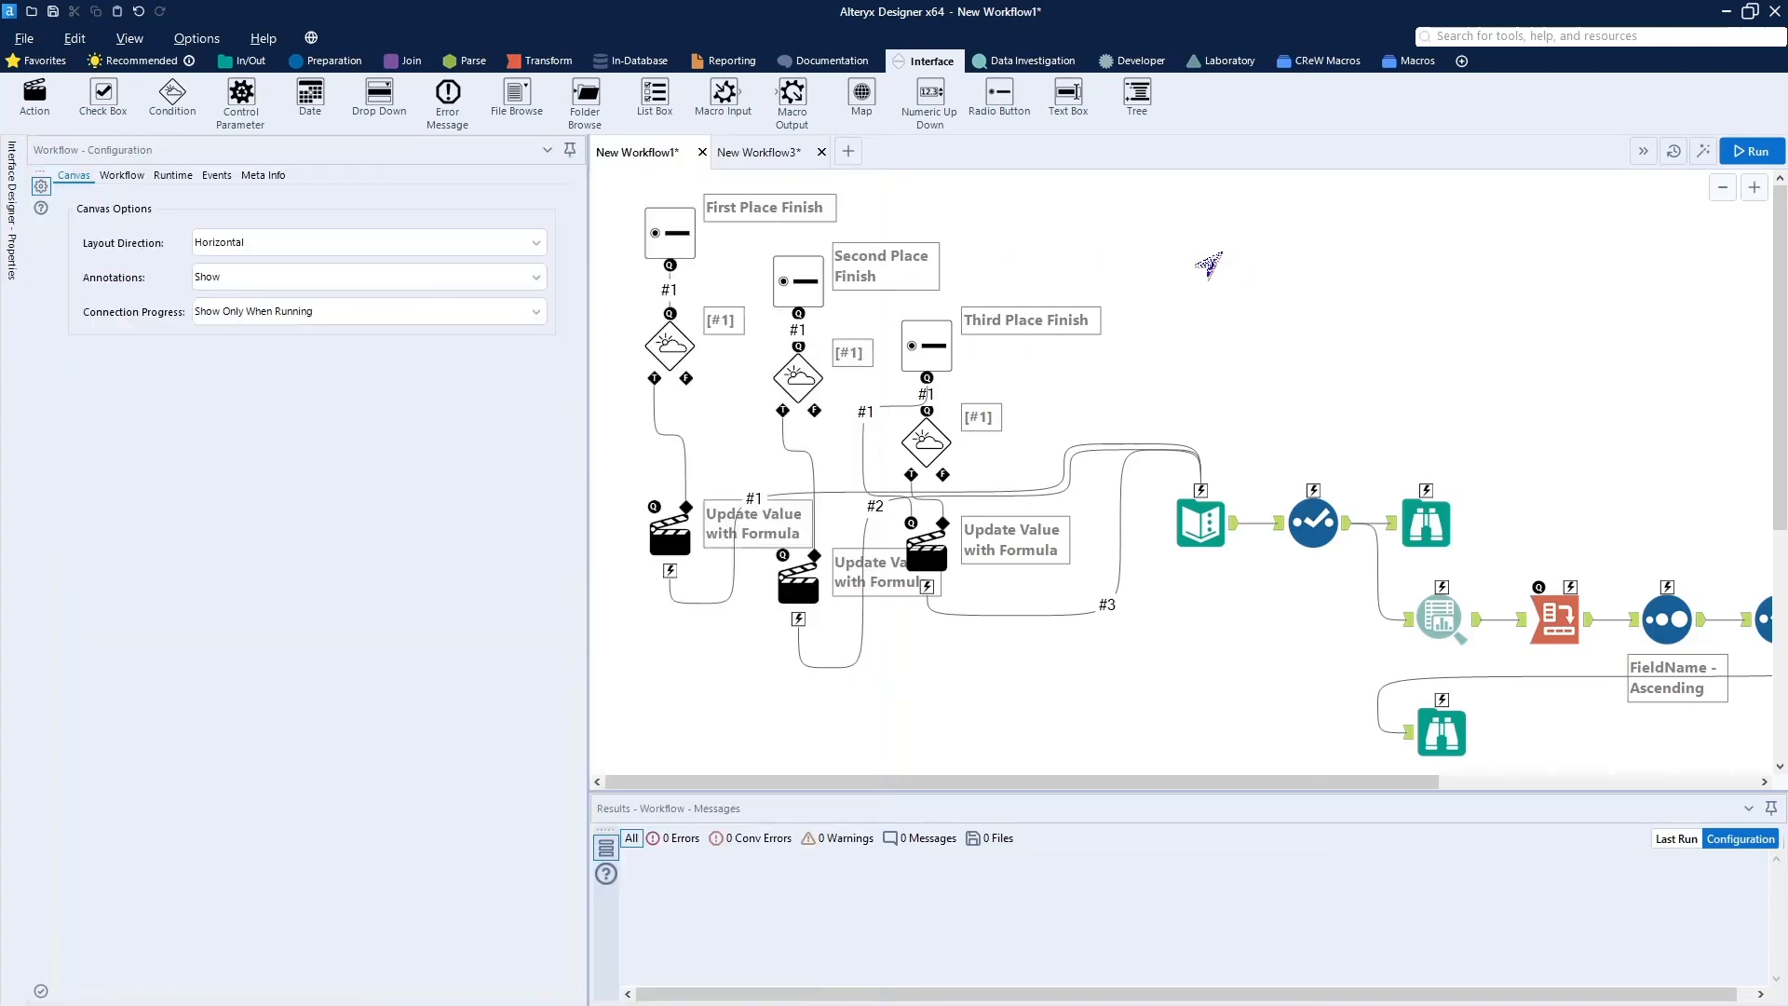
Run the workflow as an analytic app with Second Place Finish selected, then check and close the Browse results.
{"action": "left_click", "coordinate": [1702, 150]}
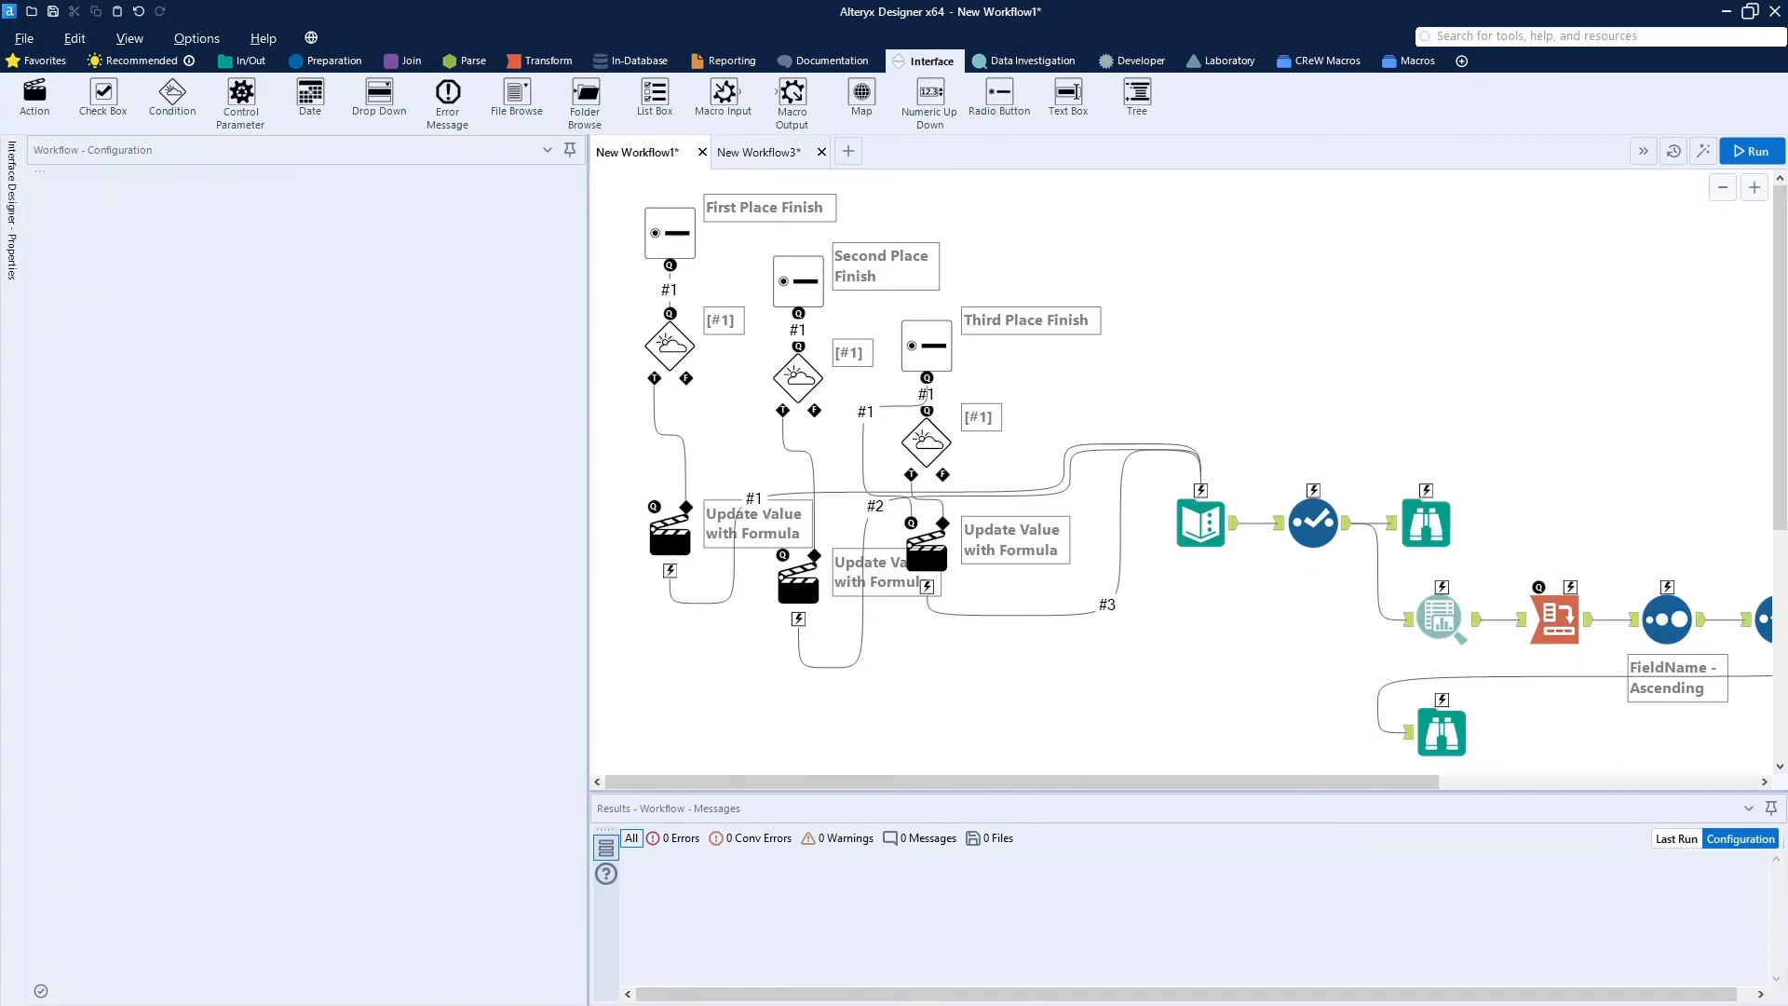
{"action": "left_click_drag", "start_coordinate": [288, 367], "coordinate": [974, 395]}
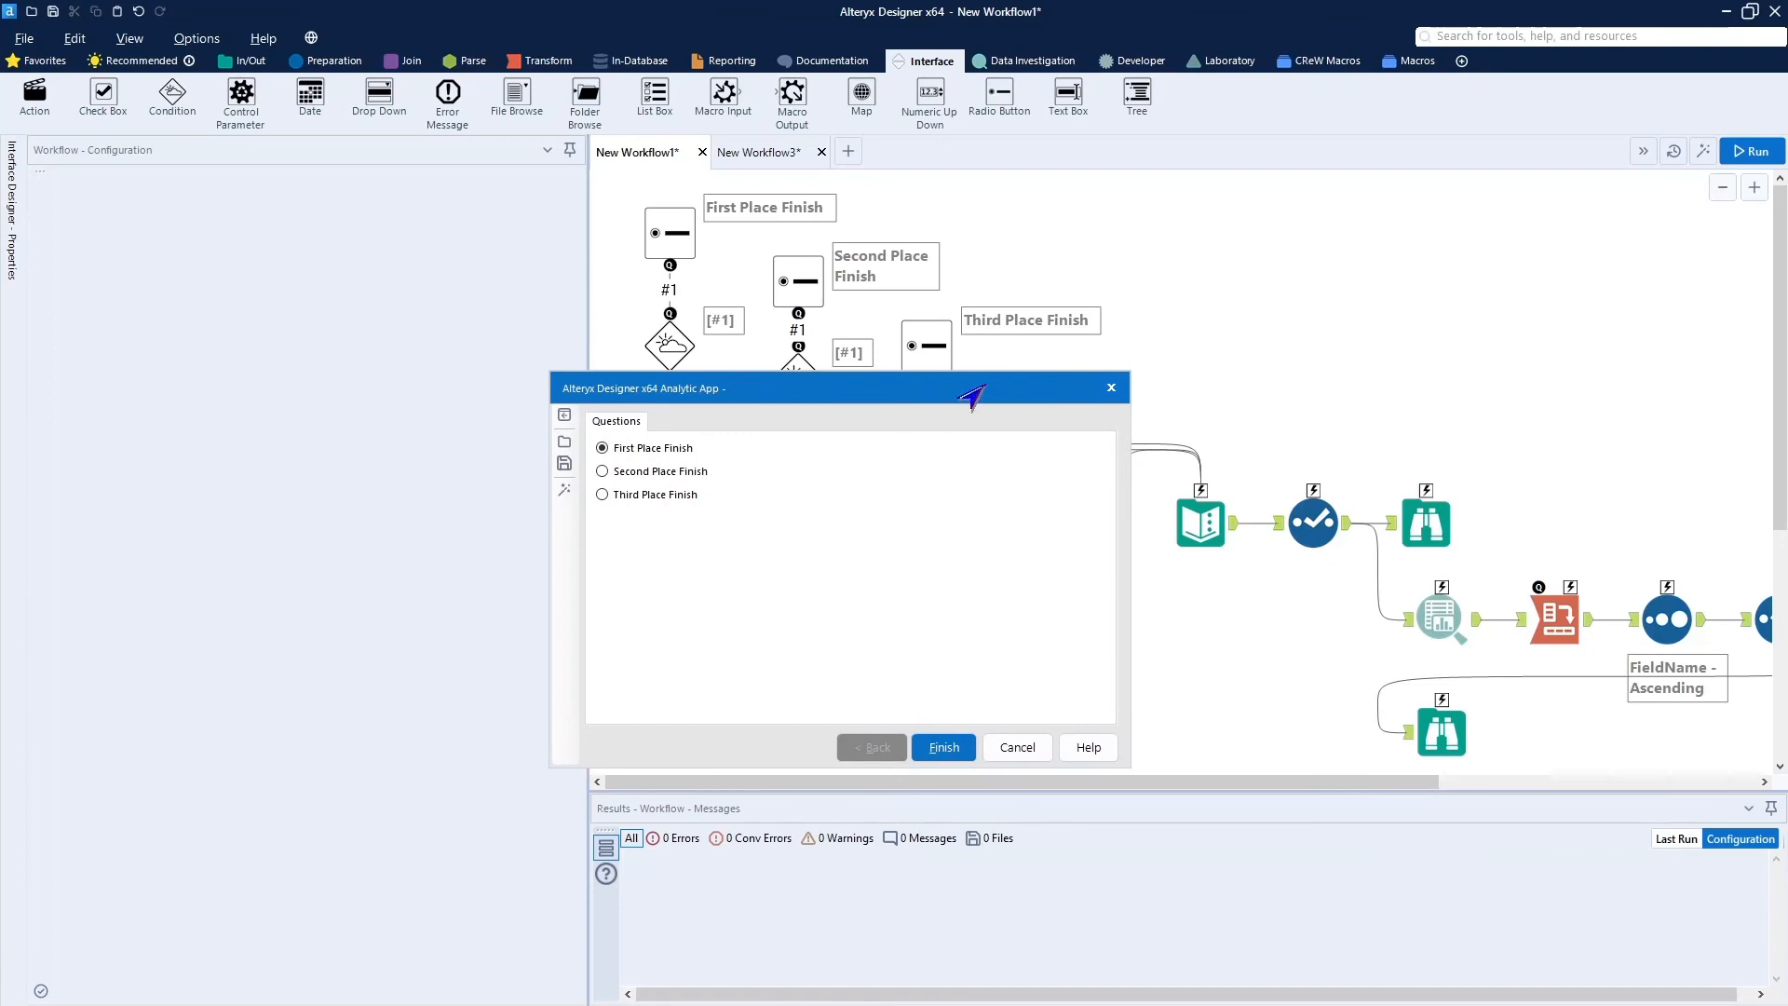
{"action": "left_click", "coordinate": [665, 472]}
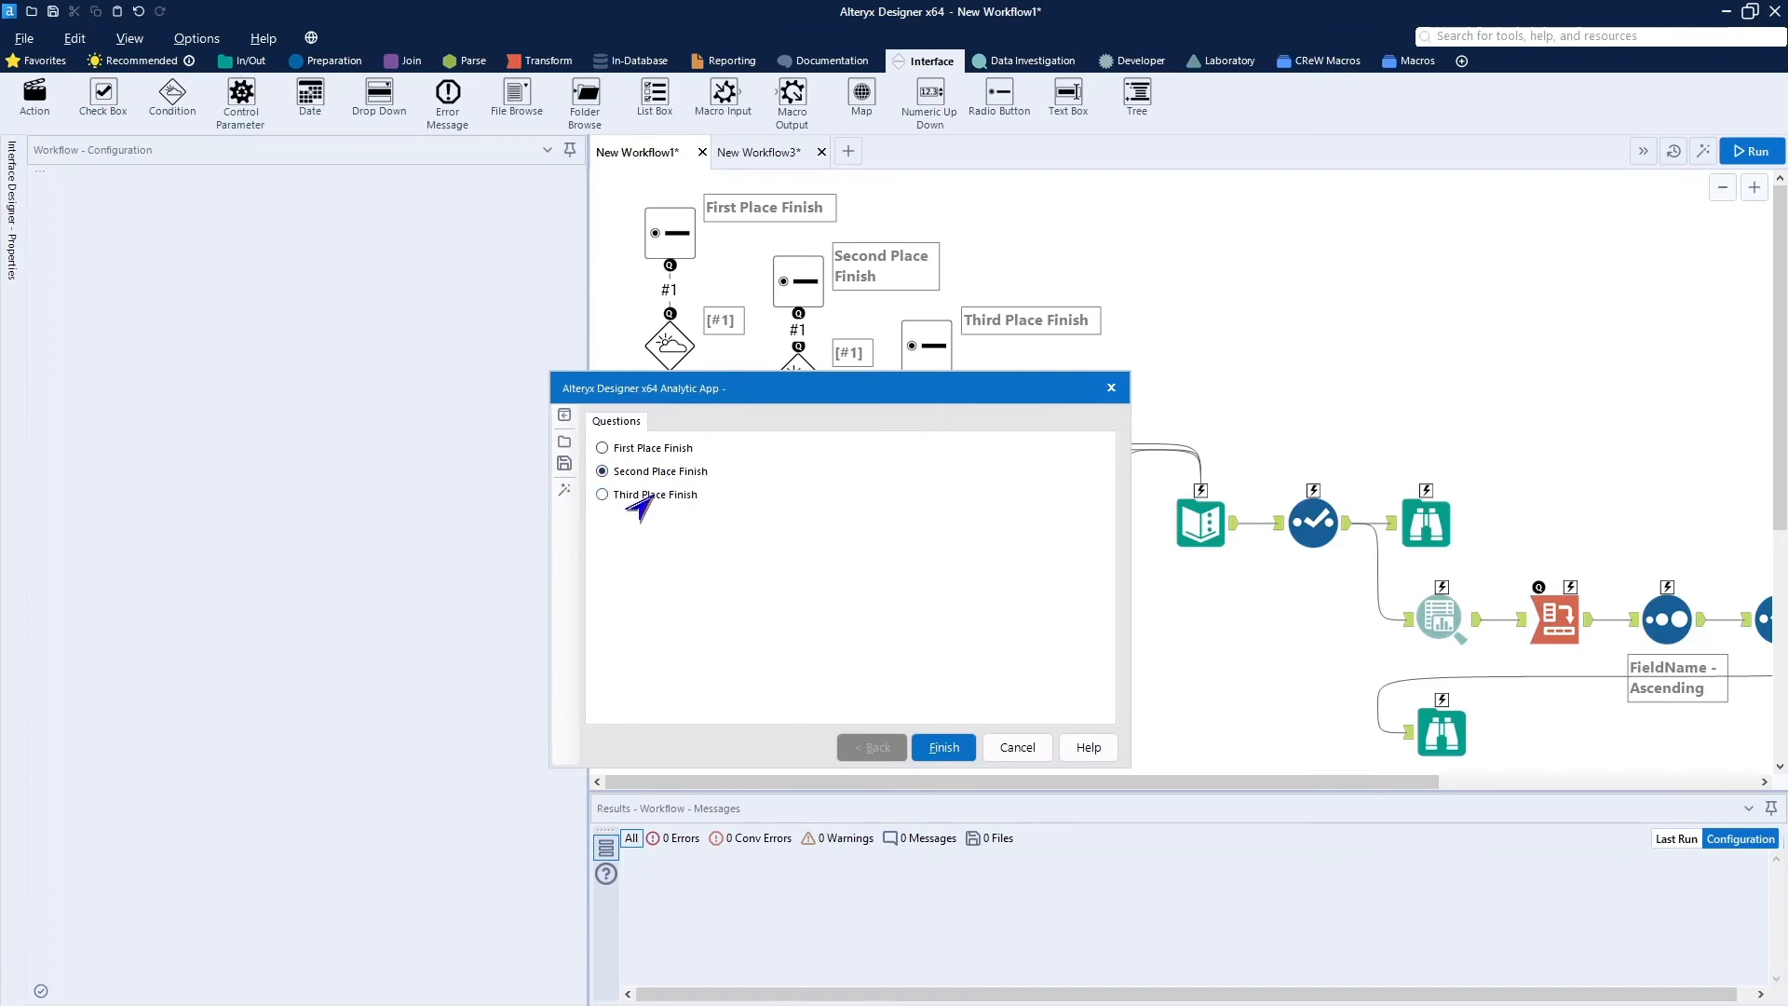
{"action": "left_click", "coordinate": [608, 471]}
{"action": "left_click", "coordinate": [615, 494]}
{"action": "left_click", "coordinate": [618, 451]}
{"action": "left_click", "coordinate": [939, 748]}
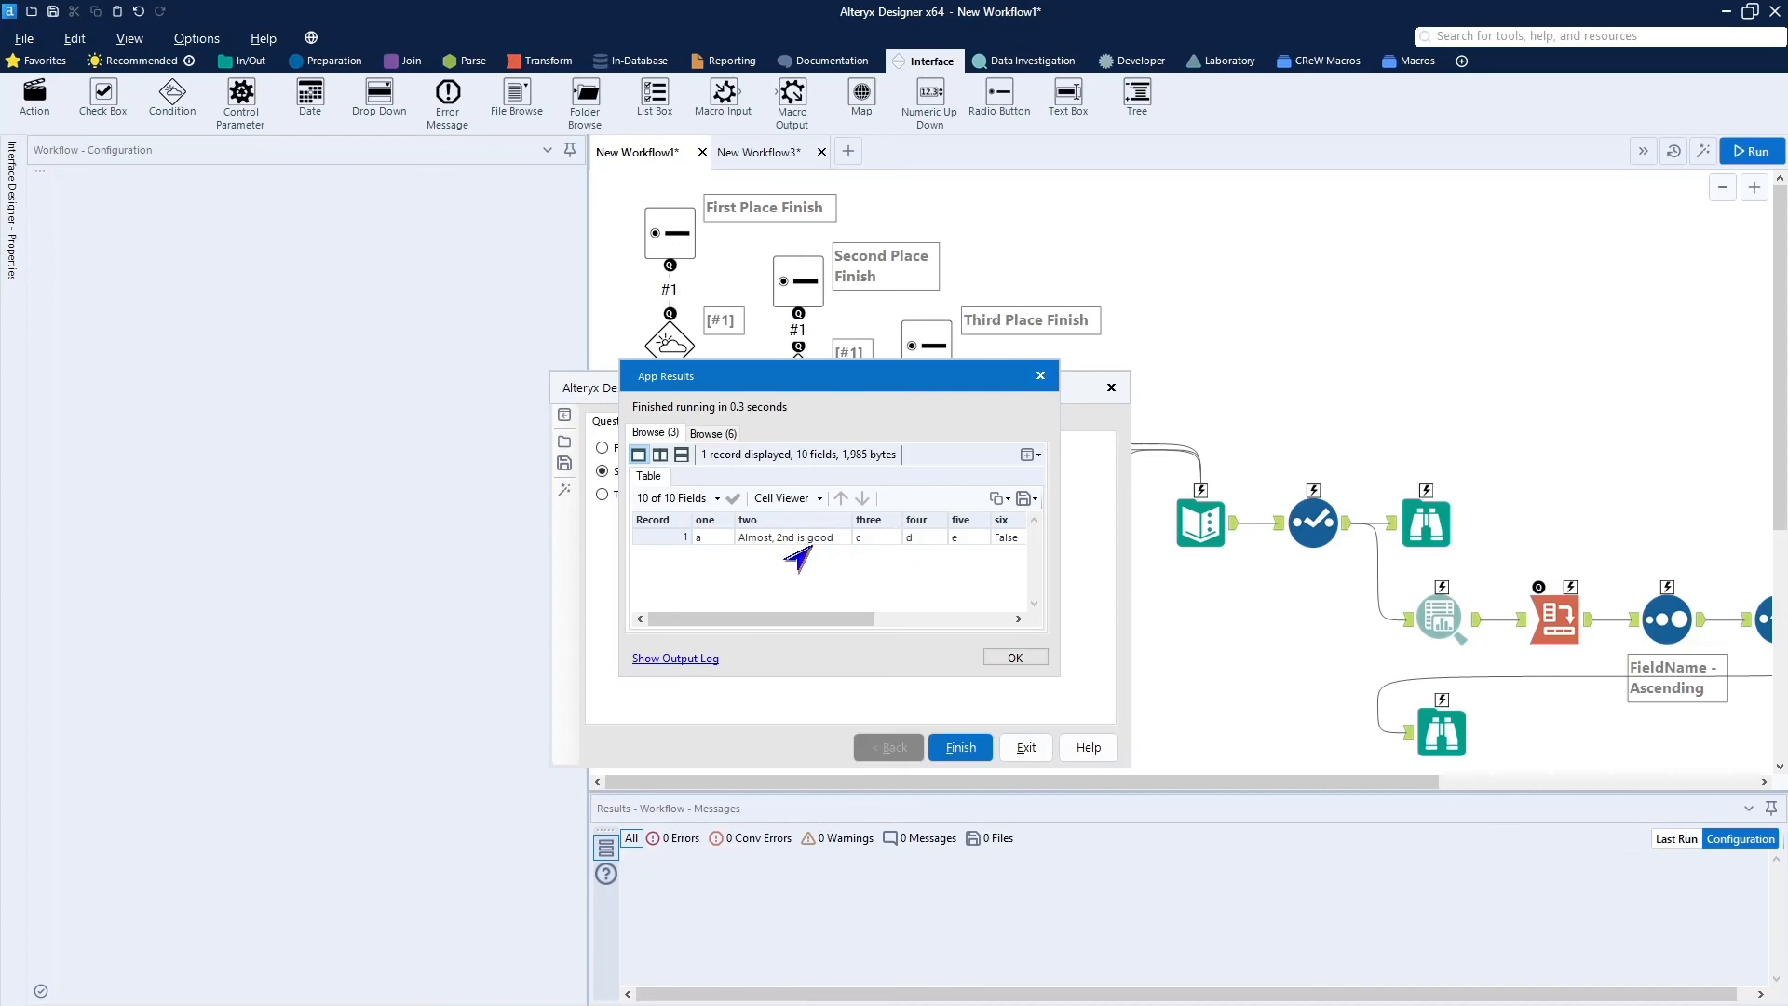
{"action": "left_click", "coordinate": [1012, 658]}
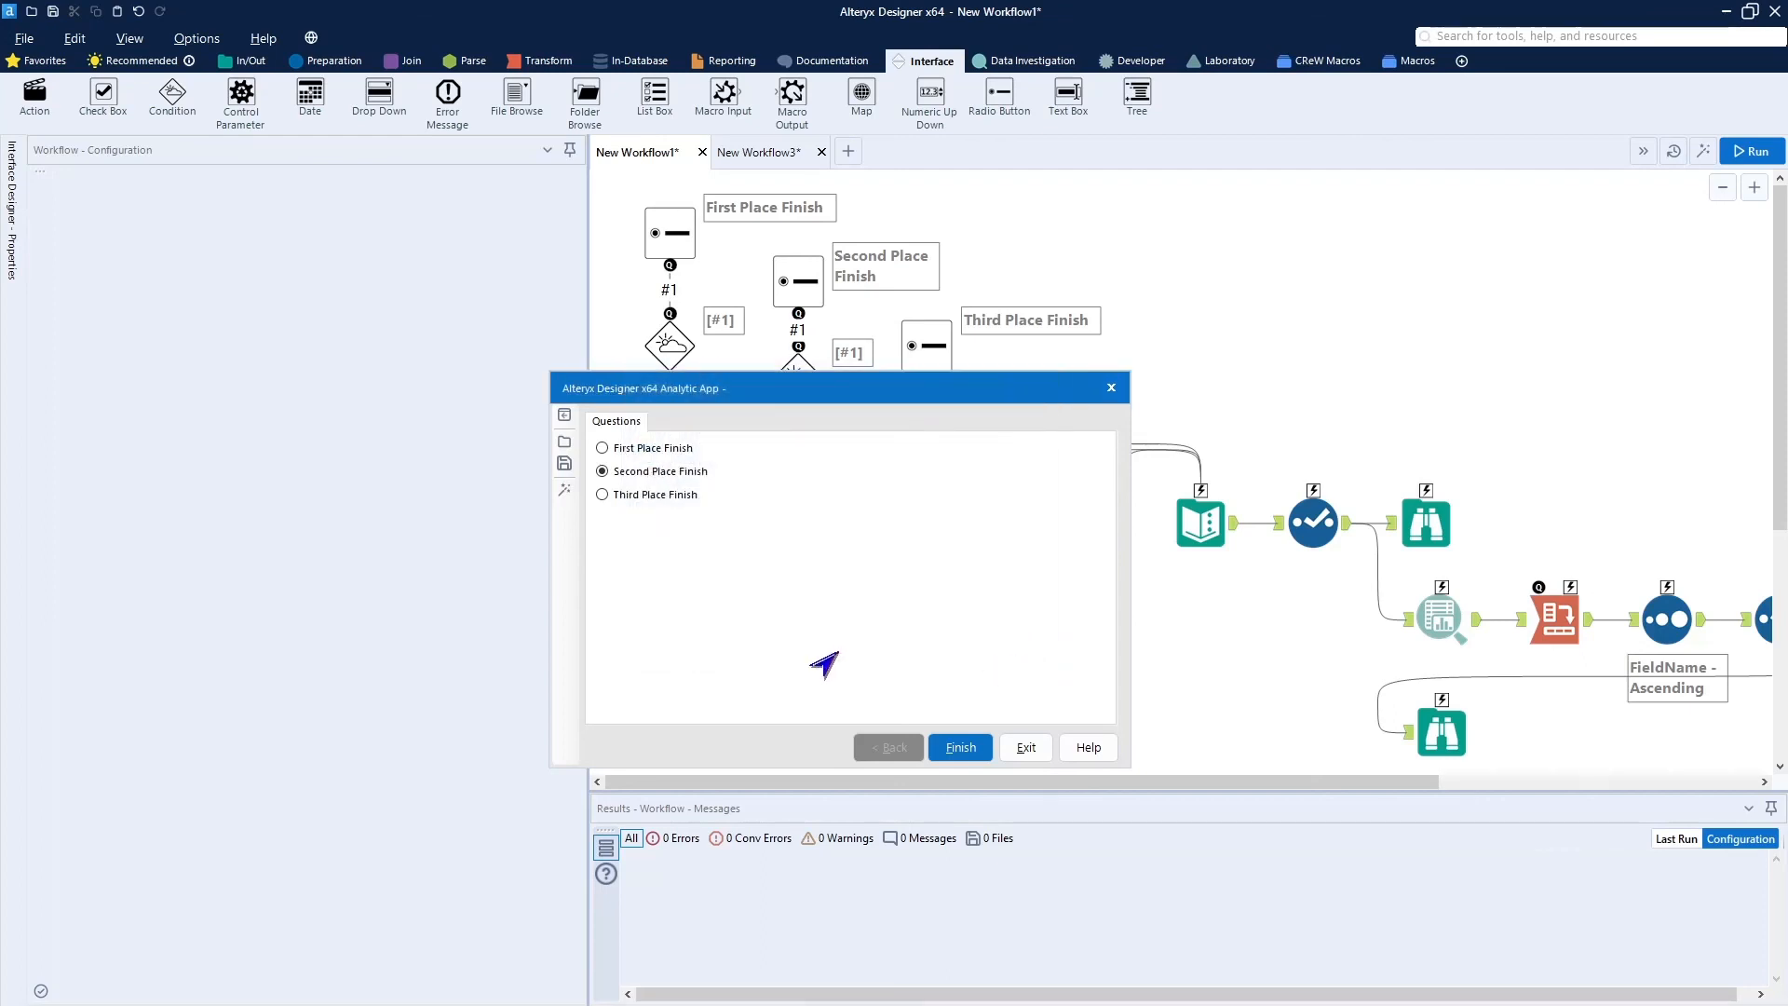
Run the analytic app with Third Place Finish selected, then check and close the Browse results.
{"action": "left_click", "coordinate": [657, 498]}
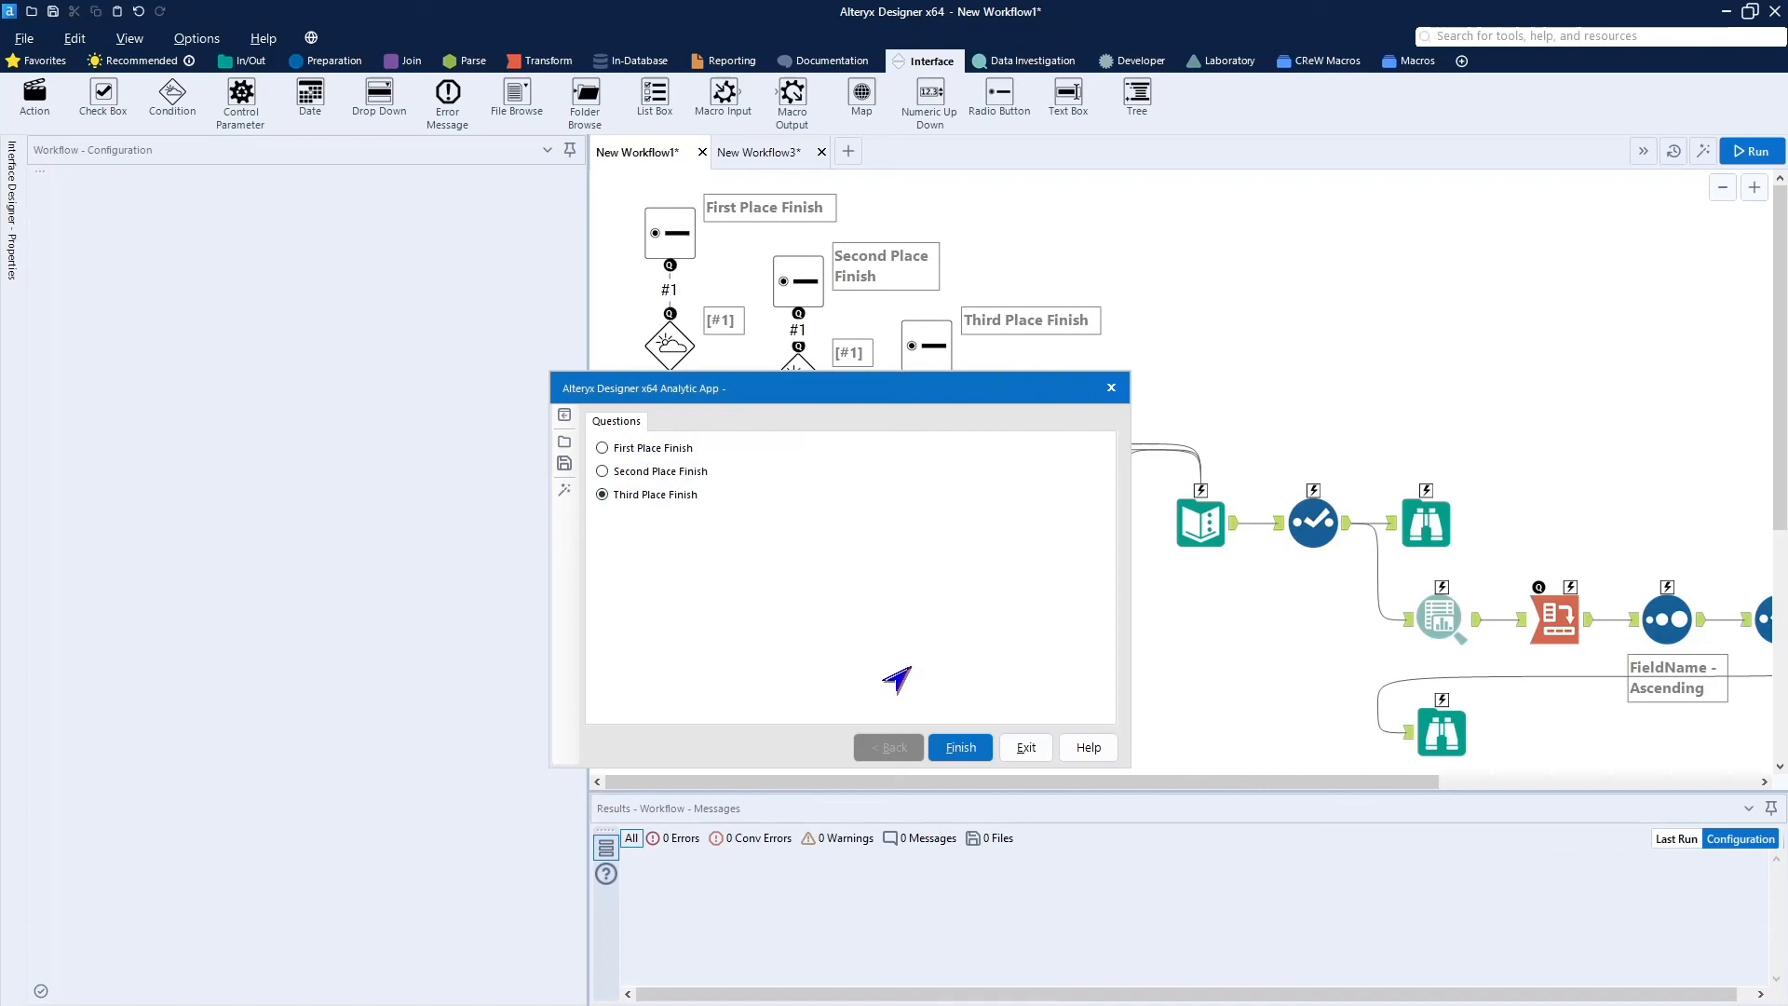
{"action": "left_click", "coordinate": [958, 748]}
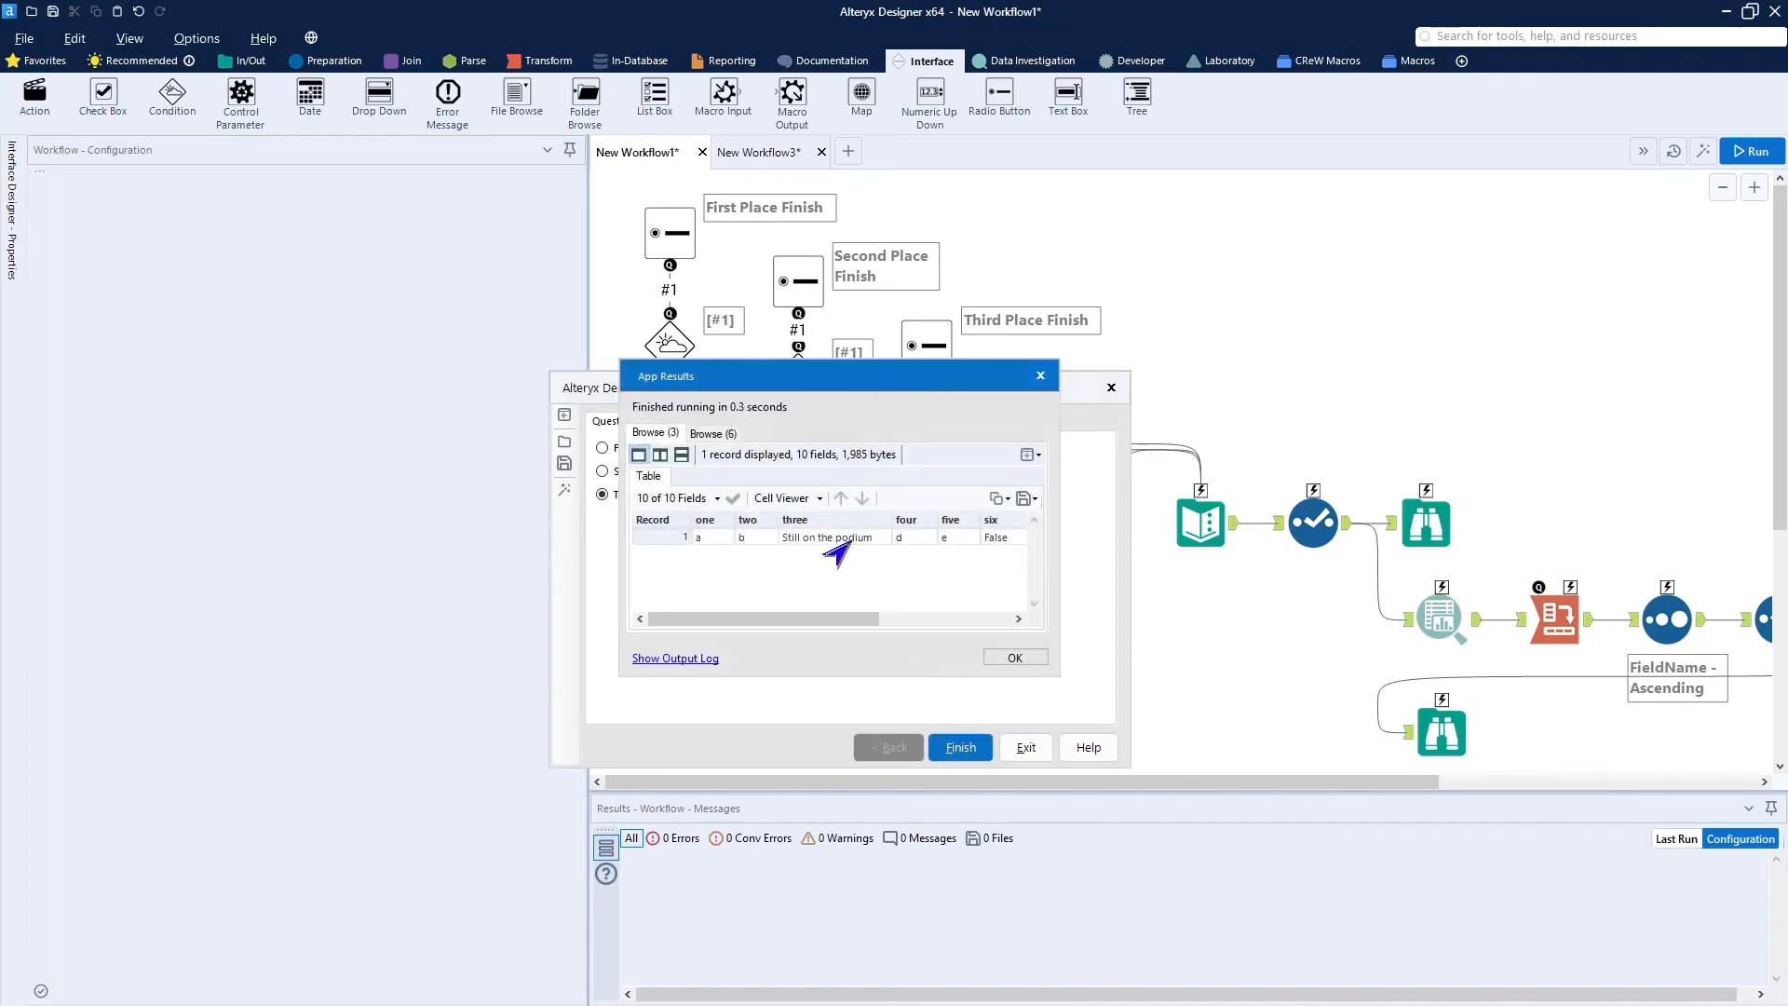
{"action": "left_click", "coordinate": [1014, 659]}
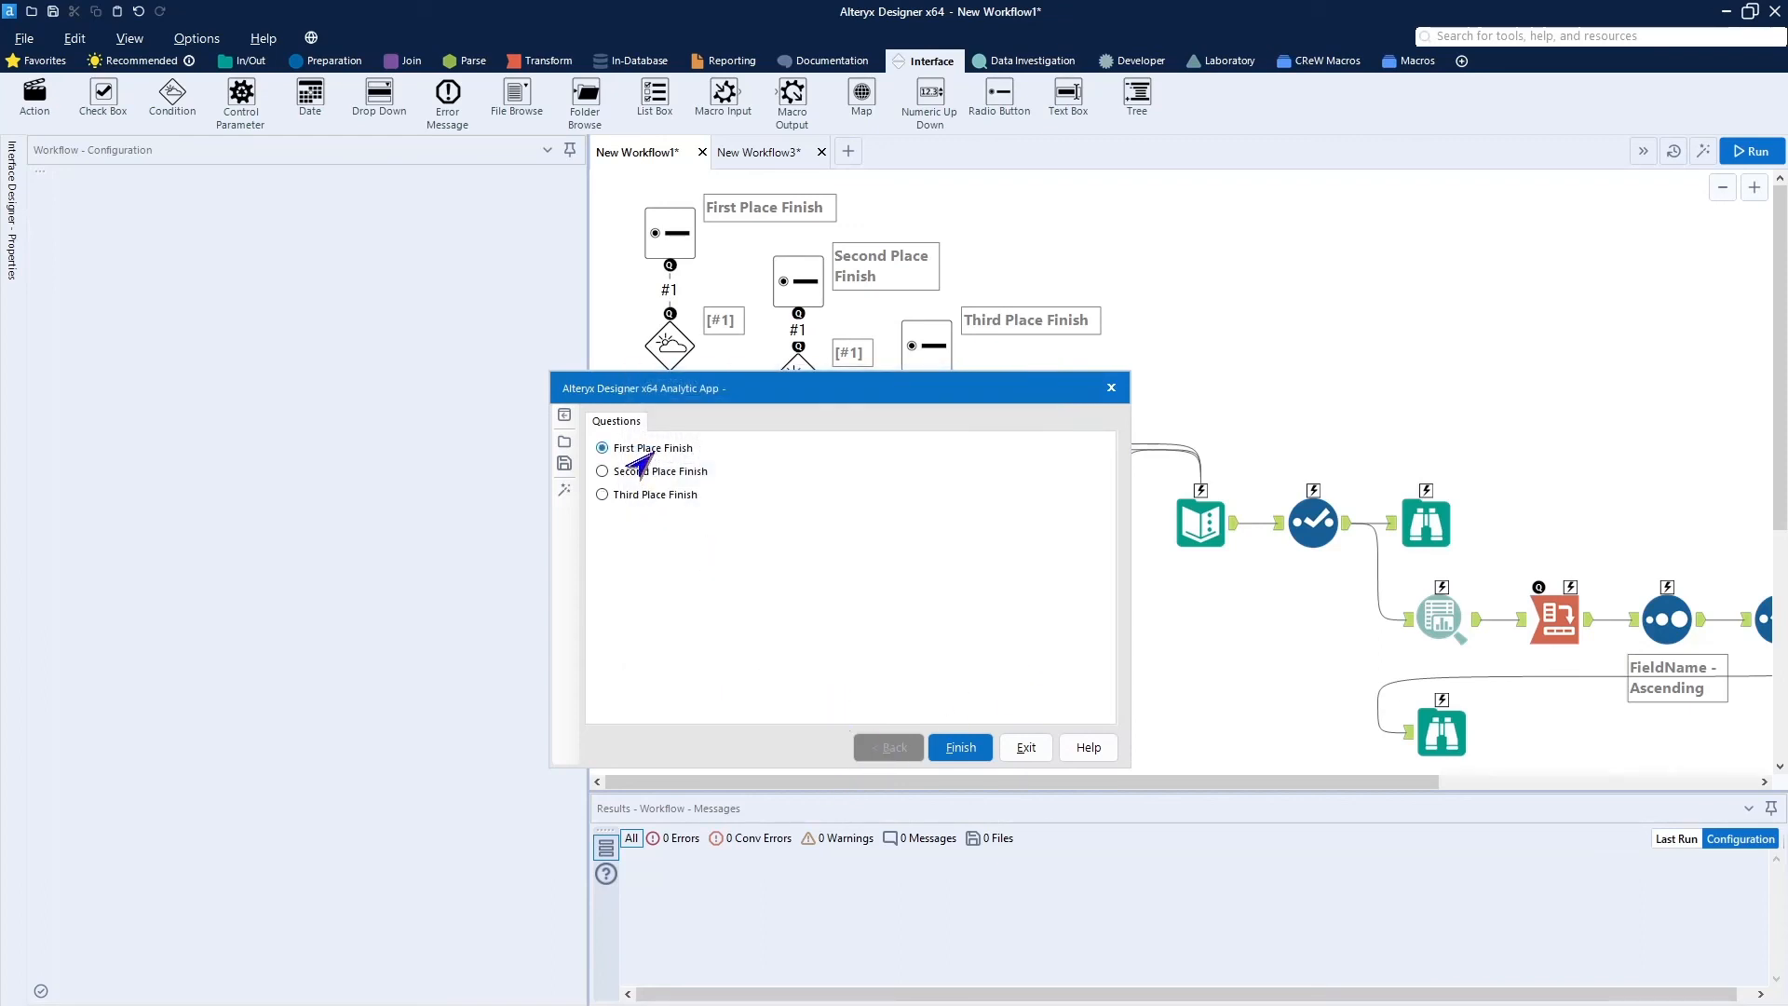
Run the app with First Place Finish selected, check the Browse results, and exit the app.
{"action": "left_click", "coordinate": [960, 748]}
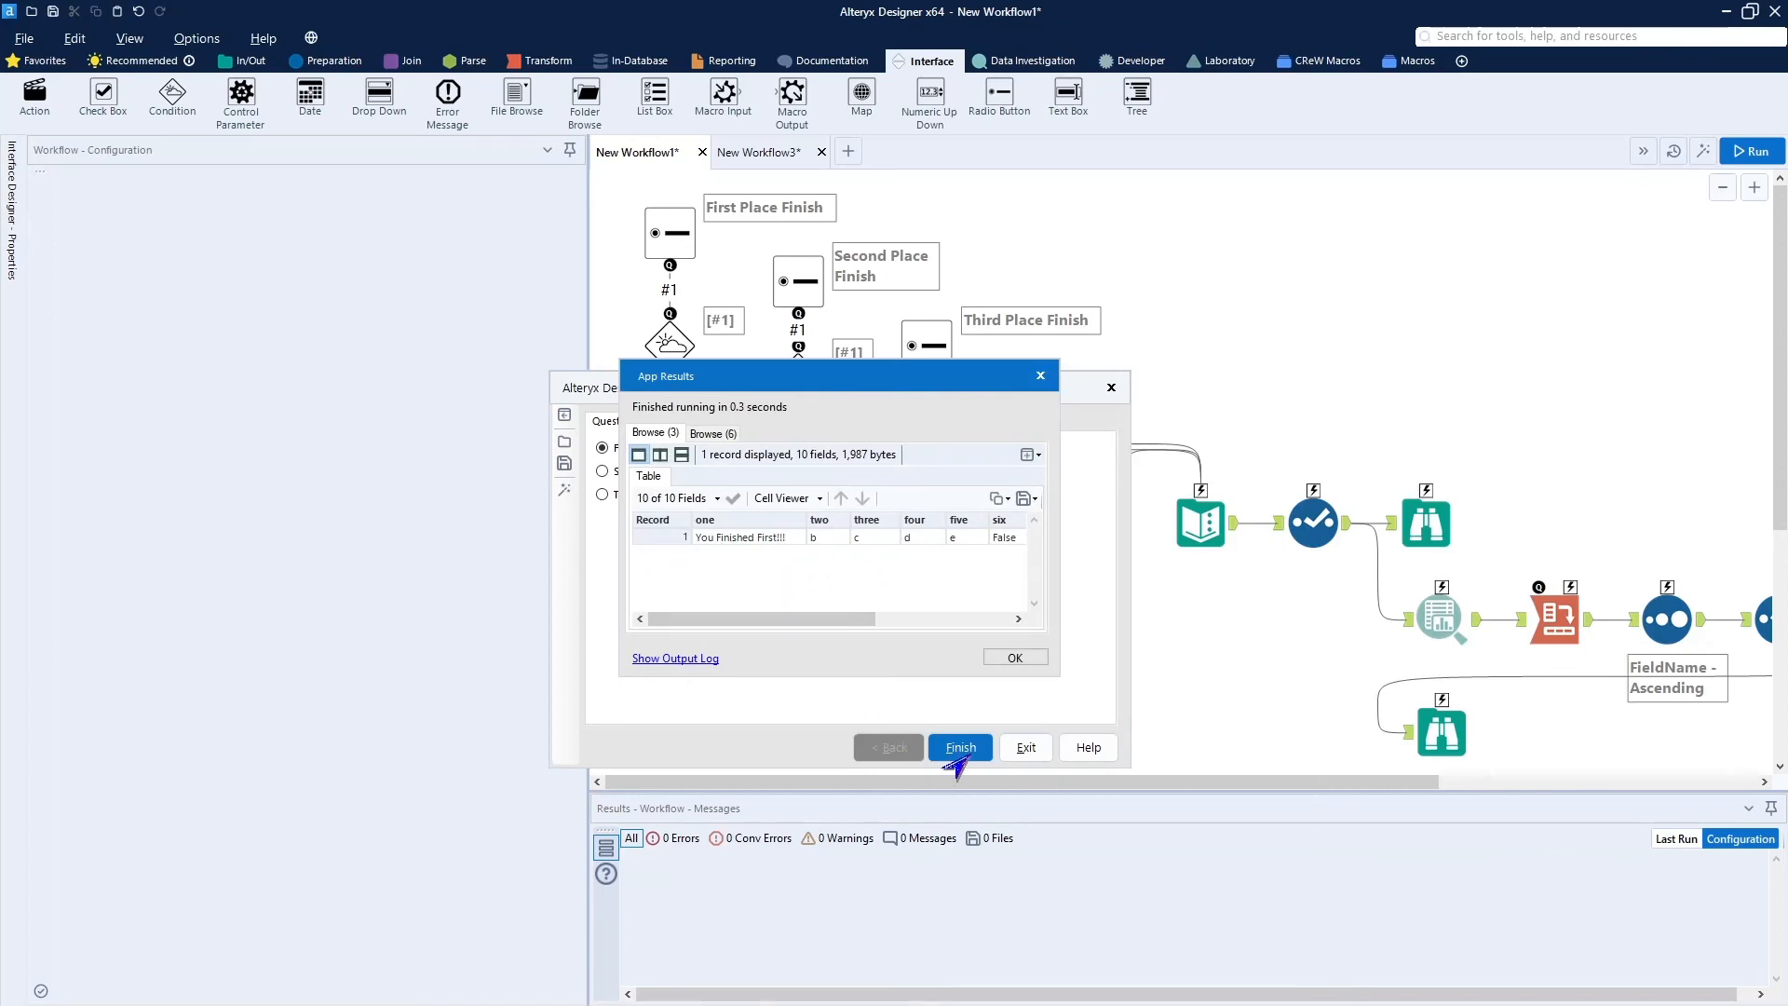
{"action": "left_click", "coordinate": [1006, 657]}
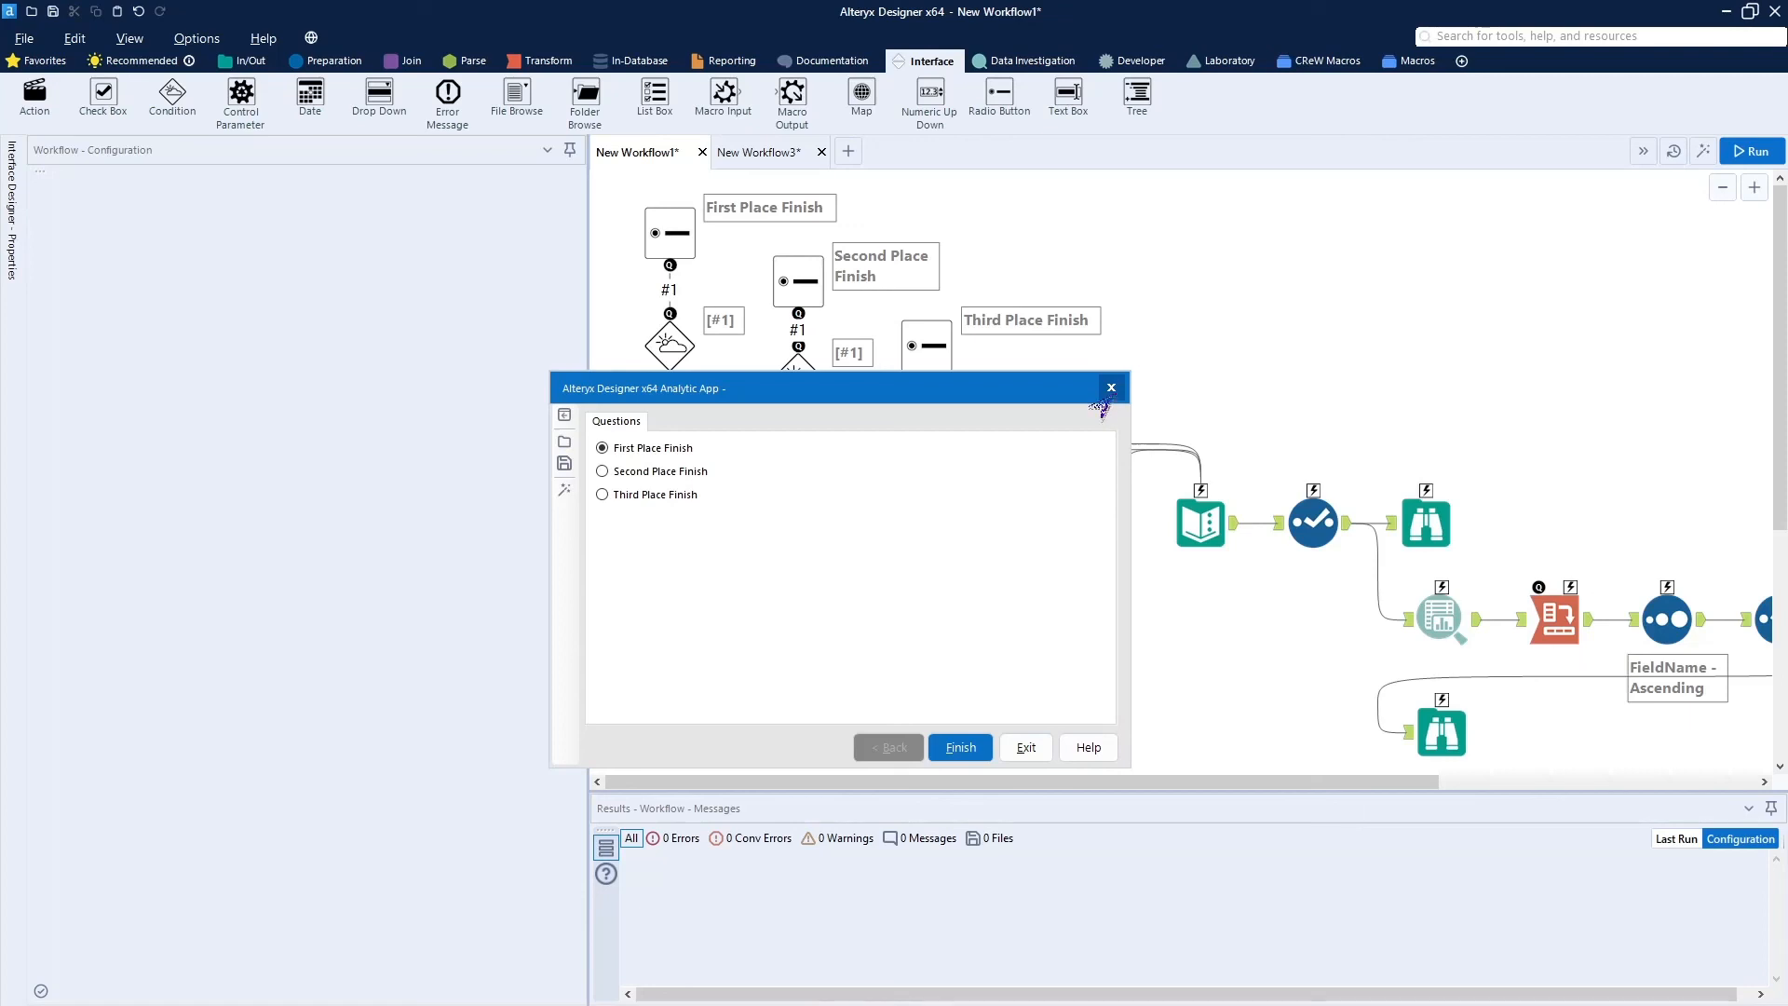
{"action": "left_click", "coordinate": [1017, 751]}
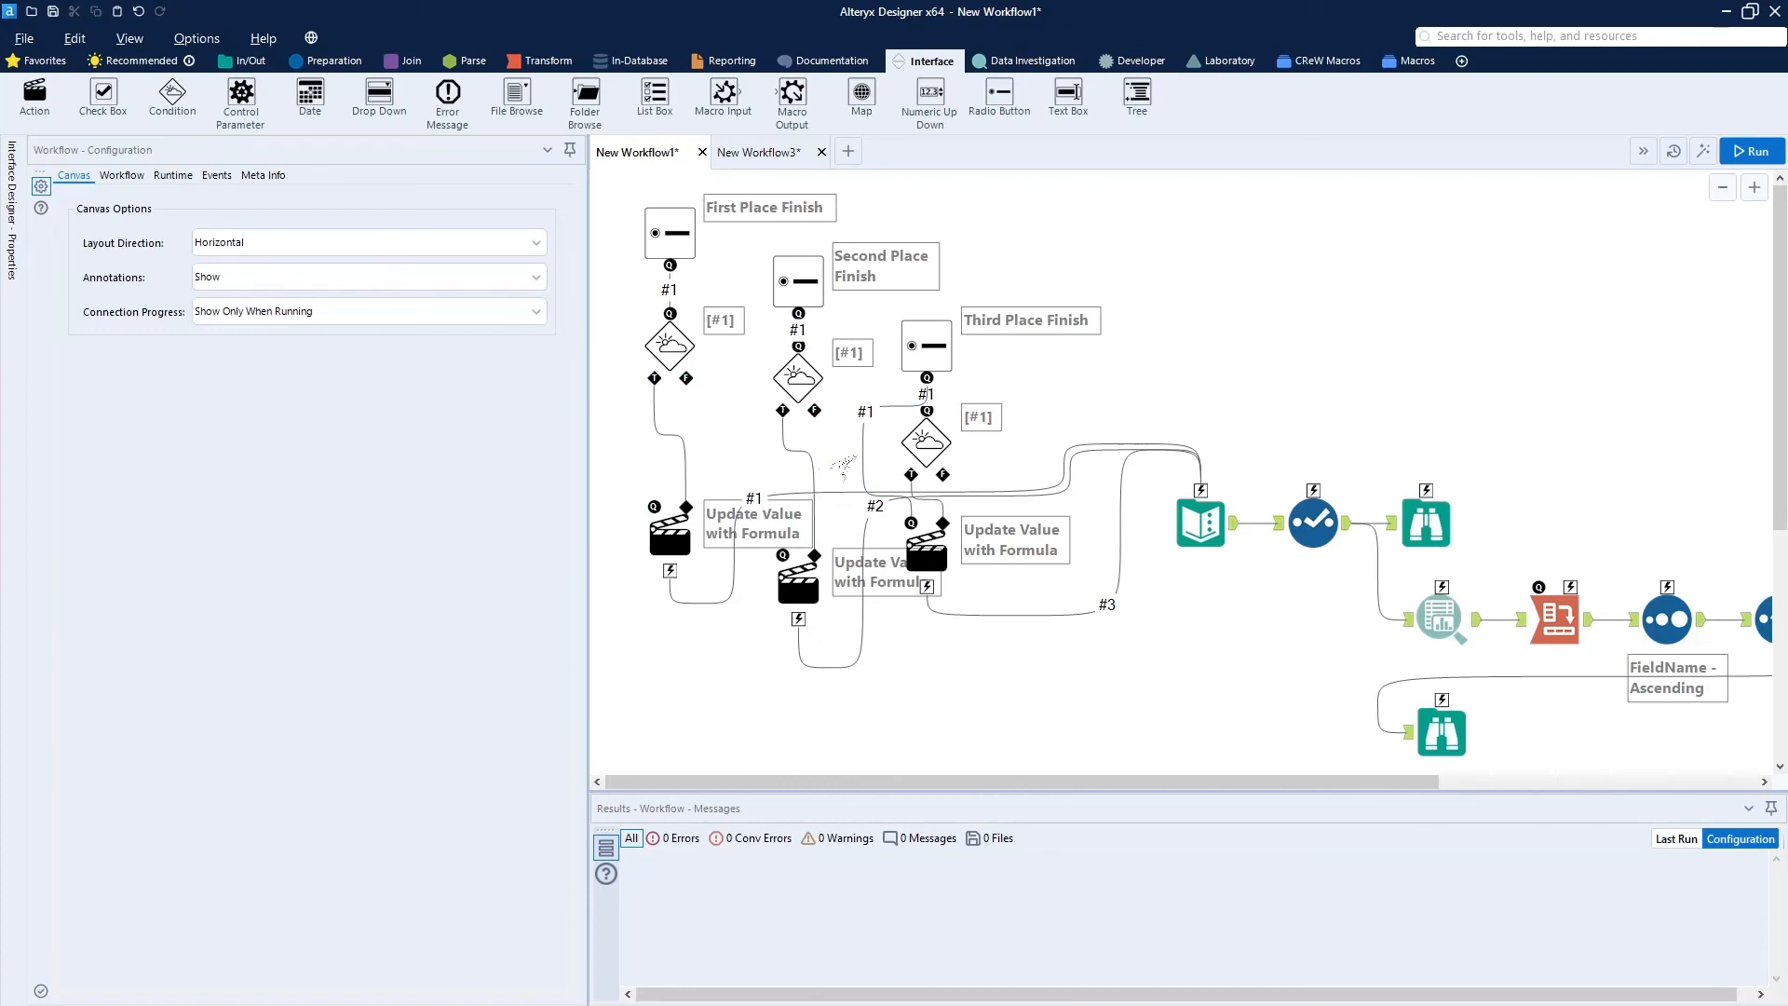
Delete the stray #1 connection from the Third Place Finish Radio Button to its Action tool, and remove all three Radio Buttons.
{"action": "left_click", "coordinate": [847, 461]}
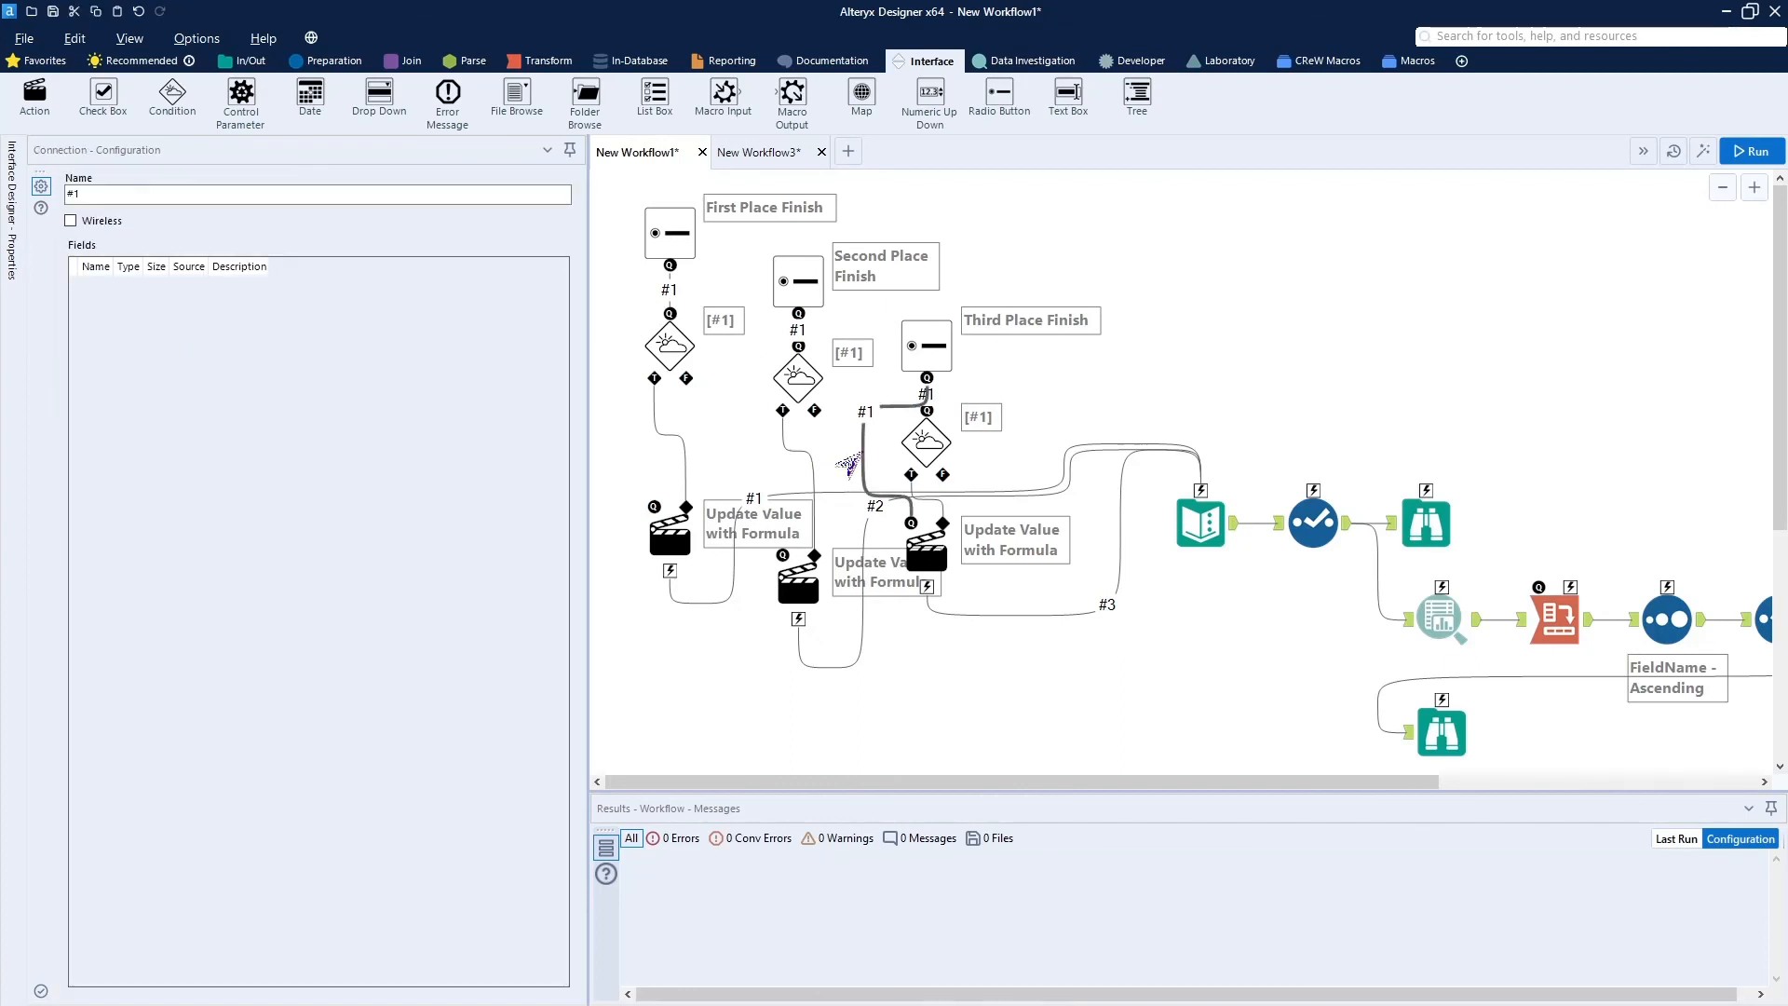
{"action": "left_click", "coordinate": [852, 509]}
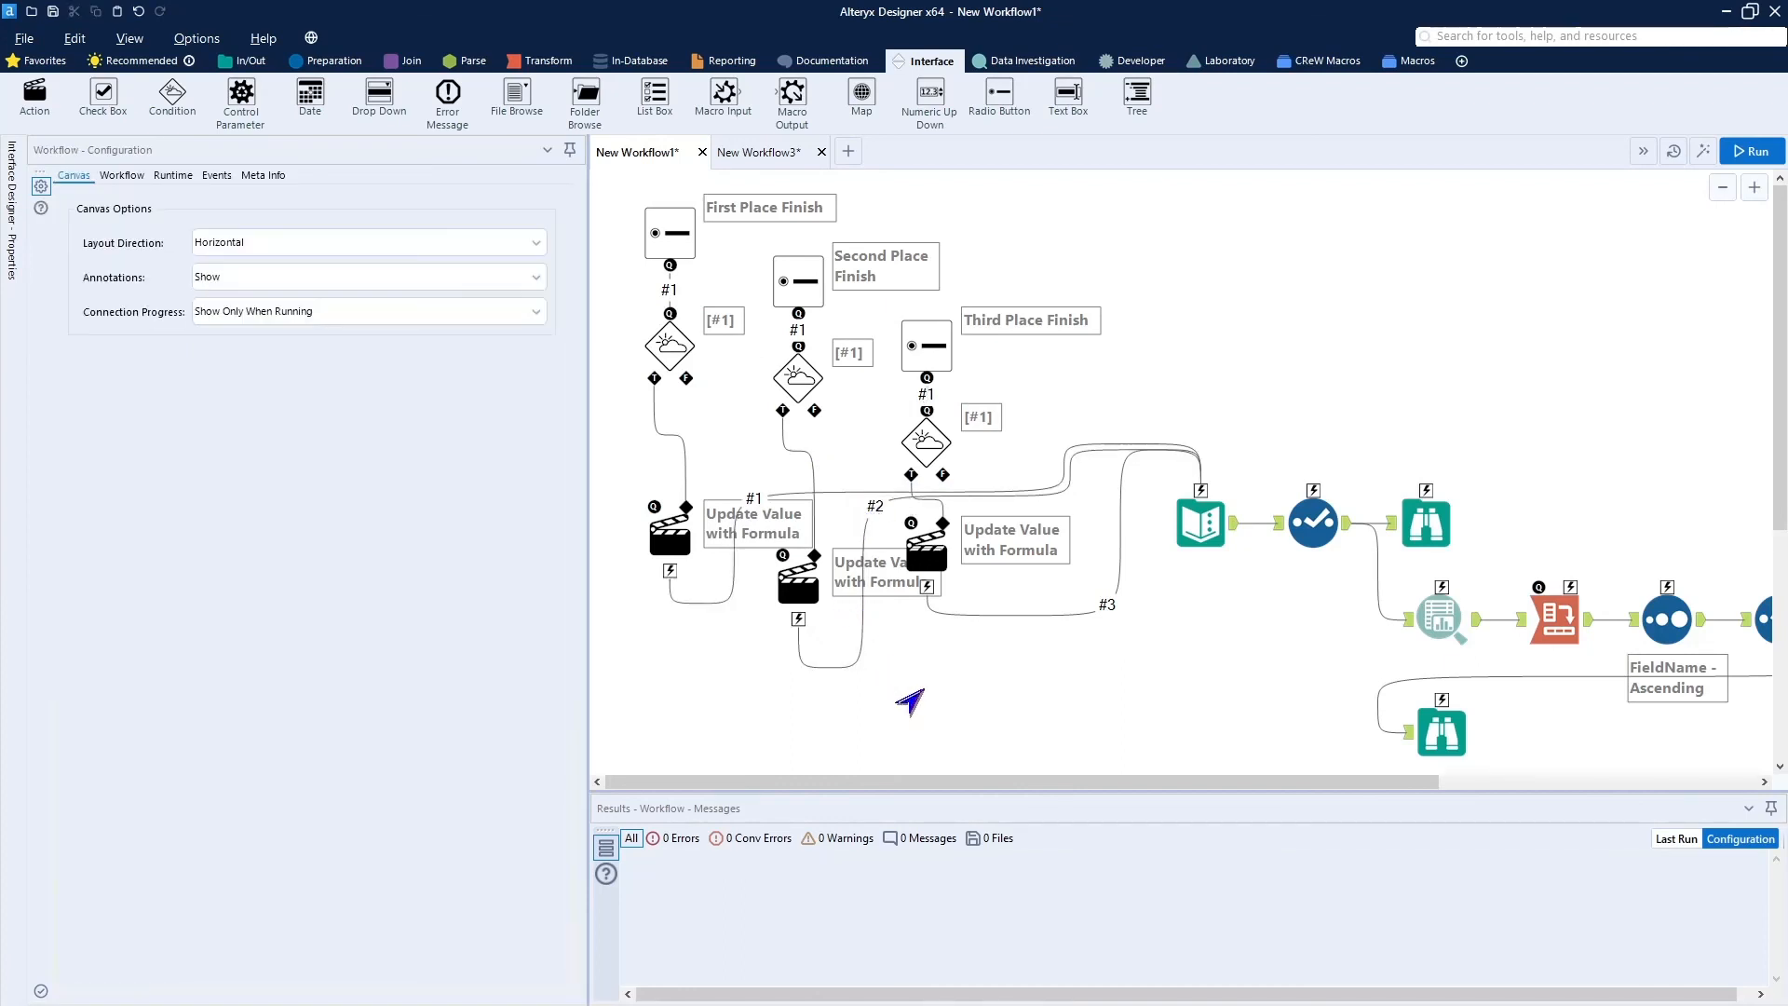
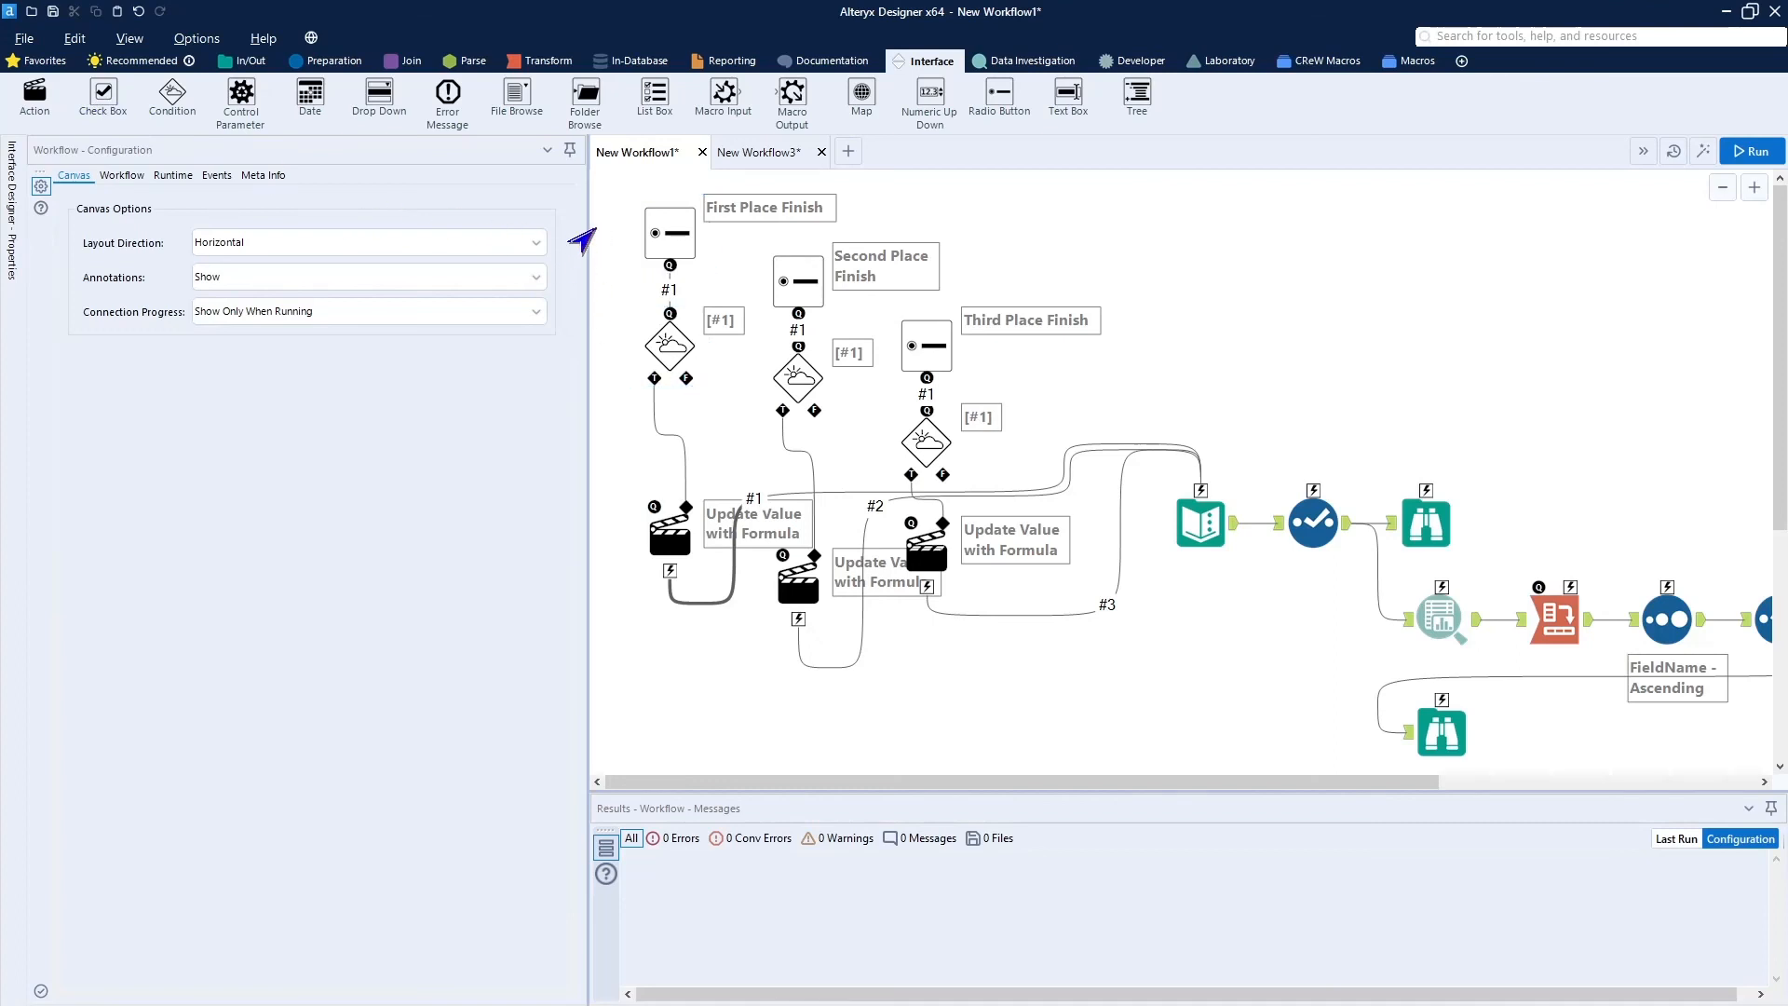
{"action": "left_click", "coordinate": [670, 233]}
{"action": "left_click", "coordinate": [797, 280]}
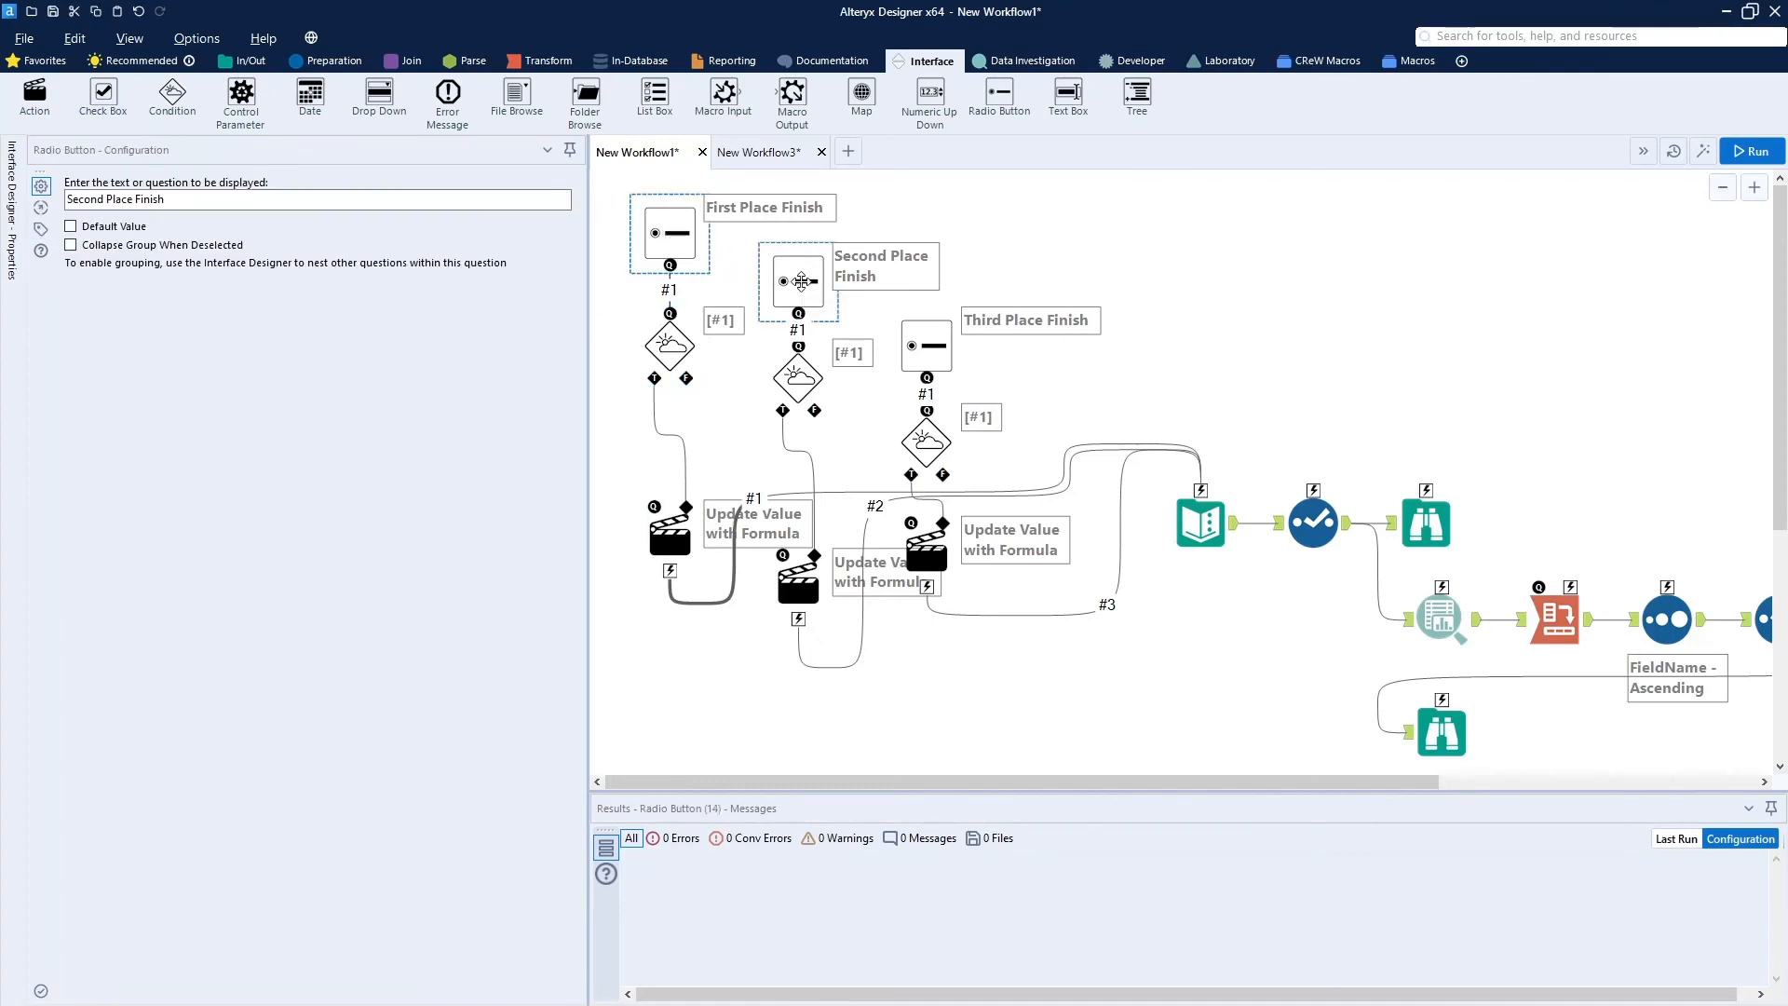
{"action": "left_click", "coordinate": [947, 342]}
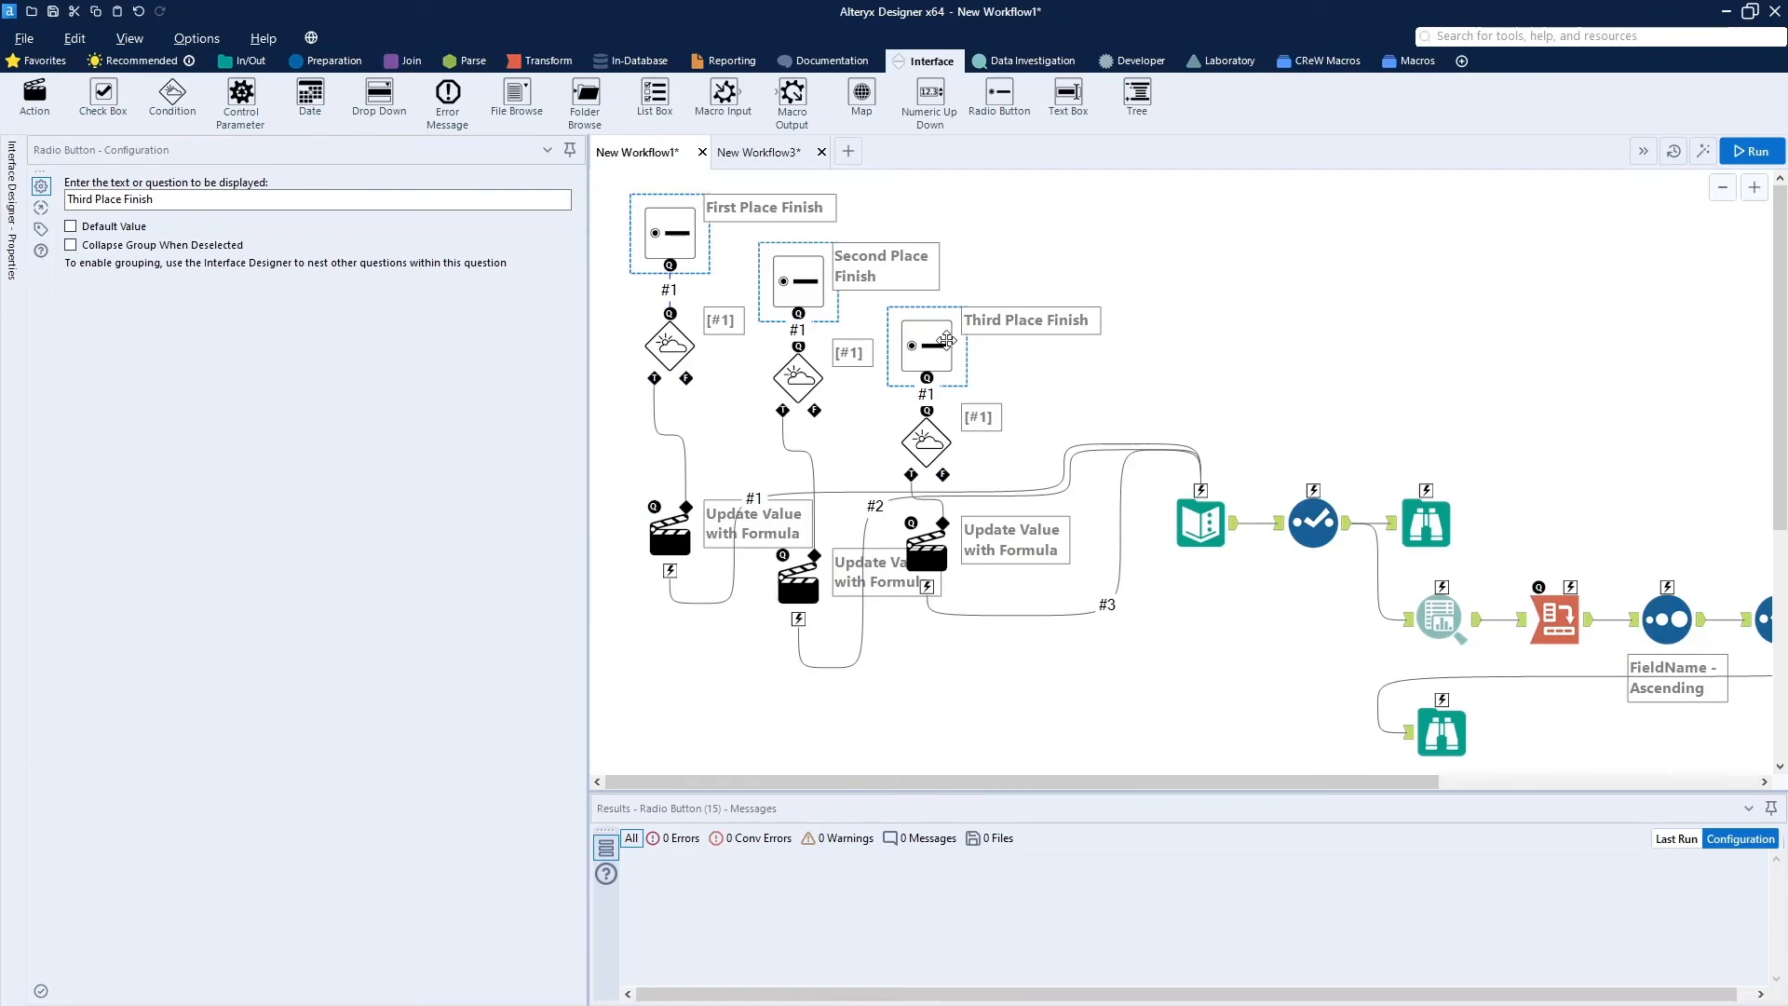
{"action": "key", "text": "Delete"}
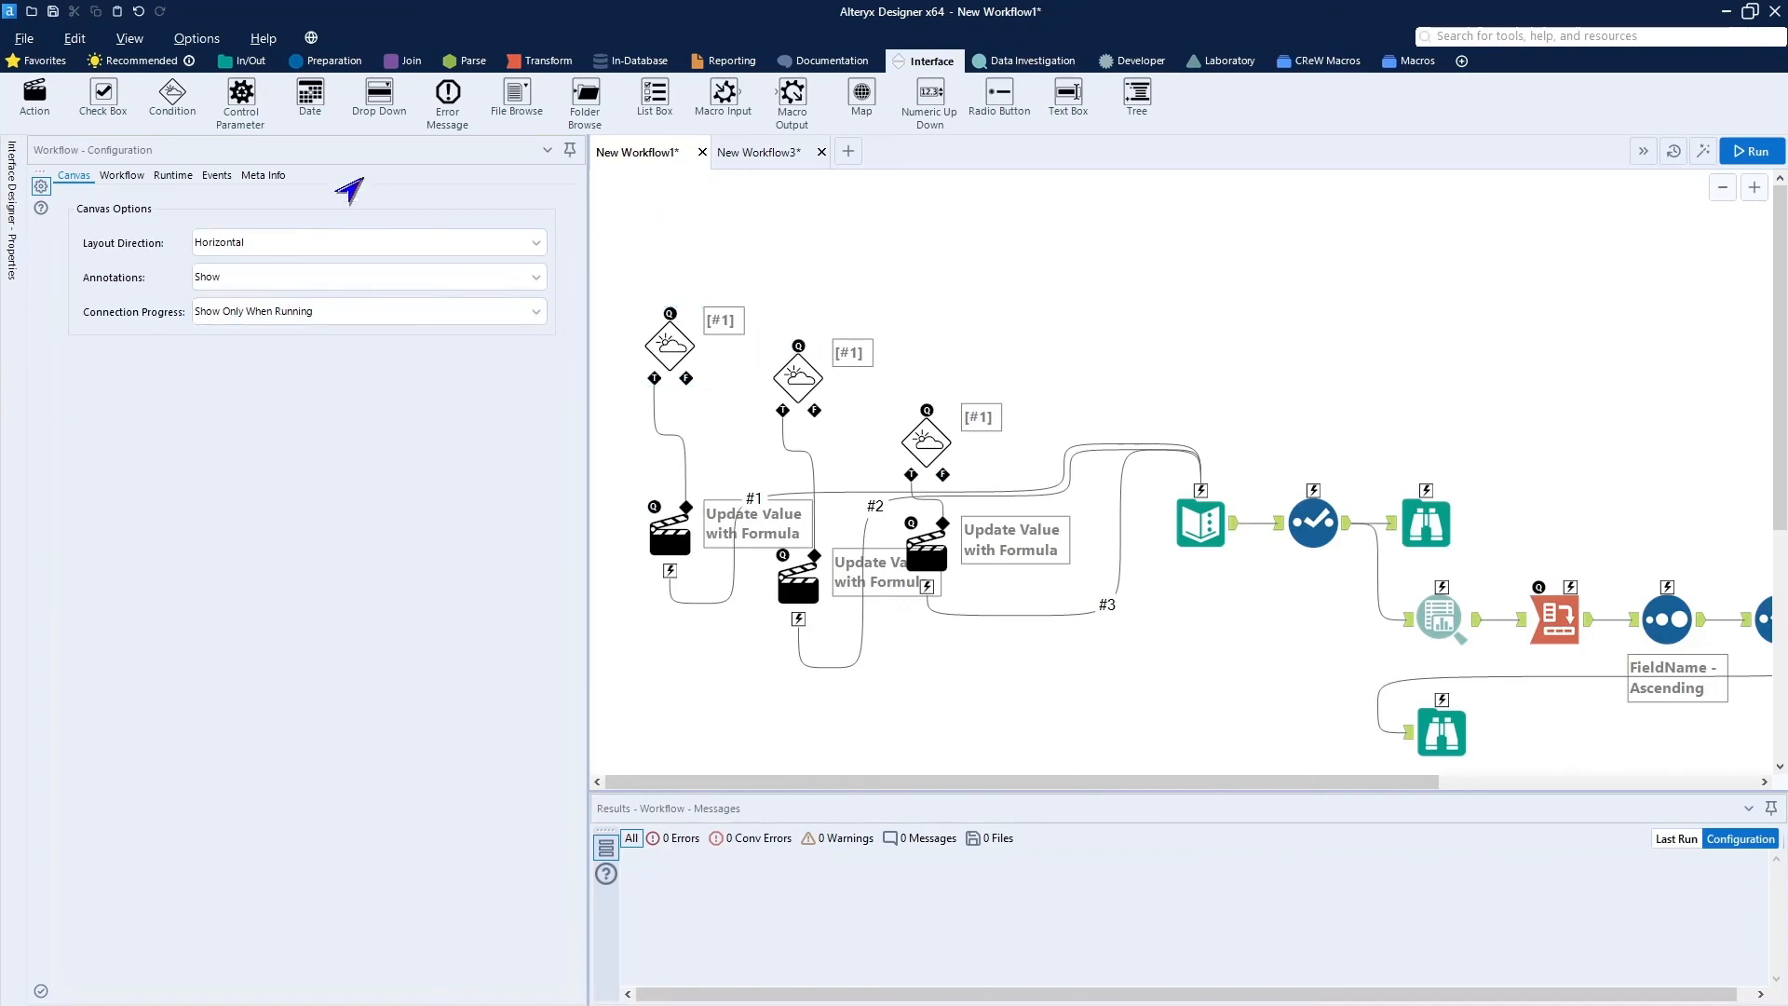
Add a Check Box above the first Condition tool, label it First Place, and enable its default value.
{"action": "left_click_drag", "start_coordinate": [170, 97], "coordinate": [670, 225]}
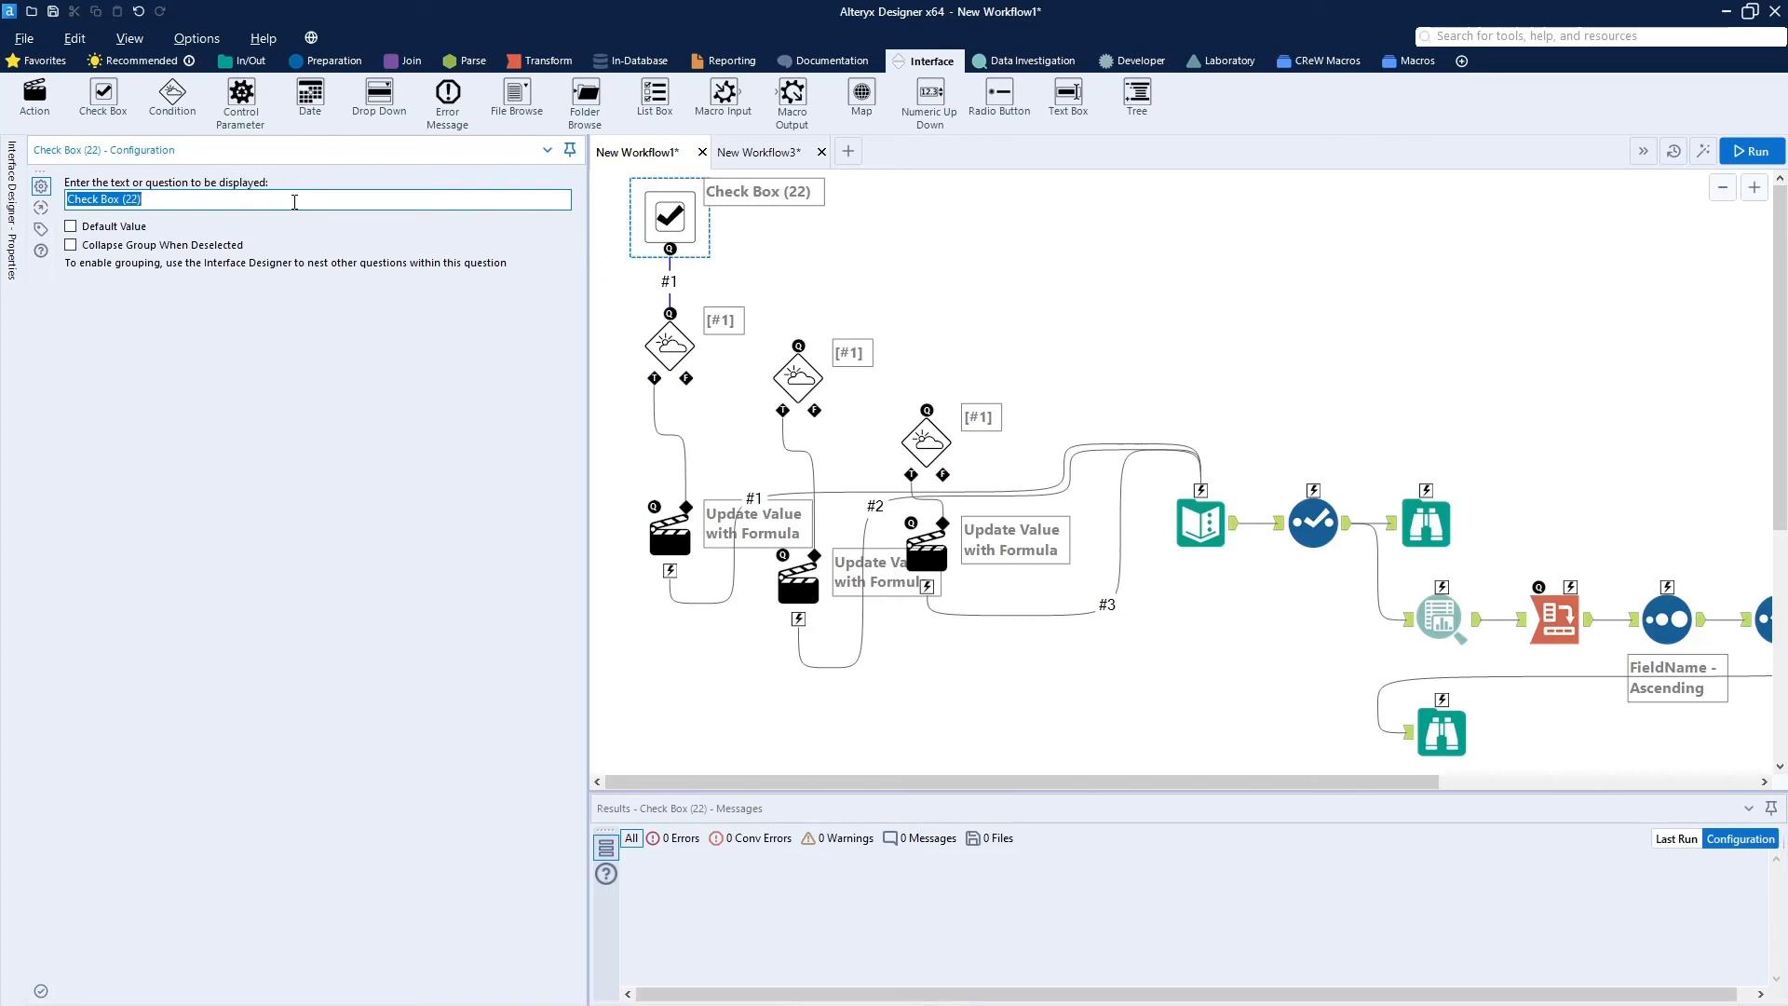
{"action": "type", "text": "F"}
{"action": "type", "text": "ina"}
{"action": "key", "text": "BackSpace"}
{"action": "key", "text": "BackSpace"}
{"action": "key", "text": "BackSpace"}
{"action": "left_click", "coordinate": [70, 225]}
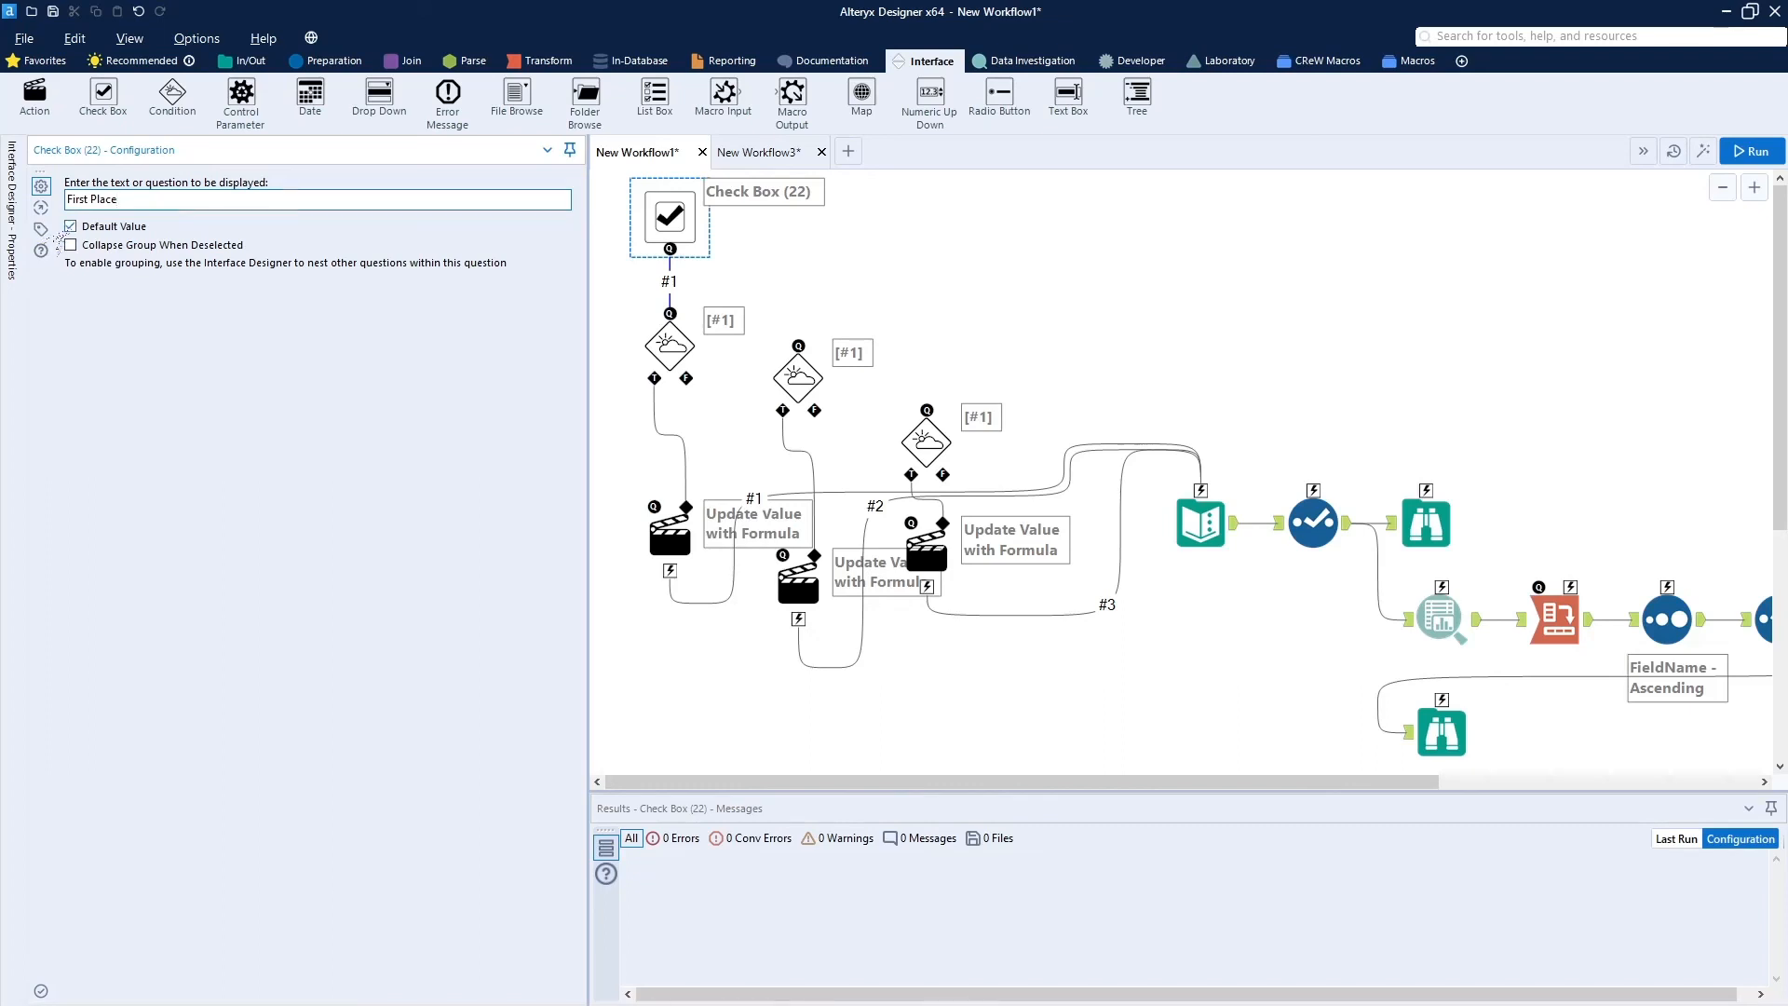
Add a Check Box feeding the second Condition tool and set its displayed text to Second Place.
{"action": "left_click_drag", "start_coordinate": [104, 94], "coordinate": [798, 243]}
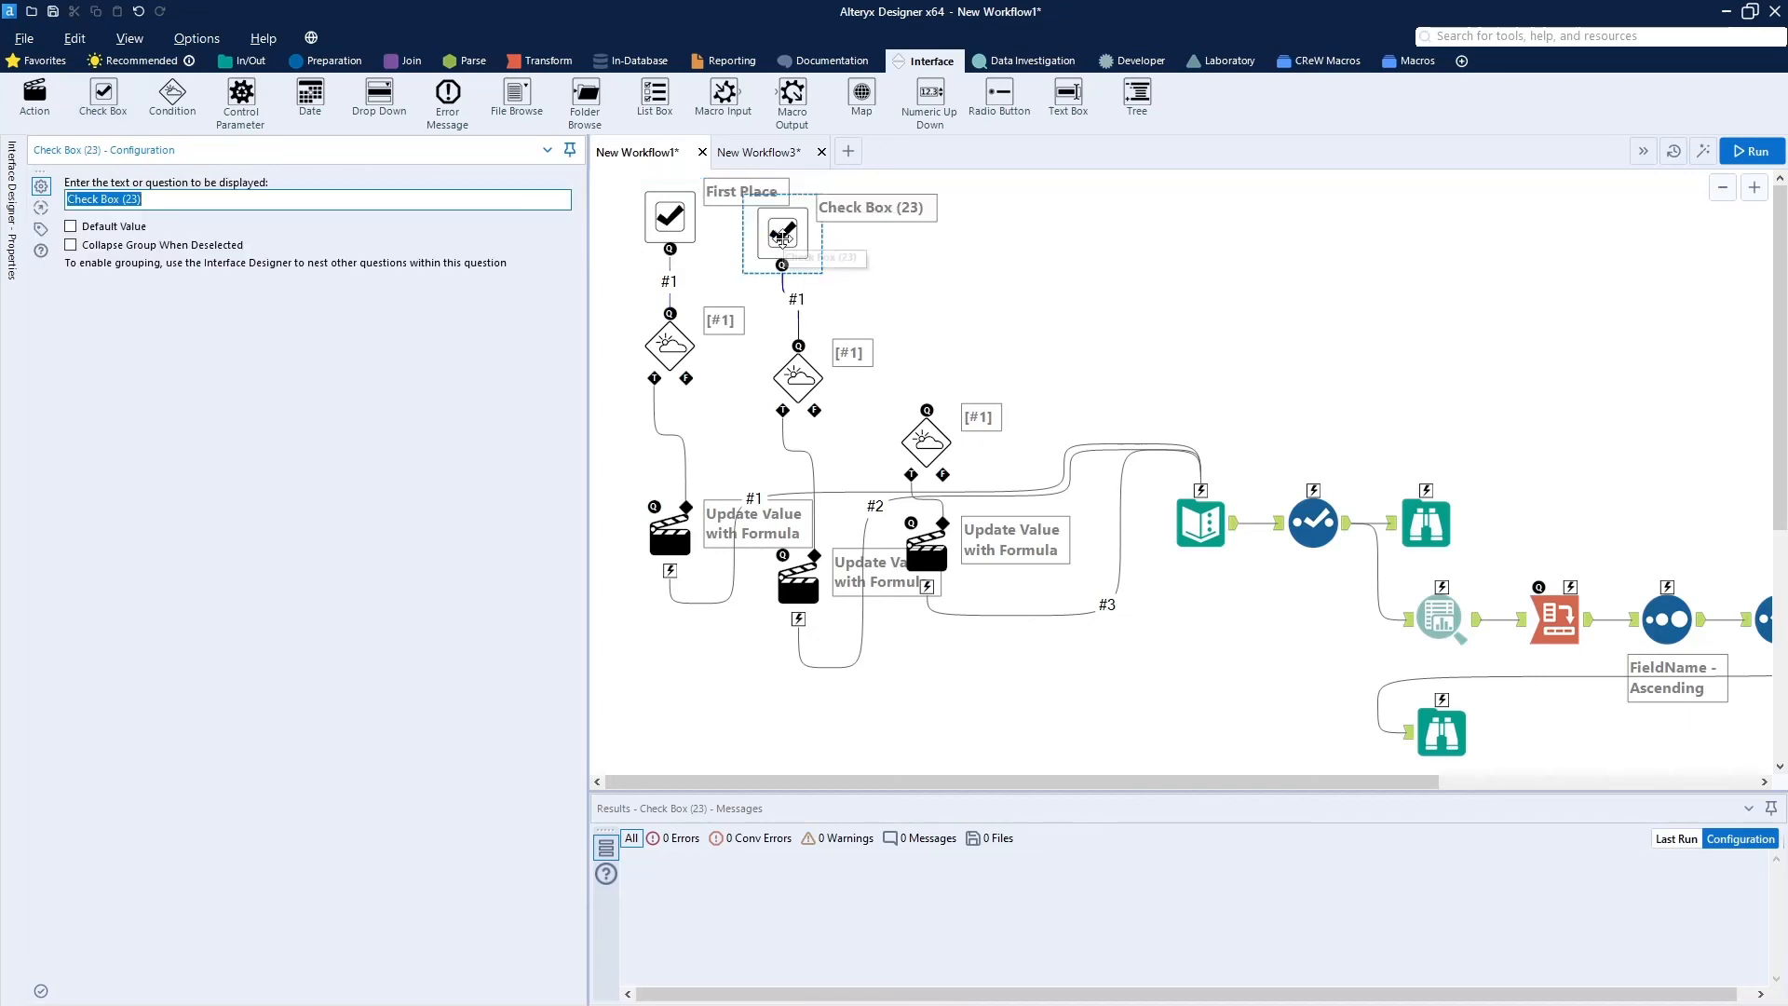
{"action": "left_click", "coordinate": [246, 199]}
{"action": "key", "text": "ctrl+a"}
{"action": "type", "text": "Sec"}
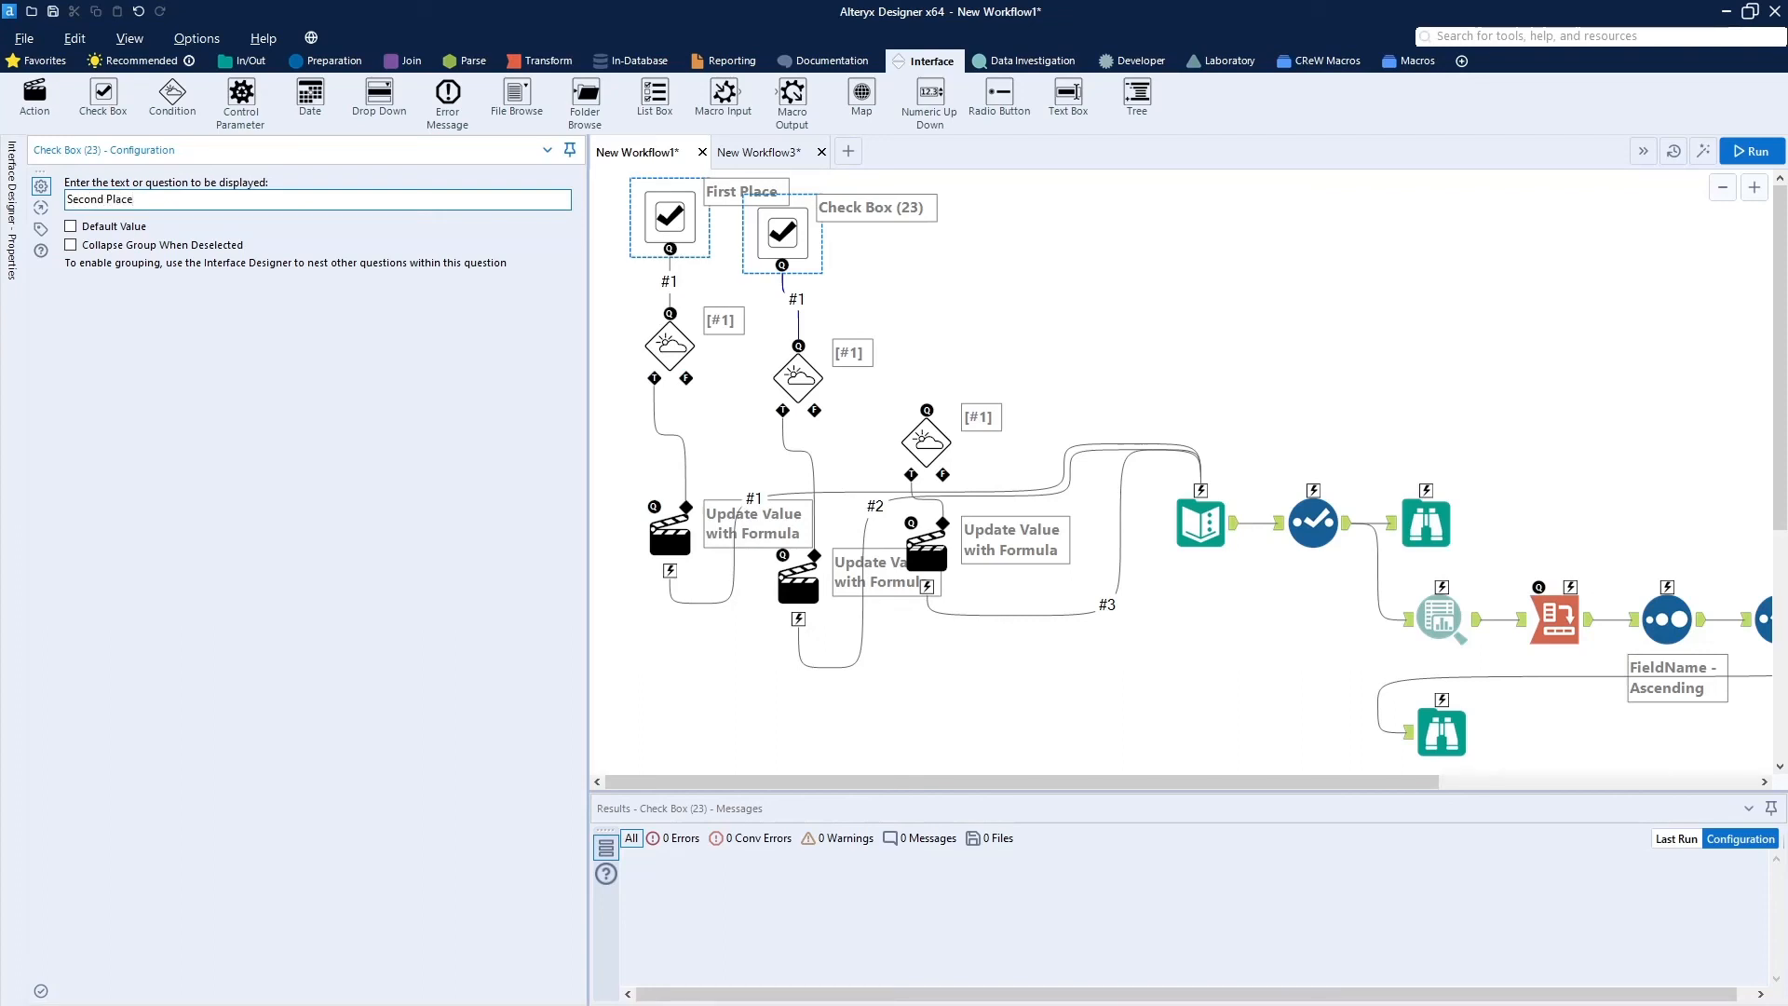
Add a Check Box feeding the third Condition tool and set its displayed text to Third Place.
{"action": "left_click_drag", "start_coordinate": [103, 93], "coordinate": [927, 291]}
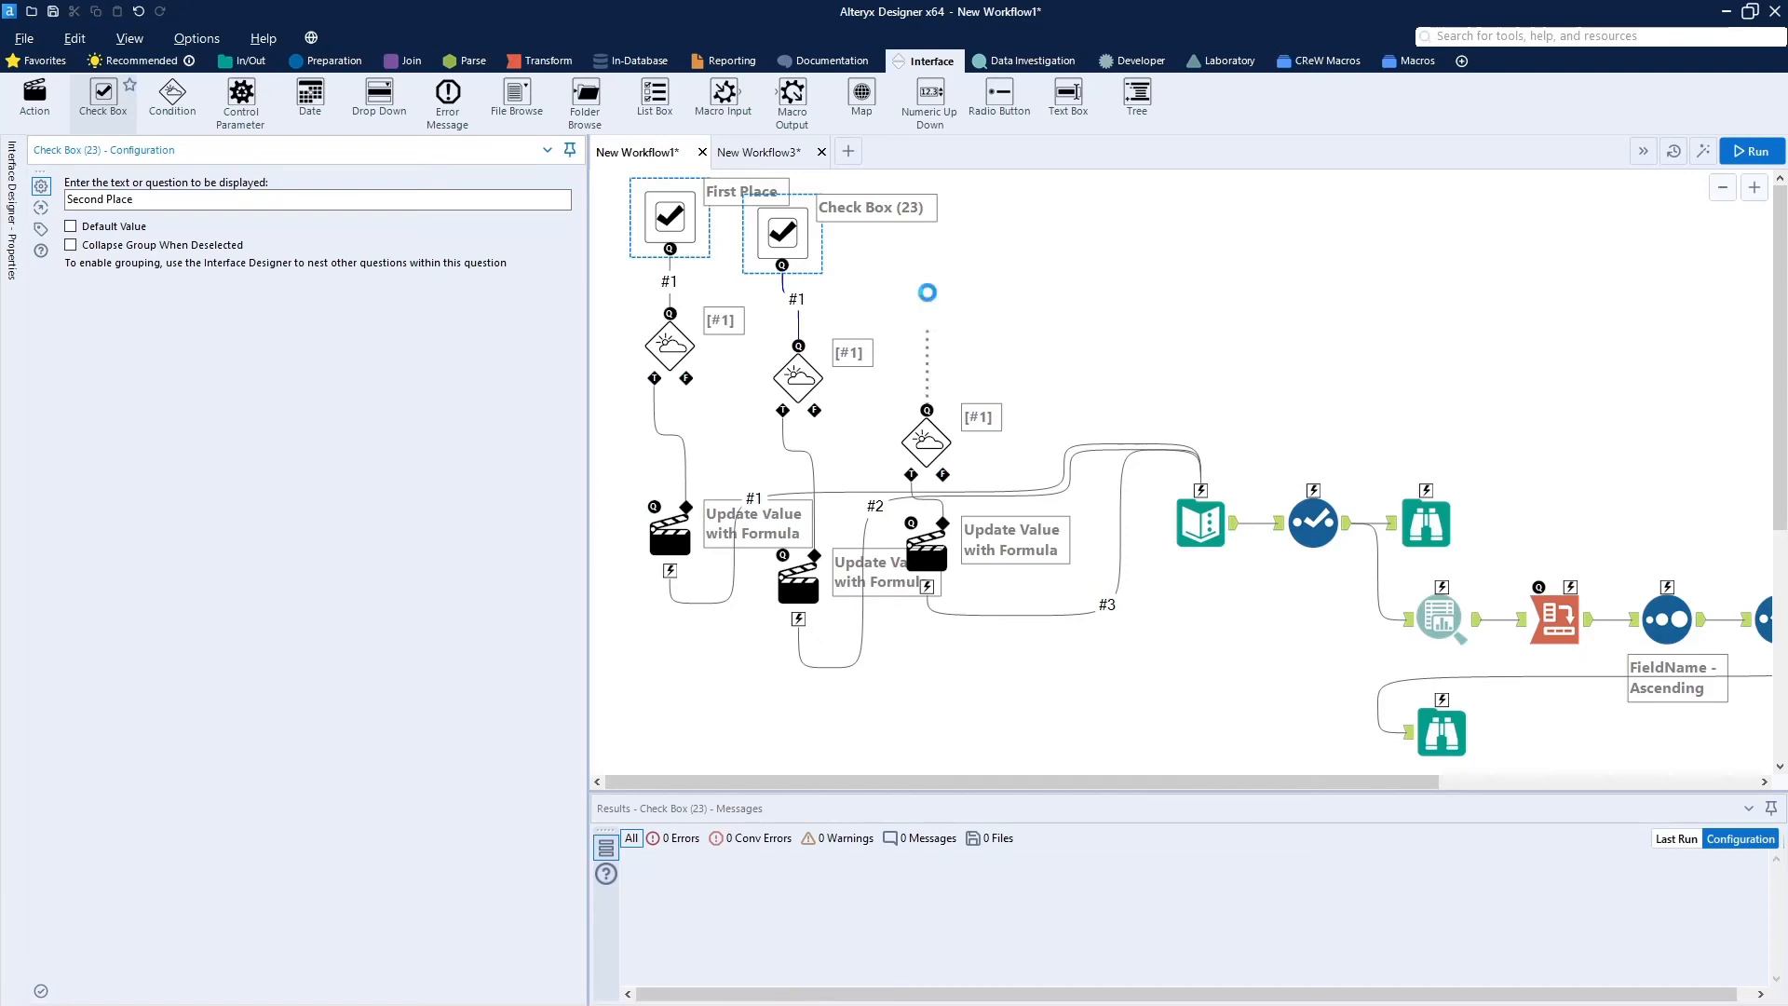
{"action": "type", "text": "Th"}
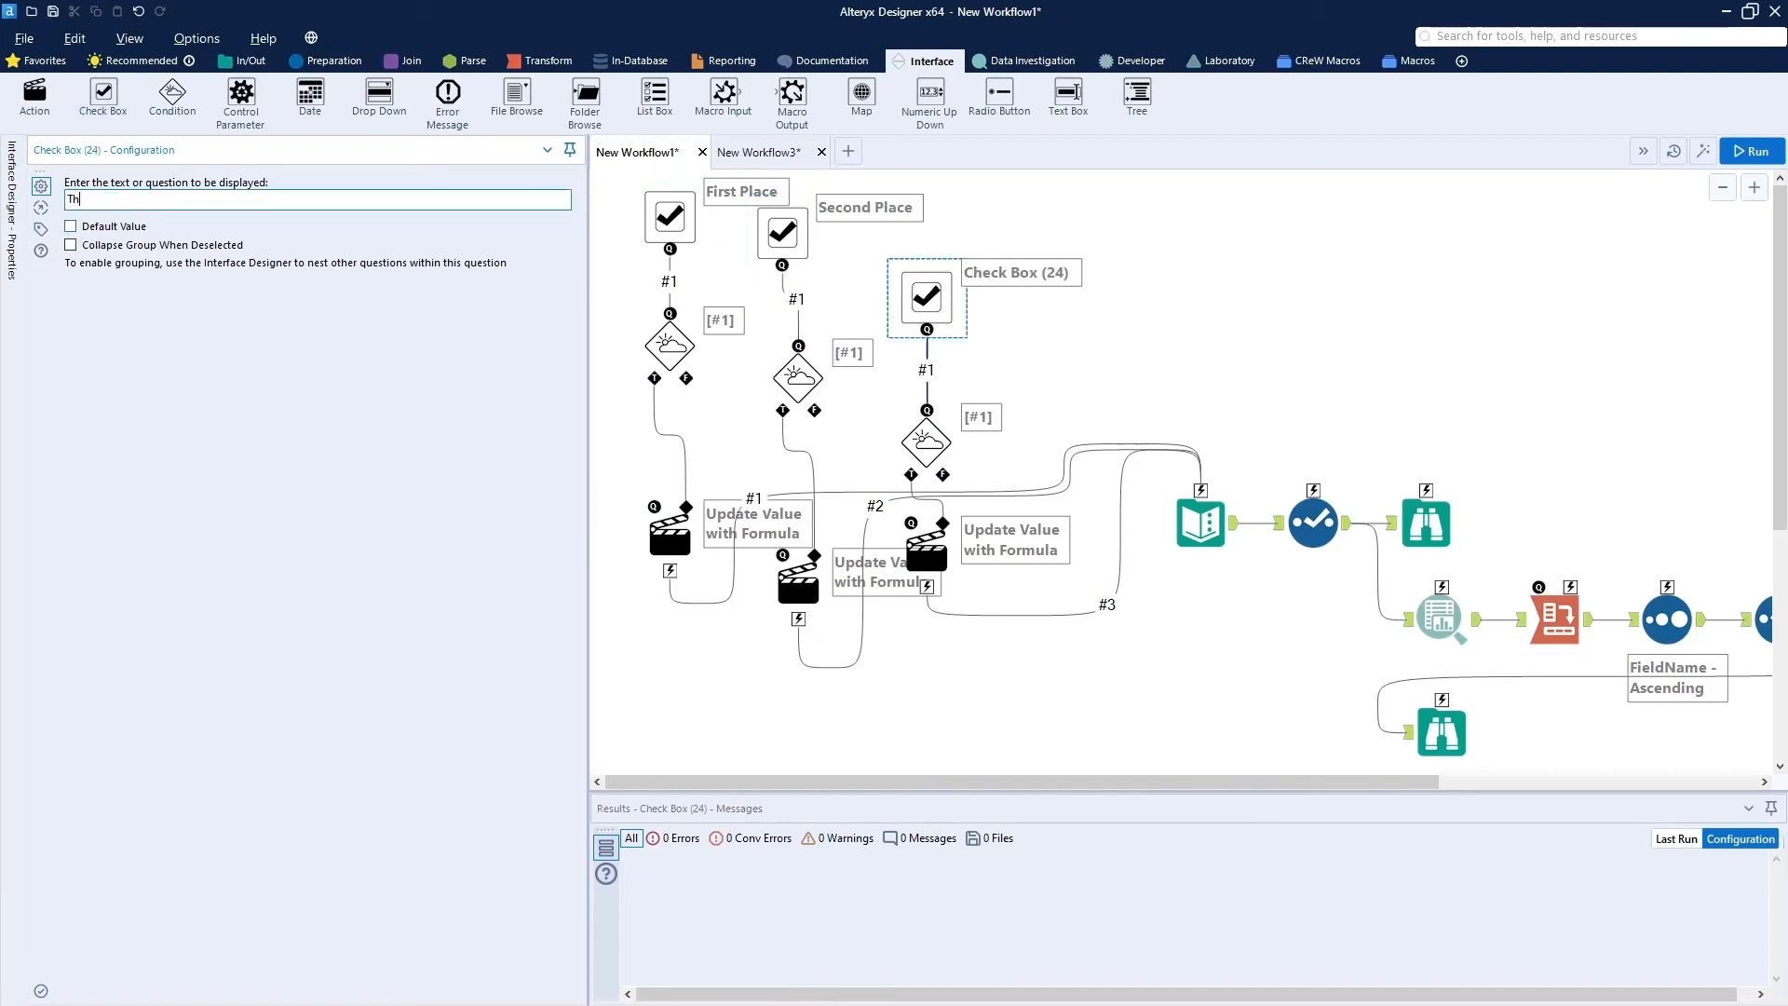
{"action": "type", "text": "ird Place"}
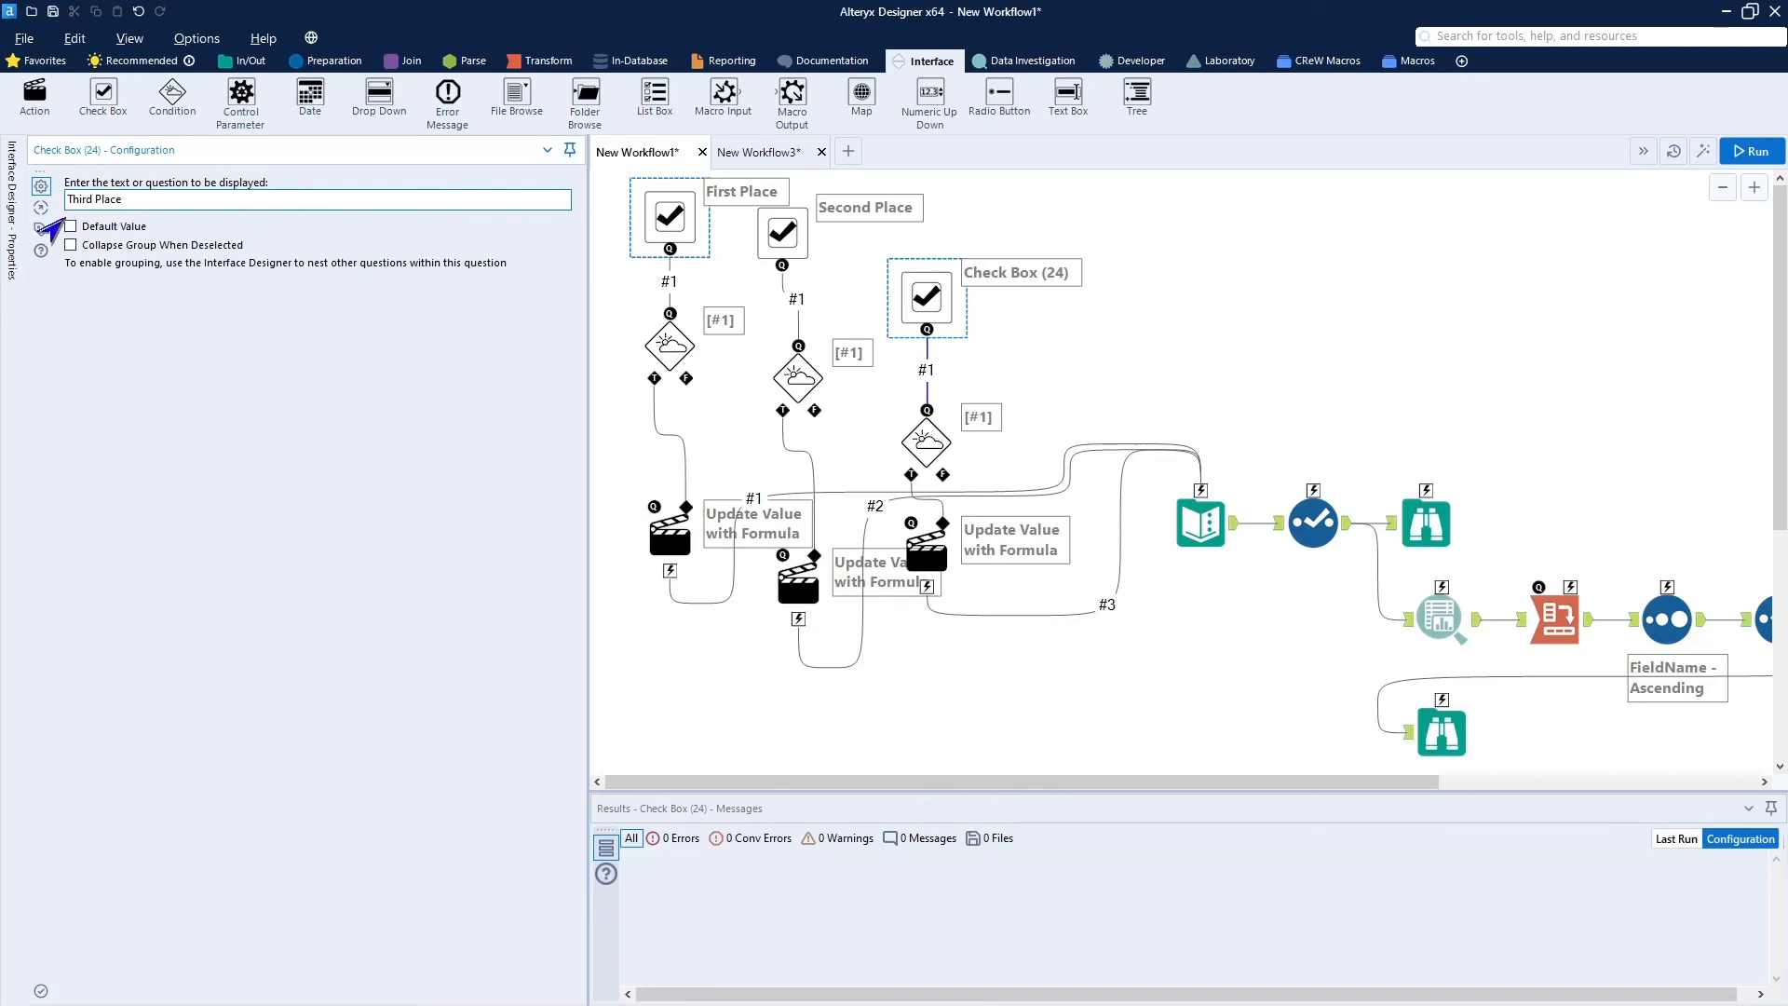
Review the order of the check box questions in the Interface Designer's Layout View.
{"action": "mouse_move", "coordinate": [11, 244]}
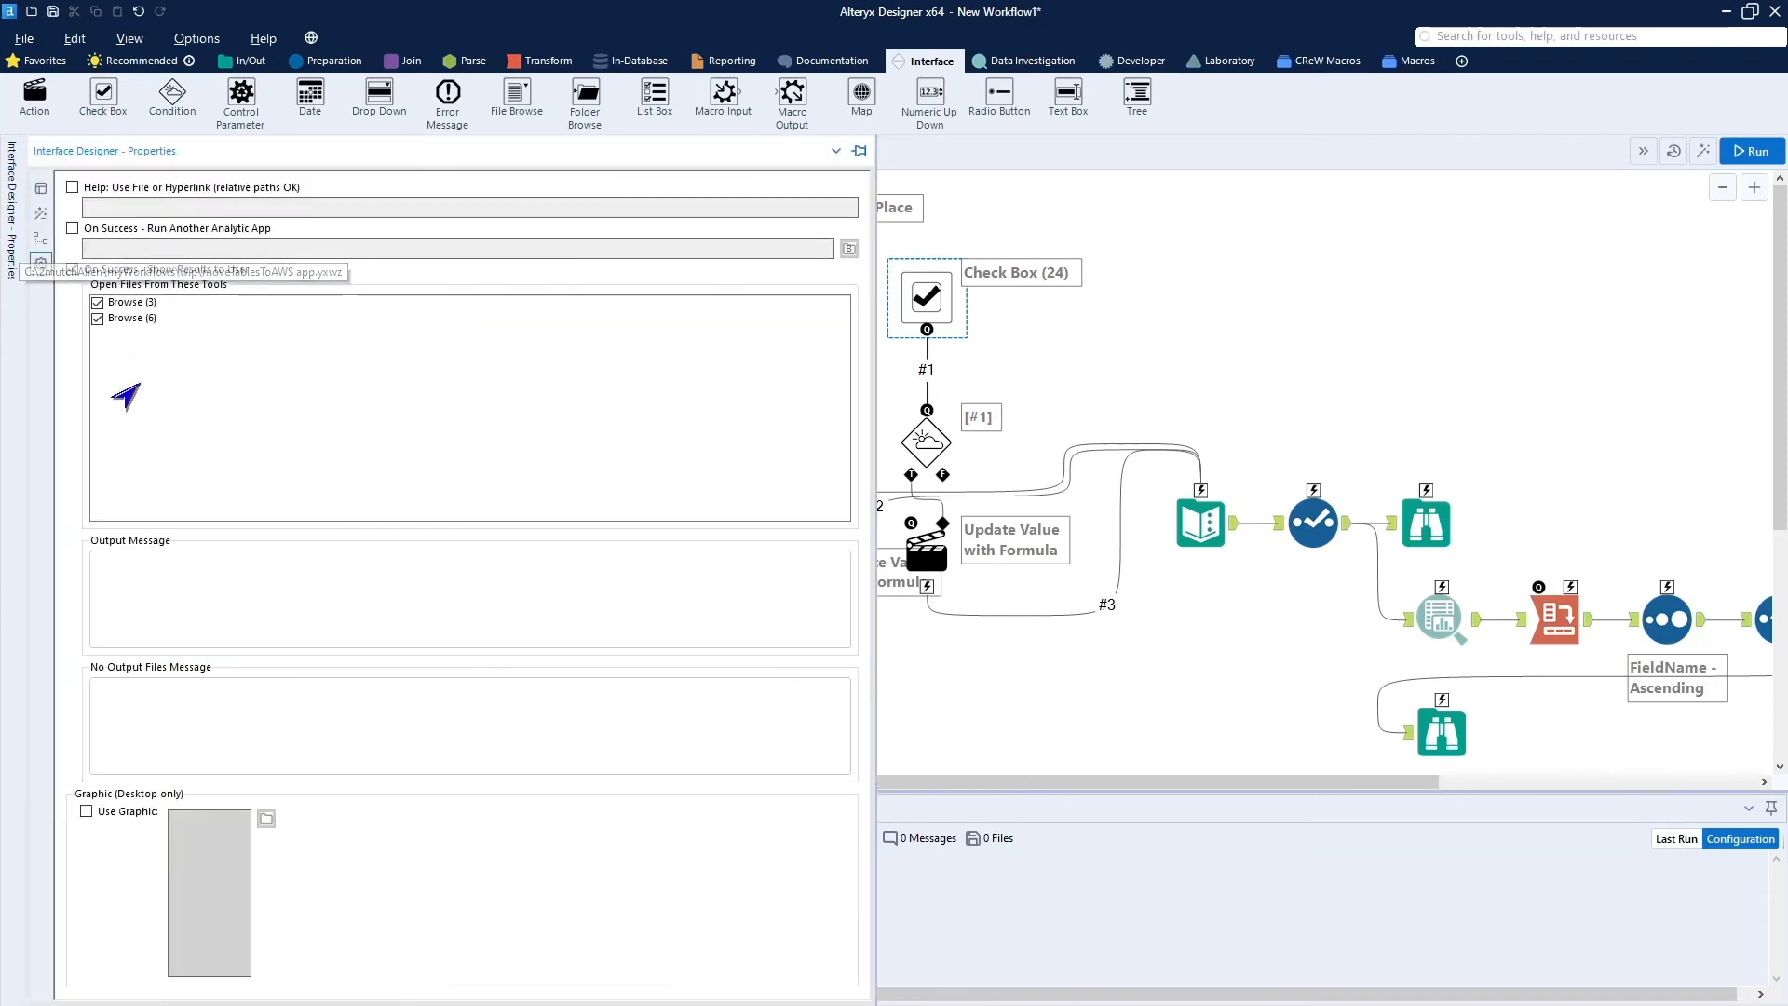
{"action": "left_click", "coordinate": [40, 190]}
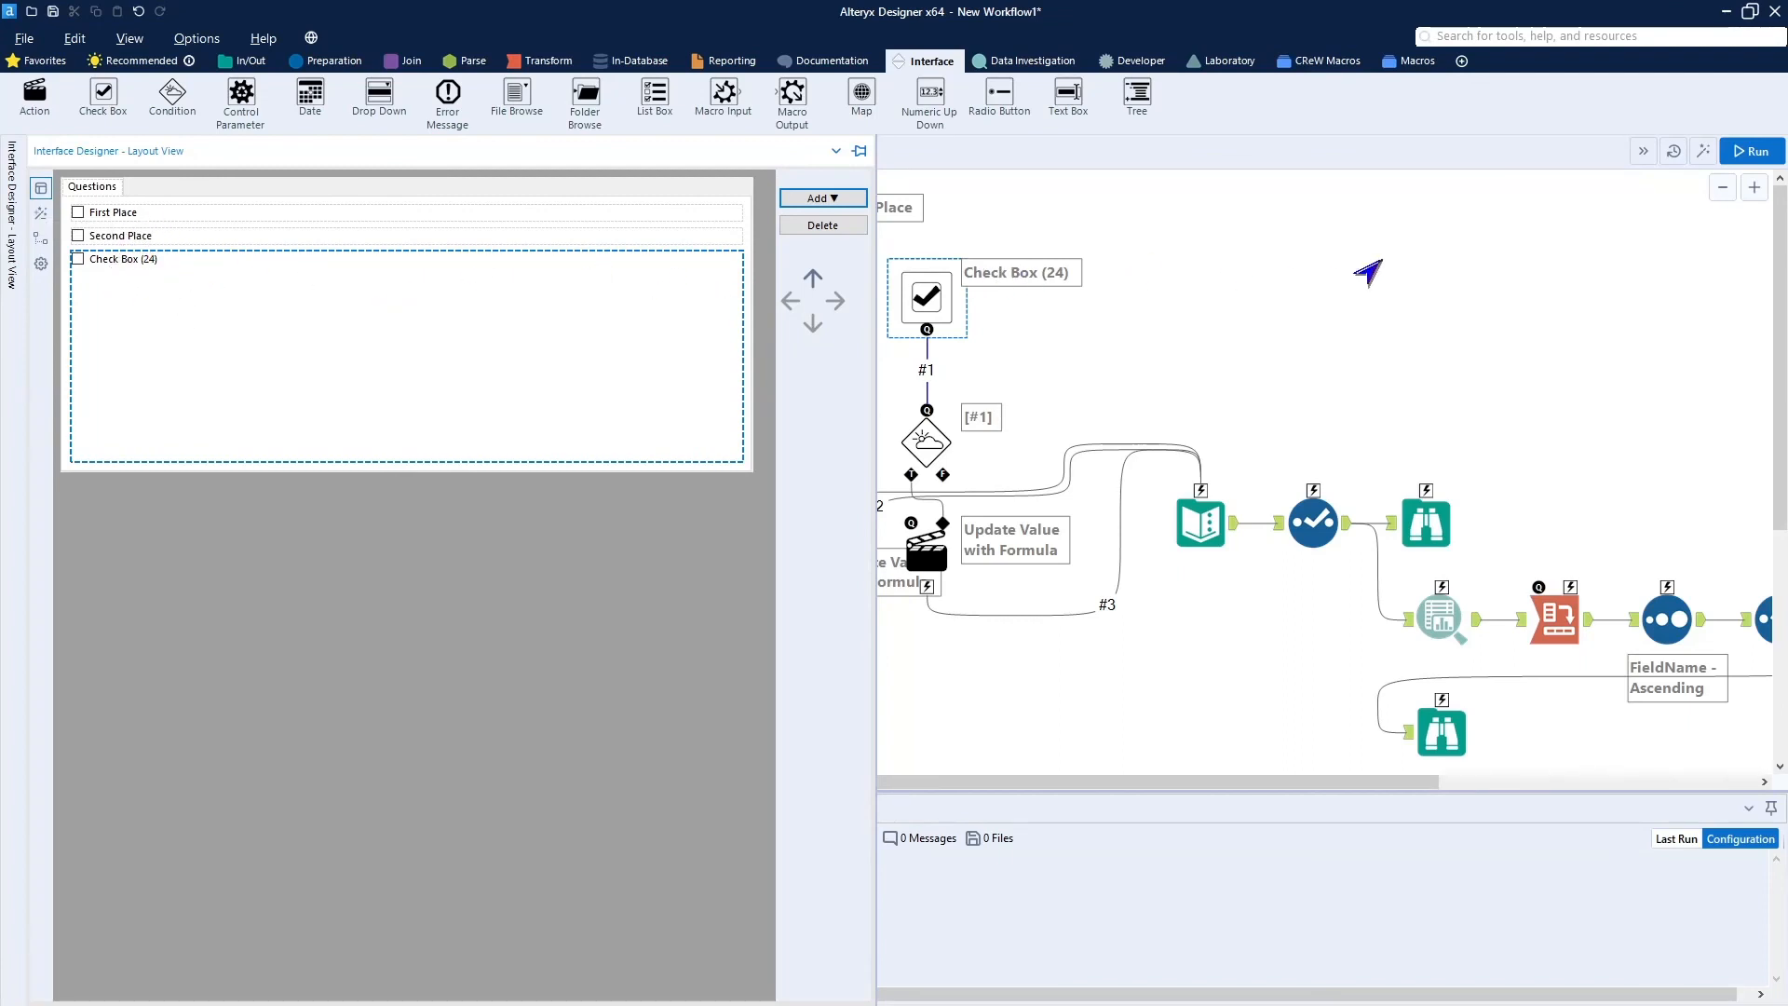
{"action": "left_click", "coordinate": [1572, 235]}
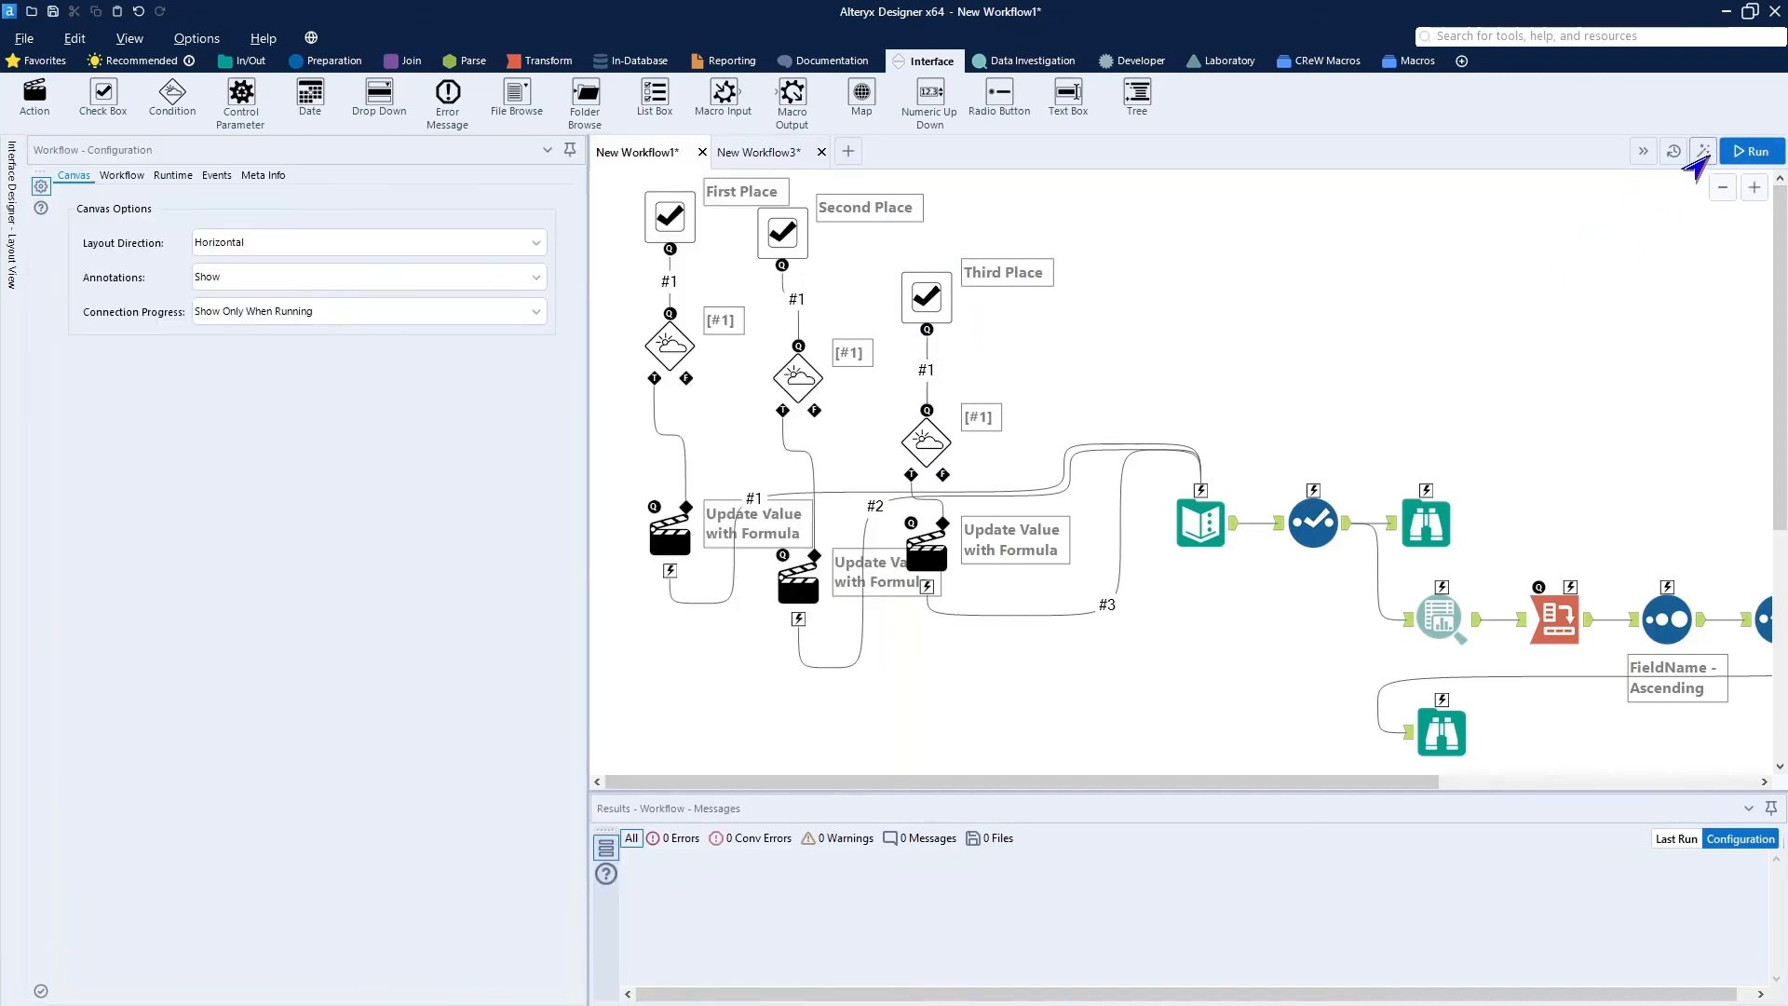
Run the workflow as an analytic app with only Second Place and Third Place checked, then check and close the Browse results.
{"action": "left_click", "coordinate": [1706, 152]}
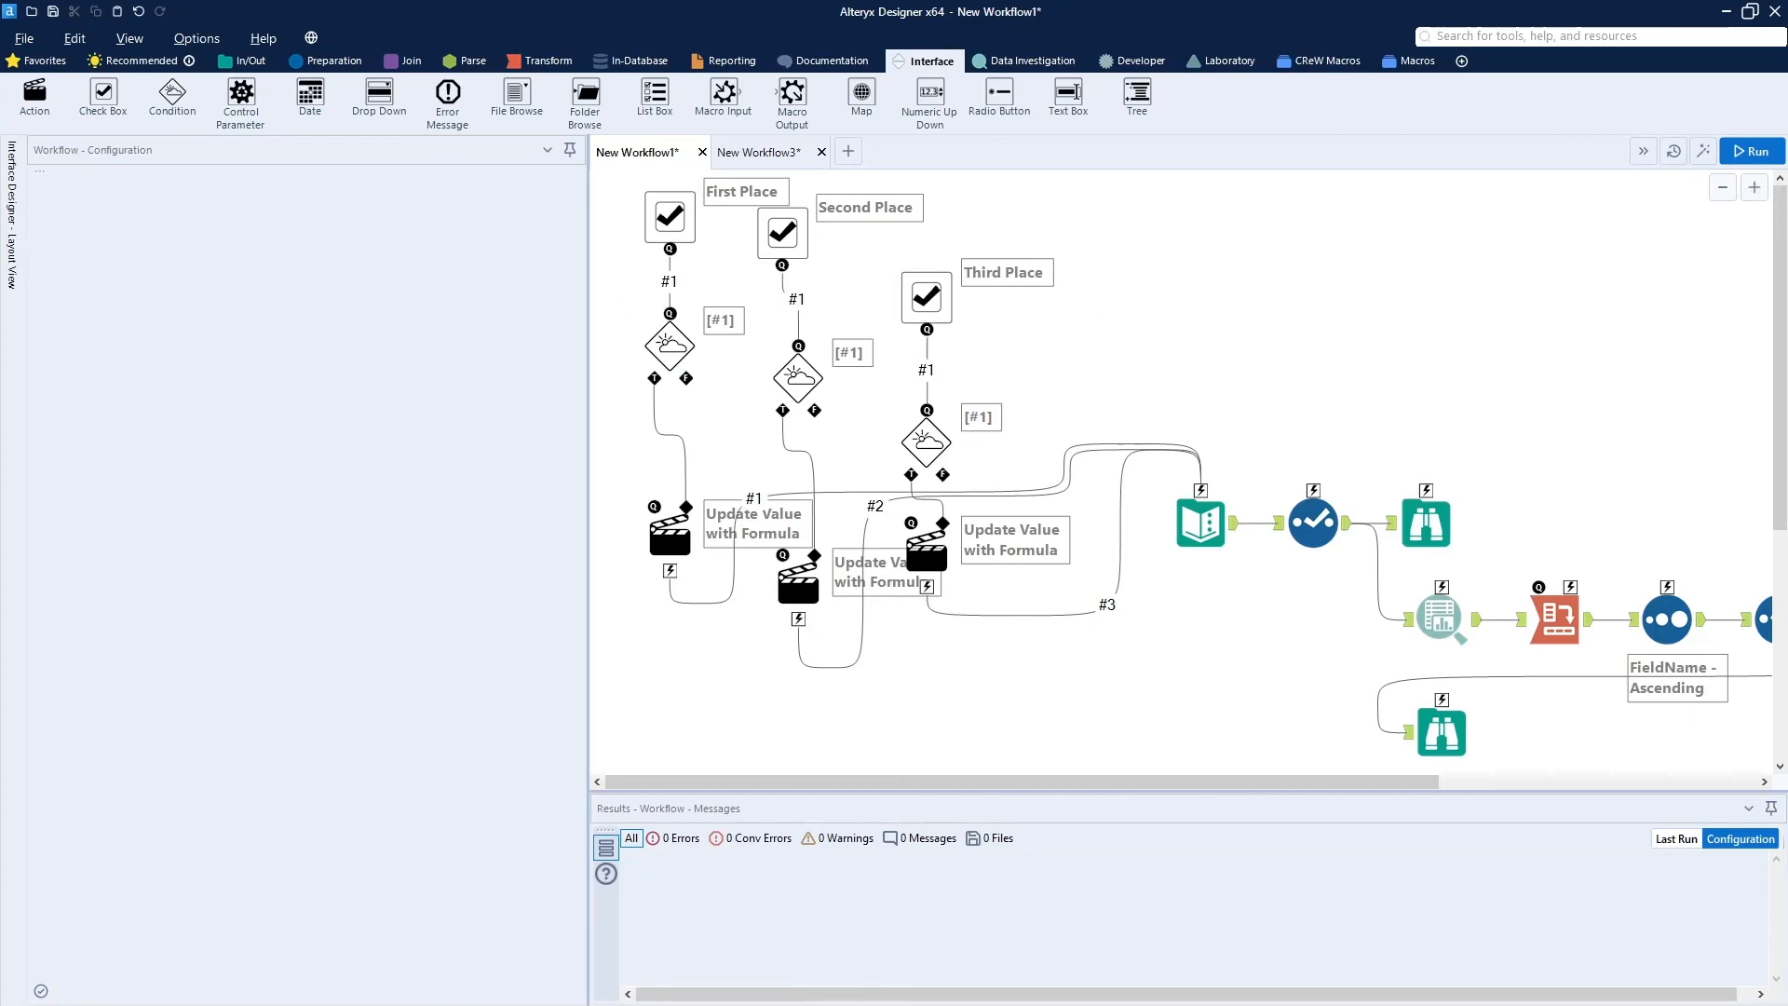
{"action": "left_click_drag", "start_coordinate": [140, 388], "coordinate": [1160, 312]}
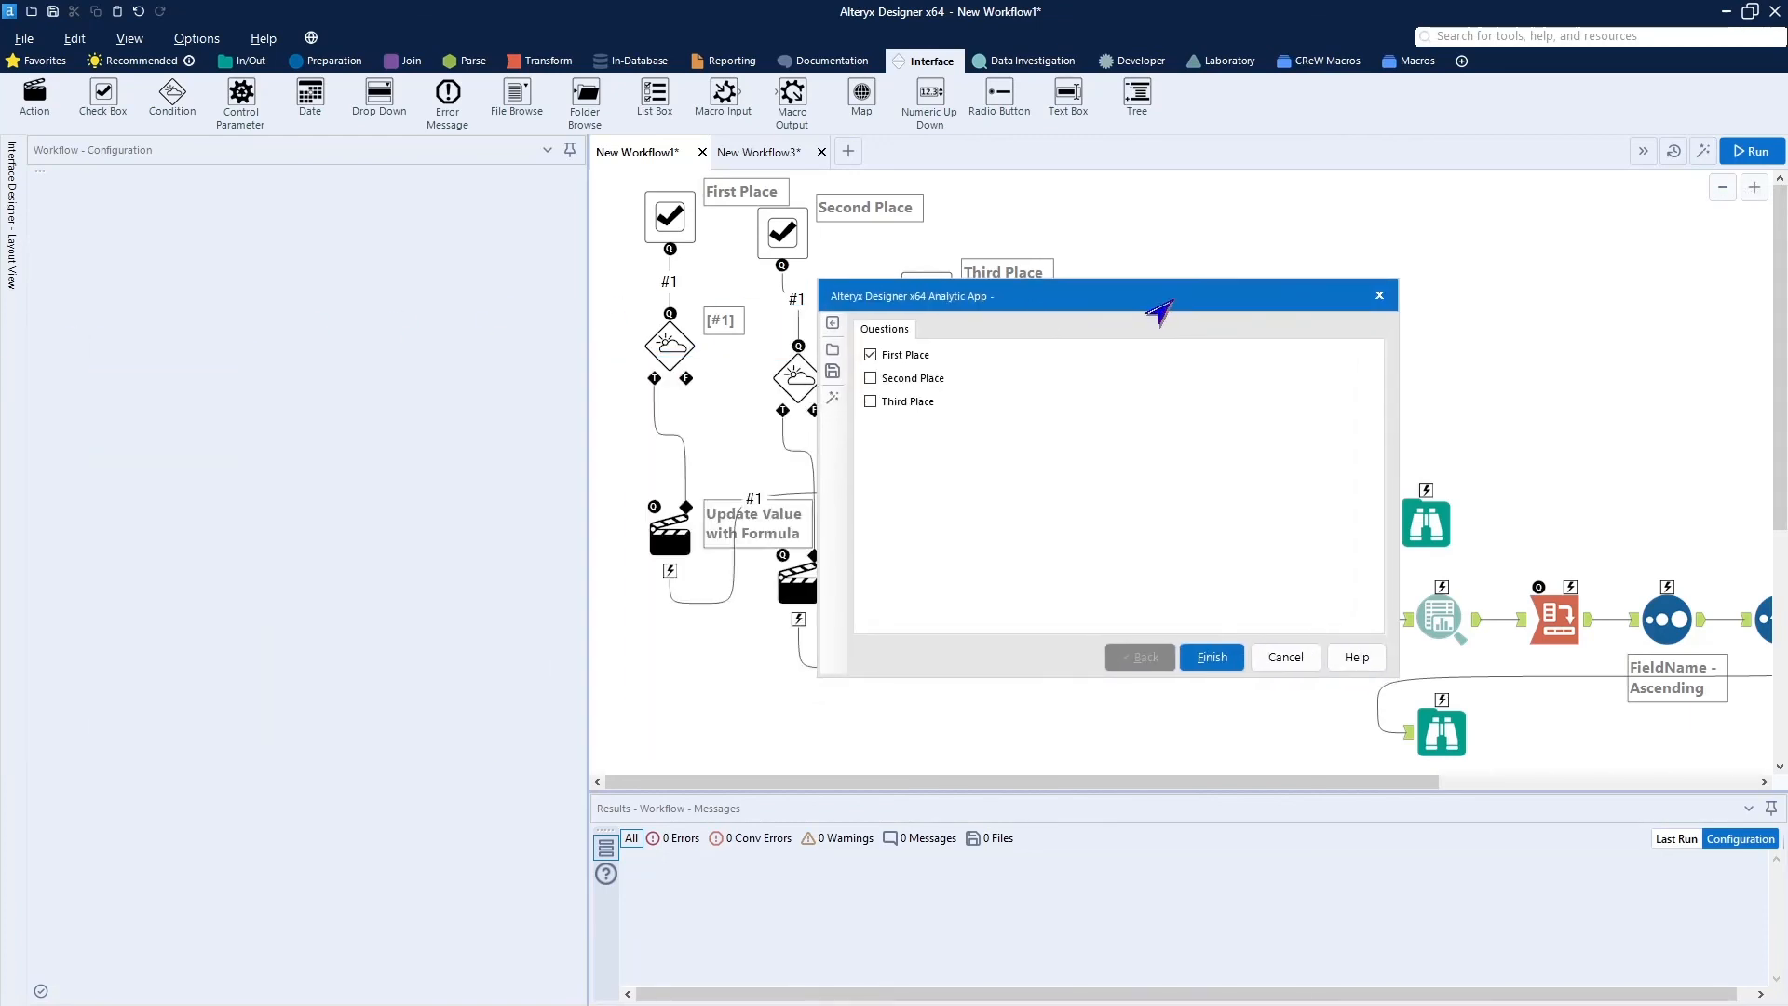
{"action": "left_click", "coordinate": [870, 401]}
{"action": "left_click", "coordinate": [870, 379]}
{"action": "left_click", "coordinate": [870, 354]}
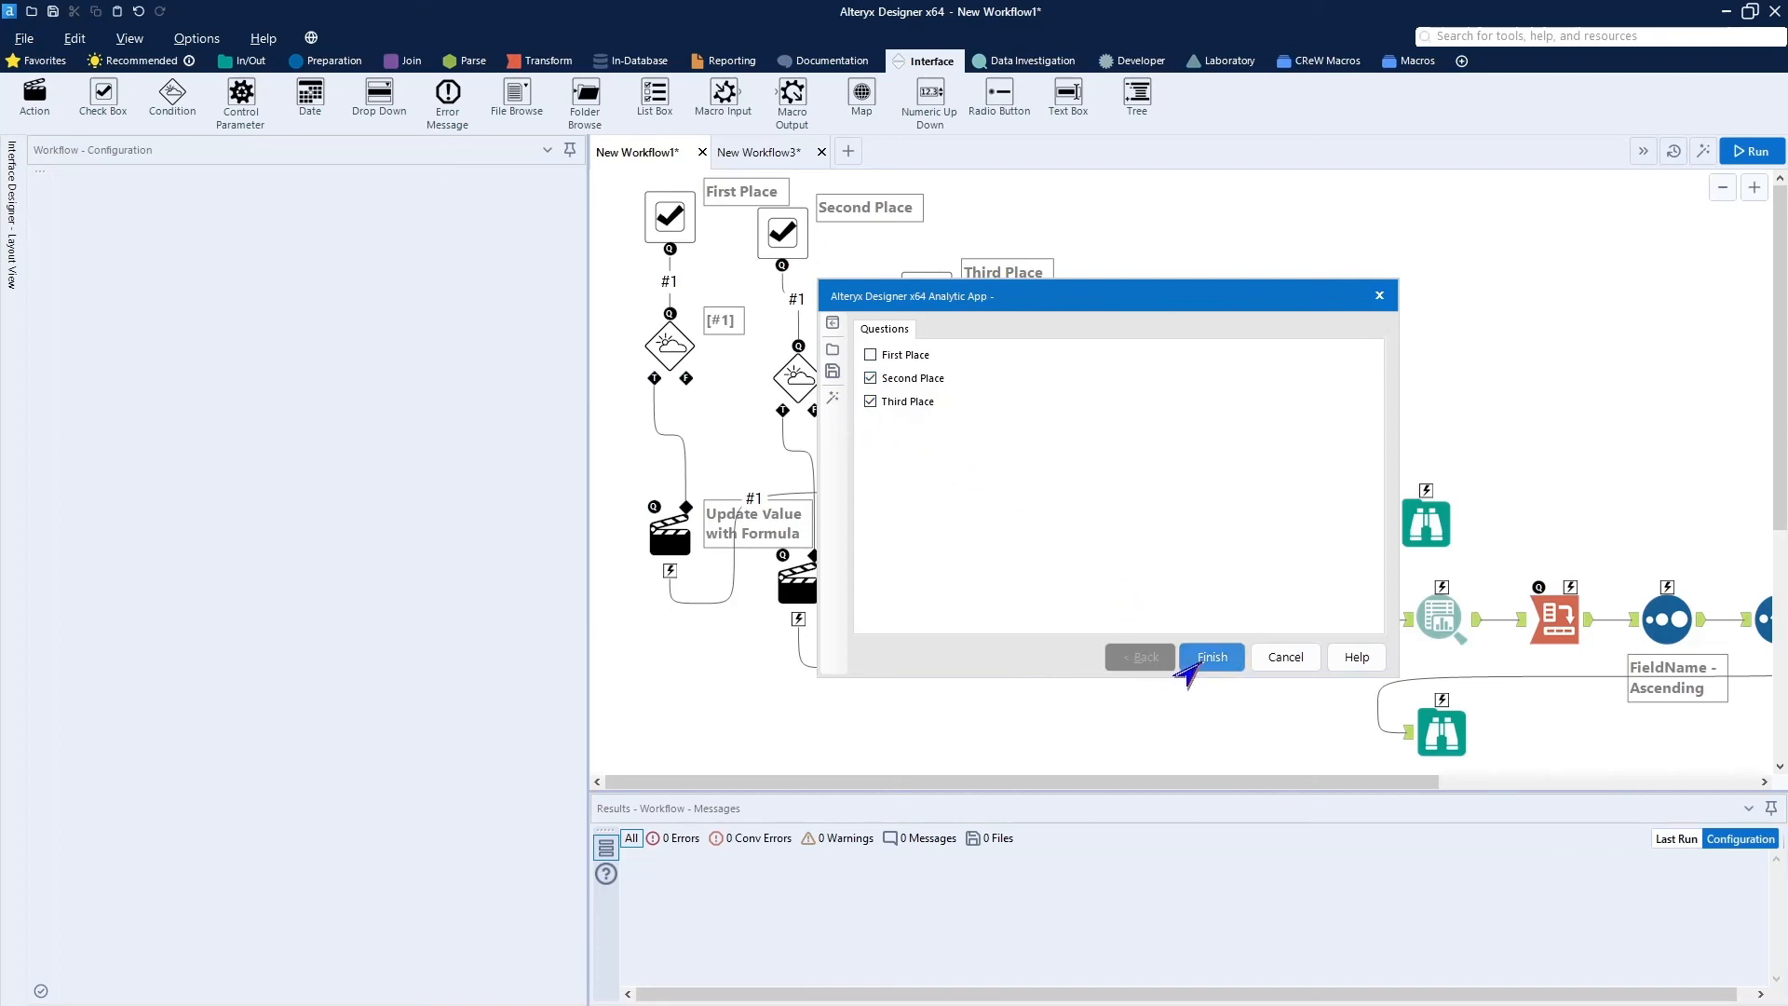
{"action": "left_click", "coordinate": [1196, 660]}
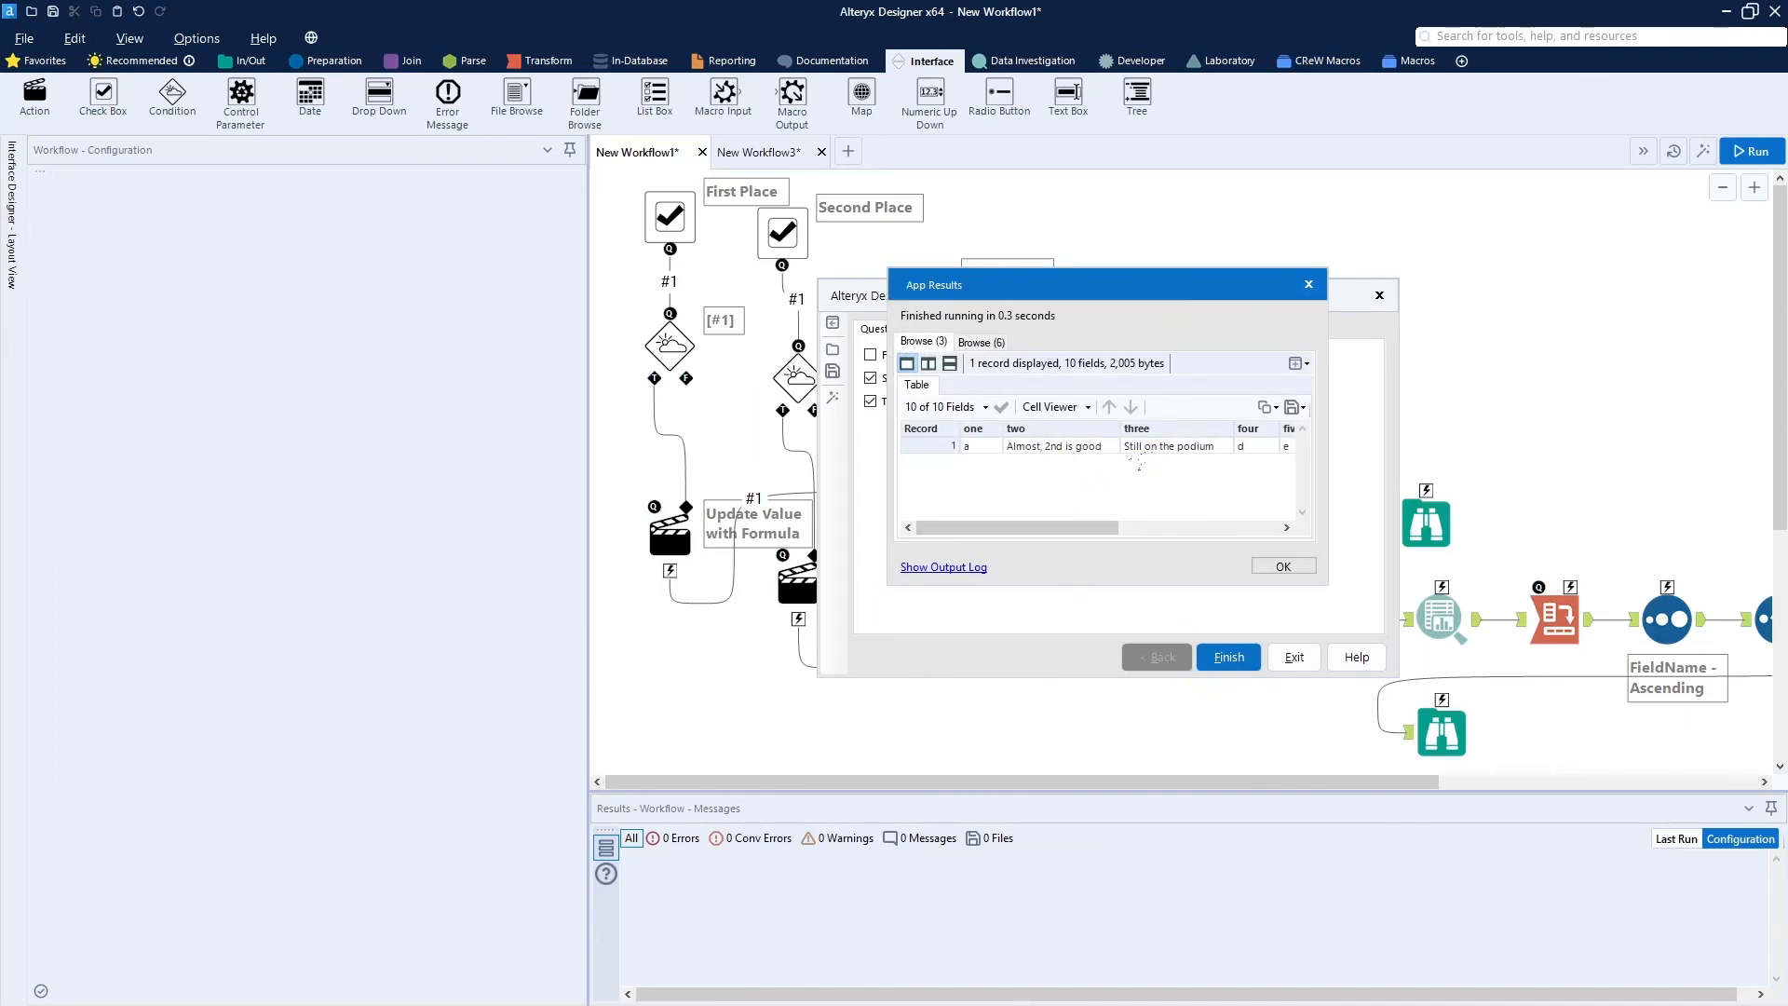
{"action": "left_click", "coordinate": [1278, 570]}
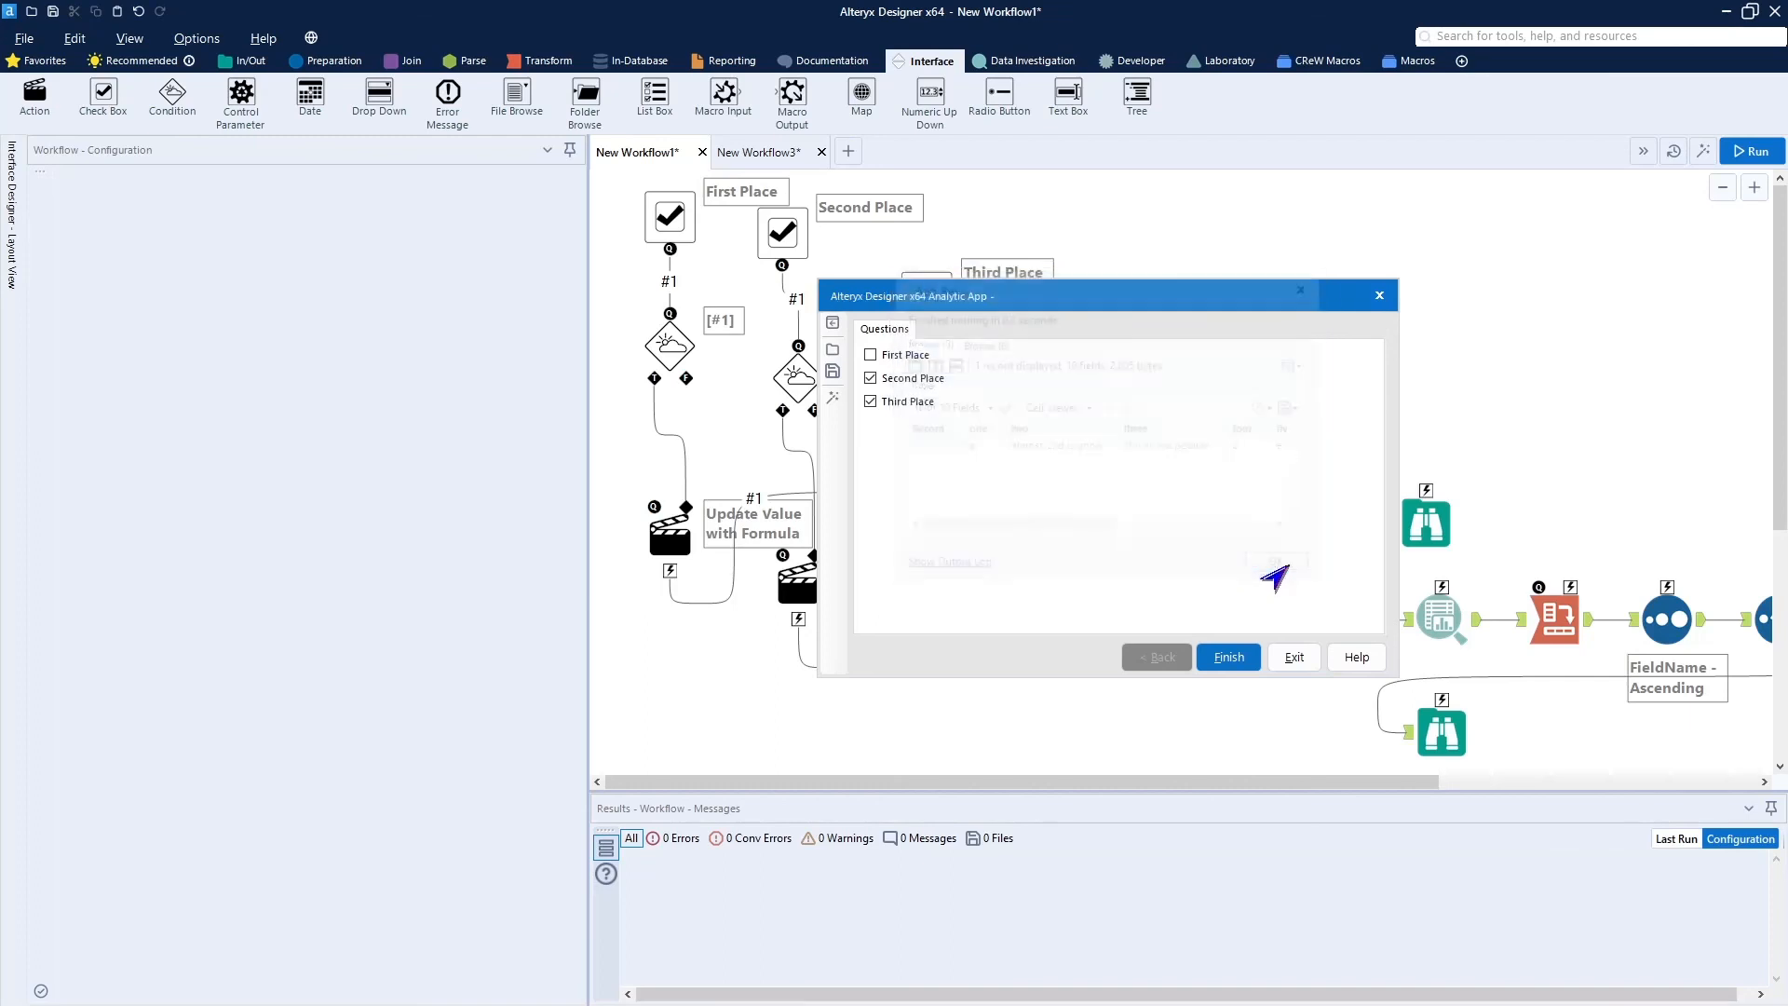
Uncheck Second Place and Third Place, run the app twice with no boxes checked to review the results, and exit it.
{"action": "left_click", "coordinate": [896, 382]}
{"action": "left_click", "coordinate": [911, 405]}
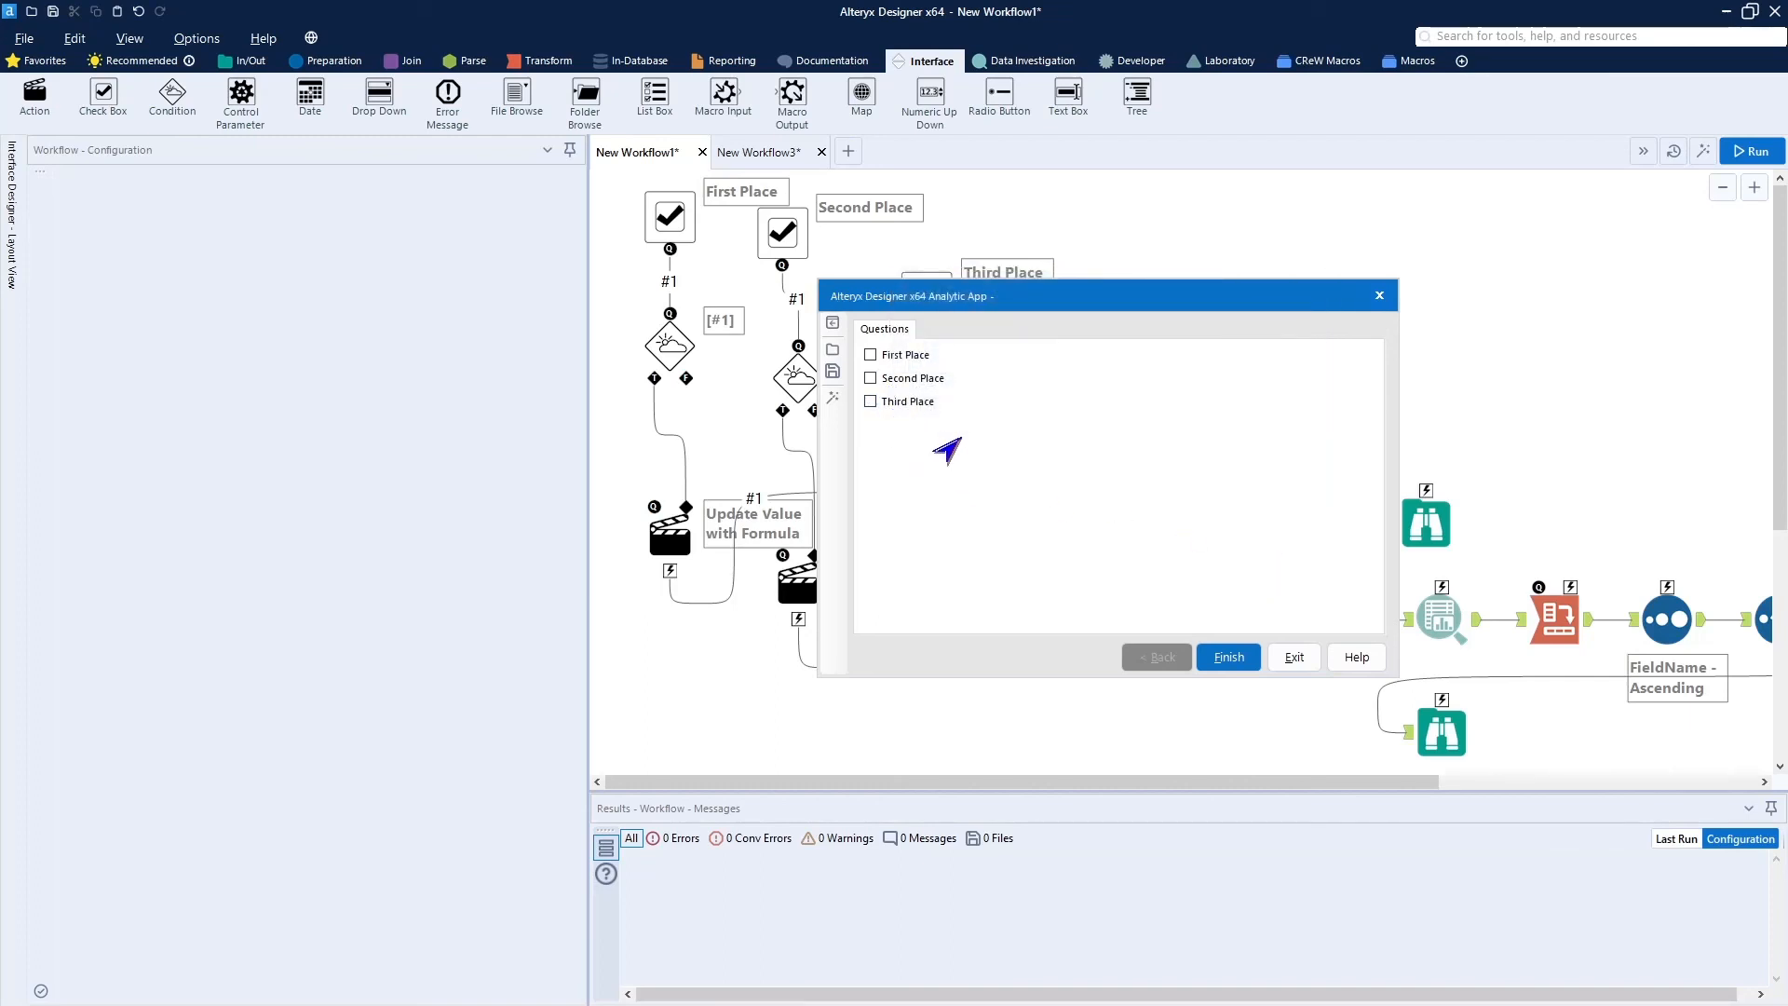
{"action": "left_click", "coordinate": [1229, 658]}
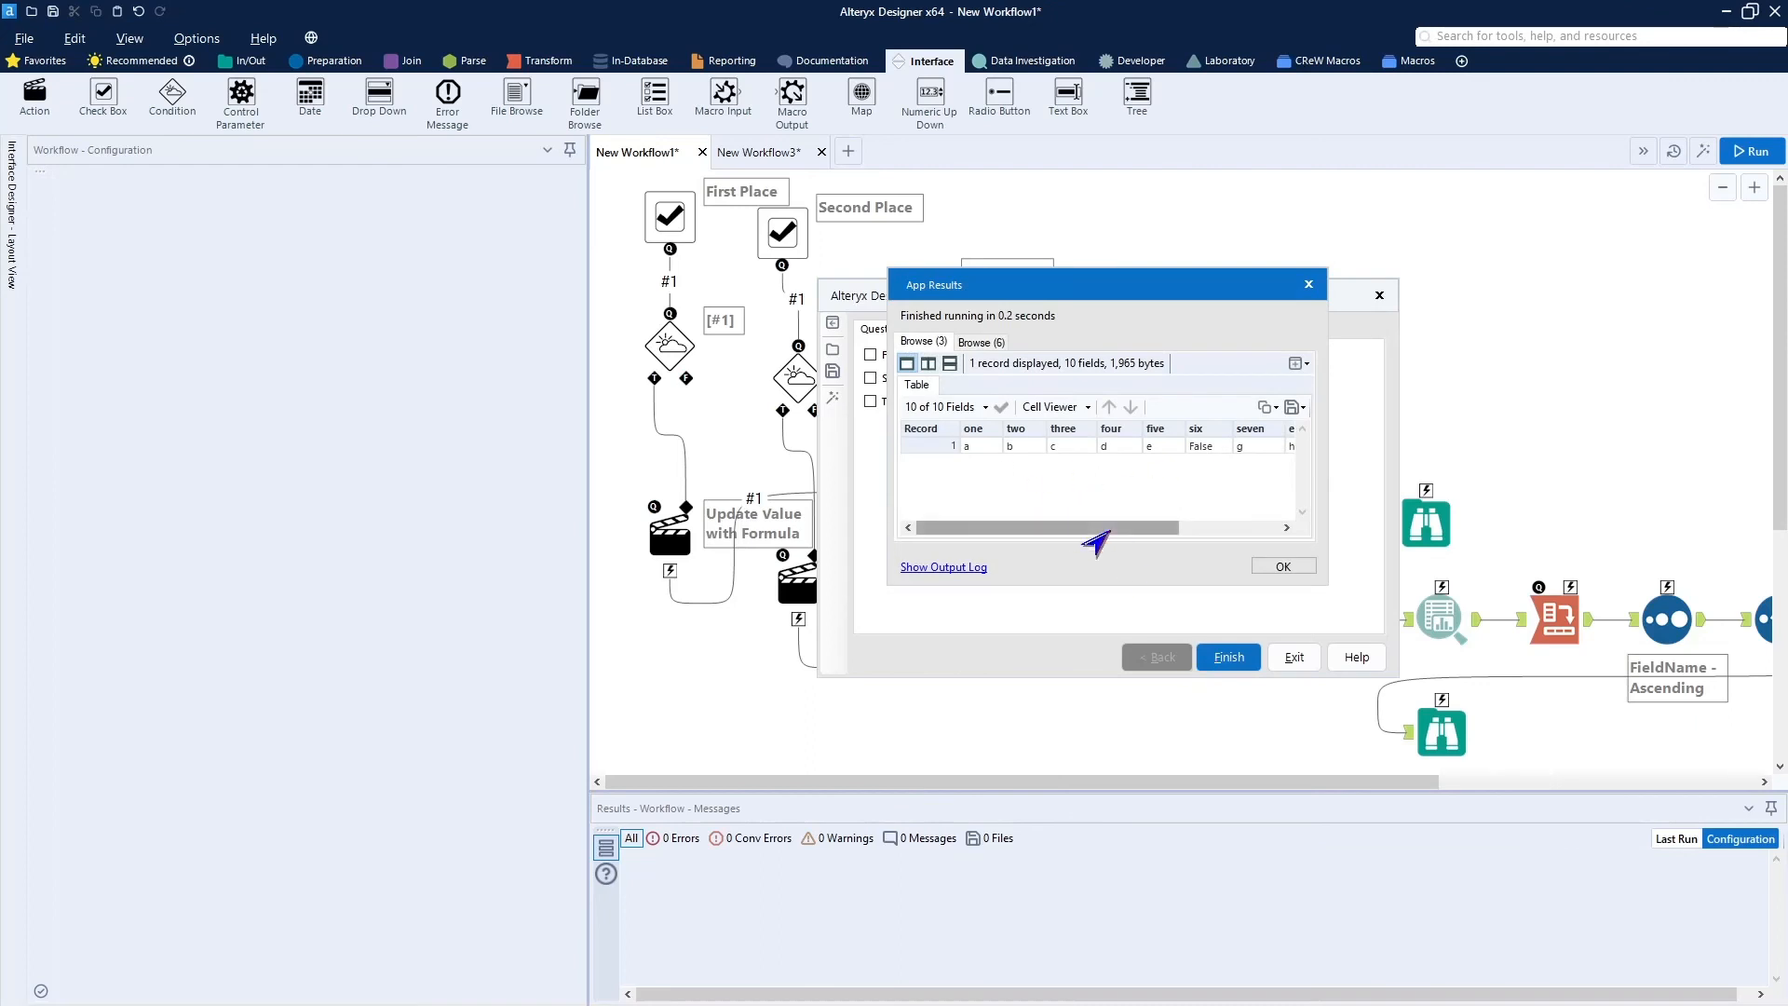
{"action": "left_click", "coordinate": [1283, 567]}
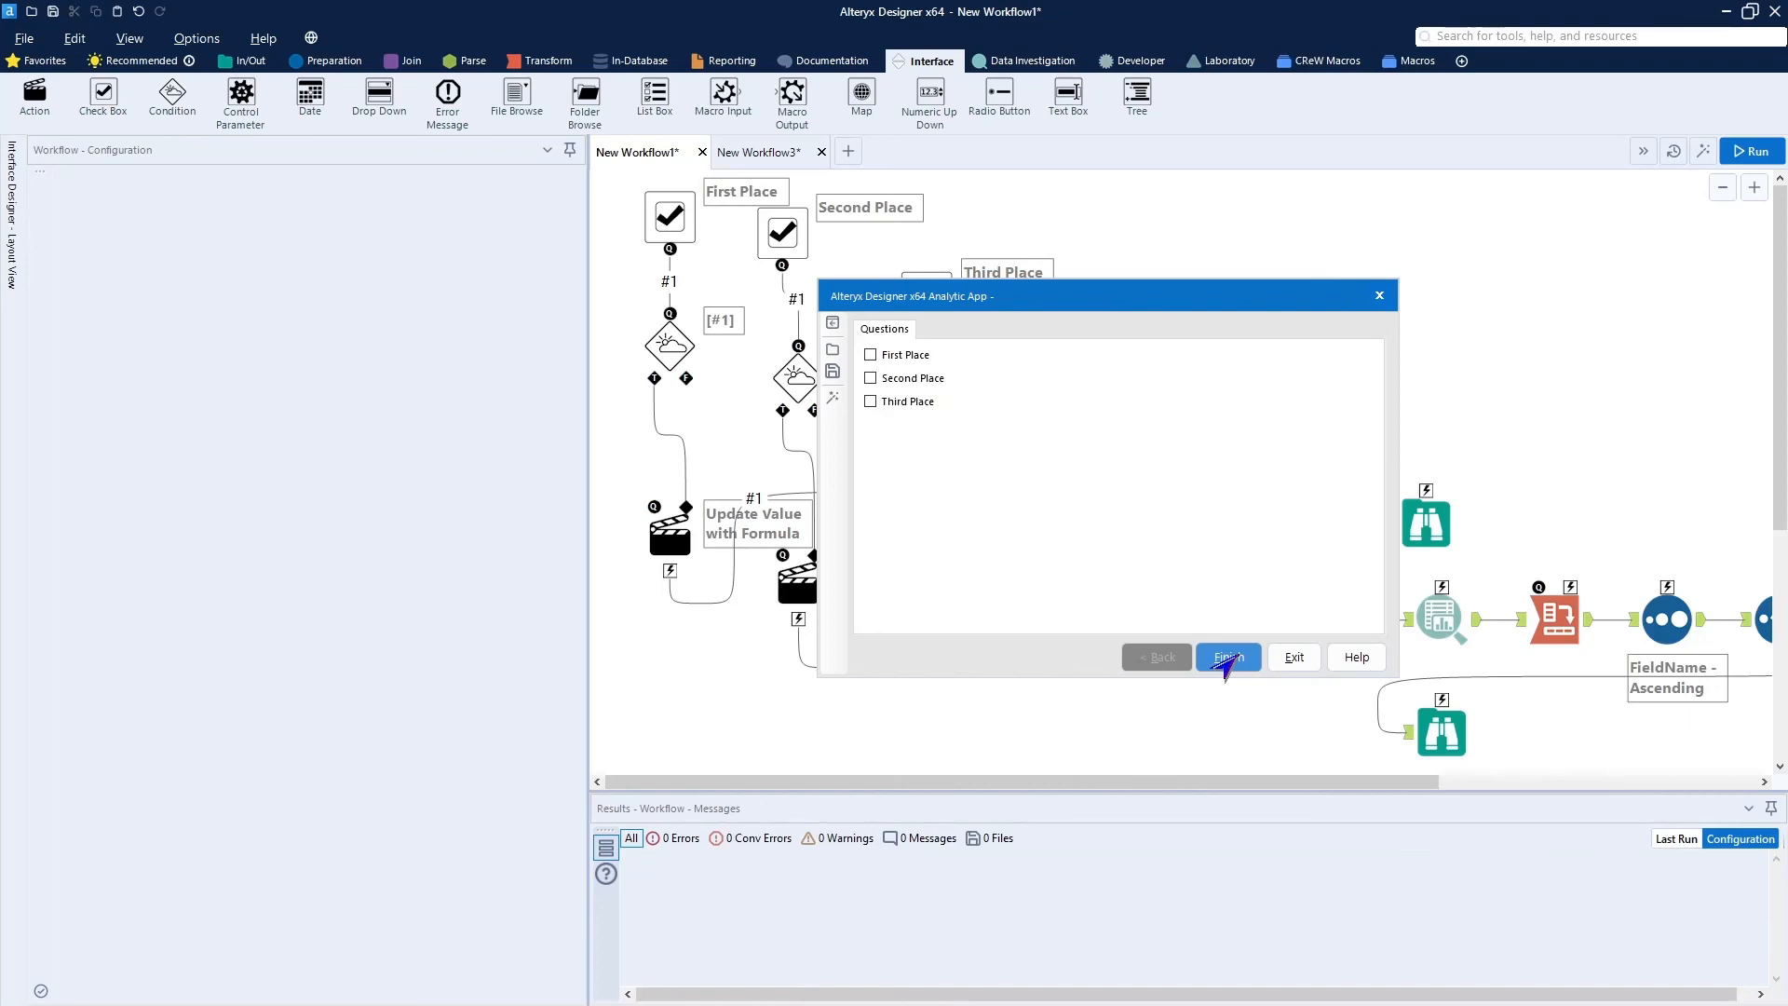
{"action": "left_click", "coordinate": [1228, 658]}
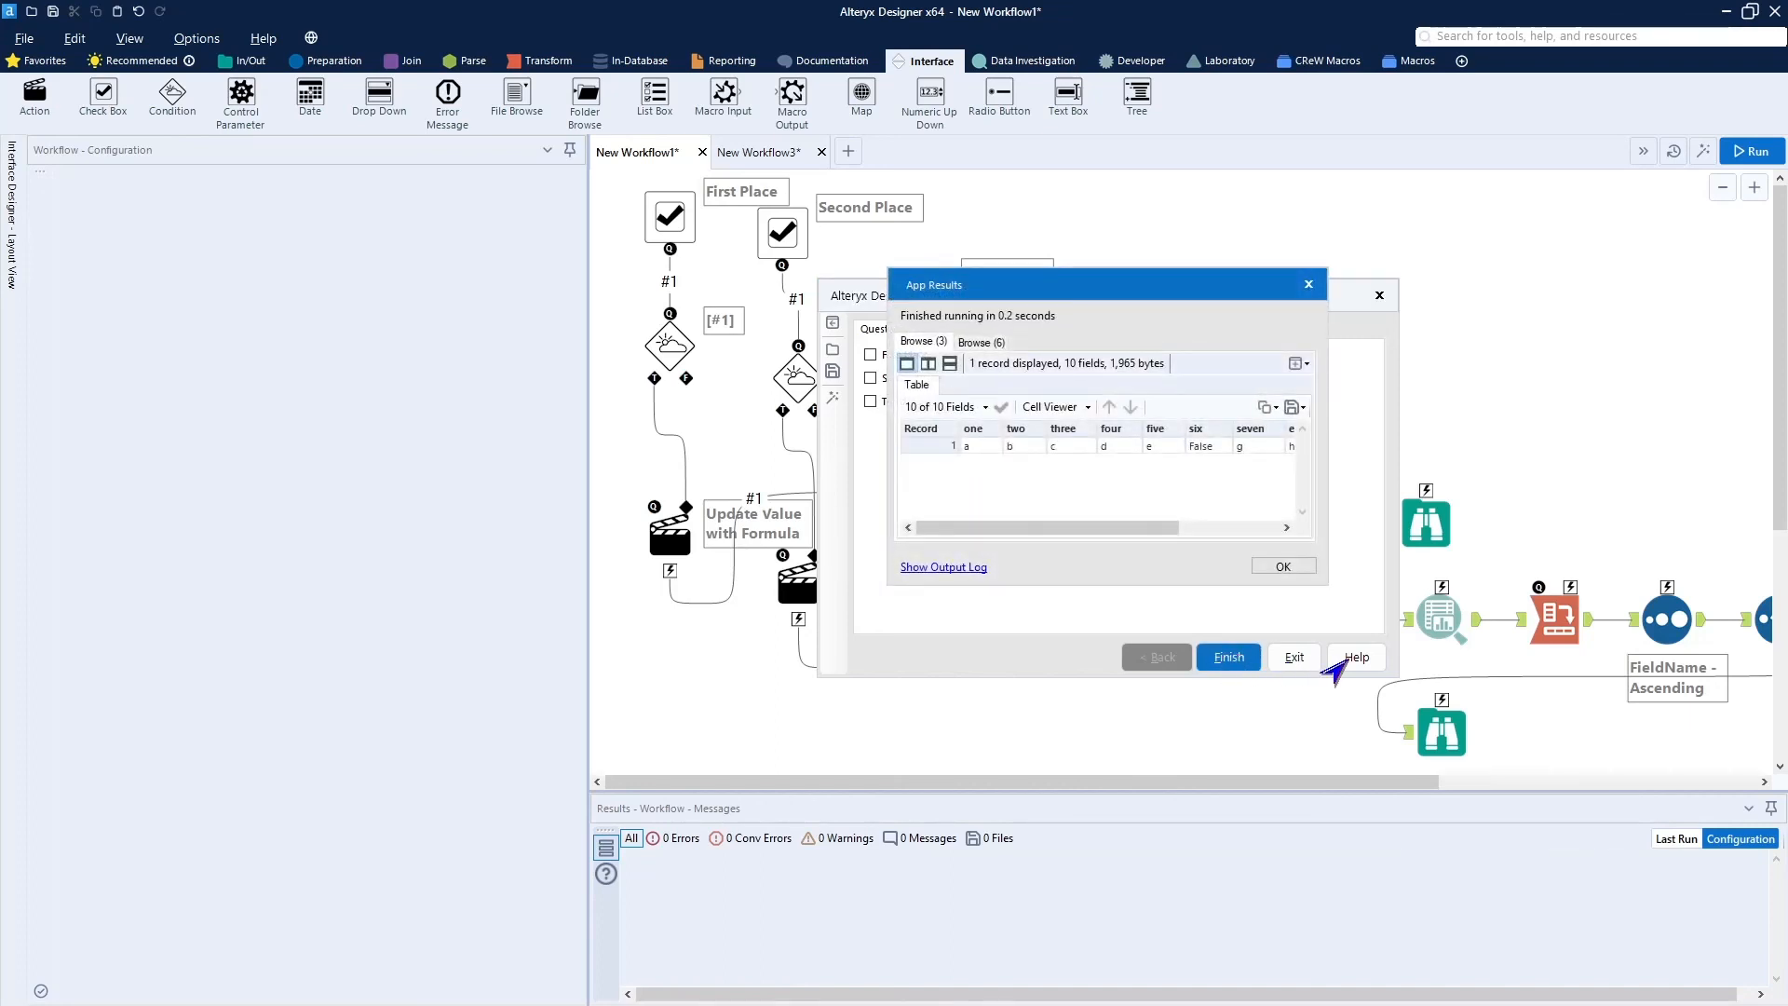
{"action": "left_click", "coordinate": [1274, 568]}
{"action": "left_click", "coordinate": [1289, 659]}
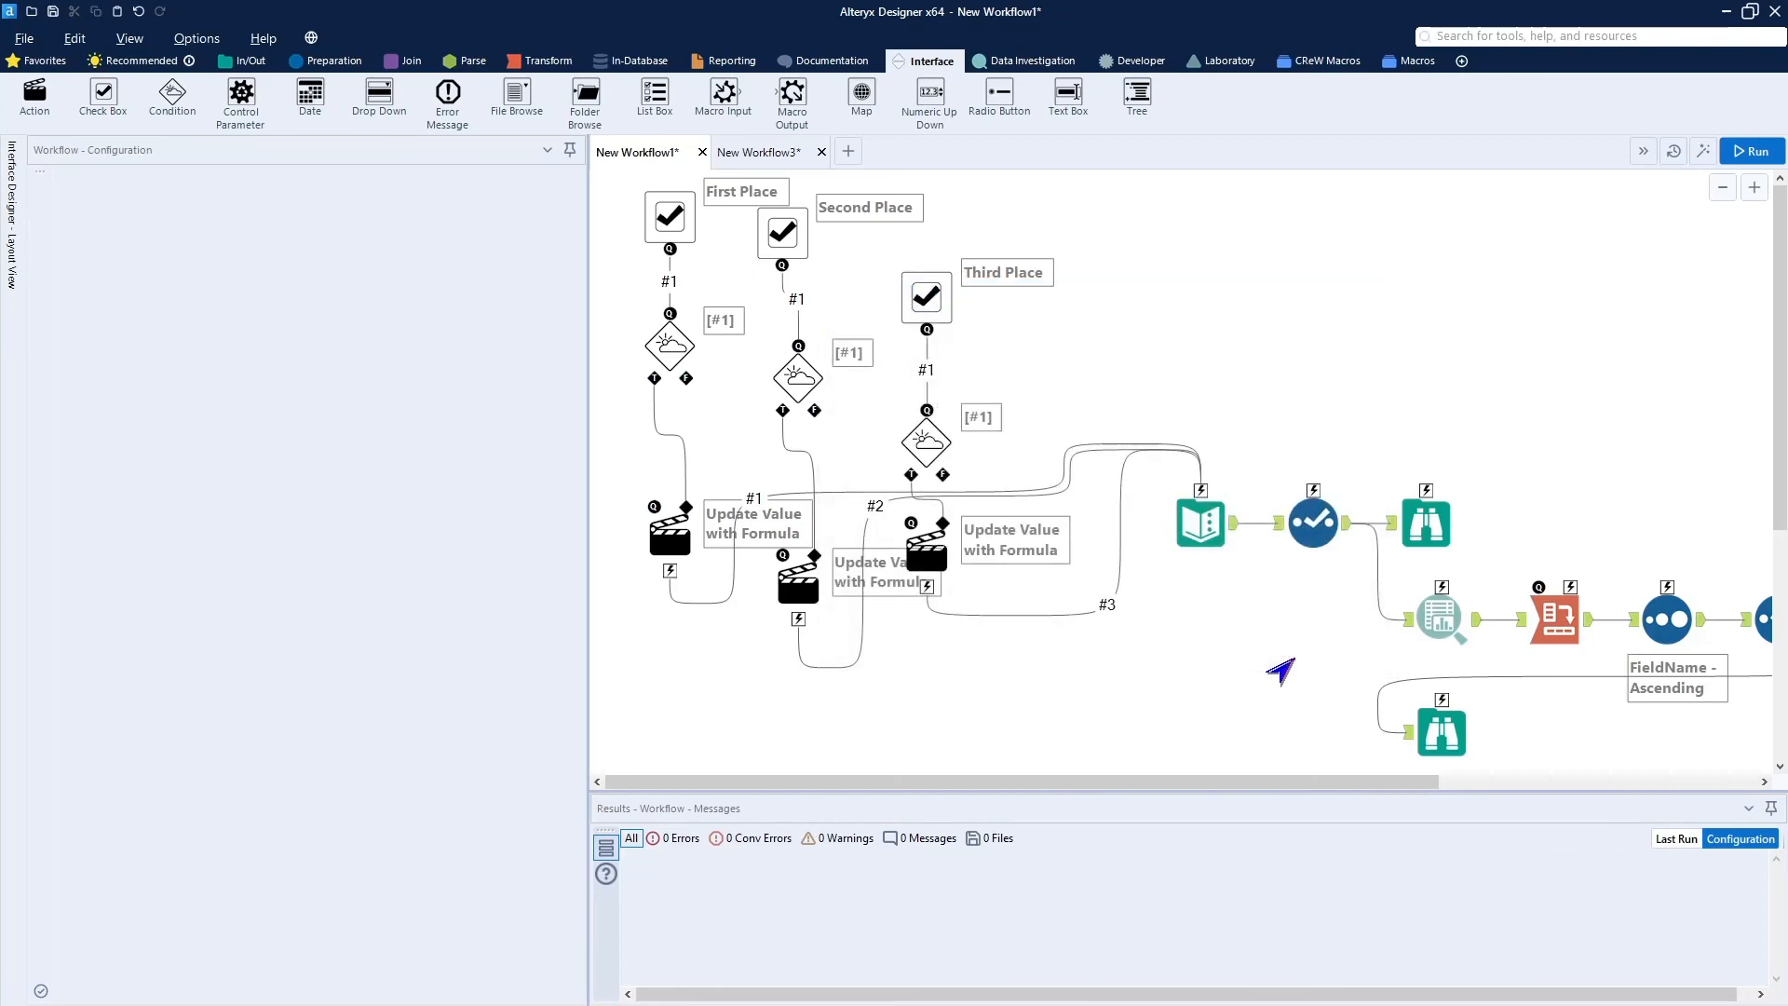